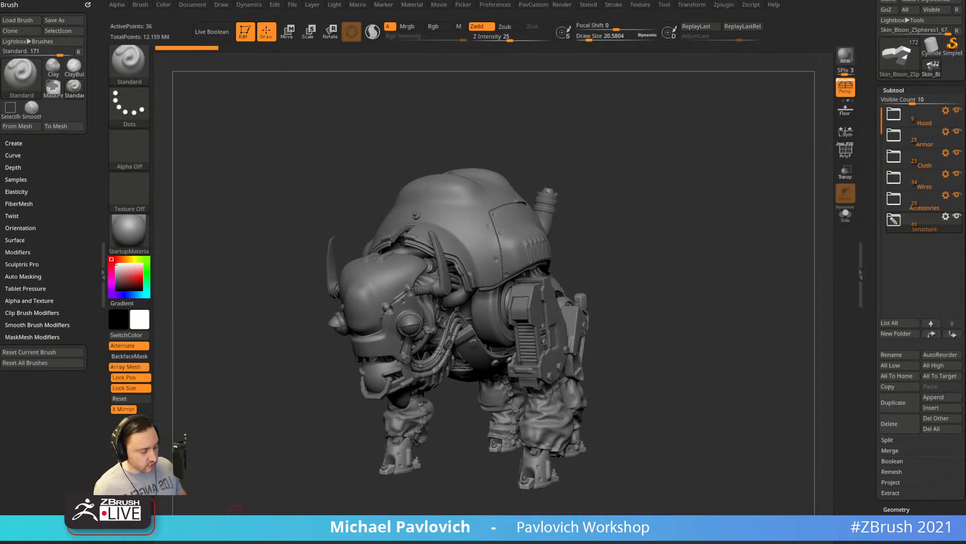
Set the Standard brush's draw size to about 38.34.
{"action": "key", "text": "s"}
{"action": "left_click_drag", "start_coordinate": [623, 191], "coordinate": [618, 188]}
{"action": "key", "text": "s"}
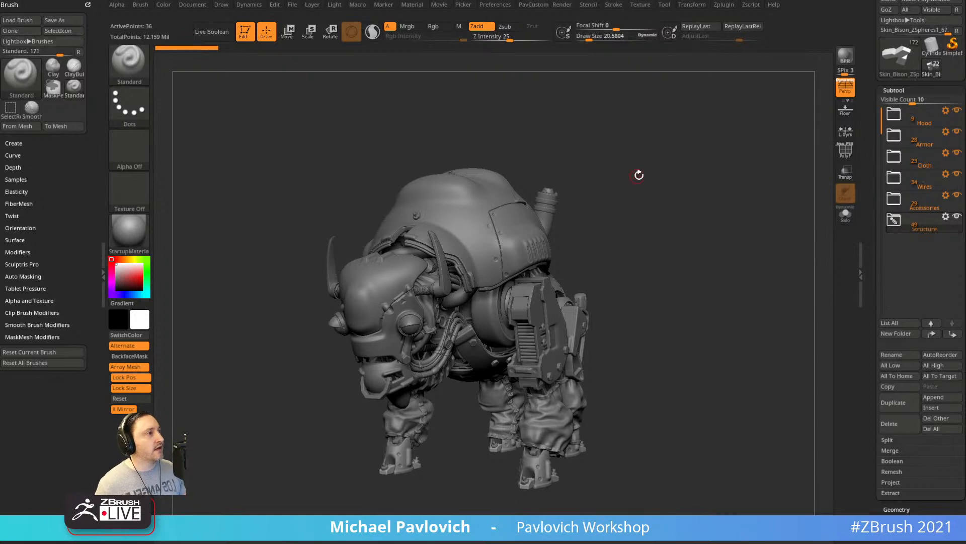
{"action": "key", "text": "s"}
{"action": "left_click", "coordinate": [636, 247]}
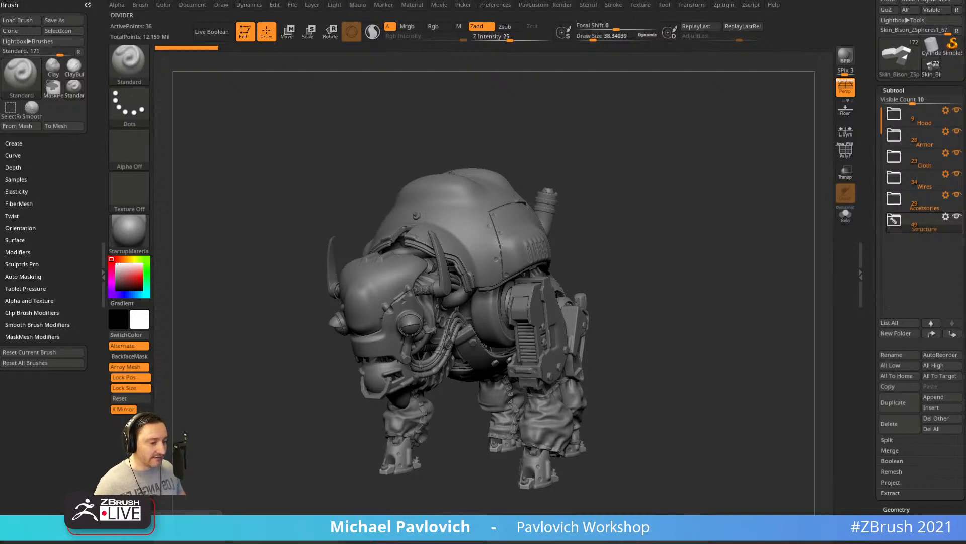
Switch to OBS to check the stream and recording status, and return to the bison model.
{"action": "left_click_drag", "start_coordinate": [448, 539], "coordinate": [446, 36]}
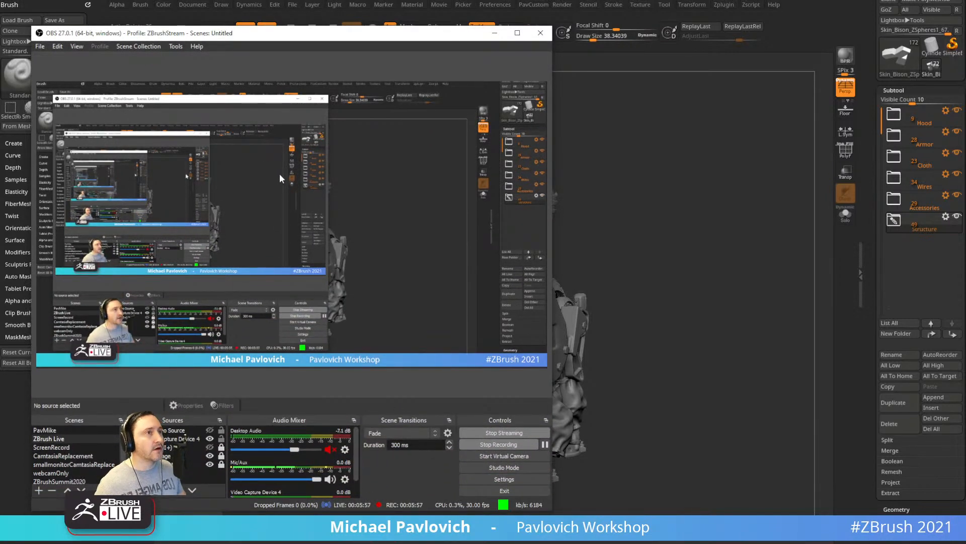
{"action": "left_click_drag", "start_coordinate": [294, 35], "coordinate": [297, 541]}
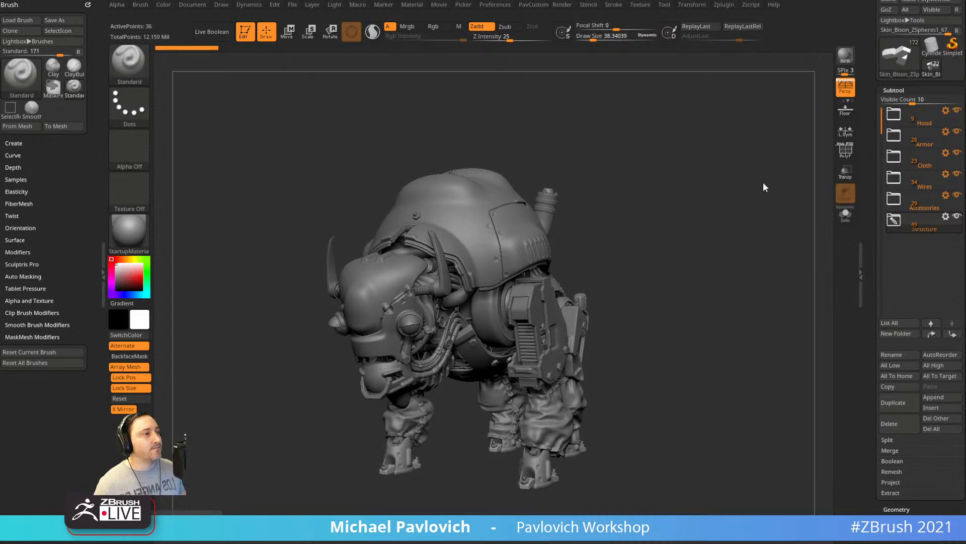
{"action": "left_click_drag", "start_coordinate": [643, 316], "coordinate": [656, 224]}
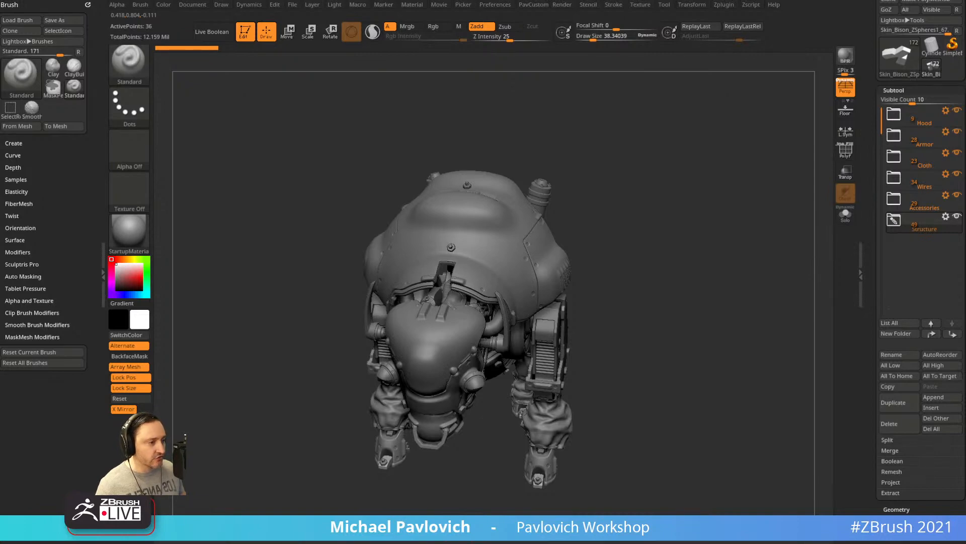
Switch to the browser and look through the Pavlovich Workshop playlist on YouTube, selecting the playlist's web address.
{"action": "key", "text": "alt+Tab"}
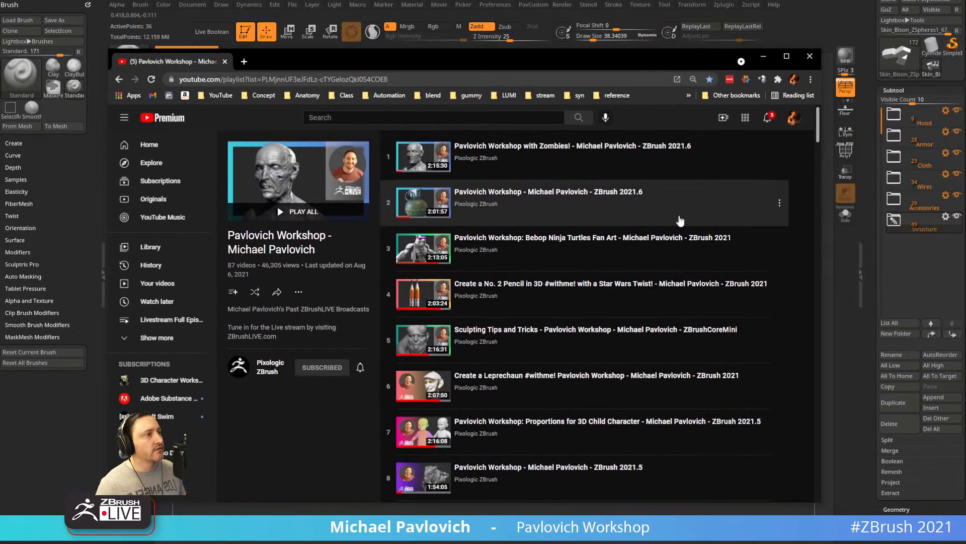
{"action": "left_click", "coordinate": [409, 79]}
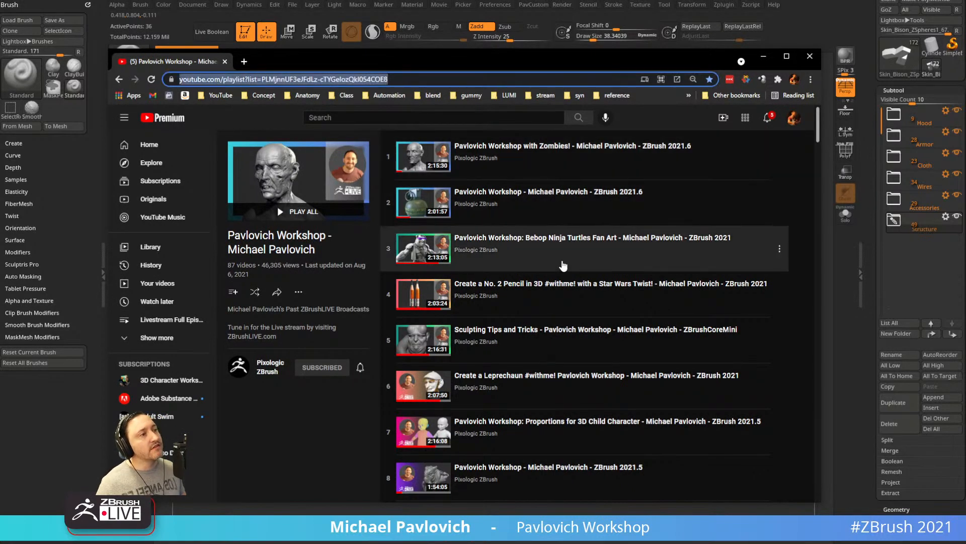
{"action": "scroll", "coordinate": [504, 292], "scroll_direction": "down", "scroll_amount": 20}
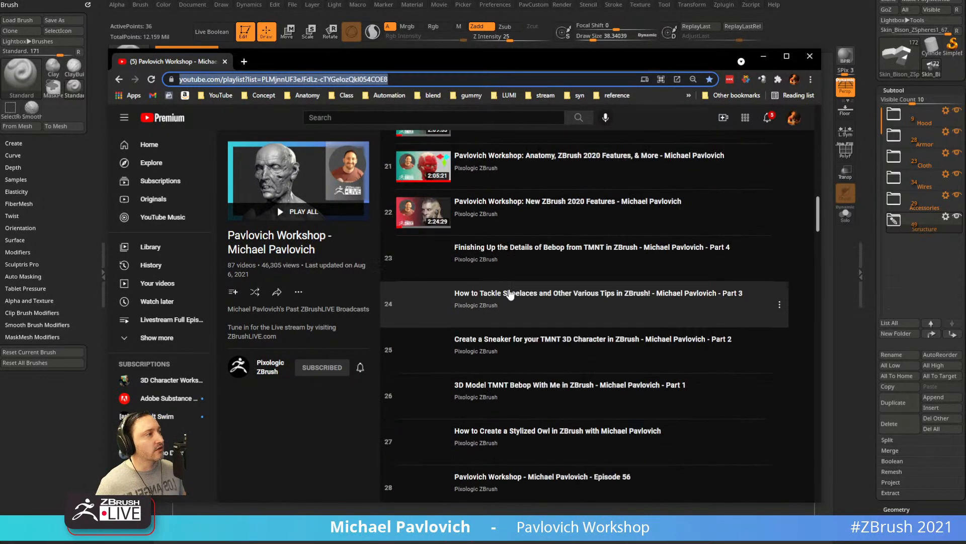
{"action": "left_click_drag", "start_coordinate": [817, 282], "coordinate": [805, 150]}
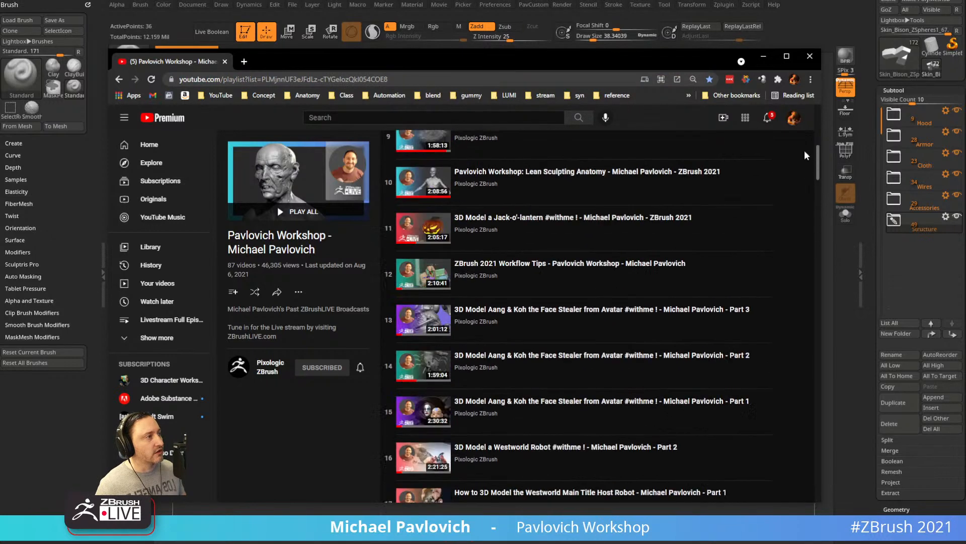
{"action": "left_click", "coordinate": [465, 79]}
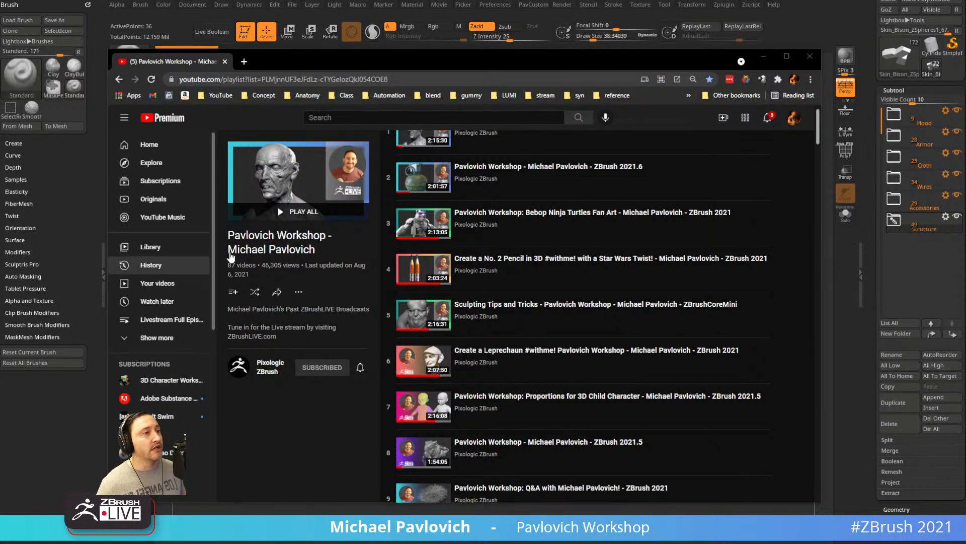
Open the ZBrush 2021.7 Special Event Stream video from the Pixologic ZBrush channel, pause it and select its web address.
{"action": "left_click", "coordinate": [273, 367]}
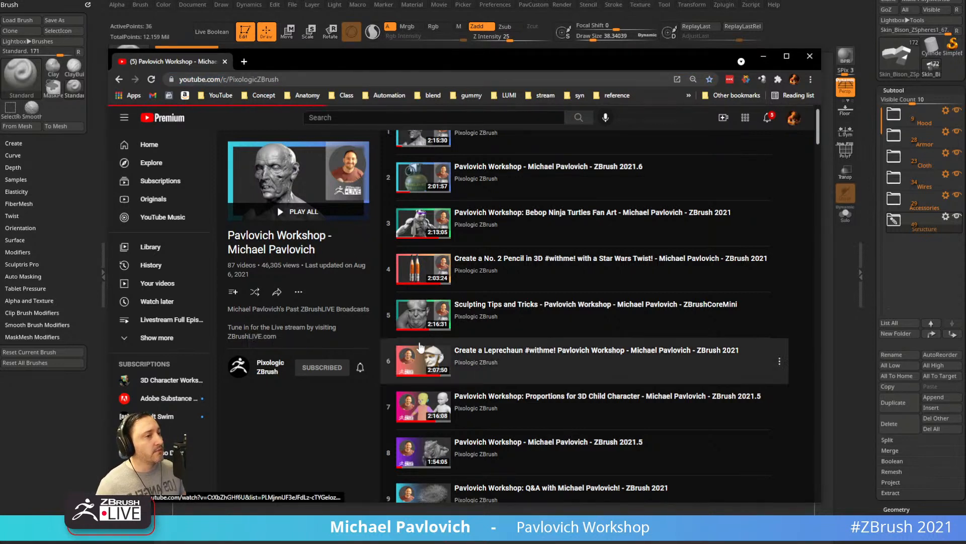
{"action": "scroll", "coordinate": [471, 381], "scroll_direction": "down", "scroll_amount": 6}
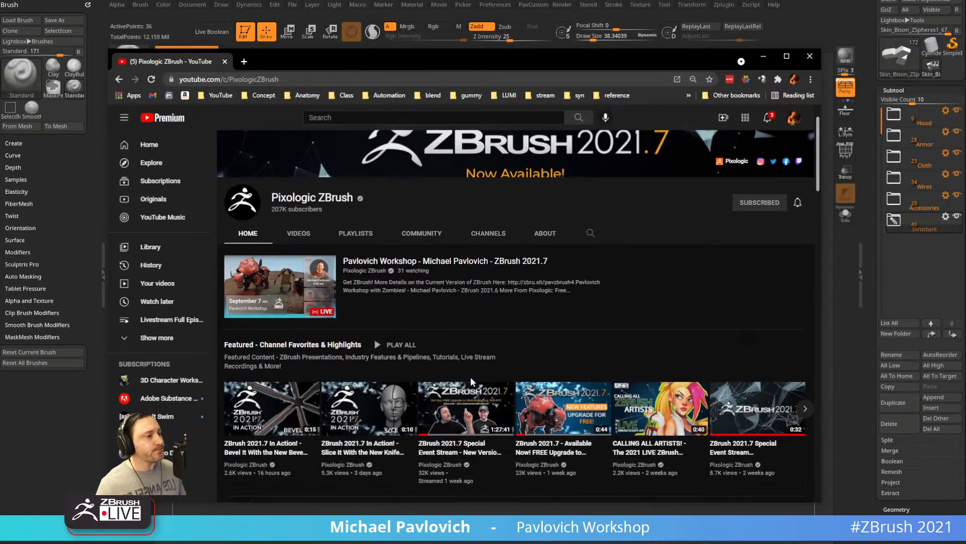
{"action": "scroll", "coordinate": [473, 395], "scroll_direction": "up", "scroll_amount": 3}
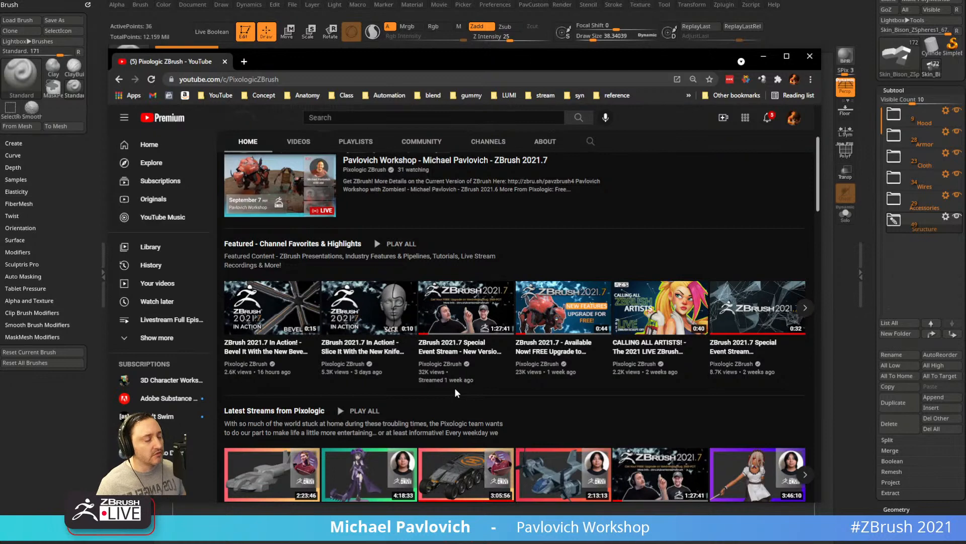
{"action": "left_click", "coordinate": [460, 352]}
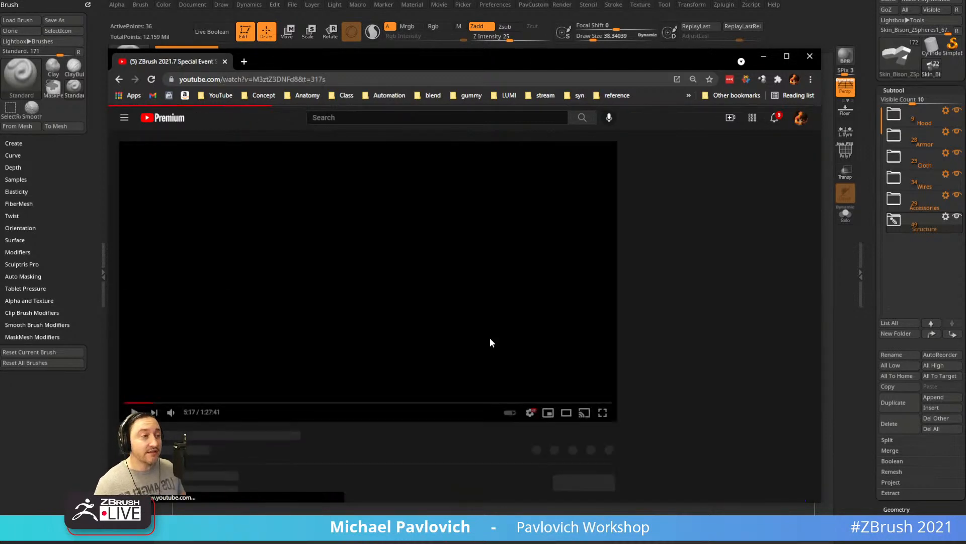
{"action": "left_click", "coordinate": [466, 338]}
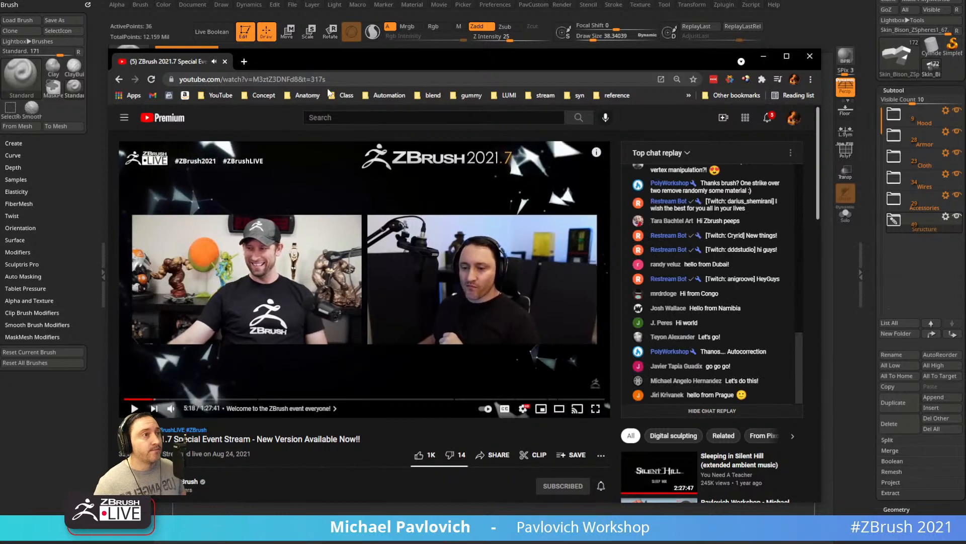
{"action": "left_click", "coordinate": [340, 77]}
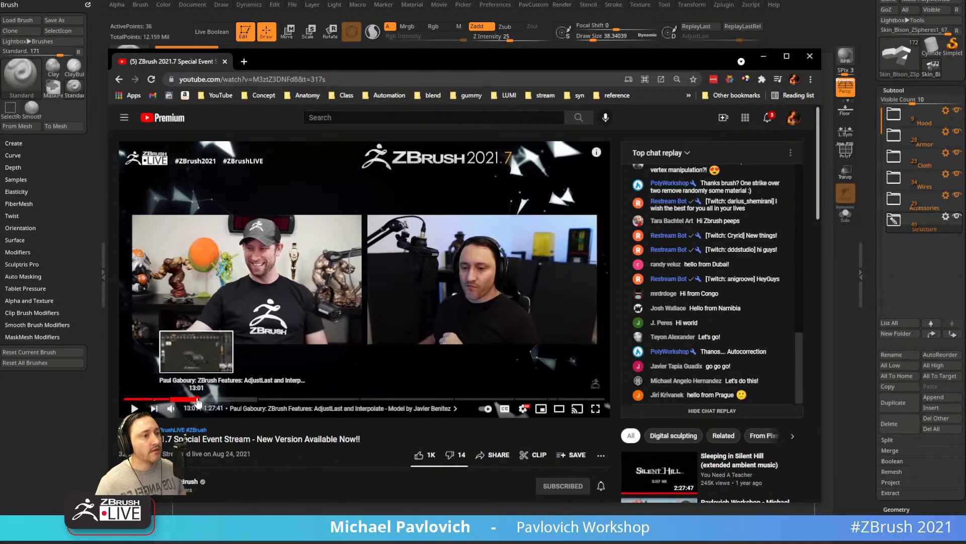
Skip the special event stream to 13:01 and 22:26, and return to ZBrush to view the bison from the side.
{"action": "left_click", "coordinate": [197, 400]}
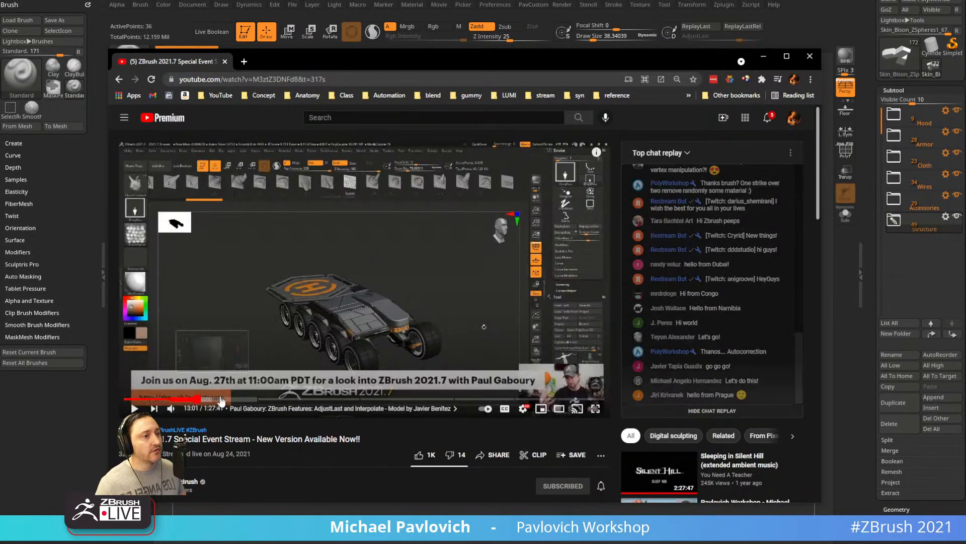
{"action": "left_click", "coordinate": [247, 401]}
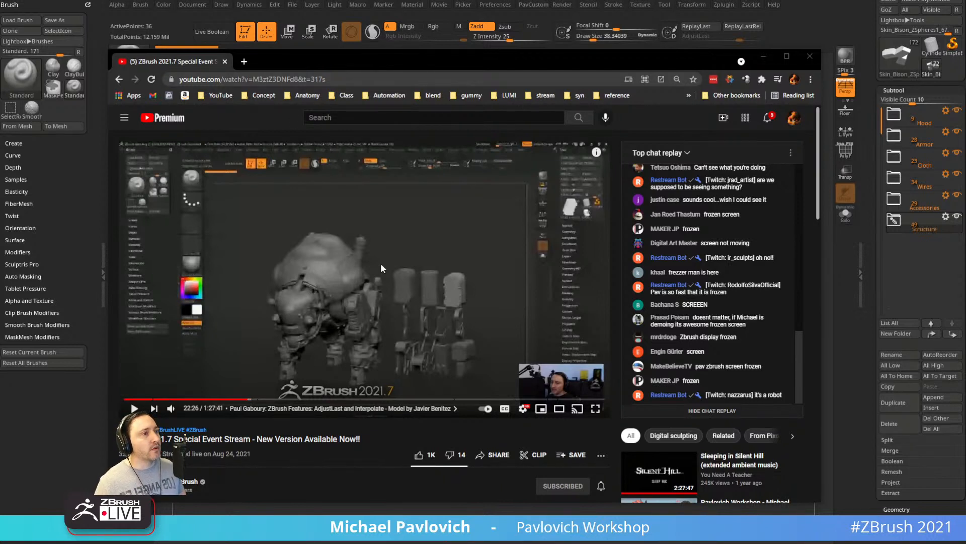
{"action": "left_click_drag", "start_coordinate": [386, 65], "coordinate": [384, 0]}
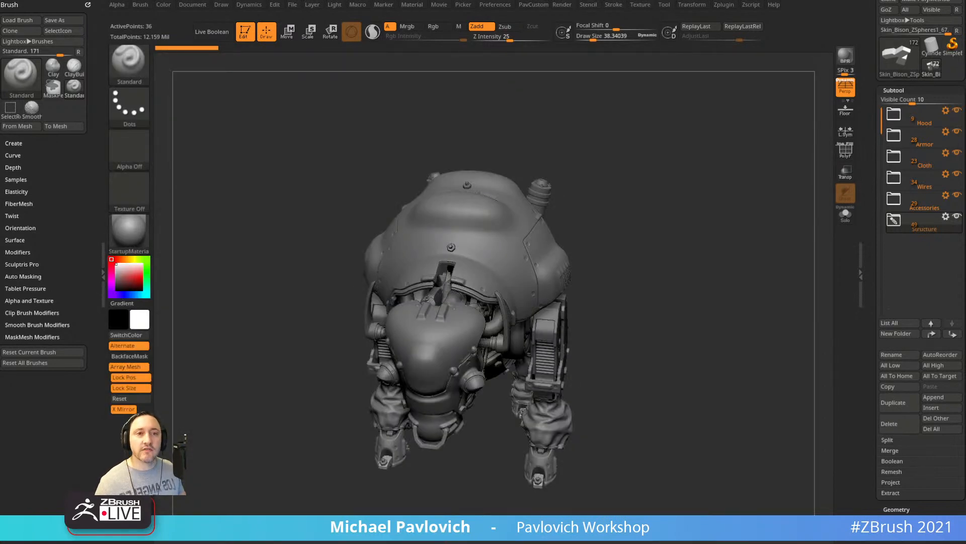
{"action": "left_click_drag", "start_coordinate": [637, 207], "coordinate": [677, 211]}
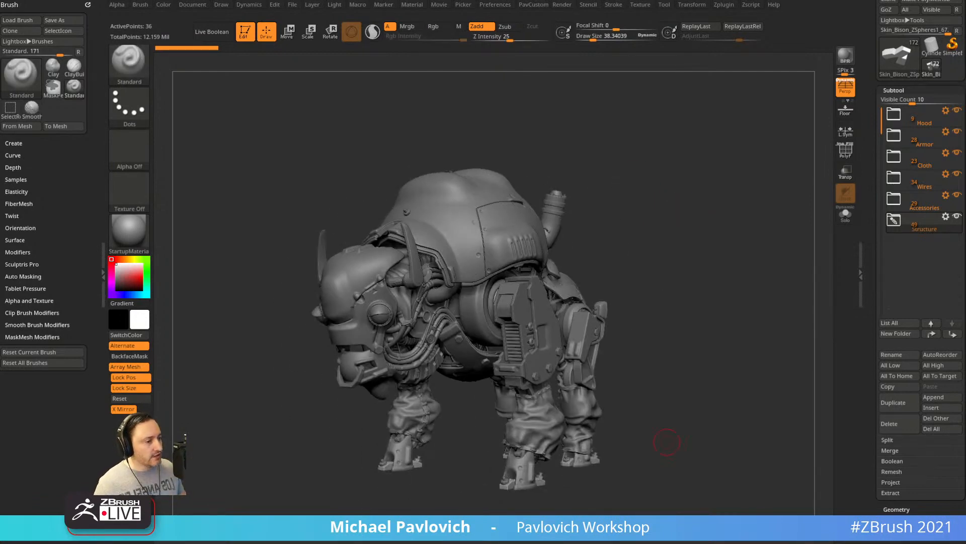
{"action": "left_click_drag", "start_coordinate": [660, 186], "coordinate": [563, 252]}
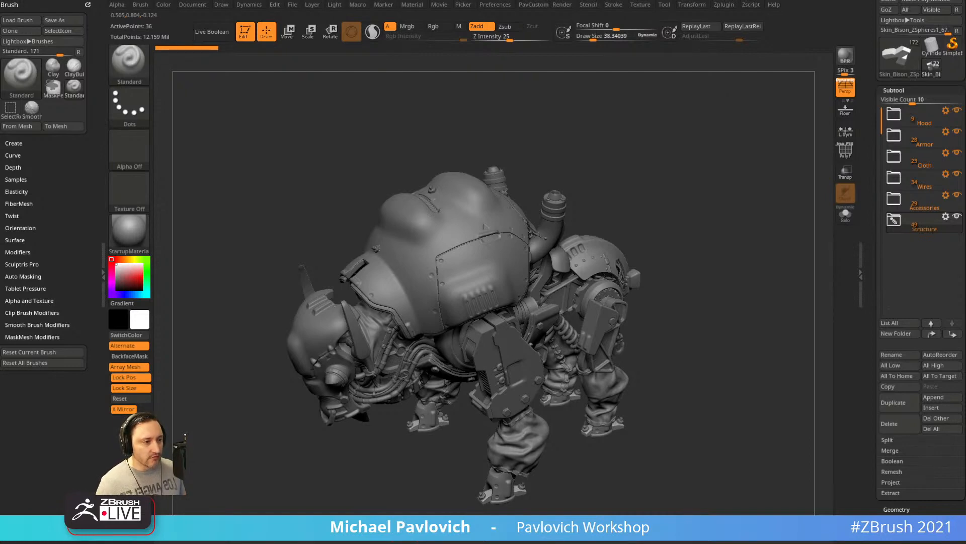
Open the Making of the Mech Bison livestream from the YouTube channel's videos in the other browser window and mute it.
{"action": "left_click_drag", "start_coordinate": [473, 543], "coordinate": [572, 50]}
{"action": "scroll", "coordinate": [443, 242], "scroll_direction": "down", "scroll_amount": 4}
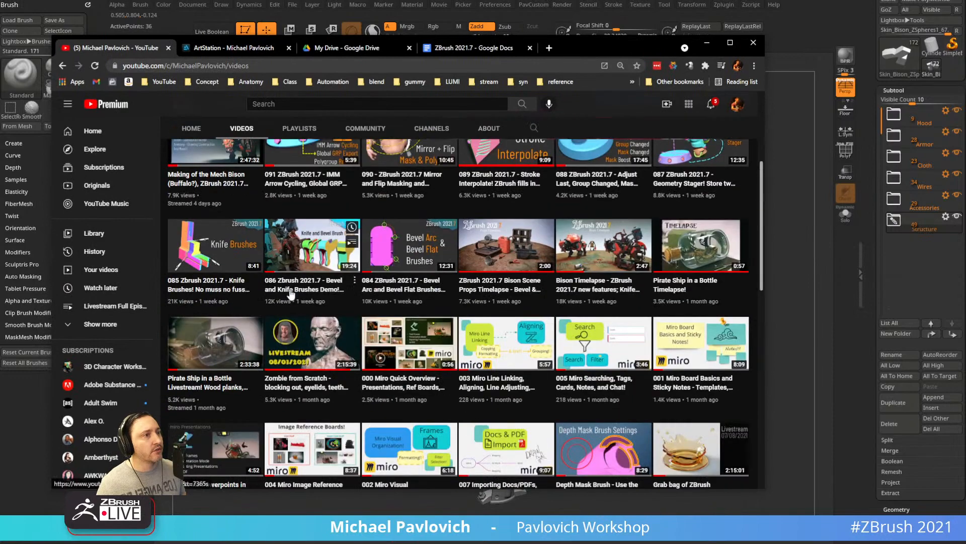
{"action": "left_click", "coordinate": [221, 184]}
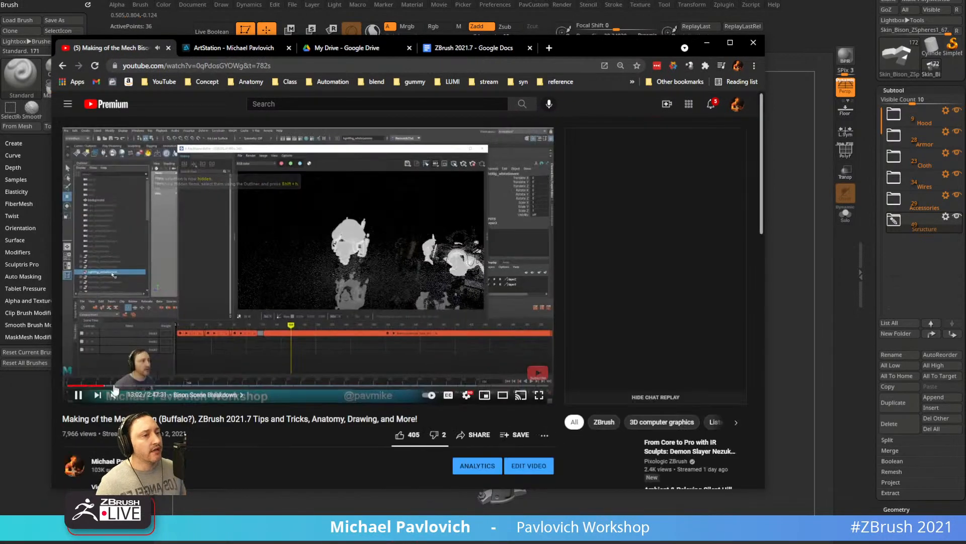
{"action": "left_click", "coordinate": [115, 396]}
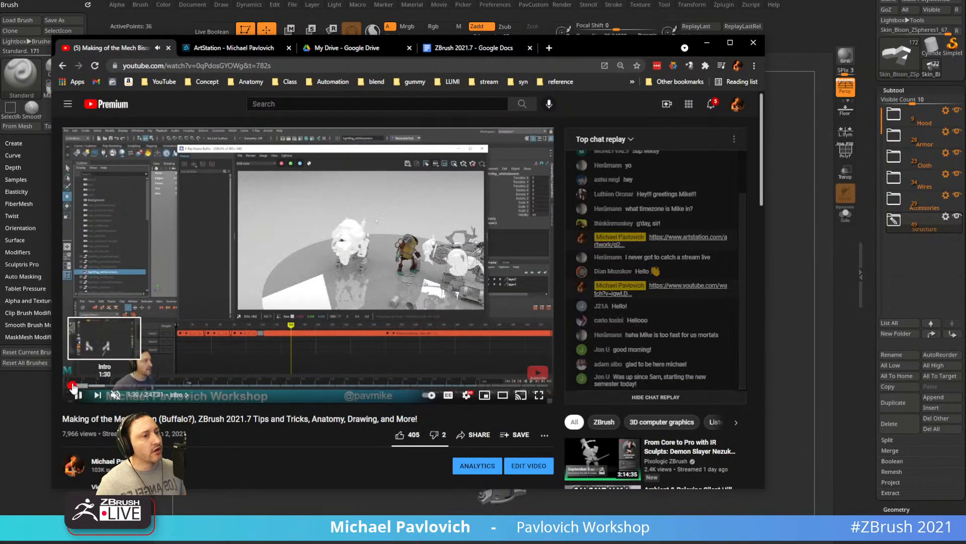
{"action": "left_click", "coordinate": [74, 386]}
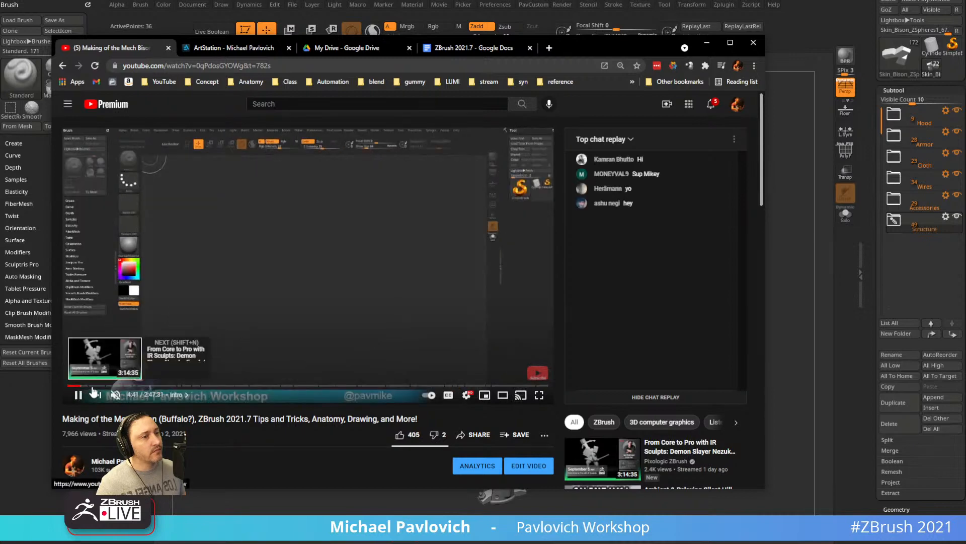
{"action": "left_click", "coordinate": [95, 393]}
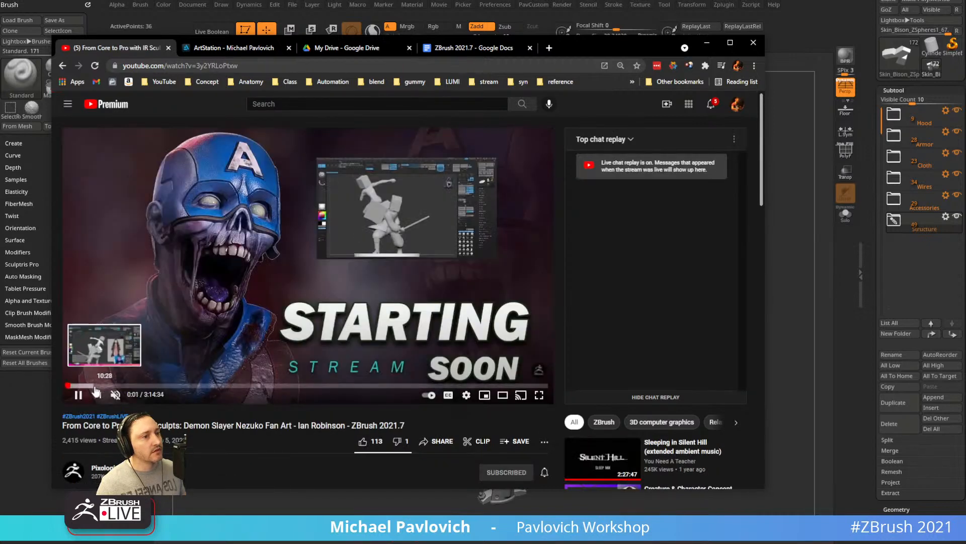
{"action": "left_click", "coordinate": [62, 66]}
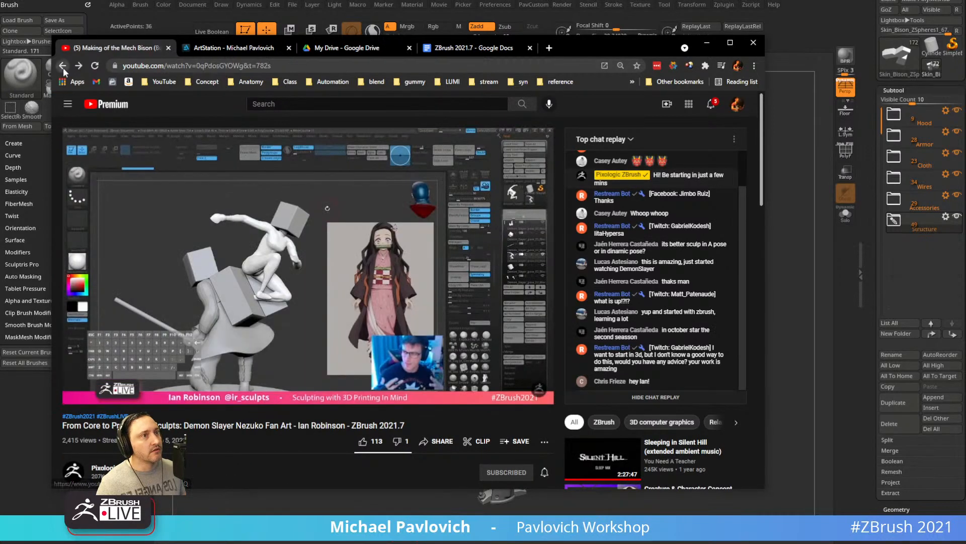
Skip forward through the video's intro and the Bison Scene Breakdown chapter.
{"action": "left_click", "coordinate": [85, 386]}
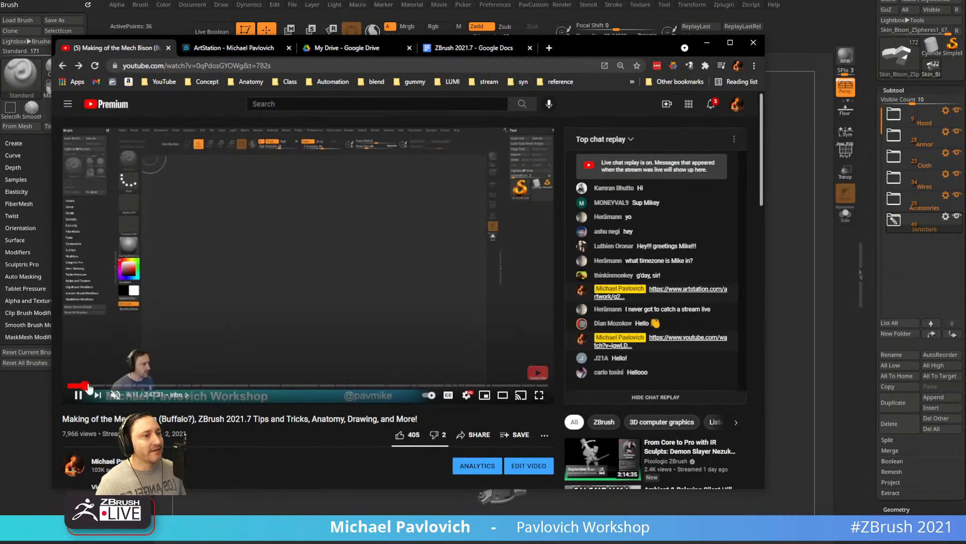
{"action": "left_click", "coordinate": [94, 386]}
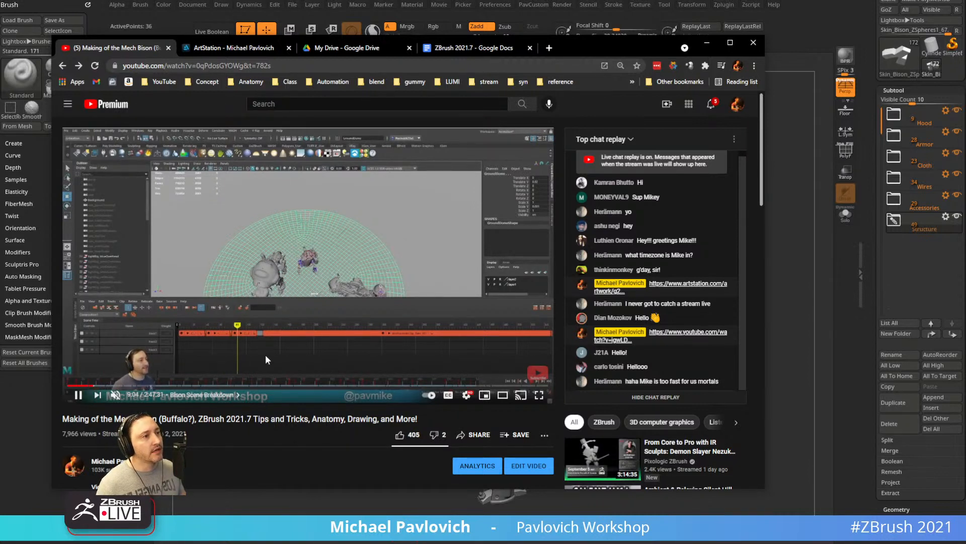
{"action": "left_click", "coordinate": [97, 386]}
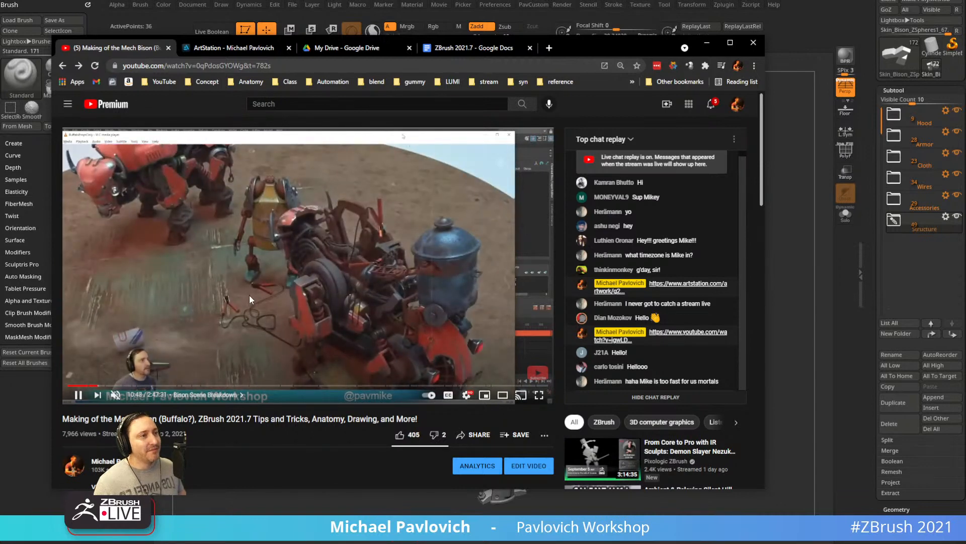
{"action": "left_click", "coordinate": [103, 385]}
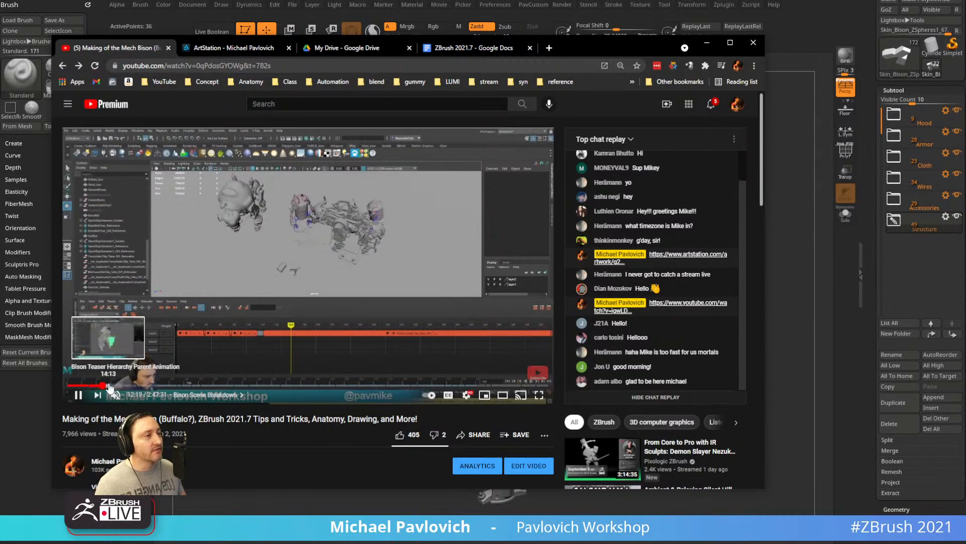
Skip ahead through the Bison Teaser Hierarchy/Parent Animation and Vegas Pro Bison Scene Setup chapters to the Film Deterioration chapter.
{"action": "left_click", "coordinate": [112, 387]}
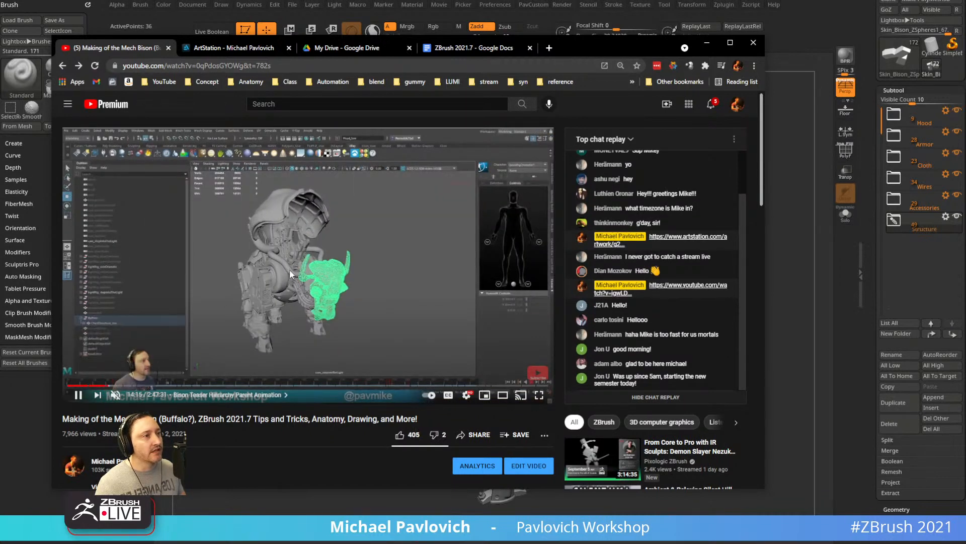
{"action": "left_click", "coordinate": [111, 386]}
{"action": "left_click", "coordinate": [115, 386]}
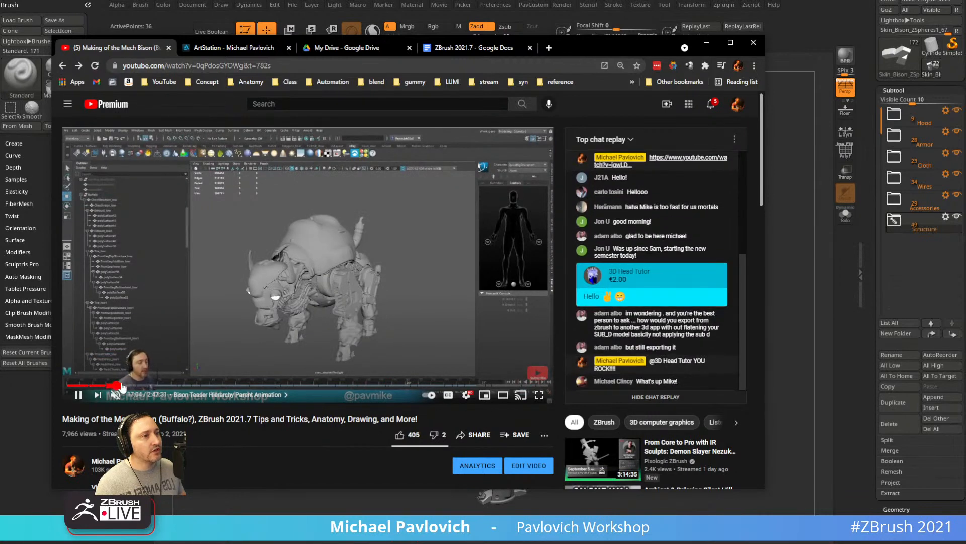
{"action": "left_click", "coordinate": [131, 387]}
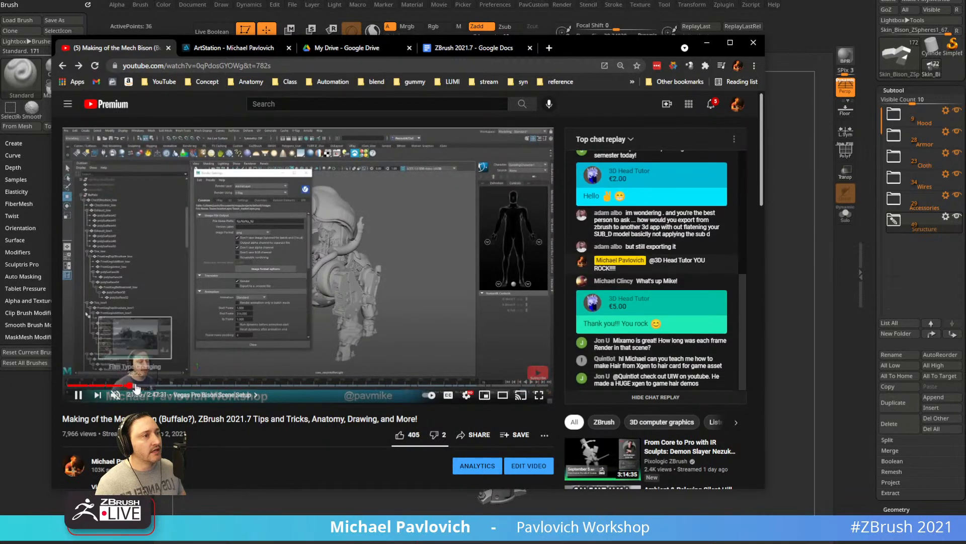
{"action": "left_click", "coordinate": [143, 386]}
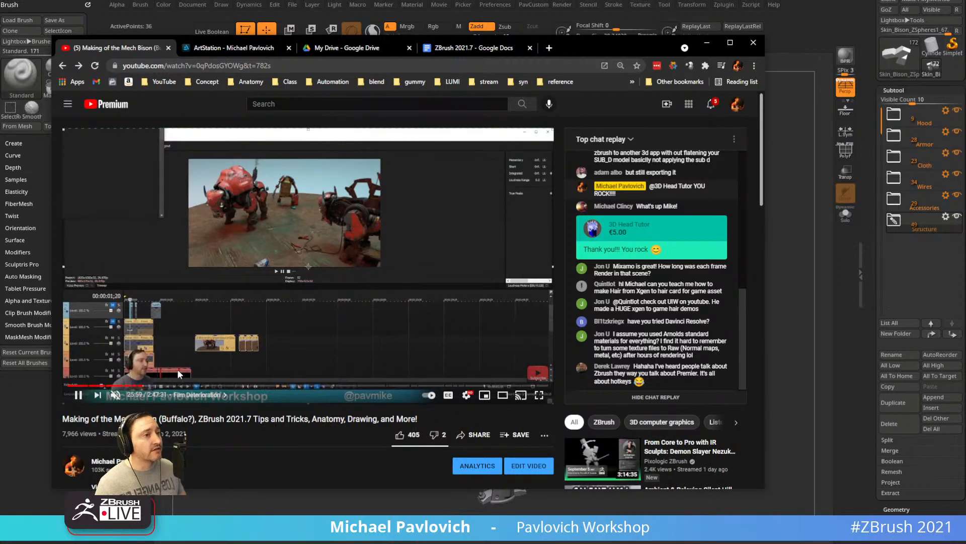
Skip through the livestream's Film Deterioration and shirt-making chapters, and pause at the bison model shown in Maya at 29:09.
{"action": "left_click", "coordinate": [152, 386]}
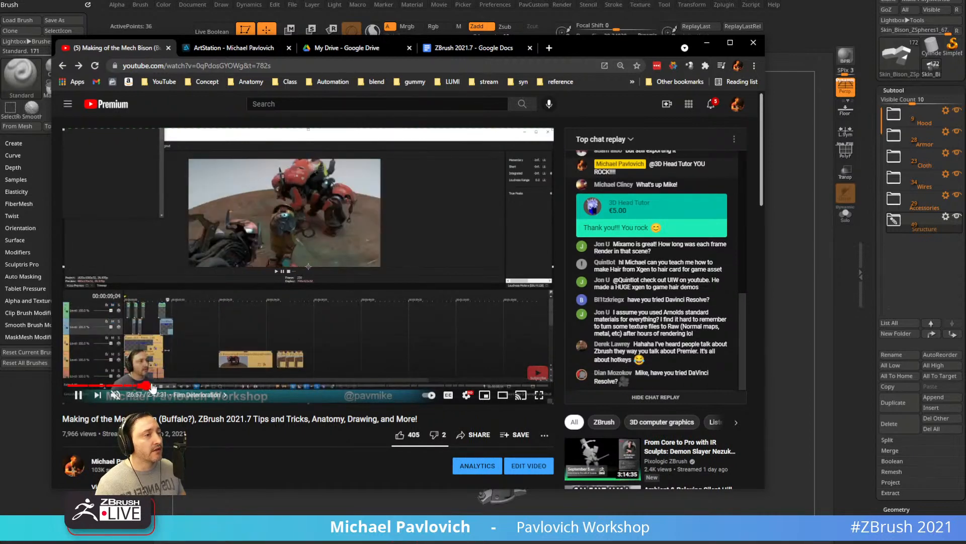
{"action": "left_click", "coordinate": [156, 386]}
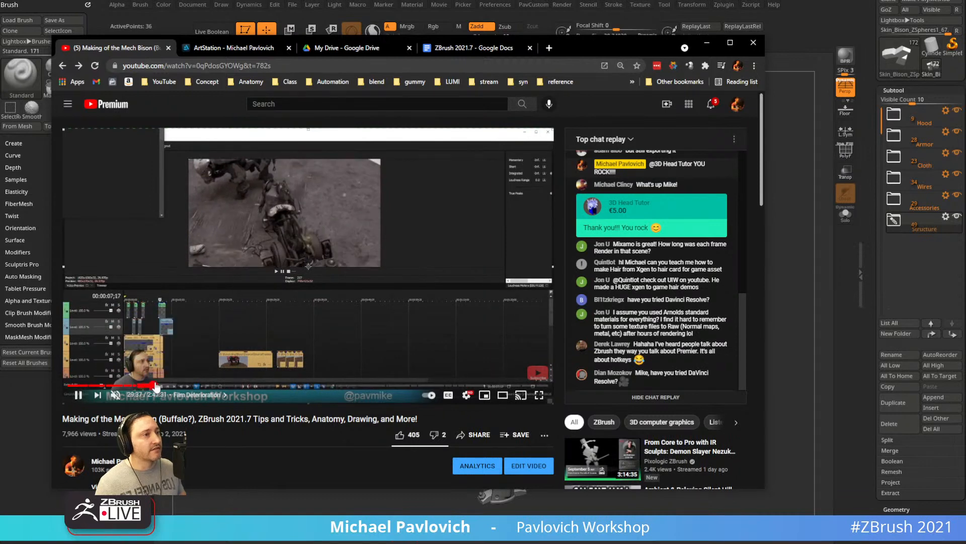
{"action": "left_click", "coordinate": [170, 386]}
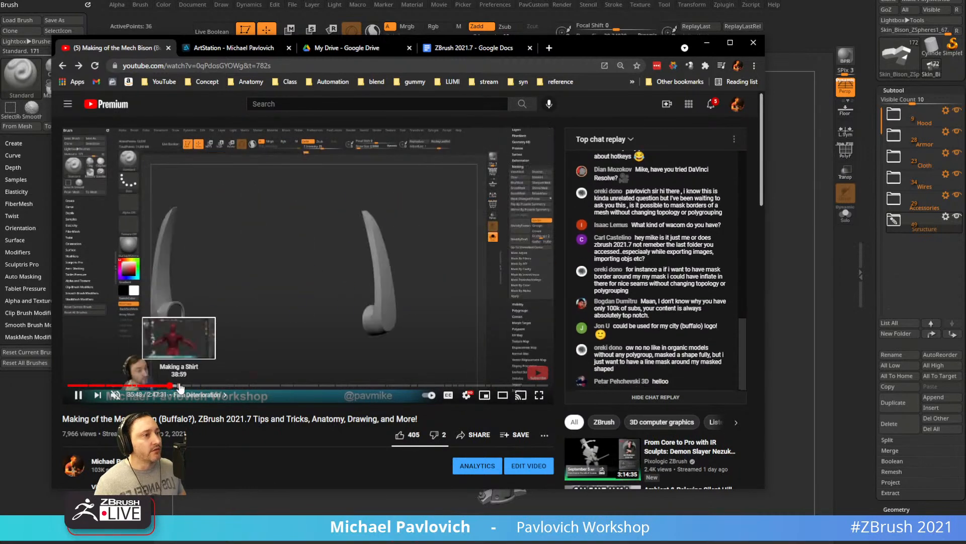
{"action": "left_click", "coordinate": [200, 387]}
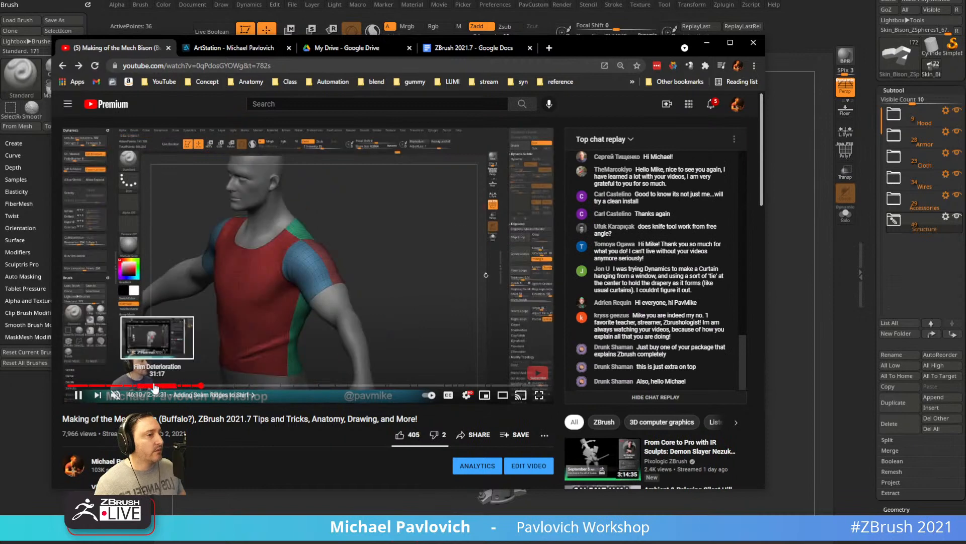
{"action": "left_click", "coordinate": [217, 386]}
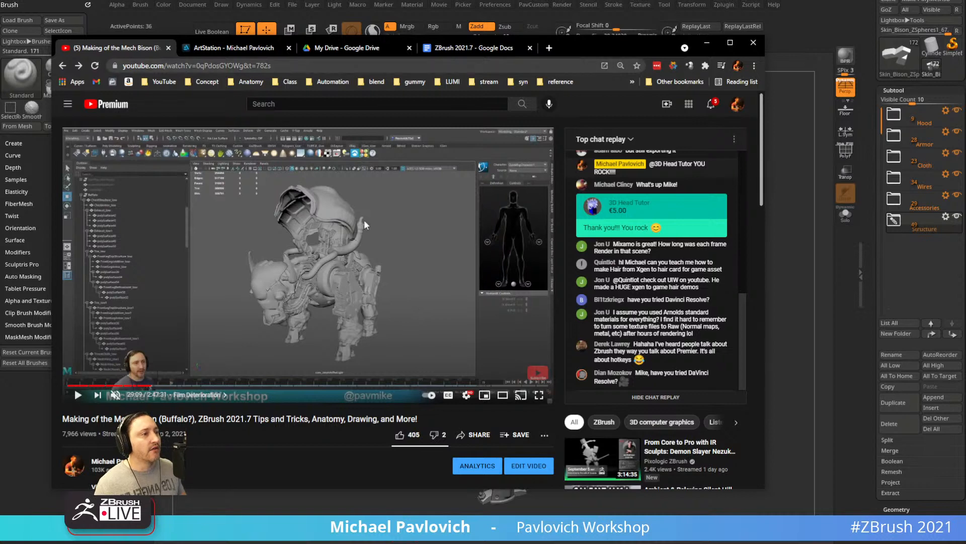
Copy the livestream's share link and switch back to ZBrush.
{"action": "left_click", "coordinate": [479, 436]}
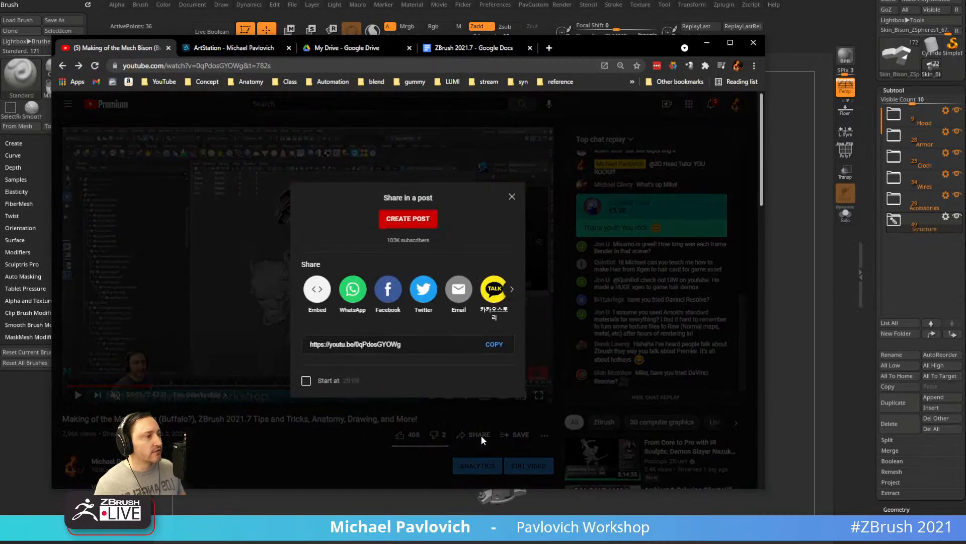
{"action": "left_click", "coordinate": [495, 346]}
{"action": "key", "text": "alt+Tab"}
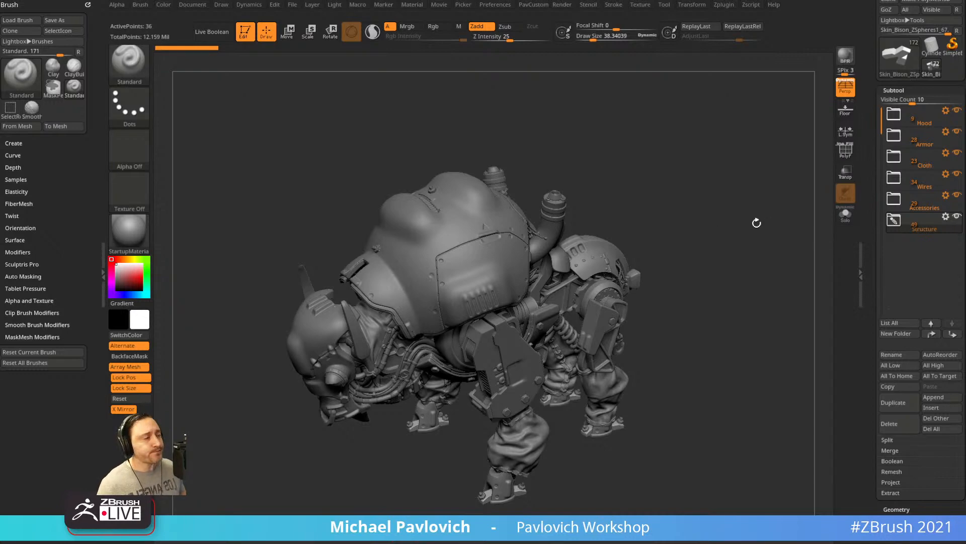
Inspect the bison from both sides and make the large hood shell on its back the active subtool.
{"action": "mouse_move", "coordinate": [755, 220]}
{"action": "left_mouse_down"}
{"action": "mouse_move", "coordinate": [713, 183]}
{"action": "mouse_move", "coordinate": [675, 177]}
{"action": "mouse_move", "coordinate": [728, 200]}
{"action": "mouse_move", "coordinate": [696, 195]}
{"action": "mouse_move", "coordinate": [690, 205]}
{"action": "mouse_move", "coordinate": [719, 190]}
{"action": "mouse_move", "coordinate": [679, 206]}
{"action": "mouse_move", "coordinate": [699, 211]}
{"action": "left_mouse_up"}
{"action": "key", "text": "bracketleft"}
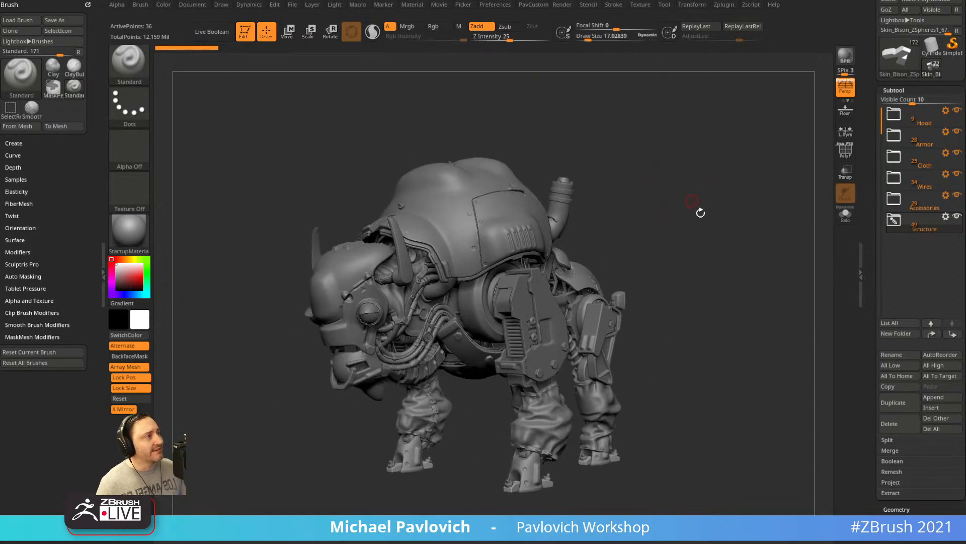
{"action": "left_click_drag", "start_coordinate": [705, 176], "coordinate": [697, 202]}
{"action": "left_click", "coordinate": [527, 202], "text": "alt"}
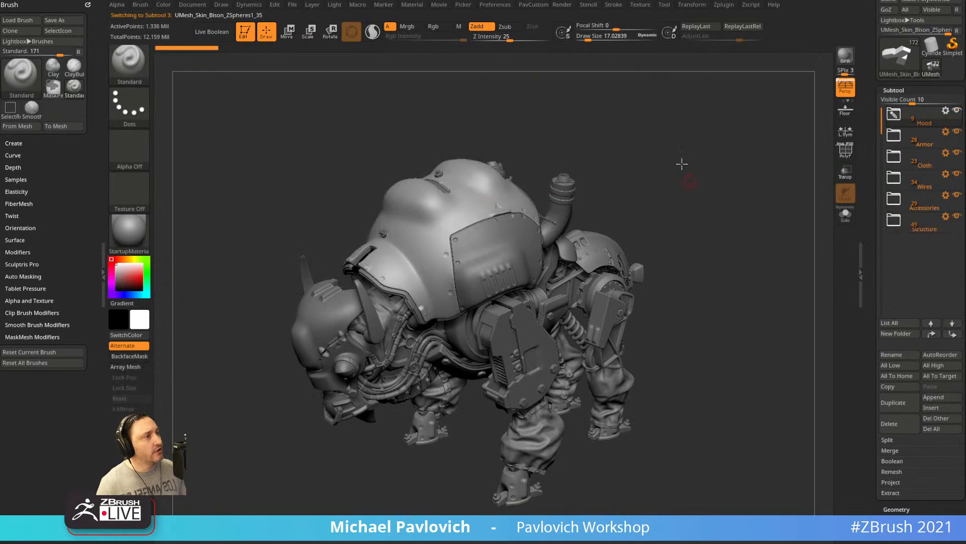
{"action": "left_click_drag", "start_coordinate": [681, 161], "coordinate": [790, 171]}
{"action": "left_click_drag", "start_coordinate": [770, 101], "coordinate": [770, 199]}
{"action": "left_click", "coordinate": [534, 279], "text": "alt"}
{"action": "left_click", "coordinate": [548, 295], "text": "alt"}
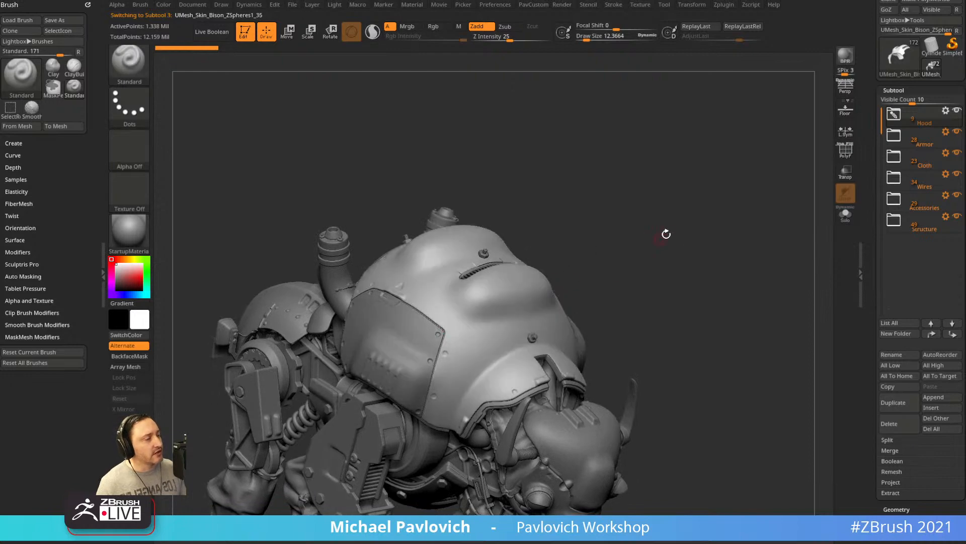
Show the bison's head side and open the ZeeZoo folder of ZSphere animal projects in LightBox.
{"action": "left_click_drag", "start_coordinate": [664, 233], "coordinate": [690, 203]}
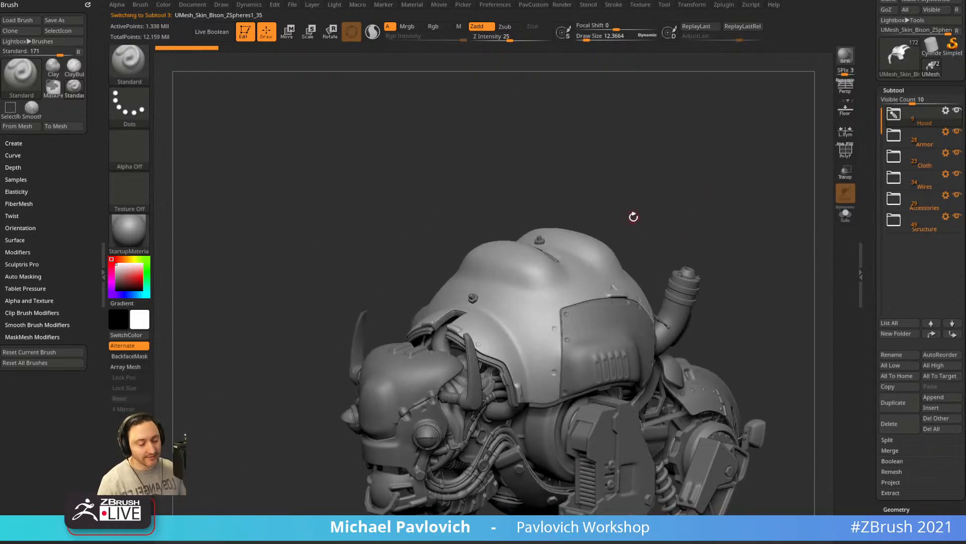
{"action": "key", "text": "comma"}
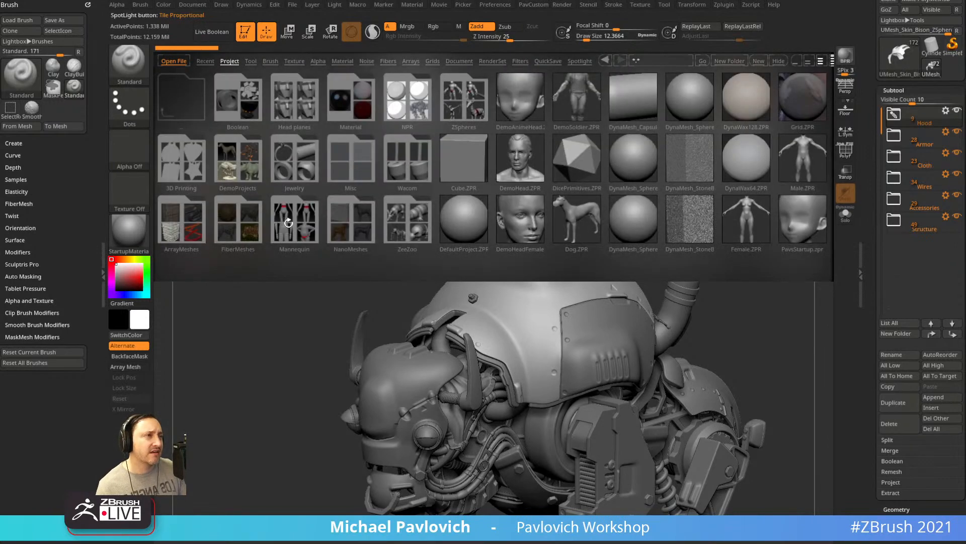
{"action": "left_click", "coordinate": [409, 222]}
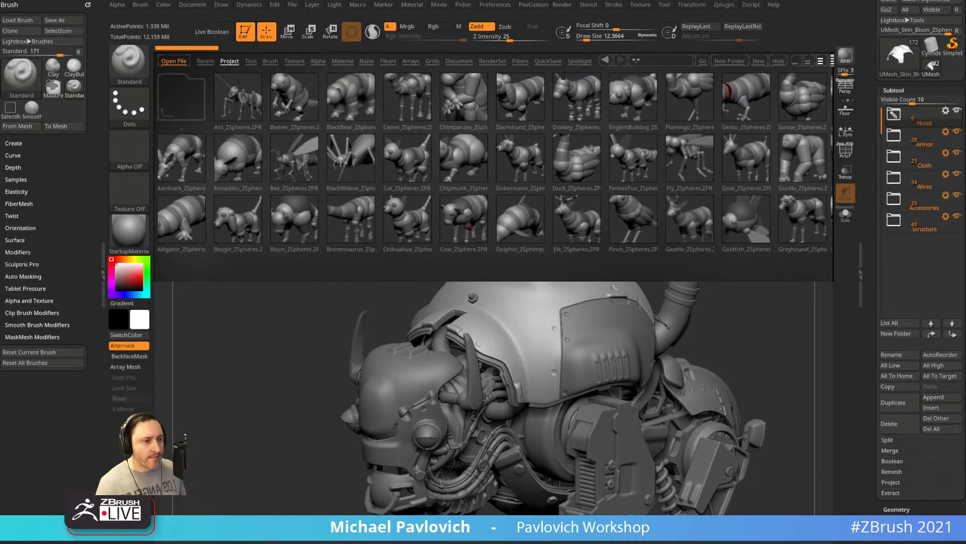
Bring in the browser with the concept artist's ArtStation portfolio, view the spider artwork in Creatures pack 4, and return to the portfolio.
{"action": "left_click_drag", "start_coordinate": [0, 151], "coordinate": [665, 38]}
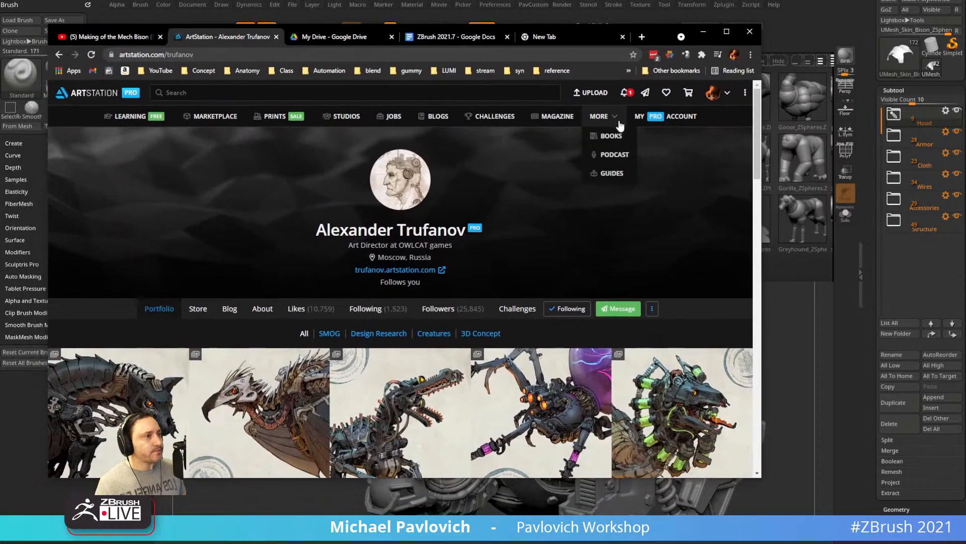
{"action": "scroll", "coordinate": [125, 182], "scroll_direction": "down", "scroll_amount": 2}
{"action": "scroll", "coordinate": [126, 186], "scroll_direction": "down", "scroll_amount": 2}
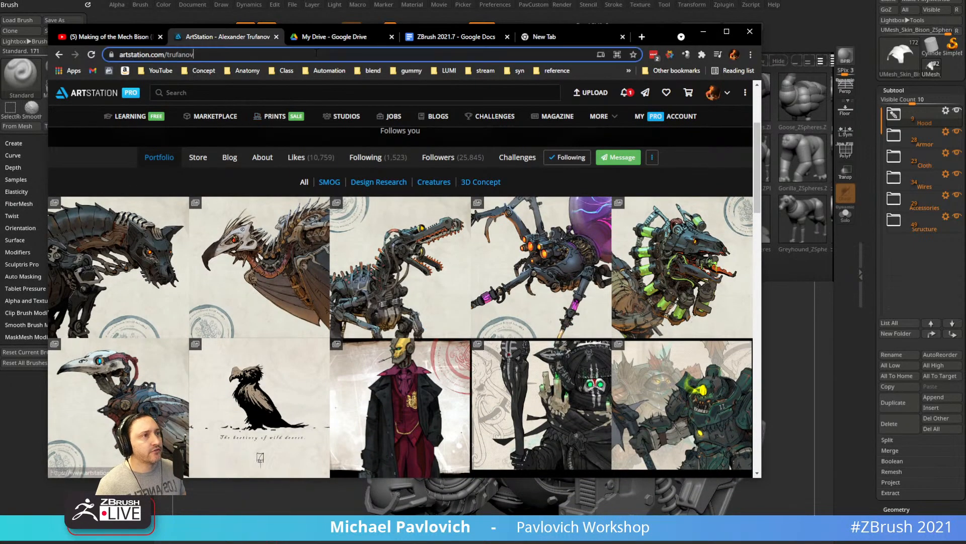
{"action": "left_click", "coordinate": [151, 54]}
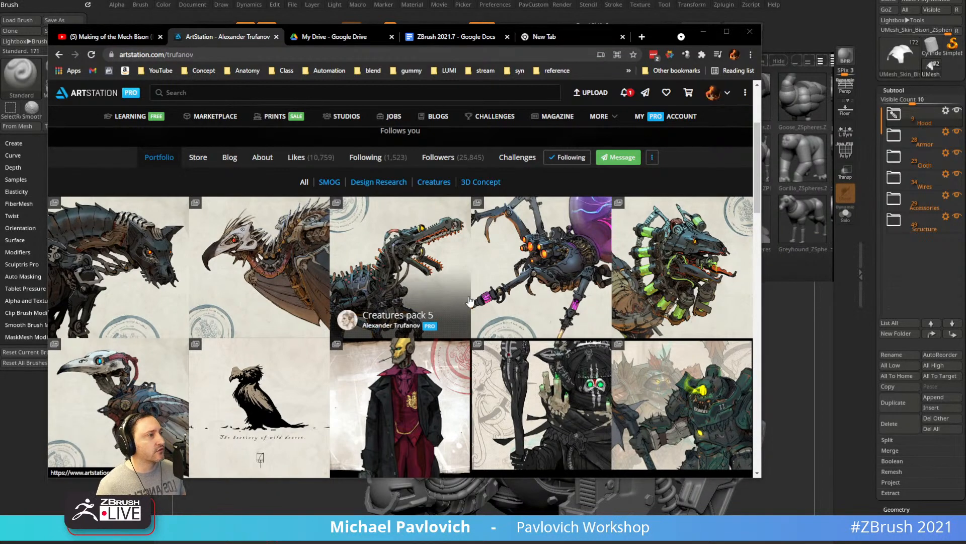
{"action": "left_click", "coordinate": [542, 265]}
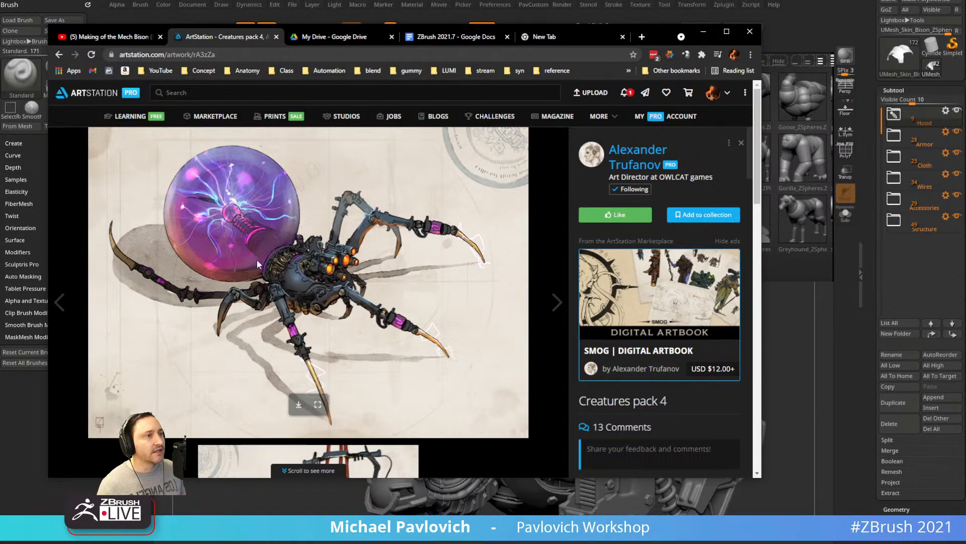
{"action": "left_click", "coordinate": [59, 54]}
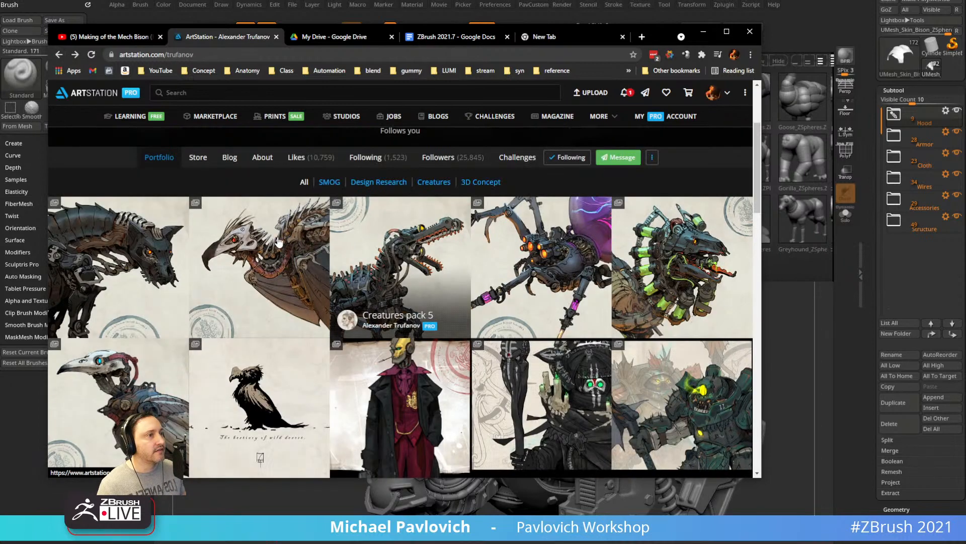
Browse the mechanical creature drawings in Creatures pack 3, return to the portfolio, and move the browser away to reveal ZBrush.
{"action": "scroll", "coordinate": [278, 242], "scroll_direction": "down", "scroll_amount": 2}
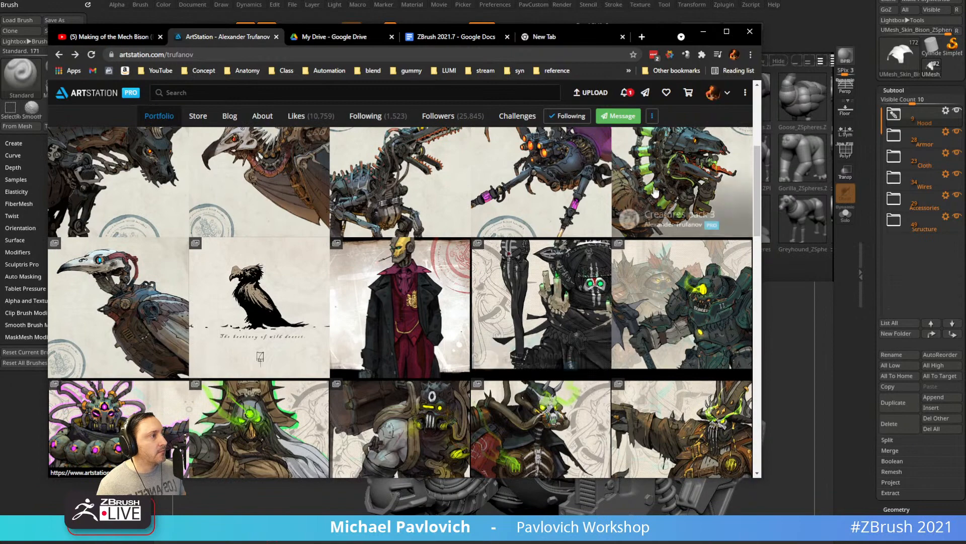
{"action": "left_click", "coordinate": [655, 192]}
{"action": "scroll", "coordinate": [279, 246], "scroll_direction": "down", "scroll_amount": 5}
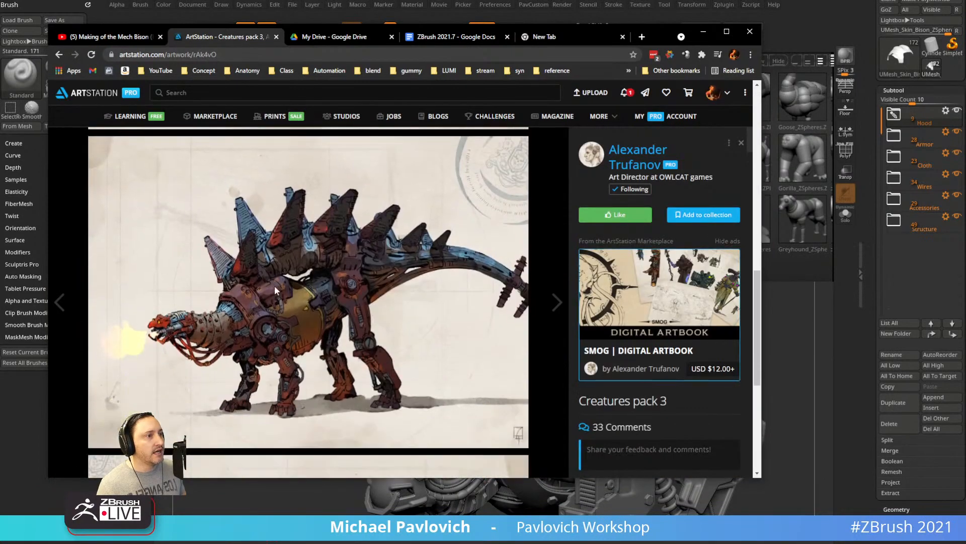
{"action": "scroll", "coordinate": [275, 289], "scroll_direction": "down", "scroll_amount": 1}
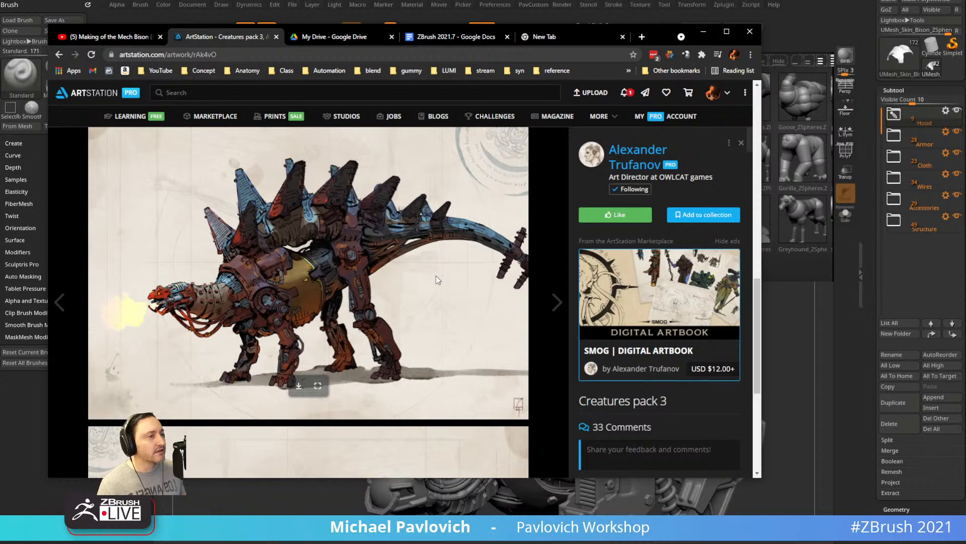
{"action": "scroll", "coordinate": [306, 274], "scroll_direction": "up", "scroll_amount": 10}
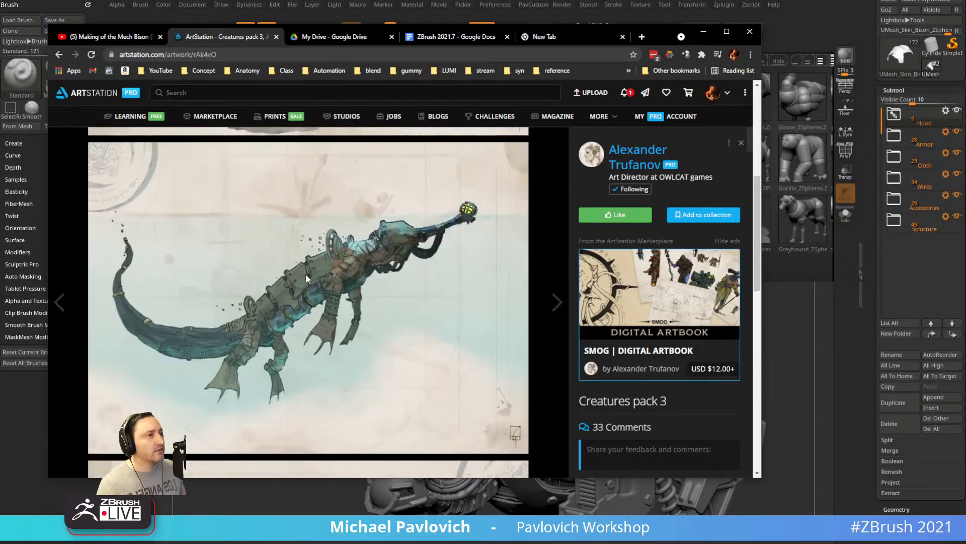
{"action": "left_click", "coordinate": [57, 57]}
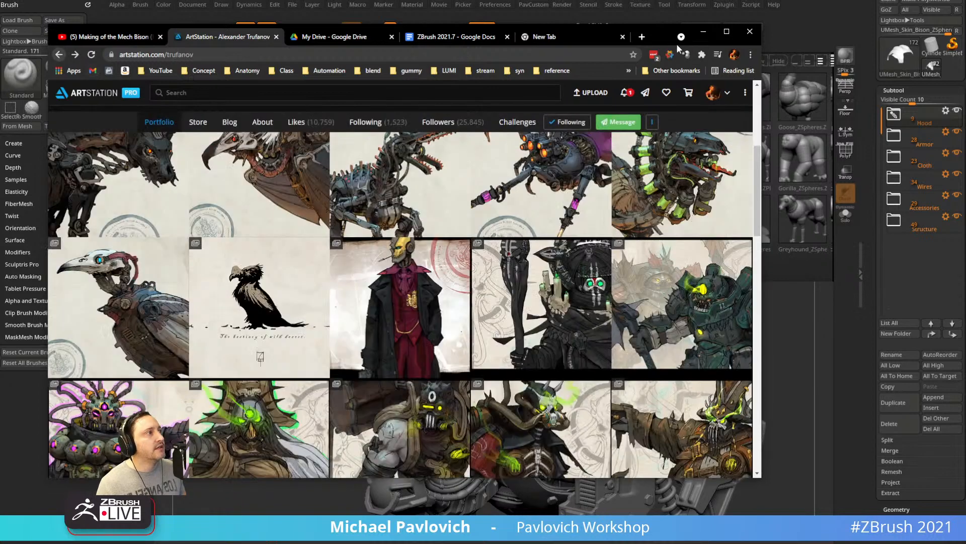
{"action": "left_click_drag", "start_coordinate": [662, 37], "coordinate": [579, 543]}
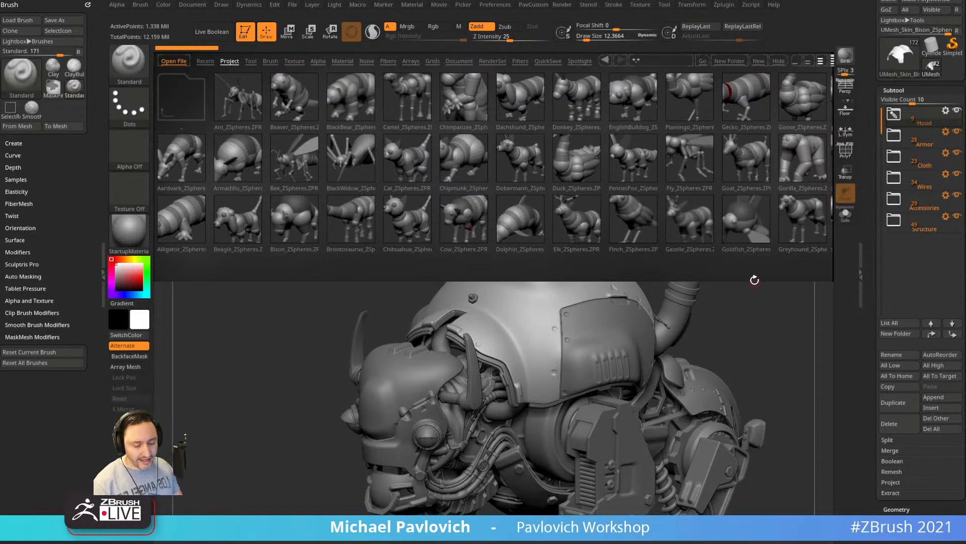
Close LightBox, set the draw size to about 22, and select the vented plate on the front shoulder as the active subtool.
{"action": "key", "text": "comma"}
{"action": "mouse_move", "coordinate": [742, 266]}
{"action": "left_mouse_down"}
{"action": "mouse_move", "coordinate": [723, 214]}
{"action": "mouse_move", "coordinate": [735, 168]}
{"action": "mouse_move", "coordinate": [750, 200]}
{"action": "mouse_move", "coordinate": [686, 164]}
{"action": "mouse_move", "coordinate": [736, 230]}
{"action": "left_mouse_up"}
{"action": "mouse_move", "coordinate": [730, 270]}
{"action": "left_mouse_down", "text": "alt"}
{"action": "mouse_move", "coordinate": [725, 248]}
{"action": "mouse_move", "coordinate": [640, 282]}
{"action": "left_mouse_up", "text": "alt"}
{"action": "key", "text": "s"}
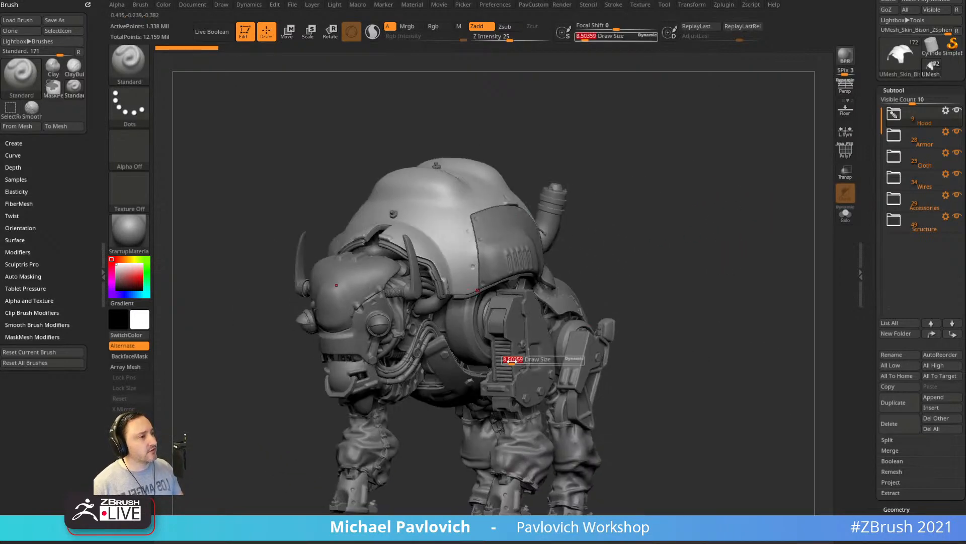
{"action": "left_click_drag", "start_coordinate": [512, 361], "coordinate": [518, 358]}
{"action": "left_click", "coordinate": [518, 351], "text": "alt"}
{"action": "mouse_move", "coordinate": [692, 261]}
{"action": "left_mouse_down", "text": "alt"}
{"action": "mouse_move", "coordinate": [720, 270]}
{"action": "mouse_move", "coordinate": [619, 291]}
{"action": "left_mouse_up", "text": "alt"}
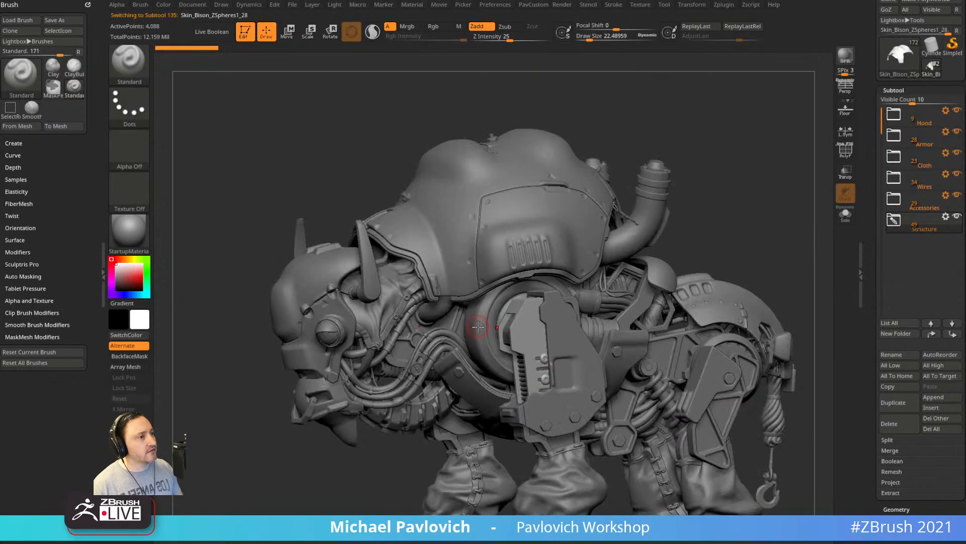
Switch the active subtool among the hood's side panel, the head armor and the rear armor pieces to show the separate parts.
{"action": "left_click", "coordinate": [463, 275], "text": "alt"}
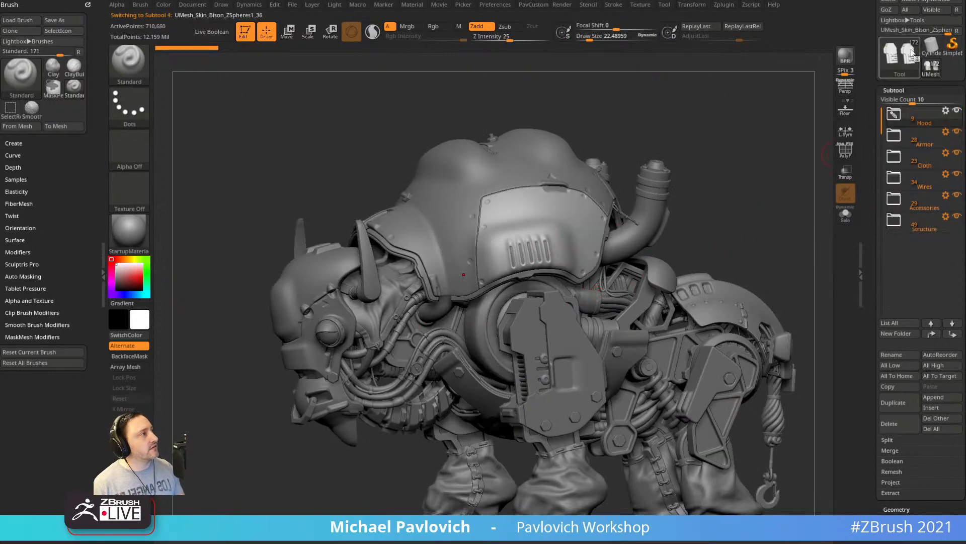
{"action": "left_click", "coordinate": [462, 295], "text": "alt"}
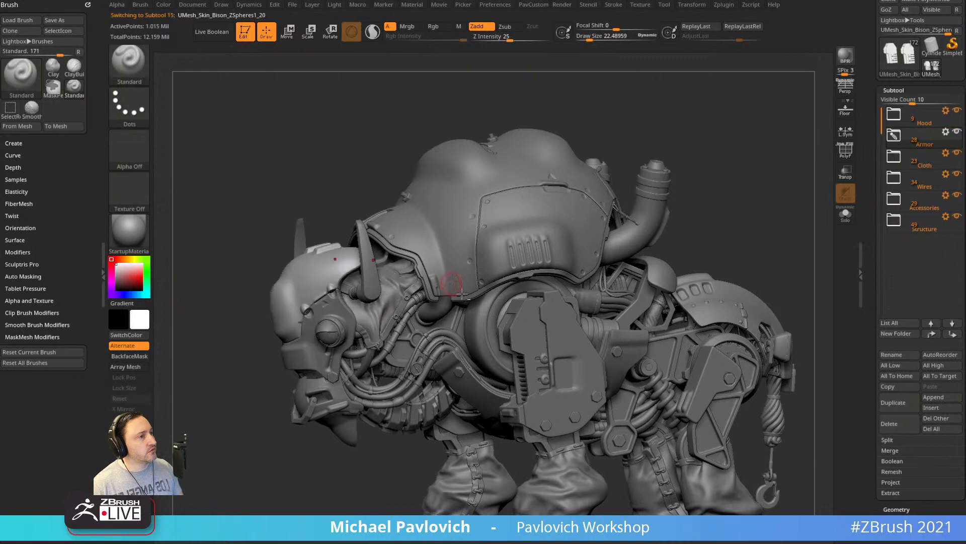
{"action": "left_click", "coordinate": [680, 308], "text": "alt"}
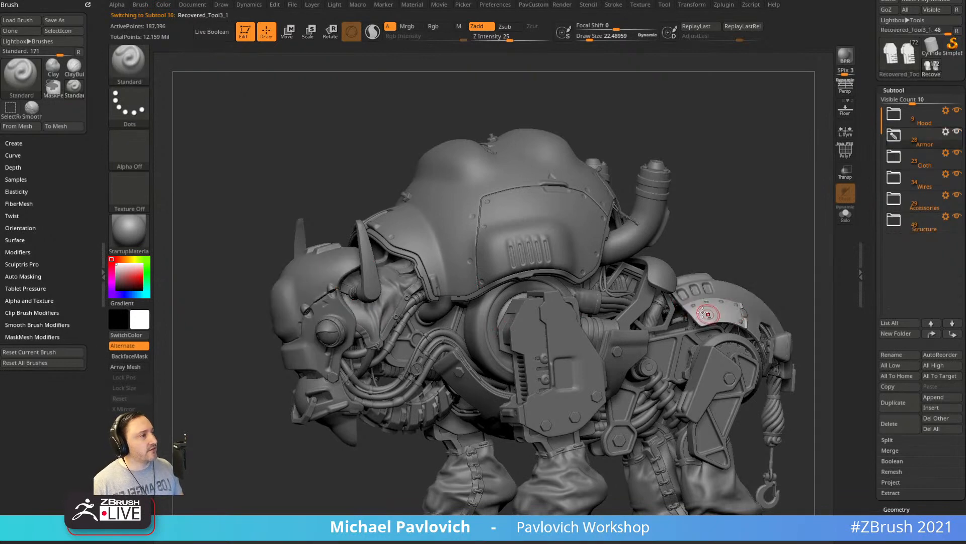
{"action": "left_click", "coordinate": [691, 305], "text": "alt"}
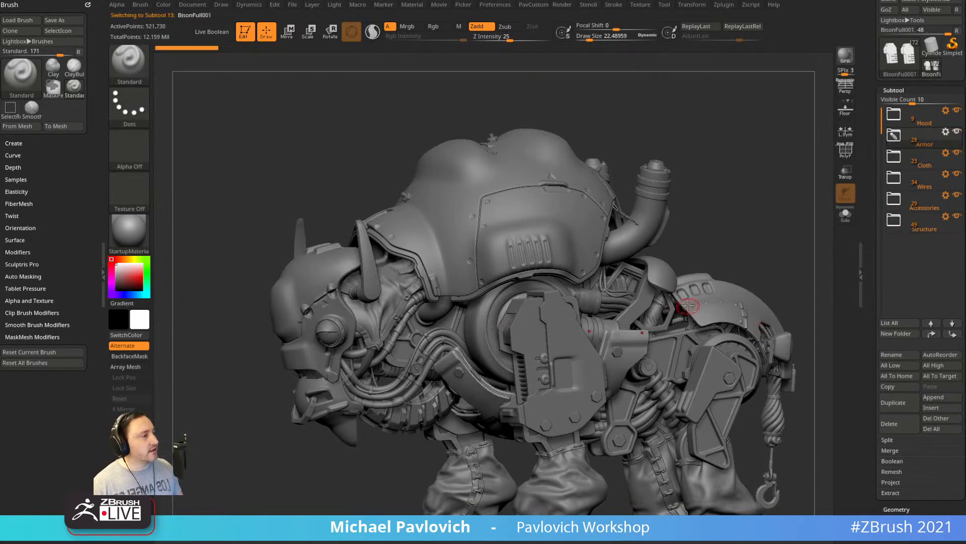
Isolate the Bison007 bolts subtool with Solo and use SelectLasso to hide the two rear bolts, leaving three visible.
{"action": "left_click", "coordinate": [845, 214]}
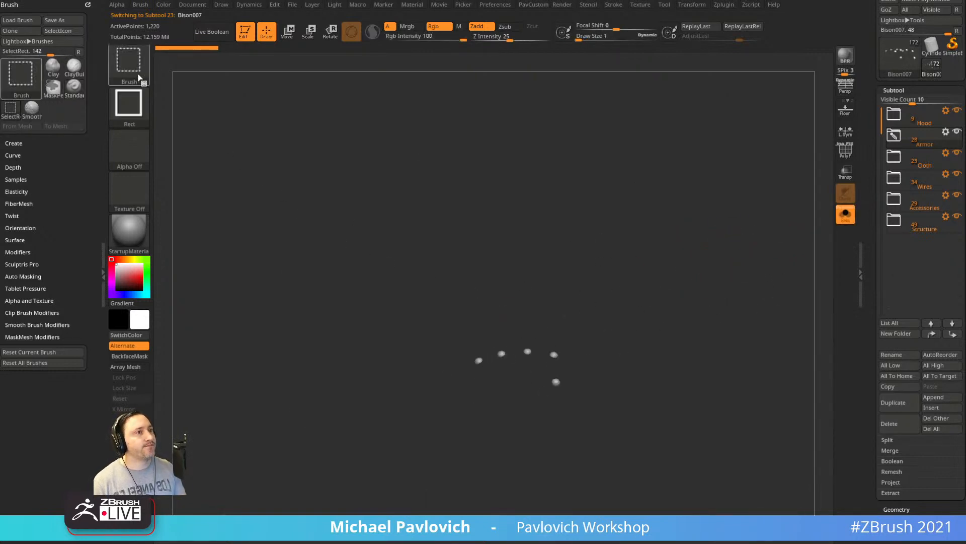
{"action": "key", "text": "ctrl+shift+b"}
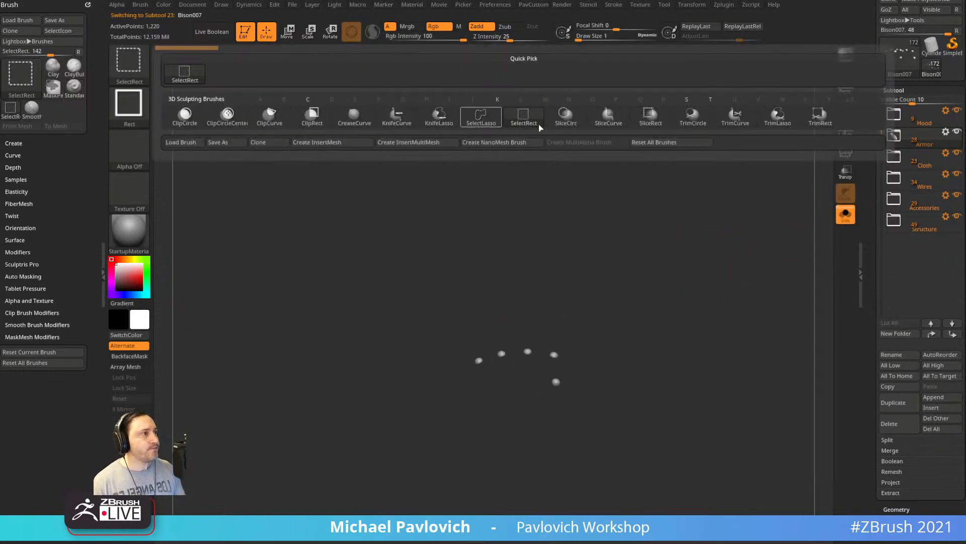
{"action": "left_click", "coordinate": [481, 115]}
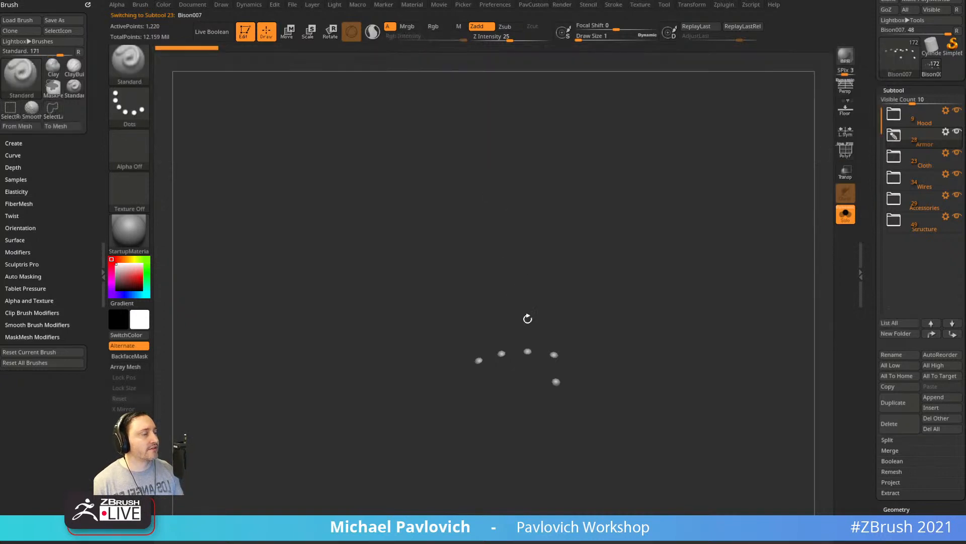
{"action": "mouse_move", "coordinate": [560, 333]}
{"action": "left_mouse_down", "text": "ctrl+shift"}
{"action": "mouse_move", "coordinate": [500, 448]}
{"action": "mouse_move", "coordinate": [498, 287]}
{"action": "mouse_move", "coordinate": [423, 416]}
{"action": "mouse_move", "coordinate": [528, 352]}
{"action": "left_mouse_up", "text": "ctrl+shift"}
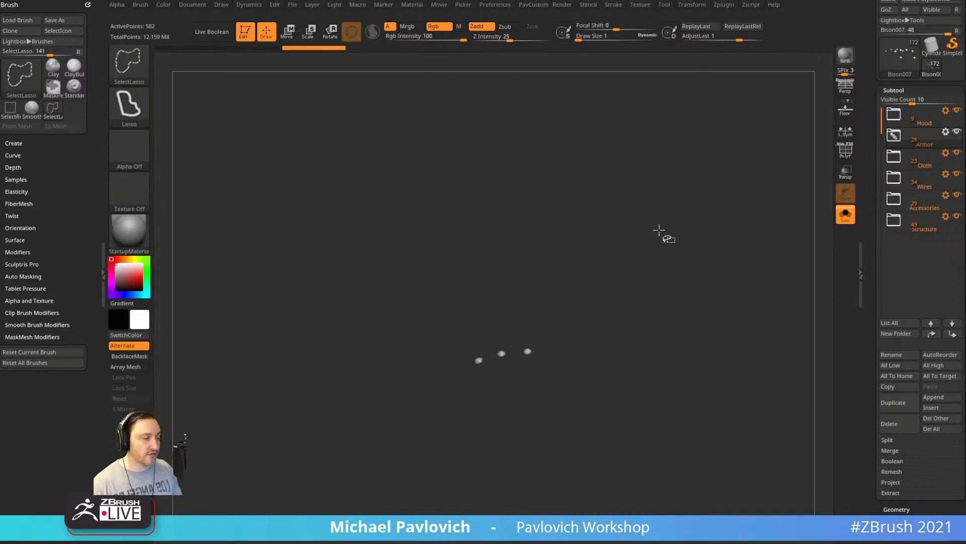
{"action": "mouse_move", "coordinate": [873, 326]}
{"action": "left_mouse_down"}
{"action": "mouse_move", "coordinate": [885, 181]}
{"action": "mouse_move", "coordinate": [894, 182]}
{"action": "left_mouse_up"}
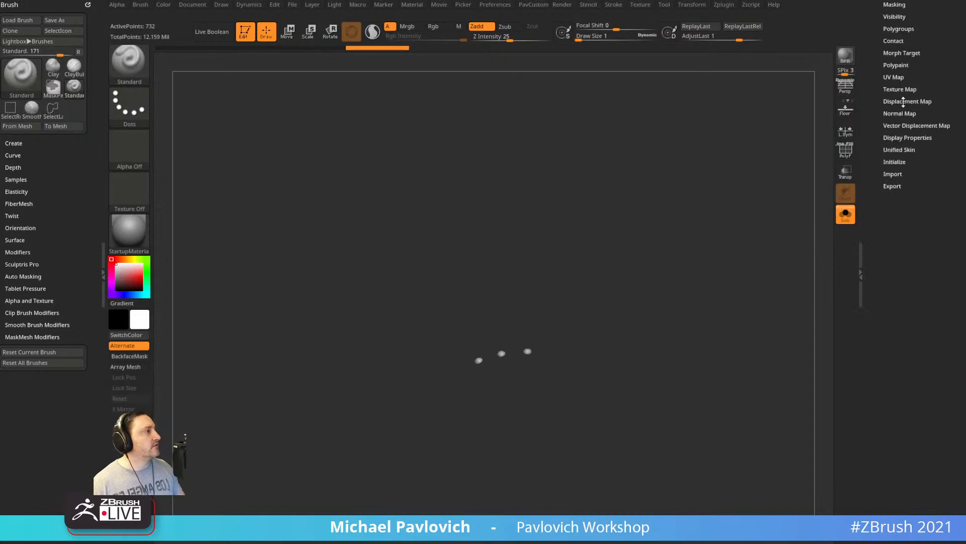
Expand the Visibility options for the bolts, turn off Solo, and select the small curved plate beside the exhaust pipe.
{"action": "key", "text": "shift"}
{"action": "left_click", "coordinate": [894, 16]}
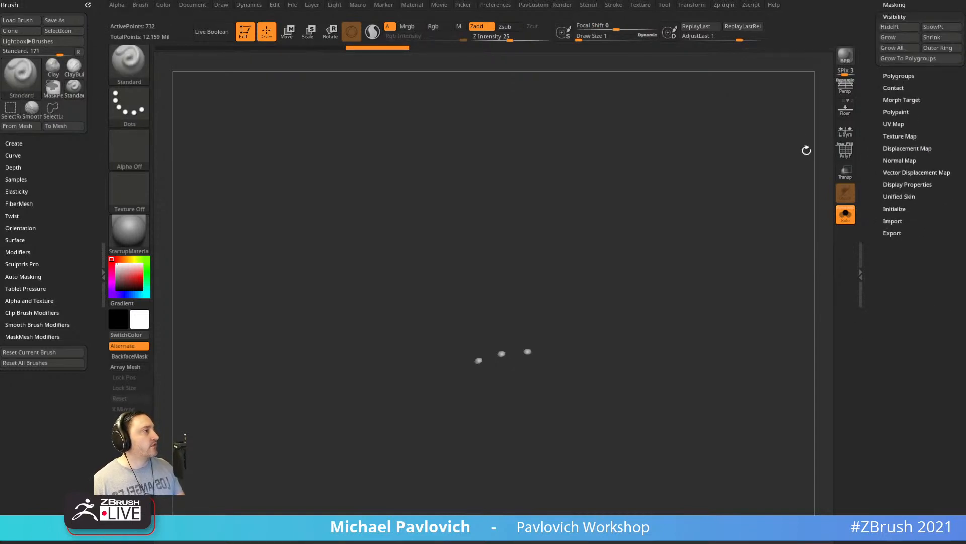
{"action": "left_click", "coordinate": [845, 215]}
{"action": "left_click_drag", "start_coordinate": [716, 231], "coordinate": [755, 236]}
{"action": "left_click", "coordinate": [390, 318], "text": "alt"}
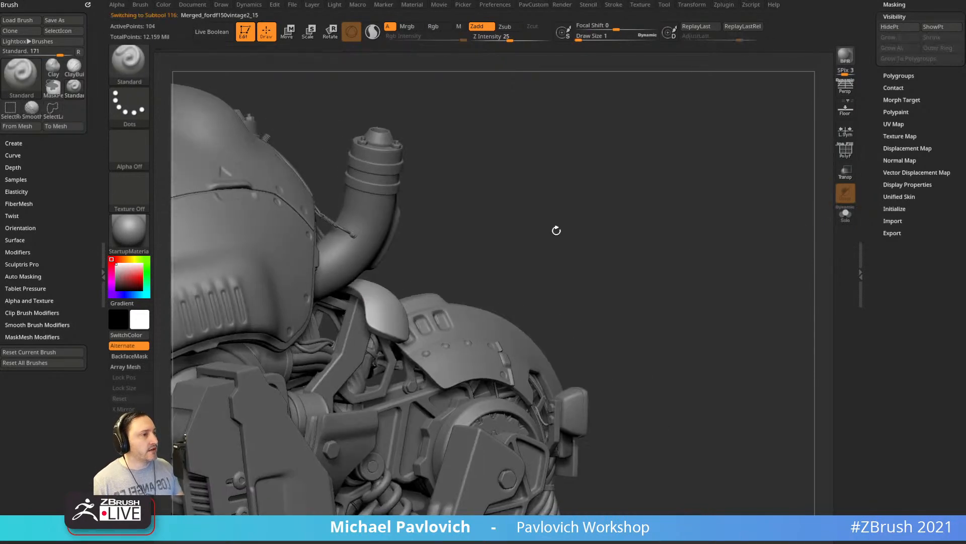
Set the draw size to about 11 and select the hex-bolted link ahead of the hind leg, followed by the rear thigh plate.
{"action": "mouse_move", "coordinate": [554, 228]}
{"action": "left_mouse_down", "text": "alt"}
{"action": "mouse_move", "coordinate": [659, 179]}
{"action": "mouse_move", "coordinate": [649, 136]}
{"action": "left_mouse_up", "text": "alt"}
{"action": "key", "text": "s"}
{"action": "left_click", "coordinate": [543, 370]}
{"action": "left_click", "coordinate": [545, 361], "text": "alt"}
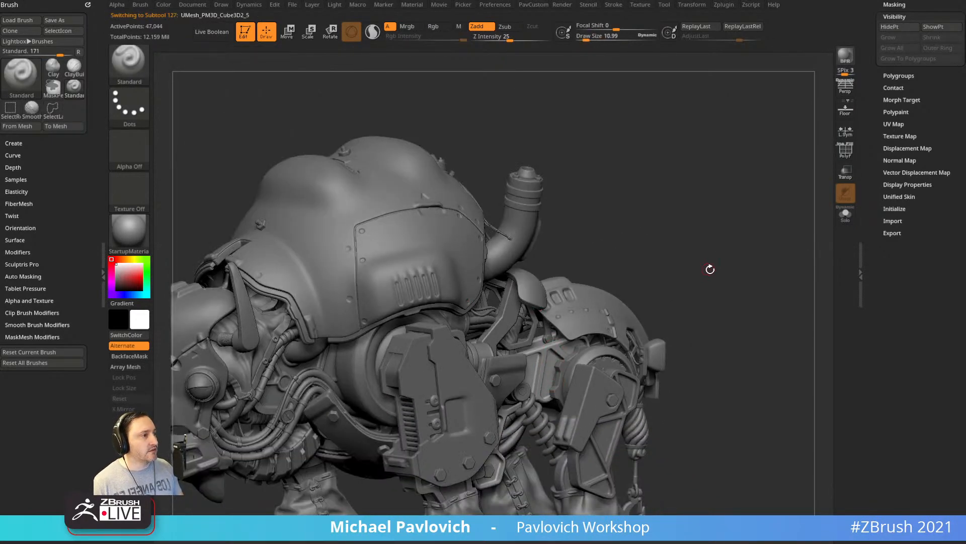
{"action": "mouse_move", "coordinate": [652, 194]}
{"action": "left_mouse_down"}
{"action": "mouse_move", "coordinate": [701, 171]}
{"action": "mouse_move", "coordinate": [719, 187]}
{"action": "mouse_move", "coordinate": [697, 213]}
{"action": "left_mouse_up"}
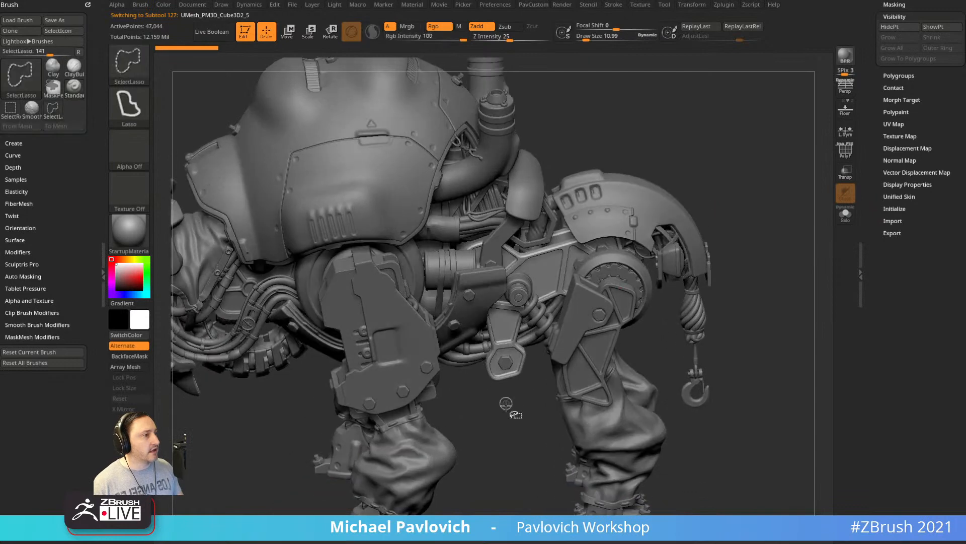
{"action": "left_click", "coordinate": [495, 380], "text": "ctrl+shift"}
{"action": "left_click", "coordinate": [782, 270], "text": "ctrl+shift"}
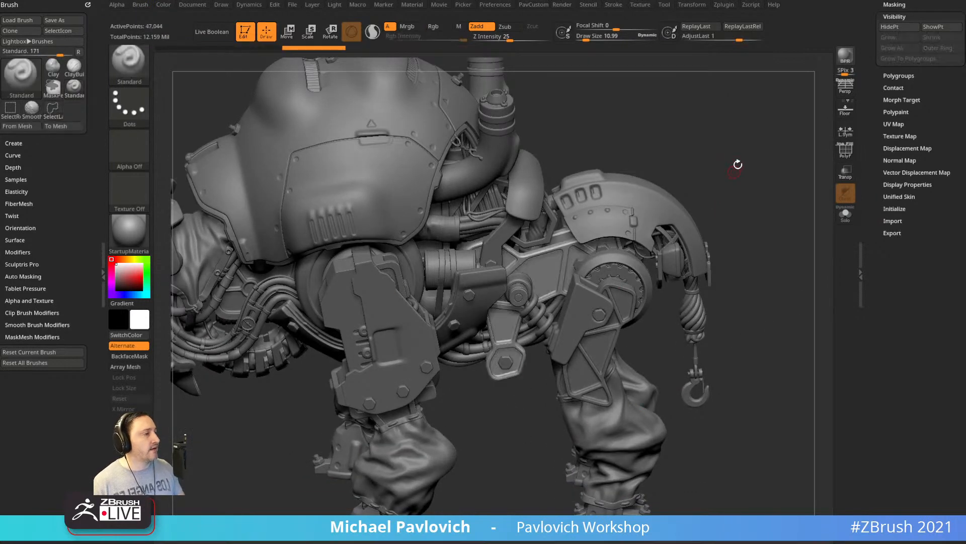
{"action": "left_click_drag", "start_coordinate": [738, 165], "coordinate": [666, 238]}
{"action": "left_click", "coordinate": [598, 294], "text": "alt"}
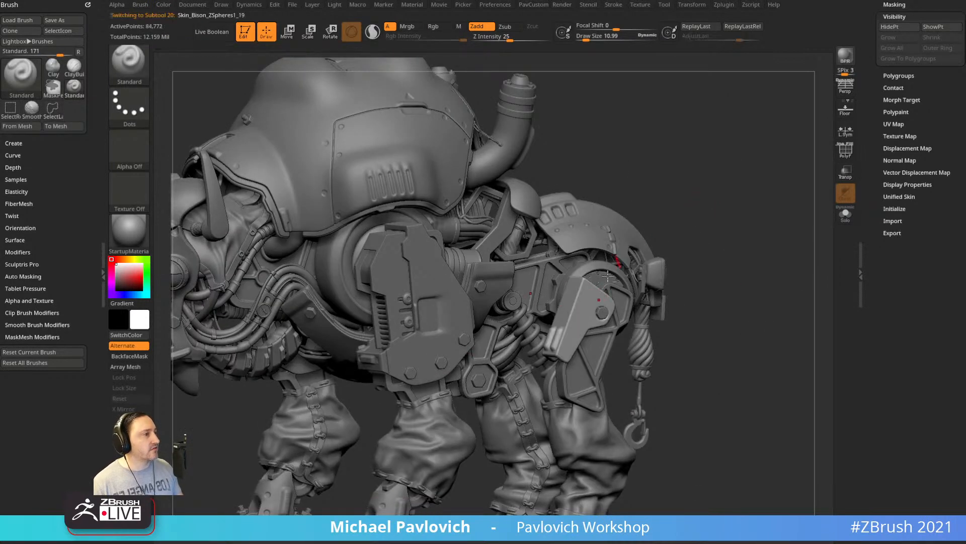
{"action": "left_click_drag", "start_coordinate": [811, 163], "coordinate": [714, 225]}
Merge the Structure folder into a single subtool and accept the operation.
{"action": "left_click_drag", "start_coordinate": [872, 147], "coordinate": [858, 339]}
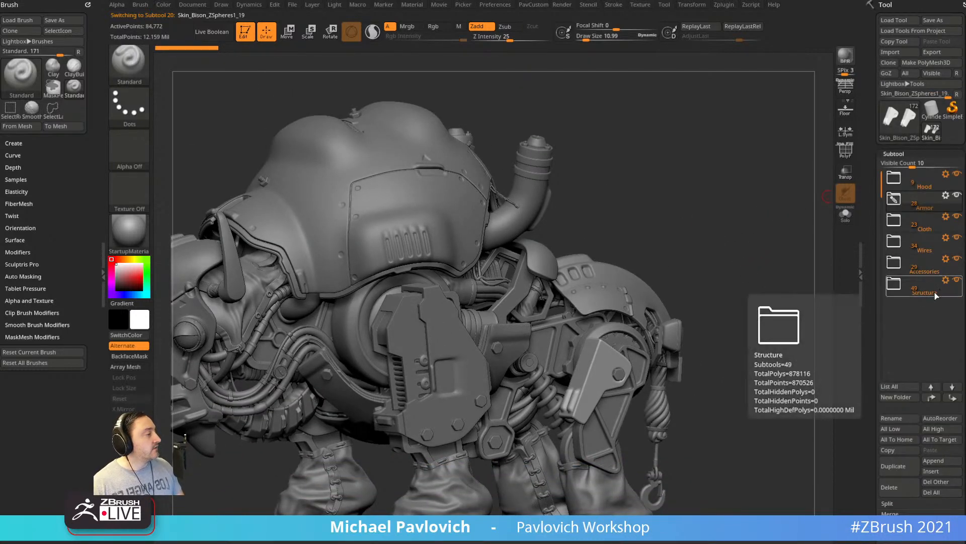
{"action": "left_click", "coordinate": [945, 280]}
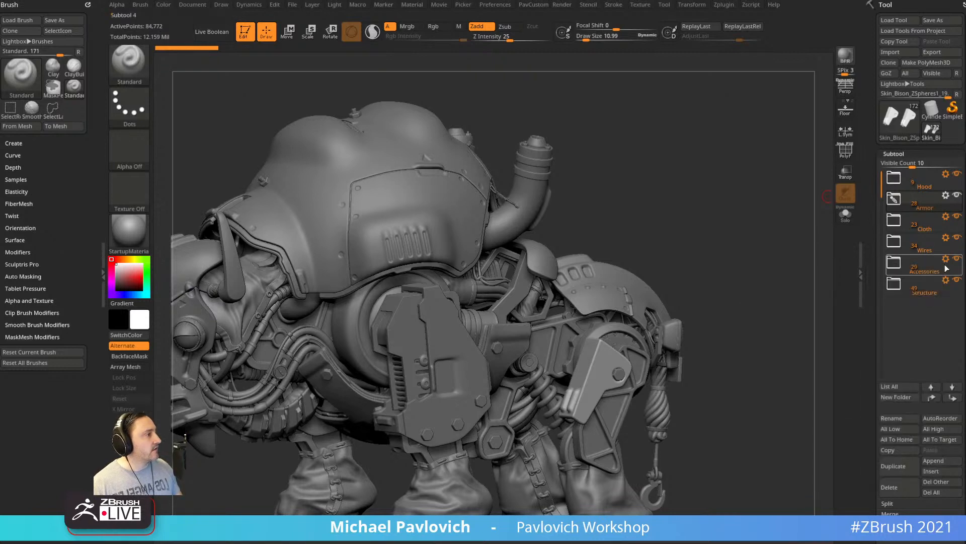
{"action": "left_click", "coordinate": [946, 281]}
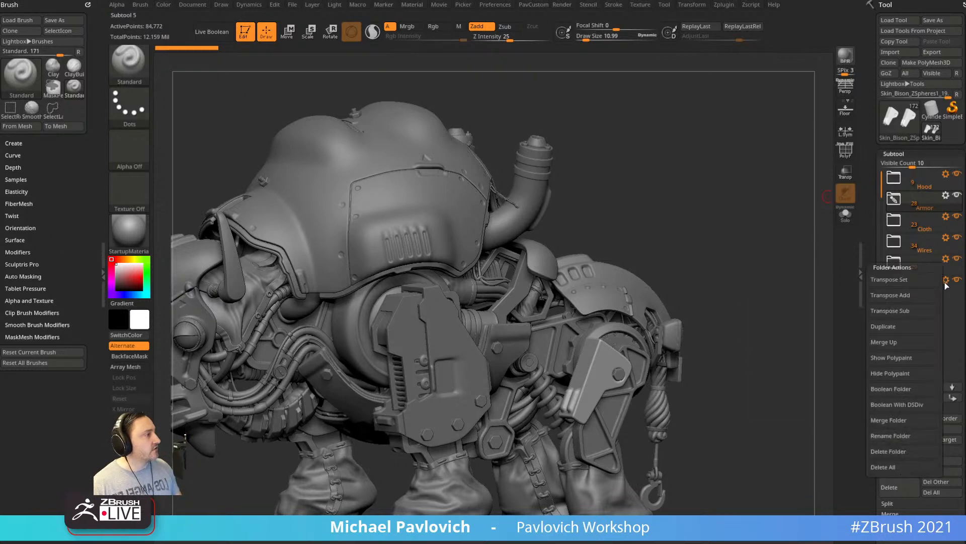
{"action": "left_click", "coordinate": [886, 421]}
{"action": "left_click", "coordinate": [901, 313]}
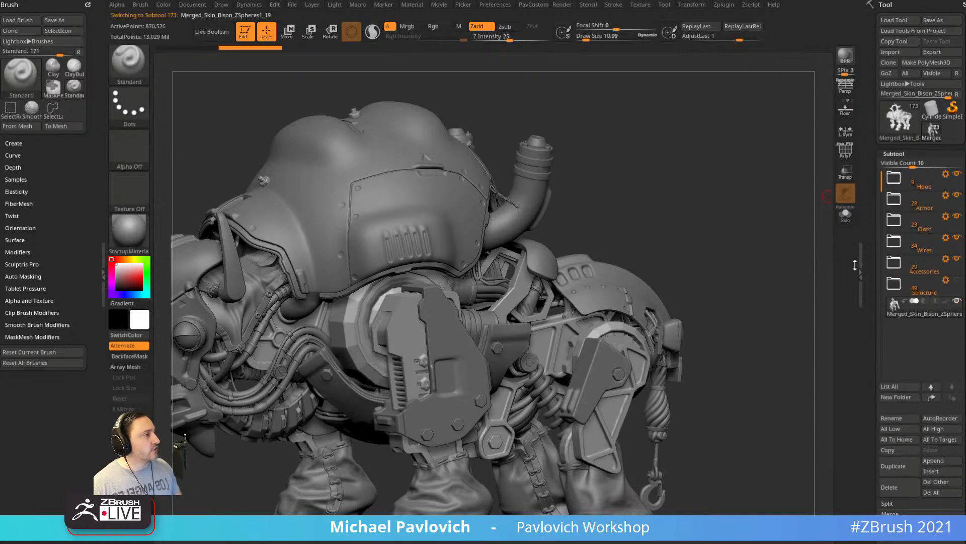
Solo the merged structure with PolyFrame on, briefly isolate one of its dark green polygroups, and restore the full mesh.
{"action": "left_click", "coordinate": [845, 214]}
{"action": "key", "text": "f"}
{"action": "mouse_move", "coordinate": [718, 235]}
{"action": "left_mouse_down"}
{"action": "mouse_move", "coordinate": [738, 237]}
{"action": "mouse_move", "coordinate": [772, 280]}
{"action": "mouse_move", "coordinate": [728, 257]}
{"action": "mouse_move", "coordinate": [732, 236]}
{"action": "mouse_move", "coordinate": [748, 257]}
{"action": "mouse_move", "coordinate": [675, 250]}
{"action": "mouse_move", "coordinate": [594, 302]}
{"action": "left_mouse_up"}
{"action": "left_click", "coordinate": [842, 152]}
{"action": "key", "text": "ctrl+shift"}
{"action": "left_click", "coordinate": [556, 327], "text": "ctrl+shift"}
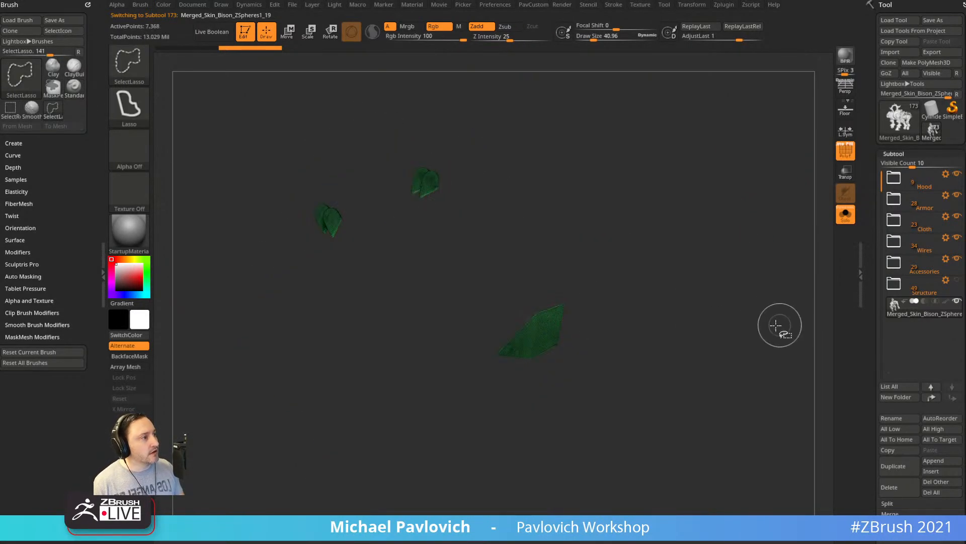
{"action": "left_click_drag", "start_coordinate": [701, 243], "coordinate": [710, 250]}
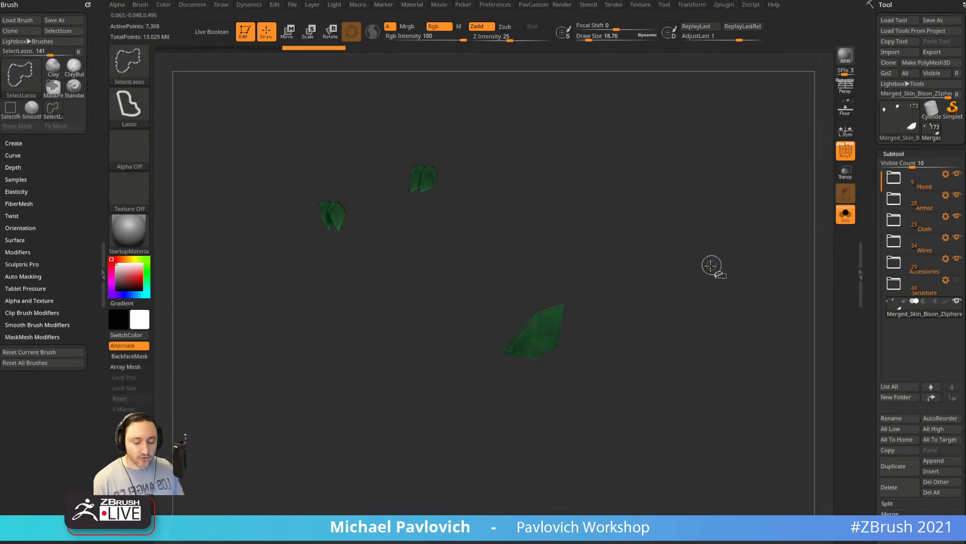
{"action": "left_click", "coordinate": [670, 264], "text": "ctrl+shift"}
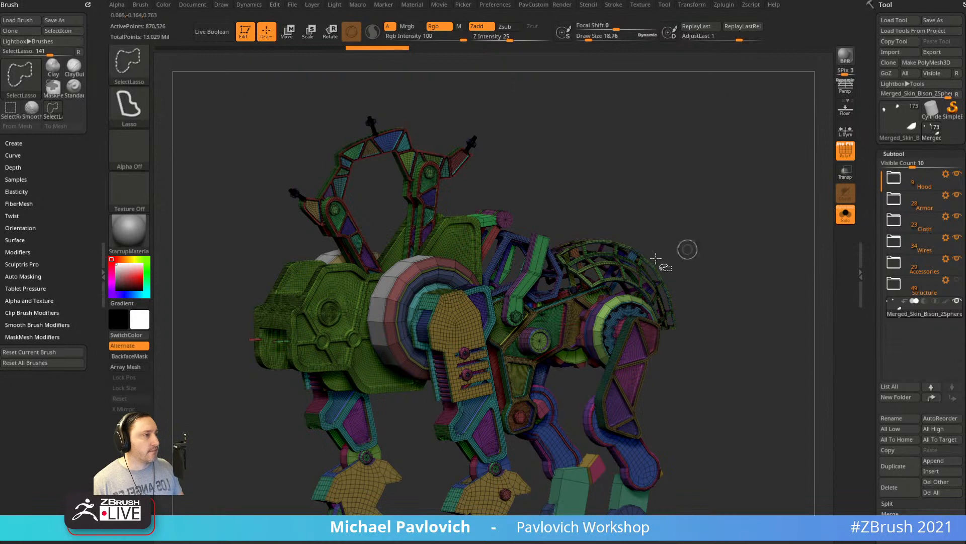
Isolate the green side panel with its border, inspect it with the draw size at about 1.4, and restore the full structure.
{"action": "left_click", "coordinate": [559, 311], "text": "ctrl+shift"}
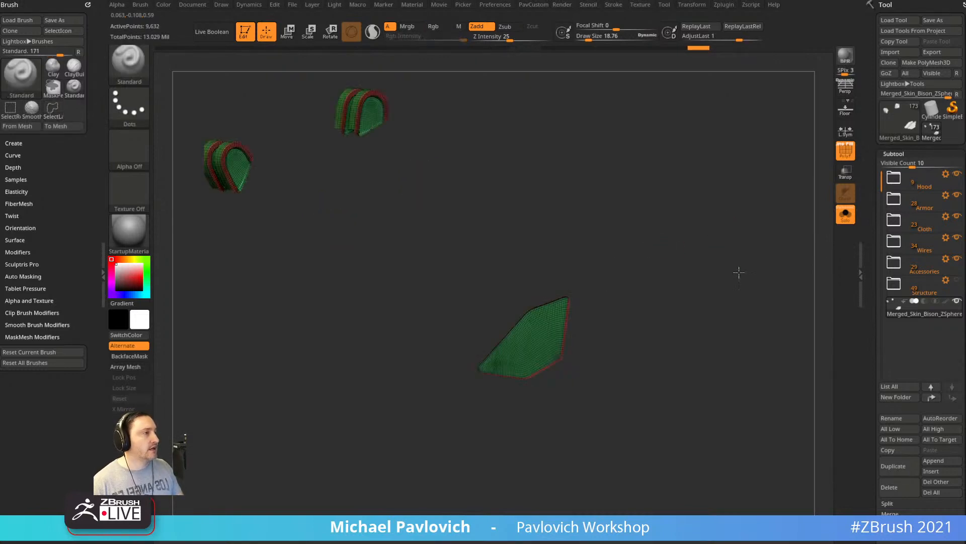
{"action": "key", "text": "s"}
{"action": "left_click", "coordinate": [713, 328]}
{"action": "mouse_move", "coordinate": [738, 272]}
{"action": "left_mouse_down", "text": "alt"}
{"action": "mouse_move", "coordinate": [727, 341]}
{"action": "mouse_move", "coordinate": [699, 288]}
{"action": "mouse_move", "coordinate": [737, 298]}
{"action": "left_mouse_up", "text": "alt"}
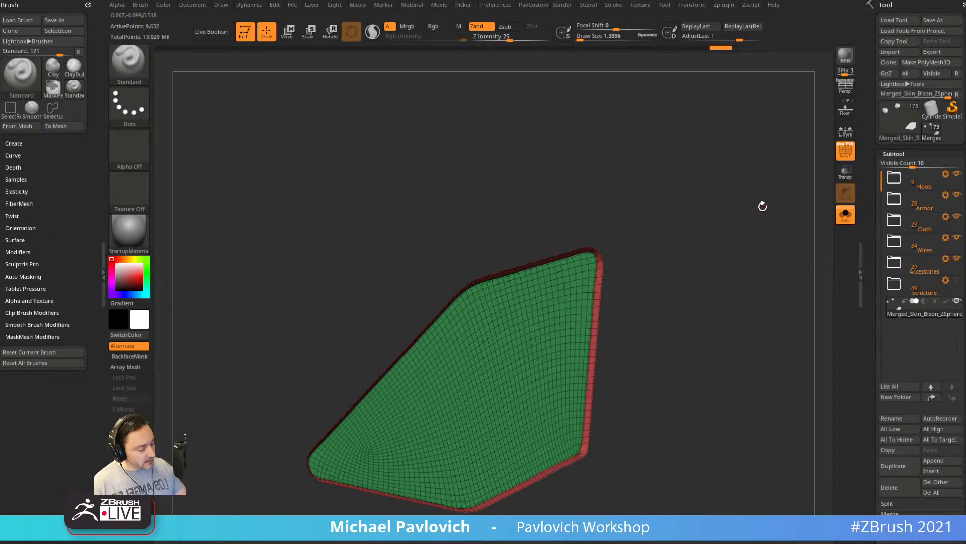
{"action": "left_click_drag", "start_coordinate": [723, 261], "coordinate": [735, 207]}
{"action": "mouse_move", "coordinate": [725, 241]}
{"action": "left_mouse_down"}
{"action": "mouse_move", "coordinate": [727, 233]}
{"action": "mouse_move", "coordinate": [726, 268]}
{"action": "left_mouse_up"}
{"action": "left_click", "coordinate": [725, 268], "text": "ctrl+shift"}
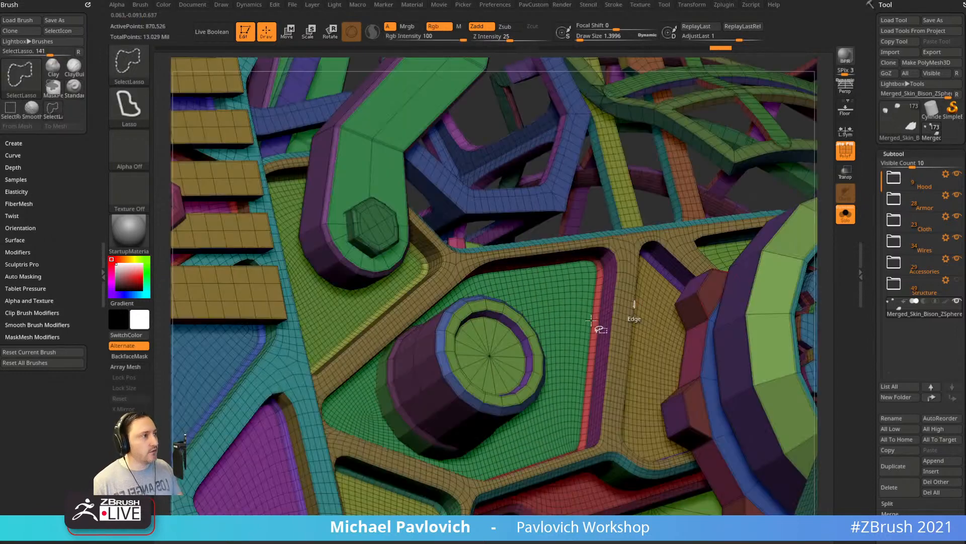
{"action": "left_click", "coordinate": [651, 313], "text": "ctrl+shift"}
{"action": "left_click", "coordinate": [698, 301], "text": "ctrl+shift"}
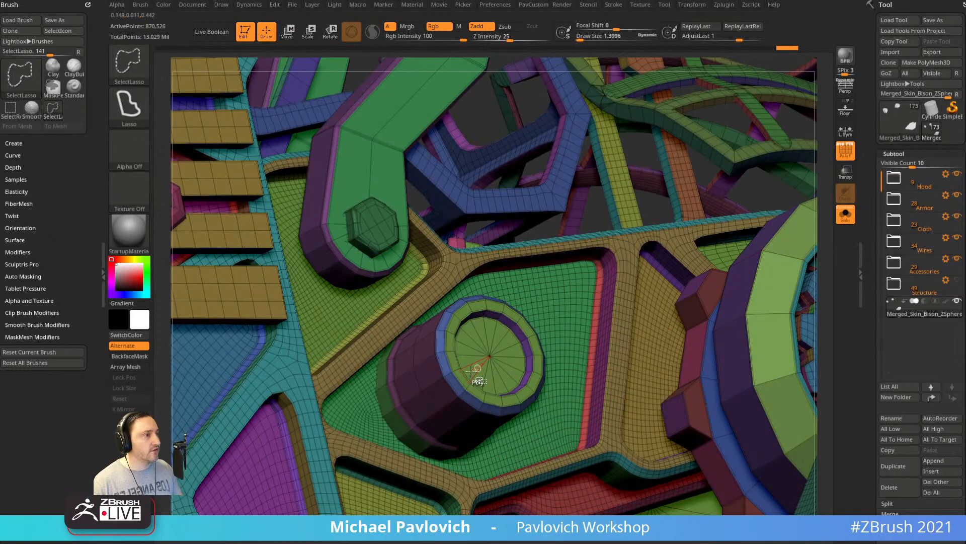
Isolate the round cap polygroup of the side cylinder and grow the visible area outward four times.
{"action": "left_click", "coordinate": [489, 353], "text": "ctrl+shift"}
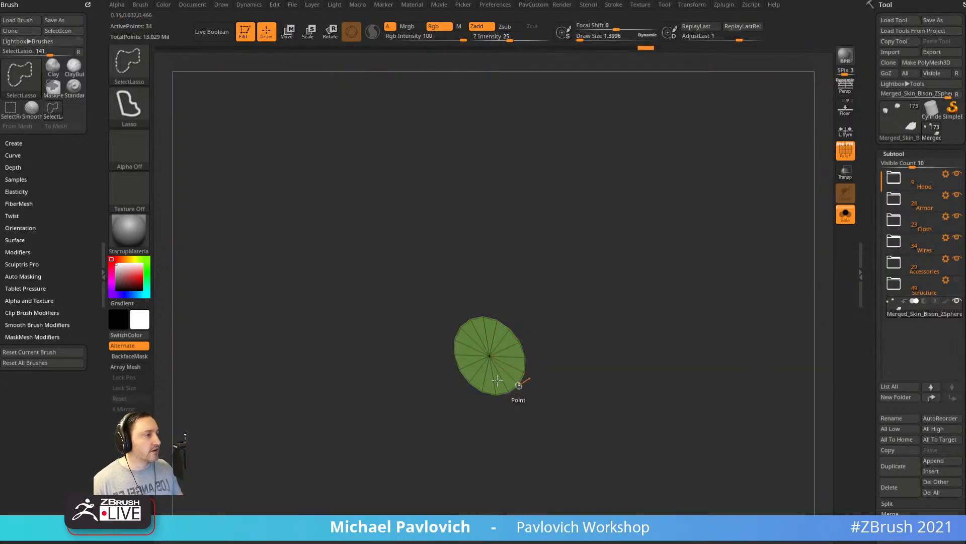
{"action": "key", "text": "ctrl+shift"}
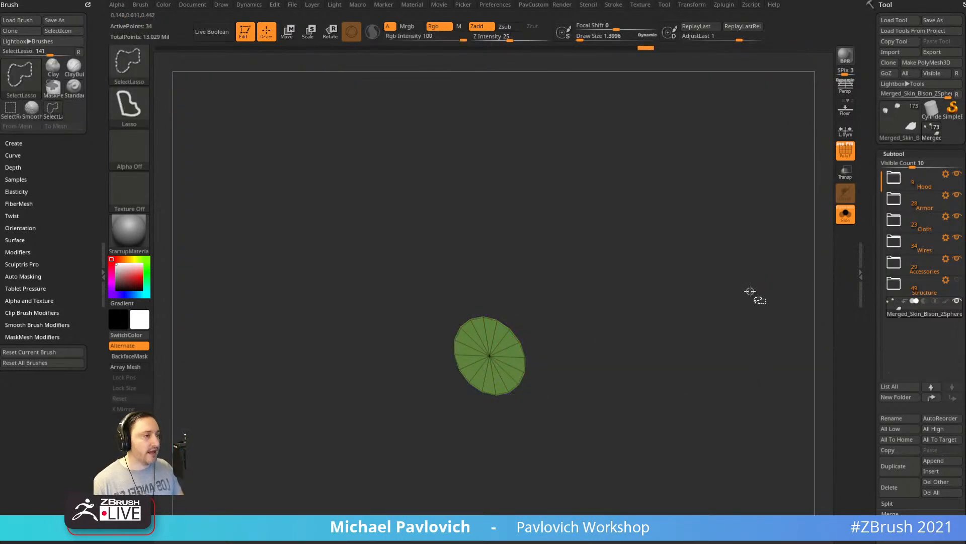
{"action": "key", "text": "ctrl+shift+x"}
{"action": "key", "text": "ctrl+shift+x"}
{"action": "key", "text": "ctrl+shift+x"}
{"action": "key", "text": "ctrl+shift+x"}
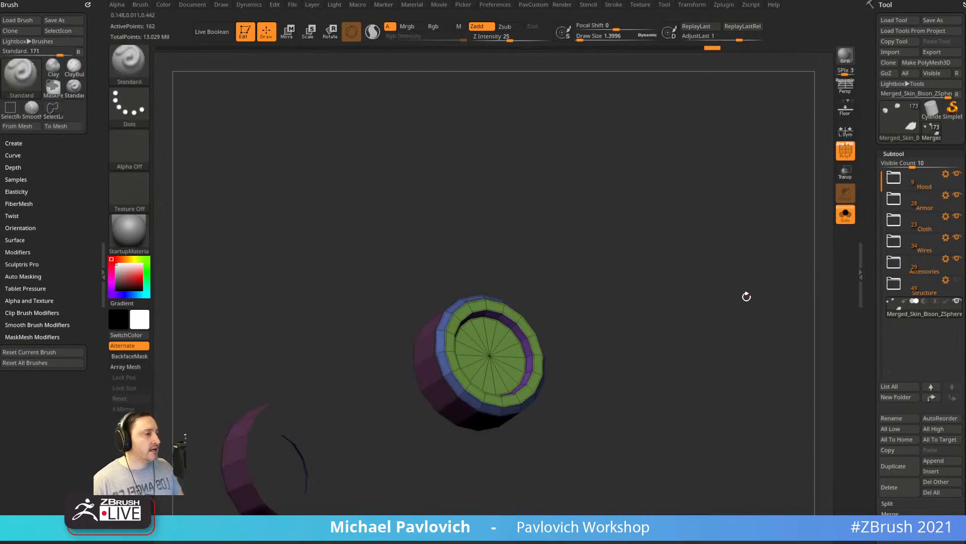
{"action": "mouse_move", "coordinate": [747, 296]}
{"action": "left_mouse_down"}
{"action": "mouse_move", "coordinate": [723, 308]}
{"action": "mouse_move", "coordinate": [777, 326]}
{"action": "mouse_move", "coordinate": [696, 296]}
{"action": "mouse_move", "coordinate": [734, 296]}
{"action": "left_mouse_up"}
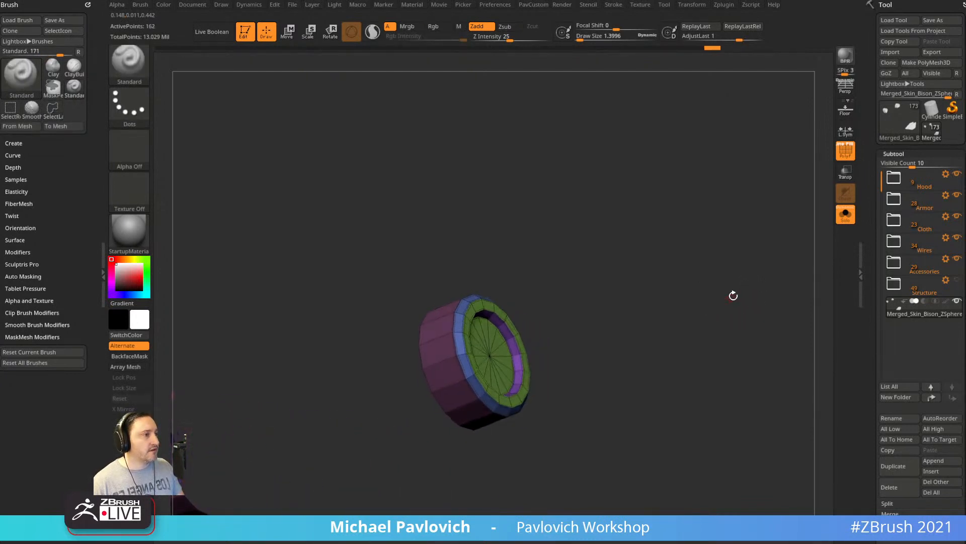
Shrink the visible part of the cylinder twice and expand the visibility to the complete pair of cylinders.
{"action": "key", "text": "ctrl+shift+s"}
{"action": "key", "text": "ctrl+shift+s"}
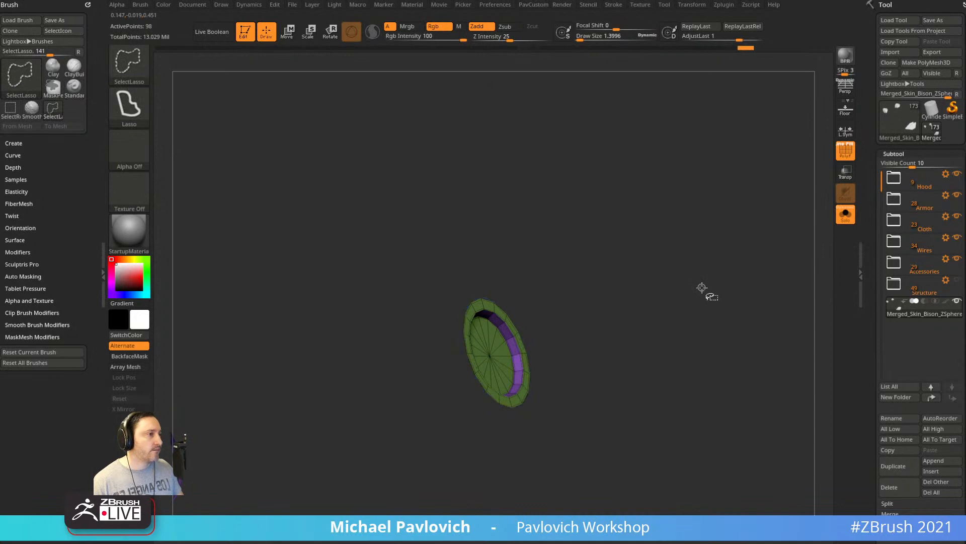
{"action": "left_click", "coordinate": [702, 288], "text": "ctrl+shift"}
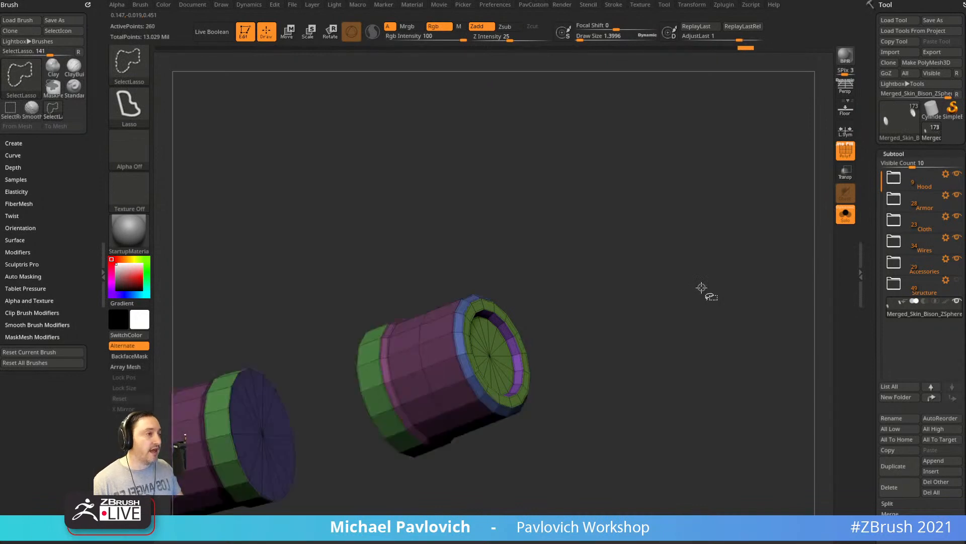
{"action": "left_click_drag", "start_coordinate": [545, 227], "coordinate": [614, 256]}
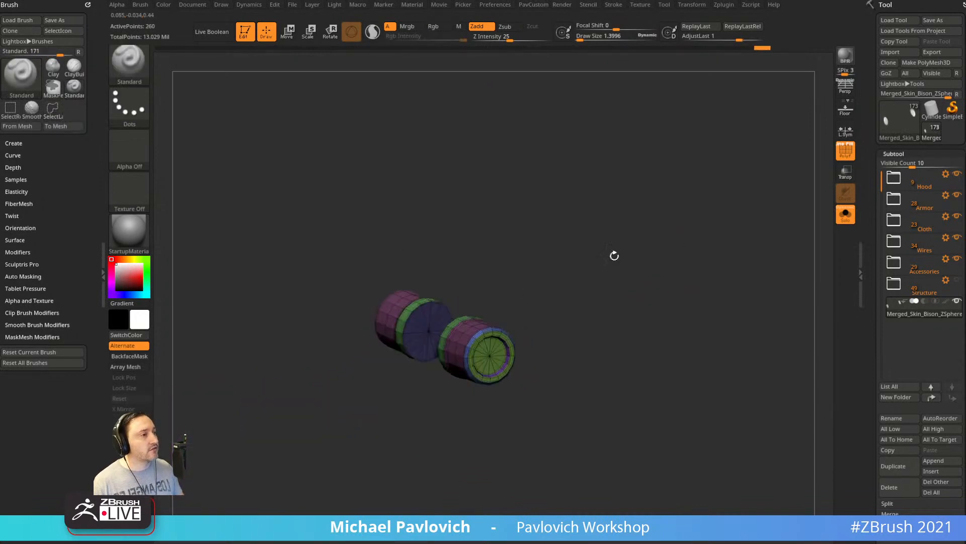
Change the material to SkinShade4 and show the whole merged structure again.
{"action": "left_click", "coordinate": [129, 233]}
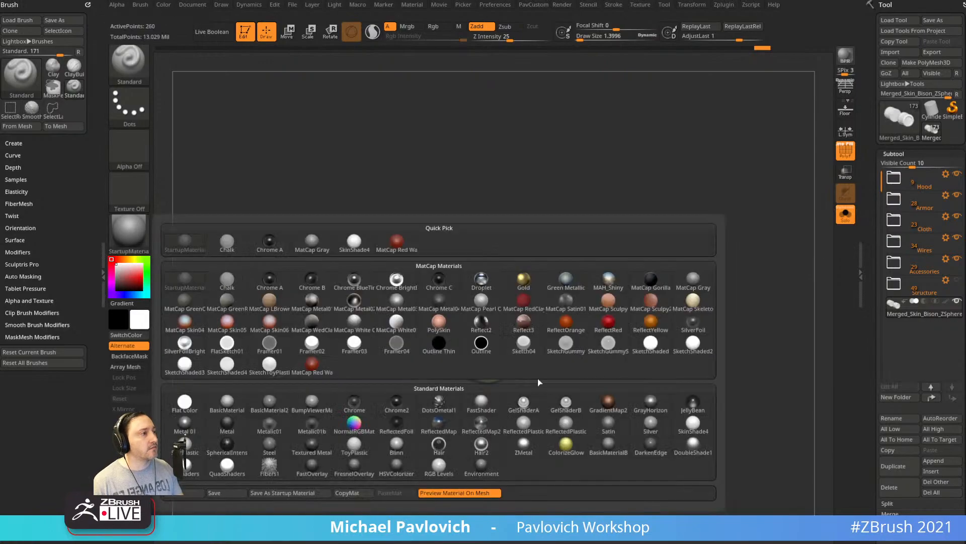
{"action": "left_click", "coordinate": [693, 425]}
{"action": "right_click_drag", "start_coordinate": [702, 247], "coordinate": [731, 291], "text": "ctrl"}
{"action": "left_click_drag", "start_coordinate": [731, 291], "coordinate": [349, 319]}
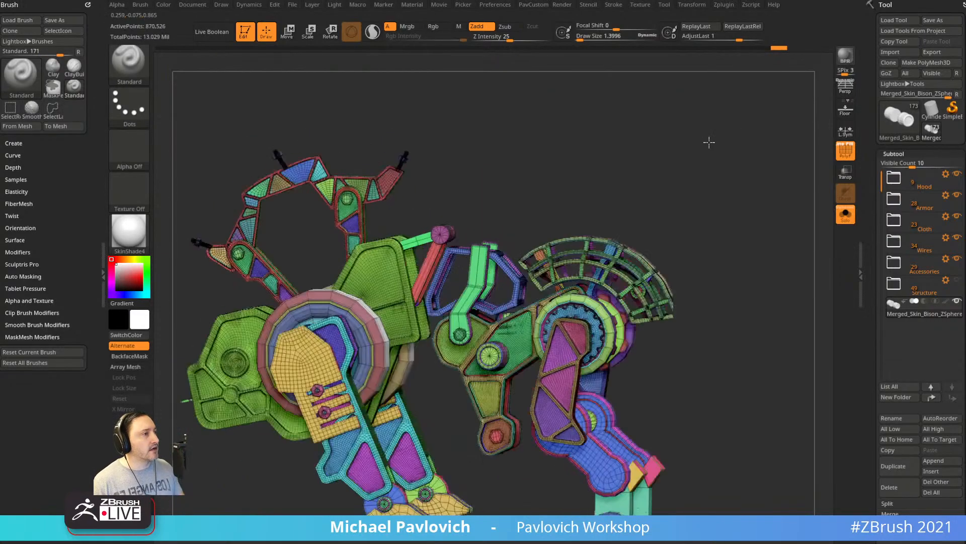
Isolate the blue strut's polygroups inside the fan-shaped rear frame, restoring the full mesh between the two selections.
{"action": "mouse_move", "coordinate": [709, 142]}
{"action": "left_mouse_down"}
{"action": "mouse_move", "coordinate": [787, 178]}
{"action": "mouse_move", "coordinate": [615, 198]}
{"action": "mouse_move", "coordinate": [655, 210]}
{"action": "mouse_move", "coordinate": [777, 214]}
{"action": "mouse_move", "coordinate": [761, 232]}
{"action": "left_mouse_up"}
{"action": "mouse_move", "coordinate": [765, 196]}
{"action": "left_mouse_down", "text": "alt"}
{"action": "mouse_move", "coordinate": [669, 216]}
{"action": "mouse_move", "coordinate": [675, 255]}
{"action": "mouse_move", "coordinate": [702, 250]}
{"action": "left_mouse_up", "text": "alt"}
{"action": "left_click", "coordinate": [590, 285], "text": "ctrl+shift"}
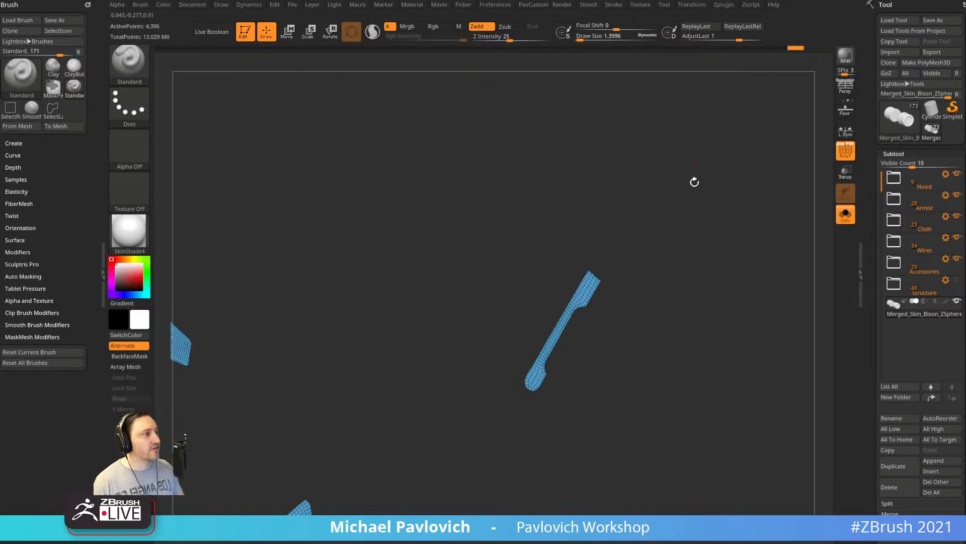
{"action": "mouse_move", "coordinate": [694, 182]}
{"action": "left_mouse_down"}
{"action": "mouse_move", "coordinate": [679, 187]}
{"action": "mouse_move", "coordinate": [671, 233]}
{"action": "left_mouse_up"}
{"action": "left_click", "coordinate": [254, 106], "text": "ctrl+shift"}
{"action": "left_click", "coordinate": [517, 371], "text": "ctrl+shift"}
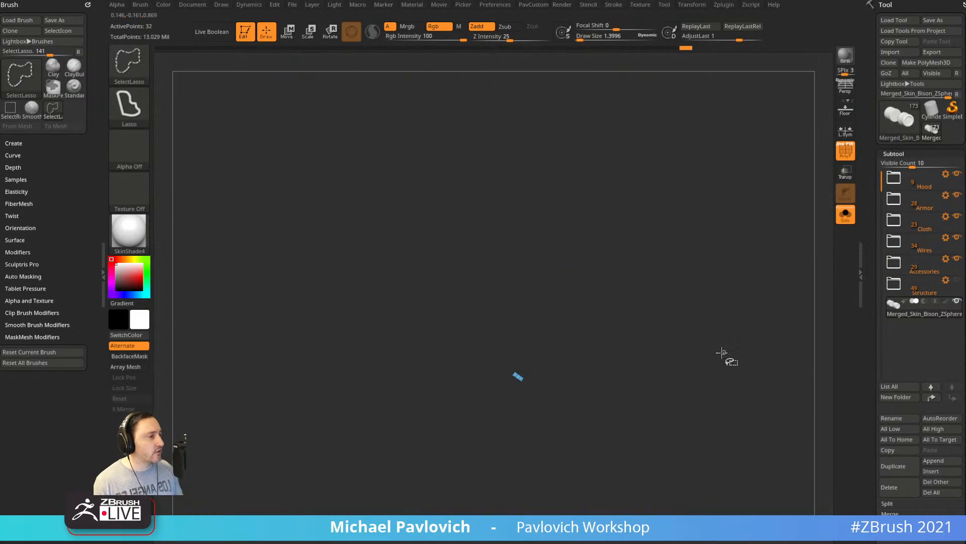
Isolate the entire blue strut pair by lassoing a small portion and growing it to all connected geometry, and split off the hidden mesh.
{"action": "key", "text": "b"}
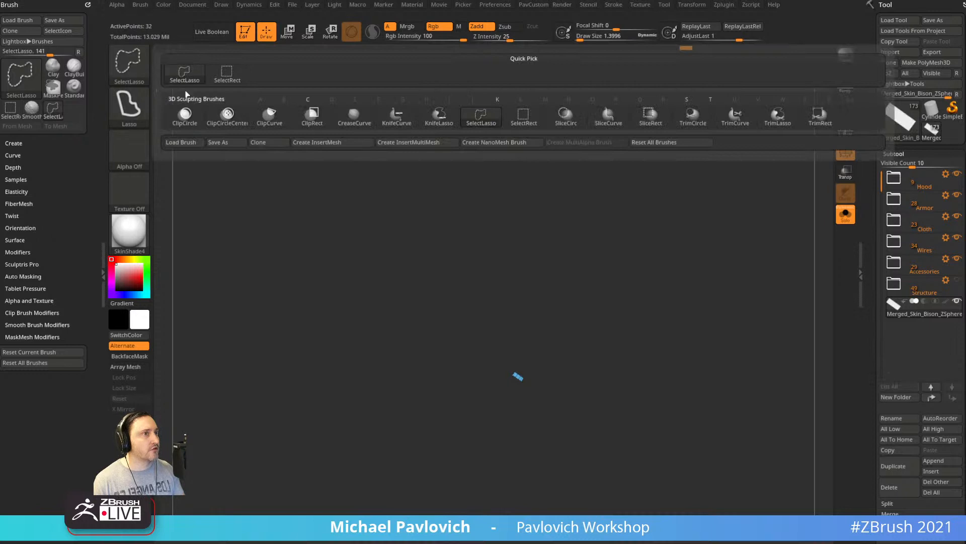
{"action": "left_click", "coordinate": [227, 74]}
{"action": "left_click", "coordinate": [529, 395], "text": "ctrl+shift"}
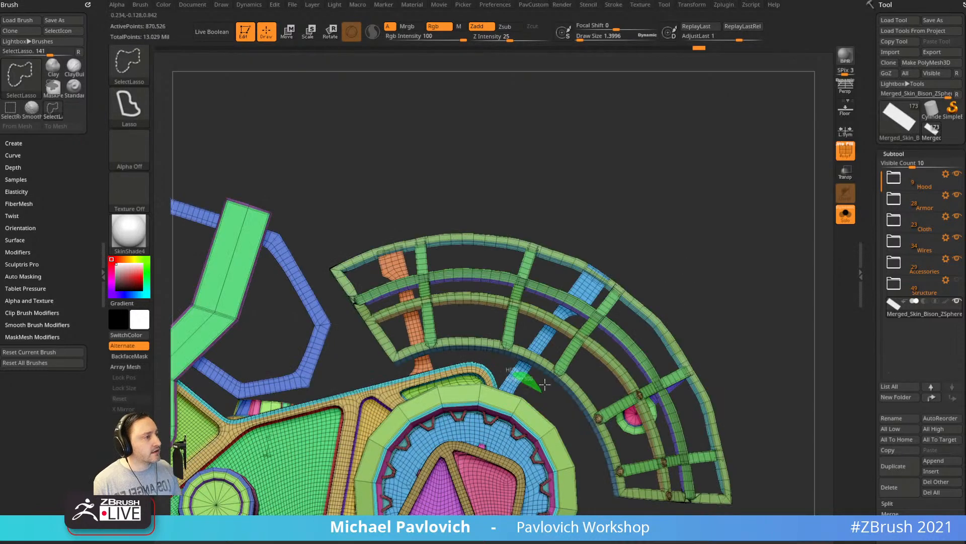
{"action": "left_click_drag", "start_coordinate": [544, 384], "coordinate": [547, 379], "text": "ctrl+shift"}
{"action": "key", "text": "ctrl+shift+a"}
{"action": "key", "text": "space"}
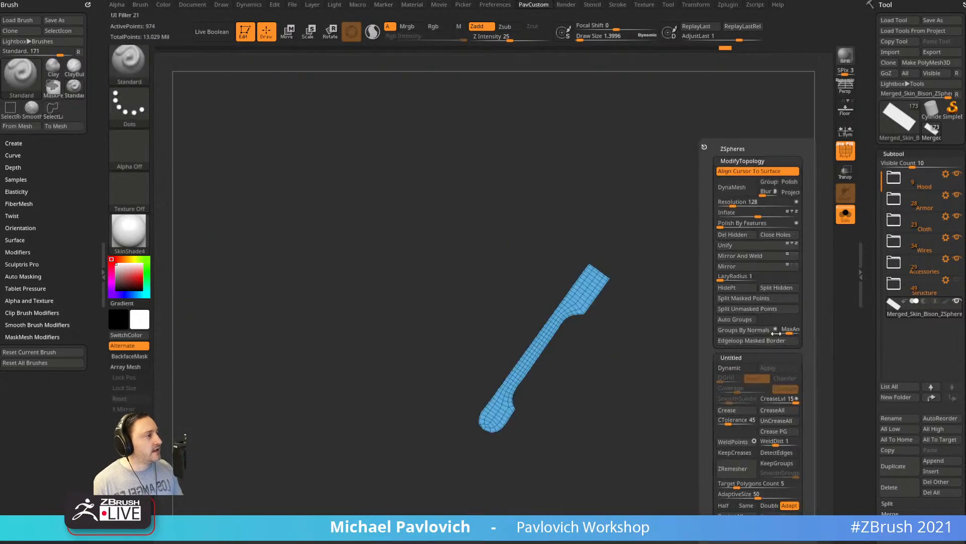
{"action": "left_click", "coordinate": [772, 290]}
Expand the Split options for the separated strut subtool.
{"action": "left_click_drag", "start_coordinate": [679, 336], "coordinate": [785, 320]}
{"action": "left_click_drag", "start_coordinate": [867, 382], "coordinate": [864, 294]}
{"action": "left_click", "coordinate": [887, 294]}
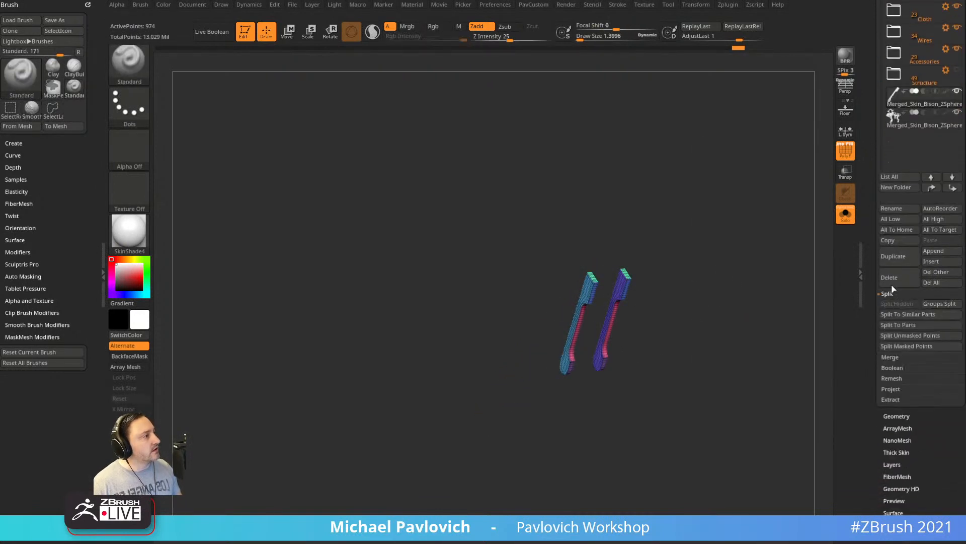
Turn Solo off and back on to compare the separated struts with the full model, and examine them from several angles.
{"action": "left_click_drag", "start_coordinate": [740, 334], "coordinate": [807, 313]}
{"action": "left_click", "coordinate": [845, 215]}
{"action": "left_click_drag", "start_coordinate": [744, 248], "coordinate": [786, 301]}
{"action": "left_click", "coordinate": [842, 222]}
{"action": "left_click_drag", "start_coordinate": [867, 362], "coordinate": [867, 344]}
{"action": "scroll", "coordinate": [893, 274], "scroll_direction": "down", "scroll_amount": 5}
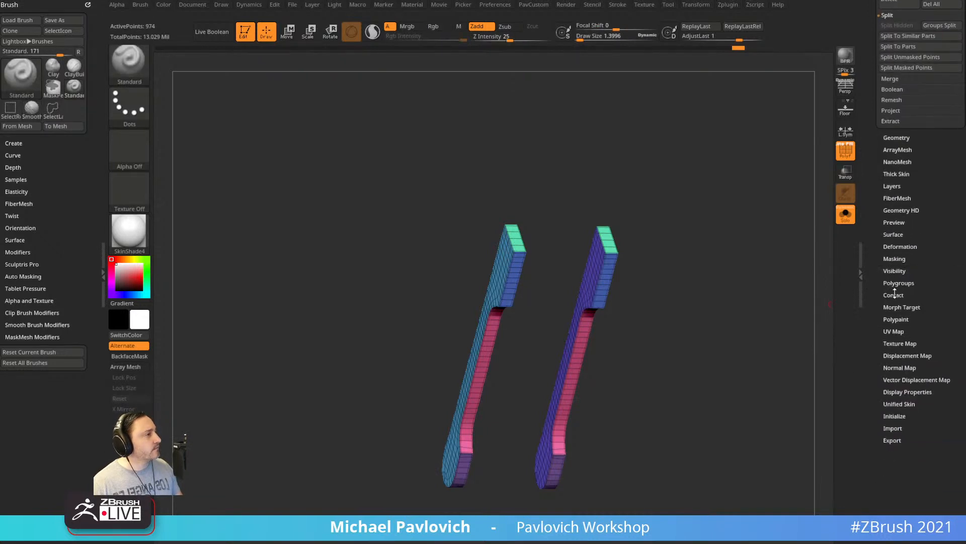
{"action": "key", "text": "shift"}
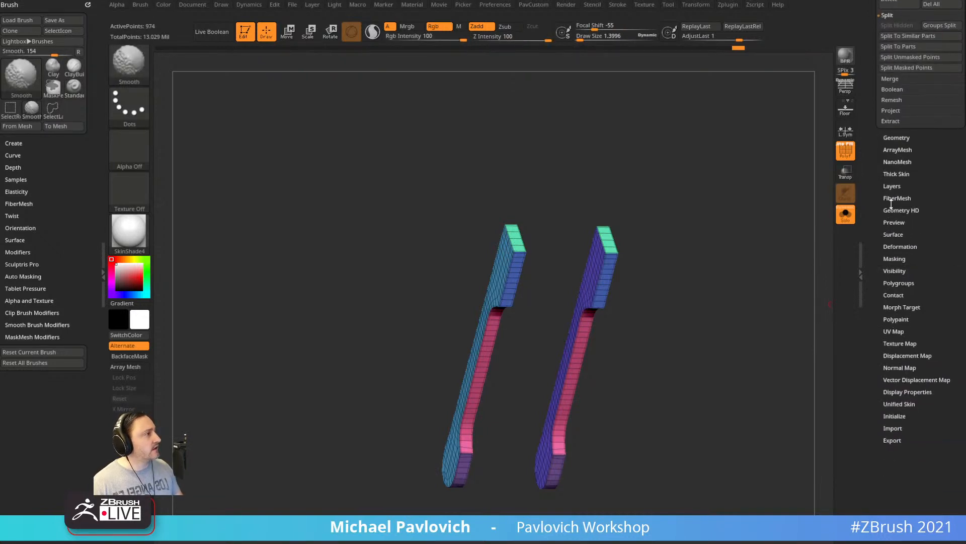
{"action": "left_click_drag", "start_coordinate": [760, 260], "coordinate": [755, 230]}
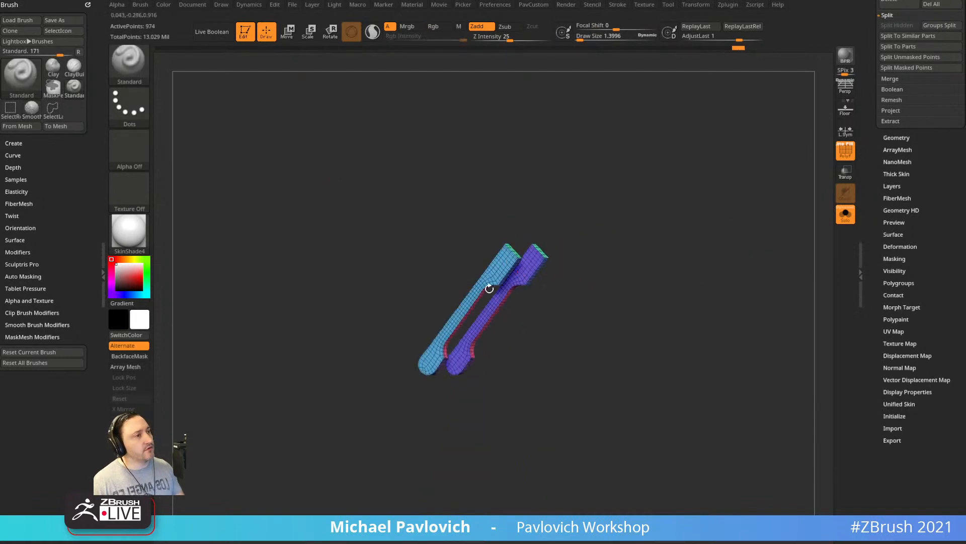
Merge the separated strut subtool down into the main bison mesh, choosing Always OK for the warning about non-undoable operations.
{"action": "scroll", "coordinate": [880, 354], "scroll_direction": "up", "scroll_amount": 10}
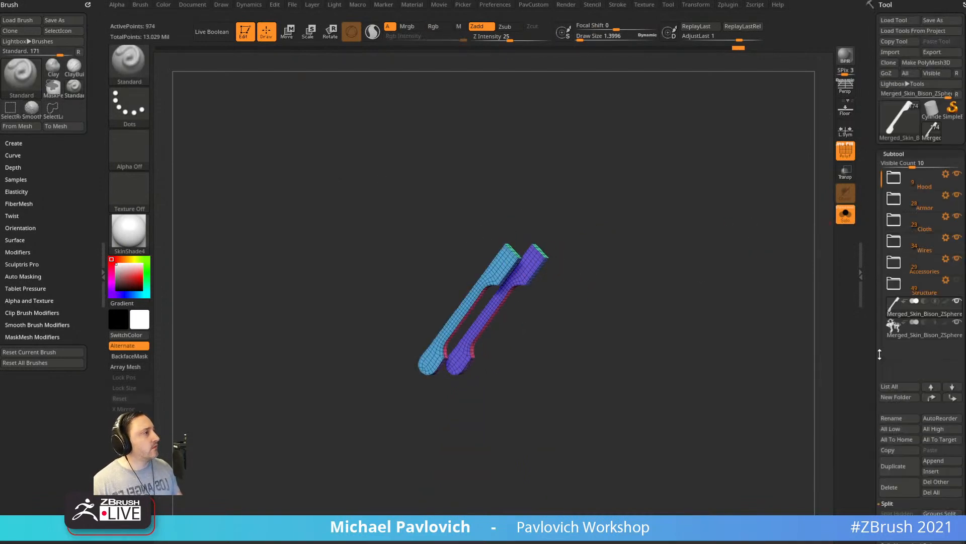
{"action": "key", "text": "ctrl+e"}
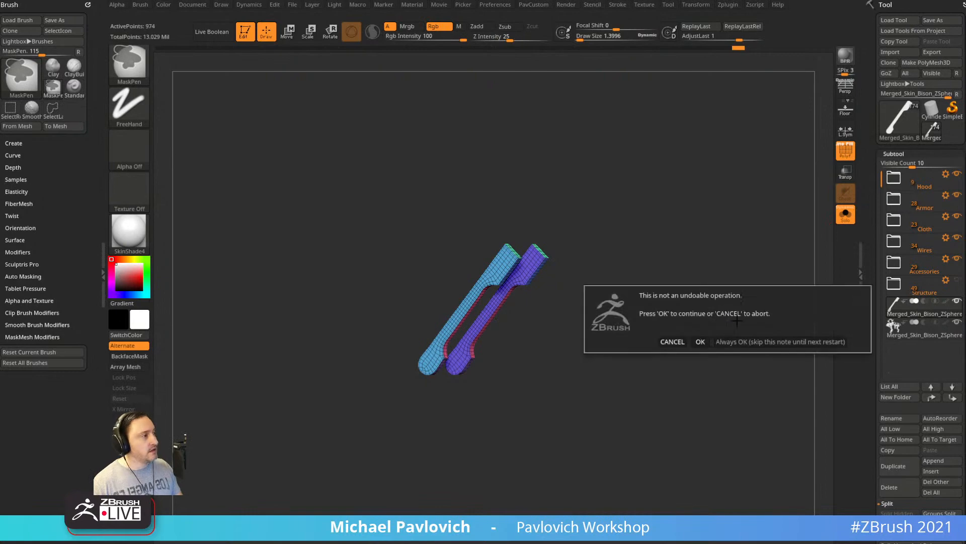
{"action": "left_click", "coordinate": [745, 342]}
Isolate the bracket's blue polygroup and grow the visible area to all connected geometry of the bracket and V-shaped struts.
{"action": "left_click_drag", "start_coordinate": [707, 285], "coordinate": [707, 257]}
{"action": "mouse_move", "coordinate": [598, 256]}
{"action": "left_mouse_down", "text": "alt"}
{"action": "mouse_move", "coordinate": [722, 256]}
{"action": "mouse_move", "coordinate": [715, 262]}
{"action": "left_mouse_up", "text": "alt"}
{"action": "key", "text": "s"}
{"action": "mouse_move", "coordinate": [716, 225]}
{"action": "left_mouse_down", "text": "alt"}
{"action": "mouse_move", "coordinate": [750, 198]}
{"action": "mouse_move", "coordinate": [705, 214]}
{"action": "left_mouse_up", "text": "alt"}
{"action": "left_click", "coordinate": [490, 332], "text": "ctrl+shift"}
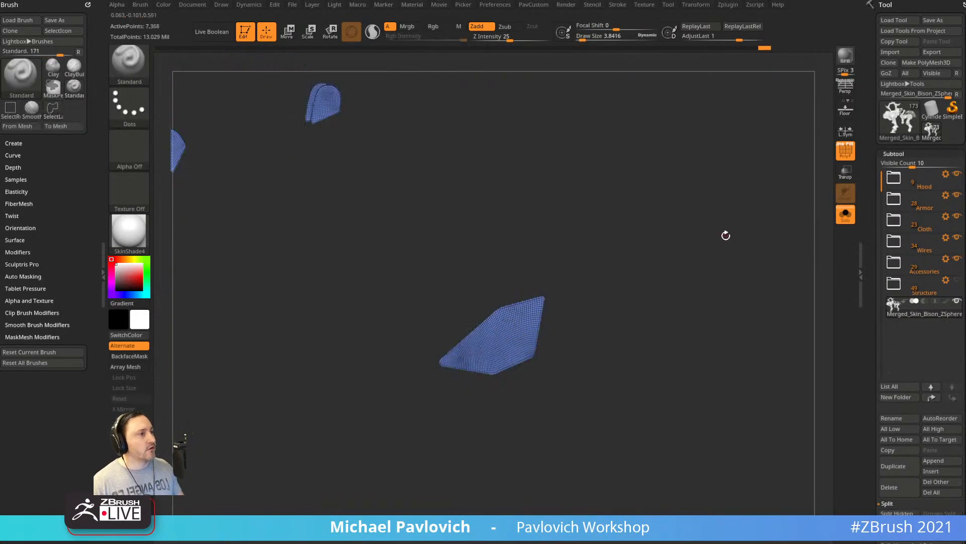
{"action": "left_click_drag", "start_coordinate": [638, 184], "coordinate": [649, 229], "text": "alt"}
{"action": "left_click", "coordinate": [691, 223], "text": "ctrl+shift"}
{"action": "left_click_drag", "start_coordinate": [721, 250], "coordinate": [749, 241], "text": "shift"}
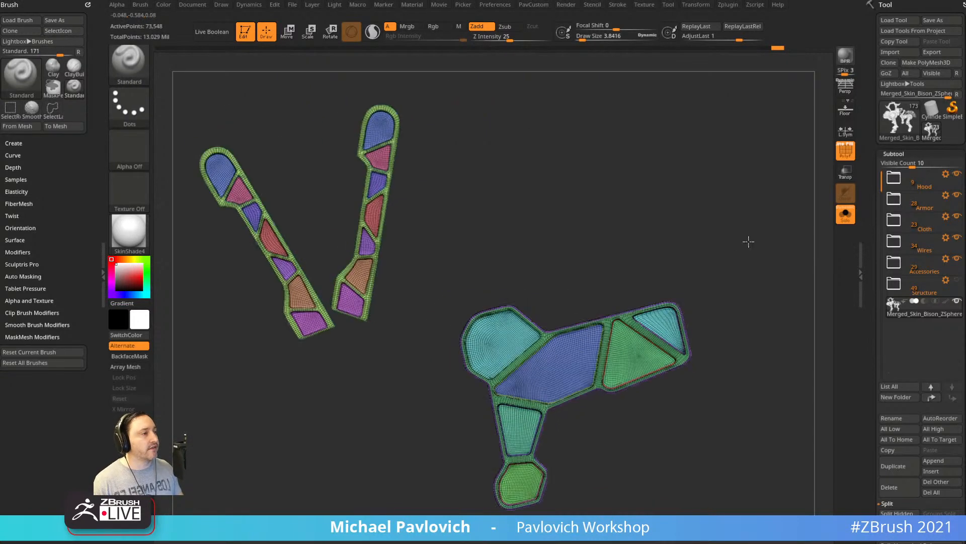
{"action": "left_click_drag", "start_coordinate": [753, 207], "coordinate": [721, 196], "text": "alt"}
{"action": "mouse_move", "coordinate": [746, 230]}
{"action": "left_mouse_down"}
{"action": "mouse_move", "coordinate": [711, 226]}
{"action": "mouse_move", "coordinate": [802, 229]}
{"action": "mouse_move", "coordinate": [445, 201]}
{"action": "left_mouse_up"}
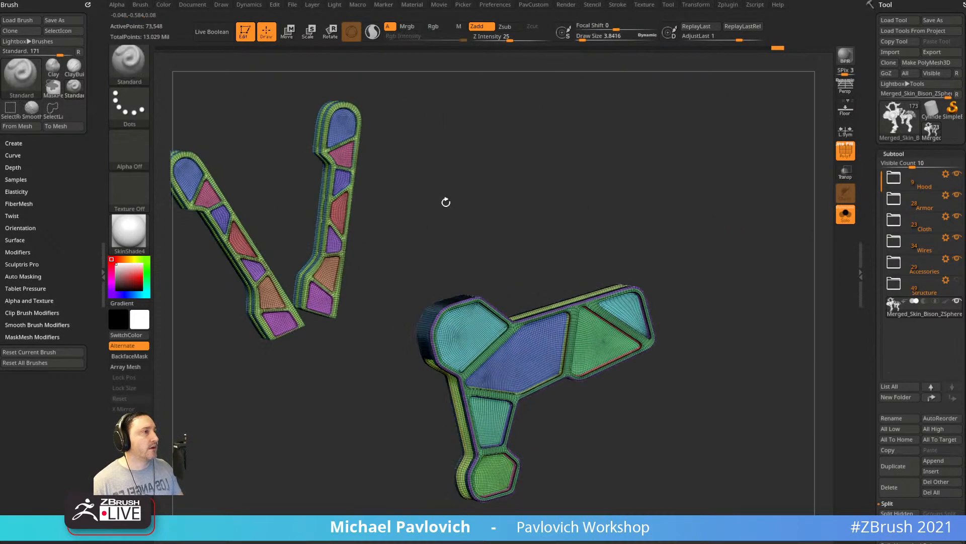
Restore the full mesh, isolate the pink polygroup on the V-shaped struts, and show the full mesh again.
{"action": "left_click", "coordinate": [384, 154], "text": "ctrl+shift"}
{"action": "left_click", "coordinate": [403, 152], "text": "ctrl+shift"}
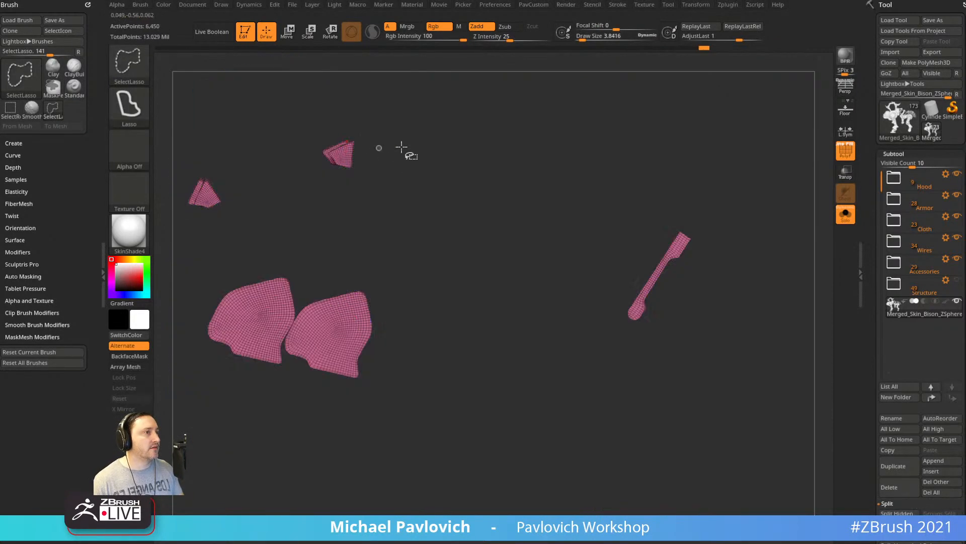
{"action": "left_click", "coordinate": [127, 70]}
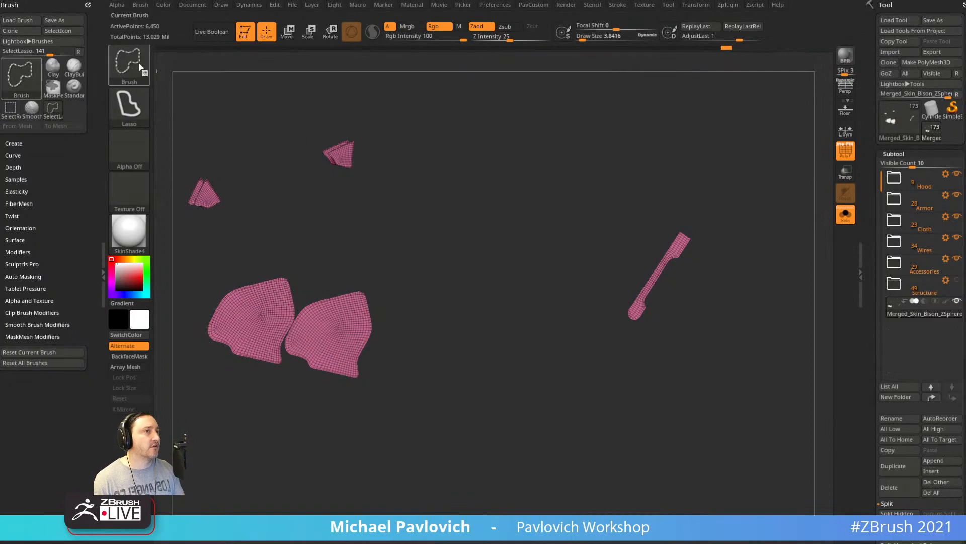
{"action": "left_click", "coordinate": [455, 142], "text": "ctrl+shift"}
{"action": "mouse_move", "coordinate": [456, 143]}
{"action": "left_mouse_down", "text": "alt"}
{"action": "mouse_move", "coordinate": [496, 202]}
{"action": "mouse_move", "coordinate": [485, 144]}
{"action": "mouse_move", "coordinate": [639, 196]}
{"action": "mouse_move", "coordinate": [574, 159]}
{"action": "mouse_move", "coordinate": [565, 230]}
{"action": "left_mouse_up", "text": "alt"}
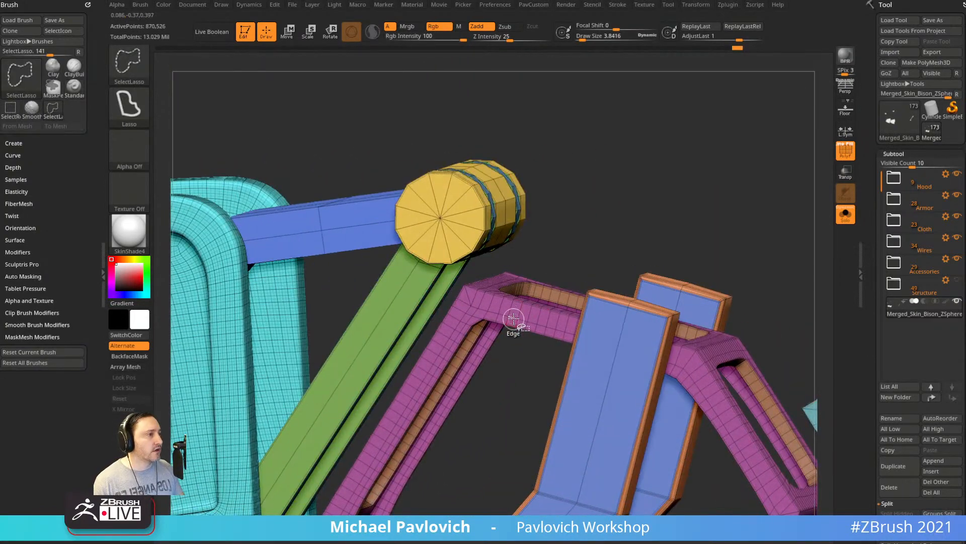
{"action": "mouse_move", "coordinate": [645, 232]}
{"action": "left_mouse_down"}
{"action": "mouse_move", "coordinate": [599, 289]}
{"action": "mouse_move", "coordinate": [621, 214]}
{"action": "mouse_move", "coordinate": [610, 218]}
{"action": "mouse_move", "coordinate": [646, 195]}
{"action": "left_mouse_up"}
{"action": "left_click", "coordinate": [638, 203], "text": "ctrl+shift"}
Isolate the large cyan panel's polygroup, trying the visibility selection twice, and restore the full mesh.
{"action": "left_click", "coordinate": [342, 282], "text": "ctrl+shift"}
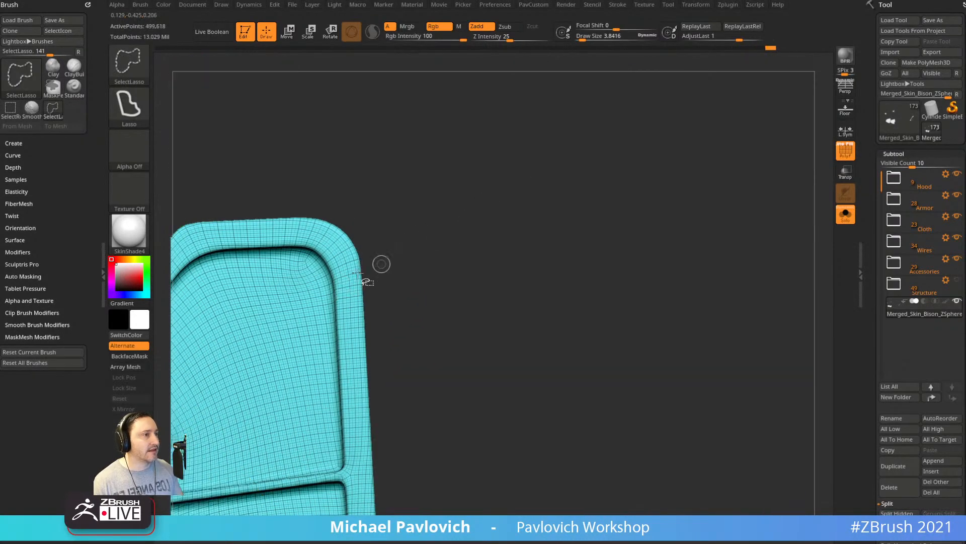
{"action": "left_click", "coordinate": [378, 264], "text": "ctrl+shift"}
{"action": "left_click", "coordinate": [352, 278], "text": "ctrl+shift"}
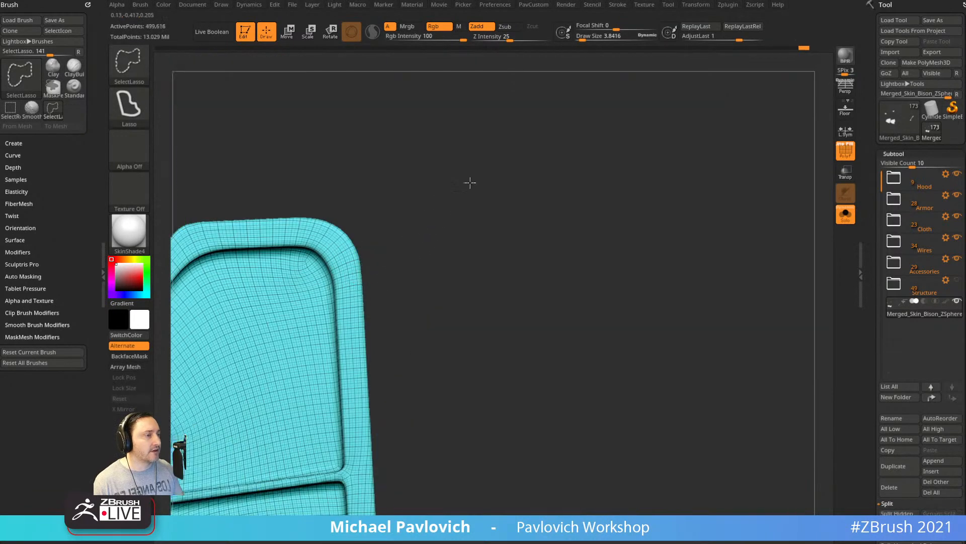
{"action": "left_click", "coordinate": [641, 177], "text": "ctrl+shift"}
{"action": "left_click_drag", "start_coordinate": [646, 176], "coordinate": [517, 167], "text": "alt"}
Switch the selection brush to SelectRect, isolate the purple gear polygroup, and restore the full mesh.
{"action": "left_click", "coordinate": [136, 76], "text": "ctrl+shift"}
{"action": "left_click", "coordinate": [227, 79], "text": "ctrl+shift"}
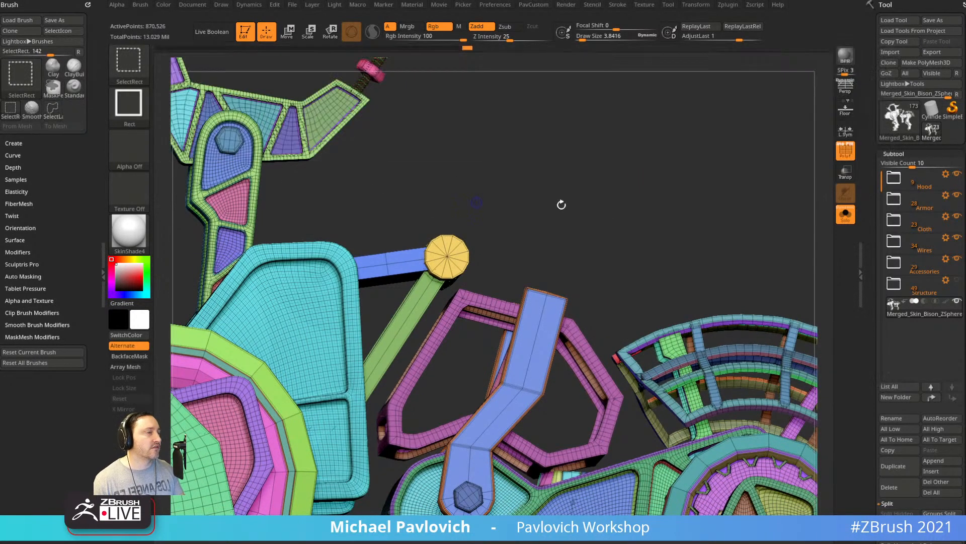
{"action": "mouse_move", "coordinate": [561, 204]}
{"action": "left_mouse_down", "text": "alt"}
{"action": "mouse_move", "coordinate": [679, 218]}
{"action": "mouse_move", "coordinate": [614, 168]}
{"action": "left_mouse_up", "text": "alt"}
{"action": "left_click", "coordinate": [611, 374], "text": "ctrl+shift"}
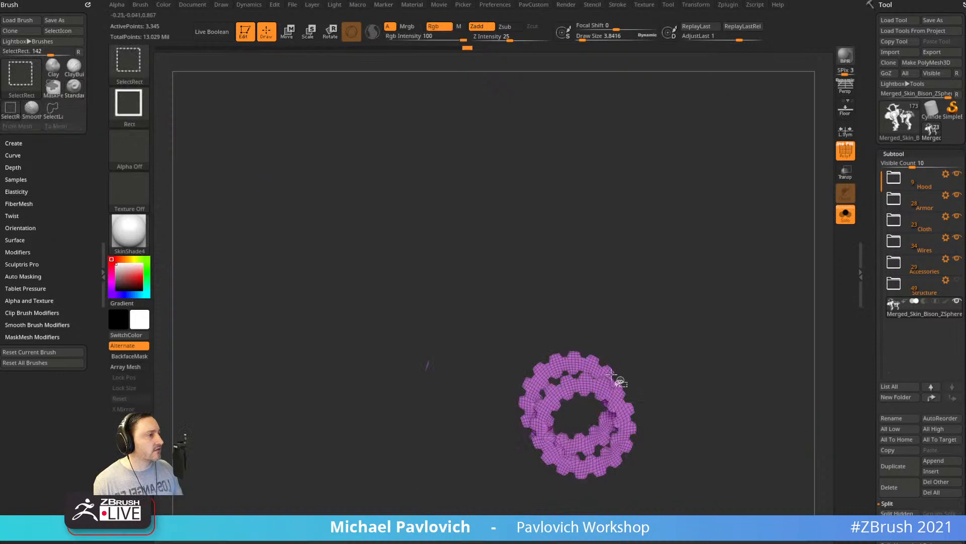
{"action": "left_click", "coordinate": [612, 254], "text": "ctrl+shift"}
Isolate the bracket's blue polygroup, grow it to all connected geometry, and split the hidden mesh into its own subtool.
{"action": "left_click", "coordinate": [464, 403], "text": "ctrl+shift"}
{"action": "left_click_drag", "start_coordinate": [587, 235], "coordinate": [659, 184]}
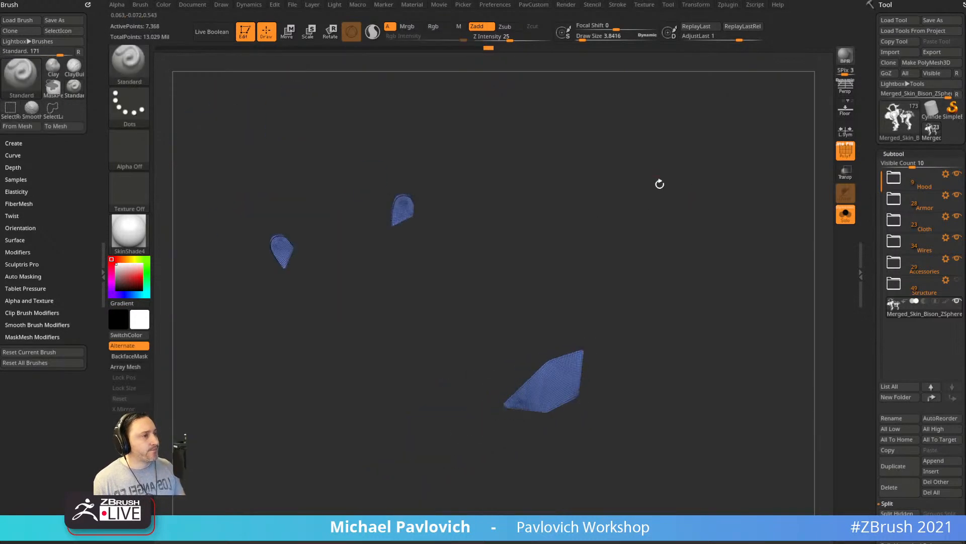
{"action": "key", "text": "ctrl+shift+a"}
{"action": "key", "text": "4"}
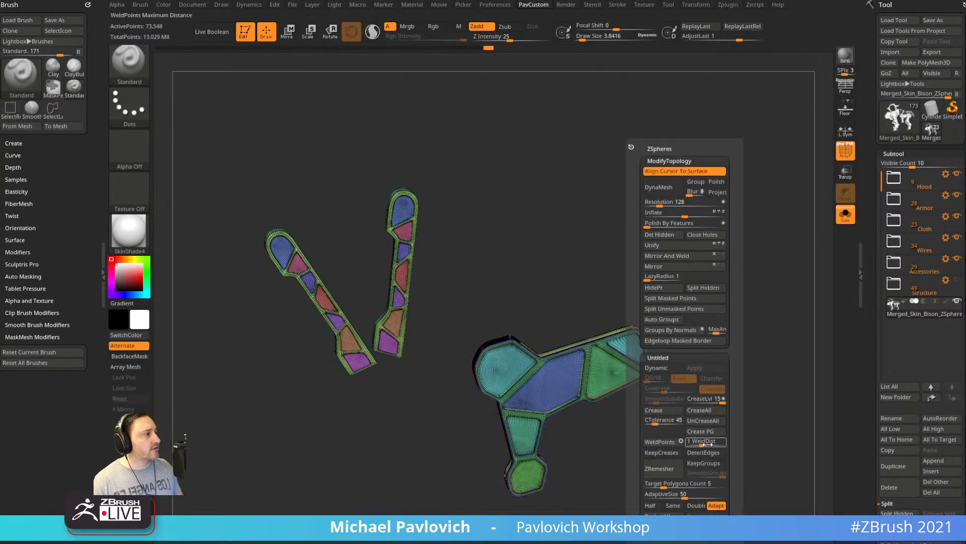
{"action": "left_click", "coordinate": [714, 288]}
Expand the Polygroups options for the split-off strut and bracket subtool.
{"action": "left_click_drag", "start_coordinate": [565, 297], "coordinate": [663, 231]}
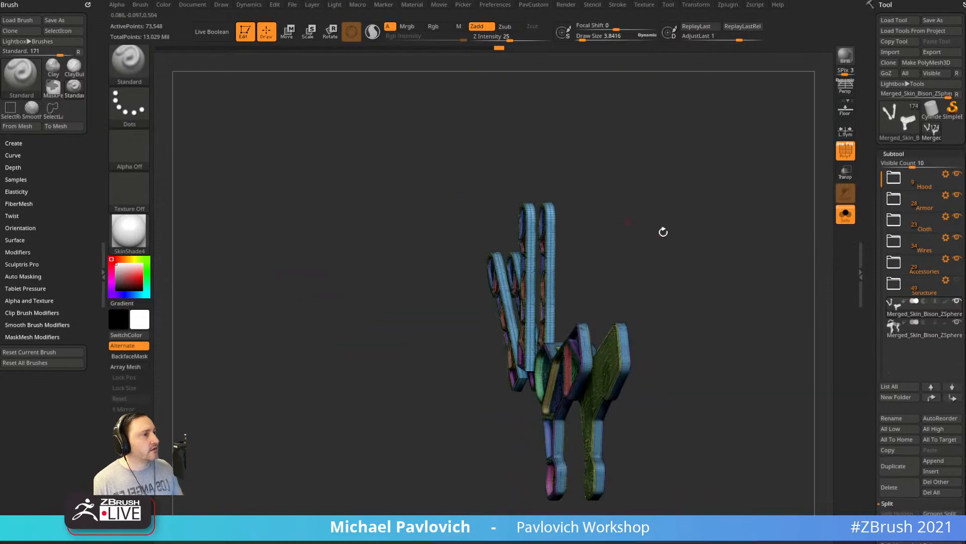
{"action": "left_click_drag", "start_coordinate": [872, 348], "coordinate": [878, 231]}
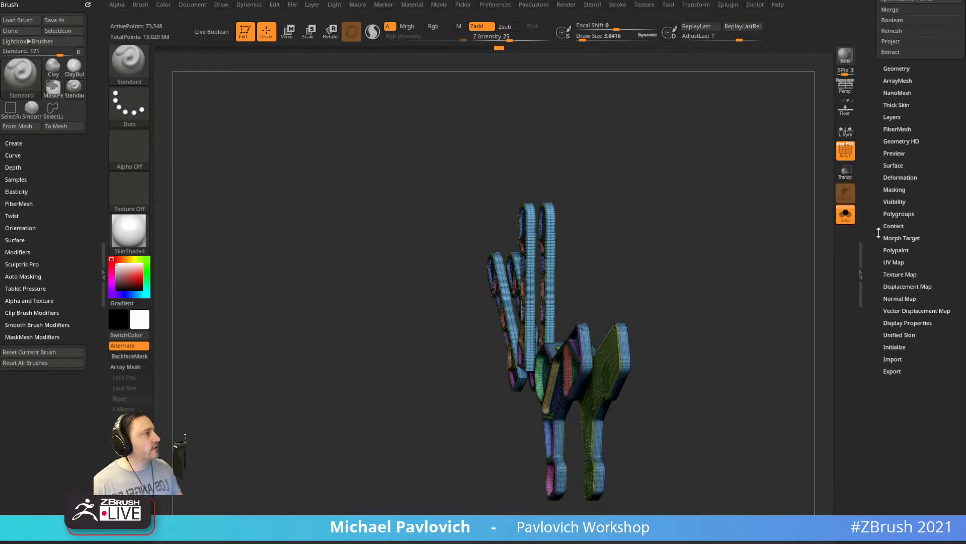
{"action": "left_click", "coordinate": [898, 215]}
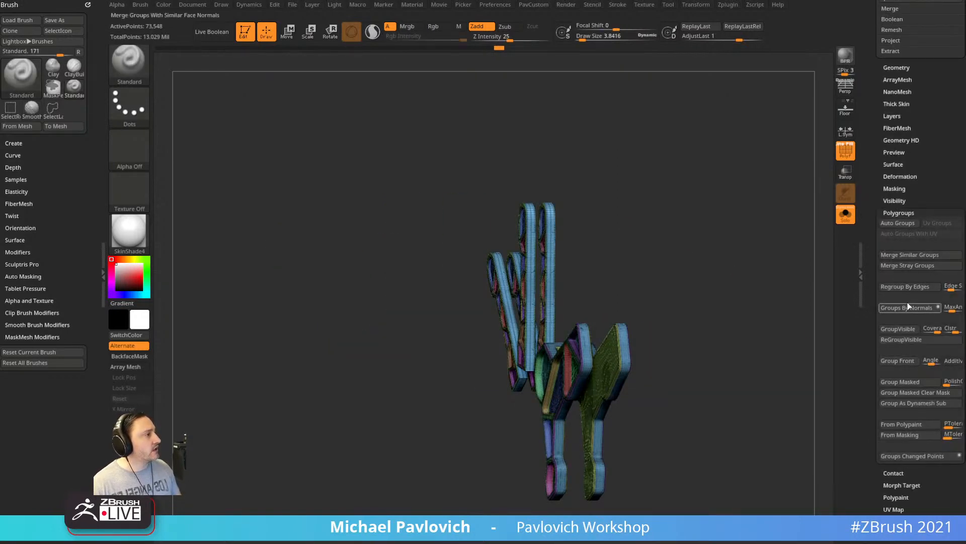
{"action": "left_click", "coordinate": [912, 286]}
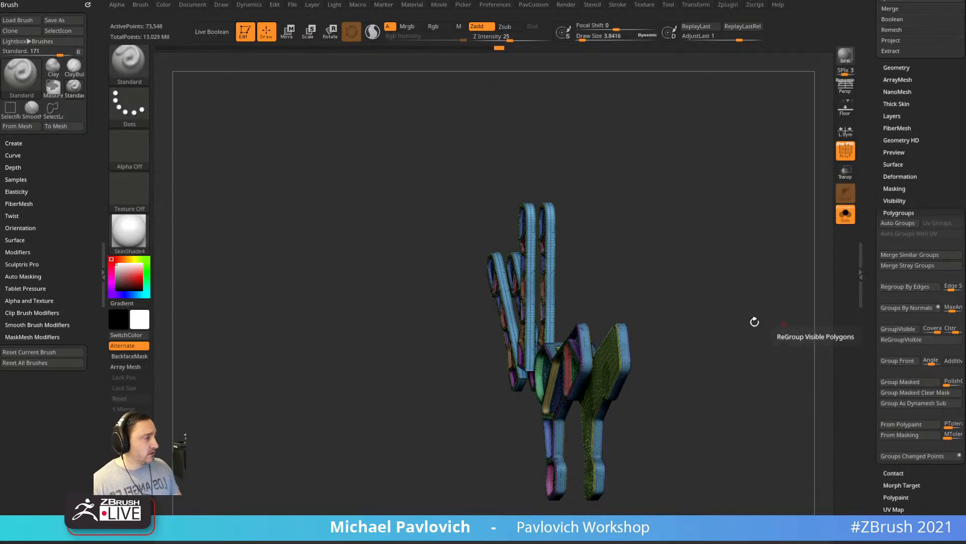
Isolate the bracket's blue polygroup to examine which parts share it, and restore the full subtool.
{"action": "left_click_drag", "start_coordinate": [756, 323], "coordinate": [594, 209]}
{"action": "left_click_drag", "start_coordinate": [596, 285], "coordinate": [471, 211]}
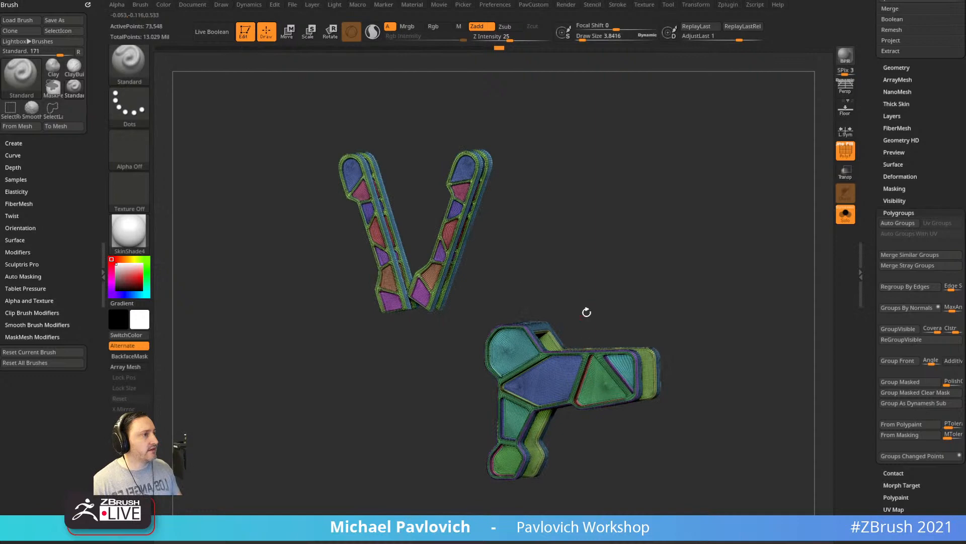
{"action": "left_click", "coordinate": [562, 376], "text": "ctrl+shift"}
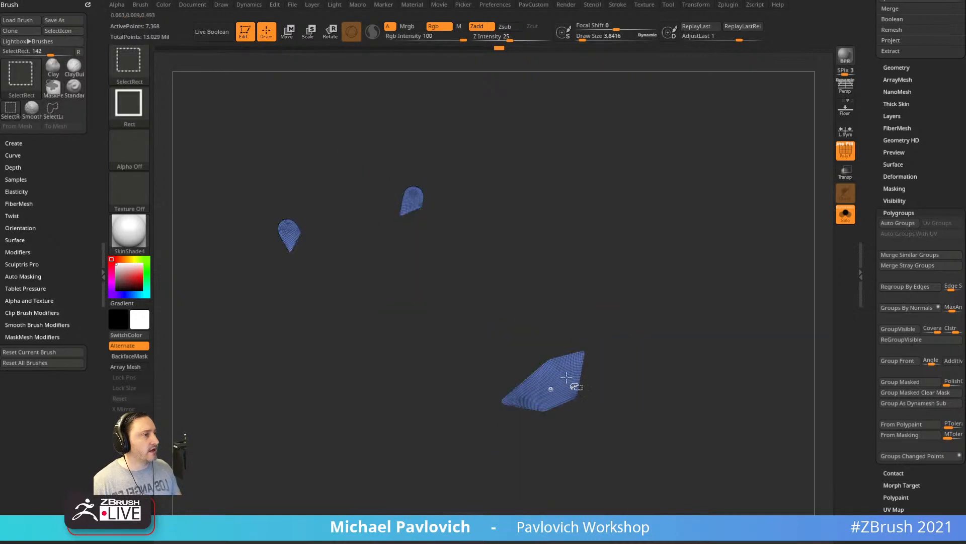
{"action": "left_click", "coordinate": [680, 263], "text": "ctrl+shift"}
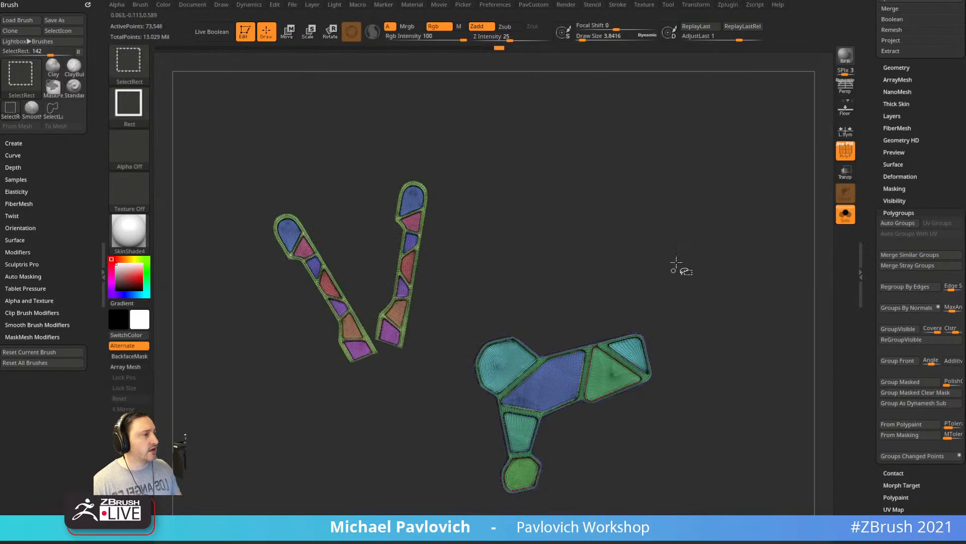
Isolate one side of the V-shaped struts with a rectangular selection and regroup its visible polygons with ReGroupVisible.
{"action": "mouse_move", "coordinate": [680, 263]}
{"action": "left_mouse_down"}
{"action": "mouse_move", "coordinate": [702, 274]}
{"action": "mouse_move", "coordinate": [644, 250]}
{"action": "mouse_move", "coordinate": [653, 265]}
{"action": "left_mouse_up"}
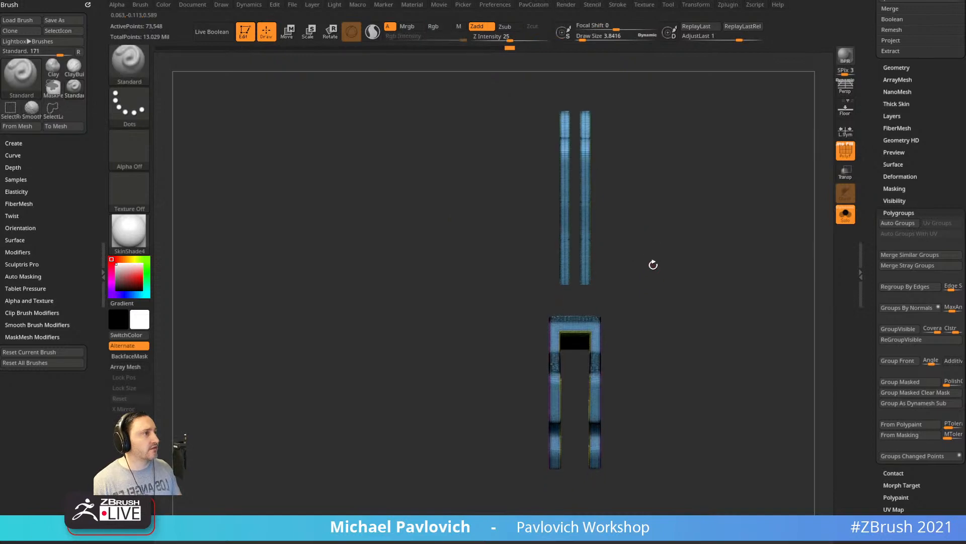
{"action": "key", "text": "ctrl+shift"}
{"action": "mouse_move", "coordinate": [524, 87]}
{"action": "left_mouse_down", "text": "ctrl+shift"}
{"action": "mouse_move", "coordinate": [565, 295]}
{"action": "mouse_move", "coordinate": [802, 255]}
{"action": "mouse_move", "coordinate": [739, 280]}
{"action": "left_mouse_up", "text": "ctrl+shift"}
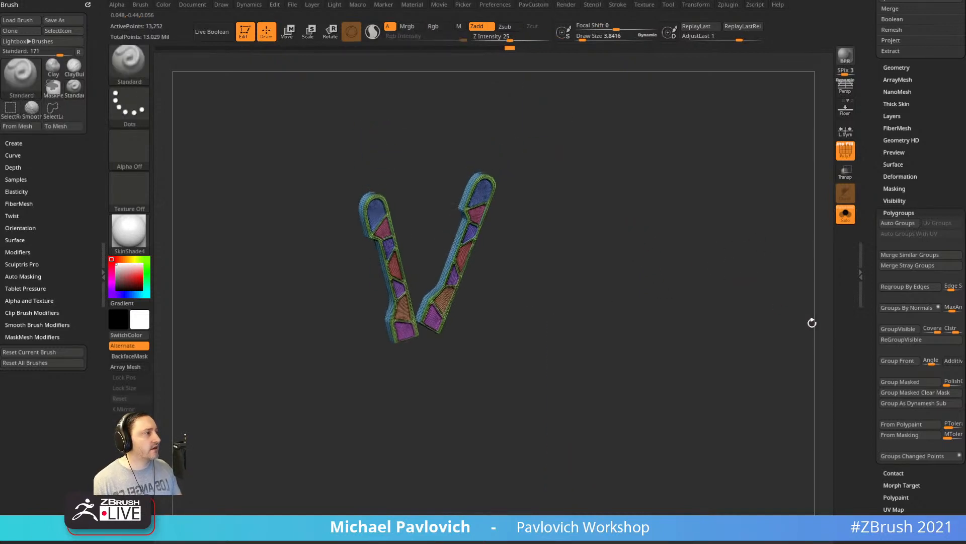
{"action": "left_click", "coordinate": [897, 341]}
{"action": "key", "text": "f"}
{"action": "left_click_drag", "start_coordinate": [674, 292], "coordinate": [725, 312]}
Isolate the struts' purple polygroup and the bracket's cyan and blue polygroups one at a time, restoring the full subtool after each.
{"action": "left_click", "coordinate": [541, 118], "text": "ctrl+shift"}
{"action": "left_click", "coordinate": [469, 106], "text": "ctrl+shift"}
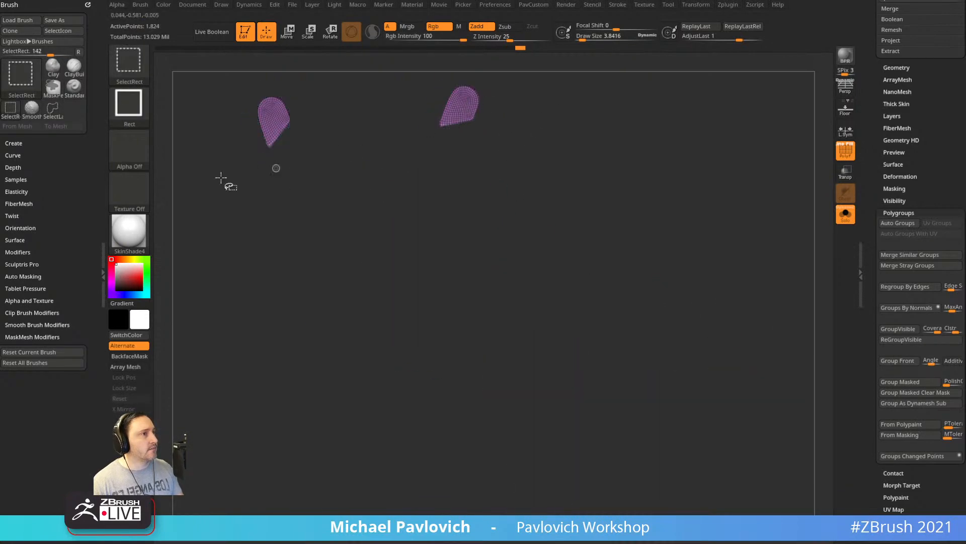
{"action": "left_click", "coordinate": [556, 181], "text": "ctrl+shift"}
{"action": "key", "text": "f"}
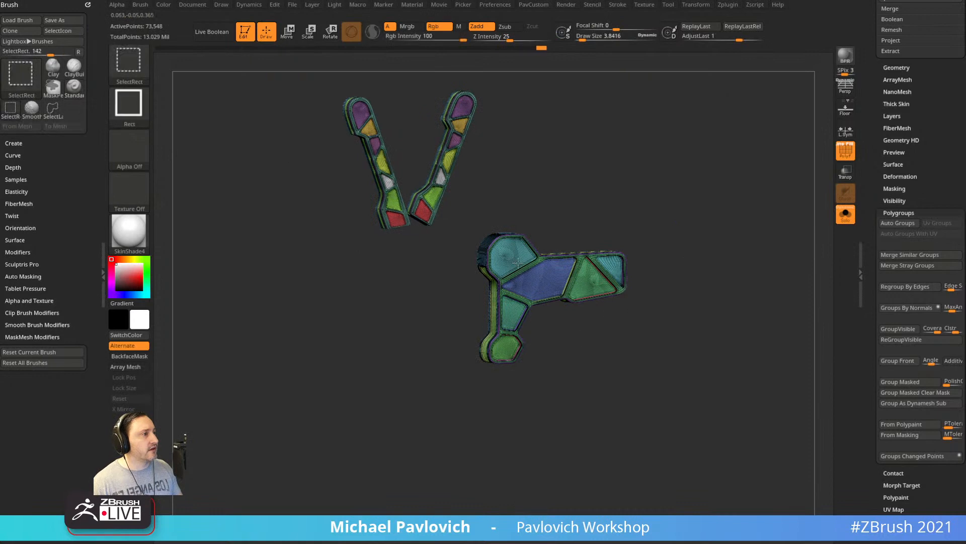
{"action": "left_click", "coordinate": [512, 256], "text": "ctrl+shift"}
{"action": "left_click", "coordinate": [604, 237], "text": "ctrl+shift"}
{"action": "left_click", "coordinate": [529, 282], "text": "ctrl+shift"}
{"action": "left_click", "coordinate": [621, 186], "text": "ctrl+shift"}
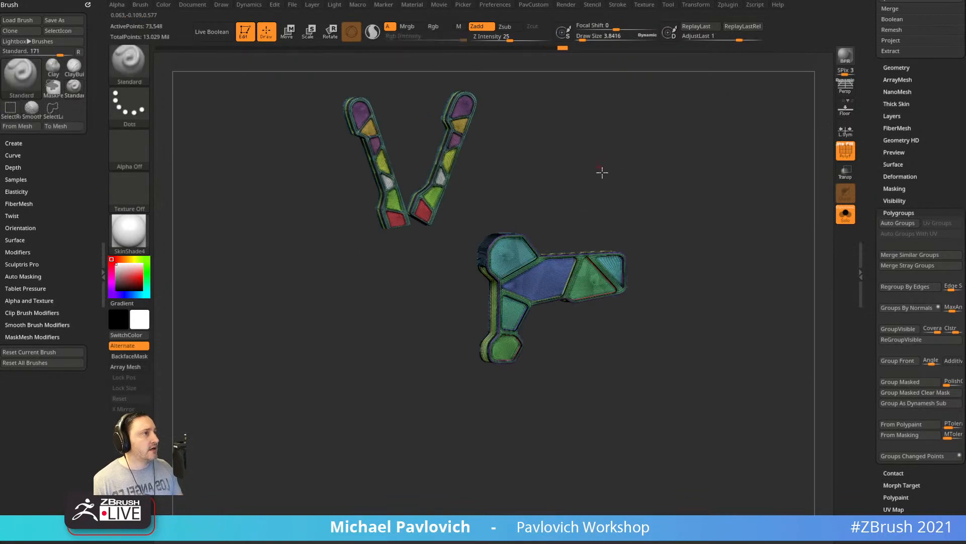
Isolate the dark blue polygroup on the subtool's opposite side to check which parts share it, and restore full visibility.
{"action": "left_click_drag", "start_coordinate": [602, 171], "coordinate": [551, 326]}
{"action": "left_click", "coordinate": [552, 328], "text": "ctrl+shift"}
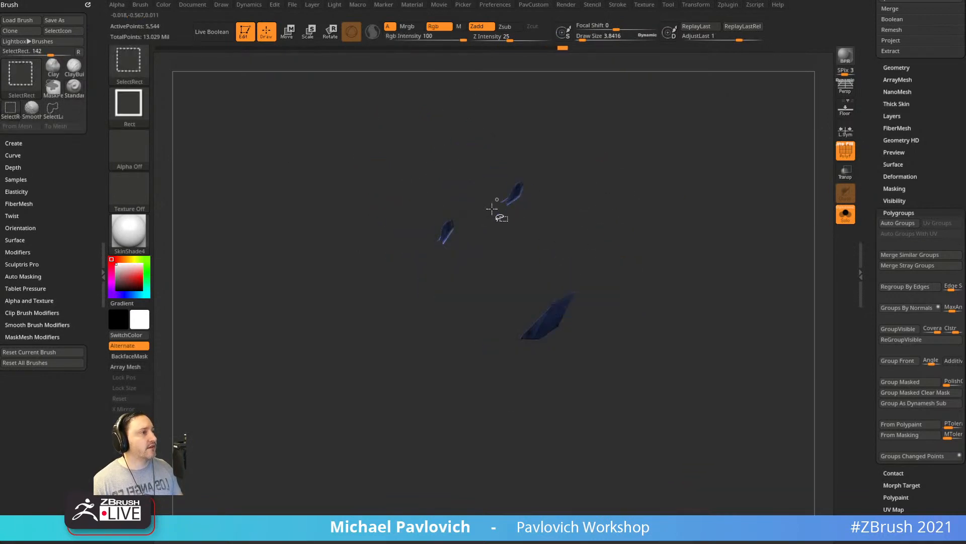
{"action": "left_click", "coordinate": [581, 195], "text": "ctrl+shift"}
Flip the strut and bracket subtool with Mirror, and apply Mirror And Weld to copy the regrouped side across.
{"action": "mouse_move", "coordinate": [599, 201]}
{"action": "left_mouse_down"}
{"action": "mouse_move", "coordinate": [628, 144]}
{"action": "mouse_move", "coordinate": [663, 186]}
{"action": "mouse_move", "coordinate": [619, 175]}
{"action": "mouse_move", "coordinate": [590, 200]}
{"action": "left_mouse_up"}
{"action": "key", "text": "grave"}
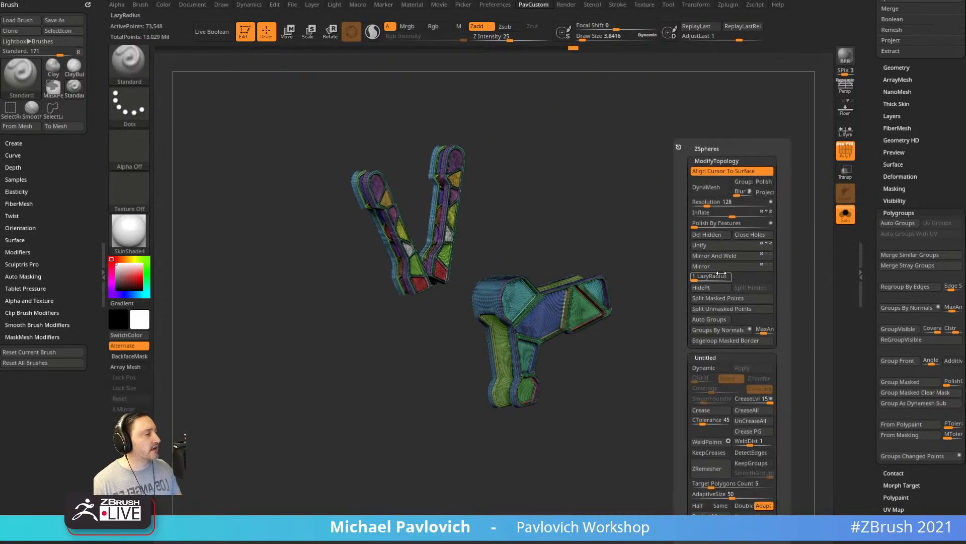
{"action": "left_click", "coordinate": [722, 268]}
{"action": "left_click", "coordinate": [720, 256]}
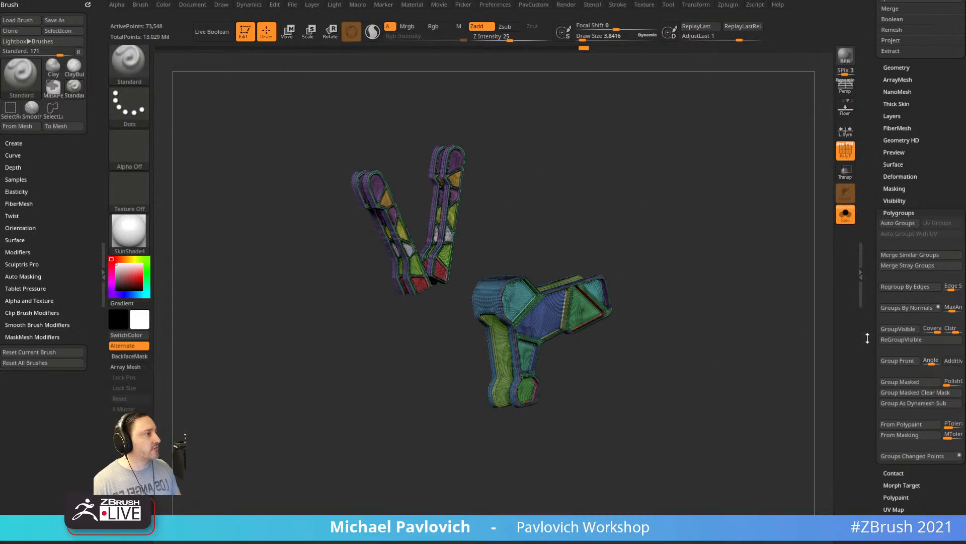
Collapse the Polygroups options and expand the Deformation options.
{"action": "left_click_drag", "start_coordinate": [867, 339], "coordinate": [879, 296]}
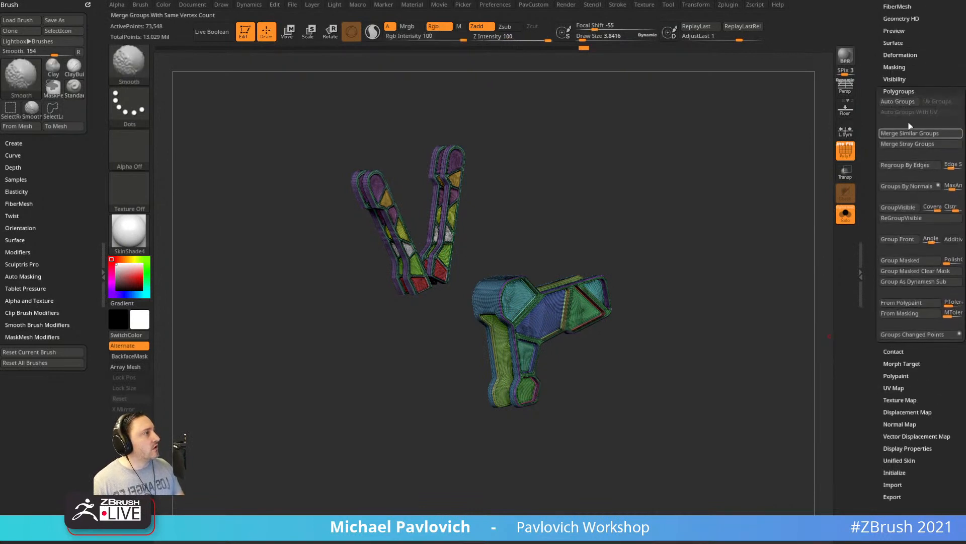
{"action": "left_click", "coordinate": [898, 91]}
{"action": "left_click_drag", "start_coordinate": [875, 136], "coordinate": [877, 246]}
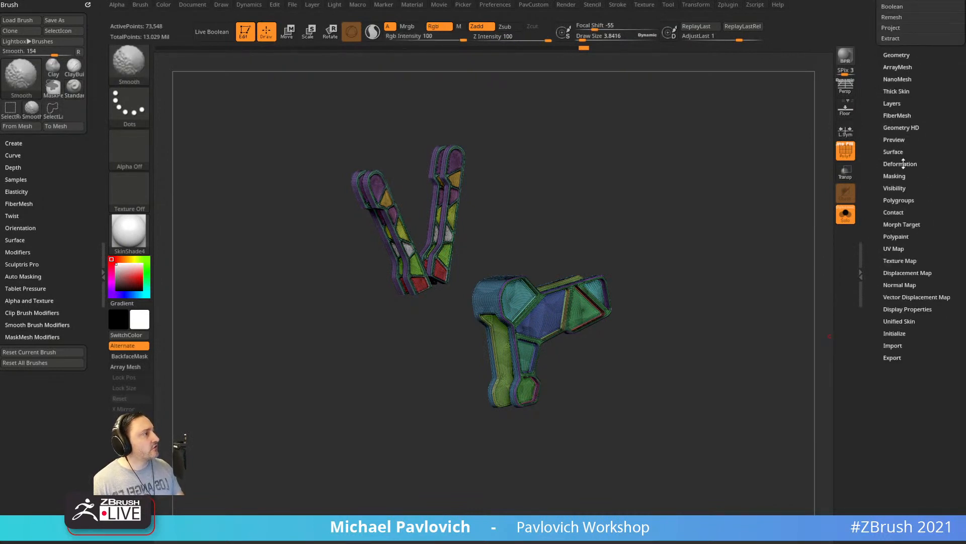
{"action": "left_click", "coordinate": [899, 164]}
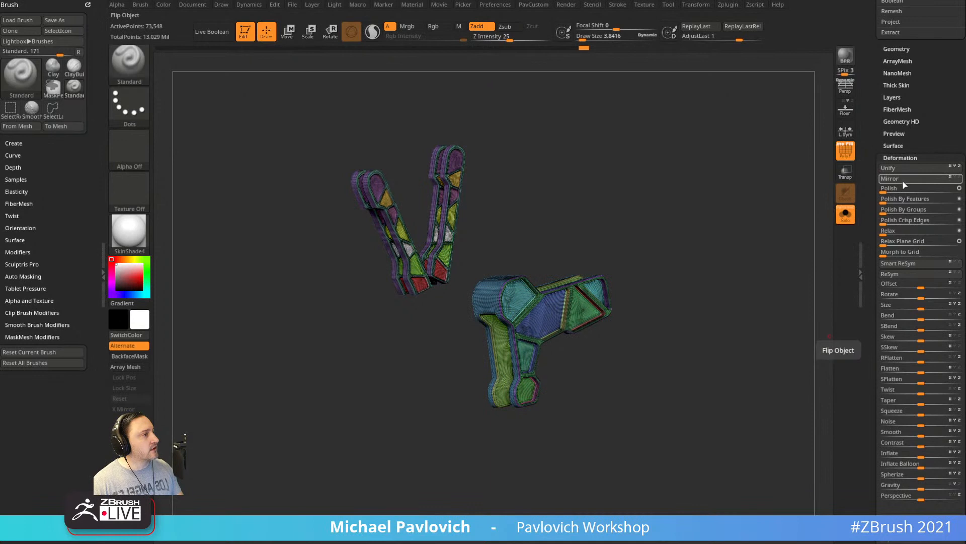
Turn on the floor grid and examine the struts and bracket against the centre axis from the front and at an angle.
{"action": "left_click_drag", "start_coordinate": [488, 145], "coordinate": [712, 189], "text": "shift"}
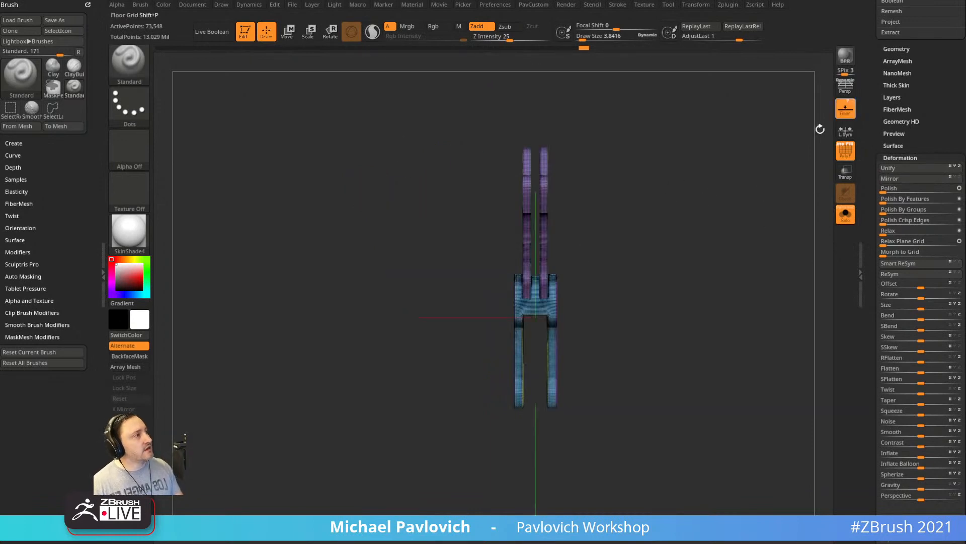
{"action": "left_click_drag", "start_coordinate": [820, 129], "coordinate": [482, 300]}
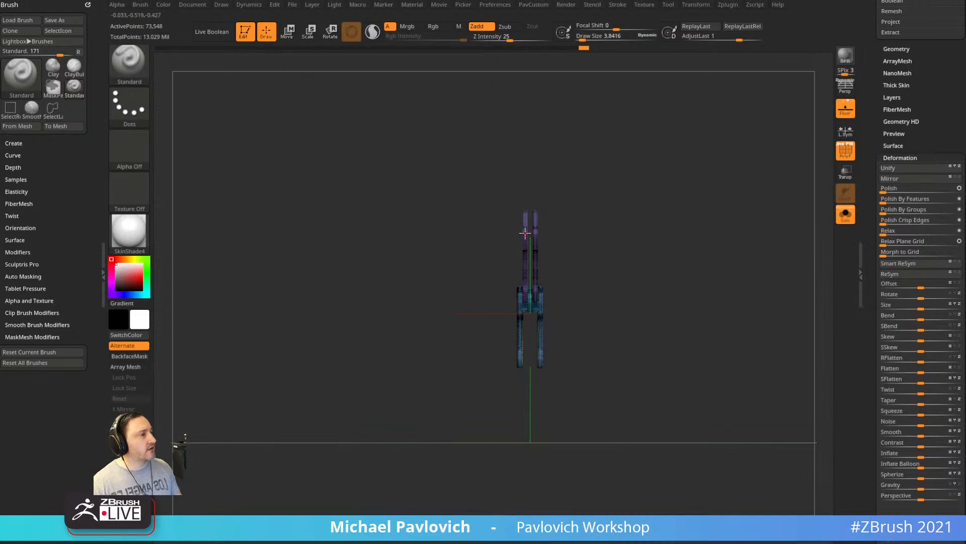
{"action": "left_click_drag", "start_coordinate": [624, 226], "coordinate": [660, 237]}
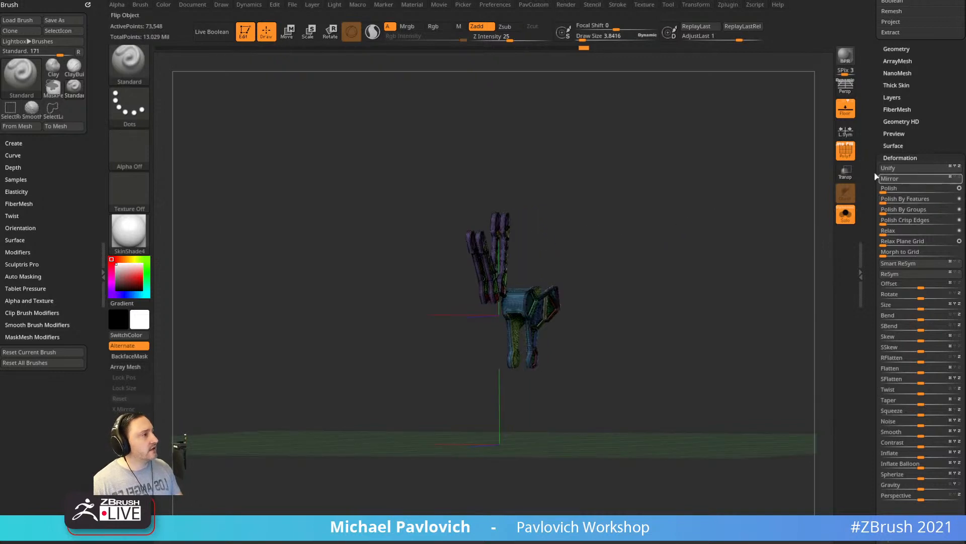
Expand the Modify Topology options under Geometry and compare Mirror And Weld with Mirror.
{"action": "left_click_drag", "start_coordinate": [875, 156], "coordinate": [876, 303]}
{"action": "left_click", "coordinate": [899, 196], "text": "shift"}
{"action": "left_click_drag", "start_coordinate": [877, 204], "coordinate": [877, 62]}
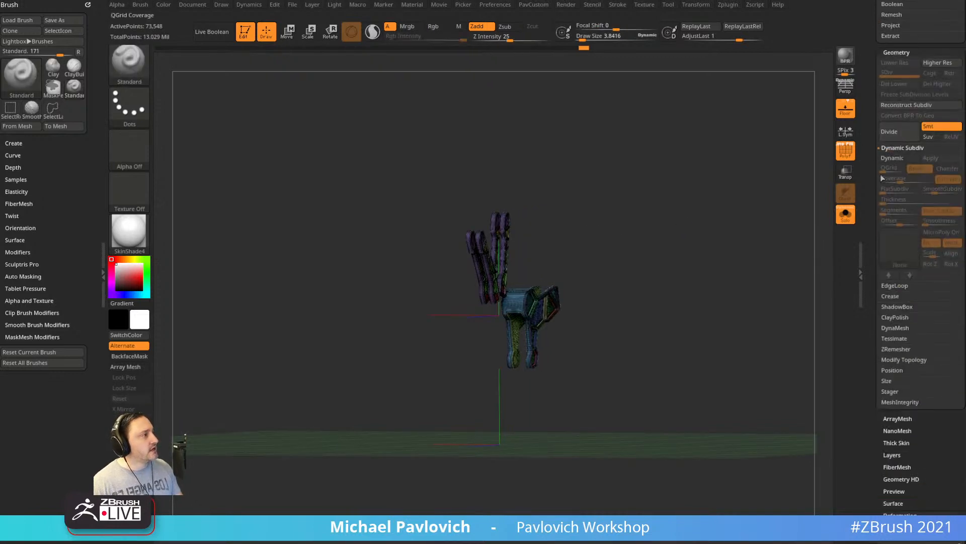
{"action": "left_click", "coordinate": [896, 147]}
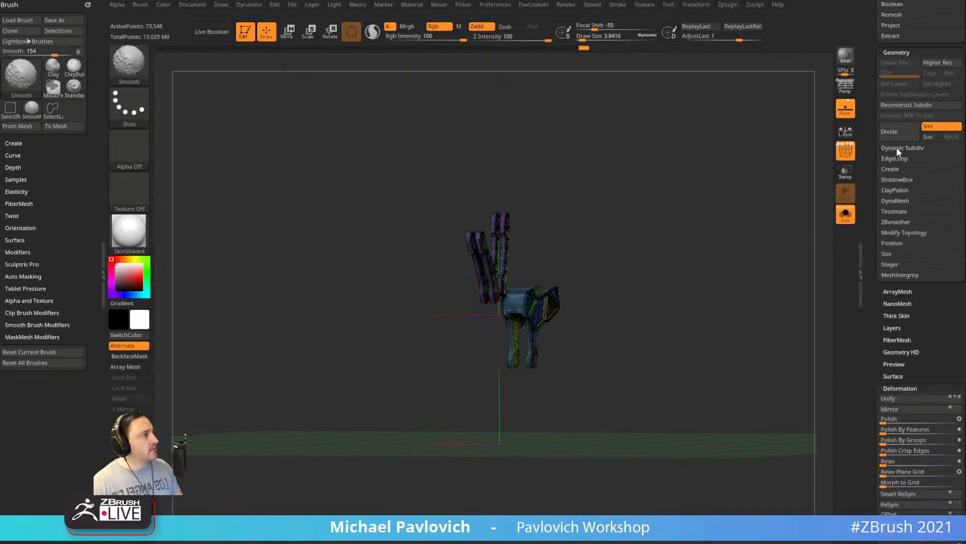
{"action": "left_click", "coordinate": [897, 231]}
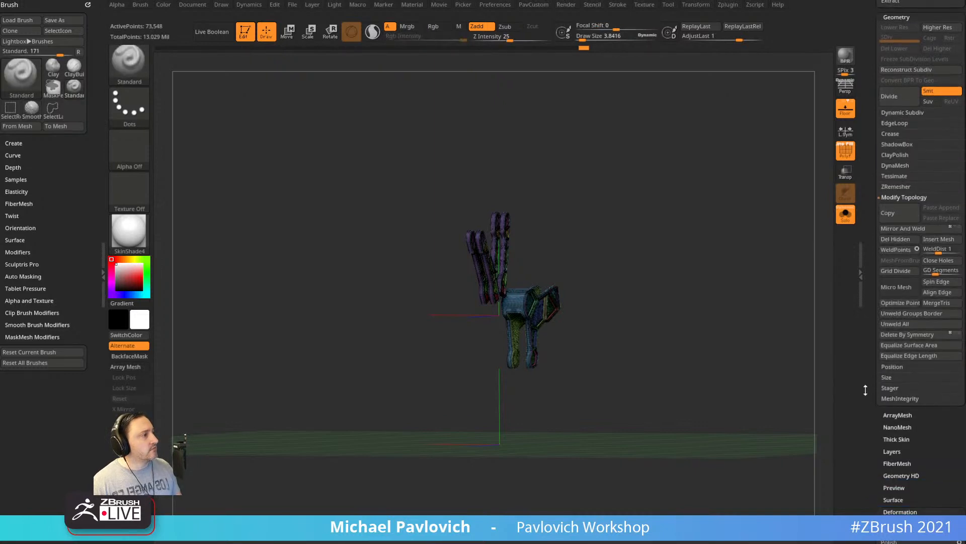
{"action": "left_click_drag", "start_coordinate": [866, 390], "coordinate": [871, 355]}
{"action": "key", "text": "1"}
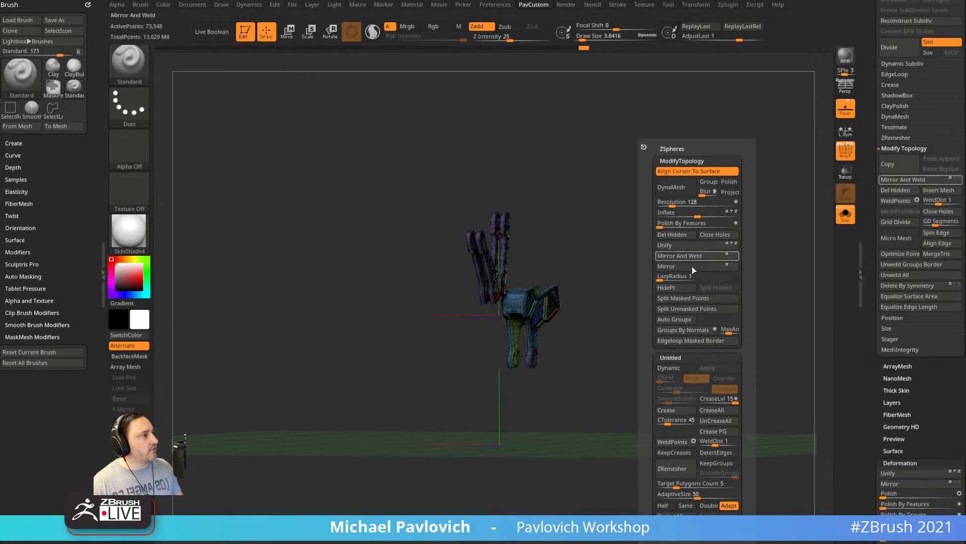
{"action": "left_click_drag", "start_coordinate": [873, 214], "coordinate": [872, 165]}
{"action": "left_click_drag", "start_coordinate": [723, 221], "coordinate": [705, 235]}
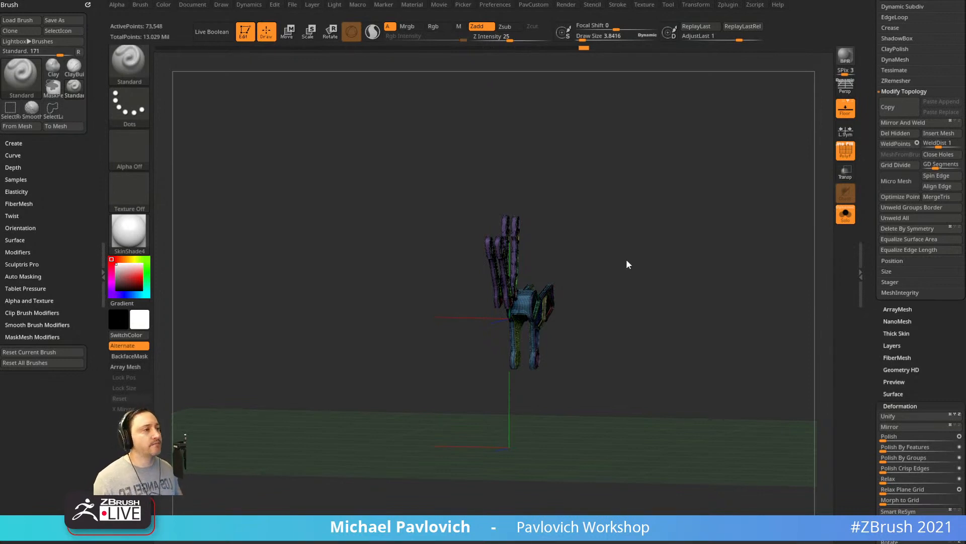
Exit Solo mode, turn off PolyFrame, and activate the armour plate subtool over the bison's hindquarters.
{"action": "left_click", "coordinate": [845, 214]}
{"action": "left_click", "coordinate": [845, 150]}
{"action": "mouse_move", "coordinate": [752, 209]}
{"action": "left_mouse_down"}
{"action": "mouse_move", "coordinate": [716, 205]}
{"action": "mouse_move", "coordinate": [686, 219]}
{"action": "mouse_move", "coordinate": [701, 207]}
{"action": "mouse_move", "coordinate": [705, 222]}
{"action": "left_mouse_up"}
{"action": "key", "text": "s"}
{"action": "mouse_move", "coordinate": [704, 222]}
{"action": "left_mouse_down"}
{"action": "mouse_move", "coordinate": [708, 214]}
{"action": "mouse_move", "coordinate": [699, 221]}
{"action": "left_mouse_up"}
{"action": "key", "text": "s"}
{"action": "left_click", "coordinate": [605, 253], "text": "alt"}
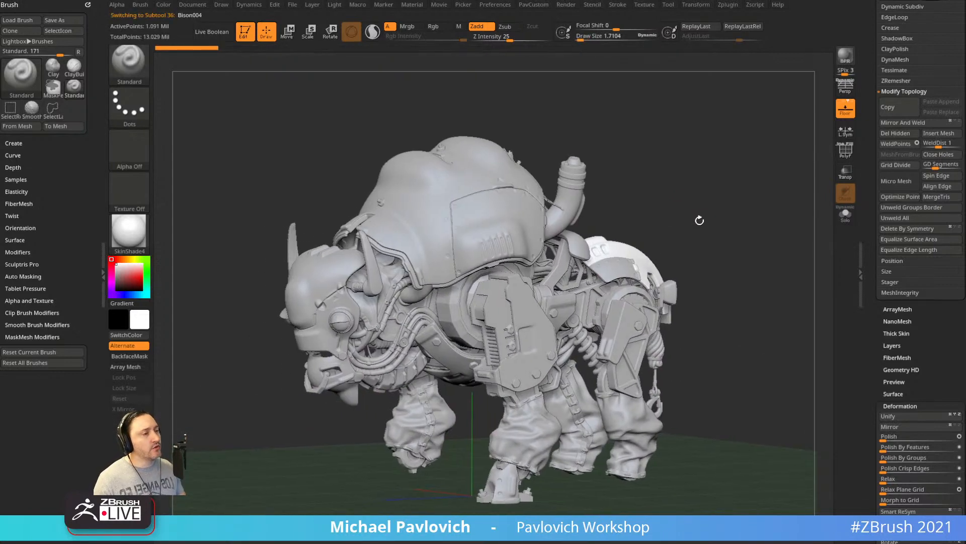
Set the brush draw size to 18.76 and view the full bison from its side.
{"action": "key", "text": "s"}
{"action": "key", "text": "s"}
{"action": "left_click", "coordinate": [699, 222]}
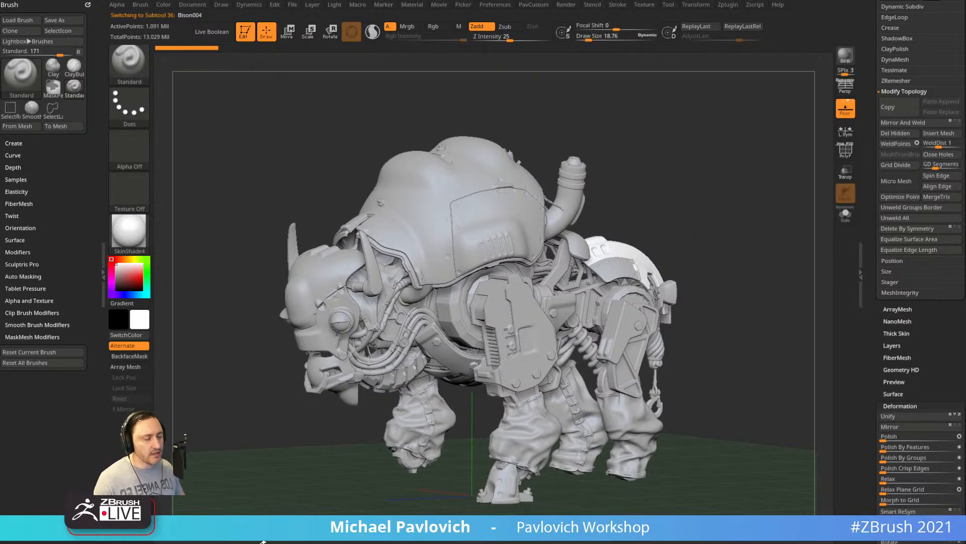
{"action": "left_click_drag", "start_coordinate": [666, 210], "coordinate": [711, 164]}
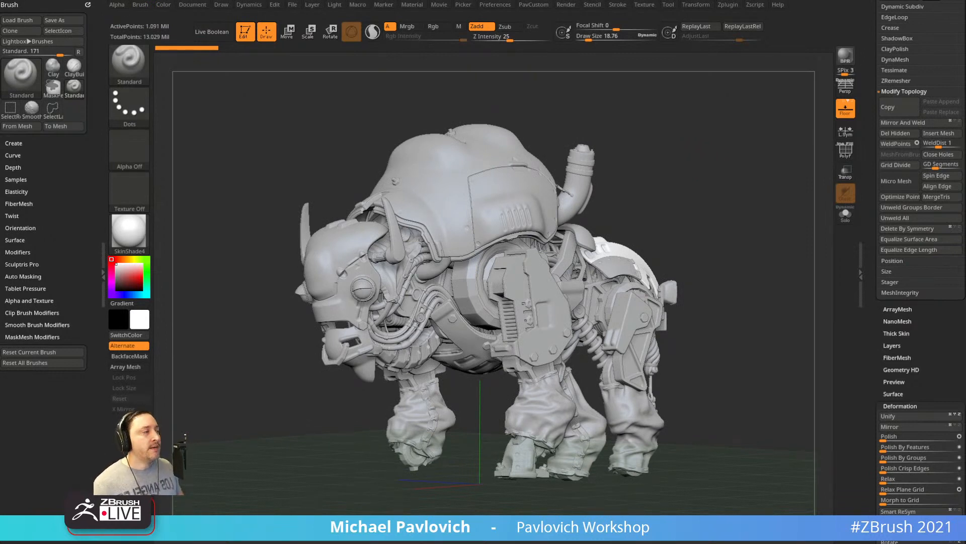
Switch to the simplified skull tool and expand Render Properties in the render settings.
{"action": "scroll", "coordinate": [882, 140], "scroll_direction": "up", "scroll_amount": 10}
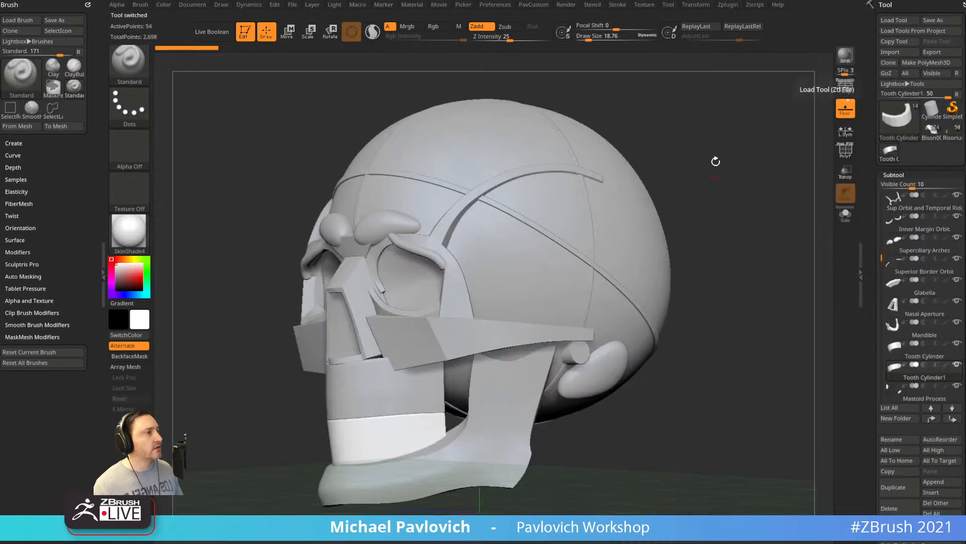
{"action": "mouse_move", "coordinate": [716, 161]}
{"action": "left_mouse_down"}
{"action": "mouse_move", "coordinate": [735, 214]}
{"action": "mouse_move", "coordinate": [730, 150]}
{"action": "left_mouse_up"}
{"action": "left_click", "coordinate": [567, 5]}
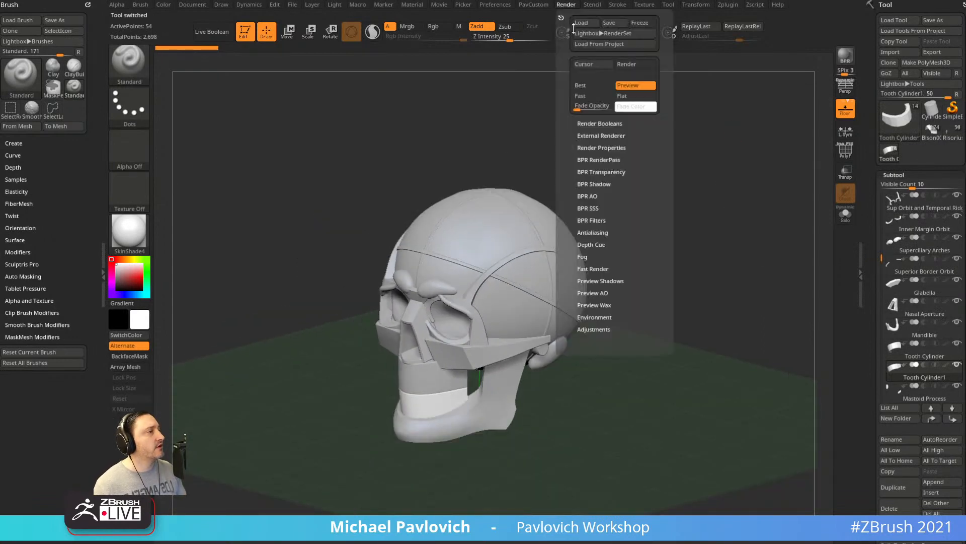
{"action": "left_click_drag", "start_coordinate": [602, 154], "coordinate": [602, 152], "text": "shift"}
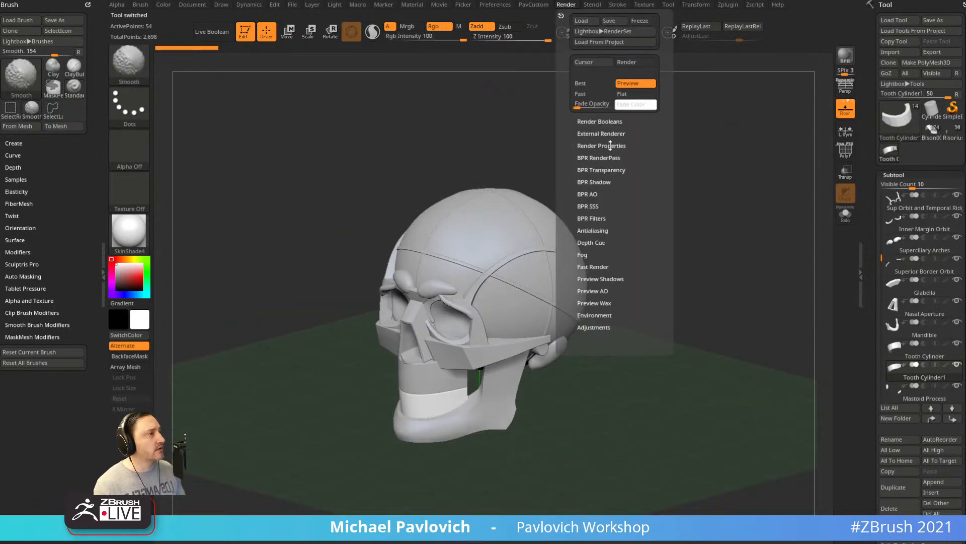
{"action": "left_click", "coordinate": [611, 146], "text": "shift"}
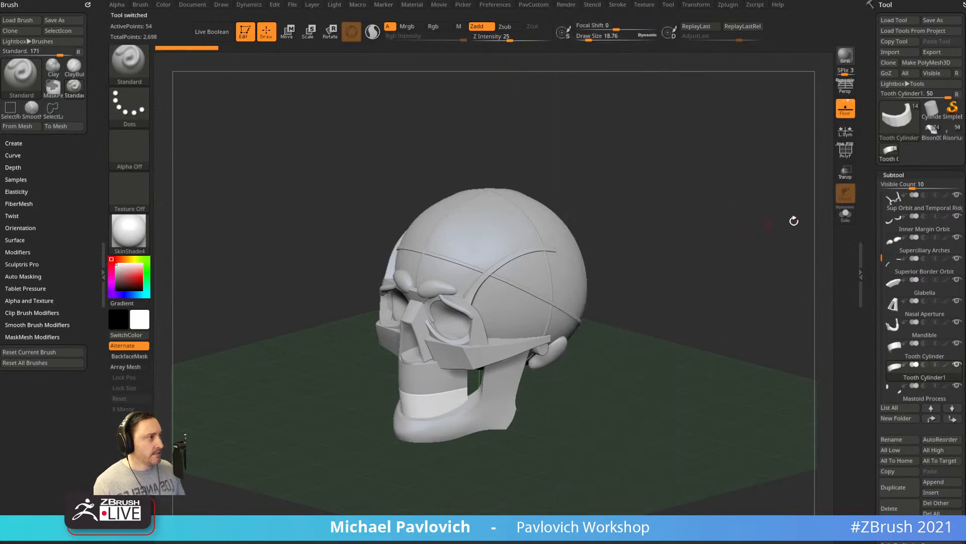
Turn on PolyFrame and view the skull's tooth cylinder polygroups from several angles.
{"action": "left_click", "coordinate": [845, 151]}
{"action": "left_click_drag", "start_coordinate": [819, 158], "coordinate": [740, 224]}
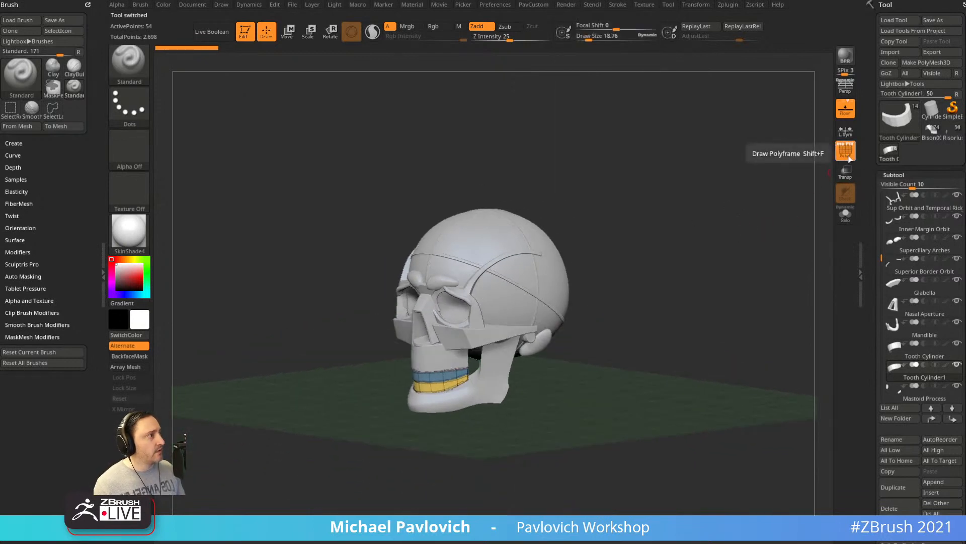
{"action": "left_click_drag", "start_coordinate": [763, 190], "coordinate": [824, 151]}
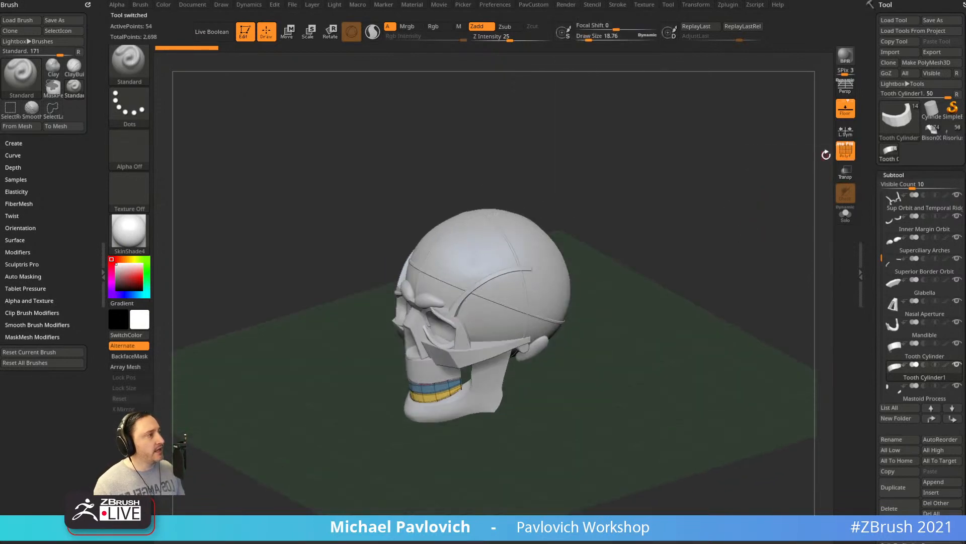
Run a BPR render of the skull with the floor grid on, and turn the floor off.
{"action": "left_click", "coordinate": [847, 118]}
{"action": "mouse_move", "coordinate": [724, 212]}
{"action": "left_mouse_down", "text": "alt"}
{"action": "mouse_move", "coordinate": [734, 194]}
{"action": "mouse_move", "coordinate": [738, 207]}
{"action": "left_mouse_up", "text": "alt"}
{"action": "left_click", "coordinate": [846, 114]}
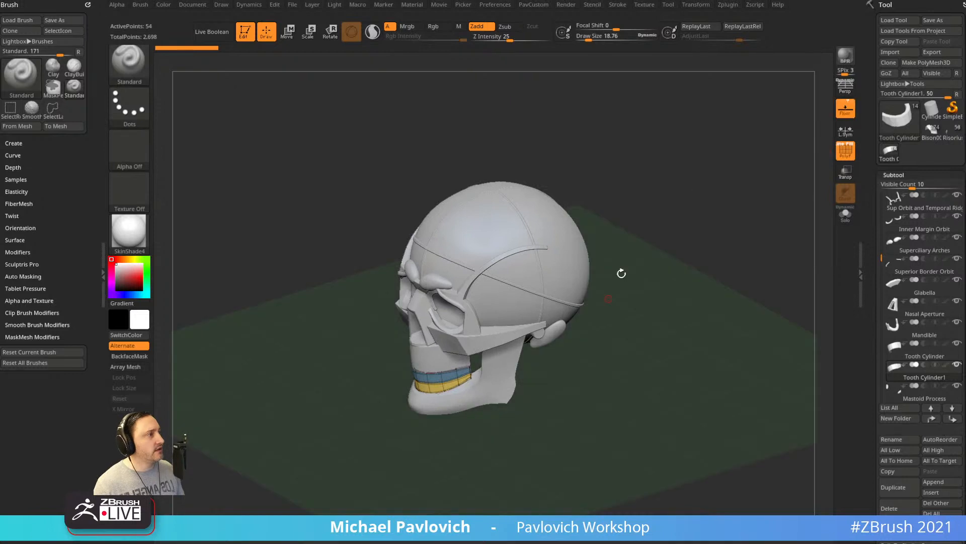
{"action": "left_click", "coordinate": [847, 61]}
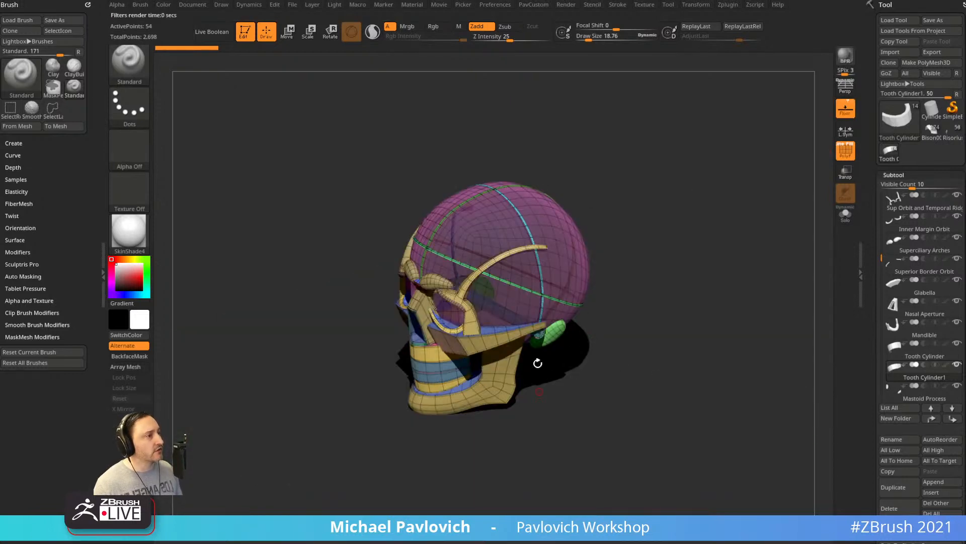
{"action": "left_click", "coordinate": [846, 110]}
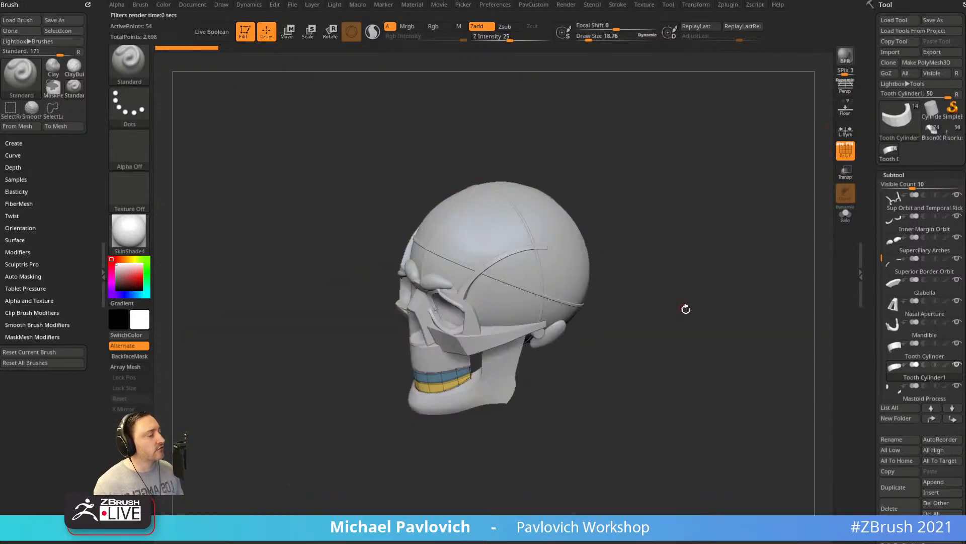
Set the brush draw size to about 38 and view the skull from a three-quarter angle.
{"action": "key", "text": "s"}
{"action": "mouse_move", "coordinate": [686, 309]}
{"action": "left_mouse_down"}
{"action": "mouse_move", "coordinate": [673, 293]}
{"action": "mouse_move", "coordinate": [706, 301]}
{"action": "mouse_move", "coordinate": [644, 330]}
{"action": "left_mouse_up"}
{"action": "left_click", "coordinate": [680, 291]}
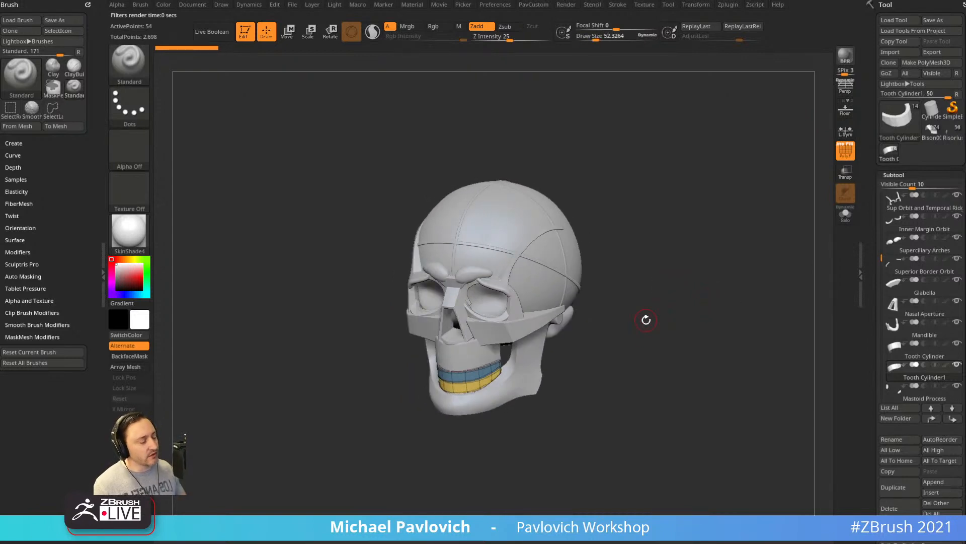
{"action": "mouse_move", "coordinate": [671, 210]}
{"action": "left_mouse_down"}
{"action": "mouse_move", "coordinate": [644, 222]}
{"action": "mouse_move", "coordinate": [643, 250]}
{"action": "mouse_move", "coordinate": [623, 239]}
{"action": "mouse_move", "coordinate": [636, 246]}
{"action": "mouse_move", "coordinate": [631, 234]}
{"action": "left_mouse_up"}
{"action": "key", "text": "s"}
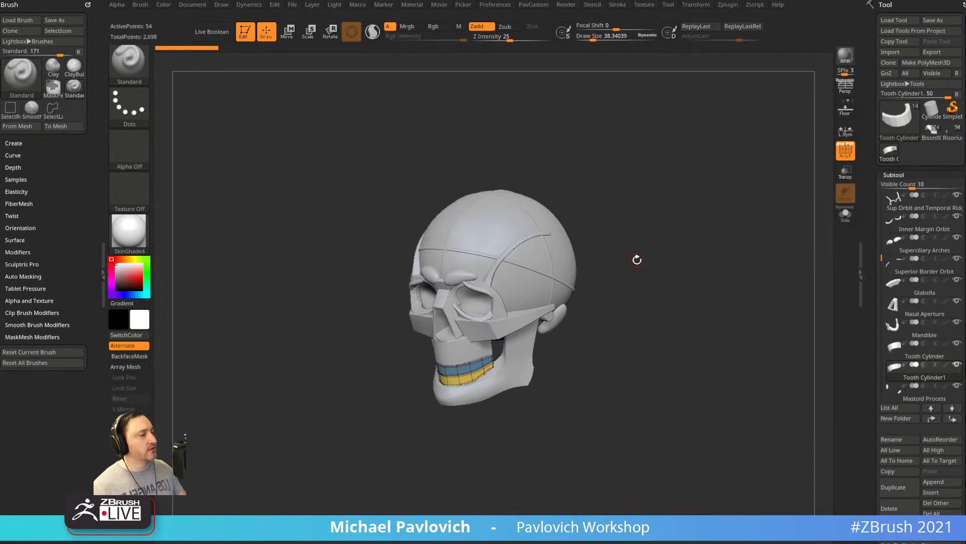
Activate the upper tooth cylinder and then the cranium subtool to inspect their polygroups.
{"action": "left_click_drag", "start_coordinate": [688, 249], "coordinate": [681, 244]}
{"action": "left_click", "coordinate": [461, 339], "text": "alt"}
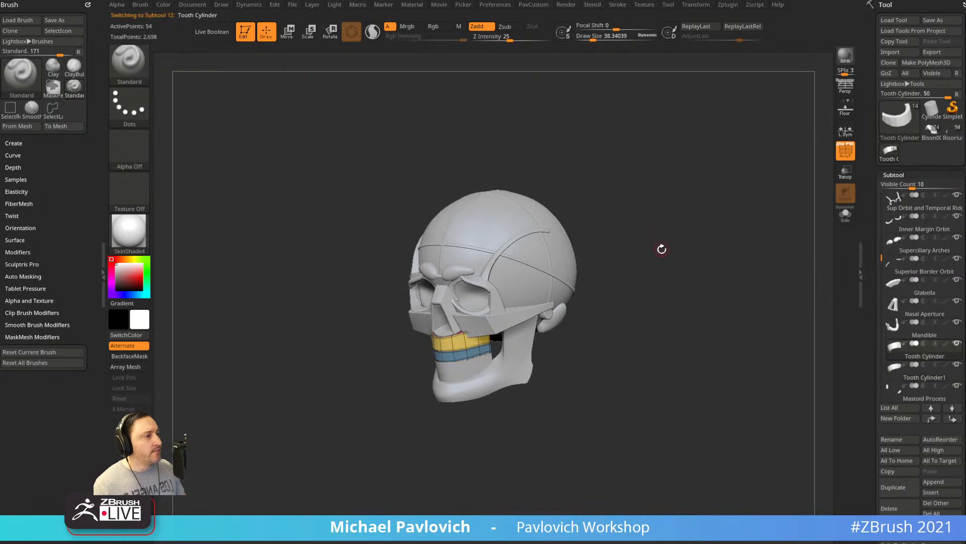
{"action": "left_click", "coordinate": [491, 354], "text": "alt"}
{"action": "left_click", "coordinate": [531, 277], "text": "alt"}
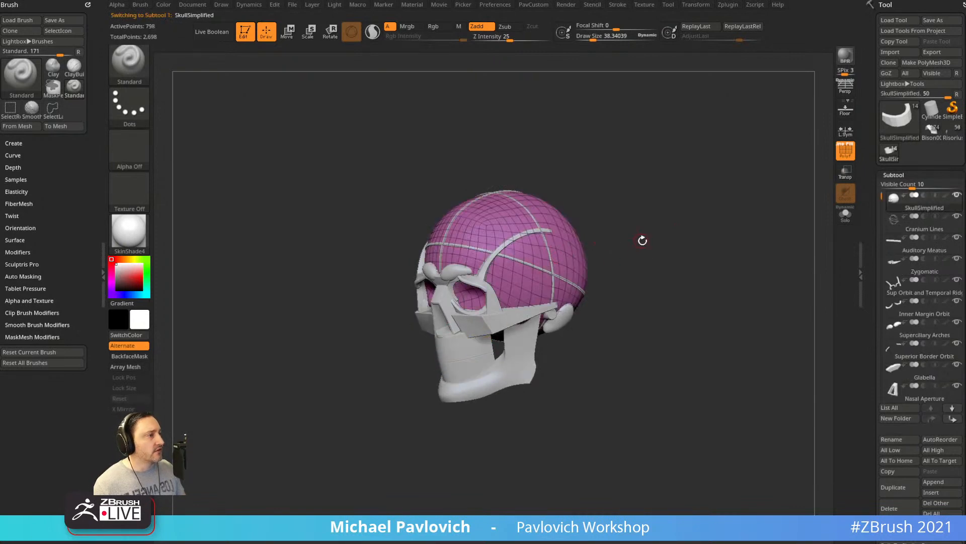
Set the brush draw size to about 72 and view the skull from its opposite side.
{"action": "key", "text": "4"}
{"action": "left_click", "coordinate": [639, 172]}
{"action": "right_click_drag", "start_coordinate": [678, 250], "coordinate": [686, 245], "text": "ctrl"}
{"action": "key", "text": "s"}
{"action": "left_click_drag", "start_coordinate": [688, 246], "coordinate": [677, 247]}
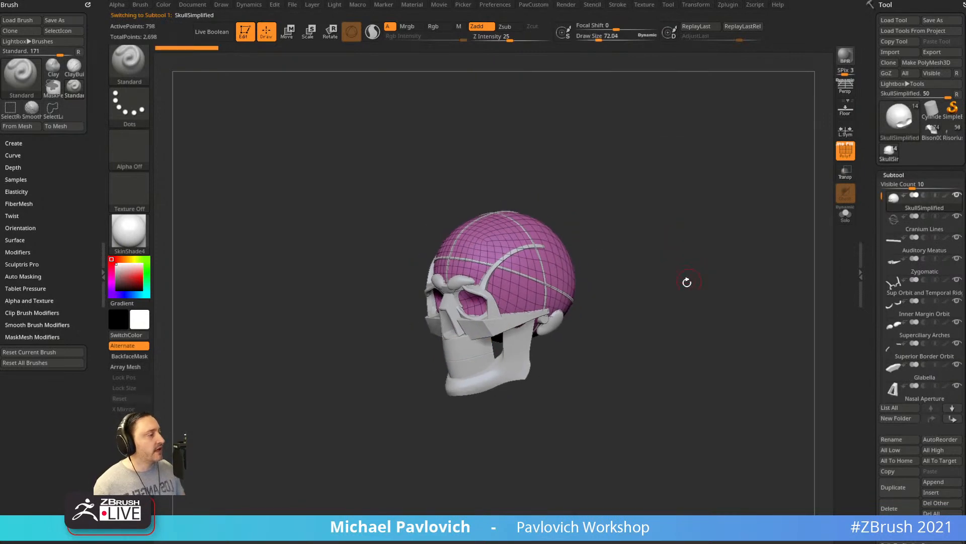
{"action": "left_click_drag", "start_coordinate": [687, 283], "coordinate": [745, 202]}
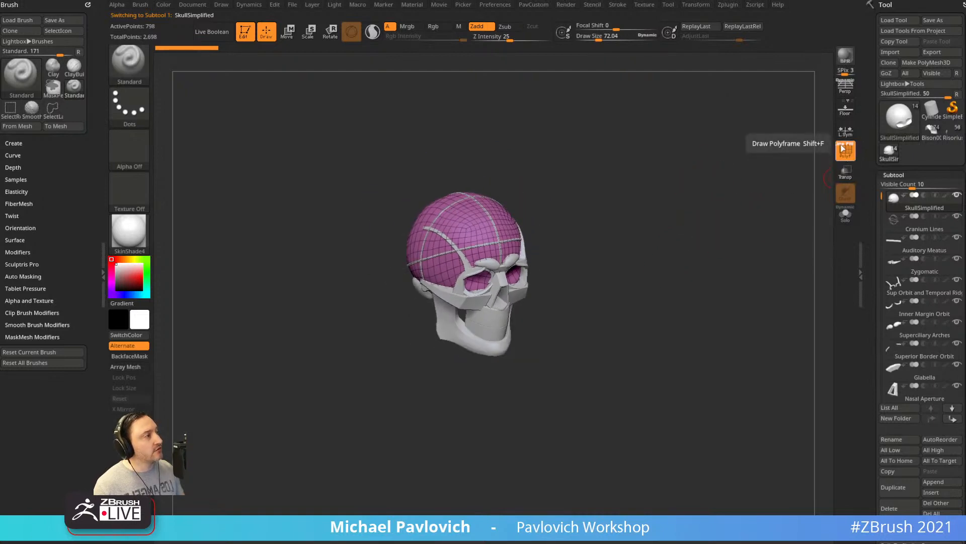
Hide the PolyFrame wireframe lines while keeping the polygroup colours, and set the draw size to 112.
{"action": "left_click", "coordinate": [844, 148]}
{"action": "mouse_move", "coordinate": [688, 280]}
{"action": "left_mouse_down"}
{"action": "mouse_move", "coordinate": [704, 262]}
{"action": "mouse_move", "coordinate": [684, 266]}
{"action": "left_mouse_up"}
{"action": "key", "text": "s"}
{"action": "left_click", "coordinate": [688, 265]}
{"action": "key", "text": "s"}
{"action": "left_click", "coordinate": [677, 267]}
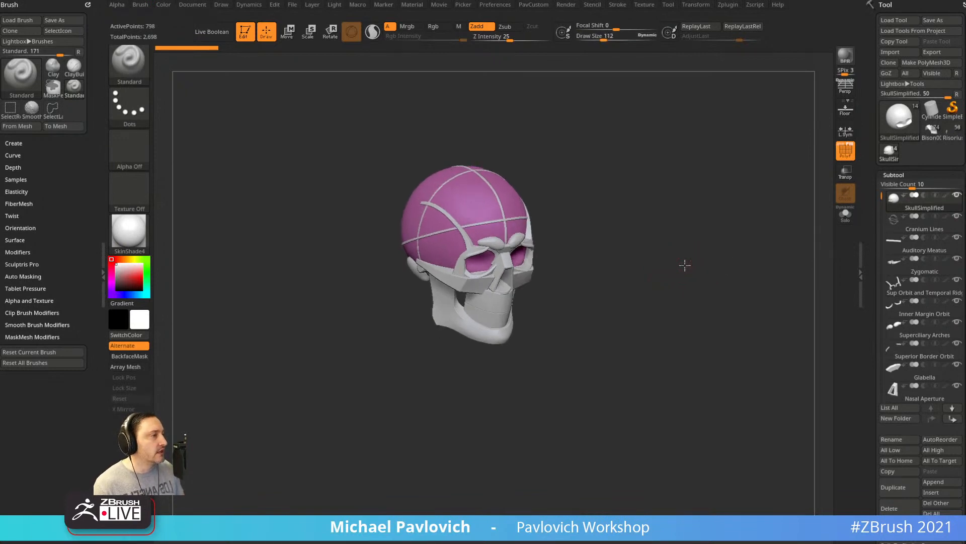
Turn on perspective and run a BPR render of the skull with its polygroup colours.
{"action": "left_click", "coordinate": [844, 94]}
{"action": "left_click_drag", "start_coordinate": [722, 200], "coordinate": [745, 199]}
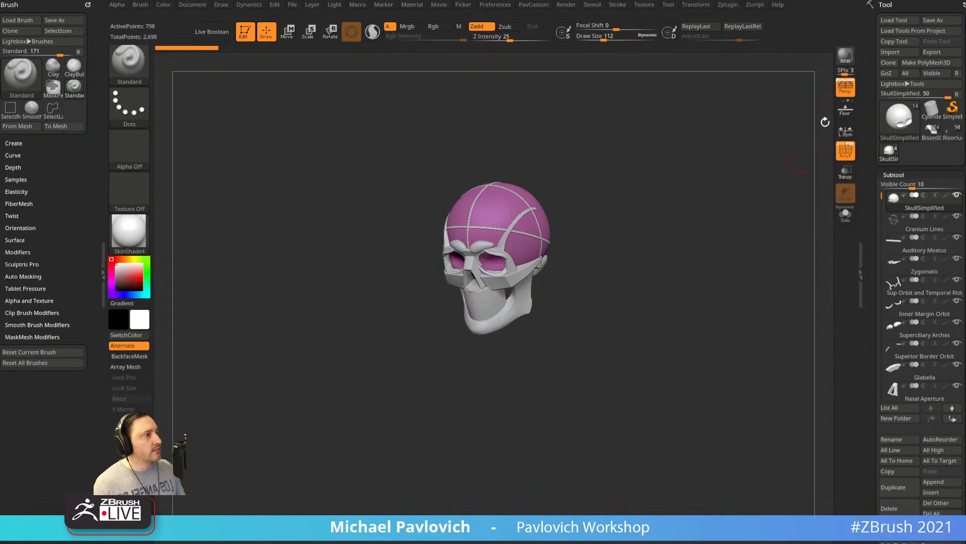
{"action": "left_click", "coordinate": [845, 55]}
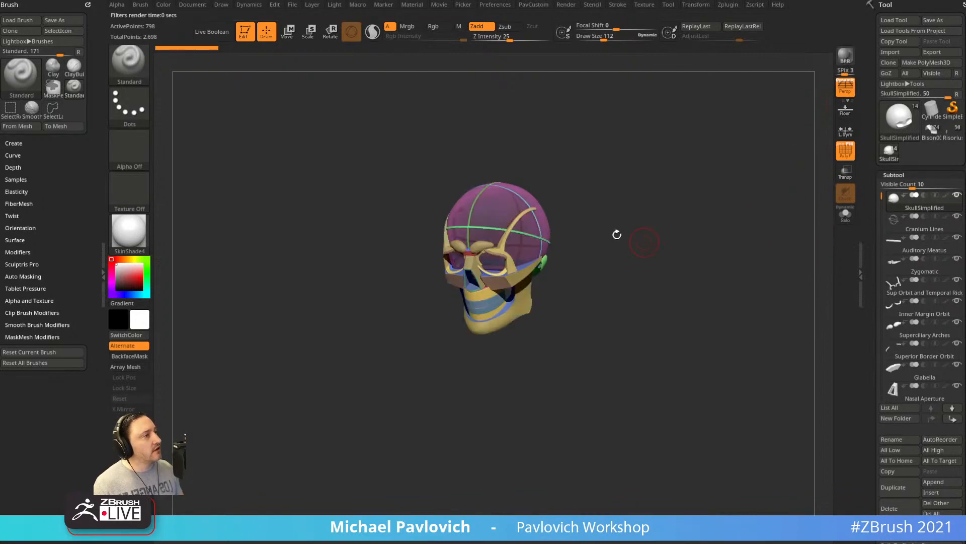
Collapse the Deformation options, and expand Display Properties for the mandible subtool.
{"action": "left_click_drag", "start_coordinate": [871, 282], "coordinate": [858, 127], "text": "shift"}
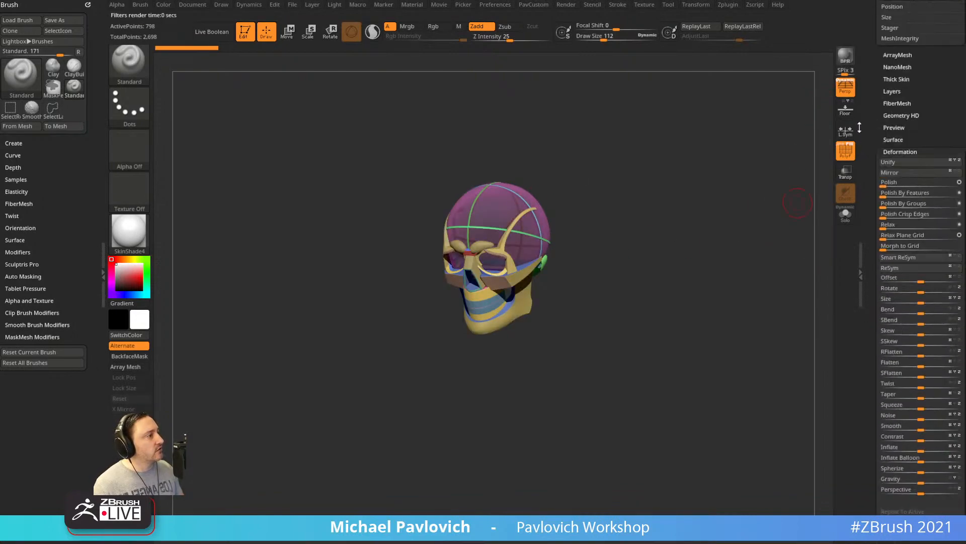
{"action": "left_click", "coordinate": [893, 151]}
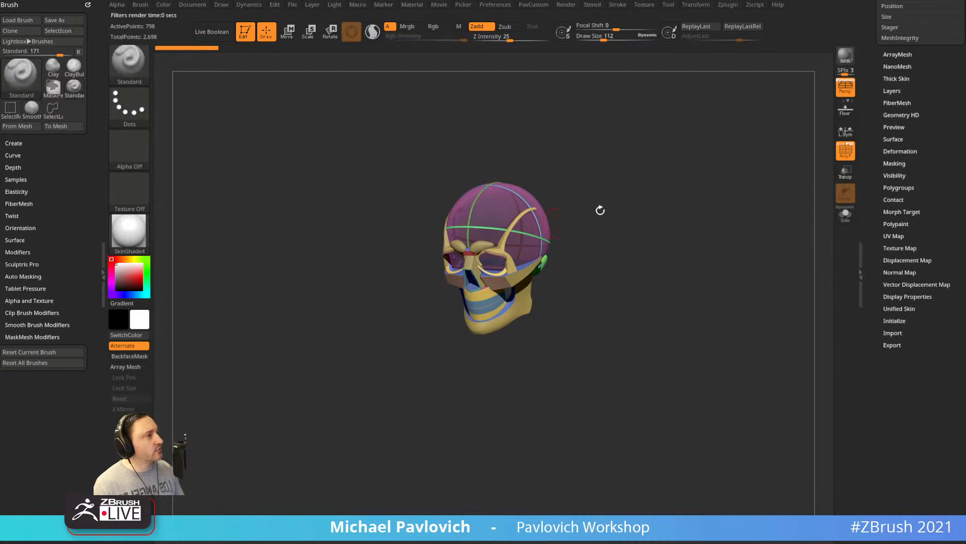
{"action": "left_click_drag", "start_coordinate": [600, 210], "coordinate": [590, 212]}
{"action": "left_click", "coordinate": [525, 292], "text": "alt"}
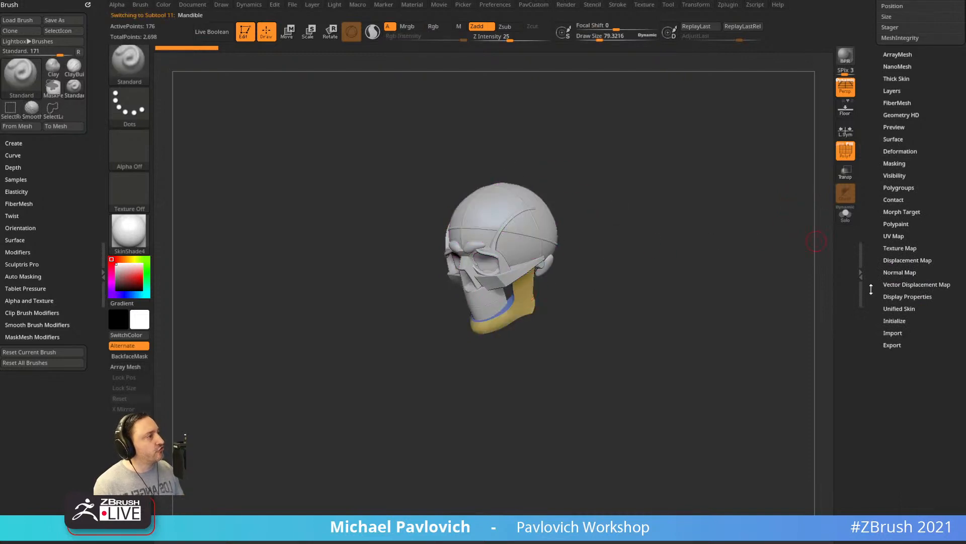
{"action": "scroll", "coordinate": [871, 290], "scroll_direction": "down", "scroll_amount": 2}
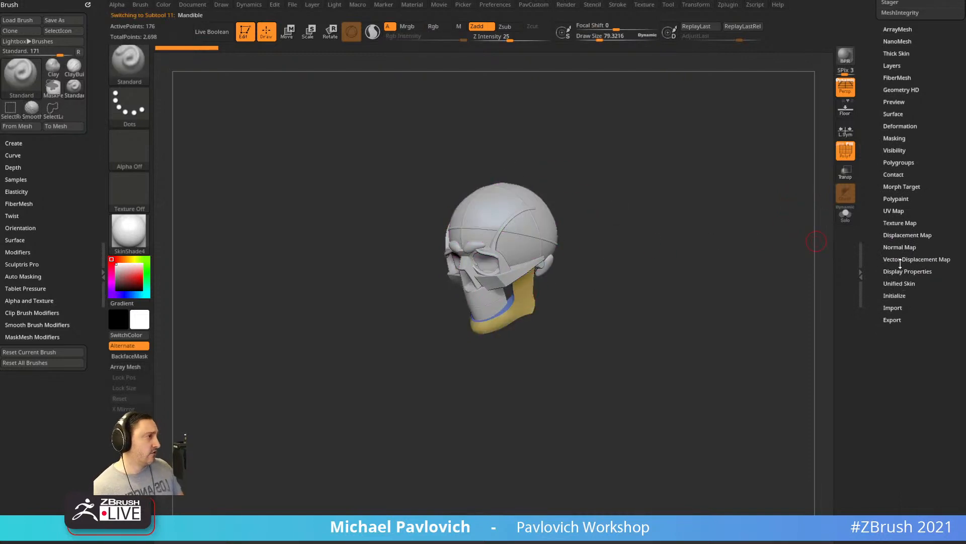
{"action": "key", "text": "shift"}
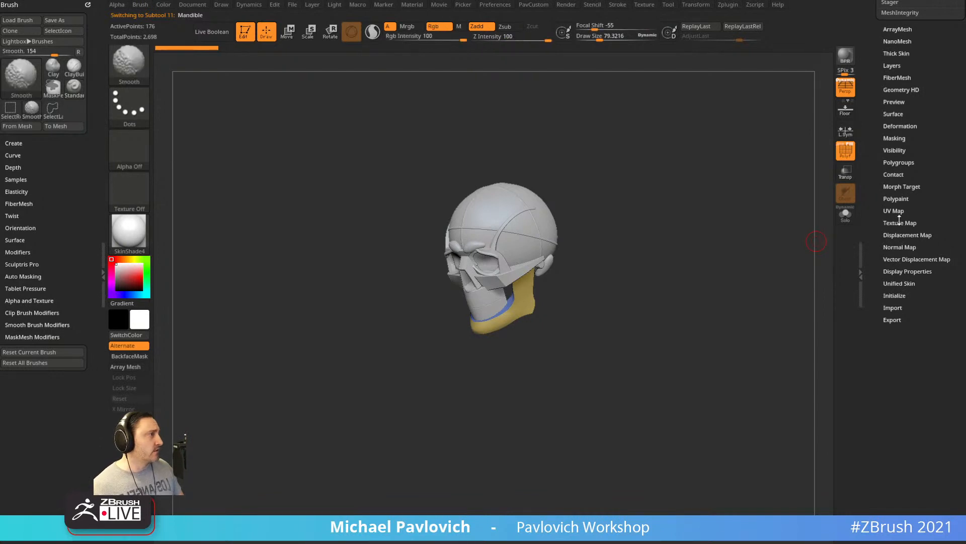
{"action": "left_click", "coordinate": [901, 272], "text": "shift"}
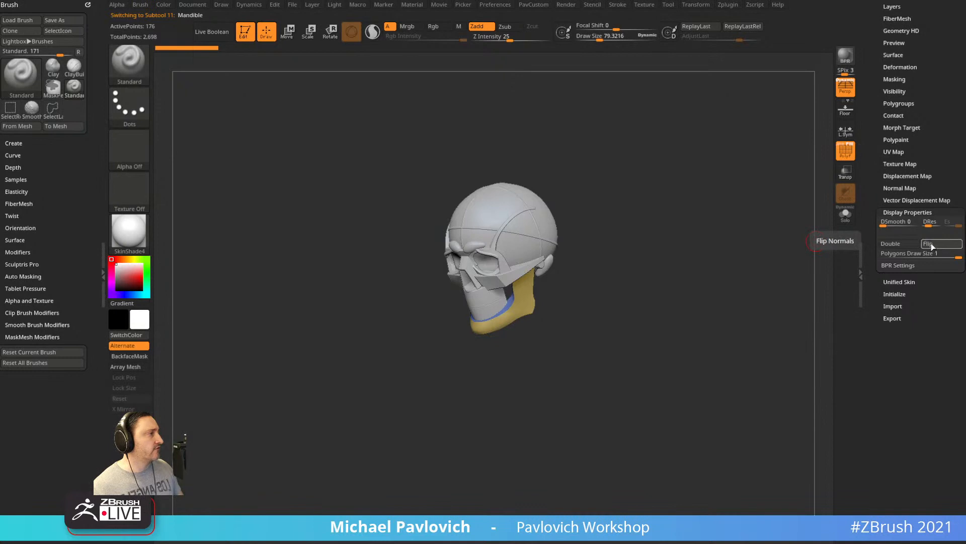
Turn on BPR Transparent Shading for the mandible and check the Transparent option in the render properties.
{"action": "left_click", "coordinate": [898, 265]}
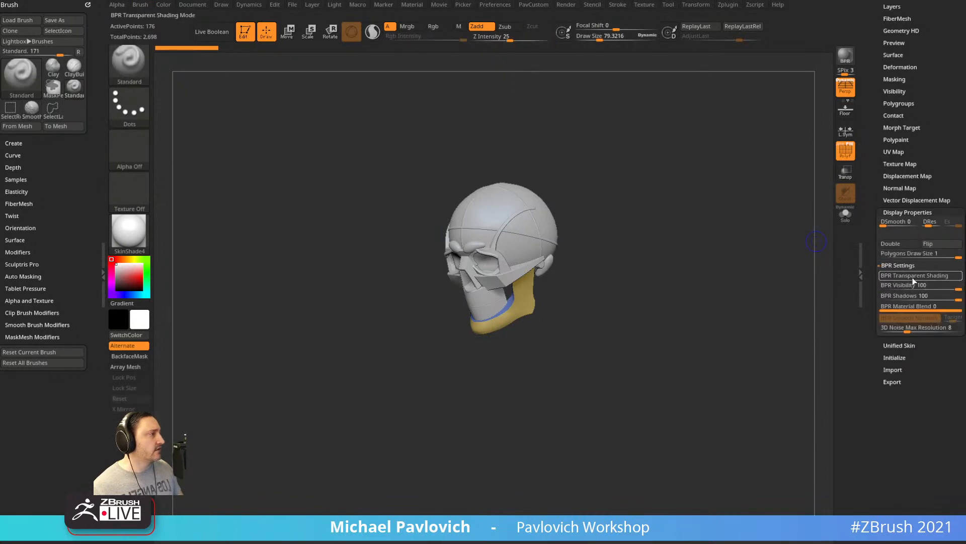
{"action": "left_click", "coordinate": [908, 276]}
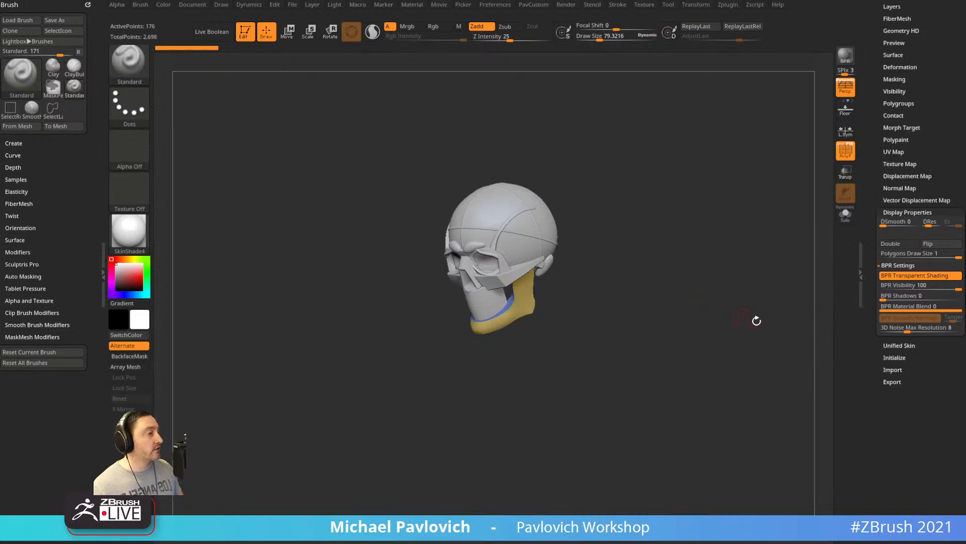
{"action": "left_click", "coordinate": [567, 6]}
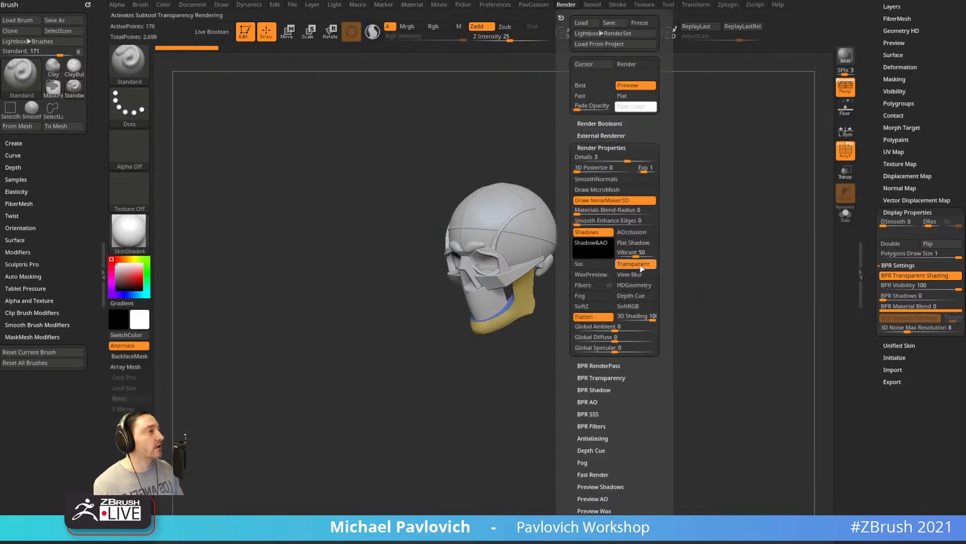
Run a BPR render with the mandible transparent, and render again with its BPR Transparent Shading turned off.
{"action": "key", "text": "shift+r"}
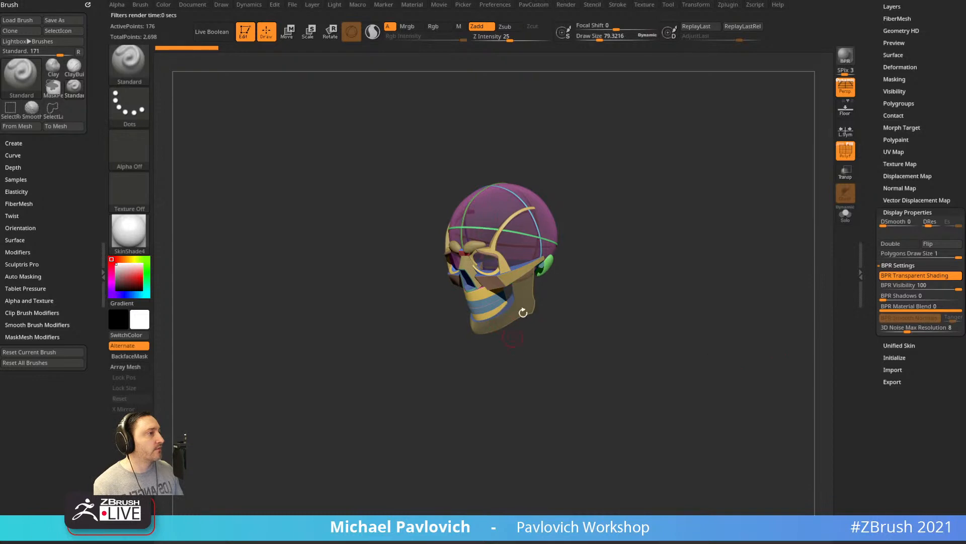
{"action": "left_click", "coordinate": [907, 278]}
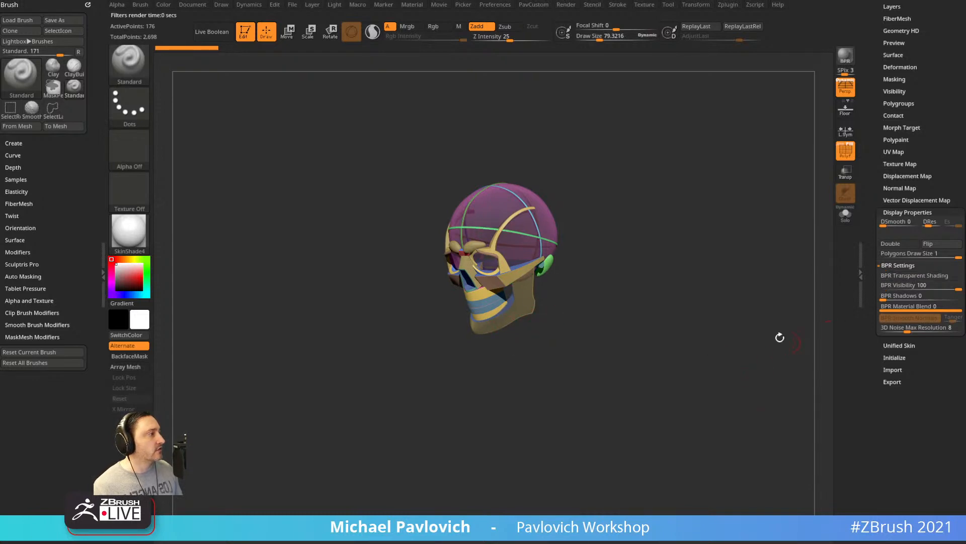
{"action": "left_click", "coordinate": [840, 59]}
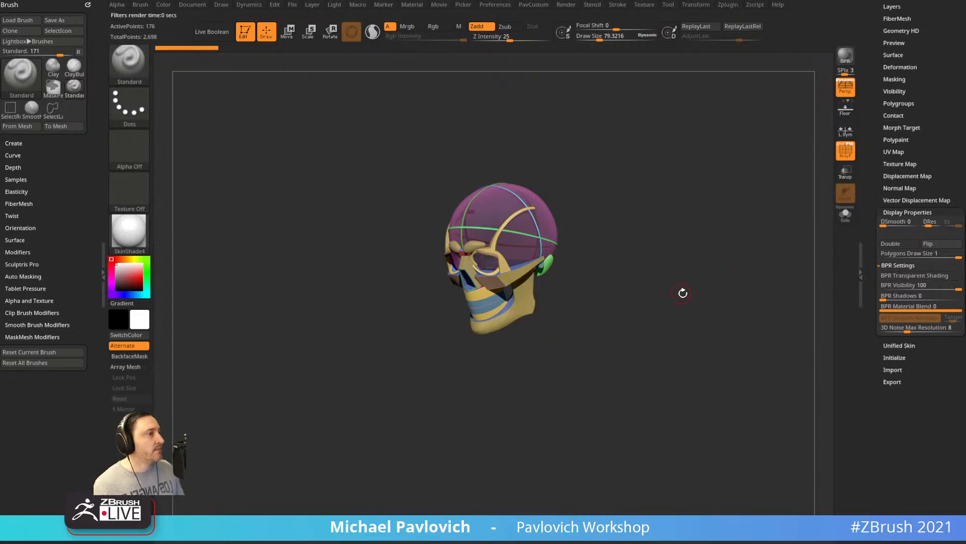
Run another BPR render of the skull from a closer, more side-on view.
{"action": "left_click_drag", "start_coordinate": [594, 184], "coordinate": [679, 195]}
{"action": "left_click", "coordinate": [846, 56]}
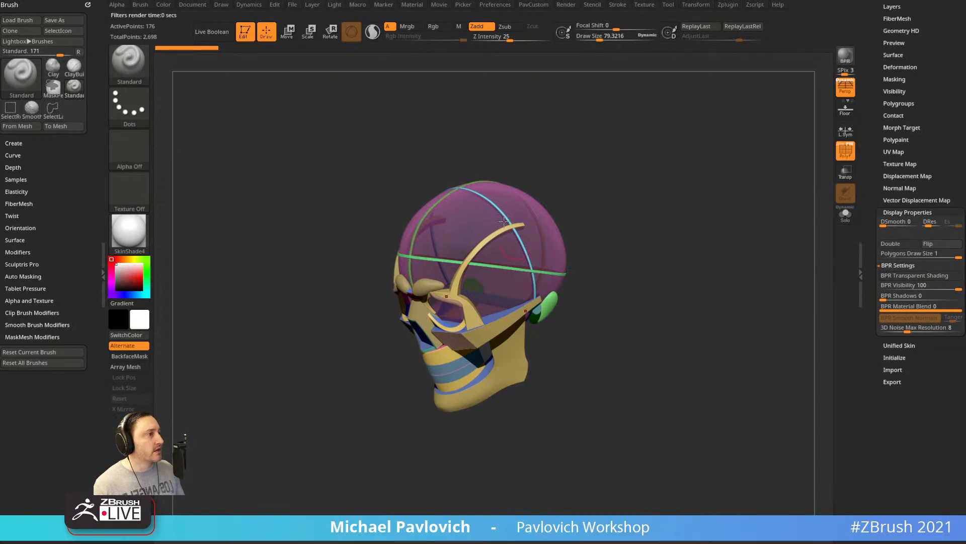
{"action": "mouse_move", "coordinate": [684, 242]}
{"action": "left_mouse_down"}
{"action": "mouse_move", "coordinate": [705, 225]}
{"action": "mouse_move", "coordinate": [679, 253]}
{"action": "mouse_move", "coordinate": [699, 227]}
{"action": "left_mouse_up"}
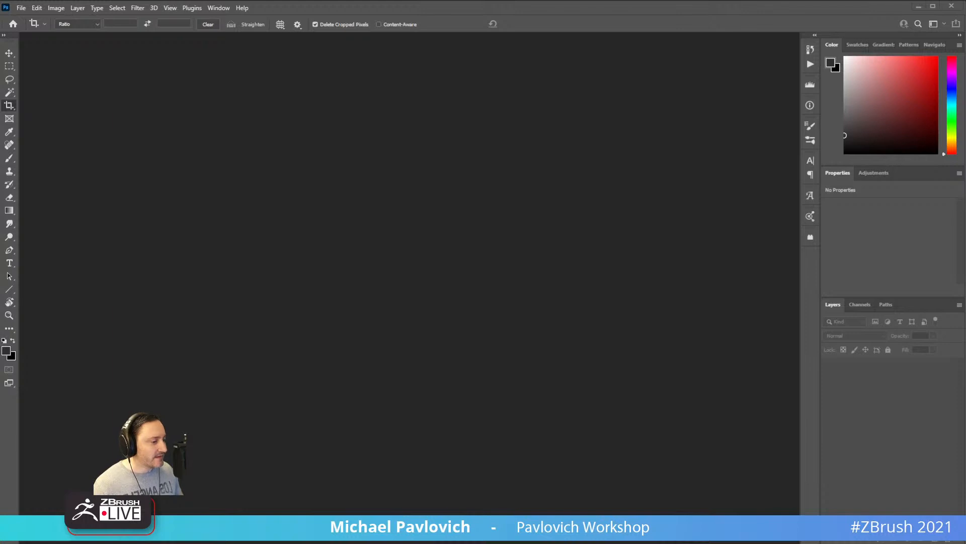
Switch to Photoshop, create a new document from the copied image's size and paste the portrait photo into it.
{"action": "left_click_drag", "start_coordinate": [479, 543], "coordinate": [539, 543]}
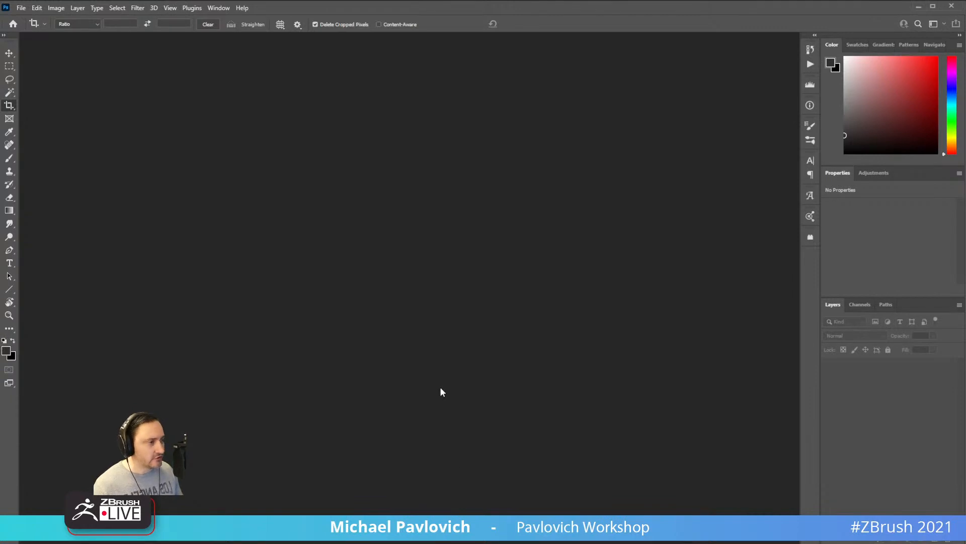
{"action": "key", "text": "ctrl+n"}
{"action": "key", "text": "Return"}
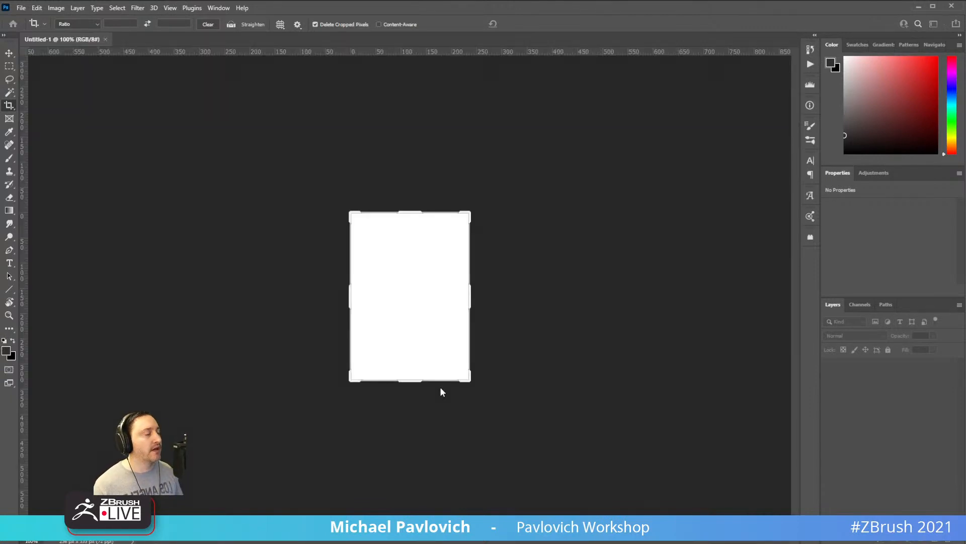
{"action": "key", "text": "ctrl+v"}
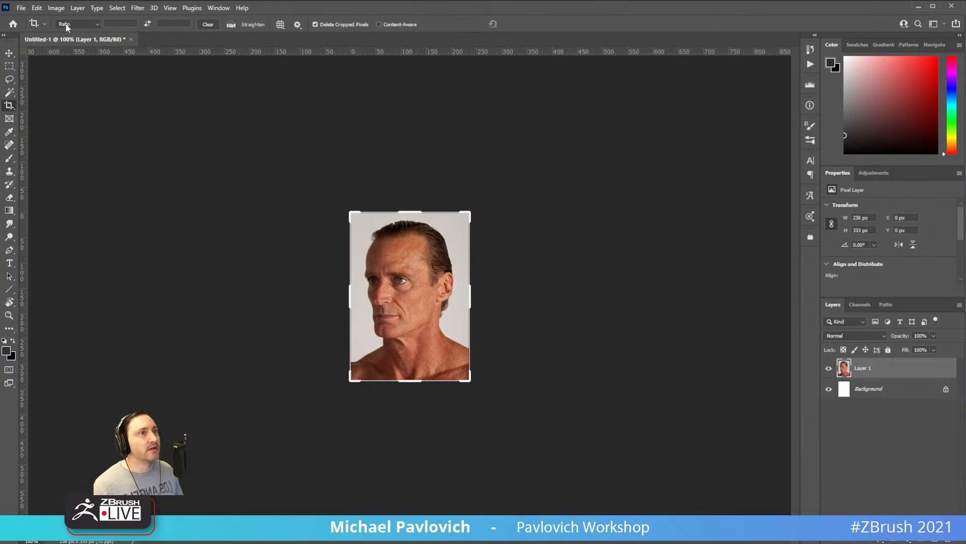
Enlarge the portrait document's canvas to 800 by 800 pixels around the centre.
{"action": "left_click", "coordinate": [56, 8]}
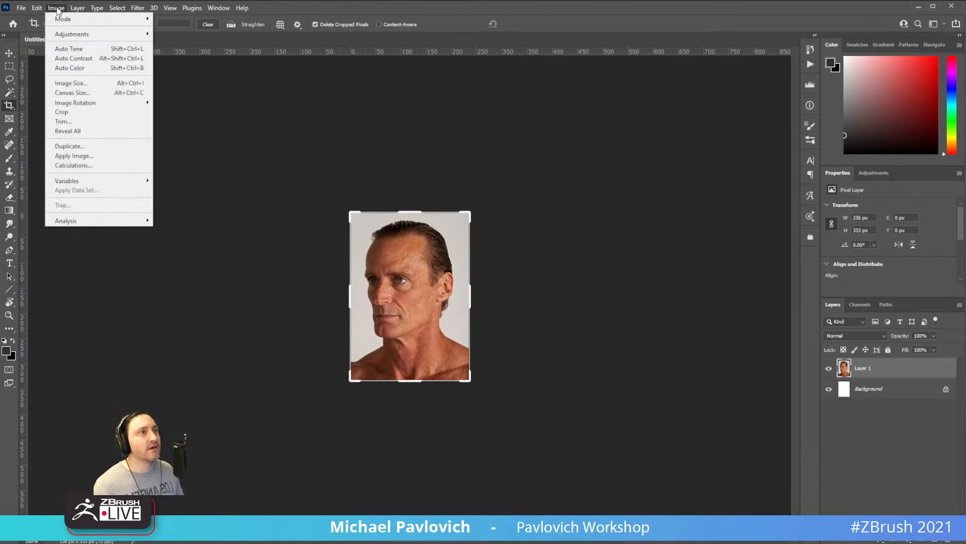
{"action": "left_click", "coordinate": [70, 92]}
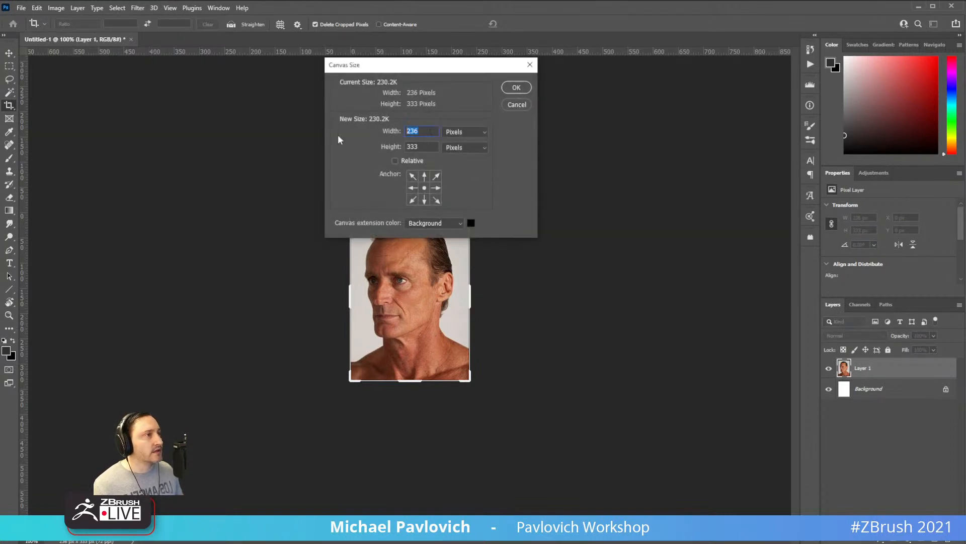
{"action": "type", "text": "800"}
{"action": "key", "text": "Tab"}
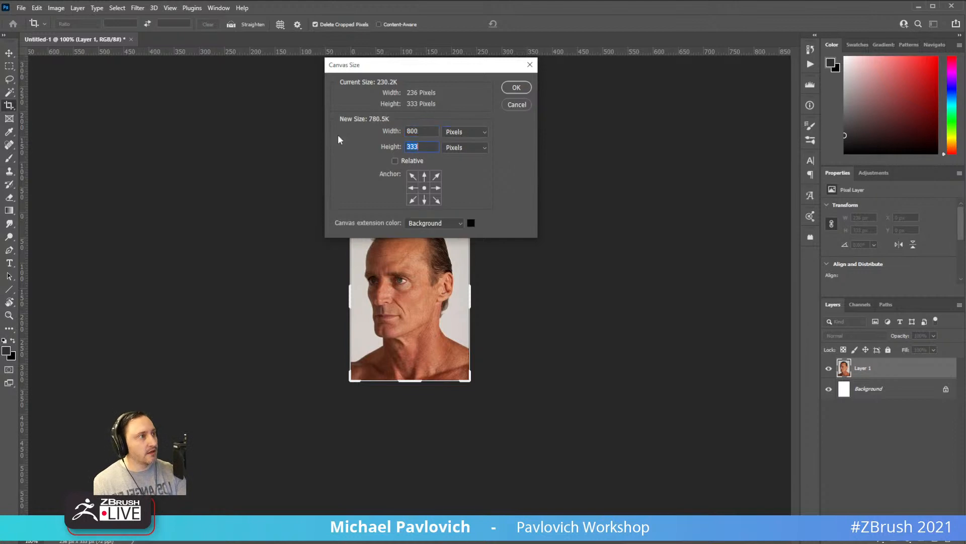
{"action": "type", "text": "800"}
{"action": "key", "text": "Return"}
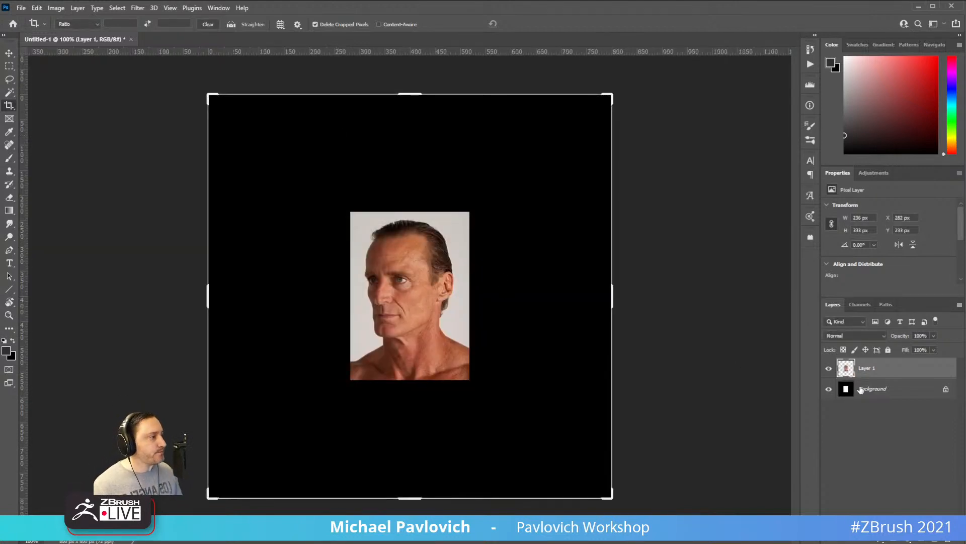
Reset the colours with white as the foreground and fill the Background layer with white.
{"action": "left_click", "coordinate": [870, 389]}
{"action": "key", "text": "d"}
{"action": "key", "text": "x"}
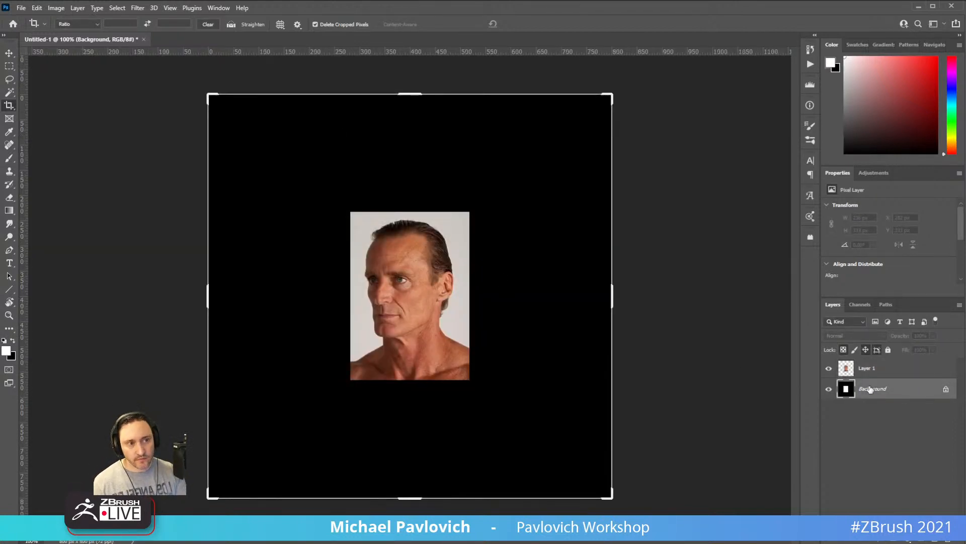
{"action": "key", "text": "alt+e"}
{"action": "key", "text": "l"}
{"action": "key", "text": "Return"}
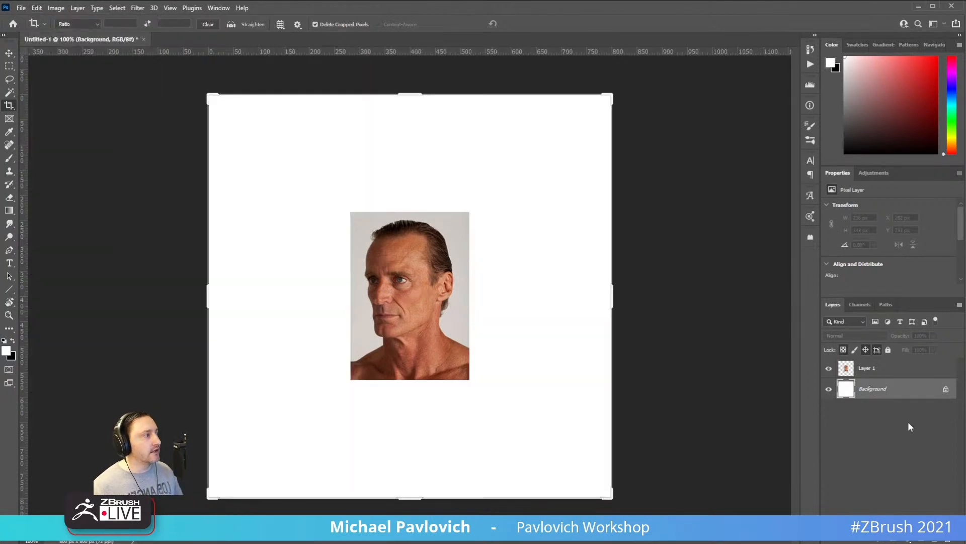
Scale the portrait layer up from its centre to about 422 by 595 pixels.
{"action": "left_click", "coordinate": [906, 370]}
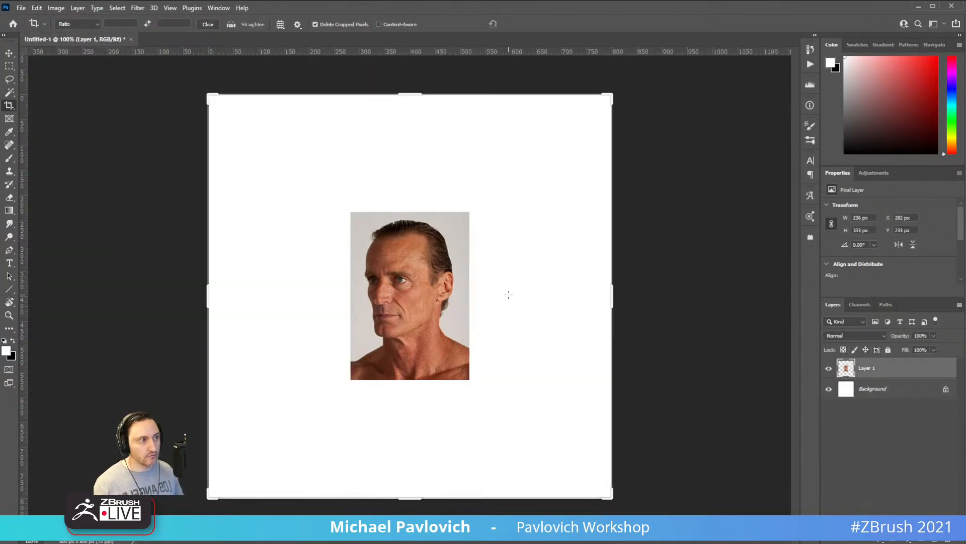
{"action": "key", "text": "ctrl"}
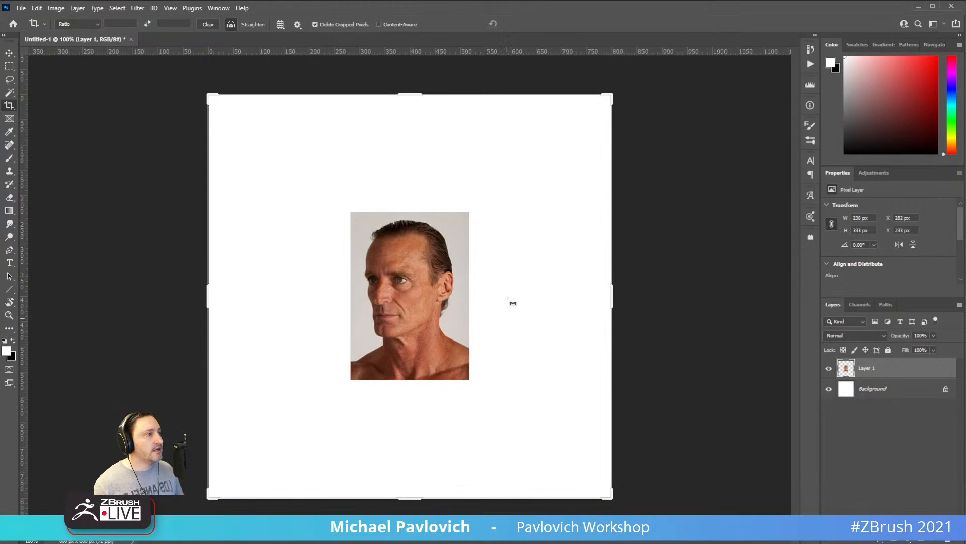
{"action": "left_click", "coordinate": [858, 390]}
{"action": "left_click", "coordinate": [864, 373]}
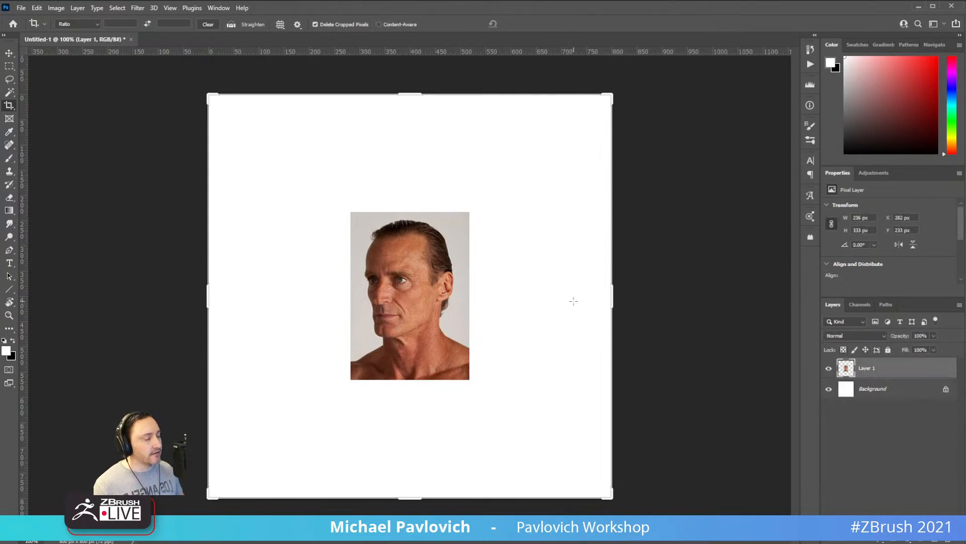
{"action": "key", "text": "ctrl+t"}
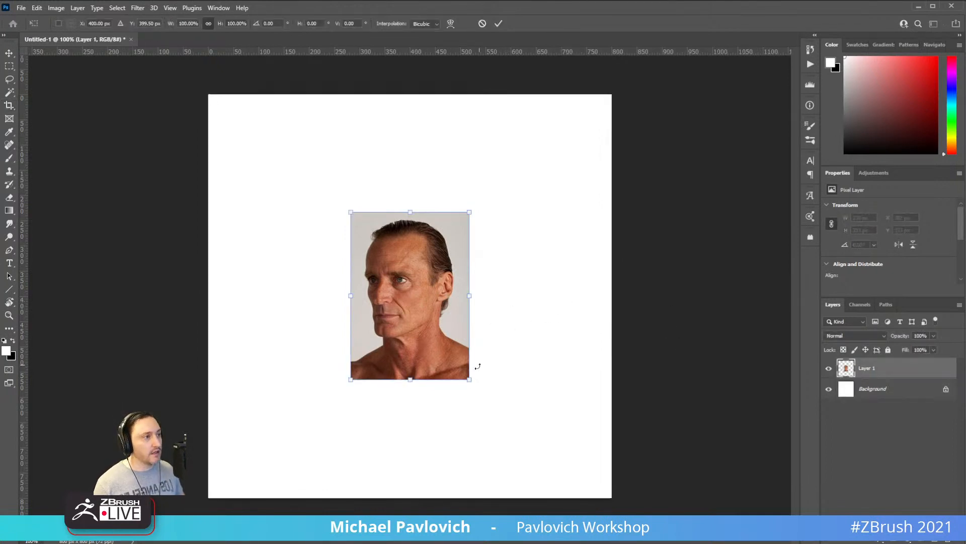
{"action": "left_click_drag", "start_coordinate": [470, 379], "coordinate": [540, 430], "text": "alt"}
{"action": "key", "text": "Return"}
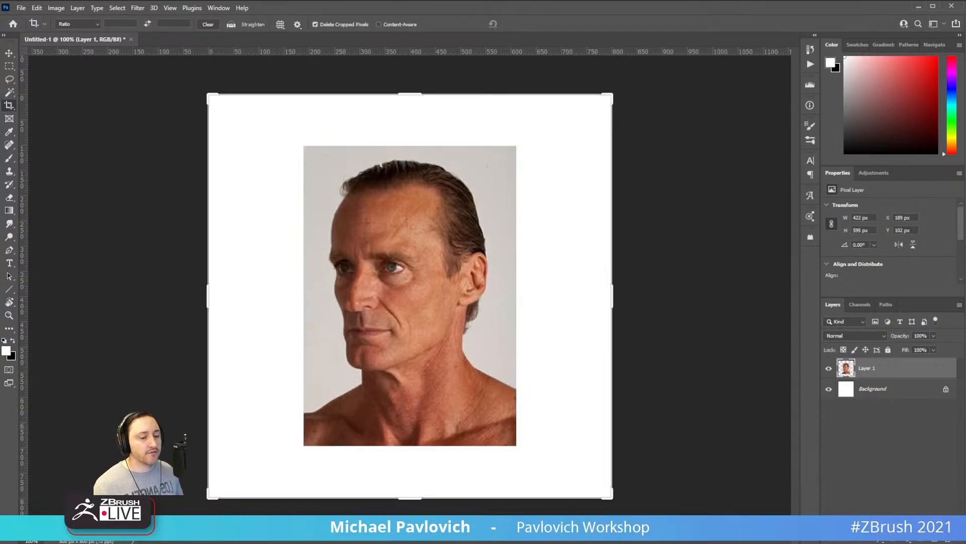
Switch to ZBrush and rotate the skull to a three-quarter view resembling the head in the portrait.
{"action": "key", "text": "alt+Tab"}
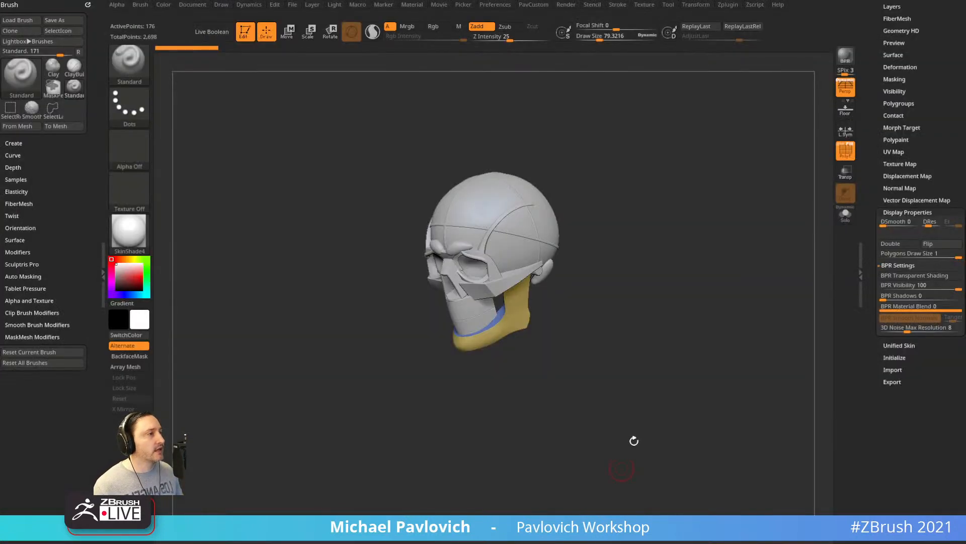
{"action": "left_click_drag", "start_coordinate": [632, 442], "coordinate": [634, 403]}
{"action": "mouse_move", "coordinate": [676, 289]}
{"action": "left_mouse_down"}
{"action": "mouse_move", "coordinate": [706, 282]}
{"action": "mouse_move", "coordinate": [354, 189]}
{"action": "left_mouse_up"}
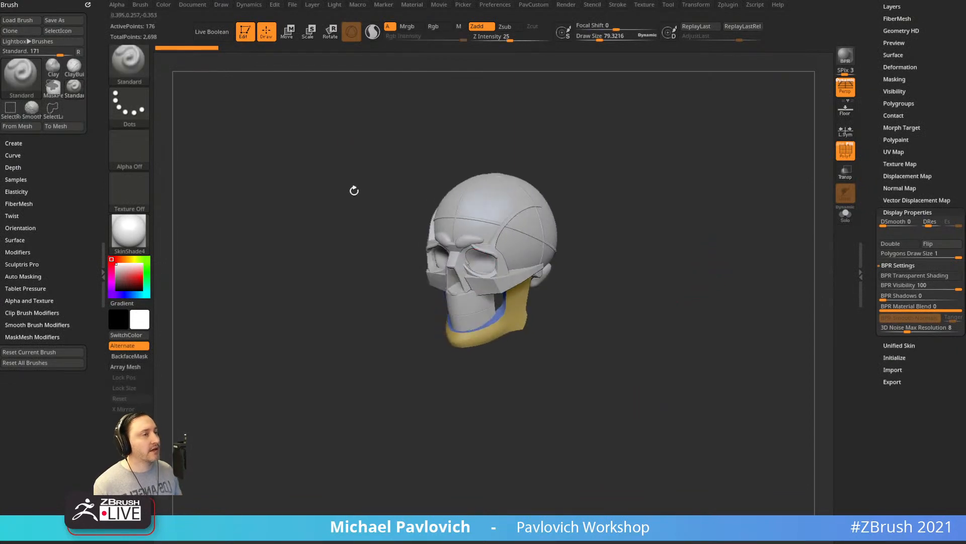
{"action": "left_click", "coordinate": [222, 5]}
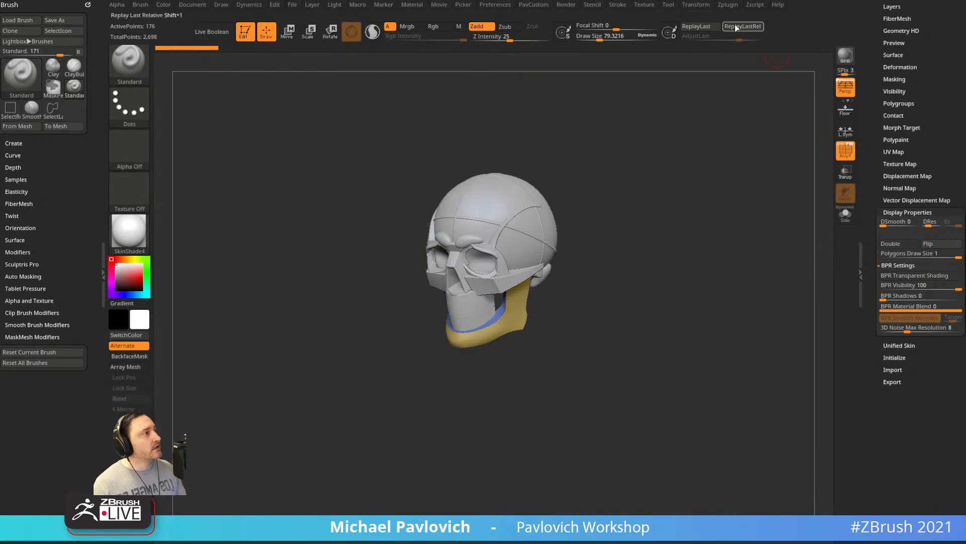
Make the ZBrush window see-through, match the skull's position, size and angle to the portrait beneath, and make the window opaque again.
{"action": "mouse_move", "coordinate": [744, 0]}
{"action": "left_mouse_down"}
{"action": "mouse_move", "coordinate": [761, 0]}
{"action": "mouse_move", "coordinate": [744, 0]}
{"action": "left_mouse_up"}
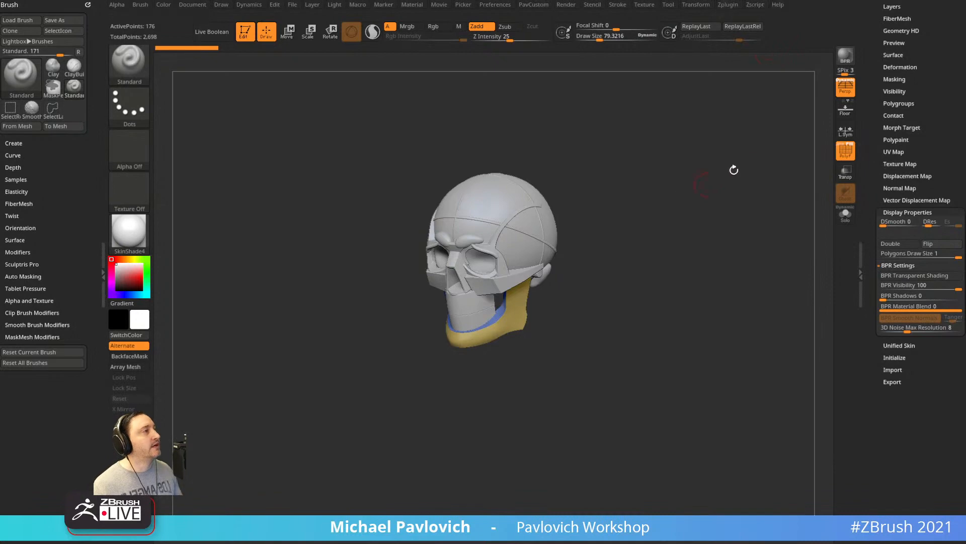
{"action": "left_click_drag", "start_coordinate": [786, 1], "coordinate": [805, 1]}
{"action": "left_click_drag", "start_coordinate": [693, 258], "coordinate": [664, 262]}
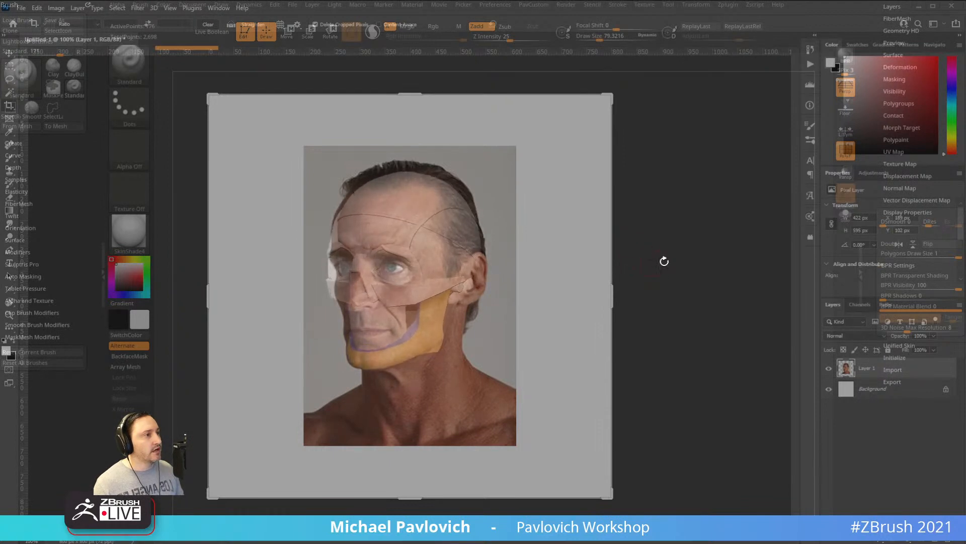
{"action": "left_click_drag", "start_coordinate": [761, 1], "coordinate": [726, 1]}
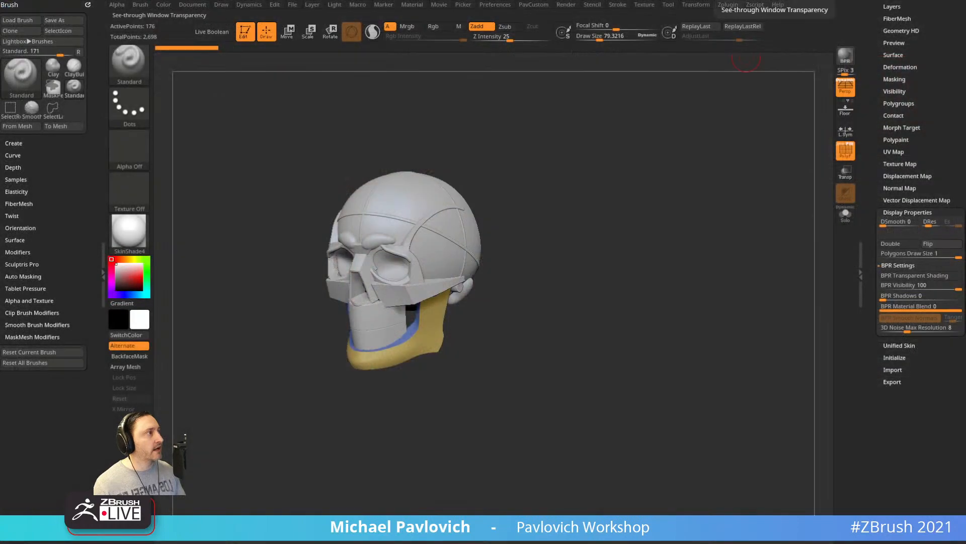
Set the SkinShade4 material's Diffuse to 1 and render the aligned skull with BPR.
{"action": "left_click", "coordinate": [845, 55]}
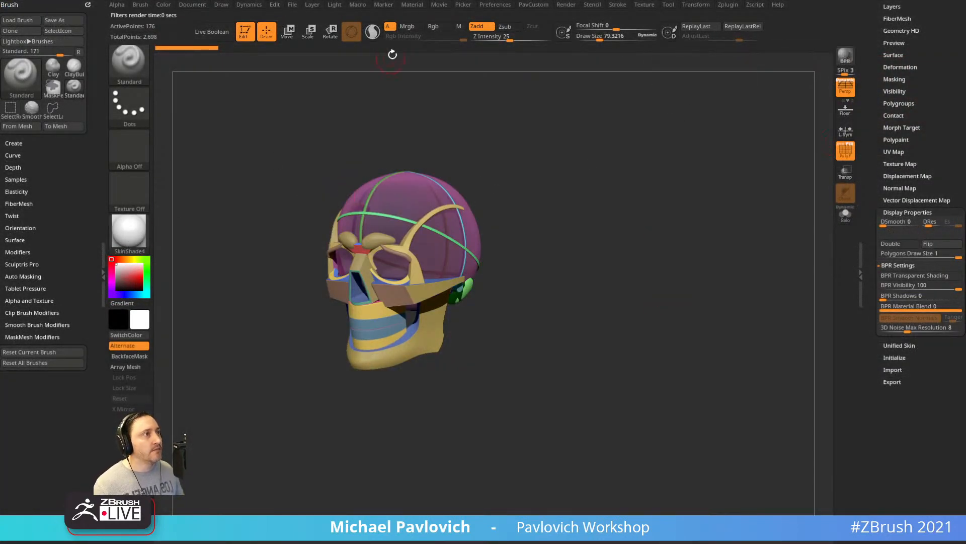
{"action": "left_click", "coordinate": [411, 5]}
{"action": "key", "text": "shift"}
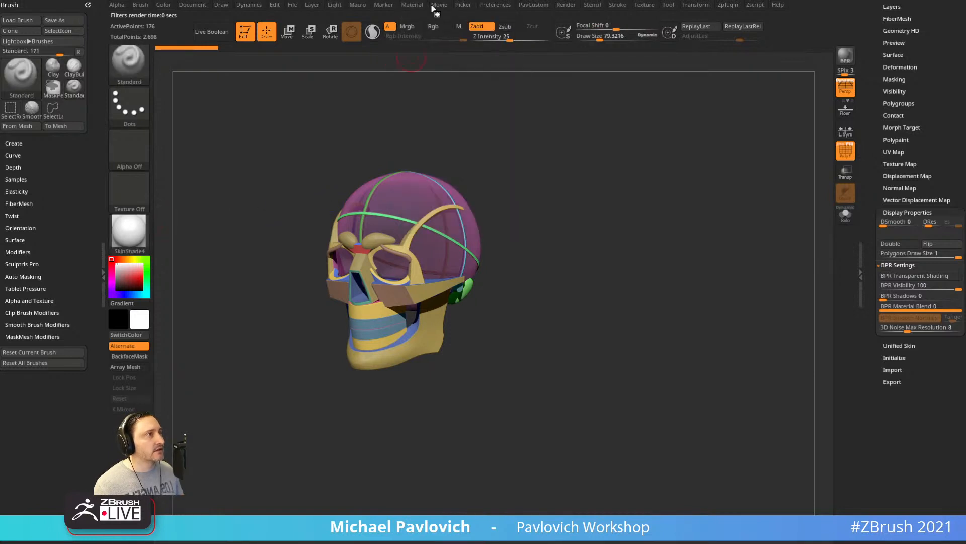
{"action": "left_click", "coordinate": [418, 6]}
{"action": "left_click", "coordinate": [435, 177]}
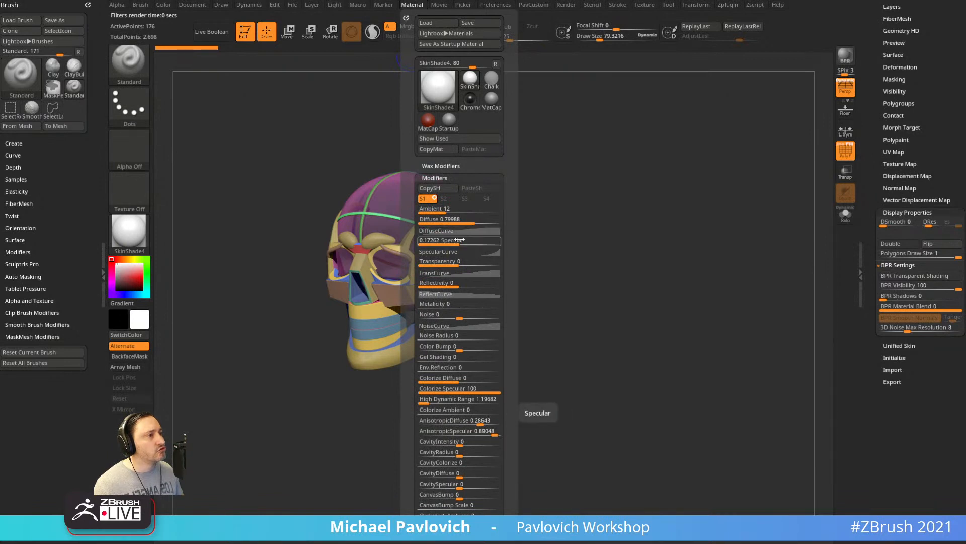
{"action": "left_click", "coordinate": [459, 219]}
{"action": "type", "text": "1"}
{"action": "key", "text": "Return"}
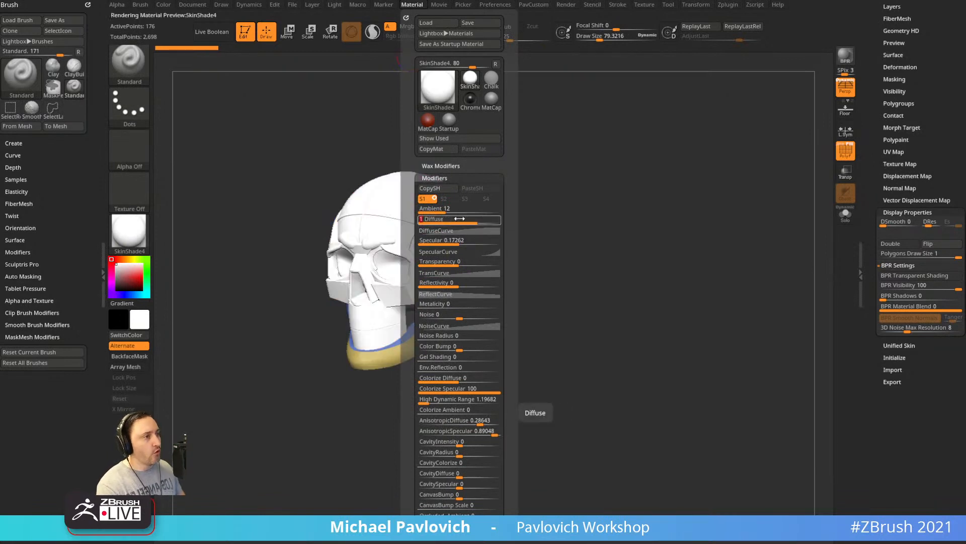
{"action": "left_click", "coordinate": [846, 56]}
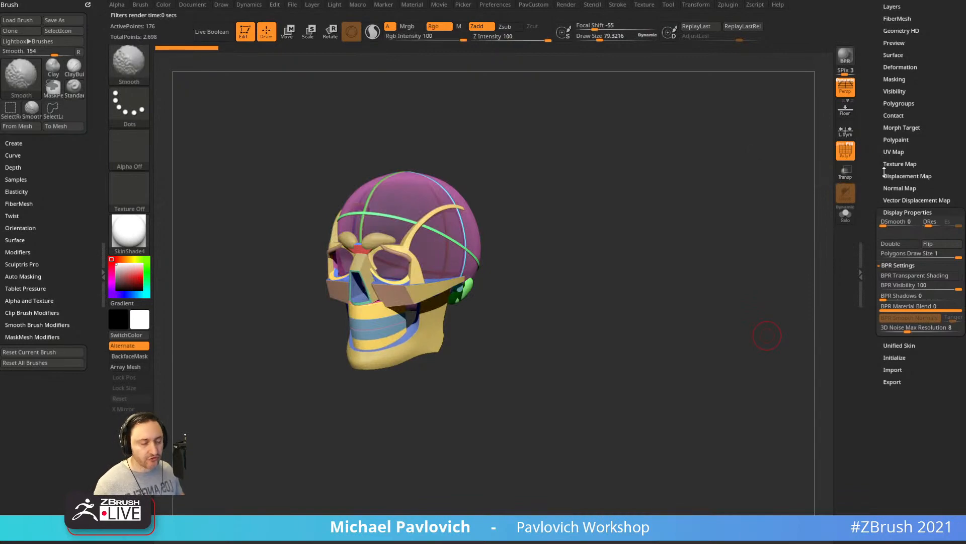
Capture the rendered skull as a screen snip and paste it as a new layer over the portrait in Photoshop.
{"action": "key", "text": "super+shift+s"}
{"action": "left_click_drag", "start_coordinate": [299, 141], "coordinate": [459, 390]}
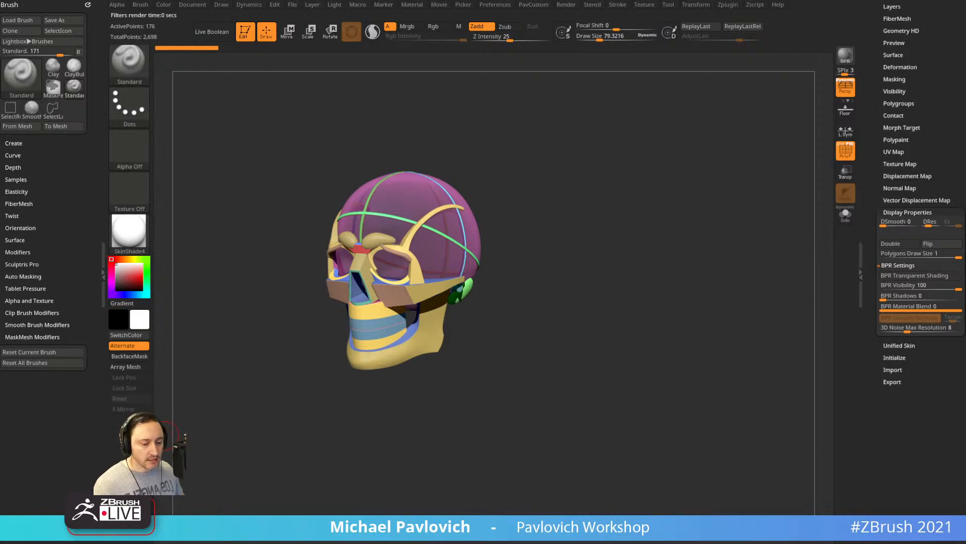
{"action": "key", "text": "alt+Tab"}
{"action": "key", "text": "ctrl+v"}
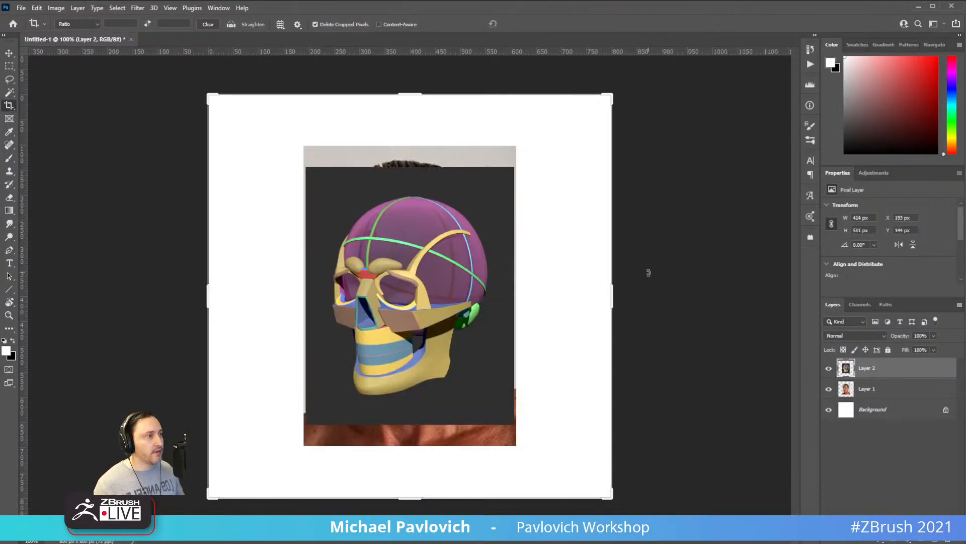
{"action": "left_click_drag", "start_coordinate": [397, 273], "coordinate": [475, 266], "text": "ctrl"}
{"action": "key", "text": "ctrl+z"}
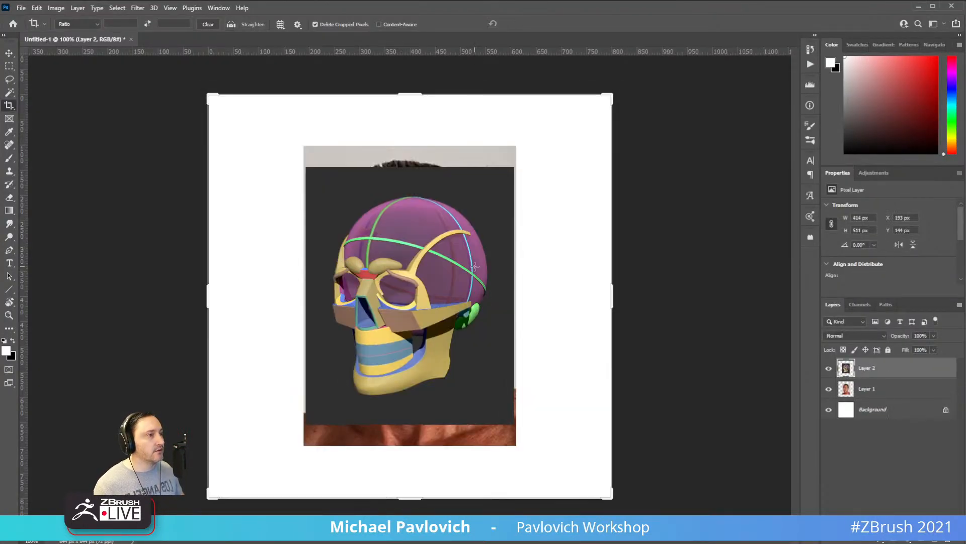
Create a second document at the copied snip's size and paste the skull render into it.
{"action": "key", "text": "ctrl+n"}
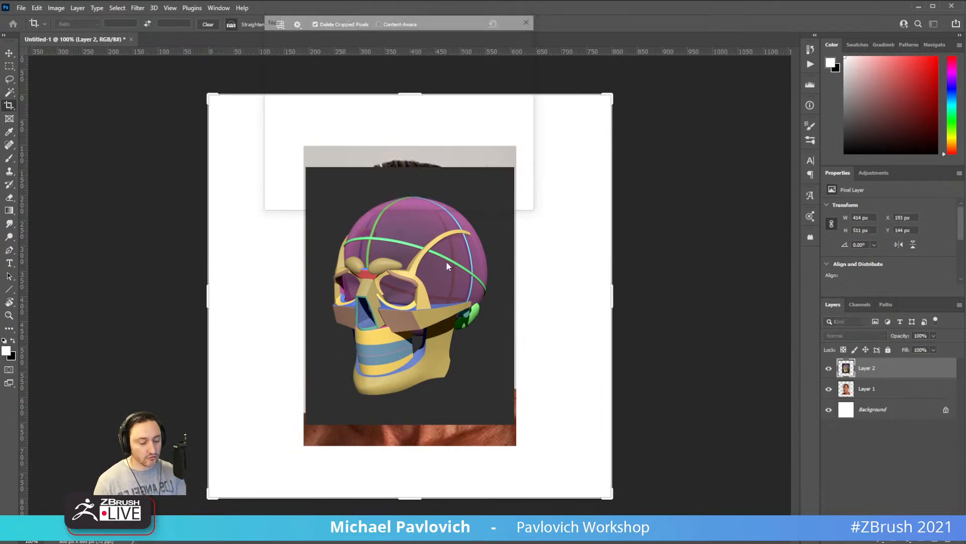
{"action": "key", "text": "Return"}
{"action": "key", "text": "ctrl+v"}
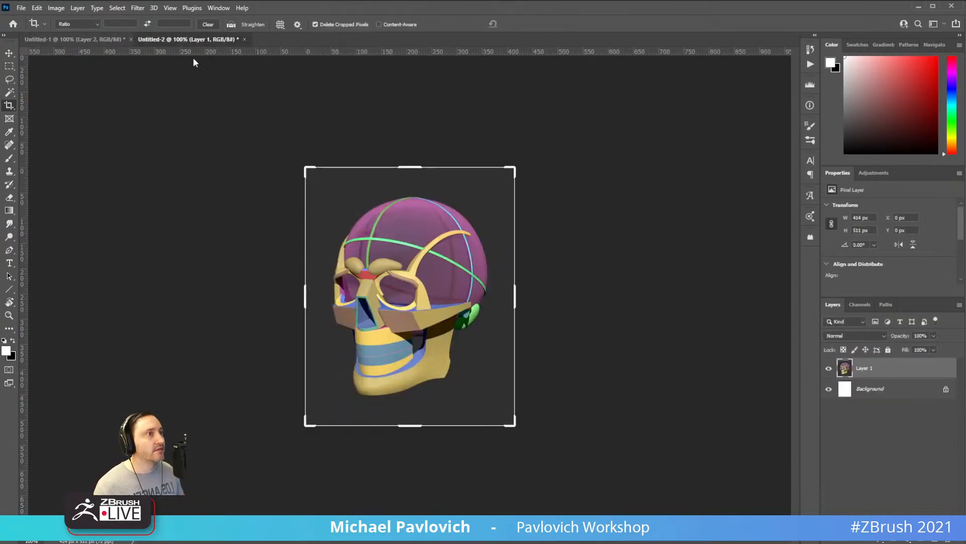
Float the skull render document beside the portrait document and delete the pasted skull layer covering the portrait.
{"action": "left_click_drag", "start_coordinate": [193, 62], "coordinate": [139, 90]}
{"action": "left_click", "coordinate": [108, 42]}
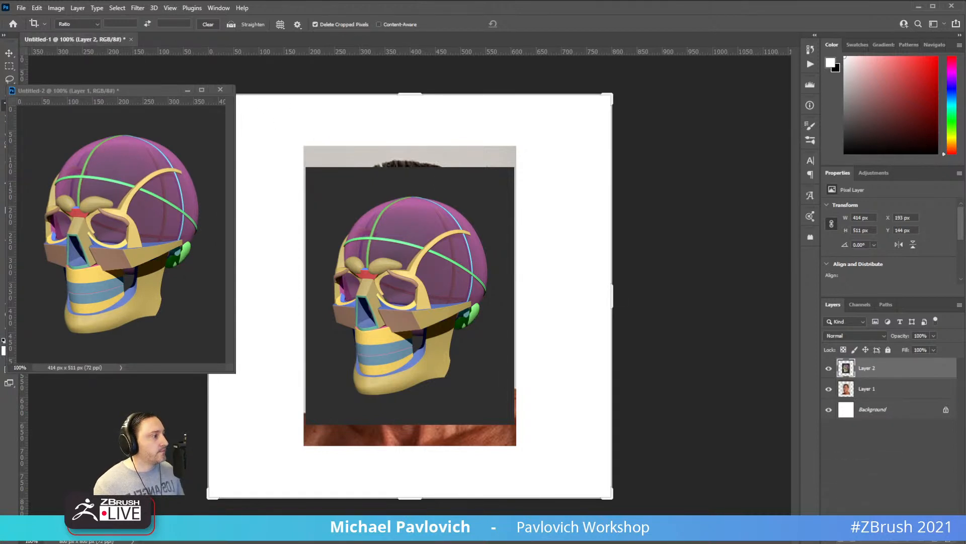
{"action": "left_click", "coordinate": [949, 540]}
Fade the portrait by lowering Layer 1's opacity and add a new empty layer above it.
{"action": "left_click", "coordinate": [933, 336]}
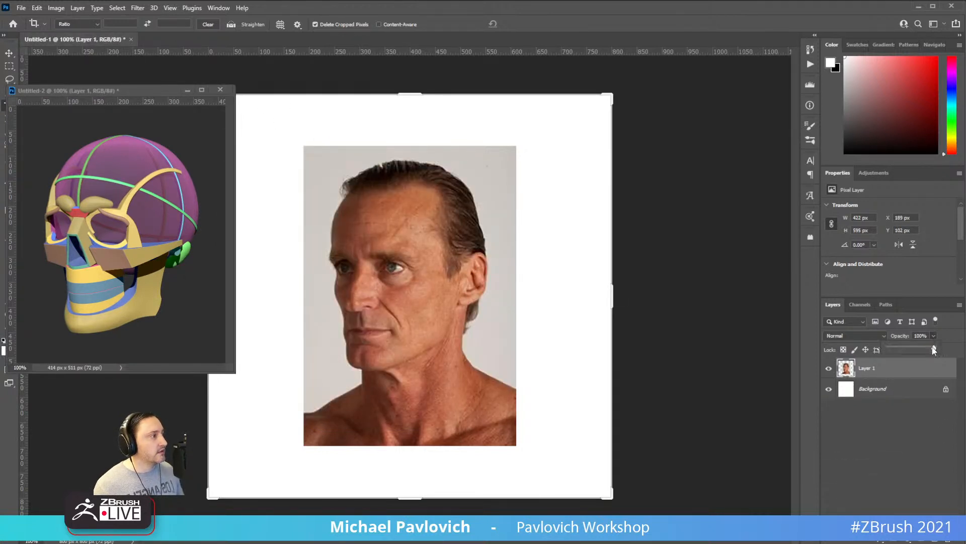
{"action": "left_click_drag", "start_coordinate": [934, 349], "coordinate": [901, 349]}
{"action": "left_click", "coordinate": [935, 540]}
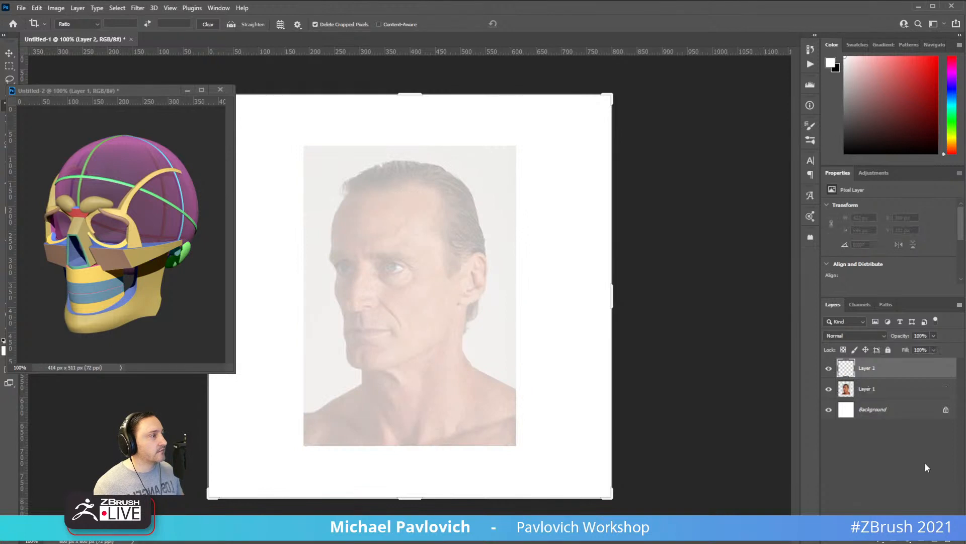
Set up the Brush with a muted red foreground colour, trying it on the portrait and undoing the test strokes.
{"action": "key", "text": "b"}
{"action": "mouse_move", "coordinate": [449, 207]}
{"action": "left_mouse_down"}
{"action": "mouse_move", "coordinate": [475, 231]}
{"action": "mouse_move", "coordinate": [546, 99]}
{"action": "left_mouse_up"}
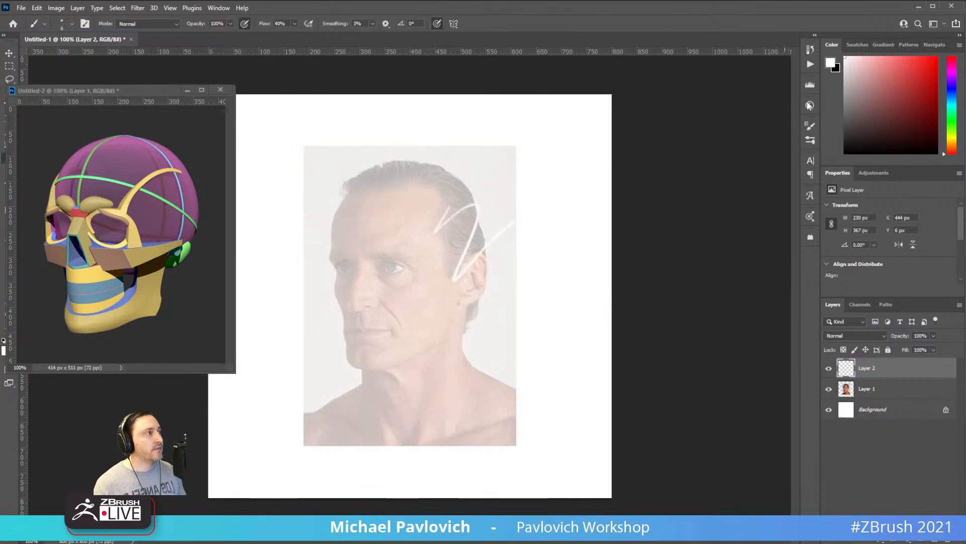
{"action": "key", "text": "ctrl+z"}
{"action": "left_click_drag", "start_coordinate": [881, 84], "coordinate": [888, 83]}
{"action": "left_click_drag", "start_coordinate": [434, 229], "coordinate": [422, 319]}
{"action": "key", "text": "ctrl+z"}
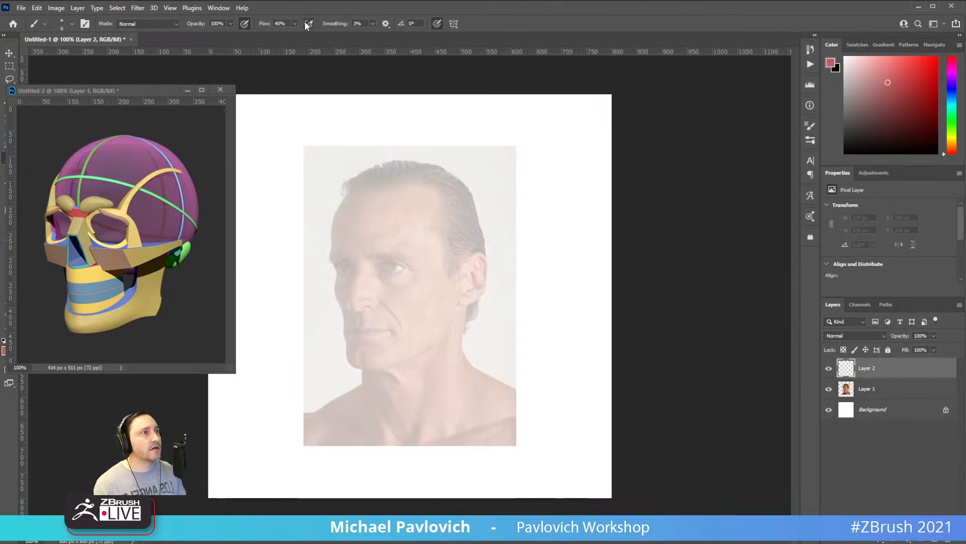
{"action": "left_click_drag", "start_coordinate": [356, 235], "coordinate": [355, 245]}
{"action": "key", "text": "ctrl+z"}
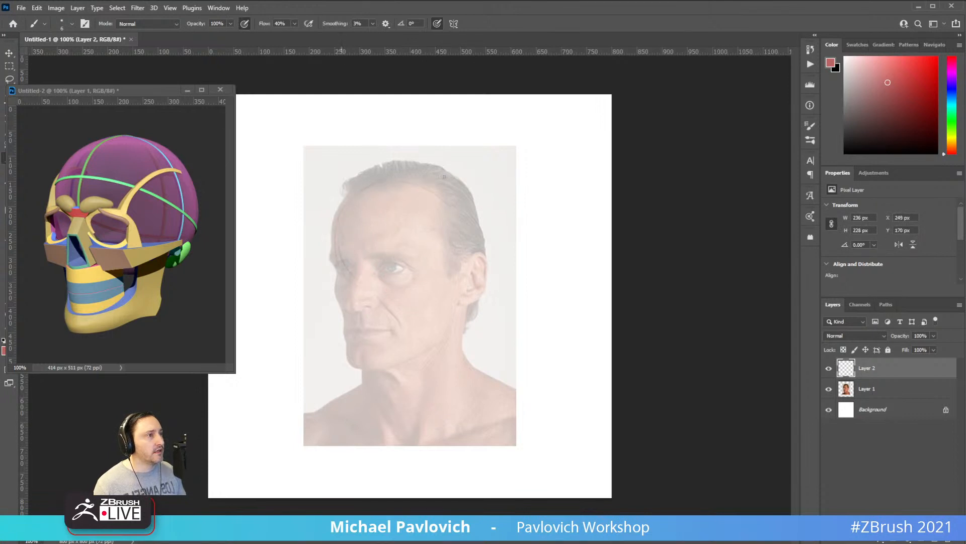
Sketch the rounded cranium outline around the man's head on the new layer, including its lower curve across the cheek and ear.
{"action": "left_click_drag", "start_coordinate": [451, 199], "coordinate": [482, 272]}
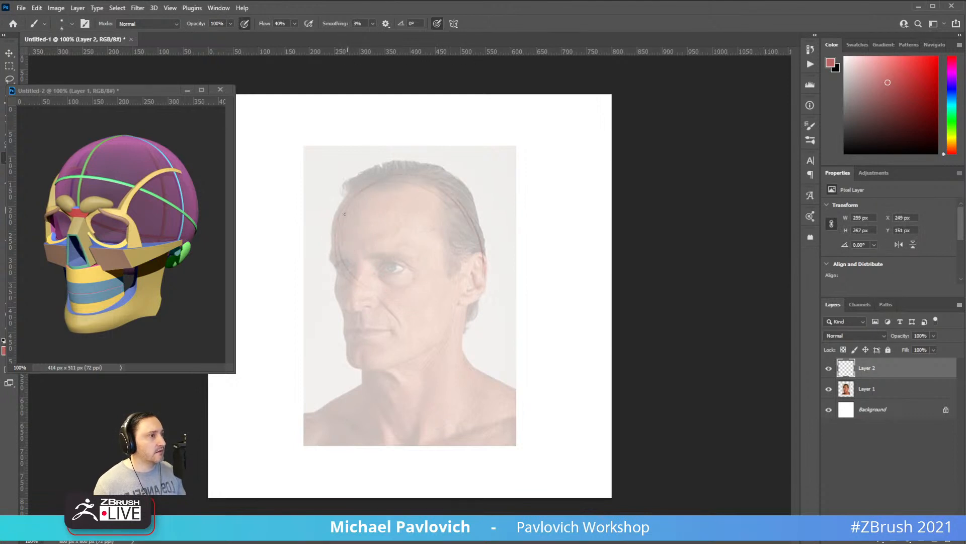
{"action": "mouse_move", "coordinate": [336, 214]}
{"action": "left_mouse_down"}
{"action": "mouse_move", "coordinate": [350, 281]}
{"action": "mouse_move", "coordinate": [395, 308]}
{"action": "mouse_move", "coordinate": [455, 319]}
{"action": "mouse_move", "coordinate": [483, 288]}
{"action": "left_mouse_up"}
{"action": "mouse_move", "coordinate": [357, 290]}
{"action": "left_mouse_down"}
{"action": "mouse_move", "coordinate": [434, 323]}
{"action": "mouse_move", "coordinate": [484, 287]}
{"action": "left_mouse_up"}
{"action": "left_click_drag", "start_coordinate": [446, 324], "coordinate": [475, 307]}
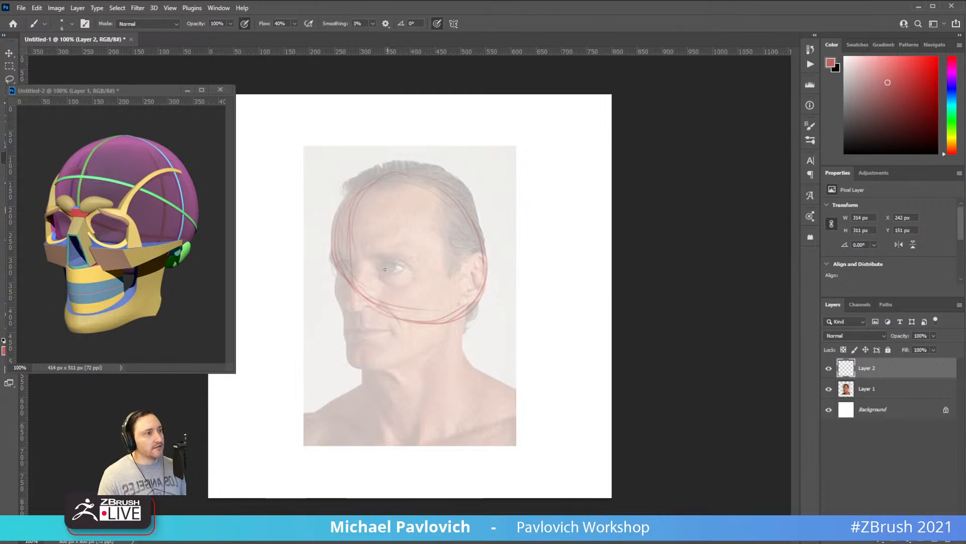
Sketch the brow arc, cheekbone and facial centre line, moving the floating skull render window out of the way.
{"action": "left_click_drag", "start_coordinate": [395, 261], "coordinate": [426, 287]}
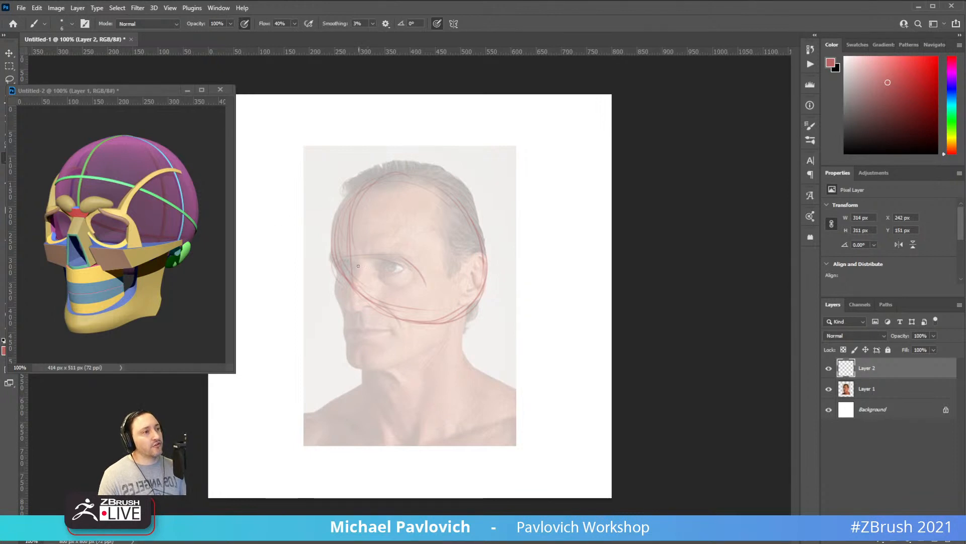
{"action": "double_click", "coordinate": [119, 91]}
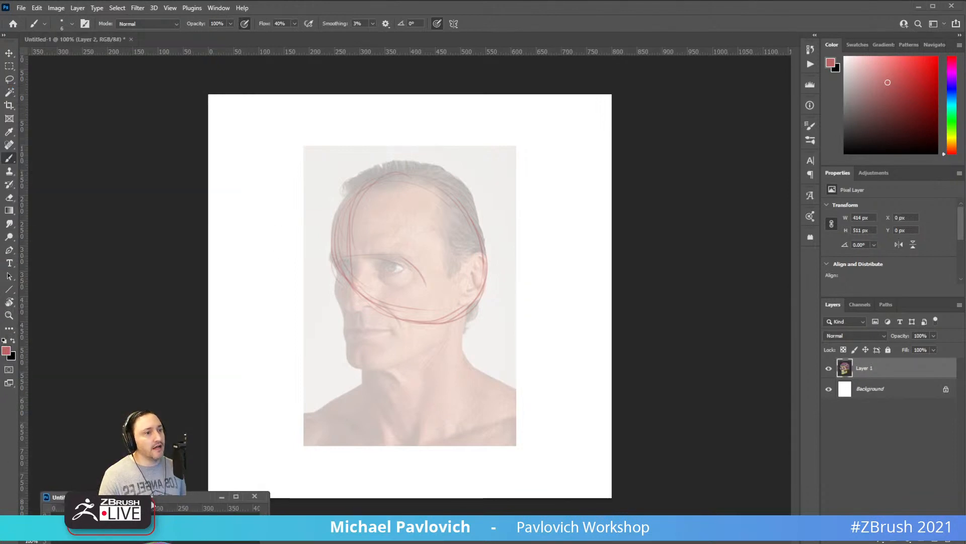
{"action": "left_click", "coordinate": [333, 279]}
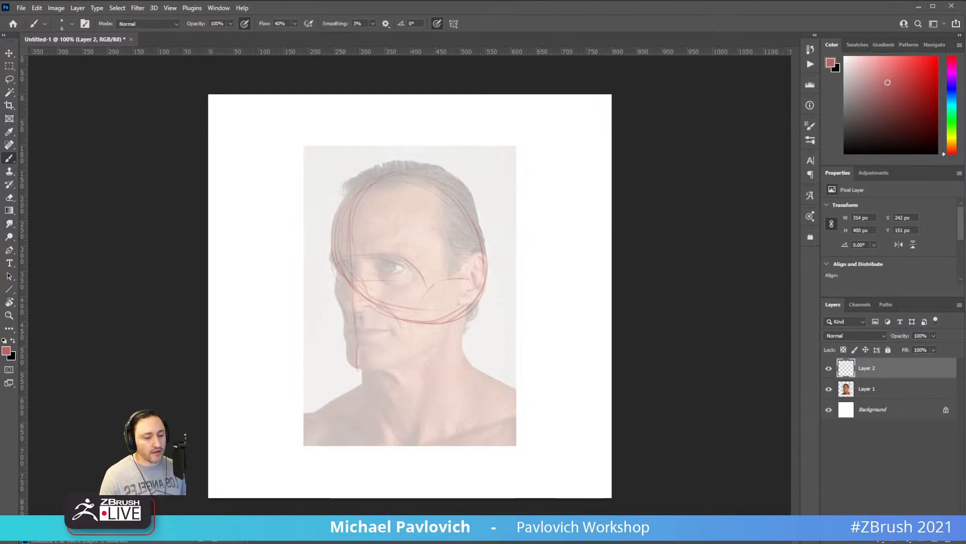
Switch to ZBrush and load the Risorius facial anatomy tool in place of the skull.
{"action": "key", "text": "alt+Tab"}
{"action": "left_click_drag", "start_coordinate": [870, 59], "coordinate": [873, 151]}
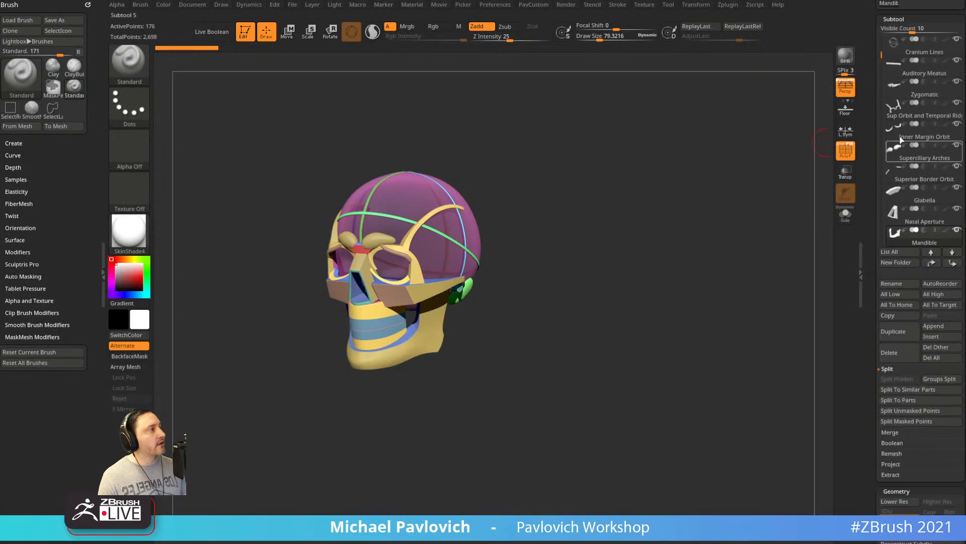
{"action": "left_click_drag", "start_coordinate": [872, 116], "coordinate": [875, 201]}
{"action": "left_click", "coordinate": [898, 152]}
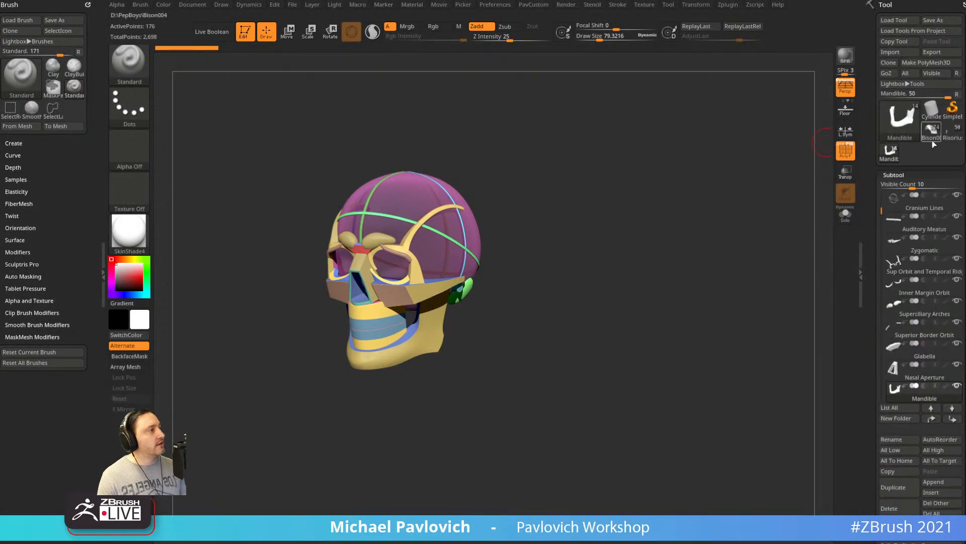
{"action": "left_click_drag", "start_coordinate": [668, 247], "coordinate": [723, 255]}
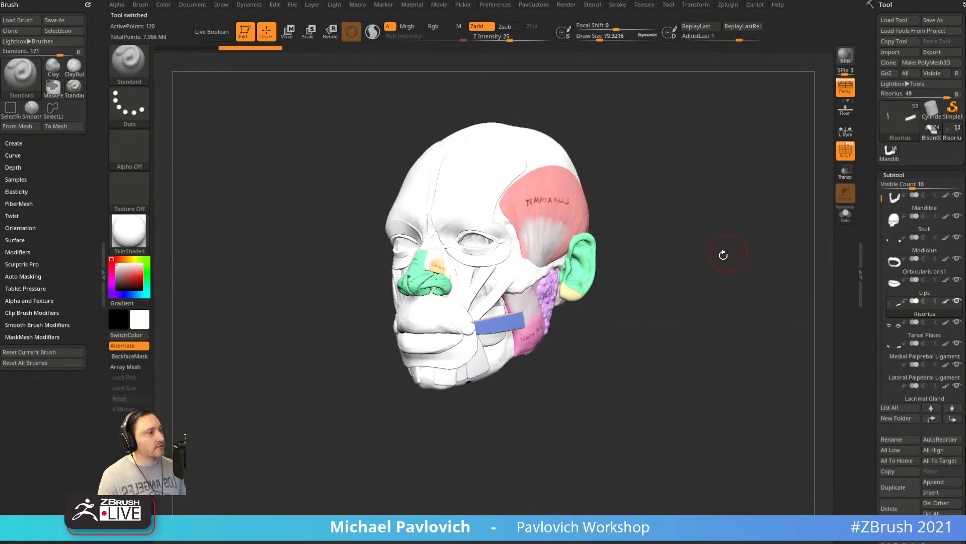
Show the Fat and Head subtool folders, expand the Head folder and make its Head subtool visible.
{"action": "left_click_drag", "start_coordinate": [880, 200], "coordinate": [895, 360]}
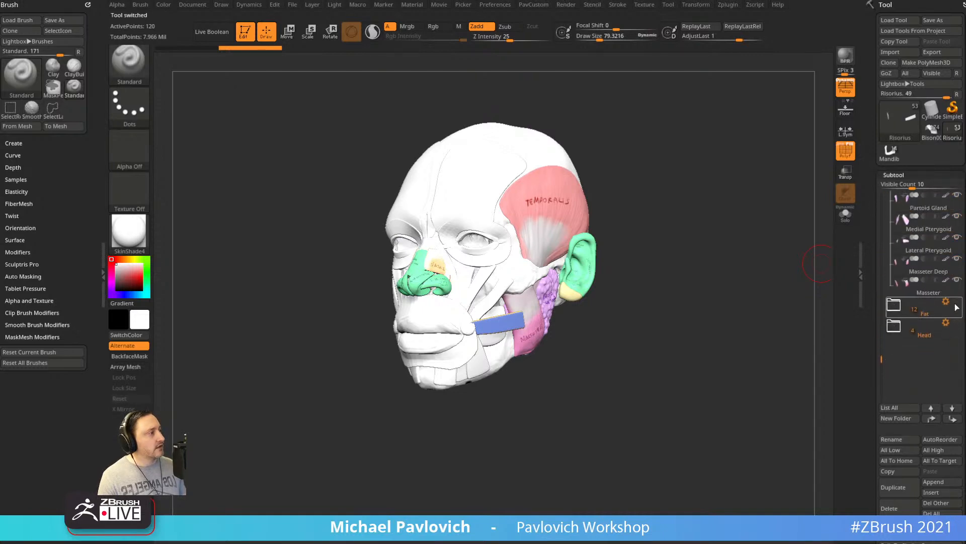
{"action": "left_click", "coordinate": [956, 303]}
{"action": "left_click_drag", "start_coordinate": [678, 247], "coordinate": [755, 272]}
{"action": "left_click", "coordinate": [957, 323]}
{"action": "left_click", "coordinate": [898, 330]}
{"action": "left_click", "coordinate": [957, 364]}
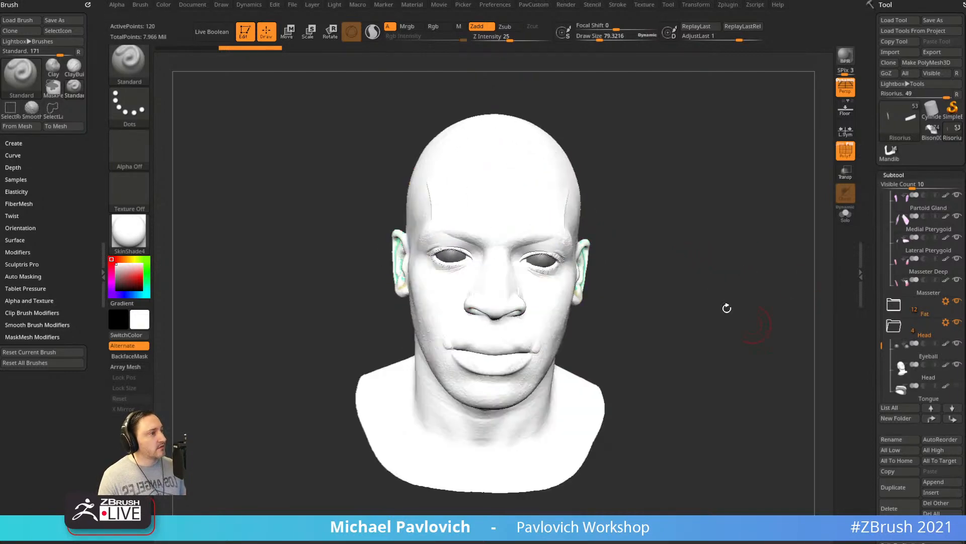
Apply the StartupMaterial to the model and hide the Head subtool to expose the anatomy beneath.
{"action": "left_click_drag", "start_coordinate": [727, 306], "coordinate": [785, 222]}
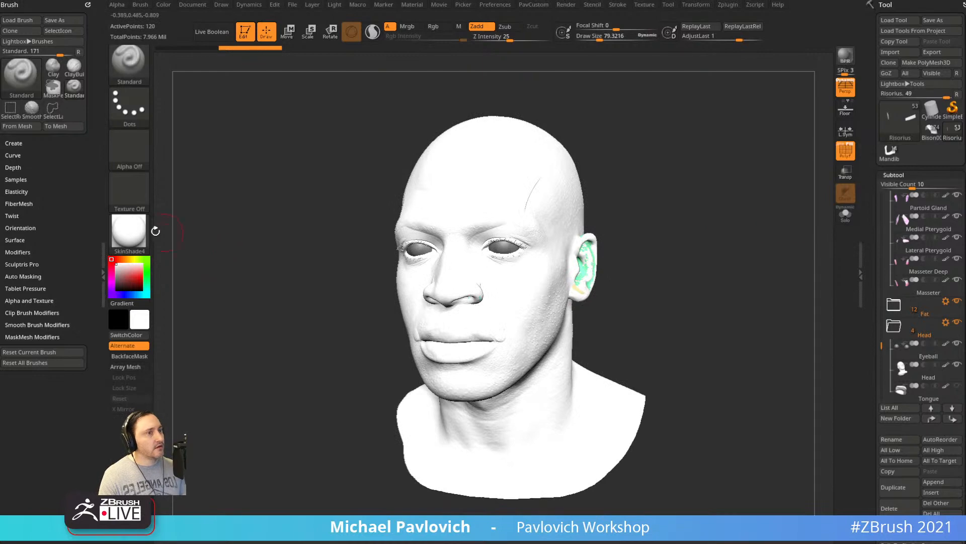
{"action": "left_click", "coordinate": [131, 232]}
{"action": "left_click", "coordinate": [185, 247]}
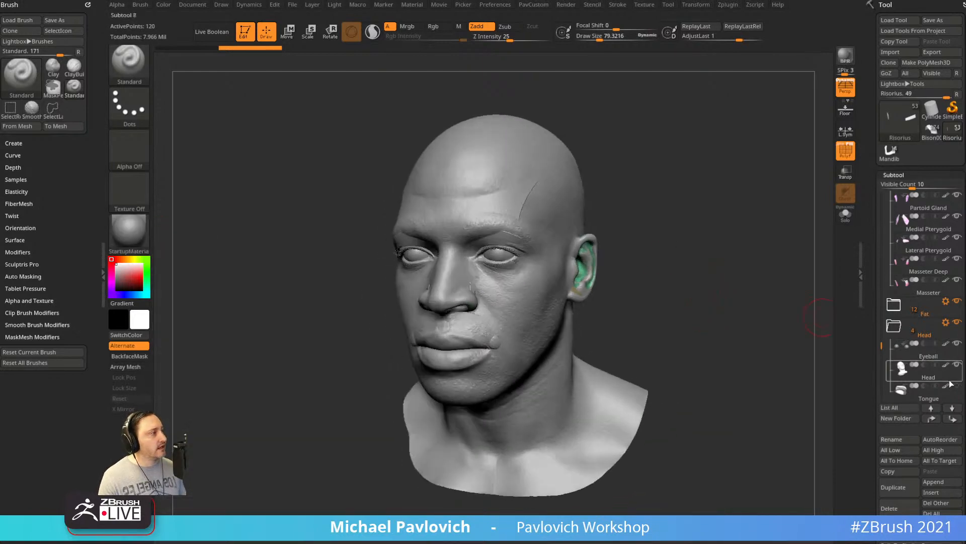
{"action": "left_click", "coordinate": [957, 364]}
Examine the labelled facial fat pads and muscles up close and on the whole head.
{"action": "mouse_move", "coordinate": [682, 256]}
{"action": "left_mouse_down"}
{"action": "mouse_move", "coordinate": [621, 259]}
{"action": "mouse_move", "coordinate": [735, 266]}
{"action": "mouse_move", "coordinate": [644, 285]}
{"action": "left_mouse_up"}
{"action": "key", "text": "f"}
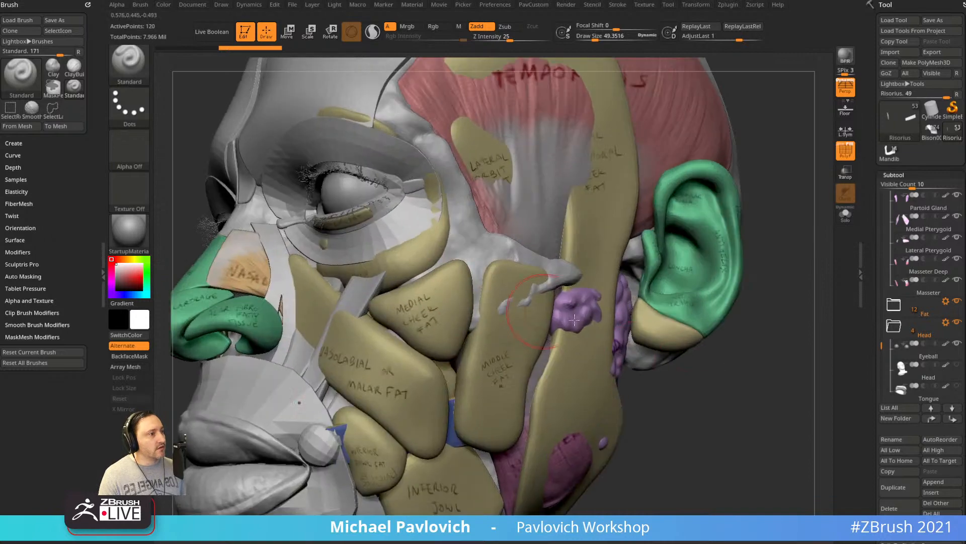
{"action": "key", "text": "f"}
{"action": "key", "text": "s"}
{"action": "left_click_drag", "start_coordinate": [688, 315], "coordinate": [703, 325]}
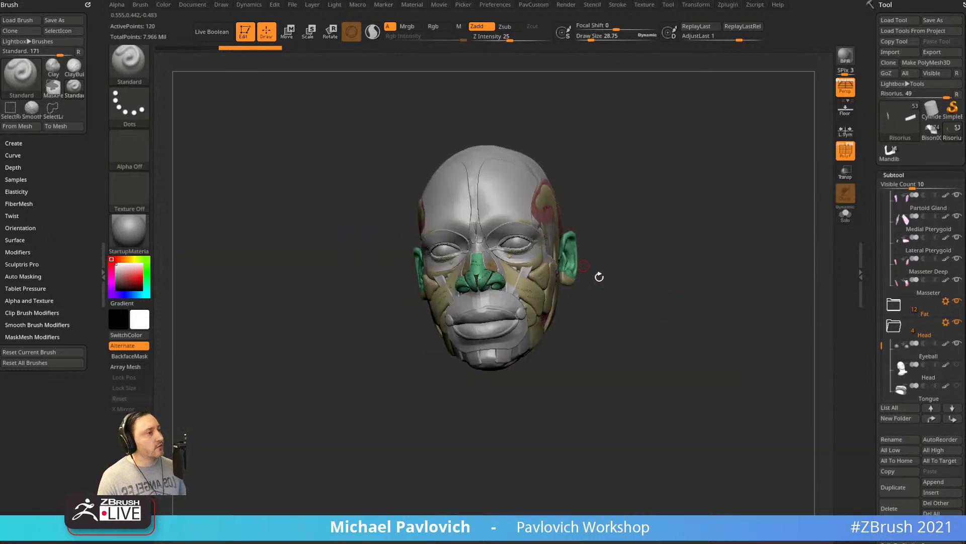
Make the ZBrush window see-through, compare the anatomy head with the portrait beneath, and make the window opaque again.
{"action": "left_click_drag", "start_coordinate": [599, 276], "coordinate": [658, 334]}
{"action": "left_click_drag", "start_coordinate": [624, 259], "coordinate": [722, 284]}
{"action": "left_click_drag", "start_coordinate": [748, 0], "coordinate": [764, 1]}
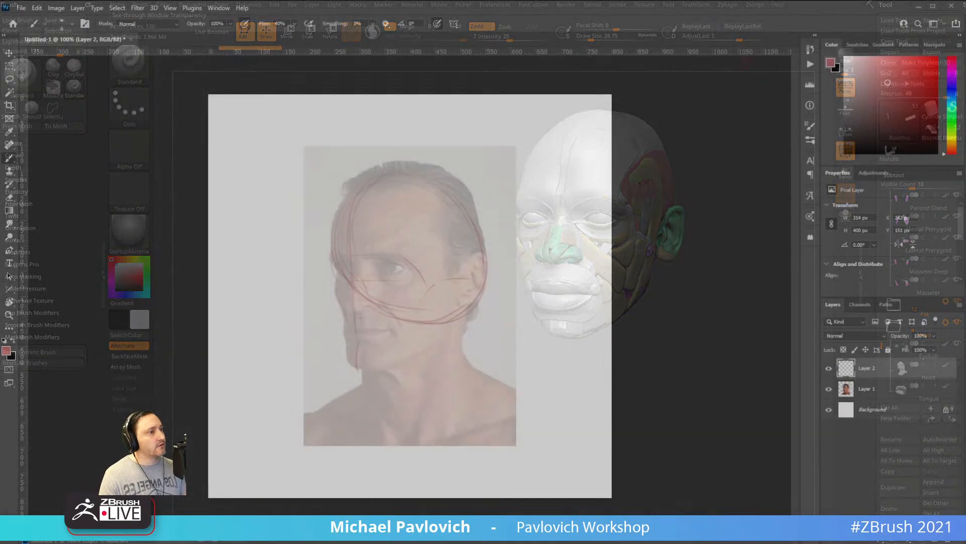
{"action": "left_click_drag", "start_coordinate": [740, 231], "coordinate": [799, 251], "text": "alt"}
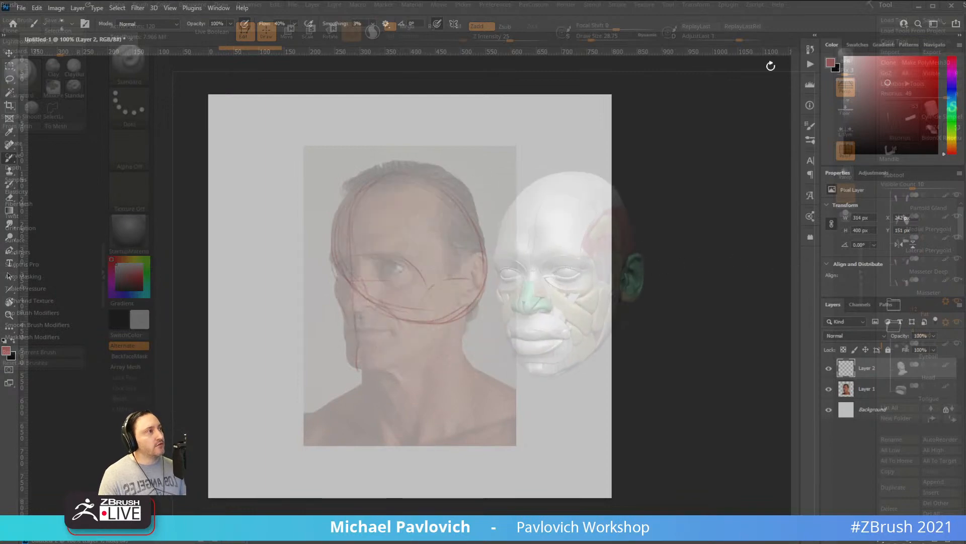
{"action": "left_click_drag", "start_coordinate": [765, 0], "coordinate": [725, 0]}
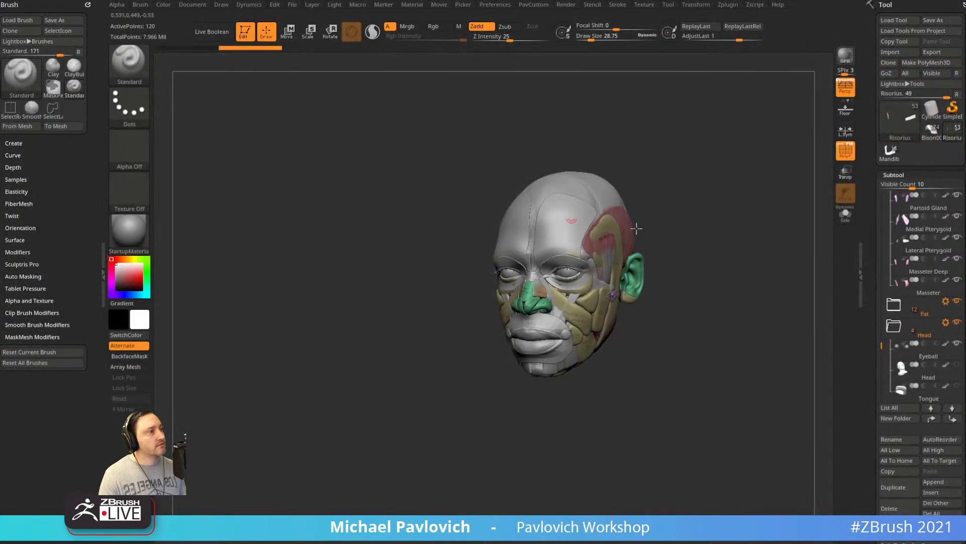
Reload the Mandible skull tool and switch back to Photoshop.
{"action": "left_click", "coordinate": [889, 150]}
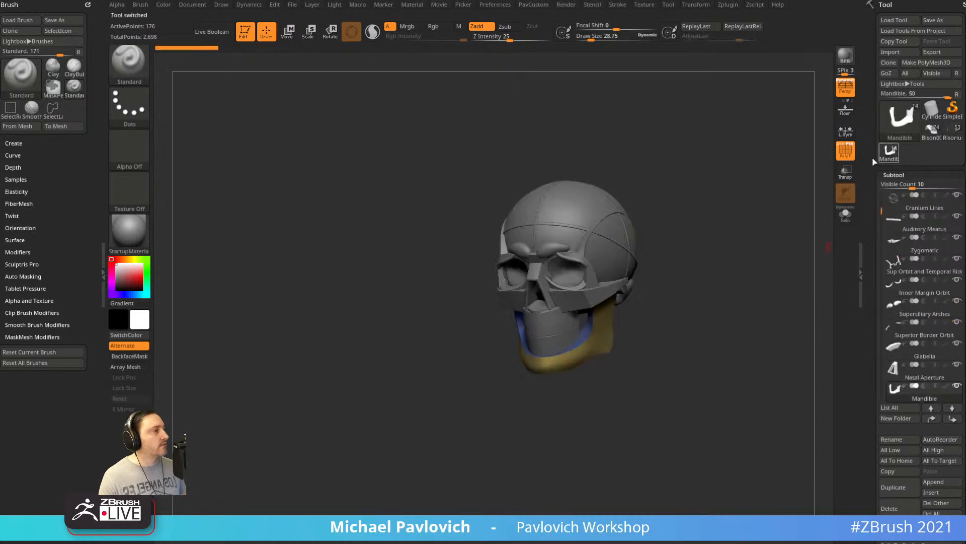
{"action": "left_click", "coordinate": [942, 0]}
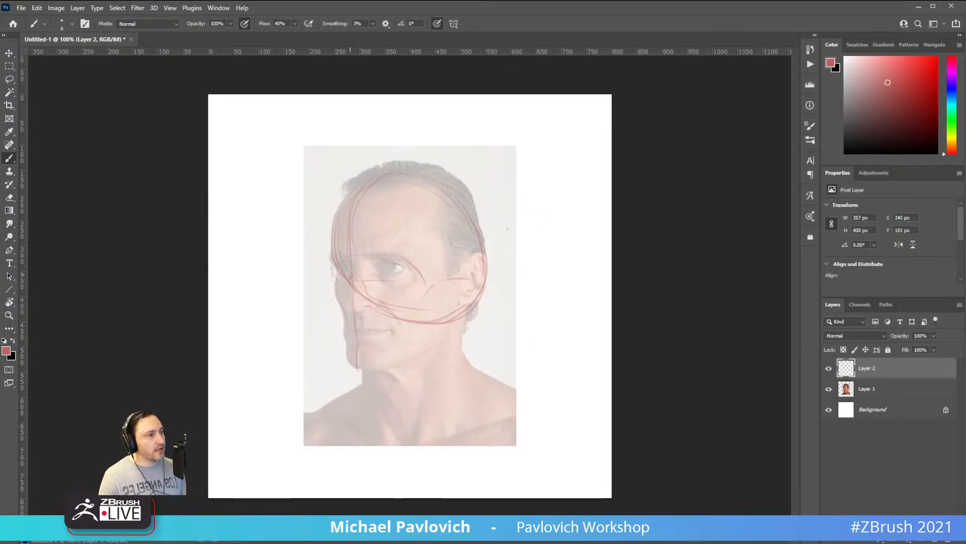
Sketch the nose, mouth line, jaw, eye sockets and temporal line over the faded portrait.
{"action": "left_click_drag", "start_coordinate": [357, 275], "coordinate": [373, 312]}
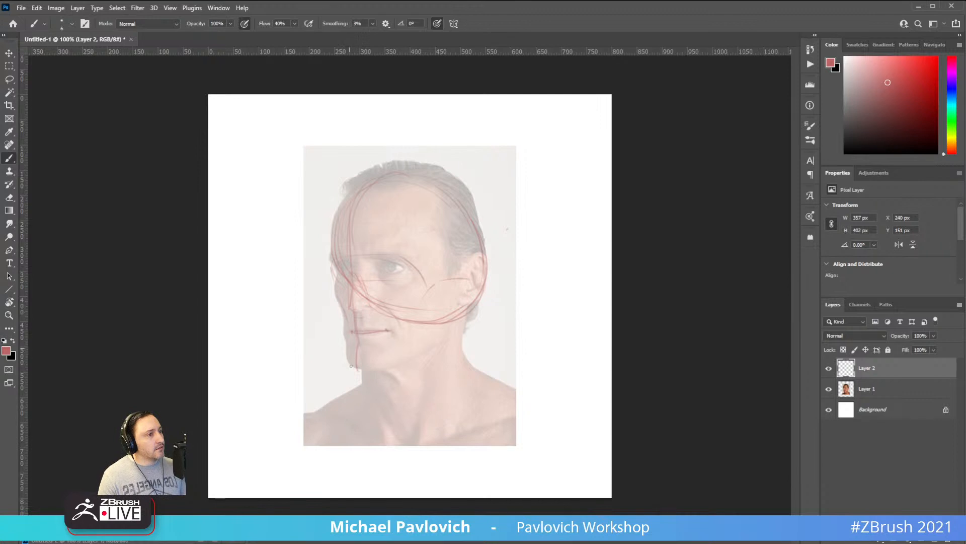
{"action": "left_click_drag", "start_coordinate": [381, 366], "coordinate": [434, 340]}
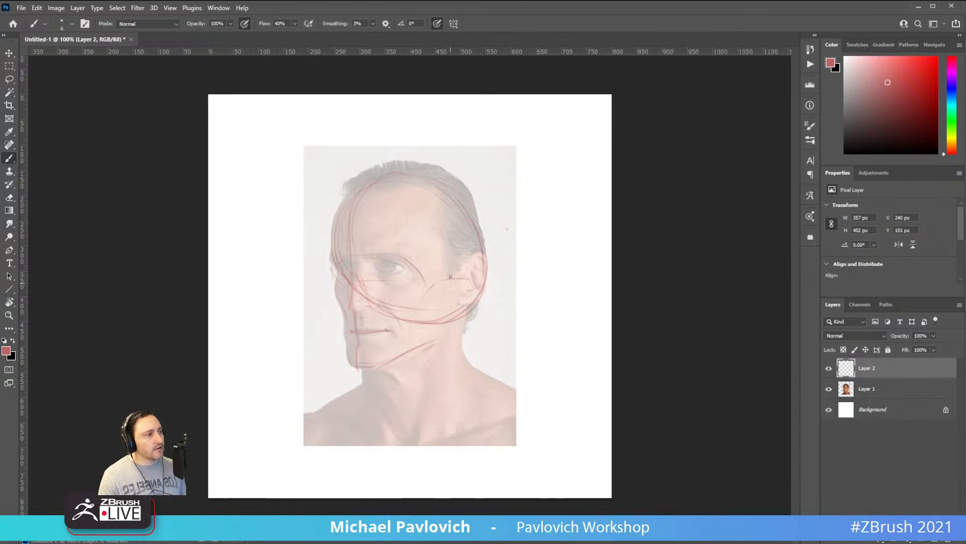
{"action": "left_click_drag", "start_coordinate": [448, 278], "coordinate": [443, 338]}
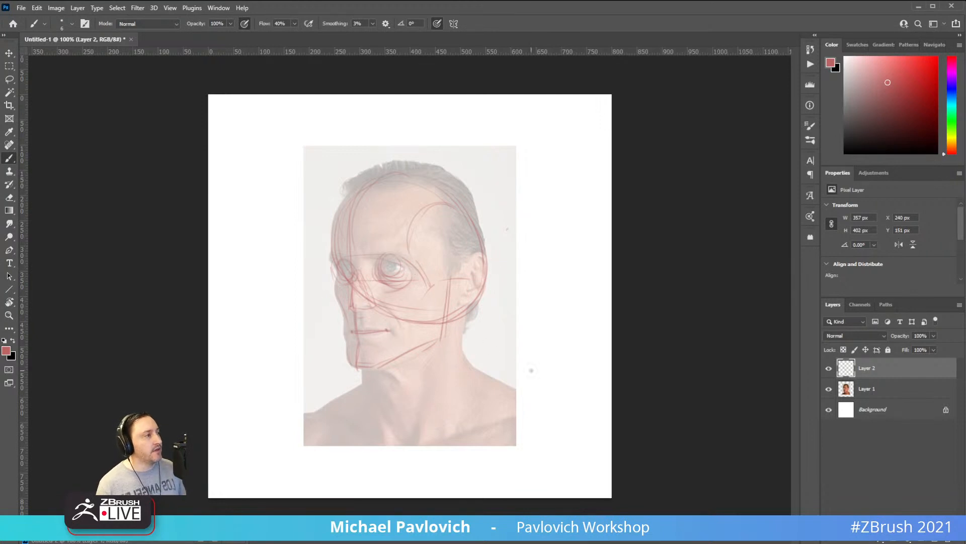
{"action": "key", "text": "ctrl+e"}
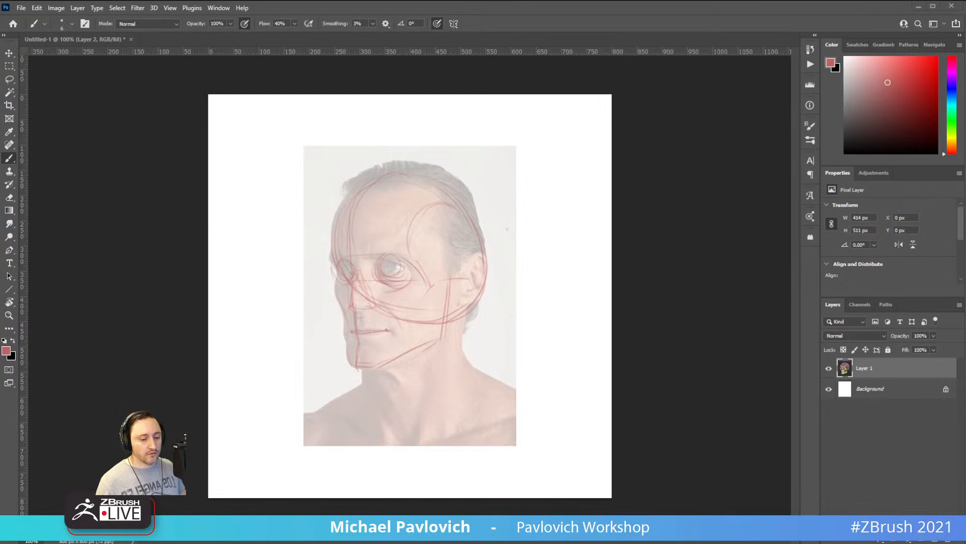
Switch to ZBrush, load the Bison004 tool and examine the mech bison model.
{"action": "key", "text": "alt+Tab"}
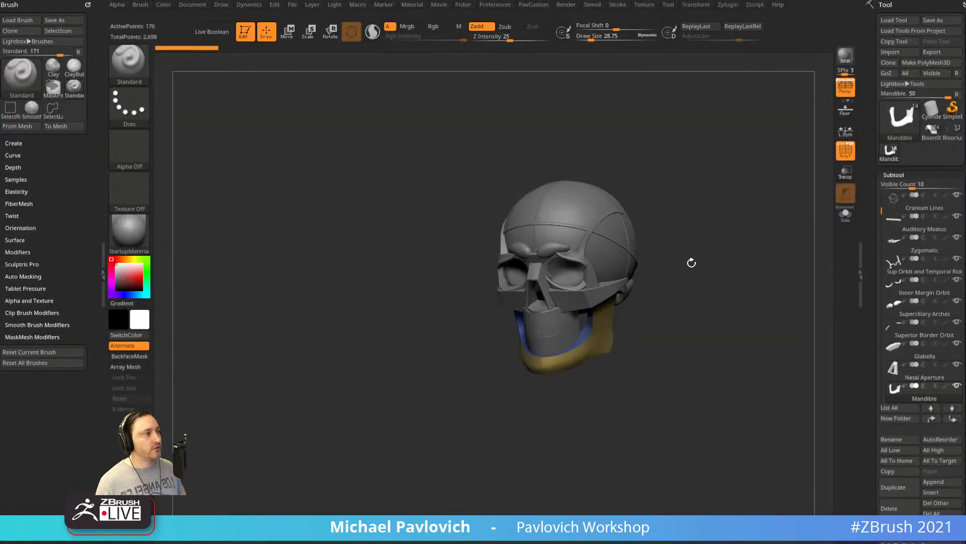
{"action": "mouse_move", "coordinate": [692, 263]}
{"action": "left_mouse_down"}
{"action": "mouse_move", "coordinate": [735, 209]}
{"action": "mouse_move", "coordinate": [667, 244]}
{"action": "mouse_move", "coordinate": [507, 384]}
{"action": "mouse_move", "coordinate": [663, 222]}
{"action": "left_mouse_up"}
{"action": "key", "text": "s"}
{"action": "left_click", "coordinate": [680, 246]}
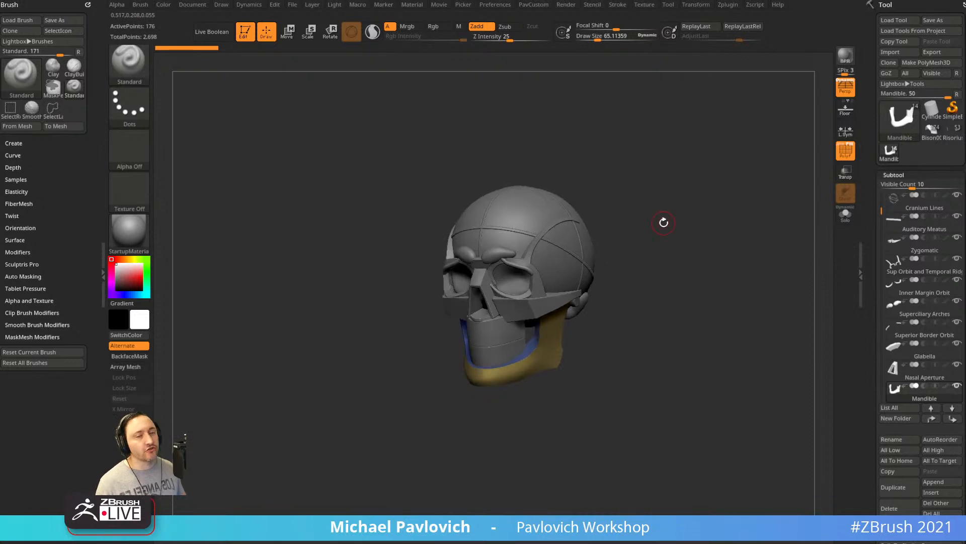
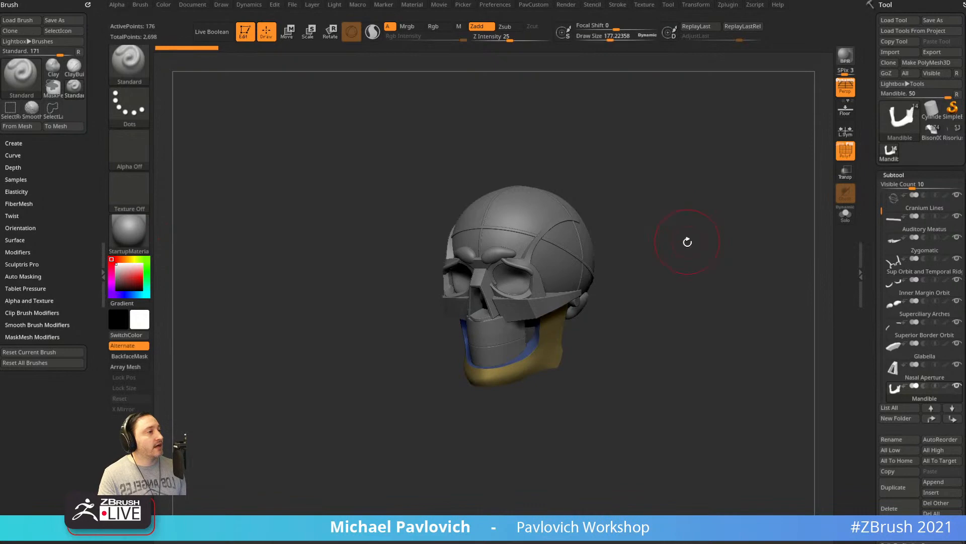
{"action": "left_click", "coordinate": [931, 131]}
{"action": "left_click_drag", "start_coordinate": [709, 254], "coordinate": [712, 232]}
{"action": "mouse_move", "coordinate": [711, 232]}
{"action": "left_mouse_down", "text": "alt"}
{"action": "mouse_move", "coordinate": [749, 345]}
{"action": "mouse_move", "coordinate": [742, 327]}
{"action": "mouse_move", "coordinate": [780, 228]}
{"action": "mouse_move", "coordinate": [699, 247]}
{"action": "left_mouse_up", "text": "alt"}
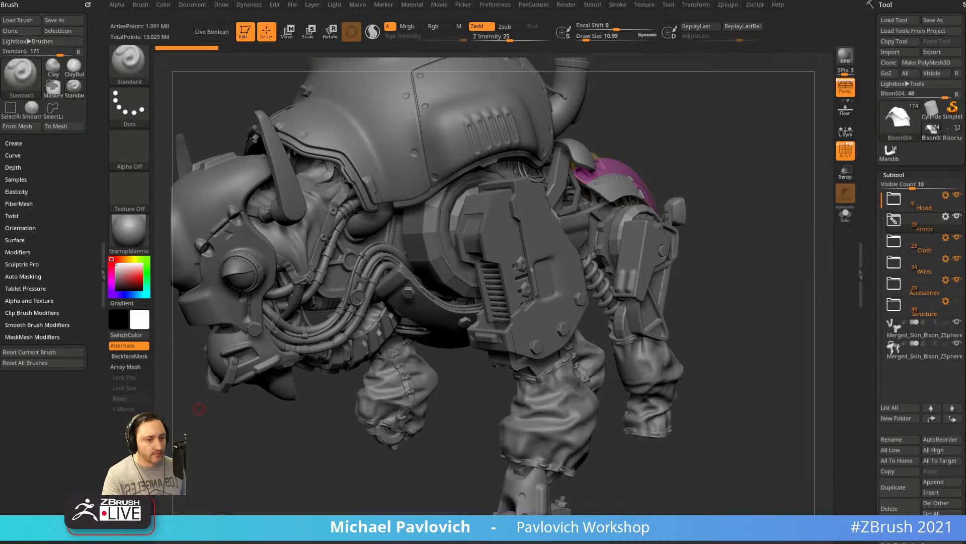
Bring the browser window with the ArtStation portfolio into view, browse its artworks and open the Props 2021.7 project.
{"action": "left_click_drag", "start_coordinate": [410, 543], "coordinate": [654, 31]}
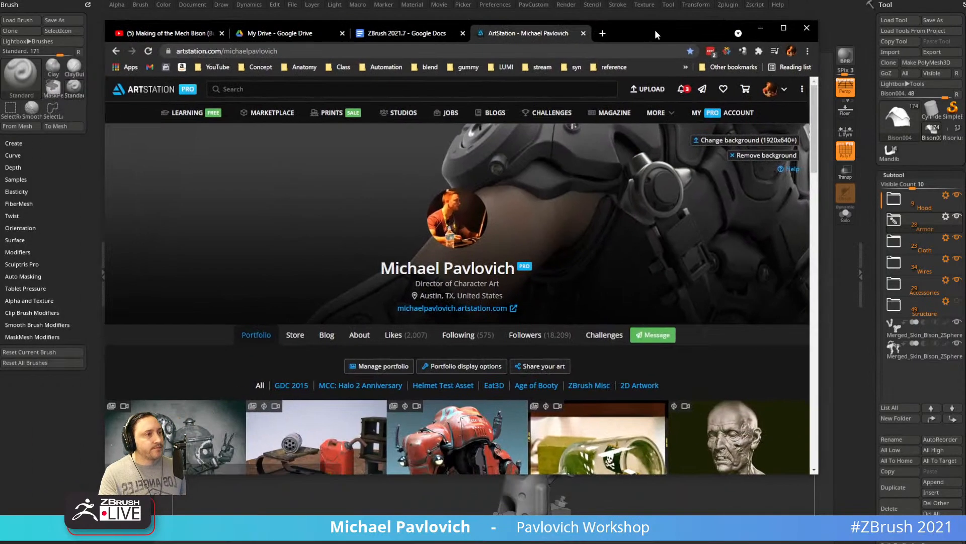
{"action": "scroll", "coordinate": [330, 274], "scroll_direction": "down", "scroll_amount": 2}
{"action": "key", "text": "ctrl+l"}
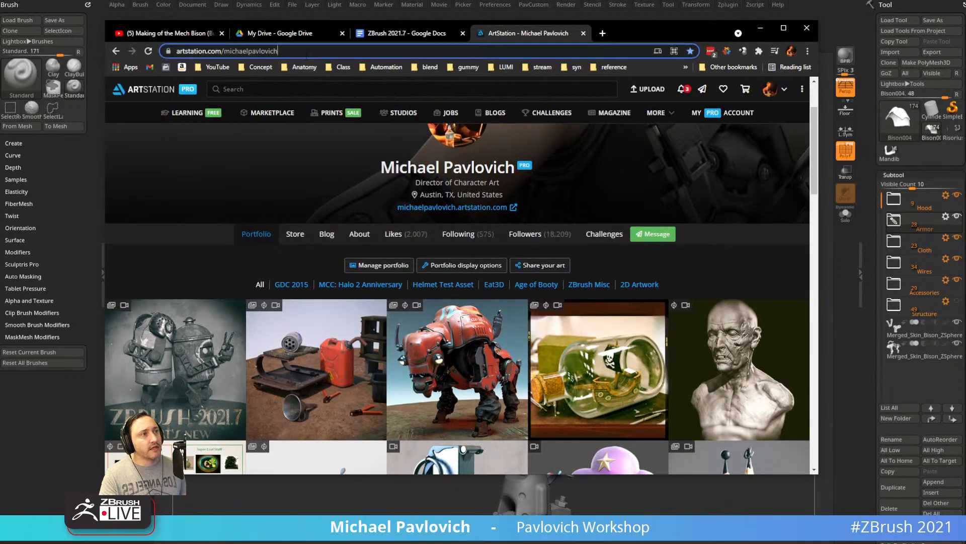
{"action": "scroll", "coordinate": [460, 297], "scroll_direction": "down", "scroll_amount": 3}
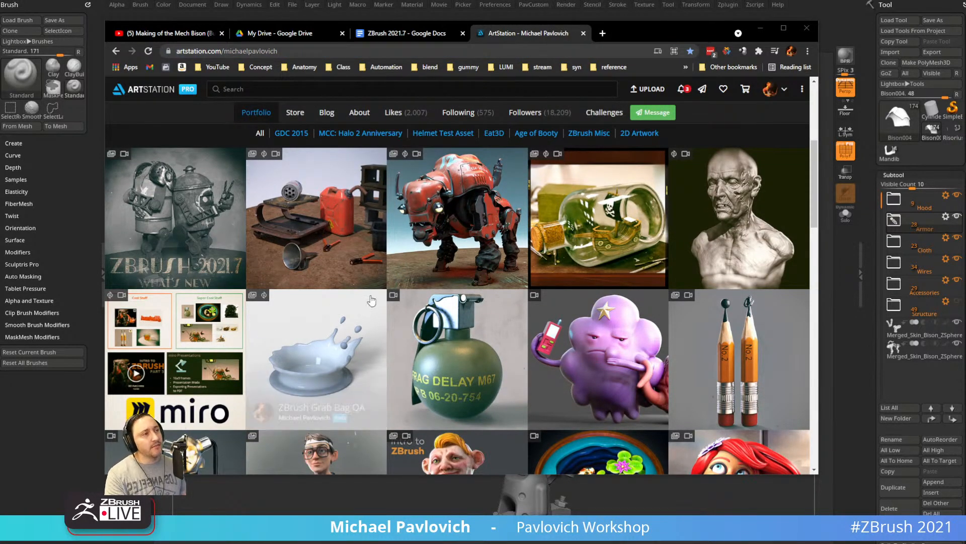
{"action": "left_click", "coordinate": [305, 198]}
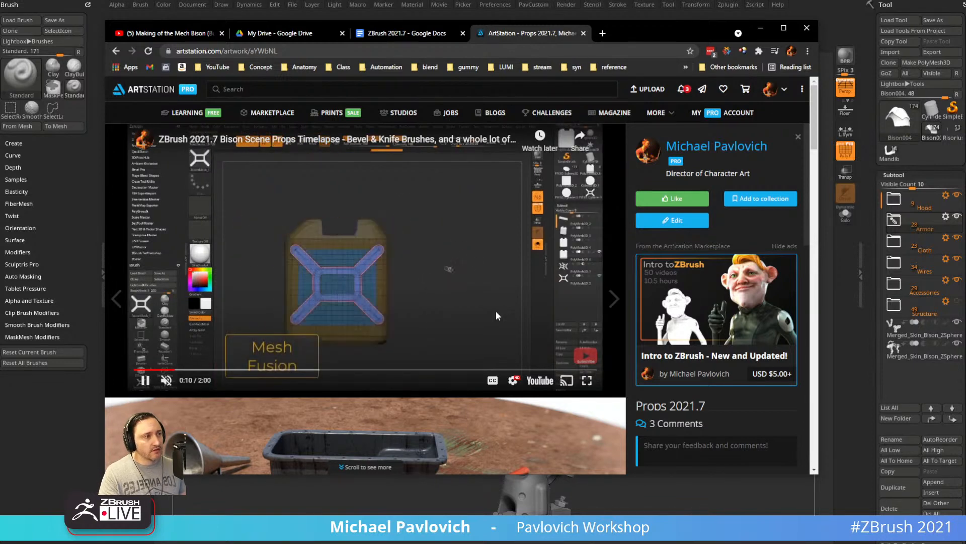
Skim through the Bison Scene Props timelapse up to about 1:39, pause it, and move the browser away to reveal ZBrush.
{"action": "left_click", "coordinate": [194, 370]}
{"action": "left_click", "coordinate": [228, 370]}
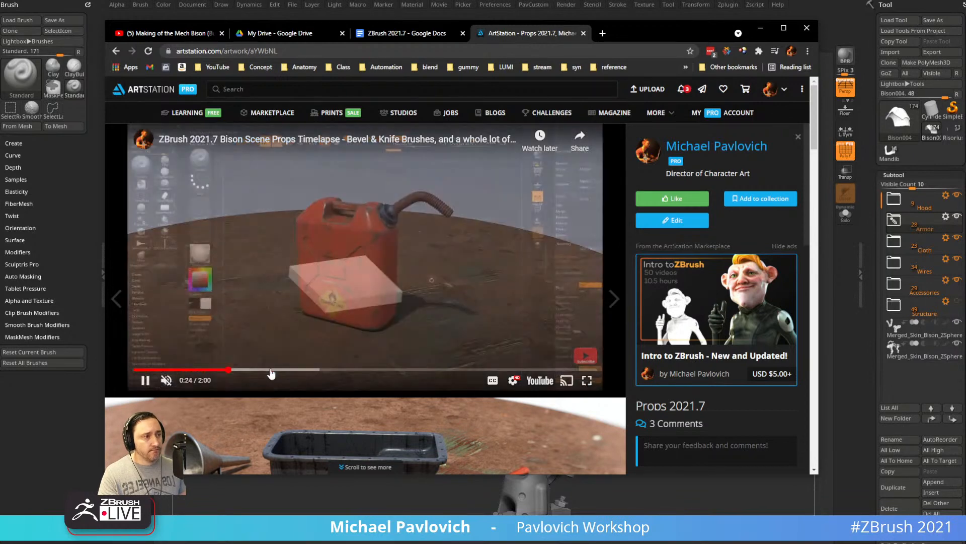
{"action": "left_click", "coordinate": [268, 370]}
{"action": "left_click", "coordinate": [296, 370]}
{"action": "left_click", "coordinate": [313, 370]}
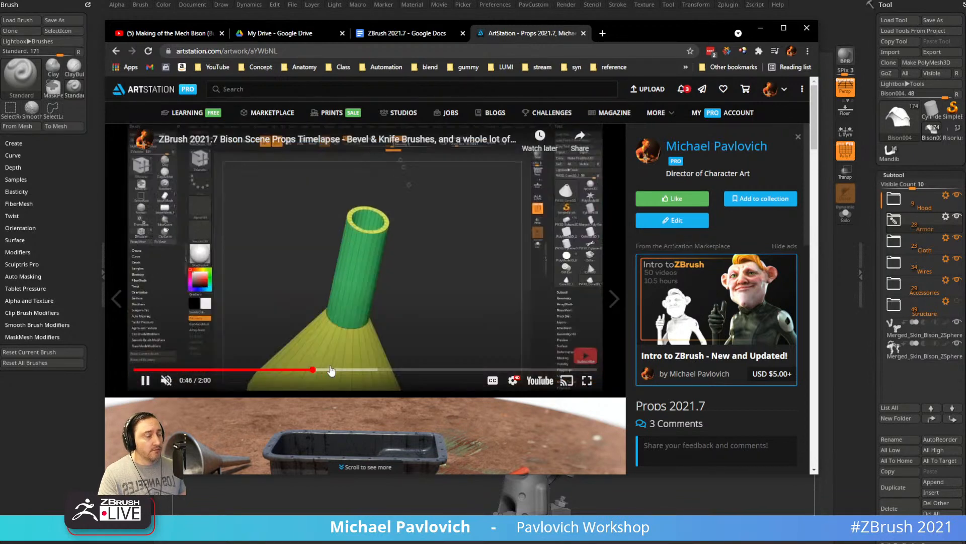
{"action": "left_click", "coordinate": [334, 370]}
{"action": "left_click", "coordinate": [349, 370]}
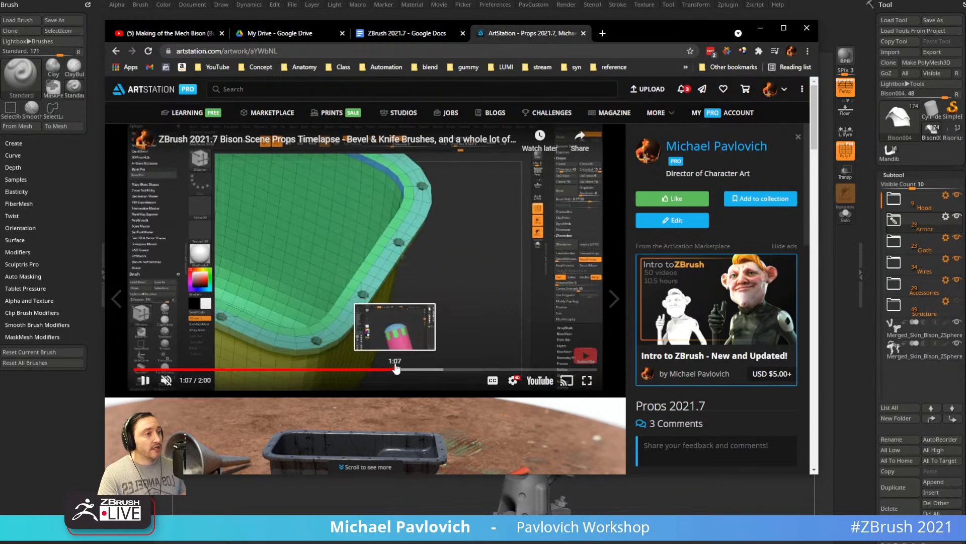
{"action": "left_click", "coordinate": [383, 371]}
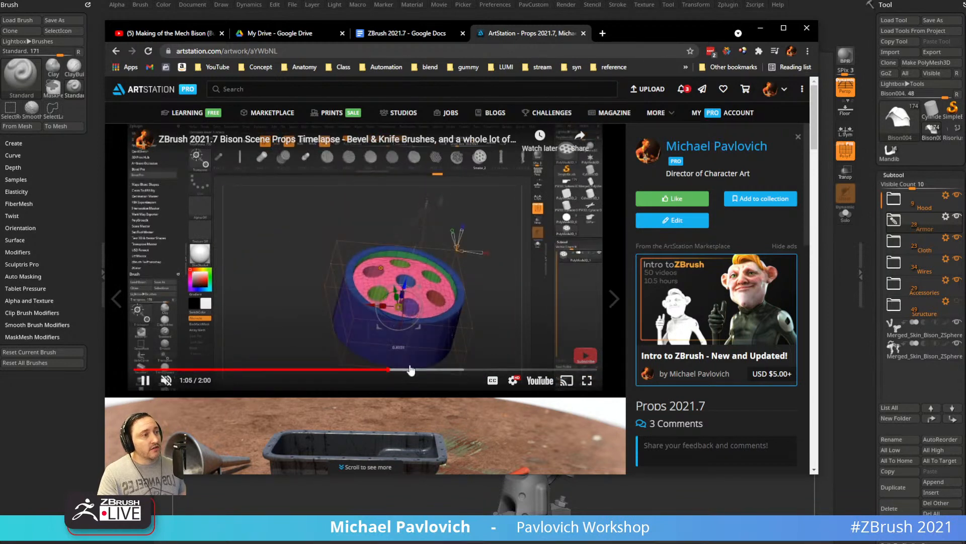
{"action": "left_click", "coordinate": [410, 371]}
{"action": "left_click", "coordinate": [438, 372]}
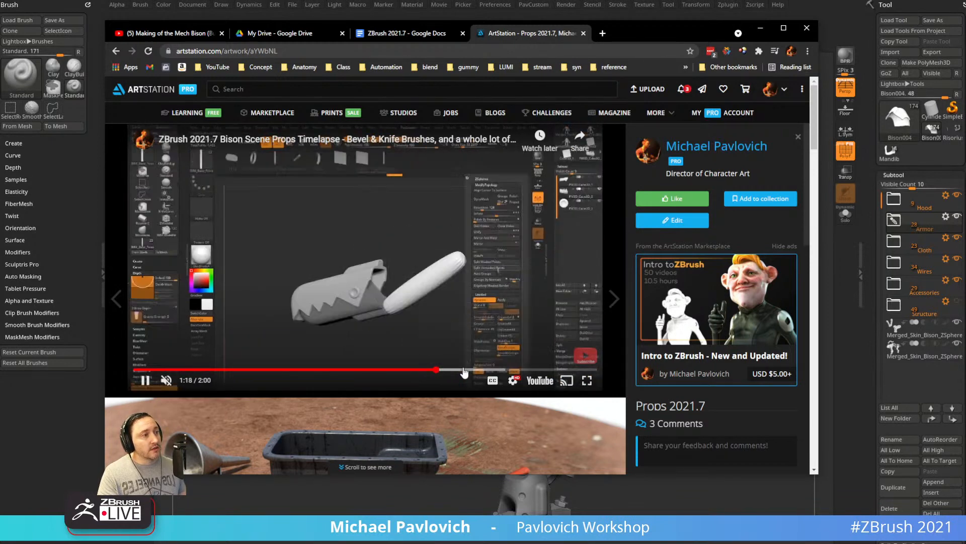
{"action": "left_click", "coordinate": [466, 372]}
{"action": "left_click", "coordinate": [486, 372]}
{"action": "left_click", "coordinate": [518, 371]}
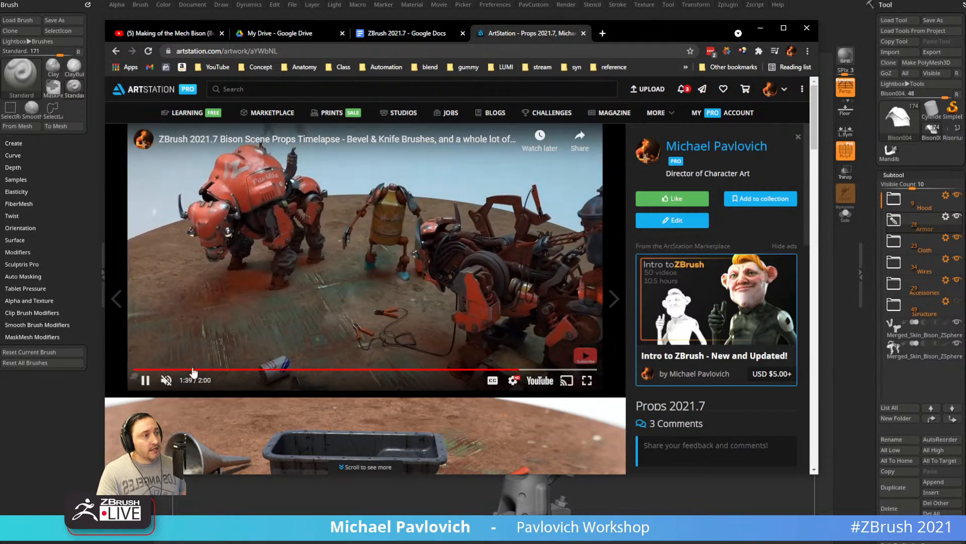
{"action": "left_click", "coordinate": [145, 381]}
{"action": "left_click_drag", "start_coordinate": [623, 32], "coordinate": [705, 543]}
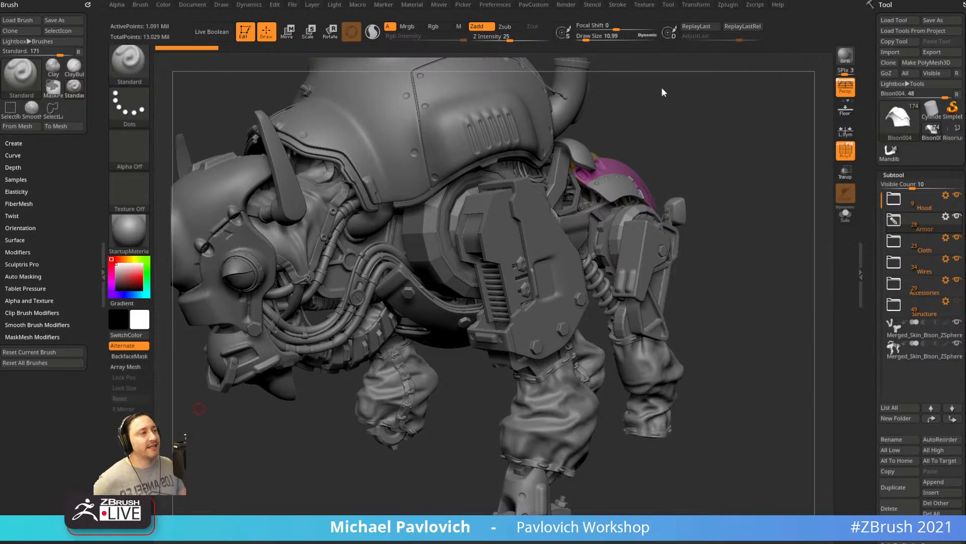
View the mech bison from above and load the Chihuahua_ZSpheres project from Lightbox.
{"action": "left_click_drag", "start_coordinate": [663, 89], "coordinate": [698, 155]}
{"action": "left_click_drag", "start_coordinate": [645, 195], "coordinate": [646, 191]}
{"action": "key", "text": "s"}
{"action": "mouse_move", "coordinate": [646, 191]}
{"action": "left_mouse_down"}
{"action": "mouse_move", "coordinate": [660, 189]}
{"action": "mouse_move", "coordinate": [650, 196]}
{"action": "left_mouse_up"}
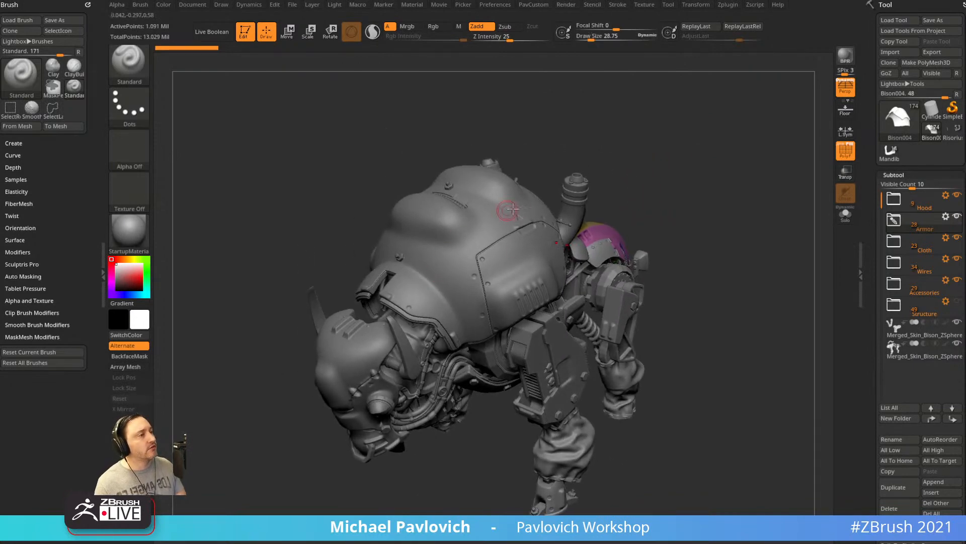
{"action": "key", "text": "comma"}
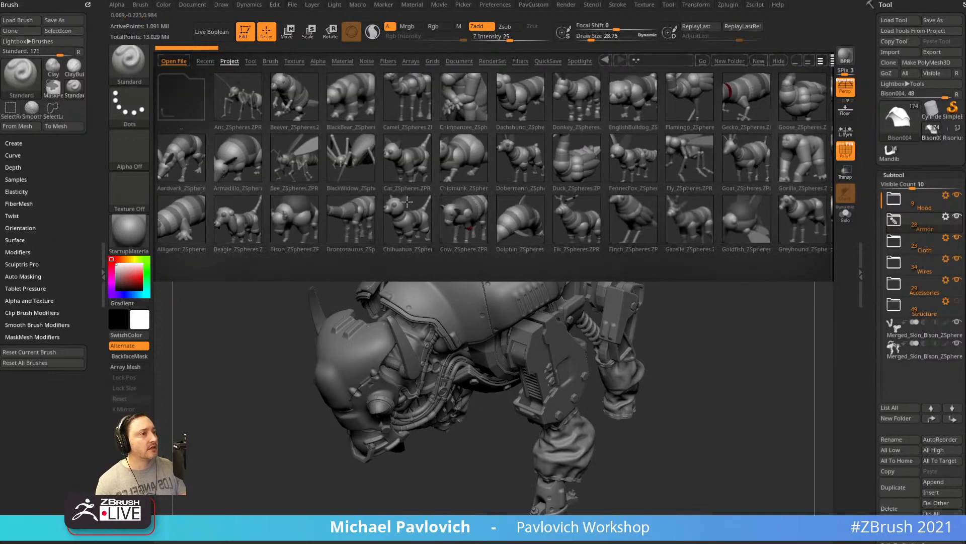
{"action": "double_click", "coordinate": [417, 220]}
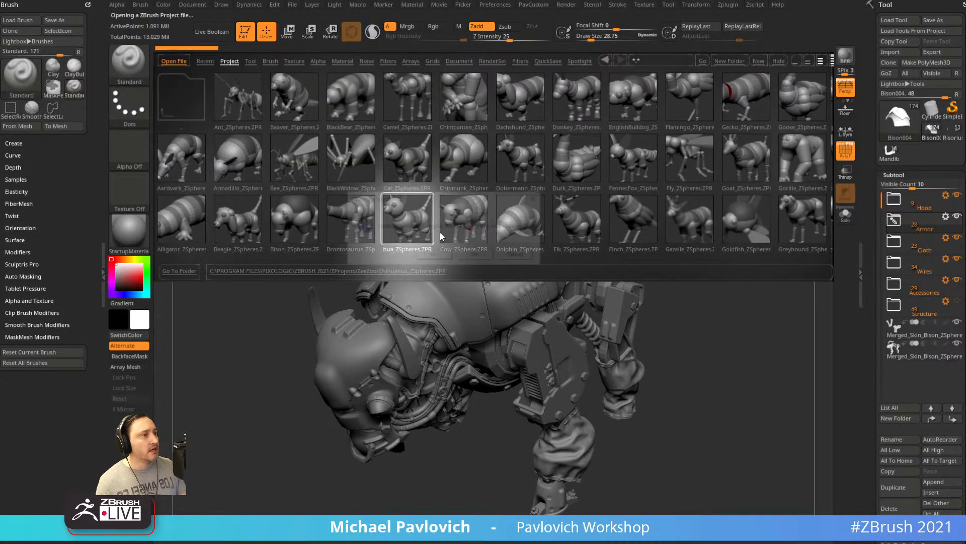
{"action": "left_click", "coordinate": [477, 257]}
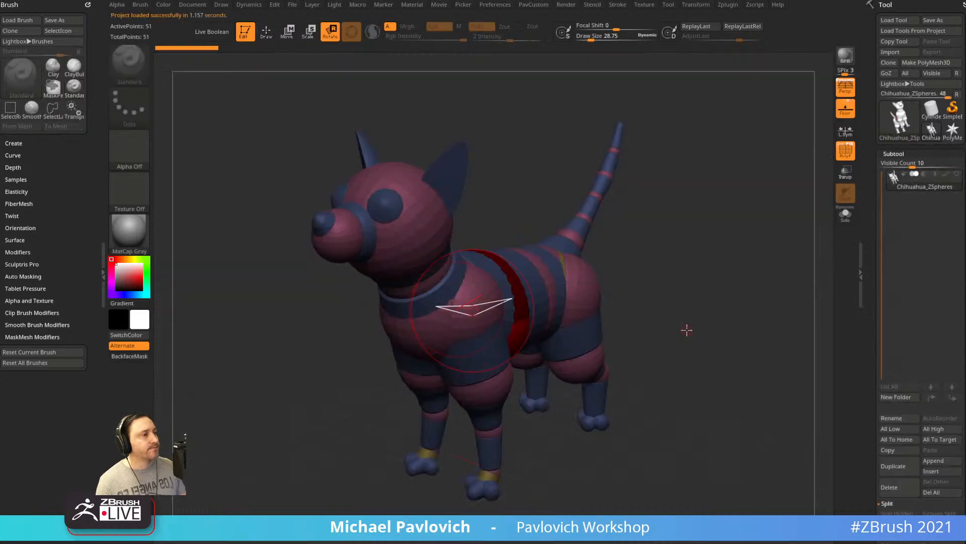
Preview the Chihuahua's adaptive skin, apply the SkinShade4 material, and return to the ZSphere display.
{"action": "left_click_drag", "start_coordinate": [788, 187], "coordinate": [774, 234]}
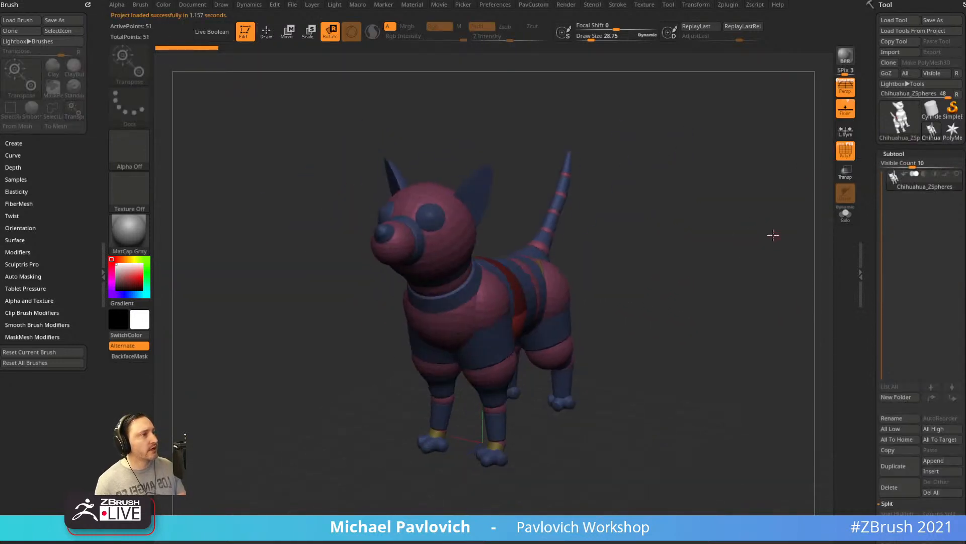
{"action": "key", "text": "a"}
{"action": "left_click", "coordinate": [129, 231]}
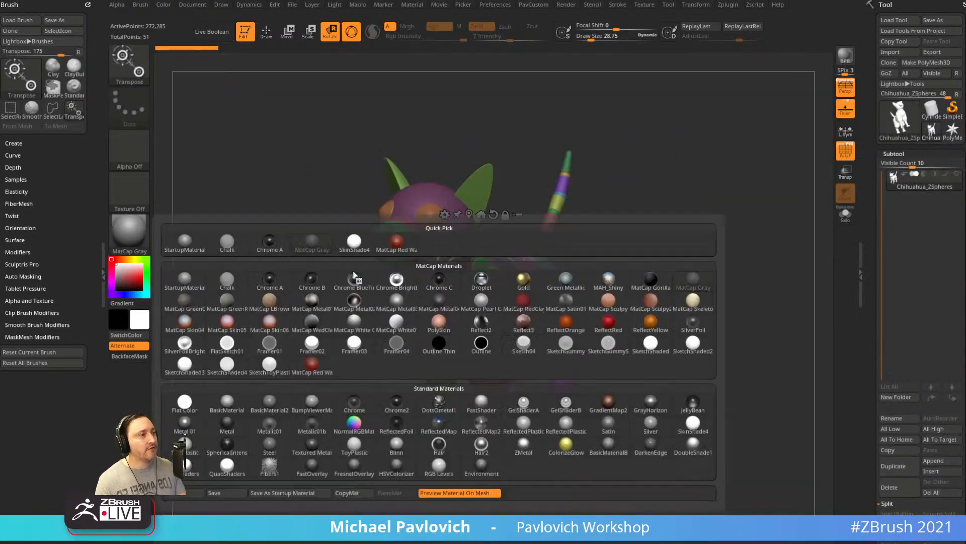
{"action": "left_click", "coordinate": [129, 232]}
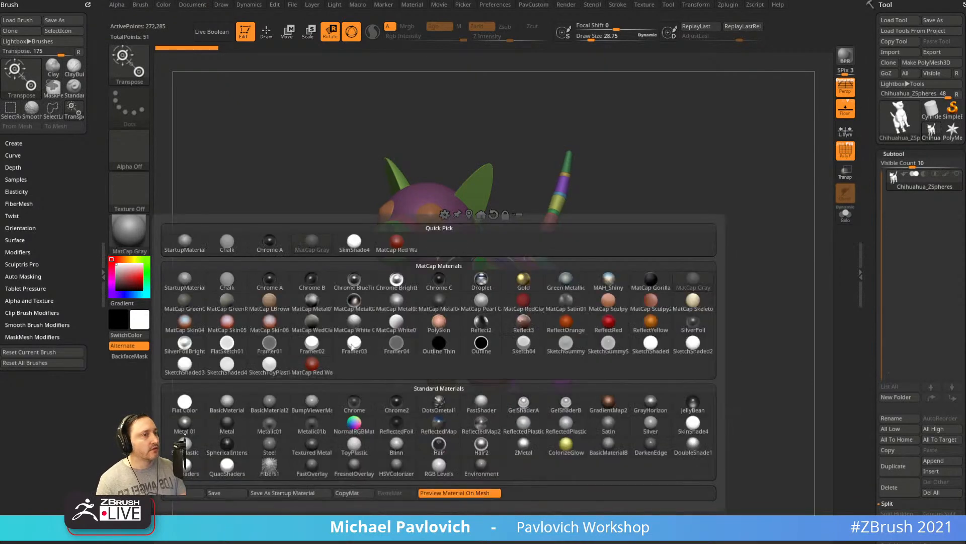
{"action": "left_click", "coordinate": [692, 425]}
{"action": "left_click_drag", "start_coordinate": [744, 342], "coordinate": [760, 278]}
{"action": "key", "text": "a"}
{"action": "key", "text": "a"}
{"action": "key", "text": "a"}
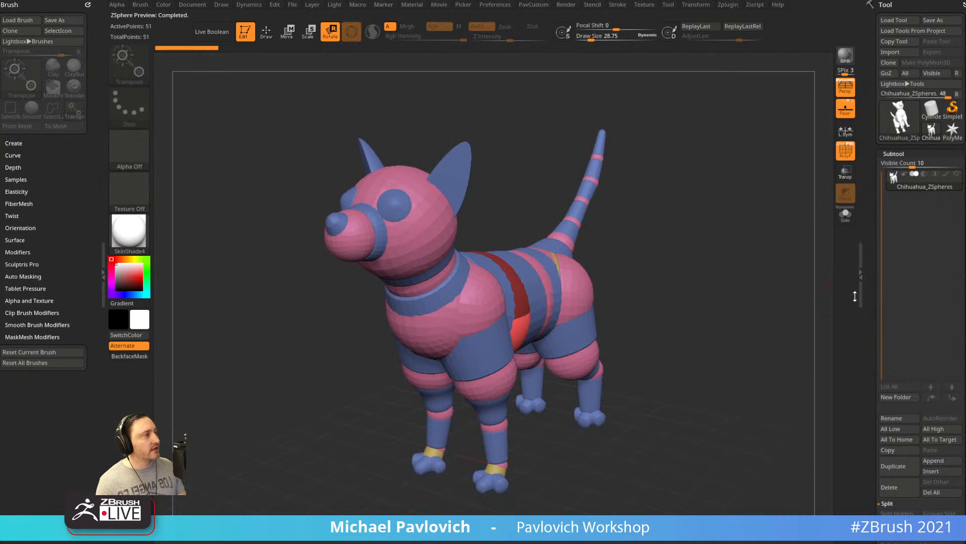
Open the Topology and Adaptive Skin settings for the Chihuahua ZSpheres.
{"action": "scroll", "coordinate": [870, 297], "scroll_direction": "down", "scroll_amount": 5}
{"action": "left_click", "coordinate": [896, 171]}
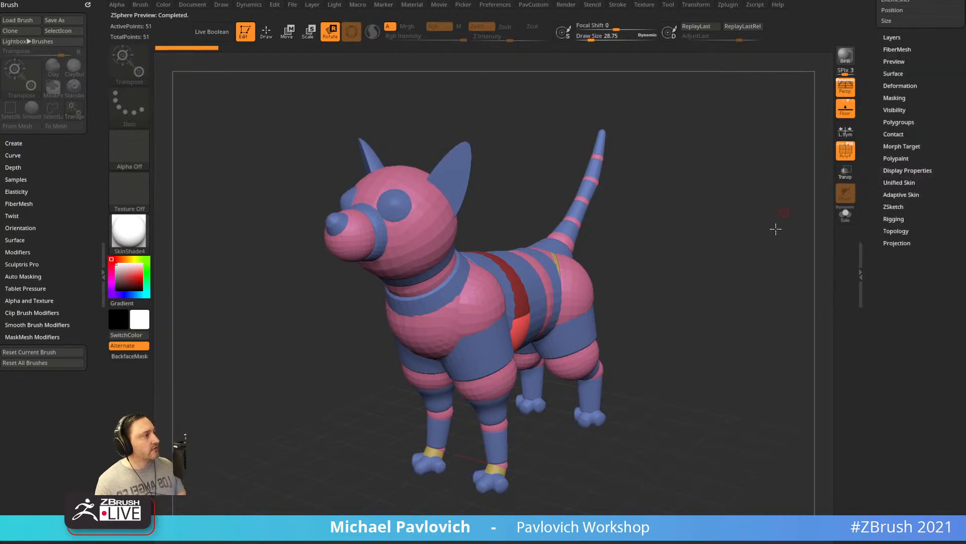
{"action": "scroll", "coordinate": [890, 233], "scroll_direction": "up", "scroll_amount": 1}
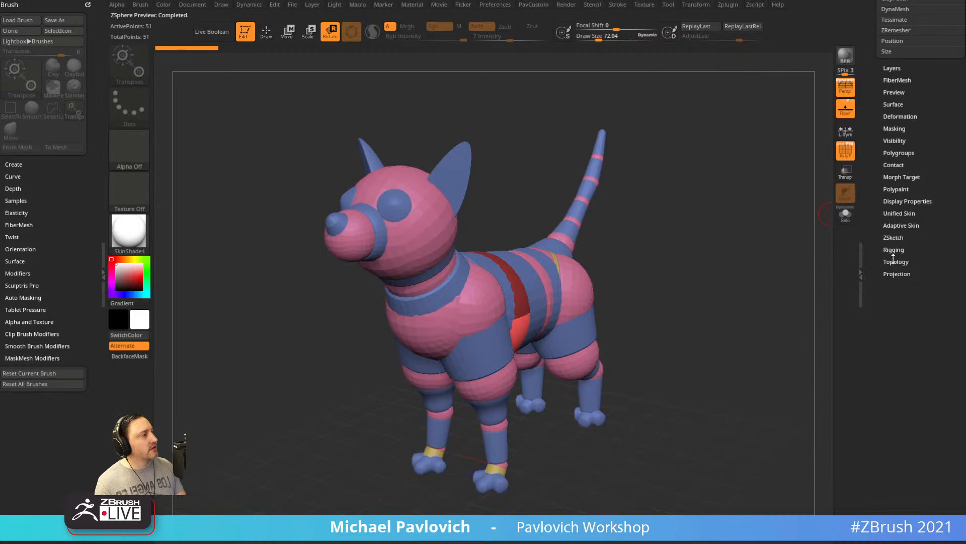
{"action": "left_click", "coordinate": [894, 251]}
{"action": "left_click", "coordinate": [893, 251]}
{"action": "left_click", "coordinate": [893, 263]}
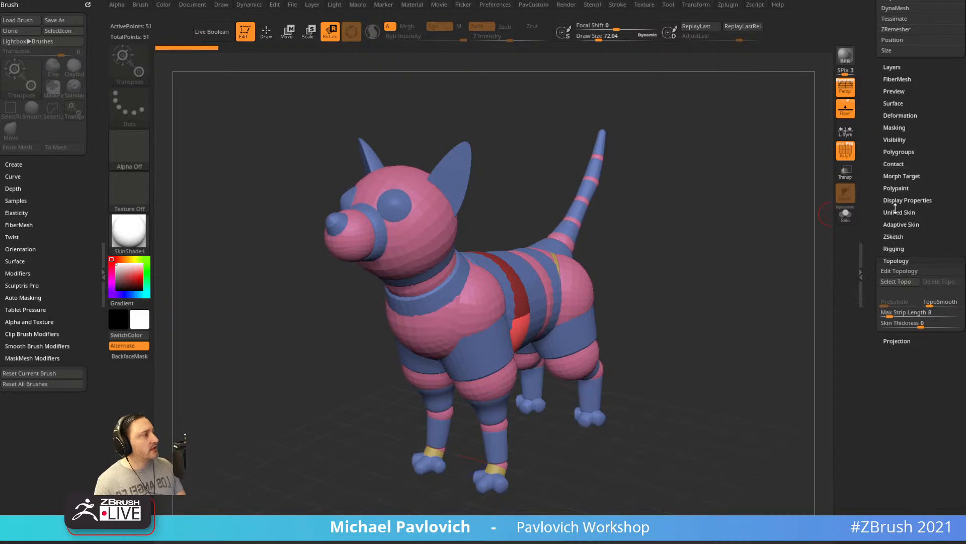
{"action": "left_click", "coordinate": [901, 224]}
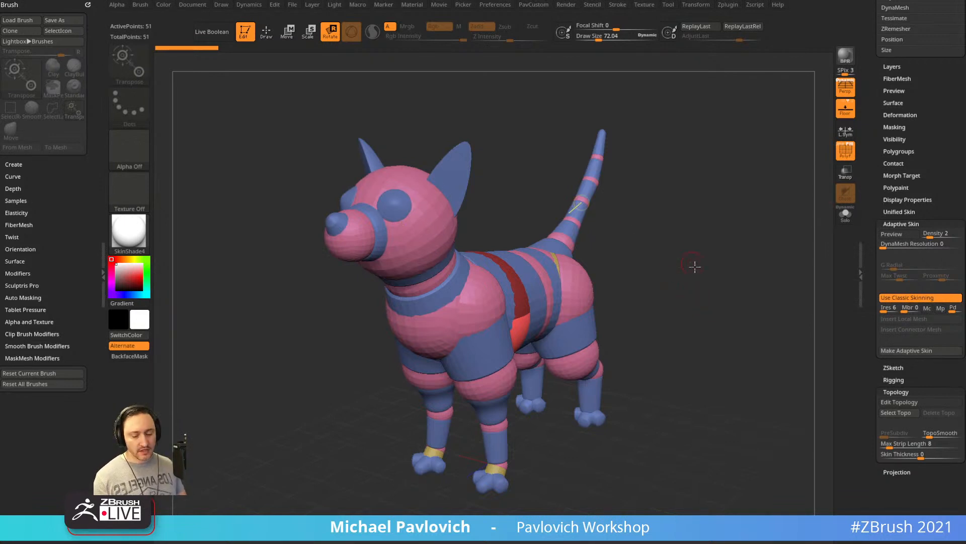
Rotate the Chihuahua's hind-leg ZSpheres at the thigh and knee to adjust its pose.
{"action": "left_click_drag", "start_coordinate": [713, 273], "coordinate": [632, 262]}
{"action": "left_click_drag", "start_coordinate": [654, 287], "coordinate": [684, 291]}
{"action": "left_click_drag", "start_coordinate": [621, 330], "coordinate": [659, 316]}
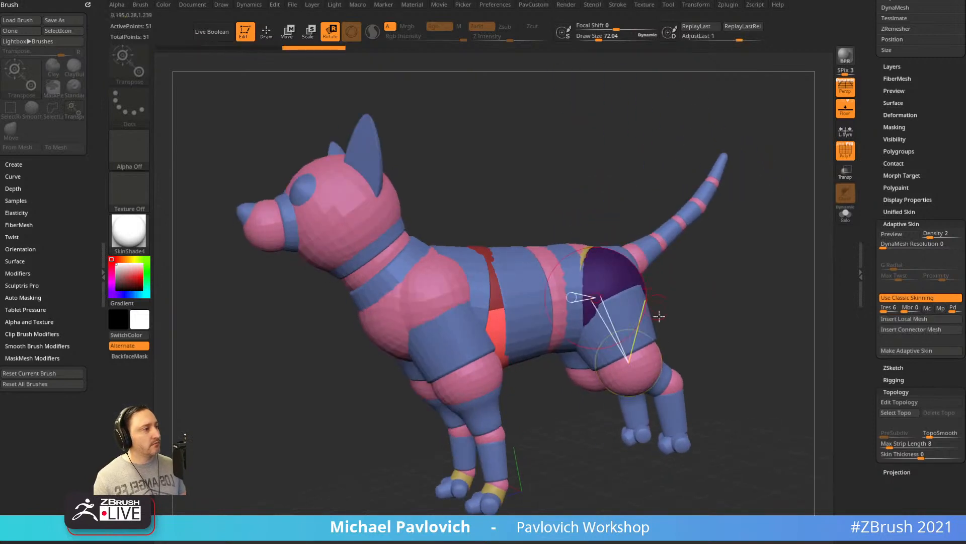
{"action": "left_click_drag", "start_coordinate": [637, 371], "coordinate": [594, 389]}
{"action": "left_click_drag", "start_coordinate": [725, 350], "coordinate": [692, 354]}
{"action": "mouse_move", "coordinate": [650, 413]}
{"action": "left_mouse_down"}
{"action": "mouse_move", "coordinate": [622, 416]}
{"action": "mouse_move", "coordinate": [679, 368]}
{"action": "mouse_move", "coordinate": [661, 396]}
{"action": "mouse_move", "coordinate": [613, 382]}
{"action": "mouse_move", "coordinate": [642, 369]}
{"action": "mouse_move", "coordinate": [621, 415]}
{"action": "mouse_move", "coordinate": [652, 390]}
{"action": "mouse_move", "coordinate": [635, 401]}
{"action": "left_mouse_up"}
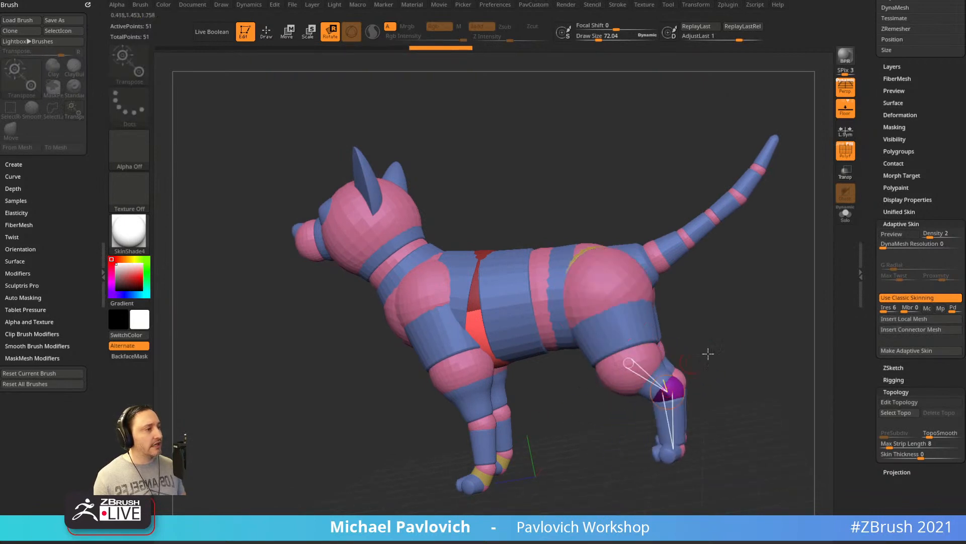
{"action": "left_click_drag", "start_coordinate": [708, 354], "coordinate": [706, 203]}
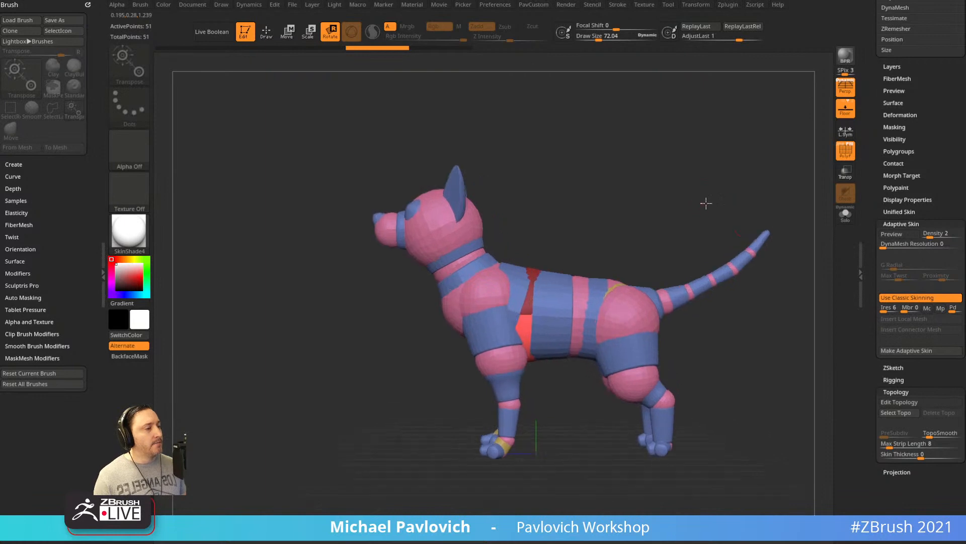
Try inserting an extra ZSphere in the Chihuahua's neck, undo it, and return to Draw mode after briefly using Move.
{"action": "key", "text": "q"}
{"action": "mouse_move", "coordinate": [495, 216]}
{"action": "left_mouse_down"}
{"action": "mouse_move", "coordinate": [528, 226]}
{"action": "mouse_move", "coordinate": [501, 214]}
{"action": "left_mouse_up"}
{"action": "left_click", "coordinate": [472, 267]}
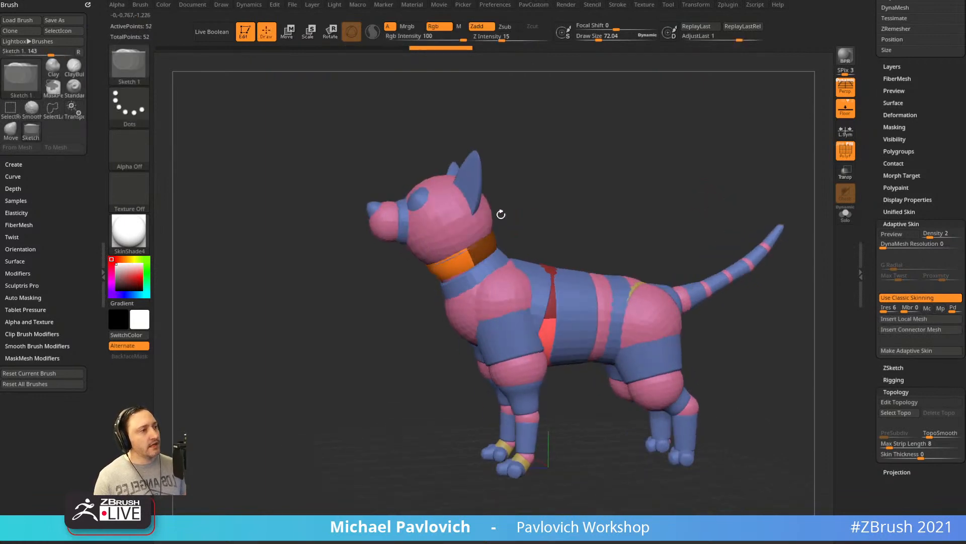
{"action": "key", "text": "ctrl+z"}
{"action": "key", "text": "w"}
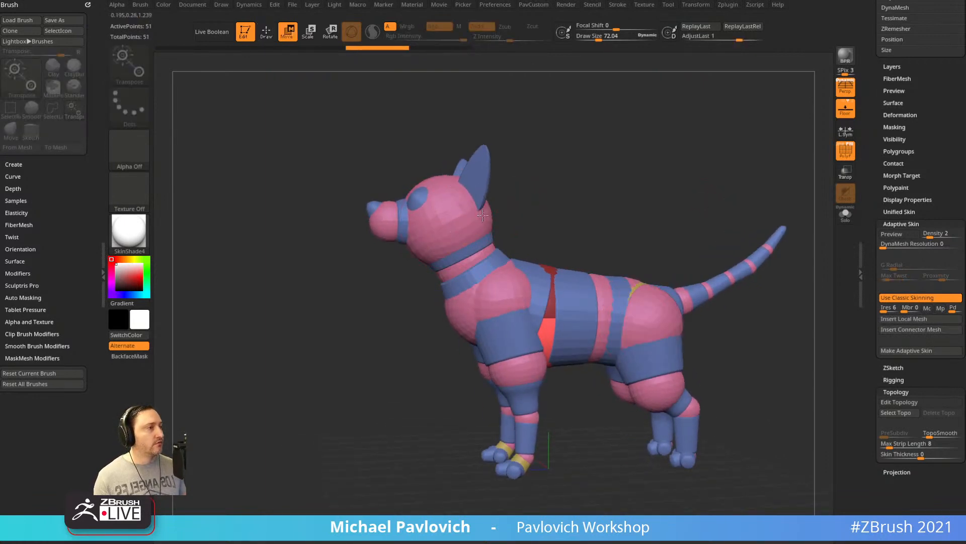
{"action": "left_click_drag", "start_coordinate": [531, 211], "coordinate": [458, 252]}
{"action": "mouse_move", "coordinate": [559, 222]}
{"action": "left_mouse_down"}
{"action": "mouse_move", "coordinate": [631, 213]}
{"action": "mouse_move", "coordinate": [685, 236]}
{"action": "mouse_move", "coordinate": [682, 261]}
{"action": "left_mouse_up"}
{"action": "key", "text": "ctrl+z"}
{"action": "key", "text": "q"}
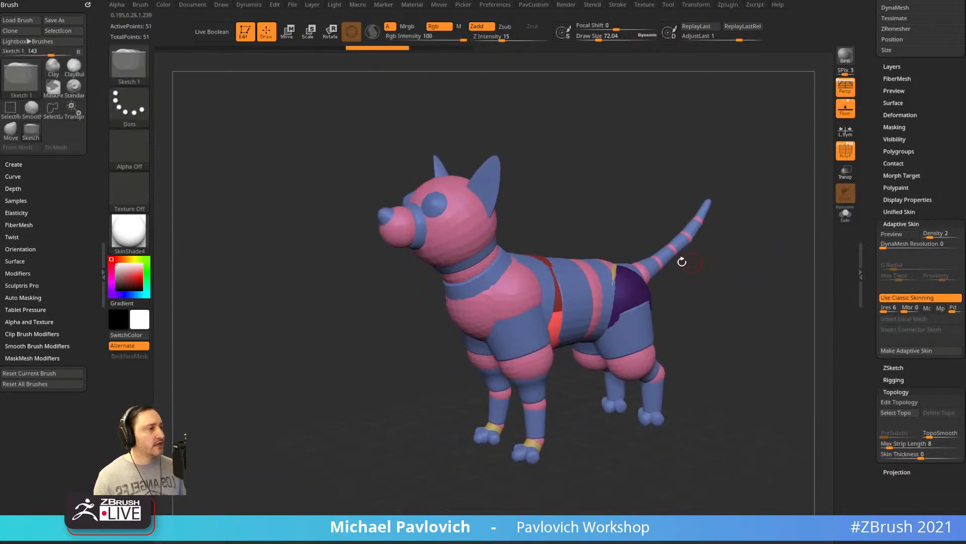
Make an adaptive skin from the Chihuahua ZSpheres and switch to the Skin_Chihuahua_ZSpheres tool.
{"action": "left_click", "coordinate": [906, 350]}
{"action": "key", "text": "a"}
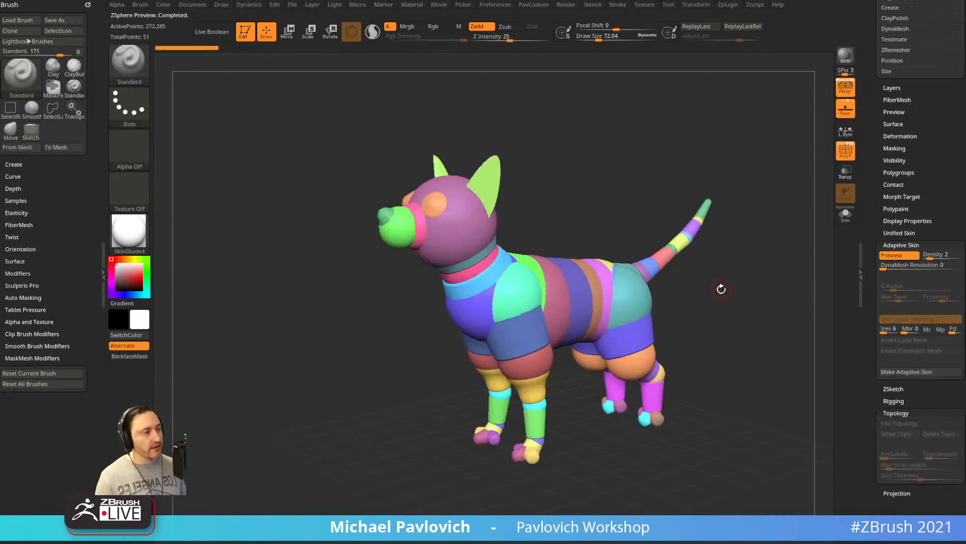
{"action": "key", "text": "a"}
{"action": "left_click_drag", "start_coordinate": [869, 239], "coordinate": [879, 405]}
{"action": "left_click", "coordinate": [932, 130]}
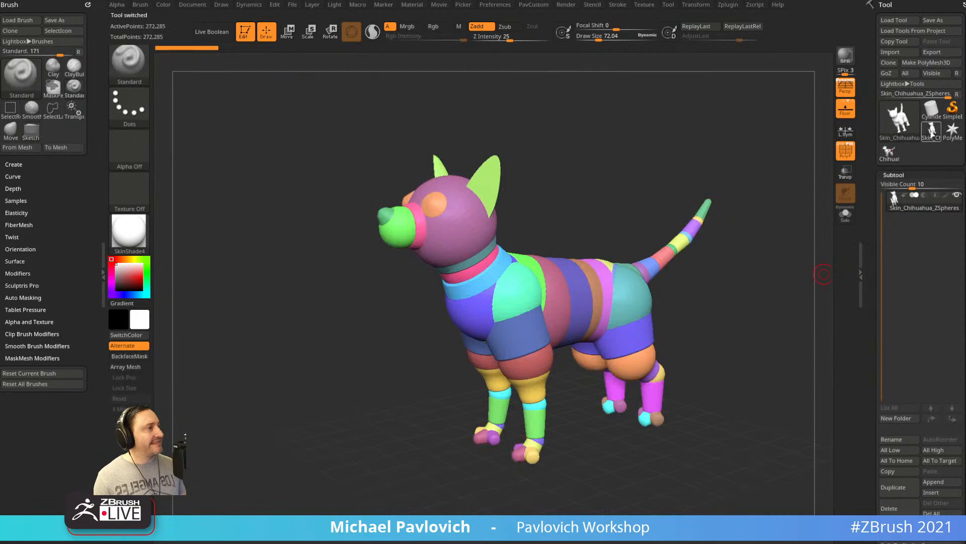
Show the skin mesh's polygon wireframe in side view, reduce the draw size to about 31, and turn perspective off.
{"action": "left_click", "coordinate": [846, 151]}
{"action": "mouse_move", "coordinate": [755, 233]}
{"action": "left_mouse_down"}
{"action": "mouse_move", "coordinate": [710, 237]}
{"action": "mouse_move", "coordinate": [743, 247]}
{"action": "mouse_move", "coordinate": [794, 211]}
{"action": "mouse_move", "coordinate": [766, 239]}
{"action": "mouse_move", "coordinate": [770, 257]}
{"action": "mouse_move", "coordinate": [793, 264]}
{"action": "mouse_move", "coordinate": [715, 292]}
{"action": "left_mouse_up"}
{"action": "key", "text": "s"}
{"action": "left_click", "coordinate": [845, 88]}
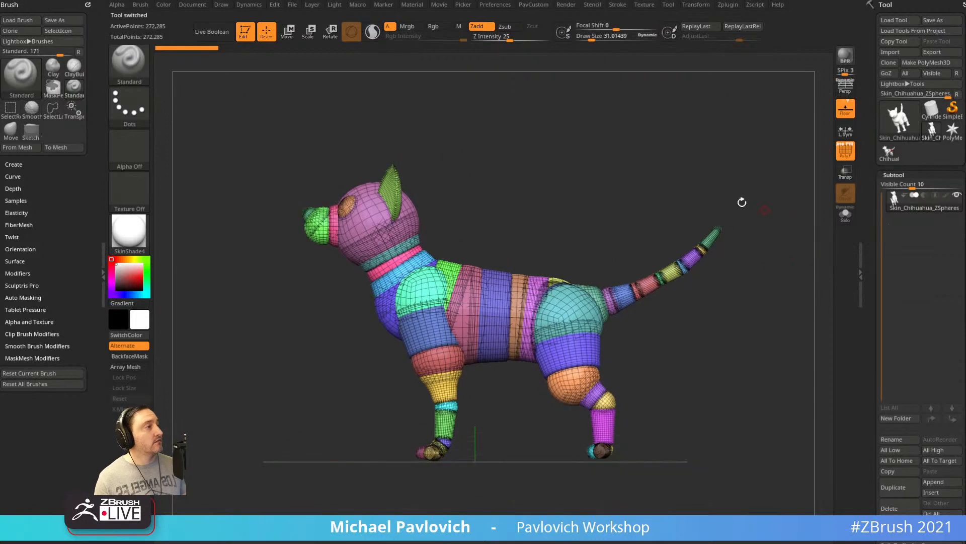
Isolate the Chihuahua's head with SelectLasso, hide the pink neck piece below it, and bring up the custom topology commands.
{"action": "left_click", "coordinate": [128, 63]}
{"action": "left_click", "coordinate": [312, 117]}
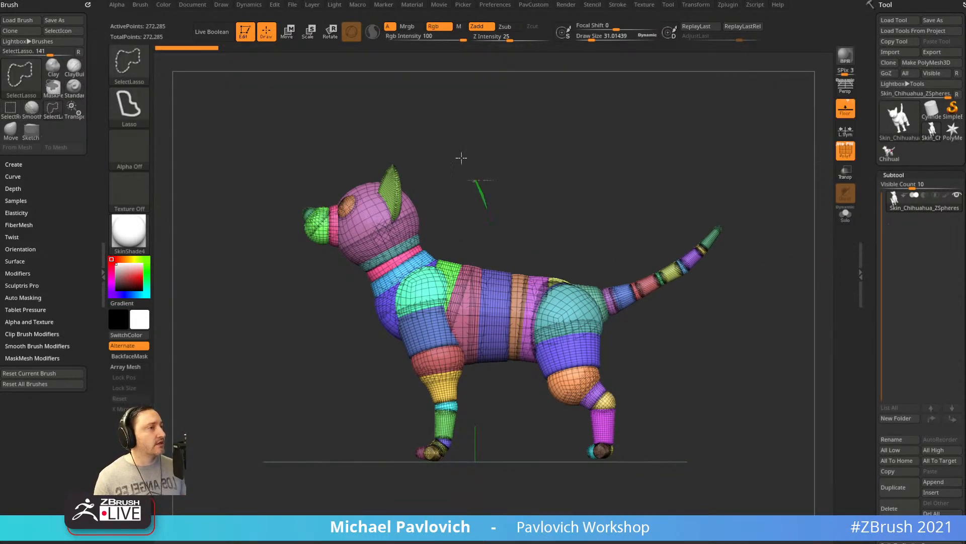
{"action": "mouse_move", "coordinate": [461, 158]}
{"action": "left_mouse_down", "text": "ctrl+shift"}
{"action": "mouse_move", "coordinate": [266, 237]}
{"action": "mouse_move", "coordinate": [353, 271]}
{"action": "left_mouse_up", "text": "ctrl+shift"}
{"action": "key", "text": "ctrl+shift+a"}
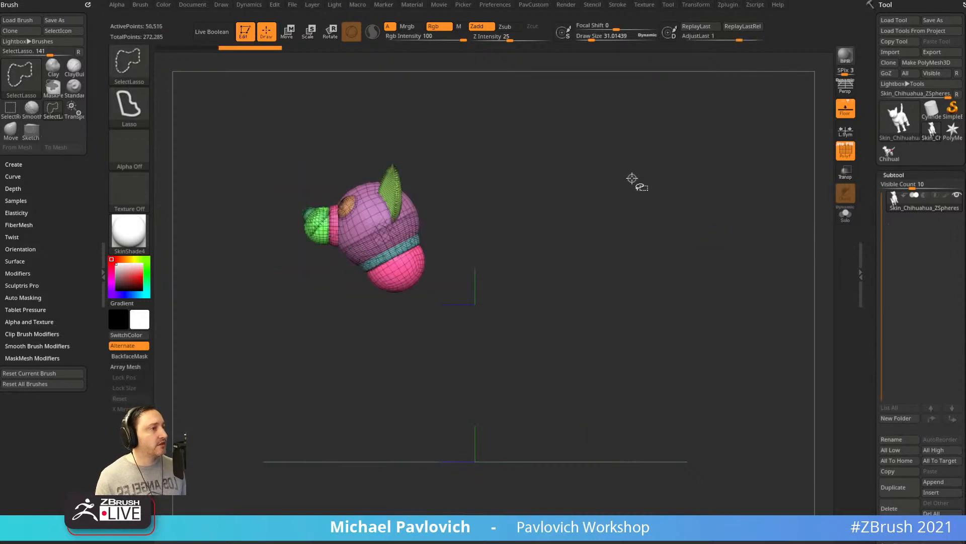
{"action": "mouse_move", "coordinate": [438, 334]}
{"action": "left_mouse_down", "text": "ctrl+alt+shift"}
{"action": "mouse_move", "coordinate": [337, 347]}
{"action": "mouse_move", "coordinate": [387, 272]}
{"action": "left_mouse_up", "text": "ctrl+alt+shift"}
{"action": "left_click_drag", "start_coordinate": [653, 145], "coordinate": [704, 162], "text": "ctrl+shift"}
{"action": "key", "text": "ctrl+shift+a"}
{"action": "key", "text": "2"}
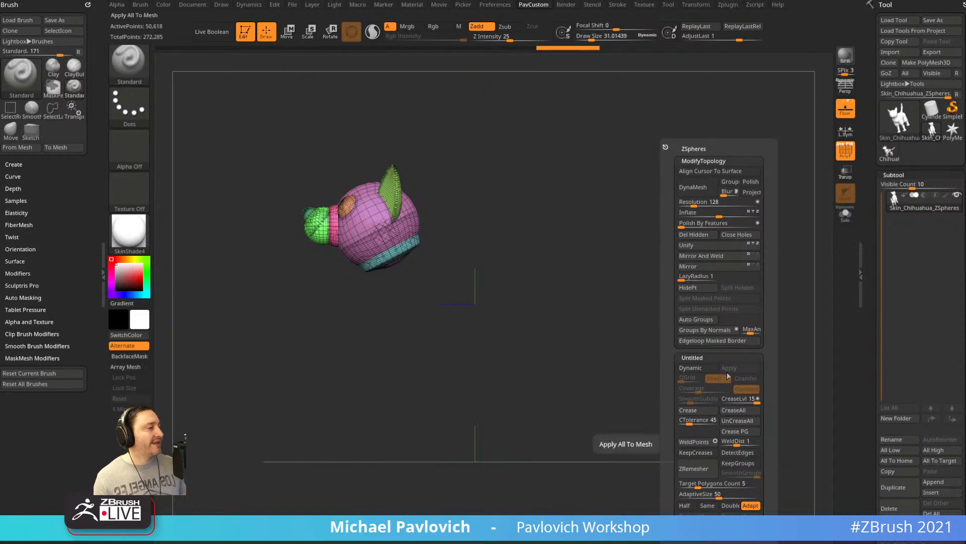
Show the whole skin mesh, isolate the Chihuahua's head again without the pink neck piece, and bring up the custom topology commands.
{"action": "left_click", "coordinate": [686, 313], "text": "ctrl+shift"}
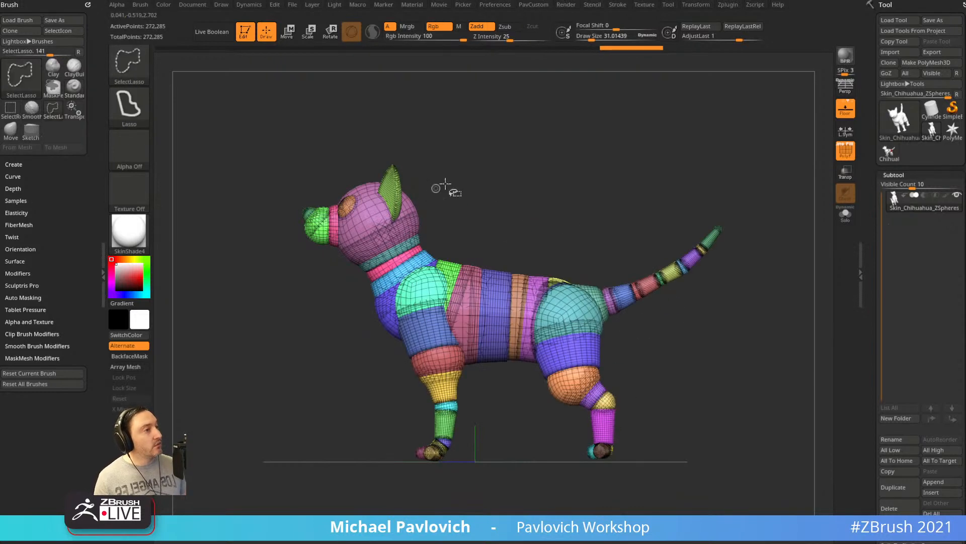
{"action": "left_click_drag", "start_coordinate": [453, 174], "coordinate": [300, 291], "text": "ctrl+shift"}
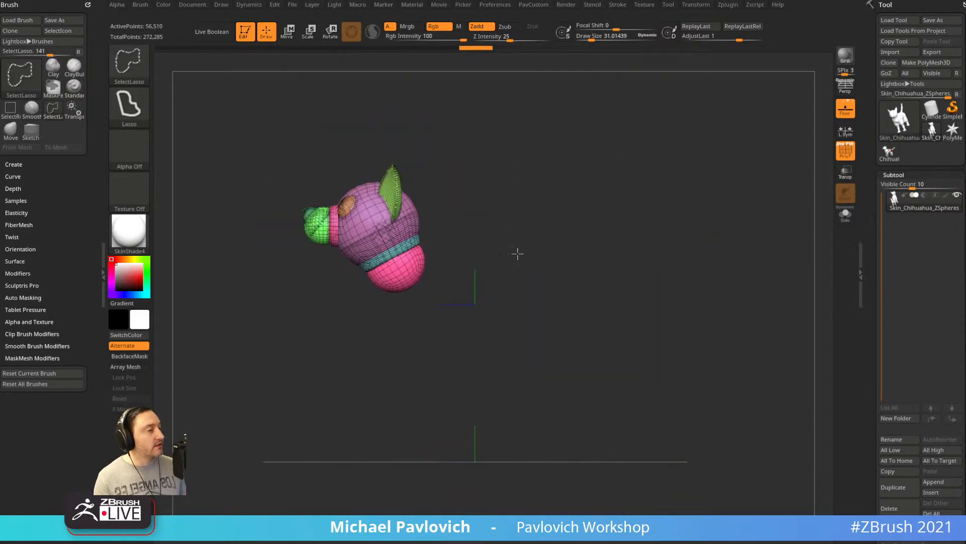
{"action": "key", "text": "ctrl+shift+a"}
{"action": "left_click_drag", "start_coordinate": [659, 120], "coordinate": [709, 177], "text": "ctrl+shift"}
{"action": "key", "text": "3"}
{"action": "left_click", "coordinate": [728, 236]}
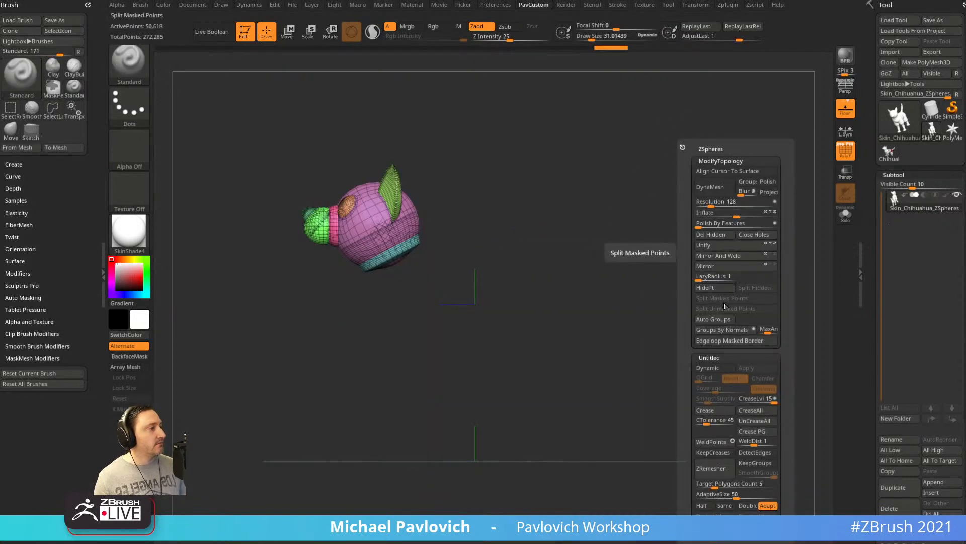
{"action": "key", "text": "3"}
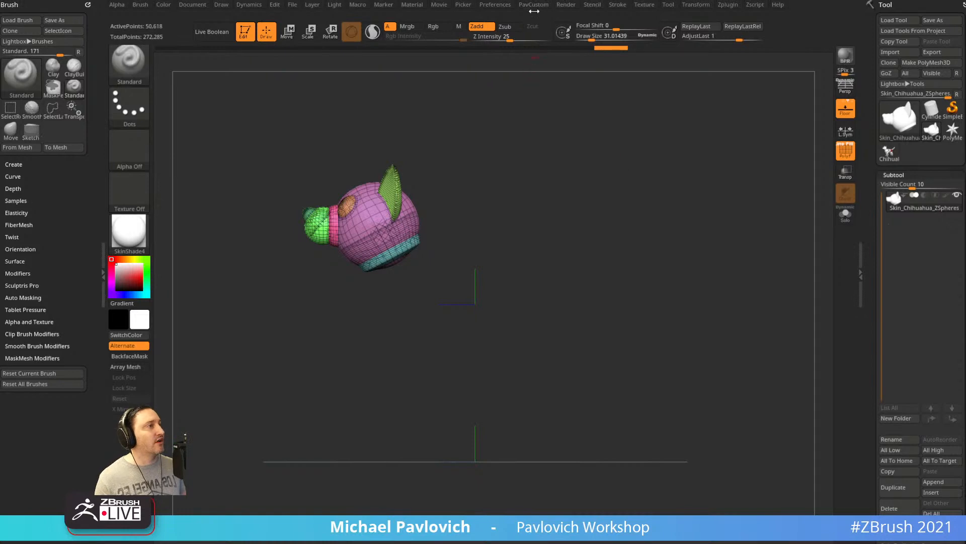
Assign M as a custom hotkey for the Macro palette.
{"action": "left_click", "coordinate": [357, 5], "text": "ctrl+alt"}
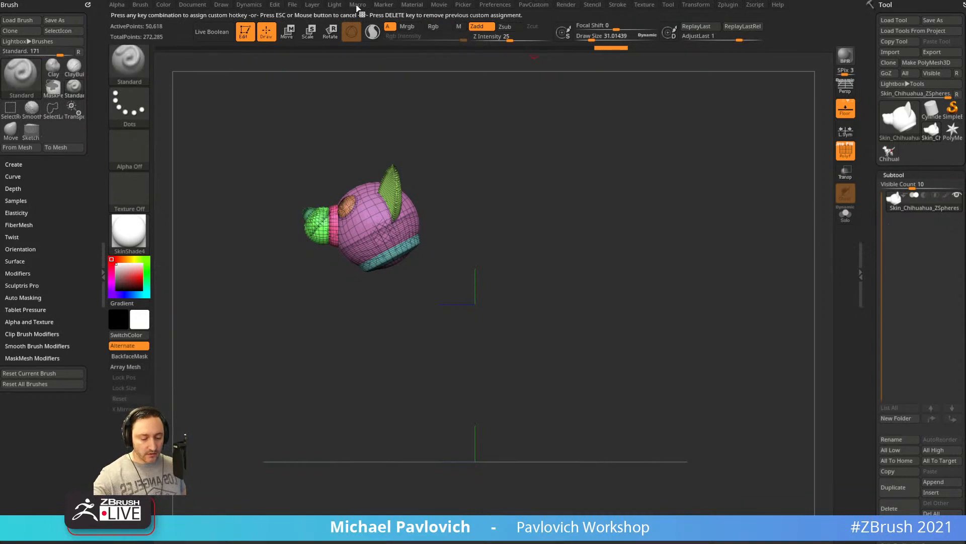
{"action": "key", "text": "m"}
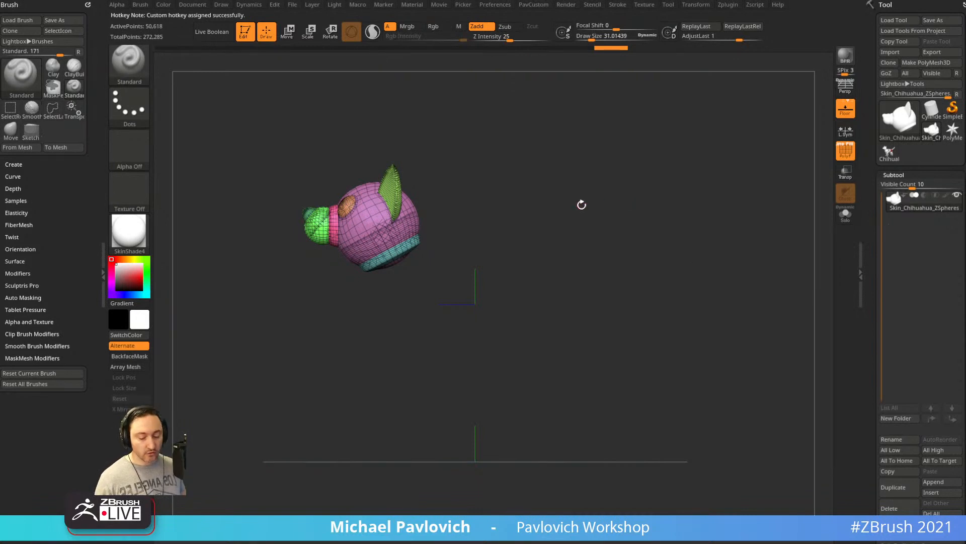
{"action": "key", "text": "m"}
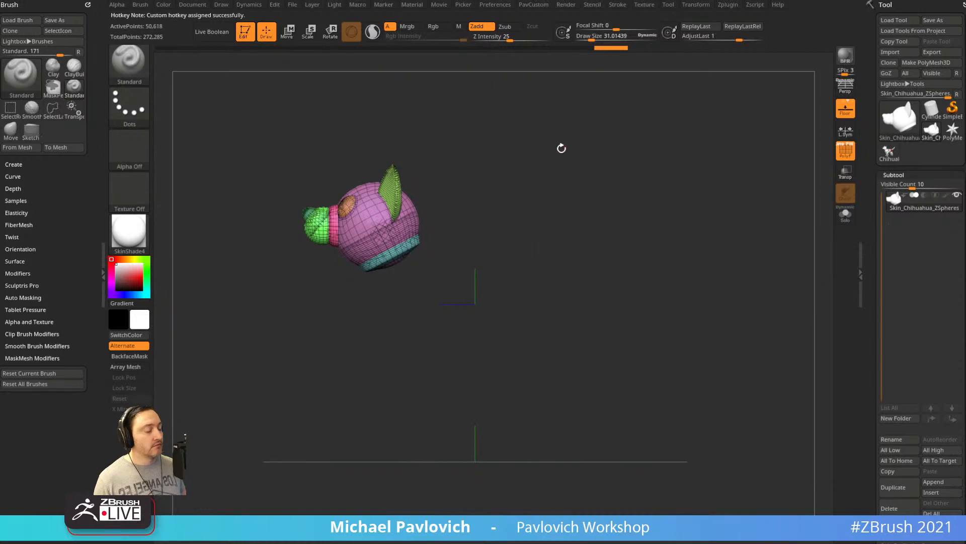
Switch to the ZModeler brush and bring up the custom topology commands briefly.
{"action": "key", "text": "b"}
{"action": "key", "text": "z"}
{"action": "key", "text": "m"}
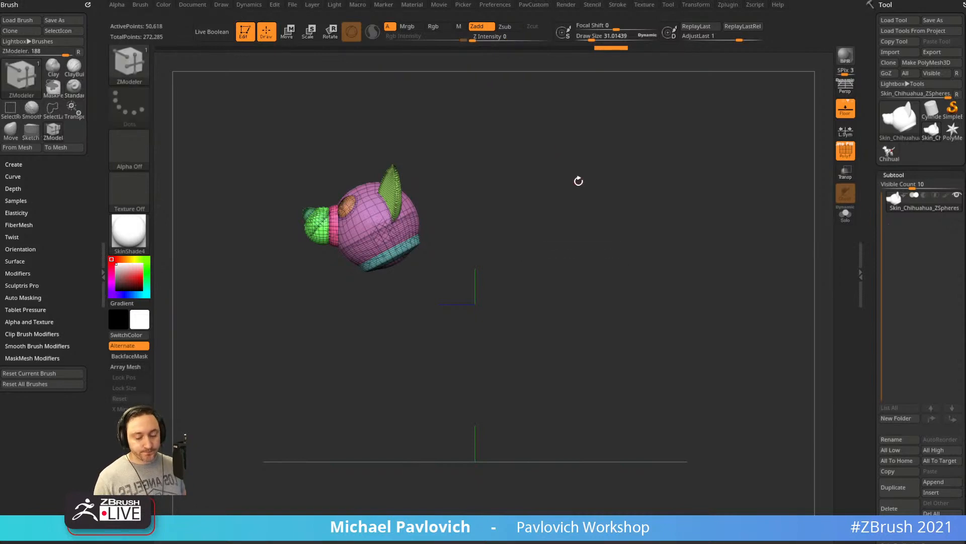
{"action": "key", "text": "2"}
{"action": "key", "text": "2"}
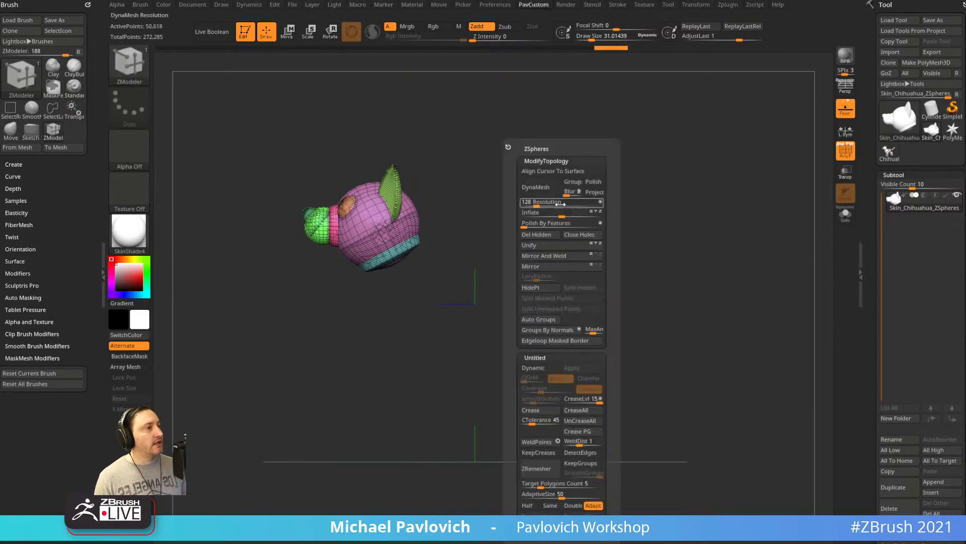
{"action": "key", "text": "2"}
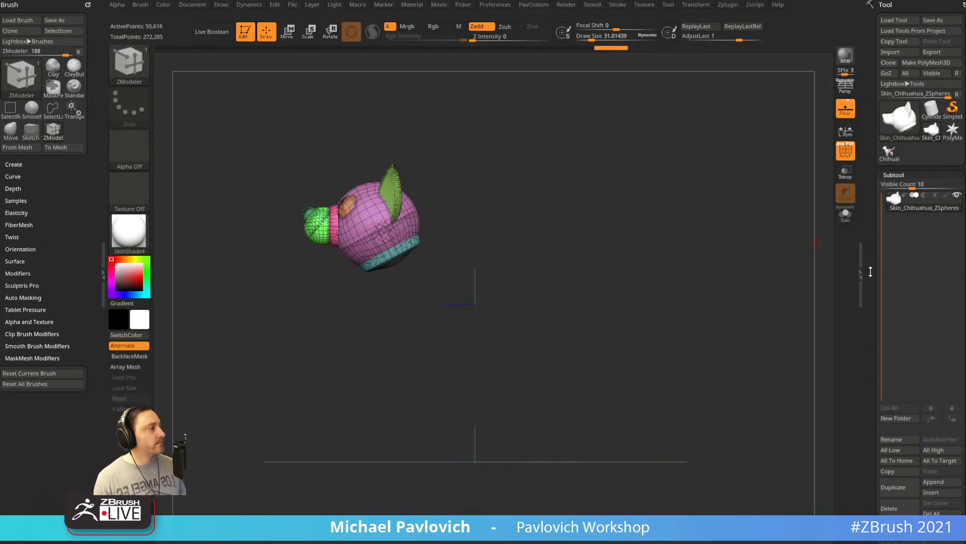
Show the whole mesh, isolate only the head above the teal neck band, and check the mesh's subdivision settings.
{"action": "left_click", "coordinate": [814, 245], "text": "ctrl+shift"}
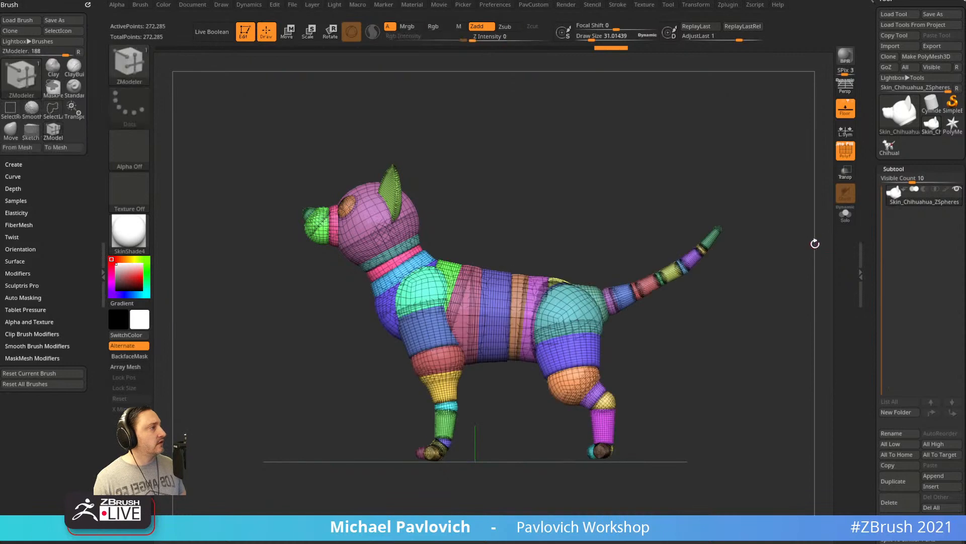
{"action": "mouse_move", "coordinate": [461, 211]}
{"action": "left_mouse_down", "text": "ctrl+shift"}
{"action": "mouse_move", "coordinate": [280, 205]}
{"action": "mouse_move", "coordinate": [455, 294]}
{"action": "left_mouse_up", "text": "ctrl+shift"}
{"action": "key", "text": "2"}
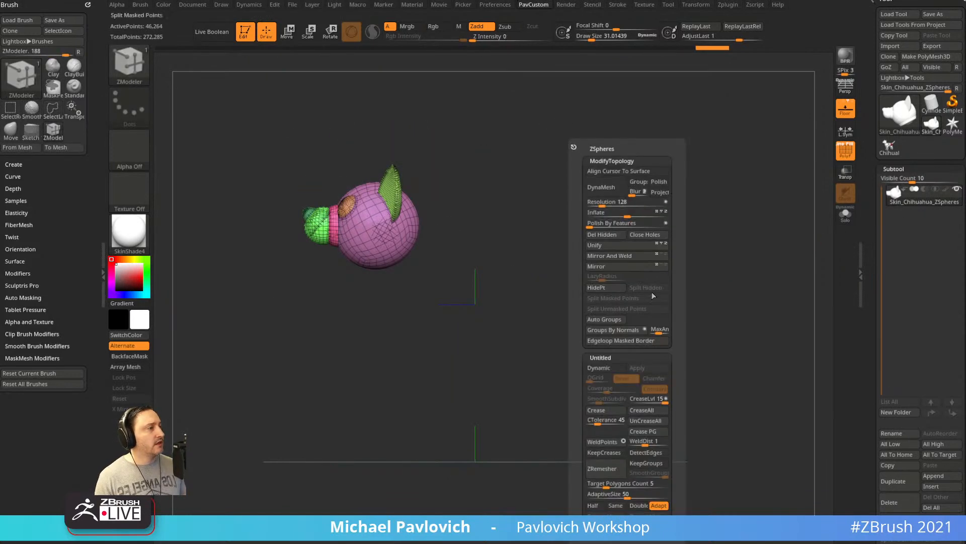
{"action": "scroll", "coordinate": [898, 227], "scroll_direction": "down", "scroll_amount": 10}
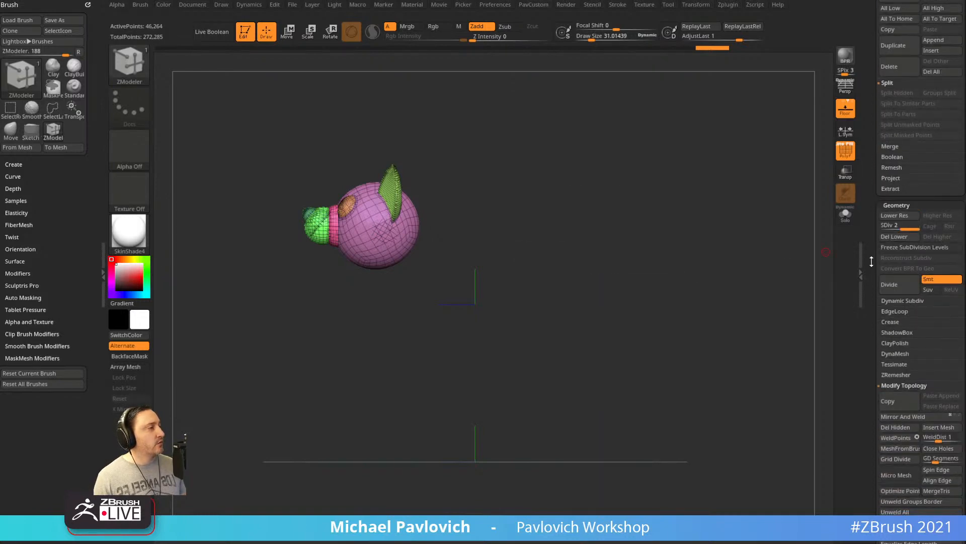
Switch to the Chihuahua_ZSpheres tool and set its Adaptive Skin density to 1.
{"action": "scroll", "coordinate": [904, 227], "scroll_direction": "up", "scroll_amount": 10}
{"action": "left_click", "coordinate": [893, 61]}
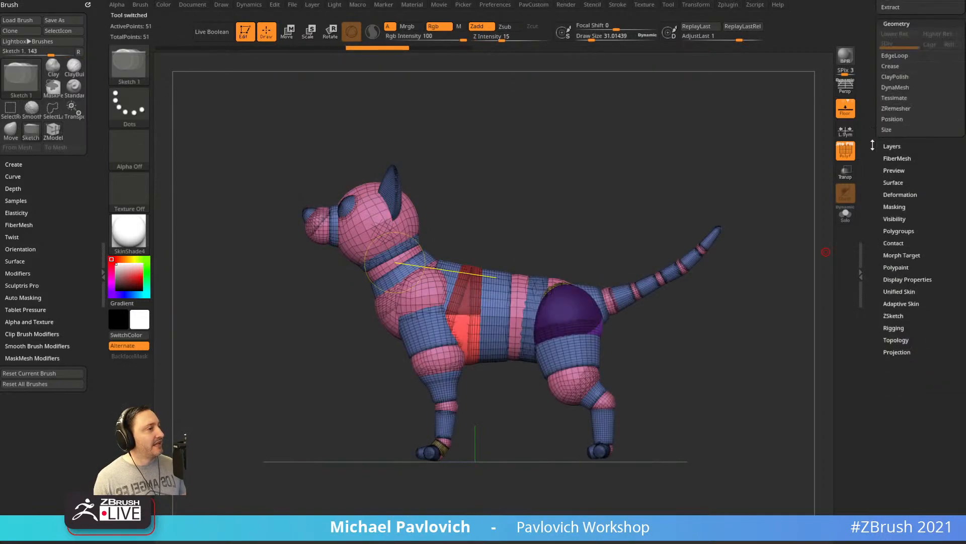
{"action": "scroll", "coordinate": [897, 161], "scroll_direction": "down", "scroll_amount": 5}
{"action": "left_click", "coordinate": [896, 161]}
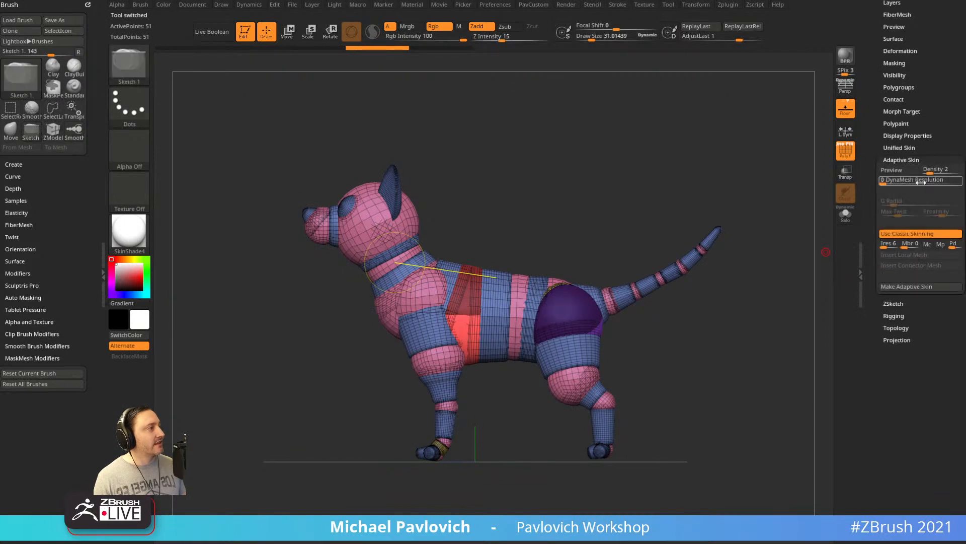
{"action": "left_click_drag", "start_coordinate": [931, 173], "coordinate": [925, 173]}
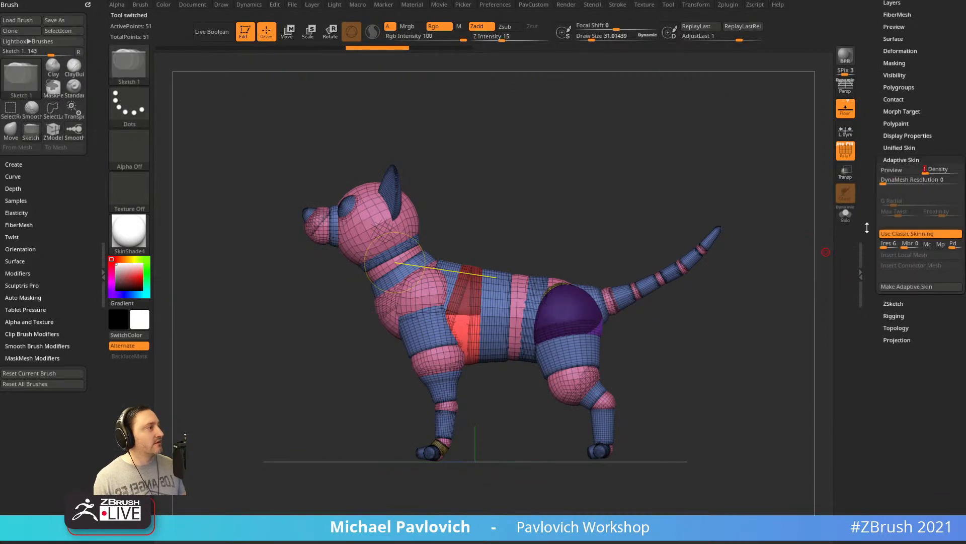
{"action": "left_click_drag", "start_coordinate": [884, 140], "coordinate": [875, 356]}
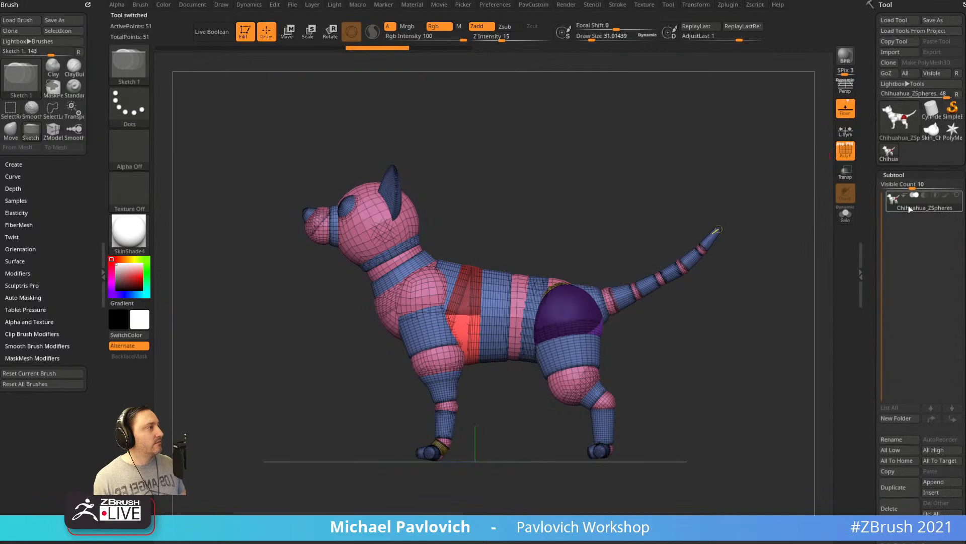
Return to the Skin_Chihuahua_ZSpheres mesh and delete its lower subdivision levels.
{"action": "left_click", "coordinate": [932, 130]}
{"action": "left_click_drag", "start_coordinate": [874, 260], "coordinate": [878, 144]}
{"action": "left_click", "coordinate": [893, 241]}
Split the hidden body from the head into its own subtool, then make the body active and solo it.
{"action": "key", "text": "1"}
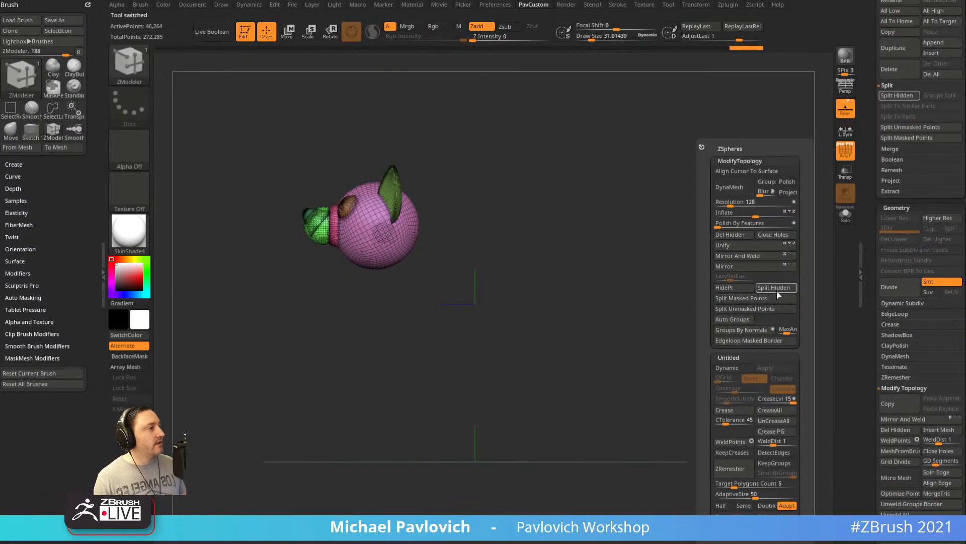
{"action": "left_click", "coordinate": [777, 291]}
{"action": "left_click", "coordinate": [553, 281], "text": "alt"}
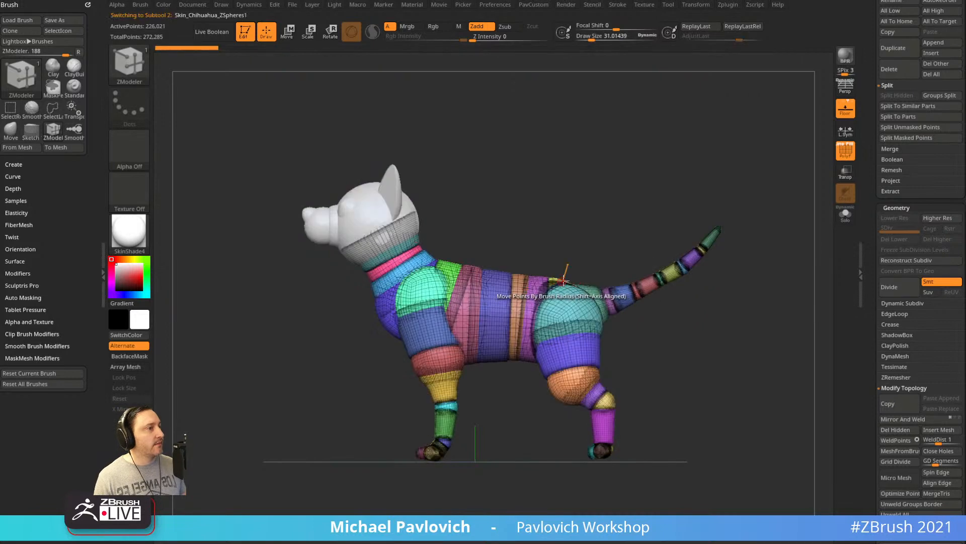
{"action": "left_click", "coordinate": [845, 213]}
{"action": "left_click_drag", "start_coordinate": [454, 220], "coordinate": [464, 164], "text": "ctrl+shift"}
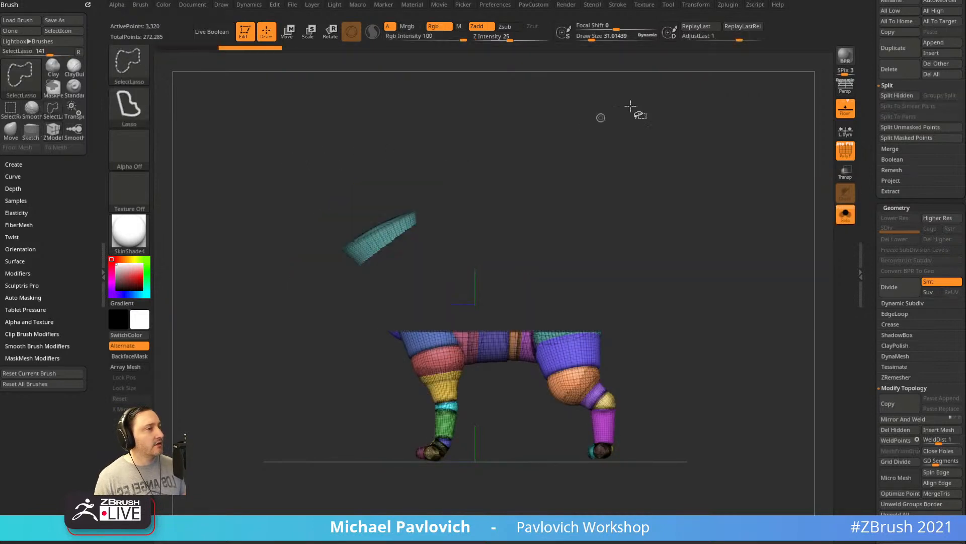
{"action": "key", "text": "ctrl+shift+a"}
{"action": "left_click_drag", "start_coordinate": [702, 162], "coordinate": [783, 246], "text": "ctrl+shift"}
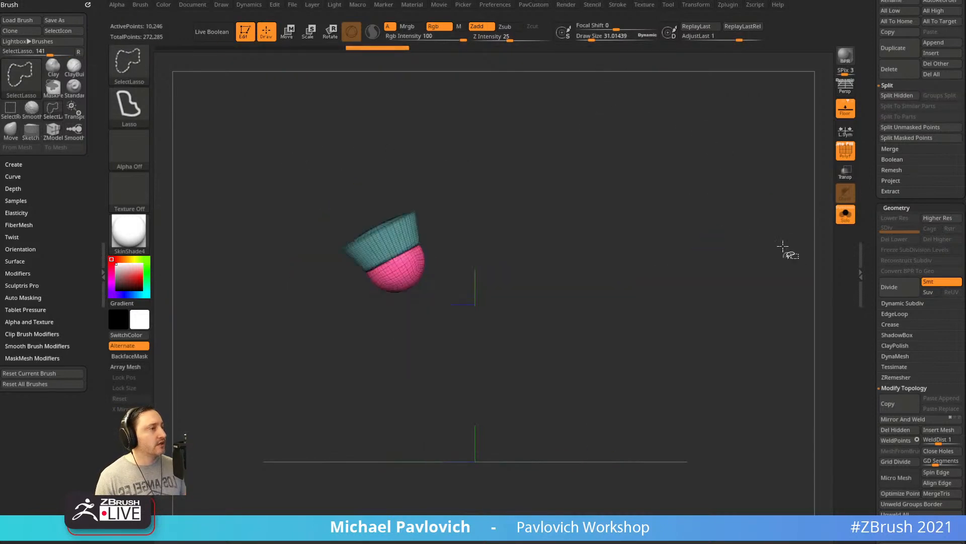
{"action": "left_click_drag", "start_coordinate": [444, 166], "coordinate": [552, 153], "text": "ctrl+alt+shift"}
{"action": "left_click_drag", "start_coordinate": [770, 222], "coordinate": [800, 253], "text": "ctrl+shift"}
{"action": "left_click", "coordinate": [801, 251], "text": "ctrl+shift"}
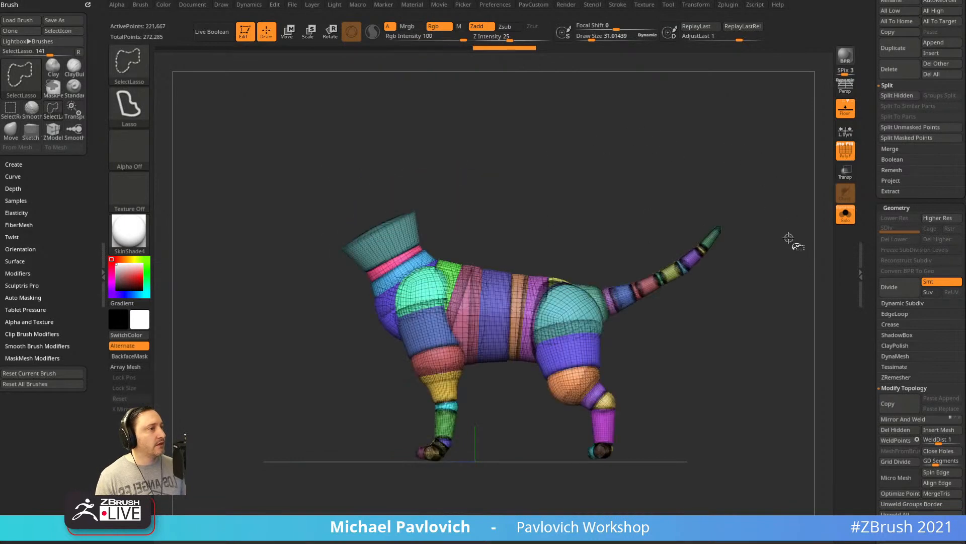
{"action": "left_click_drag", "start_coordinate": [417, 192], "coordinate": [432, 210], "text": "ctrl+shift"}
{"action": "key", "text": "ctrl+shift+a"}
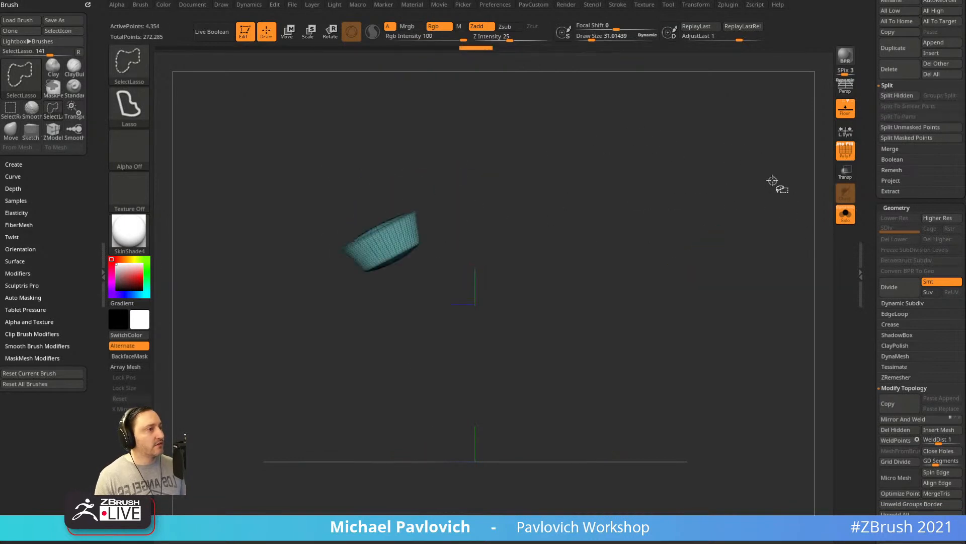
{"action": "left_click", "coordinate": [771, 162], "text": "ctrl+shift"}
{"action": "mouse_move", "coordinate": [447, 178]}
{"action": "left_mouse_down"}
{"action": "mouse_move", "coordinate": [411, 229]}
{"action": "mouse_move", "coordinate": [442, 218]}
{"action": "left_mouse_up"}
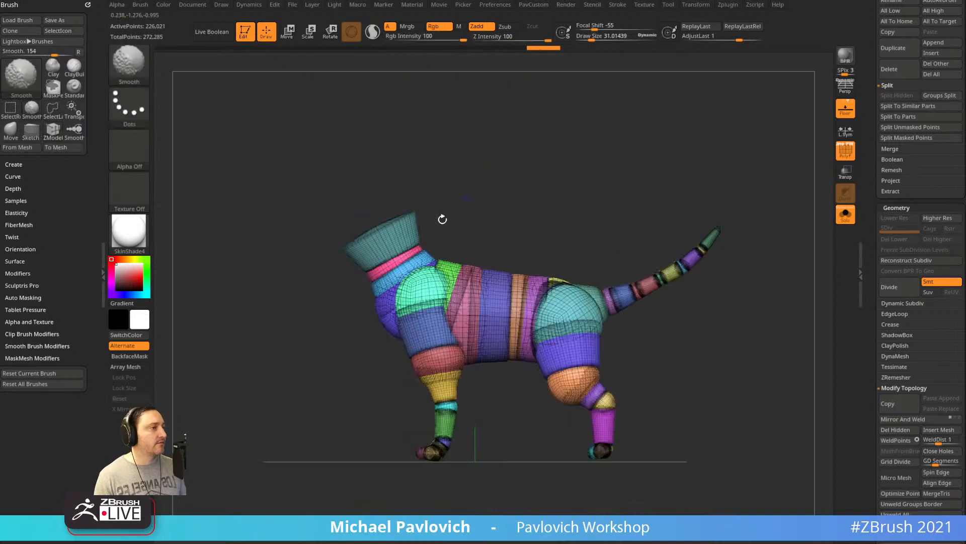
Isolate the teal neck polygroup with SelectRect, invert the visibility to hide it, and delete the hidden geometry.
{"action": "left_click", "coordinate": [130, 65], "text": "ctrl+shift"}
{"action": "left_click", "coordinate": [227, 75], "text": "ctrl+shift"}
{"action": "left_click", "coordinate": [396, 220], "text": "ctrl+shift"}
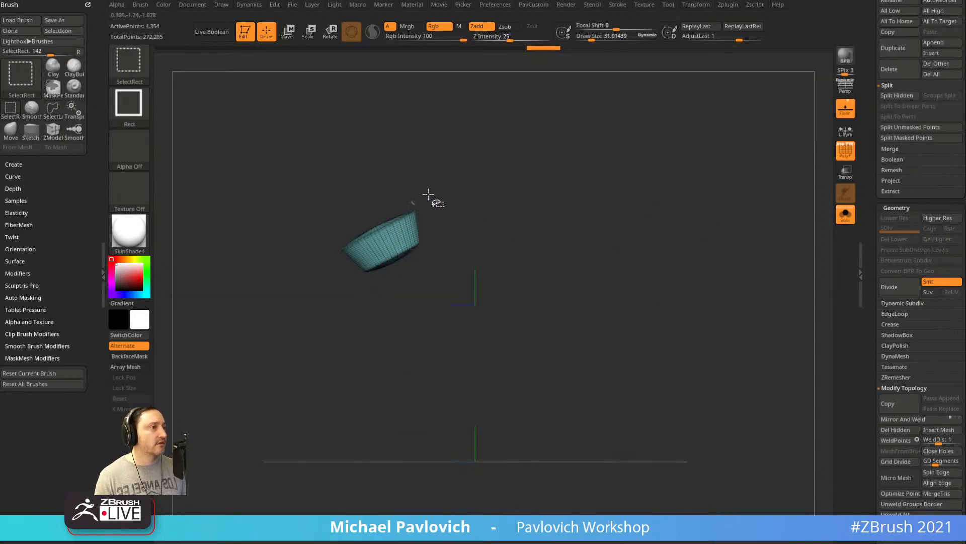
{"action": "left_click_drag", "start_coordinate": [649, 151], "coordinate": [717, 196], "text": "ctrl+shift"}
{"action": "key", "text": "3"}
{"action": "left_click", "coordinate": [704, 234]}
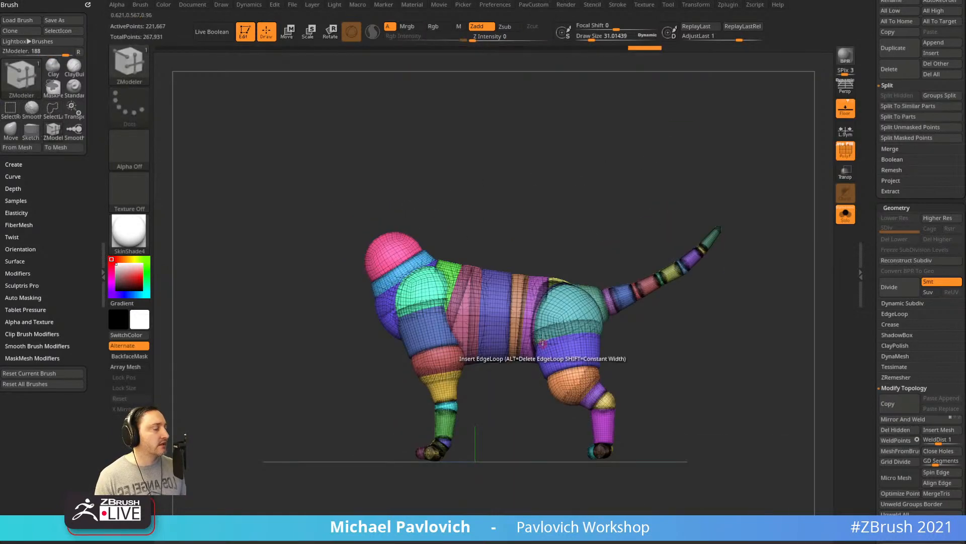
Isolate the torso polygroups with SelectLasso and hide the rounded blue and yellow pieces at their ends.
{"action": "left_click_drag", "start_coordinate": [711, 157], "coordinate": [595, 152], "text": "ctrl+shift"}
{"action": "left_click", "coordinate": [130, 64], "text": "ctrl+shift"}
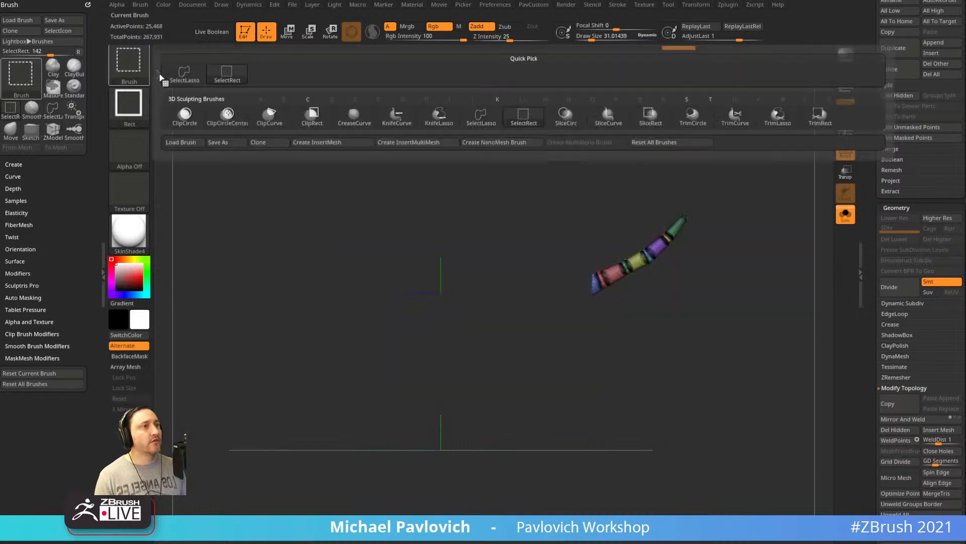
{"action": "left_click", "coordinate": [183, 75], "text": "ctrl+shift"}
{"action": "left_click", "coordinate": [442, 189], "text": "ctrl+shift"}
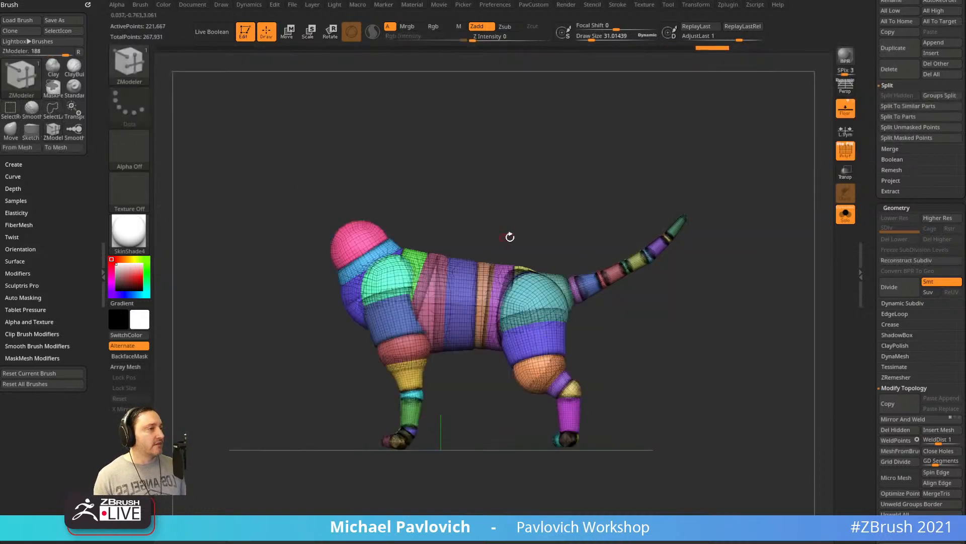
{"action": "mouse_move", "coordinate": [425, 201]}
{"action": "left_mouse_down", "text": "ctrl+shift"}
{"action": "mouse_move", "coordinate": [528, 222]}
{"action": "mouse_move", "coordinate": [453, 302]}
{"action": "mouse_move", "coordinate": [418, 212]}
{"action": "left_mouse_up", "text": "ctrl+shift"}
{"action": "mouse_move", "coordinate": [730, 206]}
{"action": "left_mouse_down"}
{"action": "mouse_move", "coordinate": [751, 219]}
{"action": "mouse_move", "coordinate": [723, 212]}
{"action": "mouse_move", "coordinate": [750, 229]}
{"action": "mouse_move", "coordinate": [735, 194]}
{"action": "mouse_move", "coordinate": [786, 252]}
{"action": "left_mouse_up"}
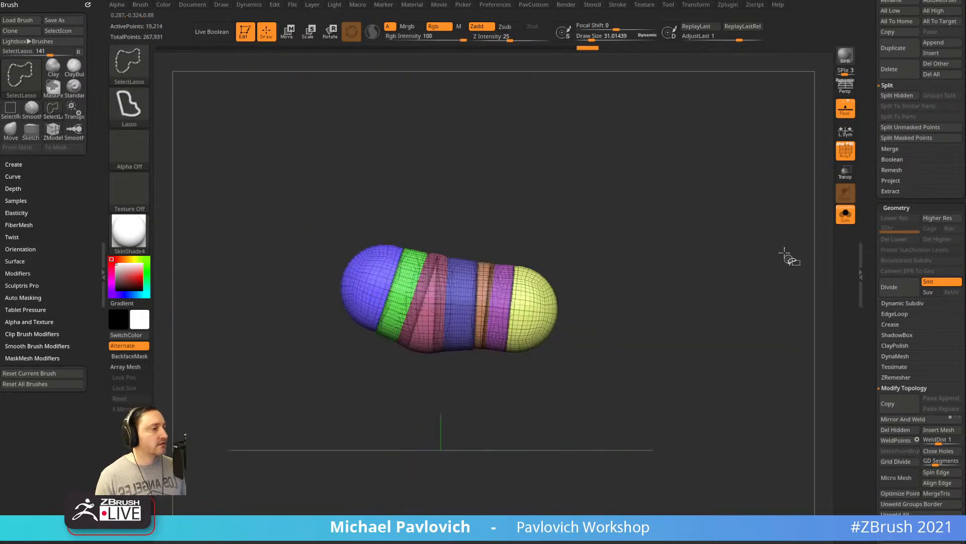
{"action": "left_click_drag", "start_coordinate": [345, 240], "coordinate": [425, 175], "text": "ctrl+alt+shift"}
{"action": "mouse_move", "coordinate": [597, 300]}
{"action": "left_mouse_down", "text": "ctrl+shift"}
{"action": "mouse_move", "coordinate": [572, 241]}
{"action": "mouse_move", "coordinate": [732, 181]}
{"action": "mouse_move", "coordinate": [786, 227]}
{"action": "left_mouse_up", "text": "ctrl+shift"}
Split the hidden parts from the torso into a separate subtool and show the torso's polygon wireframe.
{"action": "key", "text": "space"}
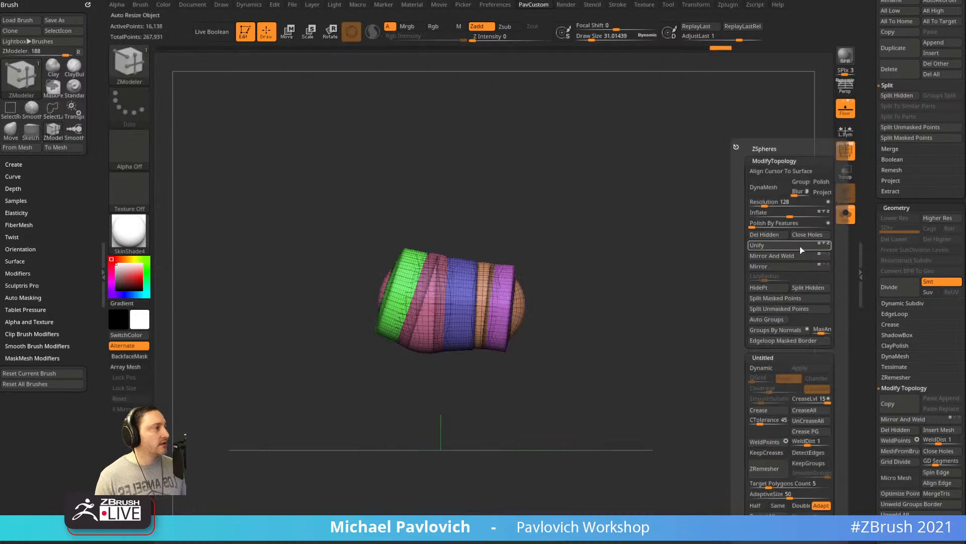
{"action": "left_click", "coordinate": [808, 288]}
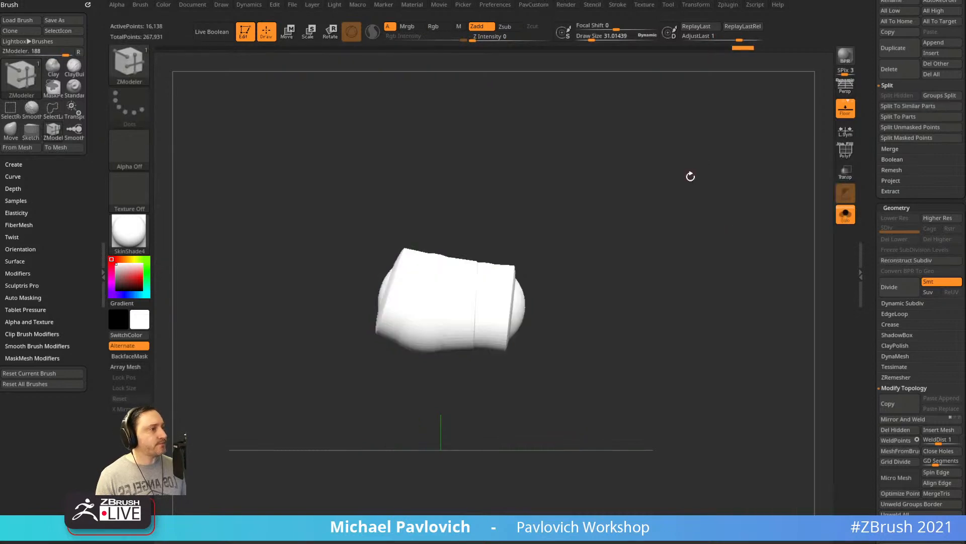
{"action": "left_click_drag", "start_coordinate": [740, 213], "coordinate": [722, 237]}
{"action": "key", "text": "shift+f"}
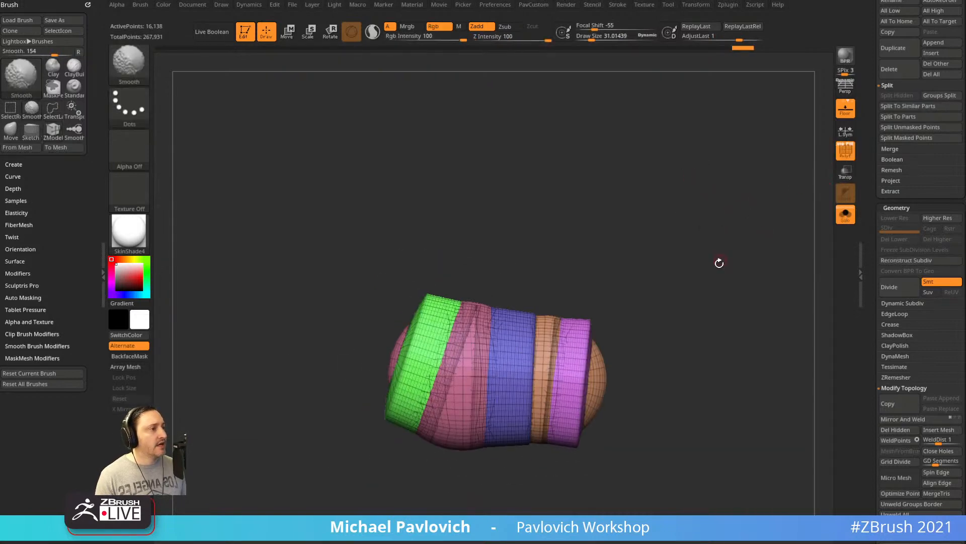
Switch to the Standard brush with a draw size of about 79 and inspect the torso mesh from below and the side.
{"action": "key", "text": "b"}
{"action": "key", "text": "s"}
{"action": "key", "text": "t"}
{"action": "mouse_move", "coordinate": [712, 290]}
{"action": "left_mouse_down", "text": "alt"}
{"action": "mouse_move", "coordinate": [699, 246]}
{"action": "mouse_move", "coordinate": [707, 209]}
{"action": "left_mouse_up", "text": "alt"}
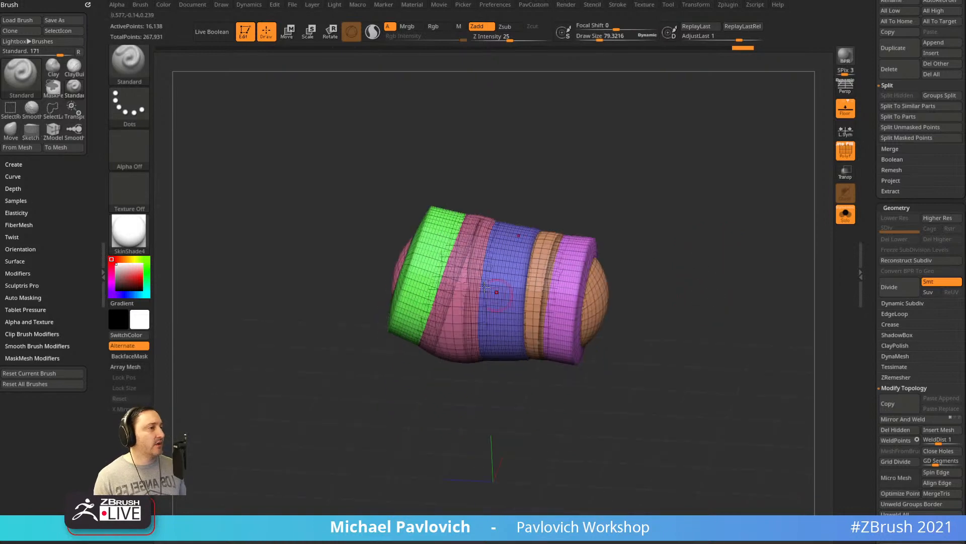
{"action": "left_click_drag", "start_coordinate": [665, 269], "coordinate": [668, 199]}
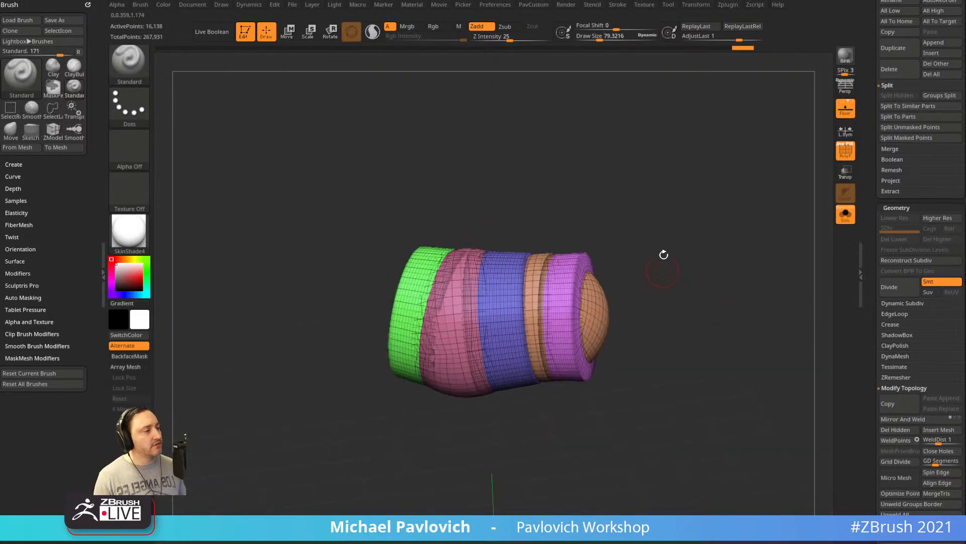
{"action": "left_click_drag", "start_coordinate": [663, 255], "coordinate": [601, 326]}
{"action": "left_click_drag", "start_coordinate": [641, 236], "coordinate": [579, 224]}
{"action": "left_click", "coordinate": [568, 262], "text": "ctrl+shift"}
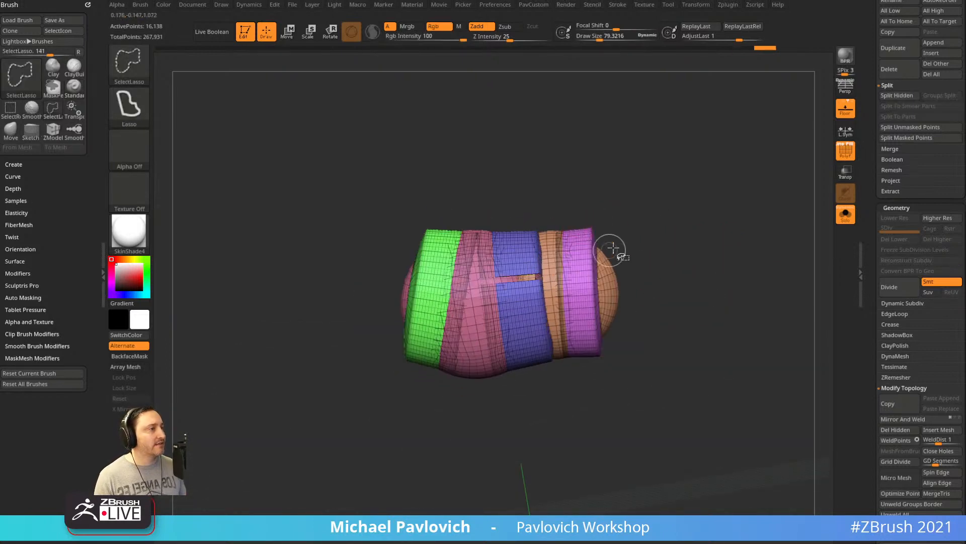
Restore the visibility of the hidden strip across the torso's polygroup bands.
{"action": "left_click", "coordinate": [645, 237], "text": "ctrl+shift"}
{"action": "left_click", "coordinate": [587, 256], "text": "ctrl+shift"}
{"action": "left_click", "coordinate": [678, 248], "text": "ctrl+shift"}
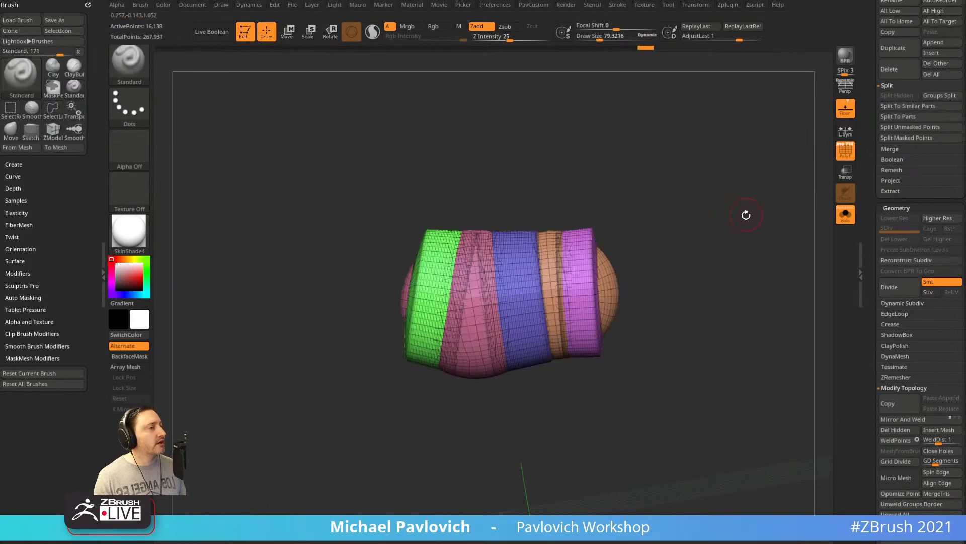
{"action": "mouse_move", "coordinate": [746, 215]}
{"action": "left_mouse_down"}
{"action": "mouse_move", "coordinate": [714, 195]}
{"action": "mouse_move", "coordinate": [719, 234]}
{"action": "left_mouse_up"}
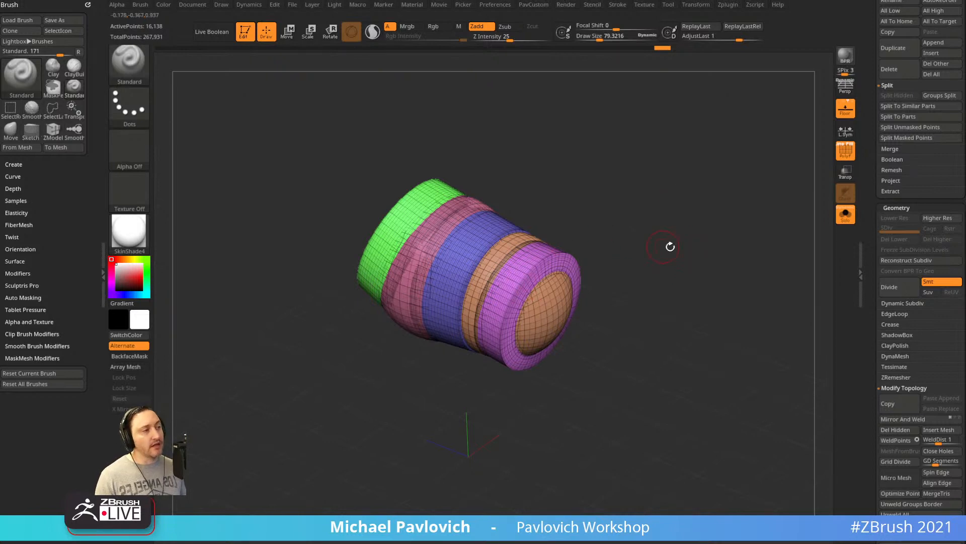
Fuse the overlapping torso pieces into one continuous mesh using the transform gizmo's remesh option, and return to Draw mode.
{"action": "key", "text": "w"}
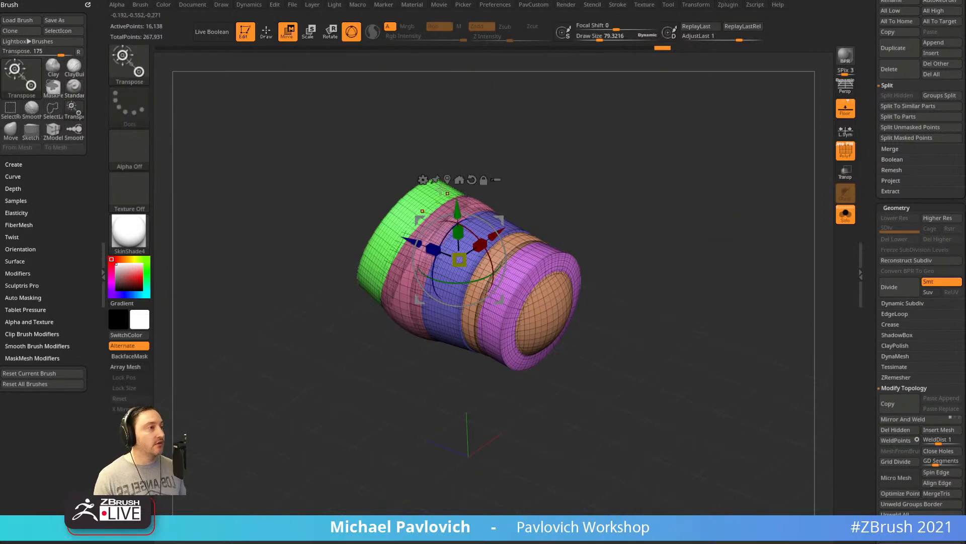
{"action": "left_click", "coordinate": [423, 180]}
{"action": "left_click", "coordinate": [632, 243]}
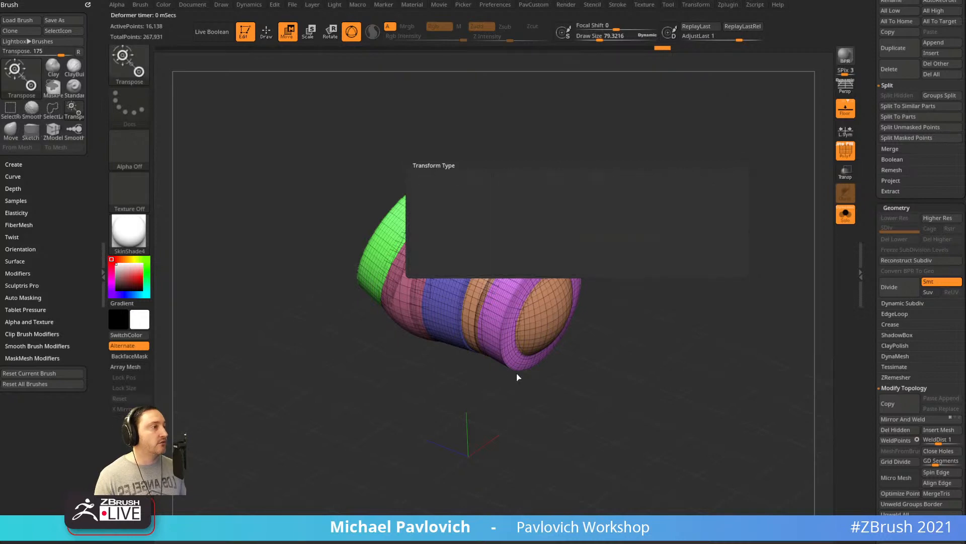
{"action": "key", "text": "q"}
{"action": "mouse_move", "coordinate": [689, 246]}
{"action": "left_mouse_down"}
{"action": "mouse_move", "coordinate": [675, 194]}
{"action": "mouse_move", "coordinate": [637, 247]}
{"action": "mouse_move", "coordinate": [669, 228]}
{"action": "mouse_move", "coordinate": [613, 238]}
{"action": "mouse_move", "coordinate": [555, 314]}
{"action": "left_mouse_up"}
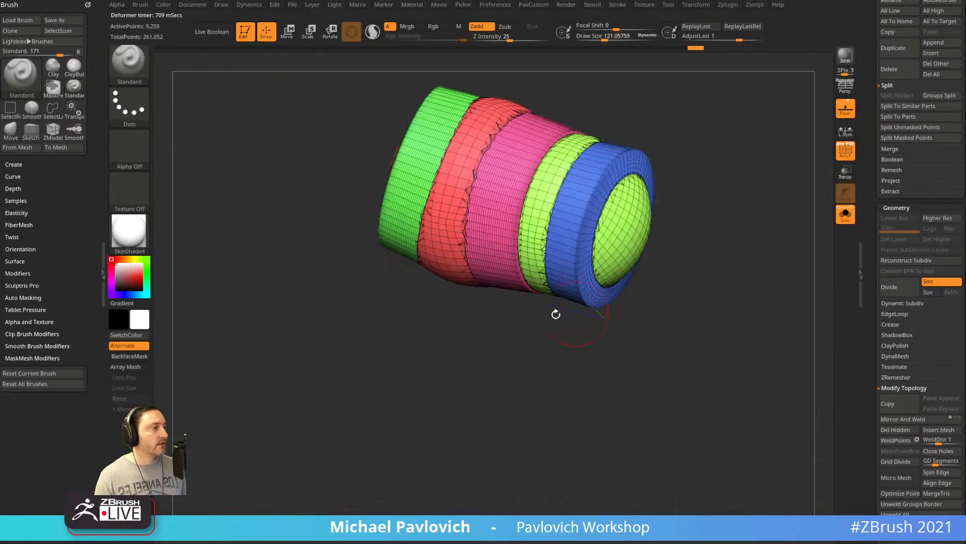
{"action": "left_click_drag", "start_coordinate": [672, 182], "coordinate": [709, 176]}
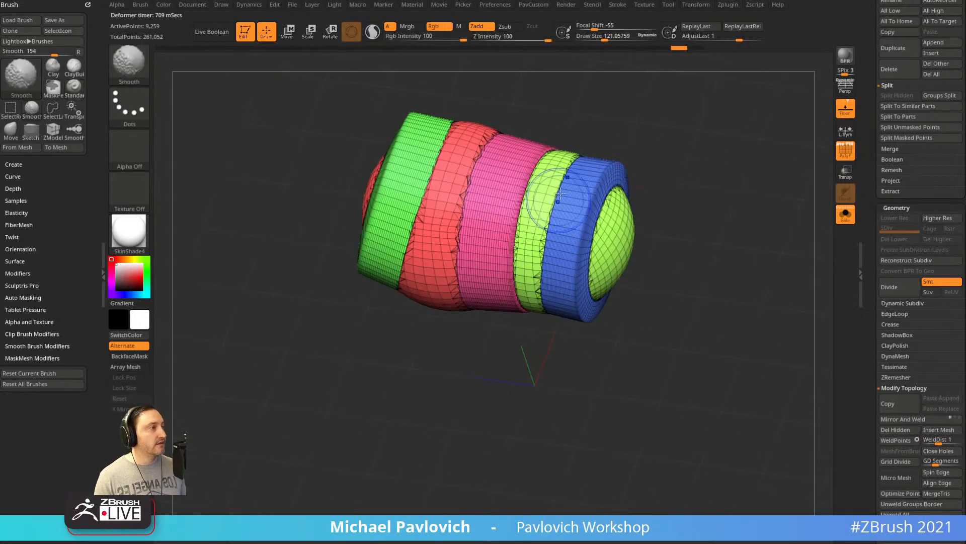
Undo the stray edit, set the draw size to about 55, and examine the seams between the torso bands.
{"action": "mouse_move", "coordinate": [565, 240]}
{"action": "left_mouse_down", "text": "alt"}
{"action": "mouse_move", "coordinate": [555, 255]}
{"action": "mouse_move", "coordinate": [521, 244]}
{"action": "mouse_move", "coordinate": [527, 271]}
{"action": "left_mouse_up", "text": "alt"}
{"action": "key", "text": "ctrl+z"}
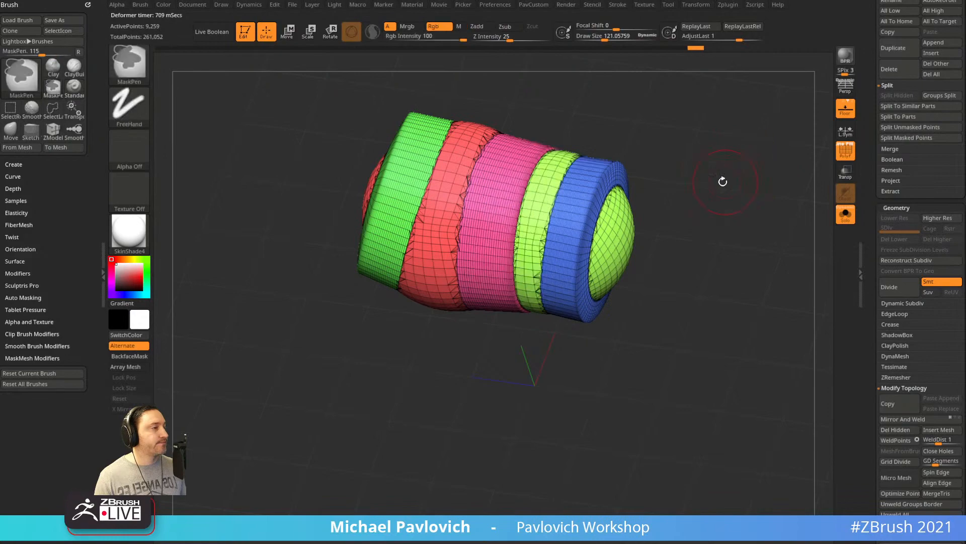
{"action": "key", "text": "s"}
{"action": "left_click", "coordinate": [703, 187]}
{"action": "mouse_move", "coordinate": [701, 173]}
{"action": "left_mouse_down"}
{"action": "mouse_move", "coordinate": [735, 124]}
{"action": "mouse_move", "coordinate": [727, 170]}
{"action": "mouse_move", "coordinate": [697, 204]}
{"action": "mouse_move", "coordinate": [658, 181]}
{"action": "mouse_move", "coordinate": [711, 205]}
{"action": "mouse_move", "coordinate": [711, 230]}
{"action": "mouse_move", "coordinate": [654, 229]}
{"action": "left_mouse_up"}
{"action": "key", "text": "f"}
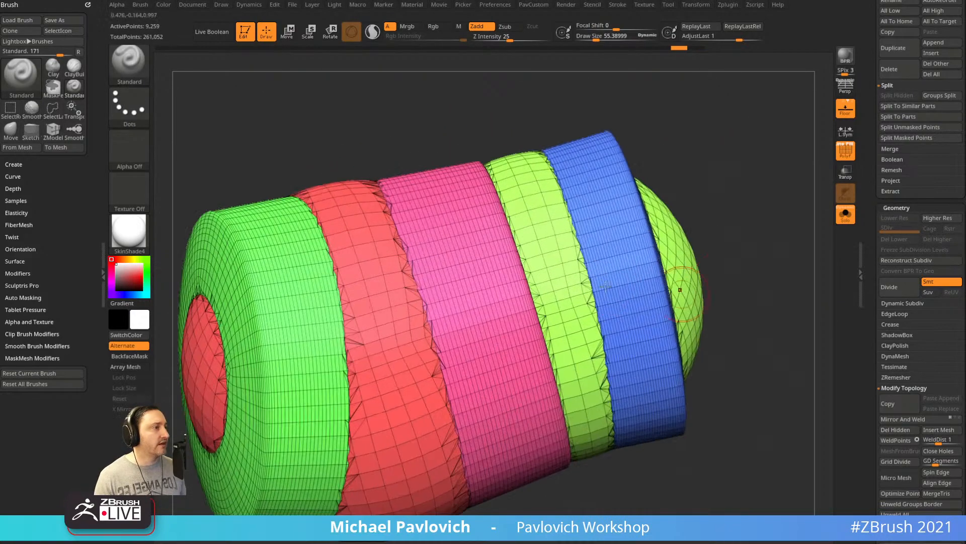
{"action": "left_click_drag", "start_coordinate": [699, 271], "coordinate": [730, 184]}
{"action": "key", "text": "f"}
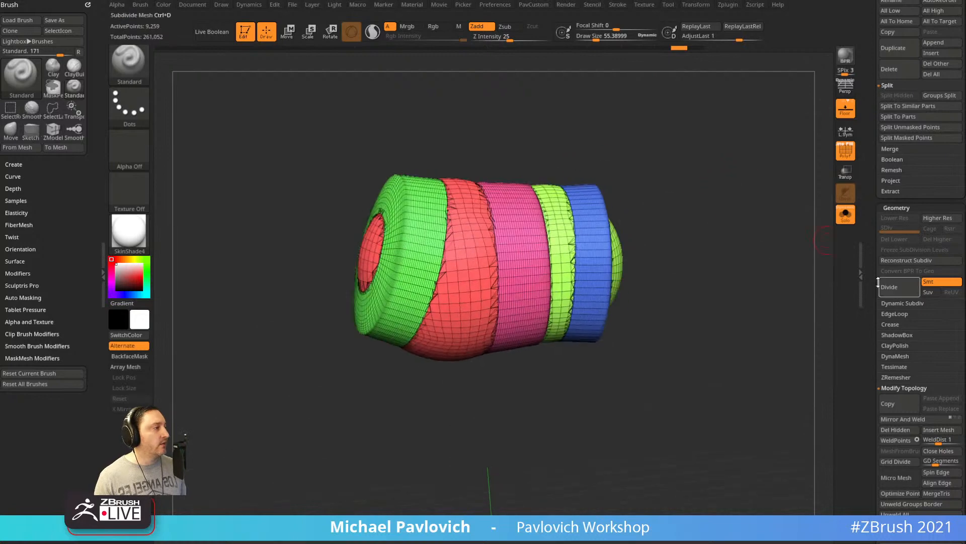
Configure ZRemesher with AdaptiveSize 0 and KeepGroups enabled for the torso, checking the triangulated polygroup borders.
{"action": "left_click_drag", "start_coordinate": [878, 284], "coordinate": [874, 214]}
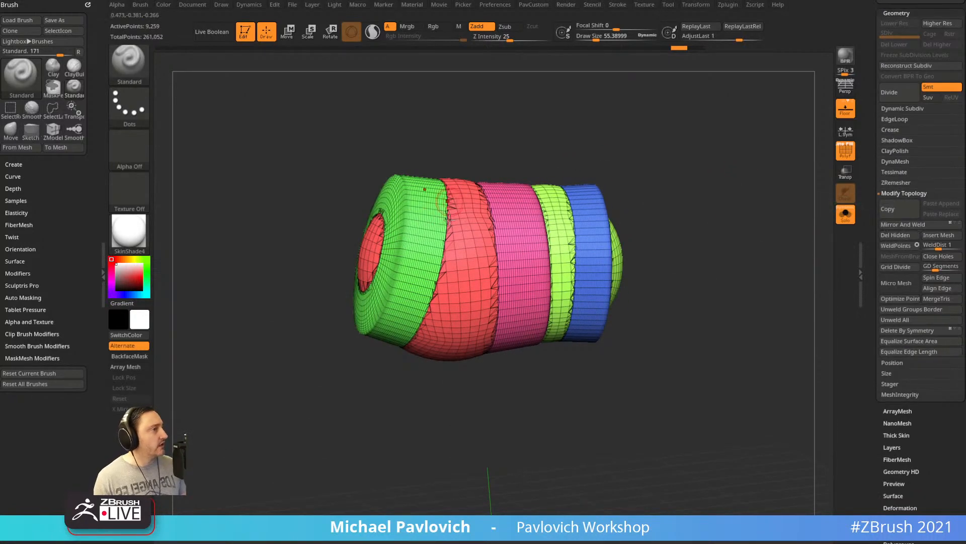
{"action": "left_click", "coordinate": [896, 182]}
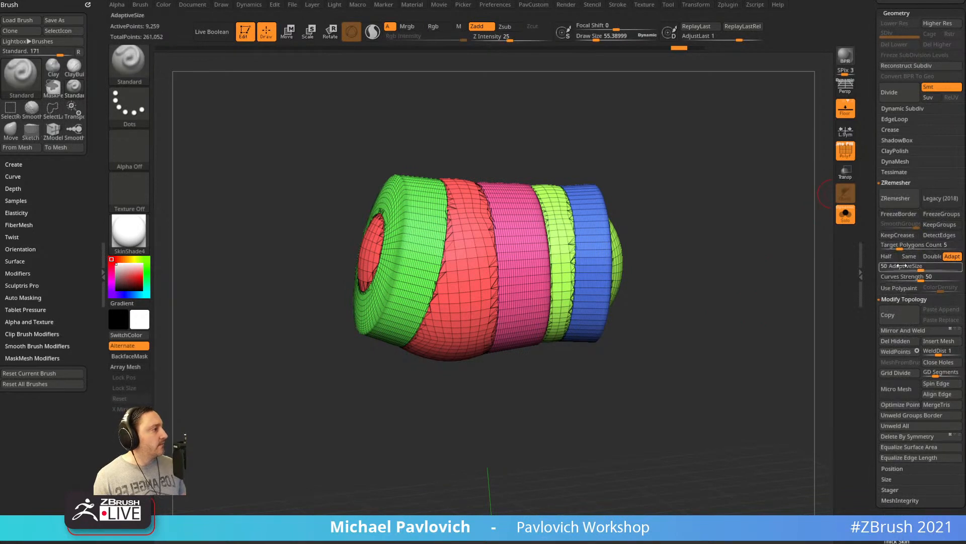
{"action": "mouse_move", "coordinate": [900, 266]}
{"action": "left_mouse_down"}
{"action": "mouse_move", "coordinate": [878, 268]}
{"action": "mouse_move", "coordinate": [915, 267]}
{"action": "left_mouse_up"}
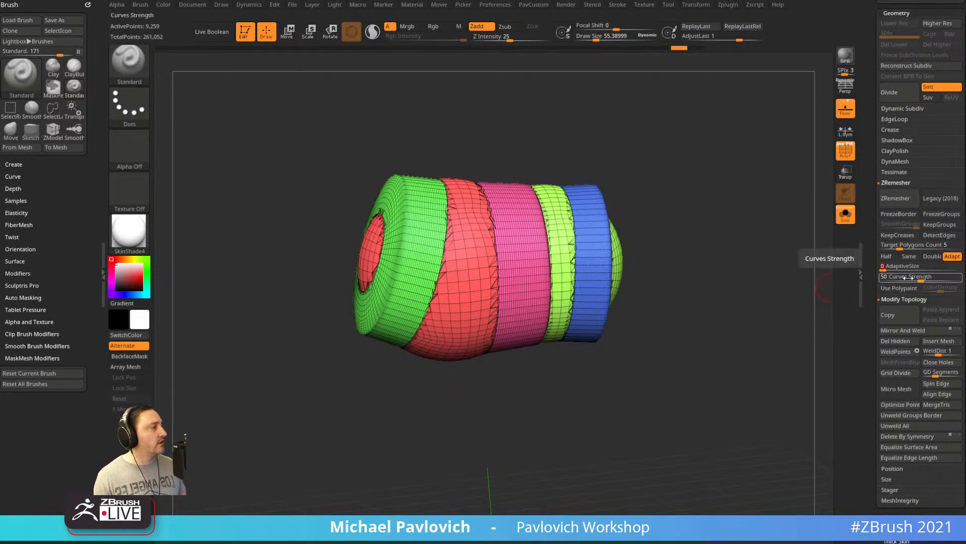
{"action": "left_click", "coordinate": [938, 225]}
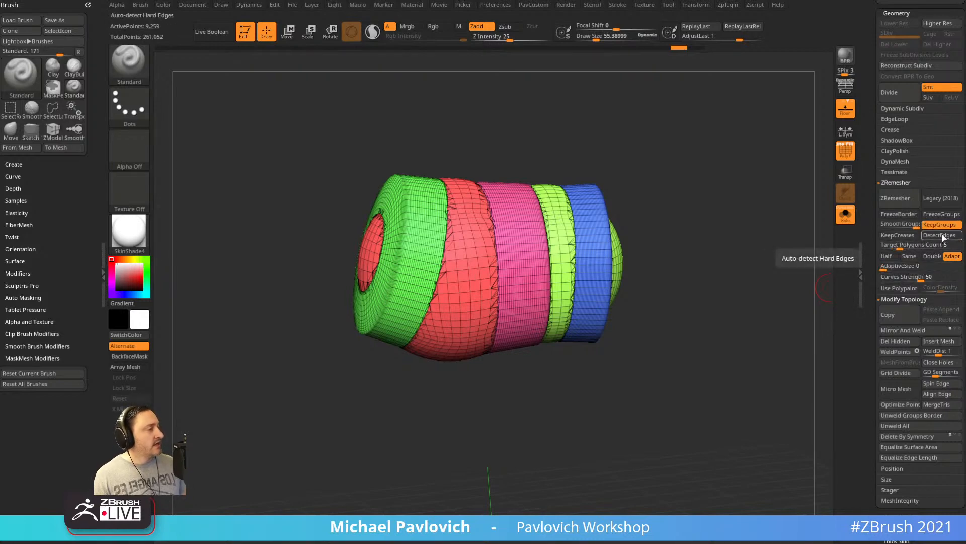
{"action": "right_click_drag", "start_coordinate": [725, 276], "coordinate": [760, 415], "text": "ctrl"}
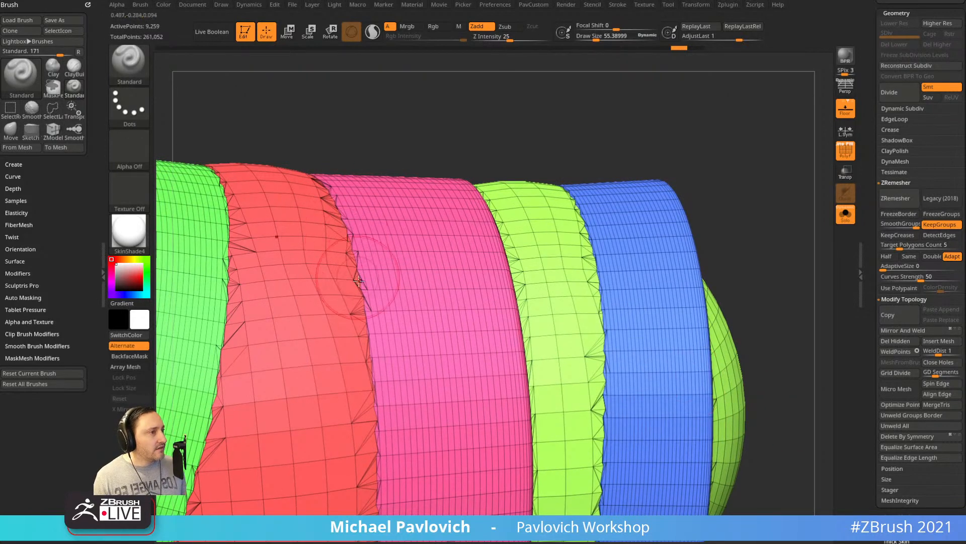
{"action": "key", "text": "f"}
{"action": "right_click_drag", "start_coordinate": [657, 140], "coordinate": [789, 204]}
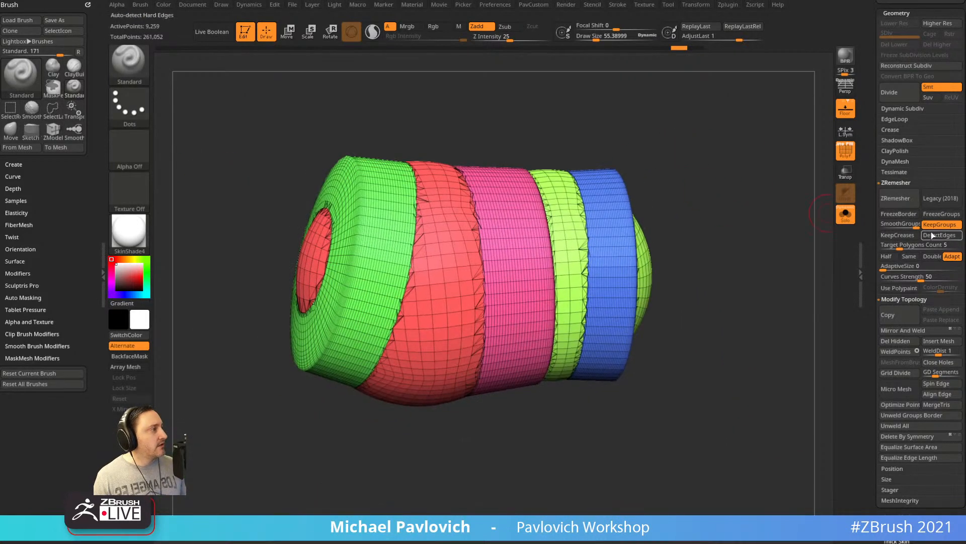
{"action": "right_click_drag", "start_coordinate": [755, 283], "coordinate": [742, 291]}
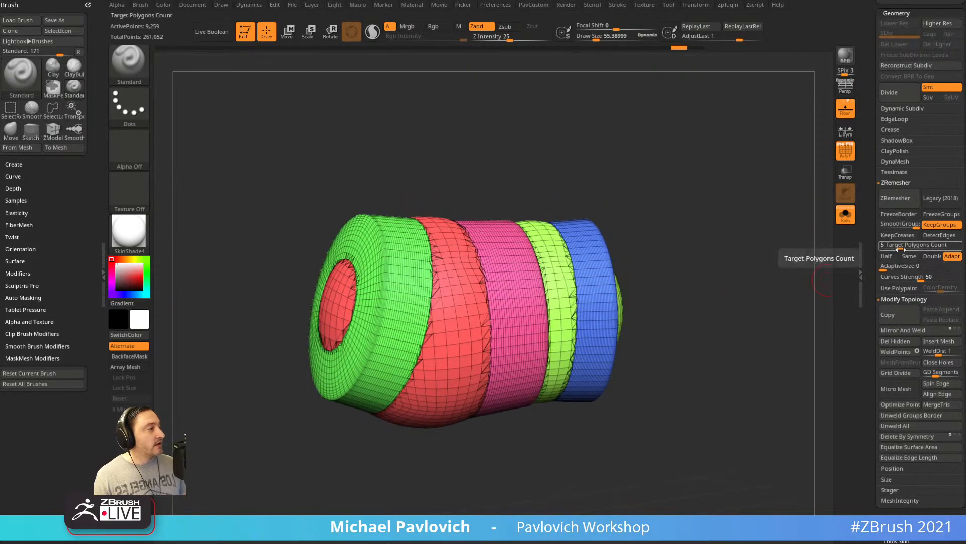
ZRemesh the torso repeatedly with the Half polygon target and SmoothGroups at 0 to get a light quad mesh.
{"action": "left_click", "coordinate": [886, 256]}
{"action": "left_click", "coordinate": [899, 198]}
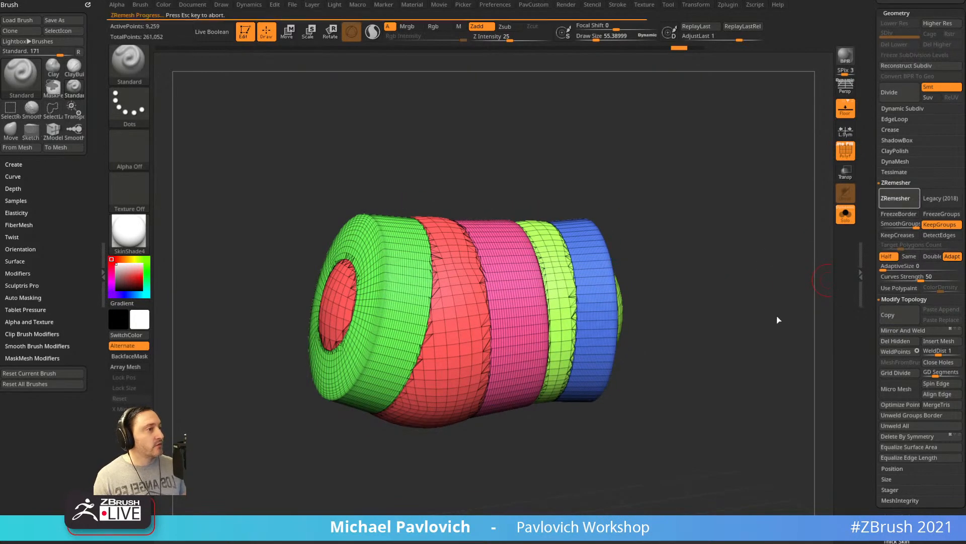
{"action": "right_click_drag", "start_coordinate": [772, 314], "coordinate": [673, 275]}
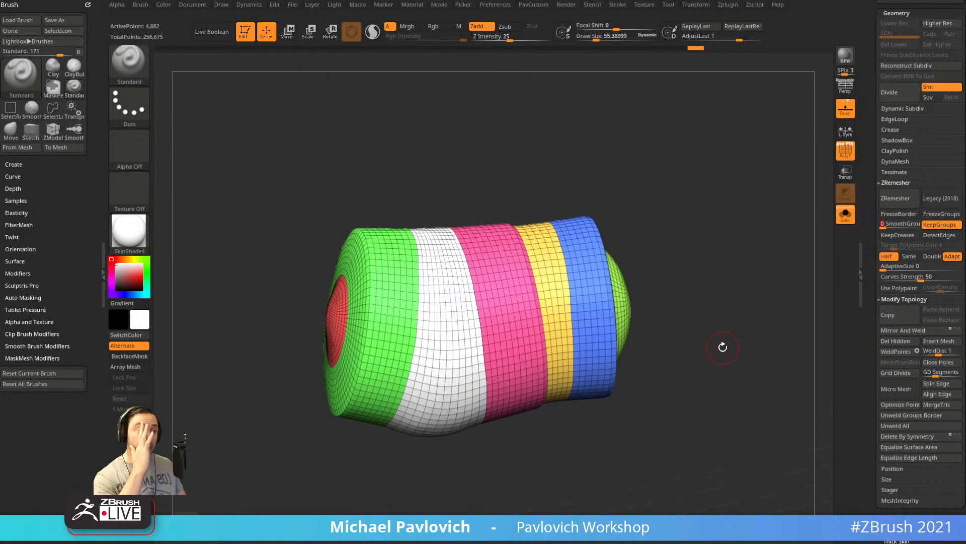
{"action": "left_click", "coordinate": [895, 198]}
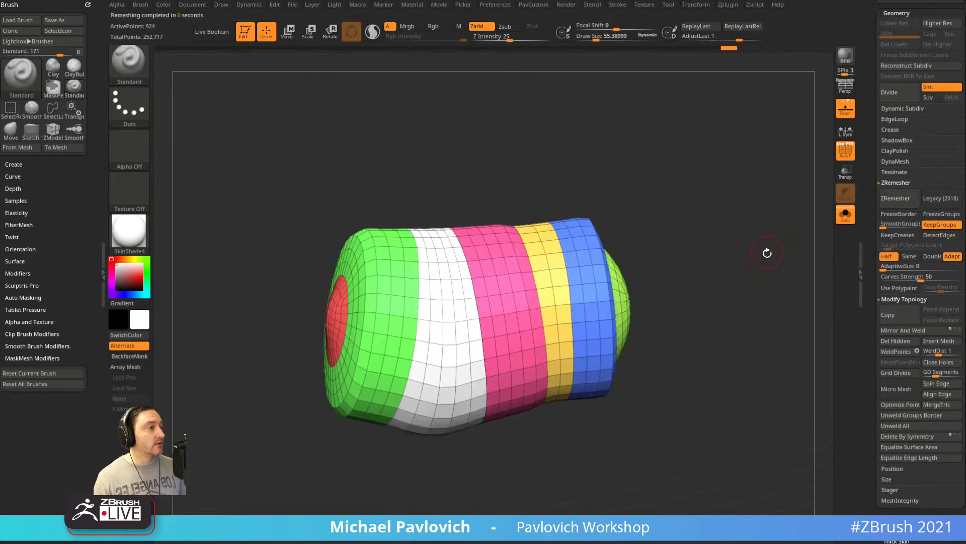
{"action": "mouse_move", "coordinate": [765, 252]}
{"action": "left_mouse_down", "text": "shift"}
{"action": "mouse_move", "coordinate": [720, 233]}
{"action": "mouse_move", "coordinate": [761, 242]}
{"action": "mouse_move", "coordinate": [750, 252]}
{"action": "mouse_move", "coordinate": [675, 255]}
{"action": "left_mouse_up", "text": "shift"}
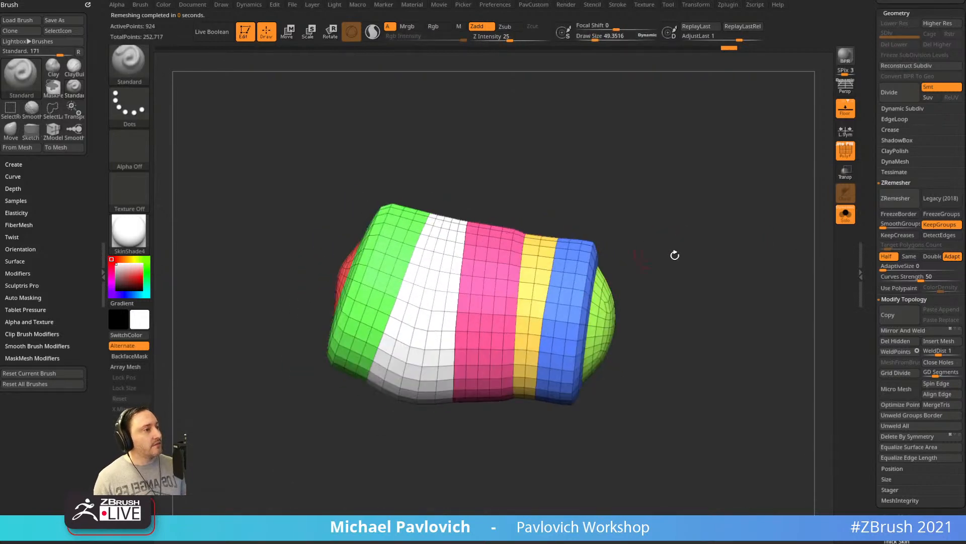
Collapse the ZRemesher settings, open the EdgeLoop settings, and set the Panel Loops Polish to 0.
{"action": "scroll", "coordinate": [872, 310], "scroll_direction": "down", "scroll_amount": 3}
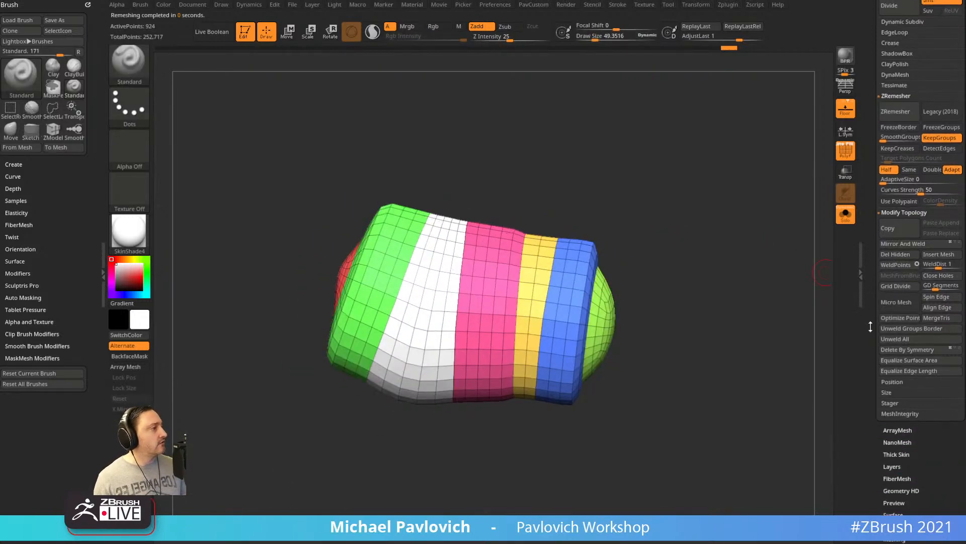
{"action": "left_click", "coordinate": [890, 95], "text": "shift"}
{"action": "scroll", "coordinate": [885, 105], "scroll_direction": "up", "scroll_amount": 2}
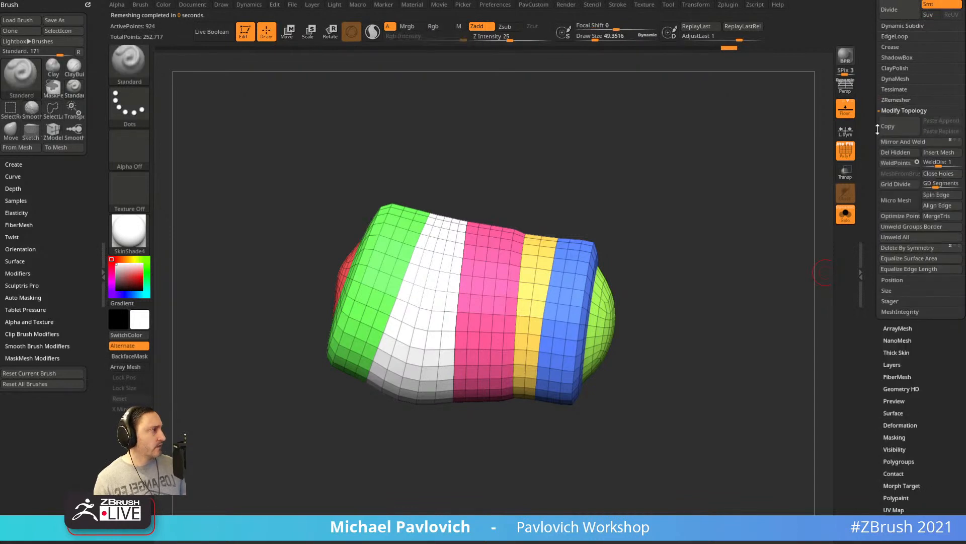
{"action": "left_click", "coordinate": [895, 101]}
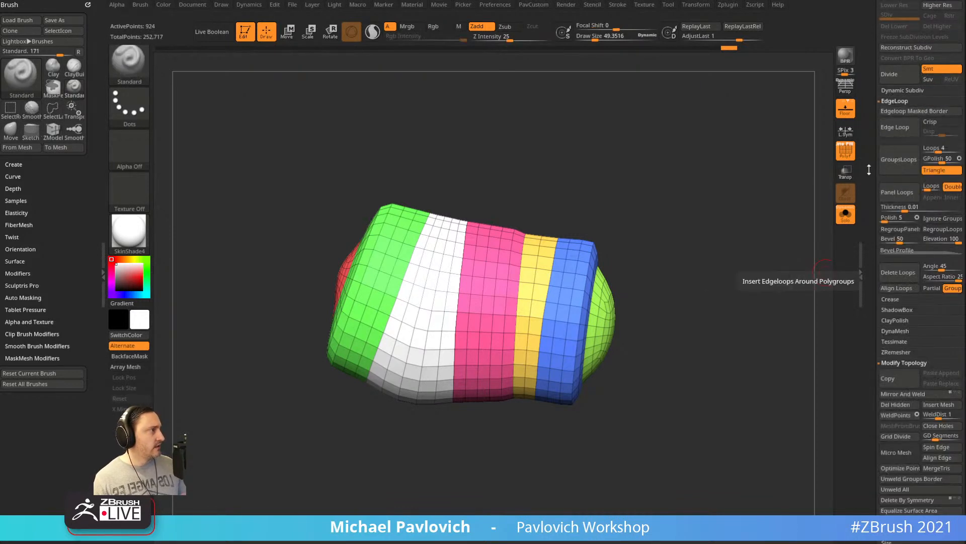
{"action": "scroll", "coordinate": [889, 161], "scroll_direction": "down", "scroll_amount": 1}
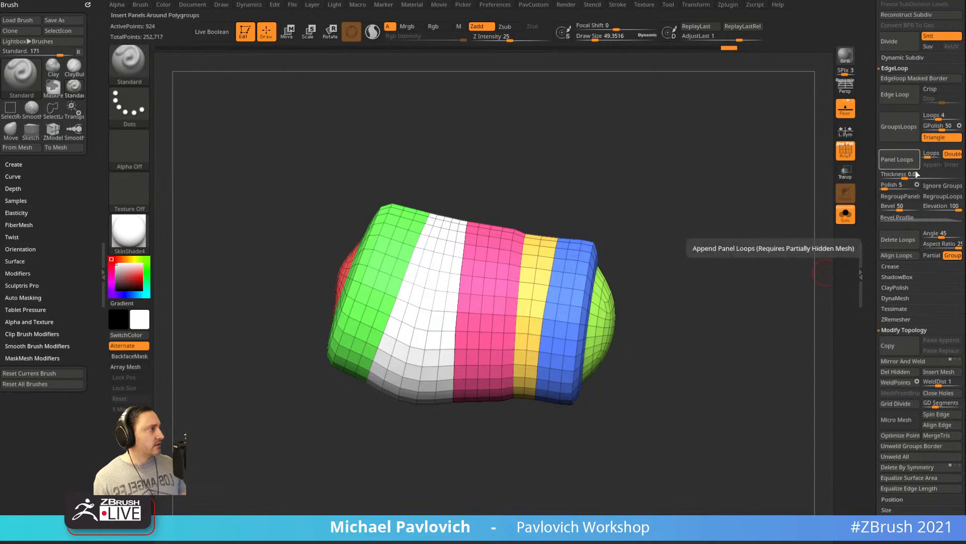
{"action": "left_click_drag", "start_coordinate": [890, 185], "coordinate": [884, 185]}
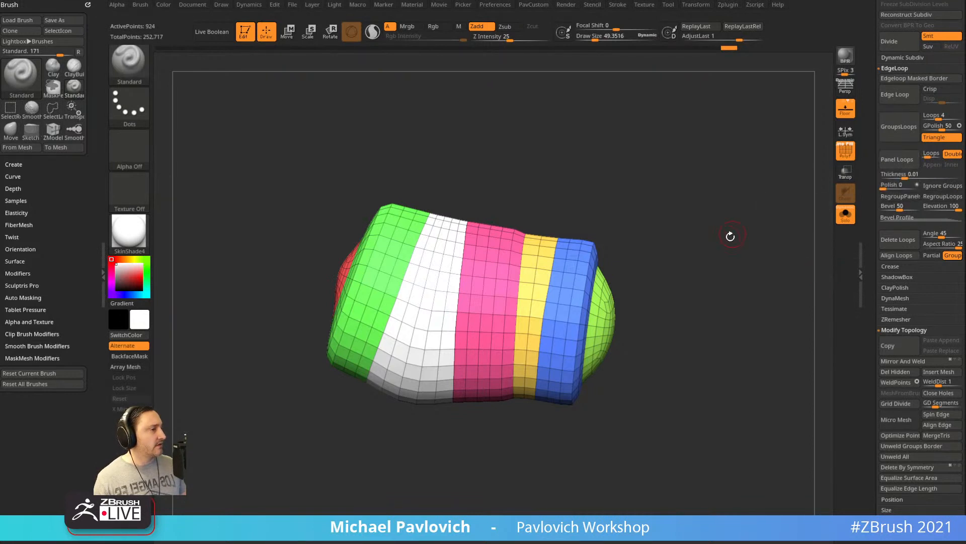
Try Panel Loops on the torso polygroups with a thickness of 0.06534, and undo the result.
{"action": "mouse_move", "coordinate": [729, 235]}
{"action": "left_mouse_down"}
{"action": "mouse_move", "coordinate": [712, 224]}
{"action": "mouse_move", "coordinate": [730, 233]}
{"action": "left_mouse_up"}
{"action": "left_click_drag", "start_coordinate": [912, 182], "coordinate": [917, 177]}
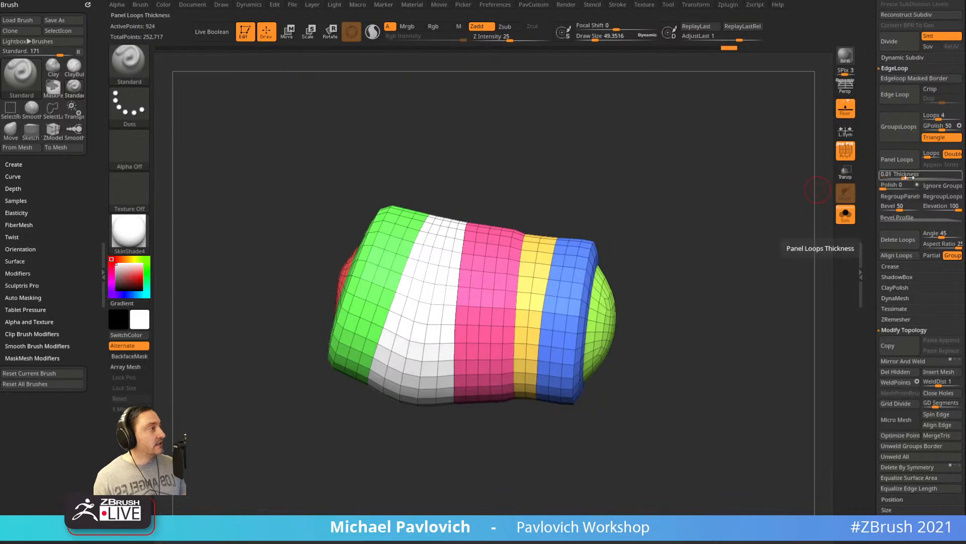
{"action": "left_click", "coordinate": [897, 159]}
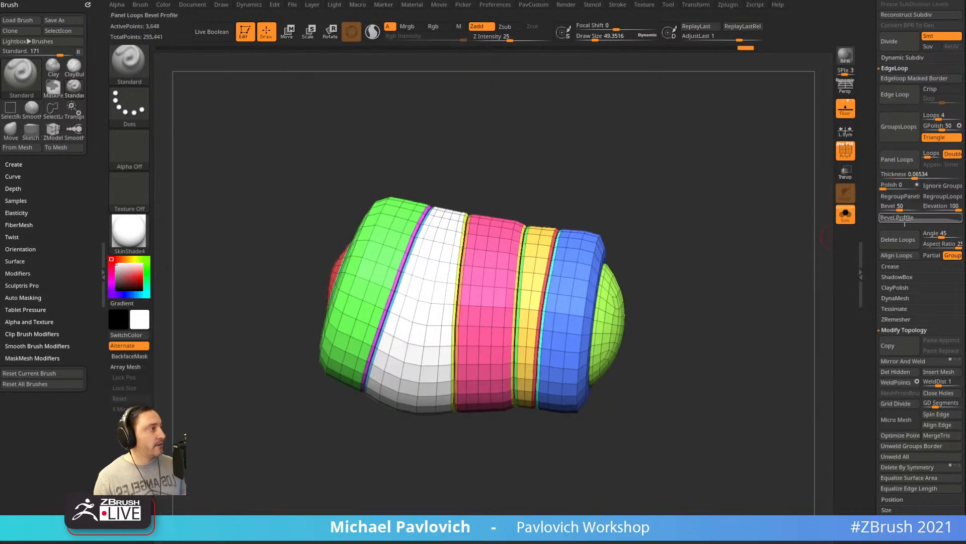
{"action": "key", "text": "ctrl+z"}
Set the Panel Loops thickness to 0.11066 and test it on the torso, undoing each trial.
{"action": "left_click_drag", "start_coordinate": [914, 174], "coordinate": [918, 174]}
{"action": "left_click", "coordinate": [898, 159]}
{"action": "left_click_drag", "start_coordinate": [748, 230], "coordinate": [811, 216]}
{"action": "key", "text": "ctrl+z"}
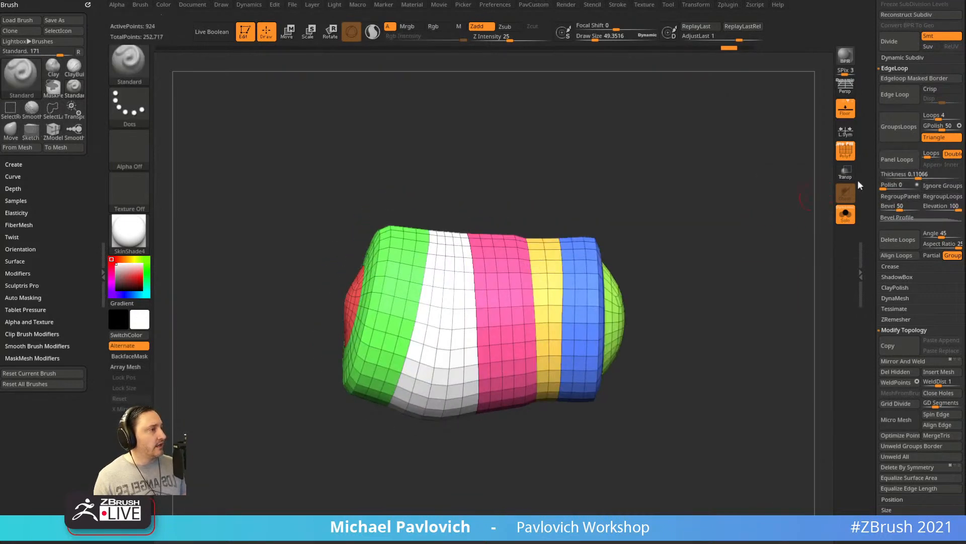
{"action": "left_click", "coordinate": [897, 159]}
{"action": "key", "text": "ctrl+z"}
Set the Panel Loops Elevation to -100 and apply Panel Loops to the torso polygroups.
{"action": "left_click_drag", "start_coordinate": [954, 207], "coordinate": [924, 208]}
{"action": "left_click", "coordinate": [898, 159]}
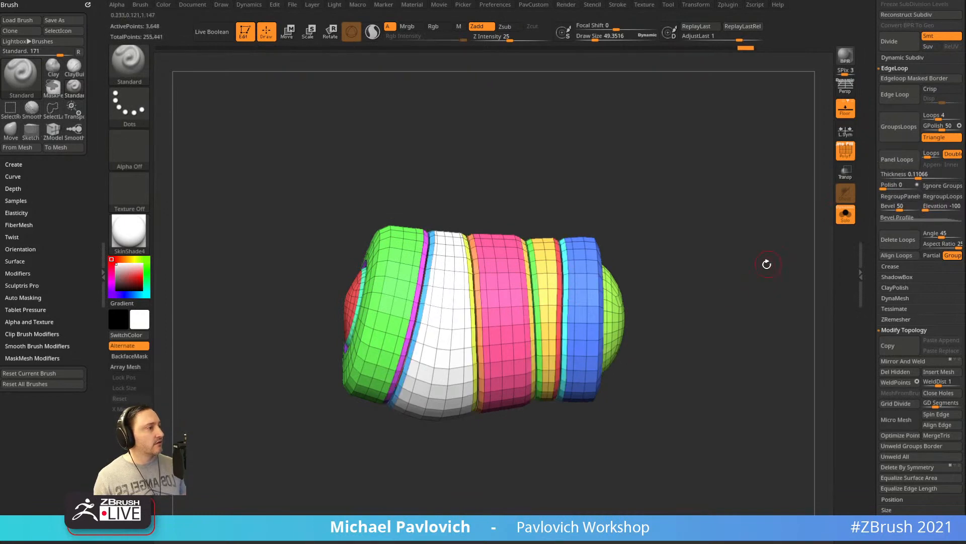
{"action": "left_click_drag", "start_coordinate": [767, 264], "coordinate": [760, 258]}
{"action": "left_click_drag", "start_coordinate": [695, 230], "coordinate": [695, 209]}
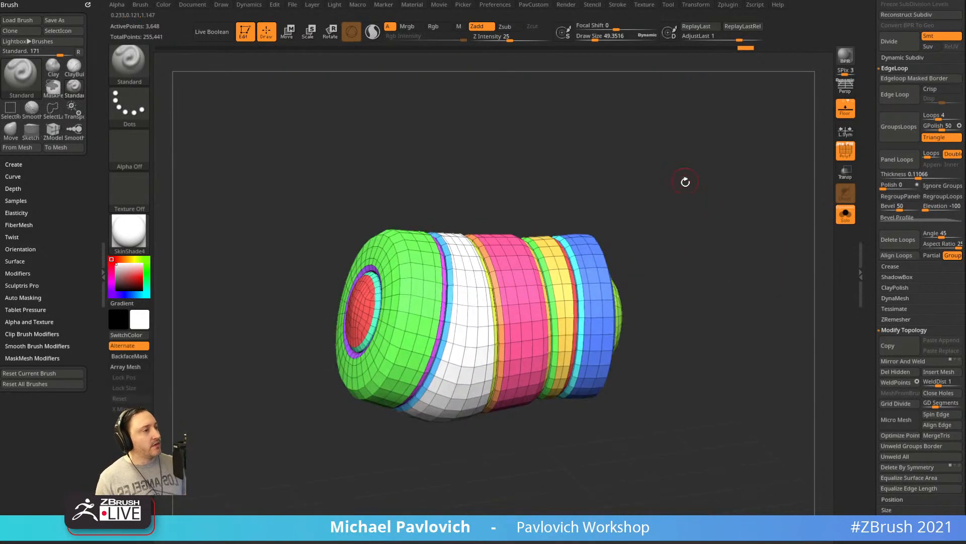
Isolate the white and blue torso panels and examine their thickness and inner walls.
{"action": "left_click", "coordinate": [586, 252], "text": "ctrl+shift"}
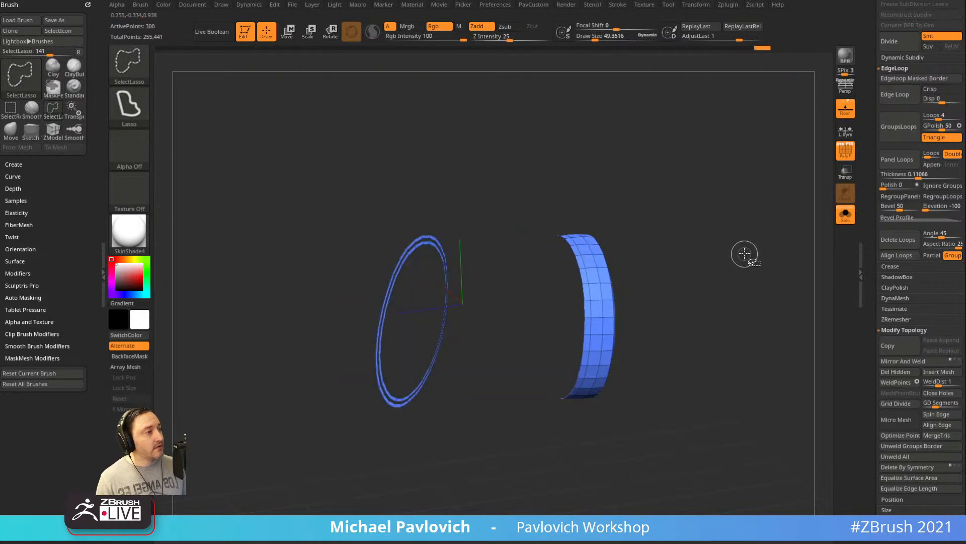
{"action": "left_click", "coordinate": [745, 253], "text": "ctrl+shift"}
{"action": "mouse_move", "coordinate": [733, 246]}
{"action": "left_mouse_down"}
{"action": "mouse_move", "coordinate": [753, 250]}
{"action": "mouse_move", "coordinate": [745, 216]}
{"action": "mouse_move", "coordinate": [661, 183]}
{"action": "mouse_move", "coordinate": [744, 190]}
{"action": "mouse_move", "coordinate": [664, 168]}
{"action": "mouse_move", "coordinate": [721, 168]}
{"action": "mouse_move", "coordinate": [658, 237]}
{"action": "mouse_move", "coordinate": [806, 187]}
{"action": "left_mouse_up"}
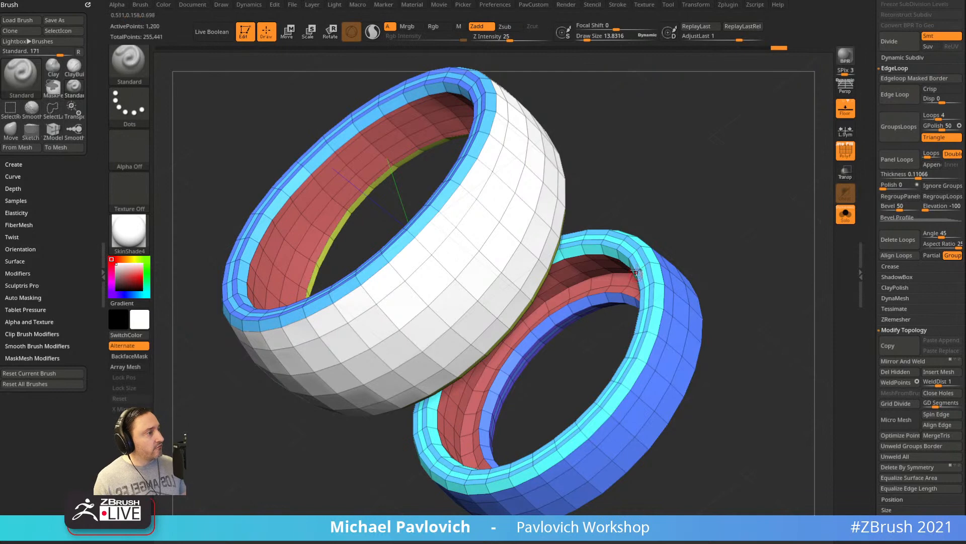
Expand the Bevel Profile curve, inspect the beveled panel edges, and make all torso panels visible again.
{"action": "left_click", "coordinate": [898, 217]}
{"action": "left_click_drag", "start_coordinate": [636, 270], "coordinate": [562, 323]}
{"action": "left_click", "coordinate": [558, 324], "text": "ctrl+shift"}
{"action": "left_click_drag", "start_coordinate": [733, 252], "coordinate": [736, 245]}
{"action": "left_click", "coordinate": [693, 211], "text": "ctrl+shift"}
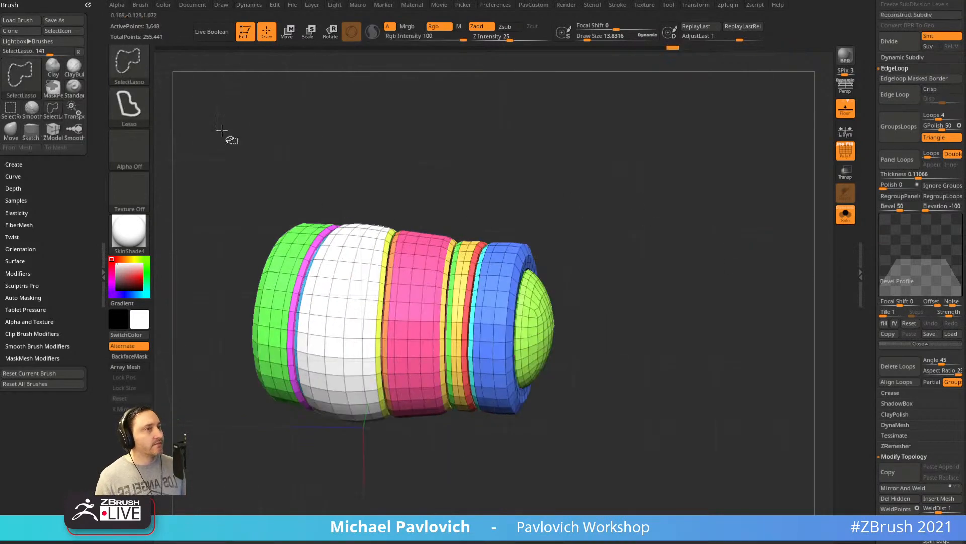
Switch to SelectRect and isolate the polygroup of the light green rounded end of the torso.
{"action": "left_click", "coordinate": [131, 66], "text": "ctrl+shift"}
{"action": "left_click", "coordinate": [225, 83], "text": "ctrl+shift"}
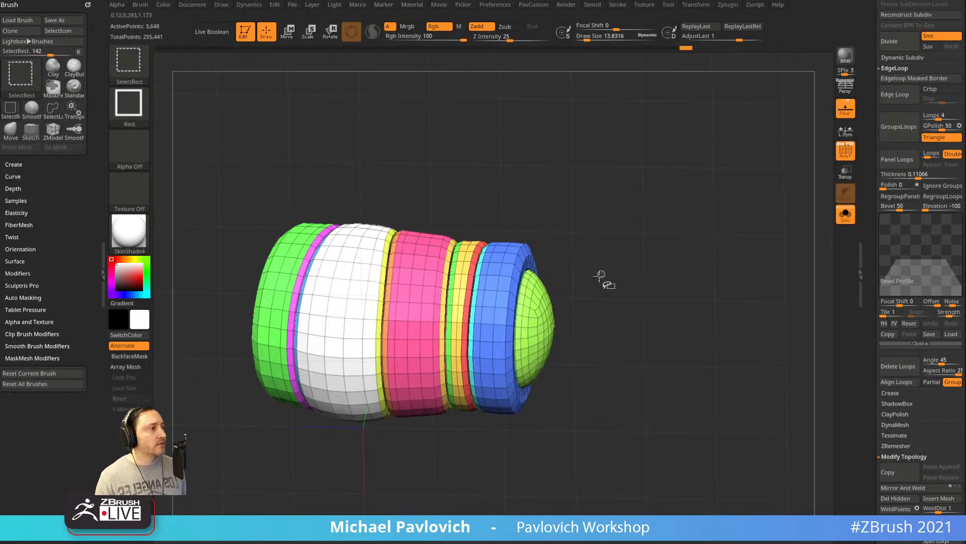
{"action": "left_click", "coordinate": [546, 327], "text": "ctrl+shift"}
{"action": "left_click_drag", "start_coordinate": [609, 222], "coordinate": [729, 273], "text": "ctrl+shift"}
{"action": "left_click", "coordinate": [677, 245], "text": "ctrl+shift"}
{"action": "left_click", "coordinate": [543, 319], "text": "ctrl+shift"}
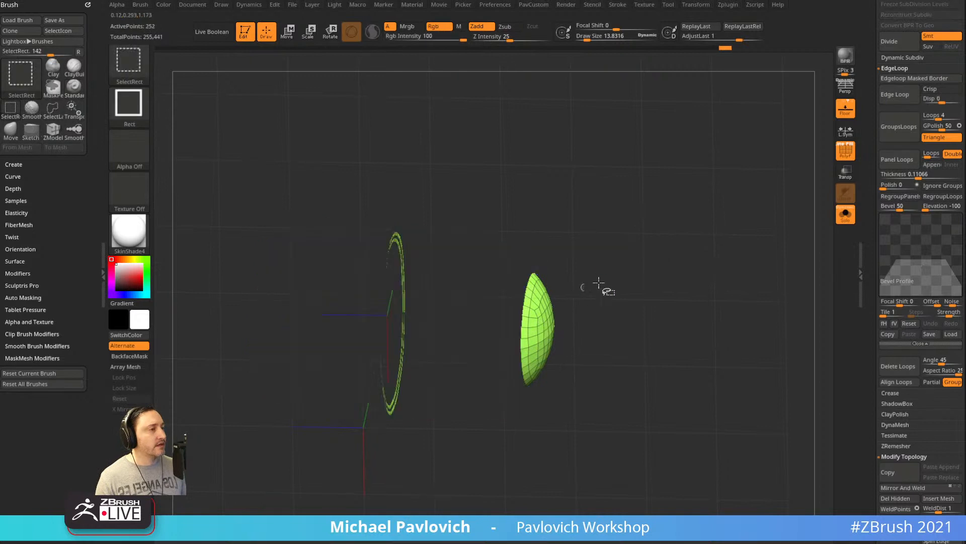
Extend the visibility from the isolated green polygroup to its connected shells and turn off the floor grid.
{"action": "left_click_drag", "start_coordinate": [612, 276], "coordinate": [744, 227]}
{"action": "left_click", "coordinate": [666, 245], "text": "ctrl+shift"}
{"action": "left_click", "coordinate": [845, 110]}
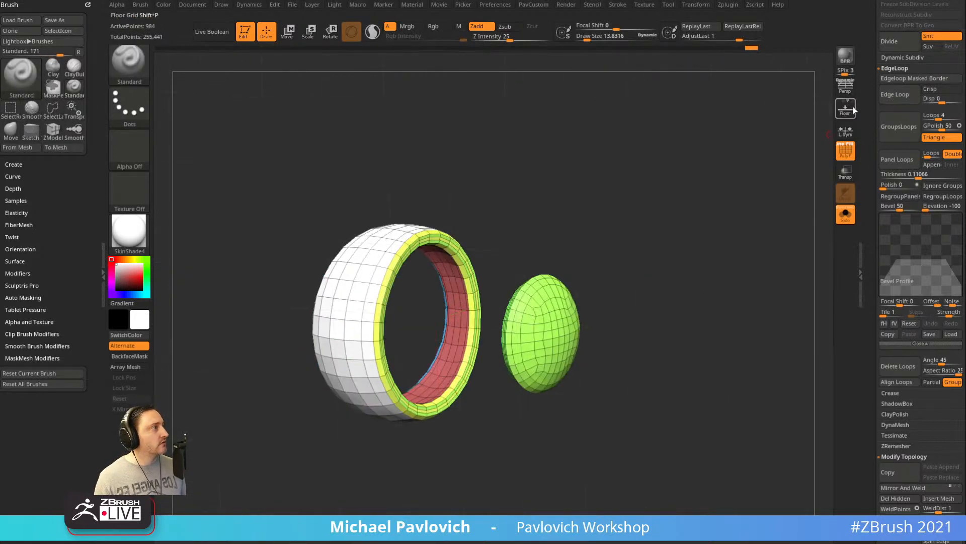
{"action": "left_click", "coordinate": [847, 153]}
{"action": "left_click", "coordinate": [848, 155]}
Hide the separate green cap and regroup the white ring's visible polygons into new polygroups.
{"action": "left_click_drag", "start_coordinate": [826, 153], "coordinate": [781, 145]}
{"action": "left_click_drag", "start_coordinate": [875, 253], "coordinate": [870, 102]}
{"action": "left_click", "coordinate": [902, 205], "text": "shift"}
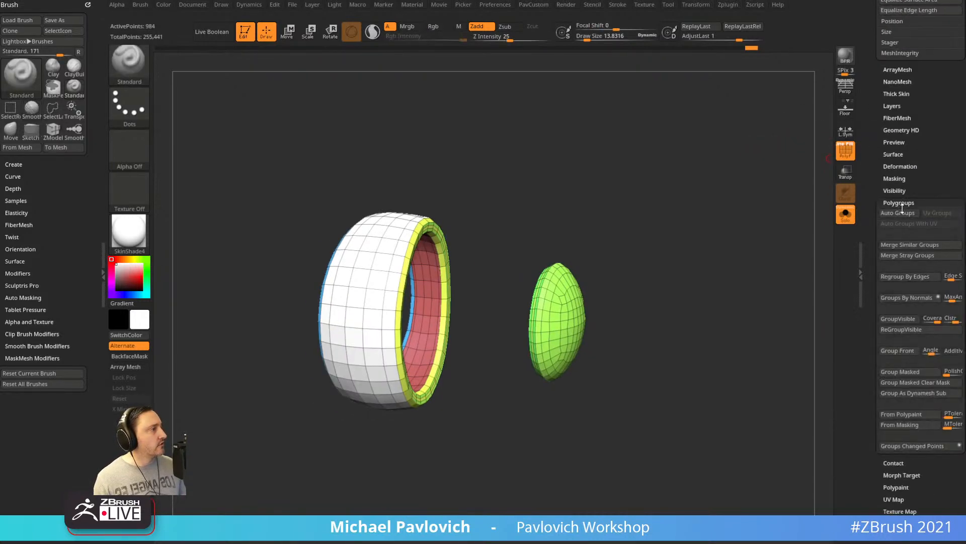
{"action": "left_click_drag", "start_coordinate": [756, 259], "coordinate": [741, 241]}
{"action": "left_click_drag", "start_coordinate": [491, 224], "coordinate": [593, 414], "text": "ctrl+alt+shift"}
{"action": "left_click", "coordinate": [912, 320]}
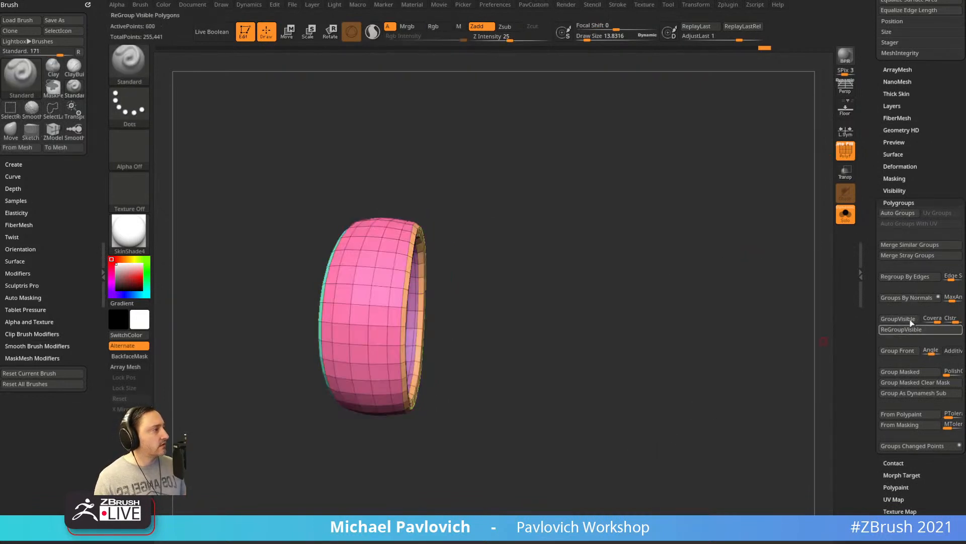
Hide the rounded cap shells at the ends of the torso and delete the hidden geometry.
{"action": "left_click", "coordinate": [687, 274], "text": "ctrl+shift"}
{"action": "left_click", "coordinate": [579, 297], "text": "ctrl+shift"}
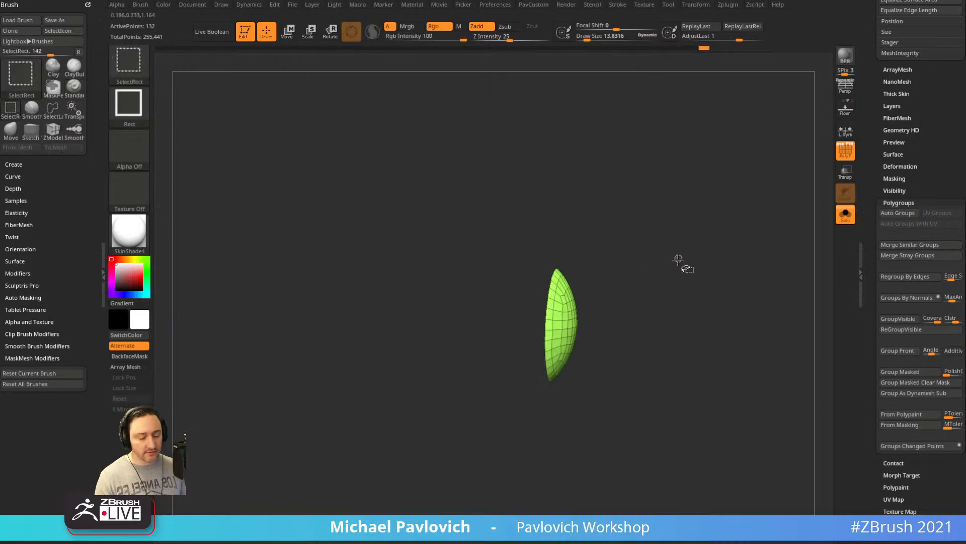
{"action": "left_click_drag", "start_coordinate": [682, 262], "coordinate": [671, 224]}
{"action": "left_click", "coordinate": [690, 254], "text": "ctrl+shift"}
{"action": "left_click", "coordinate": [460, 320], "text": "ctrl+shift"}
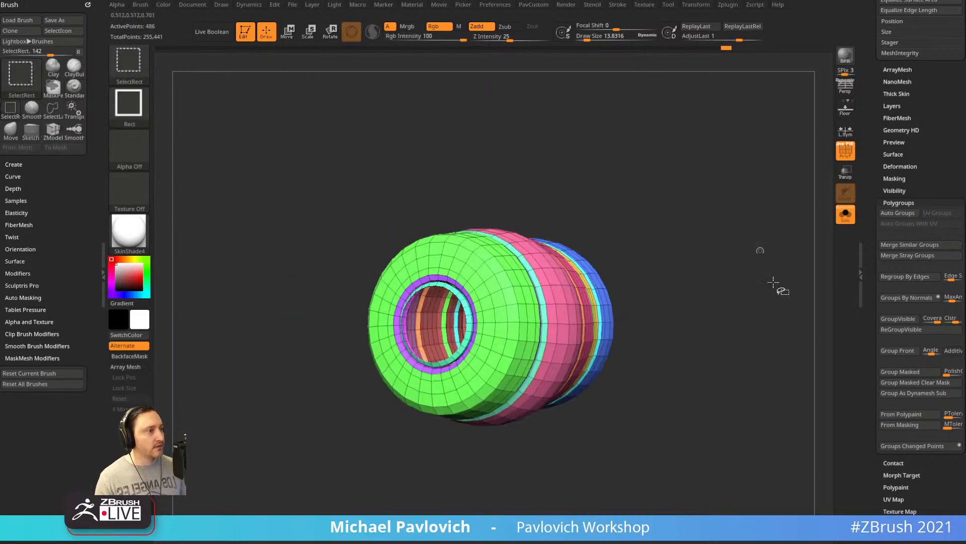
{"action": "left_click_drag", "start_coordinate": [773, 283], "coordinate": [770, 271], "text": "ctrl+shift"}
{"action": "key", "text": "ctrl+shift+a"}
{"action": "mouse_move", "coordinate": [744, 180]}
{"action": "left_mouse_down", "text": "ctrl+shift"}
{"action": "mouse_move", "coordinate": [783, 280]}
{"action": "mouse_move", "coordinate": [705, 191]}
{"action": "mouse_move", "coordinate": [743, 193]}
{"action": "left_mouse_up", "text": "ctrl+shift"}
{"action": "key", "text": "2"}
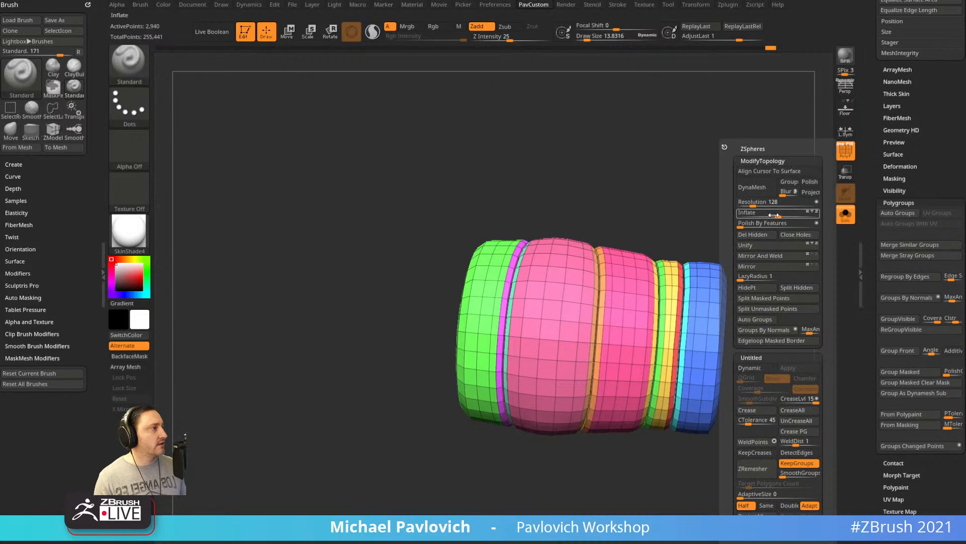
{"action": "left_click", "coordinate": [750, 235]}
{"action": "mouse_move", "coordinate": [776, 233]}
{"action": "left_mouse_down"}
{"action": "mouse_move", "coordinate": [736, 298]}
{"action": "mouse_move", "coordinate": [822, 212]}
{"action": "mouse_move", "coordinate": [698, 223]}
{"action": "mouse_move", "coordinate": [757, 235]}
{"action": "mouse_move", "coordinate": [733, 227]}
{"action": "mouse_move", "coordinate": [716, 192]}
{"action": "mouse_move", "coordinate": [770, 168]}
{"action": "mouse_move", "coordinate": [736, 179]}
{"action": "mouse_move", "coordinate": [791, 218]}
{"action": "mouse_move", "coordinate": [695, 210]}
{"action": "mouse_move", "coordinate": [734, 250]}
{"action": "mouse_move", "coordinate": [666, 231]}
{"action": "mouse_move", "coordinate": [702, 241]}
{"action": "mouse_move", "coordinate": [515, 239]}
{"action": "left_mouse_up"}
Isolate the red inner walls of the torso panels and grow the visible area outward row by row.
{"action": "left_click", "coordinate": [554, 305], "text": "ctrl+shift"}
{"action": "left_click", "coordinate": [679, 266], "text": "ctrl+shift"}
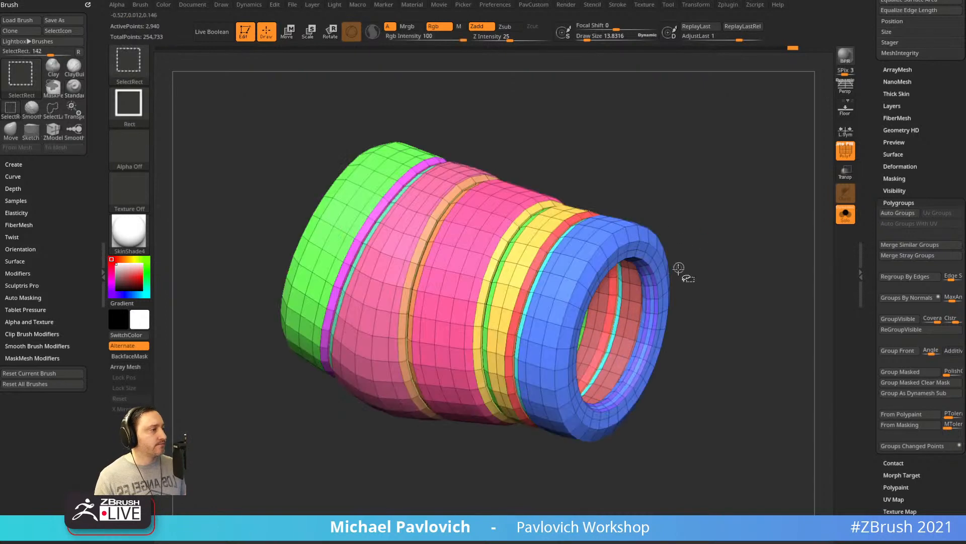
{"action": "left_click", "coordinate": [631, 287], "text": "ctrl+shift"}
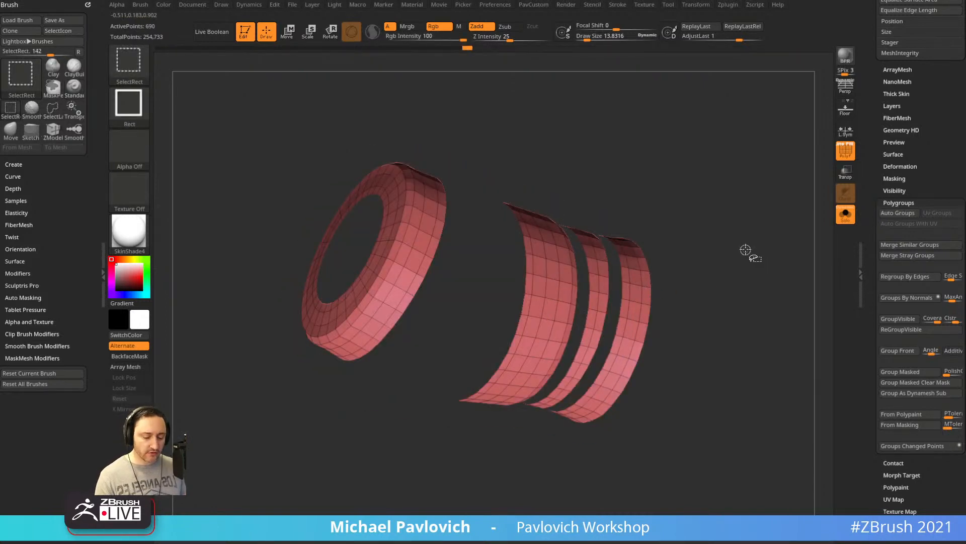
{"action": "left_click", "coordinate": [743, 252], "text": "ctrl+shift"}
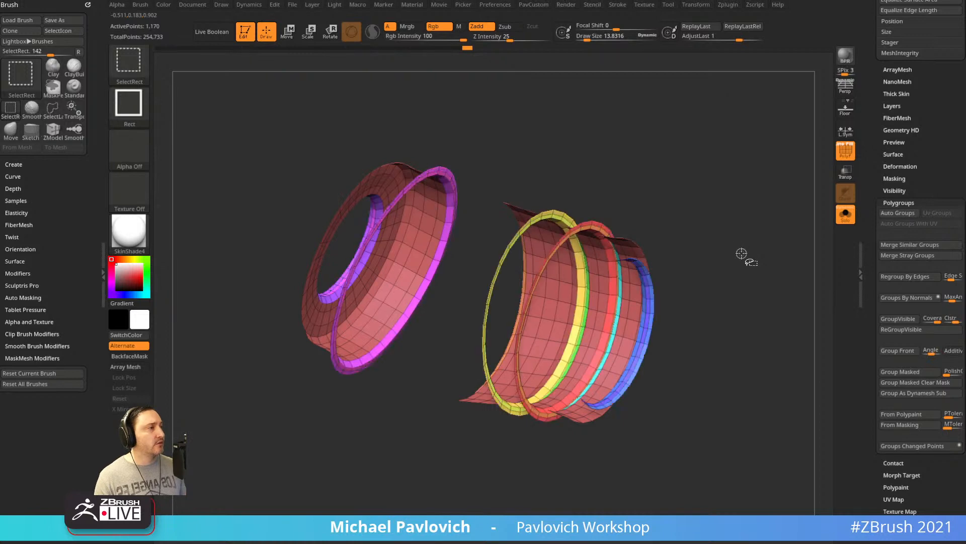
{"action": "key", "text": "ctrl+shift+x"}
{"action": "key", "text": "ctrl+shift+x"}
{"action": "key", "text": "ctrl+shift+x"}
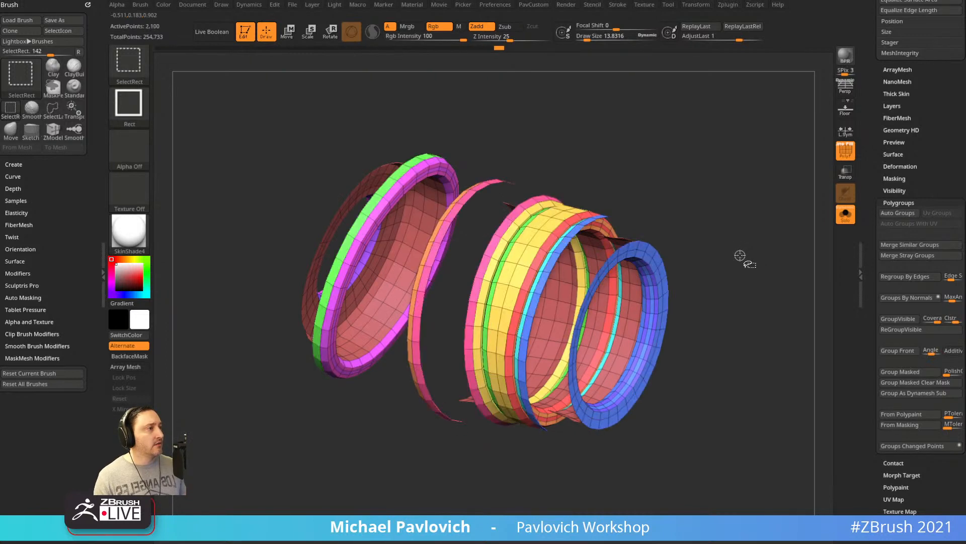
{"action": "left_click", "coordinate": [726, 320], "text": "ctrl+shift"}
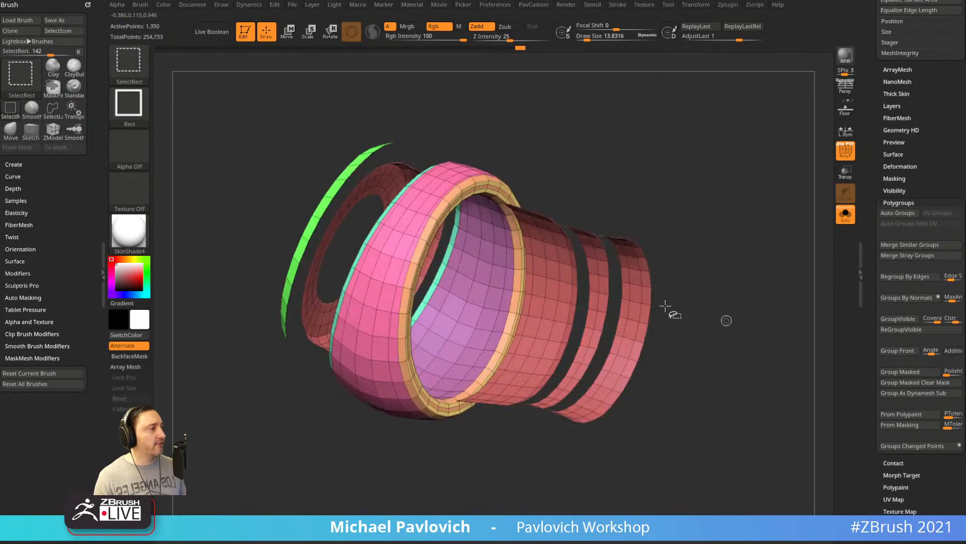
Grow the isolated red inner walls around the panel sides and invert the visibility to the outer surfaces.
{"action": "left_click", "coordinate": [734, 222], "text": "ctrl+shift"}
{"action": "left_click", "coordinate": [635, 282], "text": "ctrl+shift"}
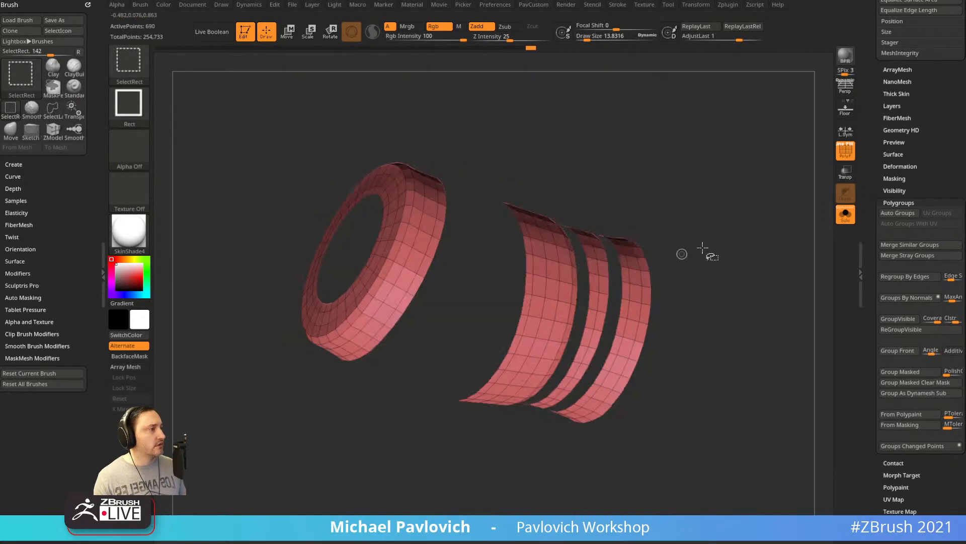
{"action": "left_click_drag", "start_coordinate": [745, 203], "coordinate": [750, 219], "text": "ctrl+shift"}
{"action": "left_click_drag", "start_coordinate": [804, 323], "coordinate": [816, 331], "text": "ctrl+shift"}
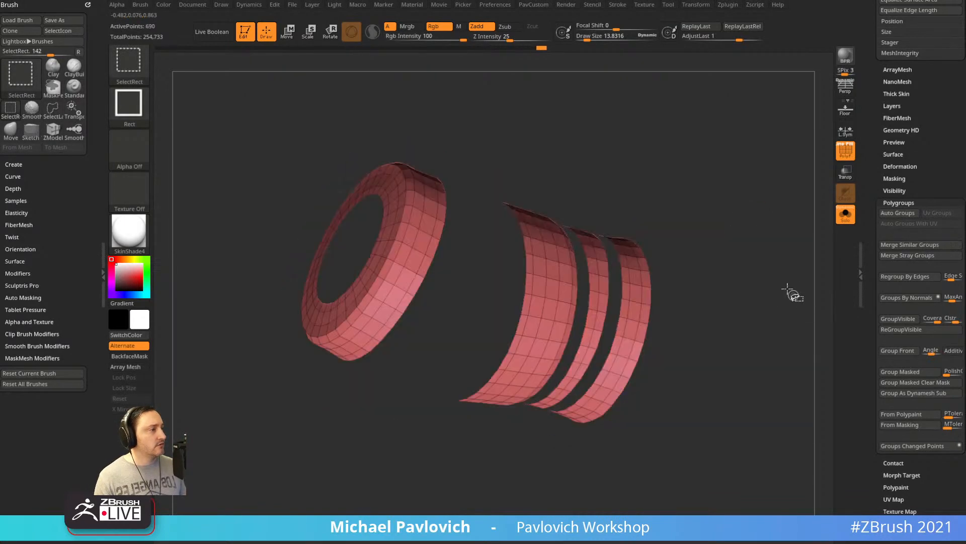
{"action": "left_click", "coordinate": [764, 207], "text": "ctrl+shift"}
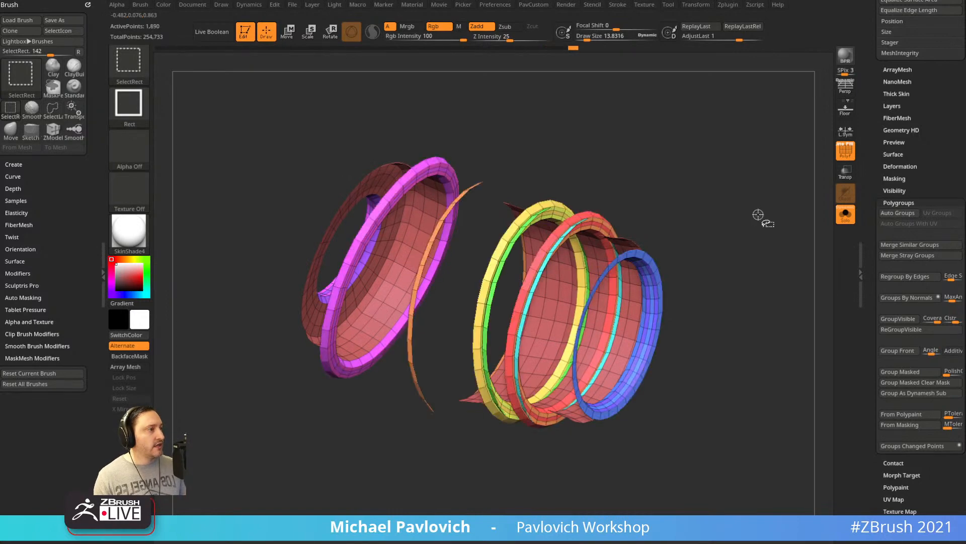
{"action": "left_click_drag", "start_coordinate": [762, 216], "coordinate": [800, 319], "text": "ctrl+shift"}
{"action": "mouse_move", "coordinate": [741, 243]}
{"action": "left_mouse_down"}
{"action": "mouse_move", "coordinate": [764, 209]}
{"action": "mouse_move", "coordinate": [710, 201]}
{"action": "left_mouse_up"}
{"action": "mouse_move", "coordinate": [698, 157]}
{"action": "left_mouse_down"}
{"action": "mouse_move", "coordinate": [528, 206]}
{"action": "mouse_move", "coordinate": [710, 209]}
{"action": "mouse_move", "coordinate": [670, 221]}
{"action": "mouse_move", "coordinate": [722, 248]}
{"action": "mouse_move", "coordinate": [783, 211]}
{"action": "mouse_move", "coordinate": [621, 265]}
{"action": "left_mouse_up"}
{"action": "key", "text": "ctrl+shift"}
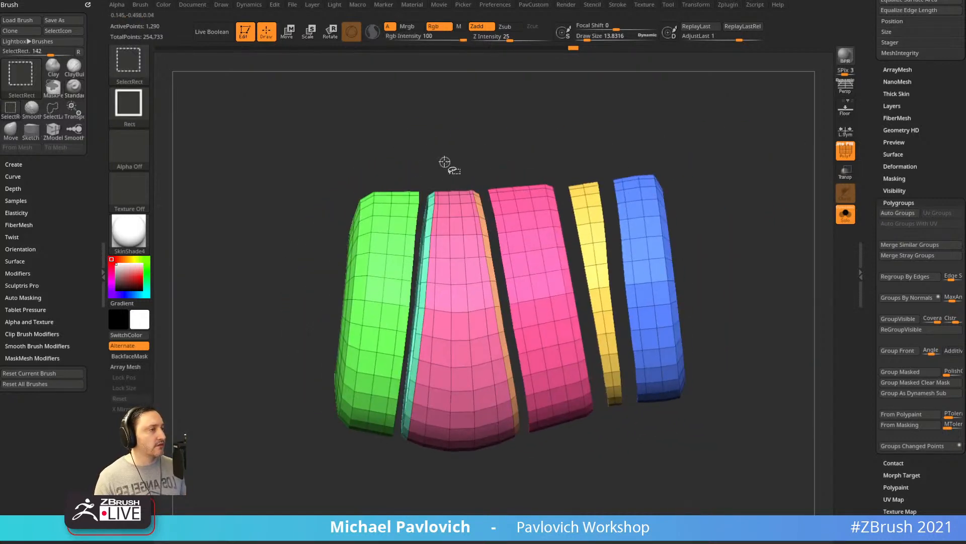
Try hiding a small patch on top of the pink panel beside the green one, invert the visibility, and show everything again.
{"action": "left_click_drag", "start_coordinate": [440, 156], "coordinate": [466, 226], "text": "ctrl+shift"}
{"action": "left_click_drag", "start_coordinate": [759, 180], "coordinate": [773, 198], "text": "ctrl+shift"}
{"action": "left_click", "coordinate": [785, 247], "text": "ctrl+shift"}
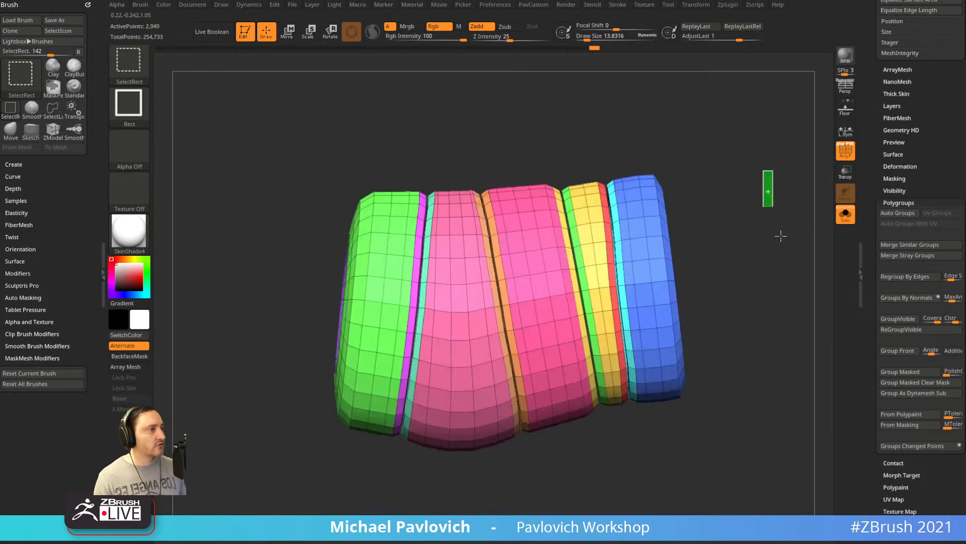
{"action": "key", "text": "ctrl+z"}
{"action": "key", "text": "ctrl+z"}
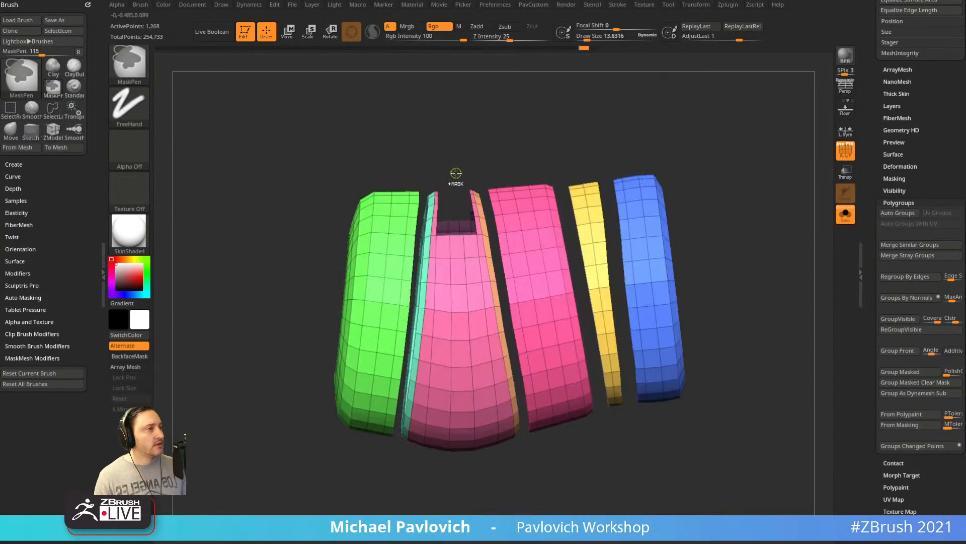
{"action": "key", "text": "ctrl+z"}
{"action": "left_click_drag", "start_coordinate": [446, 165], "coordinate": [466, 207], "text": "ctrl+shift"}
{"action": "left_click_drag", "start_coordinate": [766, 199], "coordinate": [794, 253], "text": "ctrl+shift"}
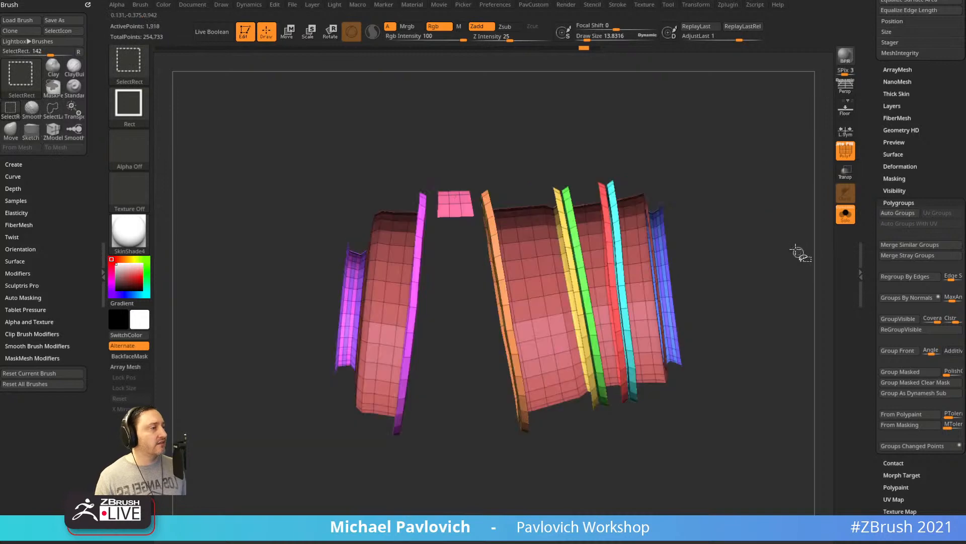
{"action": "left_click", "coordinate": [789, 248], "text": "ctrl+shift"}
Isolate the outer surfaces of the wide pink and blue panels and extend the visibility to their full shells.
{"action": "mouse_move", "coordinate": [759, 194]}
{"action": "left_mouse_down"}
{"action": "mouse_move", "coordinate": [713, 192]}
{"action": "mouse_move", "coordinate": [775, 174]}
{"action": "mouse_move", "coordinate": [760, 190]}
{"action": "mouse_move", "coordinate": [759, 225]}
{"action": "mouse_move", "coordinate": [727, 222]}
{"action": "mouse_move", "coordinate": [746, 216]}
{"action": "mouse_move", "coordinate": [708, 229]}
{"action": "mouse_move", "coordinate": [741, 235]}
{"action": "left_mouse_up"}
{"action": "left_click", "coordinate": [451, 258], "text": "ctrl+shift"}
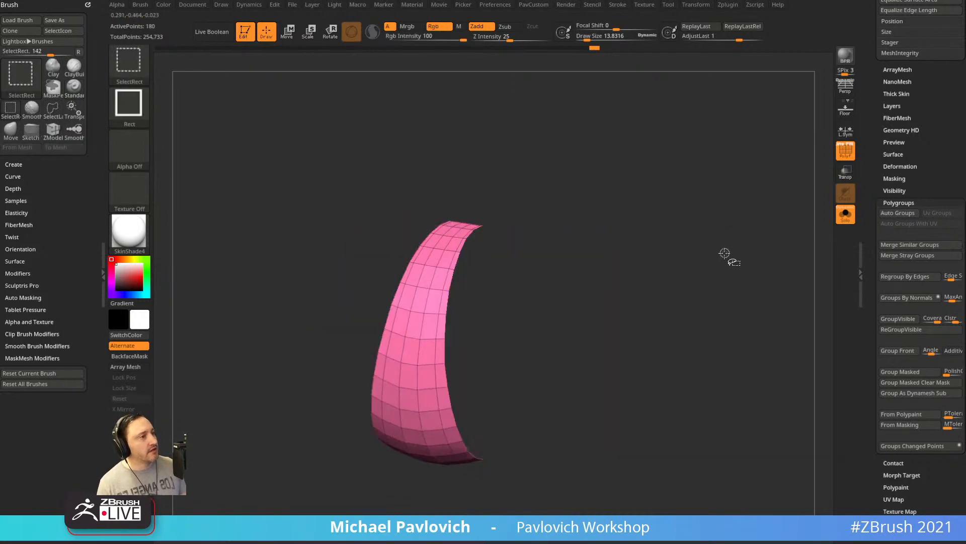
{"action": "left_click", "coordinate": [733, 250], "text": "ctrl+shift"}
{"action": "left_click", "coordinate": [648, 272], "text": "ctrl+shift"}
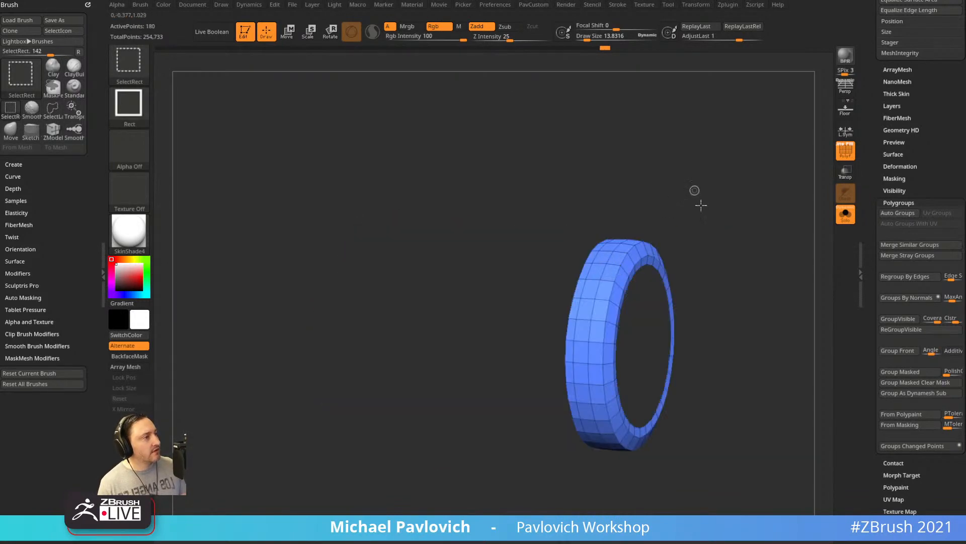
{"action": "left_click_drag", "start_coordinate": [702, 205], "coordinate": [707, 220], "text": "ctrl+shift"}
{"action": "left_click", "coordinate": [431, 273], "text": "ctrl+shift"}
{"action": "left_click_drag", "start_coordinate": [735, 182], "coordinate": [758, 226], "text": "ctrl+shift"}
{"action": "key", "text": "ctrl+shift+a"}
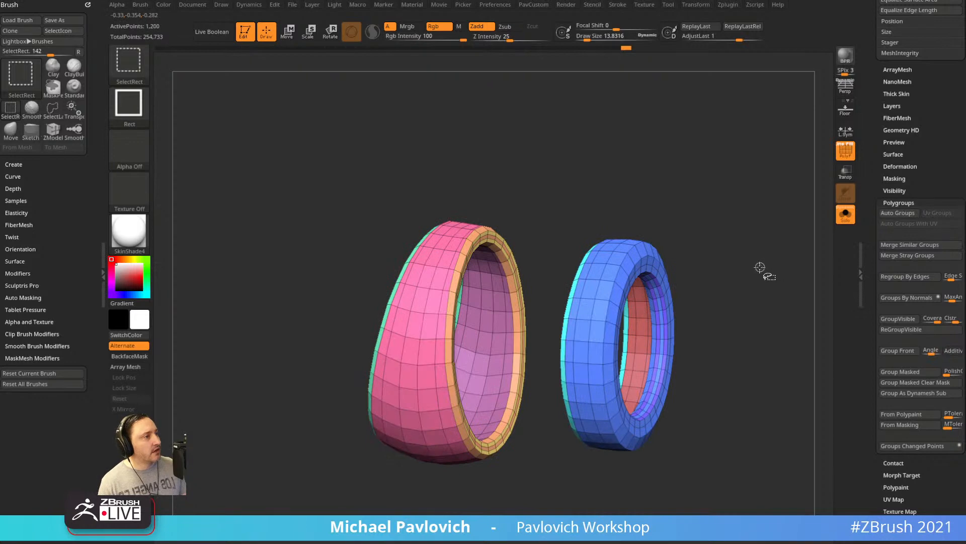
Hide the blue panel's shell, keeping only the pink panel with the purple inner wall visible.
{"action": "left_click_drag", "start_coordinate": [699, 231], "coordinate": [707, 207], "text": "ctrl+shift"}
{"action": "left_click_drag", "start_coordinate": [515, 203], "coordinate": [691, 505], "text": "ctrl+alt+shift"}
{"action": "left_click_drag", "start_coordinate": [687, 387], "coordinate": [619, 322]}
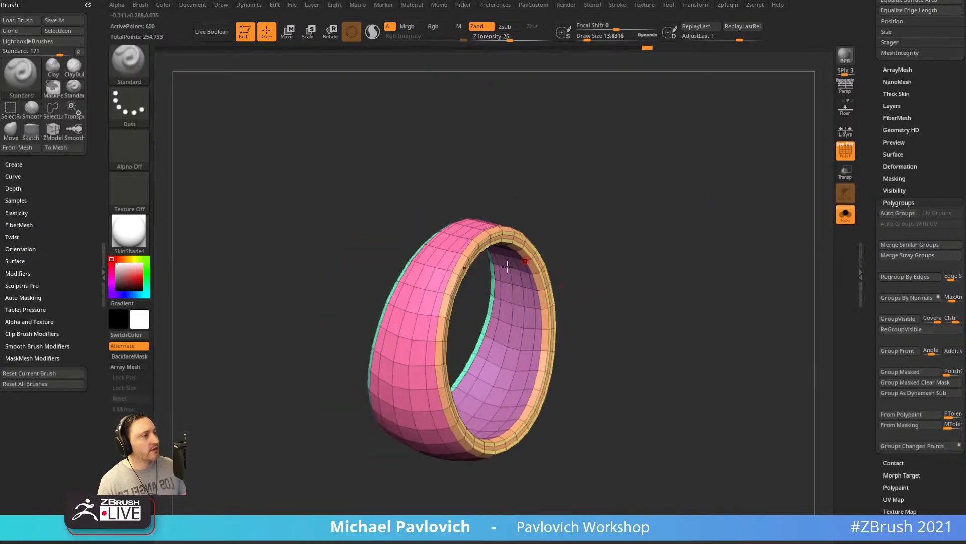
Isolate the pink panel's outer surface, assign it a new polygroup, and make all torso panels visible again.
{"action": "left_click", "coordinate": [465, 275], "text": "ctrl+shift"}
{"action": "left_click", "coordinate": [441, 260], "text": "ctrl+shift"}
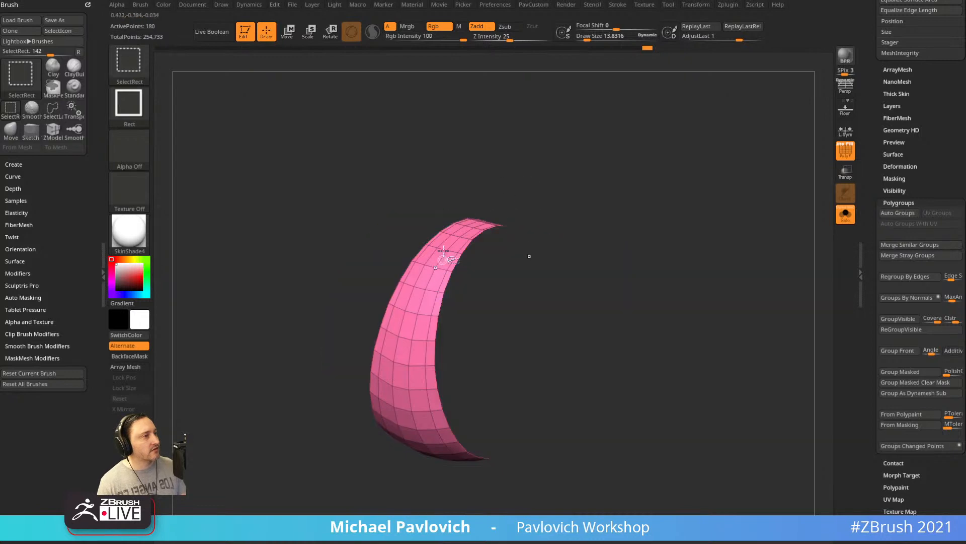
{"action": "left_click_drag", "start_coordinate": [683, 232], "coordinate": [682, 214]}
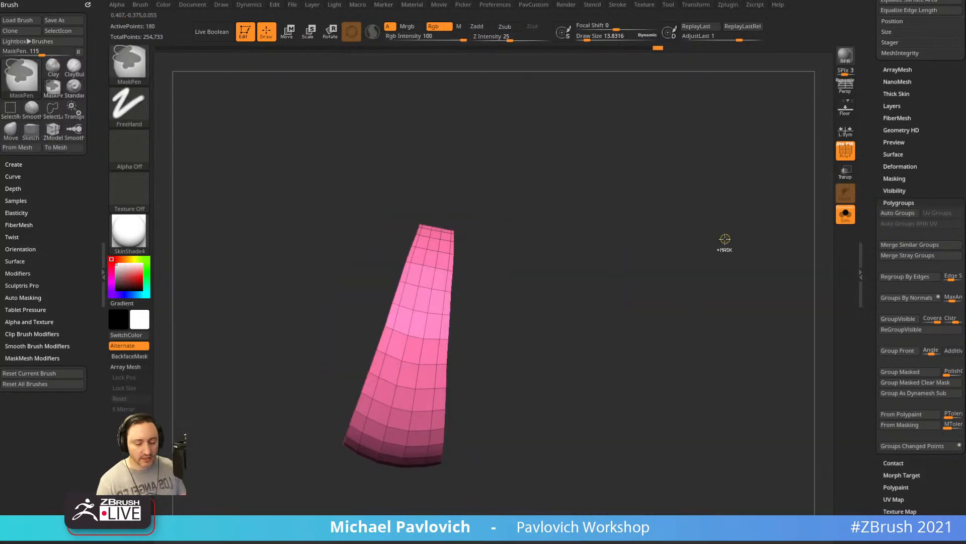
{"action": "key", "text": "ctrl+w"}
{"action": "mouse_move", "coordinate": [723, 239]}
{"action": "left_mouse_down"}
{"action": "mouse_move", "coordinate": [712, 229]}
{"action": "mouse_move", "coordinate": [733, 239]}
{"action": "mouse_move", "coordinate": [644, 234]}
{"action": "left_mouse_up"}
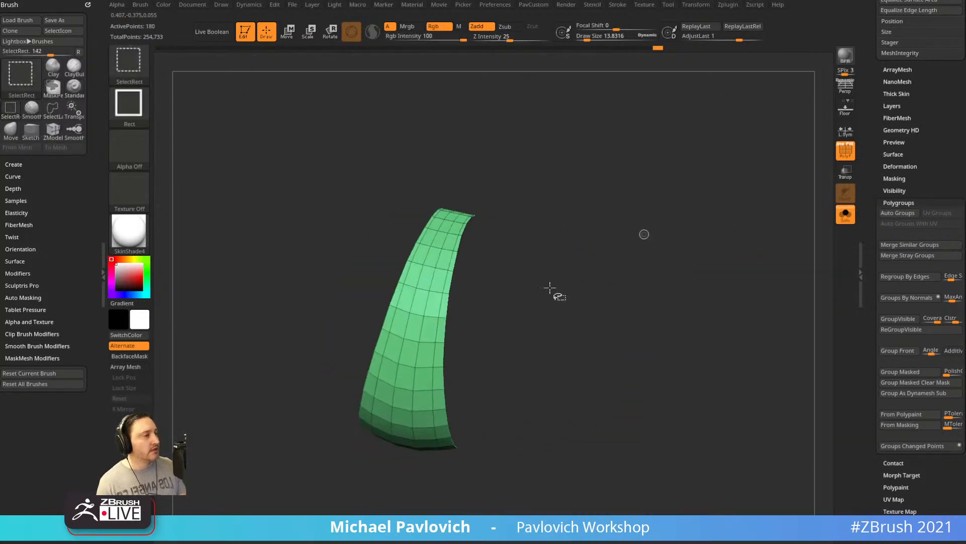
{"action": "left_click", "coordinate": [683, 267], "text": "ctrl+shift"}
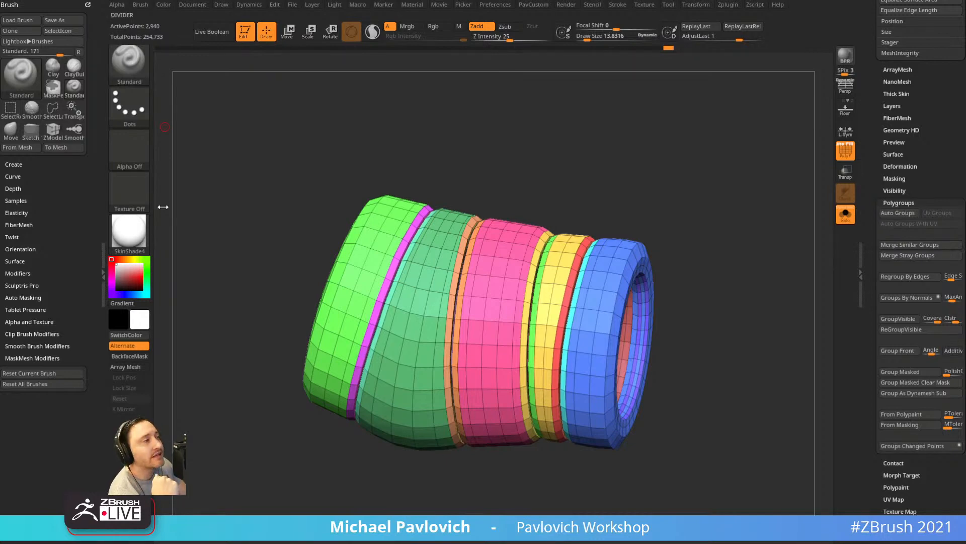
Enable BPR Transparent Shading with BPR Shadows at 0 for the torso, and render it together with the other subtools.
{"action": "left_click_drag", "start_coordinate": [865, 114], "coordinate": [852, 324]}
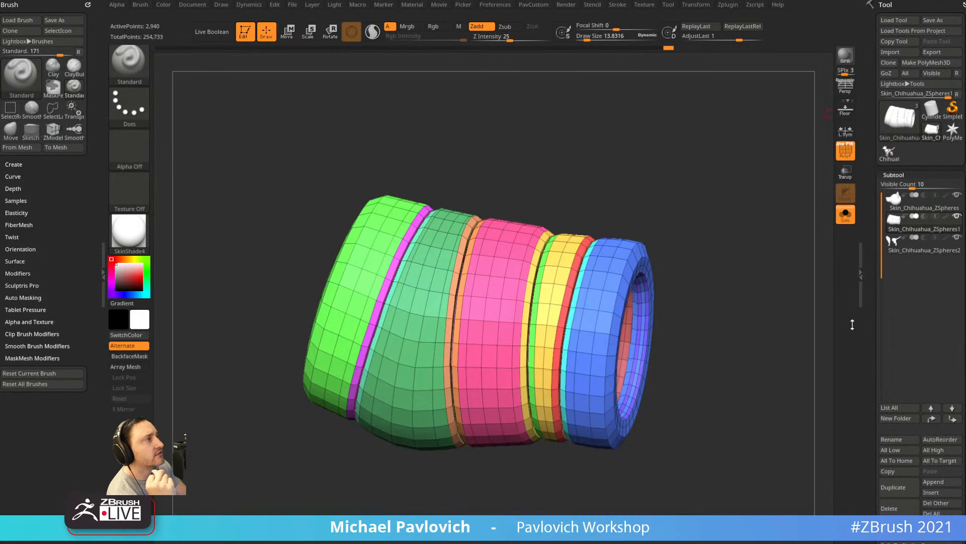
{"action": "left_click", "coordinate": [490, 5]}
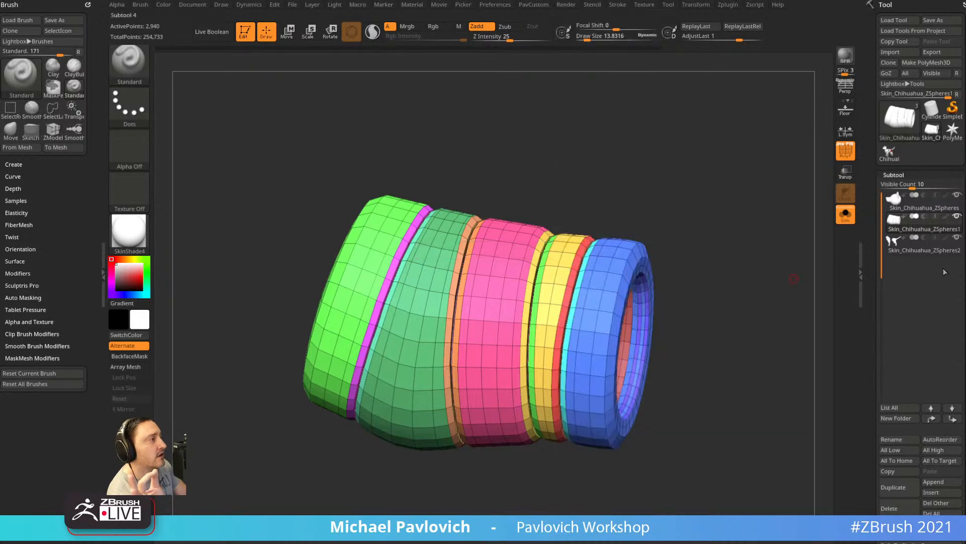
{"action": "left_click_drag", "start_coordinate": [874, 287], "coordinate": [862, 53]}
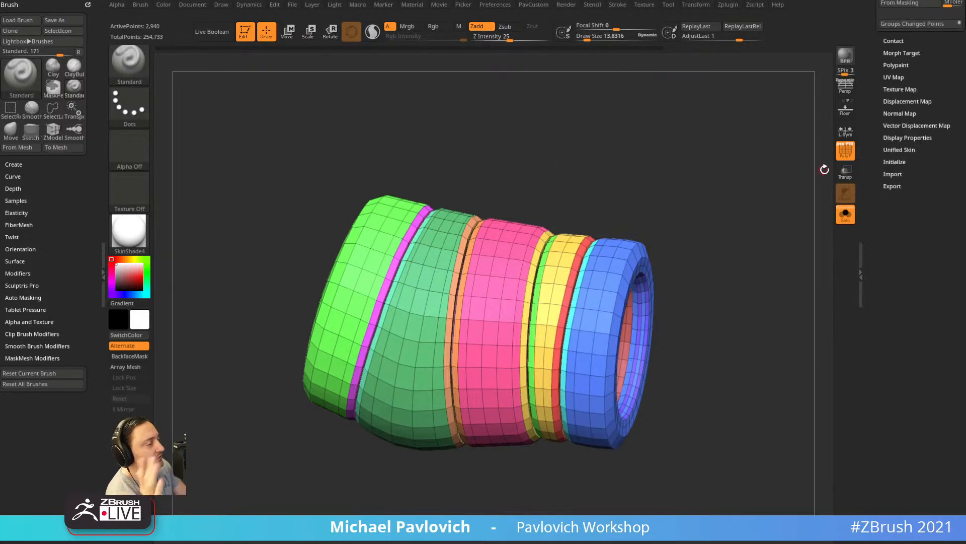
{"action": "left_click_drag", "start_coordinate": [868, 136], "coordinate": [859, 183]}
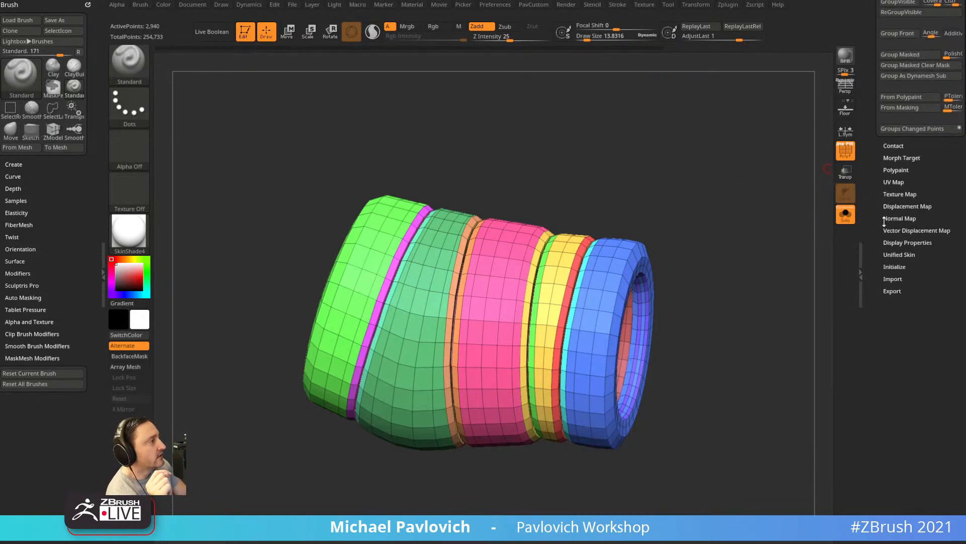
{"action": "left_click", "coordinate": [899, 243]}
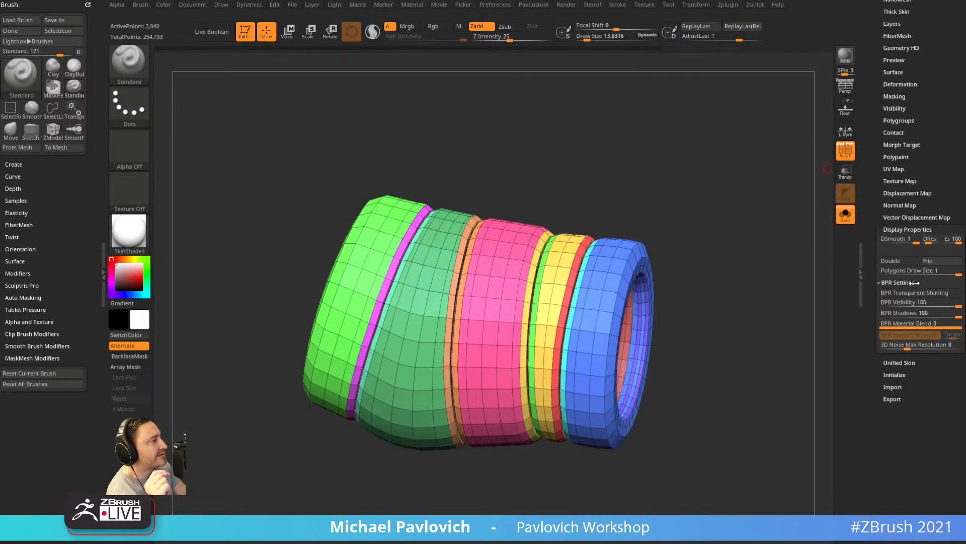
{"action": "left_click", "coordinate": [915, 292]}
{"action": "left_click", "coordinate": [828, 314]}
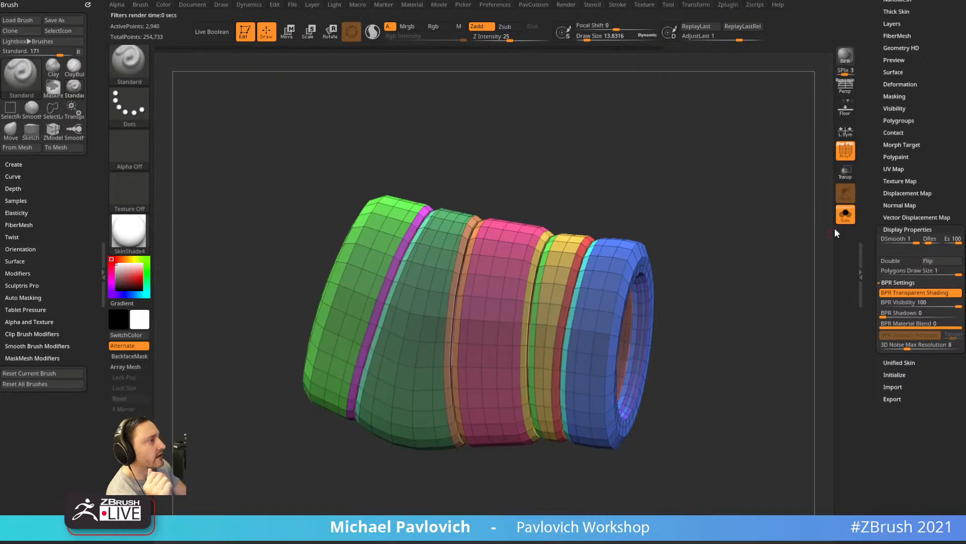
{"action": "left_click", "coordinate": [845, 215]}
{"action": "left_click", "coordinate": [845, 57]}
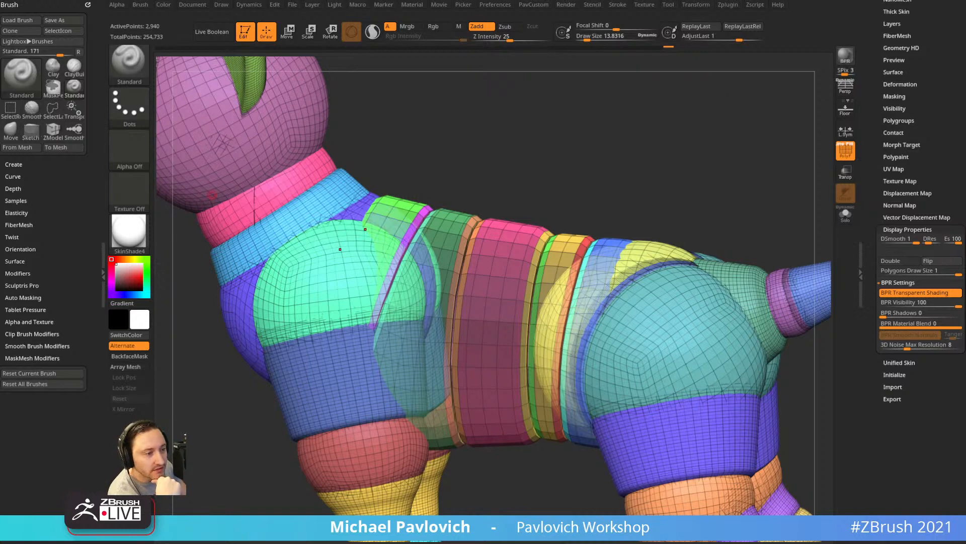
Switch to the ArtStation page in the browser and review the Bison Scene Props timelapse around 1:38 and 1:40.
{"action": "key", "text": "alt+Tab"}
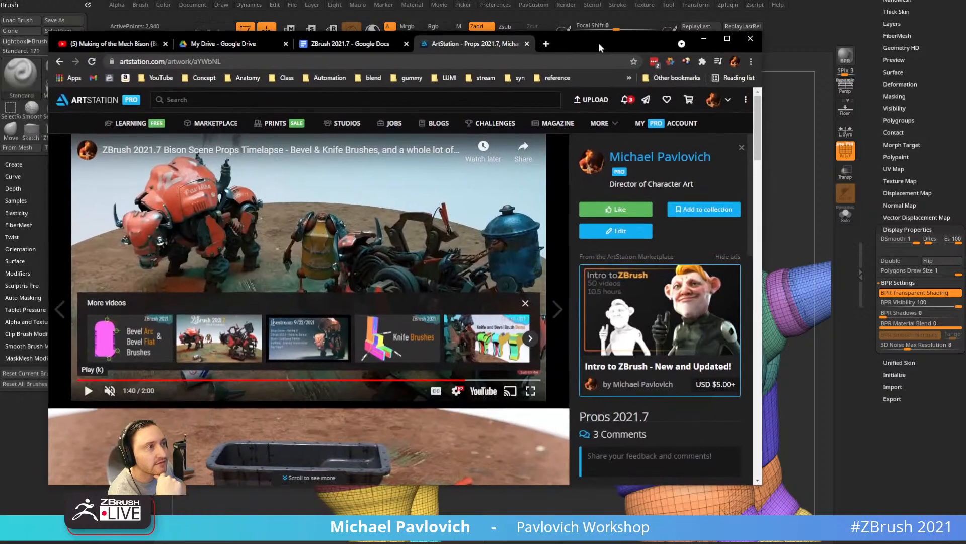
{"action": "left_click", "coordinate": [524, 304]}
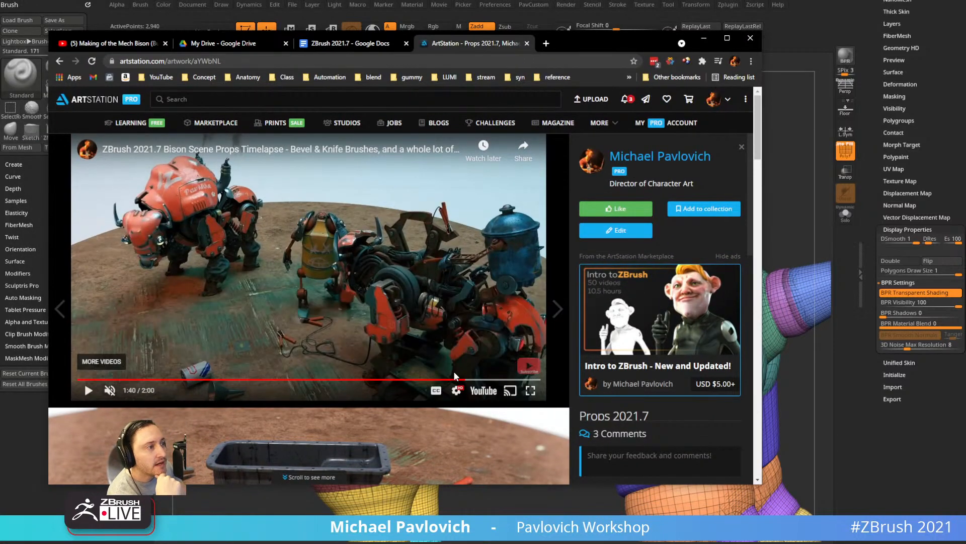
{"action": "left_click", "coordinate": [457, 378]}
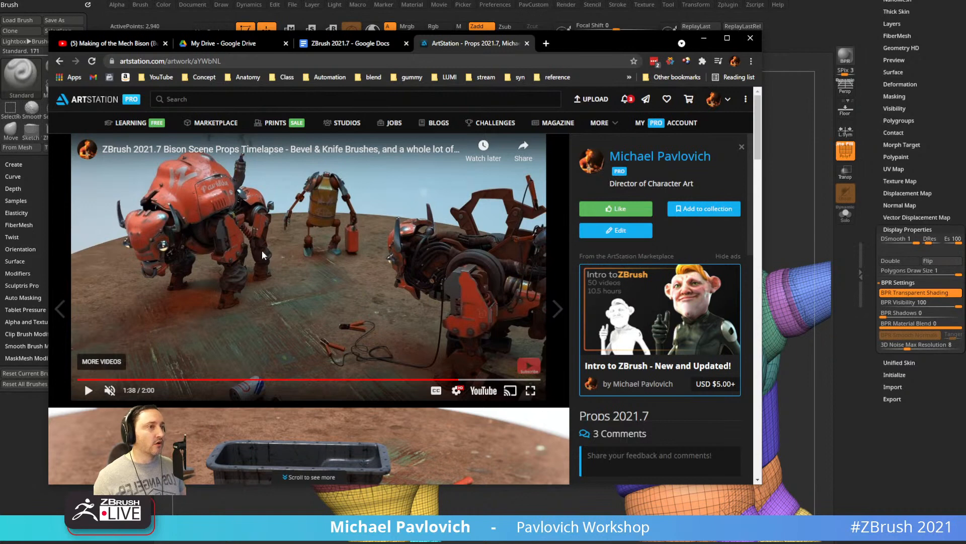
{"action": "left_click", "coordinate": [467, 379]}
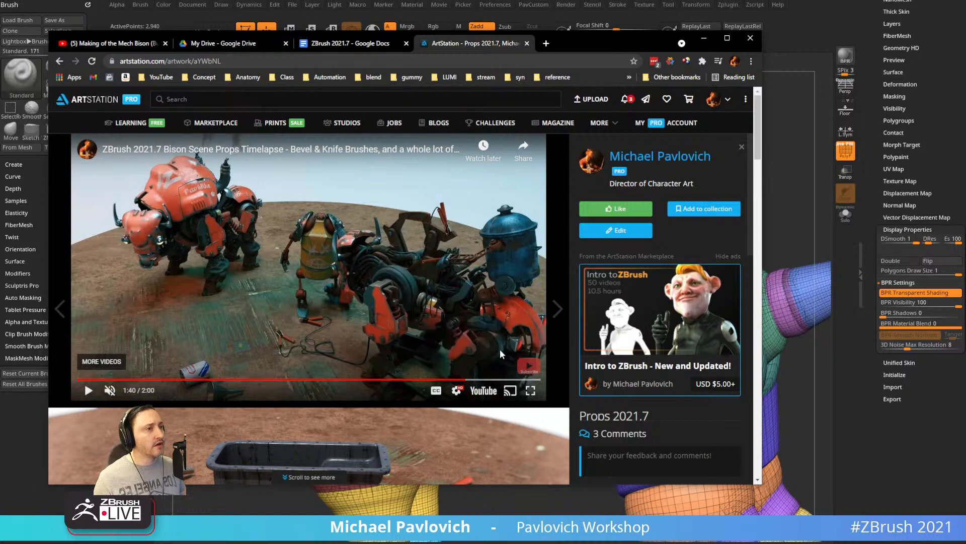
Scrub the Bison Scene Props timelapse video to the shot of the textured props at about 1:39.
{"action": "left_click", "coordinate": [456, 379]}
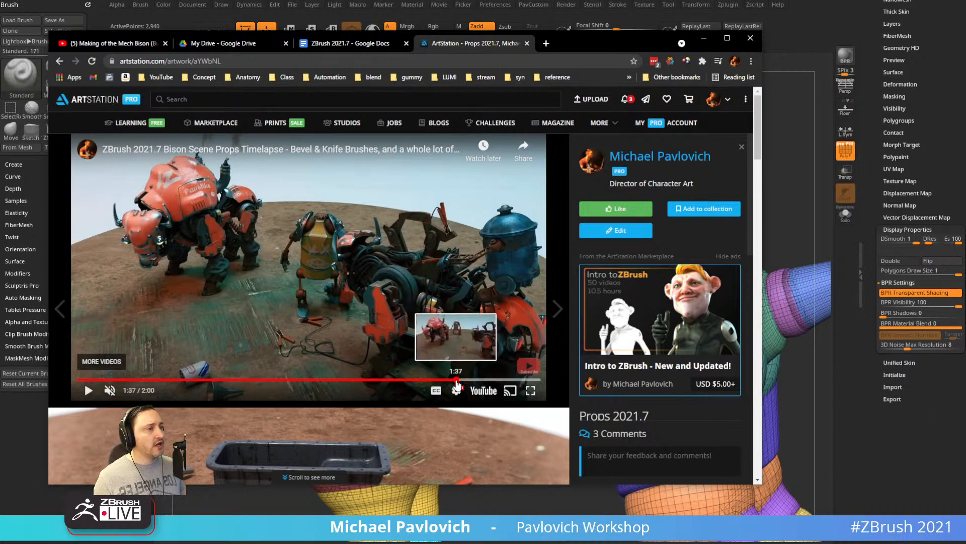
{"action": "left_click", "coordinate": [445, 380]}
{"action": "left_click", "coordinate": [453, 380]}
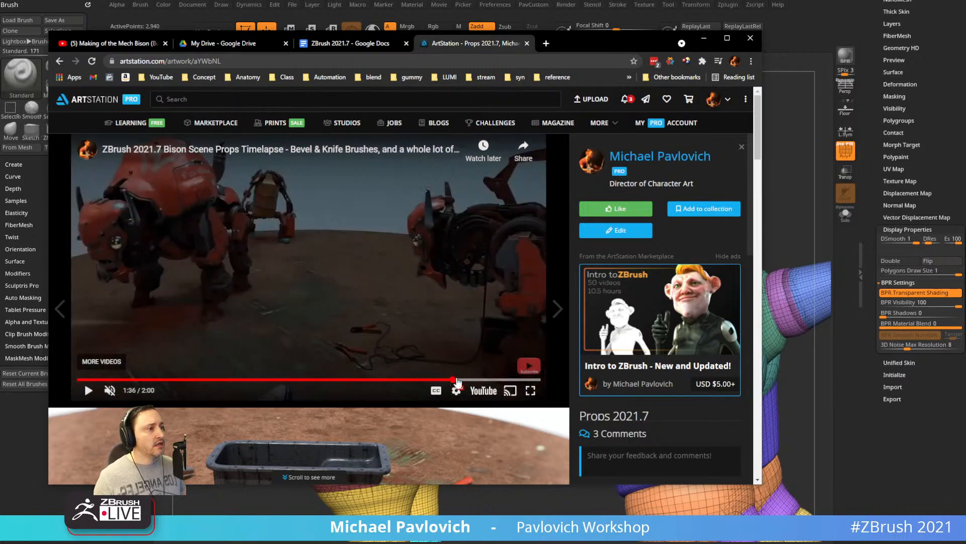
{"action": "left_click", "coordinate": [463, 379]}
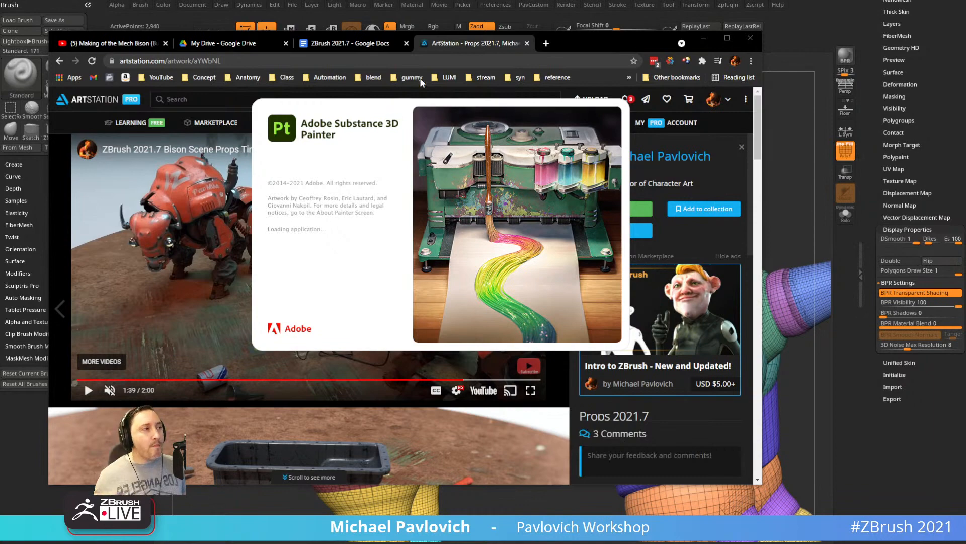
{"action": "left_click_drag", "start_coordinate": [581, 41], "coordinate": [577, 50]}
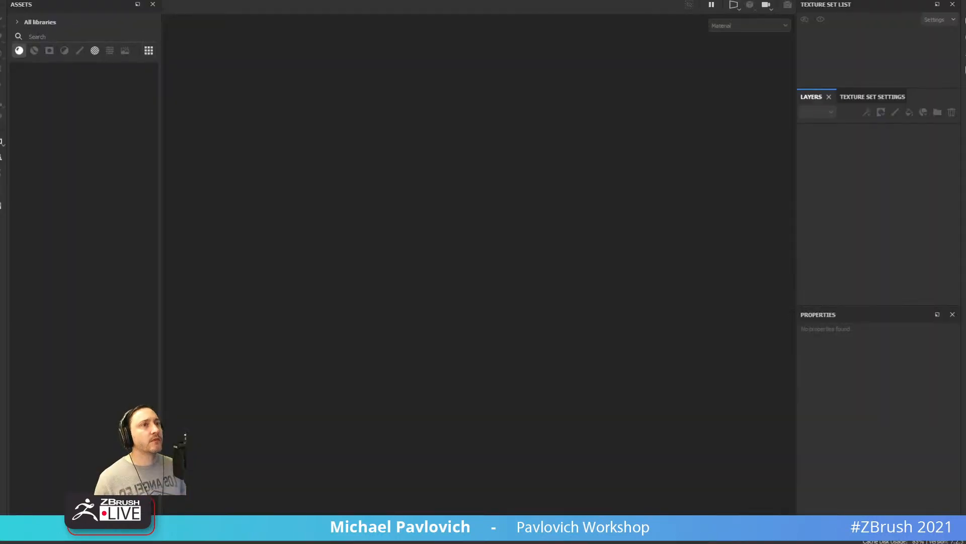
Switch to Substance 3D Painter and try to open the recent project D:/PepBoys/Buffalo.spp.
{"action": "key", "text": "alt+f"}
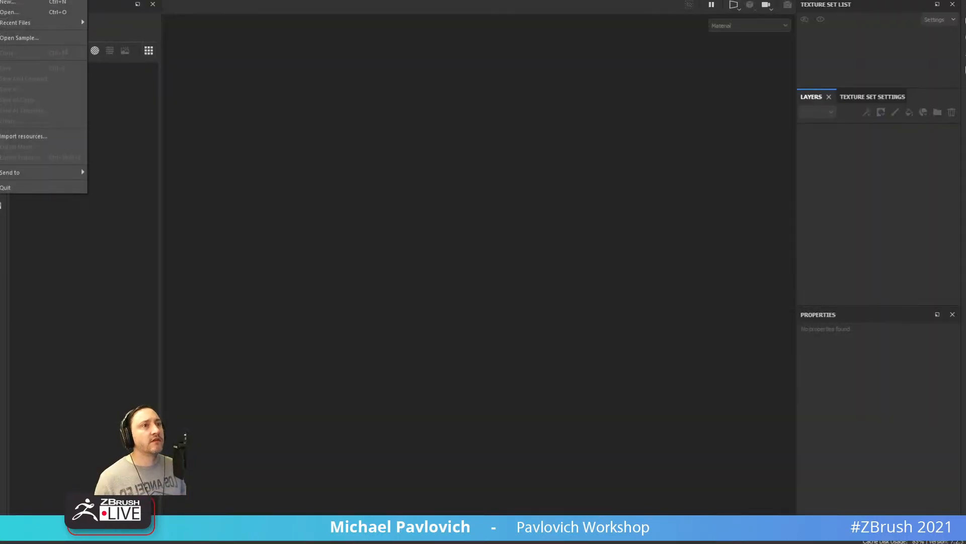
{"action": "mouse_move", "coordinate": [11, 24]}
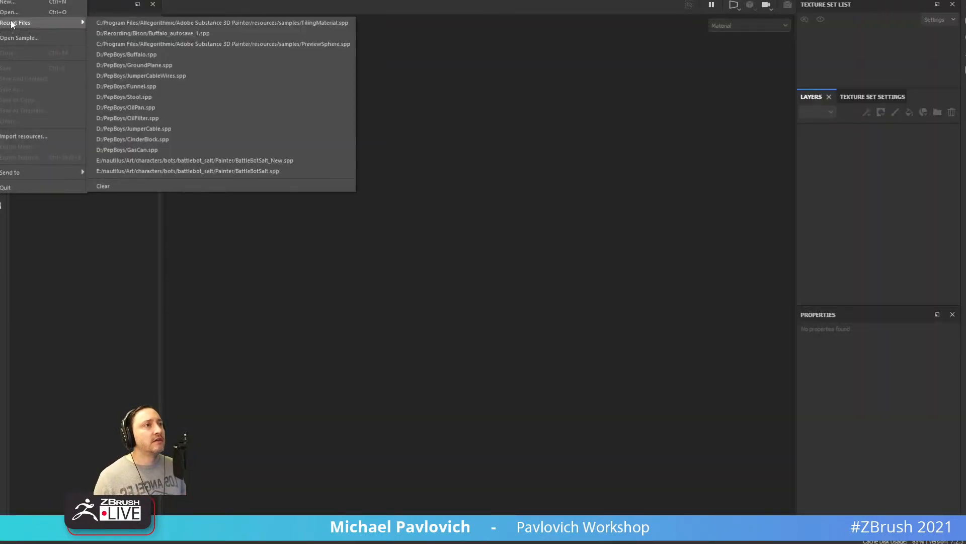
{"action": "left_click", "coordinate": [147, 54]}
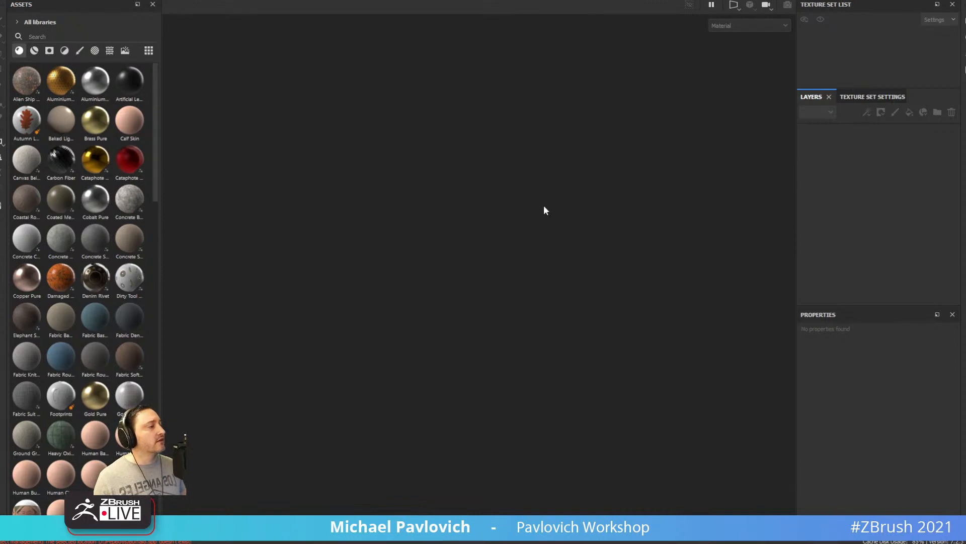
Open the Buffalo project from the Recording\Bison folder on drive D.
{"action": "left_click", "coordinate": [4, 0]}
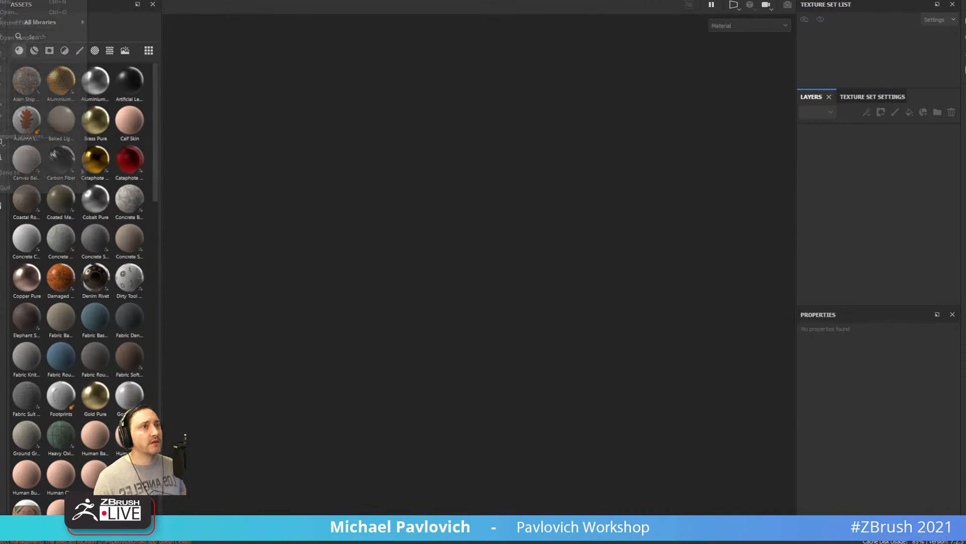
{"action": "mouse_move", "coordinate": [10, 21]}
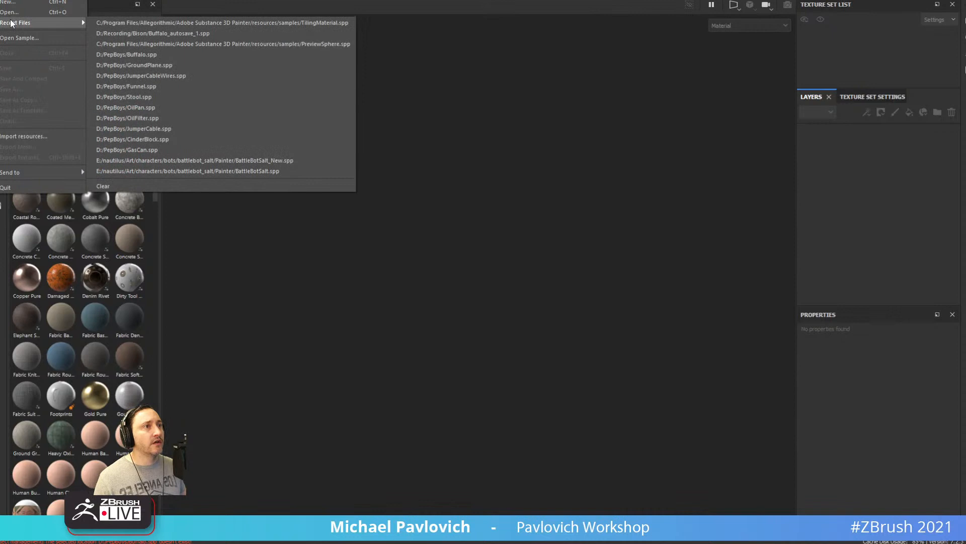
{"action": "left_click", "coordinate": [10, 12]}
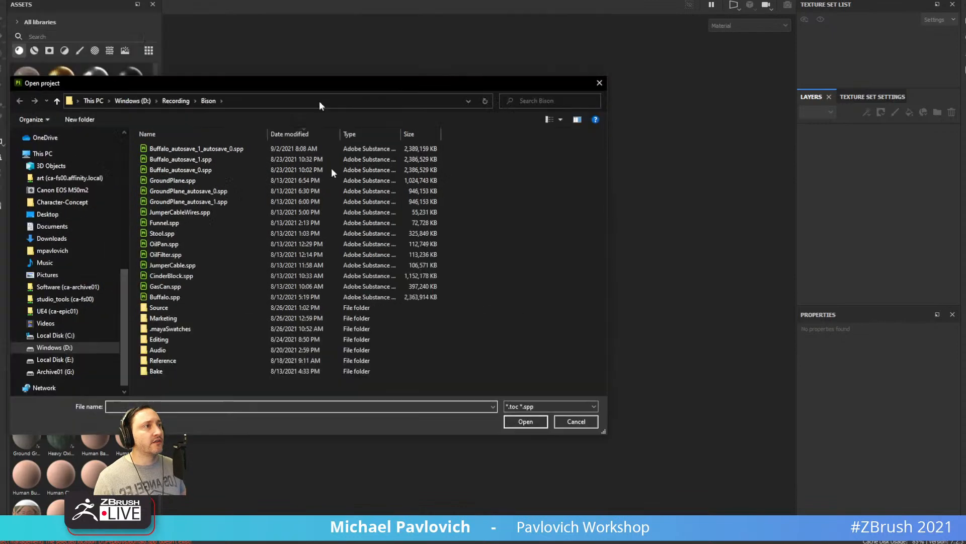
{"action": "key", "text": "Escape"}
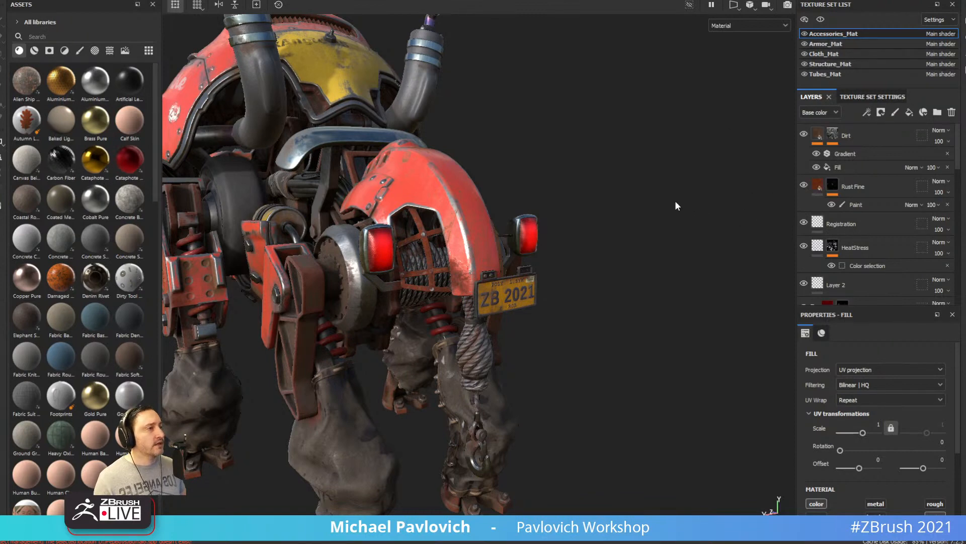
Toggle the Accessories_Mat texture set's visibility and examine the license plate at the bison's rear up close.
{"action": "left_click", "coordinate": [804, 34]}
{"action": "left_click", "coordinate": [804, 34]}
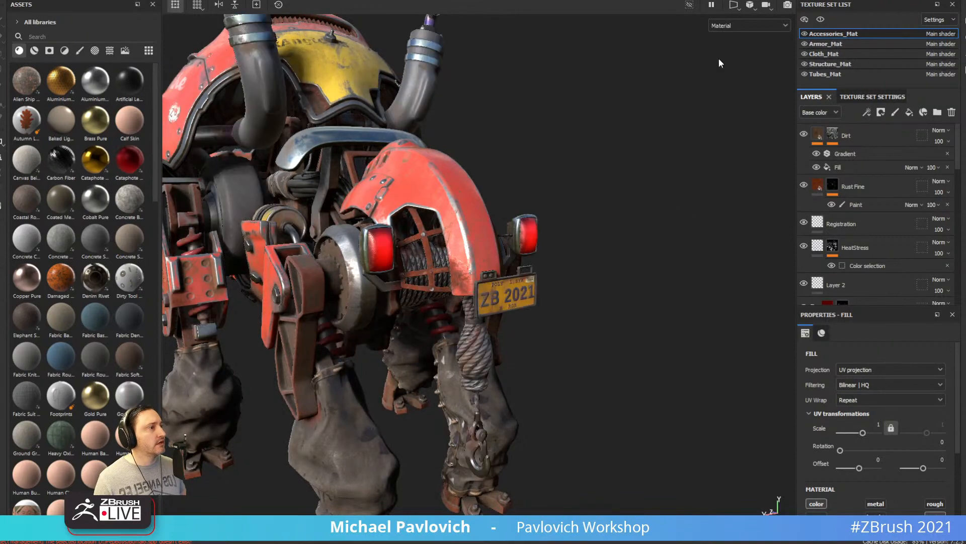
{"action": "left_click_drag", "start_coordinate": [650, 176], "coordinate": [548, 206], "text": "alt"}
{"action": "middle_click_drag", "start_coordinate": [549, 206], "coordinate": [695, 126], "text": "alt"}
{"action": "left_click_drag", "start_coordinate": [694, 125], "coordinate": [670, 146], "text": "alt"}
{"action": "middle_click_drag", "start_coordinate": [669, 146], "coordinate": [529, 212], "text": "alt"}
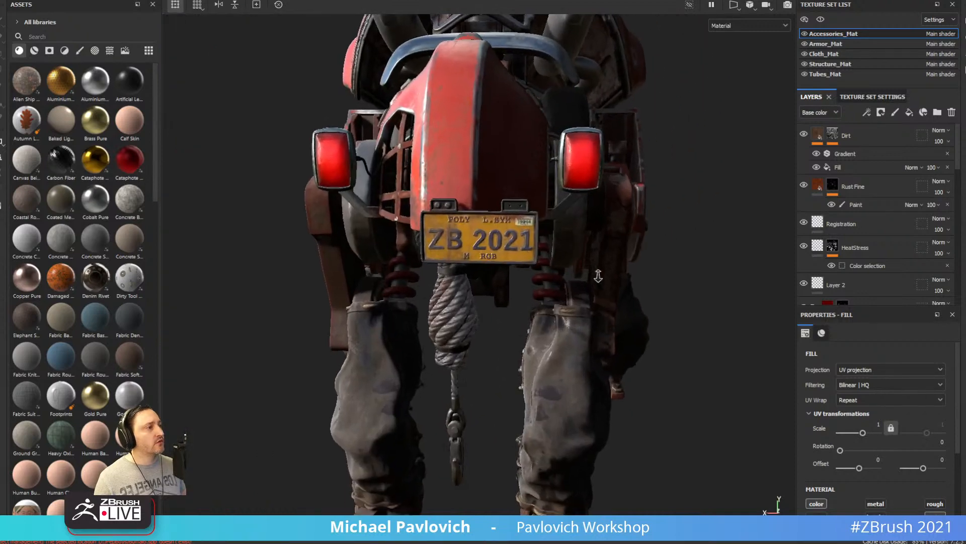
{"action": "right_click_drag", "start_coordinate": [453, 232], "coordinate": [508, 252], "text": "alt"}
{"action": "left_click_drag", "start_coordinate": [508, 252], "coordinate": [506, 316], "text": "alt"}
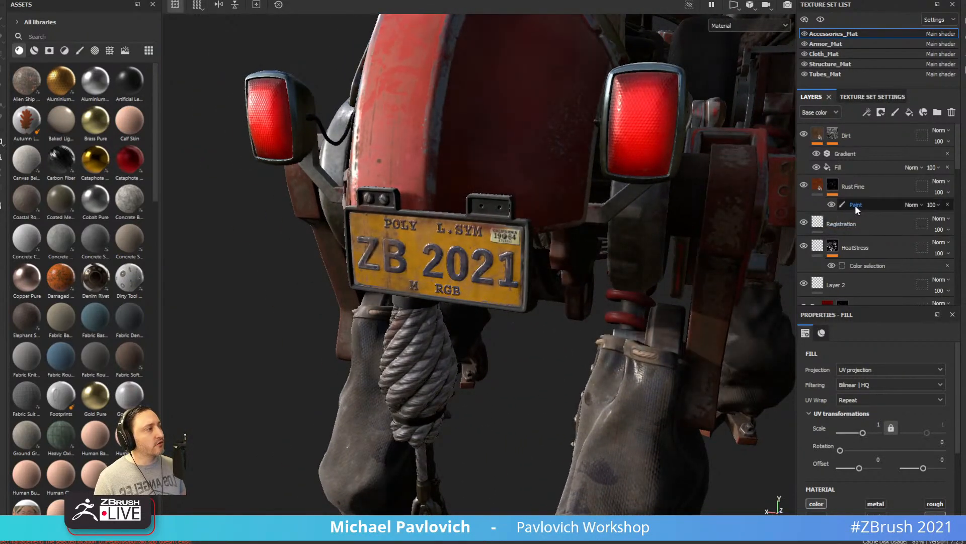
Hide the LicensePlate folder in the Accessories_Mat layer stack to expose the bare plate.
{"action": "scroll", "coordinate": [855, 204], "scroll_direction": "down", "scroll_amount": 3}
{"action": "scroll", "coordinate": [856, 204], "scroll_direction": "down", "scroll_amount": 2}
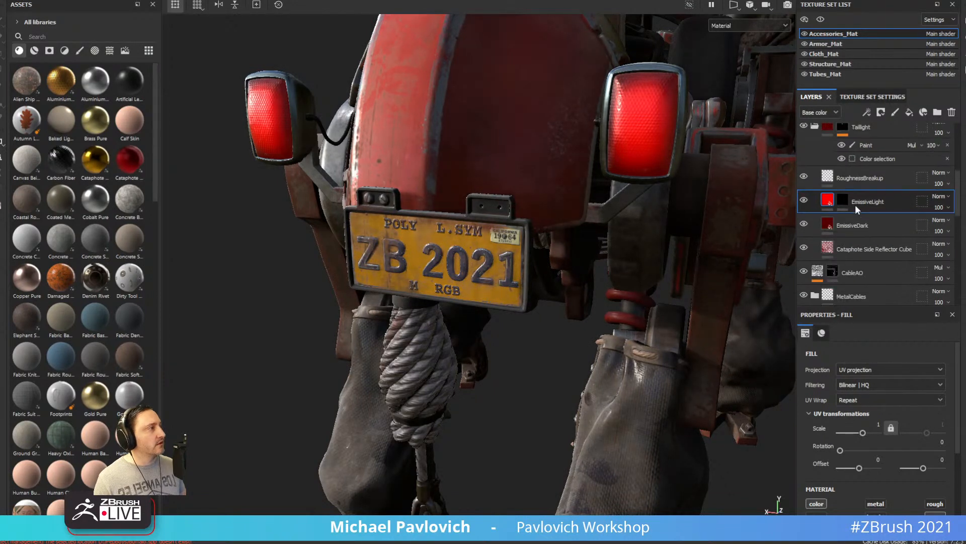
{"action": "scroll", "coordinate": [524, 237], "scroll_direction": "up", "scroll_amount": 5}
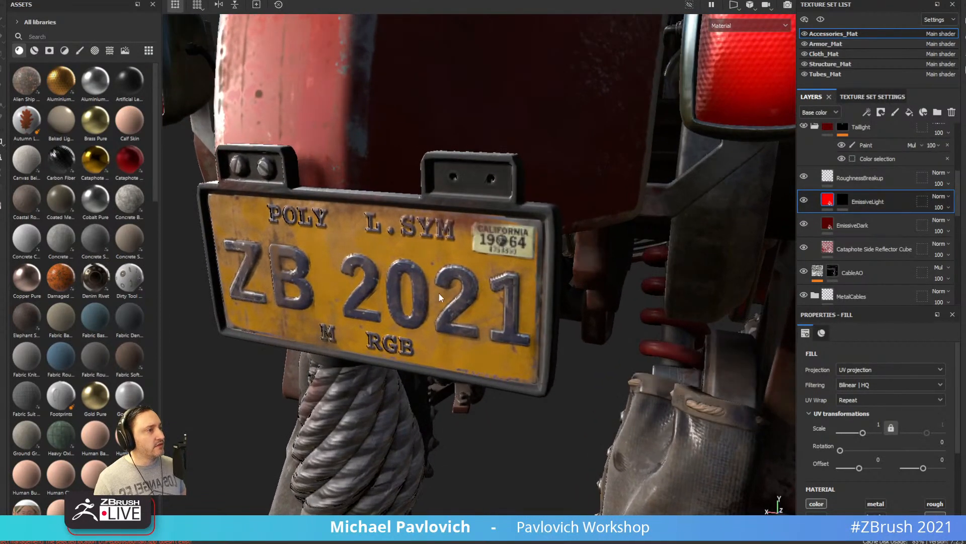
{"action": "mouse_move", "coordinate": [514, 248]}
{"action": "right_mouse_down", "text": "shift"}
{"action": "mouse_move", "coordinate": [453, 272]}
{"action": "mouse_move", "coordinate": [523, 290]}
{"action": "mouse_move", "coordinate": [510, 299]}
{"action": "right_mouse_up", "text": "shift"}
{"action": "scroll", "coordinate": [509, 294], "scroll_direction": "down", "scroll_amount": 6}
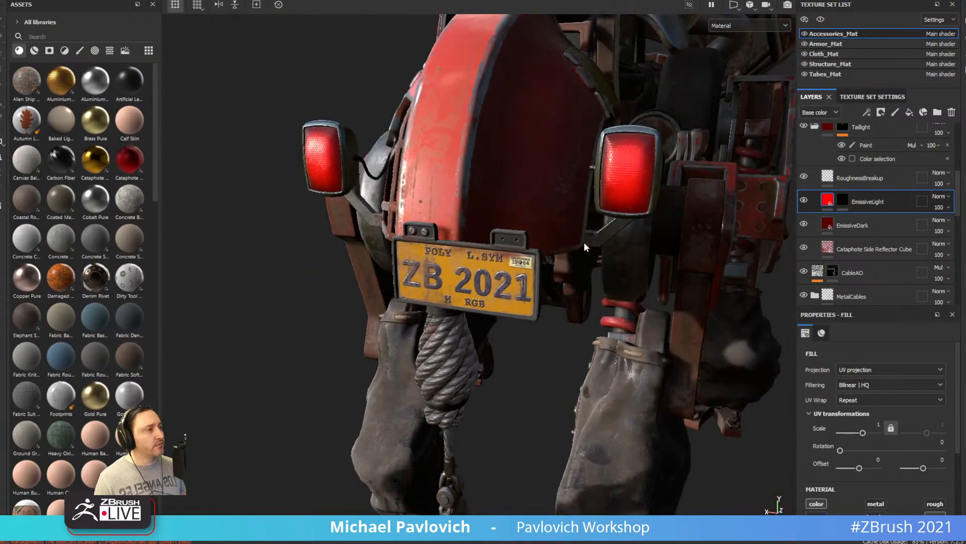
{"action": "scroll", "coordinate": [853, 192], "scroll_direction": "down", "scroll_amount": 4}
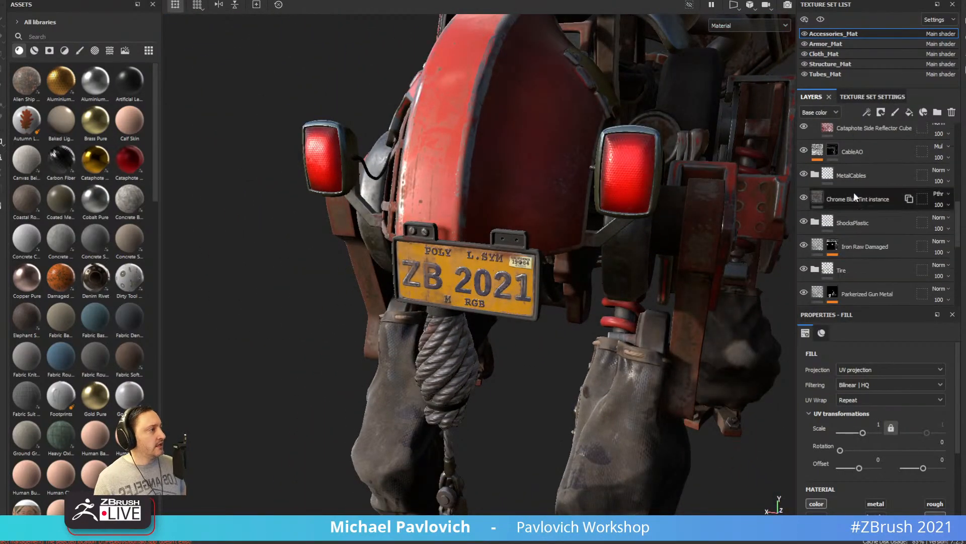
{"action": "scroll", "coordinate": [856, 198], "scroll_direction": "down", "scroll_amount": 3}
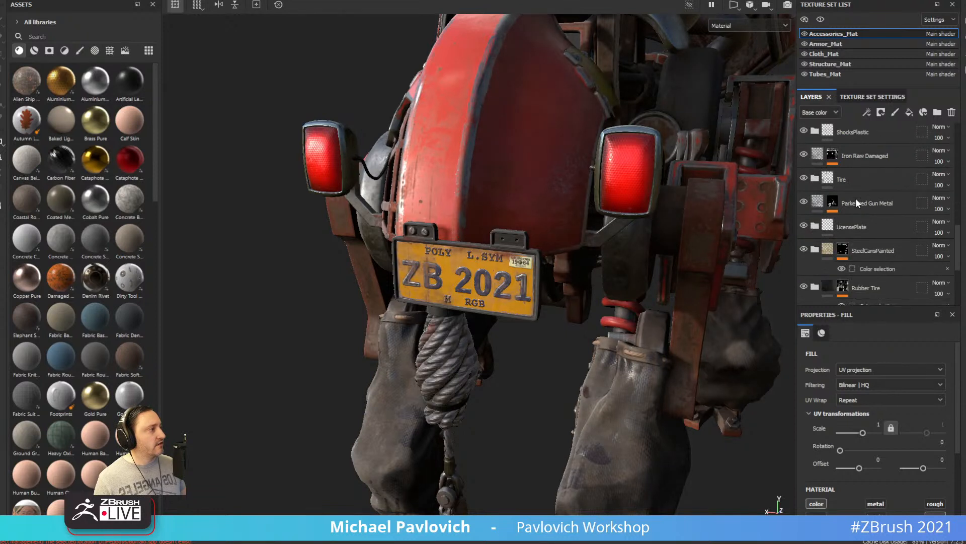
{"action": "left_click", "coordinate": [804, 227]}
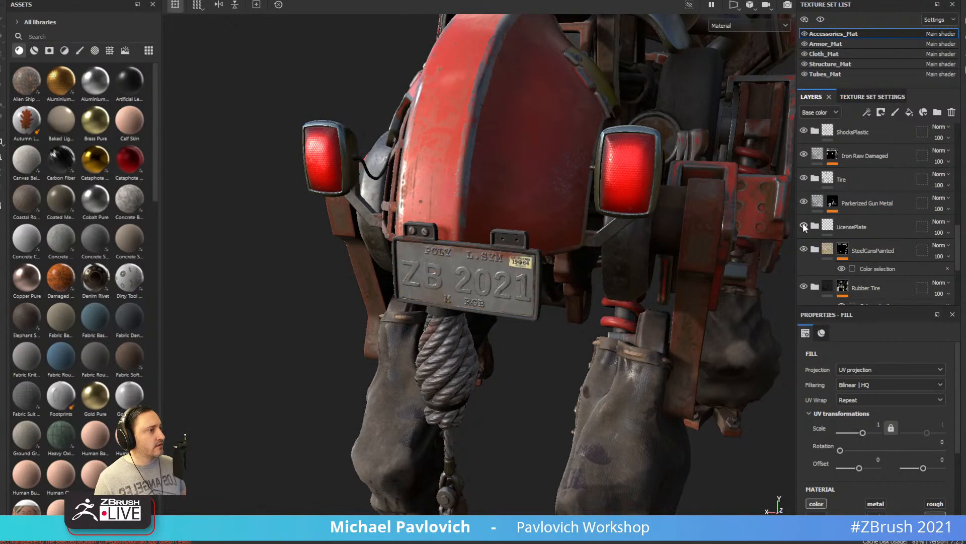
Toggle the visibility of the Registration layer near the top of the stack to check its effect on the plate.
{"action": "scroll", "coordinate": [802, 222], "scroll_direction": "up", "scroll_amount": 5}
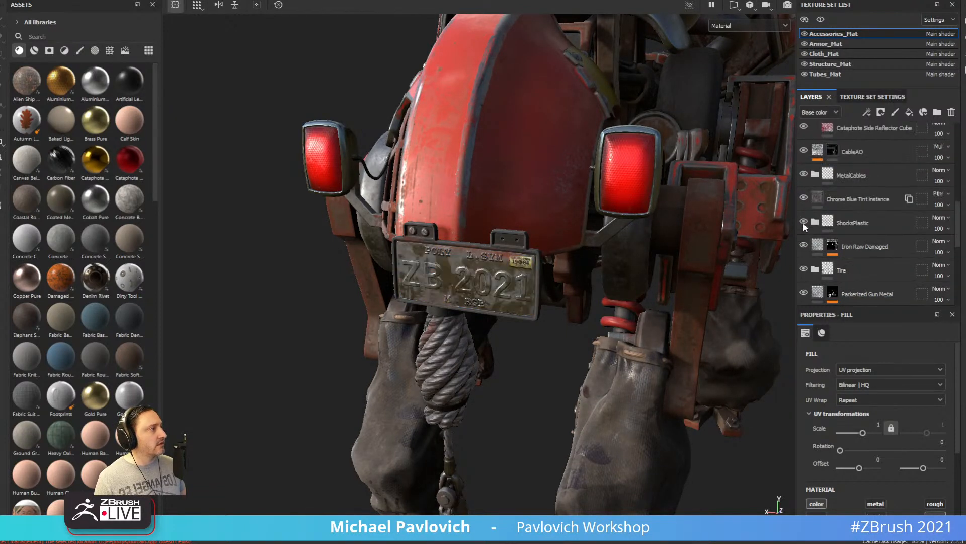
{"action": "scroll", "coordinate": [805, 224], "scroll_direction": "up", "scroll_amount": 4}
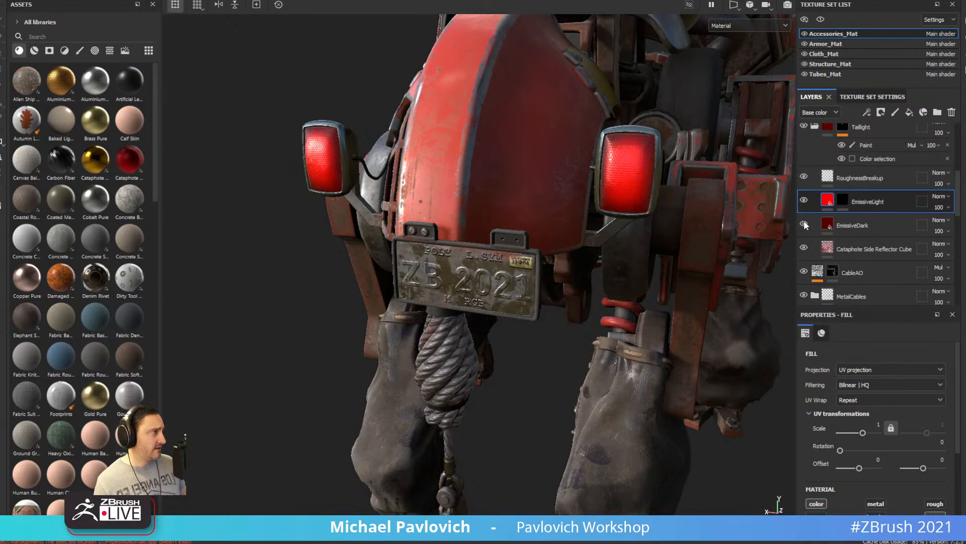
{"action": "scroll", "coordinate": [806, 225], "scroll_direction": "up", "scroll_amount": 3}
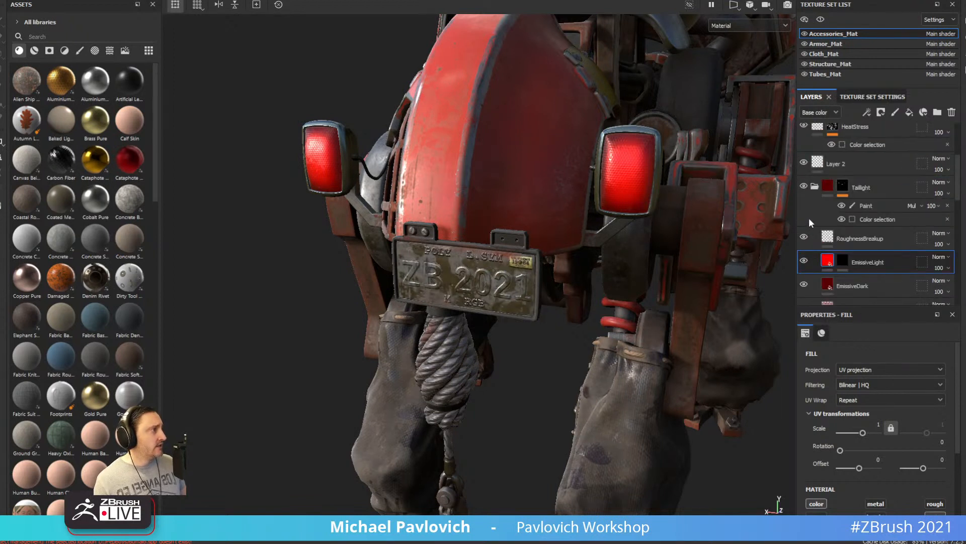
{"action": "scroll", "coordinate": [810, 222], "scroll_direction": "up", "scroll_amount": 6}
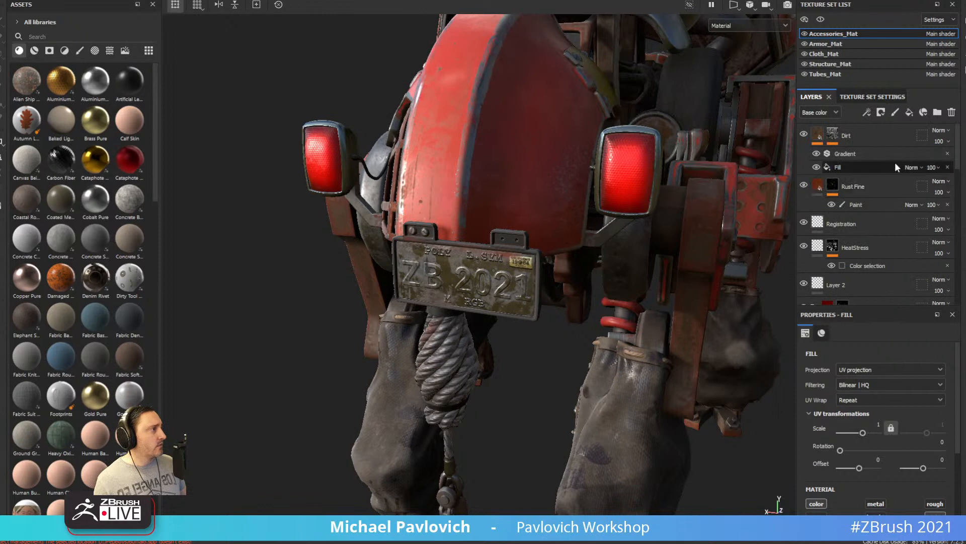
{"action": "scroll", "coordinate": [895, 163], "scroll_direction": "down", "scroll_amount": 3}
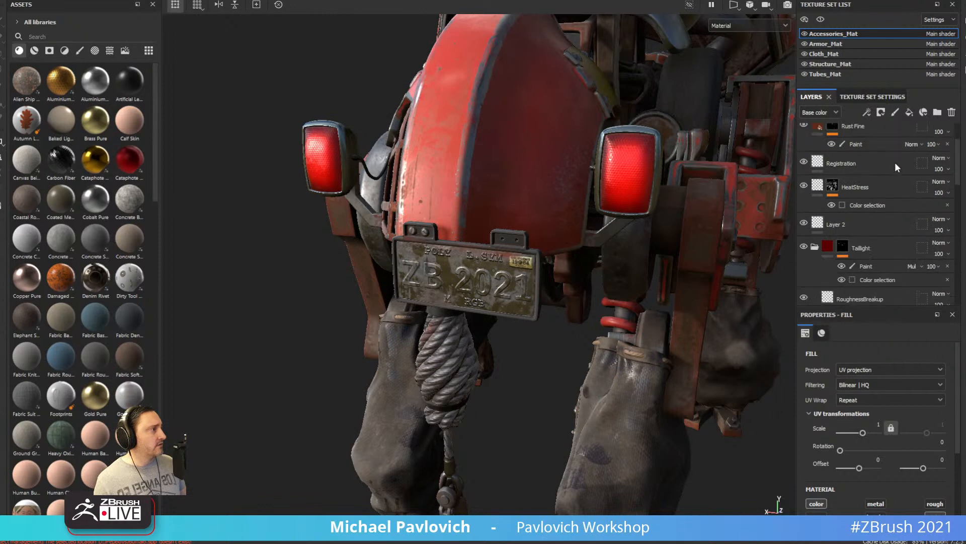
{"action": "left_click", "coordinate": [804, 162]}
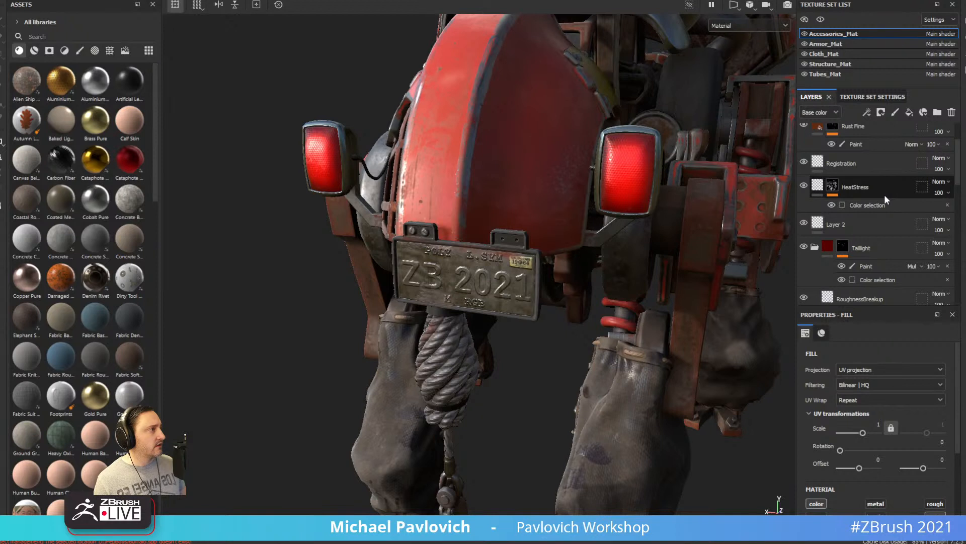
Restore the LicensePlate folder's visibility and view the plate from a slightly different angle.
{"action": "scroll", "coordinate": [887, 199], "scroll_direction": "down", "scroll_amount": 3}
{"action": "scroll", "coordinate": [873, 220], "scroll_direction": "down", "scroll_amount": 6}
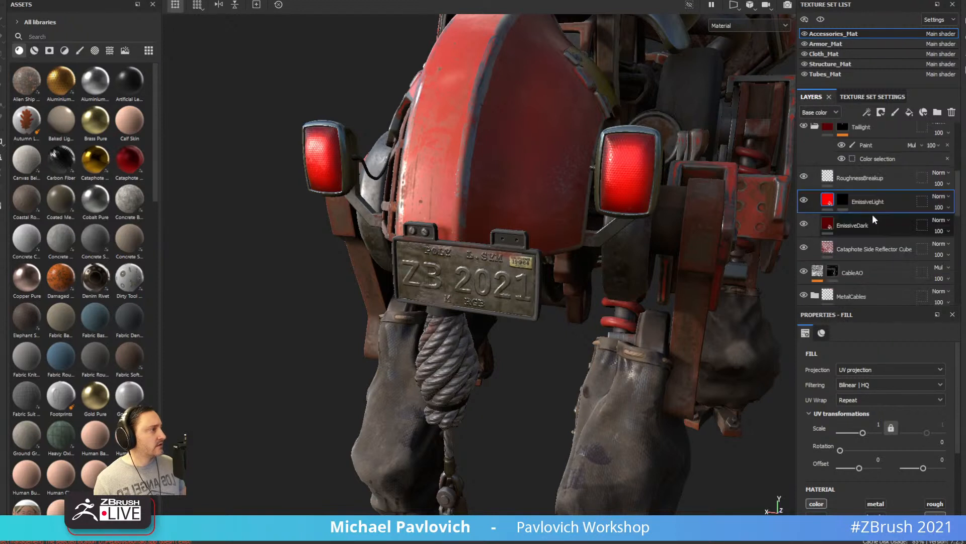
{"action": "scroll", "coordinate": [873, 220], "scroll_direction": "down", "scroll_amount": 6}
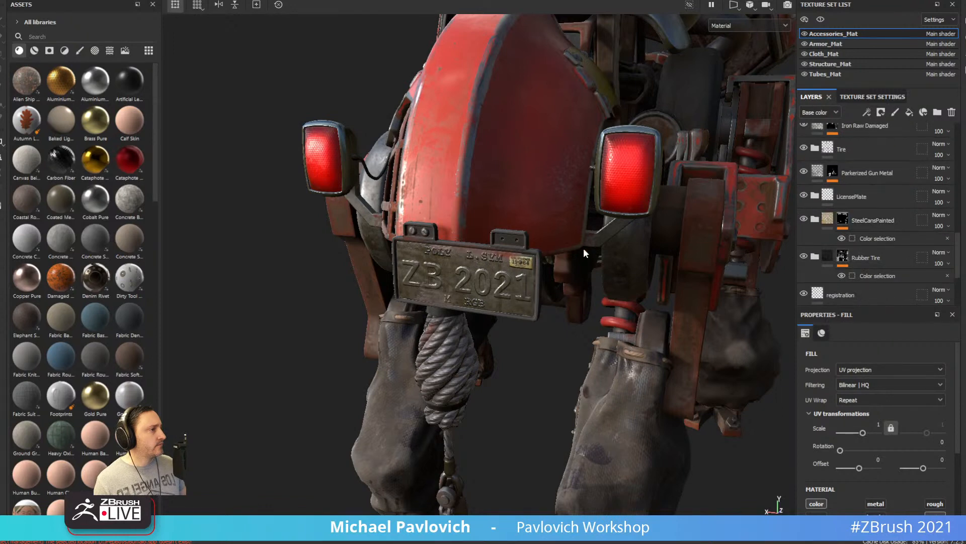
{"action": "left_click_drag", "start_coordinate": [583, 248], "coordinate": [649, 252], "text": "alt"}
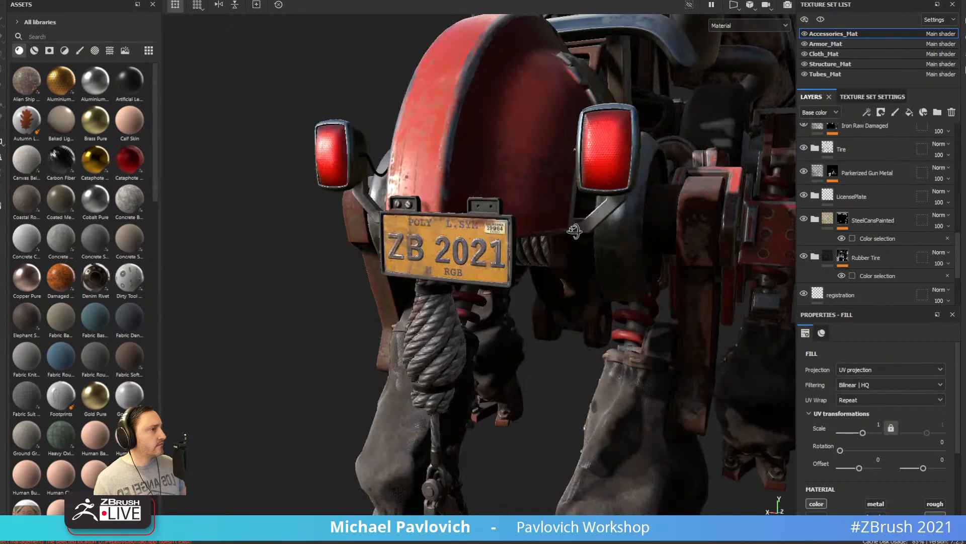
Expand the LicensePlate folder and toggle the LicenseText group's visibility off and on.
{"action": "left_click", "coordinate": [815, 195]}
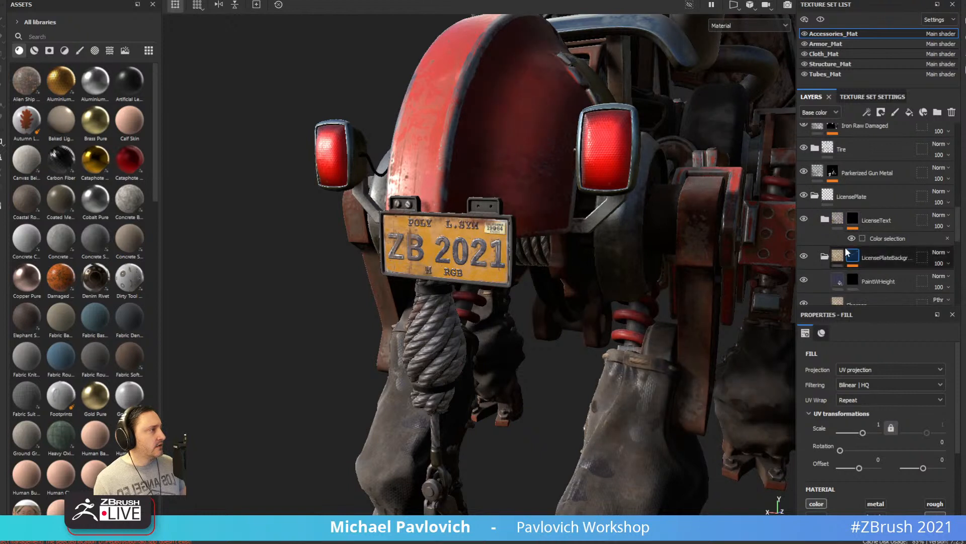
{"action": "left_click", "coordinate": [803, 219]}
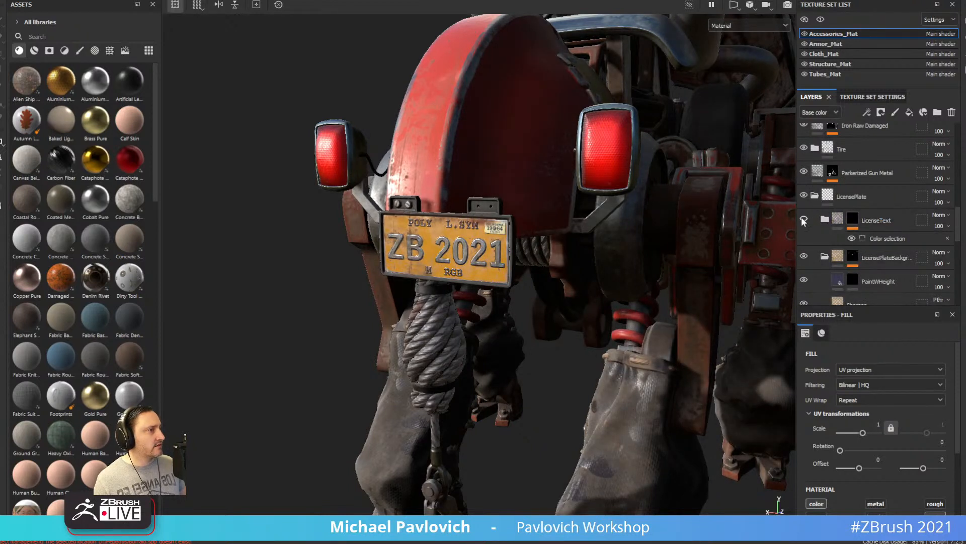
{"action": "left_click", "coordinate": [802, 219]}
Hide the PaintWHeight layer in the license plate background group and compare the plate's small raised lettering up close.
{"action": "scroll", "coordinate": [814, 237], "scroll_direction": "down", "scroll_amount": 5}
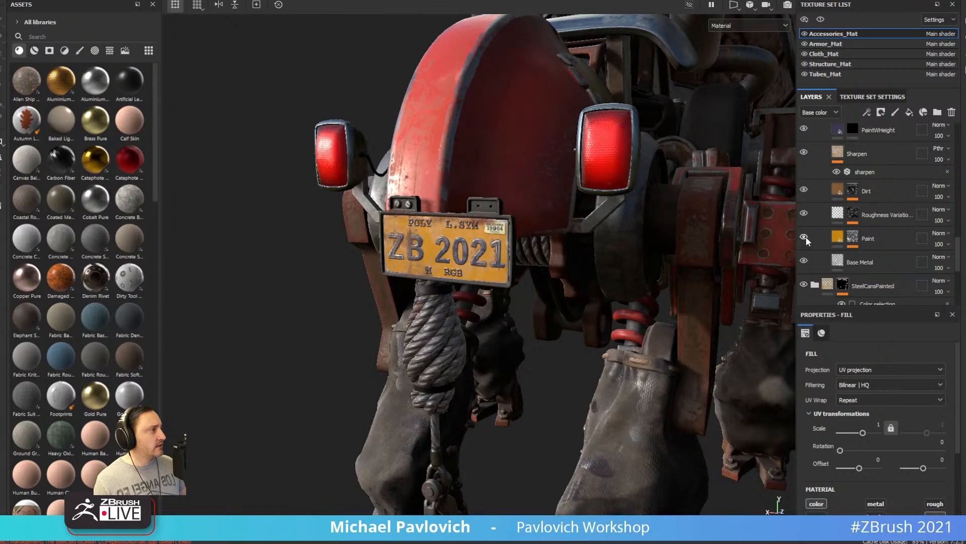
{"action": "scroll", "coordinate": [805, 237], "scroll_direction": "up", "scroll_amount": 2}
{"action": "scroll", "coordinate": [805, 241], "scroll_direction": "up", "scroll_amount": 1}
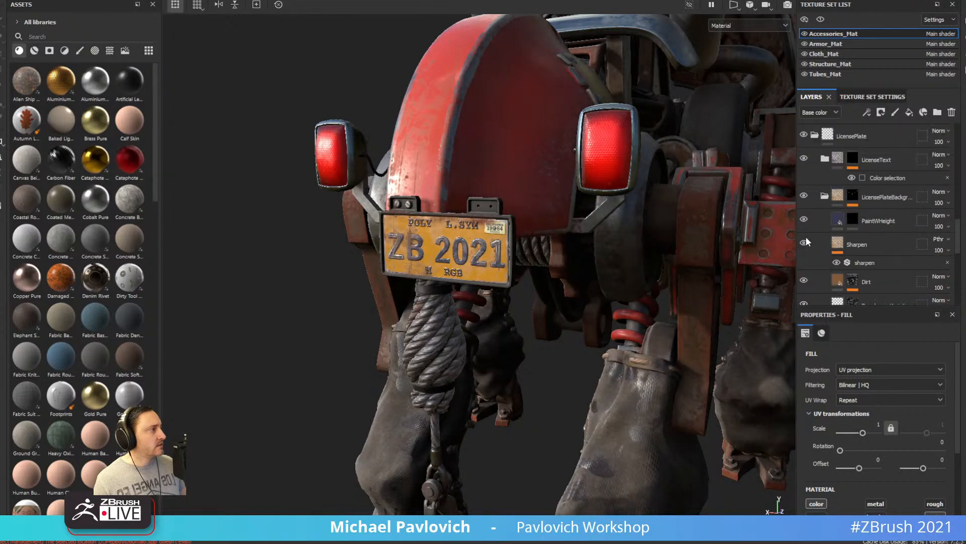
{"action": "left_click", "coordinate": [805, 221]}
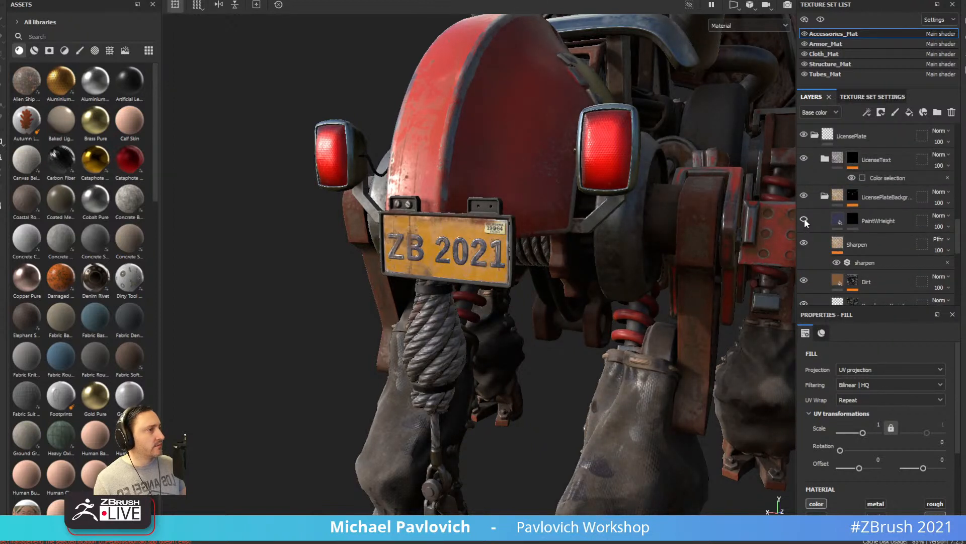
{"action": "left_click", "coordinate": [804, 221]}
{"action": "left_click", "coordinate": [805, 221]}
{"action": "right_click_drag", "start_coordinate": [452, 247], "coordinate": [785, 237], "text": "alt"}
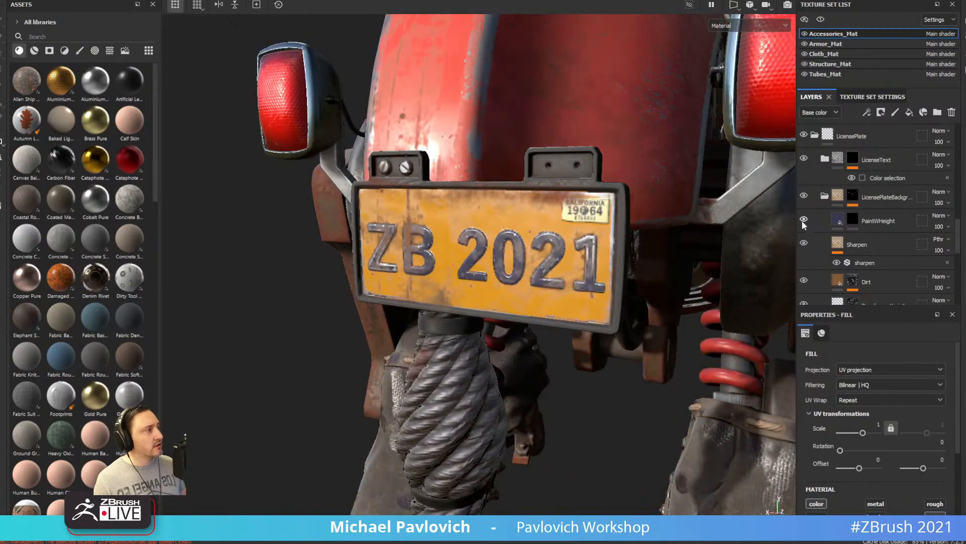
Show the PaintWHeight layer again, inspect its mask on the license plate in isolation, and return to the material view.
{"action": "left_click", "coordinate": [804, 220]}
{"action": "left_click", "coordinate": [853, 218], "text": "alt"}
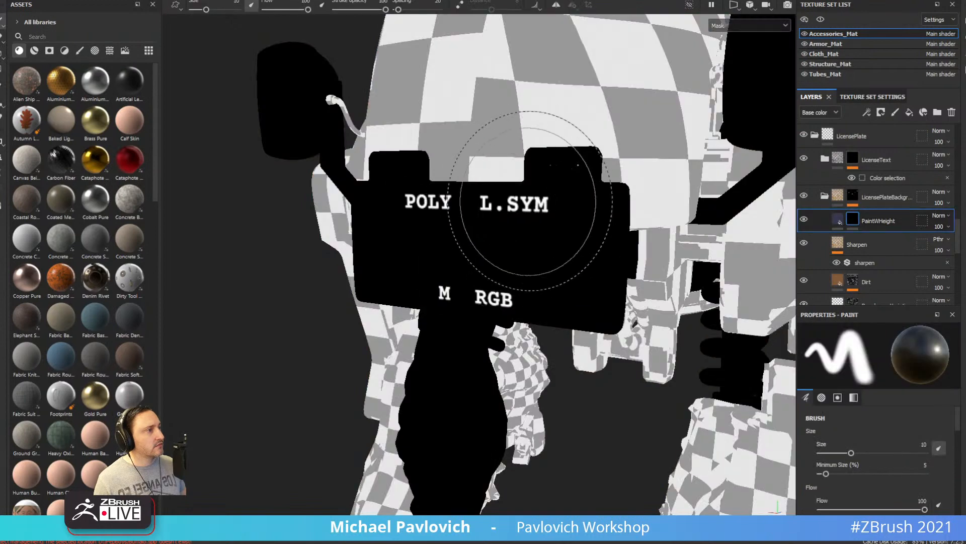
{"action": "key", "text": "m"}
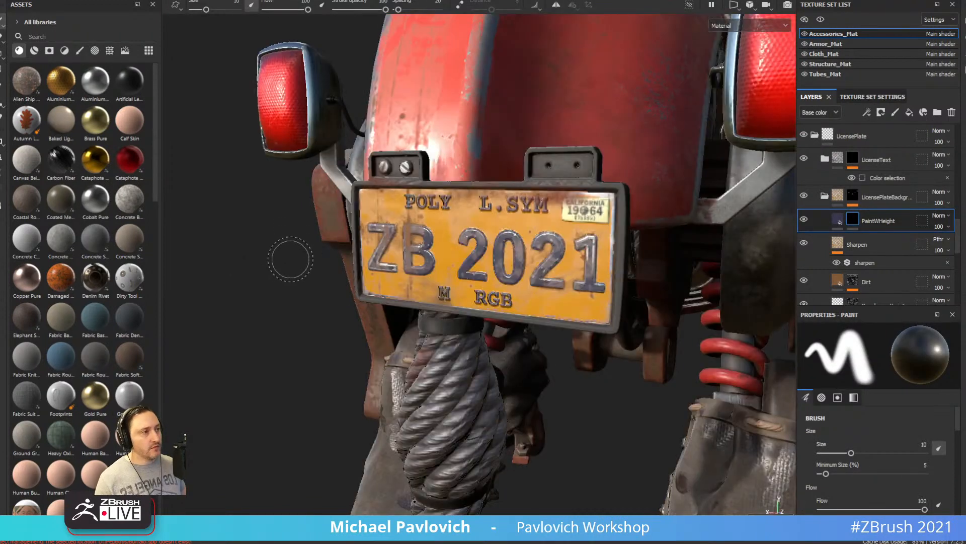
Set the PaintWHeight fill's height to -0.0272 and check the plate's small lettering before framing the whole bison.
{"action": "left_click", "coordinate": [838, 221]}
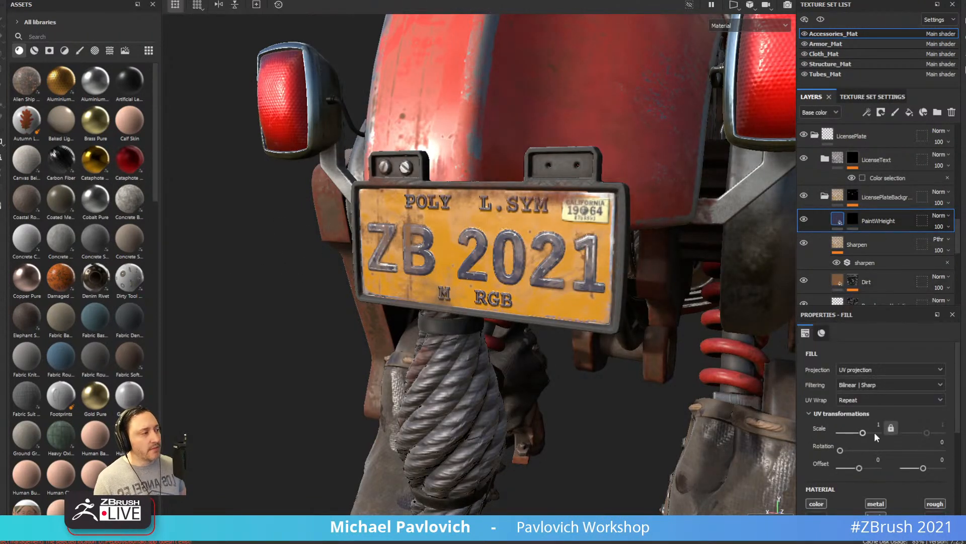
{"action": "scroll", "coordinate": [865, 442], "scroll_direction": "down", "scroll_amount": 5}
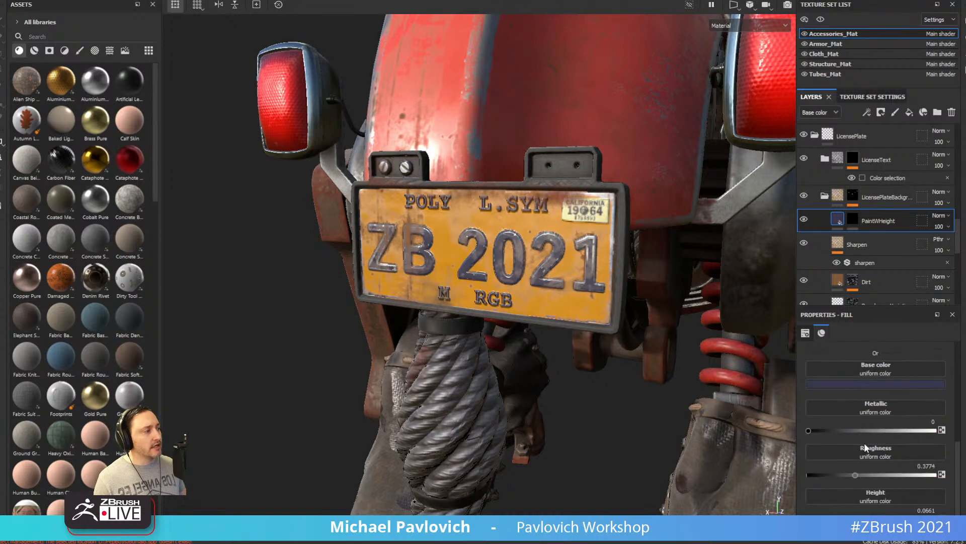
{"action": "left_click_drag", "start_coordinate": [876, 519], "coordinate": [870, 520]}
{"action": "right_click_drag", "start_coordinate": [550, 232], "coordinate": [431, 194], "text": "alt"}
{"action": "left_click_drag", "start_coordinate": [431, 194], "coordinate": [544, 204], "text": "alt"}
{"action": "middle_click_drag", "start_coordinate": [544, 204], "coordinate": [547, 261], "text": "alt"}
{"action": "left_click_drag", "start_coordinate": [547, 261], "coordinate": [519, 174], "text": "alt"}
{"action": "right_click_drag", "start_coordinate": [520, 175], "coordinate": [674, 137], "text": "shift"}
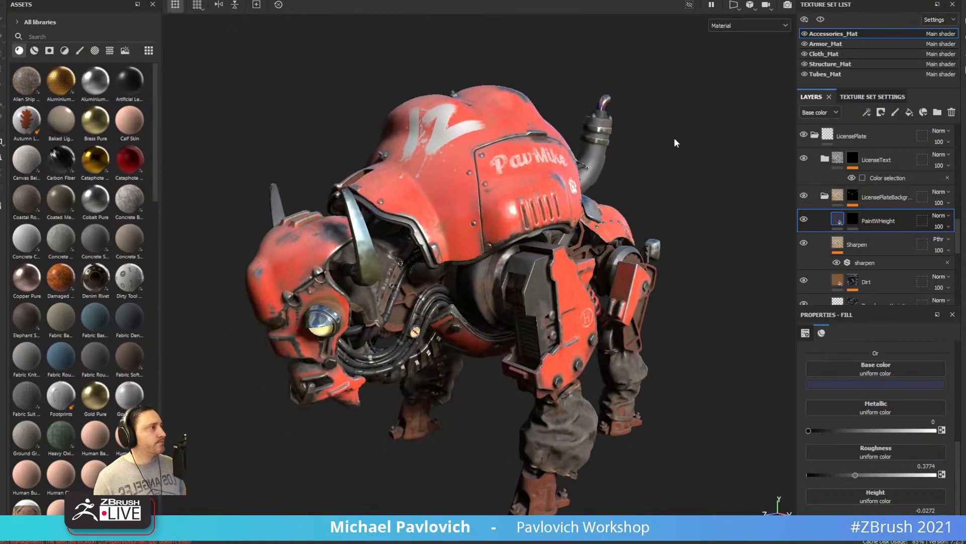
Toggle the Armor_Mat texture set's visibility off and on to see which parts of the bison it covers.
{"action": "left_click", "coordinate": [805, 44]}
{"action": "left_click_drag", "start_coordinate": [560, 165], "coordinate": [600, 222], "text": "alt"}
{"action": "left_click", "coordinate": [804, 44]}
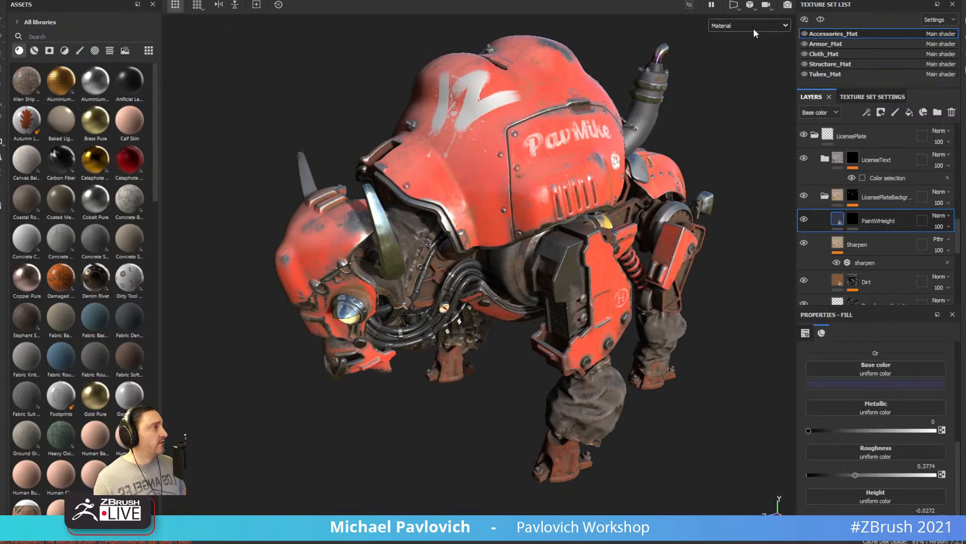
Examine the Accessories_Mat texture layout in the 2D view with texture set solo toggled, and return to the 3D view.
{"action": "left_click", "coordinate": [735, 6]}
{"action": "left_click", "coordinate": [756, 44]}
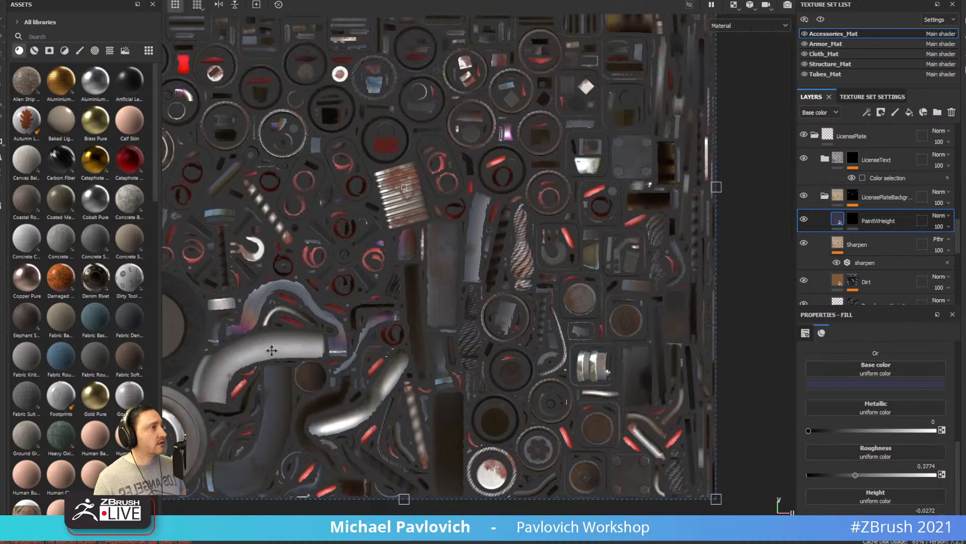
{"action": "right_click_drag", "start_coordinate": [606, 247], "coordinate": [556, 217], "text": "alt"}
{"action": "middle_click_drag", "start_coordinate": [557, 217], "coordinate": [609, 314], "text": "alt"}
{"action": "right_click_drag", "start_coordinate": [609, 313], "coordinate": [486, 269], "text": "alt"}
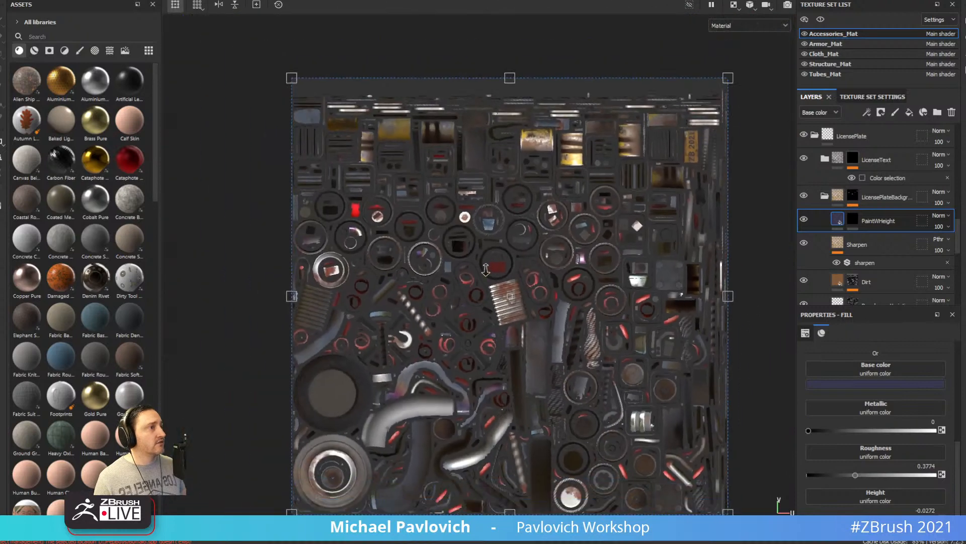
{"action": "left_click", "coordinate": [805, 20]}
{"action": "left_click", "coordinate": [806, 21]}
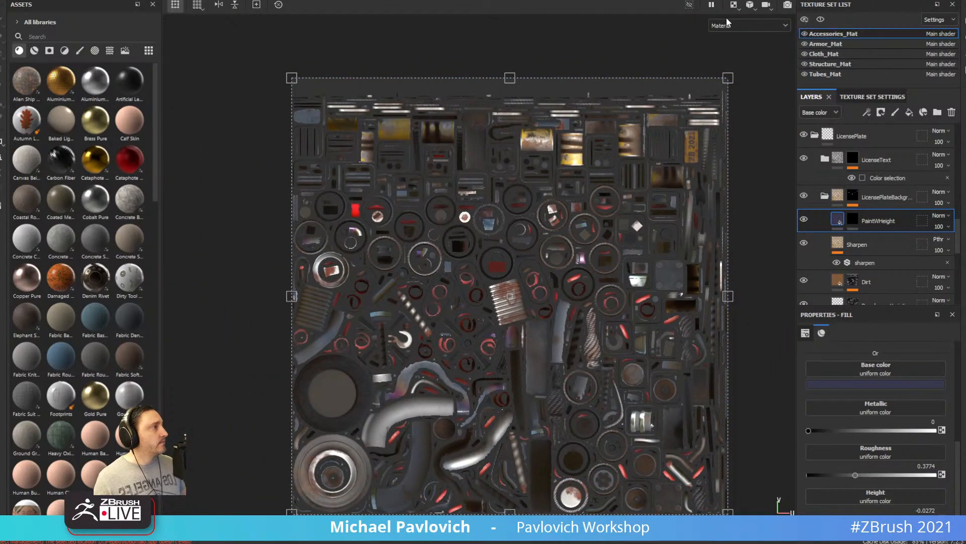
{"action": "left_click", "coordinate": [750, 7]}
{"action": "left_click", "coordinate": [748, 31]}
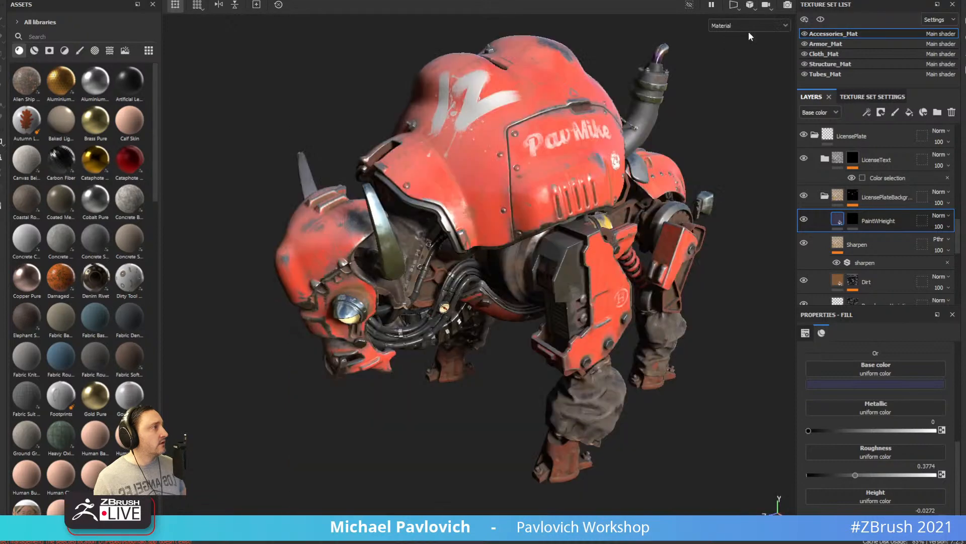
Open the display settings and enable the mesh wireframe on the bison model.
{"action": "left_click", "coordinate": [963, 22]}
{"action": "scroll", "coordinate": [816, 232], "scroll_direction": "down", "scroll_amount": 2}
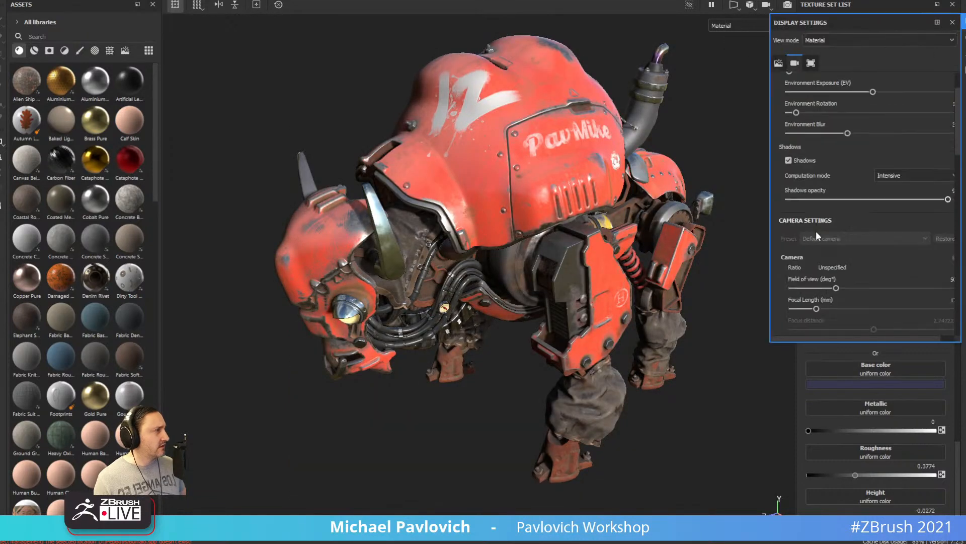
{"action": "scroll", "coordinate": [816, 235], "scroll_direction": "down", "scroll_amount": 6}
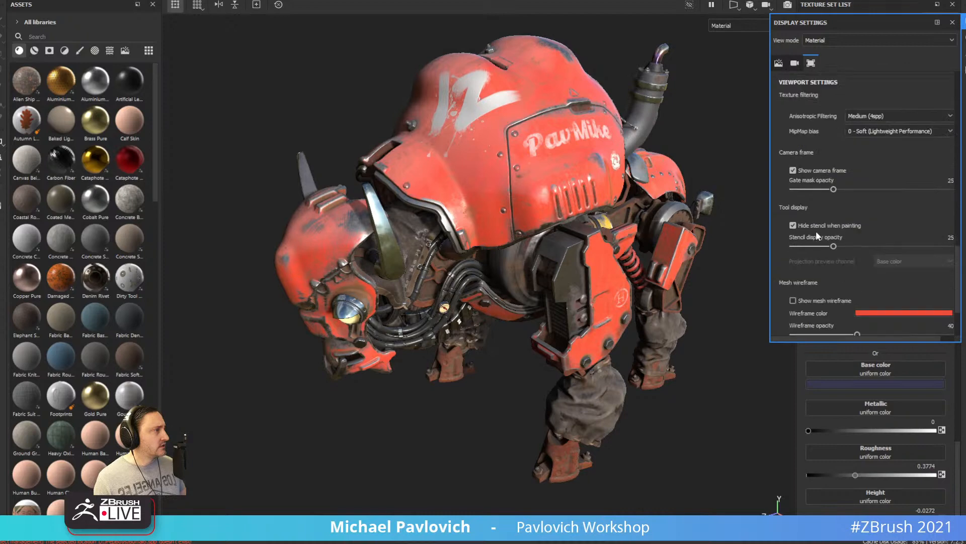
{"action": "scroll", "coordinate": [816, 236], "scroll_direction": "down", "scroll_amount": 2}
{"action": "left_click", "coordinate": [811, 242]}
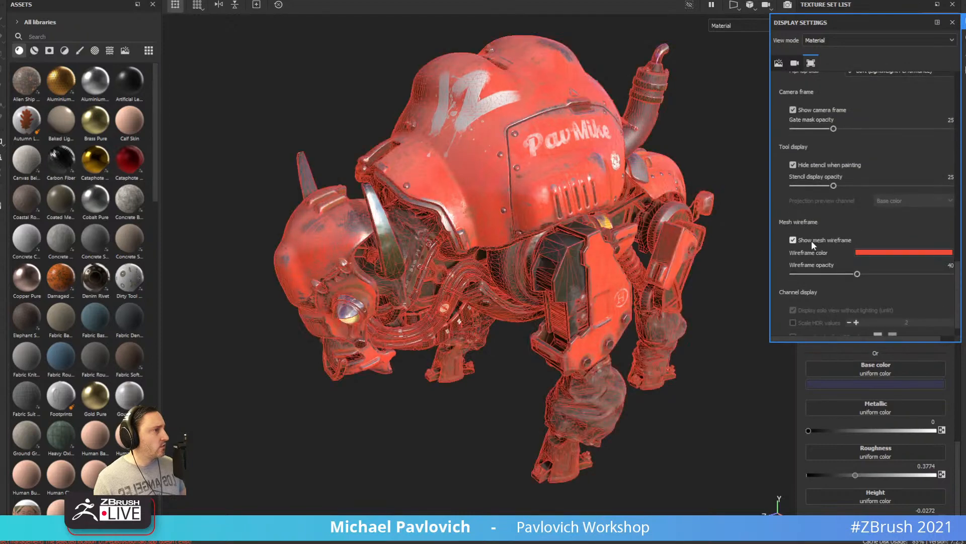
Examine the wireframe density across the bison's body, head and legs from several angles, and close the display settings.
{"action": "left_click_drag", "start_coordinate": [575, 240], "coordinate": [414, 180], "text": "alt"}
{"action": "middle_click_drag", "start_coordinate": [415, 180], "coordinate": [482, 185], "text": "alt"}
{"action": "right_click_drag", "start_coordinate": [481, 185], "coordinate": [717, 376], "text": "alt"}
{"action": "middle_click_drag", "start_coordinate": [716, 376], "coordinate": [593, 225], "text": "alt"}
{"action": "left_click_drag", "start_coordinate": [593, 225], "coordinate": [594, 272], "text": "alt"}
{"action": "right_click_drag", "start_coordinate": [594, 272], "coordinate": [530, 255], "text": "alt"}
{"action": "middle_click_drag", "start_coordinate": [529, 254], "coordinate": [581, 287], "text": "alt"}
{"action": "left_click_drag", "start_coordinate": [581, 287], "coordinate": [750, 235], "text": "alt"}
{"action": "right_click_drag", "start_coordinate": [750, 235], "coordinate": [346, 173], "text": "alt"}
{"action": "left_click_drag", "start_coordinate": [346, 174], "coordinate": [252, 171], "text": "alt"}
{"action": "middle_click_drag", "start_coordinate": [252, 172], "coordinate": [564, 186], "text": "alt"}
{"action": "left_click_drag", "start_coordinate": [564, 186], "coordinate": [413, 217], "text": "alt"}
{"action": "middle_click_drag", "start_coordinate": [412, 217], "coordinate": [469, 242], "text": "alt"}
{"action": "mouse_move", "coordinate": [468, 241]}
{"action": "right_mouse_down", "text": "shift"}
{"action": "mouse_move", "coordinate": [541, 249]}
{"action": "mouse_move", "coordinate": [479, 235]}
{"action": "right_mouse_up", "text": "shift"}
{"action": "middle_click_drag", "start_coordinate": [479, 234], "coordinate": [494, 240], "text": "alt"}
{"action": "left_click_drag", "start_coordinate": [494, 240], "coordinate": [579, 240], "text": "alt"}
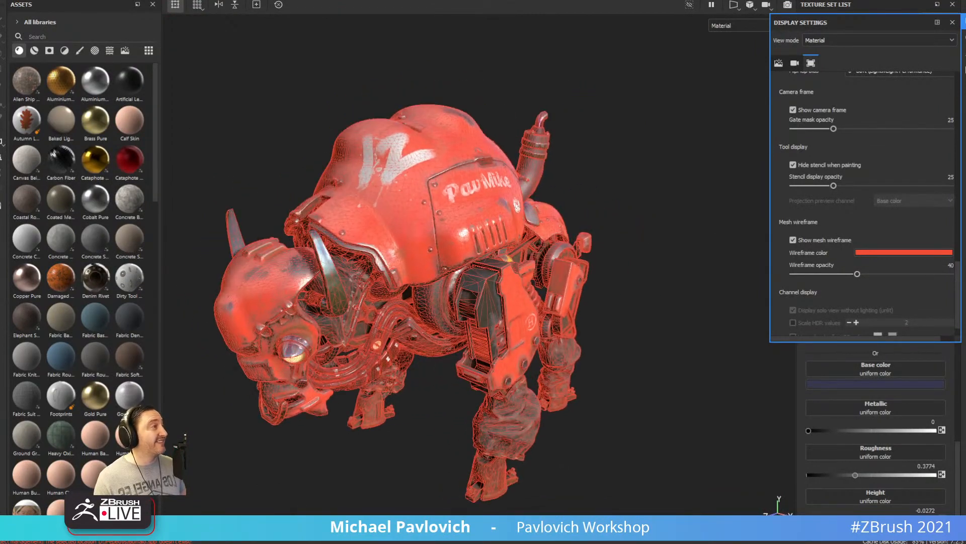
{"action": "left_click", "coordinate": [952, 22]}
{"action": "left_click_drag", "start_coordinate": [770, 170], "coordinate": [679, 135], "text": "alt"}
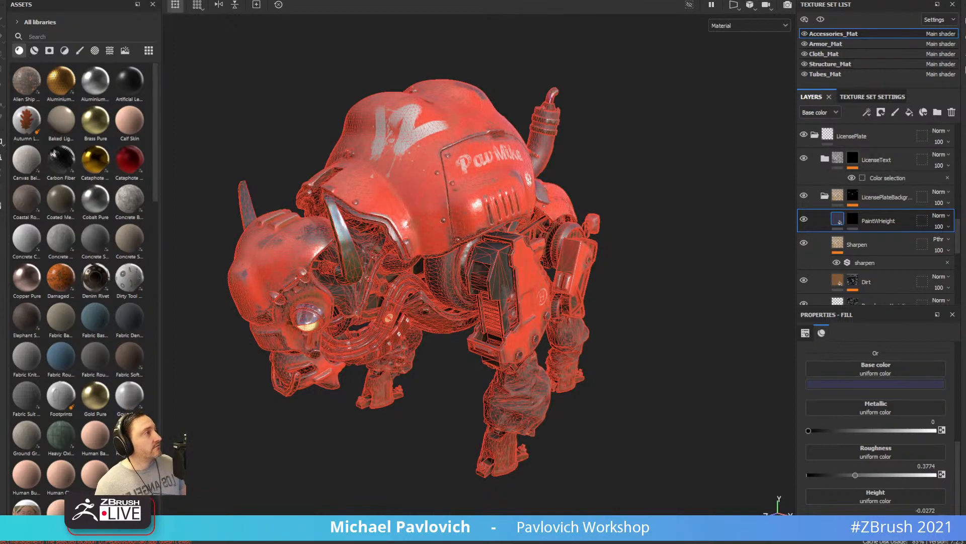
Switch to ZBrush and roll the cat torso's undo history back to the low-resolution mesh with plain, gap-free polygroup bands.
{"action": "key", "text": "alt+Tab"}
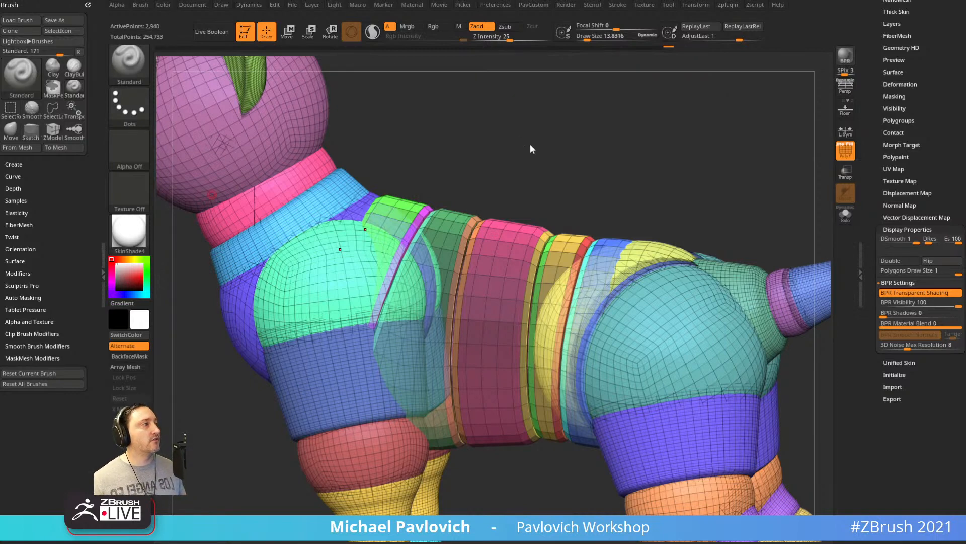
{"action": "right_click_drag", "start_coordinate": [531, 146], "coordinate": [584, 190]}
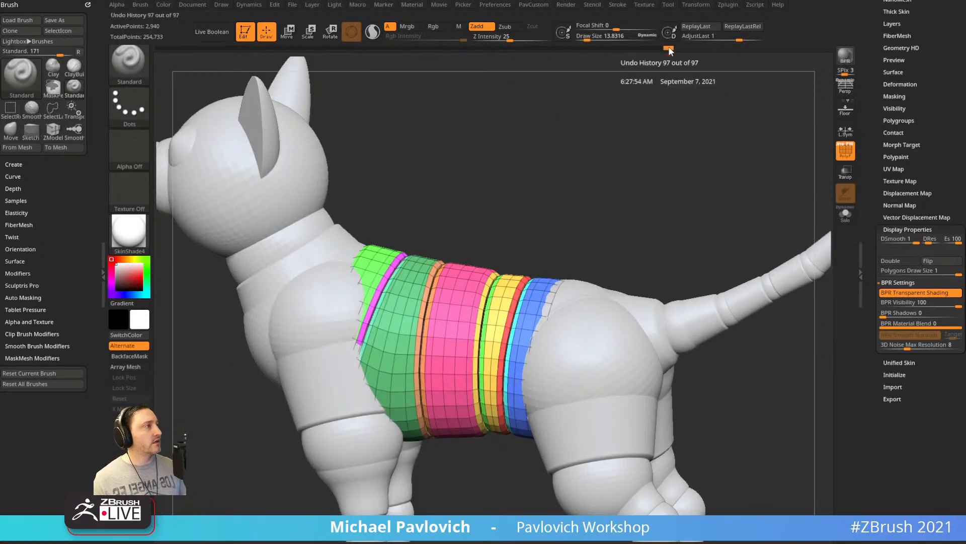
{"action": "left_click_drag", "start_coordinate": [668, 46], "coordinate": [319, 86]}
{"action": "right_click_drag", "start_coordinate": [611, 191], "coordinate": [625, 173]}
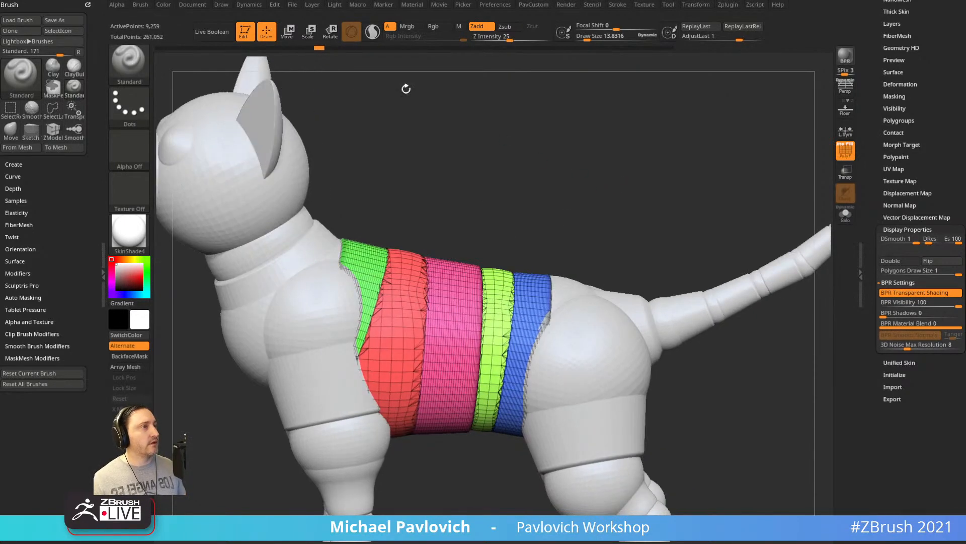
{"action": "left_click_drag", "start_coordinate": [322, 48], "coordinate": [332, 48]}
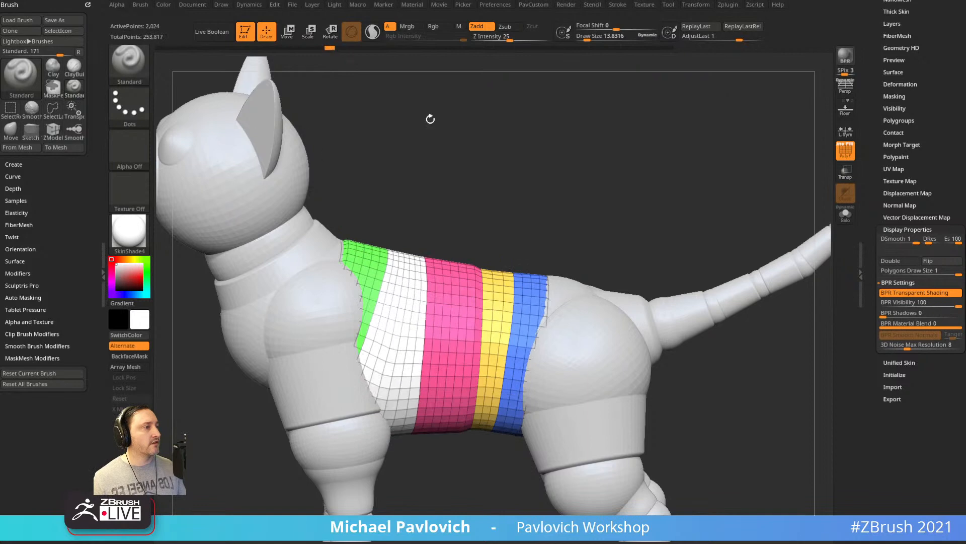
Isolate the torso with Solo and turn it upright to see it from above.
{"action": "left_click_drag", "start_coordinate": [660, 189], "coordinate": [791, 209]}
{"action": "left_click", "coordinate": [846, 214]}
{"action": "left_click_drag", "start_coordinate": [700, 205], "coordinate": [496, 288]}
Try a symmetrical KnifeCurve cut that notches the front sides of the torso, inspect the cut, and undo it.
{"action": "left_click", "coordinate": [129, 66], "text": "ctrl+shift"}
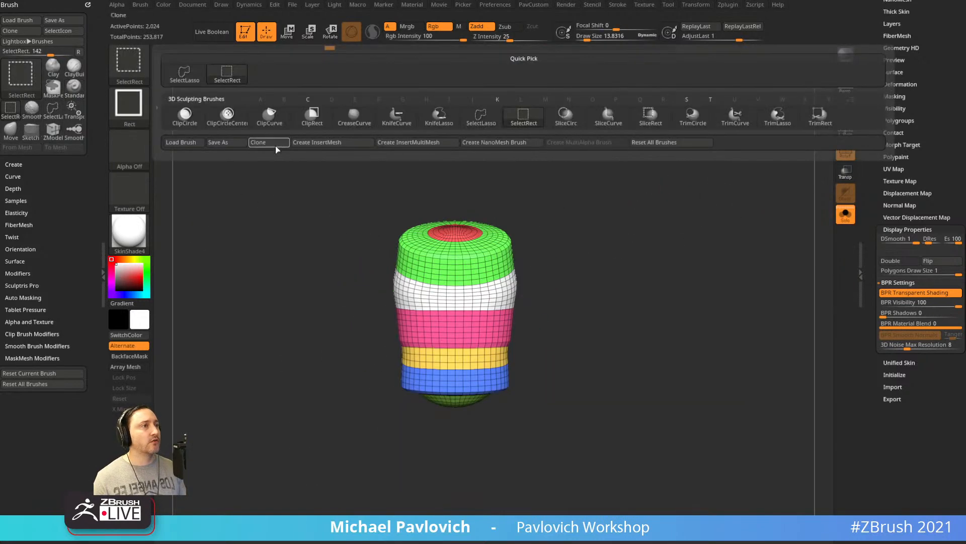
{"action": "left_click", "coordinate": [396, 117]}
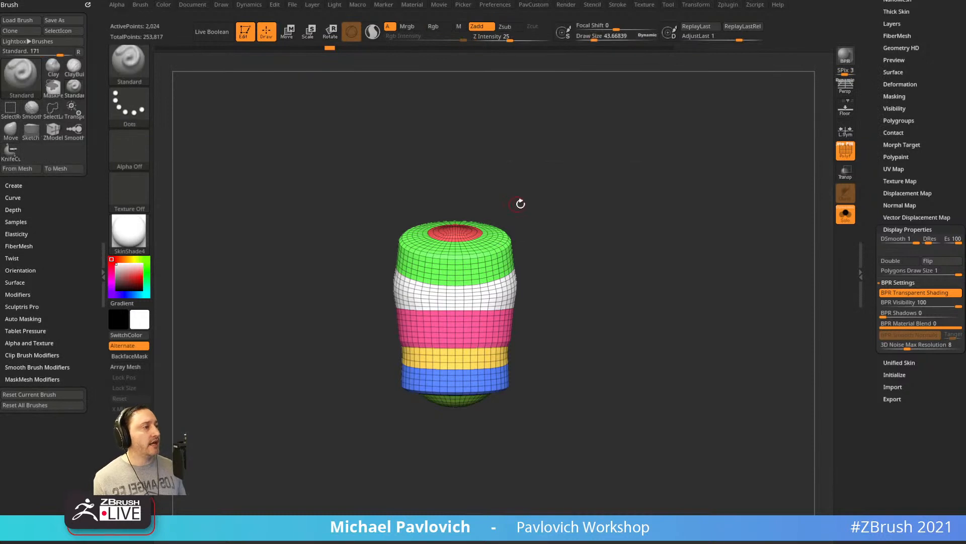
{"action": "left_click_drag", "start_coordinate": [579, 190], "coordinate": [494, 252], "text": "ctrl+shift"}
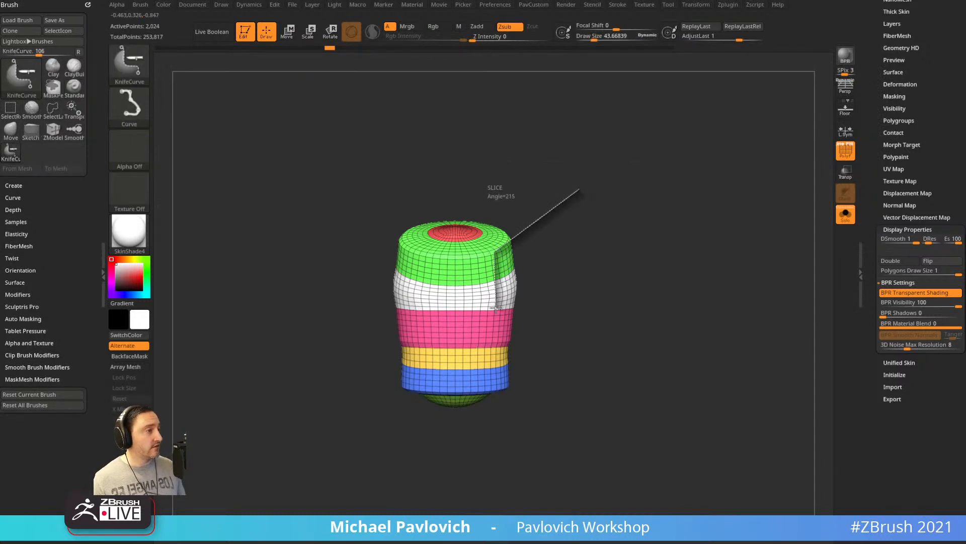
{"action": "left_click_drag", "start_coordinate": [496, 308], "coordinate": [498, 305], "text": "ctrl+shift"}
{"action": "left_click", "coordinate": [627, 360]}
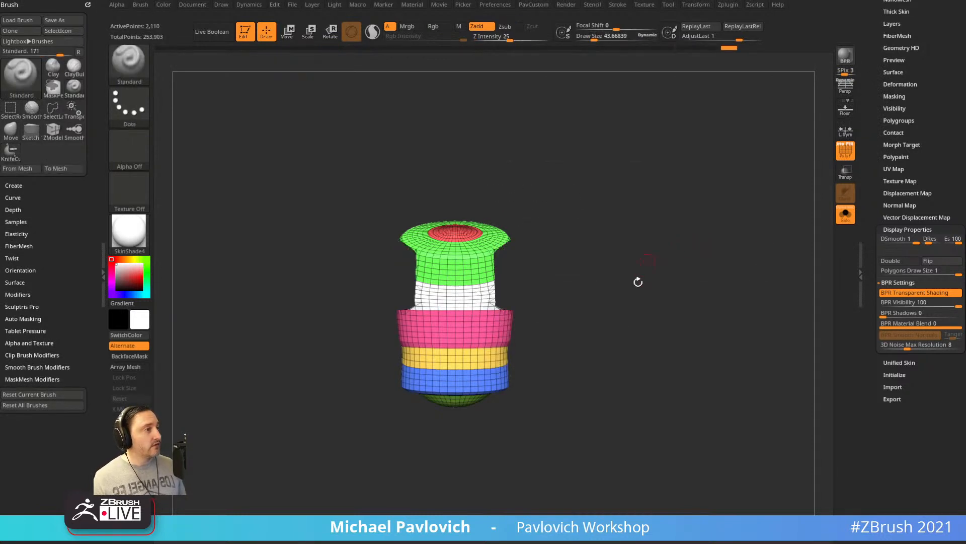
{"action": "mouse_move", "coordinate": [638, 281]}
{"action": "left_mouse_down"}
{"action": "mouse_move", "coordinate": [493, 286]}
{"action": "mouse_move", "coordinate": [597, 300]}
{"action": "mouse_move", "coordinate": [687, 216]}
{"action": "left_mouse_up"}
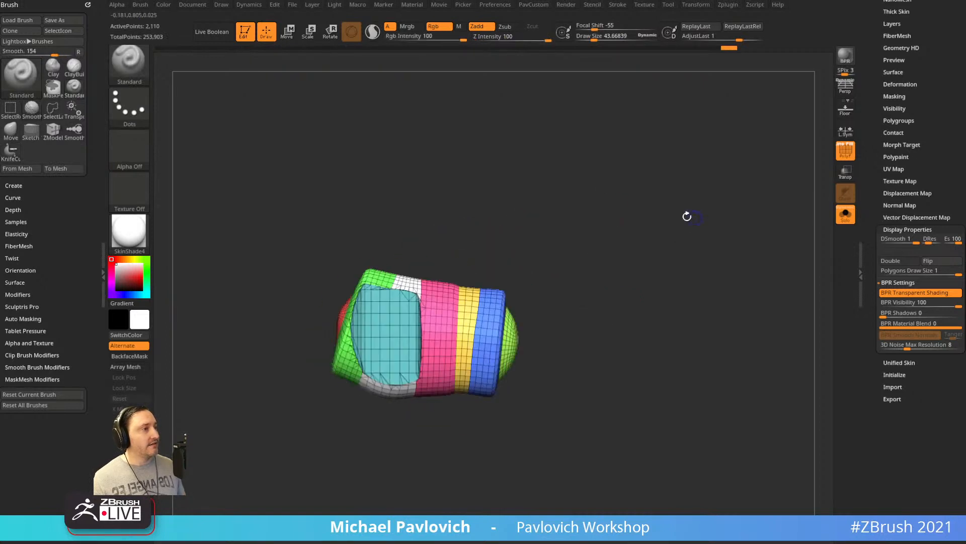
{"action": "key", "text": "ctrl+z"}
Try a stepped KnifeCurve cut across the torso in side view, examine the capped faces, and undo the cut.
{"action": "left_click_drag", "start_coordinate": [394, 214], "coordinate": [404, 311], "text": "ctrl+shift"}
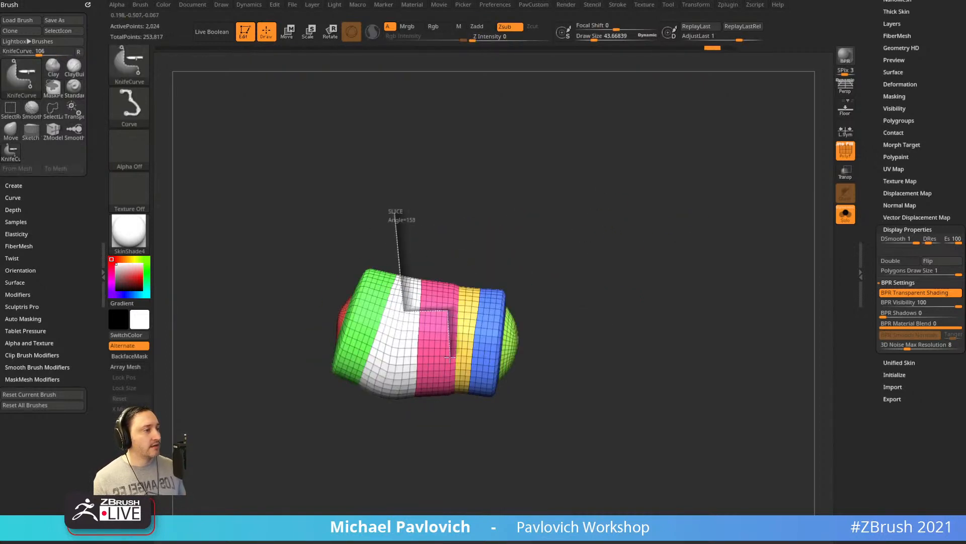
{"action": "left_click_drag", "start_coordinate": [450, 357], "coordinate": [663, 361], "text": "ctrl+shift"}
{"action": "left_click_drag", "start_coordinate": [549, 297], "coordinate": [440, 306]}
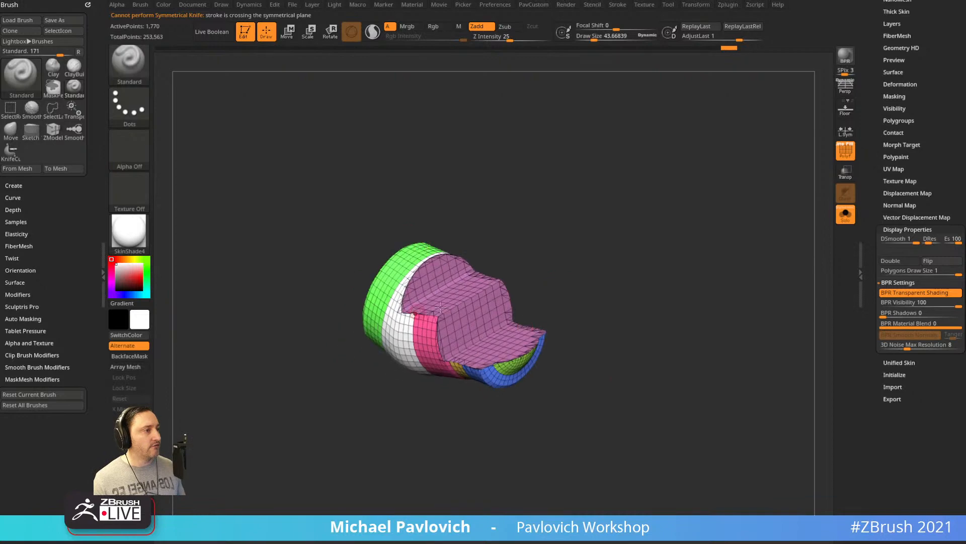
{"action": "left_click_drag", "start_coordinate": [644, 272], "coordinate": [421, 257]}
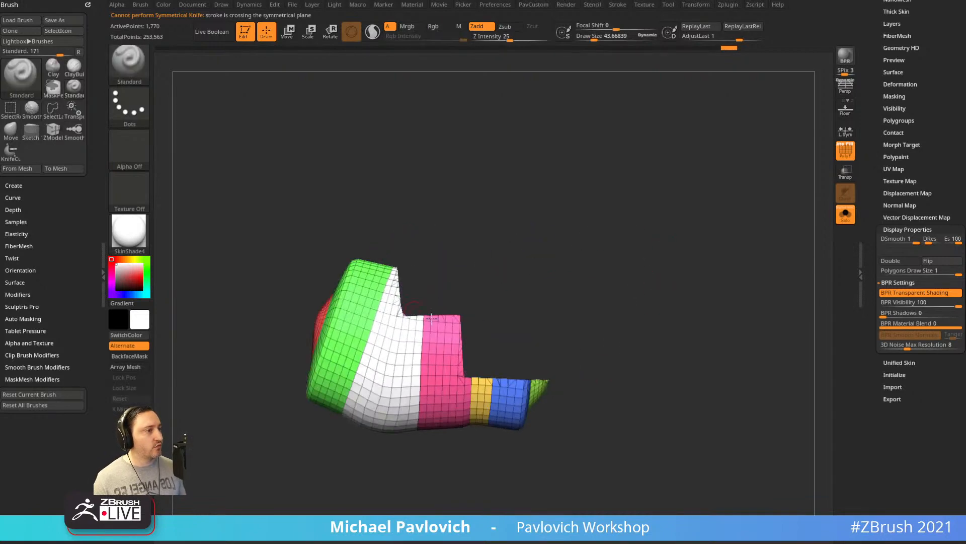
{"action": "left_click_drag", "start_coordinate": [432, 318], "coordinate": [455, 266], "text": "alt"}
{"action": "left_click_drag", "start_coordinate": [604, 238], "coordinate": [516, 272]}
{"action": "left_click_drag", "start_coordinate": [587, 256], "coordinate": [550, 226]}
{"action": "left_click_drag", "start_coordinate": [474, 274], "coordinate": [461, 348]}
{"action": "key", "text": "ctrl+z"}
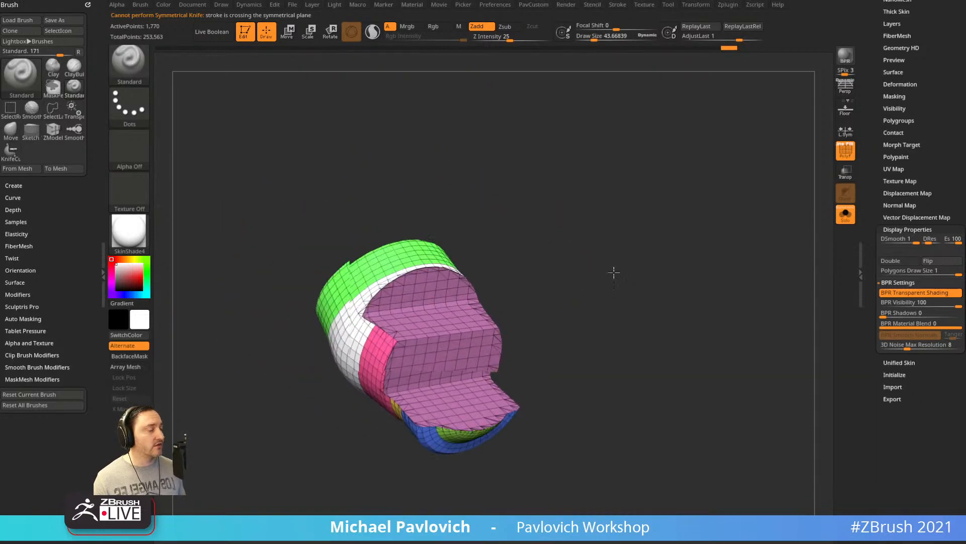
{"action": "mouse_move", "coordinate": [613, 272]}
{"action": "left_mouse_down"}
{"action": "mouse_move", "coordinate": [606, 219]}
{"action": "mouse_move", "coordinate": [629, 197]}
{"action": "left_mouse_up"}
{"action": "key", "text": "ctrl+z"}
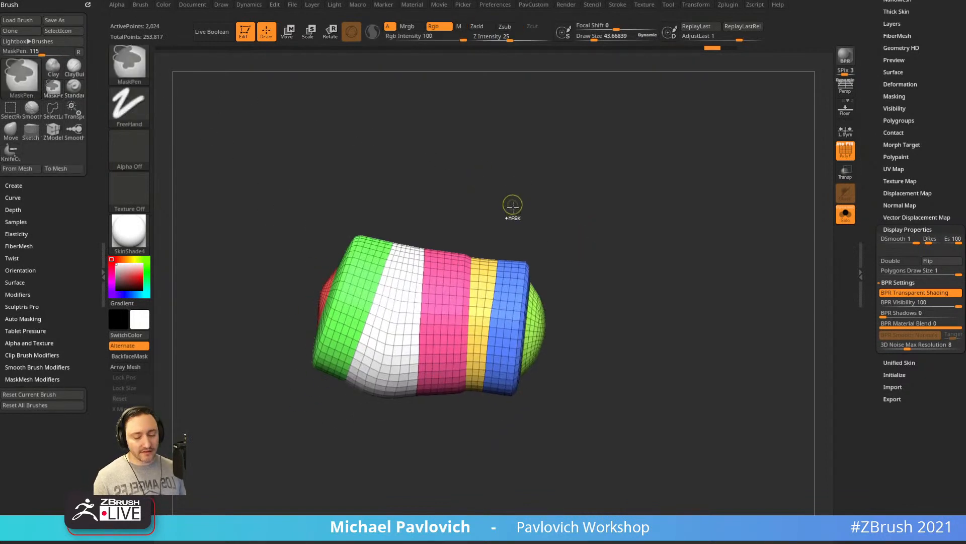
Assign the whole torso to a single polygroup and choose the SliceCurve brush.
{"action": "key", "text": "ctrl+w"}
{"action": "left_click", "coordinate": [132, 66], "text": "ctrl+shift"}
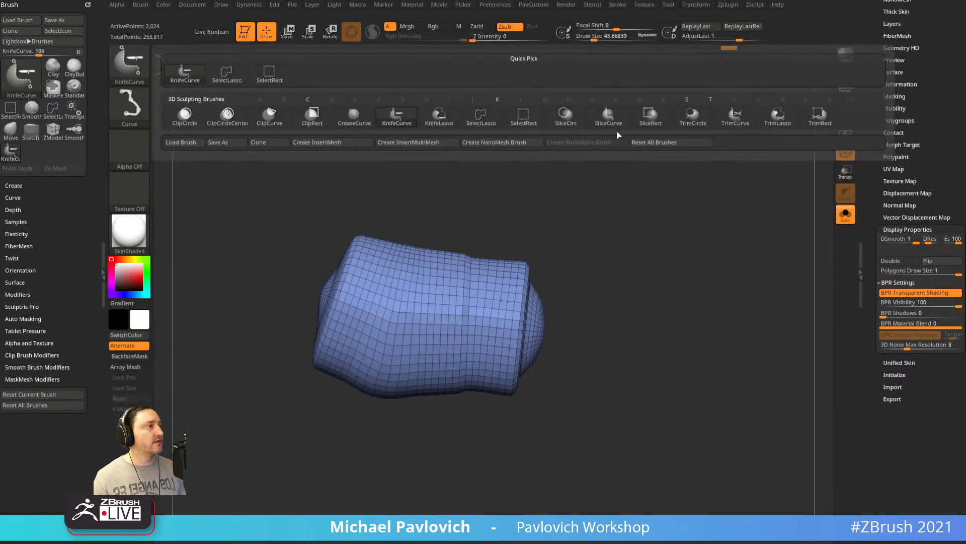
{"action": "left_click", "coordinate": [608, 117]}
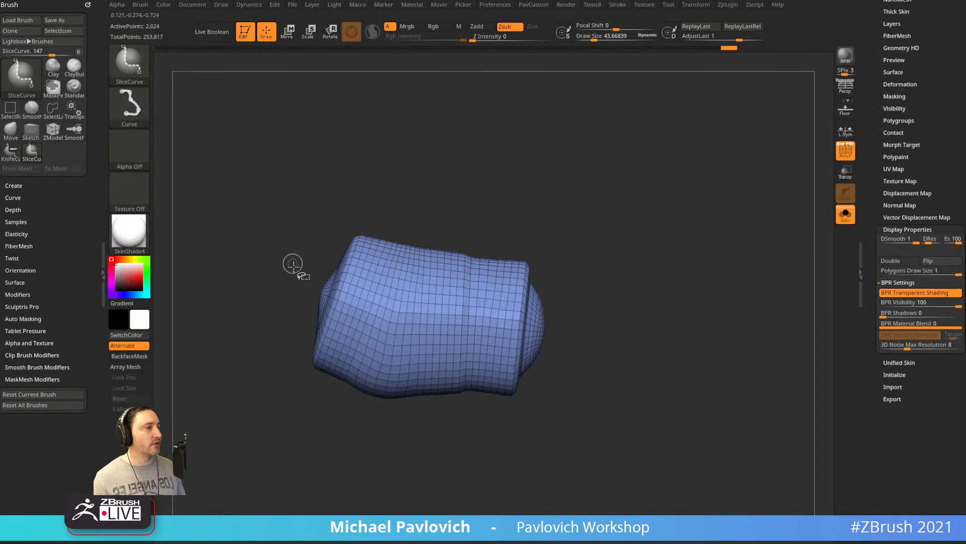
Try a wavy SliceCurve line from the torso's front upper edge into its middle, and undo it.
{"action": "left_click_drag", "start_coordinate": [288, 236], "coordinate": [352, 260], "text": "ctrl+shift"}
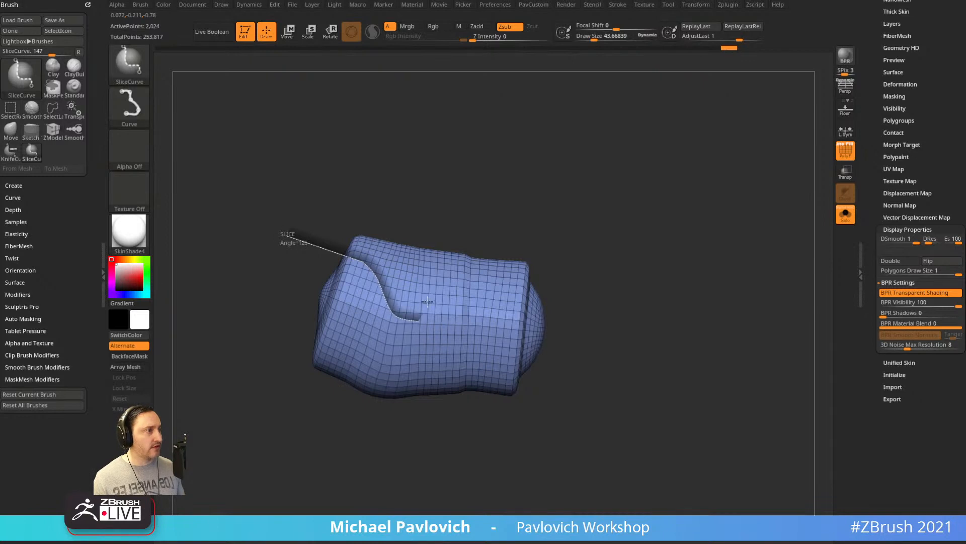
{"action": "left_click_drag", "start_coordinate": [427, 301], "coordinate": [428, 302], "text": "ctrl+shift"}
{"action": "key", "text": "ctrl+z"}
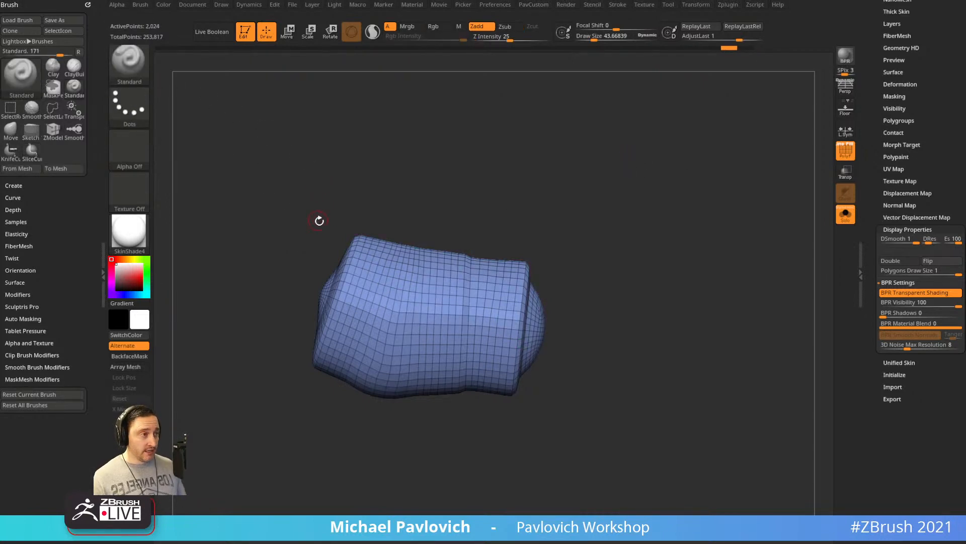
Try a SliceCurve line from the torso's front upper edge that dips through the middle and exits at the back, and undo it.
{"action": "key", "text": "ctrl+shift"}
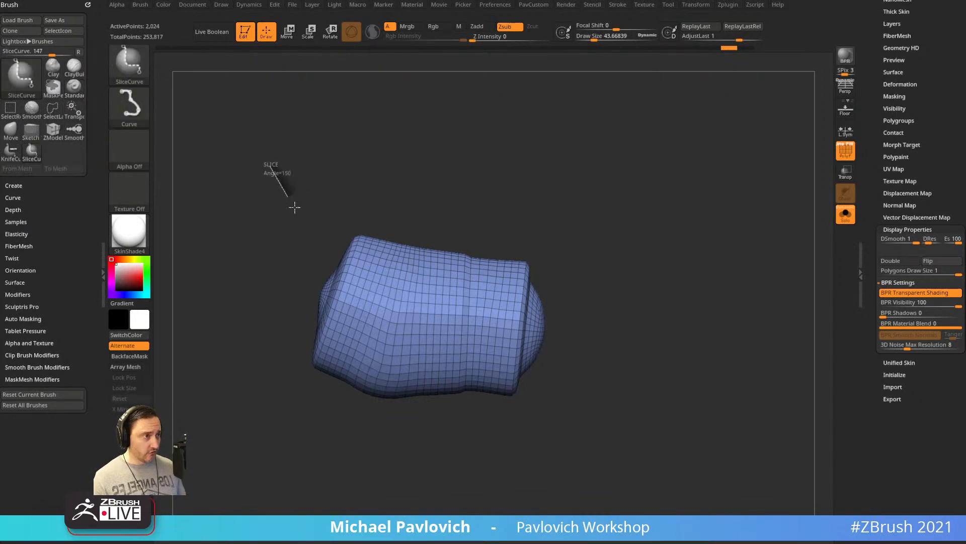
{"action": "left_click_drag", "start_coordinate": [294, 207], "coordinate": [313, 252], "text": "ctrl+shift"}
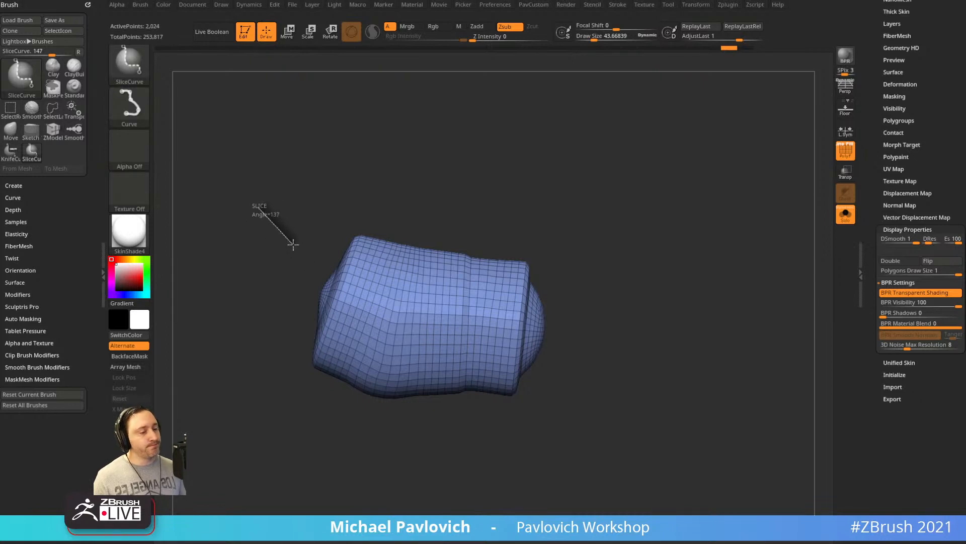
{"action": "left_click_drag", "start_coordinate": [293, 245], "coordinate": [365, 265], "text": "ctrl+shift"}
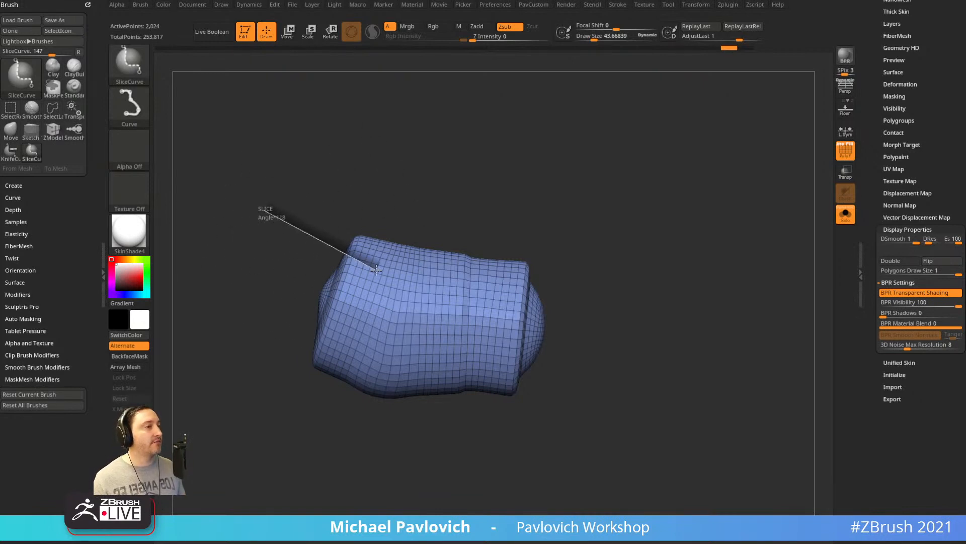
{"action": "mouse_move", "coordinate": [393, 307]}
{"action": "left_mouse_down", "text": "ctrl+shift"}
{"action": "mouse_move", "coordinate": [381, 316]}
{"action": "mouse_move", "coordinate": [432, 325]}
{"action": "left_mouse_up", "text": "ctrl+shift"}
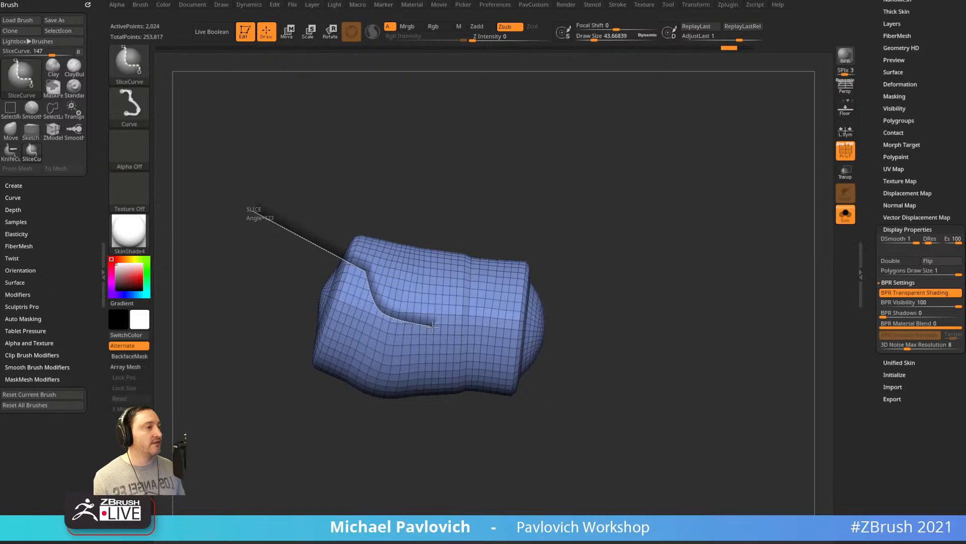
{"action": "mouse_move", "coordinate": [502, 294]}
{"action": "left_mouse_down", "text": "ctrl+shift"}
{"action": "mouse_move", "coordinate": [577, 296]}
{"action": "mouse_move", "coordinate": [565, 296]}
{"action": "mouse_move", "coordinate": [587, 278]}
{"action": "left_mouse_up", "text": "ctrl+shift"}
{"action": "key", "text": "ctrl+z"}
Slice the torso with one SliceCurve line dipping through its upper half and another arching through its lower half.
{"action": "mouse_move", "coordinate": [282, 259]}
{"action": "left_mouse_down", "text": "ctrl+shift"}
{"action": "mouse_move", "coordinate": [380, 274]}
{"action": "mouse_move", "coordinate": [380, 281]}
{"action": "left_mouse_up", "text": "ctrl+shift"}
{"action": "mouse_move", "coordinate": [439, 328]}
{"action": "left_mouse_down", "text": "ctrl+shift"}
{"action": "mouse_move", "coordinate": [461, 333]}
{"action": "mouse_move", "coordinate": [502, 313]}
{"action": "mouse_move", "coordinate": [619, 320]}
{"action": "mouse_move", "coordinate": [645, 306]}
{"action": "mouse_move", "coordinate": [454, 336]}
{"action": "mouse_move", "coordinate": [479, 332]}
{"action": "mouse_move", "coordinate": [498, 352]}
{"action": "mouse_move", "coordinate": [472, 331]}
{"action": "left_mouse_up", "text": "ctrl+shift"}
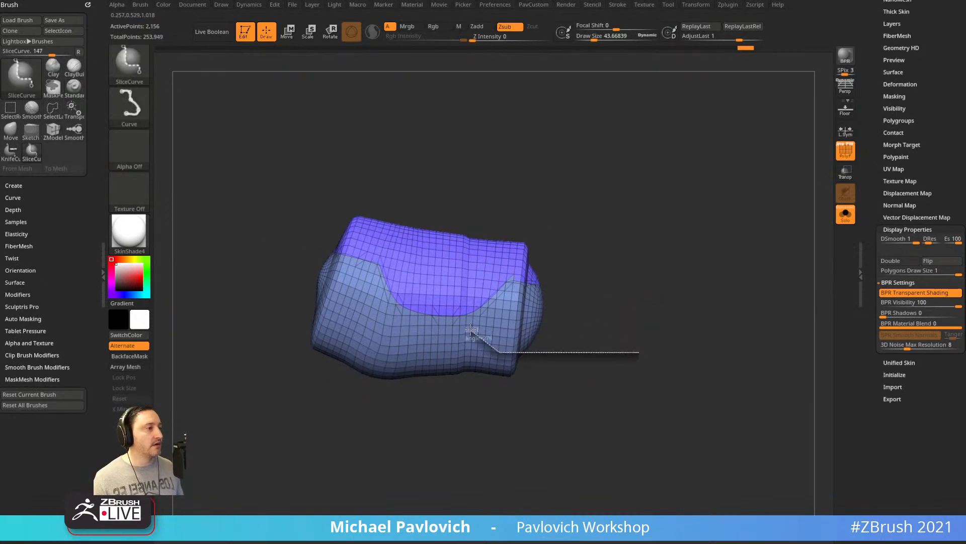
{"action": "mouse_move", "coordinate": [409, 323]}
{"action": "left_mouse_down", "text": "ctrl+shift"}
{"action": "mouse_move", "coordinate": [378, 341]}
{"action": "mouse_move", "coordinate": [310, 324]}
{"action": "mouse_move", "coordinate": [298, 278]}
{"action": "left_mouse_up", "text": "ctrl+shift"}
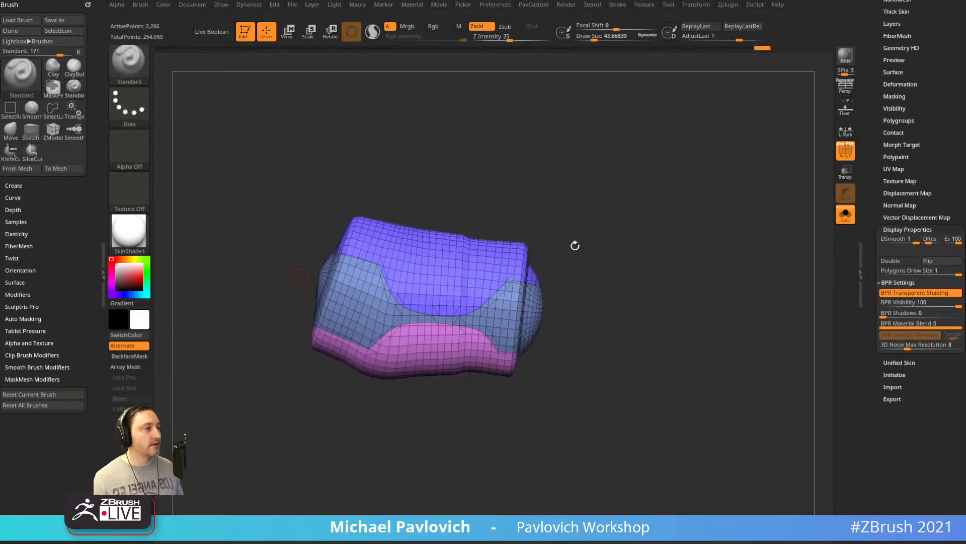
Hide the torso's middle polygroup between the two slices and delete the hidden geometry.
{"action": "left_click", "coordinate": [136, 69], "text": "ctrl+shift"}
{"action": "left_click", "coordinate": [268, 75], "text": "ctrl+shift"}
{"action": "left_click", "coordinate": [448, 257], "text": "ctrl+shift"}
{"action": "left_click_drag", "start_coordinate": [651, 235], "coordinate": [692, 339], "text": "ctrl+shift"}
{"action": "left_click", "coordinate": [489, 360], "text": "ctrl+shift"}
{"action": "key", "text": "5"}
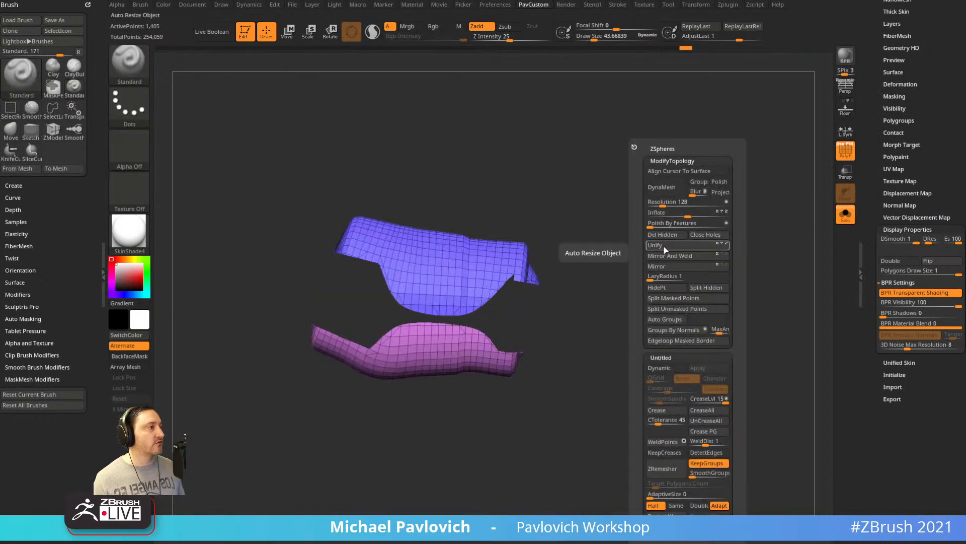
{"action": "left_click_drag", "start_coordinate": [548, 318], "coordinate": [675, 288]}
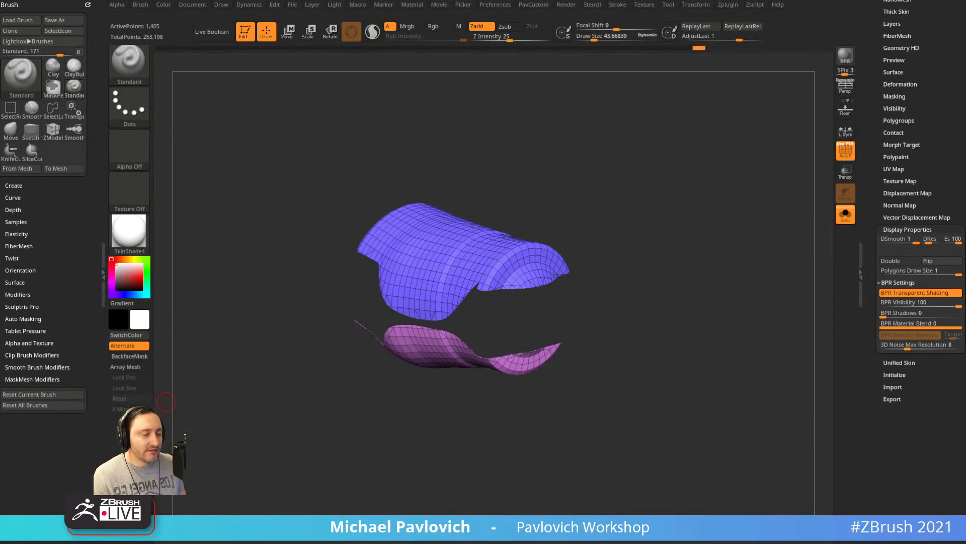
Switch to the browser and open the "Intro to ZBrush - New and Updated!" playlist from the YouTube channel in a new tab.
{"action": "left_click_drag", "start_coordinate": [649, 543], "coordinate": [682, 32]}
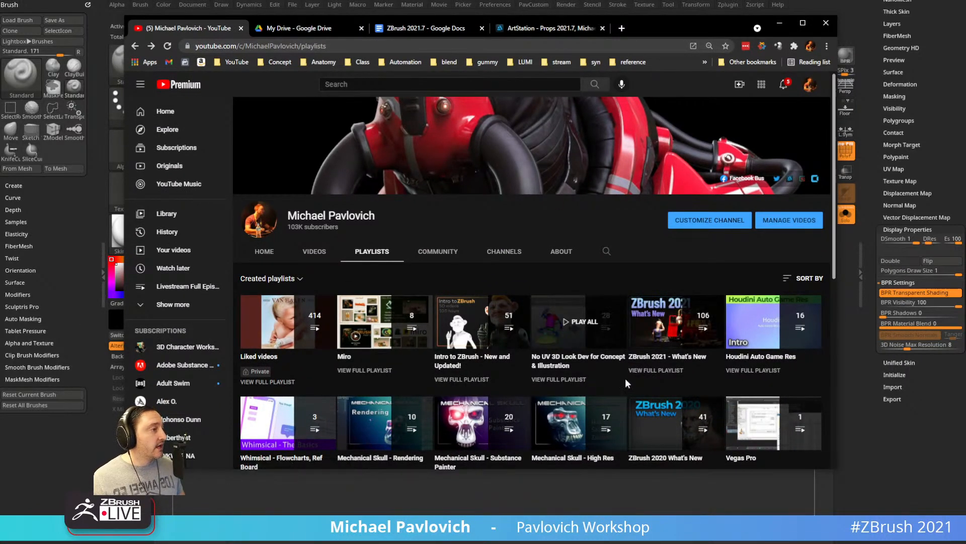
{"action": "middle_click", "coordinate": [469, 381]}
{"action": "scroll", "coordinate": [511, 370], "scroll_direction": "down", "scroll_amount": 1}
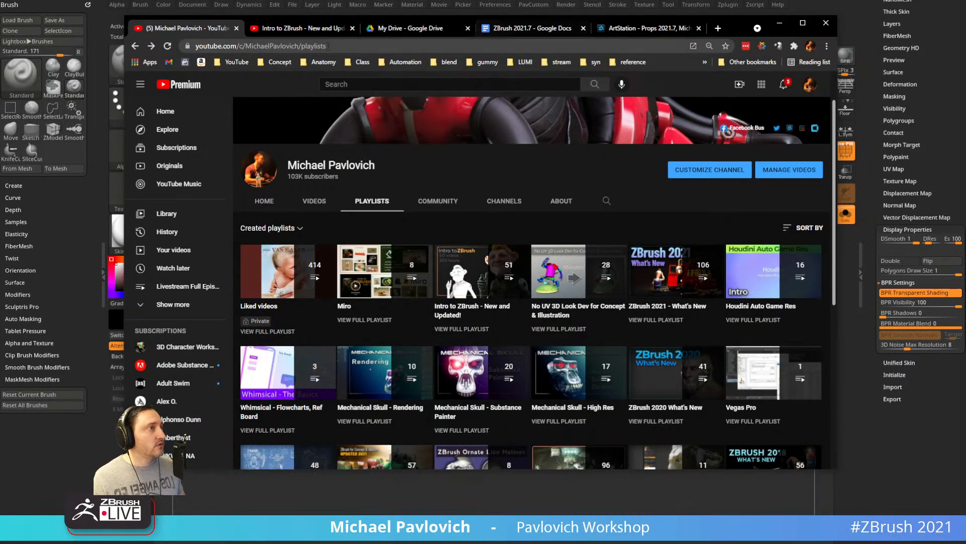
{"action": "left_click", "coordinate": [296, 29]}
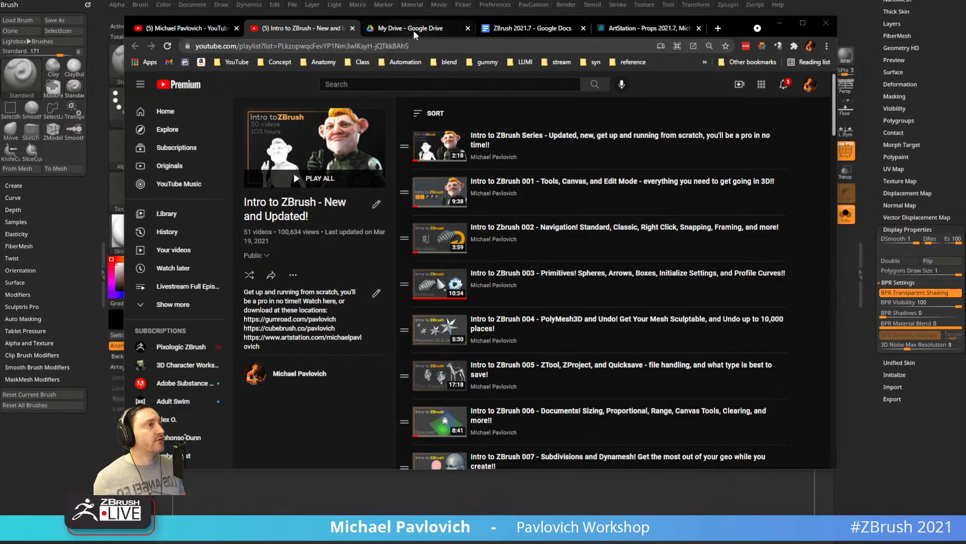
Look through the ArtStation portfolio for the ZBrush for Ideation artwork and open it.
{"action": "left_click", "coordinate": [647, 28]}
{"action": "left_click", "coordinate": [136, 47]}
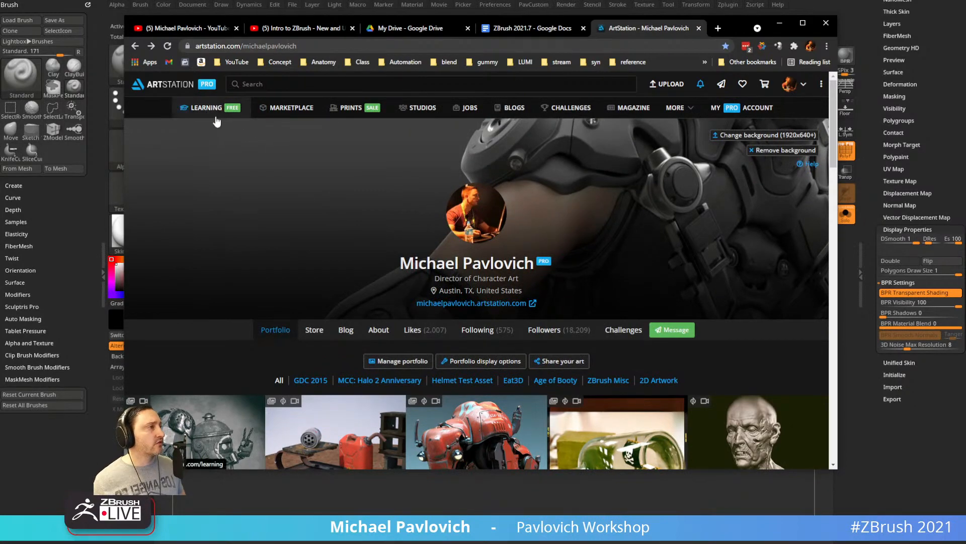
{"action": "scroll", "coordinate": [397, 246], "scroll_direction": "down", "scroll_amount": 1}
{"action": "scroll", "coordinate": [397, 246], "scroll_direction": "down", "scroll_amount": 3}
{"action": "scroll", "coordinate": [366, 298], "scroll_direction": "down", "scroll_amount": 8}
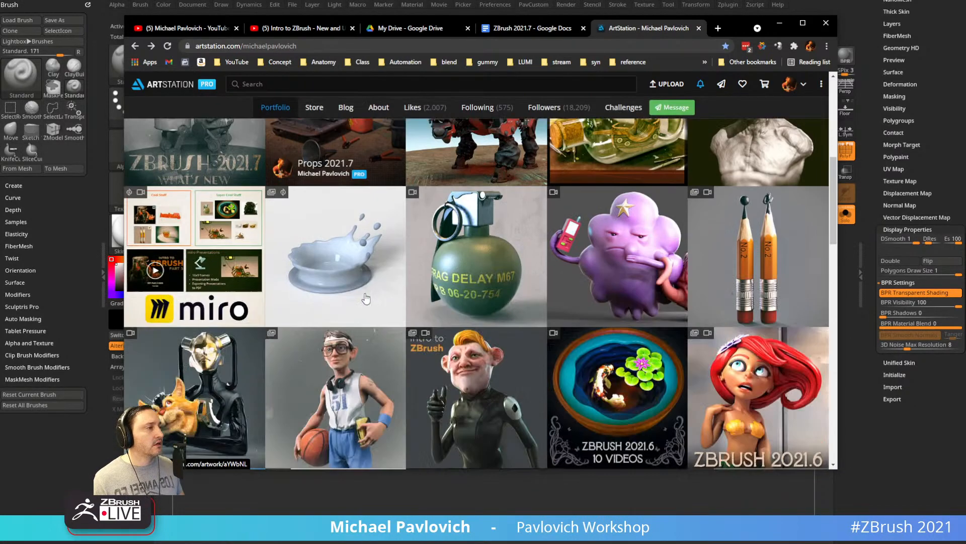
{"action": "scroll", "coordinate": [366, 298], "scroll_direction": "down", "scroll_amount": 8}
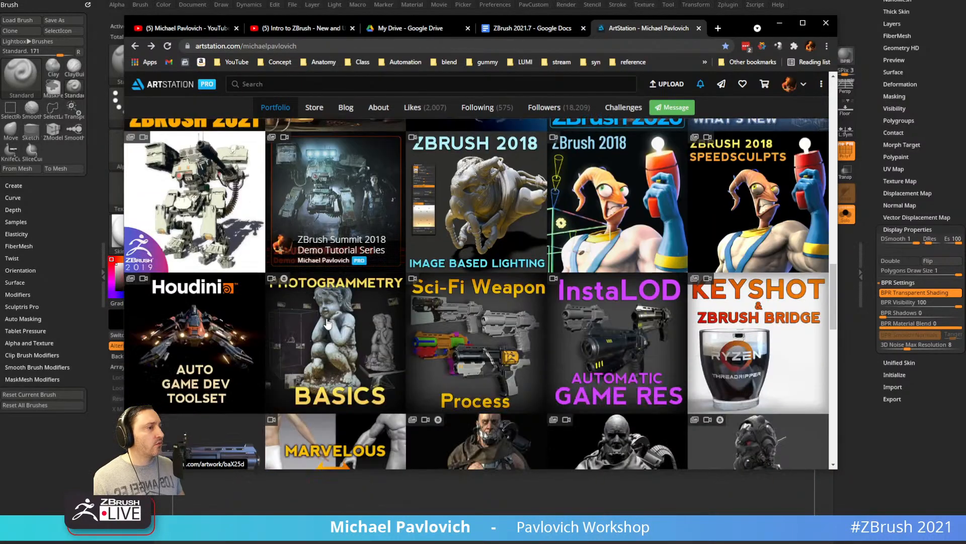
{"action": "scroll", "coordinate": [332, 312], "scroll_direction": "down", "scroll_amount": 3}
{"action": "scroll", "coordinate": [329, 322], "scroll_direction": "up", "scroll_amount": 10}
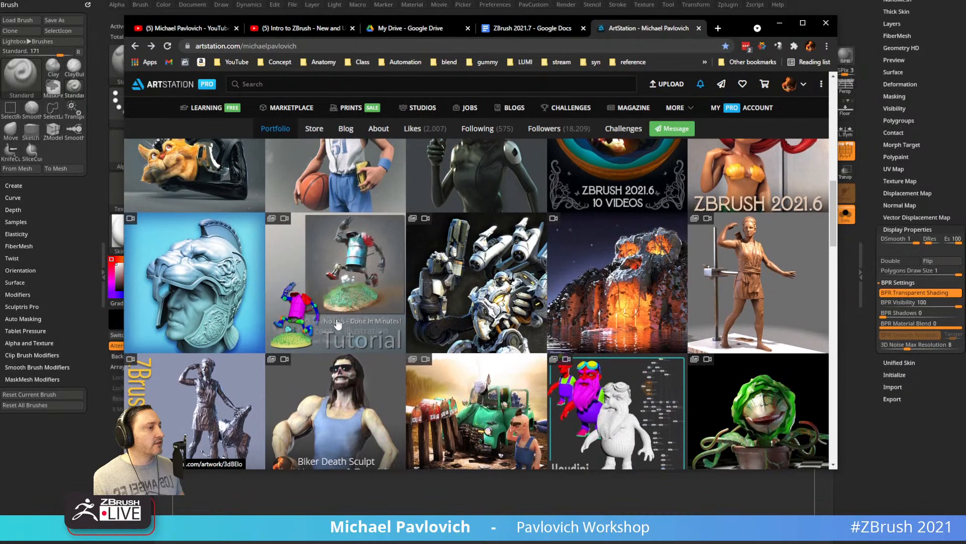
{"action": "scroll", "coordinate": [337, 325], "scroll_direction": "down", "scroll_amount": 1}
{"action": "left_click", "coordinate": [467, 341]}
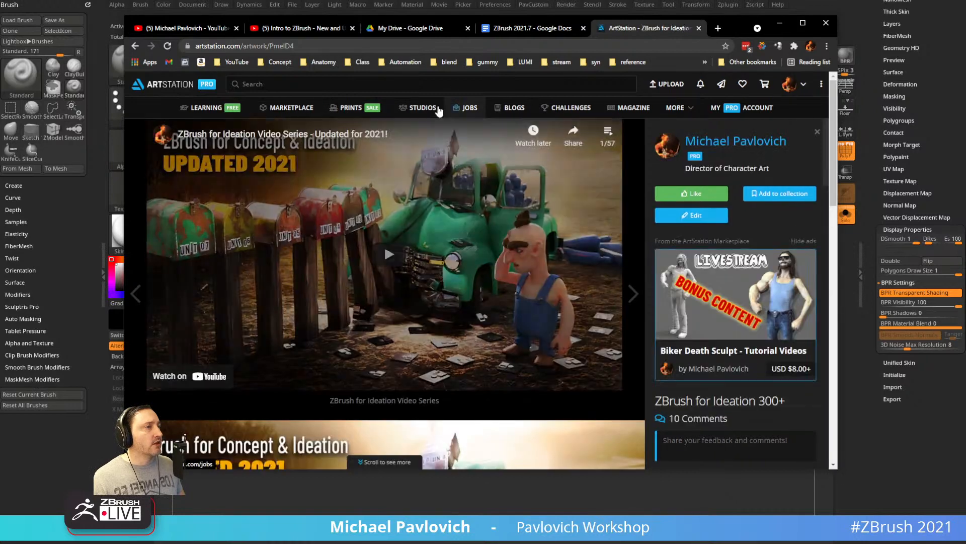
Look over the ZBrush for Ideation video list and project images, and return to ZBrush.
{"action": "left_click", "coordinate": [388, 45]}
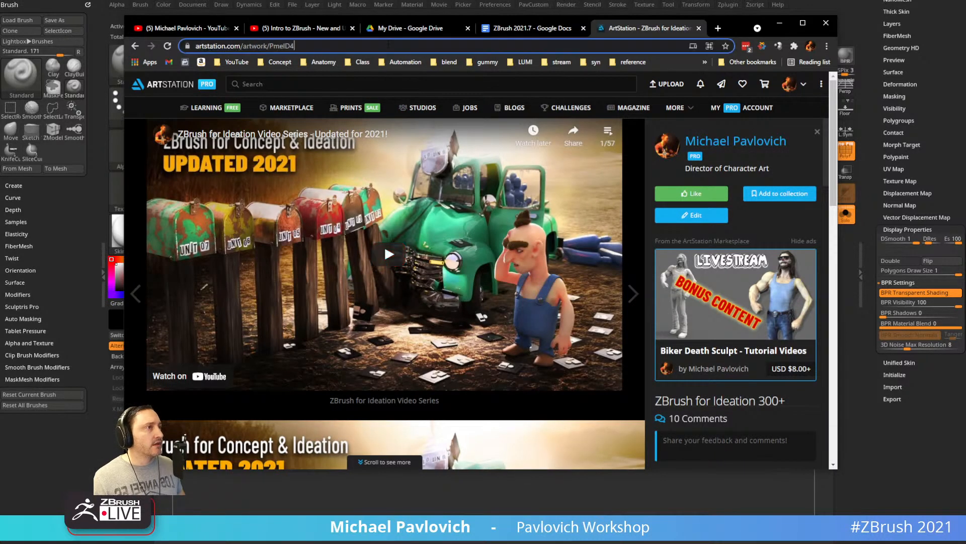
{"action": "left_click", "coordinate": [608, 131]}
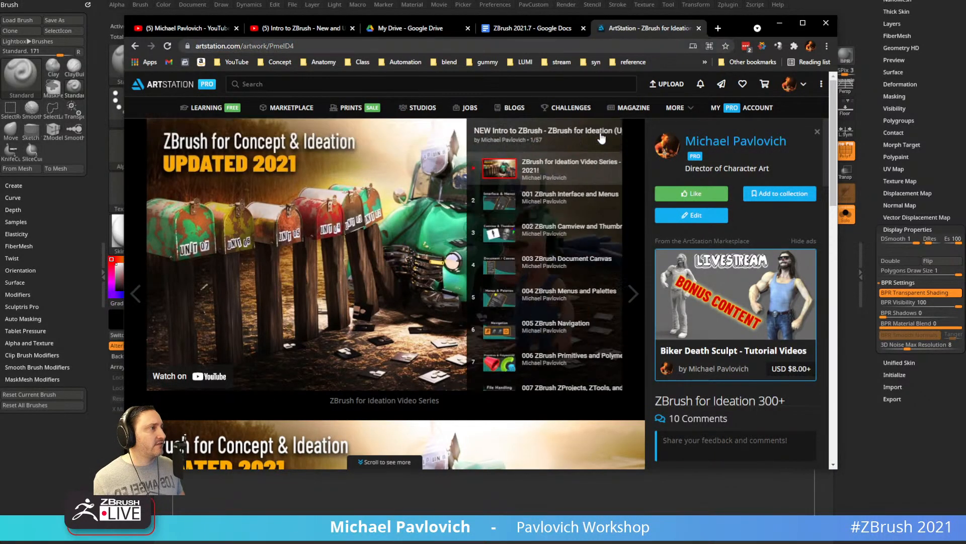
{"action": "scroll", "coordinate": [545, 235], "scroll_direction": "down", "scroll_amount": 15}
{"action": "scroll", "coordinate": [544, 236], "scroll_direction": "down", "scroll_amount": 10}
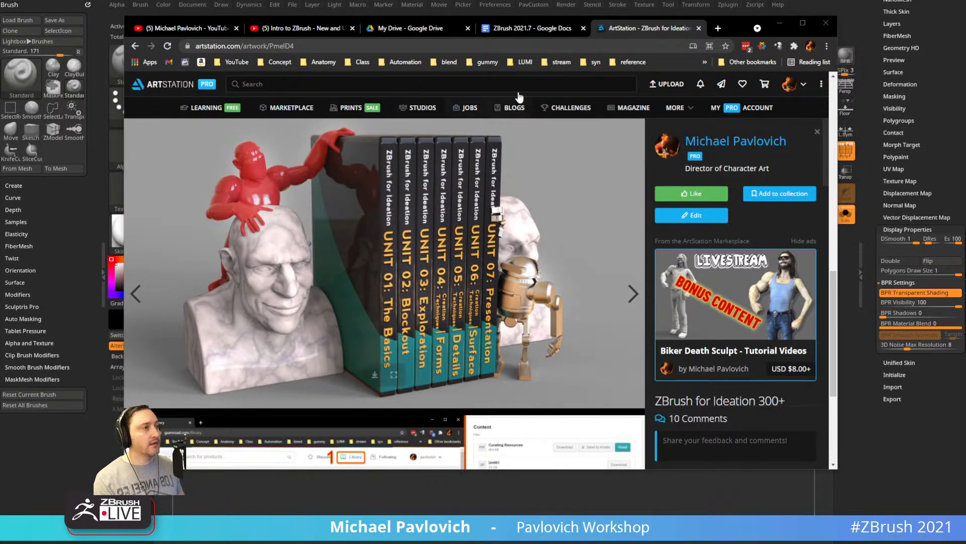
{"action": "left_click", "coordinate": [780, 23]}
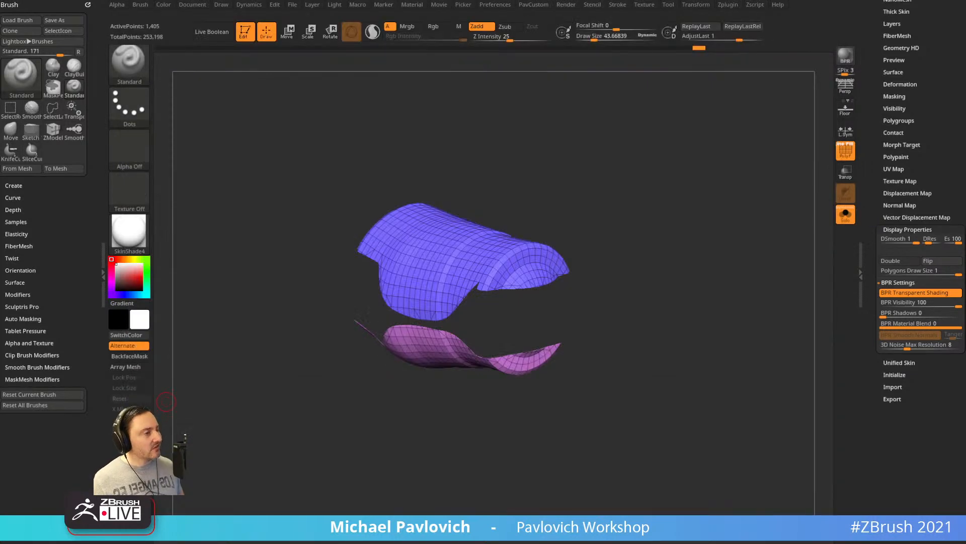
Isolate the upper shell and split the hidden lower shell off into a separate subtool.
{"action": "left_click_drag", "start_coordinate": [624, 204], "coordinate": [464, 269]}
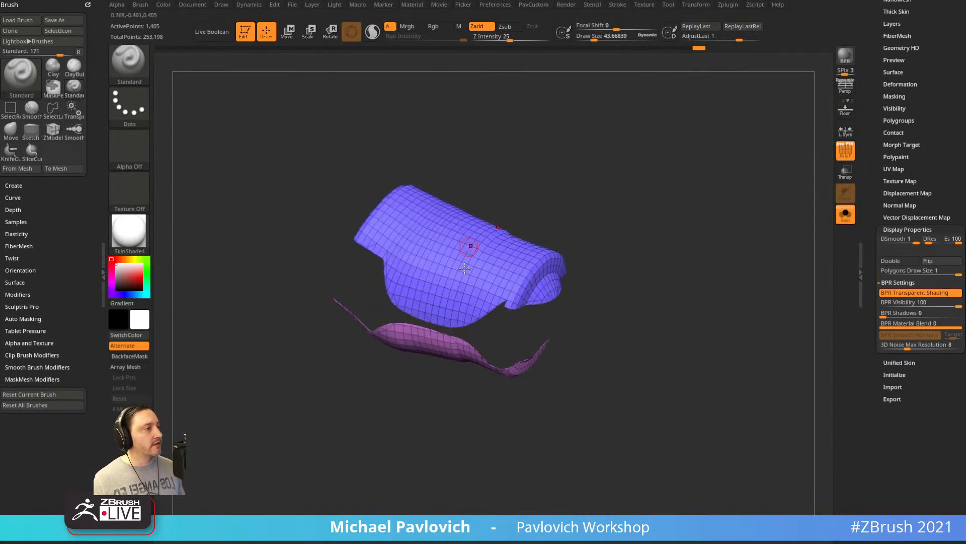
{"action": "left_click_drag", "start_coordinate": [618, 258], "coordinate": [632, 231]}
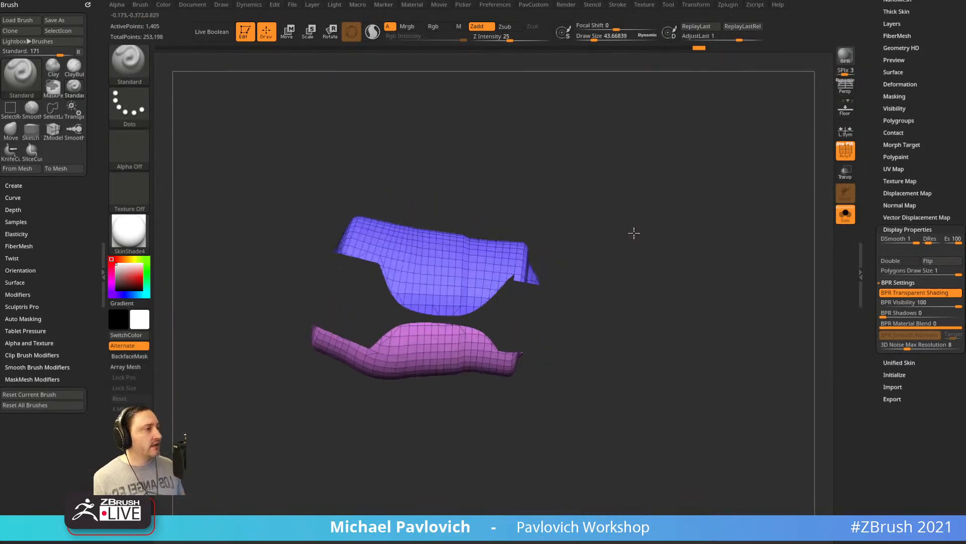
{"action": "left_click_drag", "start_coordinate": [531, 195], "coordinate": [438, 259], "text": "ctrl+shift"}
{"action": "left_click_drag", "start_coordinate": [691, 226], "coordinate": [699, 231], "text": "ctrl+shift"}
{"action": "key", "text": "grave"}
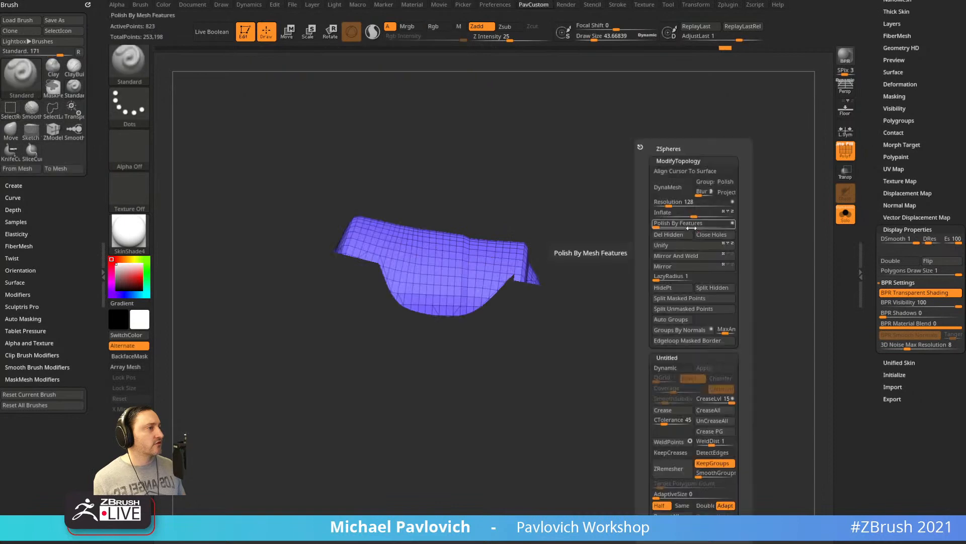
{"action": "left_click", "coordinate": [712, 288]}
Set the draw size to 28.75 and ZRemesh the upper shell at the Same polygon count with KeepGroups turned off.
{"action": "mouse_move", "coordinate": [556, 274]}
{"action": "left_mouse_down"}
{"action": "mouse_move", "coordinate": [680, 239]}
{"action": "mouse_move", "coordinate": [662, 256]}
{"action": "mouse_move", "coordinate": [676, 276]}
{"action": "left_mouse_up"}
{"action": "key", "text": "s"}
{"action": "key", "text": "grave"}
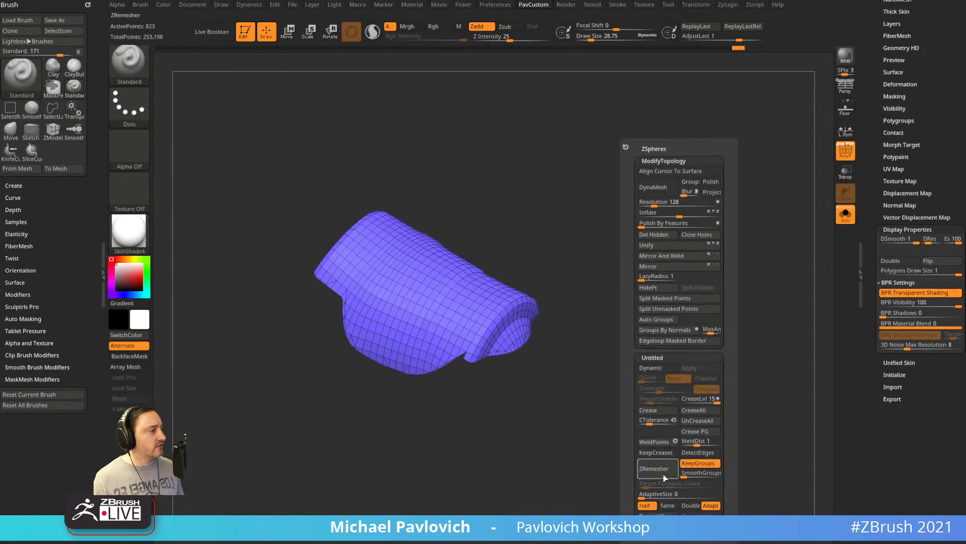
{"action": "left_click", "coordinate": [667, 505]}
{"action": "left_click", "coordinate": [688, 464]}
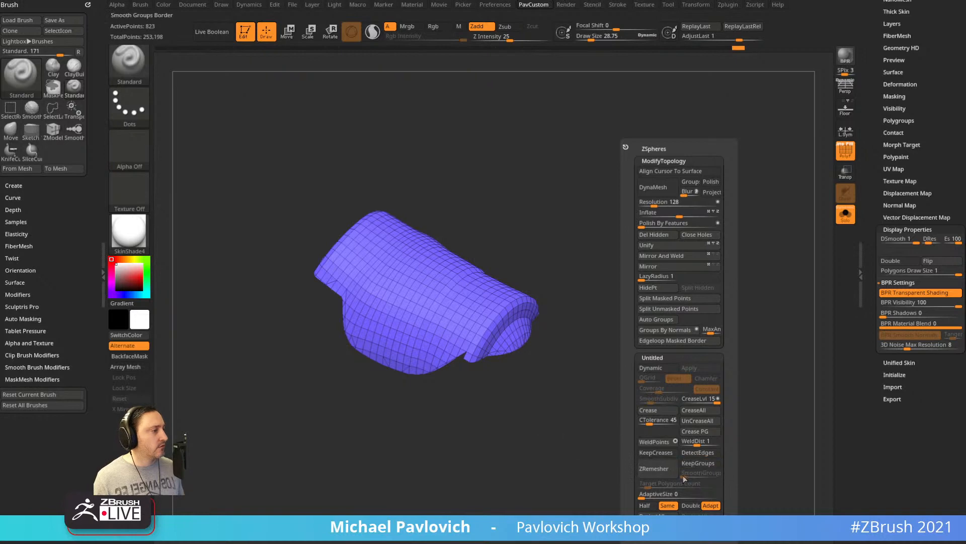
{"action": "left_click", "coordinate": [655, 468]}
Give the remeshed upper shell thickness using the ZModeler brush's polygon QMesh action with Polygroup All as target.
{"action": "left_click_drag", "start_coordinate": [541, 233], "coordinate": [689, 293]}
{"action": "mouse_move", "coordinate": [651, 242]}
{"action": "left_mouse_down", "text": "alt"}
{"action": "mouse_move", "coordinate": [679, 252]}
{"action": "mouse_move", "coordinate": [647, 293]}
{"action": "left_mouse_up", "text": "alt"}
{"action": "key", "text": "b"}
{"action": "key", "text": "z"}
{"action": "key", "text": "m"}
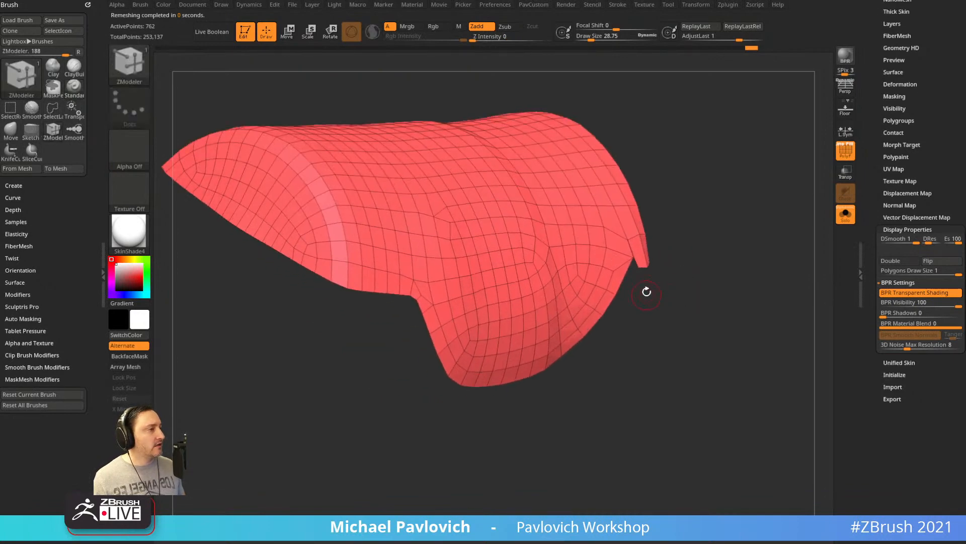
{"action": "left_click_drag", "start_coordinate": [695, 259], "coordinate": [611, 248]}
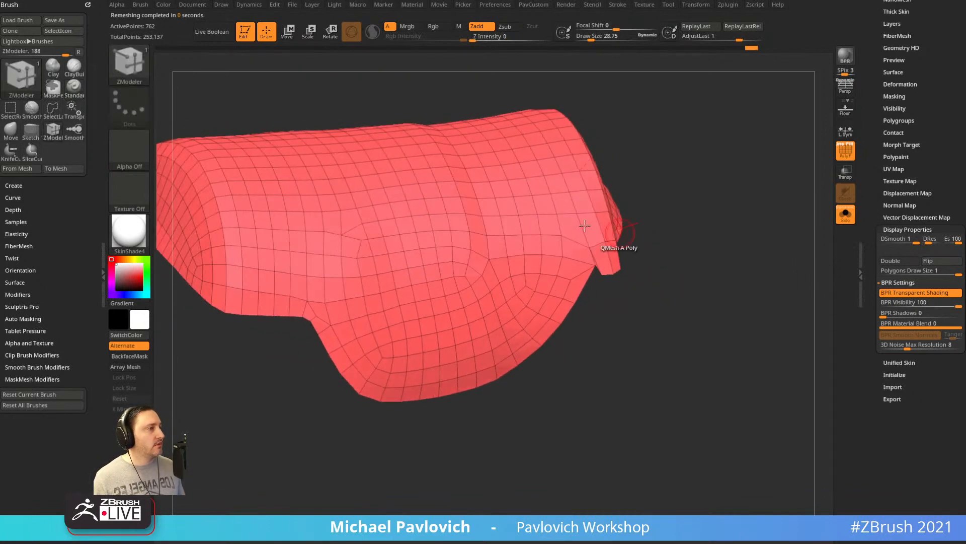
{"action": "key", "text": "space"}
{"action": "left_click", "coordinate": [530, 243]}
{"action": "left_click", "coordinate": [602, 300]}
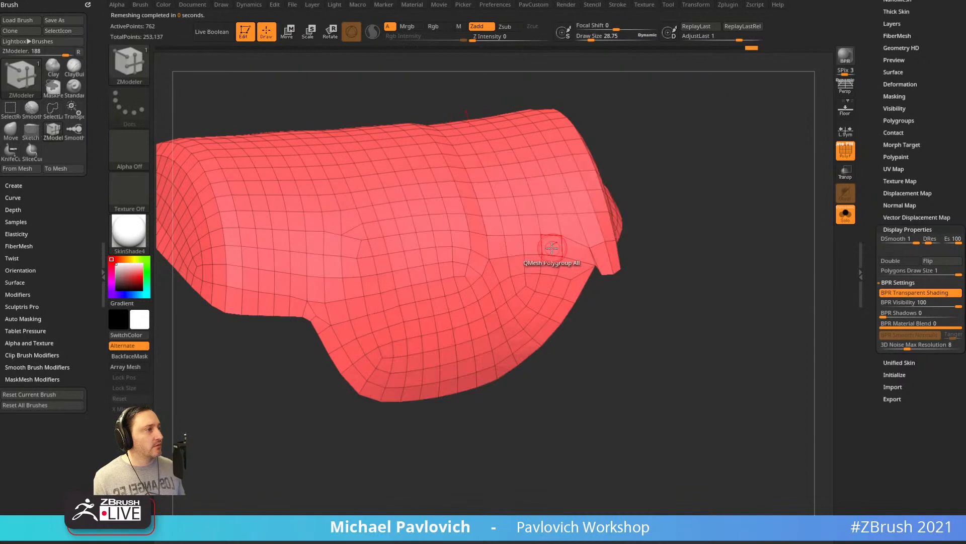
{"action": "left_click", "coordinate": [569, 244]}
{"action": "left_click_drag", "start_coordinate": [704, 261], "coordinate": [730, 283]}
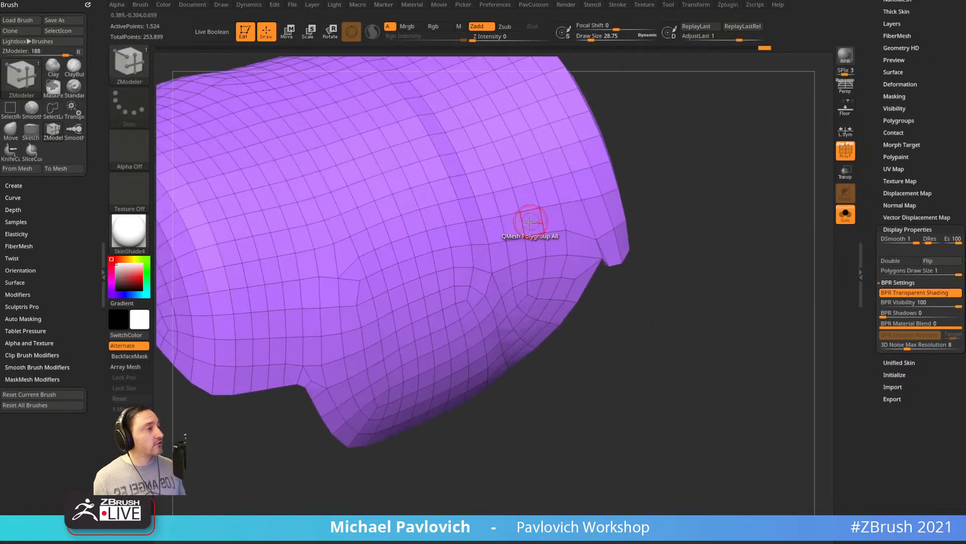
Add an edge loop along the shell's thickness rim using ZModeler's edge Insert action with the Multiple EdgeLoops target.
{"action": "key", "text": "b"}
{"action": "key", "text": "z"}
{"action": "key", "text": "m"}
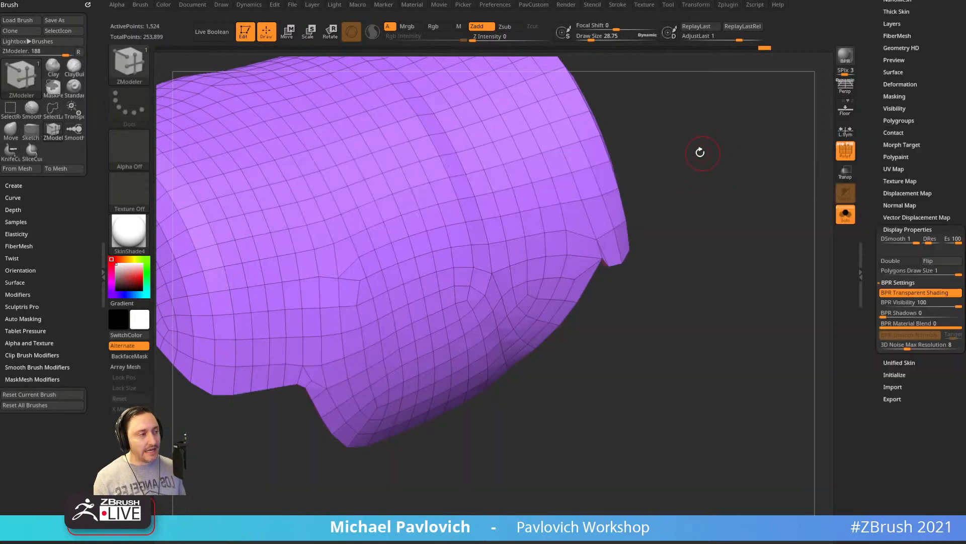
{"action": "key", "text": "space"}
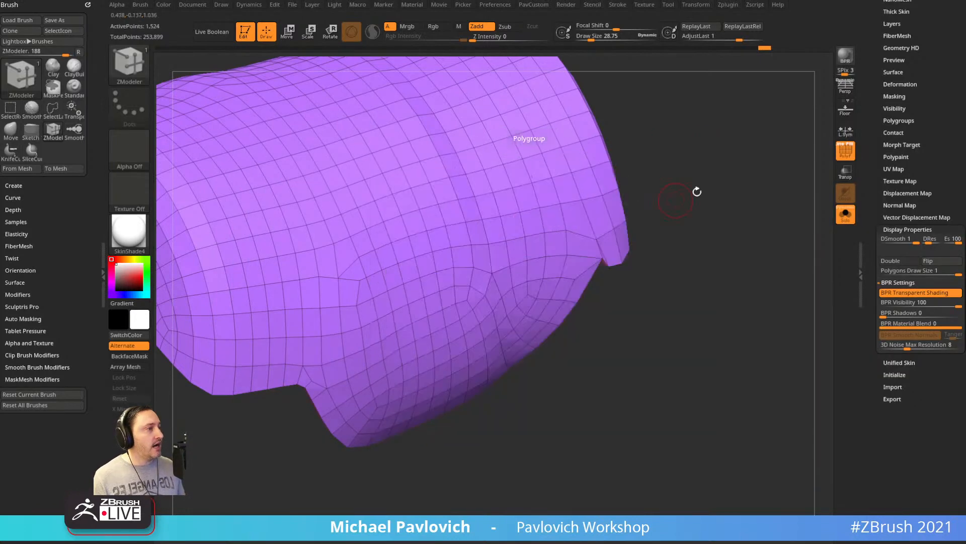
{"action": "mouse_move", "coordinate": [697, 192]}
{"action": "left_mouse_down"}
{"action": "mouse_move", "coordinate": [770, 182]}
{"action": "mouse_move", "coordinate": [720, 244]}
{"action": "mouse_move", "coordinate": [740, 223]}
{"action": "mouse_move", "coordinate": [636, 207]}
{"action": "mouse_move", "coordinate": [697, 203]}
{"action": "left_mouse_up"}
{"action": "left_click_drag", "start_coordinate": [589, 229], "coordinate": [587, 234]}
{"action": "left_click_drag", "start_coordinate": [725, 240], "coordinate": [635, 252]}
{"action": "key", "text": "space"}
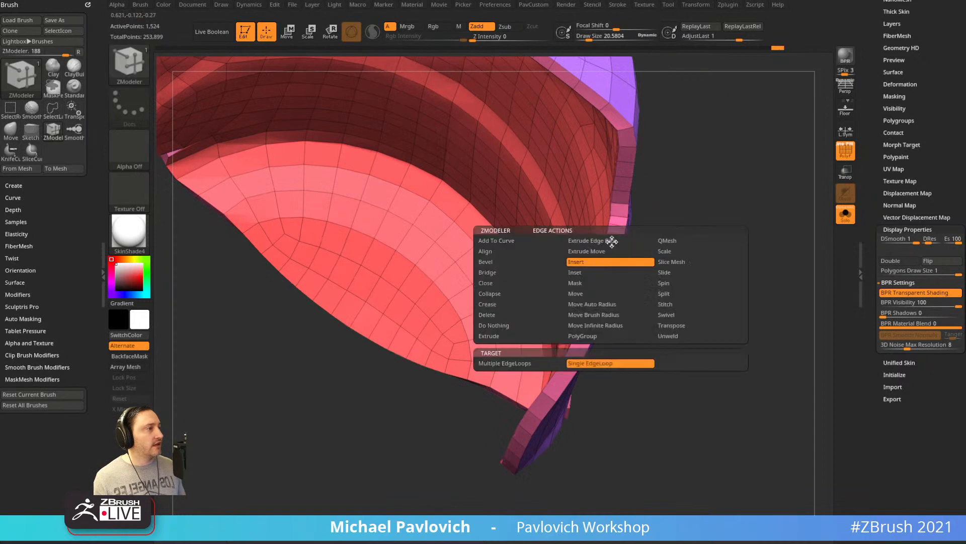
{"action": "left_click", "coordinate": [548, 367]}
{"action": "left_click_drag", "start_coordinate": [745, 252], "coordinate": [720, 256]}
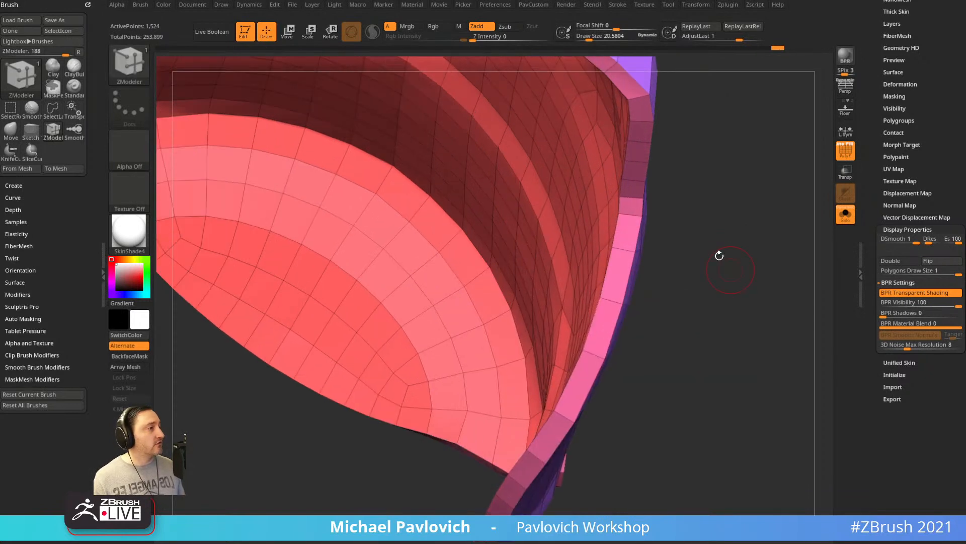
{"action": "left_click", "coordinate": [625, 249]}
Bevel the edge loop inserted along the shell's rim with ZModeler's edge Bevel action.
{"action": "key", "text": "space"}
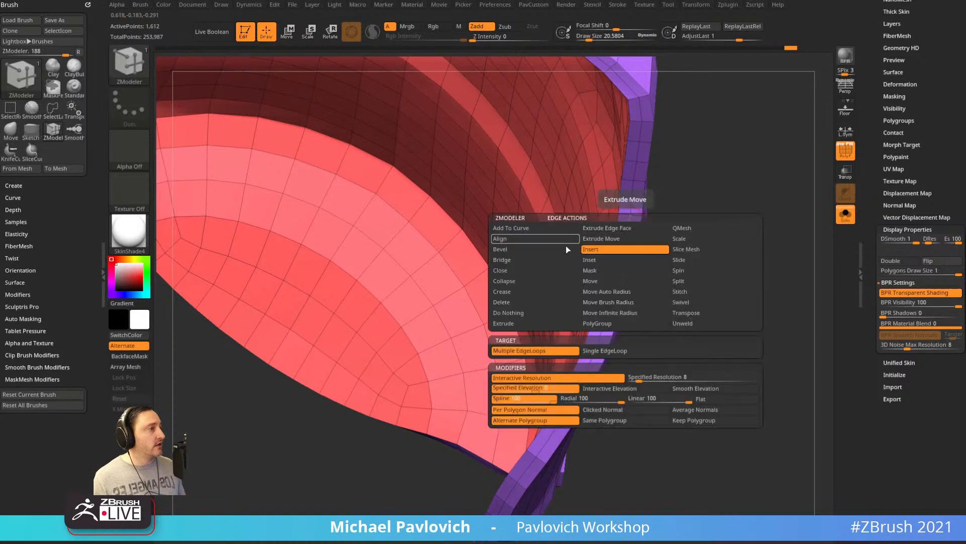
{"action": "left_click", "coordinate": [535, 250]}
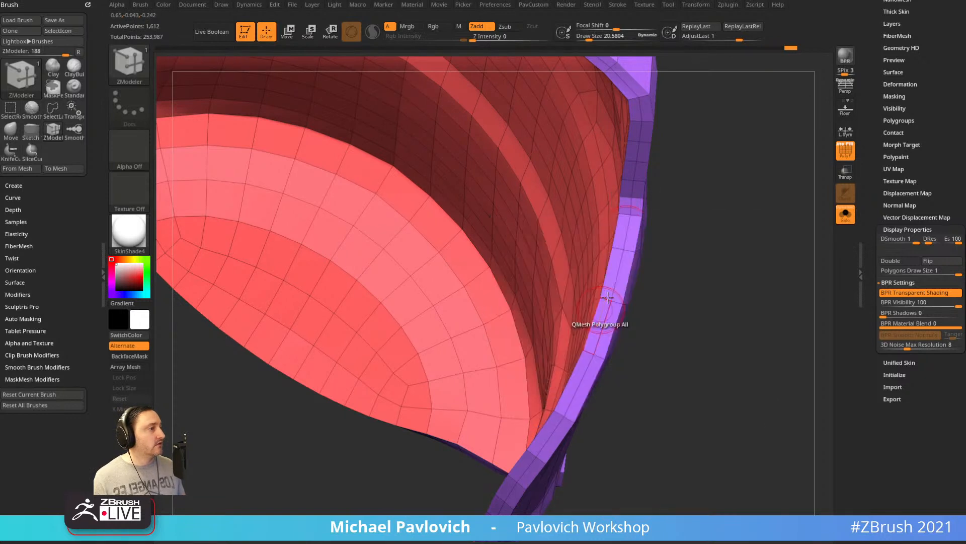
{"action": "left_click", "coordinate": [627, 230]}
Inset the strip running along the middle of the shell's rim using ZModeler's polygon Inset action with the Polygroup All target.
{"action": "key", "text": "space"}
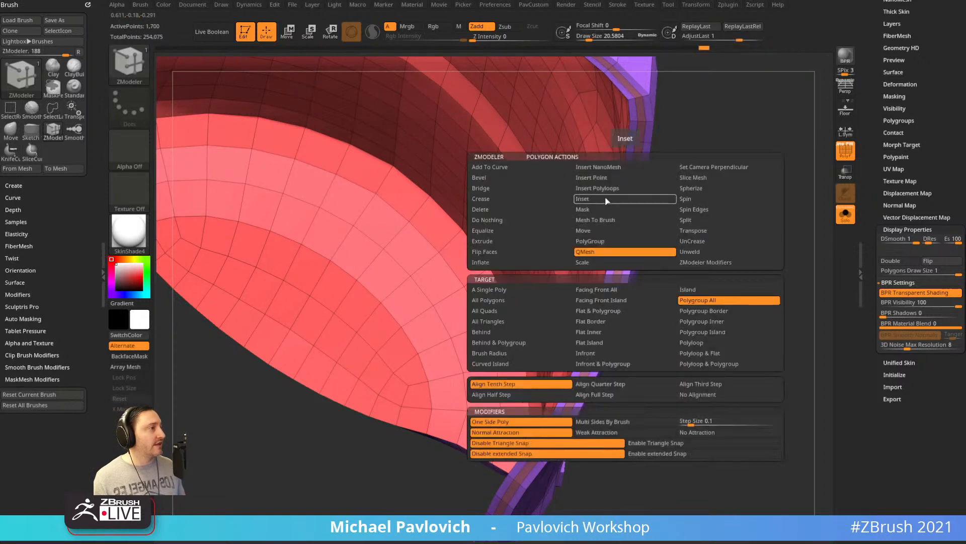
{"action": "left_click", "coordinate": [583, 199]}
{"action": "left_click", "coordinate": [698, 300]}
{"action": "left_click_drag", "start_coordinate": [628, 228], "coordinate": [627, 230]}
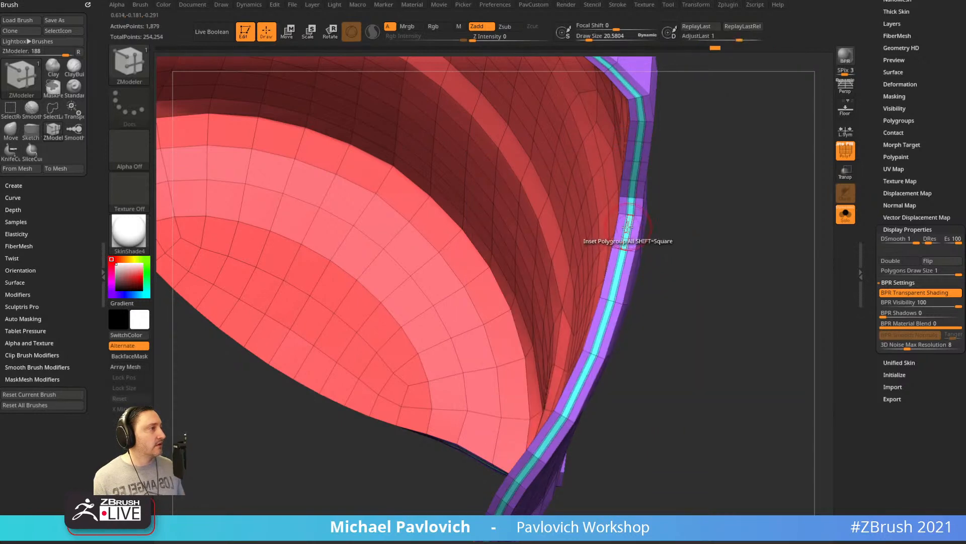
Turn on dynamic subdivision to smooth the shell with its inset rim.
{"action": "key", "text": "space"}
{"action": "left_click_drag", "start_coordinate": [769, 238], "coordinate": [599, 261]}
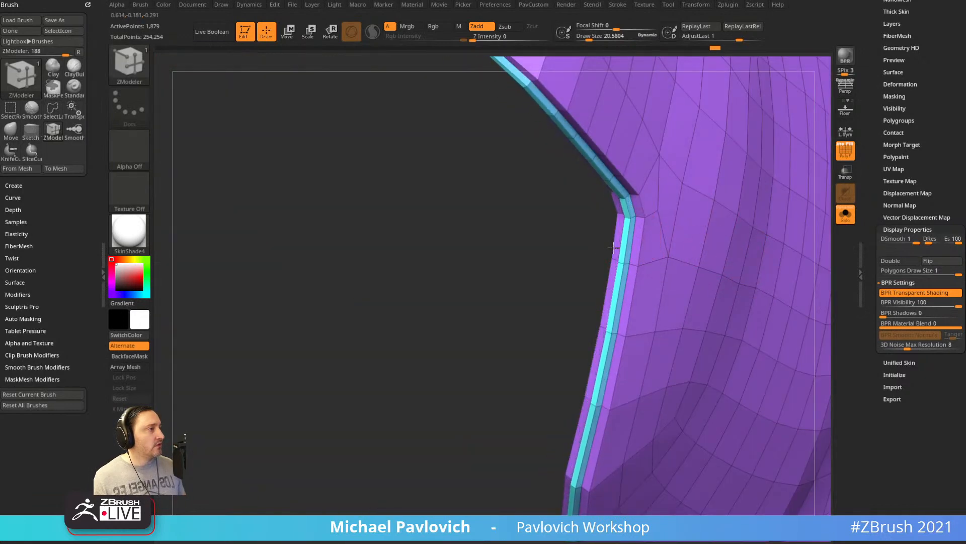
{"action": "key", "text": "shift"}
{"action": "mouse_move", "coordinate": [579, 245]}
{"action": "left_mouse_down", "text": "alt"}
{"action": "mouse_move", "coordinate": [502, 280]}
{"action": "mouse_move", "coordinate": [438, 393]}
{"action": "left_mouse_up", "text": "alt"}
{"action": "mouse_move", "coordinate": [753, 166]}
{"action": "left_mouse_down"}
{"action": "mouse_move", "coordinate": [822, 157]}
{"action": "mouse_move", "coordinate": [738, 177]}
{"action": "left_mouse_up"}
{"action": "left_click", "coordinate": [846, 152]}
{"action": "key", "text": "shift+f"}
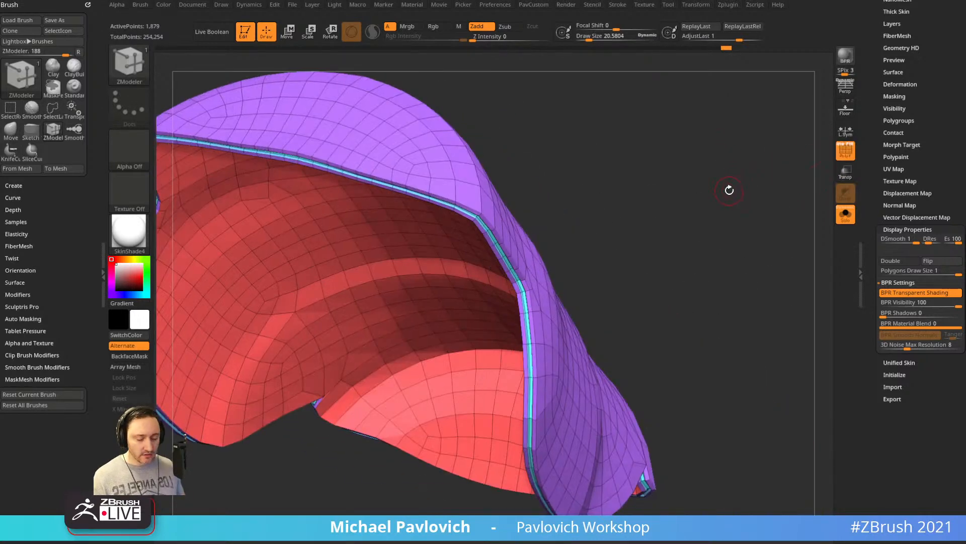
{"action": "key", "text": "d"}
{"action": "left_click", "coordinate": [577, 173]}
Expand the shell's Geometry settings and the Dynamic Subdiv options within them.
{"action": "left_click_drag", "start_coordinate": [882, 116], "coordinate": [877, 209]}
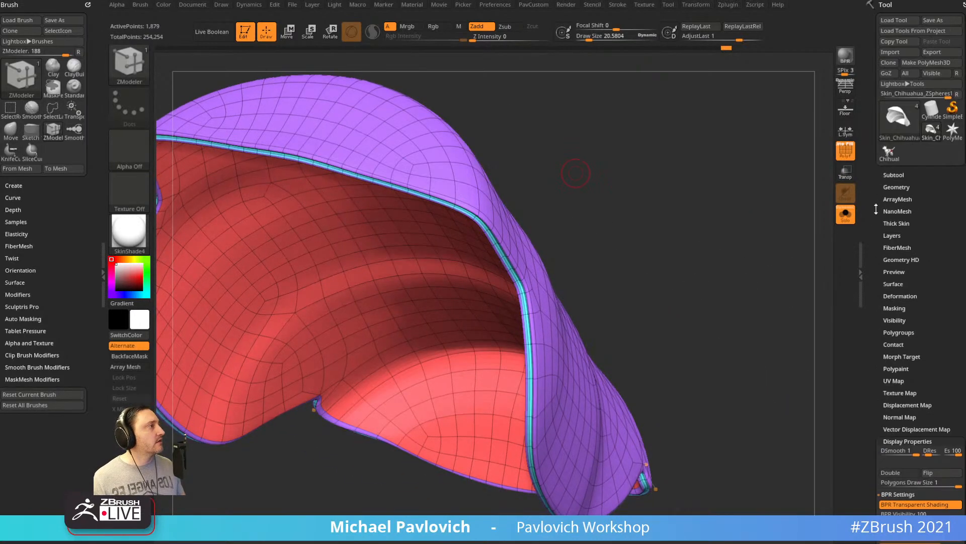
{"action": "left_click", "coordinate": [897, 187]}
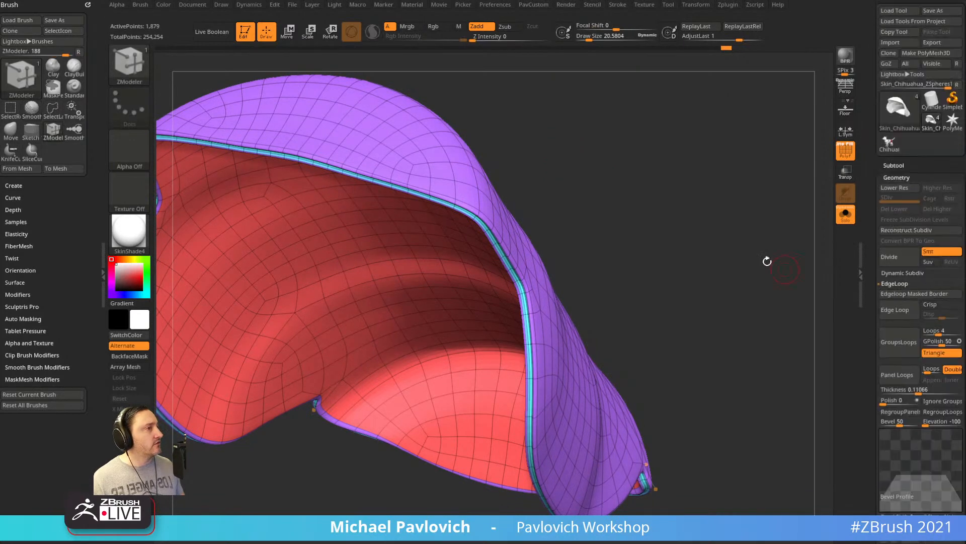
{"action": "mouse_move", "coordinate": [767, 261]}
{"action": "left_mouse_down"}
{"action": "mouse_move", "coordinate": [805, 226]}
{"action": "mouse_move", "coordinate": [772, 212]}
{"action": "mouse_move", "coordinate": [818, 195]}
{"action": "left_mouse_up"}
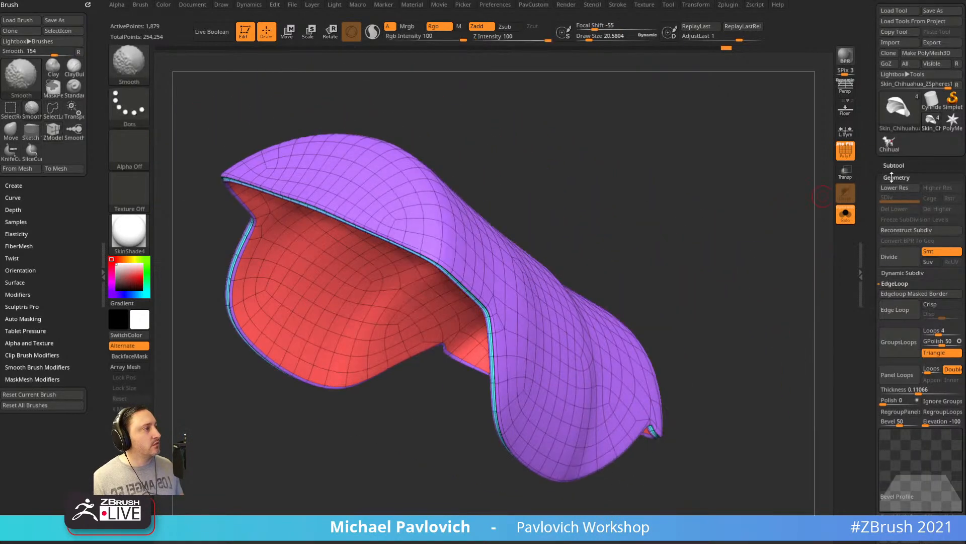
{"action": "left_click", "coordinate": [895, 274]}
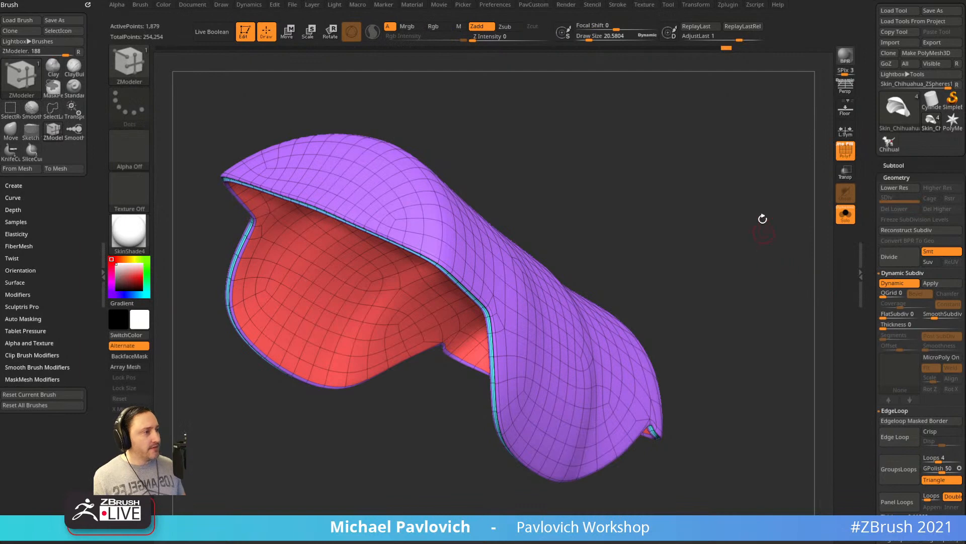
Compare the shell with dynamic subdivision off and on, hiding the polyframe to examine the smoothed rim up close.
{"action": "key", "text": "shift+d"}
{"action": "left_click_drag", "start_coordinate": [760, 253], "coordinate": [782, 234]}
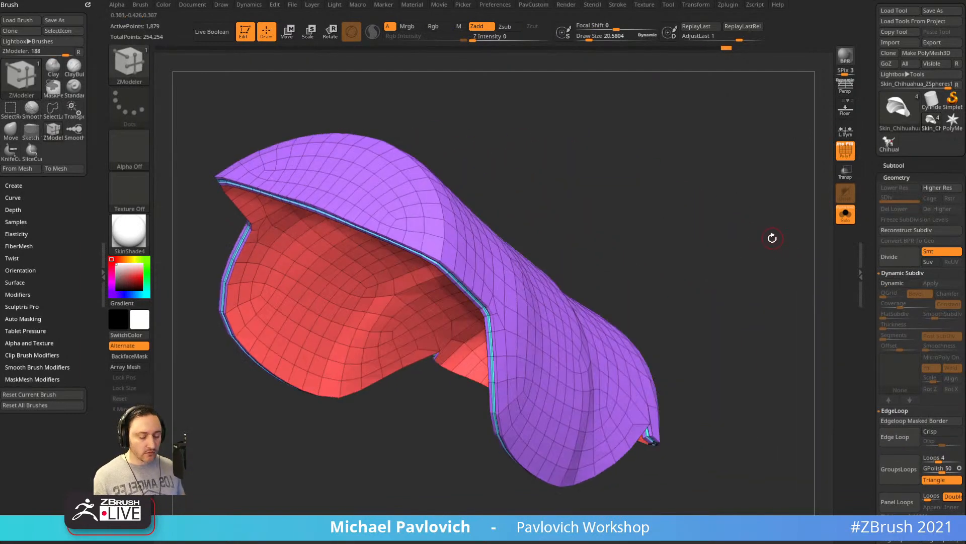
{"action": "key", "text": "d"}
{"action": "left_click", "coordinate": [851, 160]}
{"action": "left_click_drag", "start_coordinate": [807, 161], "coordinate": [783, 243], "text": "alt"}
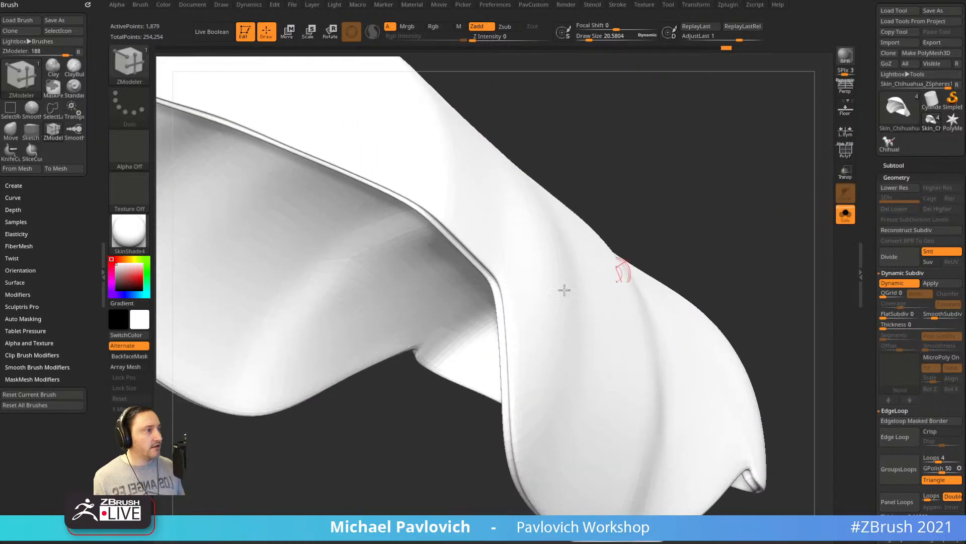
{"action": "left_click_drag", "start_coordinate": [626, 209], "coordinate": [667, 221]}
Collapse the EdgeLoop options and expand the Crease options in the Geometry settings.
{"action": "left_click_drag", "start_coordinate": [871, 278], "coordinate": [874, 198]}
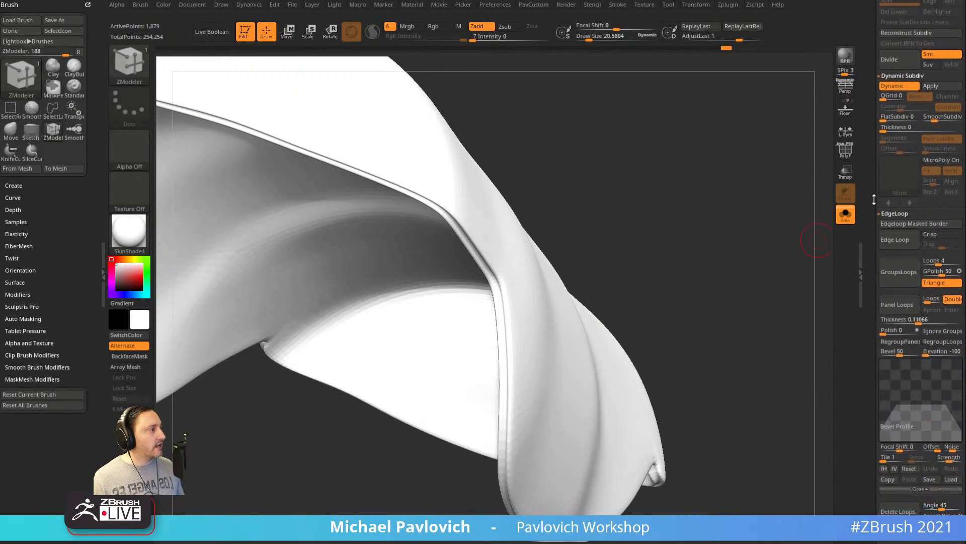
{"action": "left_click", "coordinate": [898, 214], "text": "shift"}
{"action": "left_click", "coordinate": [890, 224]}
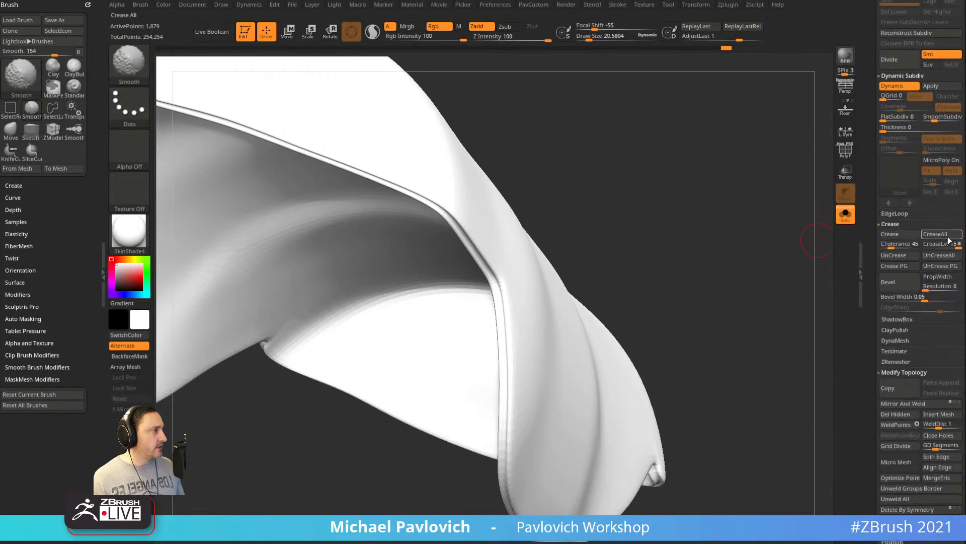
Punch a narrow slot through the shell's side by marking a row of polygons and pushing it inward with QMesh.
{"action": "mouse_move", "coordinate": [699, 327]}
{"action": "left_mouse_down"}
{"action": "mouse_move", "coordinate": [772, 281]}
{"action": "mouse_move", "coordinate": [818, 208]}
{"action": "mouse_move", "coordinate": [772, 201]}
{"action": "mouse_move", "coordinate": [763, 222]}
{"action": "mouse_move", "coordinate": [748, 166]}
{"action": "mouse_move", "coordinate": [681, 186]}
{"action": "mouse_move", "coordinate": [669, 215]}
{"action": "left_mouse_up"}
{"action": "left_click", "coordinate": [844, 157]}
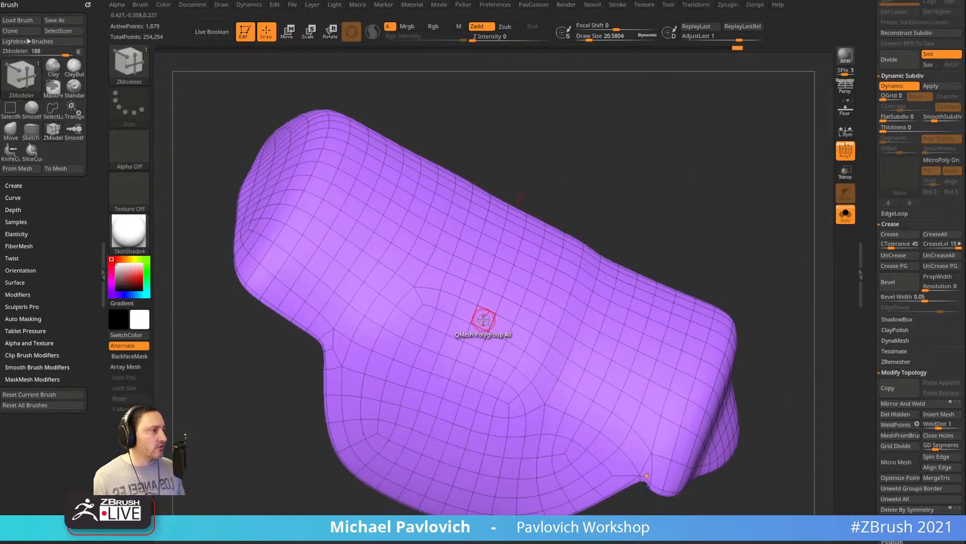
{"action": "left_click_drag", "start_coordinate": [485, 322], "coordinate": [535, 339], "text": "alt"}
{"action": "right_click_drag", "start_coordinate": [535, 339], "coordinate": [510, 324]}
{"action": "left_click_drag", "start_coordinate": [497, 329], "coordinate": [494, 326]}
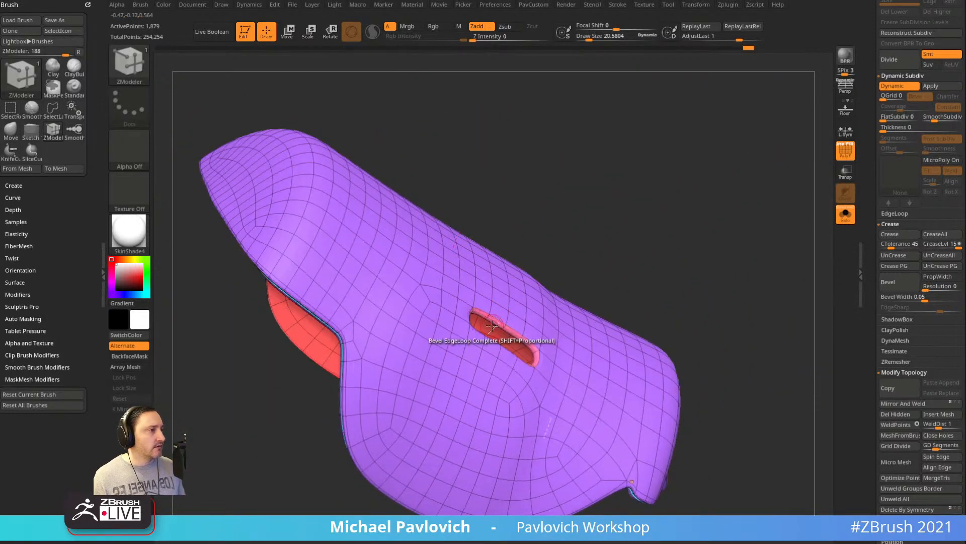
{"action": "left_click_drag", "start_coordinate": [639, 229], "coordinate": [688, 253]}
{"action": "key", "text": "grave"}
{"action": "left_click", "coordinate": [772, 432]}
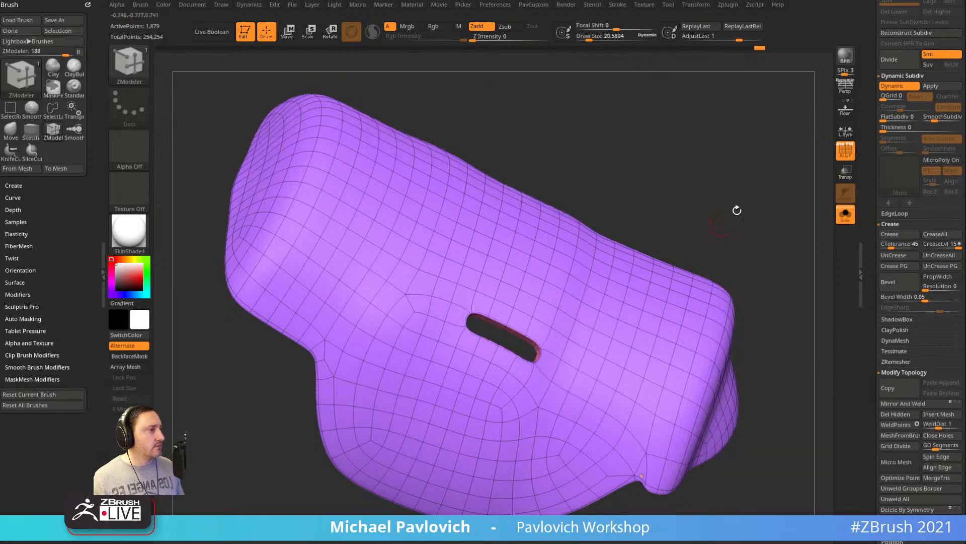
Hide the polyframe and change the shell's material to StartupMaterial for a close view of the slot.
{"action": "left_click_drag", "start_coordinate": [735, 209], "coordinate": [788, 254]}
{"action": "left_click", "coordinate": [843, 160]}
{"action": "left_click_drag", "start_coordinate": [750, 221], "coordinate": [674, 232]}
{"action": "left_click", "coordinate": [137, 232]}
{"action": "left_click", "coordinate": [180, 249]}
{"action": "mouse_move", "coordinate": [680, 266]}
{"action": "left_mouse_down", "text": "alt"}
{"action": "mouse_move", "coordinate": [675, 212]}
{"action": "mouse_move", "coordinate": [679, 257]}
{"action": "left_mouse_up", "text": "alt"}
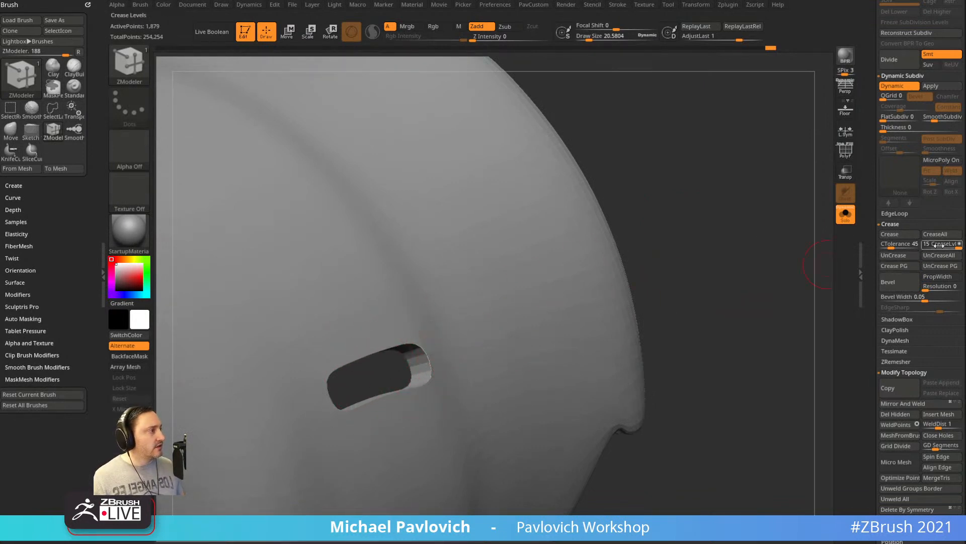
Set the shell's CreaseLvl to 3 and SmoothSubdiv to 4, and show the other subtools again by leaving Solo mode.
{"action": "left_click_drag", "start_coordinate": [930, 247], "coordinate": [932, 247]}
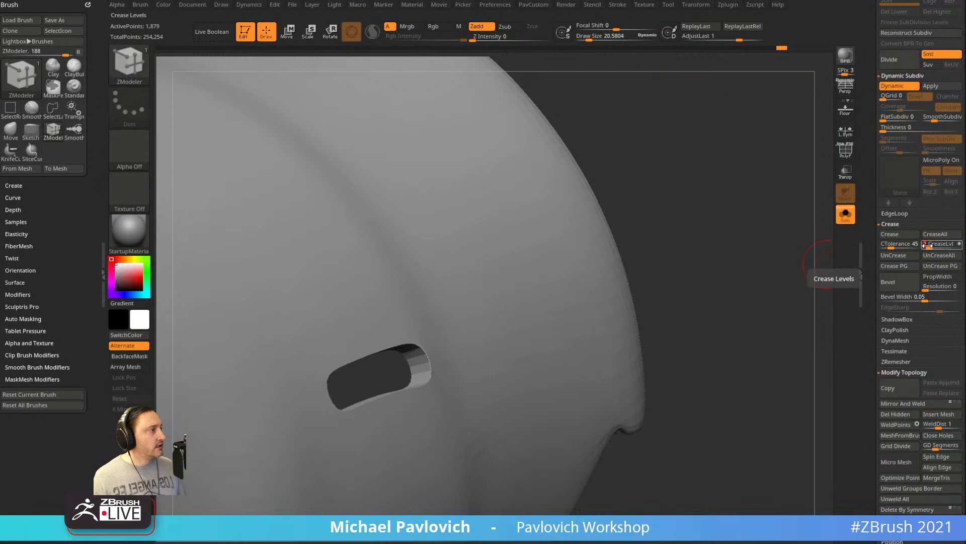
{"action": "scroll", "coordinate": [894, 238], "scroll_direction": "up", "scroll_amount": 2}
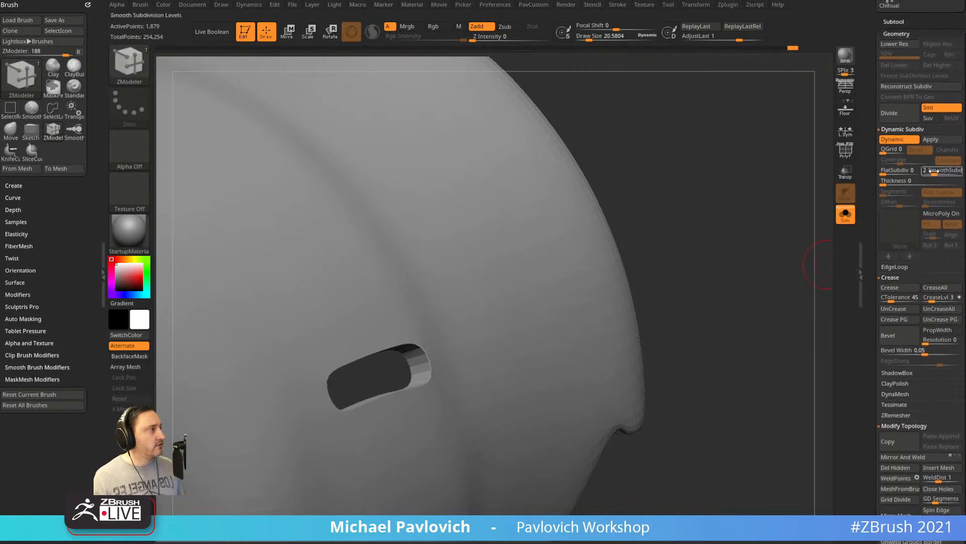
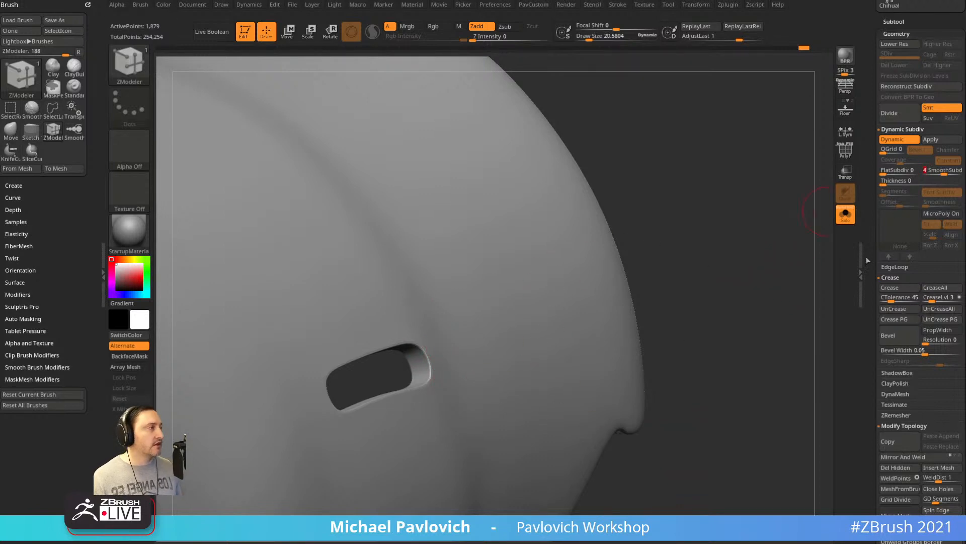
{"action": "mouse_move", "coordinate": [755, 227]}
{"action": "left_mouse_down"}
{"action": "mouse_move", "coordinate": [766, 168]}
{"action": "mouse_move", "coordinate": [729, 153]}
{"action": "mouse_move", "coordinate": [723, 204]}
{"action": "mouse_move", "coordinate": [688, 148]}
{"action": "mouse_move", "coordinate": [743, 181]}
{"action": "mouse_move", "coordinate": [740, 146]}
{"action": "mouse_move", "coordinate": [718, 132]}
{"action": "mouse_move", "coordinate": [743, 232]}
{"action": "mouse_move", "coordinate": [755, 213]}
{"action": "left_mouse_up"}
{"action": "left_click", "coordinate": [845, 217]}
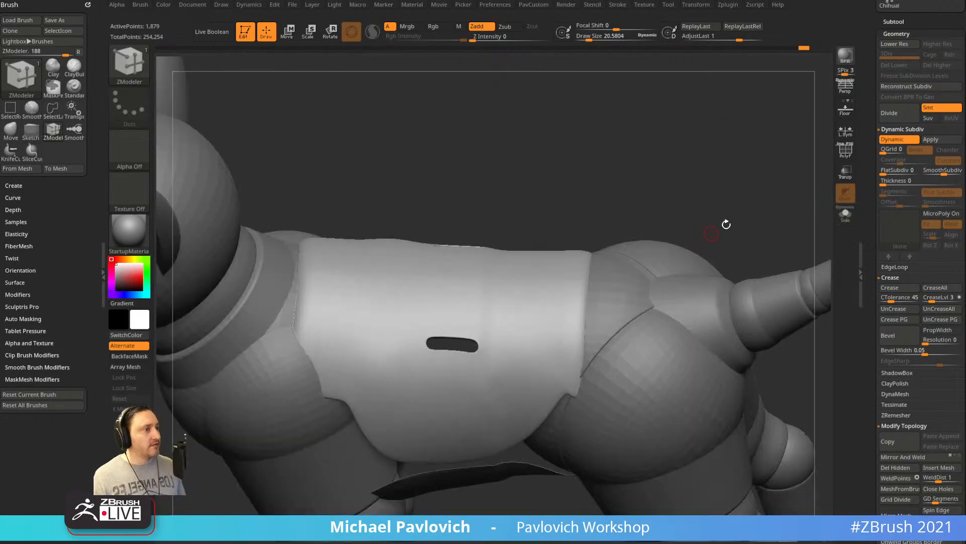
{"action": "mouse_move", "coordinate": [732, 174]}
{"action": "left_mouse_down"}
{"action": "mouse_move", "coordinate": [716, 166]}
{"action": "mouse_move", "coordinate": [731, 173]}
{"action": "mouse_move", "coordinate": [760, 231]}
{"action": "mouse_move", "coordinate": [752, 260]}
{"action": "left_mouse_up"}
Choose the Standard brush and assign Alpha 06 to it.
{"action": "key", "text": "b"}
{"action": "key", "text": "s"}
{"action": "key", "text": "t"}
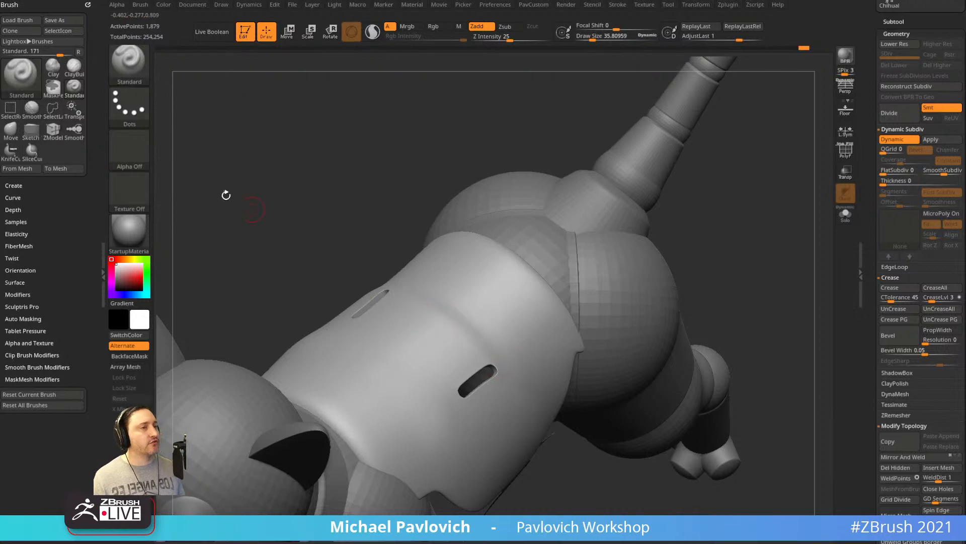
{"action": "left_click", "coordinate": [127, 117]}
{"action": "left_click", "coordinate": [129, 149]}
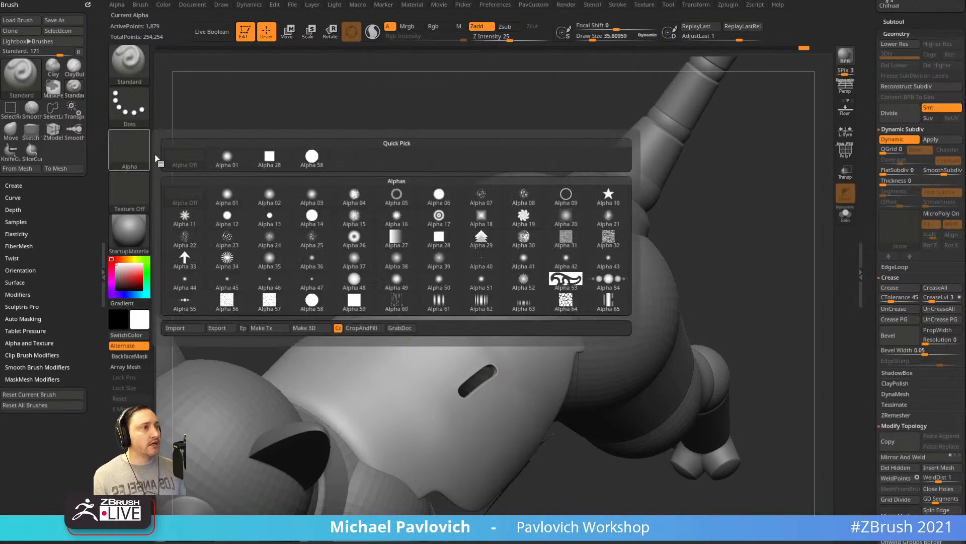
{"action": "left_click", "coordinate": [440, 197]}
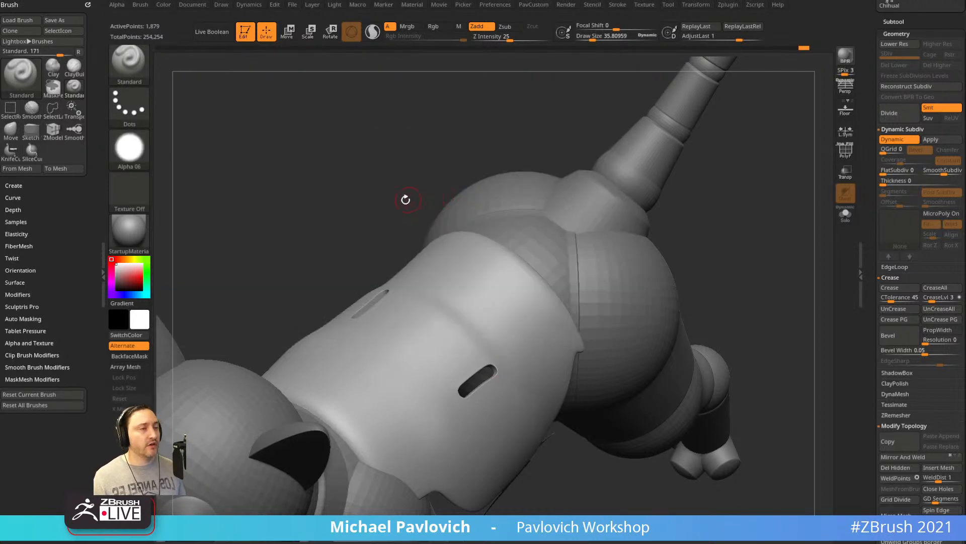
Dock the Alpha palette in place of the Brush palette and expand its Modify settings.
{"action": "left_click", "coordinate": [88, 4]}
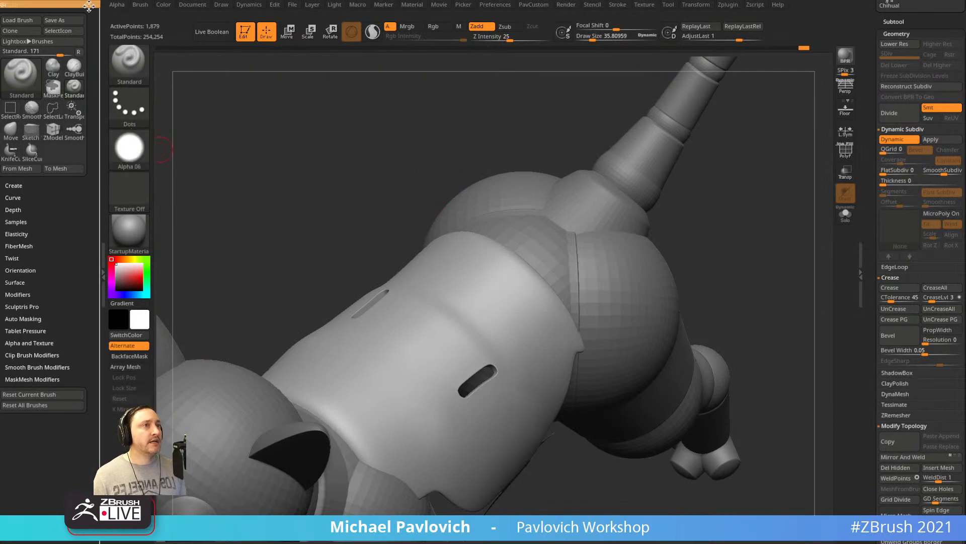
{"action": "left_click", "coordinate": [116, 5]}
{"action": "left_click_drag", "start_coordinate": [114, 18], "coordinate": [55, 25]}
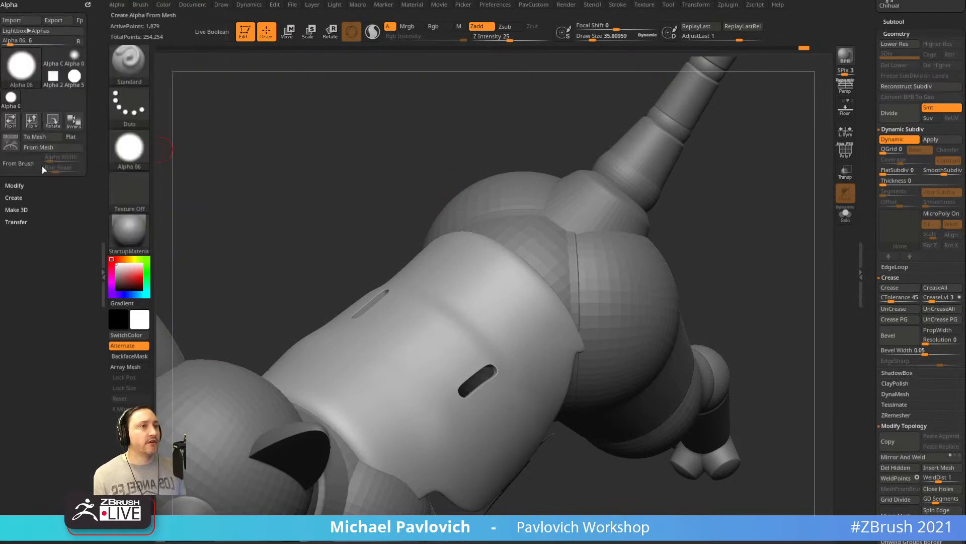
{"action": "left_click", "coordinate": [15, 185]}
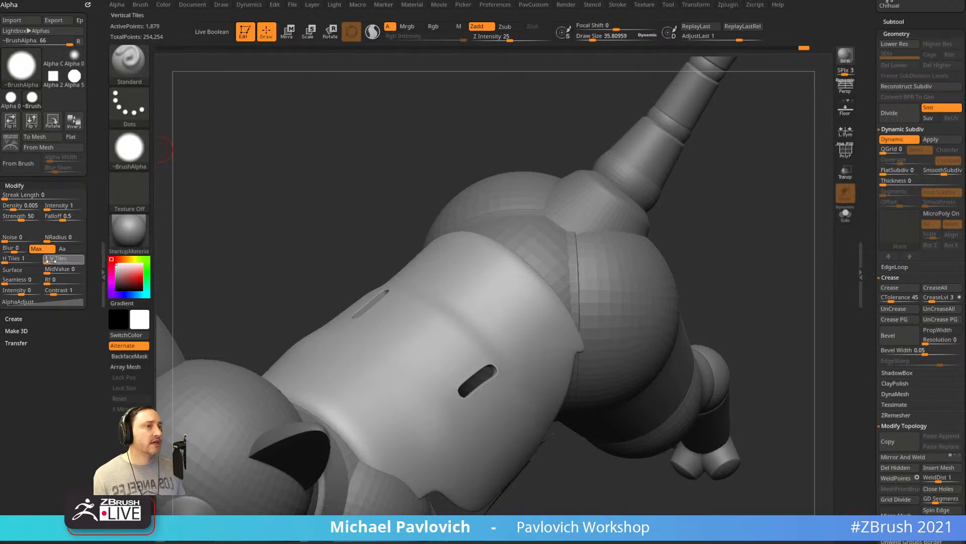
Try tiling the brush alpha, using 2 and 4 vertical tiles and a grid of 2 horizontal by 2 vertical tiles.
{"action": "mouse_move", "coordinate": [135, 143]}
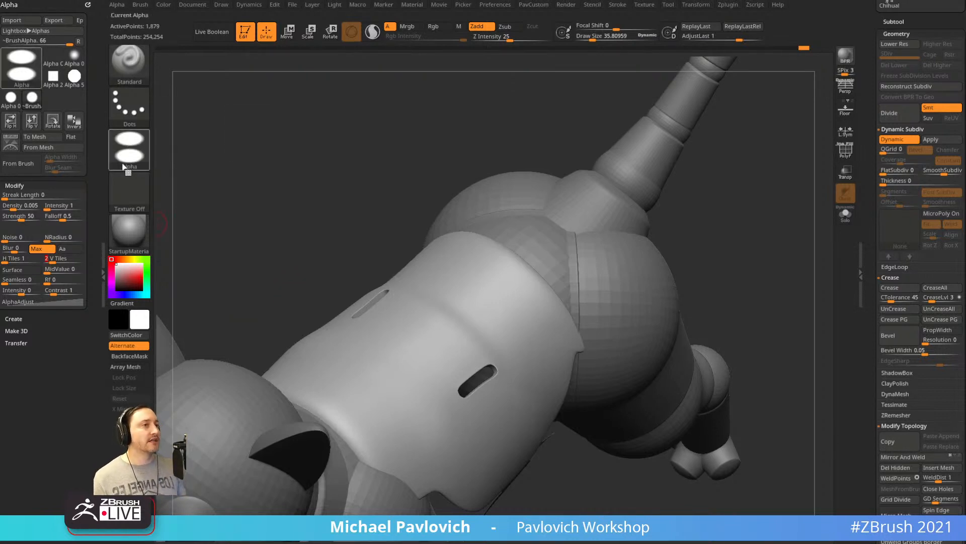
{"action": "left_click", "coordinate": [57, 261]}
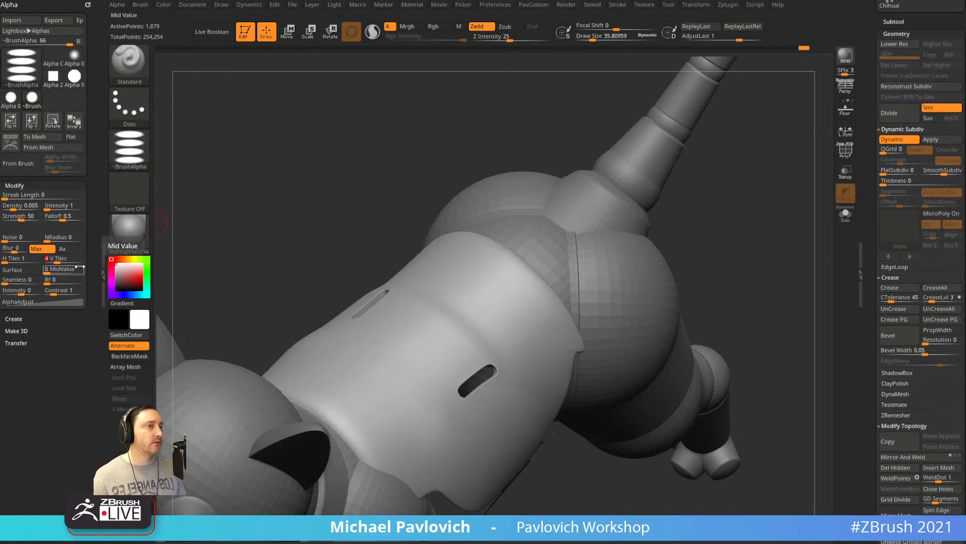
{"action": "left_click", "coordinate": [53, 262]}
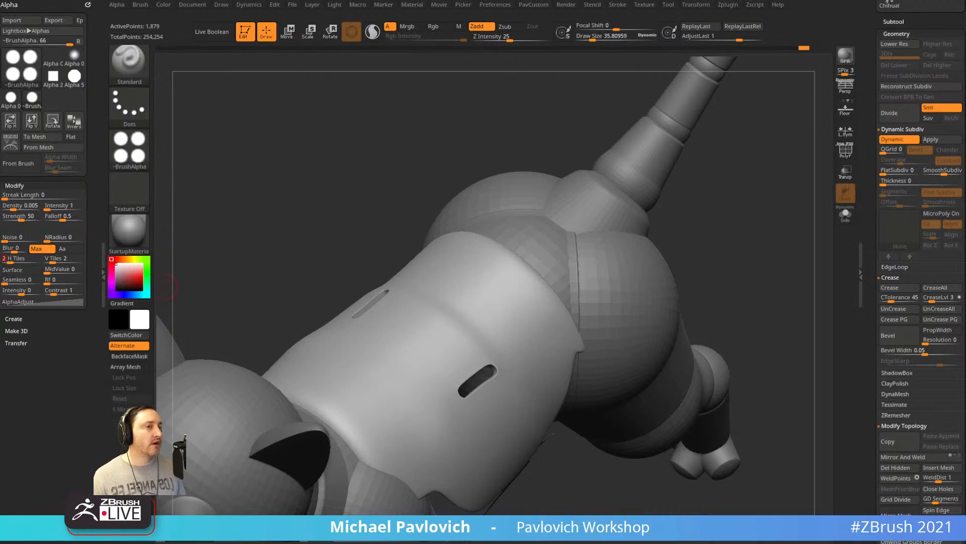
{"action": "left_click", "coordinate": [6, 258]}
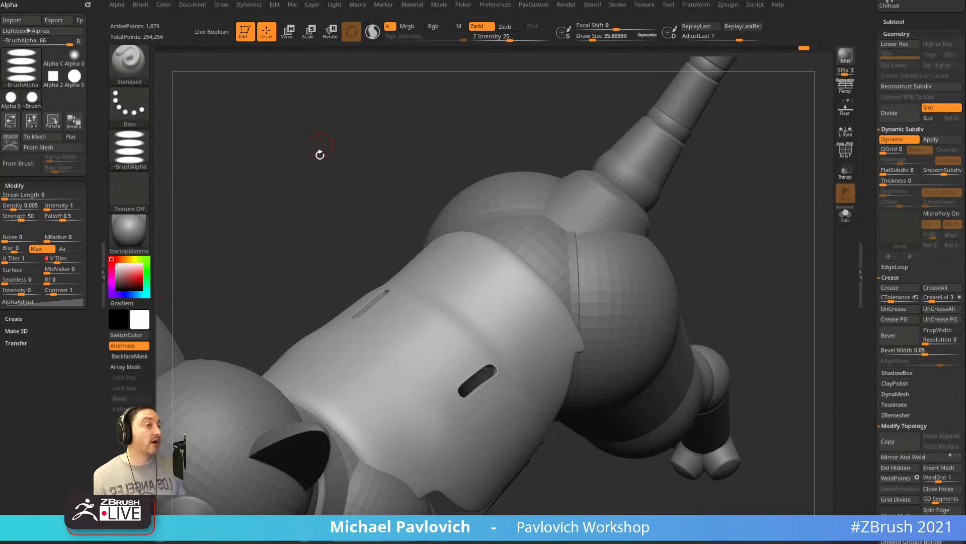
{"action": "key", "text": "f"}
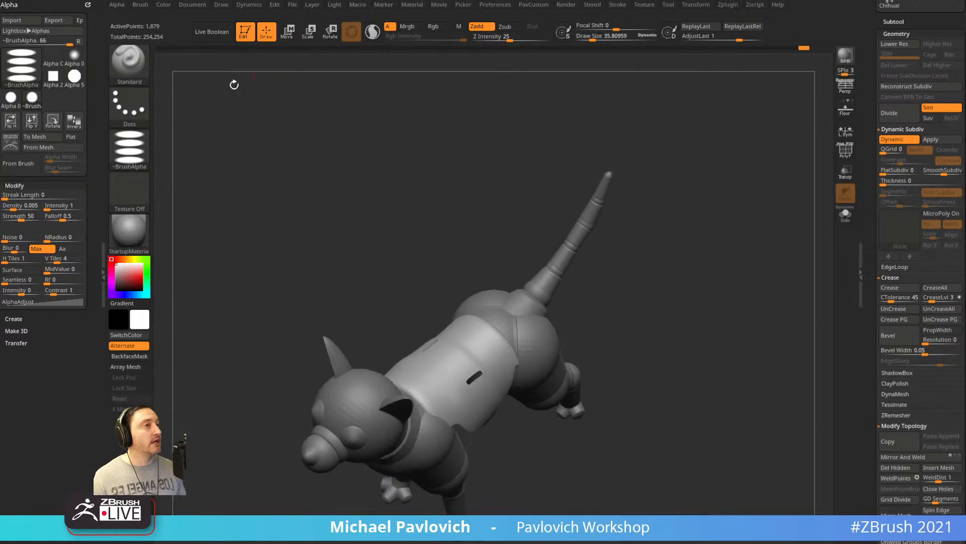
{"action": "left_click", "coordinate": [45, 254]}
Turn off Edit mode for the cat and switch to 2.5D mode, choosing to always switch until the next restart.
{"action": "left_click", "coordinate": [247, 36]}
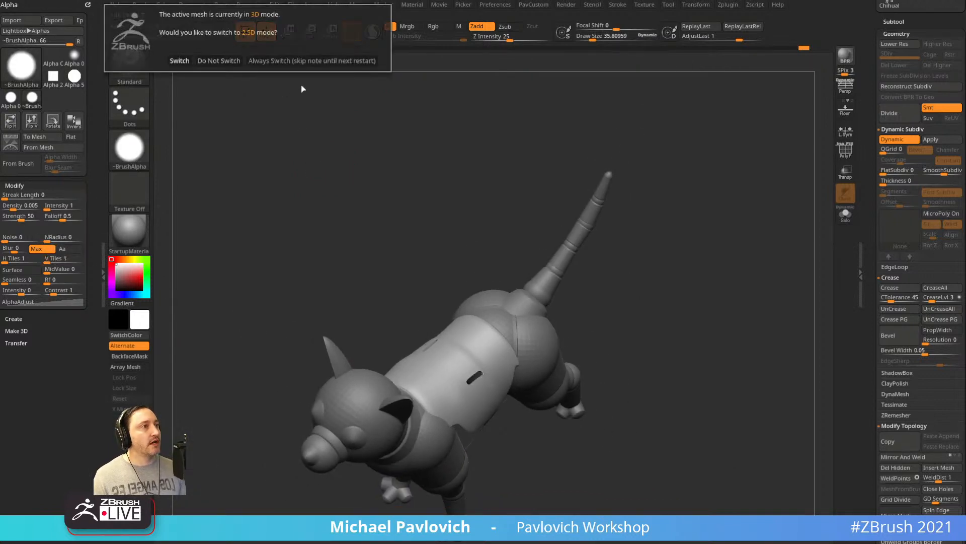
{"action": "left_click", "coordinate": [312, 61]}
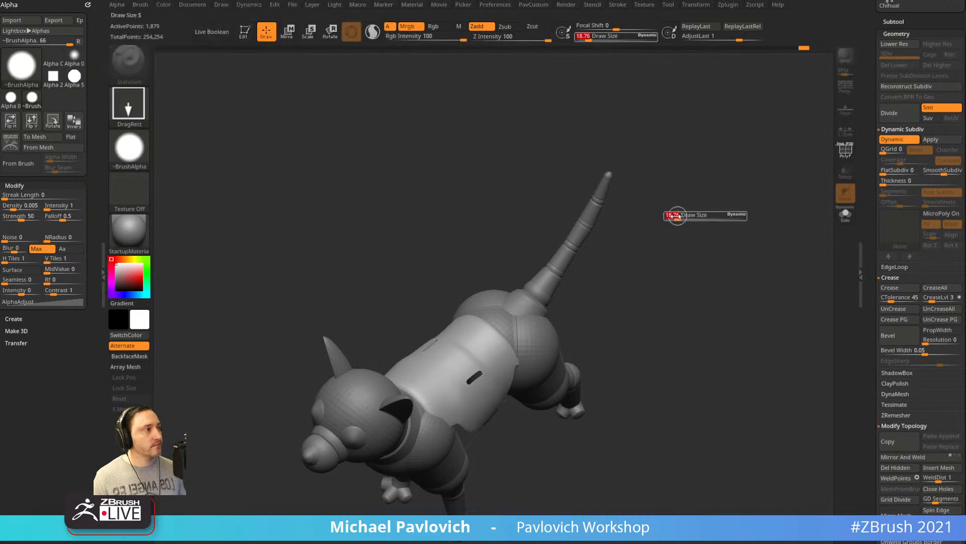
Clear the canvas, draw a Cylinder3D primitive on it and enter Edit mode.
{"action": "key", "text": "ctrl+n"}
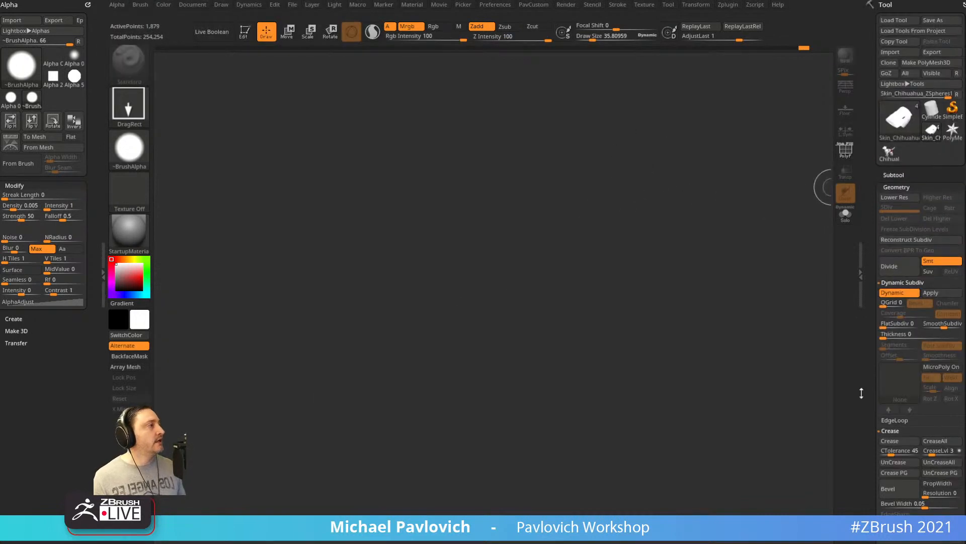
{"action": "left_click", "coordinate": [928, 111]}
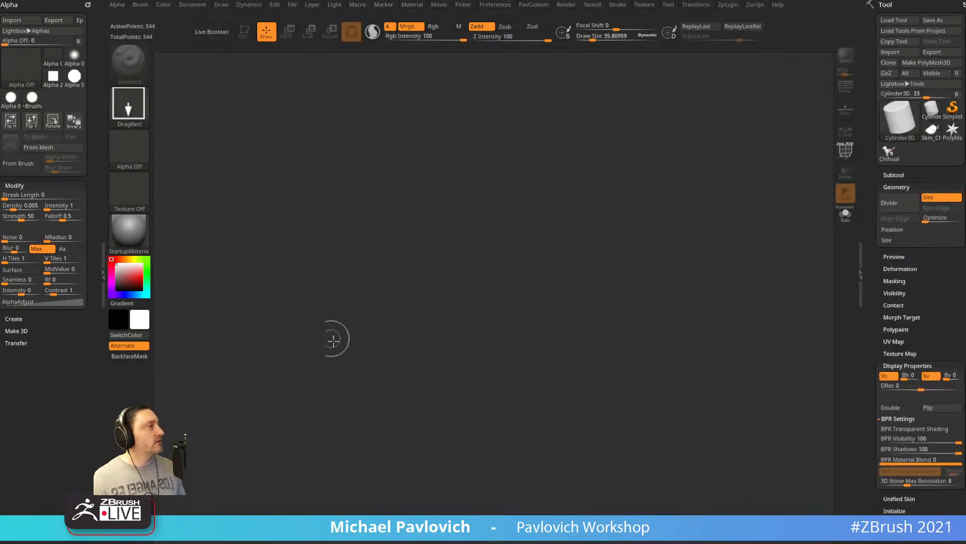
{"action": "left_click_drag", "start_coordinate": [334, 339], "coordinate": [320, 157]}
{"action": "key", "text": "t"}
{"action": "left_click_drag", "start_coordinate": [640, 204], "coordinate": [742, 221]}
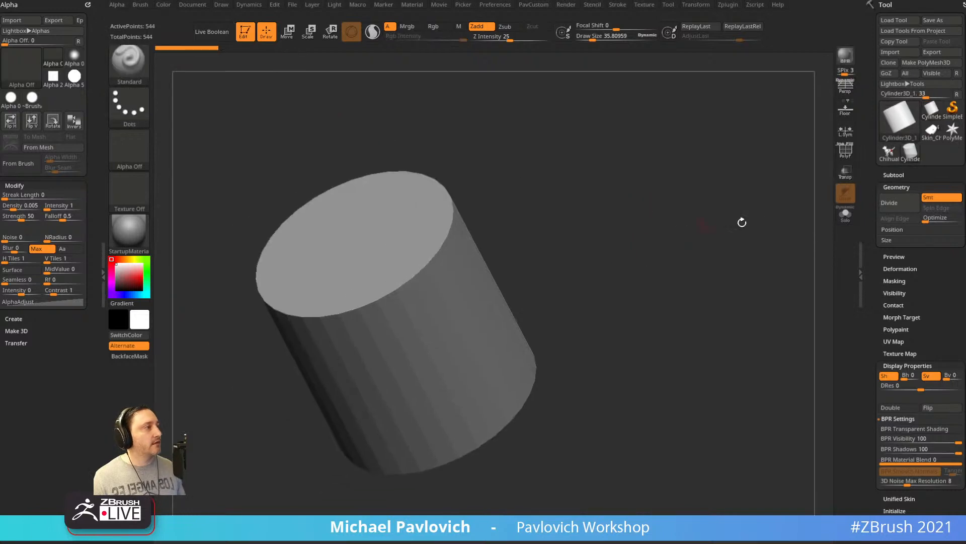
Convert the cylinder to a PolyMesh3D with its wireframe shown, and give it the SkinShade4 material.
{"action": "left_click", "coordinate": [845, 154]}
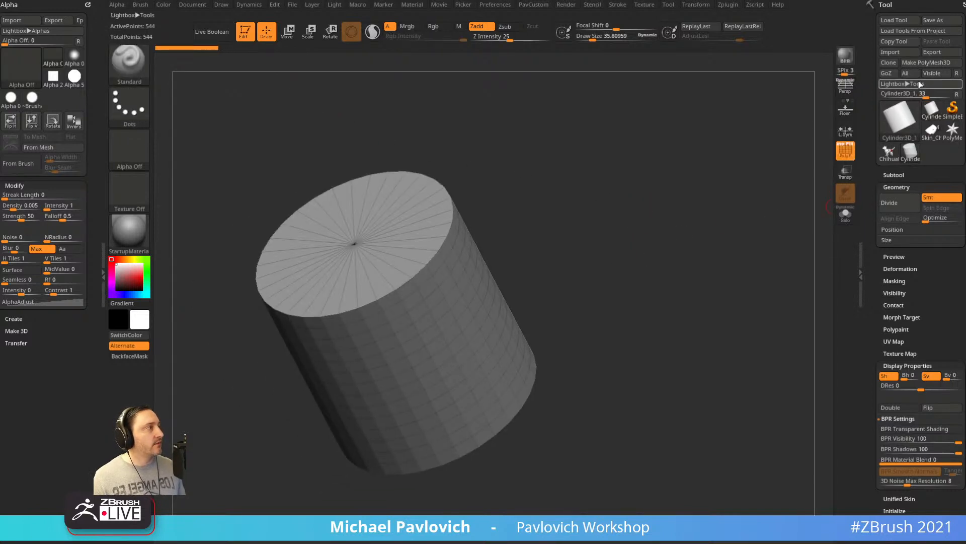
{"action": "left_click", "coordinate": [926, 62]}
{"action": "left_click", "coordinate": [129, 229]}
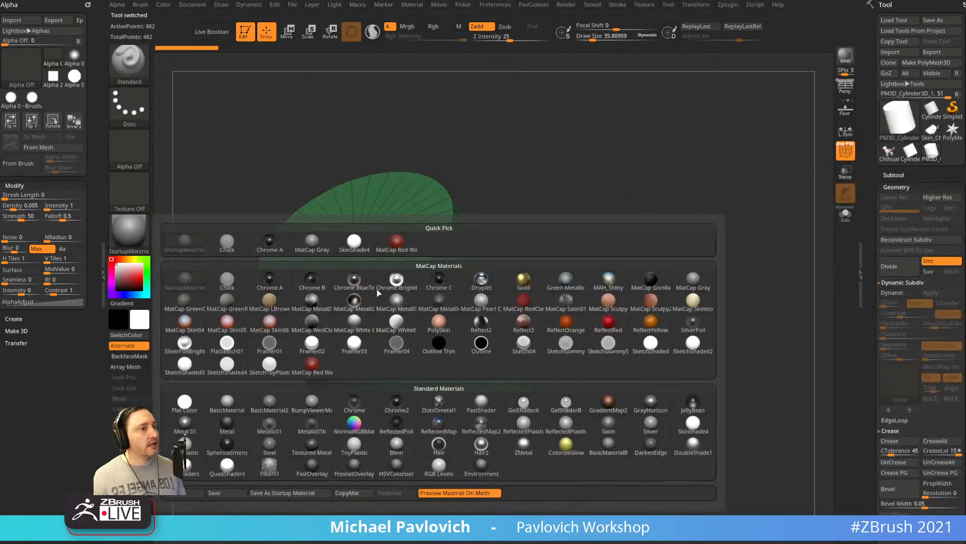
{"action": "left_click", "coordinate": [692, 424]}
{"action": "left_click_drag", "start_coordinate": [681, 270], "coordinate": [651, 272]}
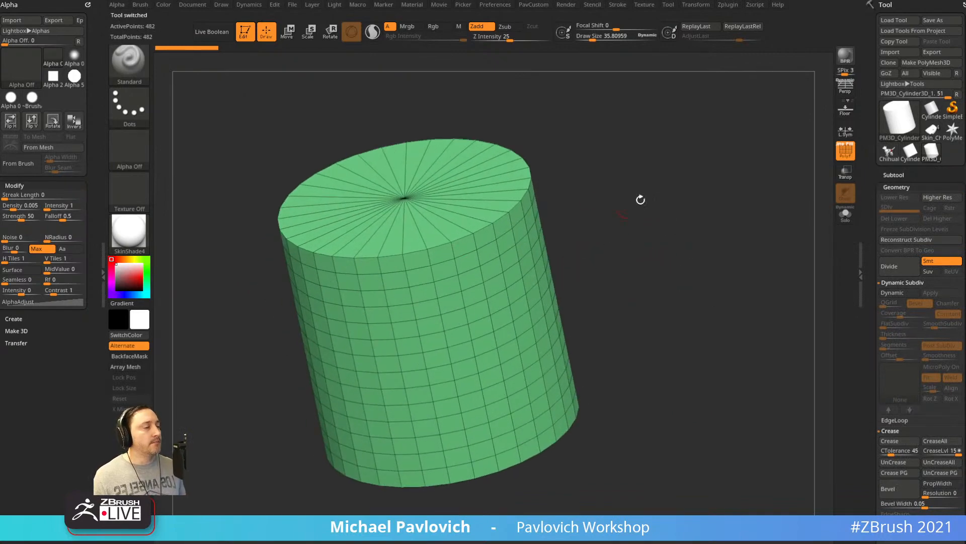
{"action": "left_click_drag", "start_coordinate": [640, 200], "coordinate": [673, 278], "text": "shift"}
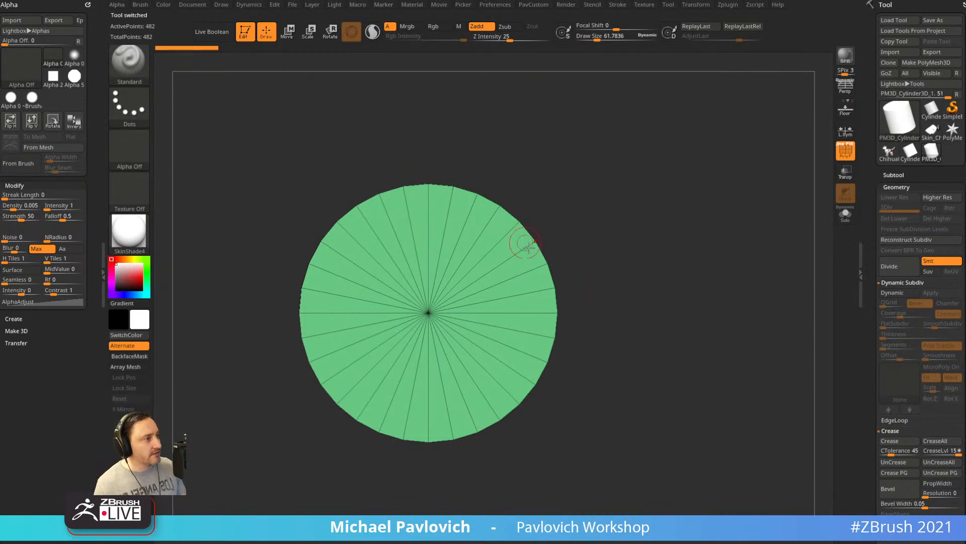
Turn on Dynamic Subdivision for the cylinder and crease its hard rim edges with a crease tolerance of 45.
{"action": "left_click_drag", "start_coordinate": [876, 285], "coordinate": [877, 274]}
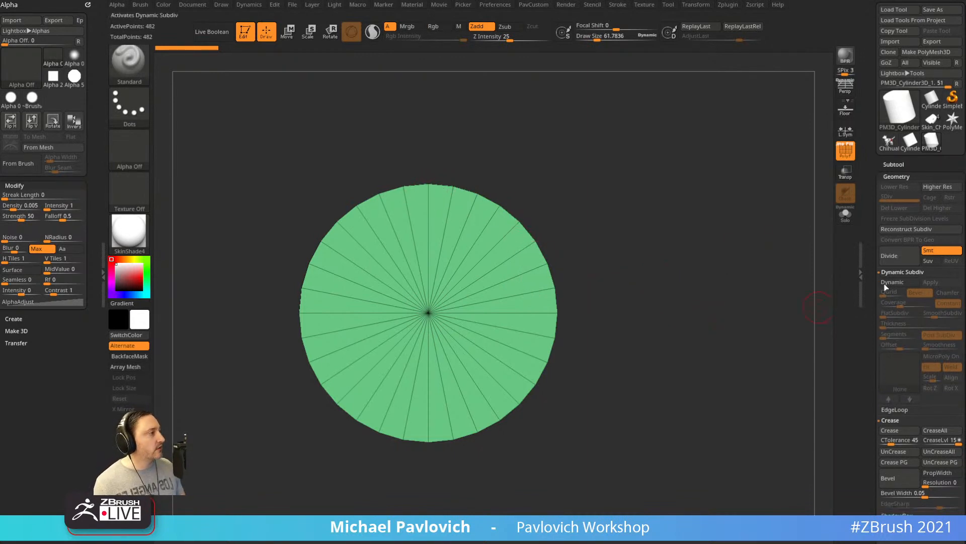
{"action": "left_click", "coordinate": [893, 282]}
{"action": "left_click_drag", "start_coordinate": [749, 375], "coordinate": [725, 295]}
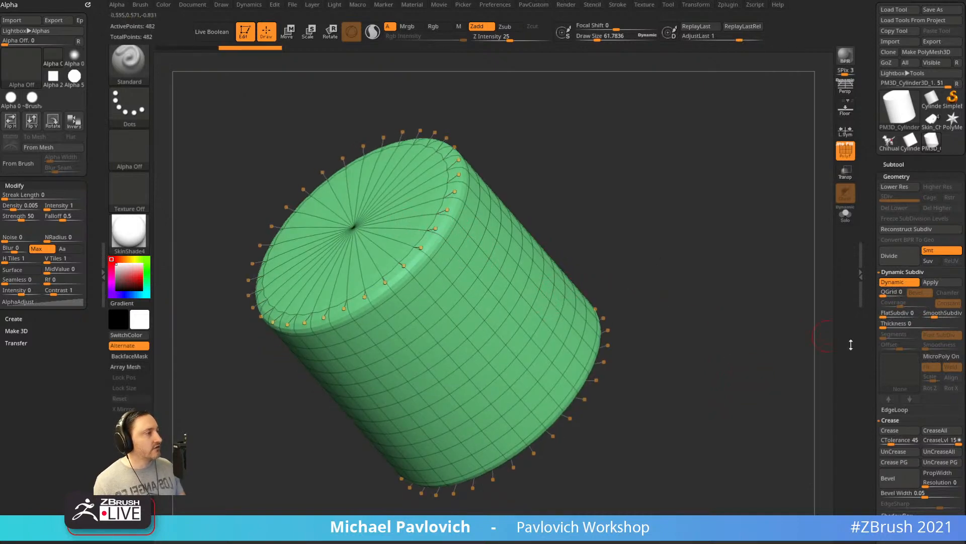
{"action": "scroll", "coordinate": [882, 333], "scroll_direction": "down", "scroll_amount": 5}
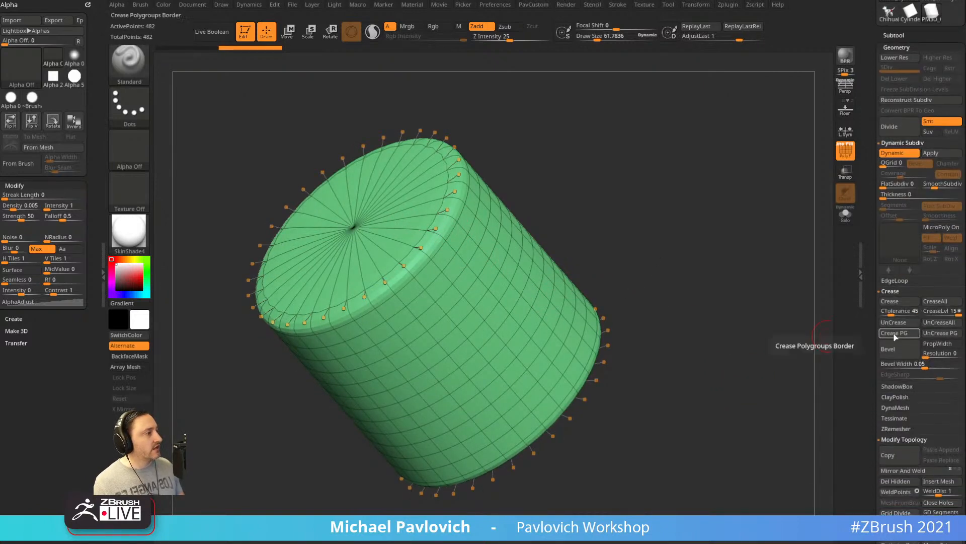
{"action": "left_click", "coordinate": [896, 303]}
{"action": "left_click_drag", "start_coordinate": [785, 321], "coordinate": [811, 300], "text": "shift"}
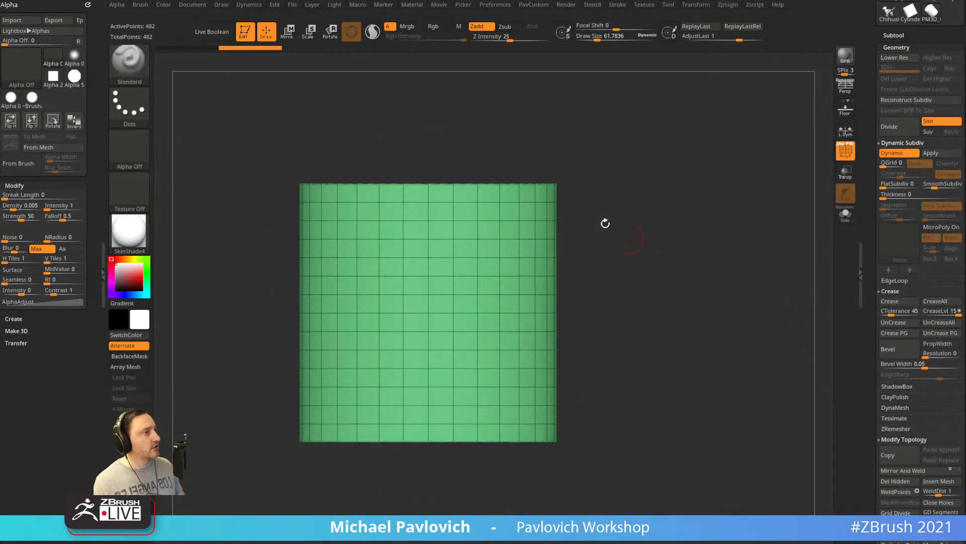
{"action": "left_click_drag", "start_coordinate": [685, 221], "coordinate": [666, 274]}
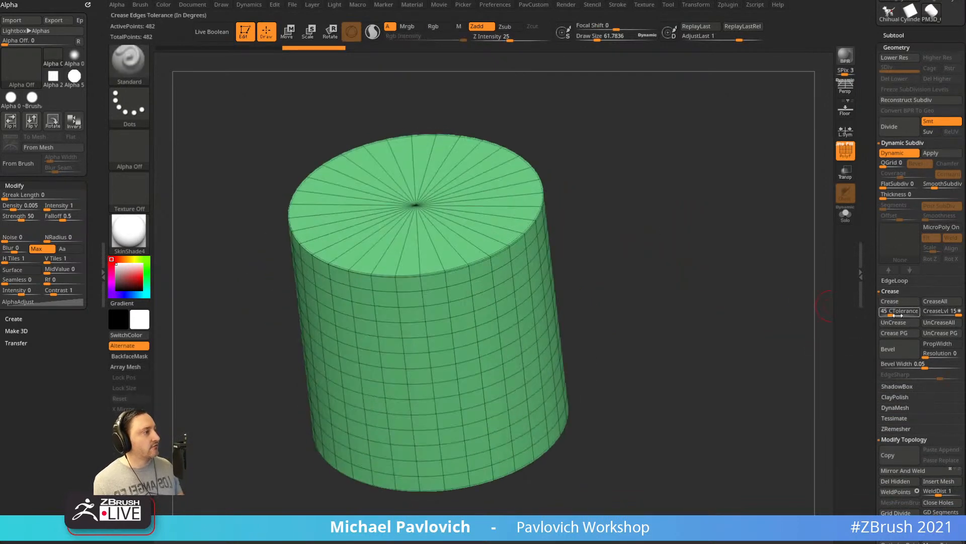
{"action": "left_click_drag", "start_coordinate": [609, 219], "coordinate": [504, 182]}
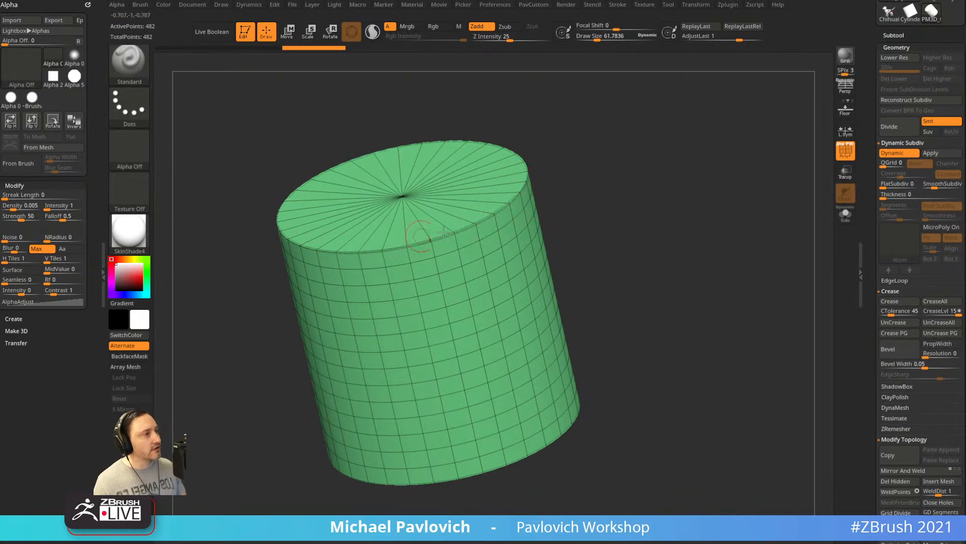
{"action": "left_click_drag", "start_coordinate": [655, 143], "coordinate": [656, 270], "text": "shift"}
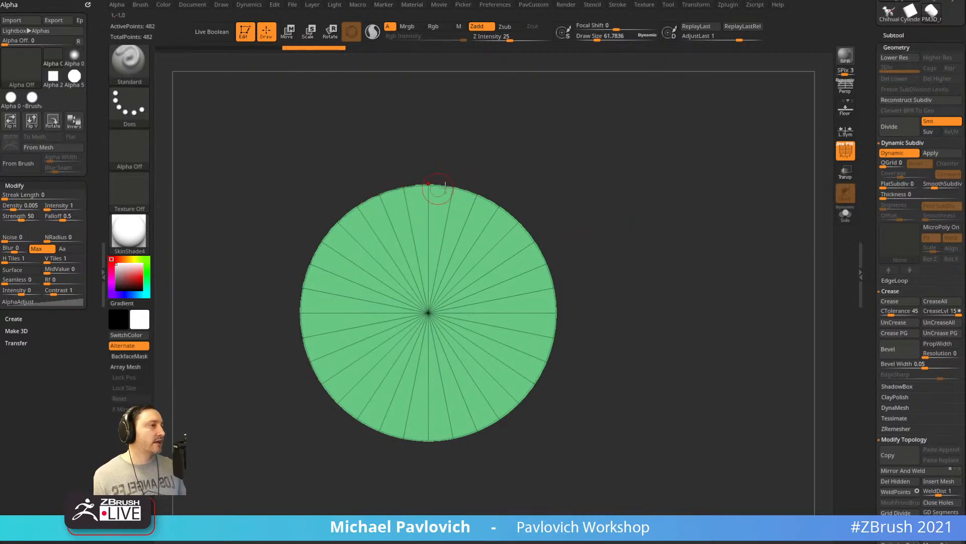
{"action": "left_click_drag", "start_coordinate": [637, 241], "coordinate": [614, 166]}
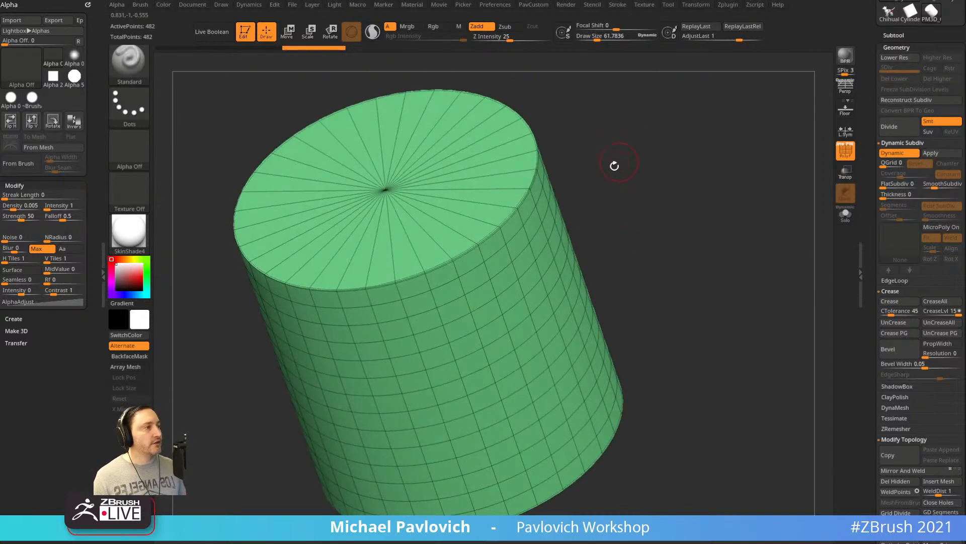
Choose the ZModeler brush and bevel the complete edge loop around the cylinder's top rim.
{"action": "key", "text": "b"}
{"action": "key", "text": "z"}
{"action": "key", "text": "m"}
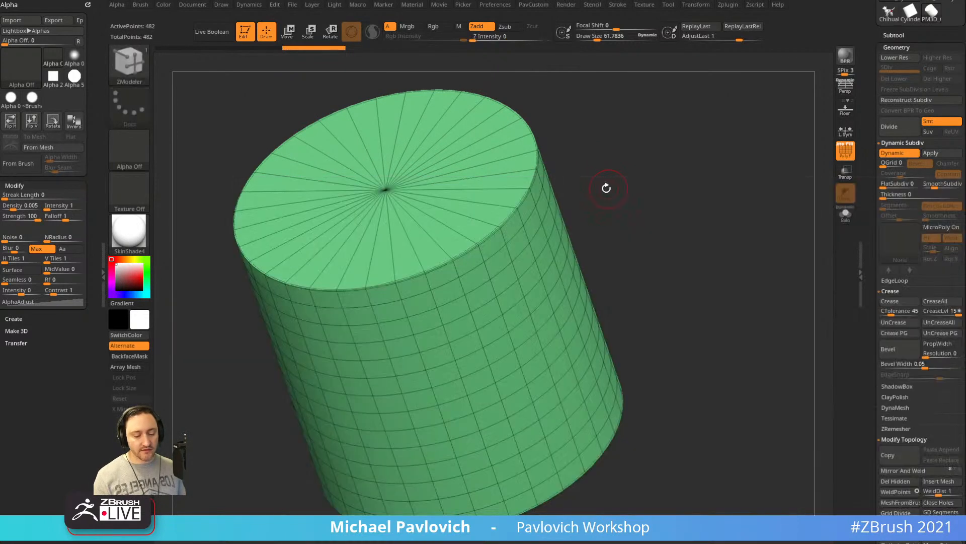
{"action": "key", "text": "space"}
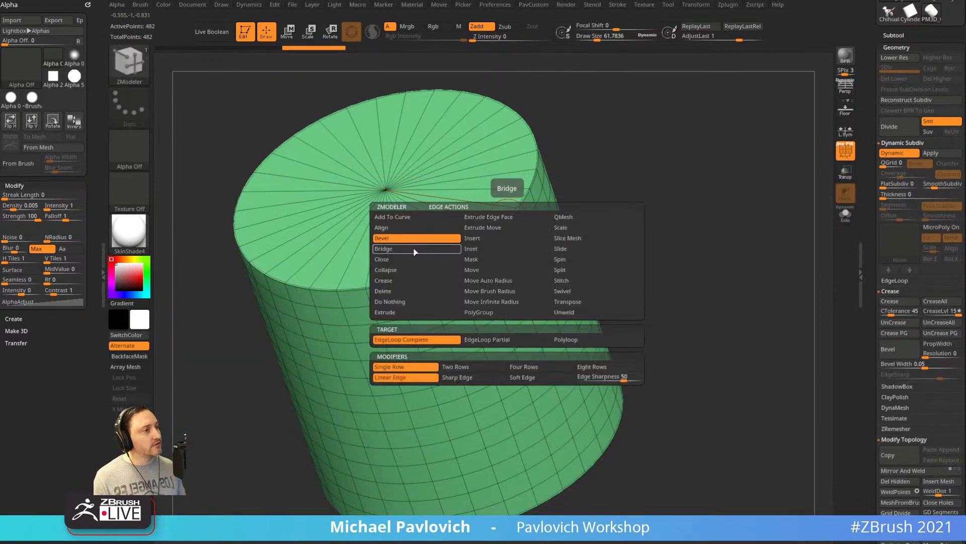
{"action": "left_click", "coordinate": [522, 203]}
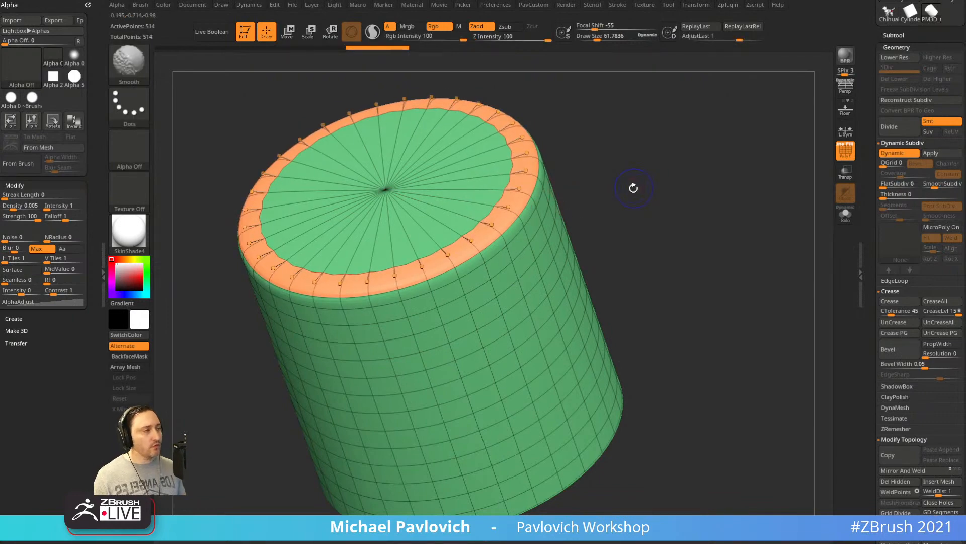
Examine the bevelled rim with Dynamic Subdivision on and off, both with and without the wireframe.
{"action": "key", "text": "shift+d"}
{"action": "left_click_drag", "start_coordinate": [617, 192], "coordinate": [680, 210], "text": "alt"}
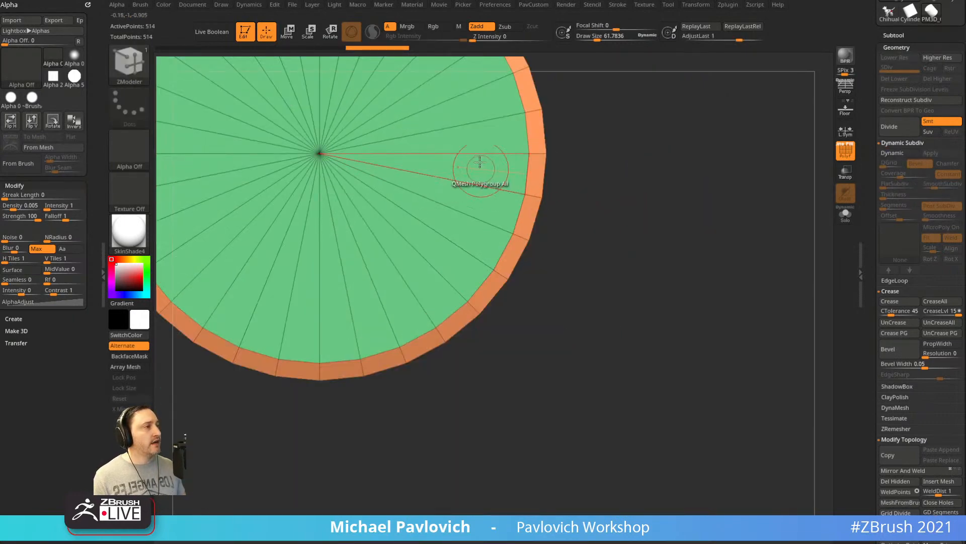
{"action": "left_click_drag", "start_coordinate": [650, 168], "coordinate": [692, 237], "text": "alt"}
{"action": "key", "text": "d"}
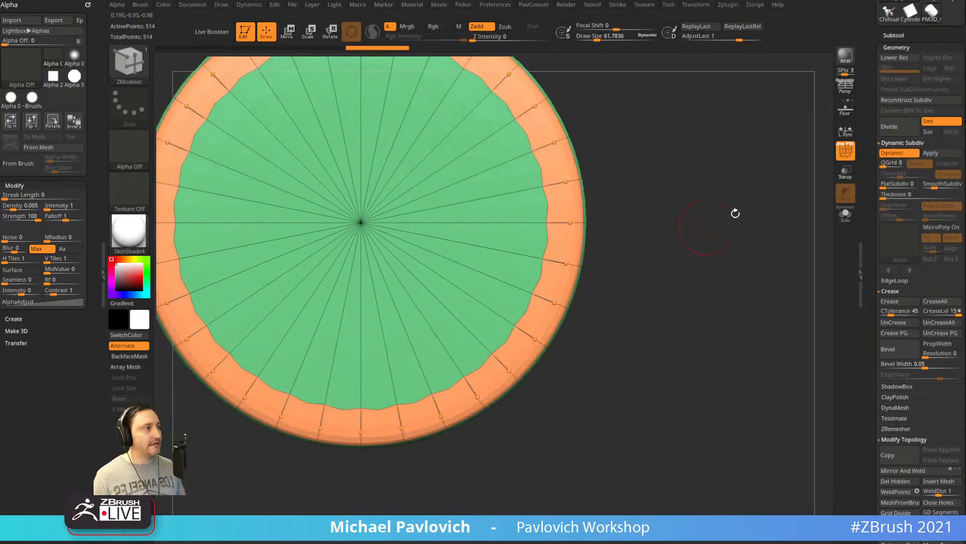
{"action": "left_click", "coordinate": [845, 149]}
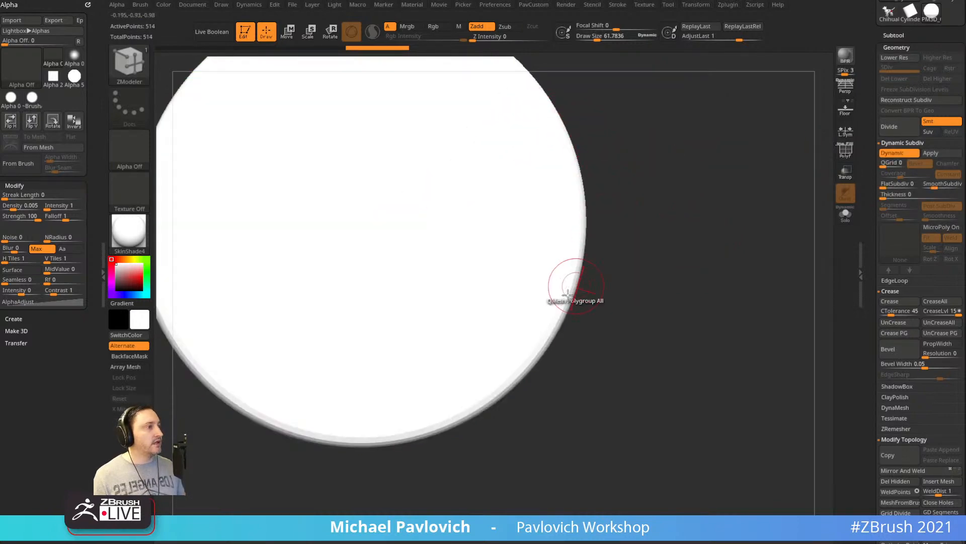
{"action": "left_click", "coordinate": [845, 149]}
{"action": "left_click_drag", "start_coordinate": [718, 201], "coordinate": [714, 140]}
{"action": "key", "text": "shift+d"}
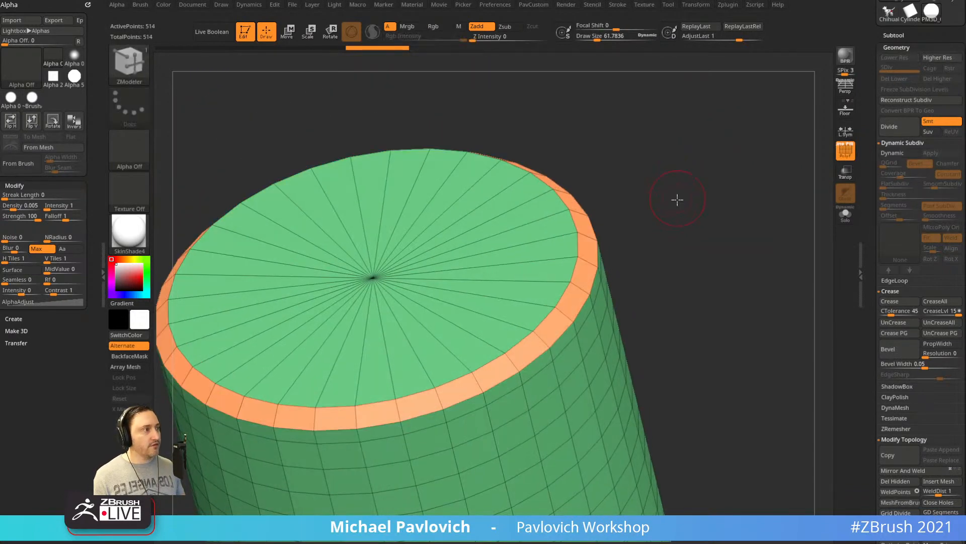
{"action": "left_click_drag", "start_coordinate": [678, 199], "coordinate": [642, 249]}
{"action": "left_click", "coordinate": [846, 153]}
{"action": "key", "text": "d"}
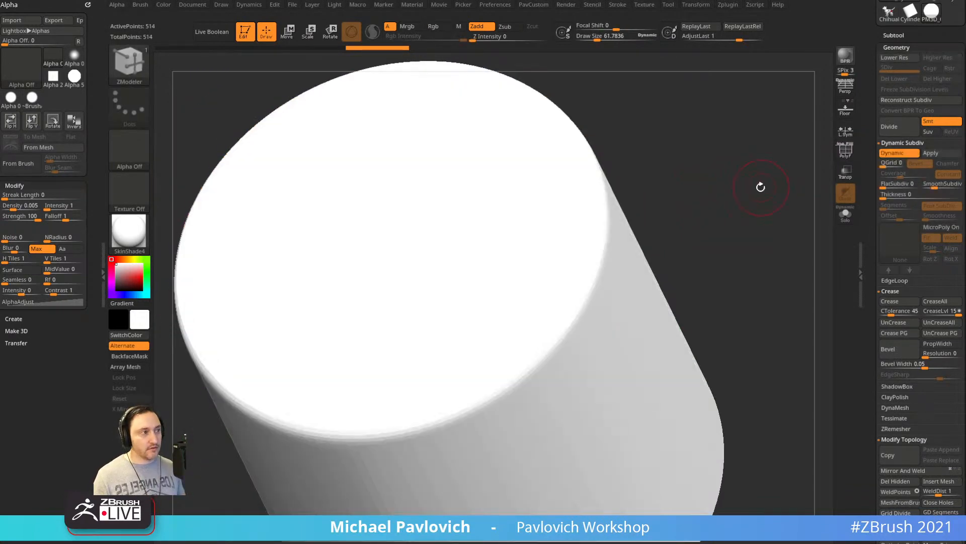
{"action": "left_click_drag", "start_coordinate": [679, 194], "coordinate": [685, 214]}
Give the cylinder the StartupMaterial and show its wireframe with Dynamic Subdivision turned off.
{"action": "key", "text": "b"}
{"action": "key", "text": "z"}
{"action": "key", "text": "m"}
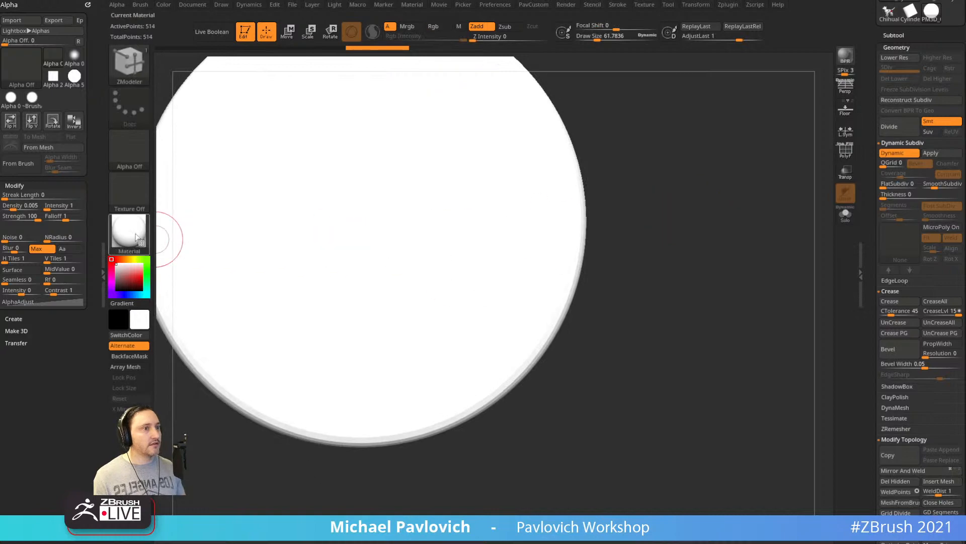
{"action": "left_click", "coordinate": [129, 231]}
{"action": "left_click", "coordinate": [174, 246]}
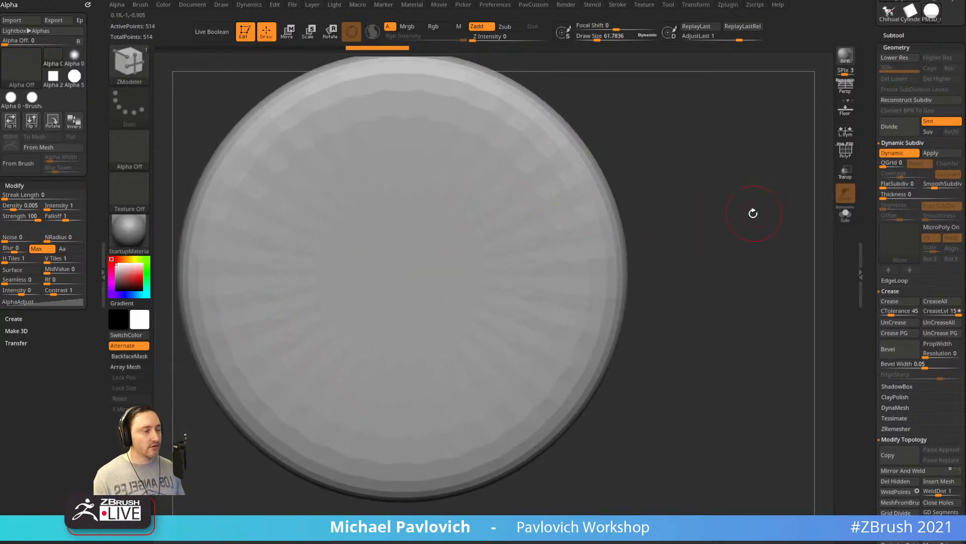
{"action": "key", "text": "shift+d"}
{"action": "key", "text": "shift+f"}
{"action": "left_click_drag", "start_coordinate": [779, 203], "coordinate": [733, 182]}
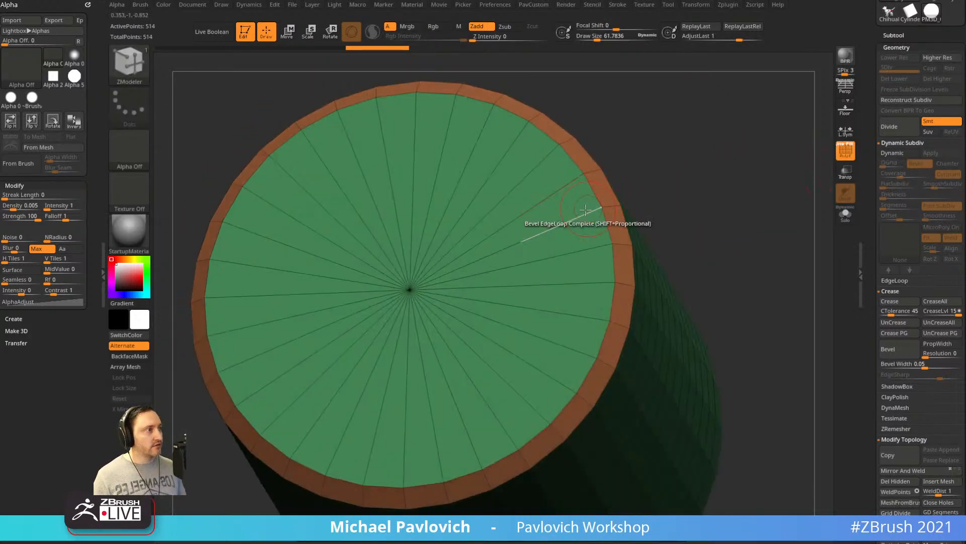
Insert a single edge loop into the cylinder's top cap, inside the bevelled rim.
{"action": "key", "text": "space"}
{"action": "left_click", "coordinate": [532, 242]}
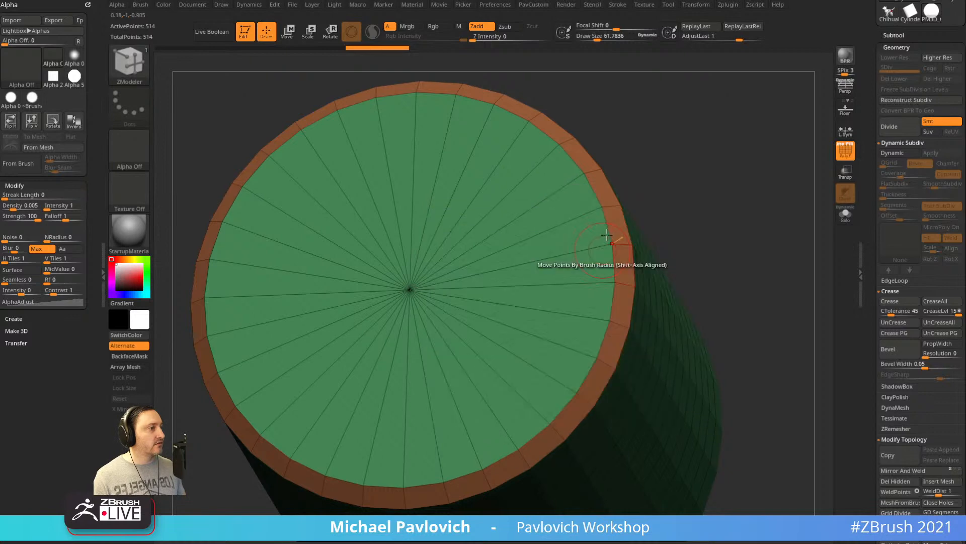
{"action": "left_click", "coordinate": [564, 191]}
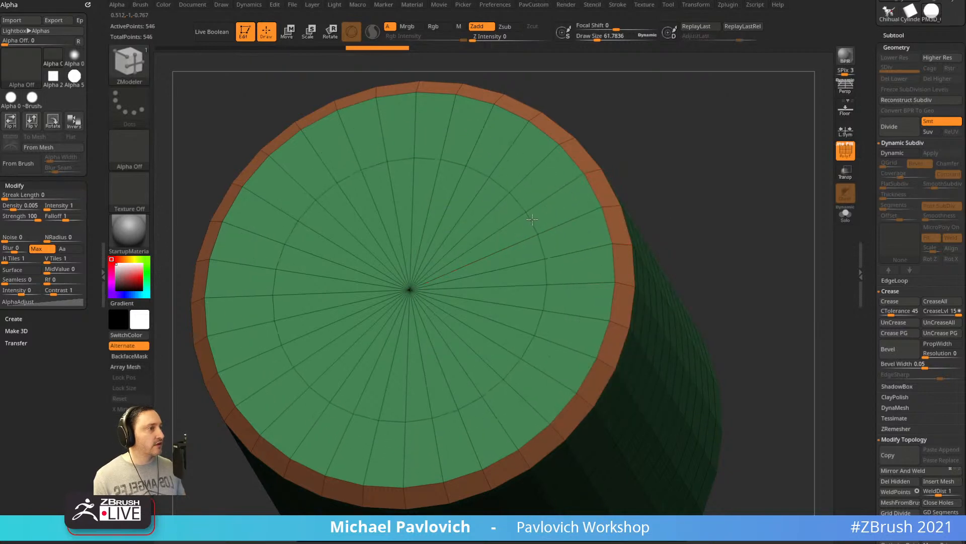
{"action": "left_click_drag", "start_coordinate": [704, 212], "coordinate": [745, 144]}
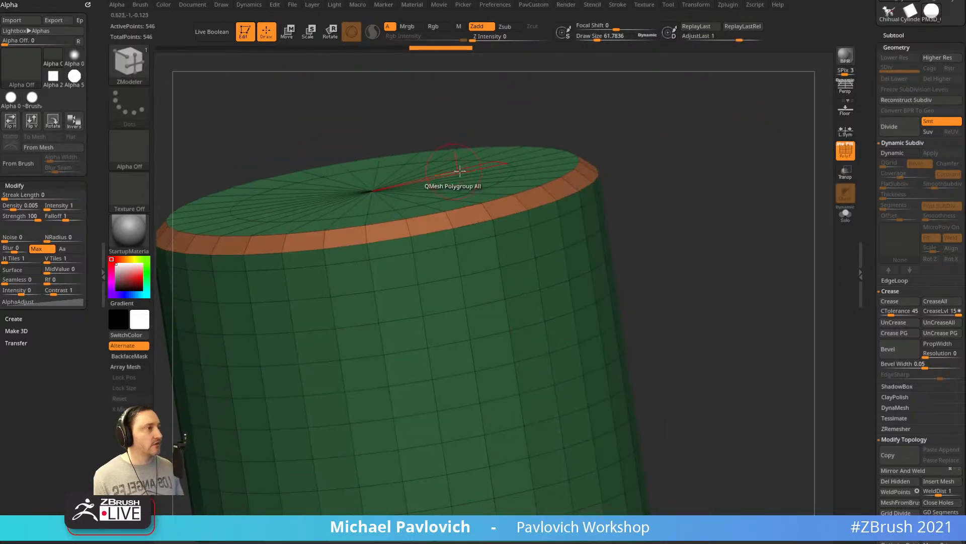
{"action": "left_click_drag", "start_coordinate": [721, 184], "coordinate": [759, 124]}
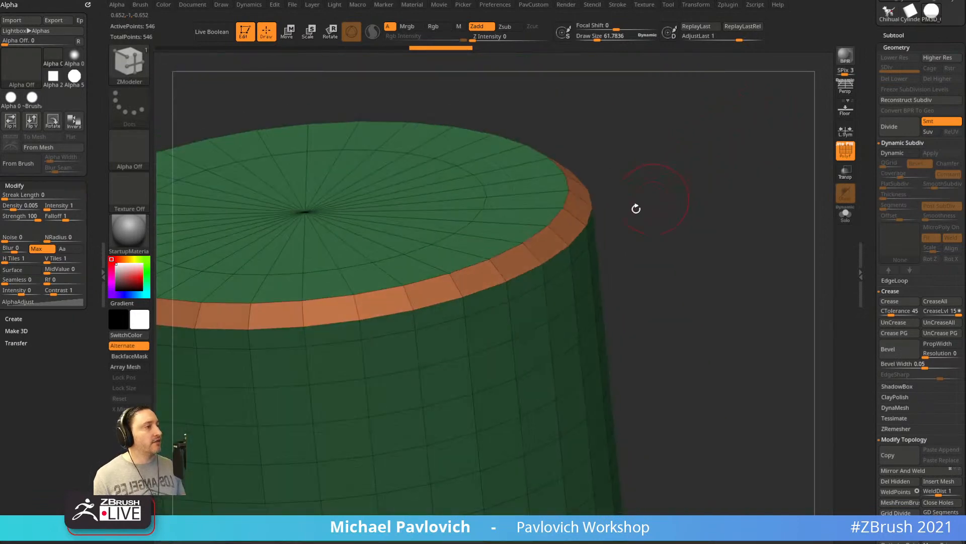
Undo the cap edge loop and the rim bevel, and delete the edge loop just below the cylinder's top rim.
{"action": "key", "text": "d"}
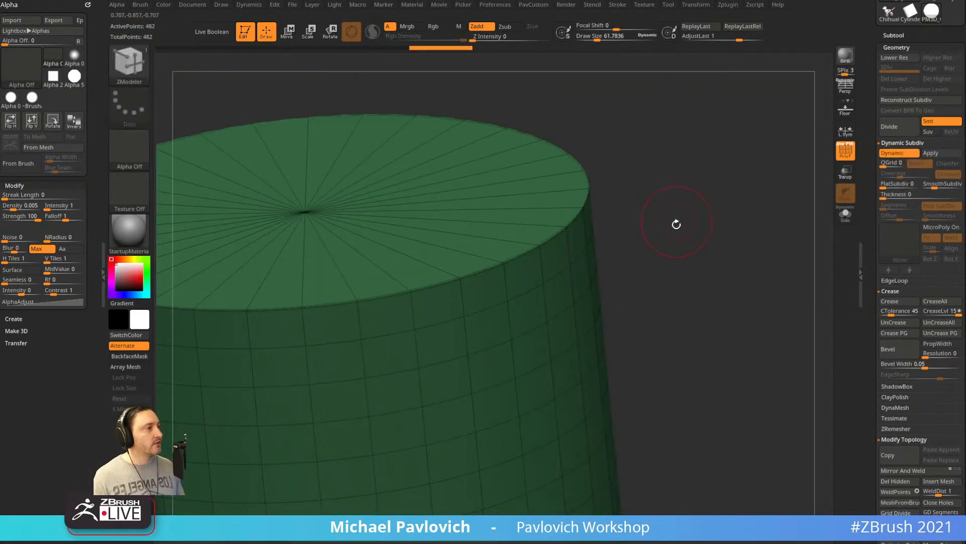
{"action": "left_click_drag", "start_coordinate": [677, 224], "coordinate": [607, 257]}
{"action": "left_click_drag", "start_coordinate": [619, 228], "coordinate": [610, 229]}
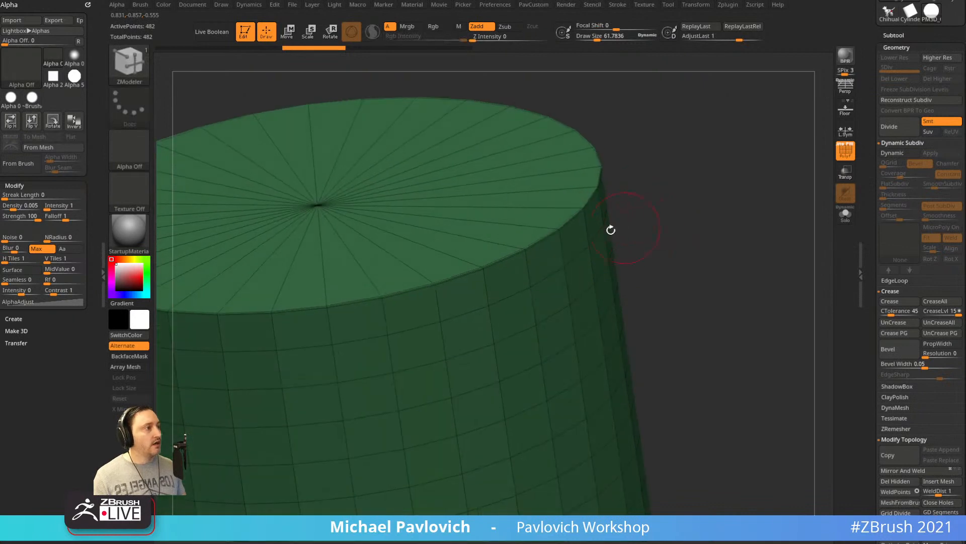
{"action": "key", "text": "space"}
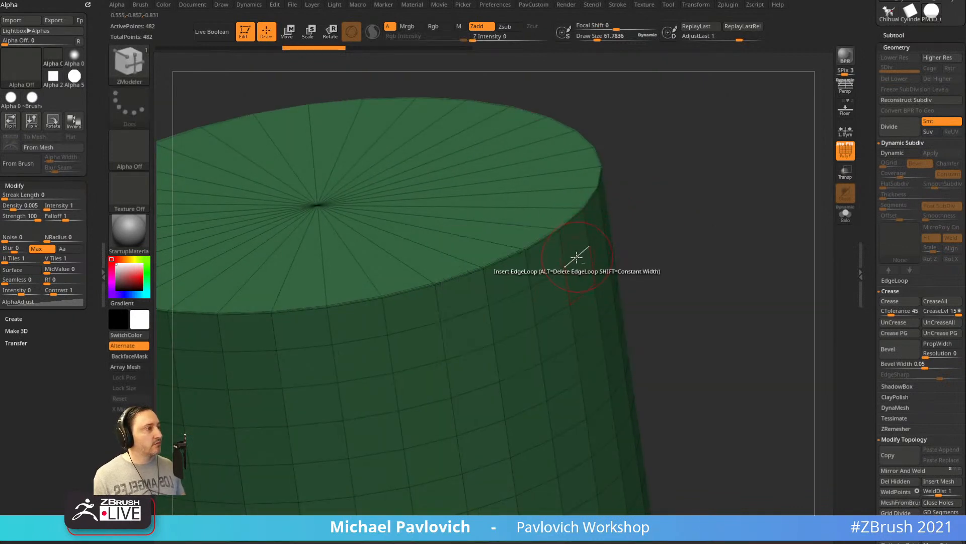
{"action": "left_click", "coordinate": [576, 256], "text": "alt"}
{"action": "left_click_drag", "start_coordinate": [658, 250], "coordinate": [663, 225]}
Bevel the edge loop around the cylinder's top rim into a wide sloped band.
{"action": "key", "text": "space"}
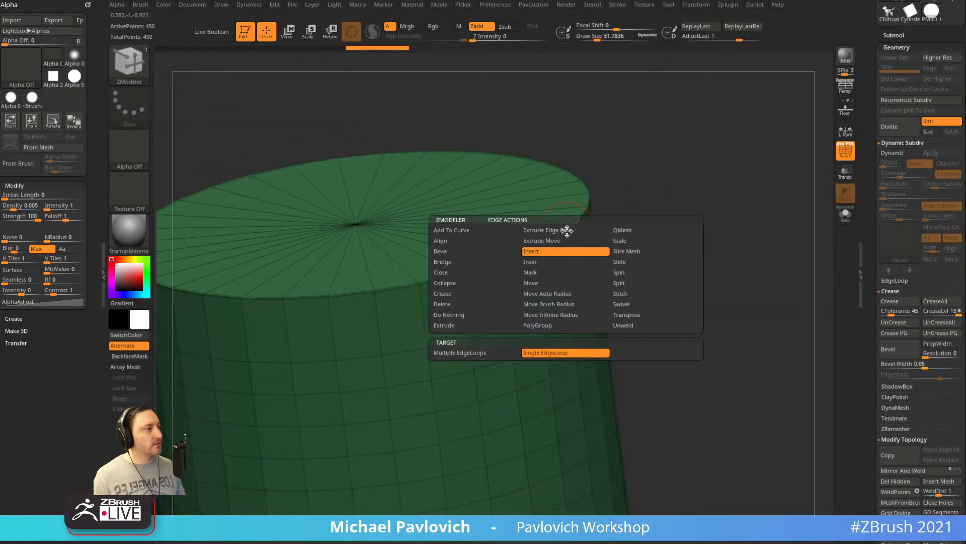
{"action": "left_click", "coordinate": [476, 251]}
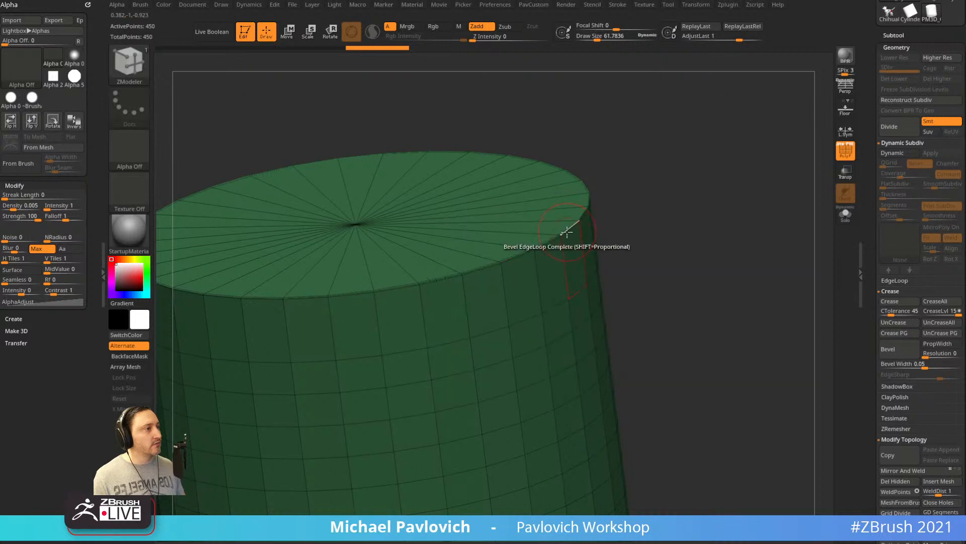
{"action": "mouse_move", "coordinate": [566, 233]}
{"action": "left_mouse_down"}
{"action": "mouse_move", "coordinate": [614, 209]}
{"action": "mouse_move", "coordinate": [597, 214]}
{"action": "mouse_move", "coordinate": [689, 196]}
{"action": "mouse_move", "coordinate": [559, 227]}
{"action": "left_mouse_up"}
{"action": "key", "text": "ctrl+z"}
{"action": "key", "text": "space"}
{"action": "left_click", "coordinate": [500, 247]}
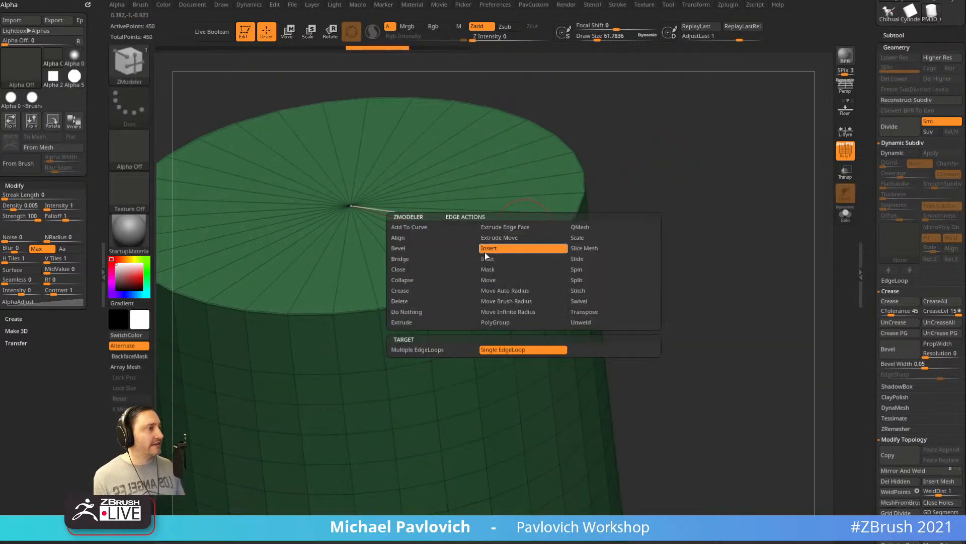
{"action": "left_click", "coordinate": [529, 212]}
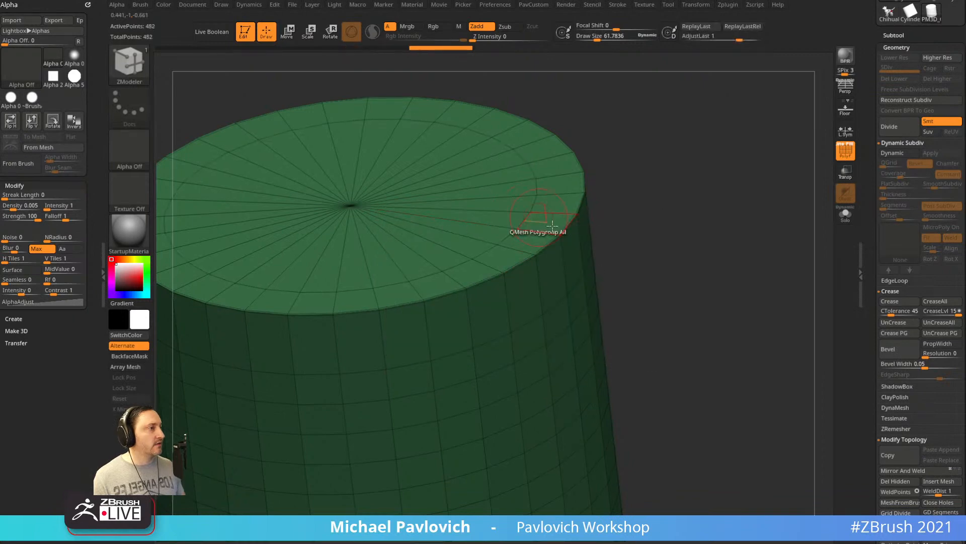
{"action": "mouse_move", "coordinate": [567, 227]}
{"action": "left_mouse_down"}
{"action": "mouse_move", "coordinate": [665, 212]}
{"action": "mouse_move", "coordinate": [652, 196]}
{"action": "mouse_move", "coordinate": [714, 212]}
{"action": "left_mouse_up"}
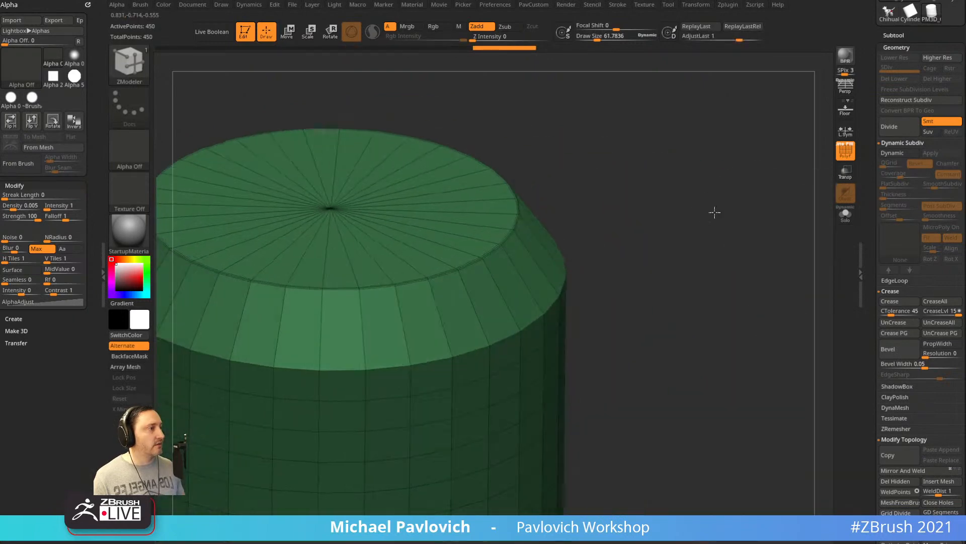
Insert six edge loops across the sloped band with Multiple EdgeLoops and Interactive Elevation, bulging it into a rounded profile.
{"action": "key", "text": "space"}
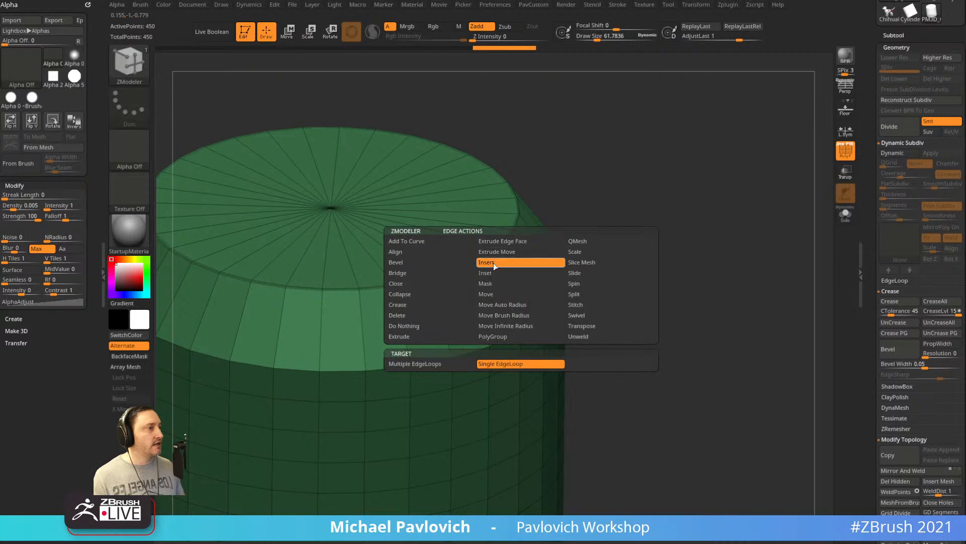
{"action": "left_click", "coordinate": [438, 365]}
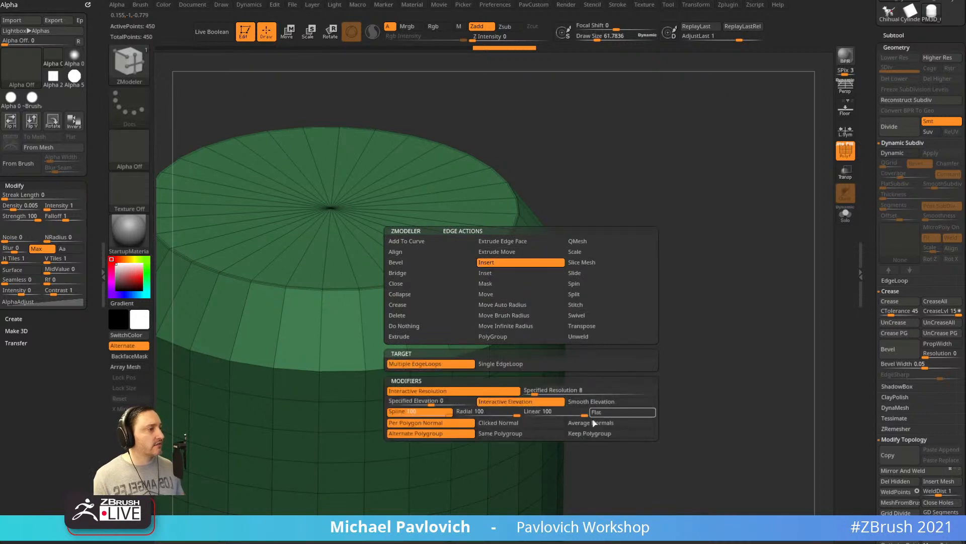
{"action": "left_click_drag", "start_coordinate": [653, 280], "coordinate": [637, 254]}
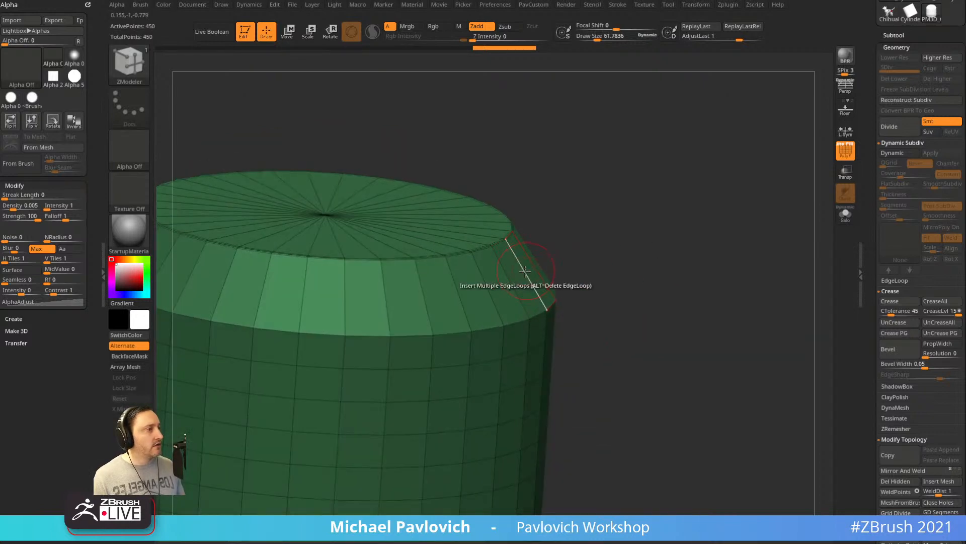
{"action": "left_click_drag", "start_coordinate": [525, 271], "coordinate": [599, 242]}
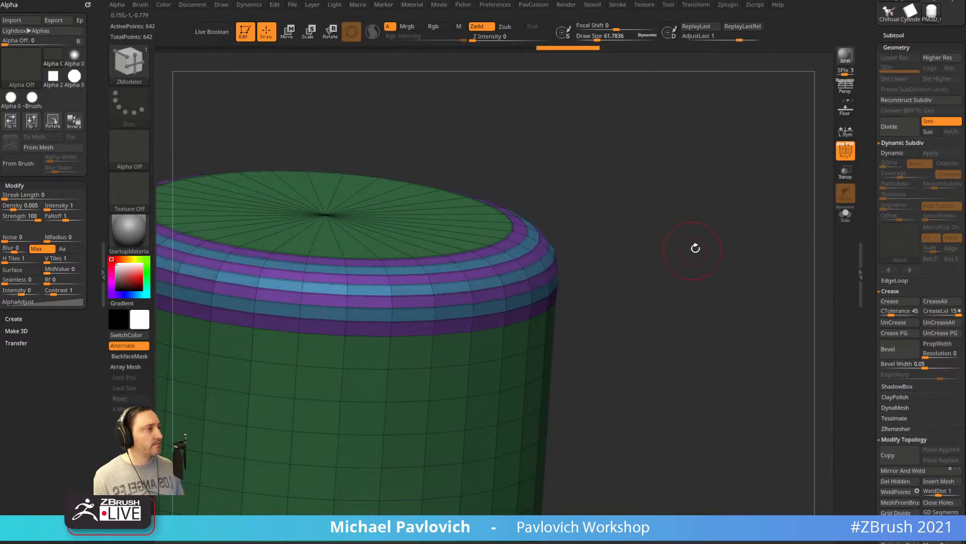
Isolate the rounded band, merge its alternating polygroups into a single polygroup, and show the whole cylinder again.
{"action": "left_click_drag", "start_coordinate": [695, 246], "coordinate": [563, 265]}
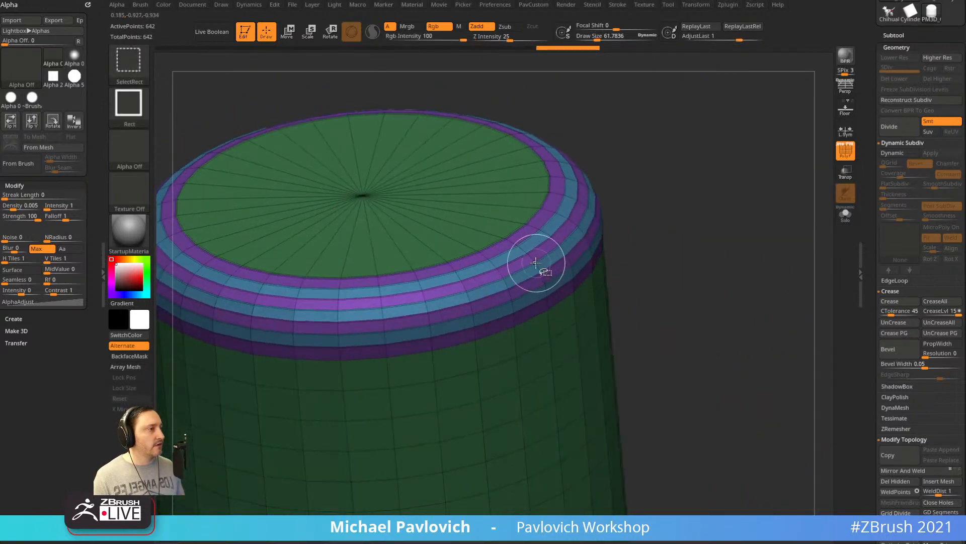
{"action": "left_click", "coordinate": [535, 264], "text": "ctrl+shift"}
{"action": "key", "text": "ctrl+w"}
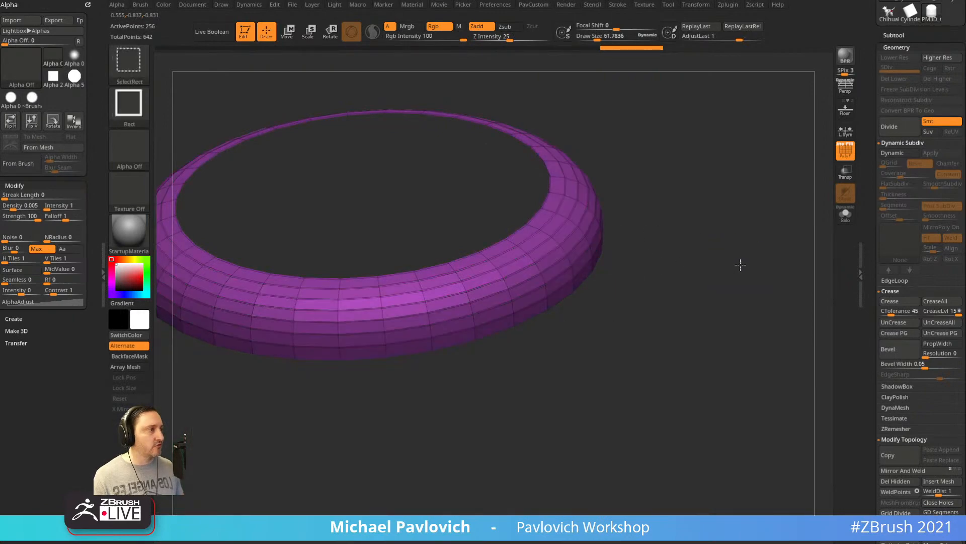
{"action": "left_click", "coordinate": [739, 264], "text": "ctrl+shift"}
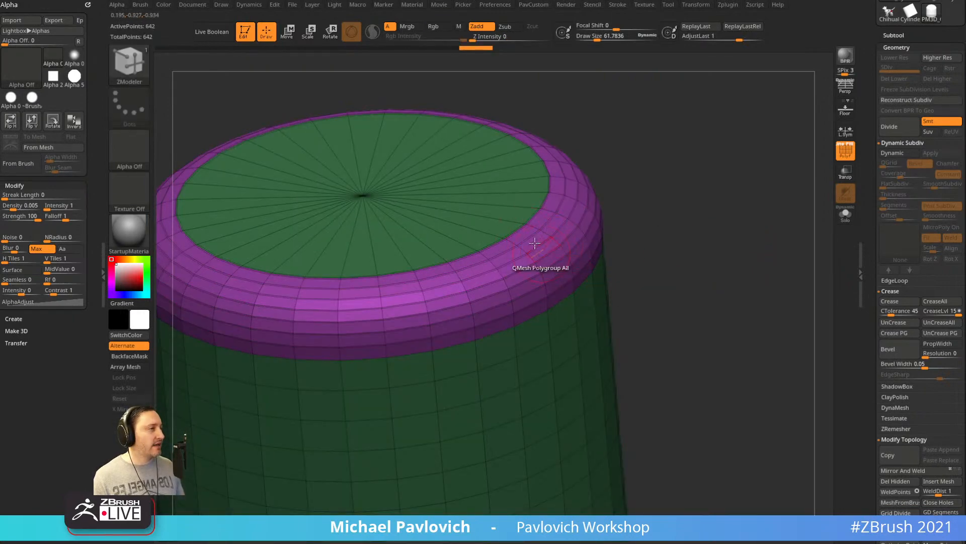
Examine the rounded rim and cap with Dynamic Subdivision on and the wireframe hidden, and restore the unsubdivided wireframe display.
{"action": "key", "text": "grave"}
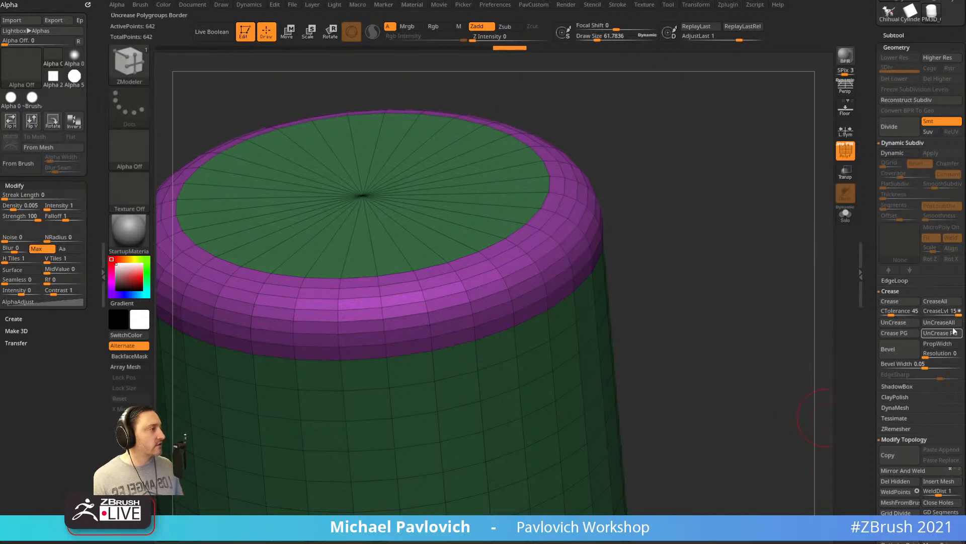
{"action": "left_click", "coordinate": [847, 155]}
{"action": "right_click_drag", "start_coordinate": [763, 218], "coordinate": [742, 193], "text": "ctrl"}
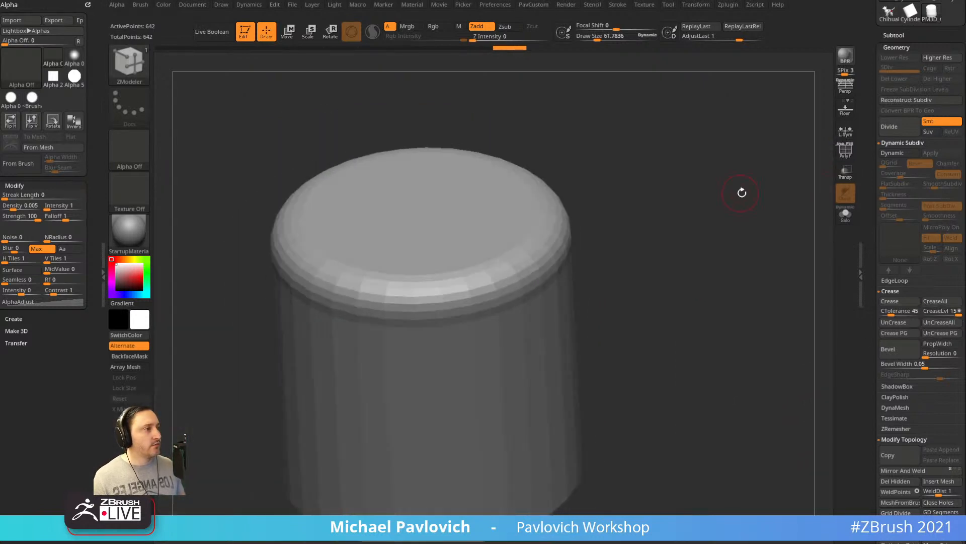
{"action": "key", "text": "d"}
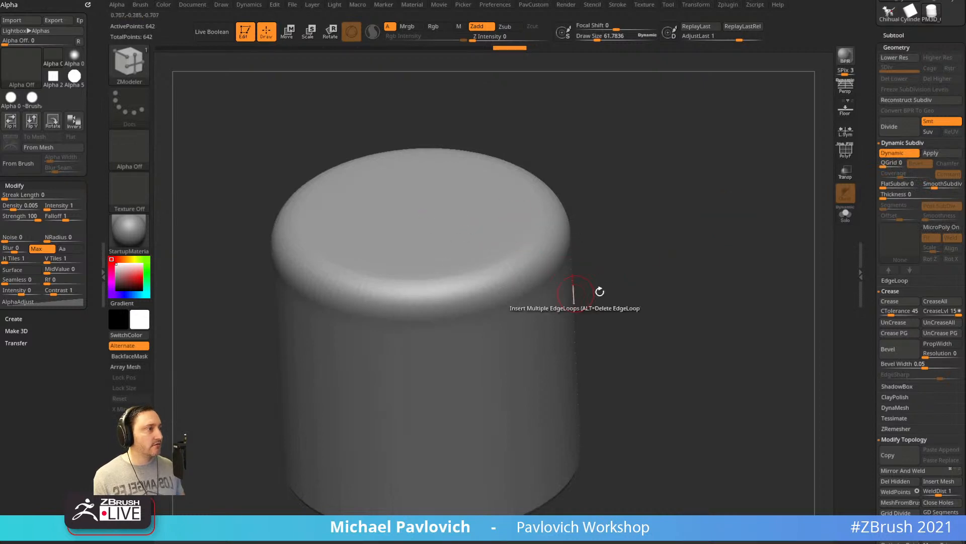
{"action": "left_click_drag", "start_coordinate": [607, 325], "coordinate": [574, 325]}
{"action": "left_click_drag", "start_coordinate": [689, 213], "coordinate": [612, 400], "text": "alt"}
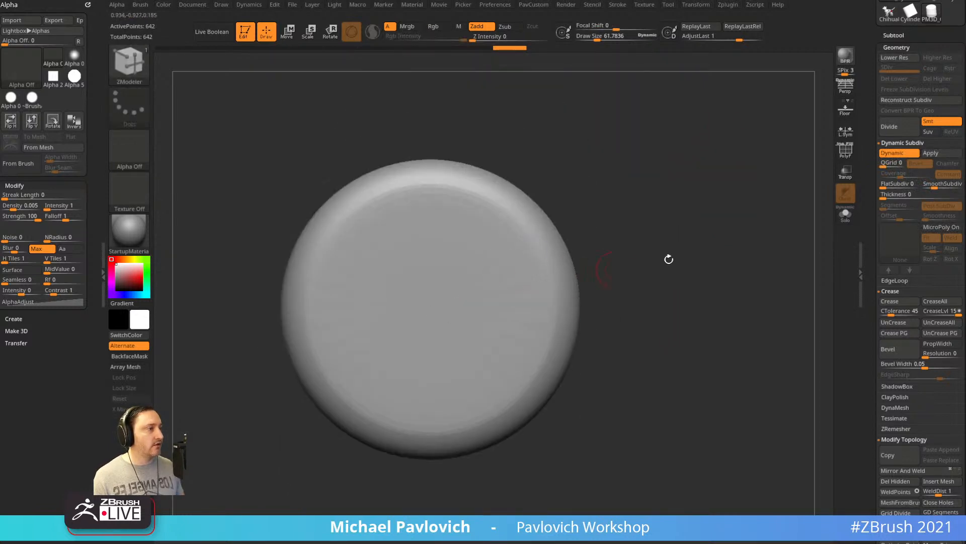
{"action": "key", "text": "shift+d"}
{"action": "key", "text": "shift+f"}
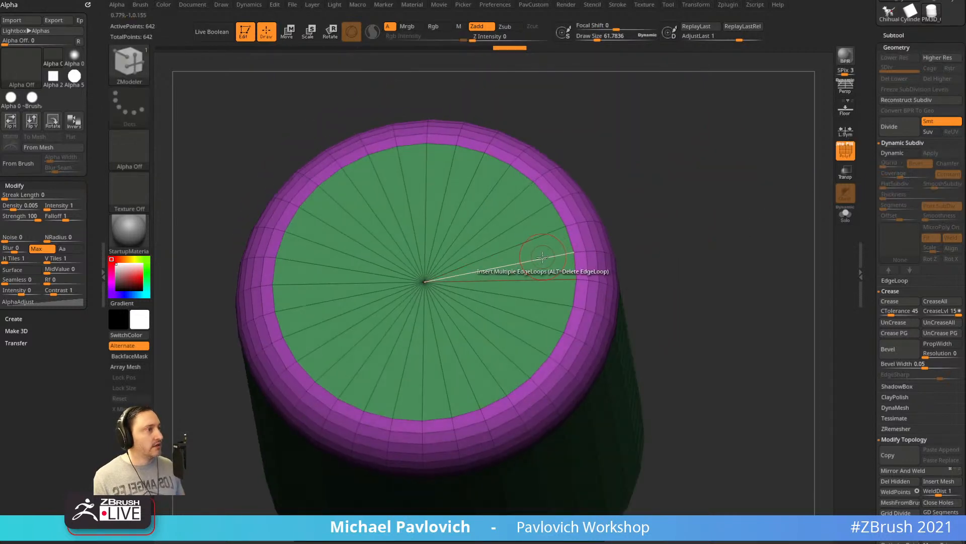
Set the ZModeler polygon action to Inset.
{"action": "key", "text": "space"}
{"action": "key", "text": "space"}
{"action": "left_click", "coordinate": [521, 200]}
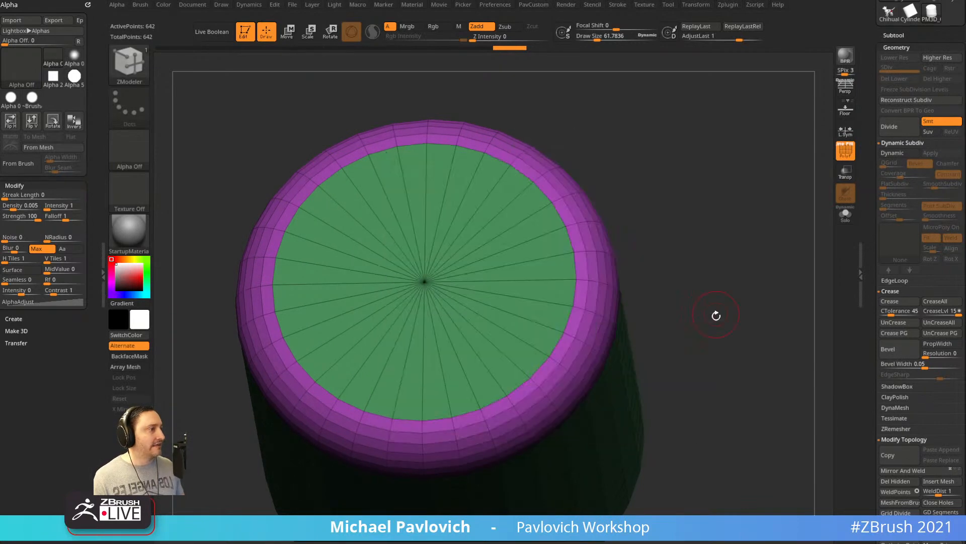
Try to inset the cap polygons with the Polygroup All target.
{"action": "left_click_drag", "start_coordinate": [713, 312], "coordinate": [684, 308]}
{"action": "key", "text": "space"}
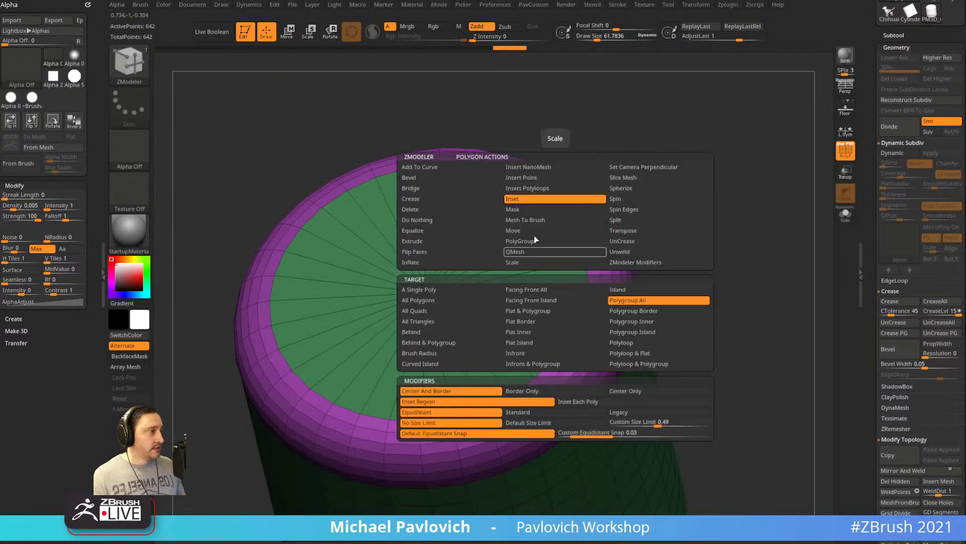
{"action": "left_click_drag", "start_coordinate": [556, 299], "coordinate": [547, 297]}
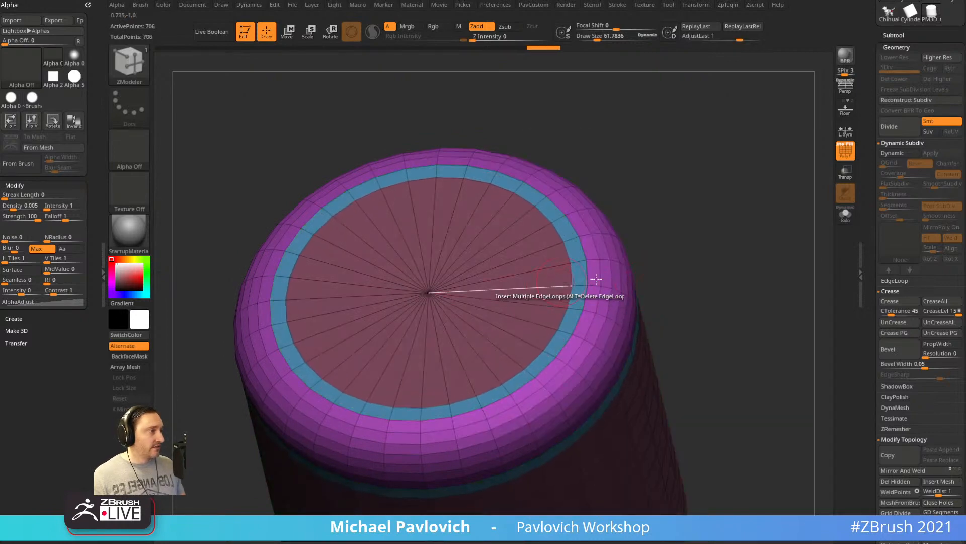
{"action": "left_click_drag", "start_coordinate": [658, 292], "coordinate": [679, 310], "text": "alt"}
{"action": "key", "text": "ctrl+z"}
{"action": "left_click", "coordinate": [561, 321]}
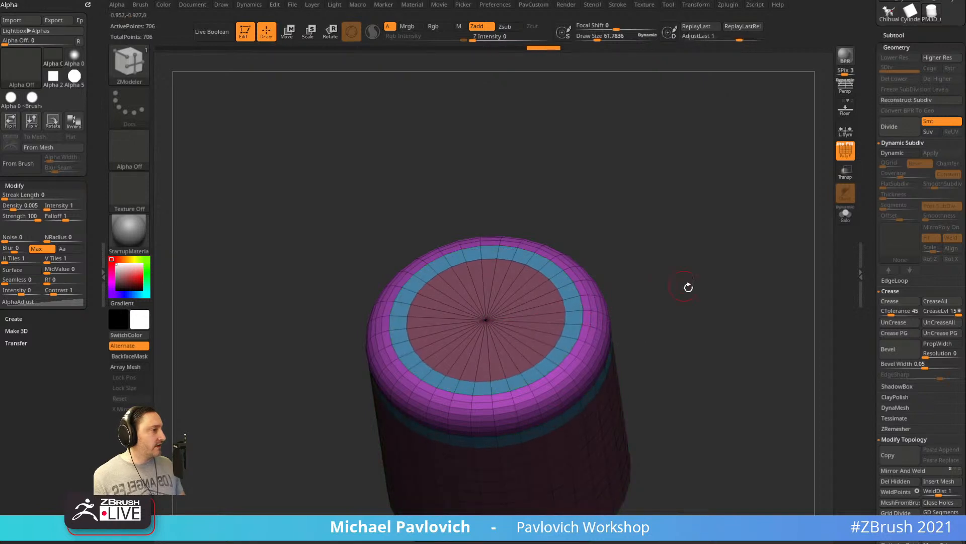
{"action": "key", "text": "ctrl+z"}
Inset the top cap slightly with the Polygroup Island target, forming a narrow ring inside the rounded rim.
{"action": "key", "text": "space"}
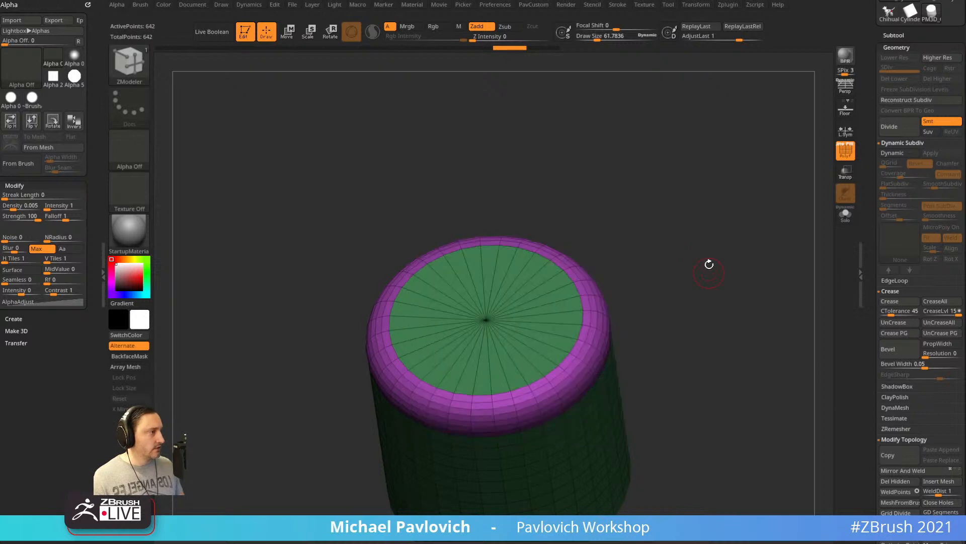
{"action": "left_click_drag", "start_coordinate": [710, 265], "coordinate": [631, 294]}
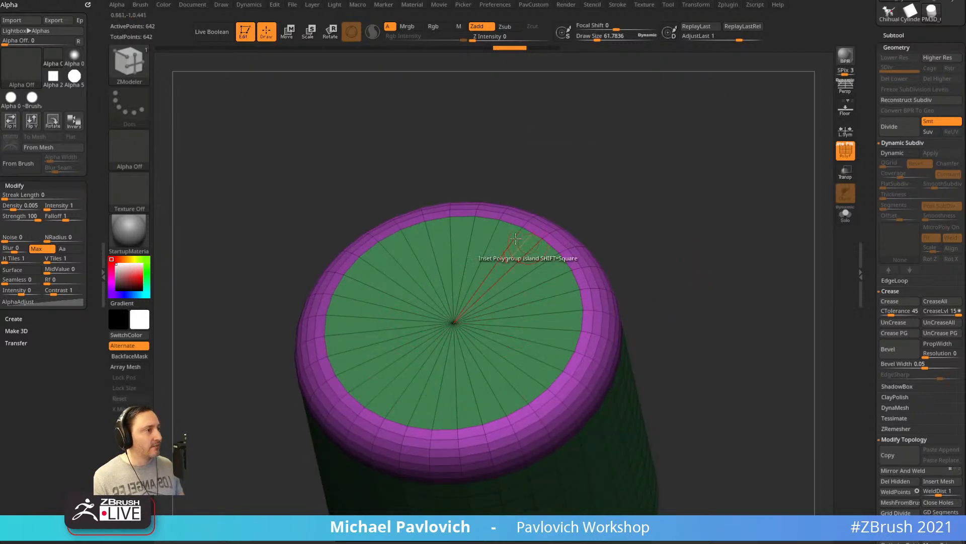
{"action": "left_click", "coordinate": [567, 304]}
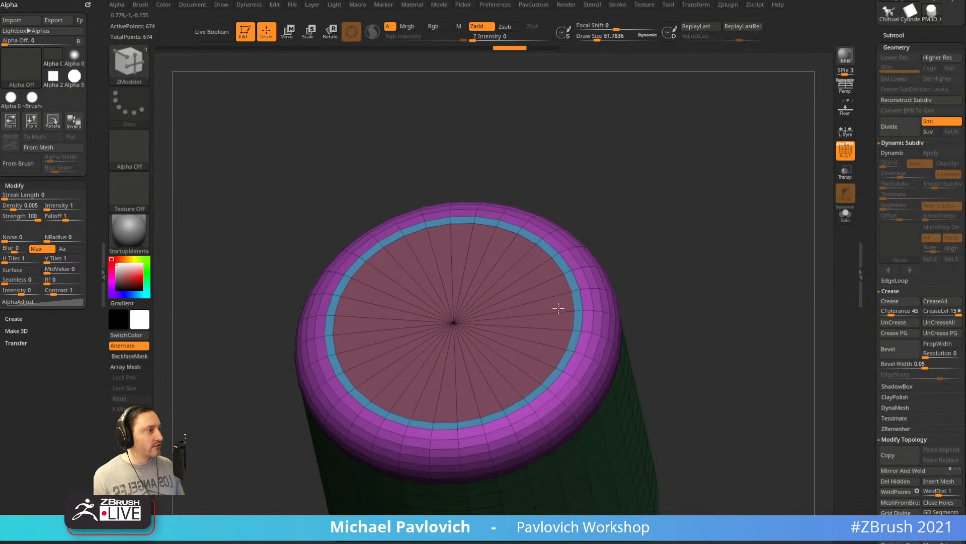
Turn on Dynamic Subdivision, hide the wireframe and view the cylinder straight onto its cap.
{"action": "left_click_drag", "start_coordinate": [664, 252], "coordinate": [753, 266]}
{"action": "key", "text": "d"}
{"action": "left_click", "coordinate": [850, 159]}
{"action": "mouse_move", "coordinate": [728, 225]}
{"action": "left_mouse_down", "text": "alt"}
{"action": "mouse_move", "coordinate": [720, 253]}
{"action": "mouse_move", "coordinate": [744, 284]}
{"action": "mouse_move", "coordinate": [757, 250]}
{"action": "mouse_move", "coordinate": [722, 209]}
{"action": "left_mouse_up", "text": "alt"}
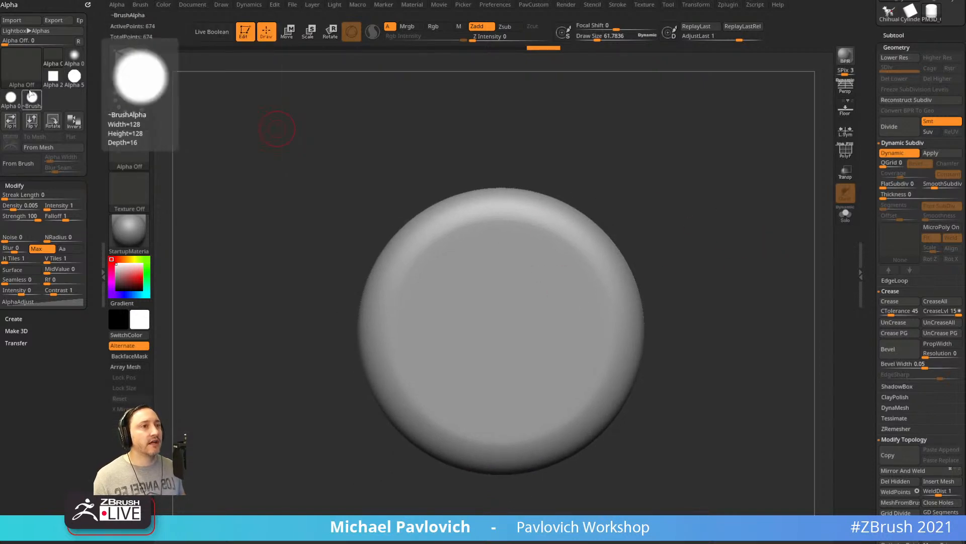
Create an alpha from the cylinder mesh at a map size of 512.
{"action": "left_click", "coordinate": [35, 149]}
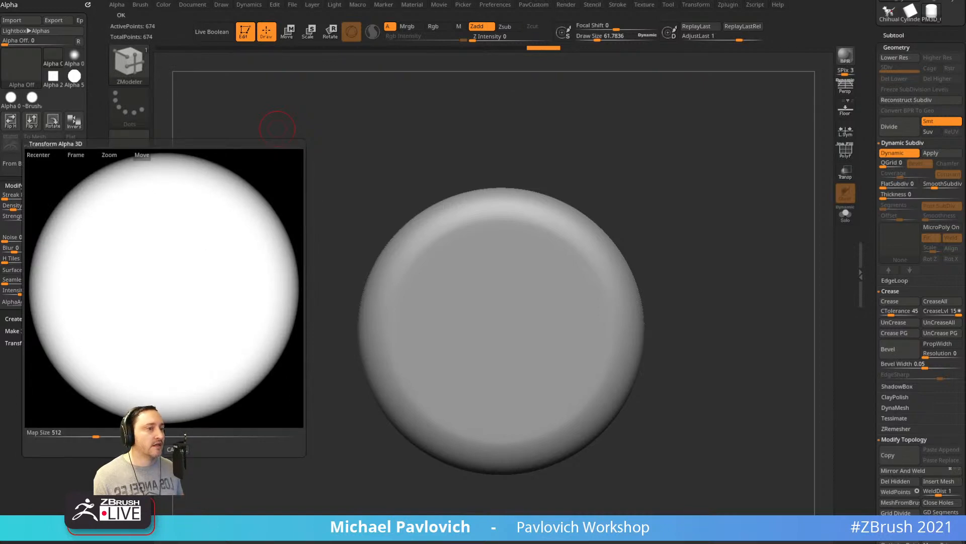
{"action": "left_click", "coordinate": [173, 449]}
{"action": "mouse_move", "coordinate": [132, 155]}
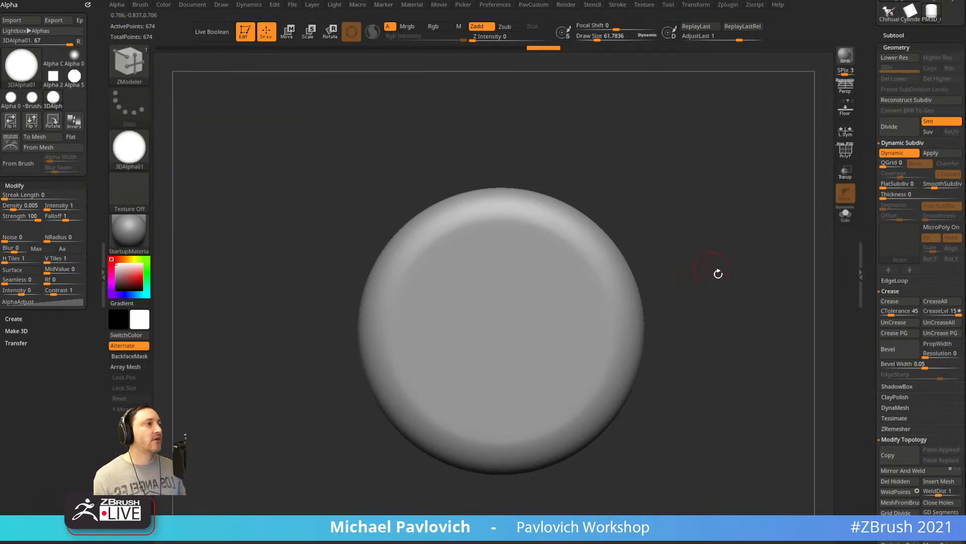
Show the cylinder's subtool list and set the draw size to about 87.
{"action": "right_click_drag", "start_coordinate": [718, 274], "coordinate": [672, 201], "text": "ctrl"}
{"action": "left_click_drag", "start_coordinate": [863, 168], "coordinate": [863, 249]}
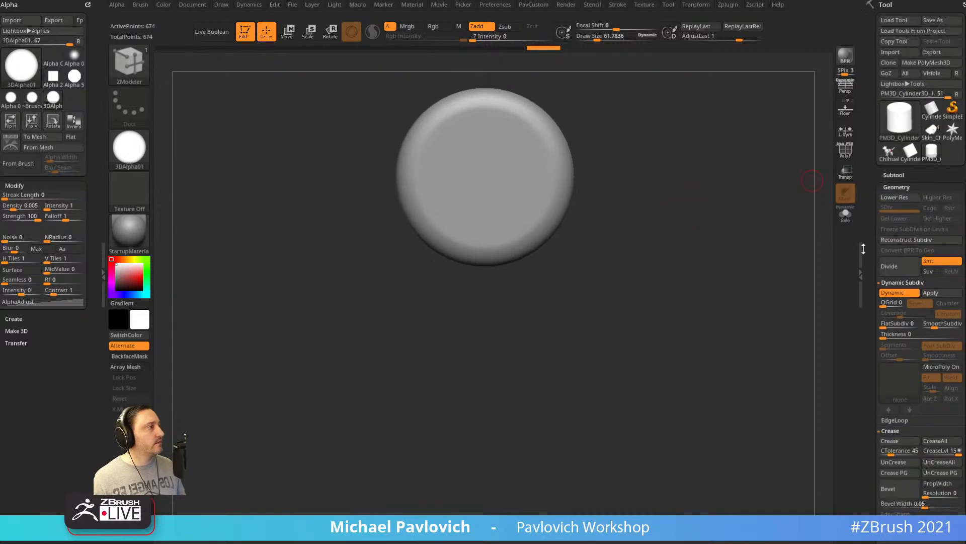
{"action": "mouse_move", "coordinate": [754, 244]}
{"action": "right_mouse_down", "text": "ctrl"}
{"action": "mouse_move", "coordinate": [733, 233]}
{"action": "mouse_move", "coordinate": [736, 222]}
{"action": "mouse_move", "coordinate": [761, 216]}
{"action": "right_mouse_up", "text": "ctrl"}
{"action": "left_click", "coordinate": [894, 176]}
{"action": "key", "text": "s"}
{"action": "left_click_drag", "start_coordinate": [753, 220], "coordinate": [756, 220]}
{"action": "right_click_drag", "start_coordinate": [740, 235], "coordinate": [744, 227], "text": "alt"}
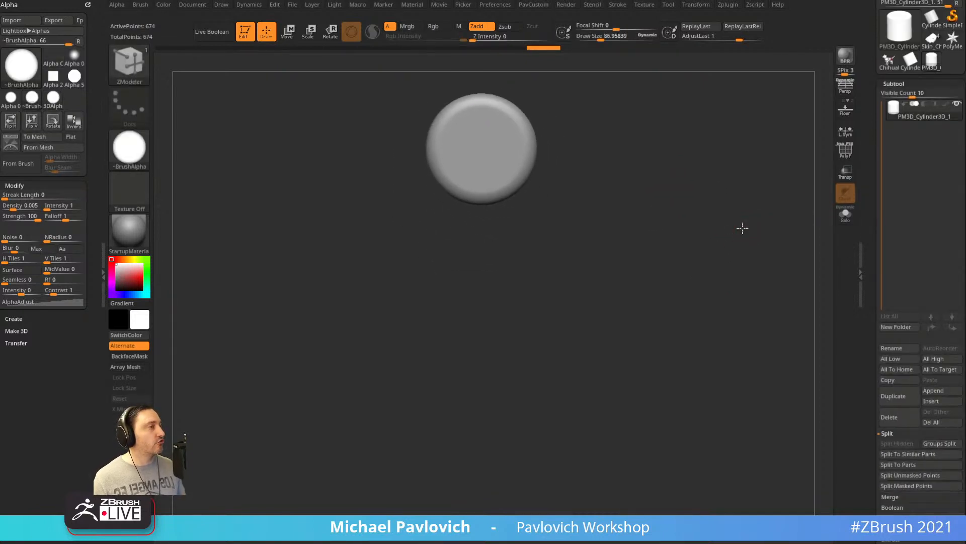
Duplicate the cylinder along the Z axis into a column of five evenly spaced cylinders.
{"action": "key", "text": "w"}
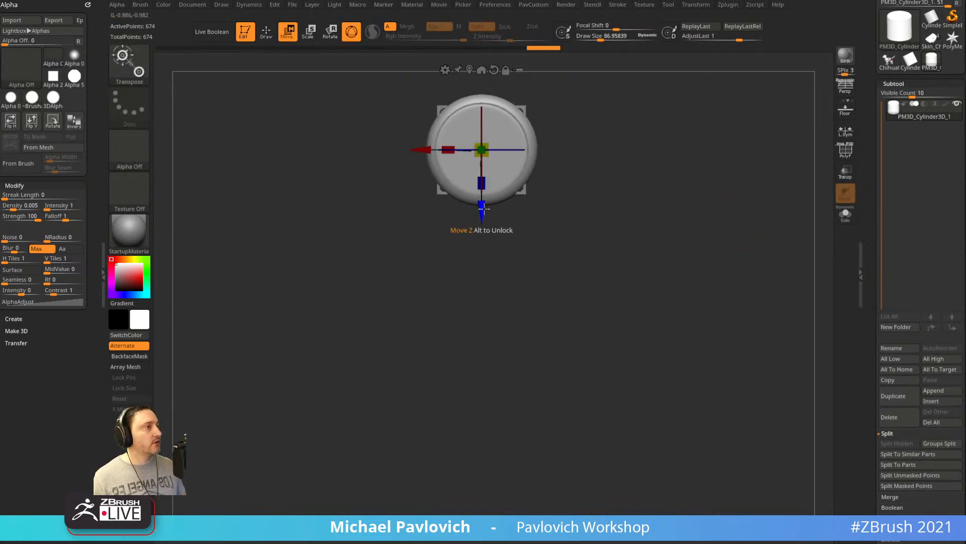
{"action": "left_click_drag", "start_coordinate": [482, 206], "coordinate": [483, 331], "text": "ctrl"}
{"action": "mouse_move", "coordinate": [715, 261]}
{"action": "left_mouse_down"}
{"action": "mouse_move", "coordinate": [658, 276]}
{"action": "mouse_move", "coordinate": [766, 311]}
{"action": "mouse_move", "coordinate": [697, 266]}
{"action": "left_mouse_up"}
{"action": "key", "text": "ctrl+z"}
{"action": "left_click_drag", "start_coordinate": [697, 266], "coordinate": [699, 210], "text": "alt"}
{"action": "left_click_drag", "start_coordinate": [476, 199], "coordinate": [483, 483], "text": "ctrl"}
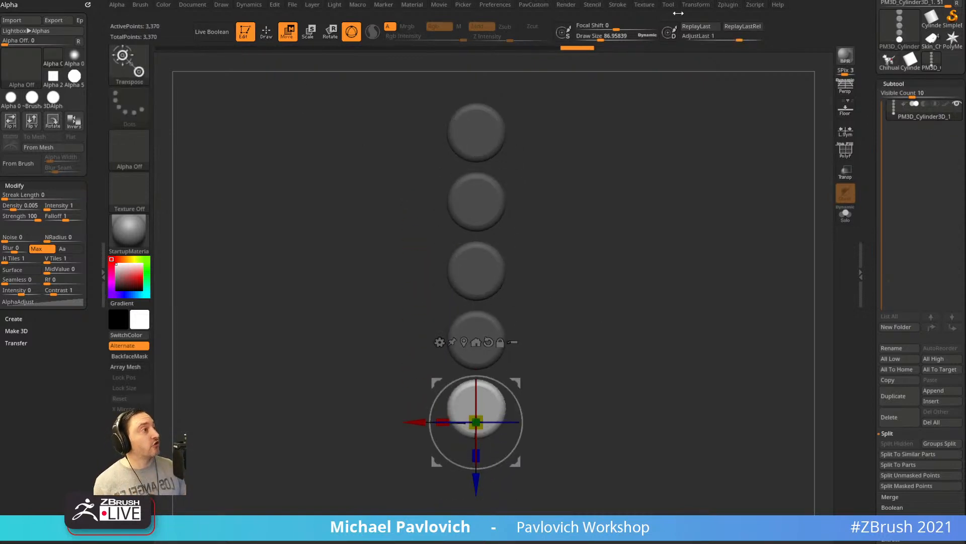
Create an alpha from the column of five cylinders at a map size of 512.
{"action": "left_click", "coordinate": [618, 4]}
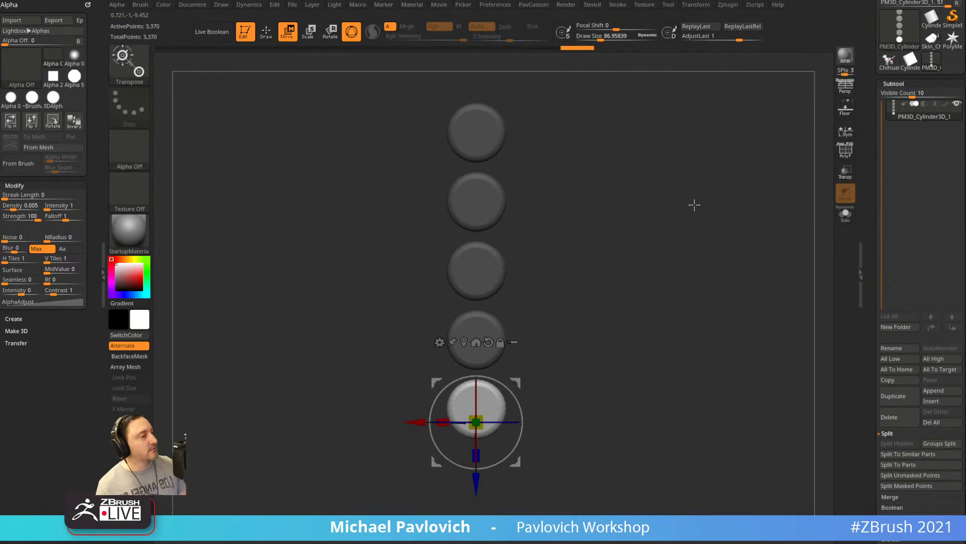
{"action": "key", "text": "q"}
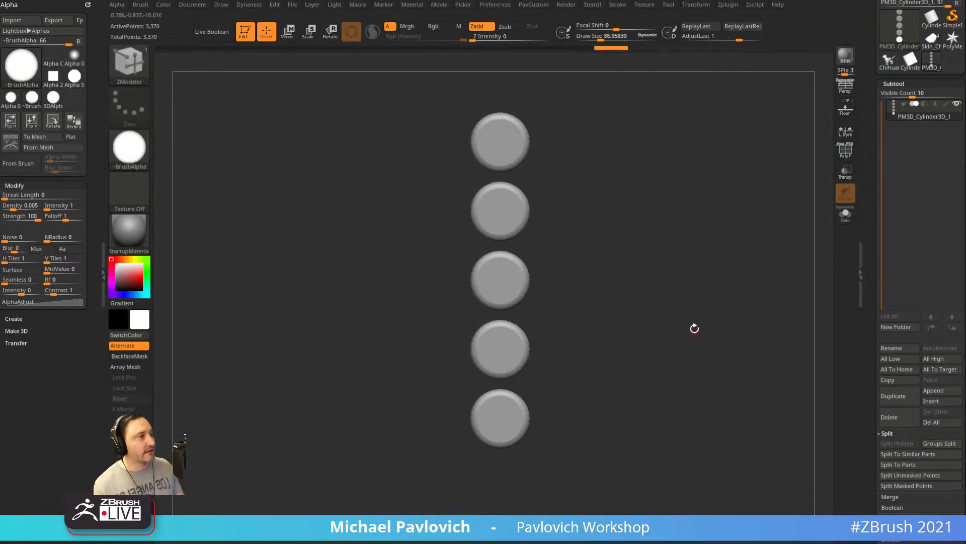
{"action": "left_click_drag", "start_coordinate": [685, 310], "coordinate": [683, 317], "text": "alt"}
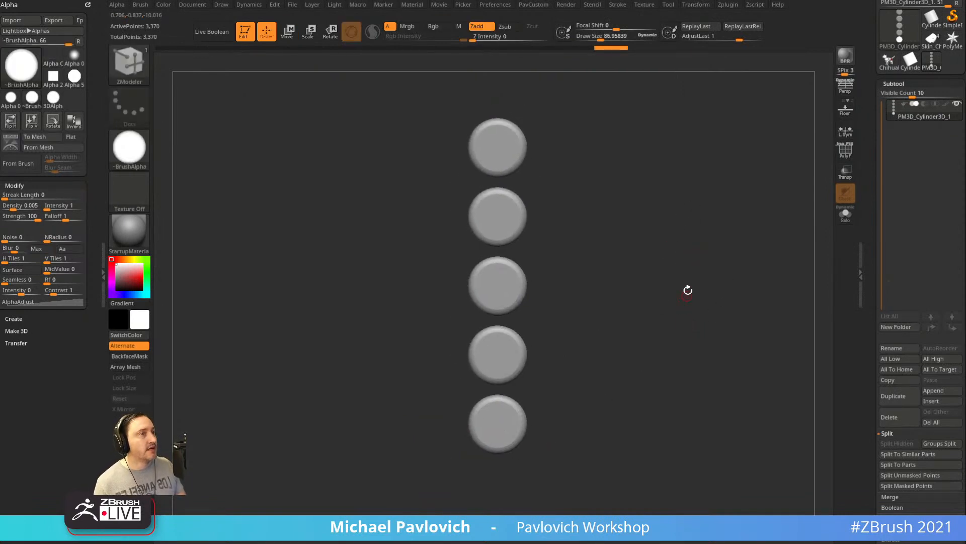
{"action": "left_click", "coordinate": [40, 149]}
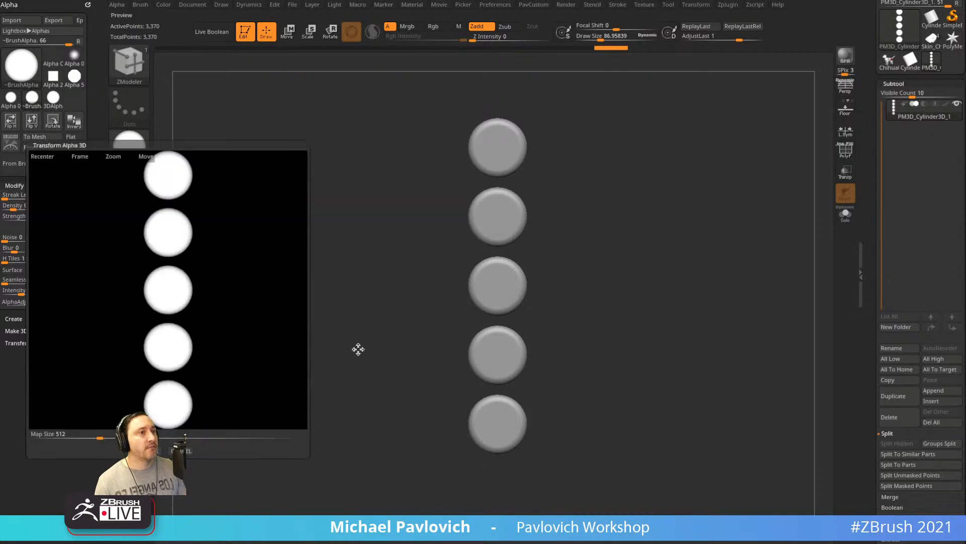
{"action": "left_click", "coordinate": [154, 451]}
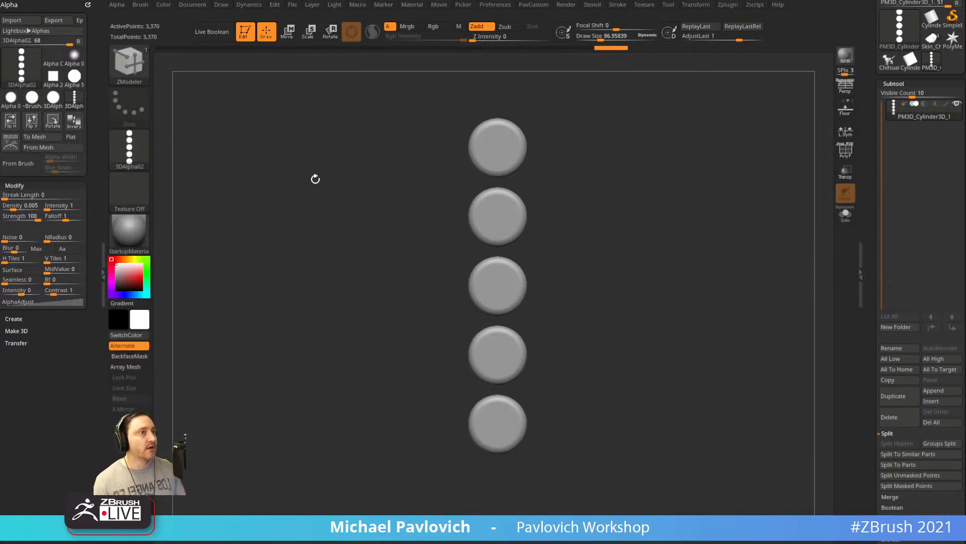
Switch to the skinned Chihuahua model and bring the vest with its two slots into close view.
{"action": "mouse_move", "coordinate": [889, 67]}
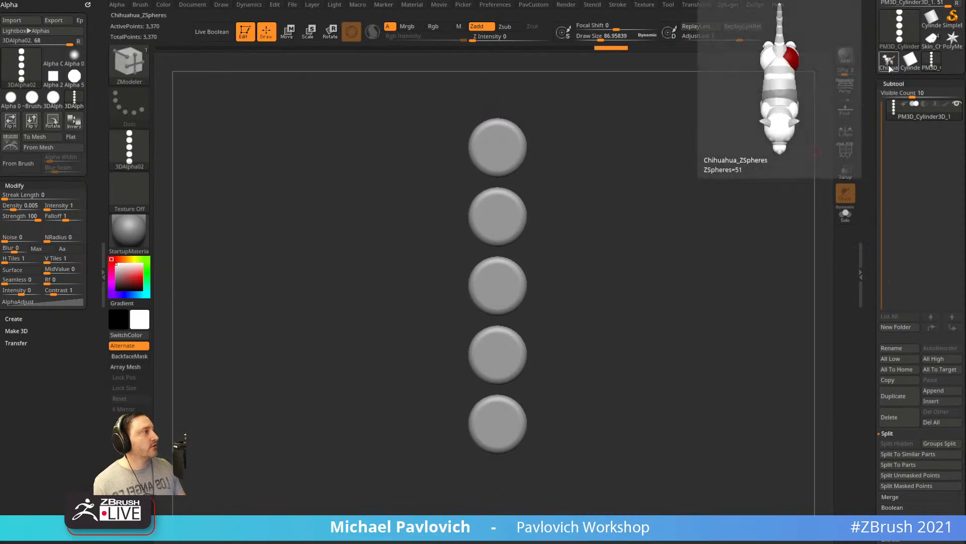
{"action": "left_click", "coordinate": [926, 43]}
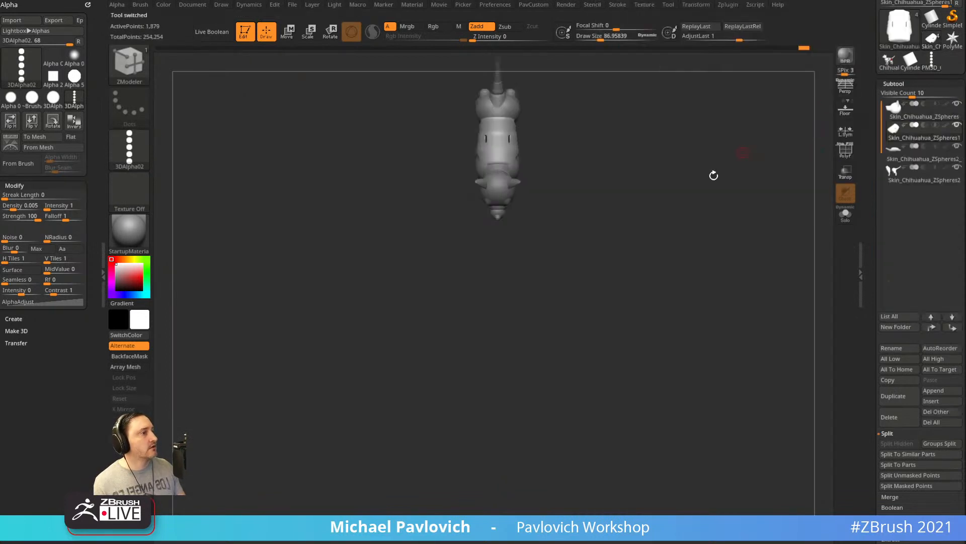
{"action": "right_click_drag", "start_coordinate": [669, 193], "coordinate": [720, 281], "text": "ctrl"}
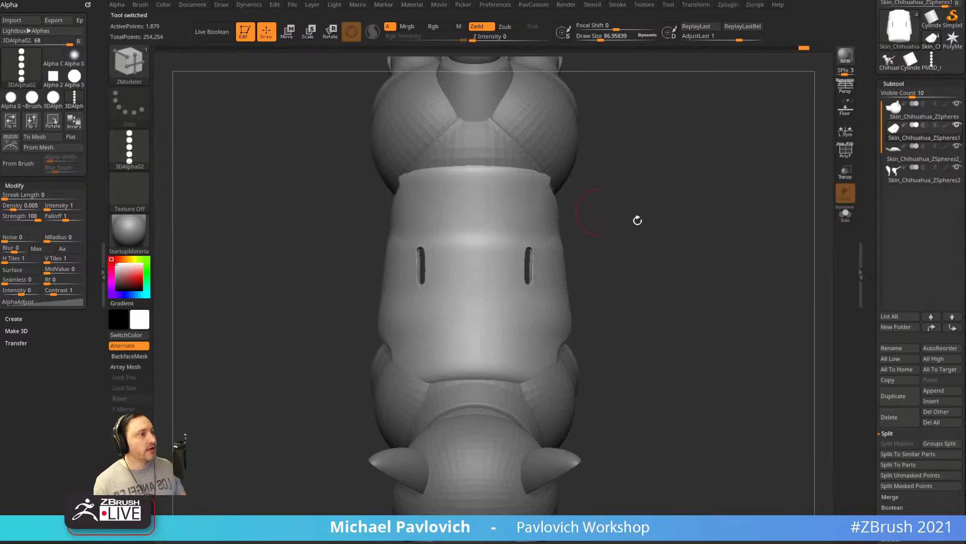
{"action": "right_click_drag", "start_coordinate": [637, 218], "coordinate": [710, 167]}
{"action": "right_click_drag", "start_coordinate": [751, 226], "coordinate": [706, 263]}
{"action": "right_click_drag", "start_coordinate": [755, 344], "coordinate": [773, 353]}
{"action": "right_click_drag", "start_coordinate": [773, 353], "coordinate": [734, 348], "text": "ctrl"}
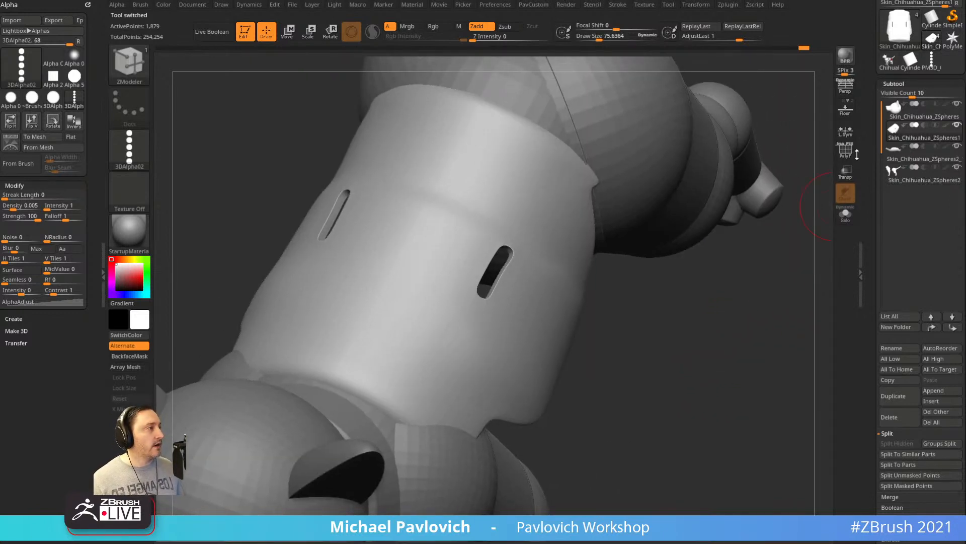
{"action": "right_click_drag", "start_coordinate": [834, 206], "coordinate": [711, 401]}
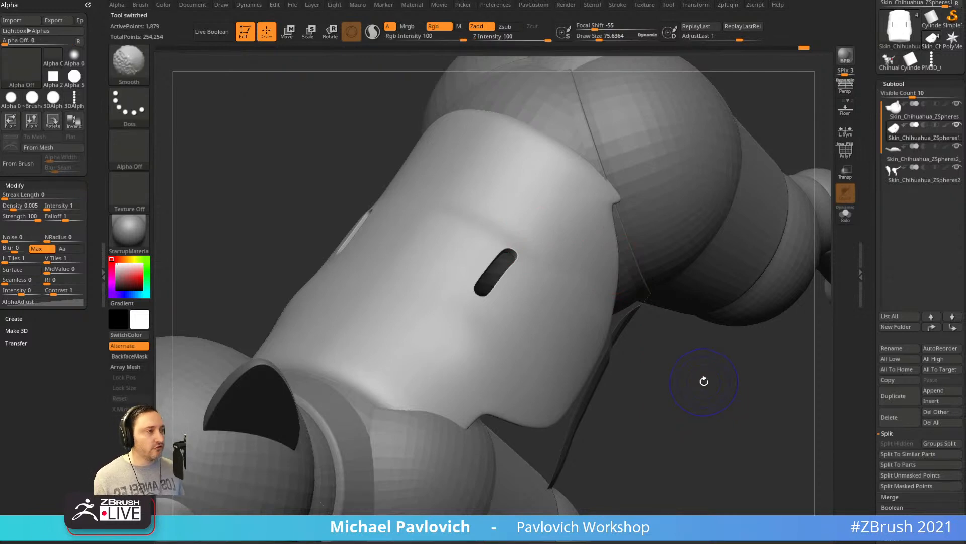
Compare the vest with Dynamic Subdivision off and on.
{"action": "key", "text": "shift+d"}
{"action": "left_click_drag", "start_coordinate": [882, 324], "coordinate": [879, 193]}
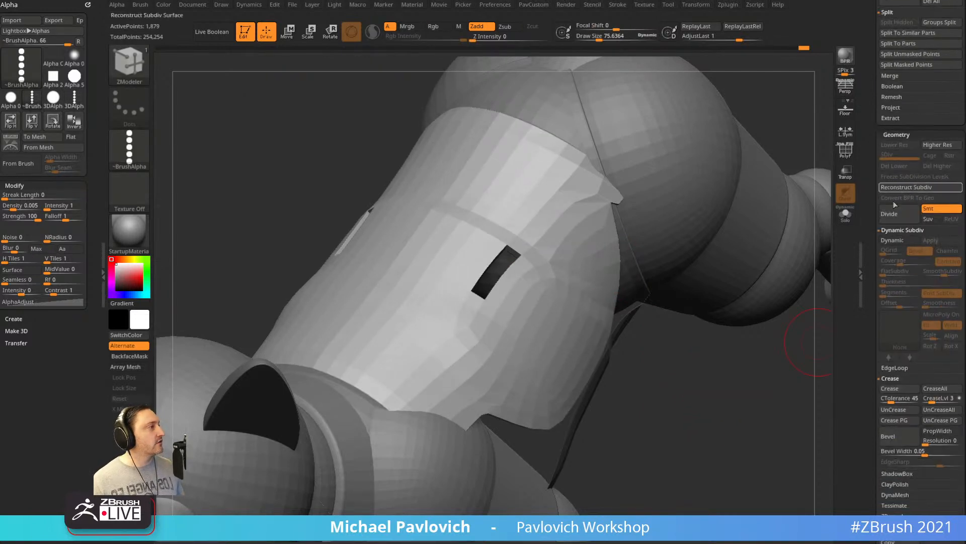
{"action": "key", "text": "d"}
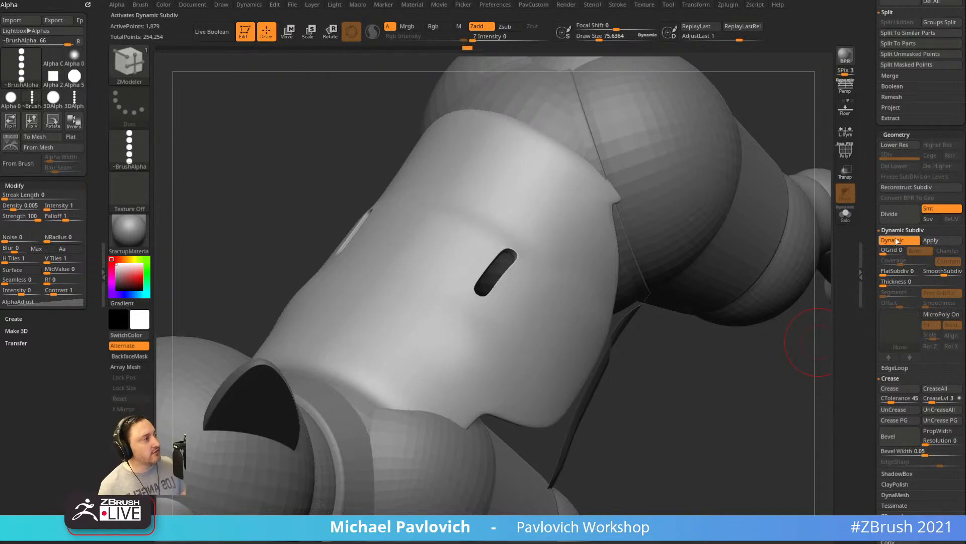
{"action": "left_click", "coordinate": [898, 242]}
{"action": "left_click", "coordinate": [898, 241]}
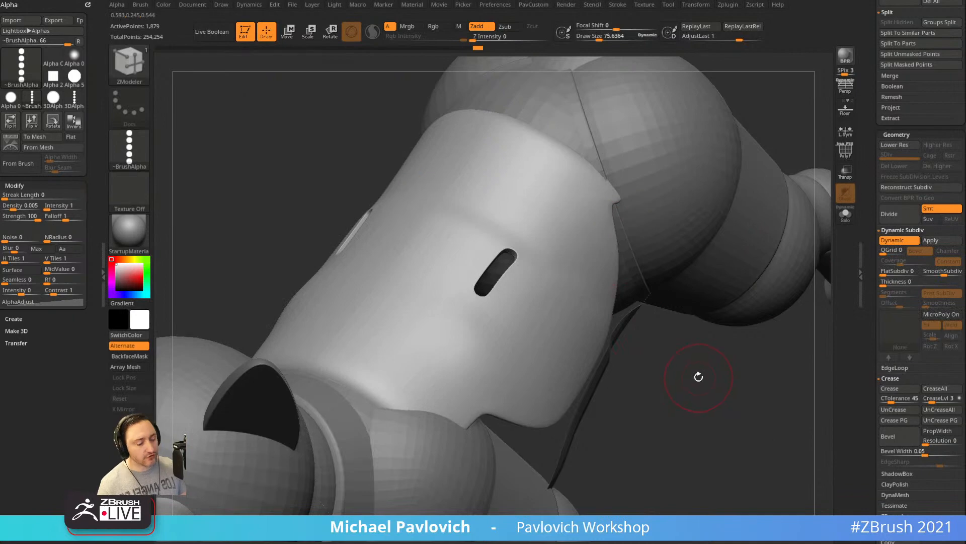
Turn off Dynamic Subdivision, show the wireframe, then inset the small square patch beside the vest's slot and raise it with QMesh.
{"action": "key", "text": "shift+d"}
{"action": "key", "text": "shift+f"}
{"action": "right_click_drag", "start_coordinate": [697, 319], "coordinate": [710, 405], "text": "ctrl"}
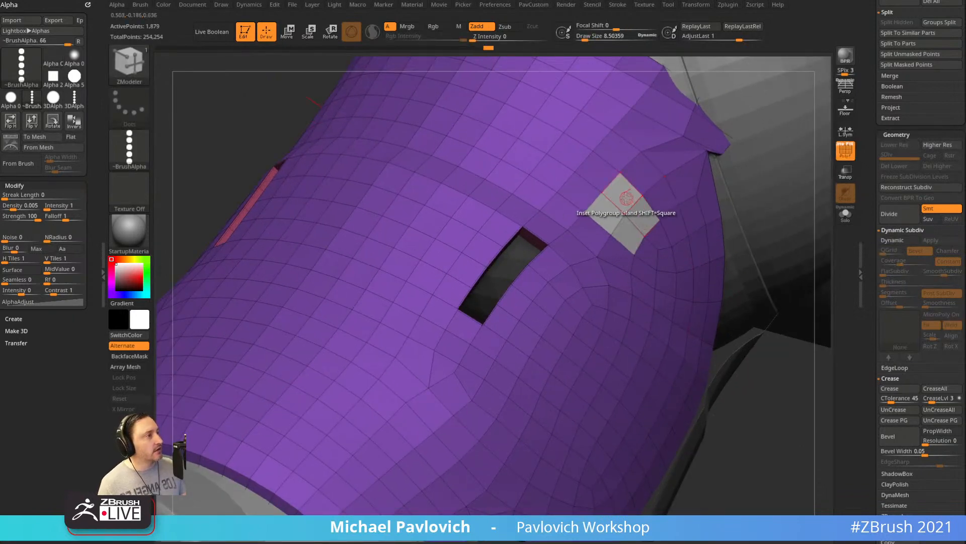
{"action": "key", "text": "space"}
{"action": "left_click_drag", "start_coordinate": [628, 204], "coordinate": [622, 201]}
{"action": "key", "text": "space"}
{"action": "left_click", "coordinate": [683, 290]}
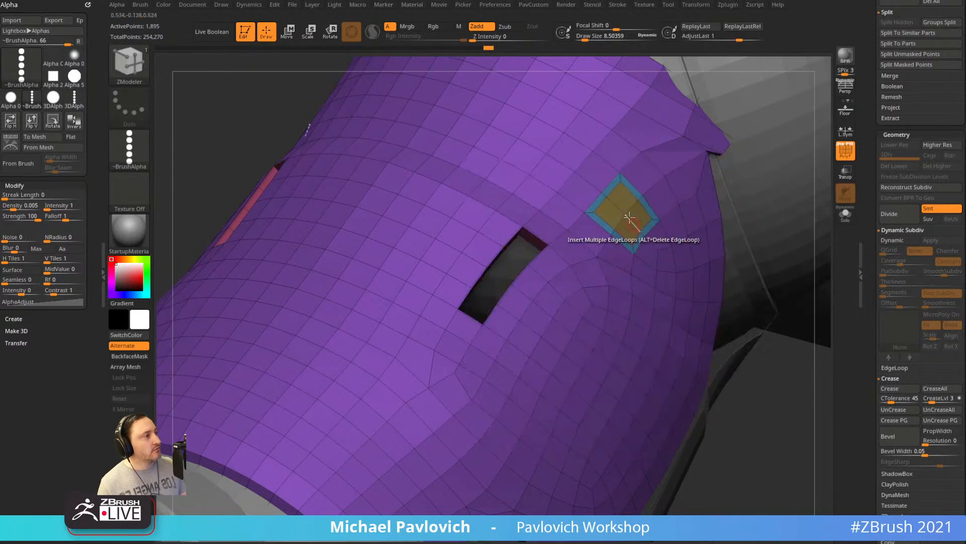
Examine the small raised pads on the vest with Dynamic Subdivision on and the wireframe hidden.
{"action": "key", "text": "d"}
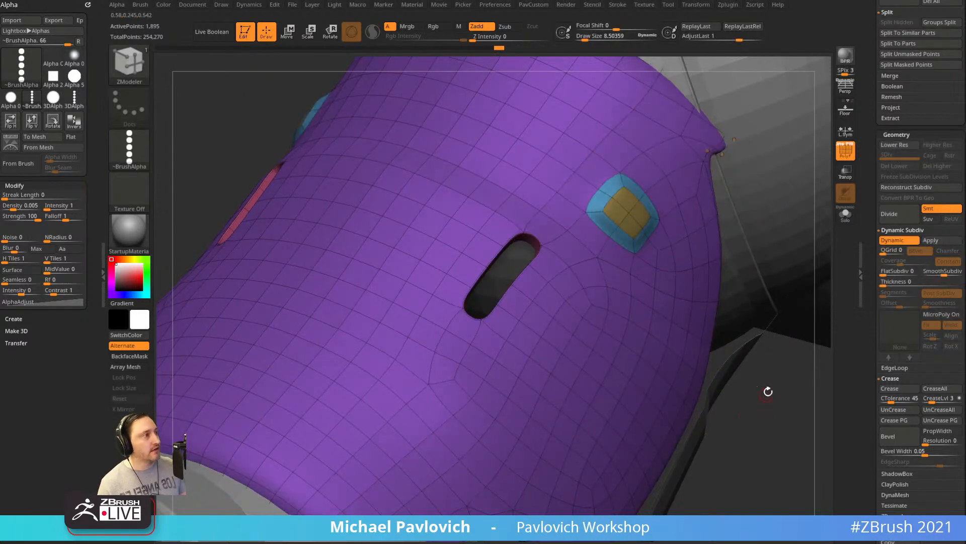
{"action": "key", "text": "shift+f"}
{"action": "left_click_drag", "start_coordinate": [774, 401], "coordinate": [685, 365]}
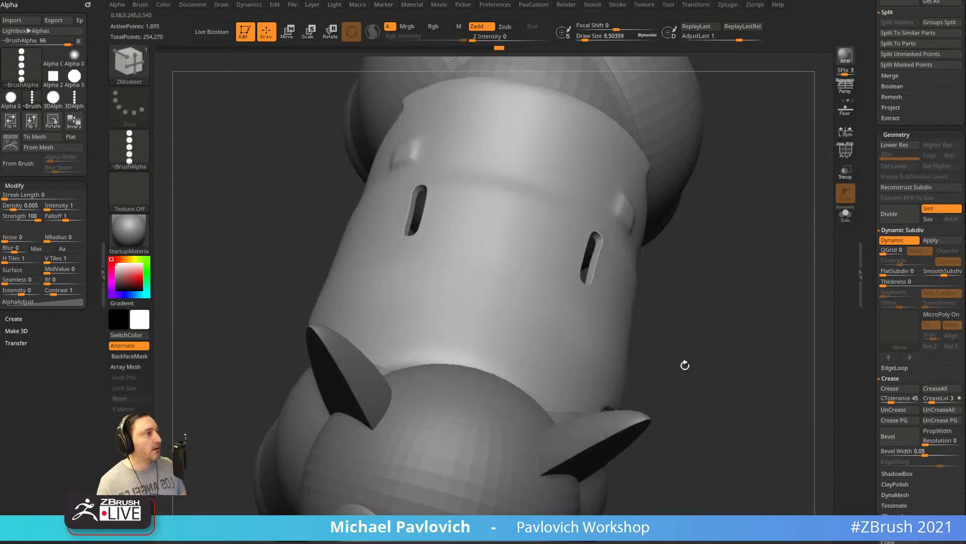
{"action": "left_click_drag", "start_coordinate": [763, 363], "coordinate": [777, 392]}
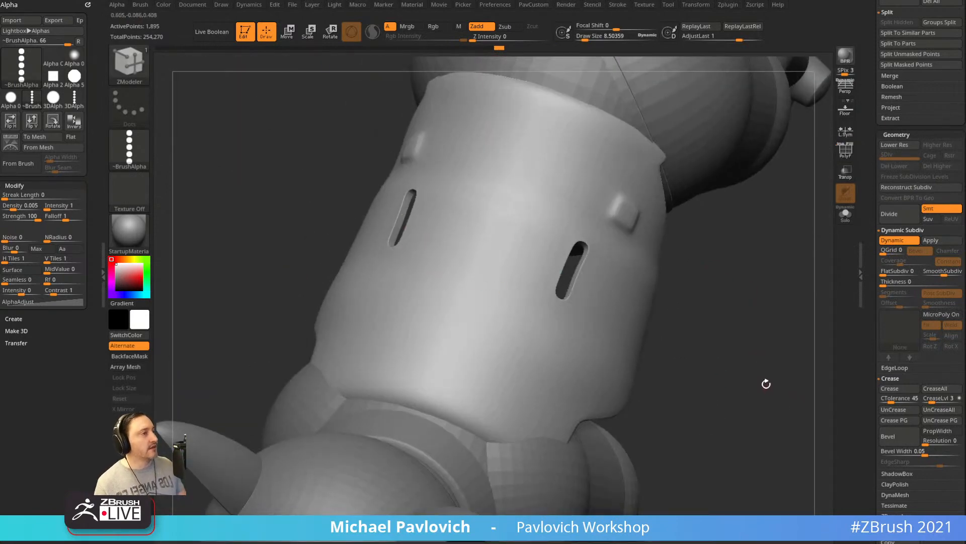
Turn off subdivision, show the wireframe and mark a rectangular four-by-eight polygon patch across the vest's back as a temporary polygroup.
{"action": "key", "text": "shift+d"}
{"action": "left_click_drag", "start_coordinate": [802, 259], "coordinate": [857, 169]}
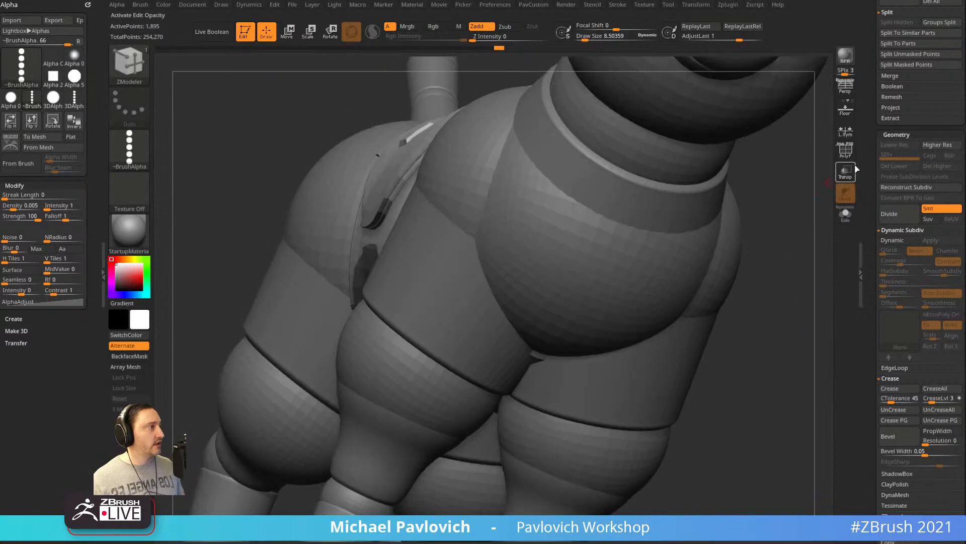
{"action": "left_click", "coordinate": [846, 151]}
{"action": "left_click_drag", "start_coordinate": [789, 229], "coordinate": [589, 166]}
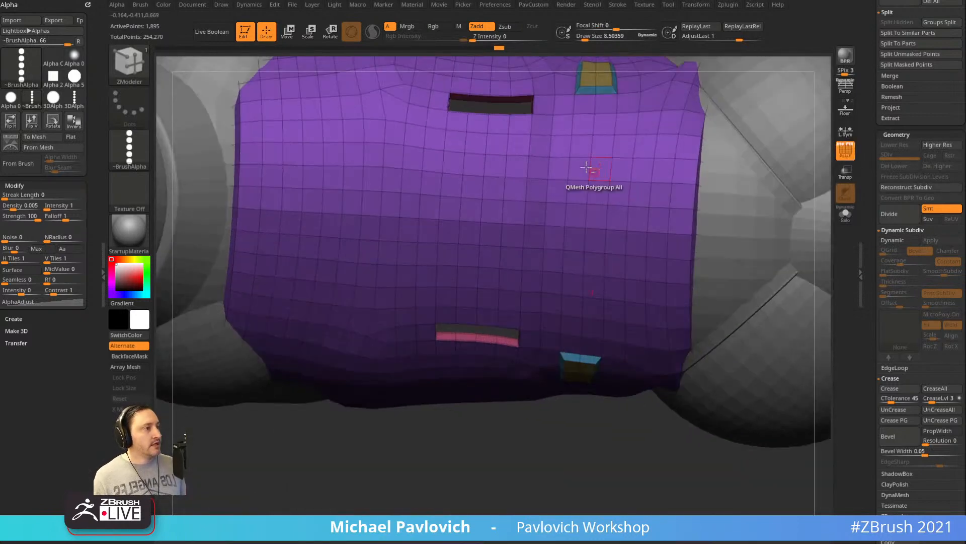
{"action": "left_click_drag", "start_coordinate": [466, 483], "coordinate": [471, 512]}
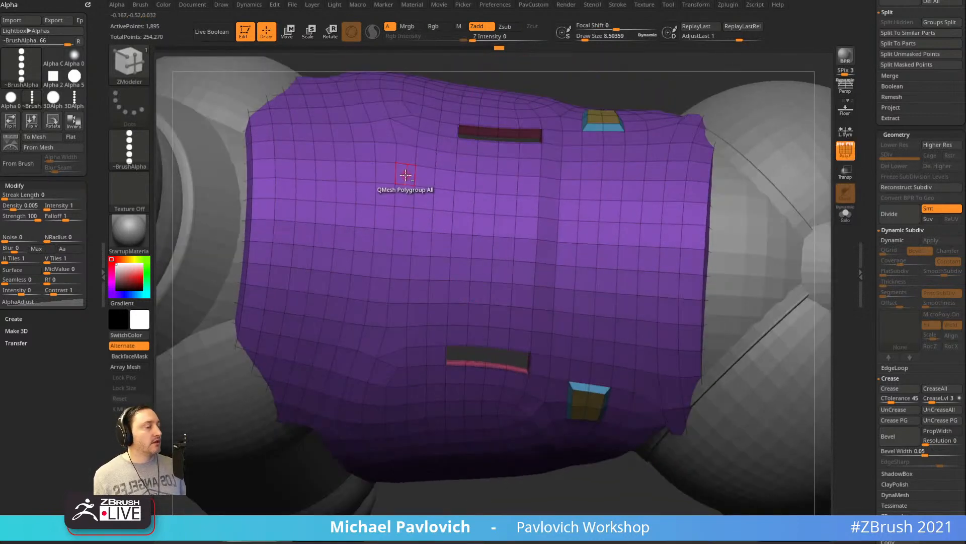
{"action": "mouse_move", "coordinate": [406, 177]}
{"action": "left_mouse_down", "text": "alt"}
{"action": "mouse_move", "coordinate": [399, 275]}
{"action": "mouse_move", "coordinate": [443, 315]}
{"action": "mouse_move", "coordinate": [463, 232]}
{"action": "mouse_move", "coordinate": [436, 254]}
{"action": "left_mouse_up", "text": "alt"}
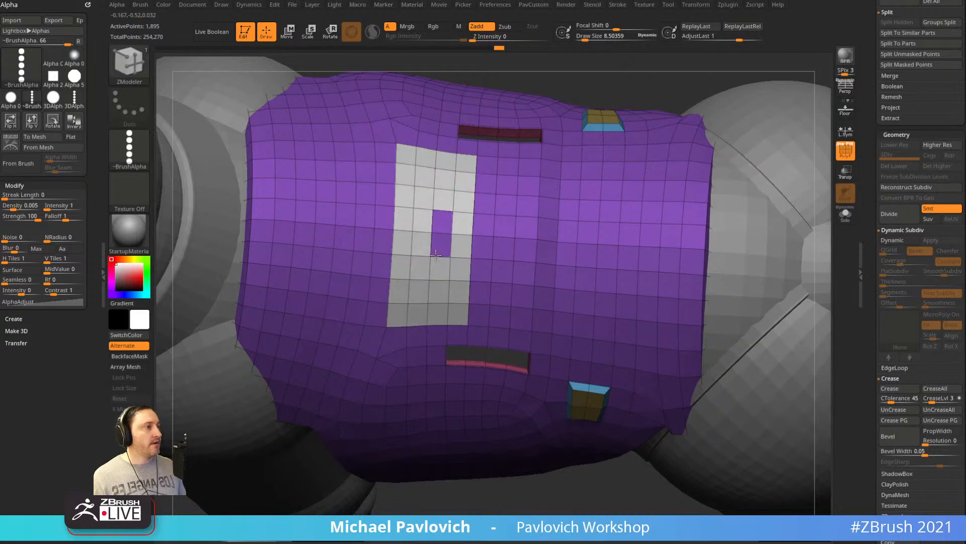
{"action": "left_click_drag", "start_coordinate": [655, 66], "coordinate": [603, 119]}
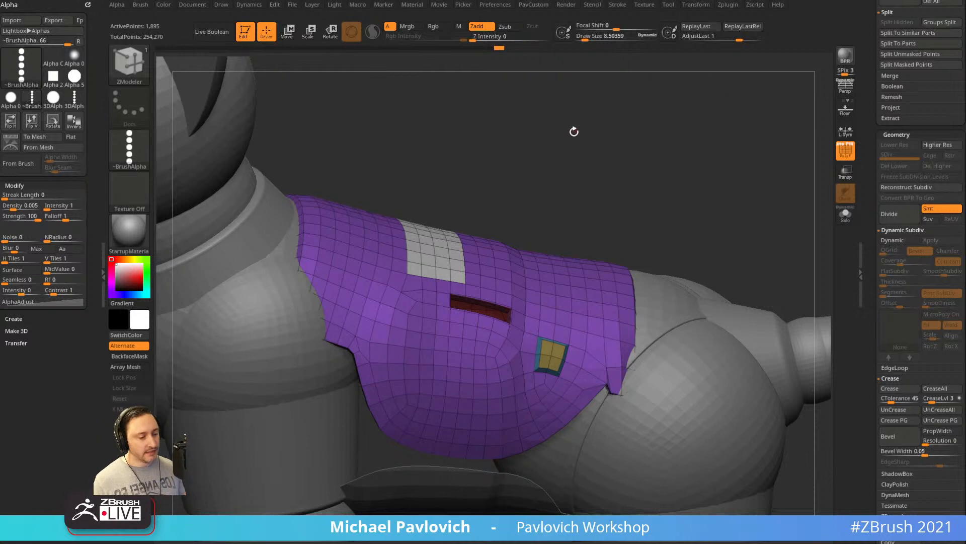
{"action": "left_click_drag", "start_coordinate": [545, 166], "coordinate": [508, 185]}
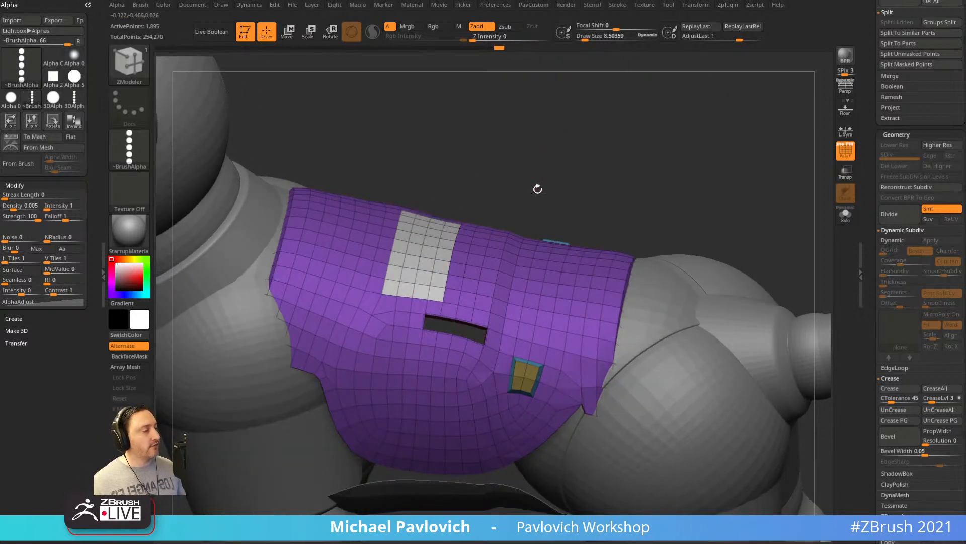
{"action": "left_click_drag", "start_coordinate": [490, 177], "coordinate": [508, 217]}
Inset the marked rectangular patch on the vest's back as a polygroup island.
{"action": "key", "text": "space"}
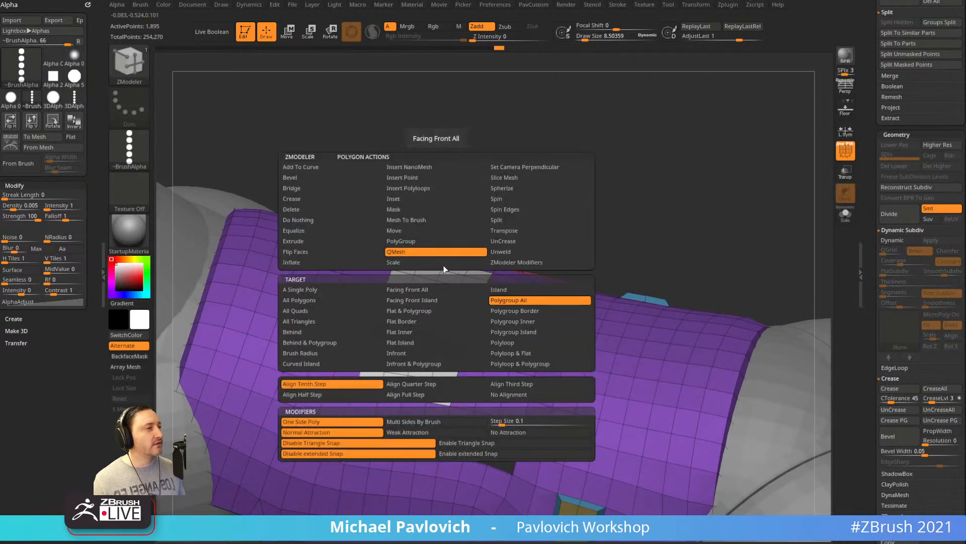
{"action": "left_click", "coordinate": [436, 199]}
{"action": "left_click_drag", "start_coordinate": [446, 325], "coordinate": [444, 314]}
Try to raise the inset back patch using QMesh with the Polygroup All target.
{"action": "key", "text": "space"}
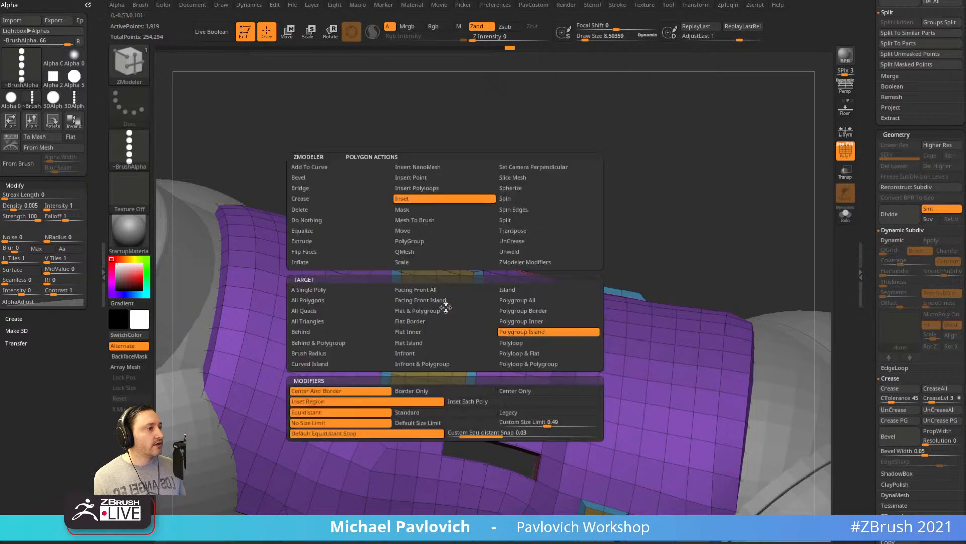
{"action": "left_click", "coordinate": [425, 253]}
{"action": "left_click_drag", "start_coordinate": [431, 324], "coordinate": [461, 267]}
{"action": "right_click_drag", "start_coordinate": [496, 229], "coordinate": [595, 244], "text": "ctrl"}
{"action": "key", "text": "ctrl+z"}
{"action": "key", "text": "space"}
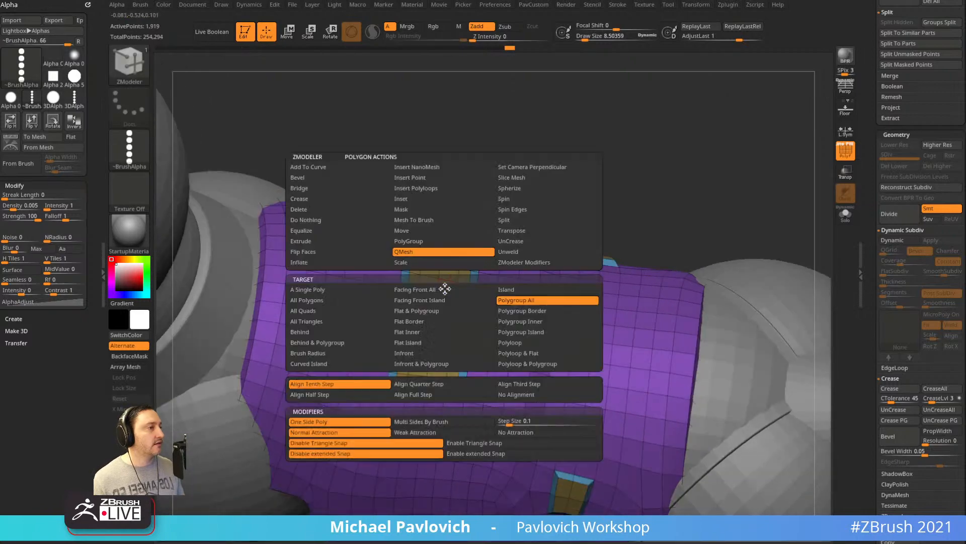
{"action": "left_click_drag", "start_coordinate": [564, 213], "coordinate": [571, 186]}
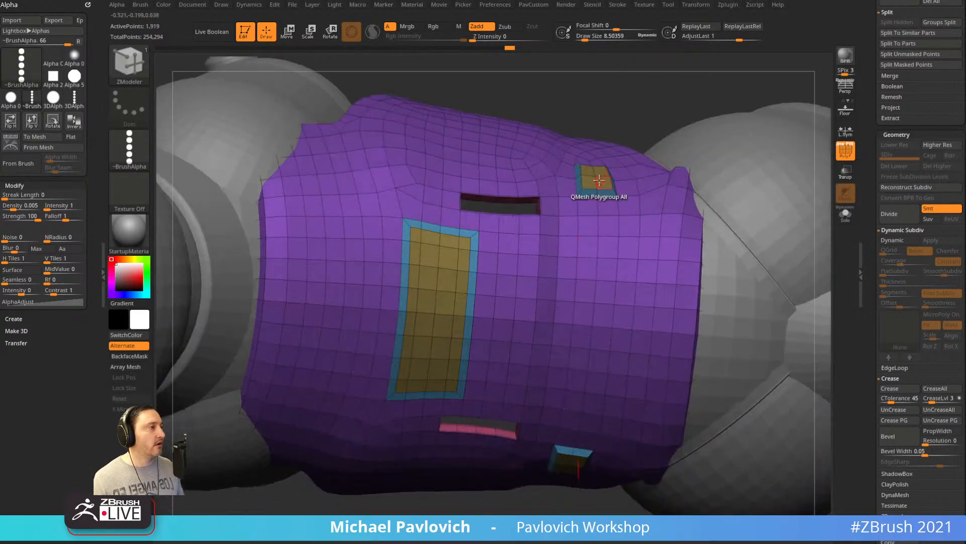
{"action": "left_click_drag", "start_coordinate": [524, 164], "coordinate": [513, 118]}
{"action": "left_click_drag", "start_coordinate": [444, 304], "coordinate": [476, 285]}
{"action": "key", "text": "ctrl+z"}
Raise only the inset rectangle on the vest's back into a block using QMesh with the Polygroup Island target.
{"action": "key", "text": "space"}
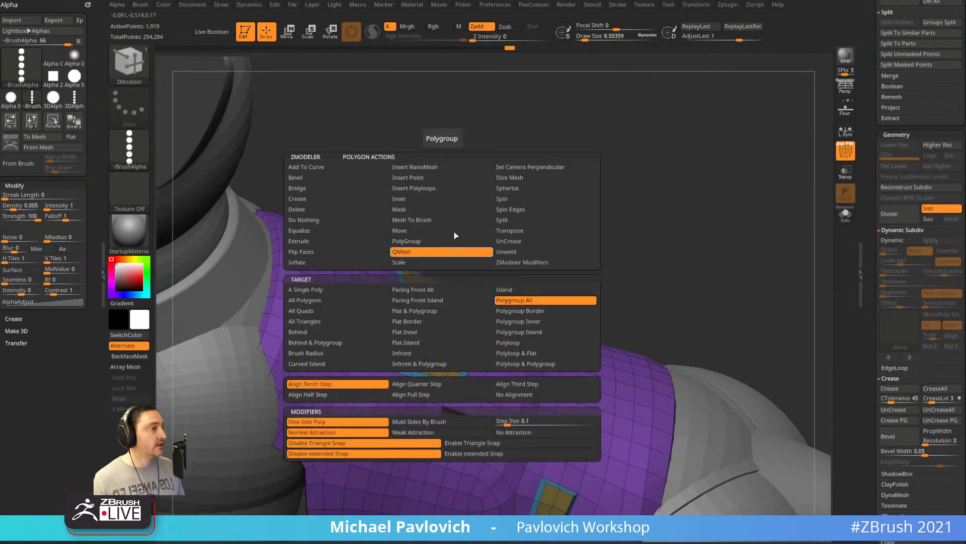
{"action": "left_click", "coordinate": [503, 330]}
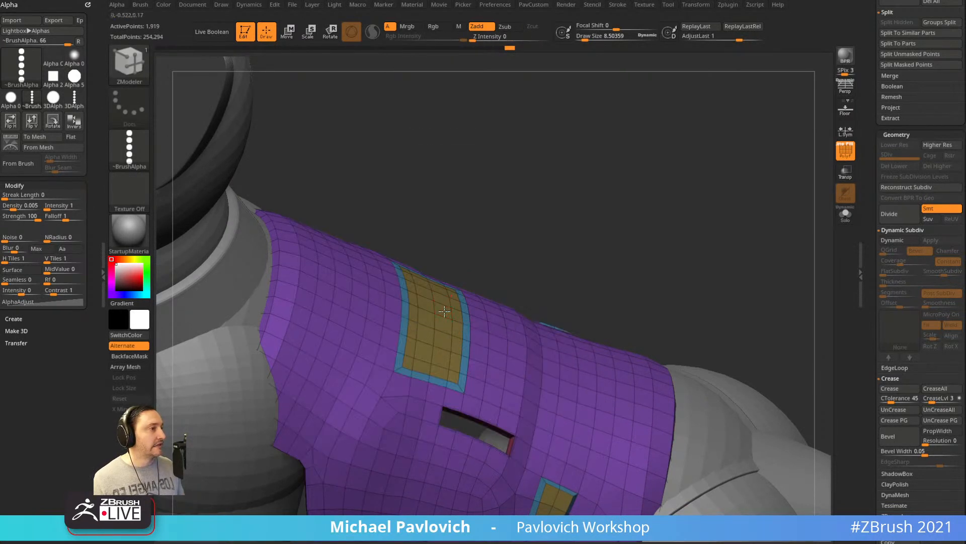
{"action": "left_click_drag", "start_coordinate": [449, 311], "coordinate": [453, 287]}
{"action": "left_click_drag", "start_coordinate": [649, 229], "coordinate": [651, 196], "text": "alt"}
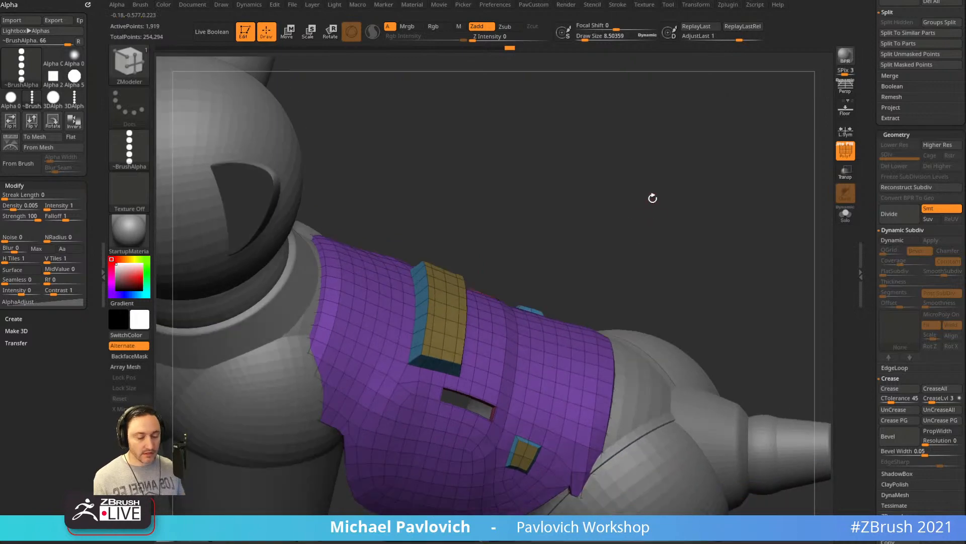
Examine the raised back block with Dynamic Subdivision on and the wireframe hidden.
{"action": "key", "text": "d"}
{"action": "left_click", "coordinate": [844, 152]}
{"action": "left_click_drag", "start_coordinate": [802, 155], "coordinate": [555, 222]}
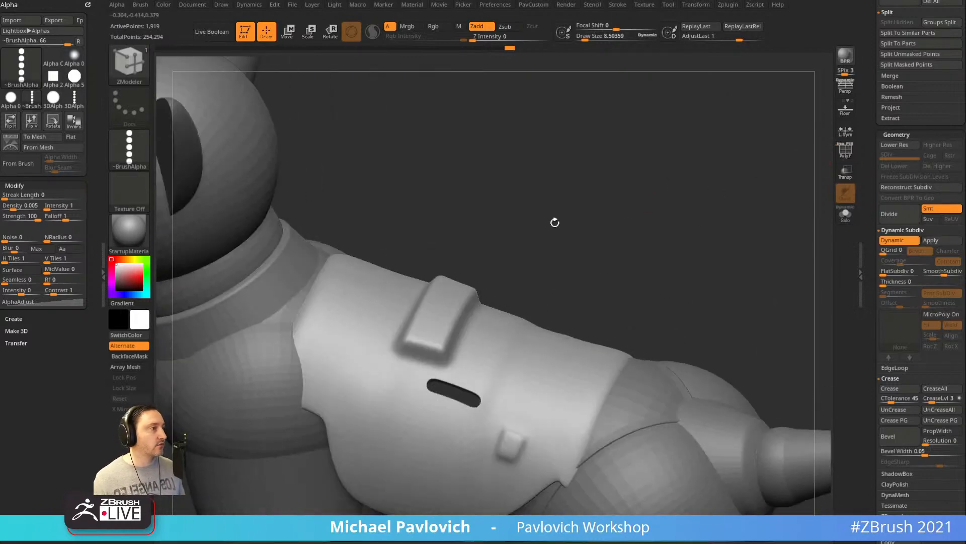
Show the unsubdivided wireframe, mask everything except the block's top faces and scale them narrower across the back to taper the block.
{"action": "left_click", "coordinate": [845, 151]}
{"action": "mouse_move", "coordinate": [686, 228]}
{"action": "left_mouse_down"}
{"action": "mouse_move", "coordinate": [686, 187]}
{"action": "mouse_move", "coordinate": [670, 239]}
{"action": "mouse_move", "coordinate": [673, 219]}
{"action": "mouse_move", "coordinate": [724, 169]}
{"action": "mouse_move", "coordinate": [686, 198]}
{"action": "mouse_move", "coordinate": [706, 269]}
{"action": "left_mouse_up"}
{"action": "key", "text": "shift+d"}
{"action": "key", "text": "w"}
{"action": "left_click_drag", "start_coordinate": [472, 291], "coordinate": [454, 290]}
{"action": "key", "text": "ctrl+z"}
{"action": "left_click_drag", "start_coordinate": [694, 376], "coordinate": [535, 510], "text": "ctrl"}
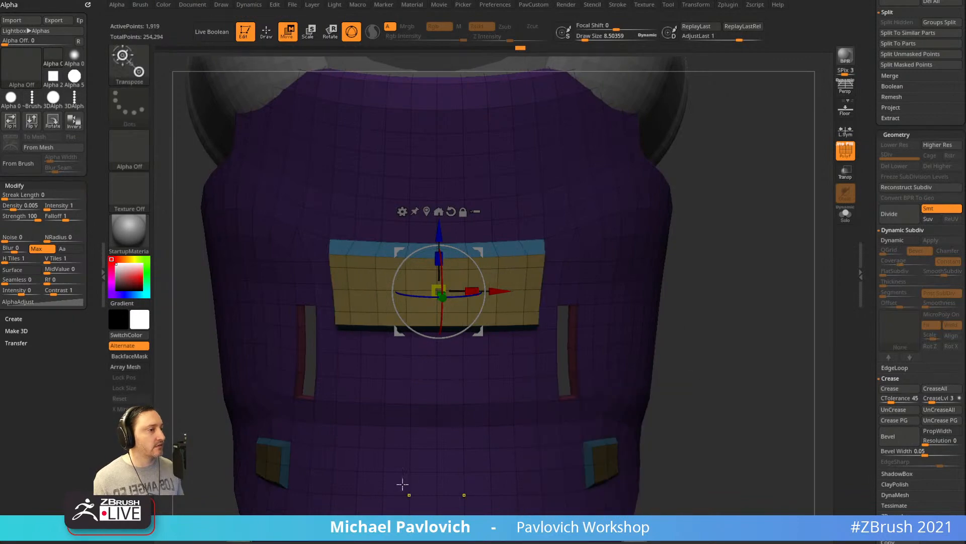
{"action": "left_click_drag", "start_coordinate": [481, 287], "coordinate": [455, 291]}
{"action": "mouse_move", "coordinate": [651, 264]}
{"action": "left_mouse_down"}
{"action": "mouse_move", "coordinate": [734, 194]}
{"action": "mouse_move", "coordinate": [474, 278]}
{"action": "mouse_move", "coordinate": [426, 279]}
{"action": "left_mouse_up"}
Preview the tapered block with Dynamic Subdivision on and the wireframe hidden, and set the draw size to about 55.
{"action": "key", "text": "q"}
{"action": "mouse_move", "coordinate": [604, 250]}
{"action": "left_mouse_down", "text": "alt"}
{"action": "mouse_move", "coordinate": [628, 218]}
{"action": "mouse_move", "coordinate": [715, 225]}
{"action": "left_mouse_up", "text": "alt"}
{"action": "key", "text": "w"}
{"action": "key", "text": "d"}
{"action": "key", "text": "shift+f"}
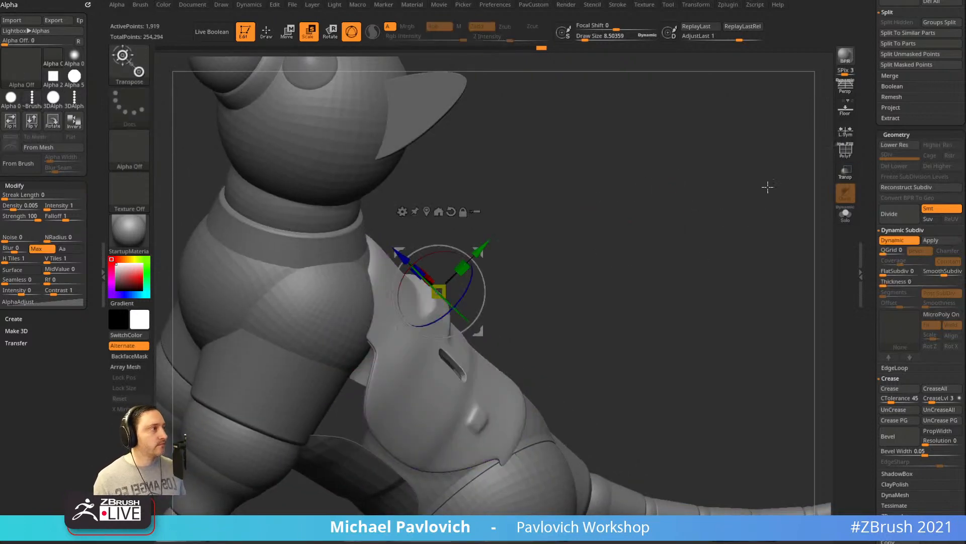
{"action": "mouse_move", "coordinate": [765, 188]}
{"action": "left_mouse_down"}
{"action": "mouse_move", "coordinate": [698, 200]}
{"action": "mouse_move", "coordinate": [690, 246]}
{"action": "mouse_move", "coordinate": [672, 246]}
{"action": "left_mouse_up"}
{"action": "key", "text": "q"}
{"action": "key", "text": "s"}
{"action": "left_click", "coordinate": [673, 246]}
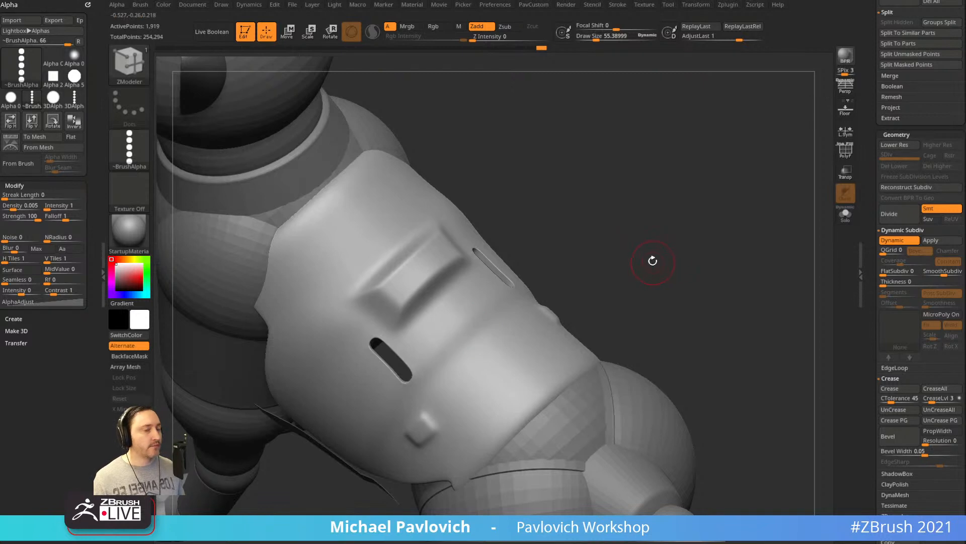
Set up the Standard brush with the DragRect stroke and the 3DAlpha02 dot-row alpha.
{"action": "key", "text": "b"}
{"action": "key", "text": "s"}
{"action": "key", "text": "t"}
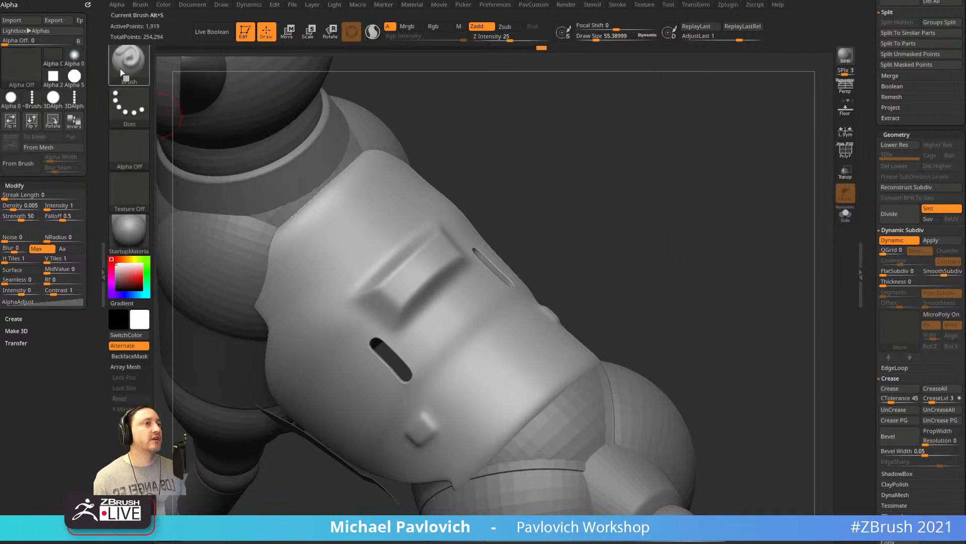
{"action": "key", "text": "b"}
{"action": "key", "text": "Escape"}
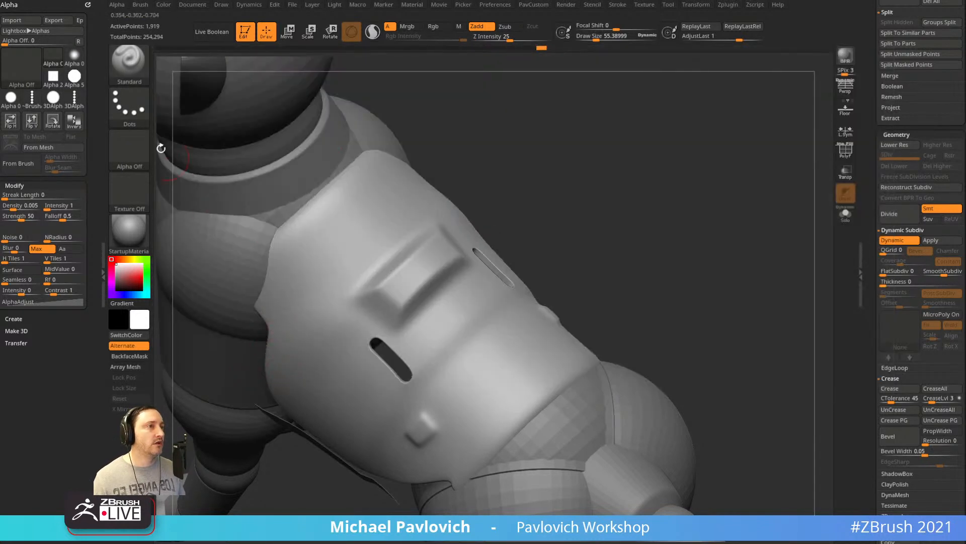
{"action": "left_click", "coordinate": [129, 106]}
{"action": "left_click", "coordinate": [227, 121]}
{"action": "left_click", "coordinate": [132, 149]}
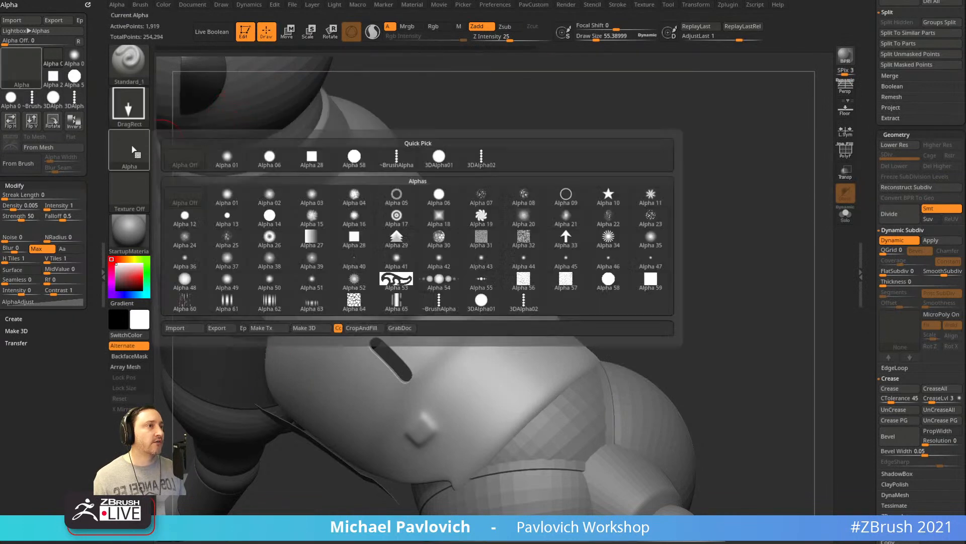
{"action": "left_click", "coordinate": [482, 159]}
{"action": "left_click_drag", "start_coordinate": [680, 260], "coordinate": [675, 231]}
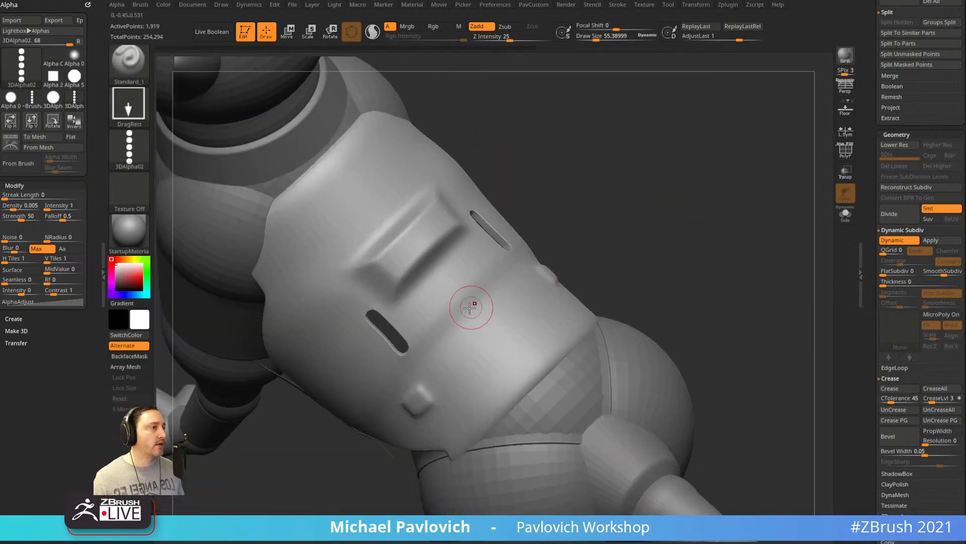
Try stamping the dot-row alpha on the undivided vest's back and inspect its wireframe with and without Dynamic Subdivision.
{"action": "left_click_drag", "start_coordinate": [468, 342], "coordinate": [478, 327]}
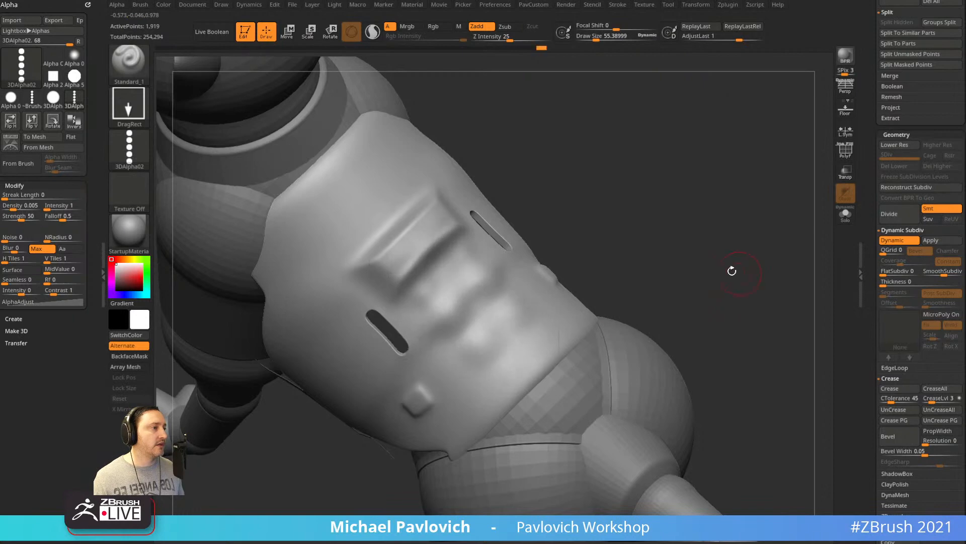
{"action": "mouse_move", "coordinate": [731, 270]}
{"action": "left_mouse_down"}
{"action": "mouse_move", "coordinate": [693, 235]}
{"action": "mouse_move", "coordinate": [772, 192]}
{"action": "left_mouse_up"}
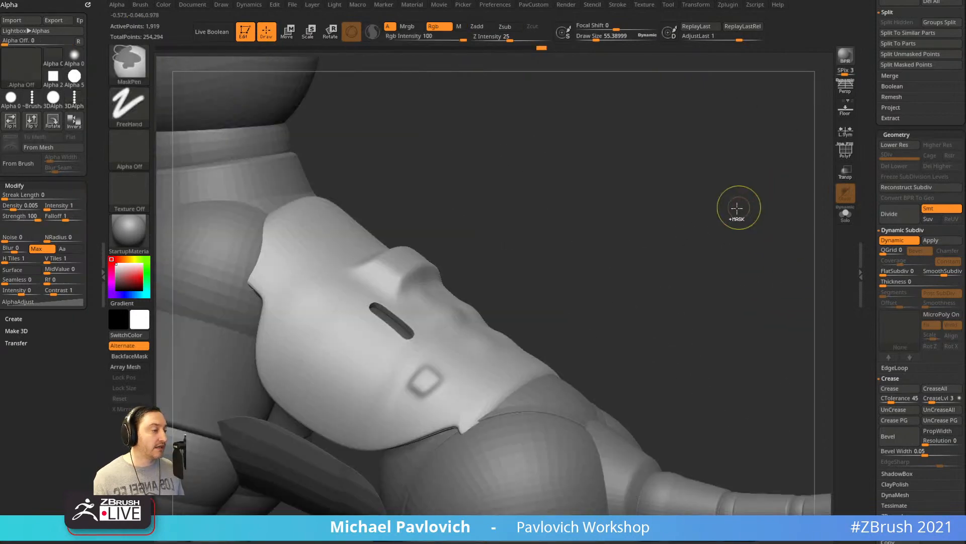
{"action": "key", "text": "shift+d"}
{"action": "left_click", "coordinate": [845, 151]}
{"action": "mouse_move", "coordinate": [815, 201]}
{"action": "left_mouse_down"}
{"action": "mouse_move", "coordinate": [742, 200]}
{"action": "mouse_move", "coordinate": [768, 319]}
{"action": "mouse_move", "coordinate": [793, 251]}
{"action": "mouse_move", "coordinate": [827, 202]}
{"action": "left_mouse_up"}
{"action": "key", "text": "d"}
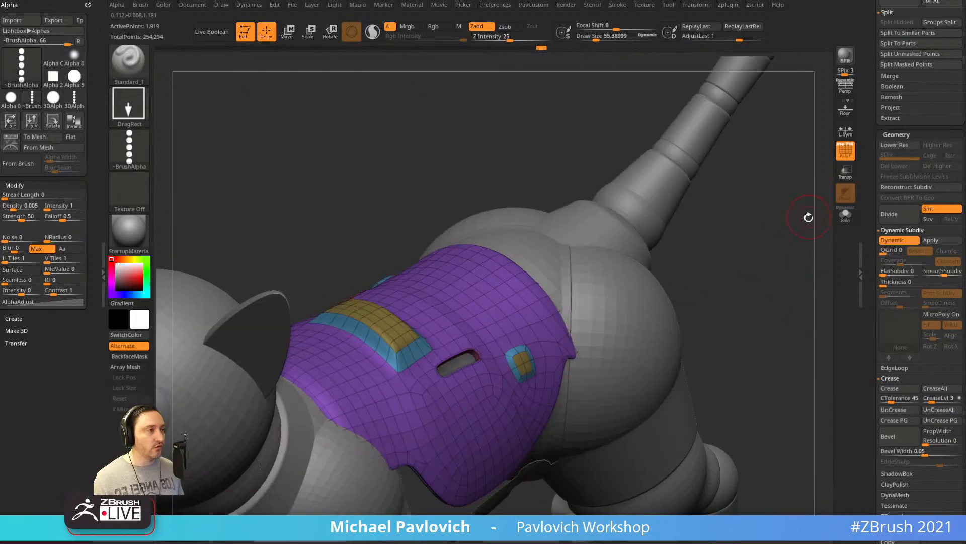
{"action": "key", "text": "shift+f"}
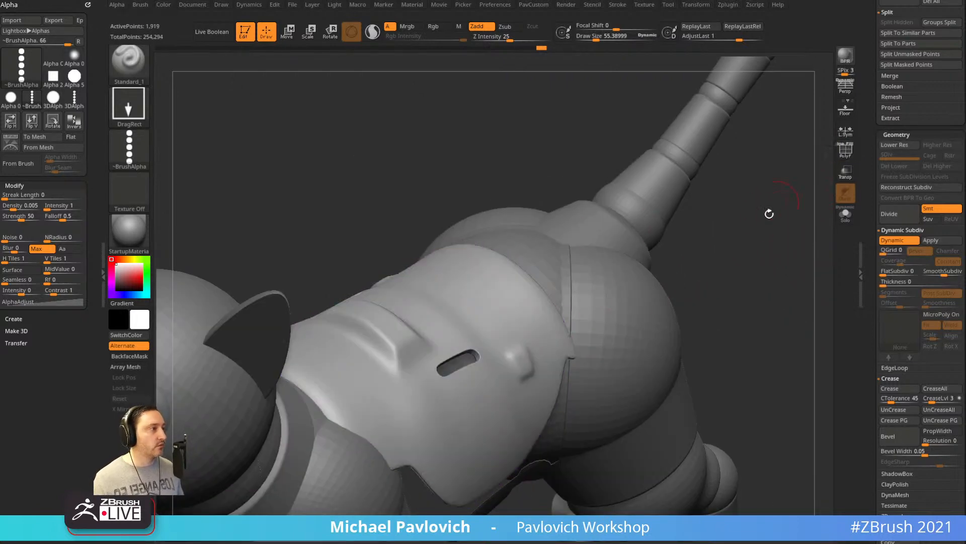
Apply the vest's Dynamic Subdivision as real subdivision levels and inspect the polygroup wireframe at level 5.
{"action": "left_click_drag", "start_coordinate": [768, 214], "coordinate": [518, 345]}
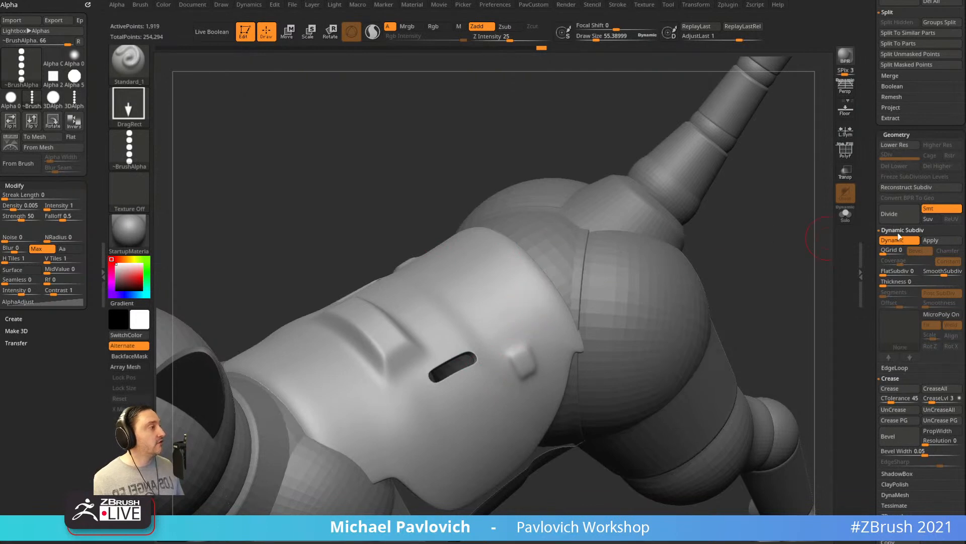
{"action": "left_click", "coordinate": [932, 241]}
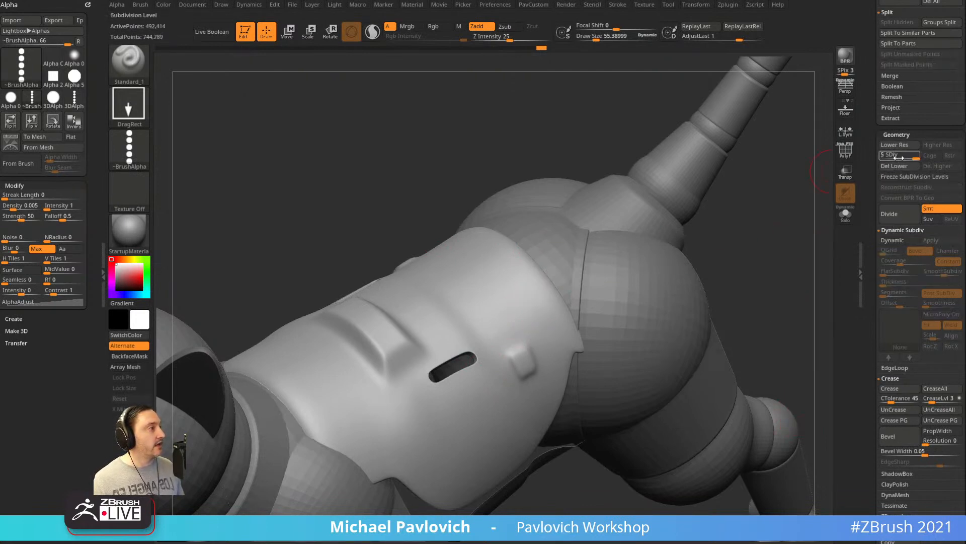
{"action": "mouse_move", "coordinate": [899, 157]}
{"action": "left_mouse_down"}
{"action": "mouse_move", "coordinate": [882, 158]}
{"action": "mouse_move", "coordinate": [915, 156]}
{"action": "left_mouse_up"}
{"action": "key", "text": "shift+f"}
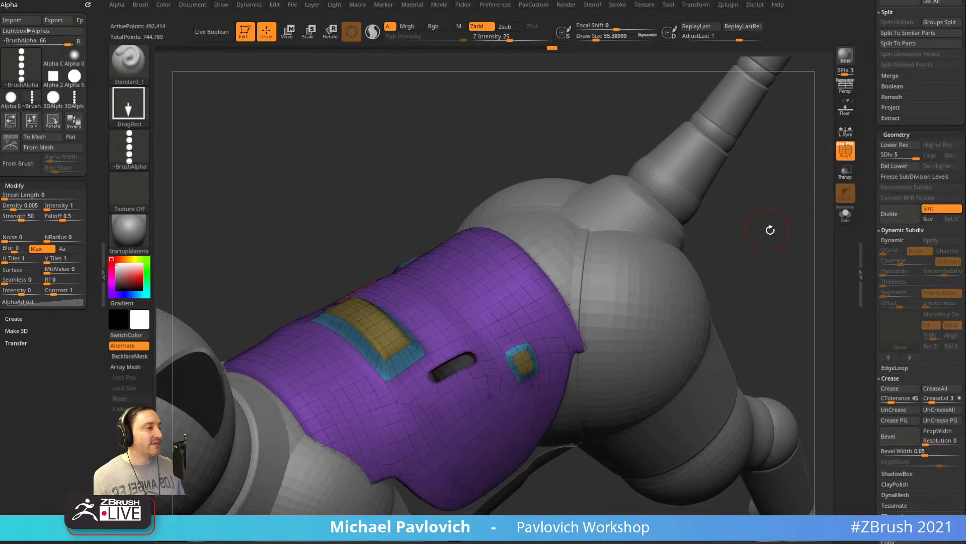
{"action": "left_click_drag", "start_coordinate": [709, 225], "coordinate": [768, 232]}
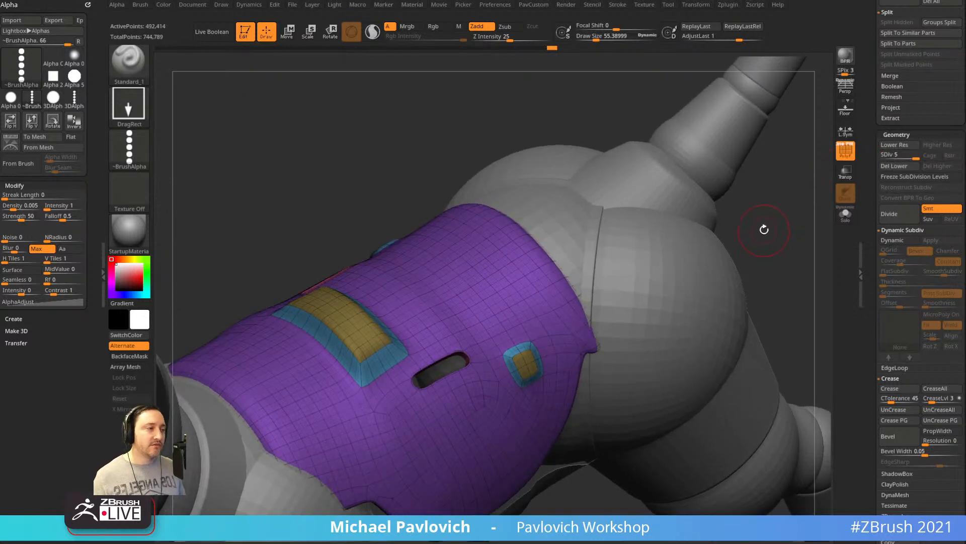
Stamp large dot rows on the vest's back at subdivision level 5 and hide the wireframe for a close check.
{"action": "left_click_drag", "start_coordinate": [782, 203], "coordinate": [785, 196]}
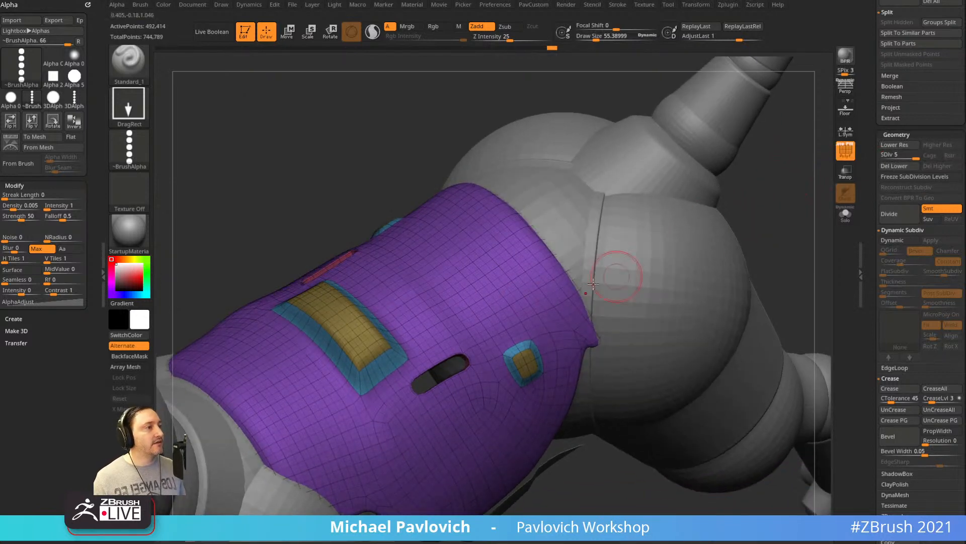
{"action": "left_click", "coordinate": [845, 150]}
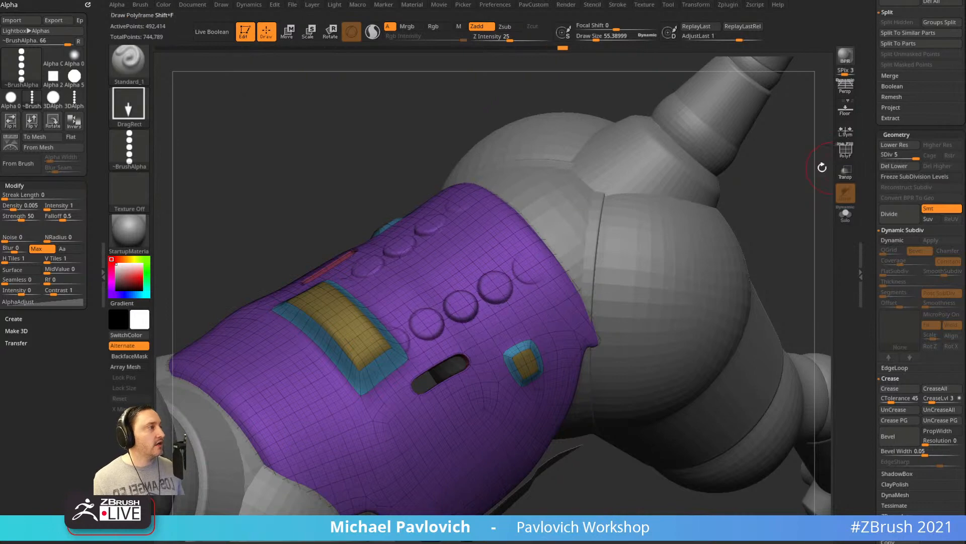
{"action": "mouse_move", "coordinate": [608, 507]}
{"action": "left_mouse_down", "text": "alt"}
{"action": "mouse_move", "coordinate": [660, 391]}
{"action": "mouse_move", "coordinate": [650, 438]}
{"action": "left_mouse_up", "text": "alt"}
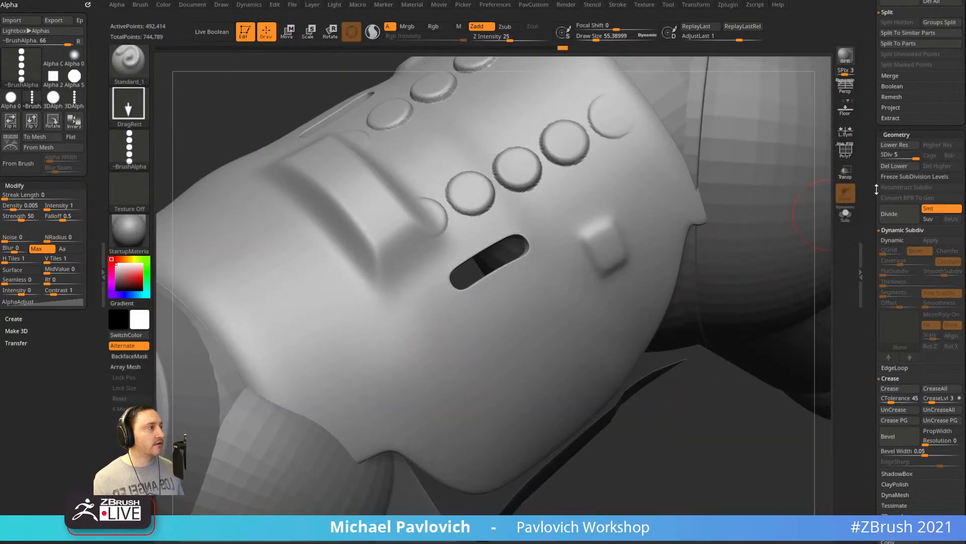
Compare the stamped vest by stepping down to subdivision level 1 and back up to level 5.
{"action": "left_click_drag", "start_coordinate": [890, 155], "coordinate": [882, 155]}
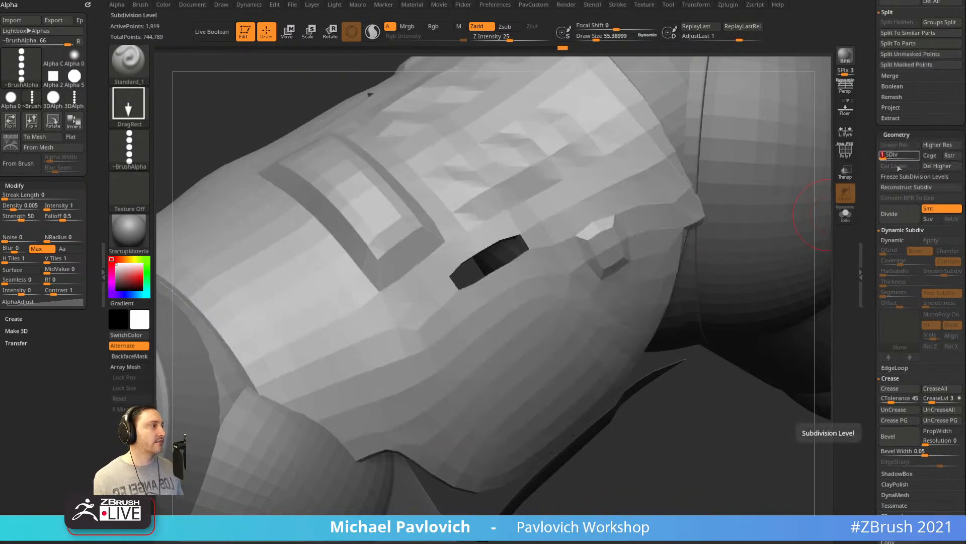
{"action": "left_click", "coordinate": [897, 180]}
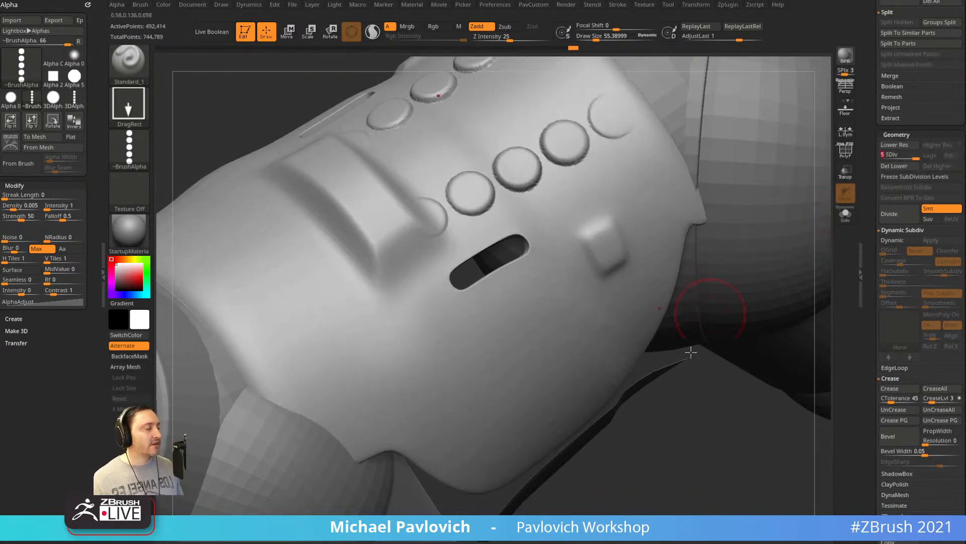
{"action": "left_click_drag", "start_coordinate": [691, 352], "coordinate": [620, 472]}
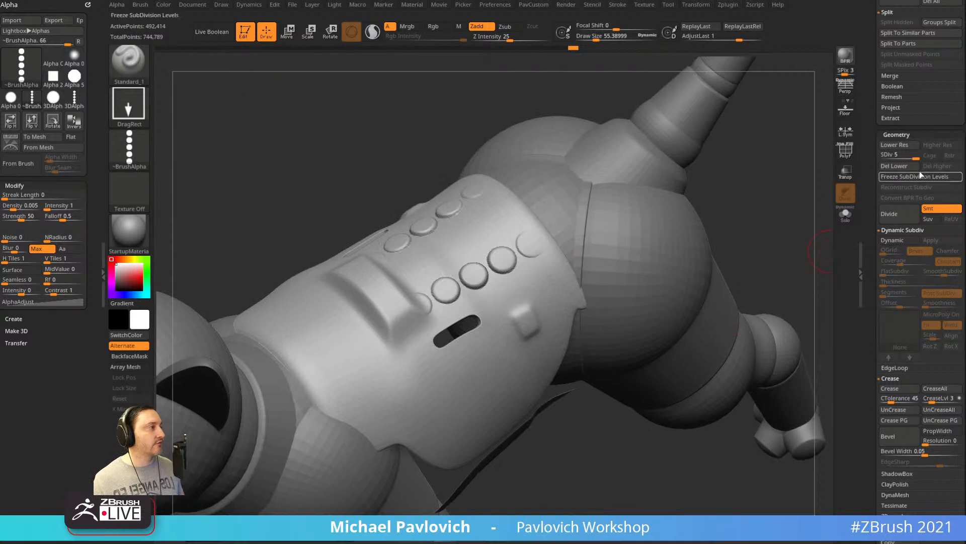
{"action": "left_click_drag", "start_coordinate": [751, 197], "coordinate": [753, 204]}
{"action": "key", "text": "shift+d"}
{"action": "key", "text": "shift+d"}
{"action": "key", "text": "shift+d"}
{"action": "key", "text": "shift+d"}
{"action": "left_click_drag", "start_coordinate": [753, 166], "coordinate": [802, 177]}
{"action": "key", "text": "d"}
{"action": "key", "text": "d"}
{"action": "key", "text": "d"}
{"action": "key", "text": "d"}
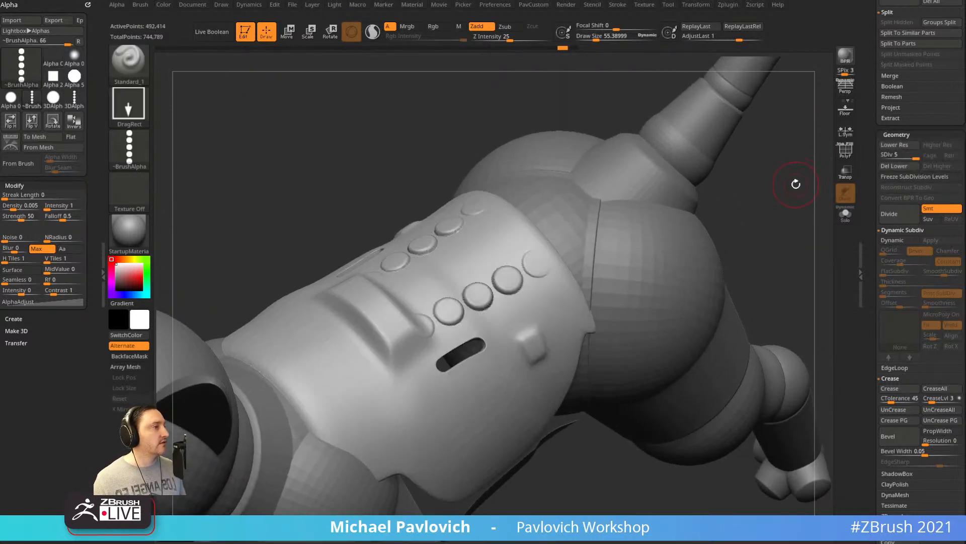
Undo the large dot stamp, try a smaller dot row on the vest's back, and undo that one too.
{"action": "key", "text": "ctrl+z"}
{"action": "key", "text": "ctrl+z"}
{"action": "key", "text": "ctrl+shift+z"}
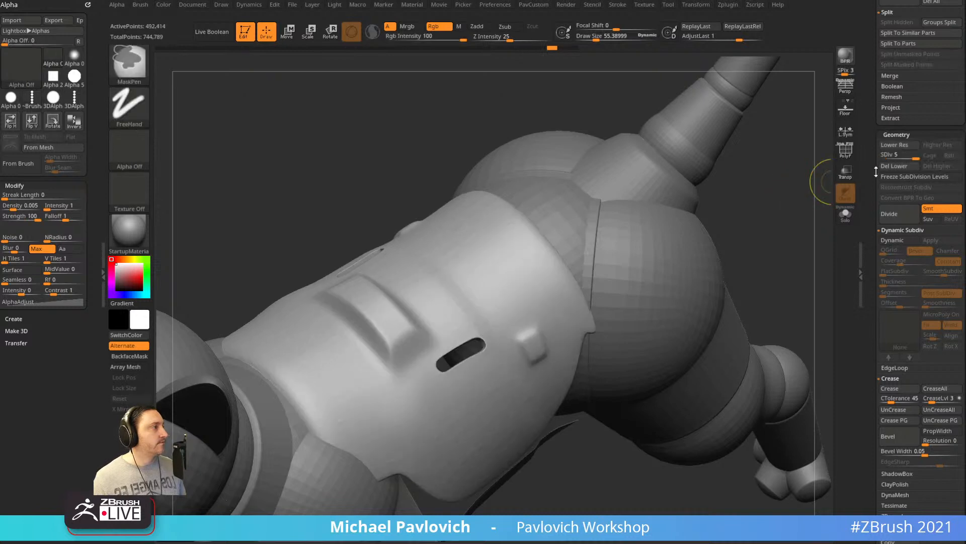
{"action": "key", "text": "ctrl+z"}
{"action": "left_click_drag", "start_coordinate": [802, 189], "coordinate": [772, 225]}
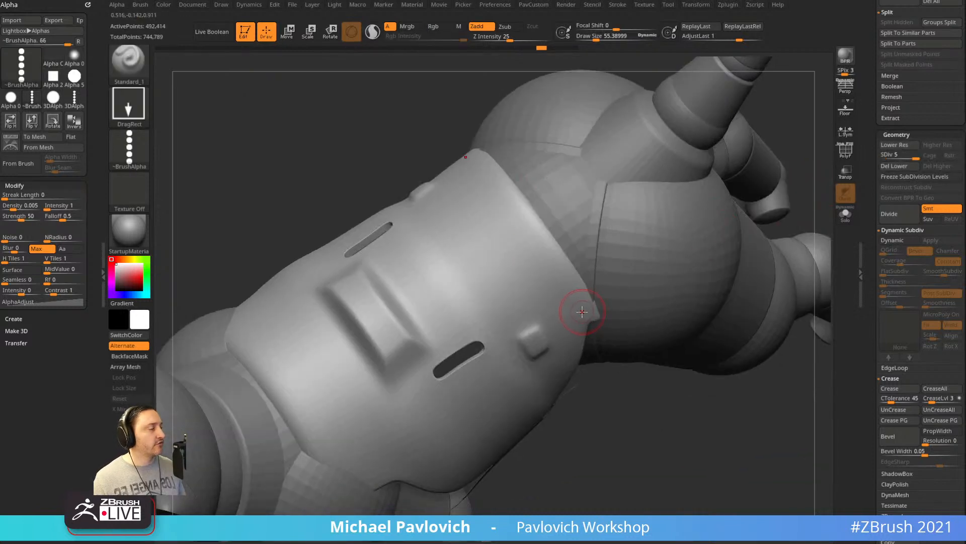
{"action": "mouse_move", "coordinate": [475, 290]}
{"action": "left_mouse_down"}
{"action": "mouse_move", "coordinate": [504, 280]}
{"action": "mouse_move", "coordinate": [509, 266]}
{"action": "left_mouse_up"}
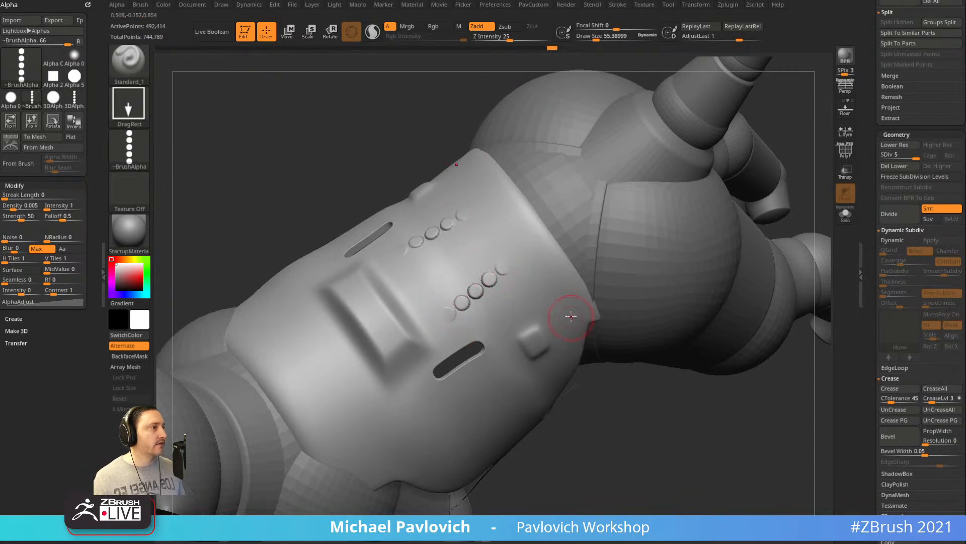
{"action": "key", "text": "ctrl+z"}
Set the brush's Focal Shift to -100 and test-stamp the dot row on the vest's back.
{"action": "mouse_move", "coordinate": [615, 30]}
{"action": "left_mouse_down"}
{"action": "mouse_move", "coordinate": [567, 37]}
{"action": "mouse_move", "coordinate": [622, 25]}
{"action": "left_mouse_up"}
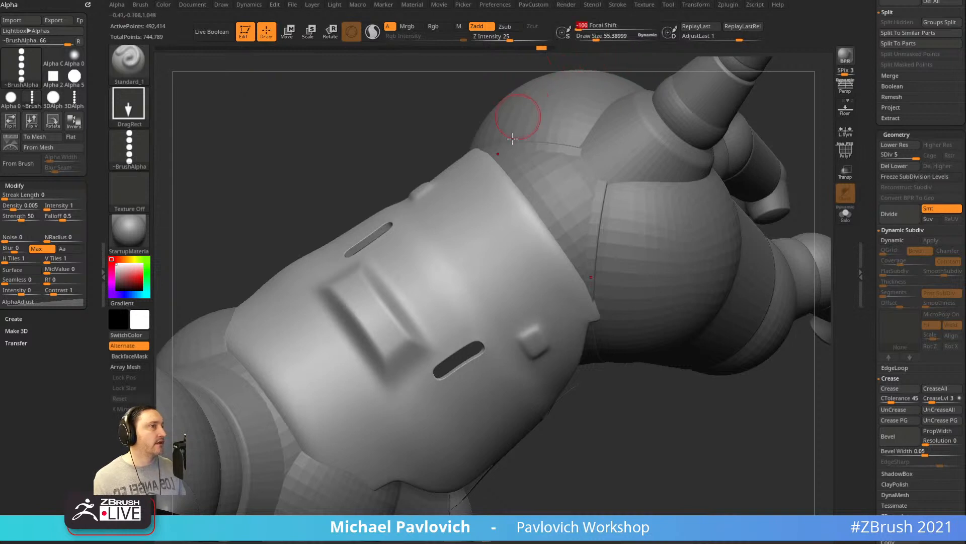
{"action": "left_click_drag", "start_coordinate": [495, 264], "coordinate": [527, 233]}
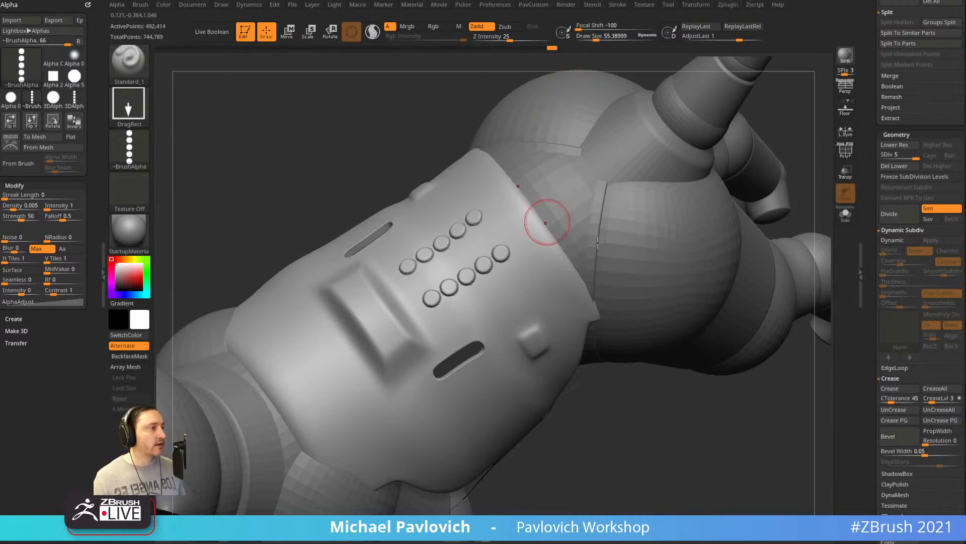
{"action": "left_click_drag", "start_coordinate": [610, 484], "coordinate": [621, 439]}
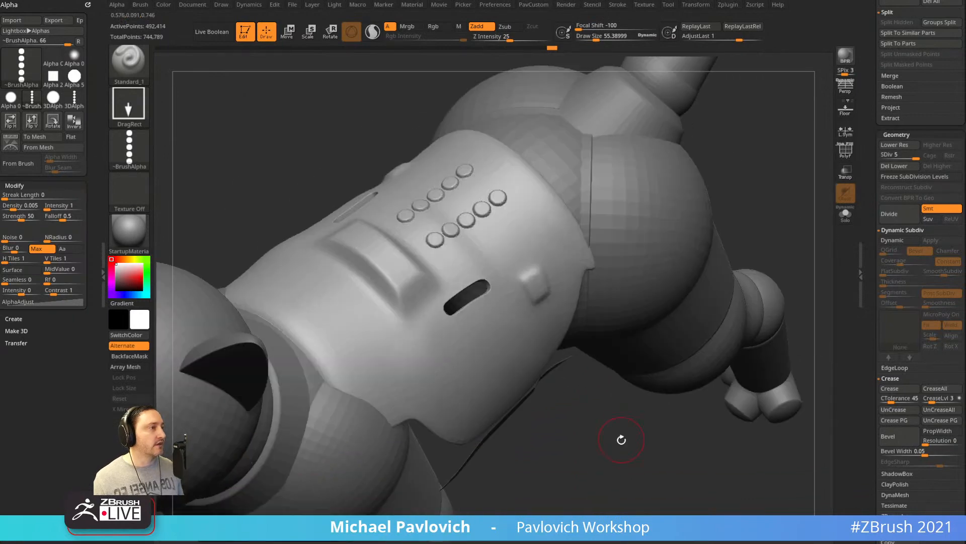
{"action": "key", "text": "ctrl+z"}
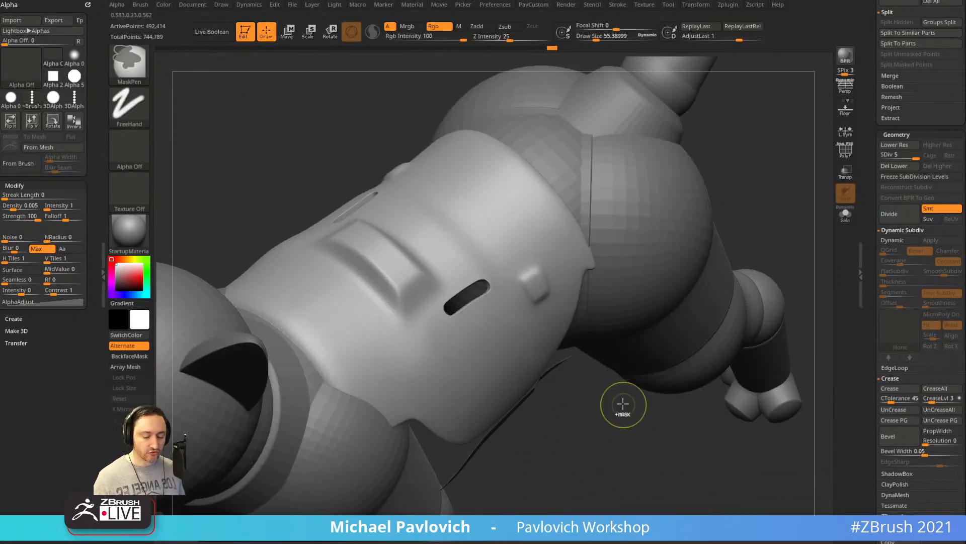
Divide the vest to subdivision level 6 and test-stamp the dot row across its back.
{"action": "key", "text": "ctrl+d"}
{"action": "left_click_drag", "start_coordinate": [476, 244], "coordinate": [544, 192]}
{"action": "left_click_drag", "start_coordinate": [782, 146], "coordinate": [633, 170]}
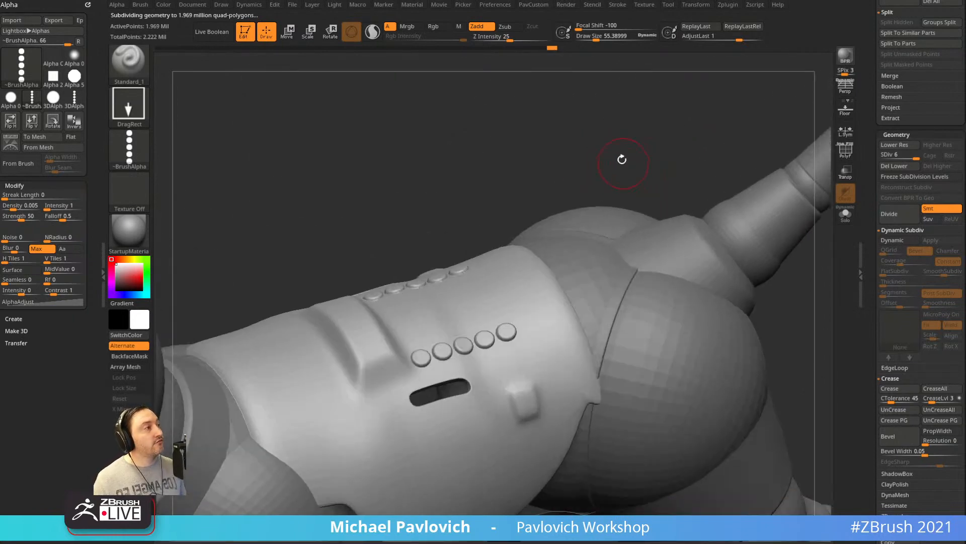
{"action": "left_click_drag", "start_coordinate": [609, 203], "coordinate": [651, 156]}
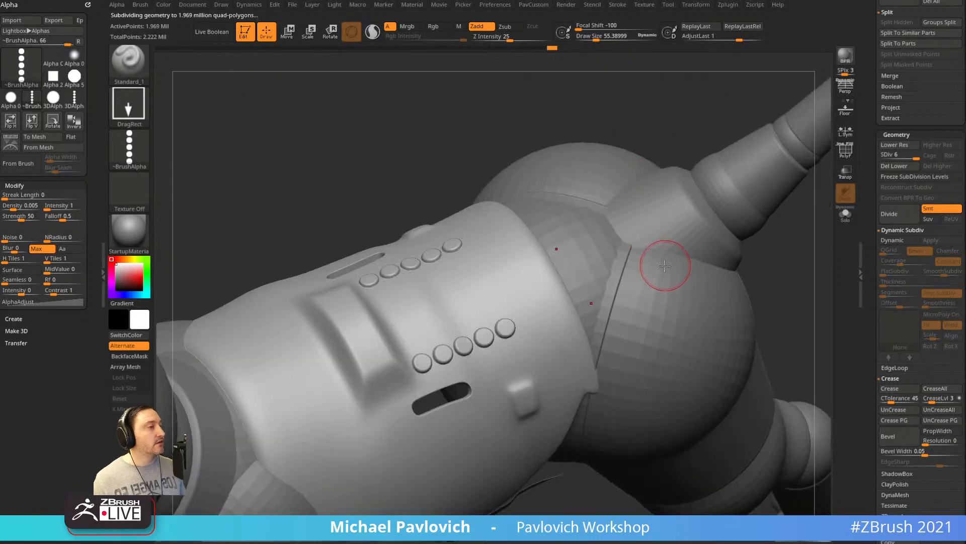
{"action": "key", "text": "ctrl+z"}
{"action": "key", "text": "ctrl+shift+z"}
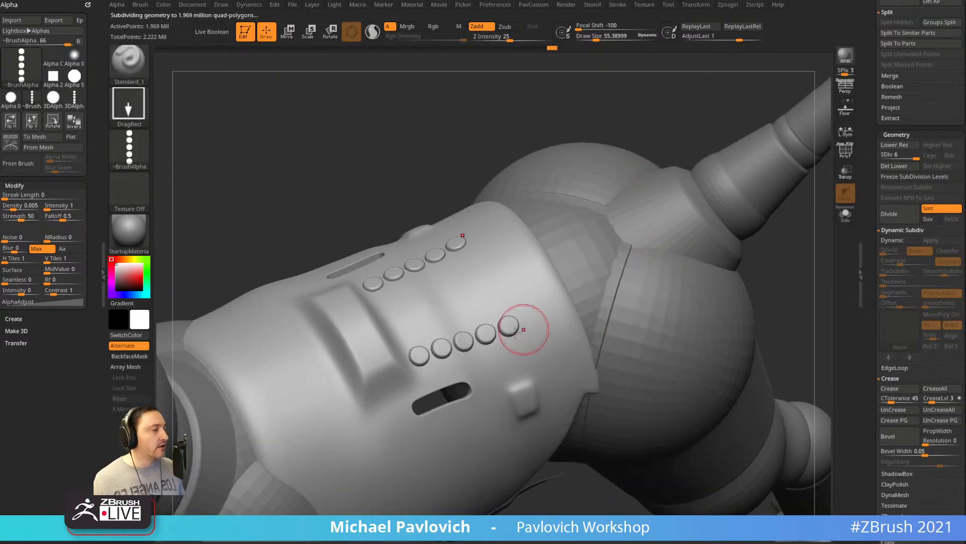
{"action": "key", "text": "ctrl+z"}
Lower Z Intensity to 21 and try a shallower dot-row stamp on the vest's back.
{"action": "left_click_drag", "start_coordinate": [510, 39], "coordinate": [506, 40]}
{"action": "left_click_drag", "start_coordinate": [468, 325], "coordinate": [531, 310]}
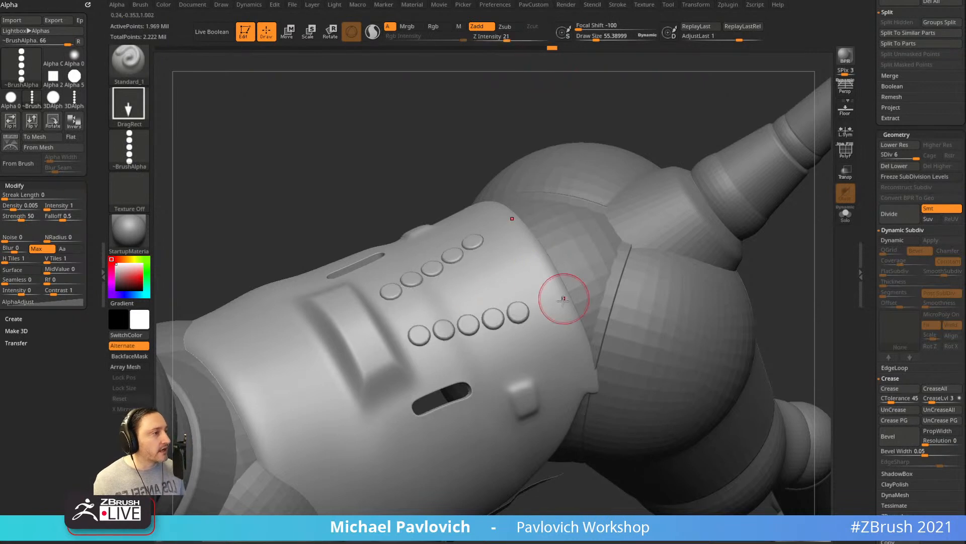
{"action": "key", "text": "ctrl+z"}
Try carving the dot row into the vest with Zsub at Z Intensity 31, and restore Zadd.
{"action": "left_click_drag", "start_coordinate": [507, 40], "coordinate": [514, 40]}
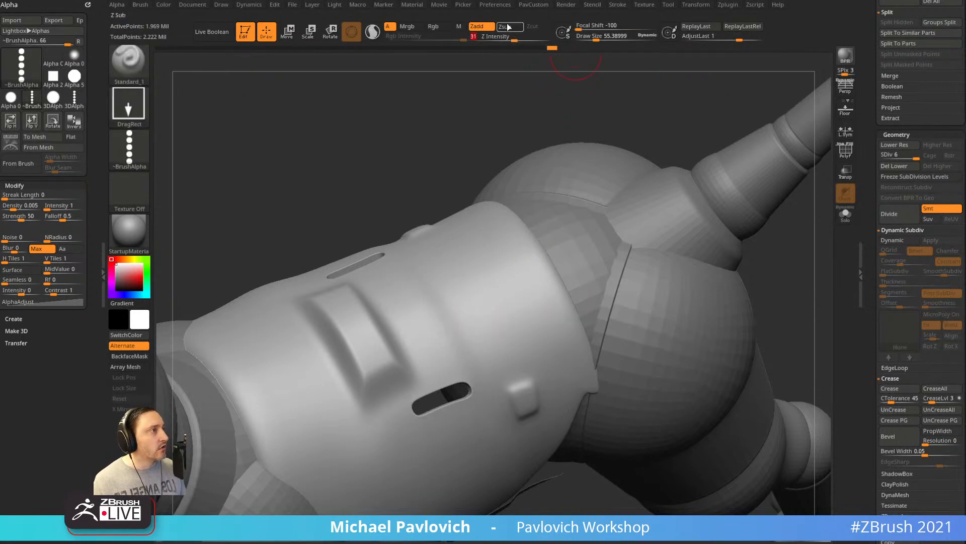
{"action": "left_click", "coordinate": [504, 26]}
{"action": "left_click_drag", "start_coordinate": [462, 336], "coordinate": [504, 333]}
{"action": "key", "text": "ctrl+z"}
{"action": "left_click", "coordinate": [487, 28]}
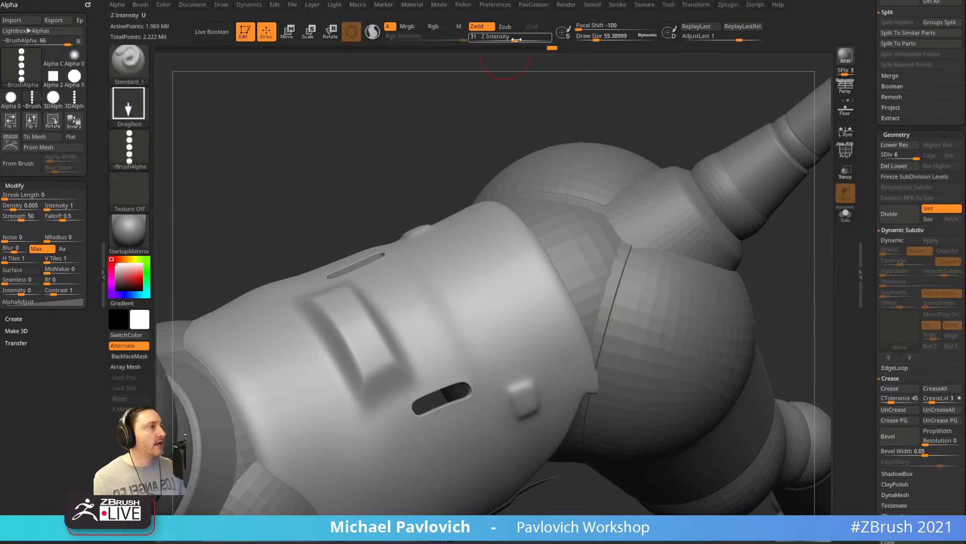
Set Z Intensity back to 21, test-stamp the dot row, vary its strength with AdjustLast, and undo the stamp.
{"action": "left_click", "coordinate": [507, 39]}
{"action": "left_click_drag", "start_coordinate": [473, 324], "coordinate": [561, 286]}
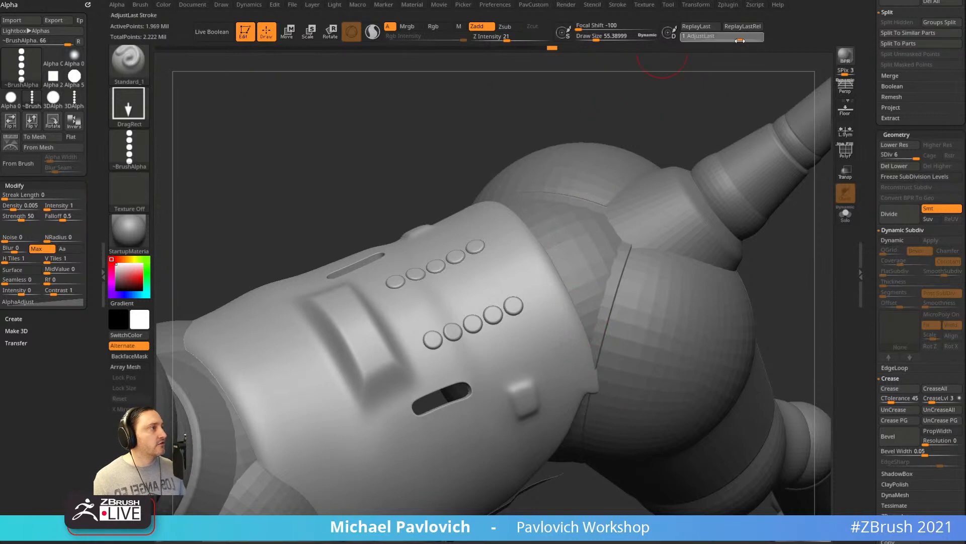
{"action": "mouse_move", "coordinate": [740, 37]}
{"action": "left_mouse_down"}
{"action": "mouse_move", "coordinate": [695, 52]}
{"action": "mouse_move", "coordinate": [734, 55]}
{"action": "left_mouse_up"}
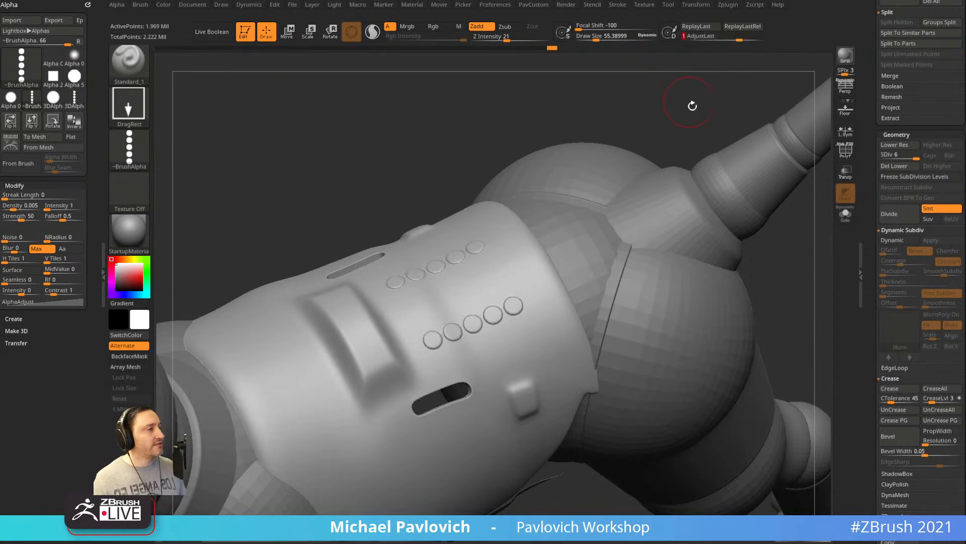
{"action": "key", "text": "ctrl+z"}
{"action": "left_click_drag", "start_coordinate": [871, 272], "coordinate": [876, 152]}
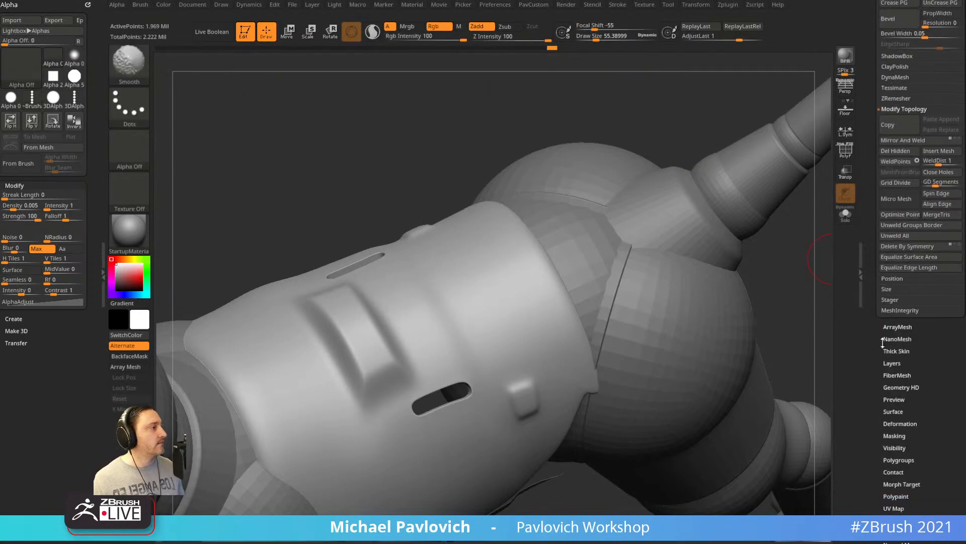
Stamp three dot rows on the vest's side with the dot alpha: near the neck, above the slot and below it.
{"action": "left_click", "coordinate": [892, 363]}
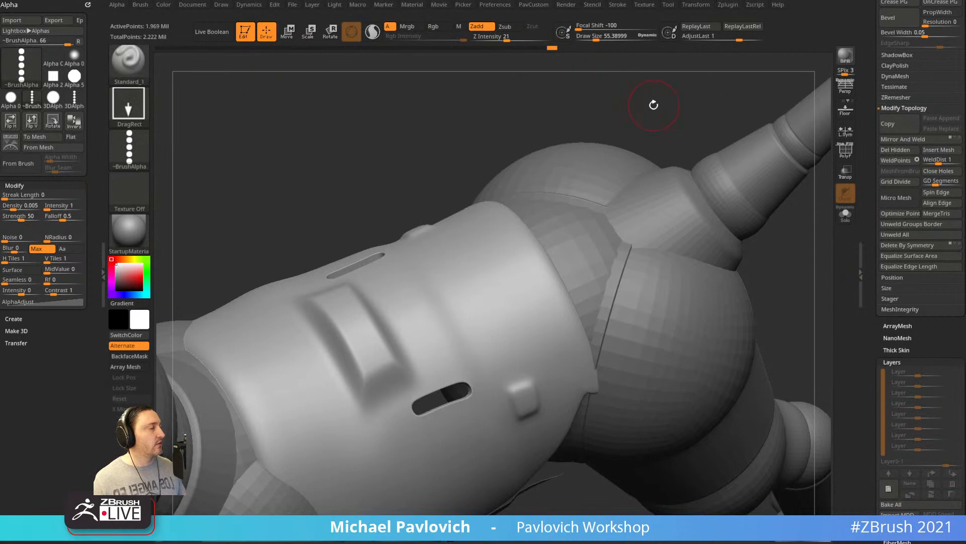
{"action": "left_click_drag", "start_coordinate": [654, 101], "coordinate": [322, 106]}
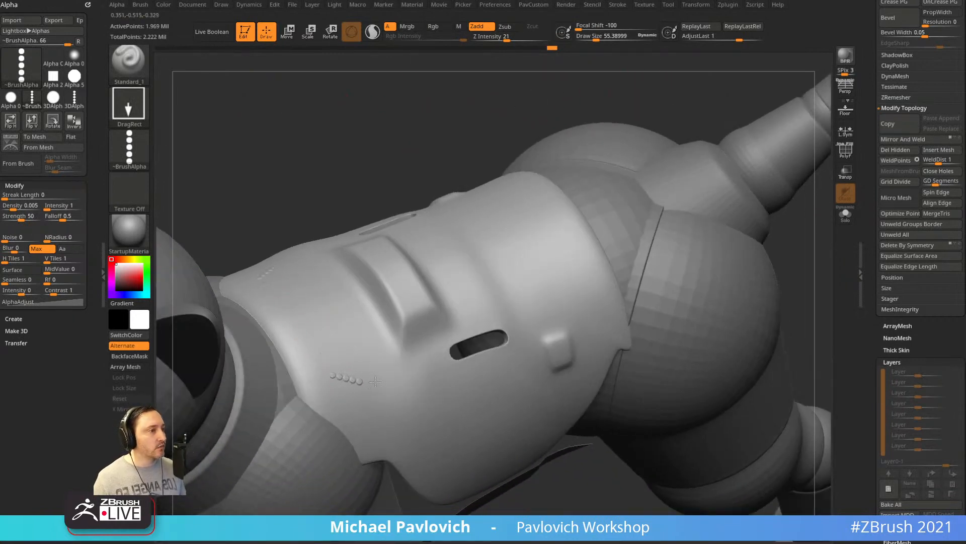
{"action": "left_click_drag", "start_coordinate": [406, 390], "coordinate": [415, 400]}
{"action": "left_click_drag", "start_coordinate": [531, 293], "coordinate": [593, 265]}
{"action": "left_click_drag", "start_coordinate": [562, 401], "coordinate": [590, 507]}
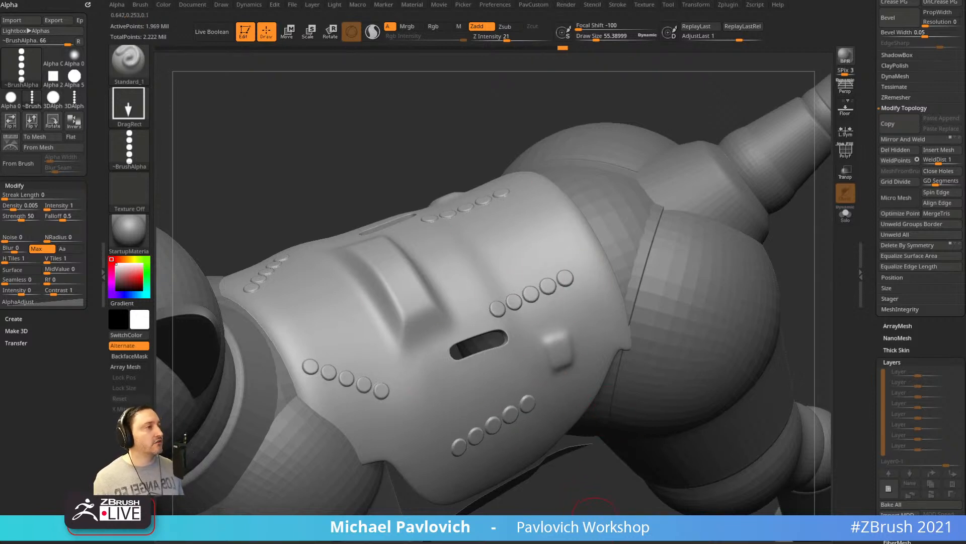
Scrub the undo history back to before the dot-row stamps, mark a history state, and return to the version with all rows.
{"action": "mouse_move", "coordinate": [563, 47]}
{"action": "left_mouse_down"}
{"action": "mouse_move", "coordinate": [544, 48]}
{"action": "mouse_move", "coordinate": [553, 49]}
{"action": "left_mouse_up"}
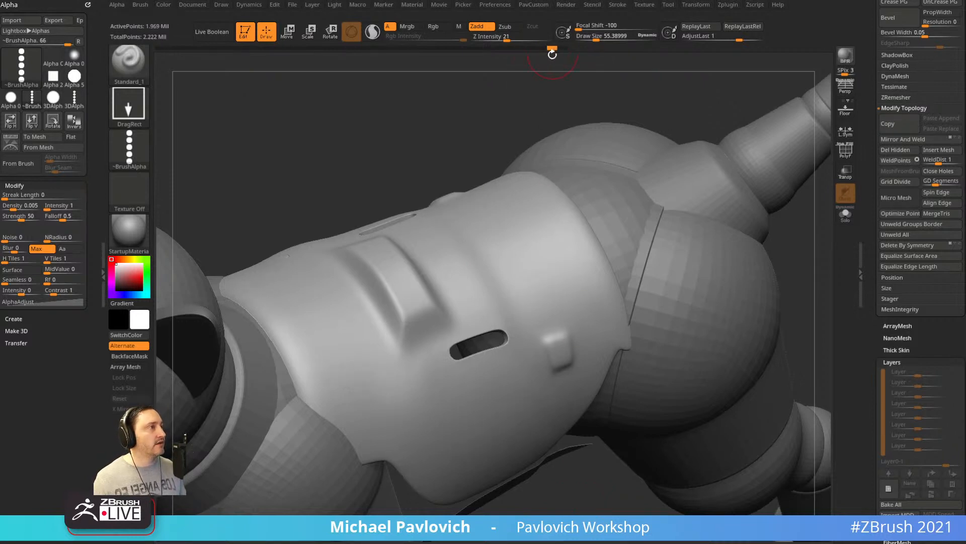
{"action": "left_click", "coordinate": [553, 49], "text": "ctrl"}
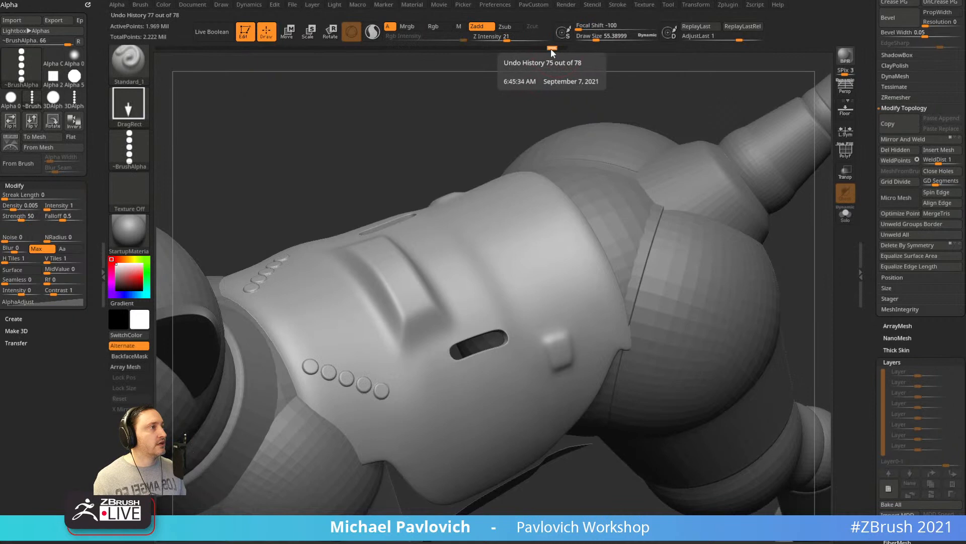
{"action": "left_click", "coordinate": [549, 49]}
{"action": "left_click", "coordinate": [544, 48], "text": "ctrl"}
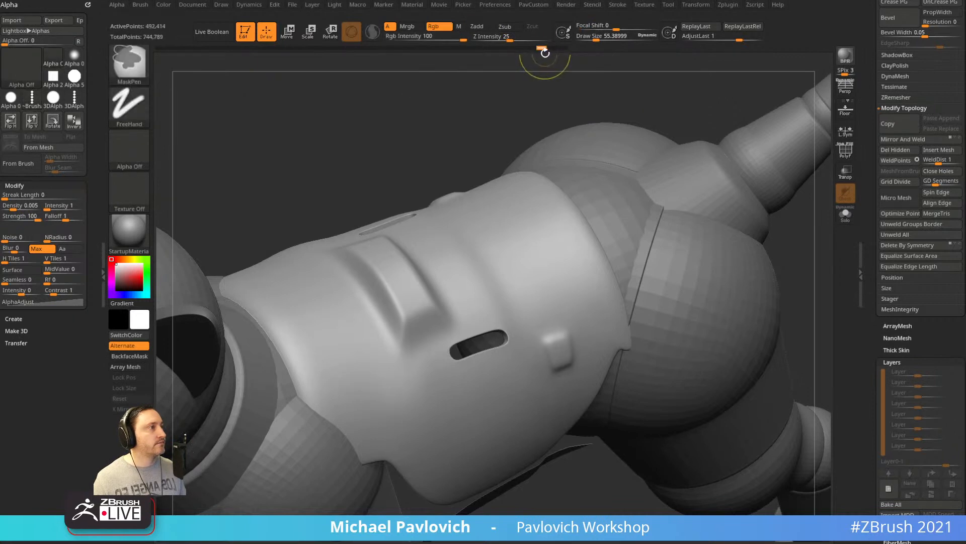
{"action": "left_click_drag", "start_coordinate": [548, 47], "coordinate": [563, 48]}
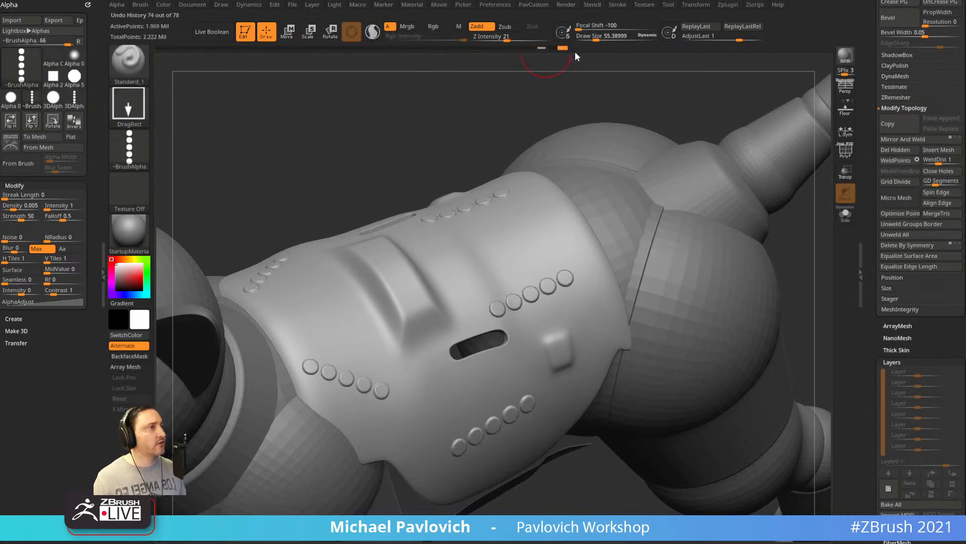
Step back in the undo history to the masked low-resolution vest and delete the older undo history.
{"action": "mouse_move", "coordinate": [740, 39]}
{"action": "left_mouse_down"}
{"action": "mouse_move", "coordinate": [728, 40]}
{"action": "mouse_move", "coordinate": [744, 40]}
{"action": "left_mouse_up"}
{"action": "key", "text": "ctrl+z"}
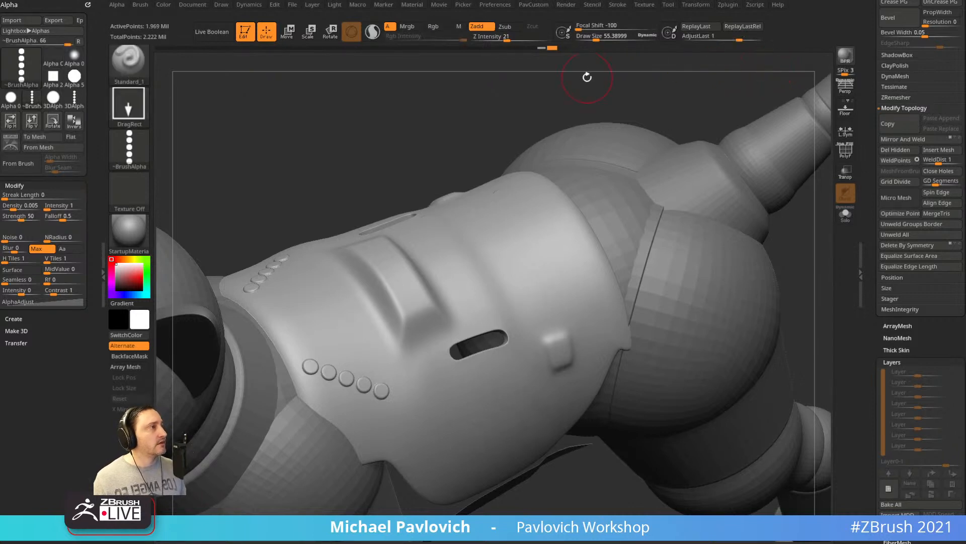
{"action": "key", "text": "ctrl+z"}
{"action": "key", "text": "ctrl+z"}
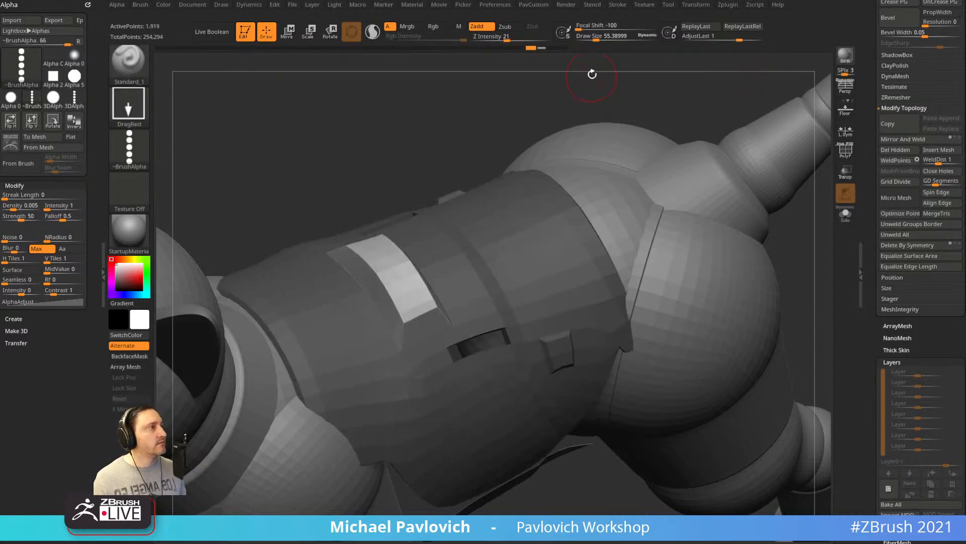
{"action": "mouse_move", "coordinate": [546, 51]}
{"action": "left_mouse_down"}
{"action": "mouse_move", "coordinate": [568, 50]}
{"action": "mouse_move", "coordinate": [535, 52]}
{"action": "left_mouse_up"}
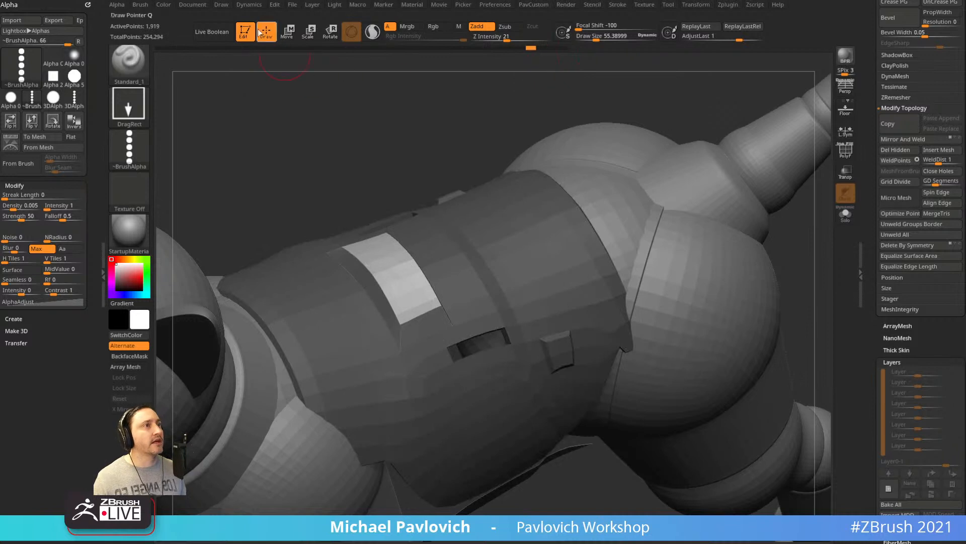
{"action": "left_click", "coordinate": [277, 6]}
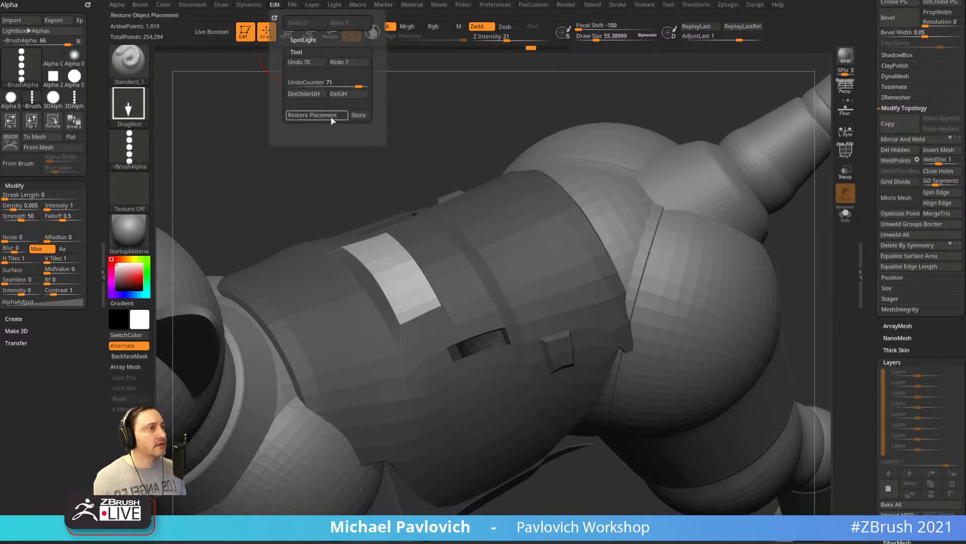
{"action": "left_click", "coordinate": [304, 94]}
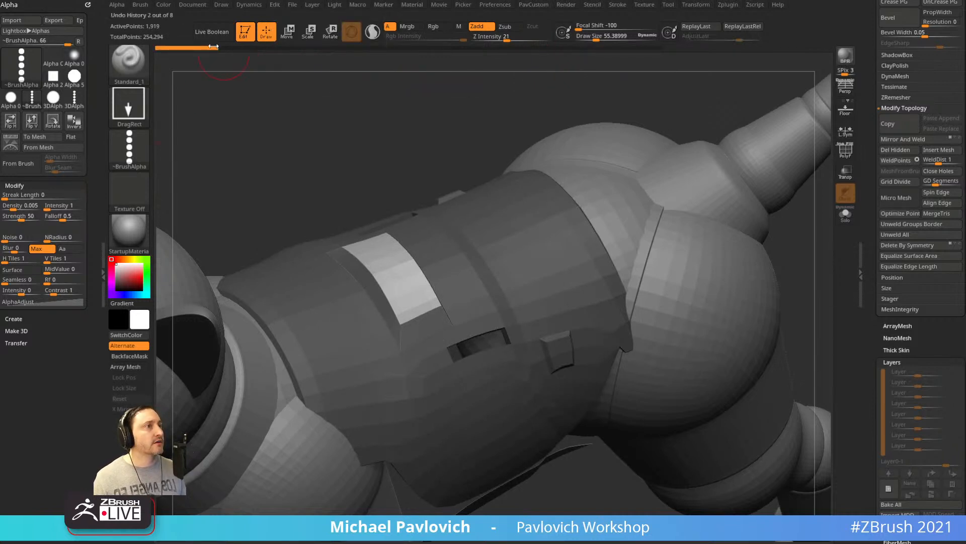
Return to the newest history state with all dot rows and raise the stamped dots with AdjustLast.
{"action": "left_click_drag", "start_coordinate": [302, 46], "coordinate": [454, 48]}
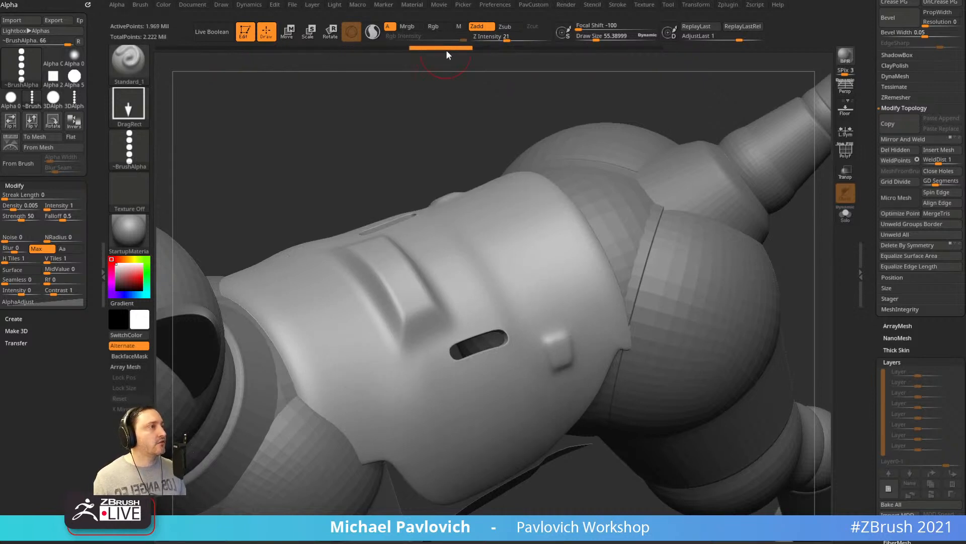
{"action": "left_click", "coordinate": [628, 50]}
{"action": "left_click_drag", "start_coordinate": [742, 39], "coordinate": [725, 61]}
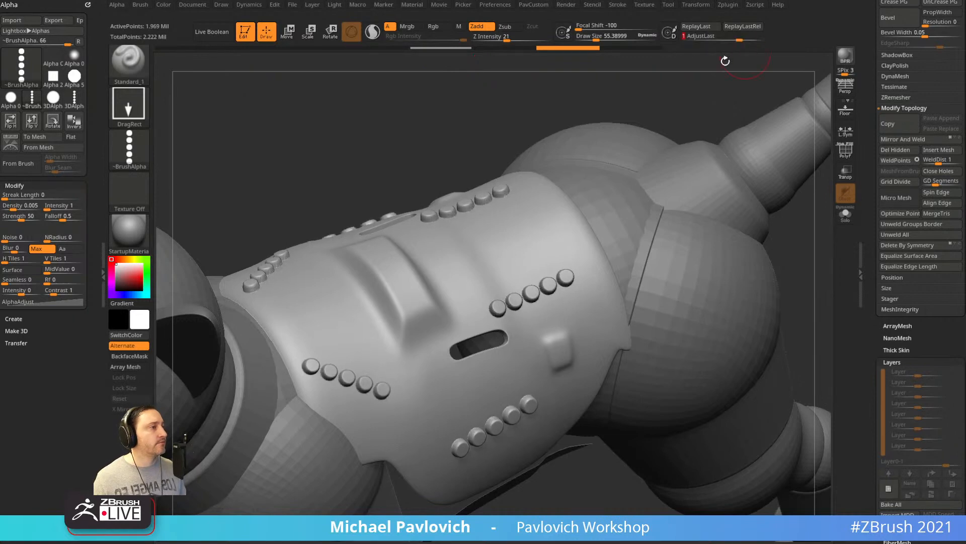
{"action": "right_click_drag", "start_coordinate": [692, 112], "coordinate": [702, 143], "text": "ctrl"}
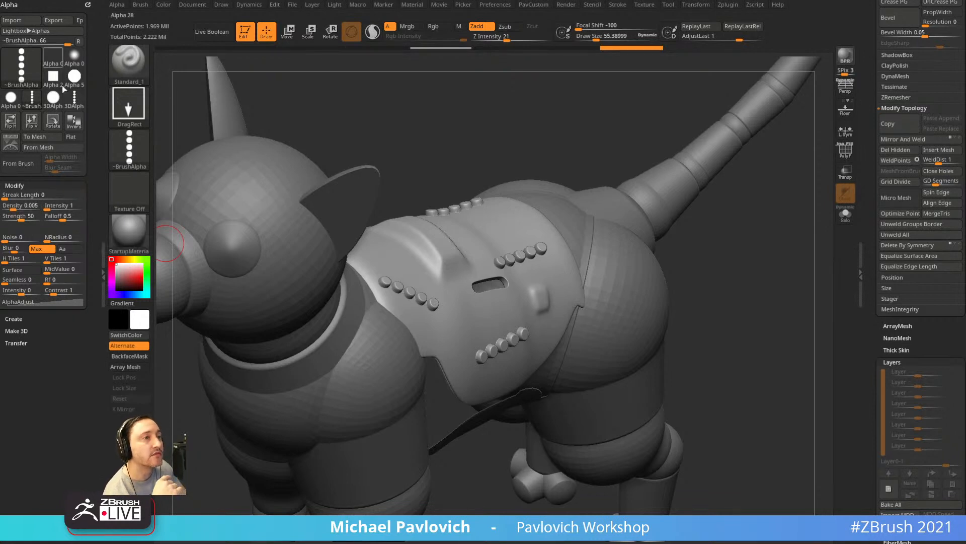
{"action": "left_click", "coordinate": [128, 149]}
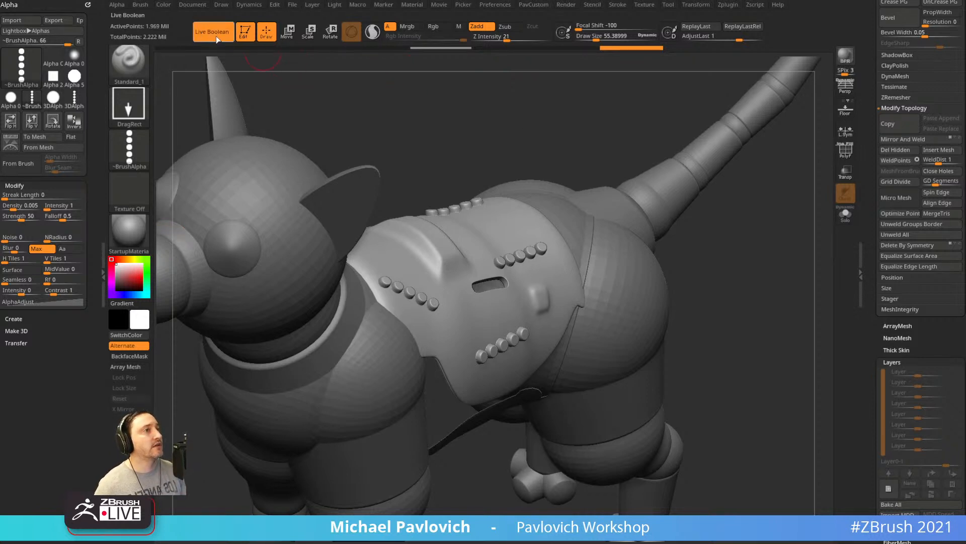
Leave Edit mode, clear the canvas, and draw a Cylinder3D on it.
{"action": "key", "text": "t"}
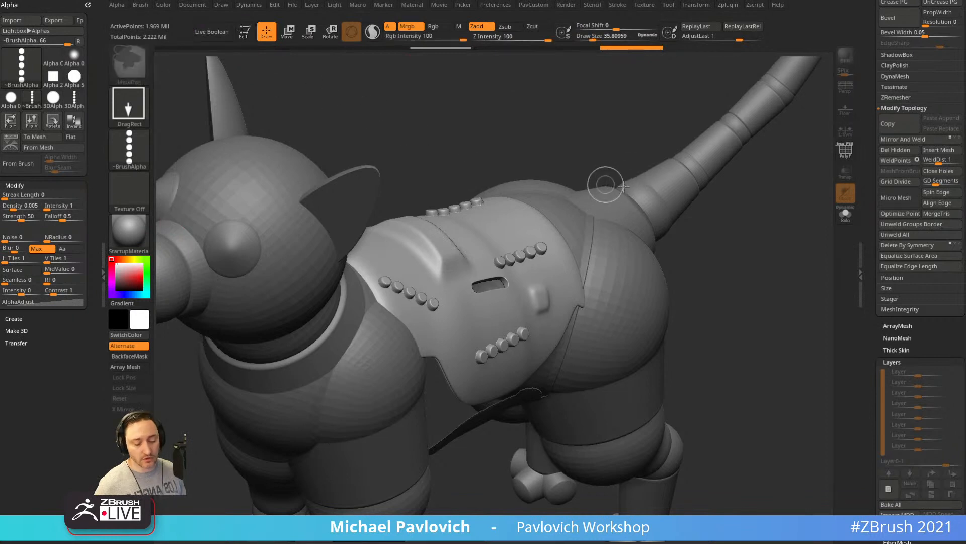
{"action": "key", "text": "ctrl+n"}
{"action": "left_click", "coordinate": [870, 146]}
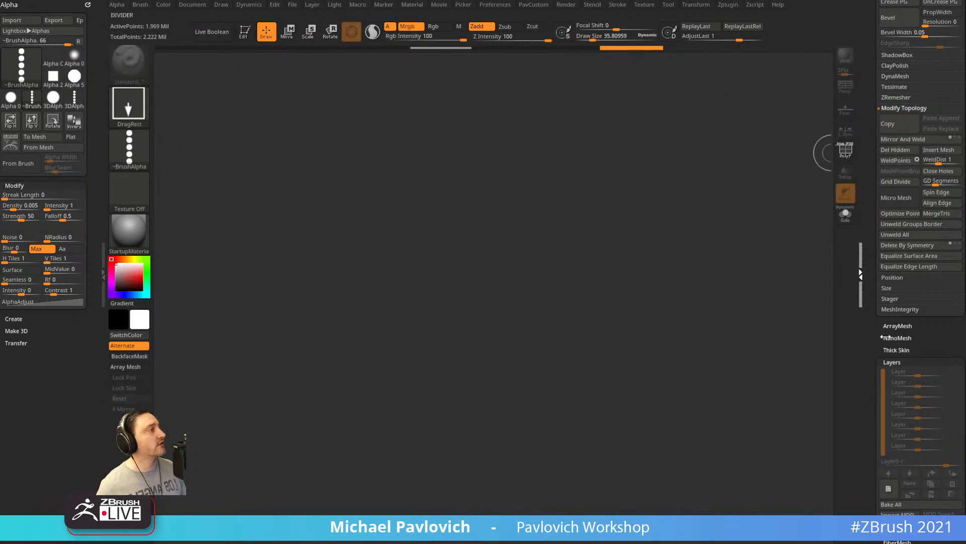
{"action": "left_click", "coordinate": [871, 146]}
{"action": "left_click", "coordinate": [931, 110]}
{"action": "left_click_drag", "start_coordinate": [445, 267], "coordinate": [491, 349]}
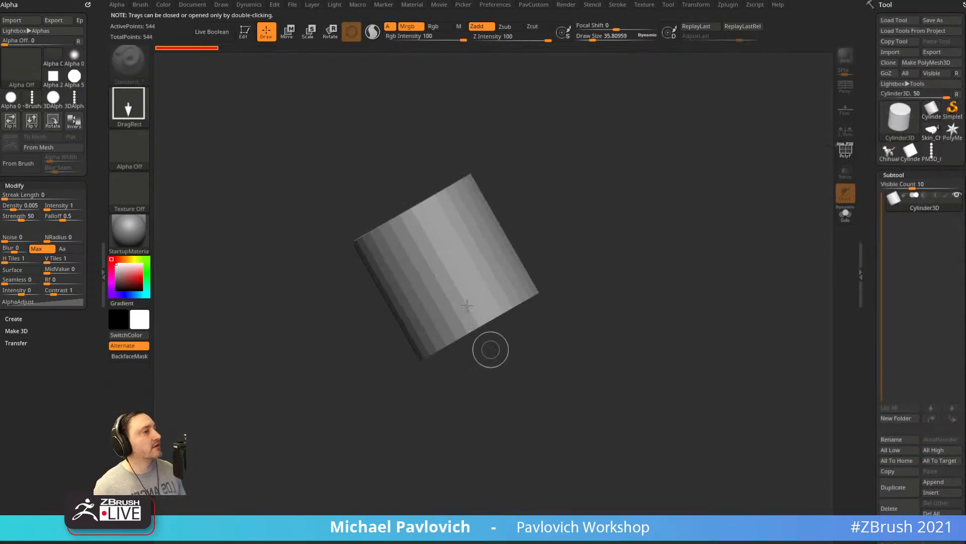
Make the cylinder editable with PolyFrame shown, snap it to a straight side view, and convert it to a PolyMesh3D.
{"action": "left_click", "coordinate": [246, 32]}
{"action": "left_click", "coordinate": [845, 151]}
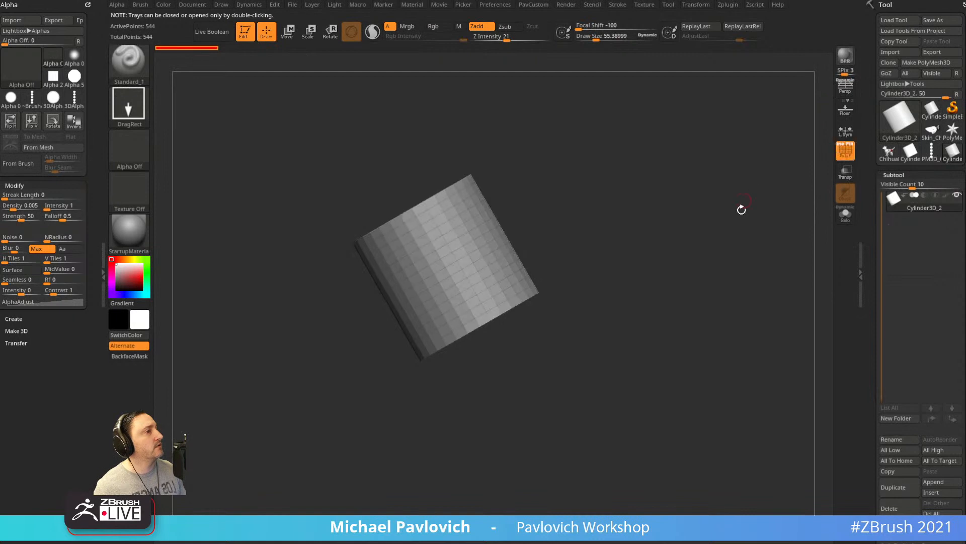
{"action": "left_click_drag", "start_coordinate": [742, 209], "coordinate": [755, 204], "text": "shift"}
{"action": "left_click", "coordinate": [926, 63]}
Isolate horizontal bands of the cylinder one after another and give each its own polygroup, dividing the mesh into four bands.
{"action": "left_click_drag", "start_coordinate": [363, 186], "coordinate": [641, 248], "text": "ctrl+shift"}
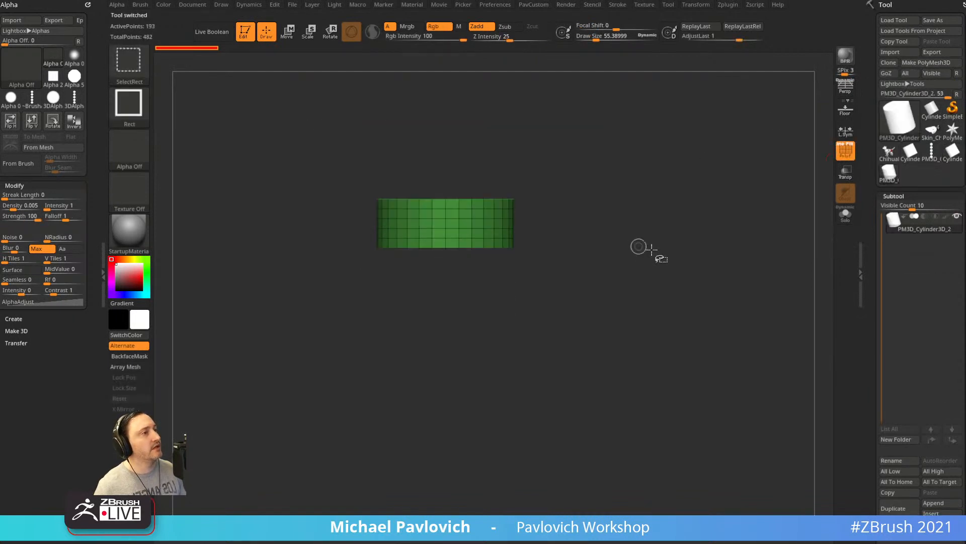
{"action": "key", "text": "ctrl+w"}
{"action": "left_click_drag", "start_coordinate": [503, 358], "coordinate": [624, 397], "text": "ctrl+shift"}
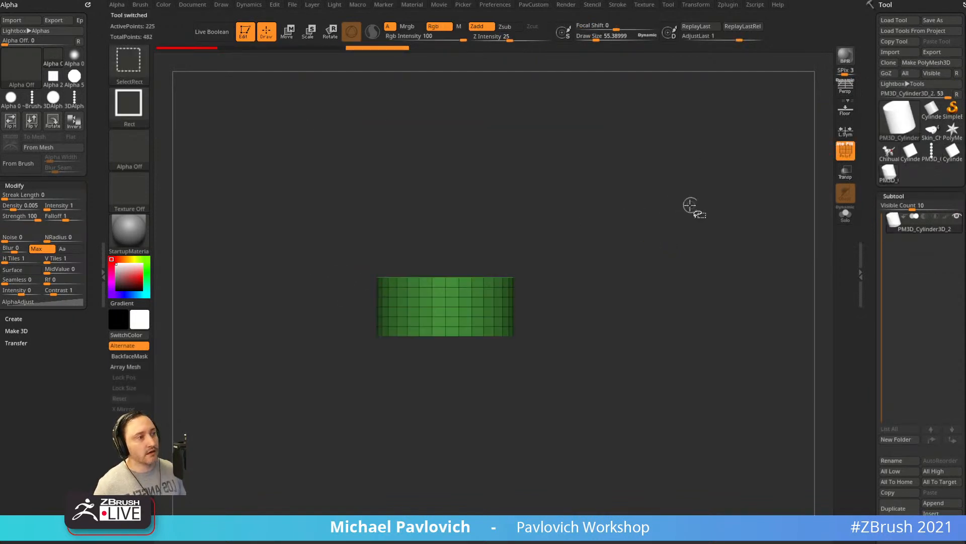
{"action": "key", "text": "ctrl+w"}
{"action": "left_click", "coordinate": [665, 214], "text": "ctrl+shift"}
{"action": "left_click_drag", "start_coordinate": [697, 160], "coordinate": [262, 190]}
{"action": "key", "text": "ctrl+w"}
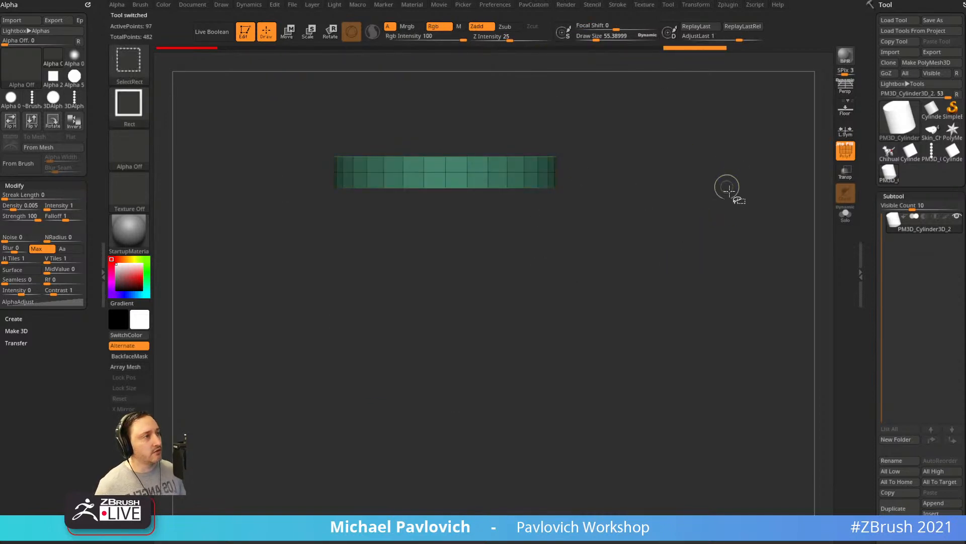
{"action": "left_click", "coordinate": [715, 176], "text": "ctrl+shift"}
Scrub the undo history back to the single-polygroup cylinder and forward again to the four-band version.
{"action": "left_click_drag", "start_coordinate": [663, 129], "coordinate": [685, 166]}
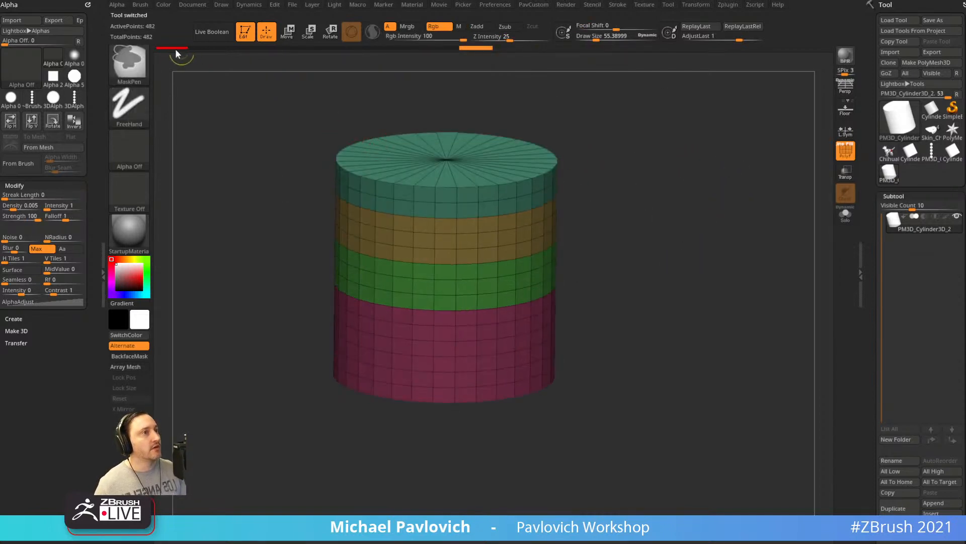
{"action": "key", "text": "ctrl+w"}
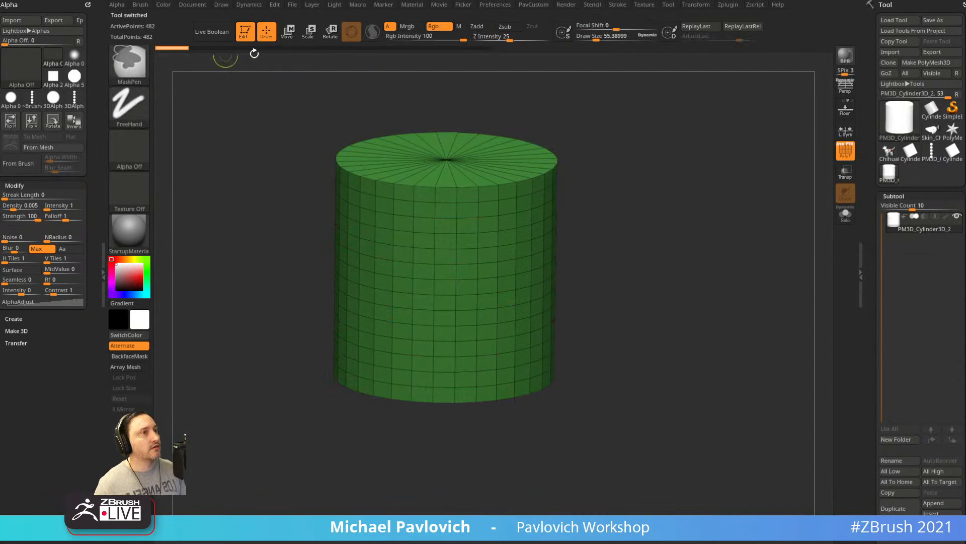
{"action": "left_click", "coordinate": [487, 49]}
{"action": "left_click_drag", "start_coordinate": [699, 217], "coordinate": [701, 225], "text": "shift"}
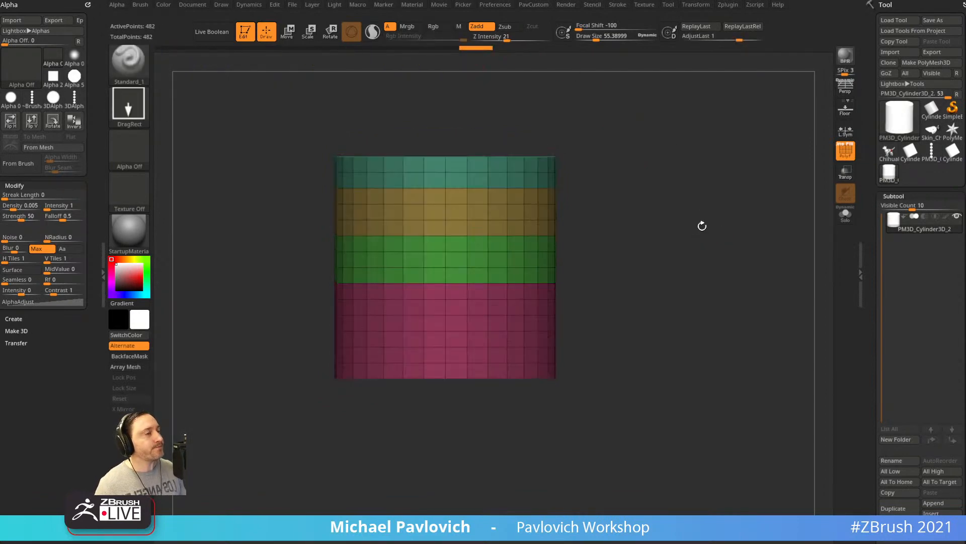
Change the cylinder's material to SkinShade4.
{"action": "left_click", "coordinate": [135, 236]}
{"action": "left_click", "coordinate": [699, 426]}
{"action": "left_click_drag", "start_coordinate": [706, 365], "coordinate": [715, 398]}
Split the cylinder into separate subtools by polygroup and select the resulting bands in turn.
{"action": "left_click_drag", "start_coordinate": [879, 511], "coordinate": [879, 172]}
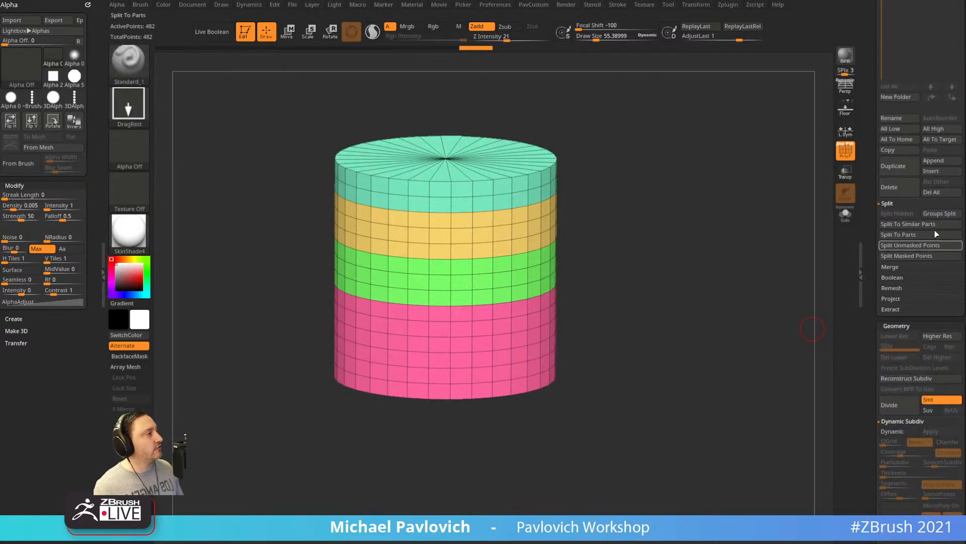
{"action": "left_click", "coordinate": [938, 213]}
{"action": "left_click", "coordinate": [900, 238]}
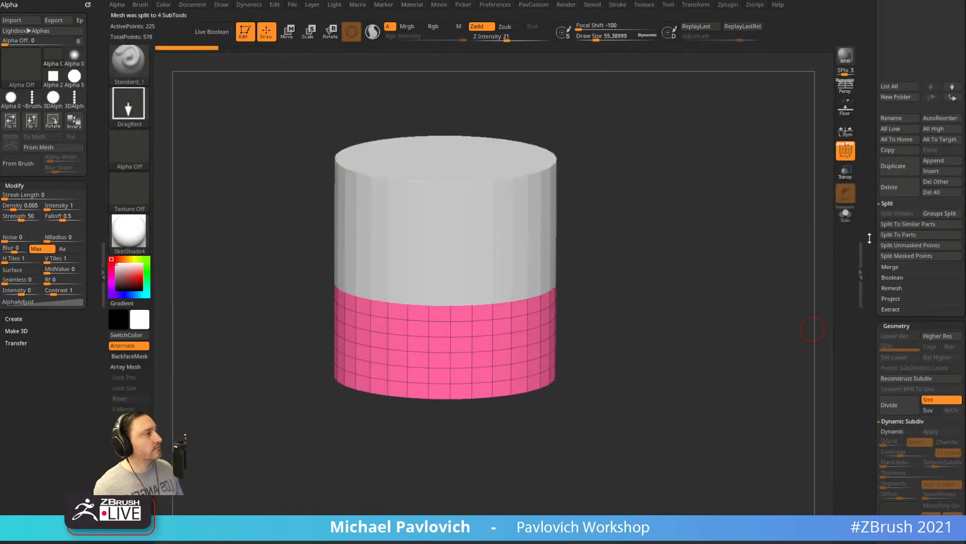
{"action": "left_click", "coordinate": [901, 250]}
{"action": "left_click", "coordinate": [917, 266]}
{"action": "left_click", "coordinate": [912, 286]}
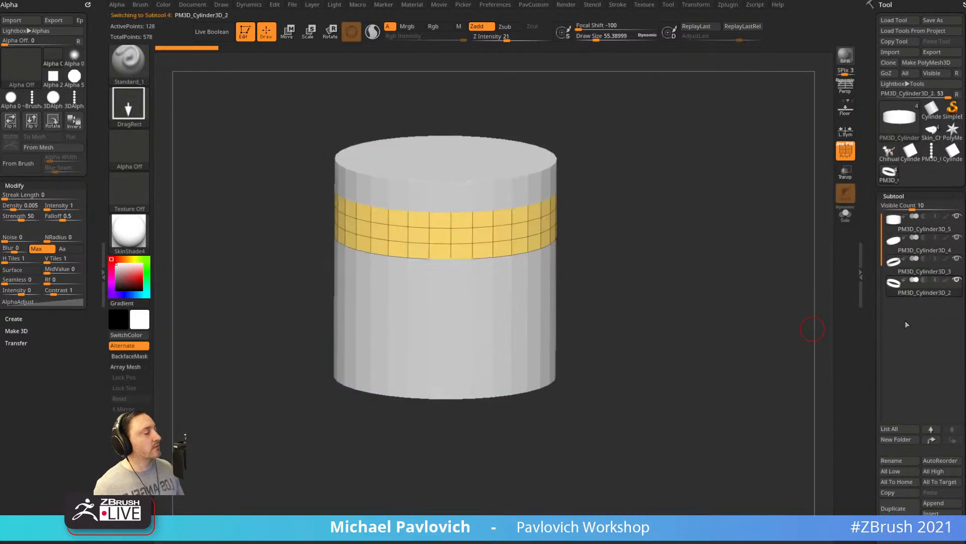
Merge the visible cylinder bands into a new tool with Weld enabled and switch to the merged tool.
{"action": "left_click", "coordinate": [912, 233]}
{"action": "scroll", "coordinate": [903, 282], "scroll_direction": "down", "scroll_amount": 5}
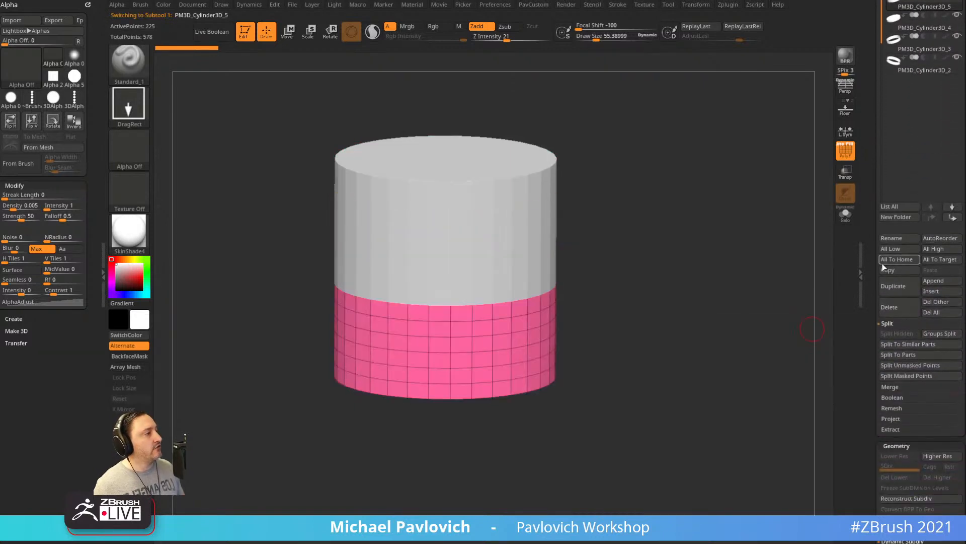
{"action": "left_click", "coordinate": [887, 387]}
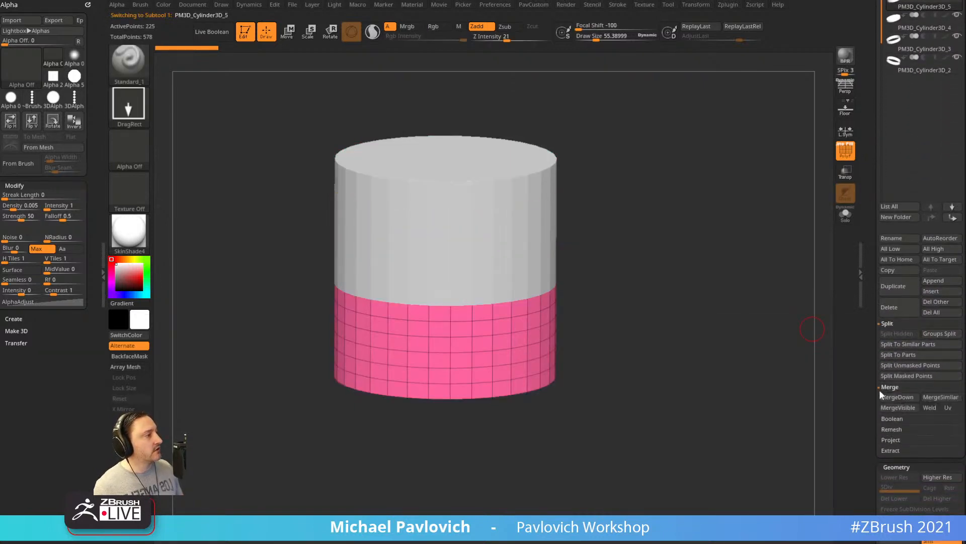
{"action": "left_click", "coordinate": [929, 380]}
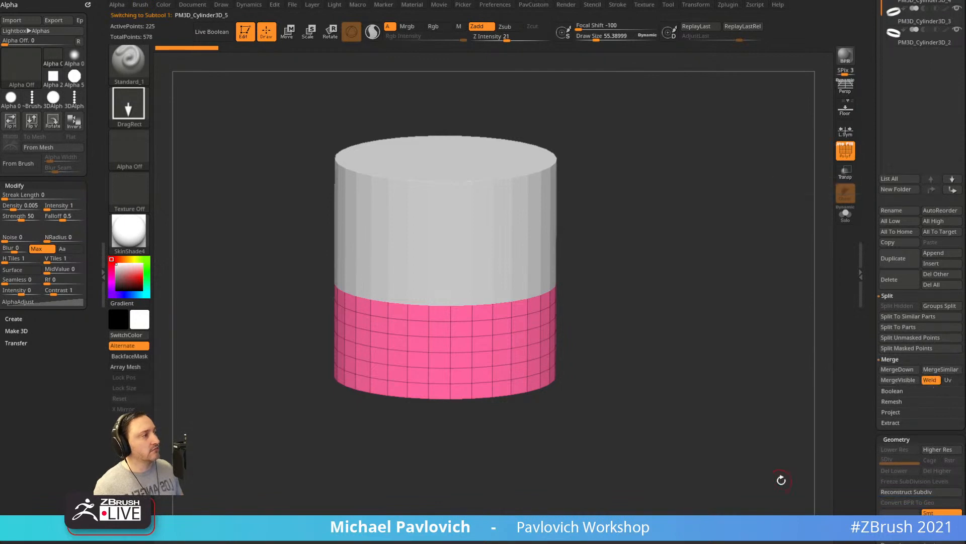
{"action": "scroll", "coordinate": [866, 194], "scroll_direction": "up", "scroll_amount": 1}
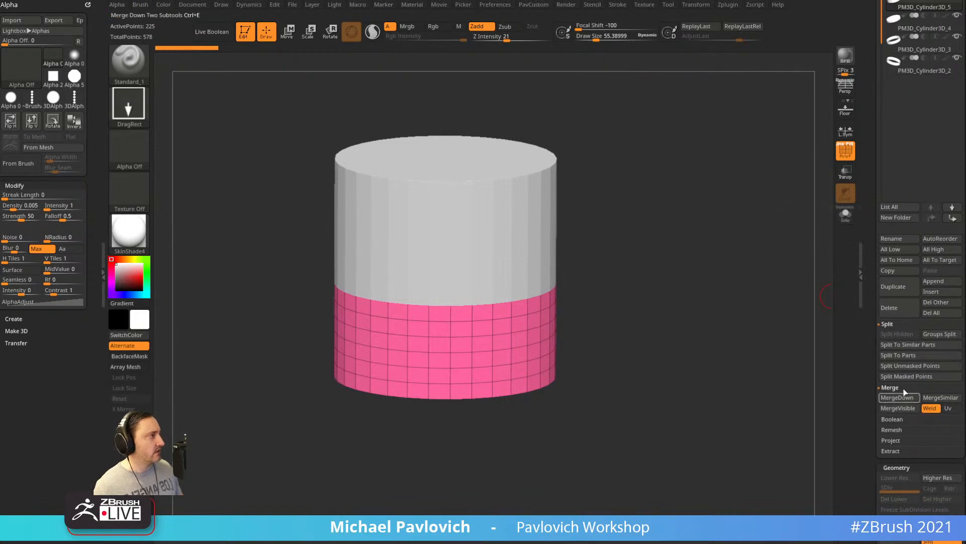
{"action": "scroll", "coordinate": [873, 271], "scroll_direction": "up", "scroll_amount": 8}
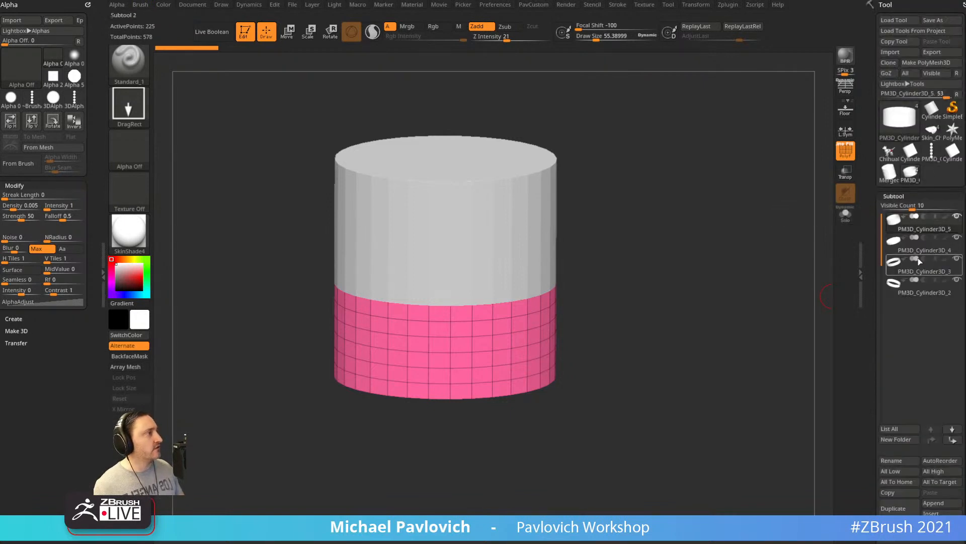
{"action": "left_click", "coordinate": [890, 172]}
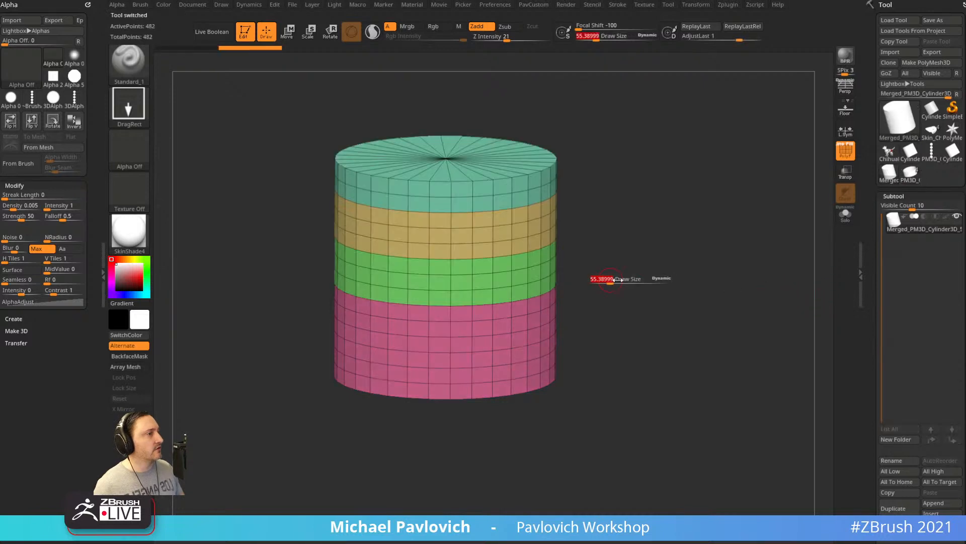
{"action": "mouse_move", "coordinate": [496, 254]}
{"action": "left_mouse_down"}
{"action": "mouse_move", "coordinate": [454, 259]}
{"action": "mouse_move", "coordinate": [486, 277]}
{"action": "mouse_move", "coordinate": [503, 249]}
{"action": "left_mouse_up"}
{"action": "key", "text": "ctrl+z"}
{"action": "scroll", "coordinate": [906, 302], "scroll_direction": "down", "scroll_amount": 10}
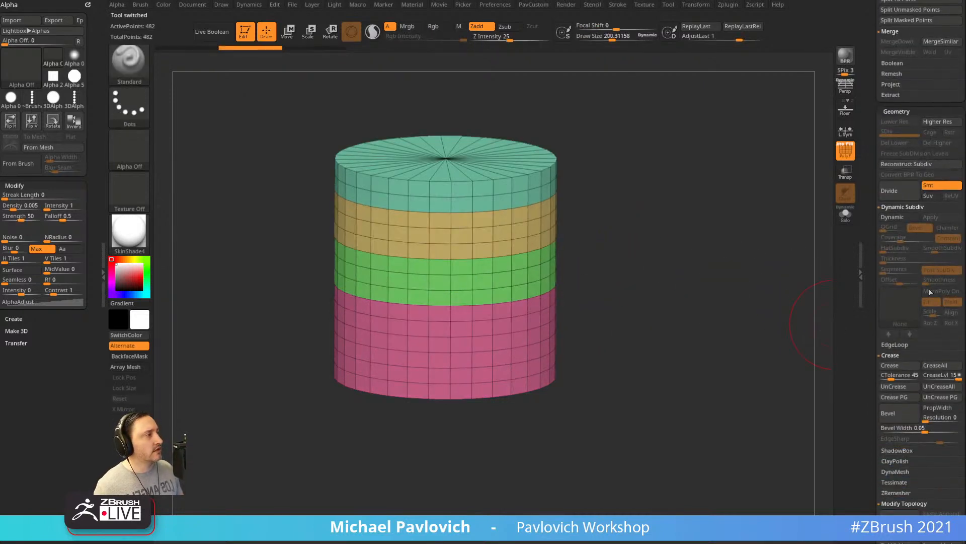
{"action": "mouse_move", "coordinate": [870, 315]}
{"action": "left_mouse_down"}
{"action": "mouse_move", "coordinate": [866, 397]}
{"action": "mouse_move", "coordinate": [867, 306]}
{"action": "left_mouse_up"}
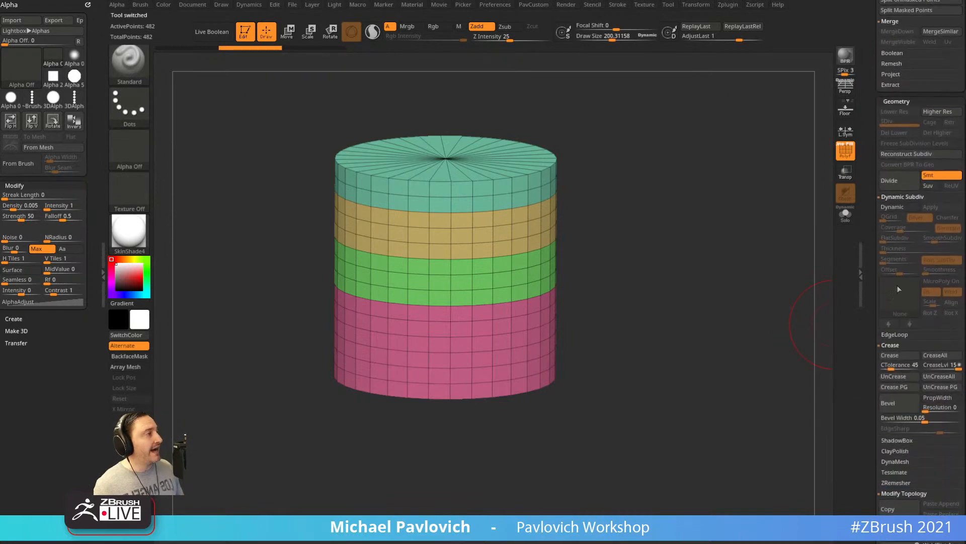
{"action": "left_click_drag", "start_coordinate": [870, 217], "coordinate": [869, 189]}
{"action": "left_click_drag", "start_coordinate": [872, 282], "coordinate": [895, 360]}
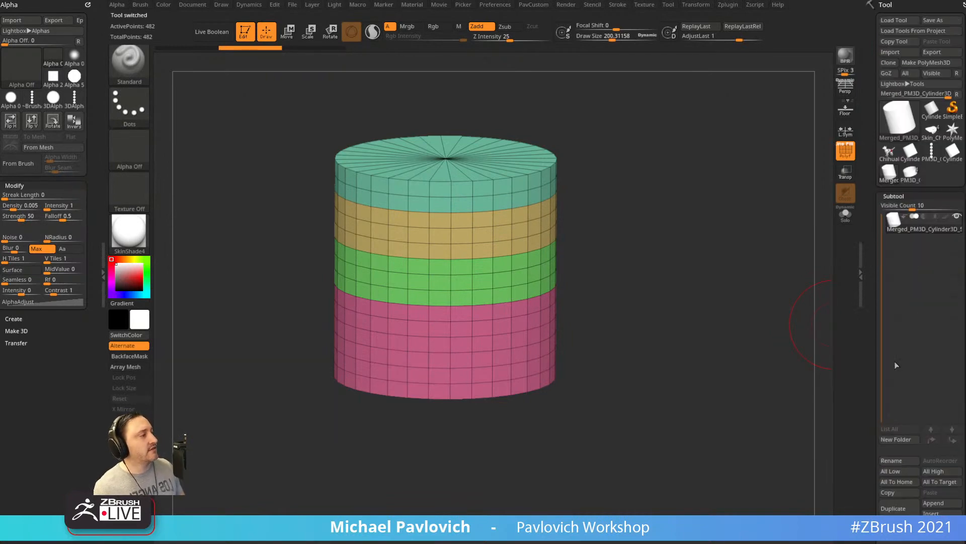
Switch back to the tool holding the split cylinder bands and move the top cap band to the end of the subtool list.
{"action": "left_click", "coordinate": [895, 179]}
{"action": "scroll", "coordinate": [906, 211], "scroll_direction": "down", "scroll_amount": 1}
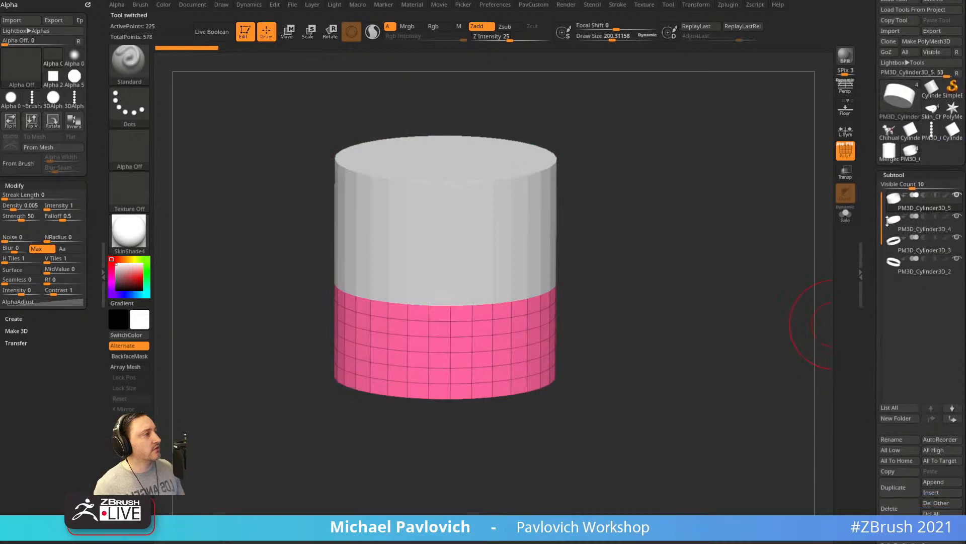
{"action": "left_click", "coordinate": [909, 217]}
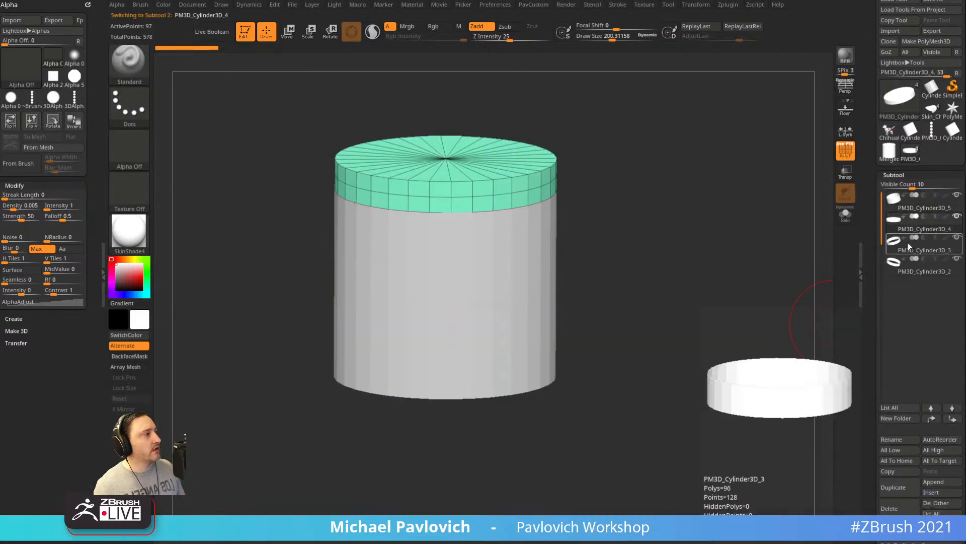
{"action": "key", "text": "shift"}
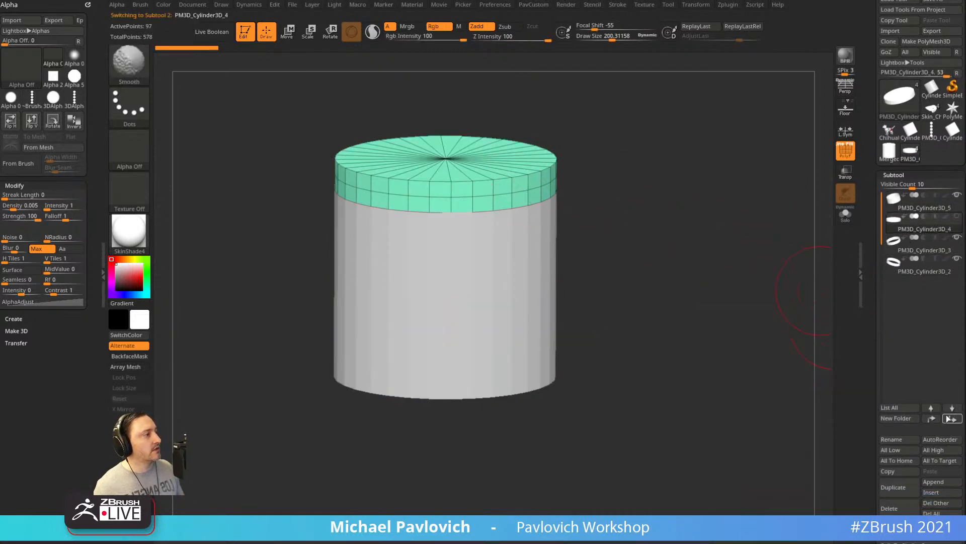
{"action": "left_click", "coordinate": [952, 419], "text": "shift"}
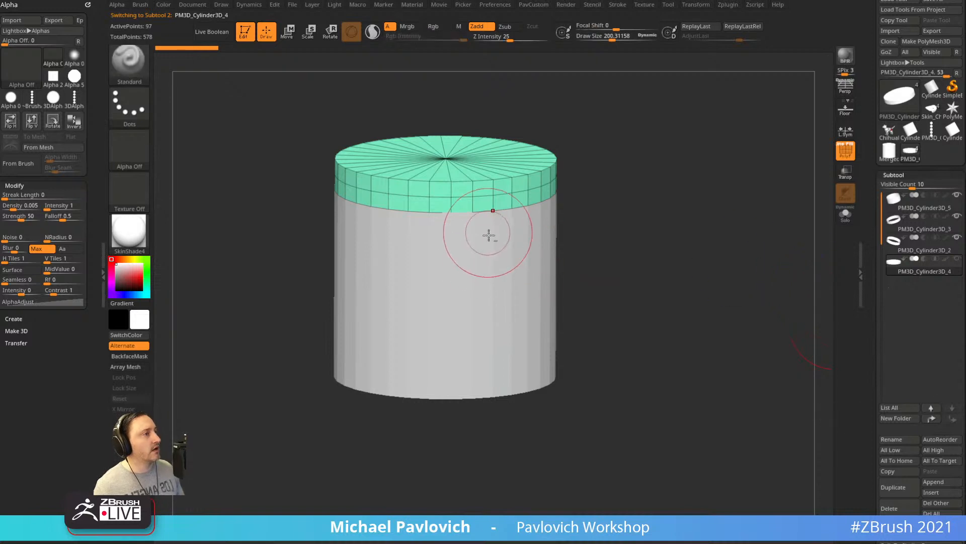
Select the band directly beneath the cap and move it to the end of the subtool list, below the cap band.
{"action": "left_click", "coordinate": [493, 236], "text": "alt"}
{"action": "key", "text": "s"}
{"action": "left_click_drag", "start_coordinate": [522, 241], "coordinate": [514, 241]}
{"action": "left_click", "coordinate": [952, 418], "text": "shift"}
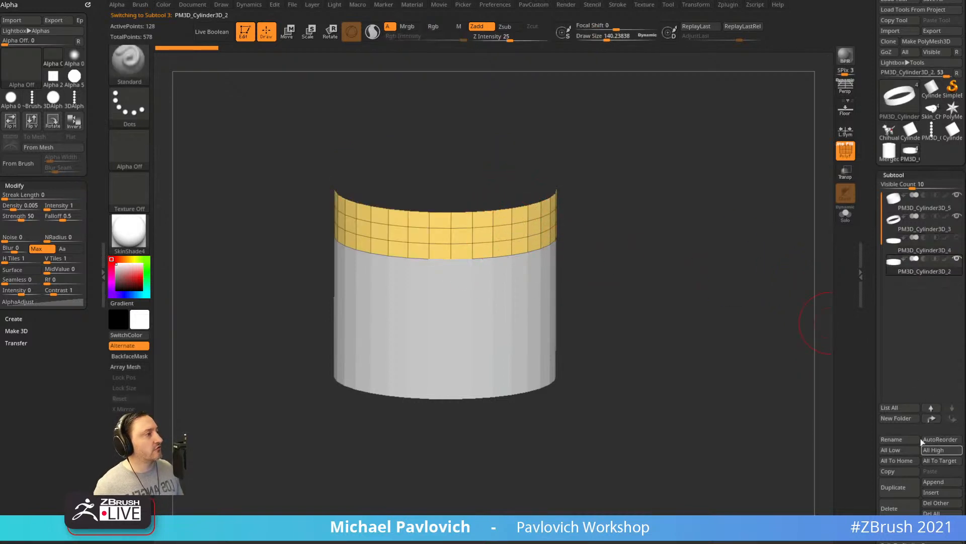
Select the cap band and merge it down with the adjacent band listed beneath it.
{"action": "left_click", "coordinate": [907, 241]}
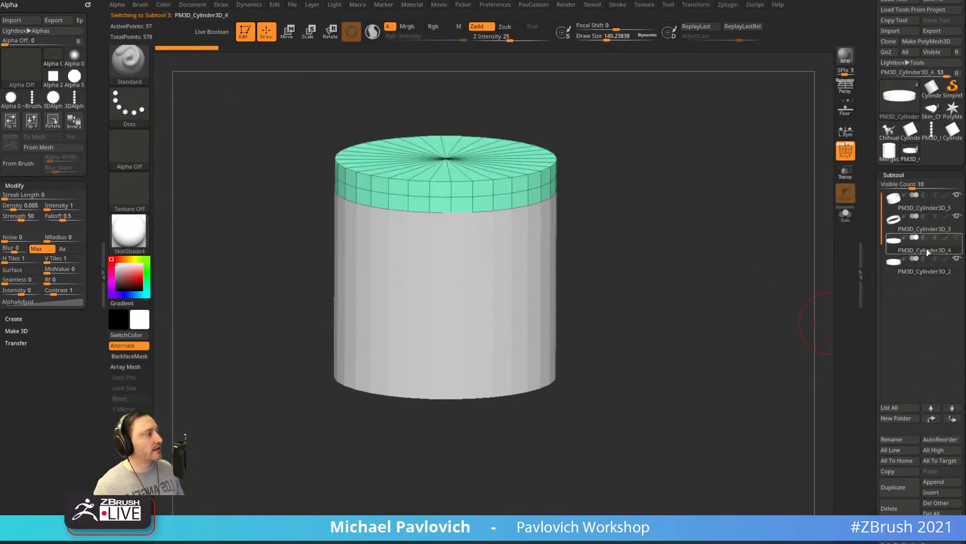
{"action": "mouse_move", "coordinate": [946, 259]}
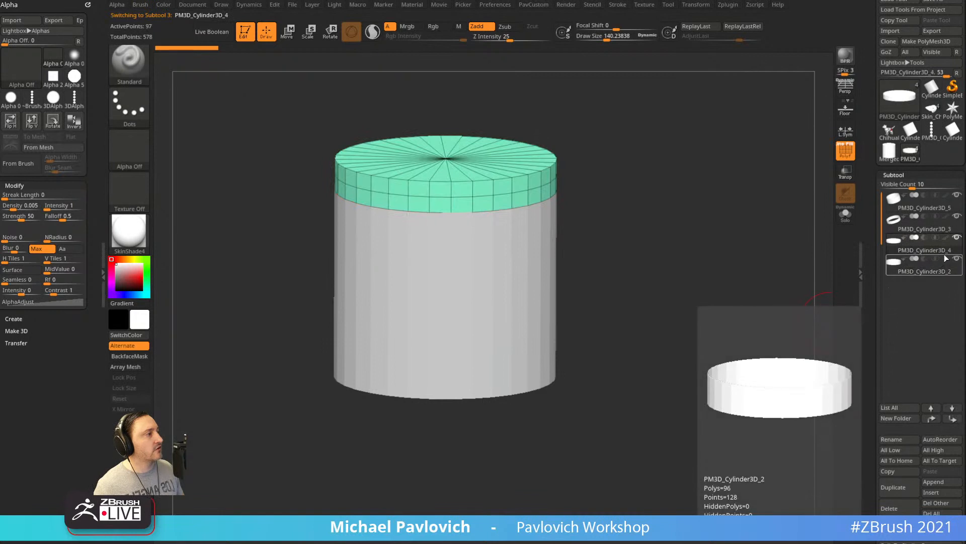
{"action": "left_click", "coordinate": [917, 268]}
{"action": "left_click", "coordinate": [906, 247]}
{"action": "scroll", "coordinate": [876, 273], "scroll_direction": "down", "scroll_amount": 3}
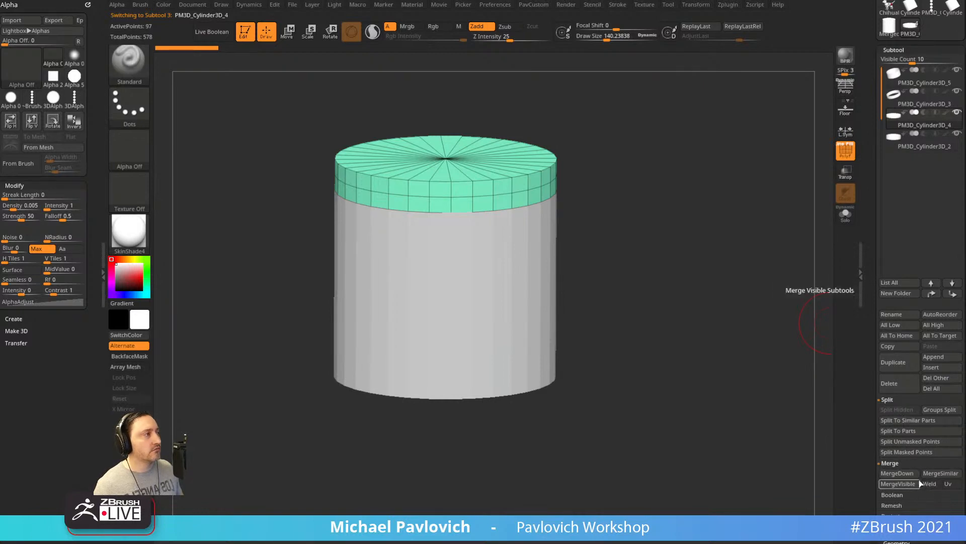
{"action": "key", "text": "ctrl+e"}
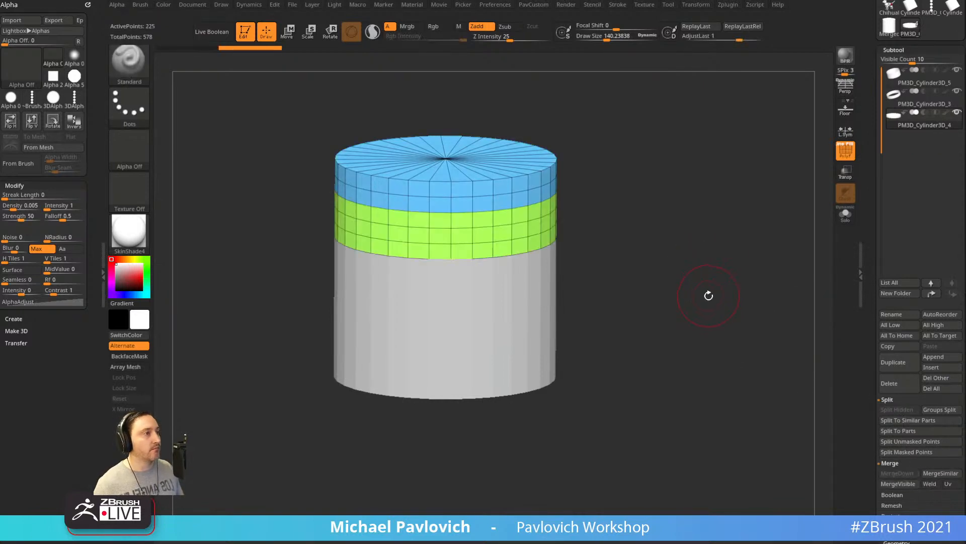
Isolate the merged bands in Solo mode, try smoothing across their shared seam and undo the strokes.
{"action": "mouse_move", "coordinate": [498, 221]}
{"action": "left_mouse_down", "text": "shift"}
{"action": "mouse_move", "coordinate": [436, 212]}
{"action": "mouse_move", "coordinate": [526, 196]}
{"action": "left_mouse_up", "text": "shift"}
{"action": "left_click_drag", "start_coordinate": [663, 258], "coordinate": [680, 264], "text": "alt"}
{"action": "key", "text": "ctrl+z"}
{"action": "left_click", "coordinate": [845, 216]}
{"action": "key", "text": "s"}
{"action": "left_click_drag", "start_coordinate": [508, 285], "coordinate": [505, 286]}
{"action": "mouse_move", "coordinate": [503, 269]}
{"action": "left_mouse_down", "text": "shift"}
{"action": "mouse_move", "coordinate": [461, 291]}
{"action": "mouse_move", "coordinate": [434, 267]}
{"action": "left_mouse_up", "text": "shift"}
{"action": "key", "text": "ctrl+z"}
{"action": "key", "text": "4"}
{"action": "left_click", "coordinate": [714, 442]}
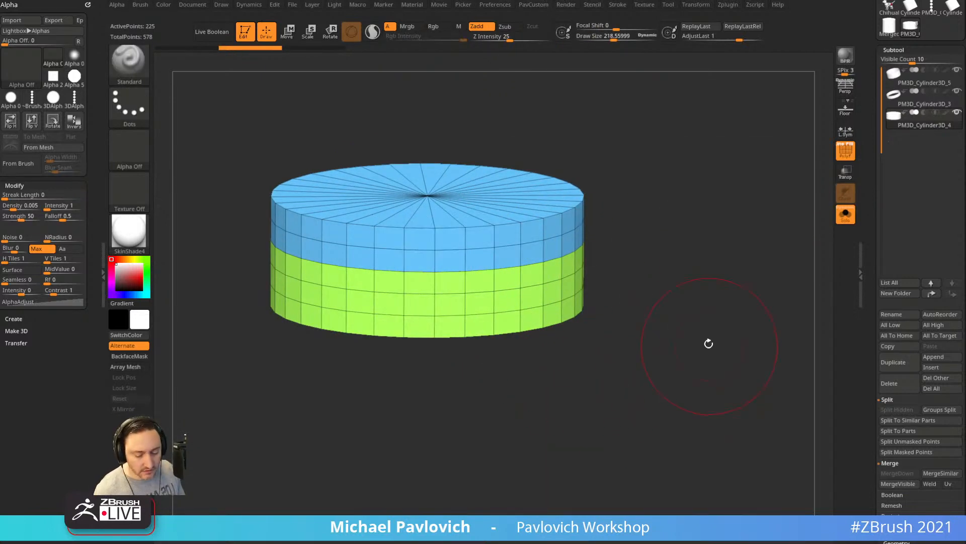
Toggle dynamic subdivision on and off on the merged bands to inspect whether their seam is connected.
{"action": "key", "text": "d"}
{"action": "key", "text": "s"}
{"action": "left_click_drag", "start_coordinate": [670, 251], "coordinate": [684, 252]}
{"action": "key", "text": "shift+d"}
{"action": "key", "text": "d"}
{"action": "key", "text": "s"}
{"action": "left_click_drag", "start_coordinate": [688, 235], "coordinate": [692, 271], "text": "alt"}
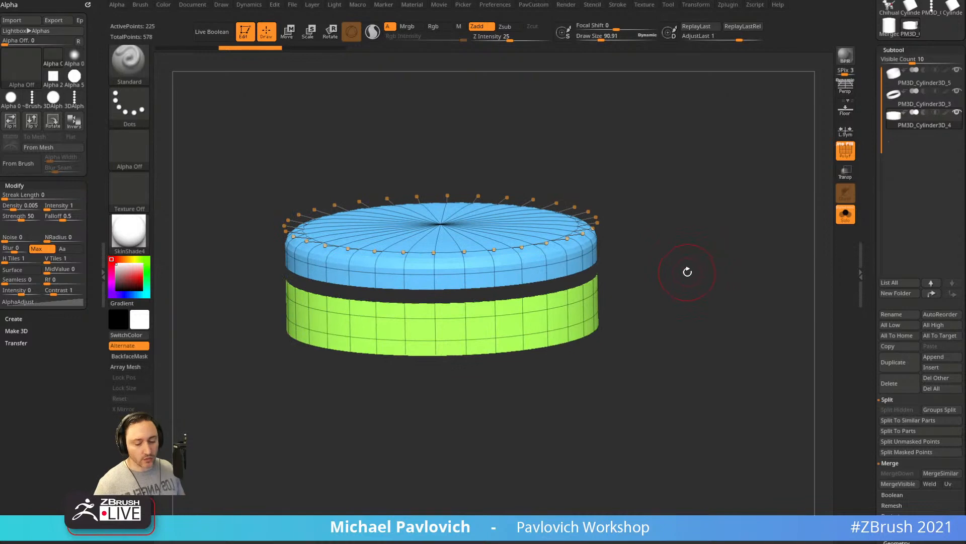
{"action": "key", "text": "shift+d"}
Collapse the geometry sections not needed and weld the coincident points of the two merged bands.
{"action": "scroll", "coordinate": [888, 325], "scroll_direction": "down", "scroll_amount": 5}
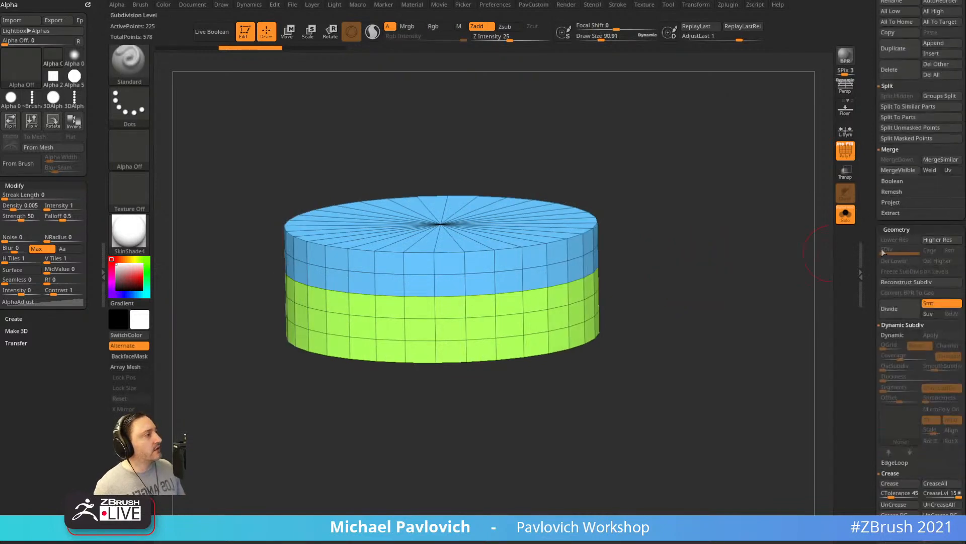
{"action": "key", "text": "shift"}
{"action": "left_click", "coordinate": [887, 325]}
{"action": "left_click", "coordinate": [893, 345]}
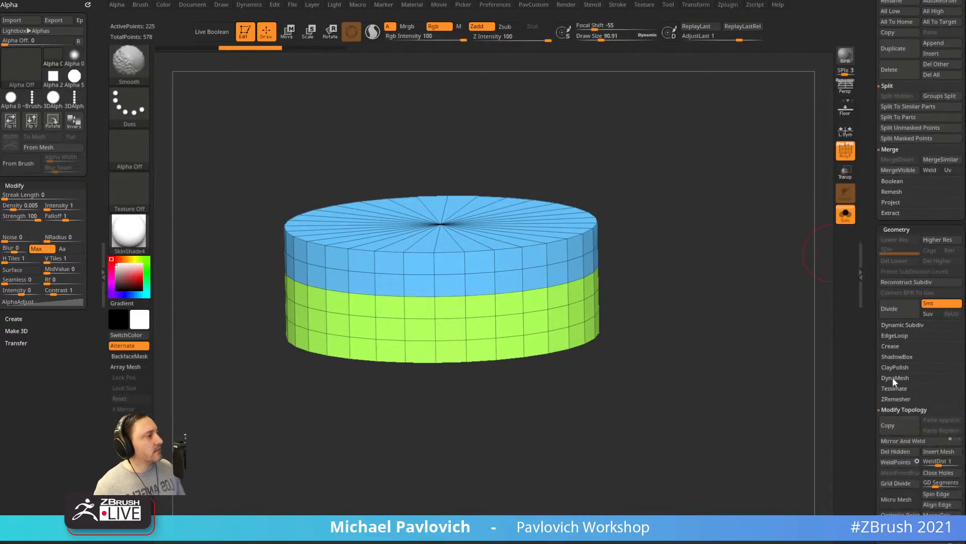
{"action": "left_click_drag", "start_coordinate": [871, 396], "coordinate": [871, 265]}
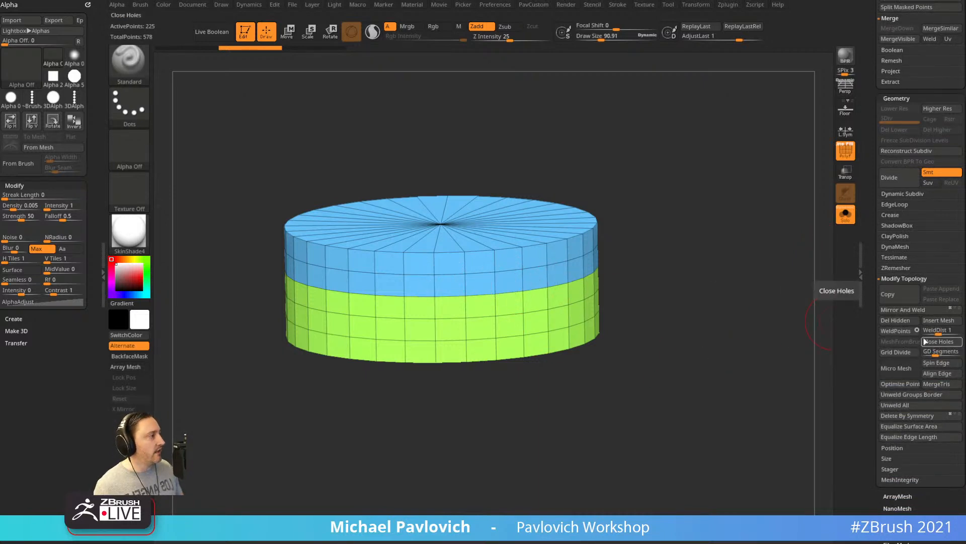
{"action": "left_click", "coordinate": [896, 330]}
{"action": "left_click_drag", "start_coordinate": [754, 339], "coordinate": [739, 283]}
{"action": "key", "text": "shift+d"}
Undo the point weld, restore the merged unwelded bands from the undo history and recheck them with dynamic subdivision.
{"action": "key", "text": "ctrl+z"}
{"action": "key", "text": "ctrl+z"}
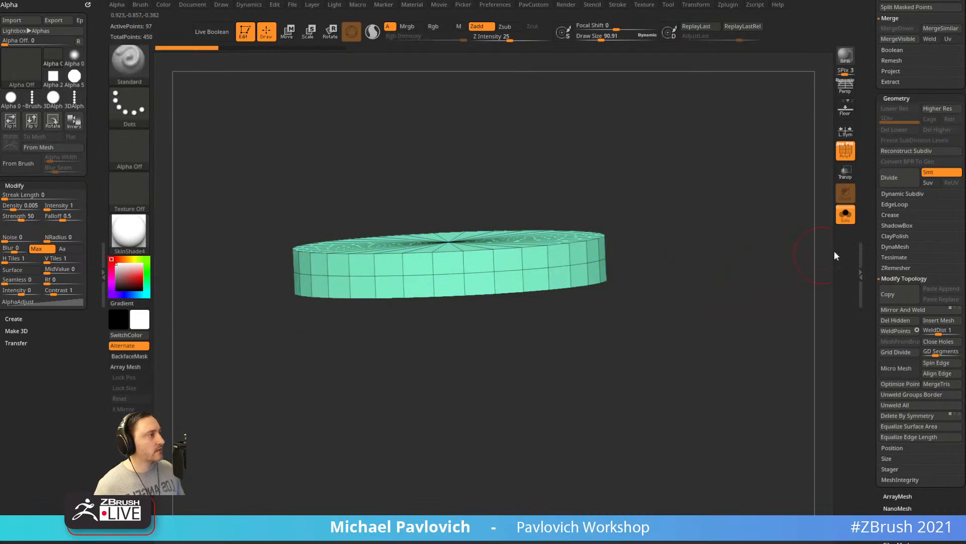
{"action": "left_click", "coordinate": [241, 49]}
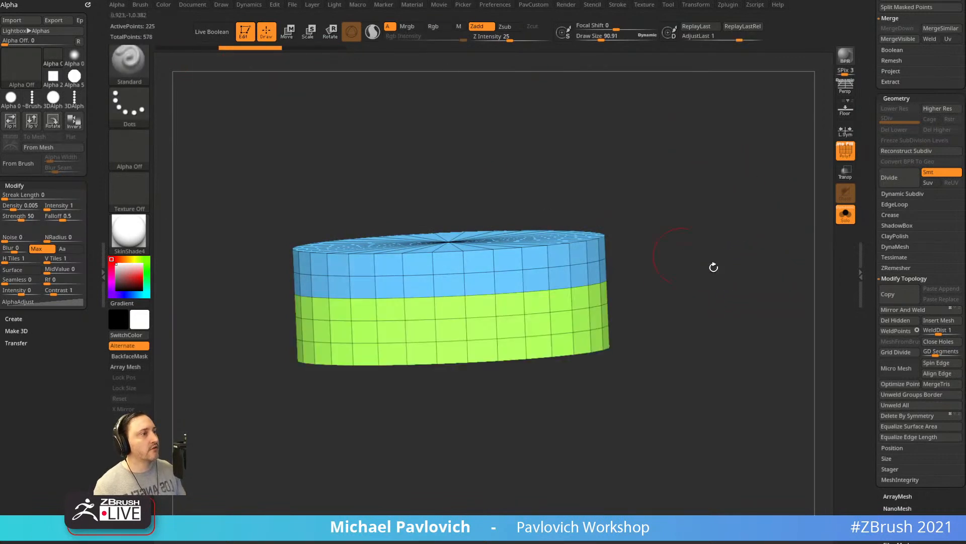
{"action": "left_click_drag", "start_coordinate": [711, 265], "coordinate": [719, 286]}
{"action": "key", "text": "d"}
{"action": "key", "text": "shift+d"}
Distort the merged bands with the Noise deformation and preview the uneven seam with dynamic subdivision.
{"action": "left_click_drag", "start_coordinate": [870, 292], "coordinate": [873, 157]}
{"action": "left_click", "coordinate": [888, 121], "text": "shift"}
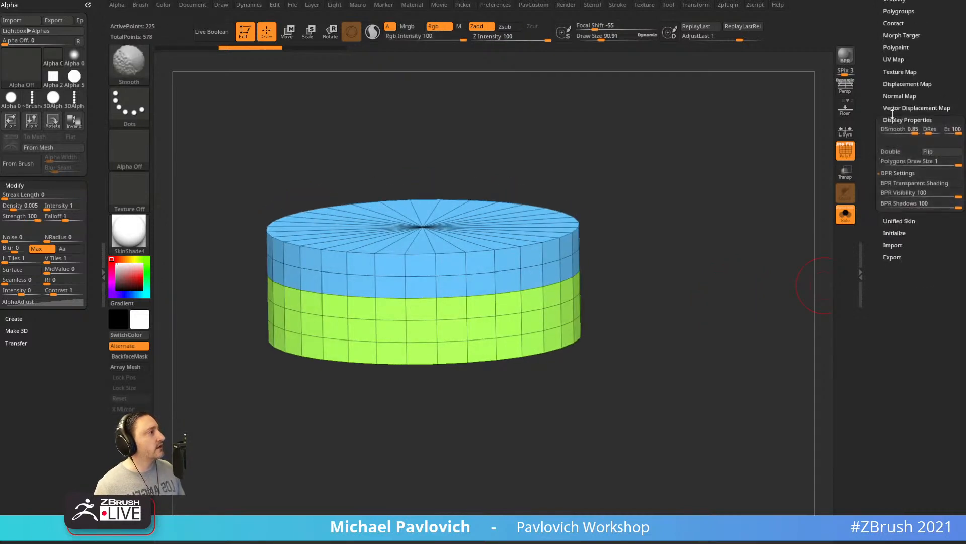
{"action": "left_click", "coordinate": [892, 100]}
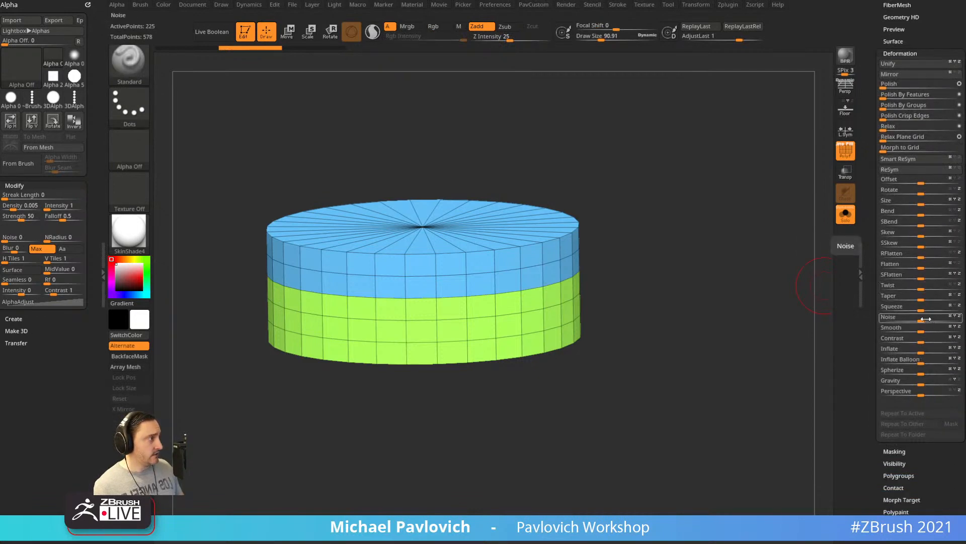
{"action": "left_click_drag", "start_coordinate": [926, 320], "coordinate": [915, 320]}
{"action": "mouse_move", "coordinate": [694, 261]}
{"action": "left_mouse_down", "text": "shift"}
{"action": "mouse_move", "coordinate": [670, 284]}
{"action": "mouse_move", "coordinate": [712, 265]}
{"action": "mouse_move", "coordinate": [728, 276]}
{"action": "left_mouse_up", "text": "shift"}
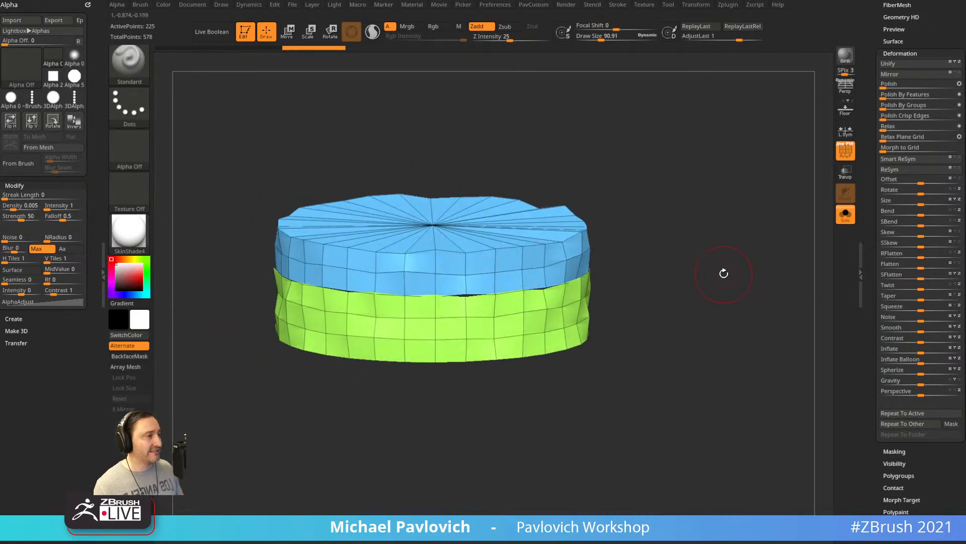
{"action": "key", "text": "d"}
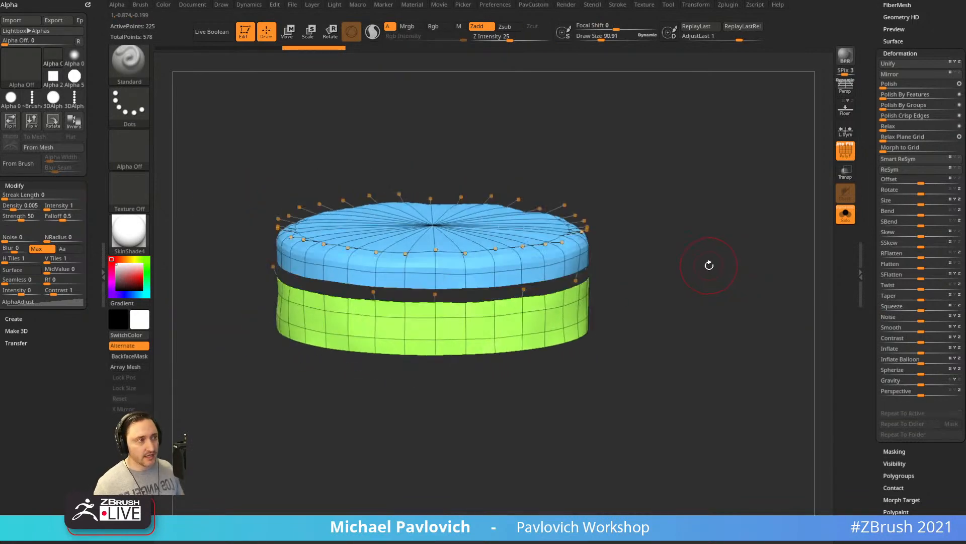
{"action": "key", "text": "shift+d"}
Weld the nearby seam points of the distorted bands, first at weld distance 1 and again at a larger distance.
{"action": "left_click_drag", "start_coordinate": [869, 252], "coordinate": [860, 378]}
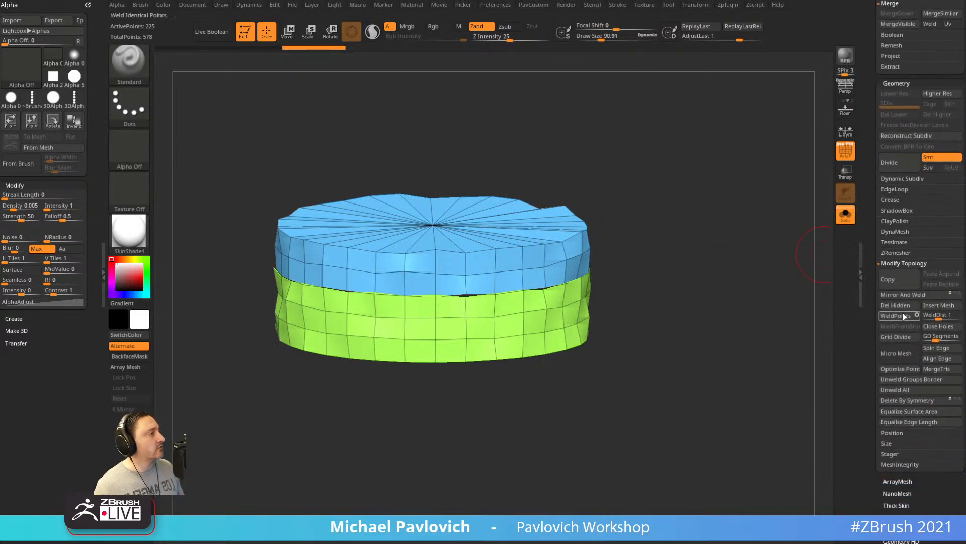
{"action": "left_click", "coordinate": [897, 317]}
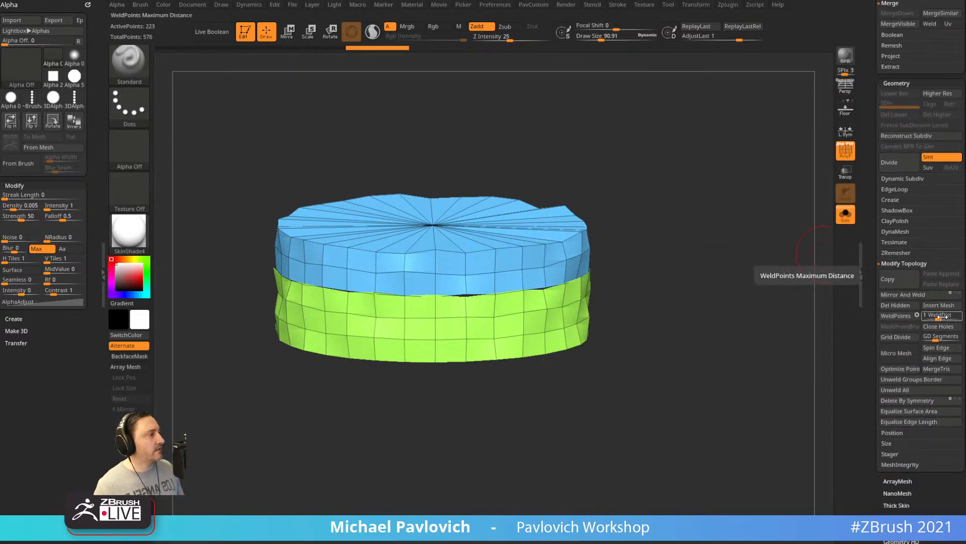
{"action": "left_click", "coordinate": [902, 317]}
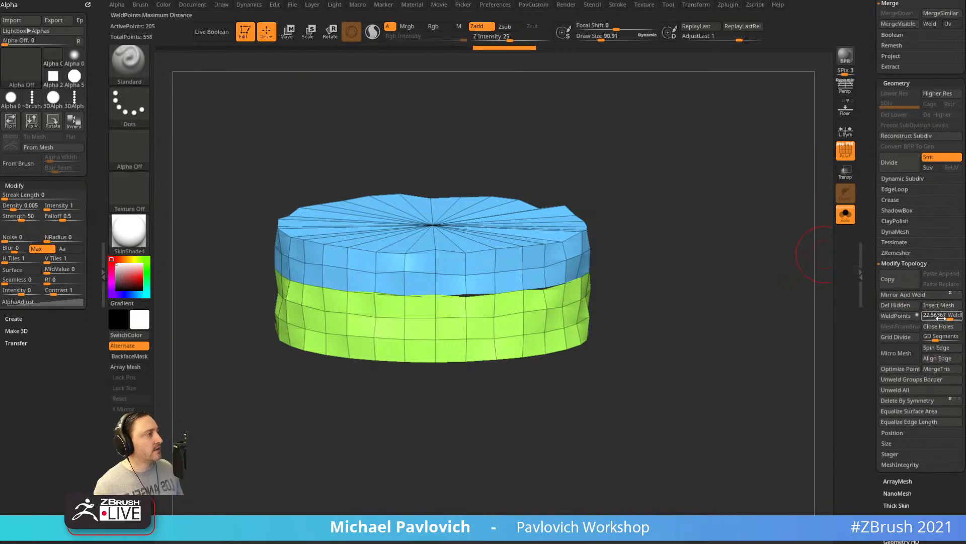
Try welding the remaining seam points with a weld distance of about 73.15, inspect the gaps and undo the last change.
{"action": "left_click", "coordinate": [952, 316]}
{"action": "left_click_drag", "start_coordinate": [953, 316], "coordinate": [958, 316]}
{"action": "left_click", "coordinate": [897, 319]}
{"action": "left_click_drag", "start_coordinate": [767, 334], "coordinate": [670, 350]}
{"action": "mouse_move", "coordinate": [518, 431]}
{"action": "left_mouse_down"}
{"action": "mouse_move", "coordinate": [518, 440]}
{"action": "mouse_move", "coordinate": [757, 345]}
{"action": "mouse_move", "coordinate": [629, 347]}
{"action": "mouse_move", "coordinate": [670, 423]}
{"action": "mouse_move", "coordinate": [651, 425]}
{"action": "mouse_move", "coordinate": [695, 442]}
{"action": "mouse_move", "coordinate": [566, 319]}
{"action": "left_mouse_up"}
{"action": "key", "text": "ctrl+z"}
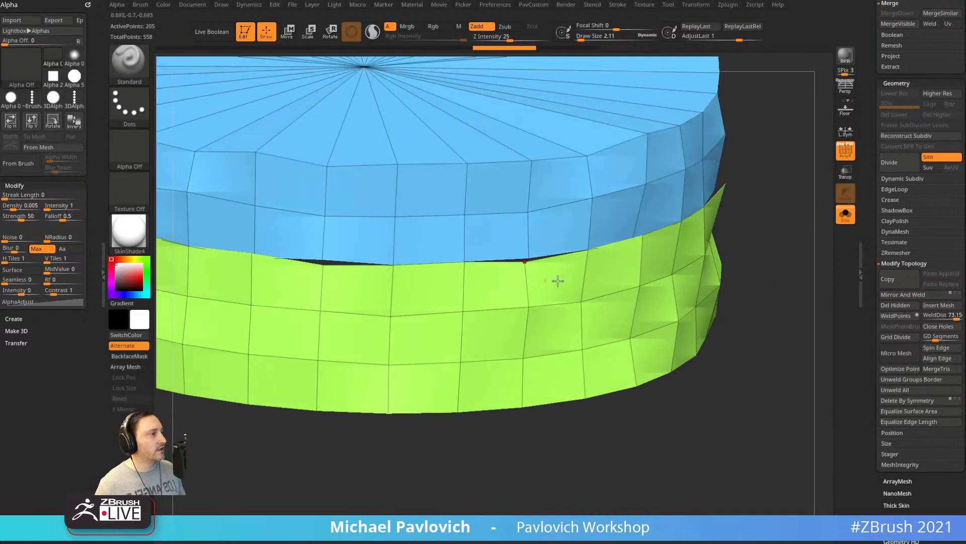
Switch to the ZModeler brush, set its point action to Stitch Two Points and stitch an open point pair on the seam.
{"action": "key", "text": "b"}
{"action": "key", "text": "z"}
{"action": "key", "text": "m"}
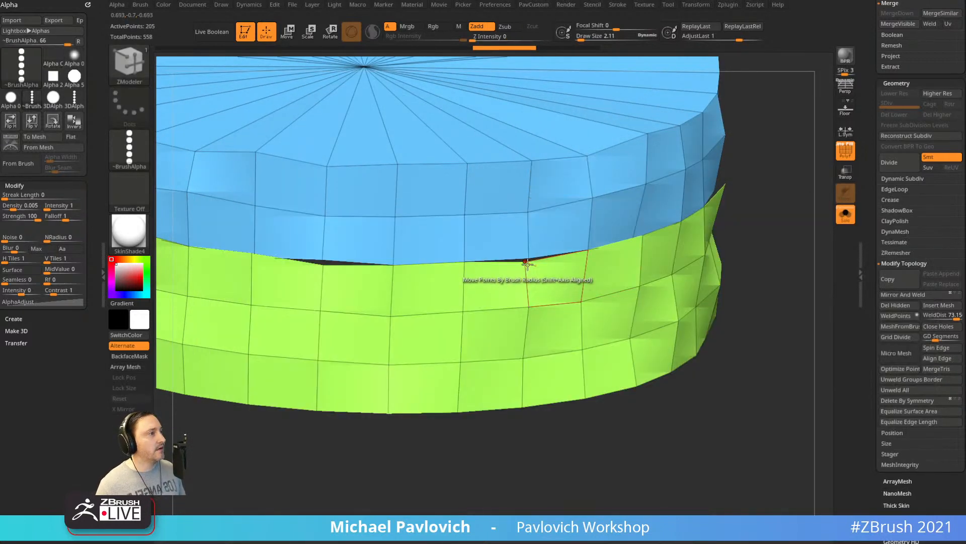
{"action": "key", "text": "space"}
{"action": "left_click", "coordinate": [570, 284]}
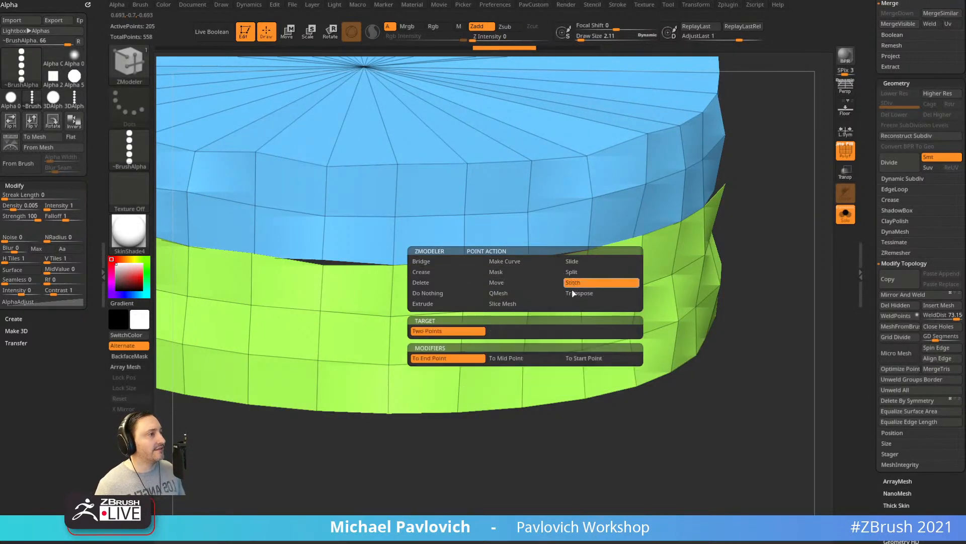
{"action": "left_click_drag", "start_coordinate": [491, 430], "coordinate": [487, 407]}
{"action": "left_click", "coordinate": [521, 270]}
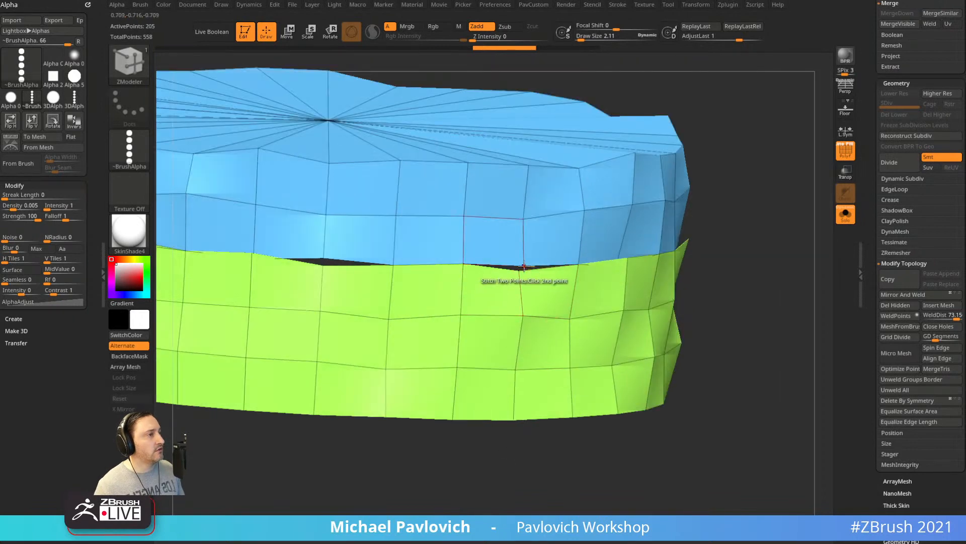
{"action": "left_click", "coordinate": [526, 265]}
Set the ZModeler point action to Move and snap the open points in the seam gap onto their matching points.
{"action": "mouse_move", "coordinate": [769, 263]}
{"action": "left_mouse_down"}
{"action": "mouse_move", "coordinate": [787, 267]}
{"action": "mouse_move", "coordinate": [796, 287]}
{"action": "mouse_move", "coordinate": [770, 248]}
{"action": "left_mouse_up"}
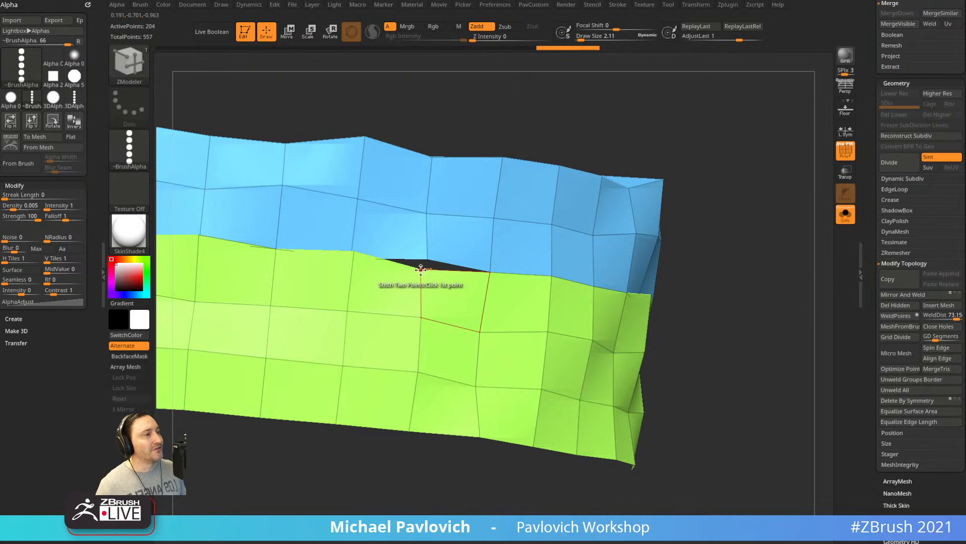
{"action": "key", "text": "space"}
{"action": "left_click", "coordinate": [395, 290]}
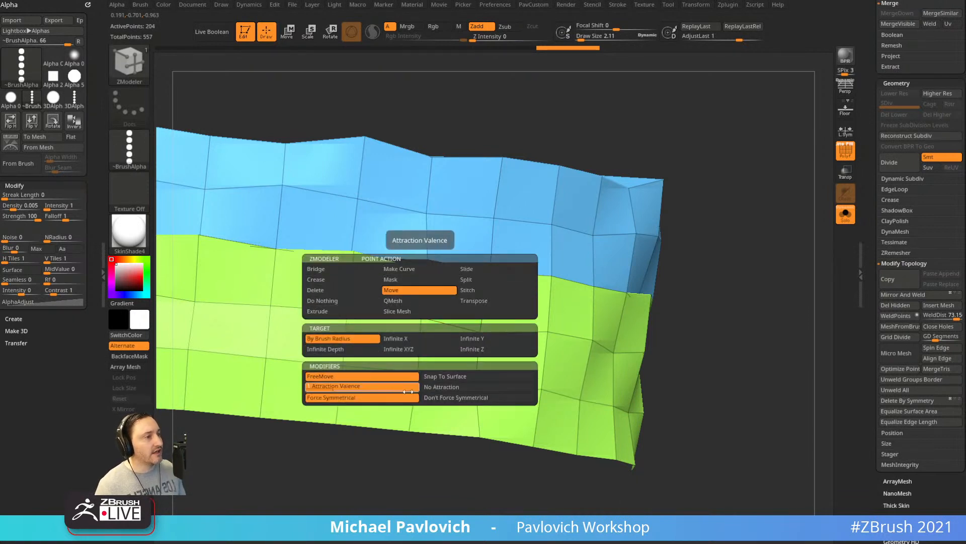
{"action": "left_click_drag", "start_coordinate": [735, 173], "coordinate": [781, 183]}
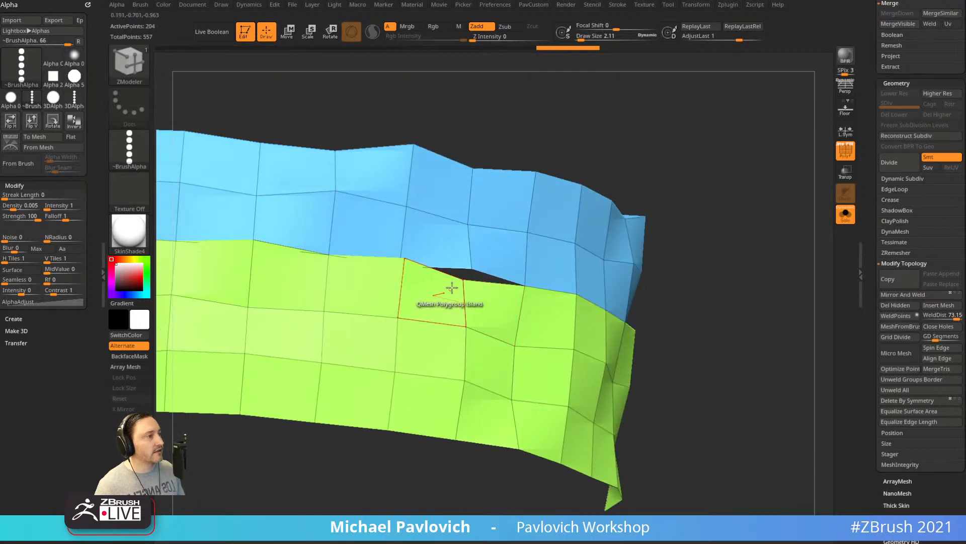
{"action": "left_click_drag", "start_coordinate": [470, 273], "coordinate": [472, 270]}
{"action": "left_click_drag", "start_coordinate": [683, 175], "coordinate": [690, 157]}
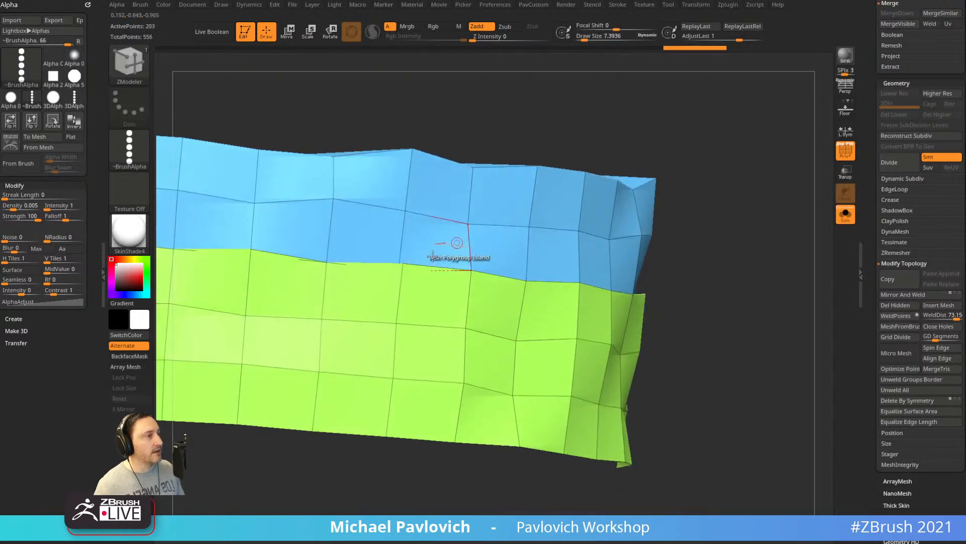
{"action": "mouse_move", "coordinate": [405, 265]}
{"action": "left_mouse_down"}
{"action": "mouse_move", "coordinate": [391, 282]}
{"action": "mouse_move", "coordinate": [396, 274]}
{"action": "left_mouse_up"}
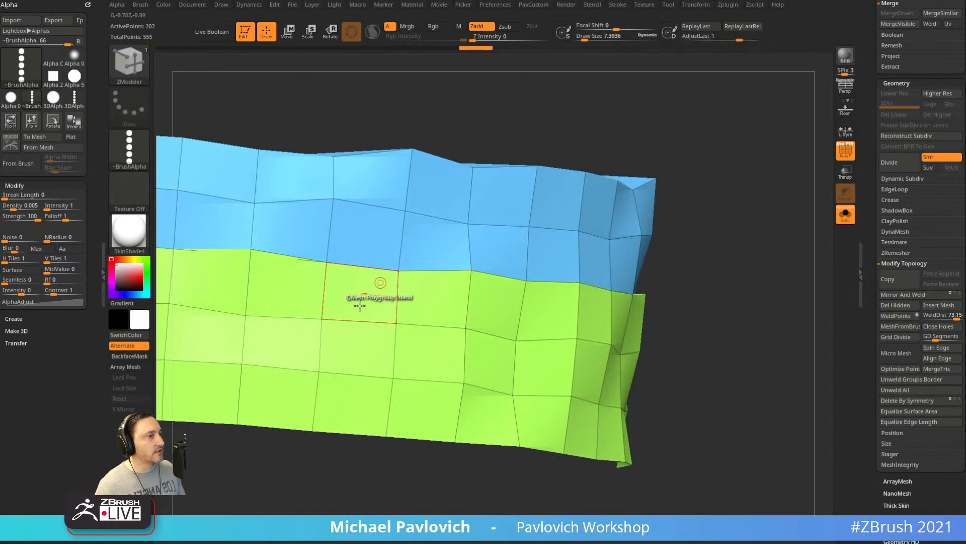
Snap the remaining open points along the blue and green seam onto their matching points with the ZModeler Move point action.
{"action": "left_click_drag", "start_coordinate": [276, 460], "coordinate": [364, 469], "text": "alt"}
{"action": "left_click_drag", "start_coordinate": [359, 259], "coordinate": [347, 272]}
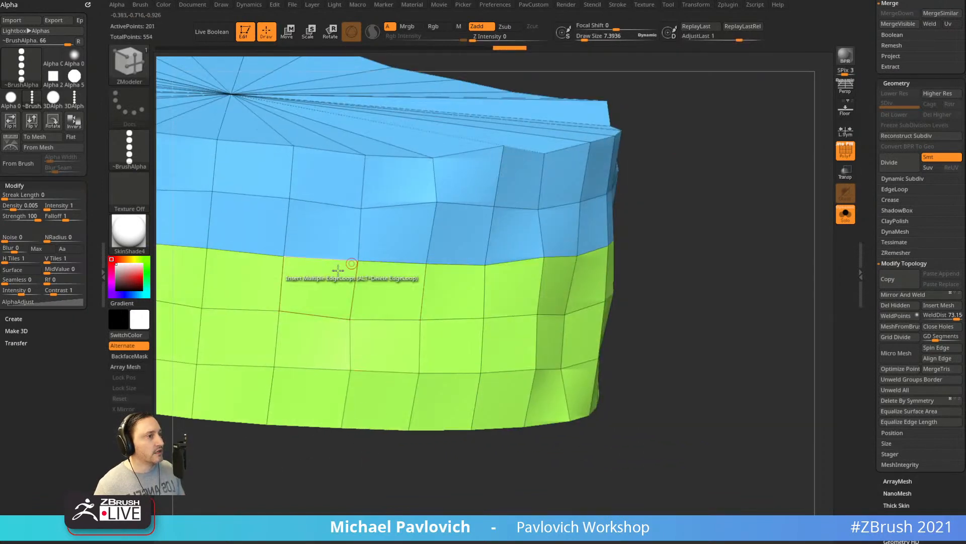
{"action": "left_click_drag", "start_coordinate": [252, 466], "coordinate": [485, 276], "text": "alt"}
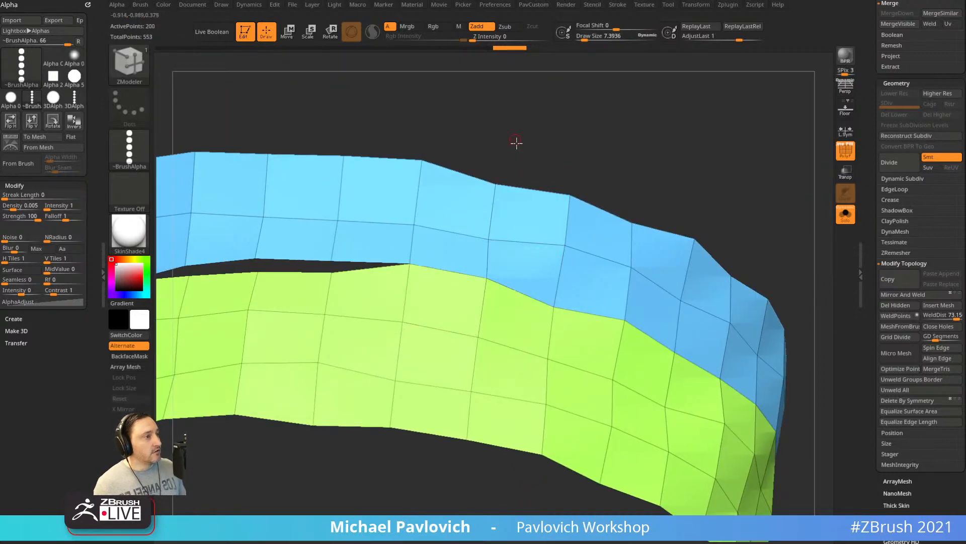
{"action": "left_click_drag", "start_coordinate": [515, 142], "coordinate": [458, 307]}
{"action": "left_click_drag", "start_coordinate": [381, 318], "coordinate": [380, 305]}
{"action": "left_click_drag", "start_coordinate": [442, 168], "coordinate": [468, 170]}
{"action": "left_click_drag", "start_coordinate": [420, 324], "coordinate": [416, 311]}
{"action": "left_click_drag", "start_coordinate": [496, 151], "coordinate": [675, 149]}
{"action": "left_click_drag", "start_coordinate": [457, 319], "coordinate": [452, 311]}
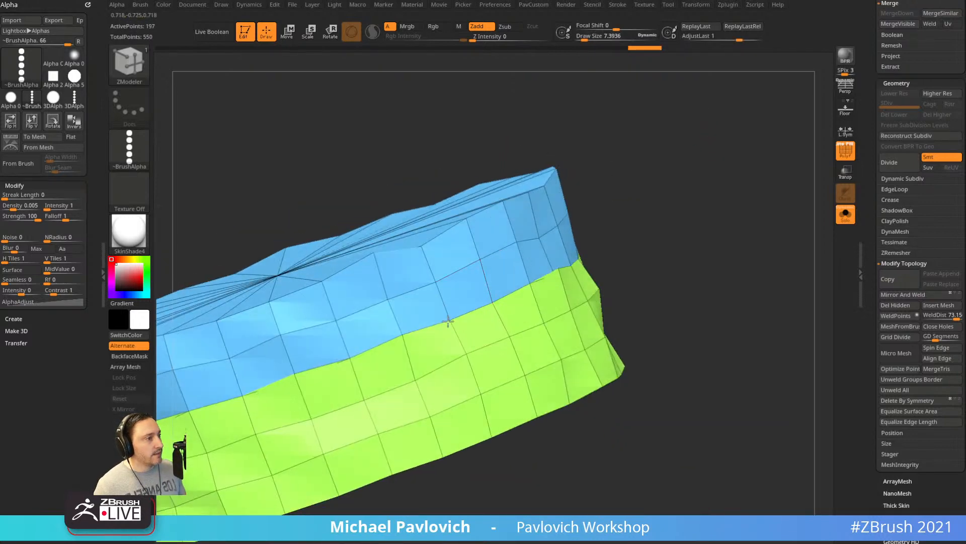
{"action": "left_click_drag", "start_coordinate": [618, 174], "coordinate": [619, 229]}
{"action": "left_click_drag", "start_coordinate": [588, 256], "coordinate": [590, 243]}
{"action": "left_click_drag", "start_coordinate": [699, 282], "coordinate": [763, 324], "text": "alt"}
{"action": "scroll", "coordinate": [854, 324], "scroll_direction": "up", "scroll_amount": 5}
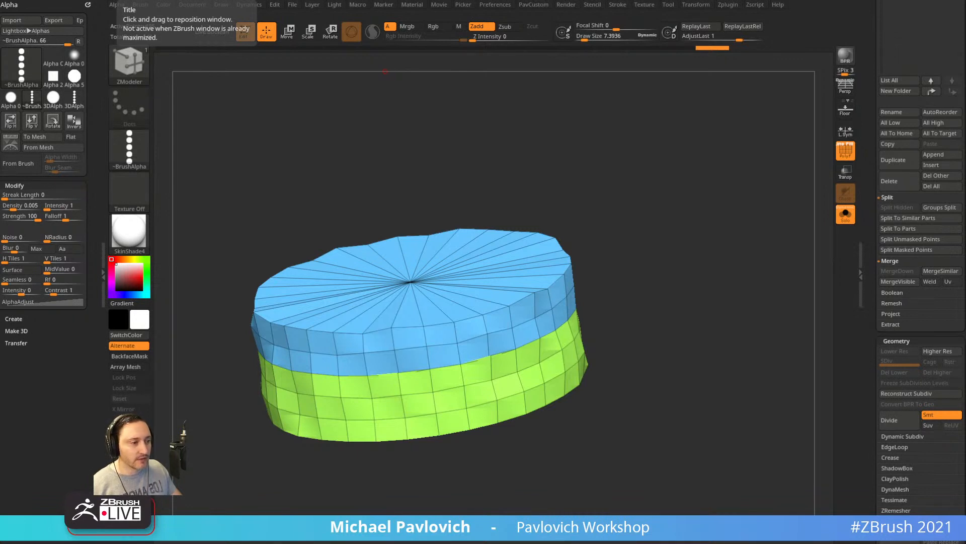
Switch to the ArtStation portfolio in the browser, open Bison 2021.7, play its timelapse video and return to ZBrush.
{"action": "left_click_drag", "start_coordinate": [0, 131], "coordinate": [689, 89]}
{"action": "scroll", "coordinate": [323, 254], "scroll_direction": "up", "scroll_amount": 10}
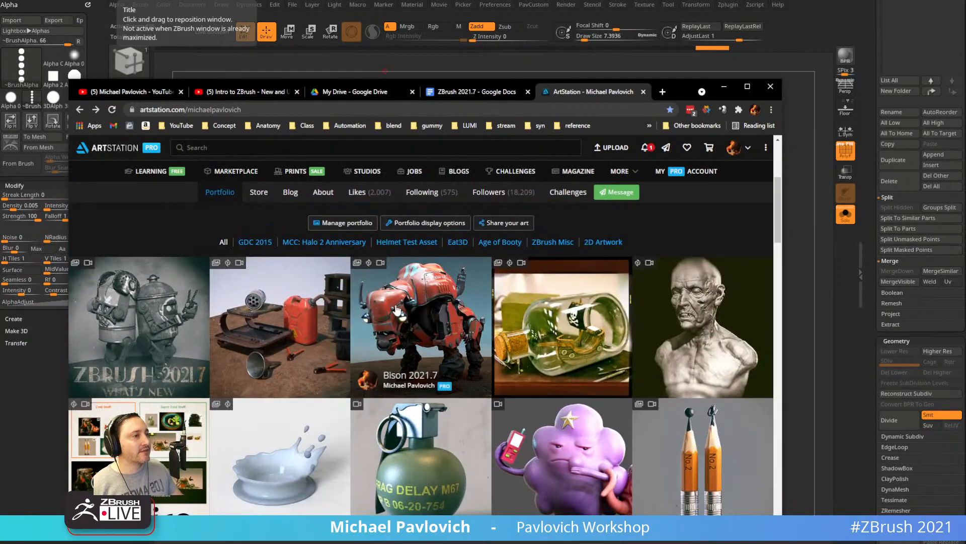
{"action": "left_click", "coordinate": [395, 309]}
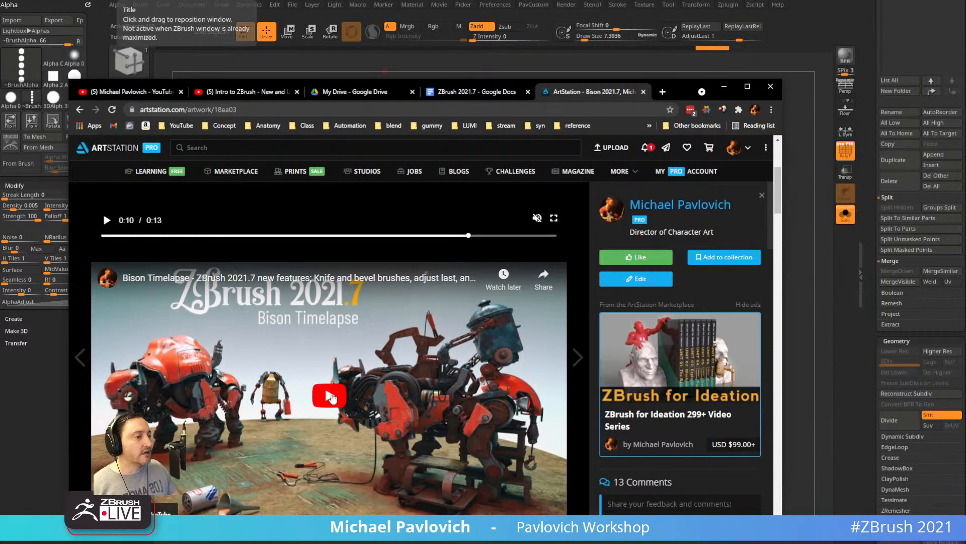
{"action": "left_click", "coordinate": [326, 400]}
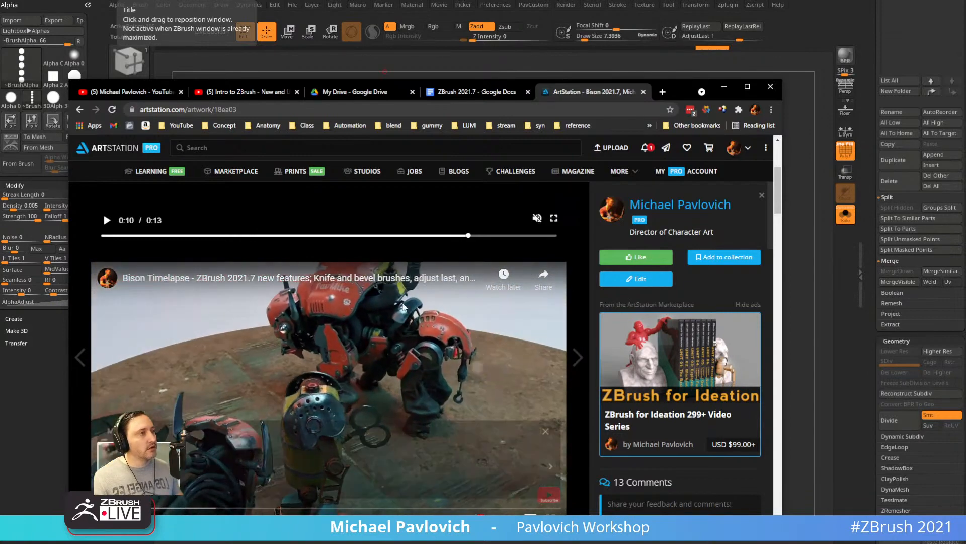
{"action": "left_click", "coordinate": [724, 87]}
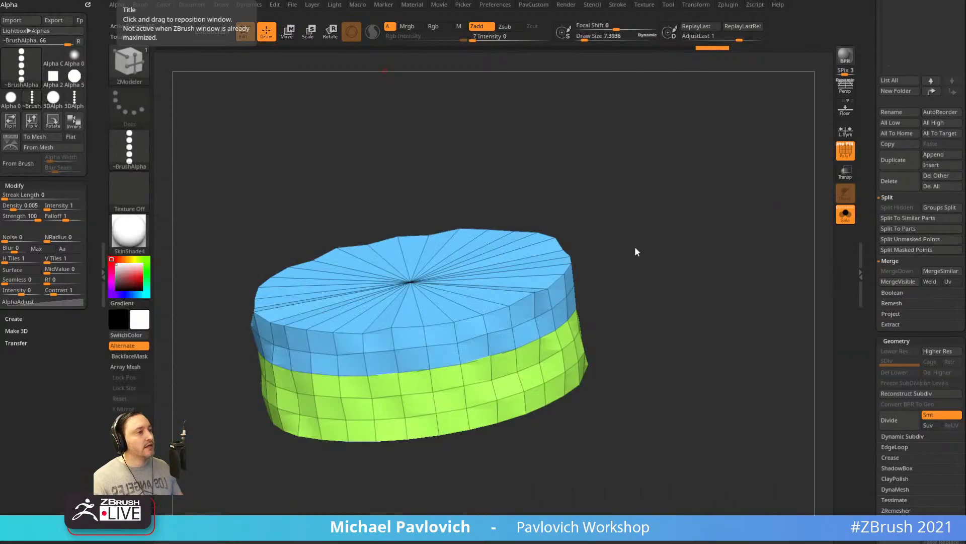
DynaMesh the closed disc at resolution 128.
{"action": "key", "text": "grave"}
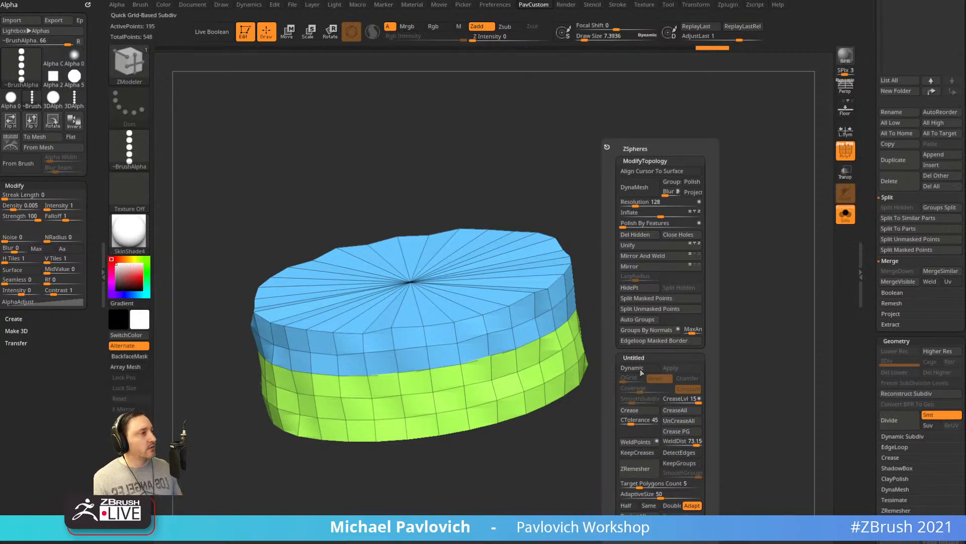
{"action": "left_click", "coordinate": [635, 187]}
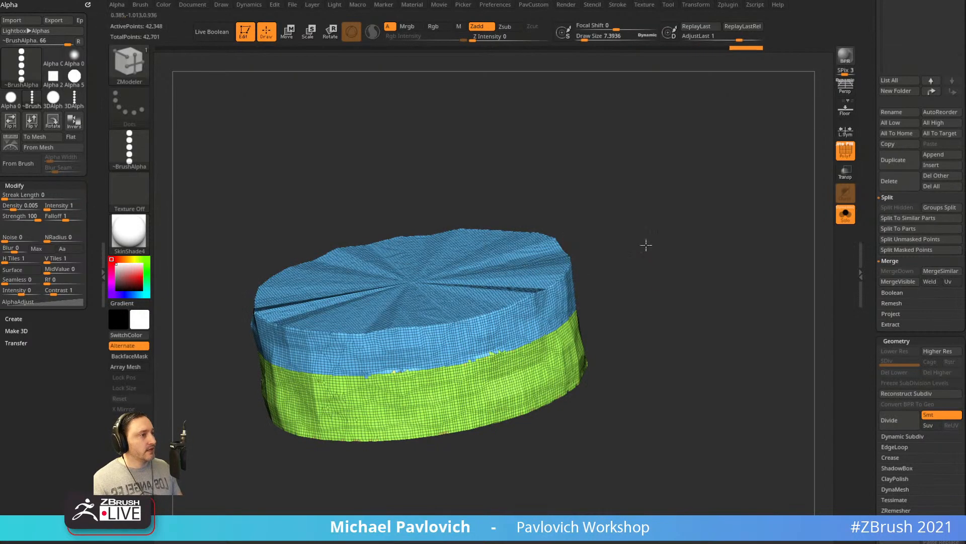
Turn off the PolyFrame display and assign StartupMaterial to the disc.
{"action": "left_click", "coordinate": [846, 150]}
{"action": "left_click_drag", "start_coordinate": [682, 237], "coordinate": [666, 248]}
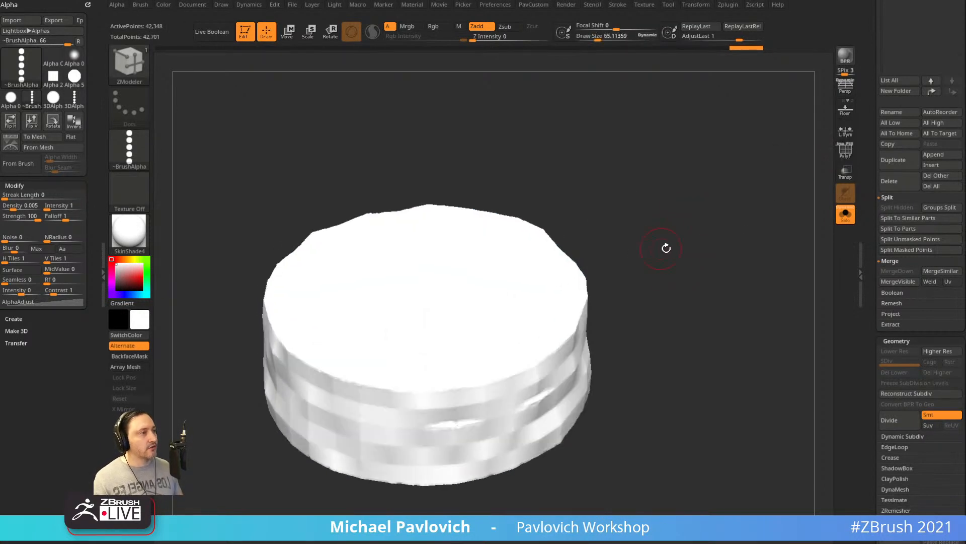
{"action": "left_click", "coordinate": [132, 239]}
{"action": "left_click", "coordinate": [189, 243]}
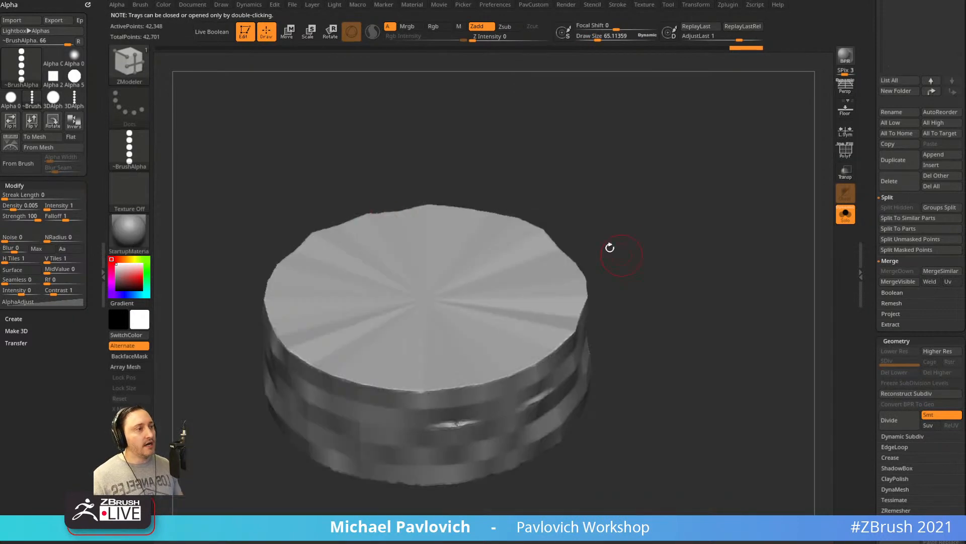
Load the TrimSmoothBorder brush from the Trim brush folder and give it the square Alpha 28.
{"action": "left_click", "coordinate": [270, 61]}
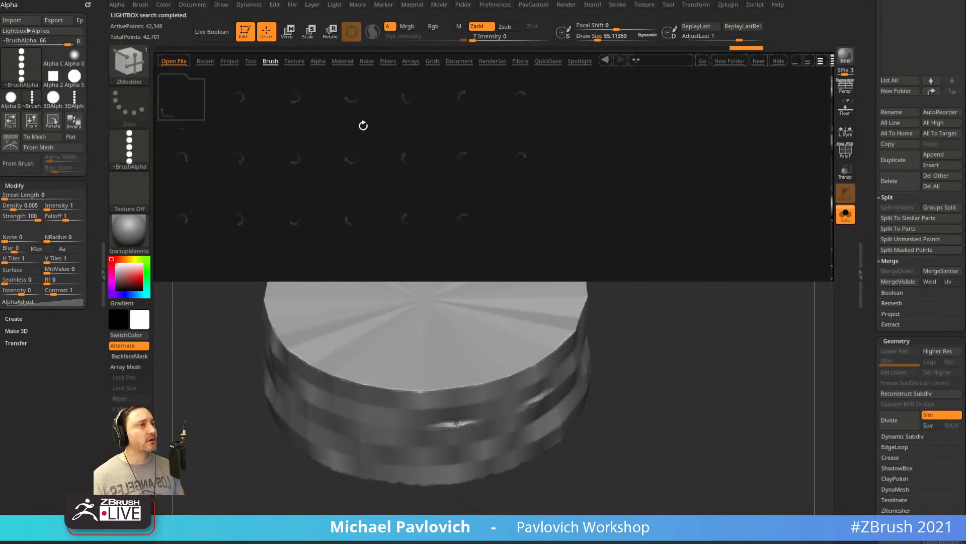
{"action": "left_click_drag", "start_coordinate": [527, 201], "coordinate": [494, 203]}
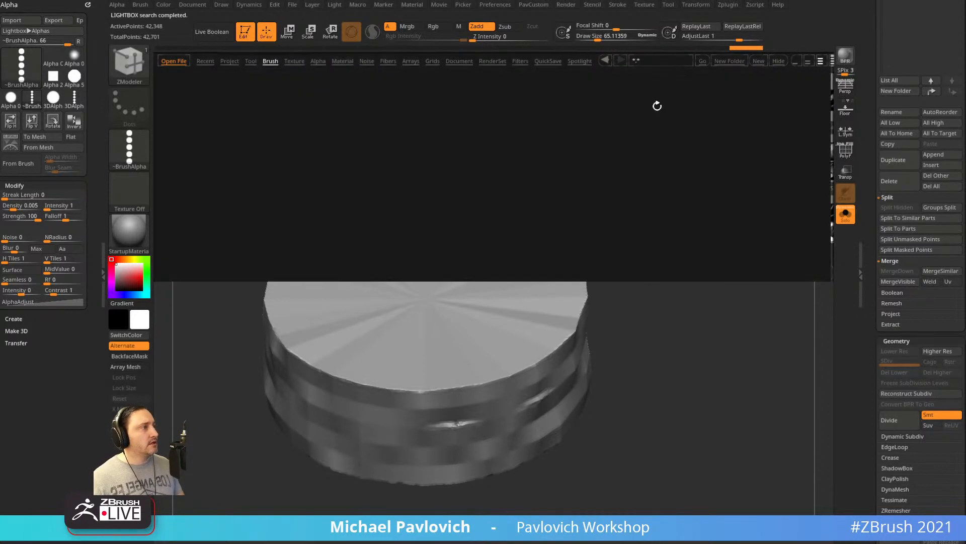
{"action": "double_click", "coordinate": [349, 226]}
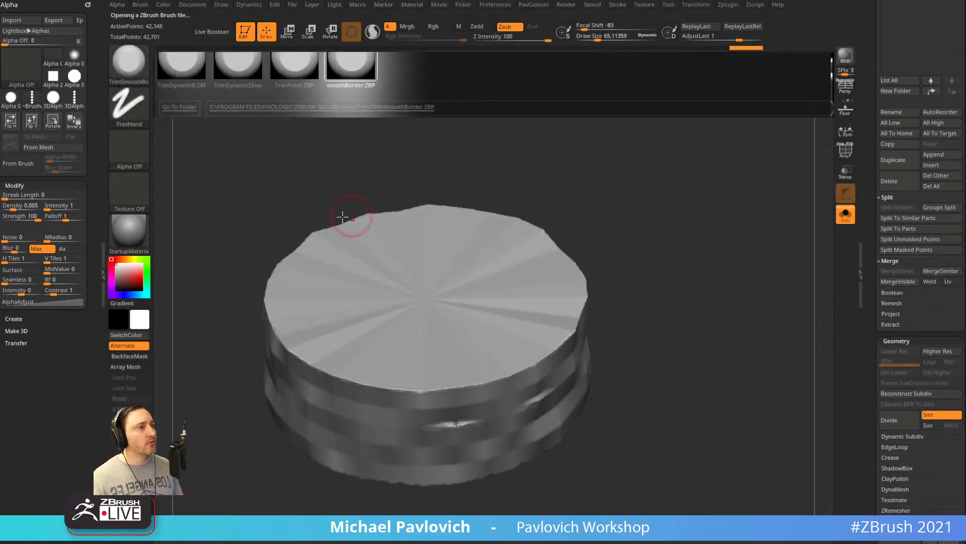
{"action": "left_click", "coordinate": [130, 151]}
{"action": "left_click", "coordinate": [314, 164]}
{"action": "key", "text": "s"}
Shave facets into the disc's rim with the TrimSmoothBorder brush, starting at a draw size of about 194.
{"action": "left_click_drag", "start_coordinate": [406, 336], "coordinate": [423, 336]}
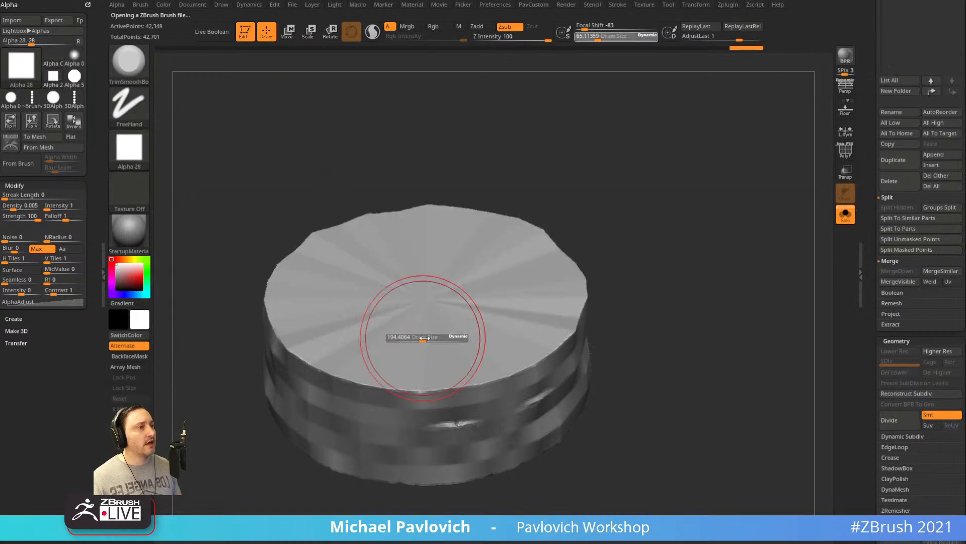
{"action": "left_click_drag", "start_coordinate": [428, 388], "coordinate": [490, 386]}
{"action": "mouse_move", "coordinate": [629, 340]}
{"action": "left_mouse_down"}
{"action": "mouse_move", "coordinate": [558, 319]}
{"action": "mouse_move", "coordinate": [549, 349]}
{"action": "mouse_move", "coordinate": [570, 349]}
{"action": "mouse_move", "coordinate": [595, 325]}
{"action": "left_mouse_up"}
{"action": "key", "text": "s"}
{"action": "mouse_move", "coordinate": [629, 308]}
{"action": "left_mouse_down"}
{"action": "mouse_move", "coordinate": [563, 315]}
{"action": "mouse_move", "coordinate": [535, 333]}
{"action": "left_mouse_up"}
{"action": "mouse_move", "coordinate": [534, 334]}
{"action": "left_mouse_down"}
{"action": "mouse_move", "coordinate": [553, 246]}
{"action": "mouse_move", "coordinate": [518, 212]}
{"action": "left_mouse_up"}
{"action": "mouse_move", "coordinate": [599, 183]}
{"action": "left_mouse_down"}
{"action": "mouse_move", "coordinate": [677, 237]}
{"action": "mouse_move", "coordinate": [645, 261]}
{"action": "mouse_move", "coordinate": [659, 260]}
{"action": "left_mouse_up"}
Build up rough forms on the rock's top with the ClayBuildup brush at a draw size of about 300.
{"action": "mouse_move", "coordinate": [618, 240]}
{"action": "left_mouse_down"}
{"action": "mouse_move", "coordinate": [443, 388]}
{"action": "mouse_move", "coordinate": [435, 307]}
{"action": "left_mouse_up"}
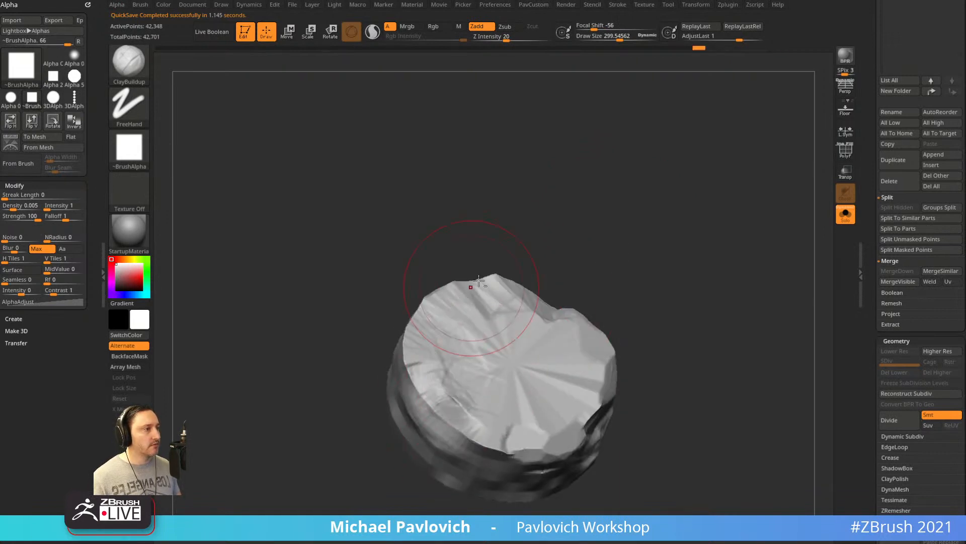
{"action": "mouse_move", "coordinate": [479, 242]}
{"action": "left_mouse_down"}
{"action": "mouse_move", "coordinate": [492, 198]}
{"action": "mouse_move", "coordinate": [498, 221]}
{"action": "left_mouse_up"}
{"action": "mouse_move", "coordinate": [493, 417]}
{"action": "left_mouse_down"}
{"action": "mouse_move", "coordinate": [516, 425]}
{"action": "mouse_move", "coordinate": [488, 428]}
{"action": "left_mouse_up"}
{"action": "mouse_move", "coordinate": [624, 251]}
{"action": "left_mouse_down"}
{"action": "mouse_move", "coordinate": [552, 242]}
{"action": "mouse_move", "coordinate": [550, 272]}
{"action": "mouse_move", "coordinate": [570, 270]}
{"action": "left_mouse_up"}
Return to the TrimSmoothBorder brush and flatten planes on the rock's sides at a draw size of about 244.
{"action": "key", "text": "5"}
{"action": "mouse_move", "coordinate": [454, 320]}
{"action": "left_mouse_down"}
{"action": "mouse_move", "coordinate": [414, 292]}
{"action": "mouse_move", "coordinate": [411, 377]}
{"action": "mouse_move", "coordinate": [487, 444]}
{"action": "left_mouse_up"}
{"action": "mouse_move", "coordinate": [599, 423]}
{"action": "left_mouse_down"}
{"action": "mouse_move", "coordinate": [569, 378]}
{"action": "mouse_move", "coordinate": [513, 441]}
{"action": "left_mouse_up"}
{"action": "left_click_drag", "start_coordinate": [649, 403], "coordinate": [599, 347]}
{"action": "mouse_move", "coordinate": [513, 363]}
{"action": "left_mouse_down"}
{"action": "mouse_move", "coordinate": [554, 321]}
{"action": "mouse_move", "coordinate": [547, 330]}
{"action": "left_mouse_up"}
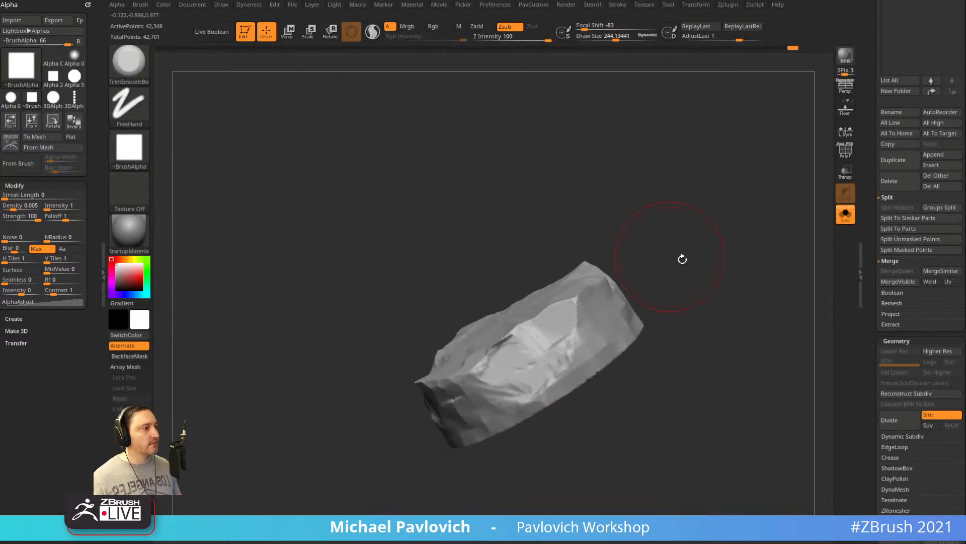
{"action": "left_click_drag", "start_coordinate": [682, 259], "coordinate": [624, 307]}
Reduce the draw size to about 225 and chisel more planes around the rock's side and lower edge.
{"action": "key", "text": "s"}
{"action": "left_click_drag", "start_coordinate": [529, 361], "coordinate": [528, 361]}
{"action": "mouse_move", "coordinate": [510, 362]}
{"action": "left_mouse_down"}
{"action": "mouse_move", "coordinate": [559, 323]}
{"action": "mouse_move", "coordinate": [521, 337]}
{"action": "mouse_move", "coordinate": [545, 313]}
{"action": "left_mouse_up"}
{"action": "left_click_drag", "start_coordinate": [639, 408], "coordinate": [612, 352]}
{"action": "mouse_move", "coordinate": [514, 352]}
{"action": "left_mouse_down"}
{"action": "mouse_move", "coordinate": [568, 332]}
{"action": "mouse_move", "coordinate": [558, 313]}
{"action": "left_mouse_up"}
{"action": "left_click_drag", "start_coordinate": [649, 352], "coordinate": [635, 311]}
{"action": "left_click_drag", "start_coordinate": [527, 364], "coordinate": [465, 437]}
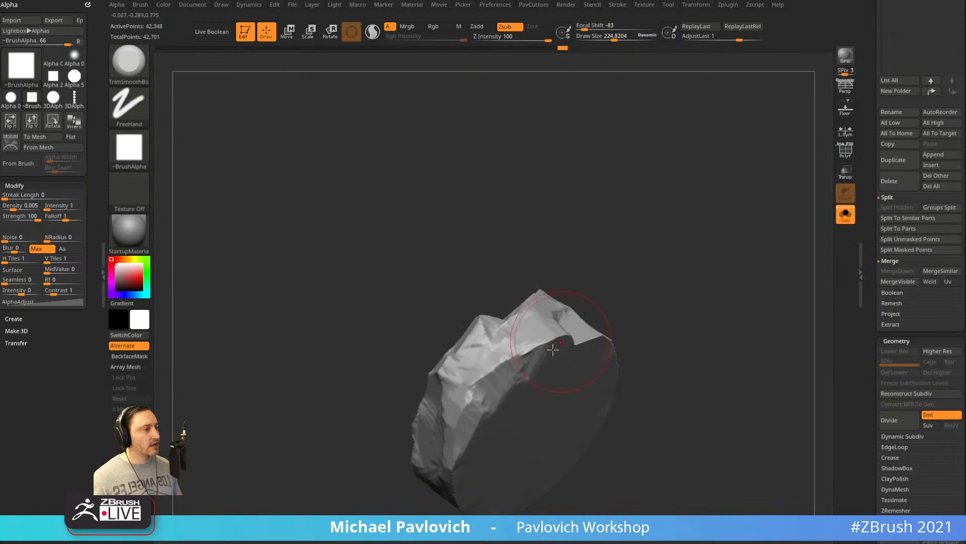
{"action": "left_click_drag", "start_coordinate": [642, 302], "coordinate": [677, 333]}
Re-DynaMesh the rock and trim further along its side with the TrimSmoothBorder brush.
{"action": "left_click_drag", "start_coordinate": [714, 273], "coordinate": [735, 359], "text": "ctrl"}
{"action": "mouse_move", "coordinate": [694, 365]}
{"action": "left_mouse_down"}
{"action": "mouse_move", "coordinate": [630, 346]}
{"action": "mouse_move", "coordinate": [601, 322]}
{"action": "left_mouse_up"}
{"action": "mouse_move", "coordinate": [515, 370]}
{"action": "left_mouse_down"}
{"action": "mouse_move", "coordinate": [559, 347]}
{"action": "mouse_move", "coordinate": [624, 361]}
{"action": "mouse_move", "coordinate": [611, 325]}
{"action": "mouse_move", "coordinate": [700, 356]}
{"action": "left_mouse_up"}
Raise the DynaMesh resolution to 216 and remesh the rock.
{"action": "key", "text": "2"}
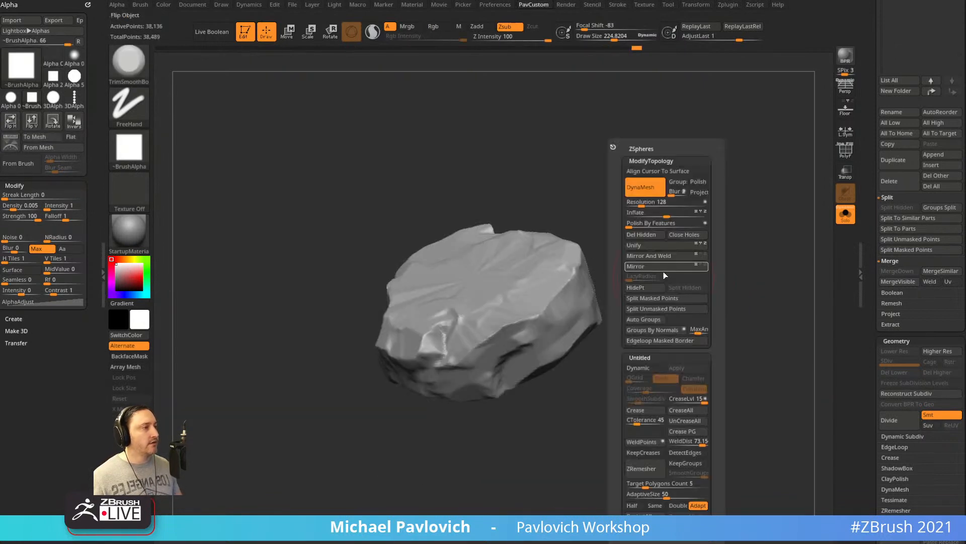
{"action": "scroll", "coordinate": [899, 276], "scroll_direction": "down", "scroll_amount": 5}
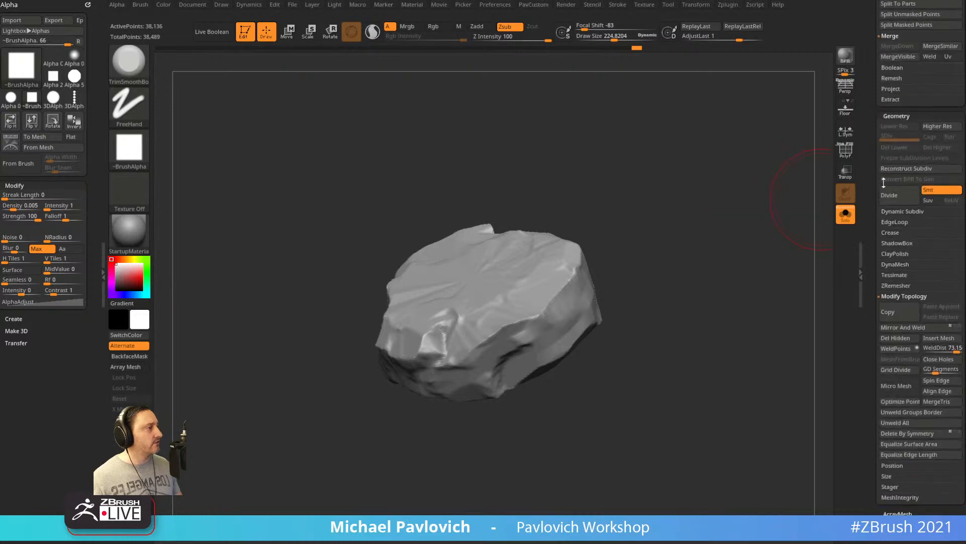
{"action": "key", "text": "shift"}
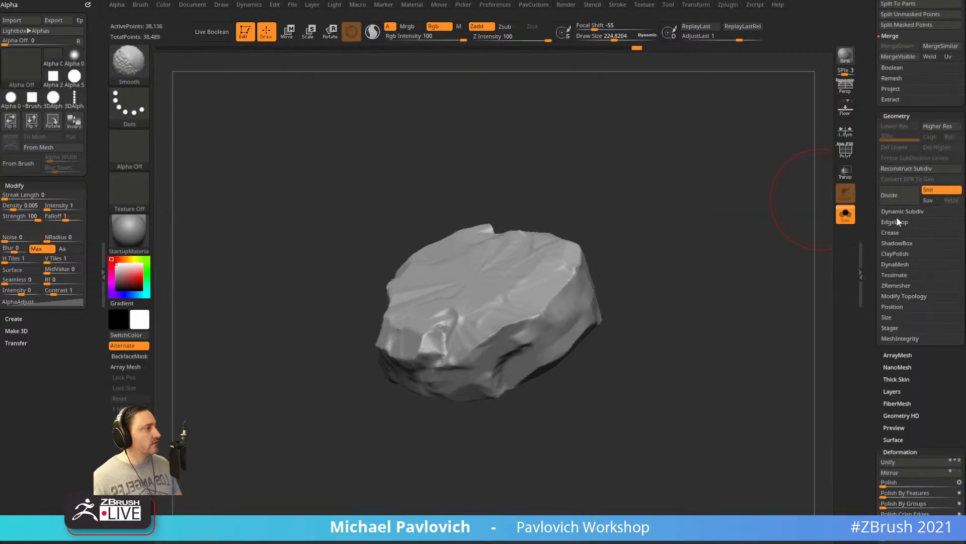
{"action": "left_click", "coordinate": [895, 265]}
{"action": "key", "text": "2"}
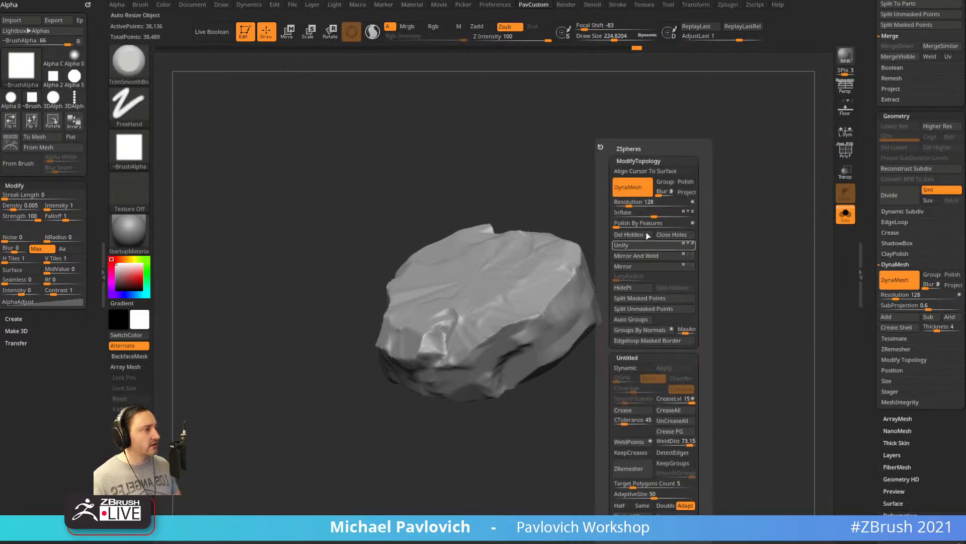
{"action": "left_click_drag", "start_coordinate": [668, 193], "coordinate": [654, 194]}
{"action": "left_click", "coordinate": [633, 203]}
{"action": "left_click_drag", "start_coordinate": [593, 204], "coordinate": [579, 219], "text": "ctrl"}
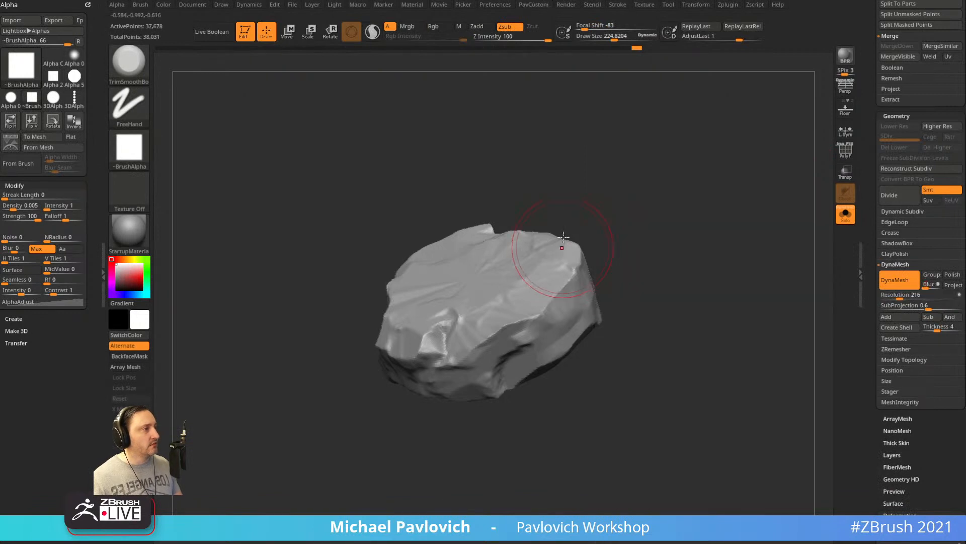
{"action": "key", "text": "shift"}
{"action": "left_click_drag", "start_coordinate": [667, 160], "coordinate": [741, 270], "text": "ctrl"}
Trim the side and underside edges of the remeshed rock with TrimSmoothBorder at a draw size of about 225.
{"action": "left_click_drag", "start_coordinate": [695, 330], "coordinate": [634, 312]}
{"action": "left_click_drag", "start_coordinate": [487, 330], "coordinate": [542, 301]}
{"action": "left_click_drag", "start_coordinate": [640, 327], "coordinate": [629, 287]}
{"action": "mouse_move", "coordinate": [551, 333]}
{"action": "left_mouse_down"}
{"action": "mouse_move", "coordinate": [636, 315]}
{"action": "mouse_move", "coordinate": [606, 302]}
{"action": "left_mouse_up"}
{"action": "mouse_move", "coordinate": [612, 335]}
{"action": "left_mouse_down"}
{"action": "mouse_move", "coordinate": [646, 338]}
{"action": "mouse_move", "coordinate": [712, 369]}
{"action": "mouse_move", "coordinate": [681, 349]}
{"action": "left_mouse_up"}
{"action": "right_click_drag", "start_coordinate": [697, 347], "coordinate": [630, 330]}
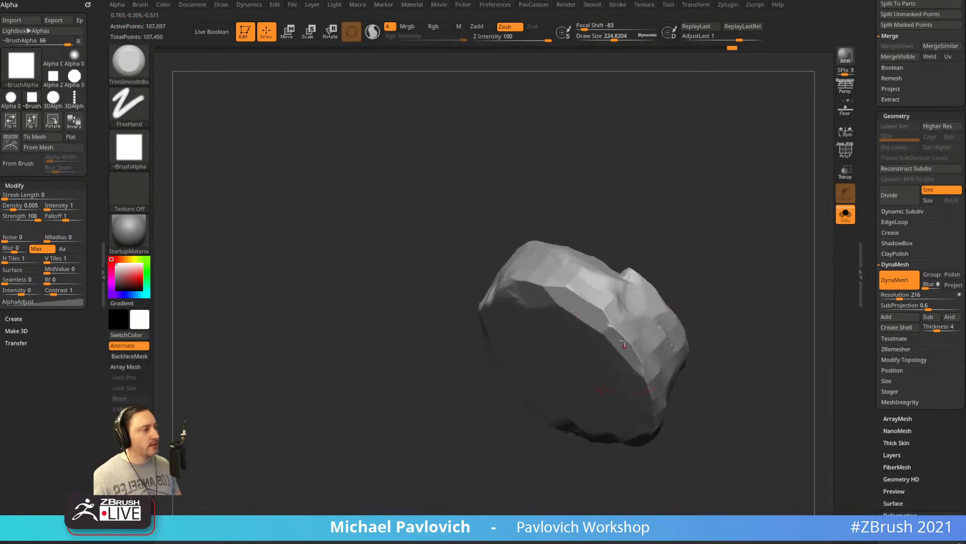
{"action": "mouse_move", "coordinate": [624, 343]}
{"action": "left_mouse_down"}
{"action": "mouse_move", "coordinate": [667, 358]}
{"action": "mouse_move", "coordinate": [725, 315]}
{"action": "mouse_move", "coordinate": [626, 403]}
{"action": "left_mouse_up"}
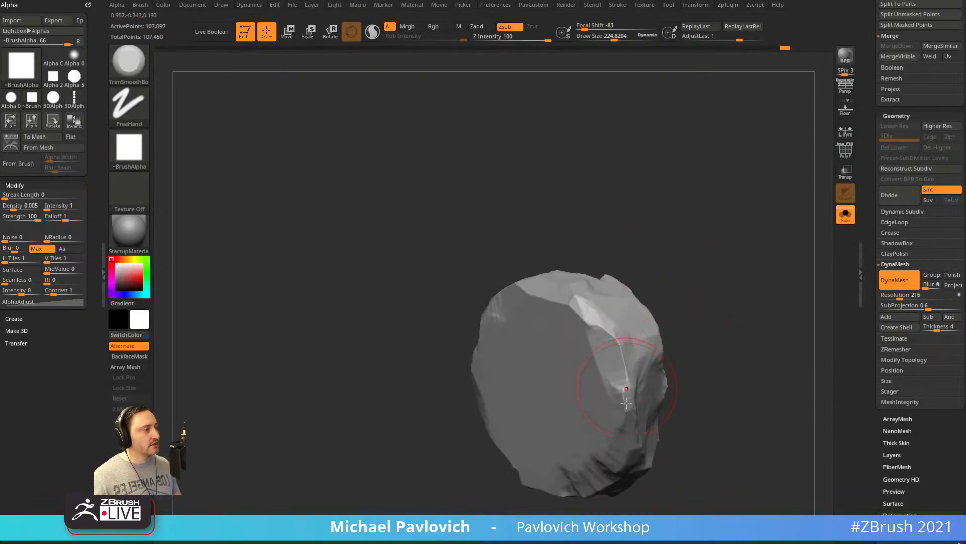
{"action": "left_click_drag", "start_coordinate": [509, 312], "coordinate": [624, 295]}
{"action": "mouse_move", "coordinate": [695, 324]}
{"action": "left_mouse_down"}
{"action": "mouse_move", "coordinate": [659, 309]}
{"action": "mouse_move", "coordinate": [672, 332]}
{"action": "left_mouse_up"}
{"action": "mouse_move", "coordinate": [579, 332]}
{"action": "left_mouse_down"}
{"action": "mouse_move", "coordinate": [464, 368]}
{"action": "mouse_move", "coordinate": [438, 400]}
{"action": "left_mouse_up"}
{"action": "mouse_move", "coordinate": [697, 322]}
{"action": "left_mouse_down"}
{"action": "mouse_move", "coordinate": [660, 281]}
{"action": "mouse_move", "coordinate": [692, 330]}
{"action": "left_mouse_up"}
Switch to the Orb_Cracks brush, try it on the top face and raise its Z Intensity to 55.
{"action": "key", "text": "4"}
{"action": "key", "text": "s"}
{"action": "left_click_drag", "start_coordinate": [534, 360], "coordinate": [504, 358]}
{"action": "left_click_drag", "start_coordinate": [627, 324], "coordinate": [511, 336]}
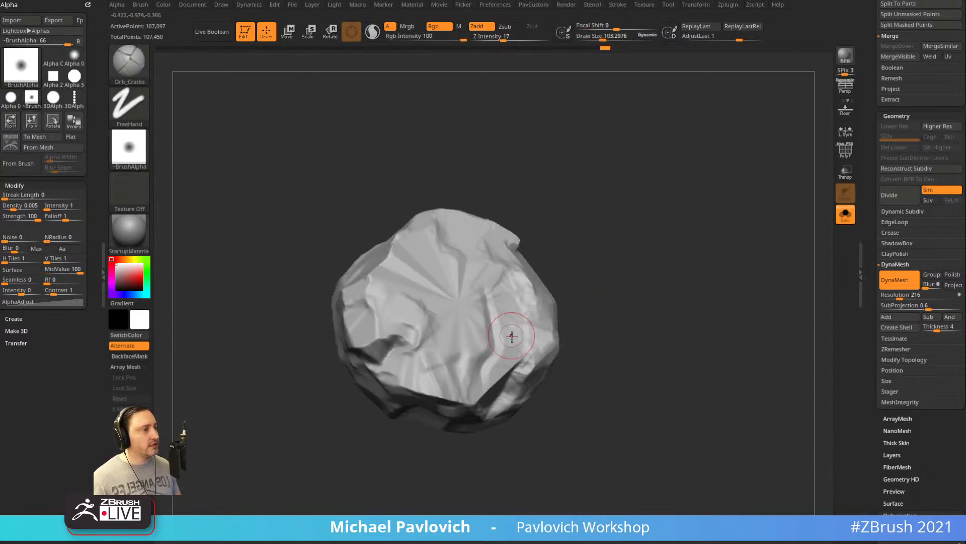
{"action": "left_click_drag", "start_coordinate": [506, 40], "coordinate": [529, 41]}
{"action": "left_click_drag", "start_coordinate": [563, 169], "coordinate": [570, 210]}
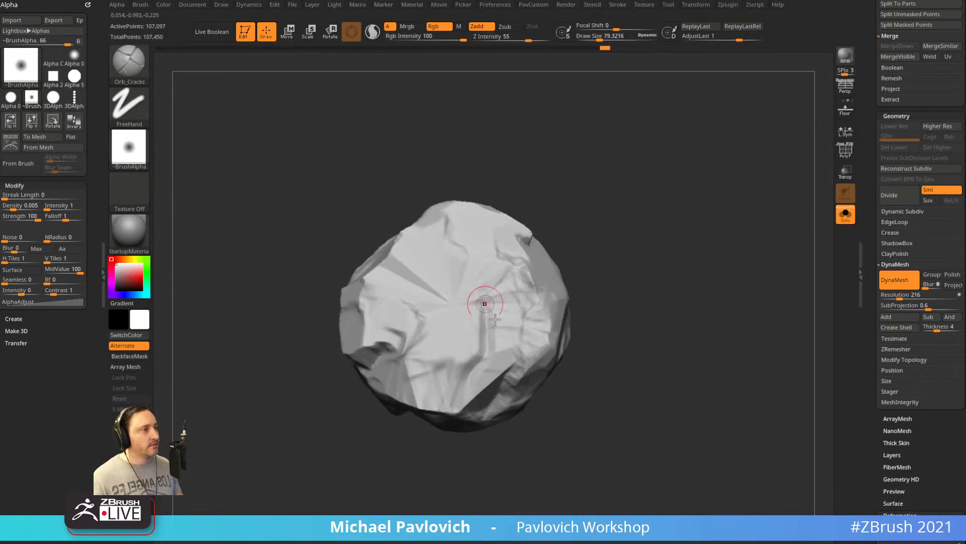
Try carving cracks across the rock's top face with the resized Orb_Cracks brush and undo the last stroke.
{"action": "key", "text": "s"}
{"action": "left_click_drag", "start_coordinate": [517, 335], "coordinate": [511, 336]}
{"action": "left_click_drag", "start_coordinate": [531, 302], "coordinate": [491, 400]}
{"action": "left_click_drag", "start_coordinate": [601, 370], "coordinate": [593, 313]}
{"action": "key", "text": "ctrl+z"}
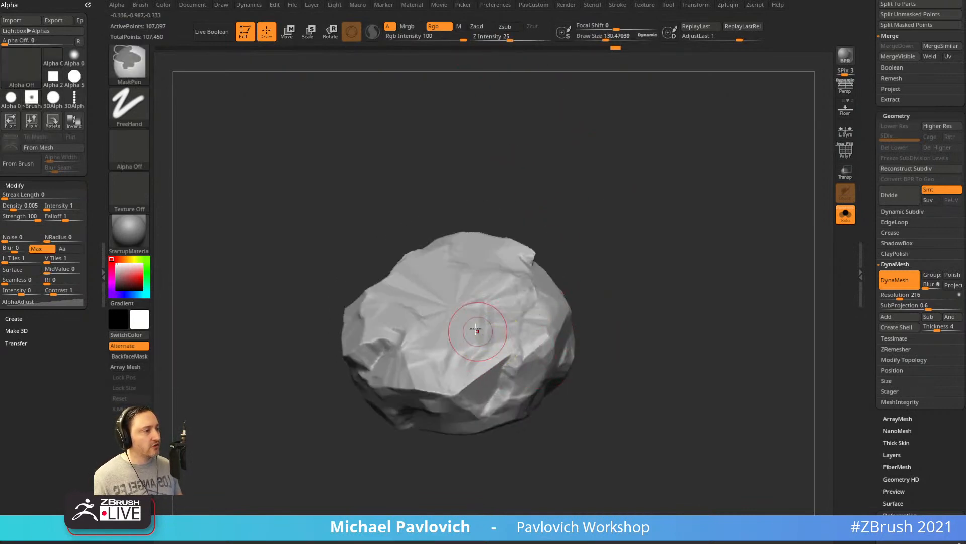
Adjust the draw size and carve long Orb_Cracks strokes across the top face and over the rock's side.
{"action": "key", "text": "s"}
{"action": "left_click_drag", "start_coordinate": [480, 315], "coordinate": [474, 315]}
{"action": "left_click_drag", "start_coordinate": [475, 318], "coordinate": [455, 373]}
{"action": "mouse_move", "coordinate": [593, 344]}
{"action": "left_mouse_down"}
{"action": "mouse_move", "coordinate": [584, 300]}
{"action": "mouse_move", "coordinate": [622, 312]}
{"action": "left_mouse_up"}
{"action": "left_click_drag", "start_coordinate": [551, 303], "coordinate": [477, 416]}
{"action": "mouse_move", "coordinate": [664, 323]}
{"action": "left_mouse_down", "text": "alt"}
{"action": "mouse_move", "coordinate": [631, 308]}
{"action": "mouse_move", "coordinate": [649, 306]}
{"action": "left_mouse_up", "text": "alt"}
Switch to the TrimSmoothBorder brush, reduce the draw size to about 49 and chip the edges of the side crack.
{"action": "key", "text": "b"}
{"action": "key", "text": "t"}
{"action": "key", "text": "s"}
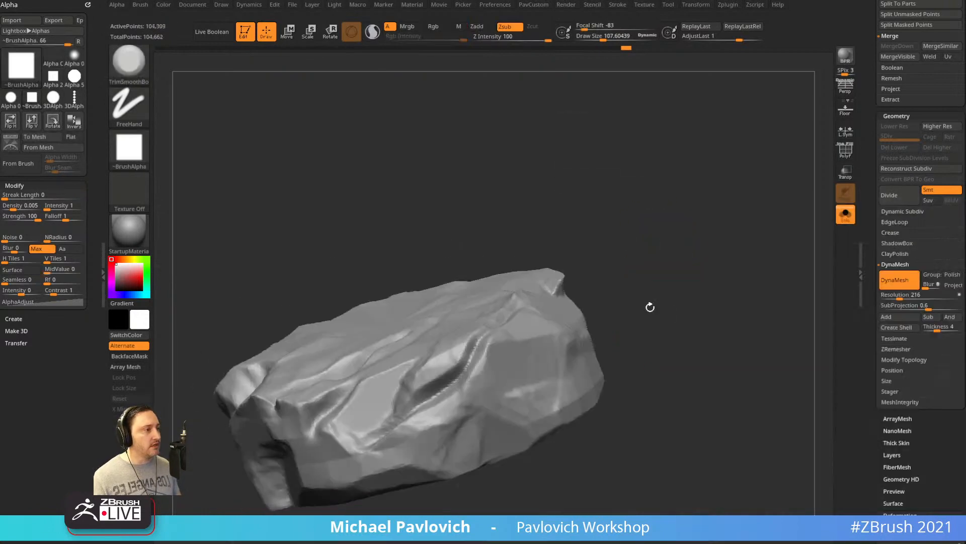
{"action": "key", "text": "["}
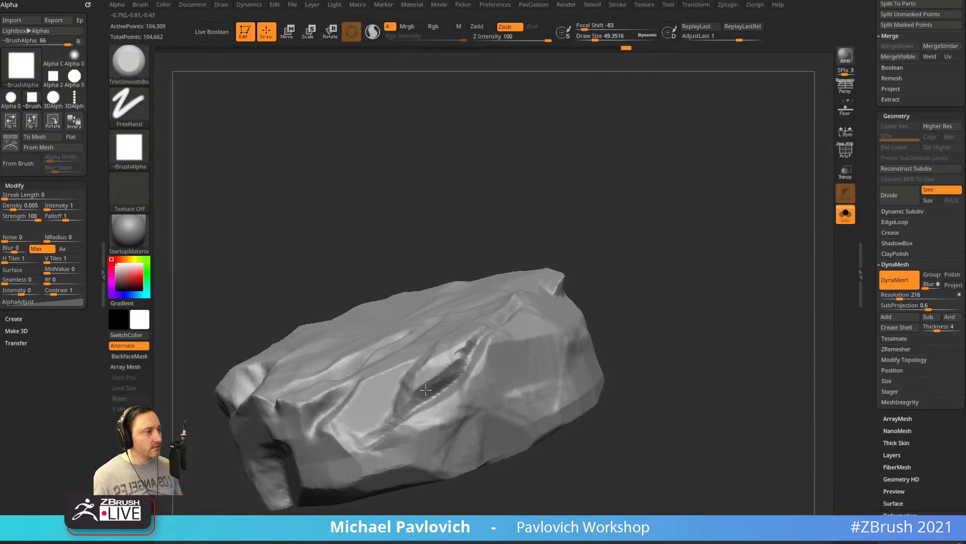
{"action": "left_click_drag", "start_coordinate": [594, 259], "coordinate": [563, 286]}
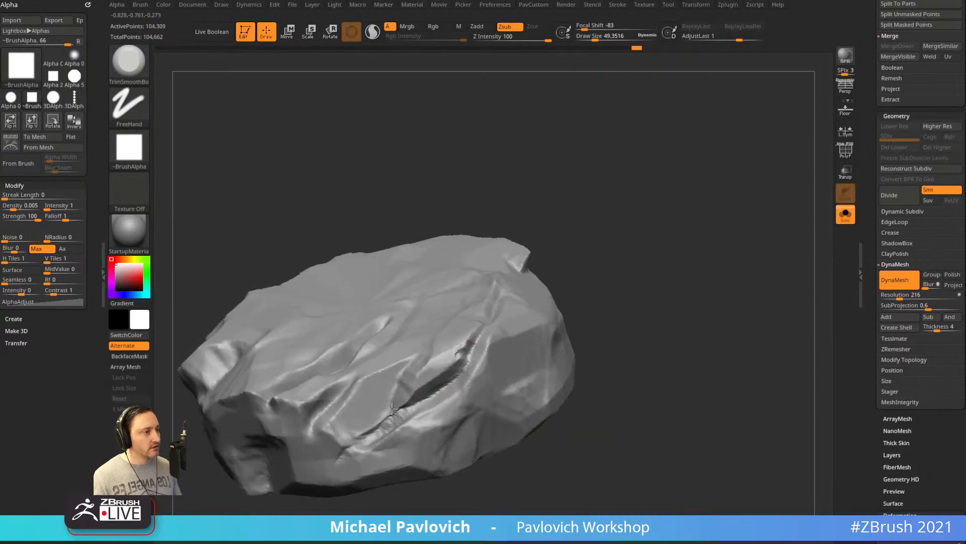
Enlarge the draw size to between about 62 and 69 and chip the edges of the side and top cracks.
{"action": "key", "text": "]"}
{"action": "left_click_drag", "start_coordinate": [480, 357], "coordinate": [455, 390]}
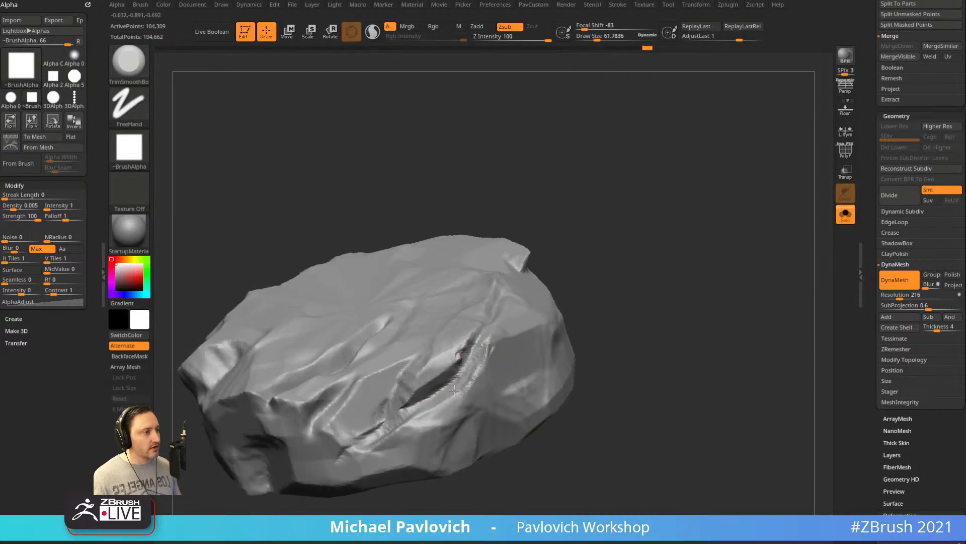
{"action": "left_click_drag", "start_coordinate": [663, 237], "coordinate": [409, 353]}
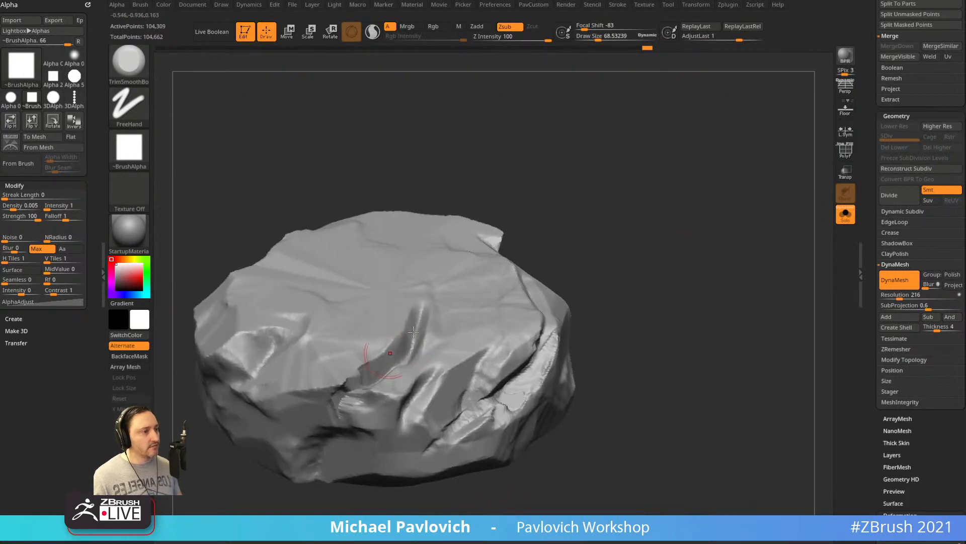
{"action": "right_click_drag", "start_coordinate": [413, 330], "coordinate": [568, 229]}
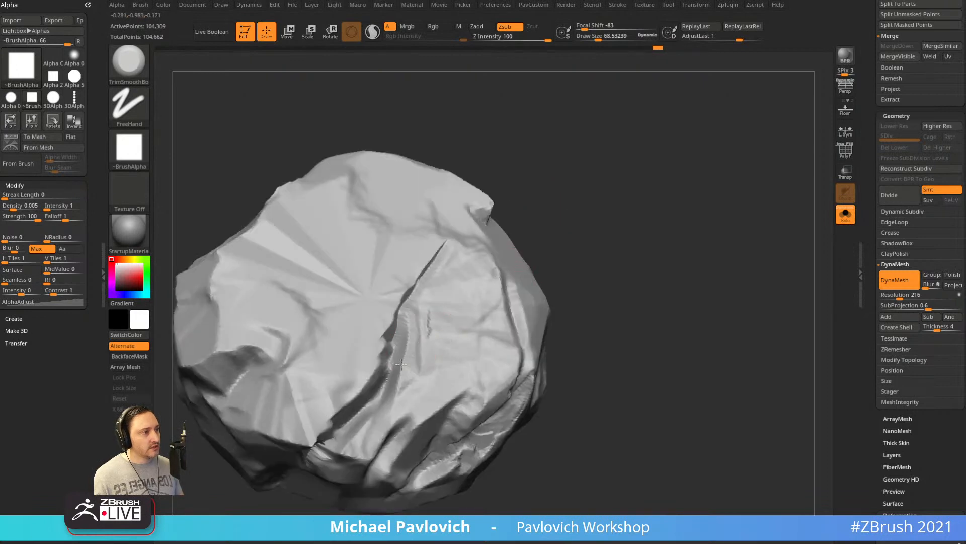
Switch to the Standard brush and set its Z Intensity to 38.
{"action": "left_click_drag", "start_coordinate": [612, 334], "coordinate": [607, 301]}
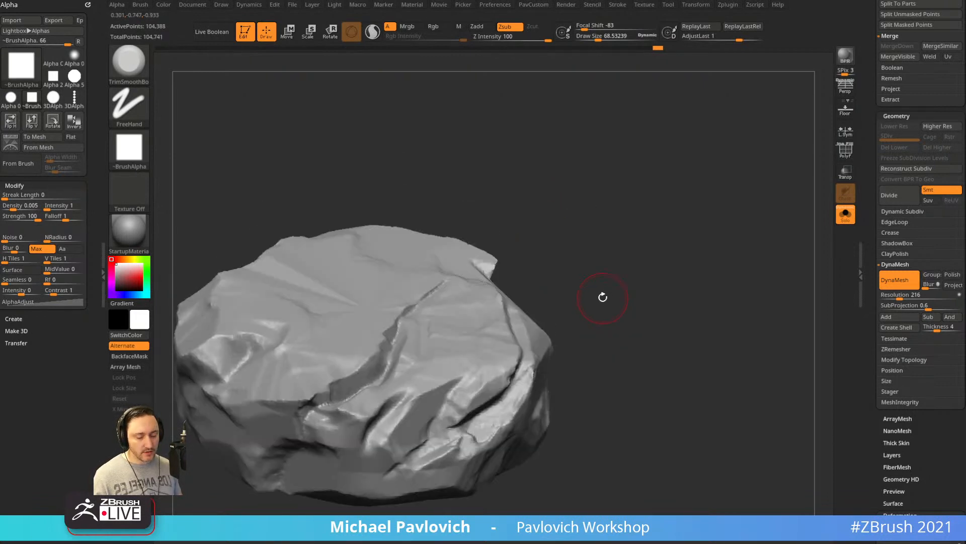
{"action": "key", "text": "b"}
{"action": "key", "text": "s"}
{"action": "key", "text": "t"}
{"action": "left_click", "coordinate": [125, 120]}
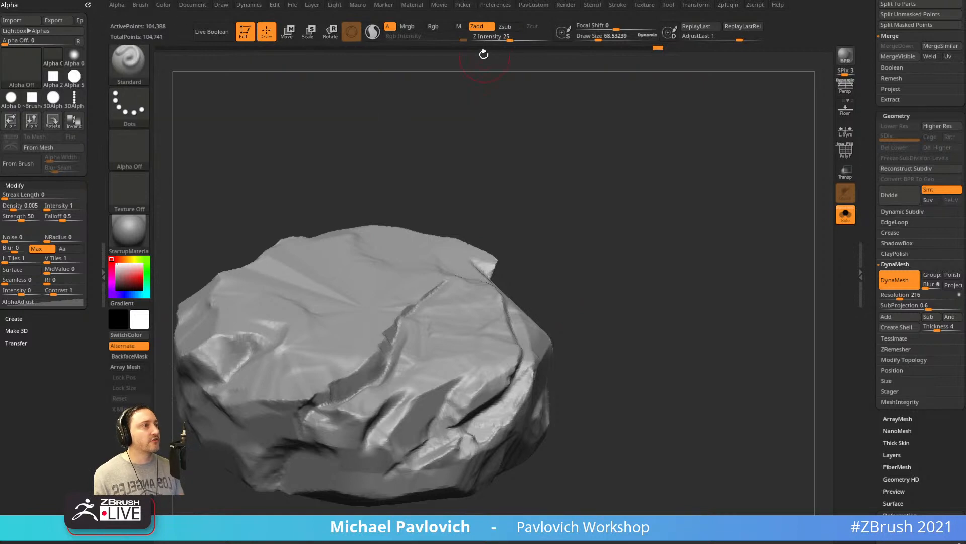
{"action": "left_click", "coordinate": [519, 38]}
{"action": "key", "text": "2"}
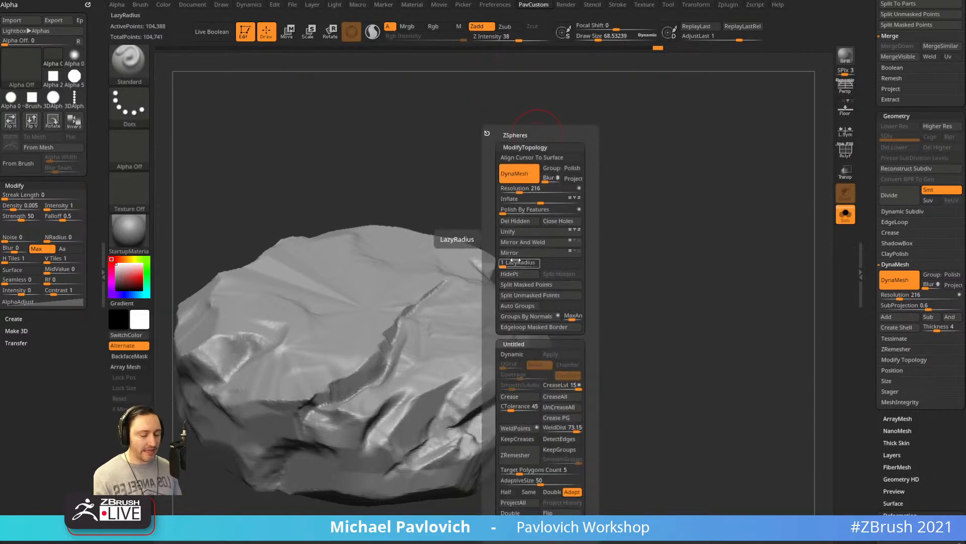
Extend the top-face crack with thin Standard strokes at draw sizes of about 12 and 8.5, and raise Z Intensity to 56.
{"action": "mouse_move", "coordinate": [468, 221]}
{"action": "right_mouse_down"}
{"action": "mouse_move", "coordinate": [455, 319]}
{"action": "mouse_move", "coordinate": [589, 244]}
{"action": "mouse_move", "coordinate": [470, 298]}
{"action": "right_mouse_up"}
{"action": "key", "text": "s"}
{"action": "left_click_drag", "start_coordinate": [469, 298], "coordinate": [457, 295]}
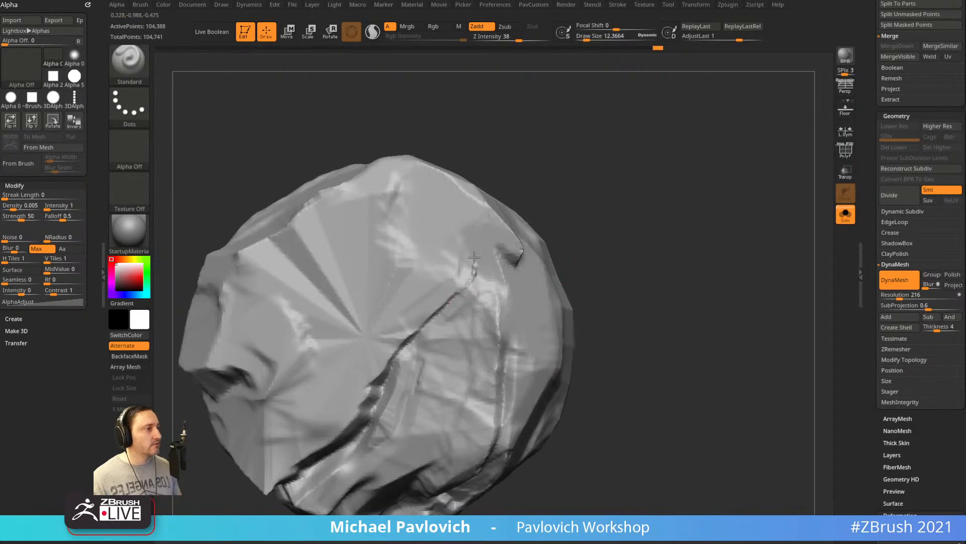
{"action": "mouse_move", "coordinate": [543, 194]}
{"action": "right_mouse_down"}
{"action": "mouse_move", "coordinate": [481, 279]}
{"action": "mouse_move", "coordinate": [619, 280]}
{"action": "mouse_move", "coordinate": [601, 255]}
{"action": "right_mouse_up"}
{"action": "right_click_drag", "start_coordinate": [583, 153], "coordinate": [482, 248]}
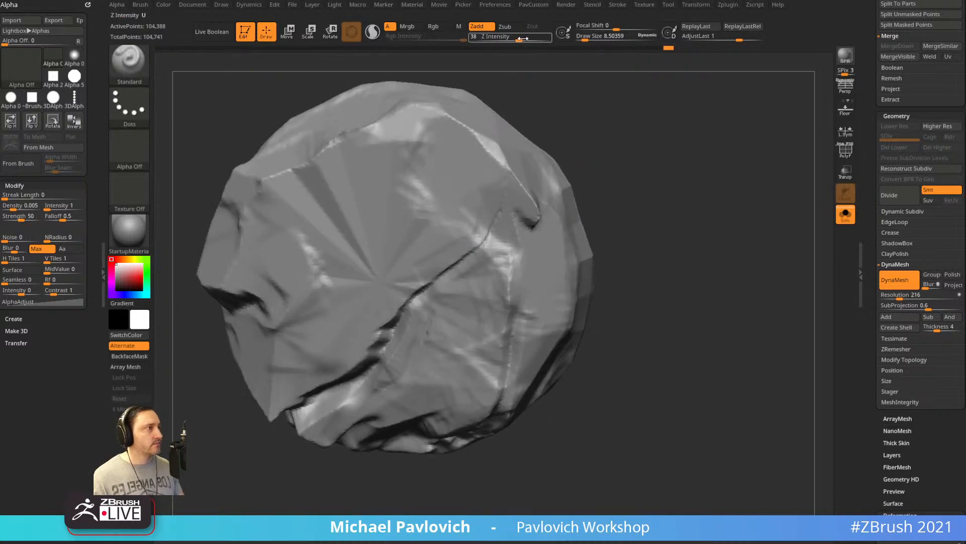
{"action": "right_click_drag", "start_coordinate": [519, 155], "coordinate": [698, 351]}
Display the PolyFrame to inspect the rock's topology and polygroups, and hide it again to view the cracked side.
{"action": "key", "text": "shift+f"}
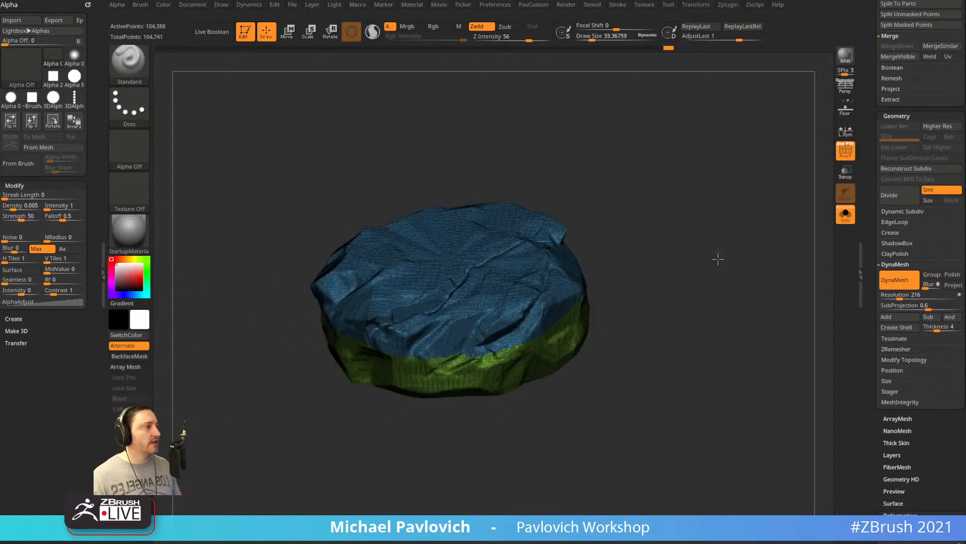
{"action": "right_click_drag", "start_coordinate": [717, 254], "coordinate": [731, 264]}
{"action": "key", "text": "shift+f"}
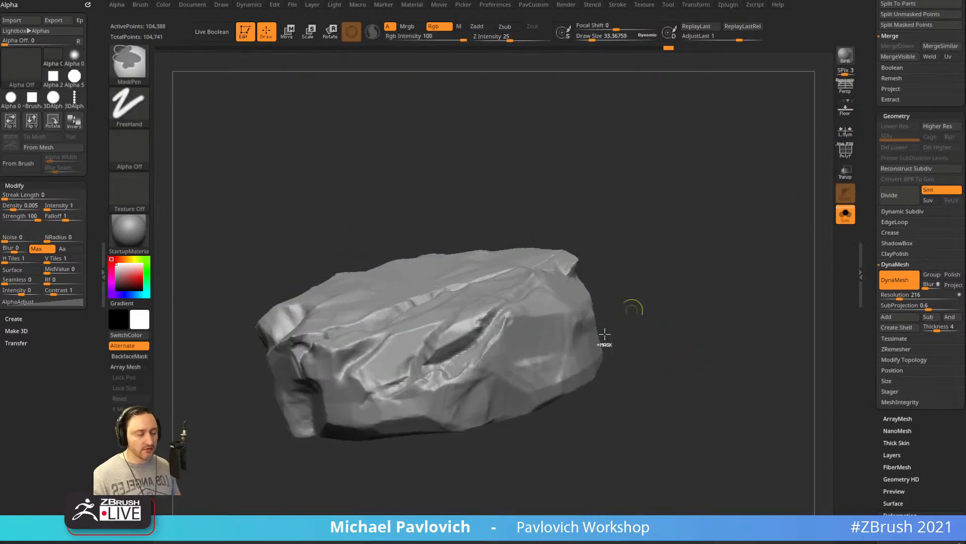
{"action": "right_click_drag", "start_coordinate": [541, 237], "coordinate": [468, 246]}
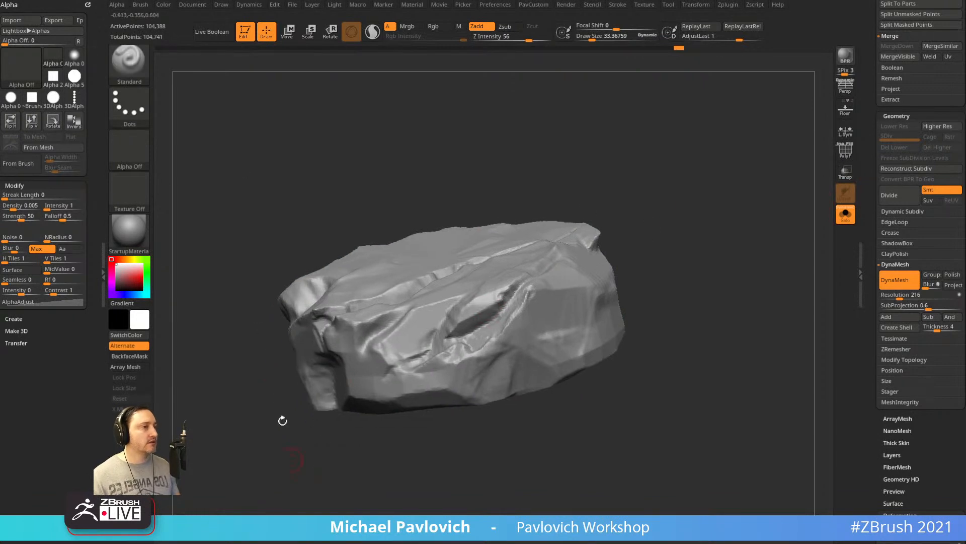
Remove the Alpha palette from the docked tray.
{"action": "left_click_drag", "start_coordinate": [87, 5], "coordinate": [707, 56]}
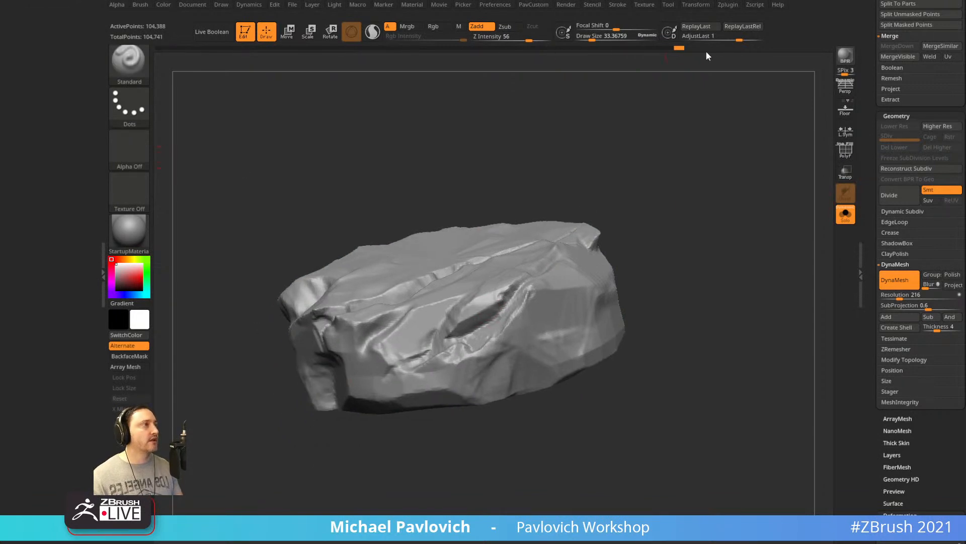
Pre-process the current rock mesh in Decimation Master.
{"action": "left_click", "coordinate": [729, 5]}
{"action": "left_click_drag", "start_coordinate": [720, 6], "coordinate": [35, 25]}
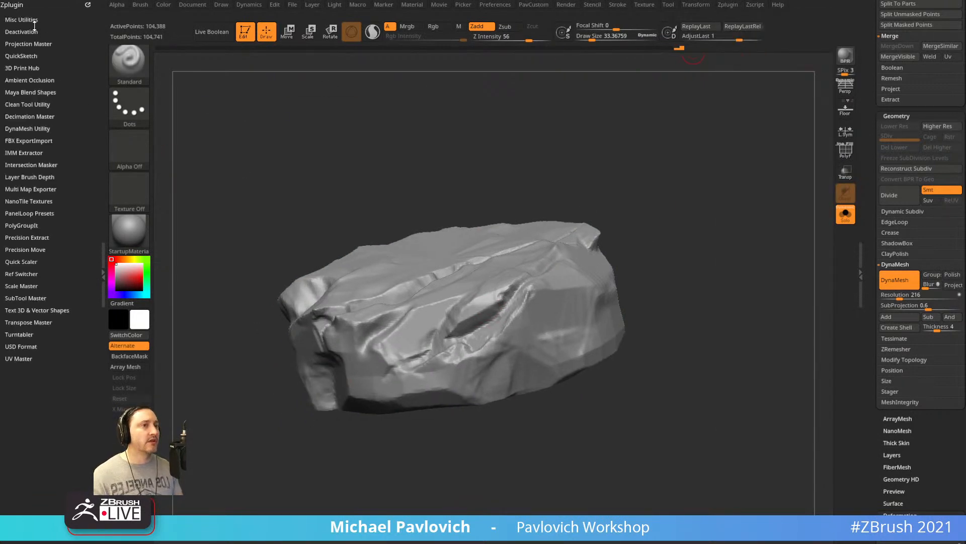
{"action": "left_click", "coordinate": [31, 117]}
{"action": "left_click", "coordinate": [60, 201]}
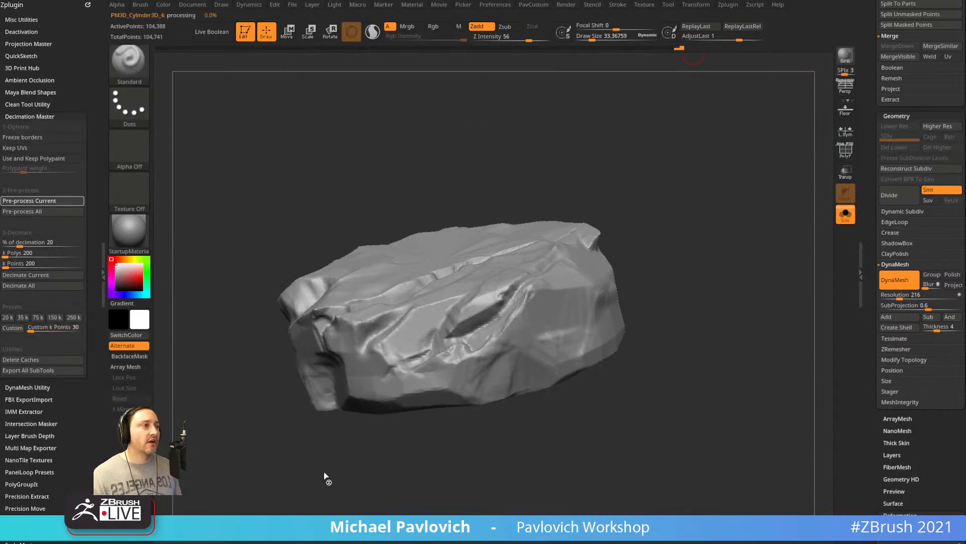
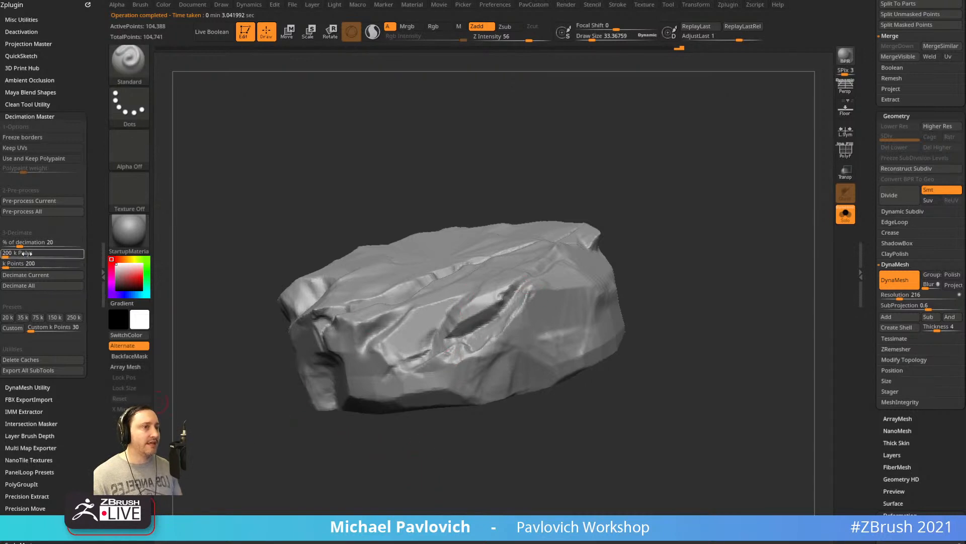
Decimate the rock to 10 k polys.
{"action": "left_click", "coordinate": [55, 257]}
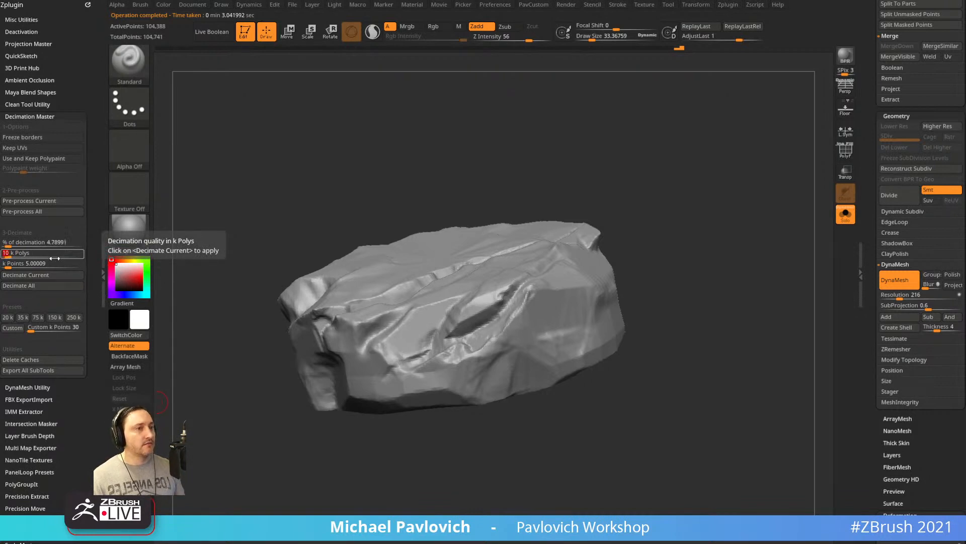
{"action": "type", "text": "10"}
{"action": "key", "text": "Return"}
{"action": "left_click", "coordinate": [40, 275]}
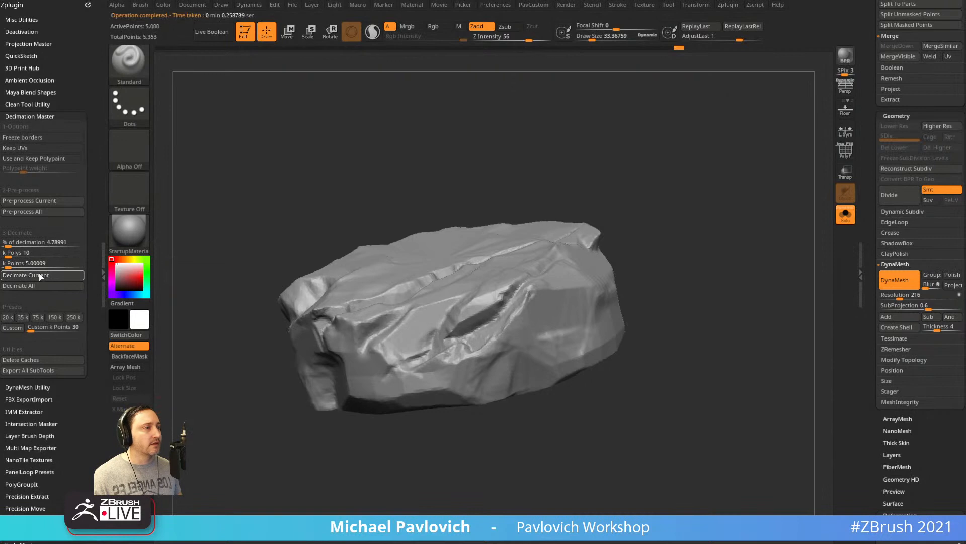
Show the polyframe on the rock and decimate it to 0.2 k polys.
{"action": "left_click", "coordinate": [847, 154]}
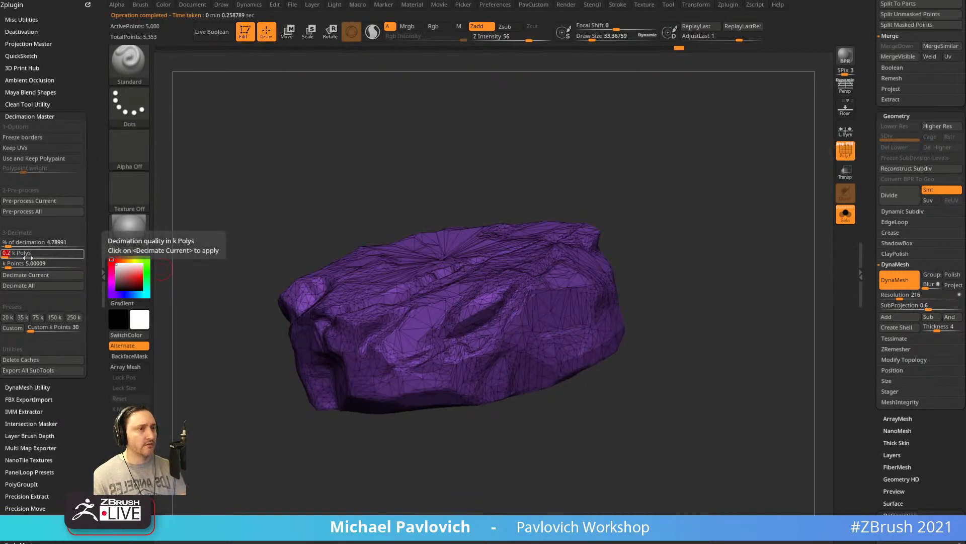
{"action": "left_click", "coordinate": [40, 278]}
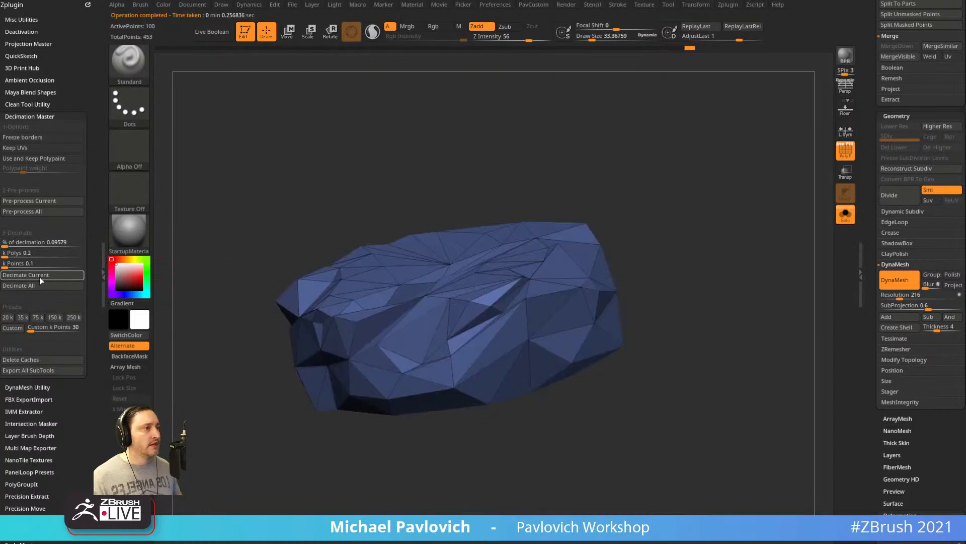
{"action": "left_click_drag", "start_coordinate": [607, 182], "coordinate": [476, 304]}
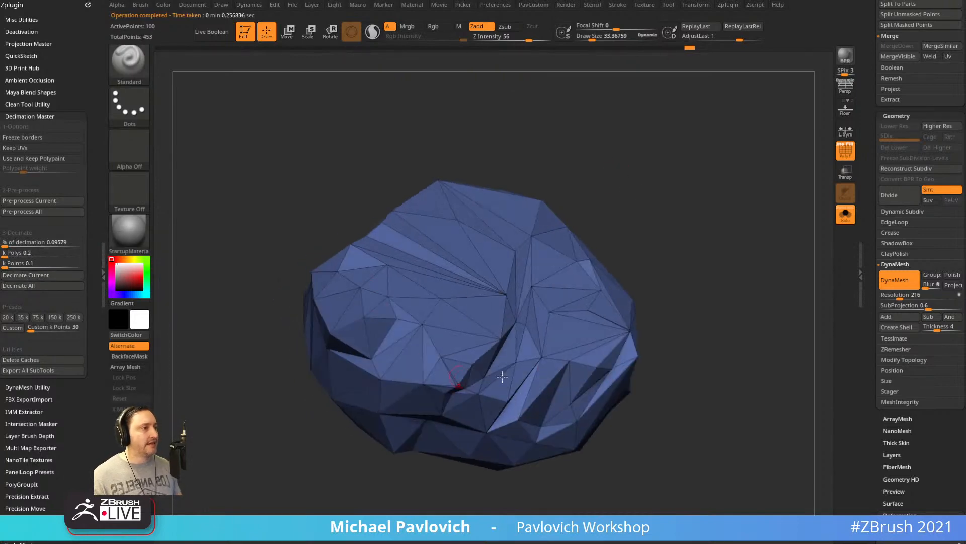
{"action": "left_click_drag", "start_coordinate": [502, 376], "coordinate": [455, 321]}
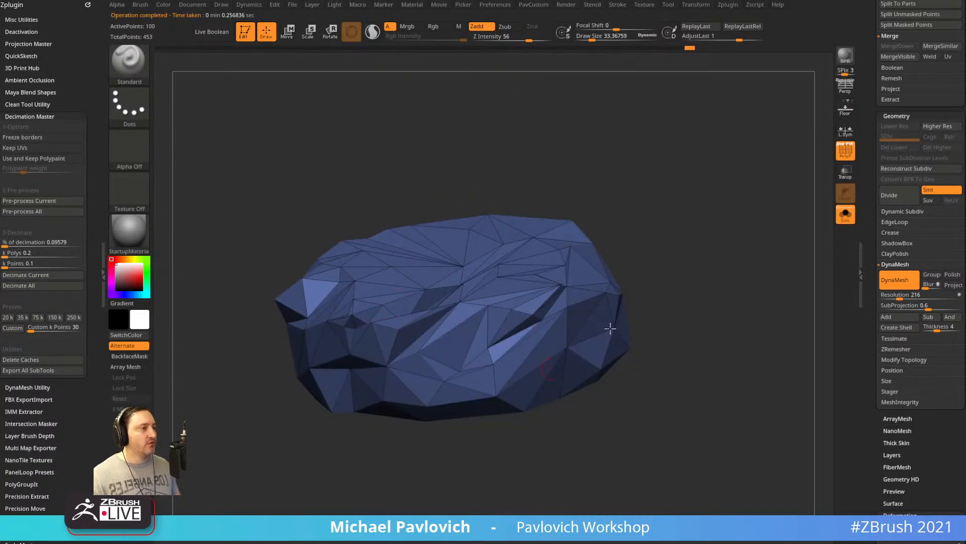
{"action": "left_click_drag", "start_coordinate": [610, 328], "coordinate": [728, 343]}
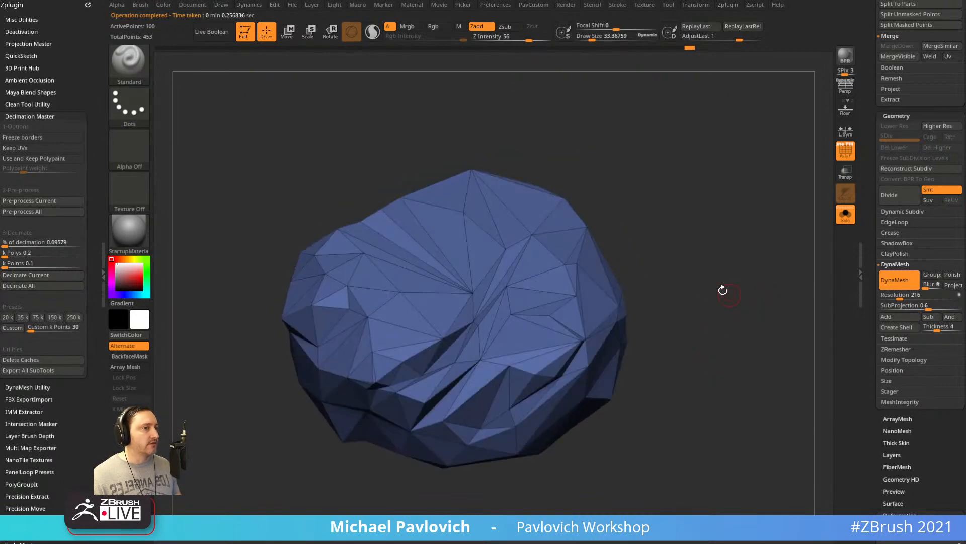
Decimate the rock again with a target of 1 k polys.
{"action": "left_click", "coordinate": [52, 255]}
{"action": "type", "text": "1"}
{"action": "key", "text": "Return"}
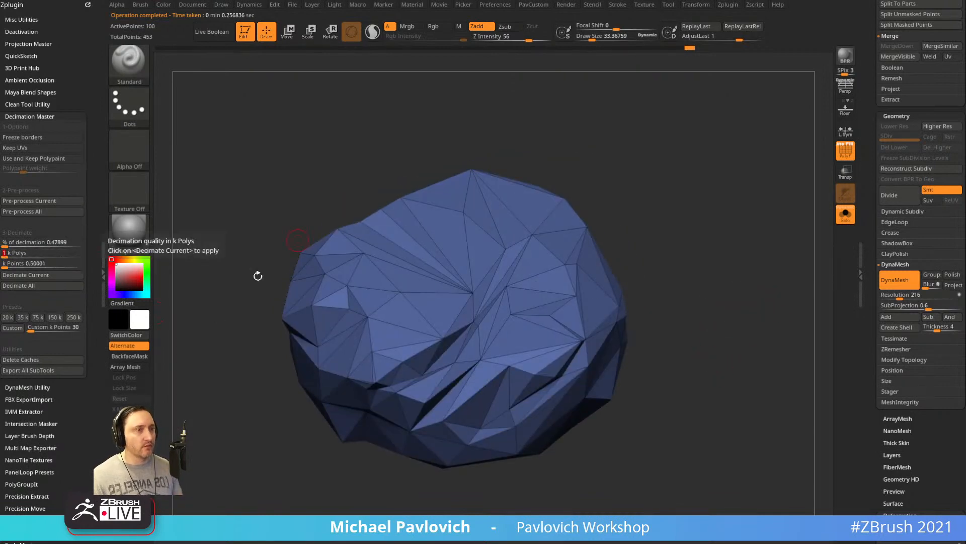
{"action": "left_click", "coordinate": [65, 273]}
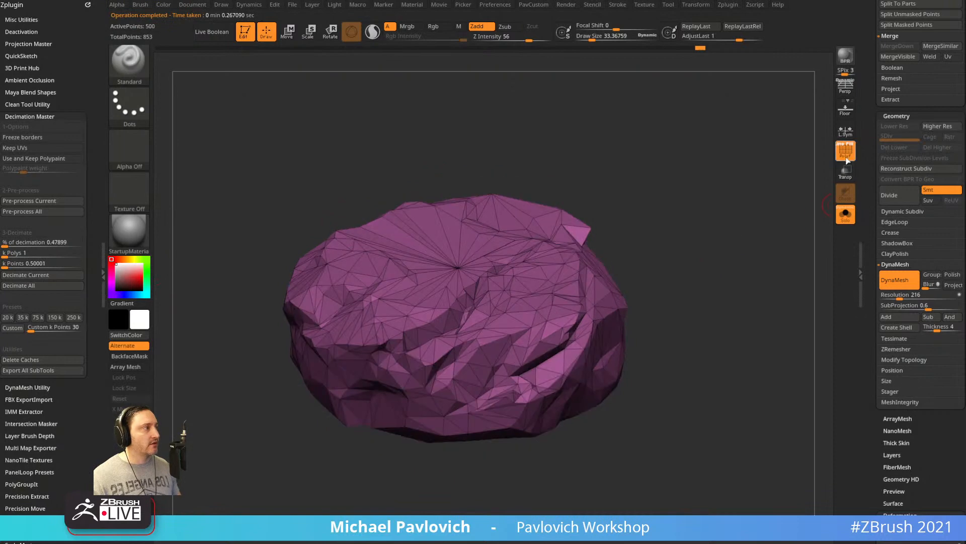
Examine the decimated rock's shading and triangle layout from several angles, with the polyframe hidden and shown.
{"action": "key", "text": "shift+f"}
{"action": "left_click_drag", "start_coordinate": [729, 259], "coordinate": [693, 313]}
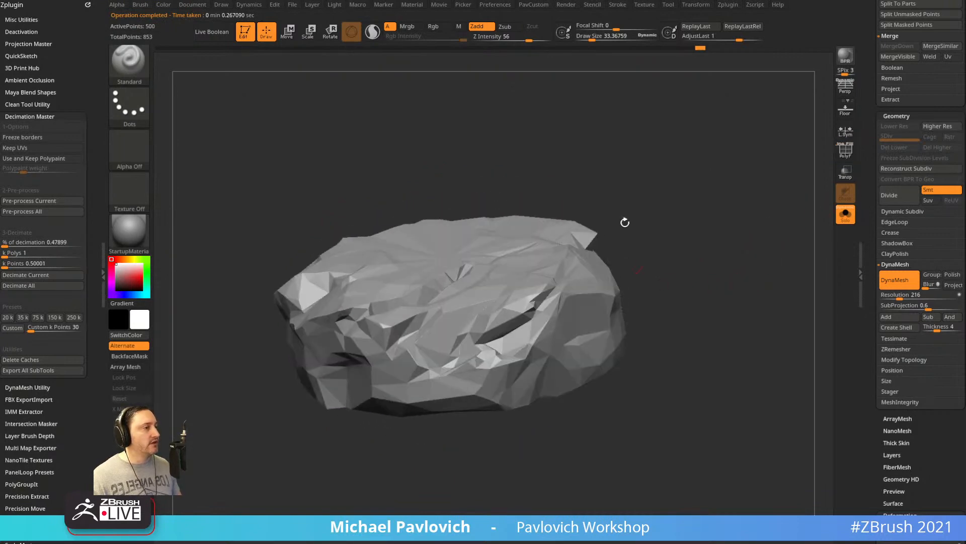
{"action": "left_click", "coordinate": [845, 151]}
{"action": "left_click_drag", "start_coordinate": [762, 209], "coordinate": [663, 280]}
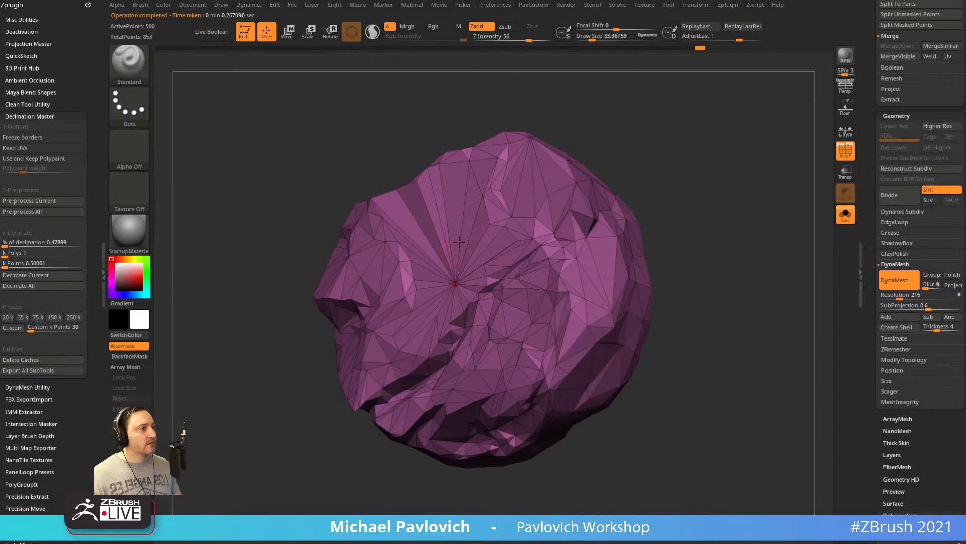
{"action": "left_click_drag", "start_coordinate": [745, 201], "coordinate": [750, 222]}
{"action": "mouse_move", "coordinate": [715, 195]}
{"action": "left_mouse_down"}
{"action": "mouse_move", "coordinate": [733, 186]}
{"action": "mouse_move", "coordinate": [722, 210]}
{"action": "left_mouse_up"}
Set the brush draw size to about 55.
{"action": "key", "text": "s"}
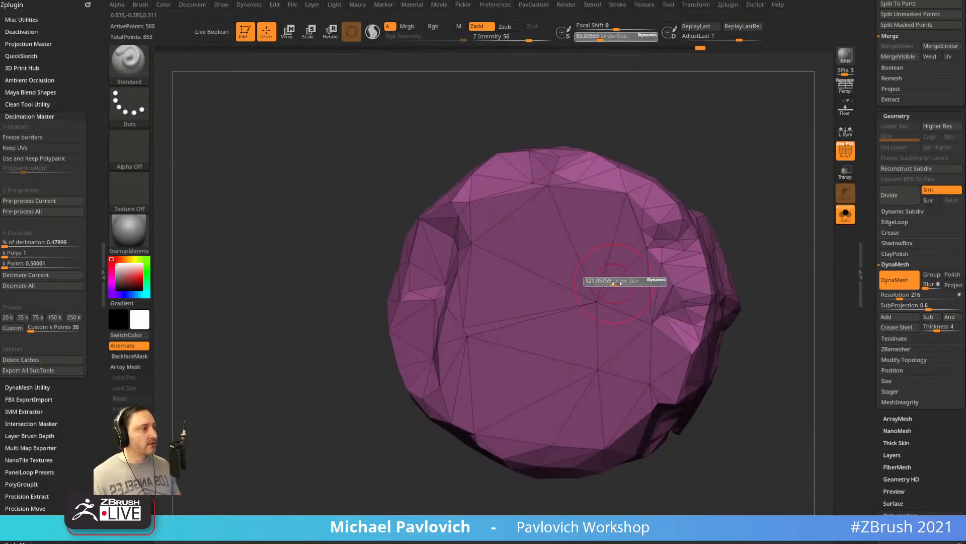
{"action": "left_click", "coordinate": [614, 283]}
{"action": "left_click", "coordinate": [844, 153]}
{"action": "left_click", "coordinate": [846, 154]}
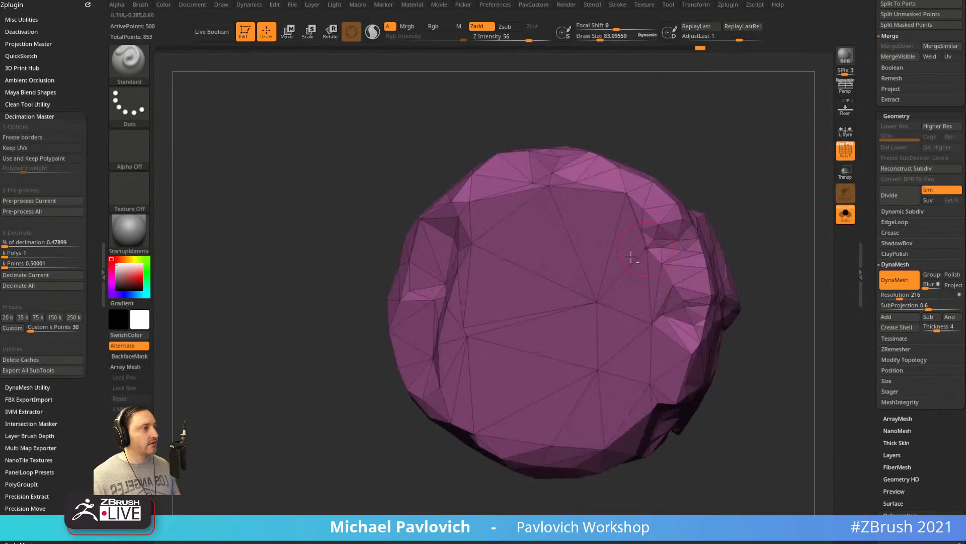
{"action": "key", "text": "s"}
{"action": "left_click", "coordinate": [616, 267]}
Switch to the Move gizmo, centre it on the rock and keep the polyframe shown.
{"action": "mouse_move", "coordinate": [782, 239]}
{"action": "left_mouse_down"}
{"action": "mouse_move", "coordinate": [718, 261]}
{"action": "mouse_move", "coordinate": [402, 194]}
{"action": "left_mouse_up"}
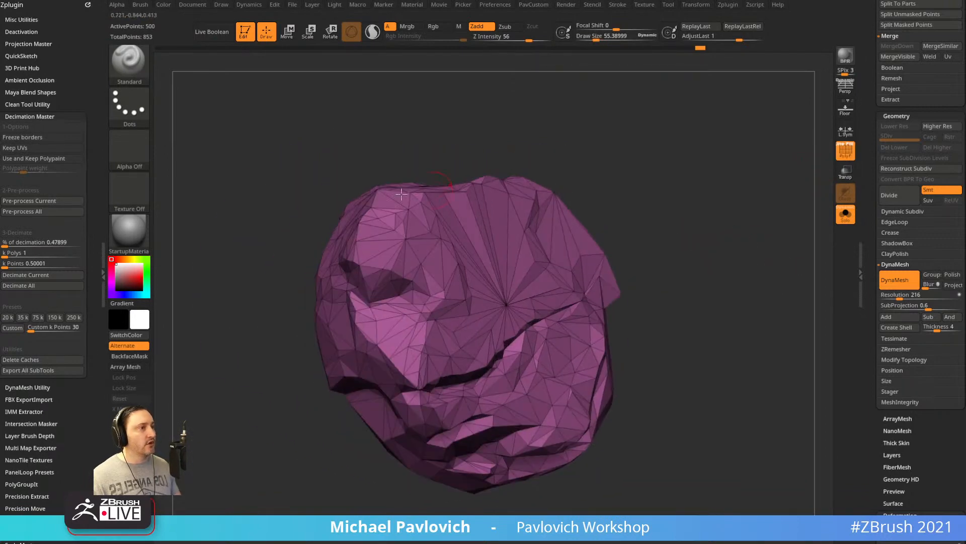
{"action": "left_click_drag", "start_coordinate": [396, 343], "coordinate": [730, 255]}
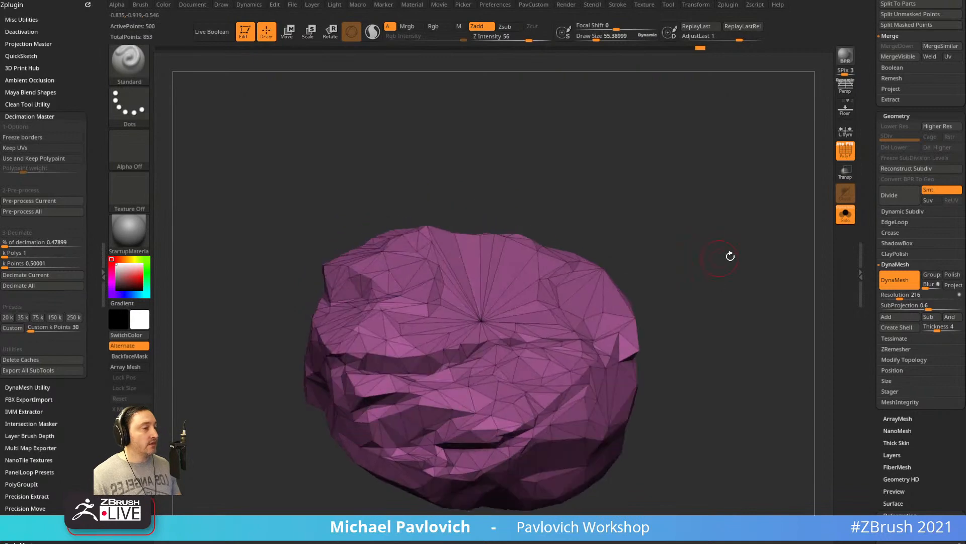
{"action": "key", "text": "shift+f"}
{"action": "left_click_drag", "start_coordinate": [582, 231], "coordinate": [696, 255]}
{"action": "key", "text": "w"}
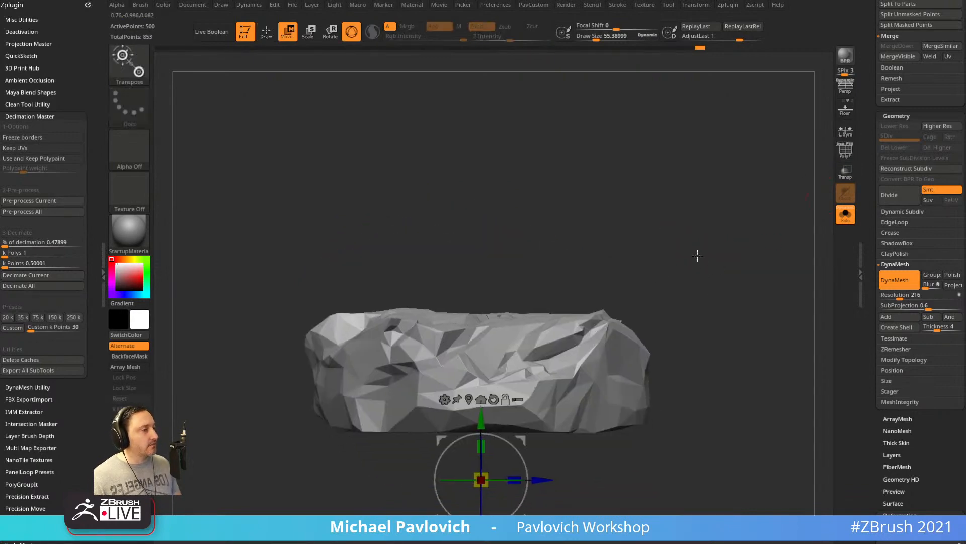
{"action": "left_click", "coordinate": [480, 400]}
{"action": "left_click_drag", "start_coordinate": [595, 252], "coordinate": [828, 172]}
{"action": "key", "text": "shift+f"}
{"action": "left_click_drag", "start_coordinate": [753, 189], "coordinate": [714, 246]}
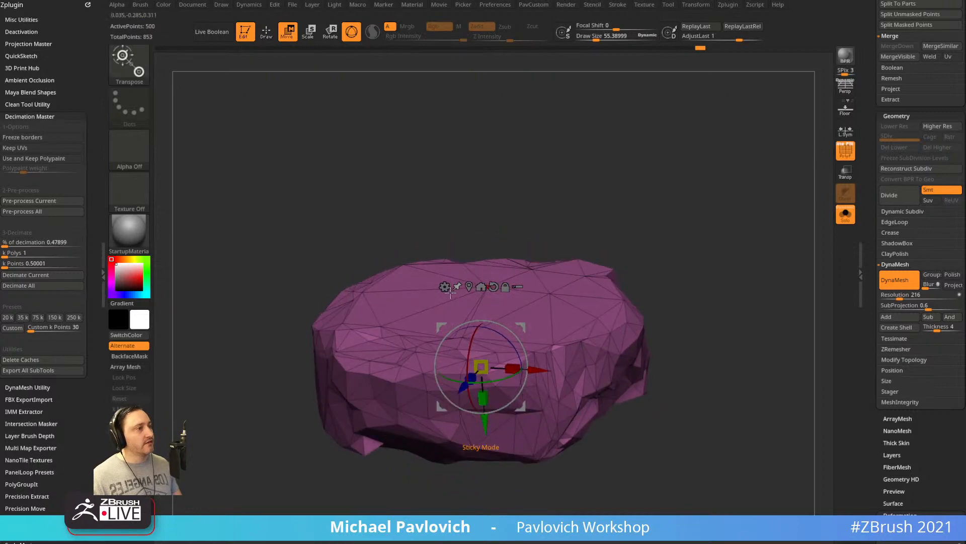
Apply the SkinShade4 material to the rock.
{"action": "left_click", "coordinate": [445, 286]}
{"action": "left_click", "coordinate": [129, 231]}
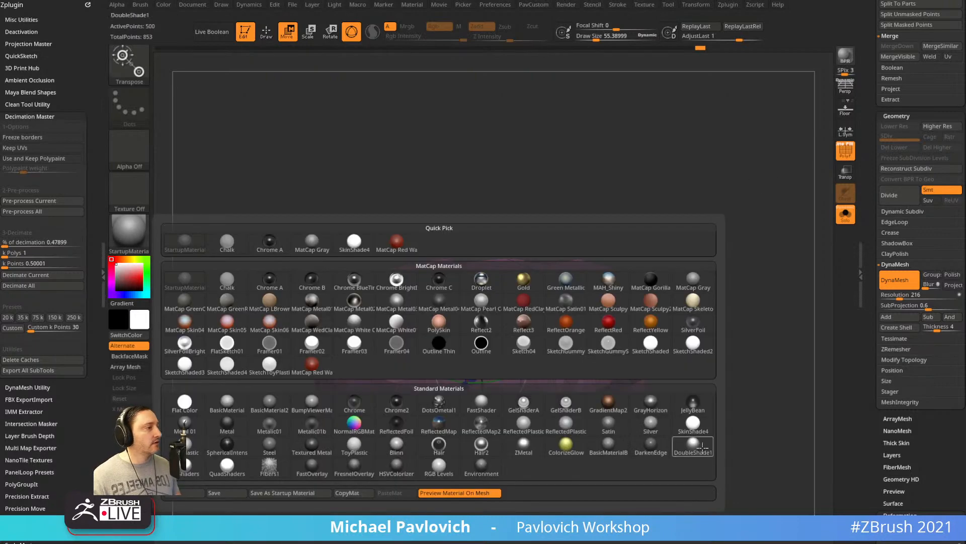
{"action": "left_click", "coordinate": [696, 450]}
{"action": "left_click", "coordinate": [129, 231]}
{"action": "left_click", "coordinate": [710, 384]}
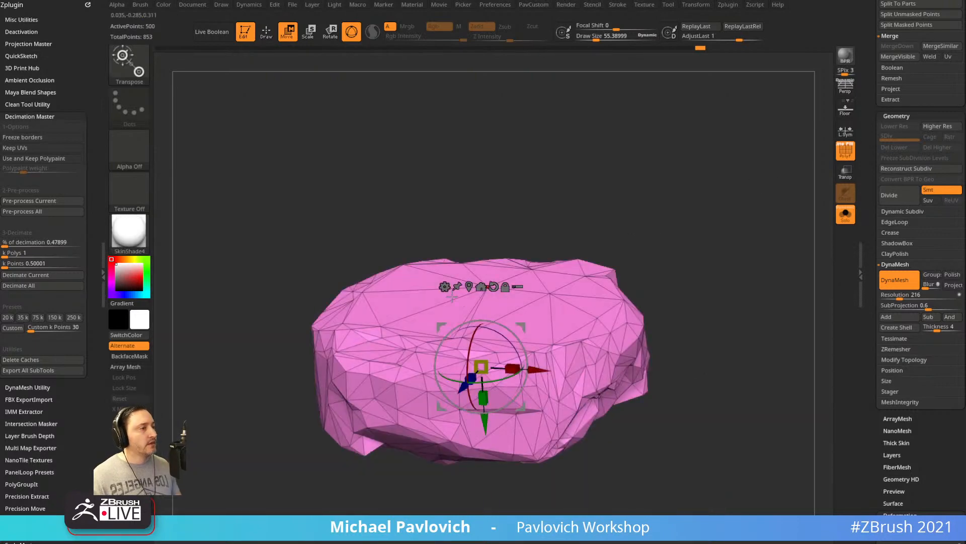
Add a Bend Curve deformer to the rock and increase its curve to five control points.
{"action": "left_click", "coordinate": [445, 286]}
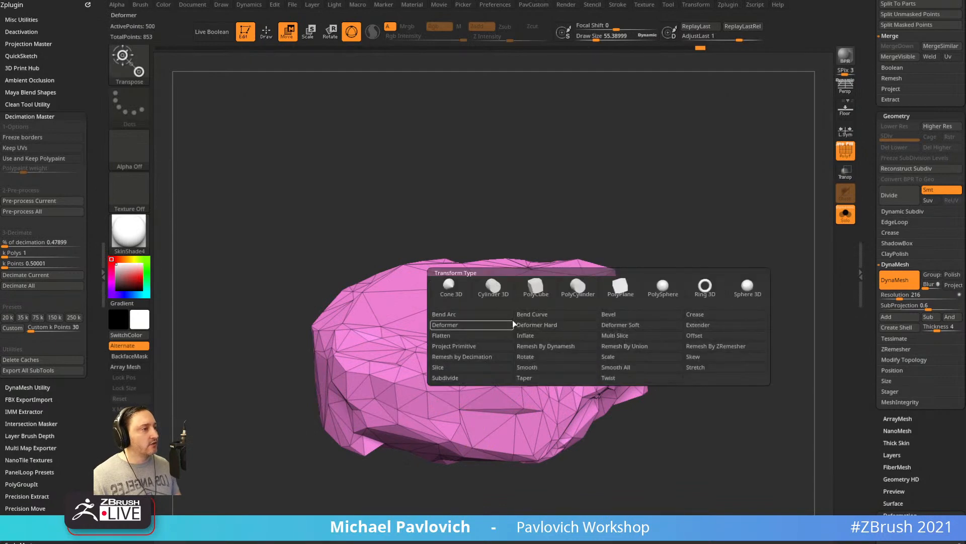
{"action": "left_click", "coordinate": [574, 315]}
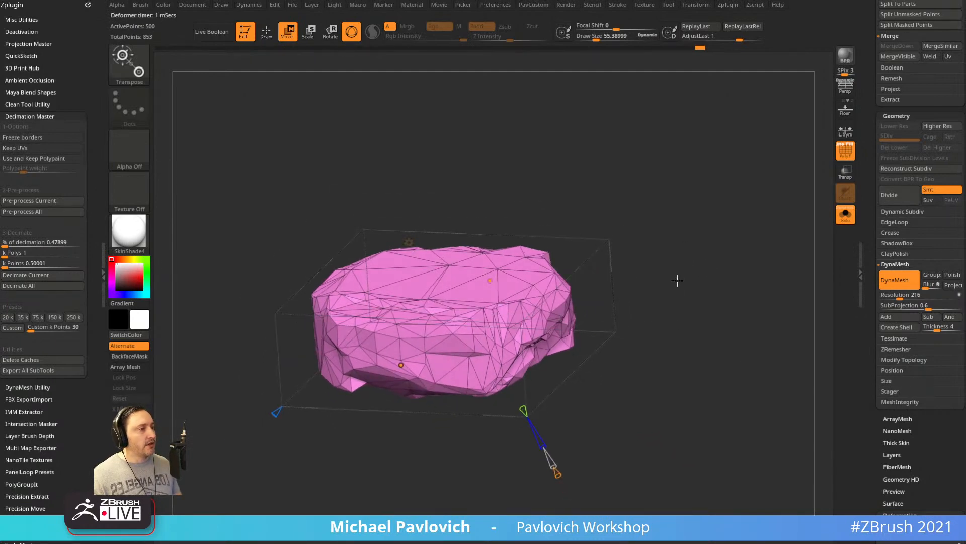
{"action": "left_click_drag", "start_coordinate": [570, 215], "coordinate": [596, 326]}
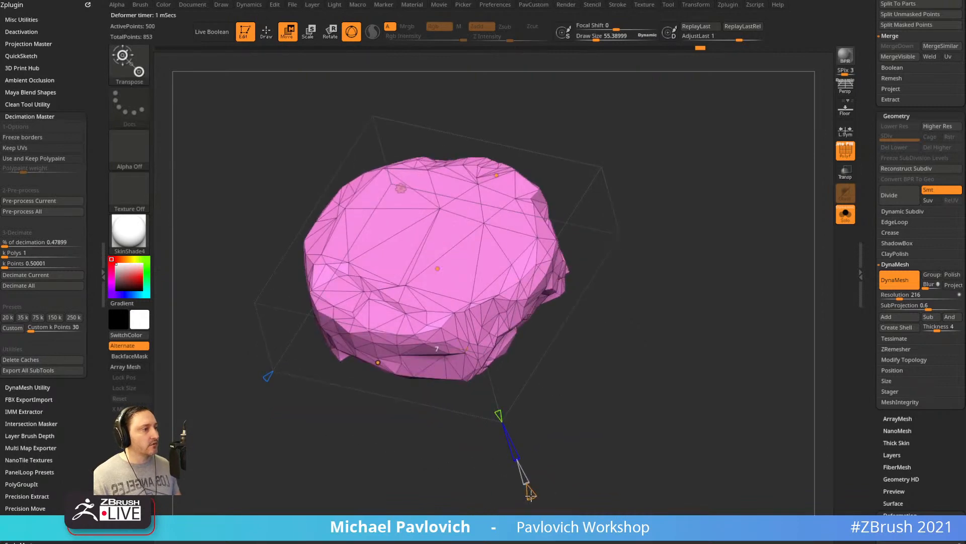
{"action": "left_click", "coordinate": [401, 188]}
{"action": "left_click", "coordinate": [472, 237]}
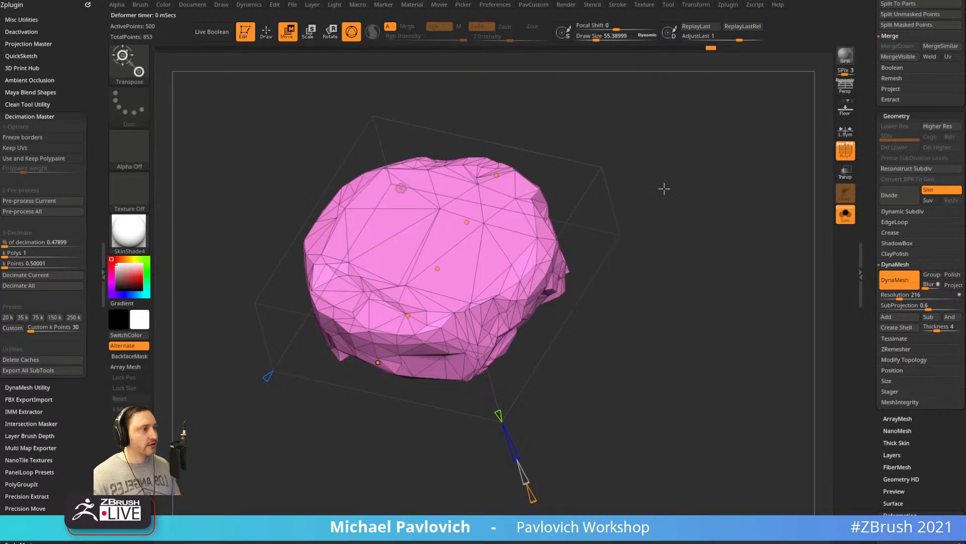
{"action": "left_click_drag", "start_coordinate": [665, 188], "coordinate": [435, 447]}
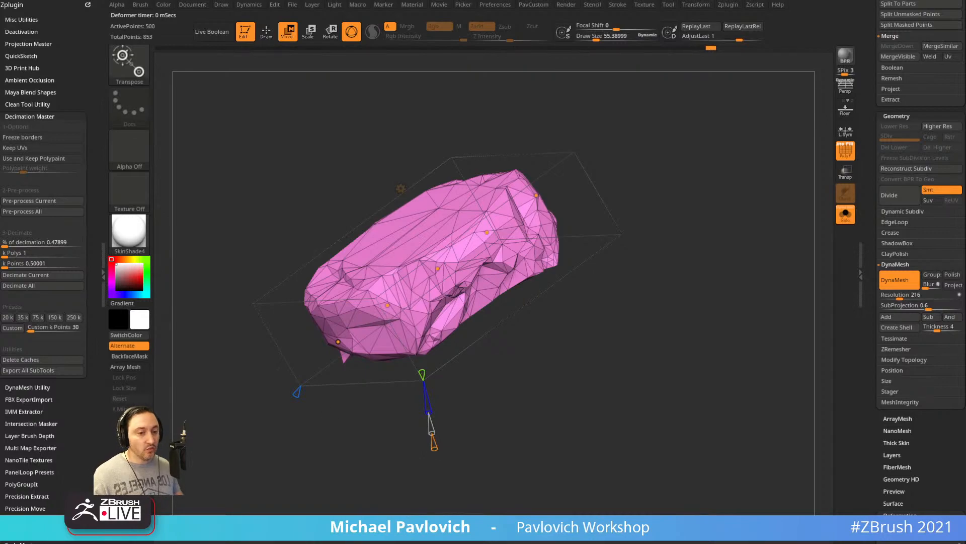
Switch to the browser and open the ZBrush 2018 What's New! project from the ArtStation portfolio.
{"action": "key", "text": "alt+Tab"}
{"action": "scroll", "coordinate": [565, 324], "scroll_direction": "down", "scroll_amount": 6}
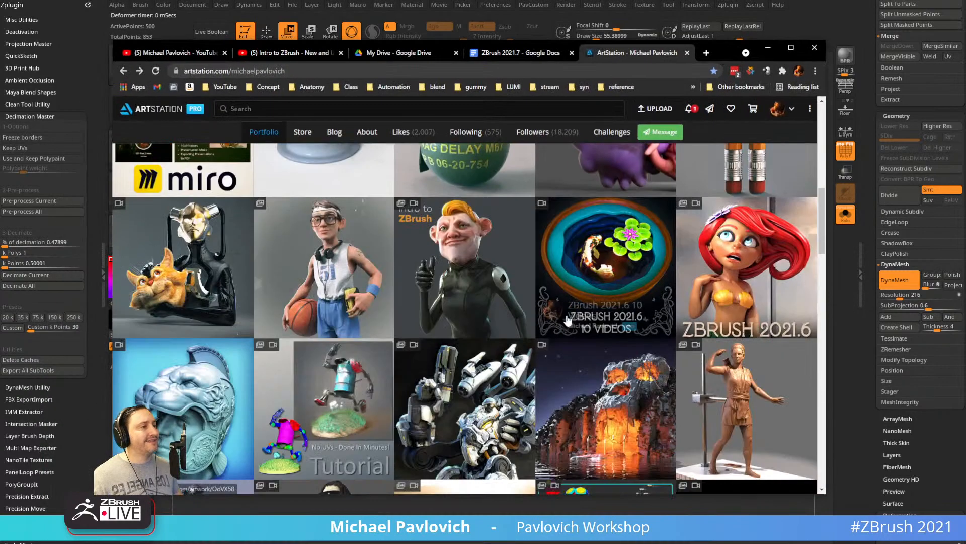
{"action": "scroll", "coordinate": [560, 326], "scroll_direction": "down", "scroll_amount": 6}
{"action": "scroll", "coordinate": [559, 327], "scroll_direction": "down", "scroll_amount": 8}
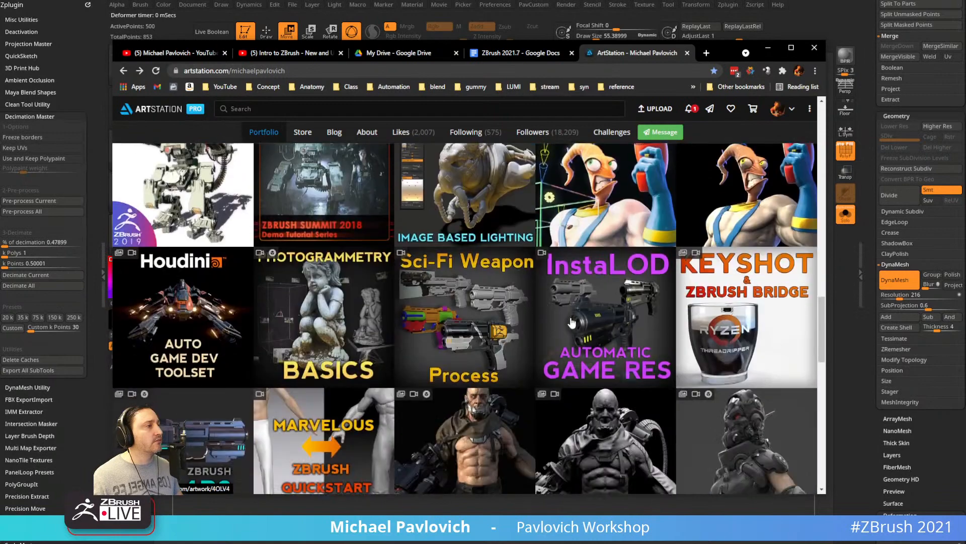
{"action": "scroll", "coordinate": [604, 252], "scroll_direction": "up", "scroll_amount": 3}
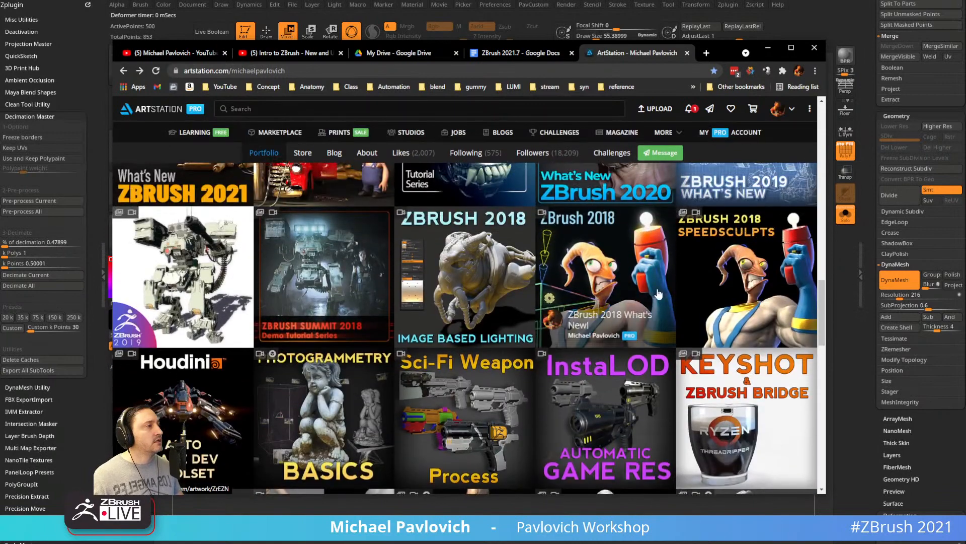
{"action": "left_click", "coordinate": [612, 264]}
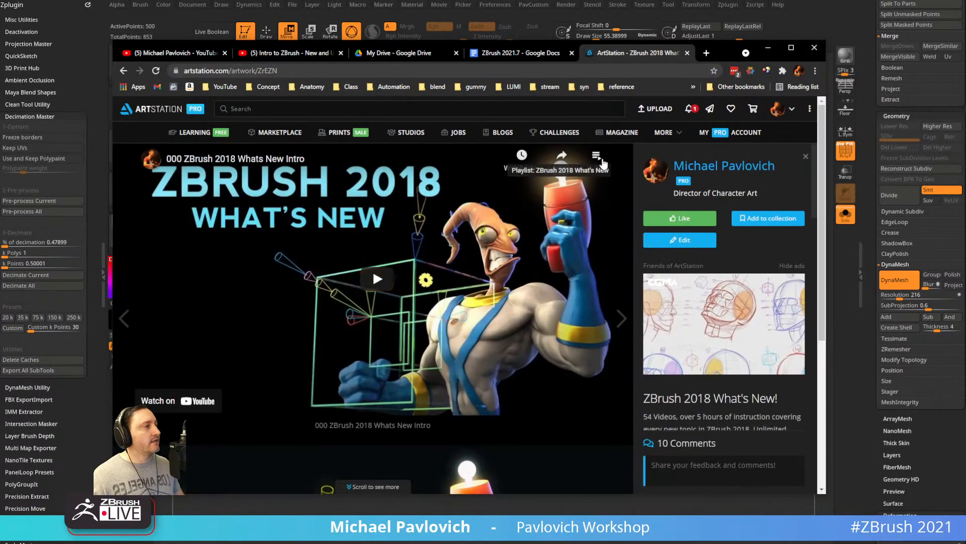
Browse the project's video playlist down to the gizmo, deformer and Project Primitive tutorials, and return to ZBrush.
{"action": "left_click", "coordinate": [604, 162]}
{"action": "scroll", "coordinate": [503, 302], "scroll_direction": "down", "scroll_amount": 10}
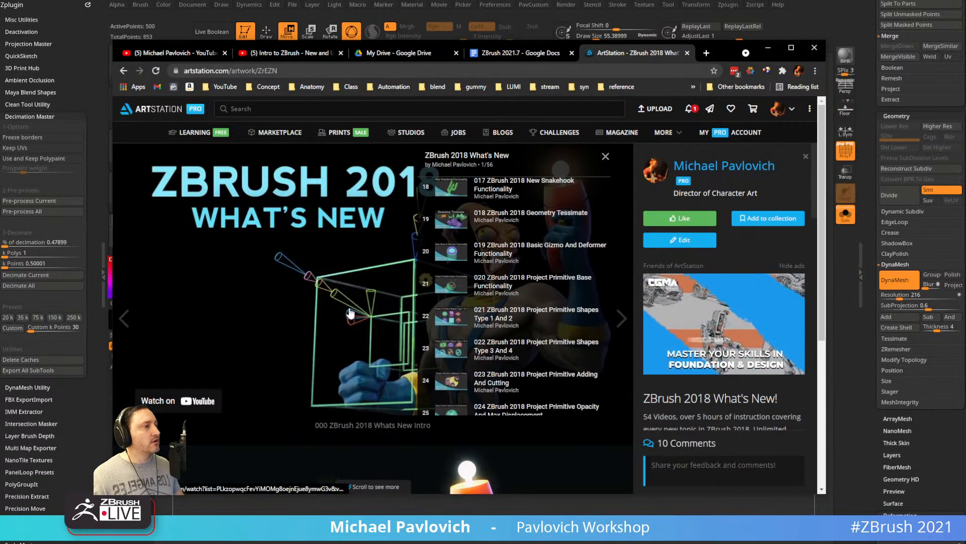
{"action": "left_click", "coordinate": [339, 71]}
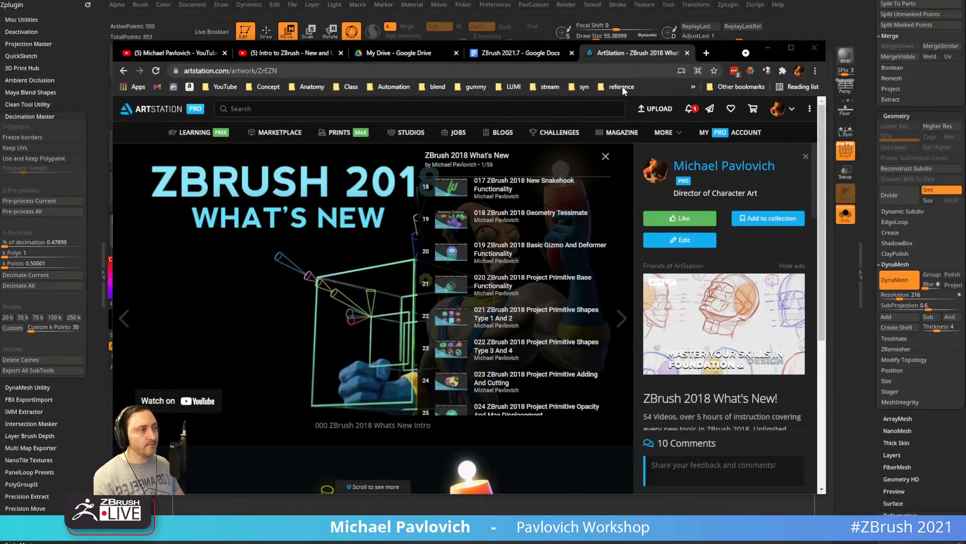
{"action": "left_click", "coordinate": [768, 48]}
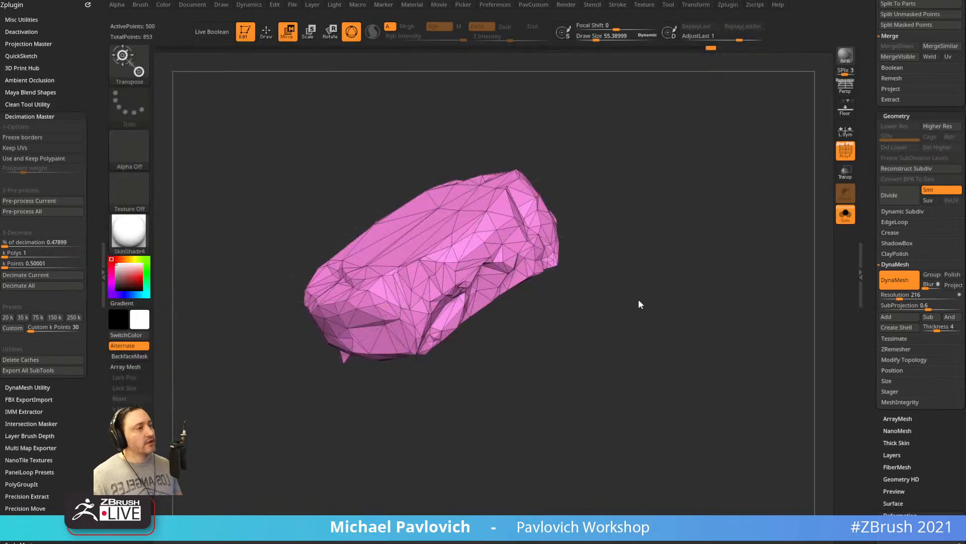
Try bending the low-poly rock by moving several control points of the Bend Curve deformer.
{"action": "left_click_drag", "start_coordinate": [638, 298], "coordinate": [647, 322]}
{"action": "left_click_drag", "start_coordinate": [624, 186], "coordinate": [568, 162]}
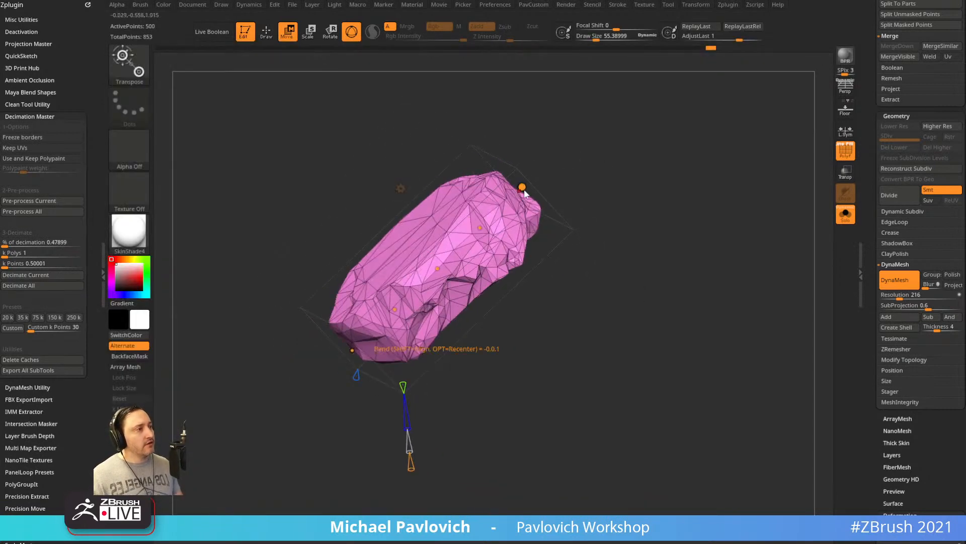
{"action": "left_click_drag", "start_coordinate": [522, 188], "coordinate": [548, 240]}
{"action": "left_click_drag", "start_coordinate": [484, 238], "coordinate": [426, 263]}
{"action": "left_click_drag", "start_coordinate": [519, 163], "coordinate": [560, 141]}
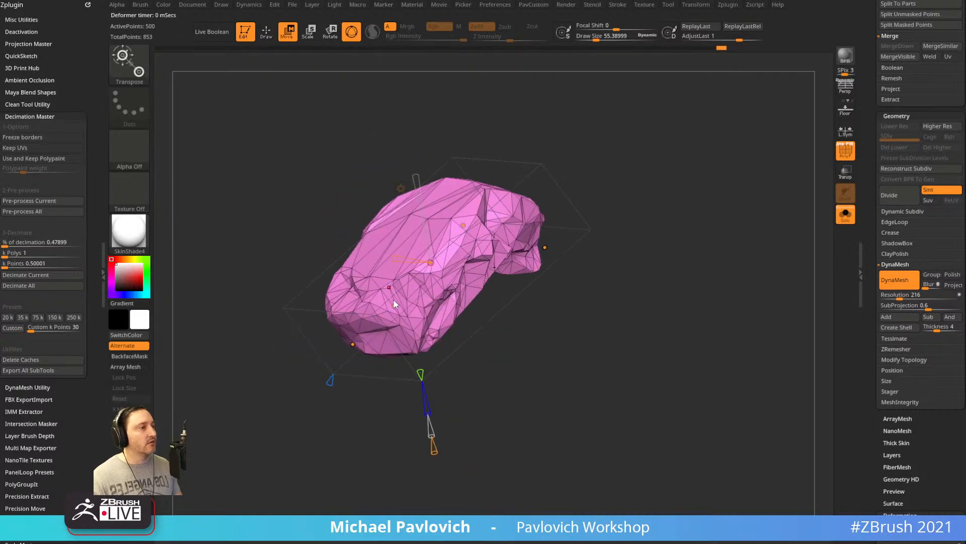
{"action": "left_click_drag", "start_coordinate": [394, 302], "coordinate": [412, 354]}
{"action": "mouse_move", "coordinate": [380, 292]}
{"action": "left_mouse_down"}
{"action": "mouse_move", "coordinate": [431, 330]}
{"action": "mouse_move", "coordinate": [395, 306]}
{"action": "left_mouse_up"}
{"action": "key", "text": "ctrl"}
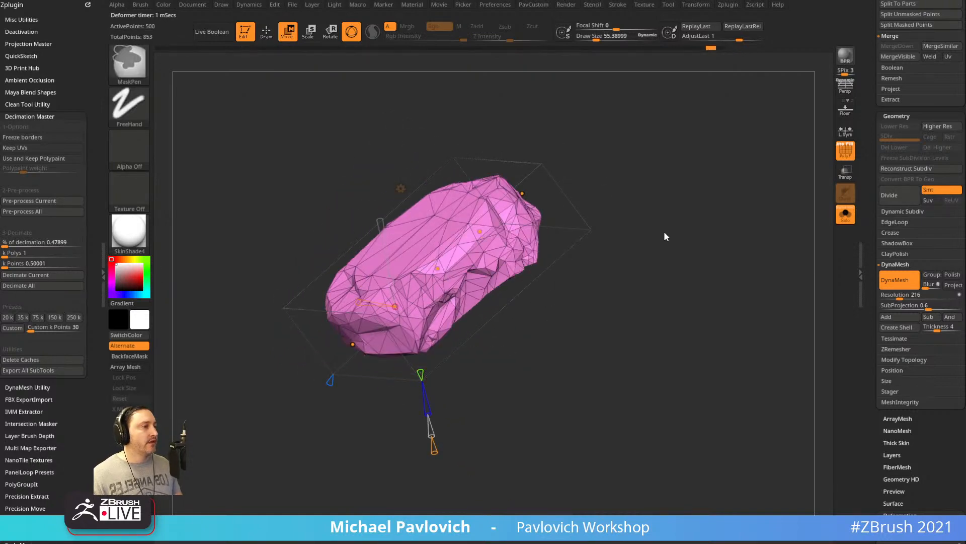
Leave the gizmo and undo the rock's decimation to return to the dense DynaMesh.
{"action": "key", "text": "q"}
{"action": "mouse_move", "coordinate": [675, 237]}
{"action": "left_mouse_down"}
{"action": "mouse_move", "coordinate": [661, 263]}
{"action": "mouse_move", "coordinate": [685, 207]}
{"action": "mouse_move", "coordinate": [652, 235]}
{"action": "mouse_move", "coordinate": [642, 309]}
{"action": "left_mouse_up"}
{"action": "key", "text": "s"}
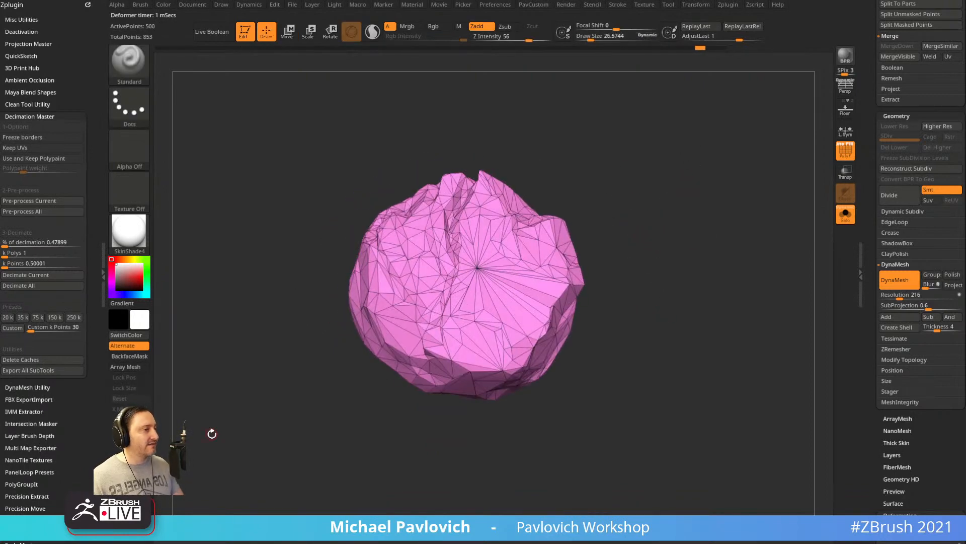
{"action": "mouse_move", "coordinate": [617, 233]}
{"action": "left_mouse_down"}
{"action": "mouse_move", "coordinate": [637, 222]}
{"action": "mouse_move", "coordinate": [651, 250]}
{"action": "mouse_move", "coordinate": [642, 230]}
{"action": "left_mouse_up"}
{"action": "right_click_drag", "start_coordinate": [642, 229], "coordinate": [654, 233], "text": "ctrl"}
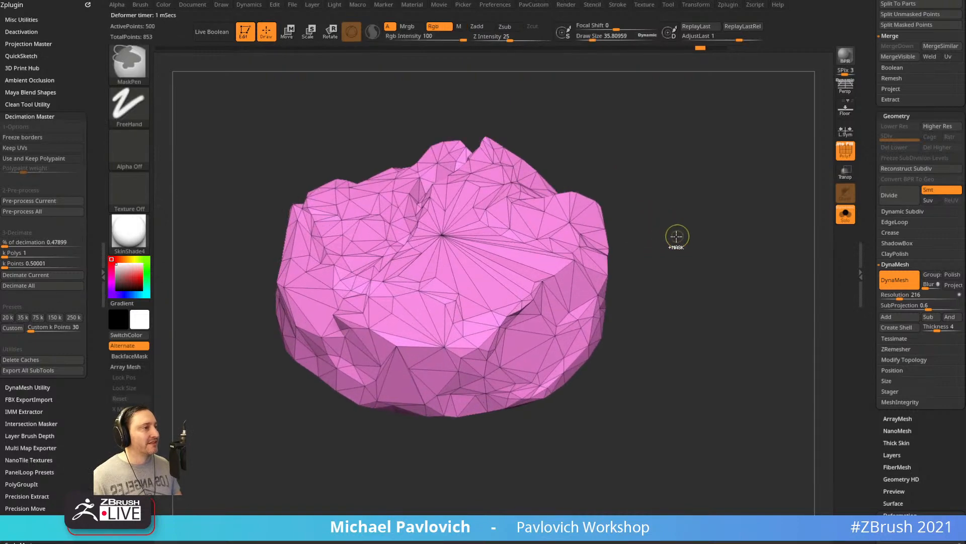
{"action": "key", "text": "ctrl+z"}
{"action": "key", "text": "ctrl+z"}
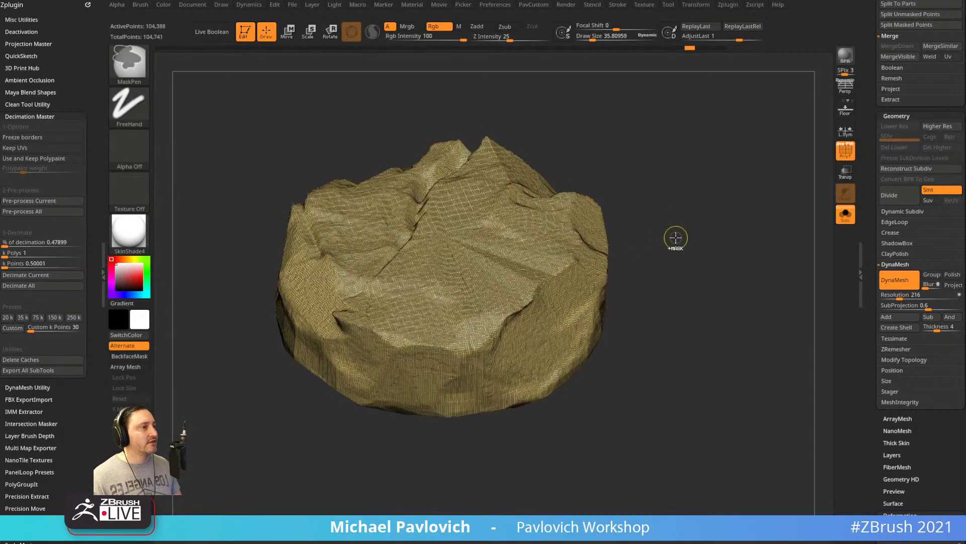
Hide the rock's polyframe and apply the StartupMaterial to it.
{"action": "left_click_drag", "start_coordinate": [681, 230], "coordinate": [683, 238]}
{"action": "left_click_drag", "start_coordinate": [766, 185], "coordinate": [779, 216]}
{"action": "right_click_drag", "start_coordinate": [720, 214], "coordinate": [710, 234], "text": "ctrl"}
{"action": "left_click", "coordinate": [847, 159]}
{"action": "left_click_drag", "start_coordinate": [723, 252], "coordinate": [716, 246]}
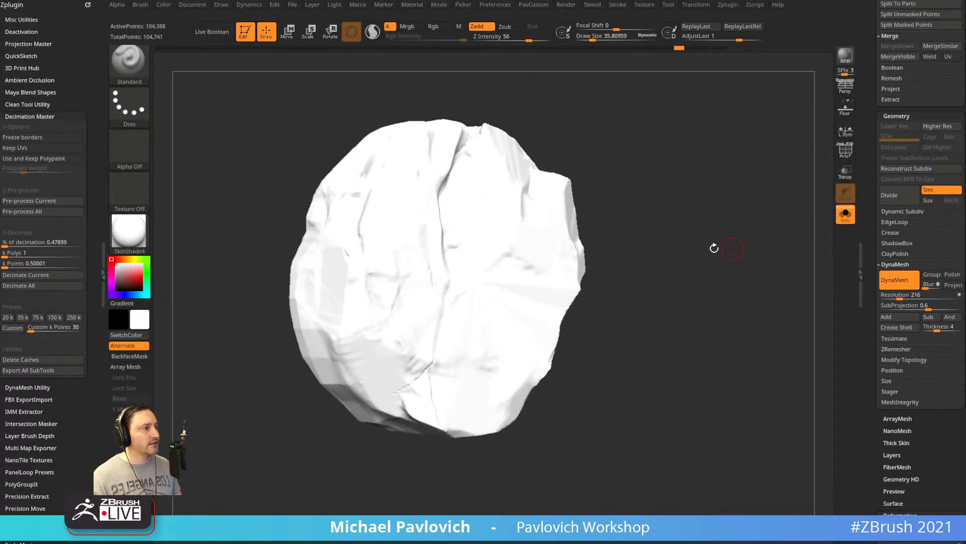
{"action": "left_click", "coordinate": [129, 231]}
{"action": "left_click", "coordinate": [192, 249]}
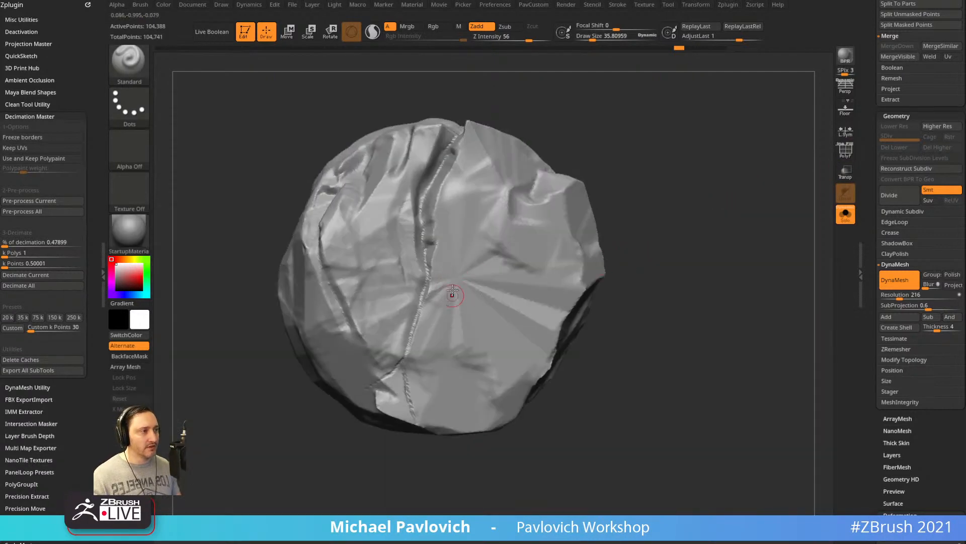
Flatten the rock's front face with the TrimDynamic brush using Alpha 28.
{"action": "key", "text": "b"}
{"action": "key", "text": "t"}
{"action": "key", "text": "d"}
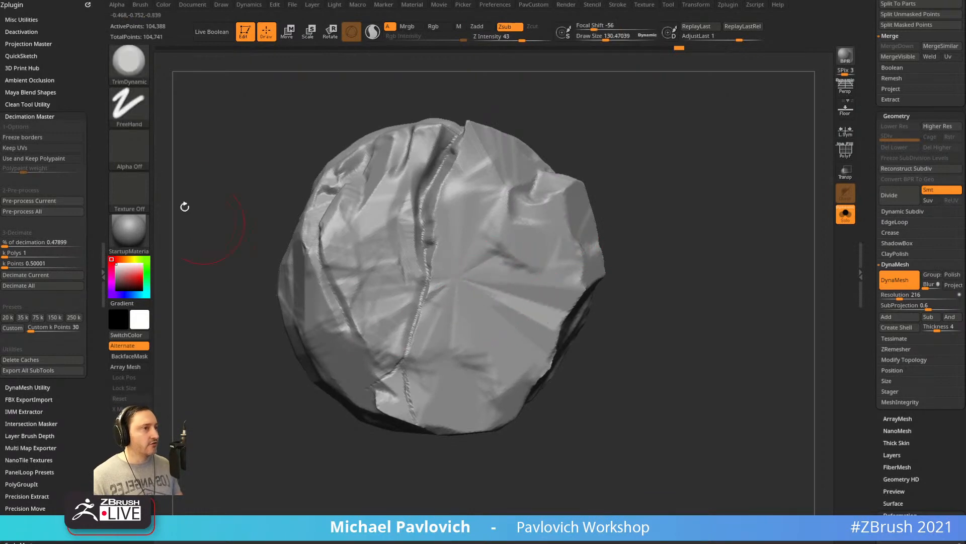
{"action": "left_click", "coordinate": [129, 149]}
{"action": "left_click", "coordinate": [289, 191]}
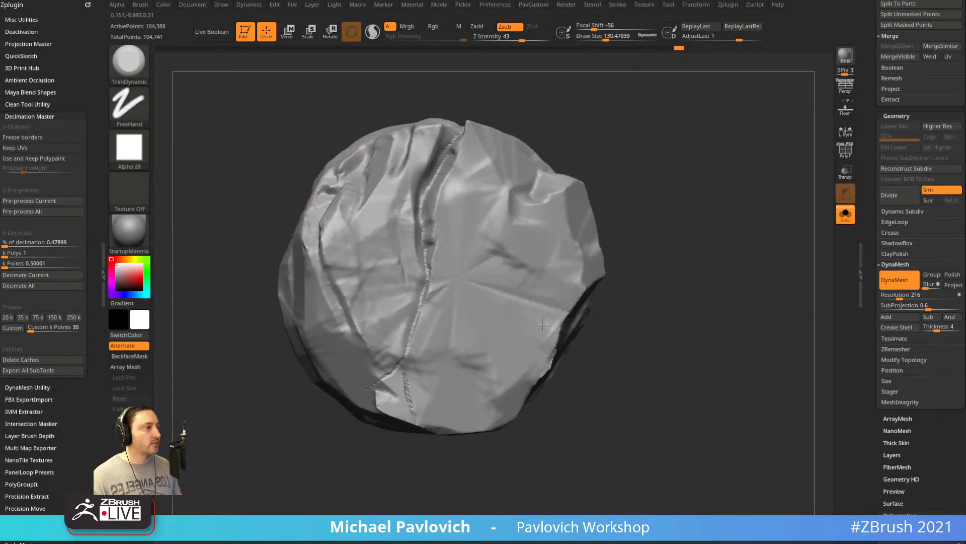
{"action": "mouse_move", "coordinate": [483, 313]}
{"action": "left_mouse_down"}
{"action": "mouse_move", "coordinate": [460, 327]}
{"action": "mouse_move", "coordinate": [415, 307]}
{"action": "mouse_move", "coordinate": [409, 209]}
{"action": "left_mouse_up"}
{"action": "right_click_drag", "start_coordinate": [588, 235], "coordinate": [490, 268]}
{"action": "mouse_move", "coordinate": [477, 269]}
{"action": "left_mouse_down"}
{"action": "mouse_move", "coordinate": [498, 322]}
{"action": "mouse_move", "coordinate": [504, 297]}
{"action": "mouse_move", "coordinate": [460, 300]}
{"action": "mouse_move", "coordinate": [454, 268]}
{"action": "left_mouse_up"}
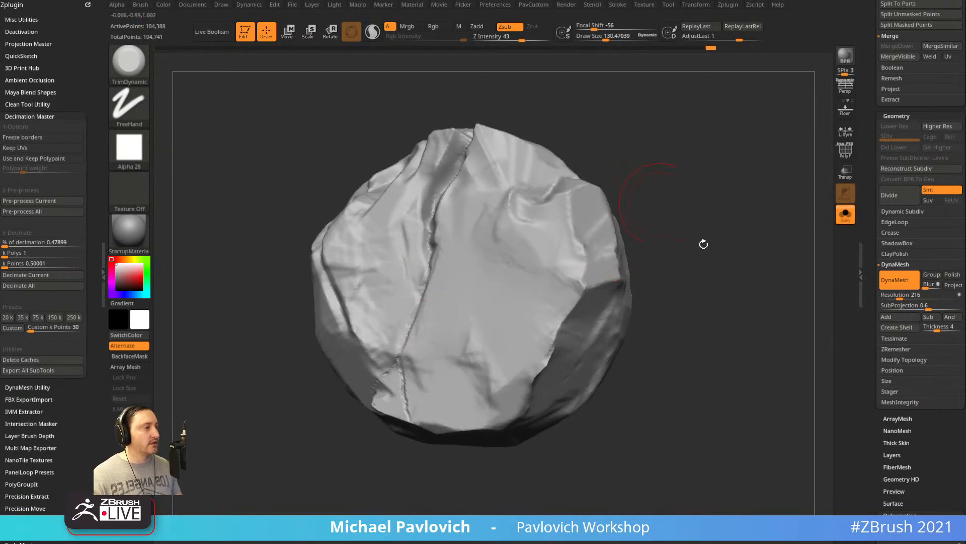
Update the rock's DynaMesh and display its polyframe.
{"action": "right_click_drag", "start_coordinate": [703, 244], "coordinate": [723, 154]}
{"action": "left_click_drag", "start_coordinate": [723, 161], "coordinate": [766, 271], "text": "ctrl"}
{"action": "right_click_drag", "start_coordinate": [734, 161], "coordinate": [721, 285]}
{"action": "key", "text": "s"}
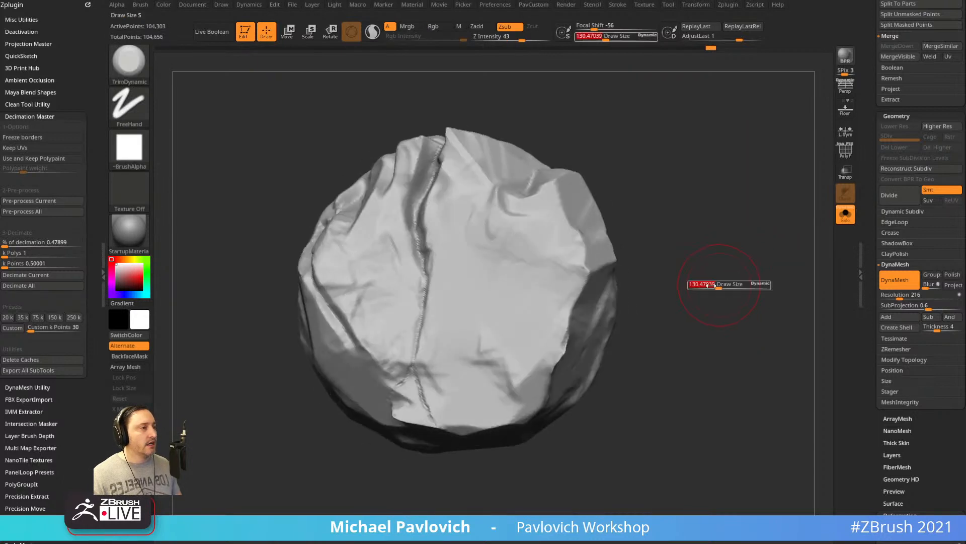
{"action": "left_click_drag", "start_coordinate": [719, 285], "coordinate": [704, 286]}
{"action": "mouse_move", "coordinate": [732, 285]}
{"action": "right_mouse_down"}
{"action": "mouse_move", "coordinate": [746, 263]}
{"action": "mouse_move", "coordinate": [683, 260]}
{"action": "right_mouse_up"}
{"action": "key", "text": "shift+f"}
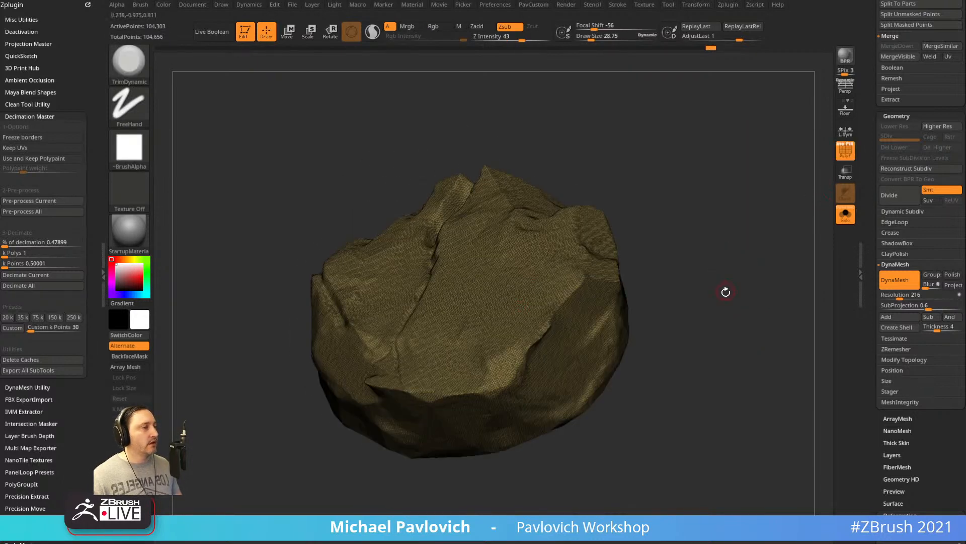
Switch to the Standard brush and set the draw size to about 18.76.
{"action": "key", "text": "b"}
{"action": "key", "text": "s"}
{"action": "key", "text": "t"}
{"action": "key", "text": "s"}
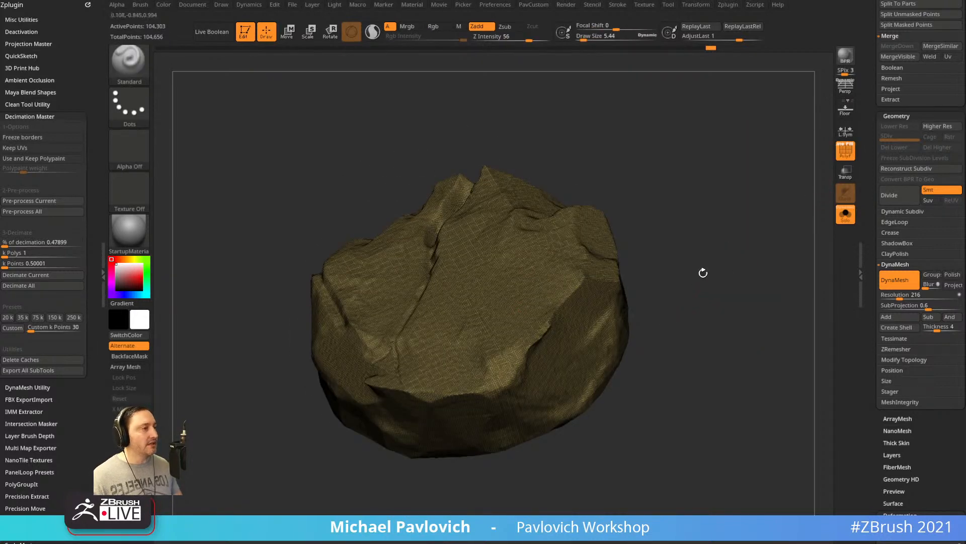
{"action": "key", "text": "s"}
{"action": "left_click_drag", "start_coordinate": [707, 270], "coordinate": [704, 270]}
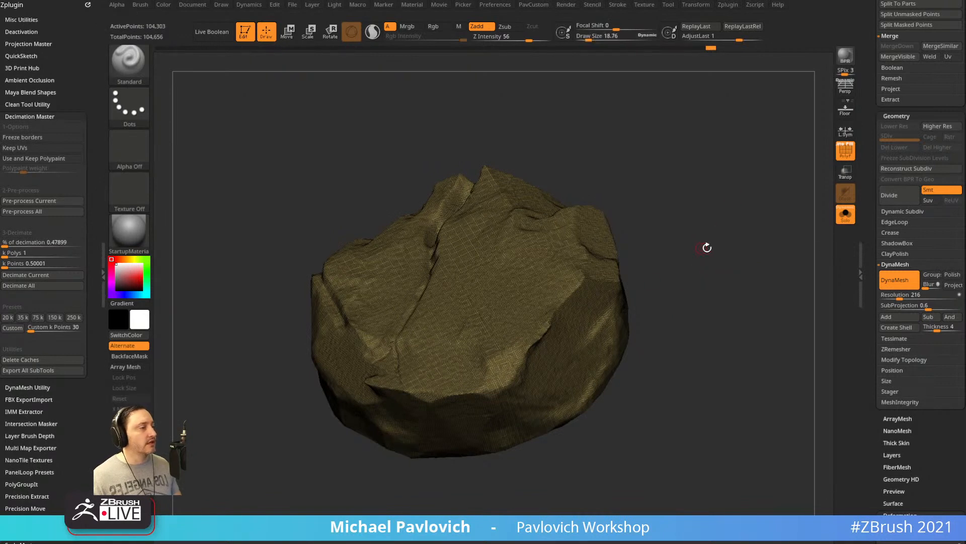
Hide the polyframe and mark the dense rock's state in the undo history as the projection source.
{"action": "right_click_drag", "start_coordinate": [777, 240], "coordinate": [764, 225], "text": "alt"}
{"action": "left_click", "coordinate": [844, 218]}
{"action": "left_click", "coordinate": [846, 153]}
{"action": "left_click", "coordinate": [846, 218]}
{"action": "left_click_drag", "start_coordinate": [868, 228], "coordinate": [867, 201]}
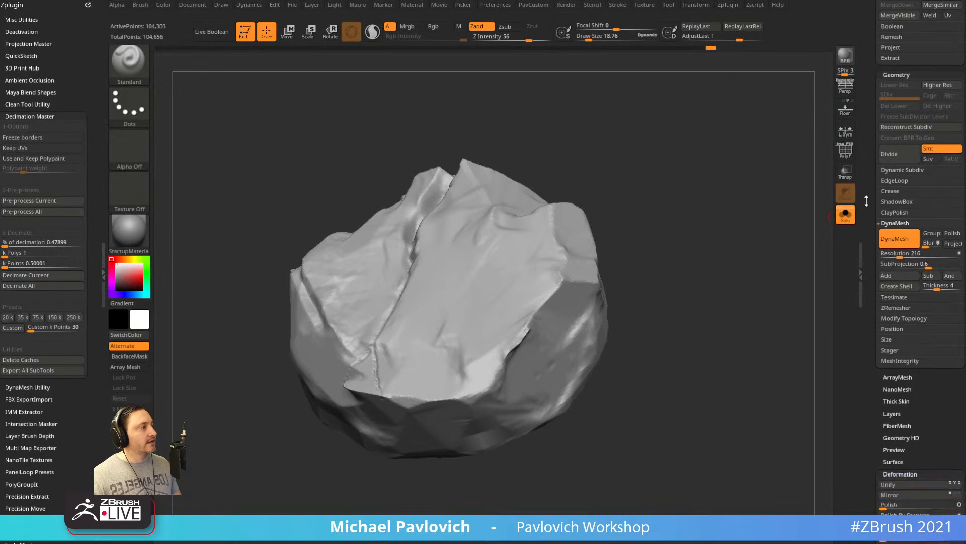
{"action": "left_click", "coordinate": [712, 48], "text": "ctrl"}
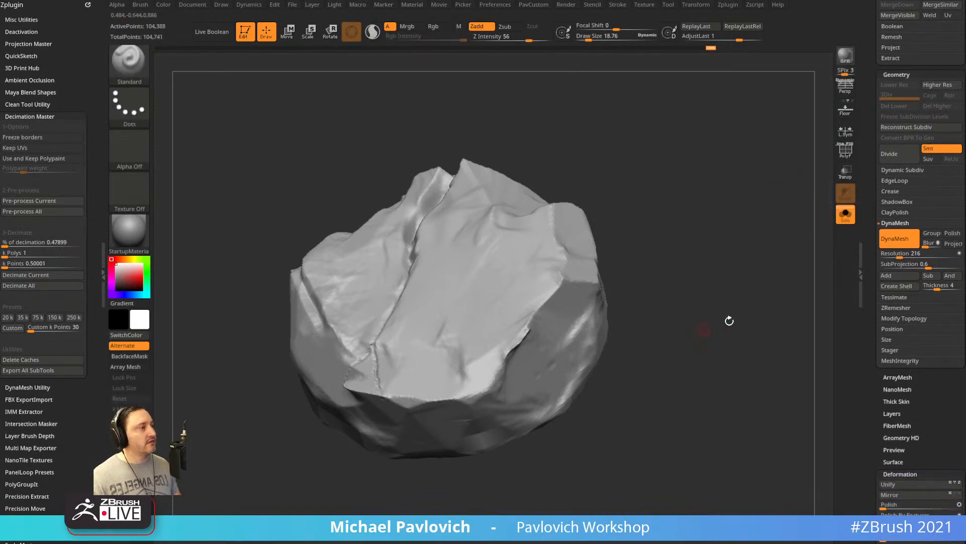
ZRemesh the rock with a target polygon count of 5 and an AdaptiveSize of 13.
{"action": "left_click_drag", "start_coordinate": [866, 301], "coordinate": [883, 282]}
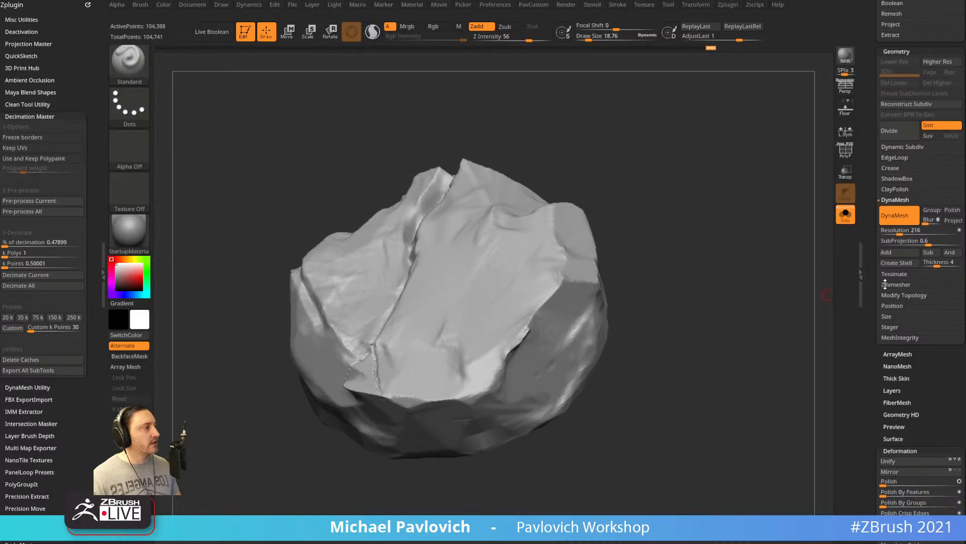
{"action": "left_click", "coordinate": [885, 284]}
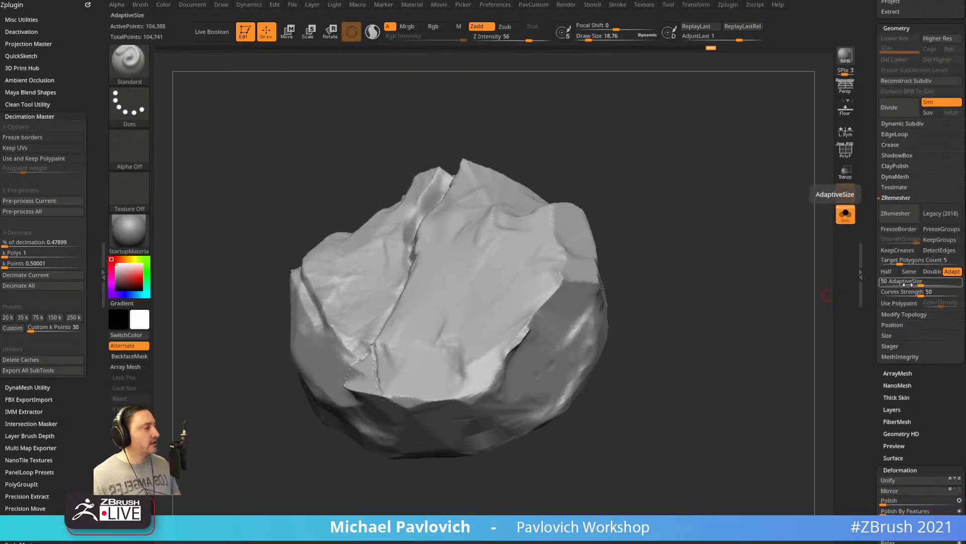
{"action": "left_click_drag", "start_coordinate": [915, 283], "coordinate": [883, 285]}
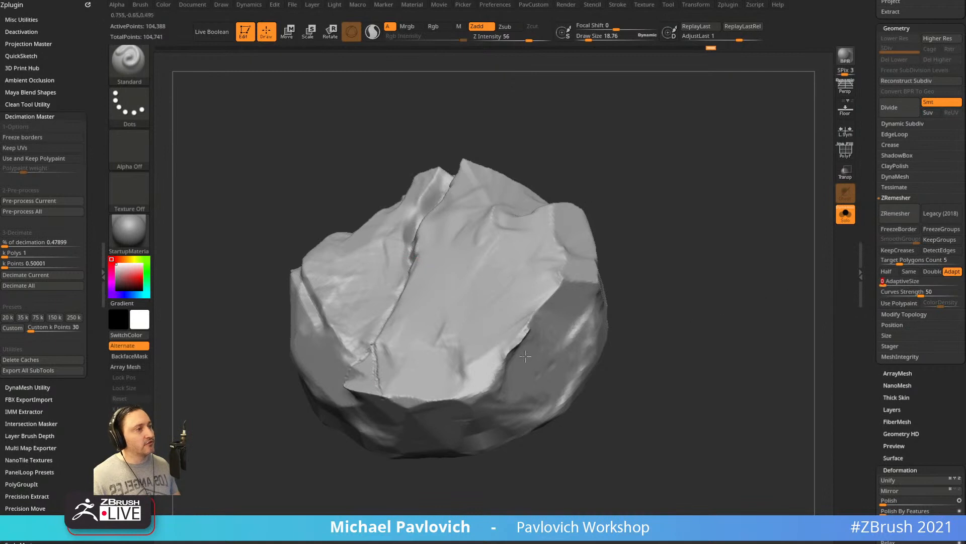
{"action": "left_click_drag", "start_coordinate": [884, 285], "coordinate": [893, 285]}
{"action": "left_click", "coordinate": [901, 217]}
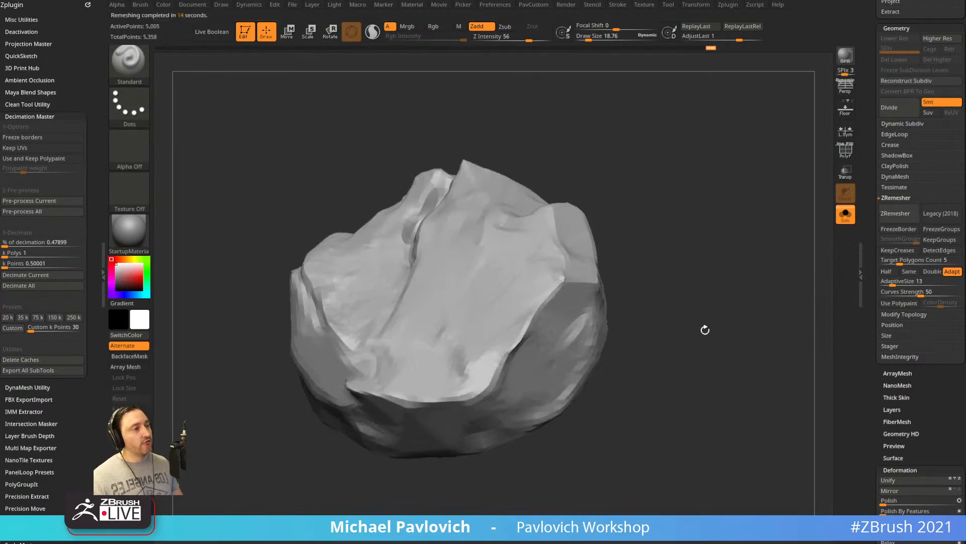
Inspect the remeshed rock's wireframe and apply the SkinShade4 material to it.
{"action": "key", "text": "shift+f"}
{"action": "mouse_move", "coordinate": [731, 258]}
{"action": "left_mouse_down"}
{"action": "mouse_move", "coordinate": [760, 210]}
{"action": "mouse_move", "coordinate": [696, 240]}
{"action": "mouse_move", "coordinate": [718, 220]}
{"action": "mouse_move", "coordinate": [578, 241]}
{"action": "mouse_move", "coordinate": [712, 216]}
{"action": "mouse_move", "coordinate": [783, 263]}
{"action": "mouse_move", "coordinate": [740, 272]}
{"action": "mouse_move", "coordinate": [621, 254]}
{"action": "mouse_move", "coordinate": [658, 248]}
{"action": "mouse_move", "coordinate": [682, 268]}
{"action": "mouse_move", "coordinate": [834, 167]}
{"action": "left_mouse_up"}
{"action": "key", "text": "s"}
{"action": "left_click", "coordinate": [845, 150]}
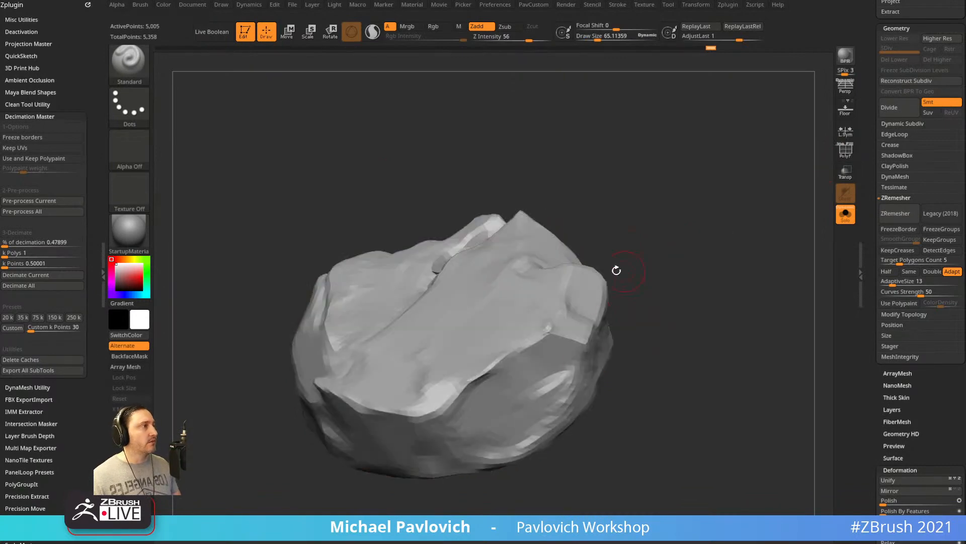
{"action": "left_click", "coordinate": [136, 232]}
{"action": "left_click", "coordinate": [693, 424]}
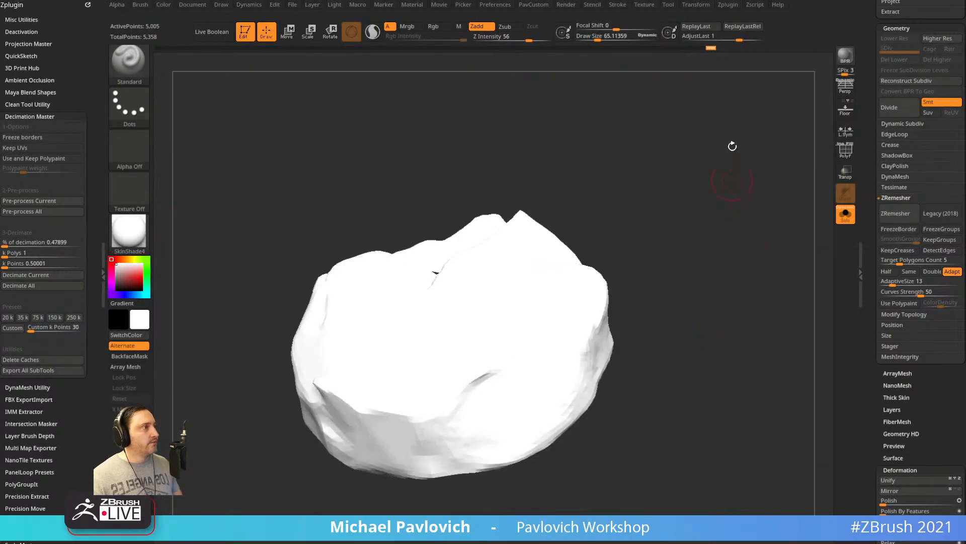
{"action": "left_click_drag", "start_coordinate": [749, 293], "coordinate": [785, 286]}
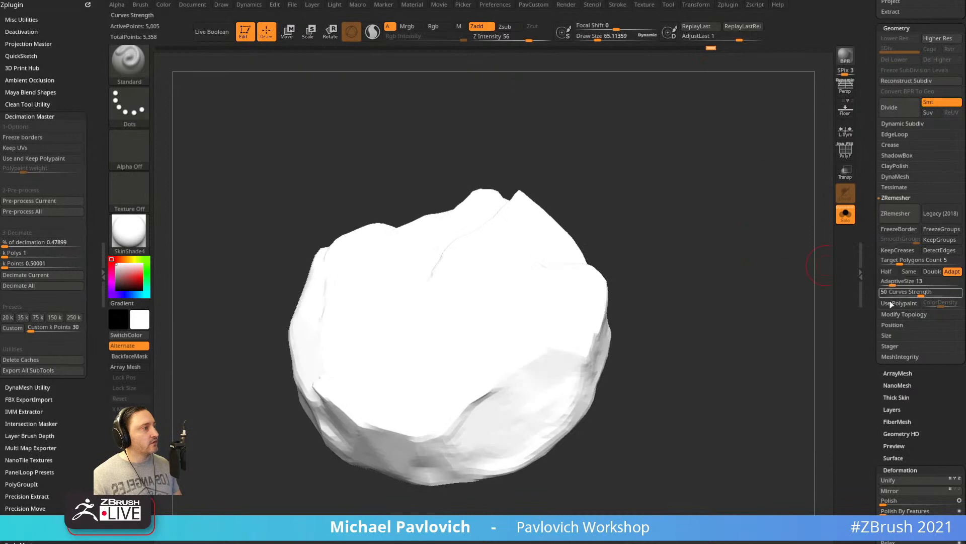
Expand the subtool's Project settings and collapse the Merge and Split sections.
{"action": "key", "text": "shift"}
{"action": "scroll", "coordinate": [894, 351], "scroll_direction": "up", "scroll_amount": 10}
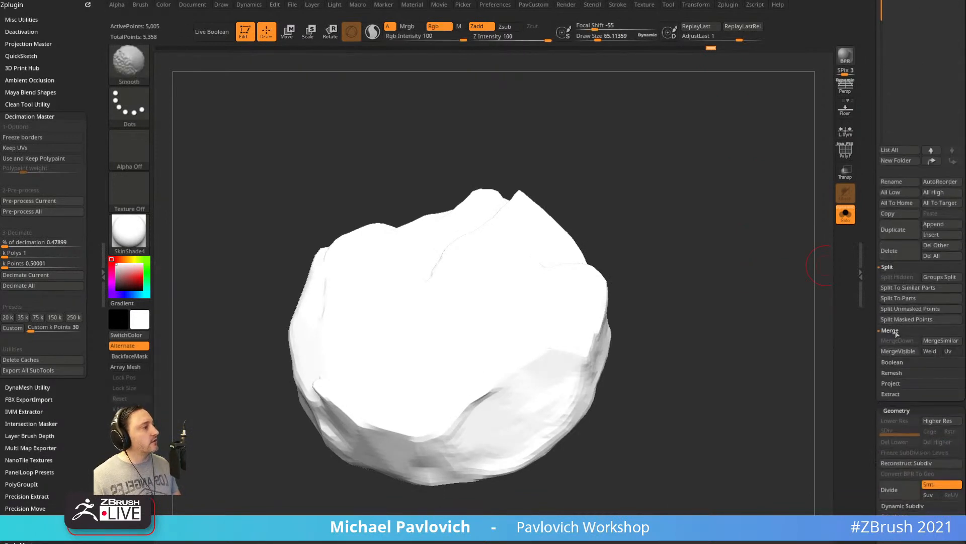
{"action": "left_click", "coordinate": [894, 331], "text": "shift"}
{"action": "left_click", "coordinate": [889, 268], "text": "shift"}
{"action": "left_click", "coordinate": [893, 309], "text": "shift"}
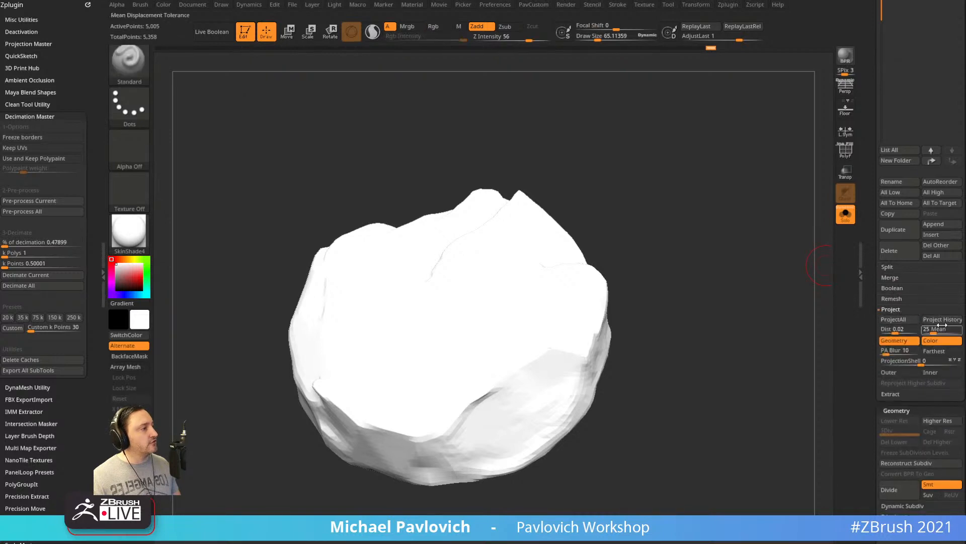
{"action": "left_click_drag", "start_coordinate": [866, 322], "coordinate": [870, 279]}
Show the rock's polyframe and ZRemesh it with the Half option.
{"action": "left_click_drag", "start_coordinate": [721, 346], "coordinate": [680, 253]}
{"action": "key", "text": "shift+f"}
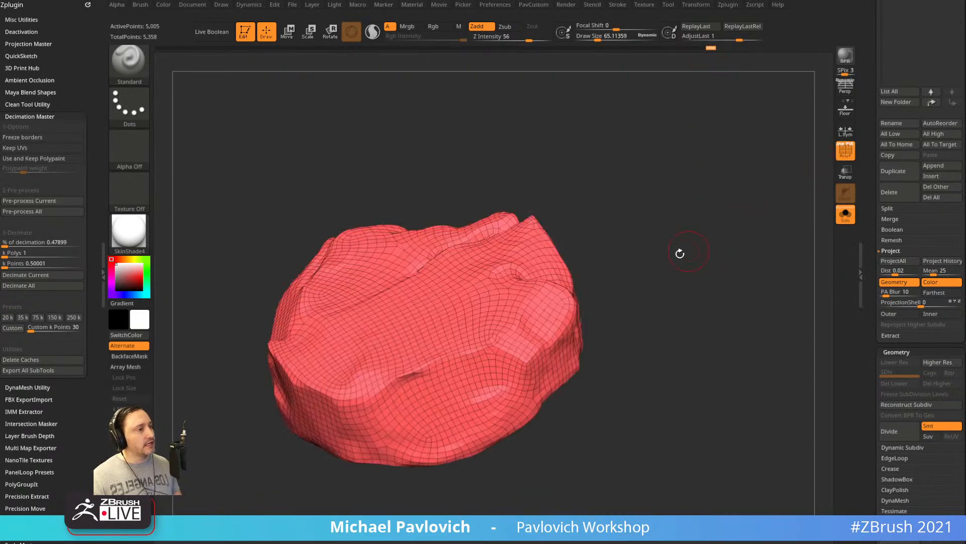
{"action": "left_click_drag", "start_coordinate": [875, 262], "coordinate": [858, 141]}
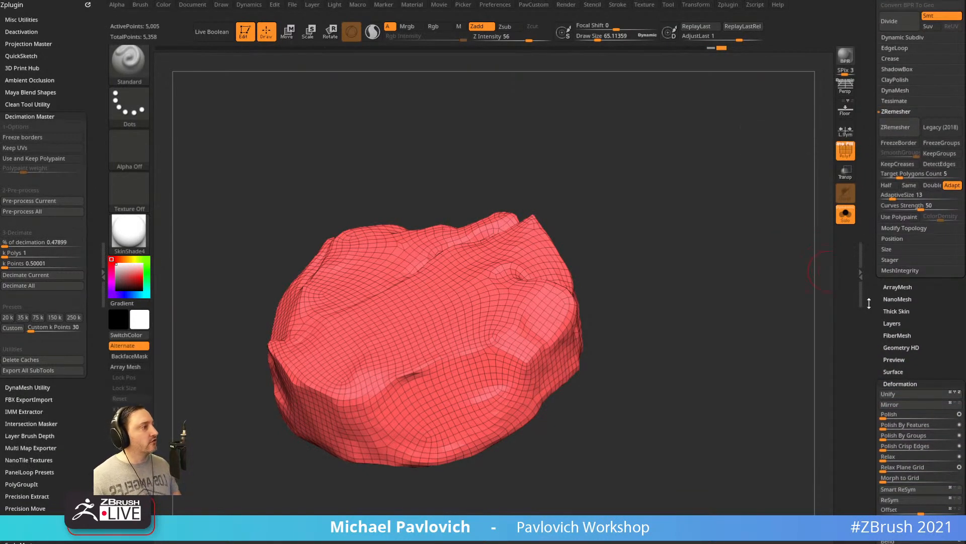
{"action": "left_click_drag", "start_coordinate": [872, 310], "coordinate": [871, 304]}
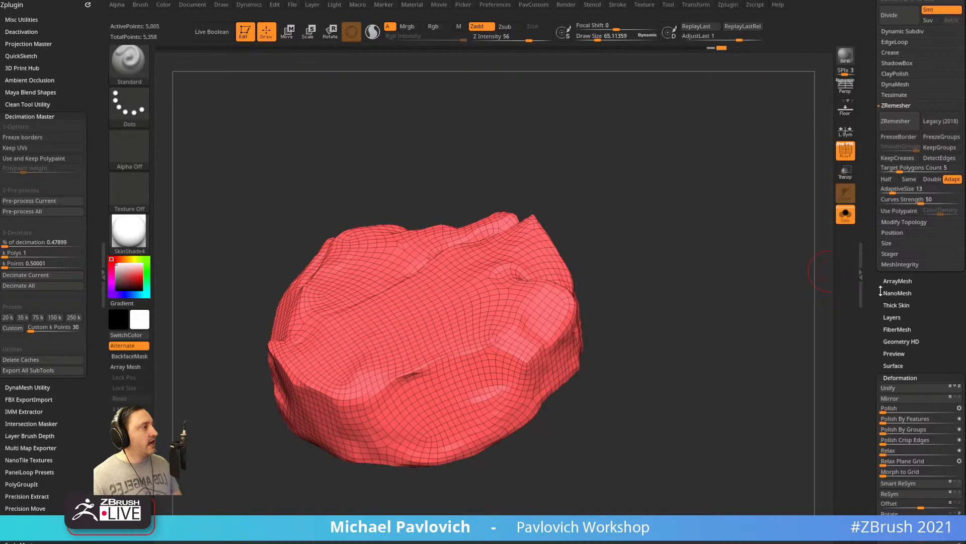
{"action": "left_click", "coordinate": [887, 179]}
{"action": "left_click", "coordinate": [896, 122]}
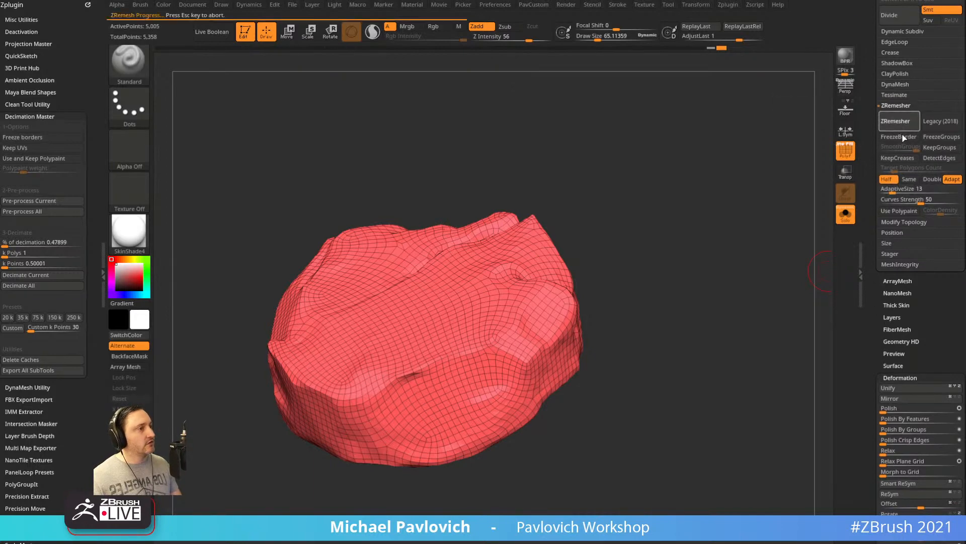
ZRemesh the already halved rock once more with Half still enabled.
{"action": "key", "text": "grave"}
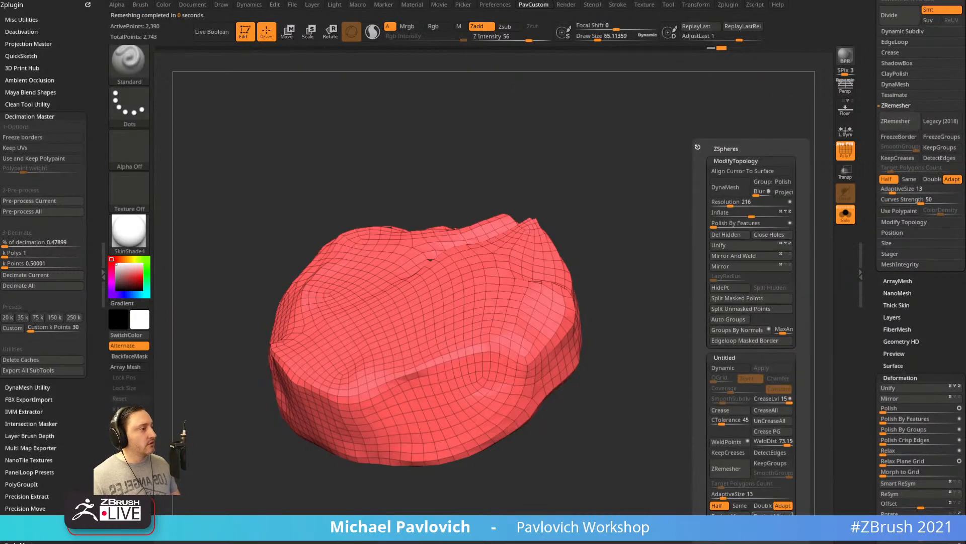
{"action": "left_click_drag", "start_coordinate": [759, 358], "coordinate": [805, 346]}
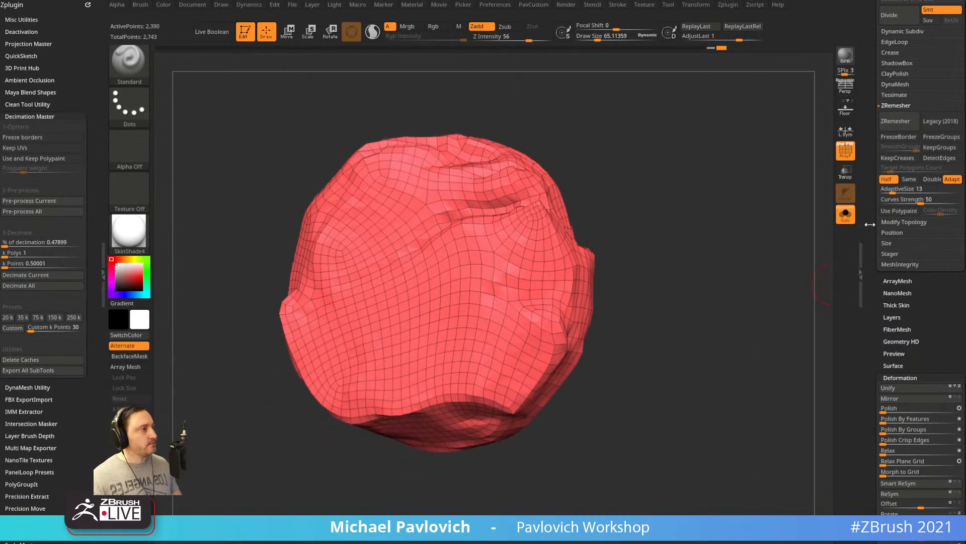
{"action": "left_click", "coordinate": [895, 121]}
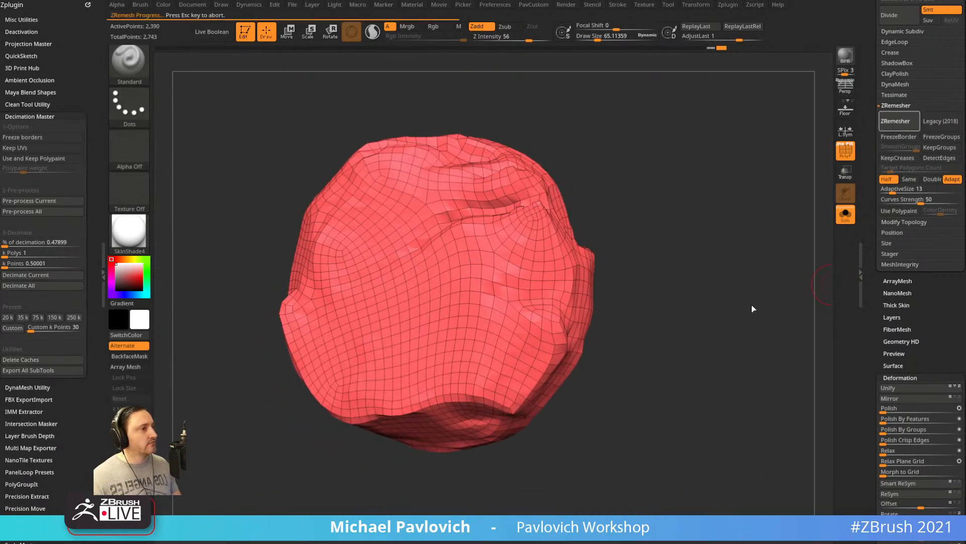
{"action": "left_click_drag", "start_coordinate": [737, 308], "coordinate": [737, 280]}
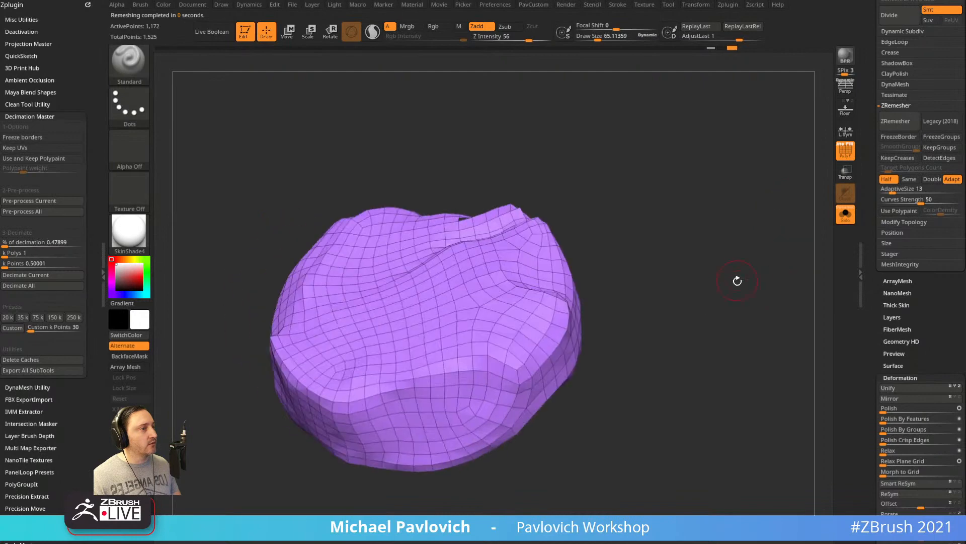
{"action": "left_click_drag", "start_coordinate": [664, 319], "coordinate": [715, 329]}
{"action": "key", "text": "space"}
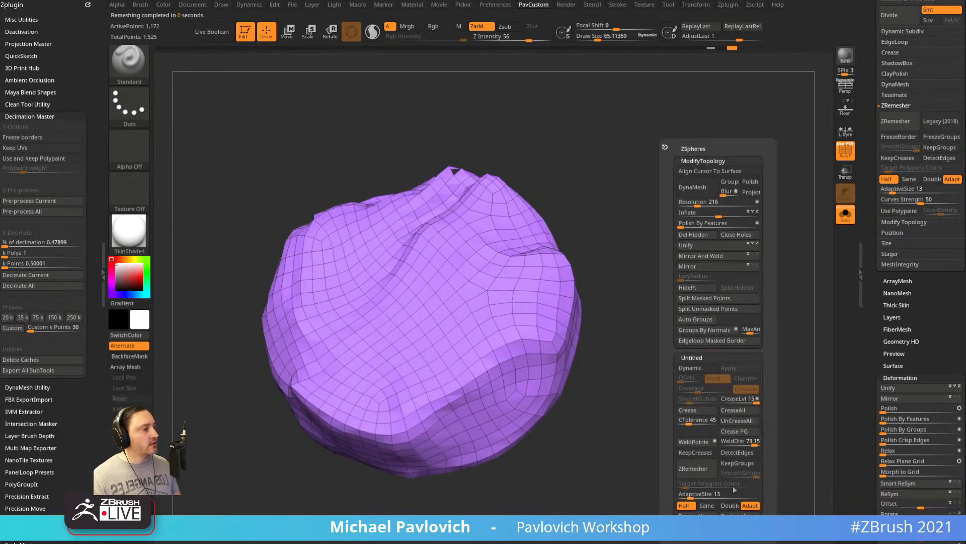
{"action": "left_click", "coordinate": [730, 505]}
Centre the gizmo on the rock in side view and apply the Bend Curve deformer.
{"action": "left_click_drag", "start_coordinate": [740, 333], "coordinate": [704, 305]}
{"action": "key", "text": "w"}
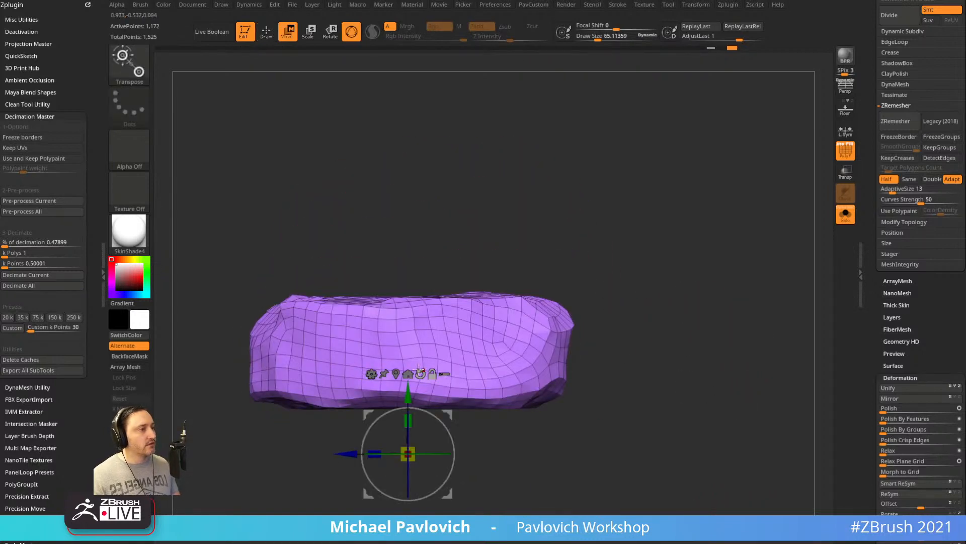
{"action": "left_click", "coordinate": [396, 374]}
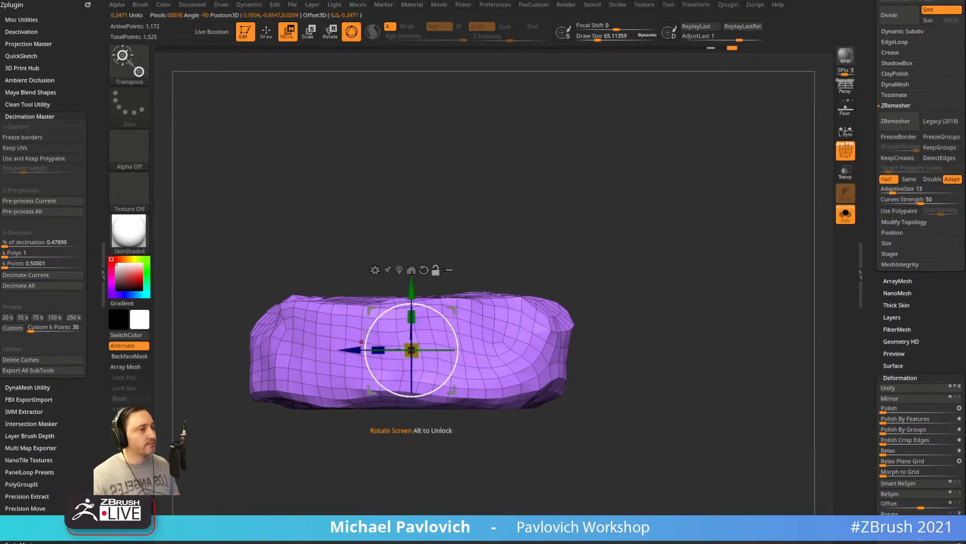
{"action": "left_click", "coordinate": [376, 271]}
{"action": "left_click", "coordinate": [472, 295]}
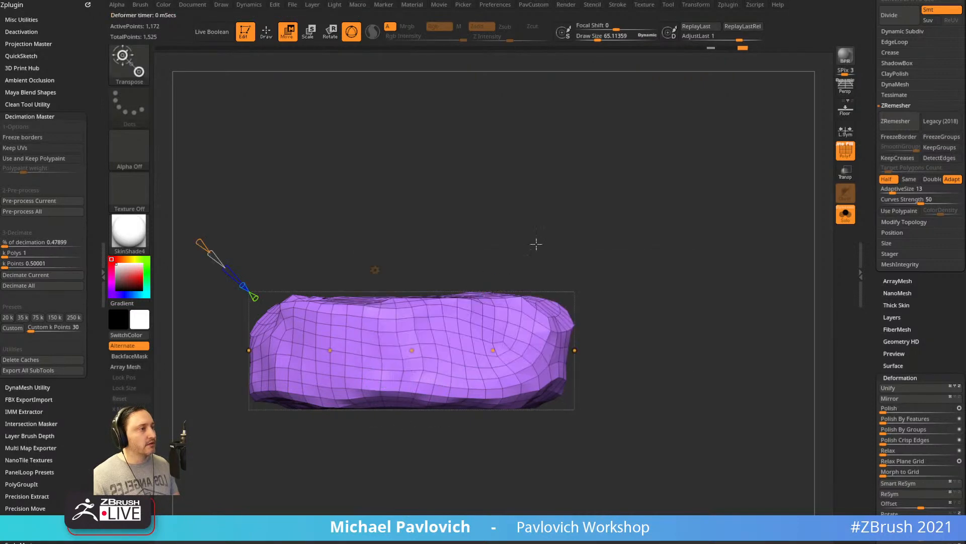
Bend the rock into a wavy shape by moving the three inner curve points alternately down and up.
{"action": "left_click_drag", "start_coordinate": [535, 243], "coordinate": [576, 294]}
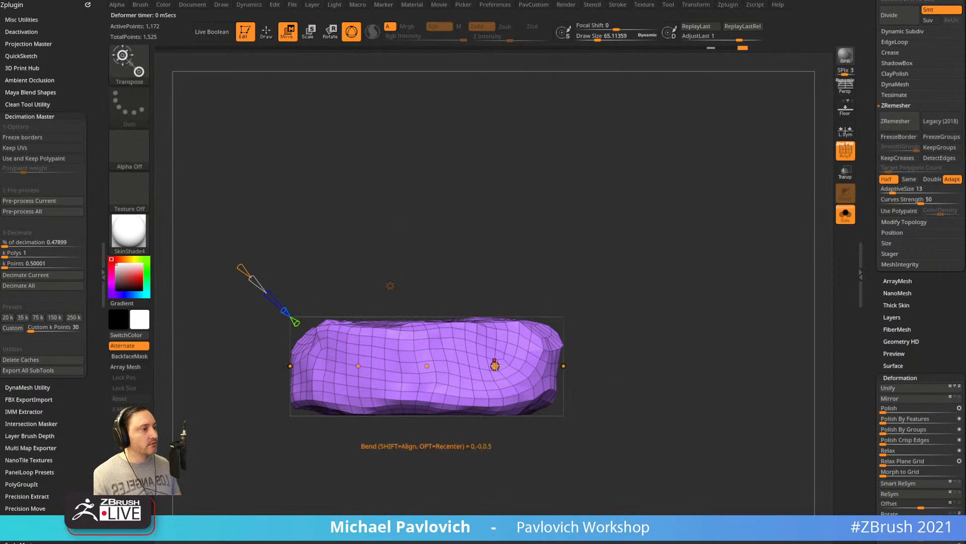
{"action": "left_click_drag", "start_coordinate": [494, 366], "coordinate": [494, 391]}
{"action": "left_click_drag", "start_coordinate": [427, 370], "coordinate": [424, 345]}
{"action": "left_click_drag", "start_coordinate": [359, 366], "coordinate": [359, 380]}
{"action": "left_click_drag", "start_coordinate": [496, 236], "coordinate": [454, 288], "text": "alt"}
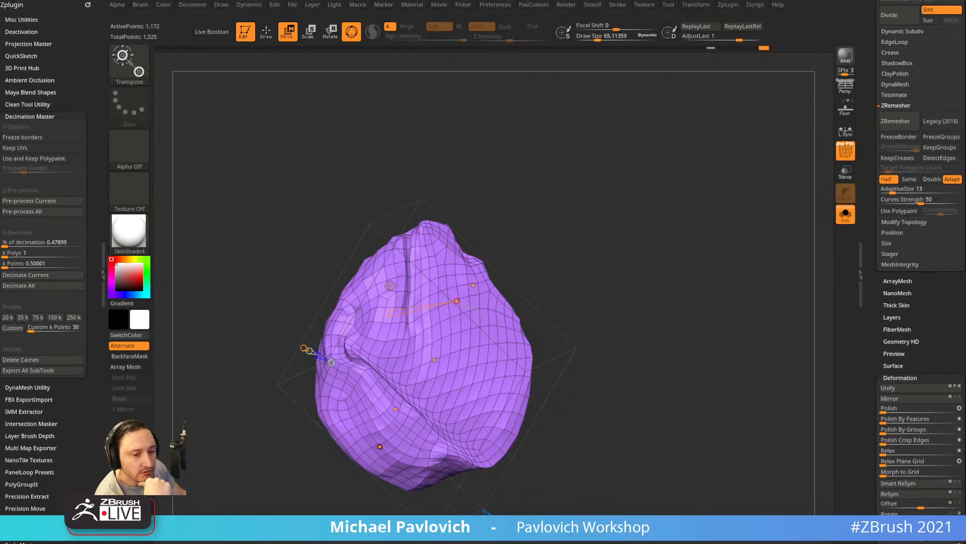
Switch to the browser, open the Sci-Fi Weapon Process artwork on ArtStation, and look through its video playlist.
{"action": "key", "text": "alt+Tab"}
{"action": "scroll", "coordinate": [523, 248], "scroll_direction": "down", "scroll_amount": 2}
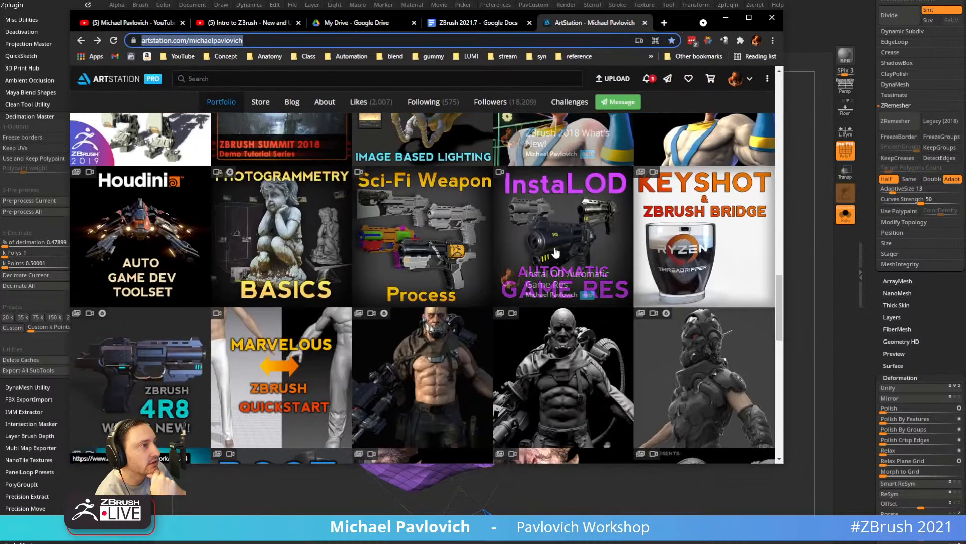
{"action": "left_click", "coordinate": [423, 231]}
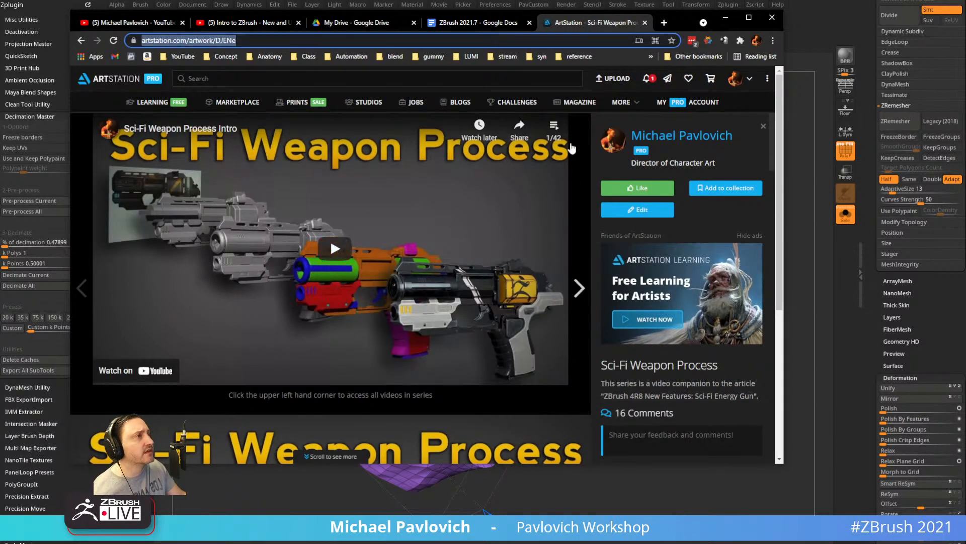
{"action": "left_click", "coordinate": [558, 126]}
{"action": "scroll", "coordinate": [473, 251], "scroll_direction": "down", "scroll_amount": 20}
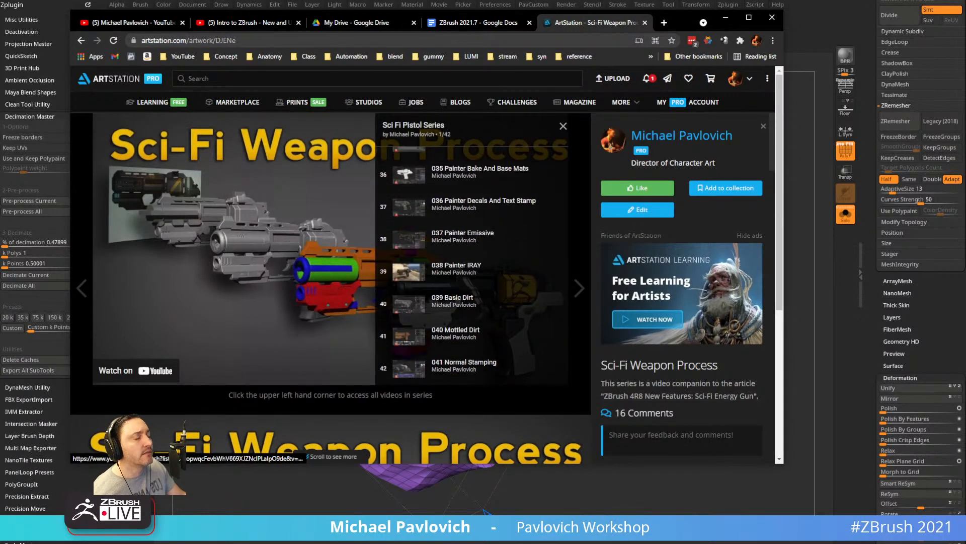
{"action": "key", "text": "alt+Tab"}
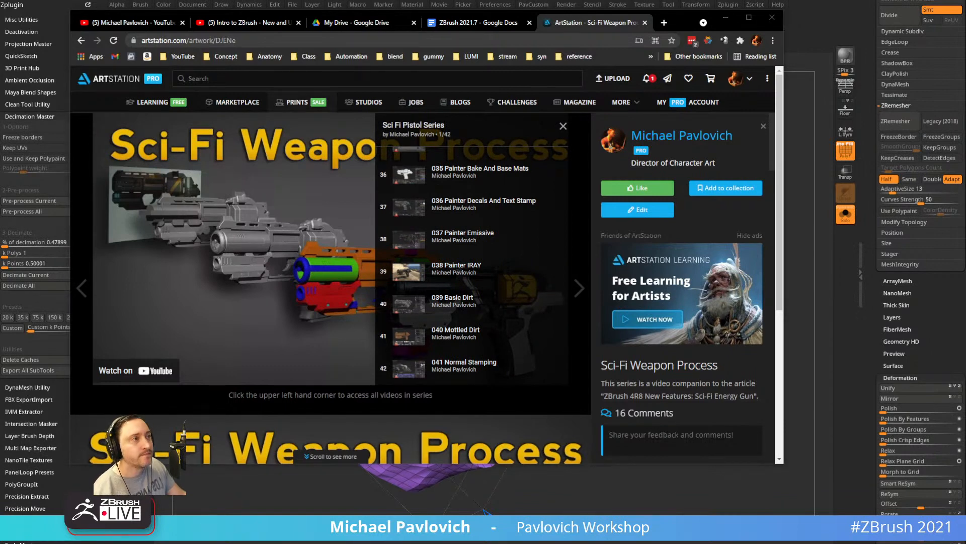
{"action": "left_click", "coordinate": [726, 17]}
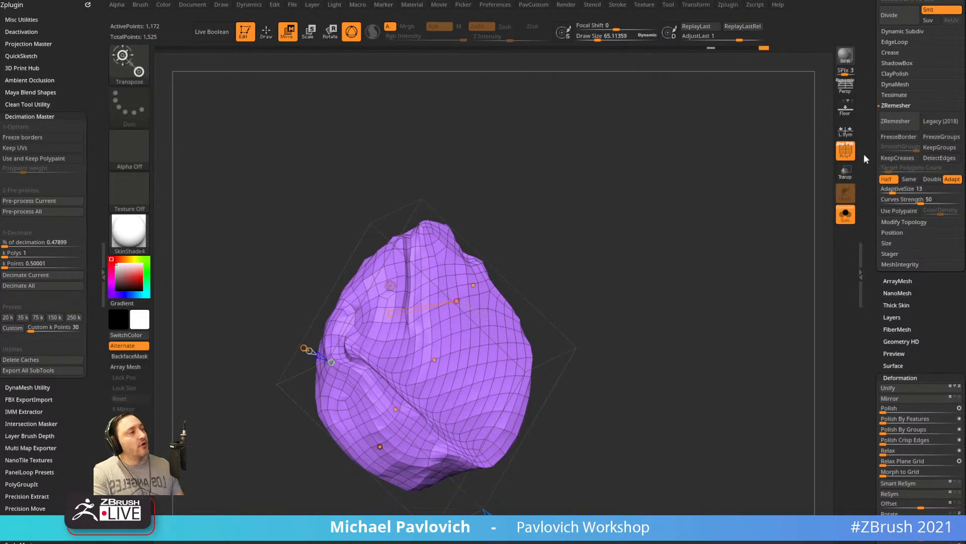
Switch to the Cylinder3D_1 primitive and convert it to a PolyMesh3D.
{"action": "scroll", "coordinate": [871, 185], "scroll_direction": "up", "scroll_amount": 10}
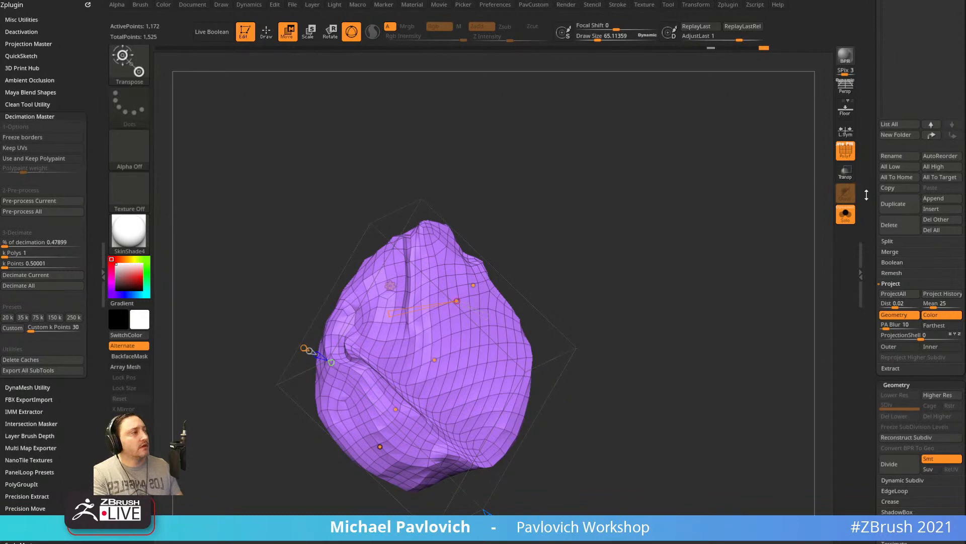
{"action": "scroll", "coordinate": [909, 202], "scroll_direction": "up", "scroll_amount": 7}
{"action": "mouse_move", "coordinate": [913, 153]}
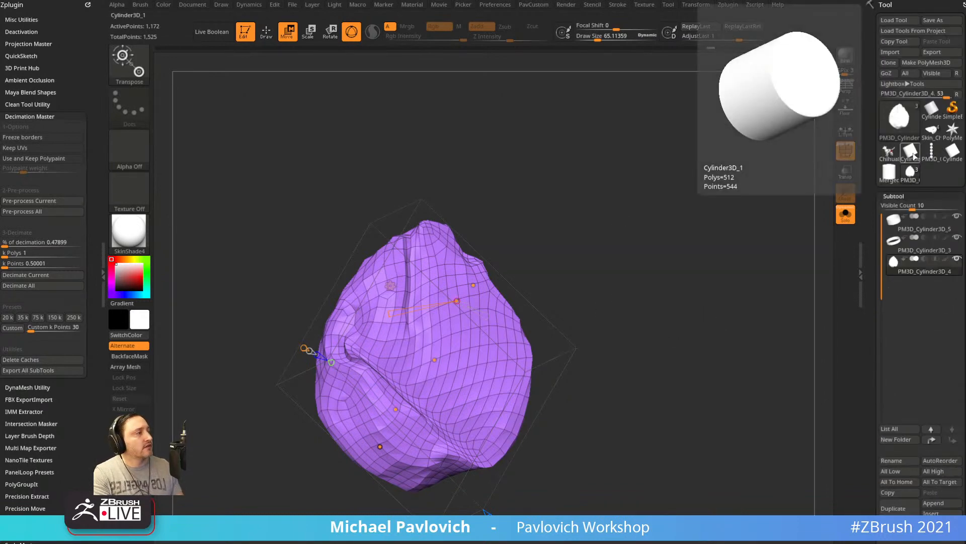
{"action": "left_click", "coordinate": [914, 154]}
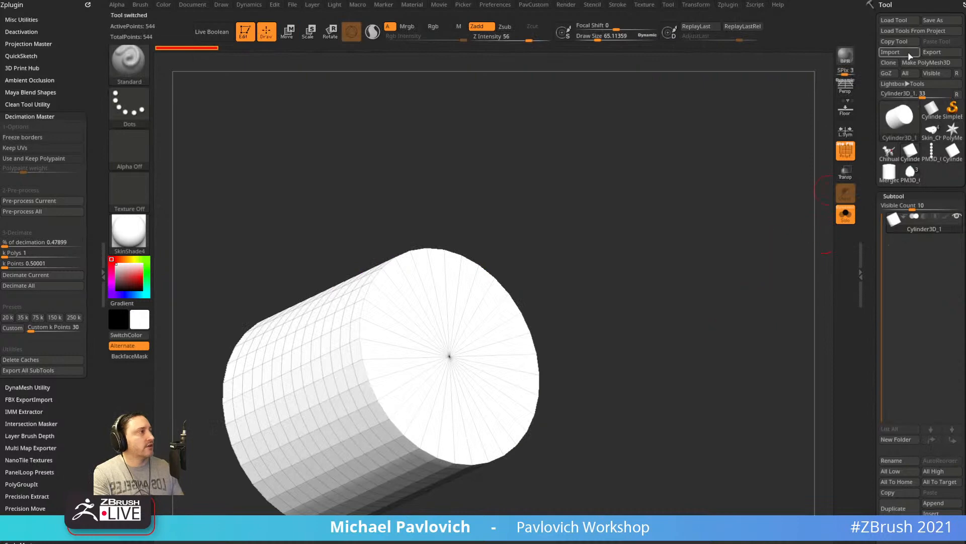
{"action": "left_click", "coordinate": [926, 62]}
Set the brush draw size to about 200 for working on the cylinder.
{"action": "mouse_move", "coordinate": [712, 246]}
{"action": "right_mouse_down", "text": "ctrl"}
{"action": "mouse_move", "coordinate": [701, 271]}
{"action": "mouse_move", "coordinate": [636, 292]}
{"action": "mouse_move", "coordinate": [624, 322]}
{"action": "right_mouse_up", "text": "ctrl"}
{"action": "key", "text": "s"}
{"action": "left_click_drag", "start_coordinate": [624, 324], "coordinate": [632, 322]}
{"action": "right_click_drag", "start_coordinate": [630, 319], "coordinate": [653, 257], "text": "alt"}
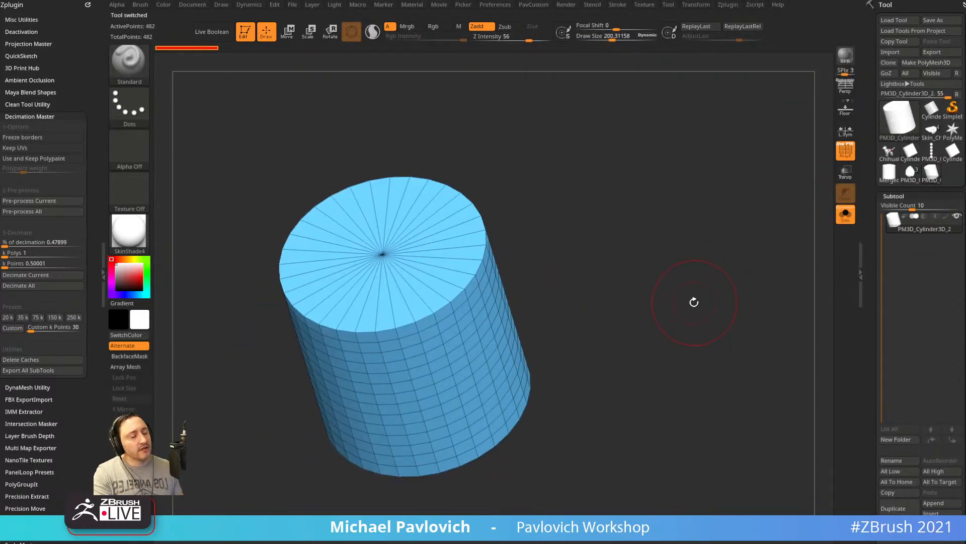
Crease the cylinder's hard edges with a tolerance of 45 and subdivide the mesh.
{"action": "key", "text": "1"}
{"action": "left_click", "coordinate": [688, 415]}
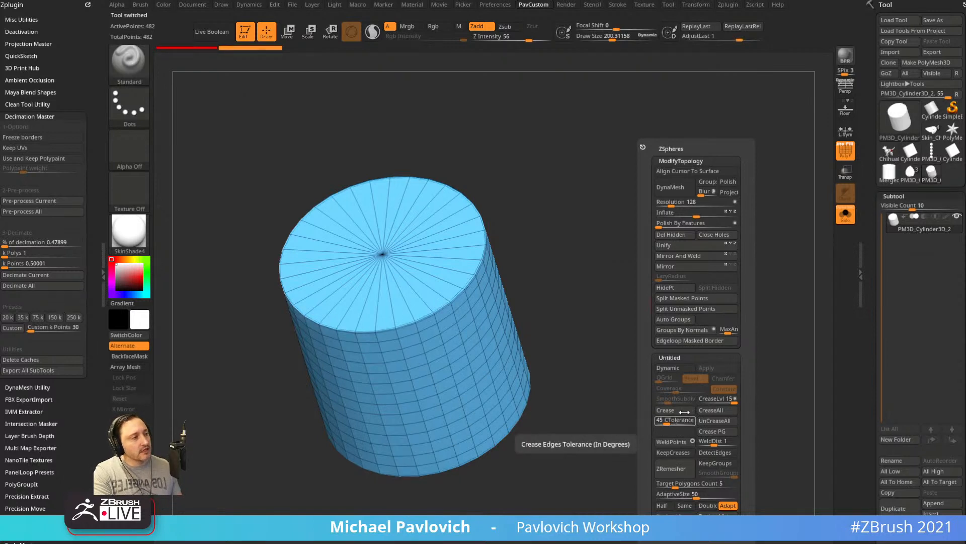
{"action": "left_click", "coordinate": [682, 370]}
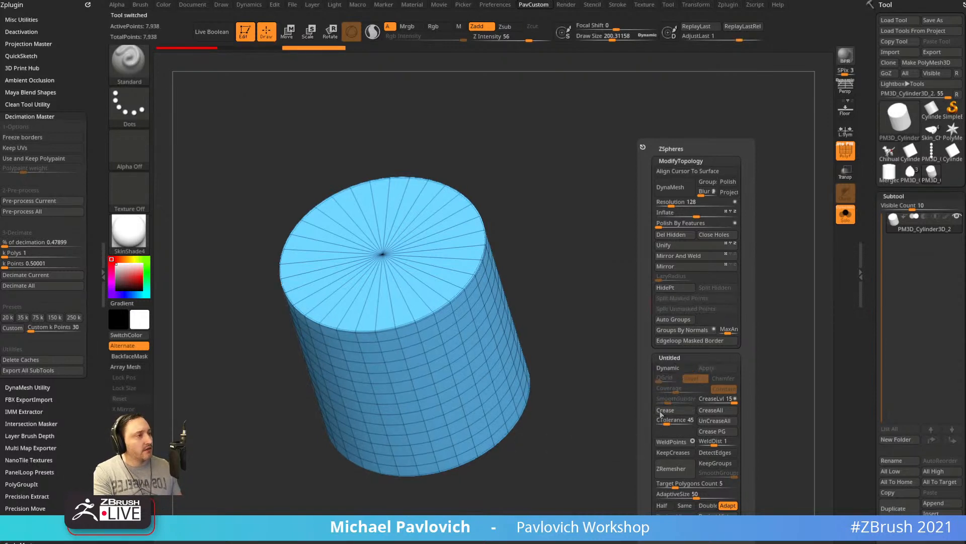
ZRemesh the cylinder with DetectEdges enabled, AdaptiveSize 0 and the Same option.
{"action": "right_click_drag", "start_coordinate": [774, 203], "coordinate": [701, 281]}
{"action": "key", "text": "space"}
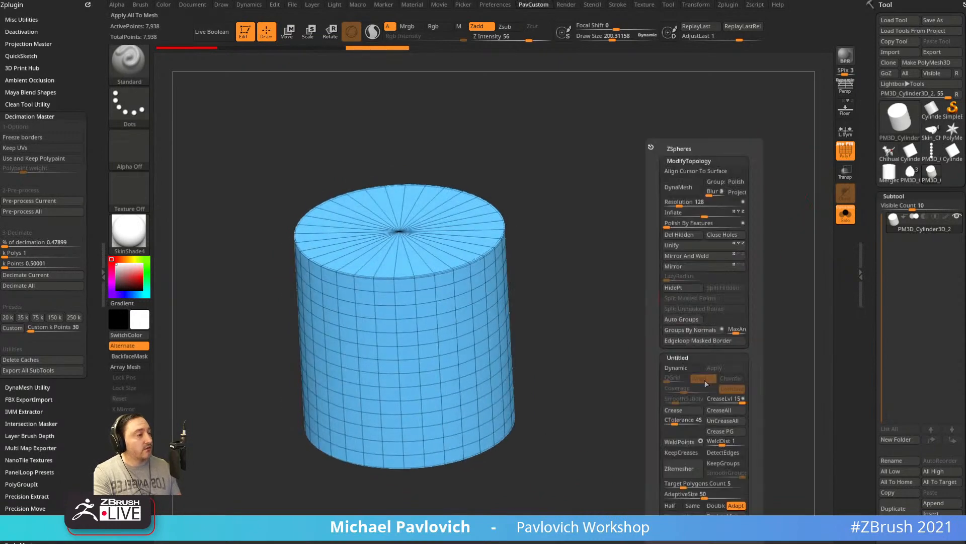
{"action": "left_click", "coordinate": [723, 454]}
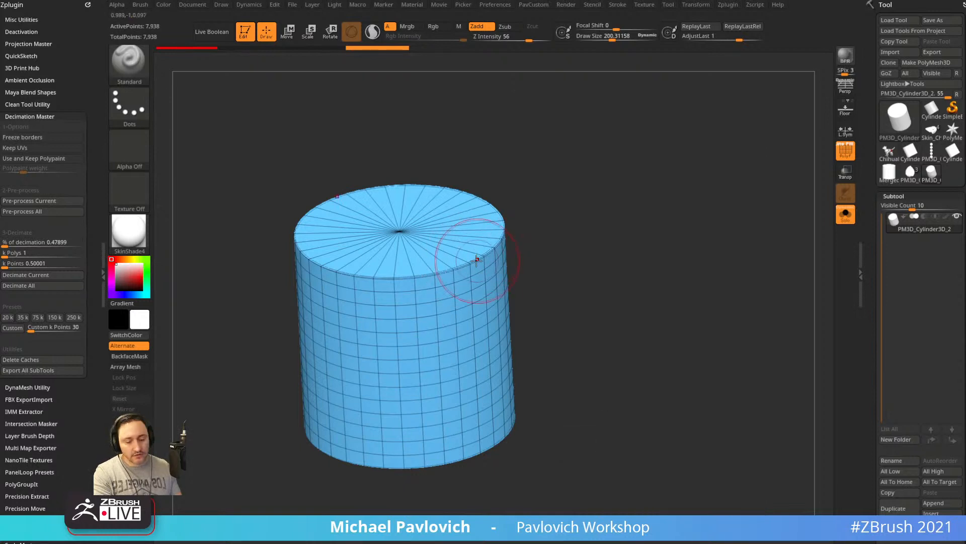
{"action": "key", "text": "space"}
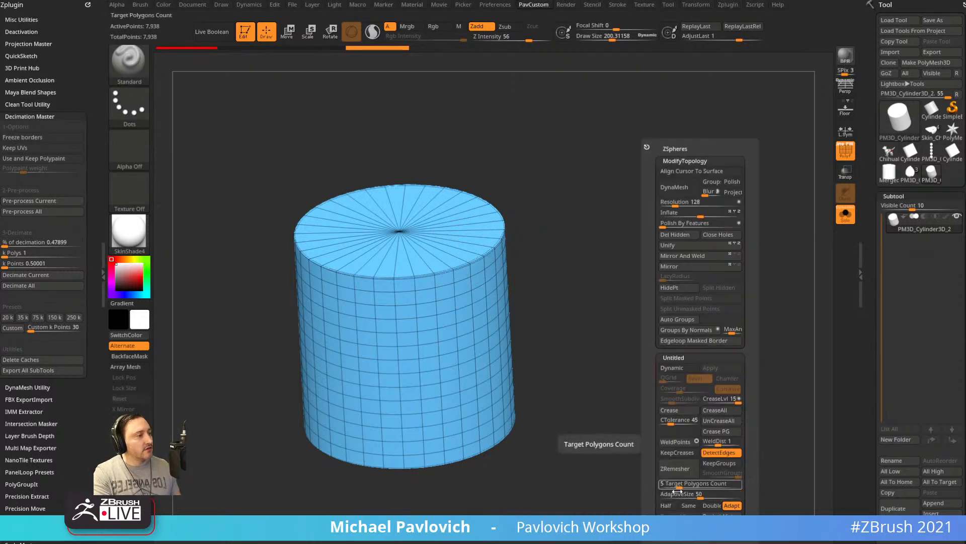
{"action": "left_click_drag", "start_coordinate": [673, 495], "coordinate": [659, 495]}
{"action": "left_click", "coordinate": [688, 506]}
{"action": "left_click", "coordinate": [696, 472]}
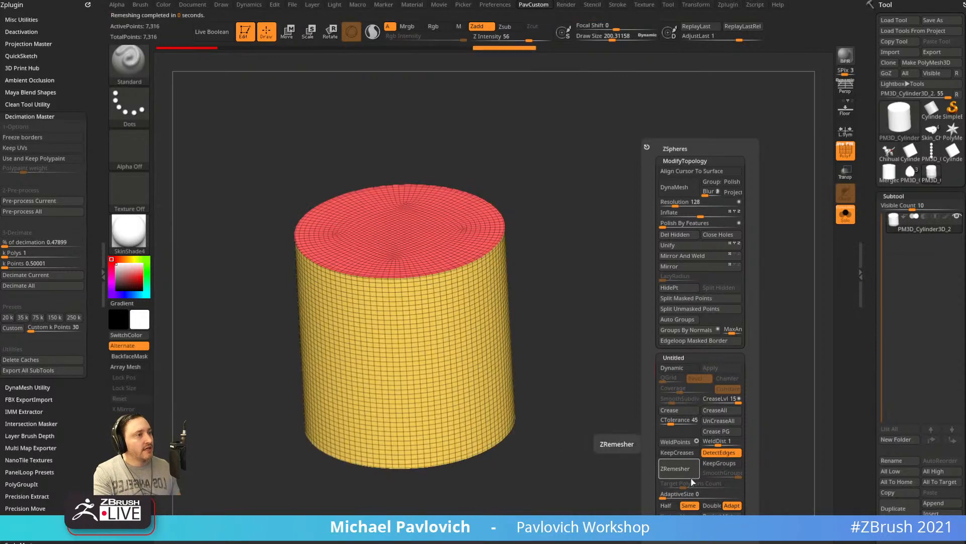
ZRemesh the cylinder repeatedly with the Half option and inspect its reduced topology.
{"action": "left_click", "coordinate": [666, 505]}
{"action": "left_click", "coordinate": [681, 470]}
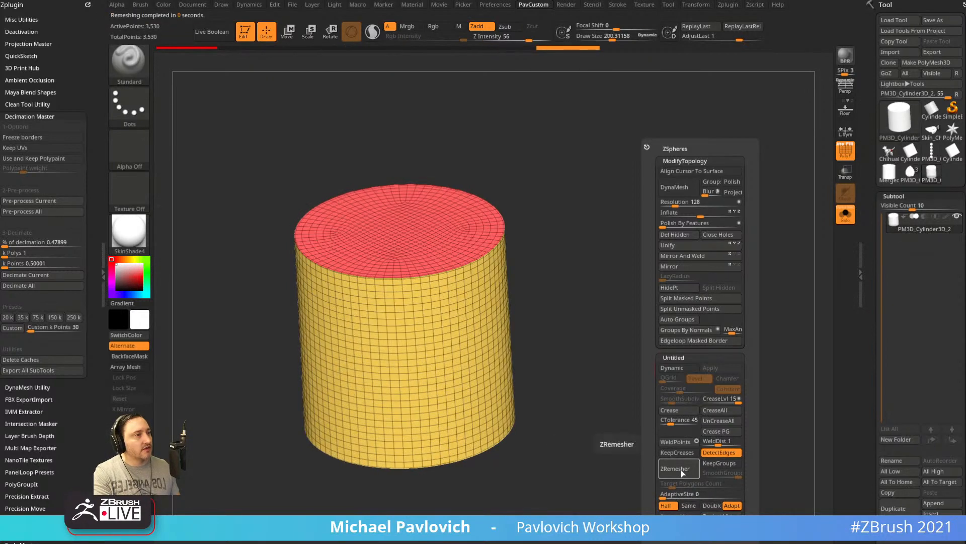
{"action": "left_click", "coordinate": [681, 470]}
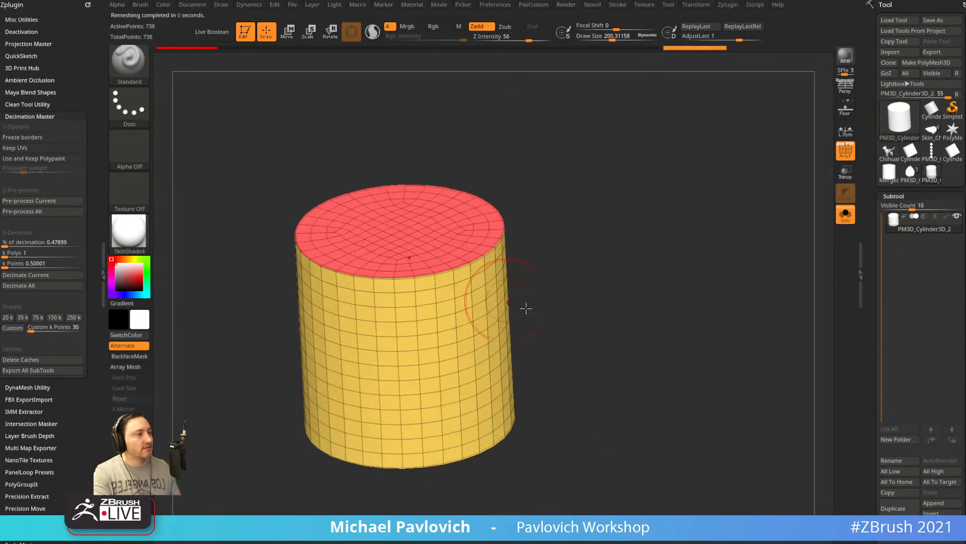
{"action": "left_click_drag", "start_coordinate": [526, 309], "coordinate": [687, 311]}
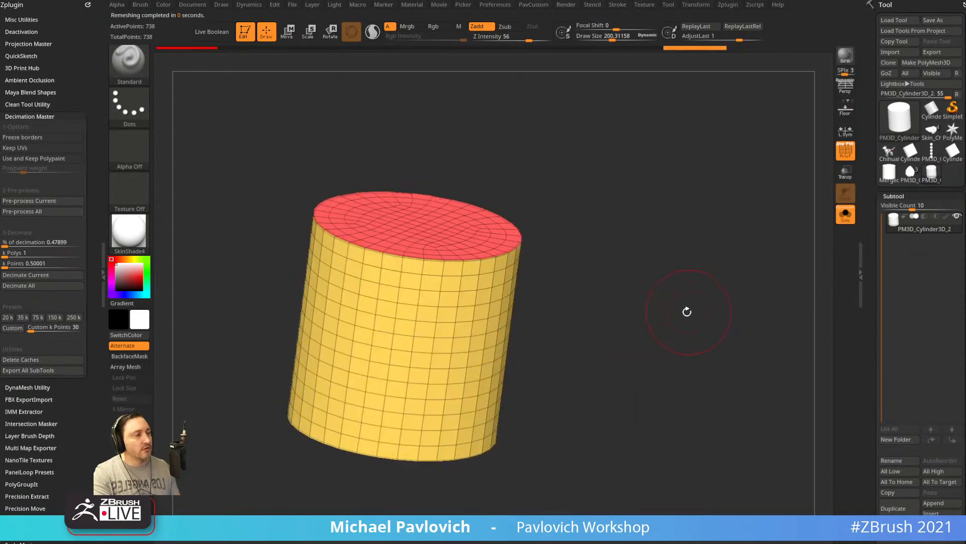
{"action": "left_click_drag", "start_coordinate": [627, 309], "coordinate": [582, 303]}
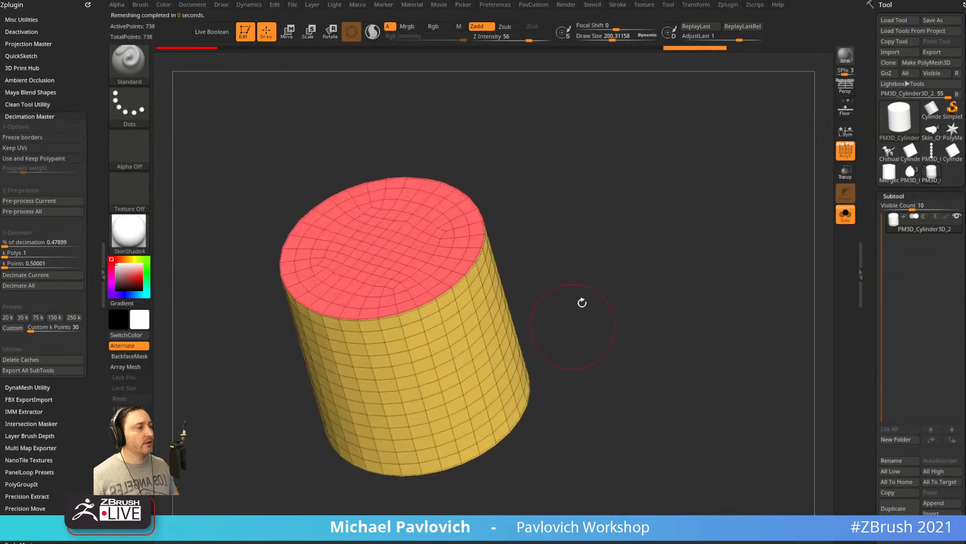
Subdivide the cylinder twice and delete its lower subdivision levels.
{"action": "key", "text": "ctrl+d"}
{"action": "key", "text": "ctrl+d"}
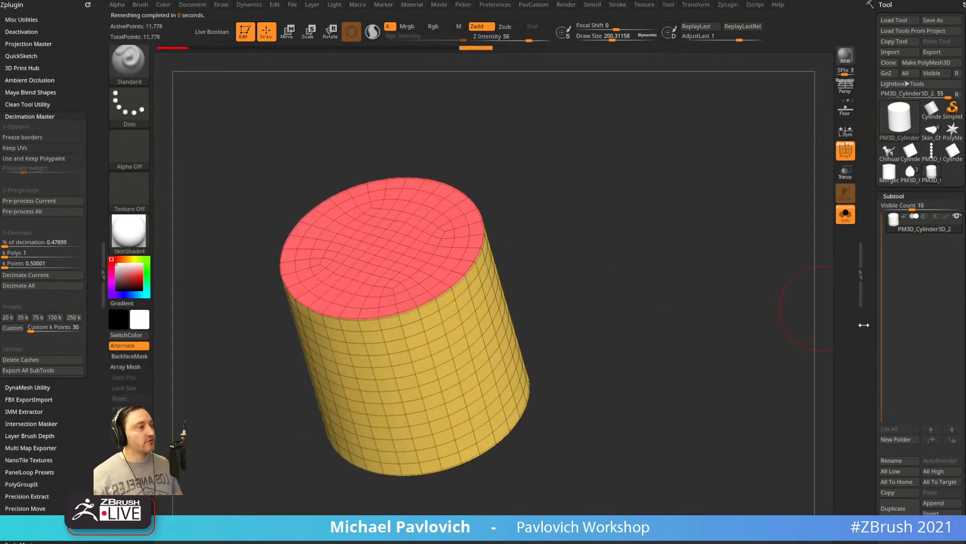
{"action": "left_click_drag", "start_coordinate": [877, 325], "coordinate": [878, 217]}
{"action": "left_click", "coordinate": [891, 264]}
Align the cylinder to a straight side view and select the Knife curve brush.
{"action": "left_click_drag", "start_coordinate": [738, 348], "coordinate": [749, 312], "text": "shift"}
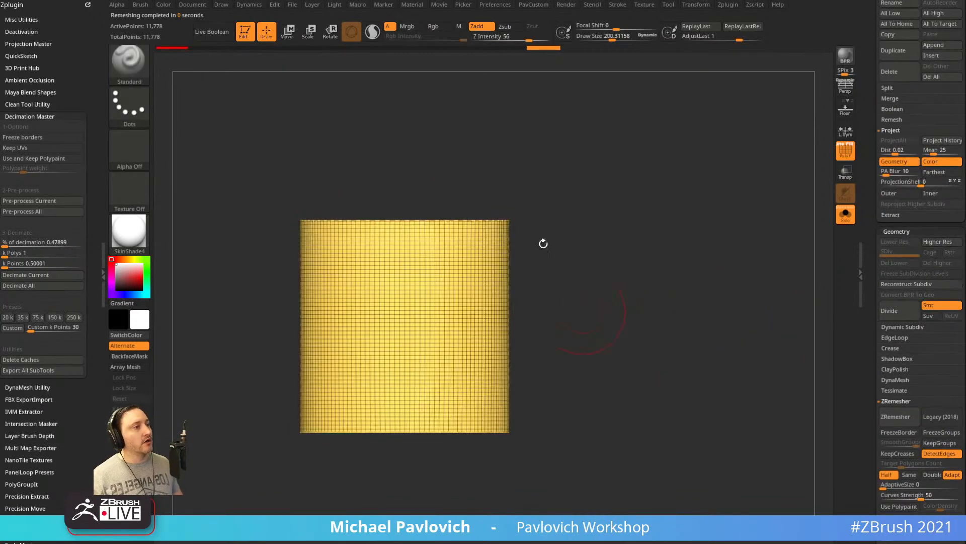
{"action": "left_click", "coordinate": [131, 66], "text": "ctrl+shift"}
{"action": "left_click", "coordinate": [398, 116], "text": "ctrl+shift"}
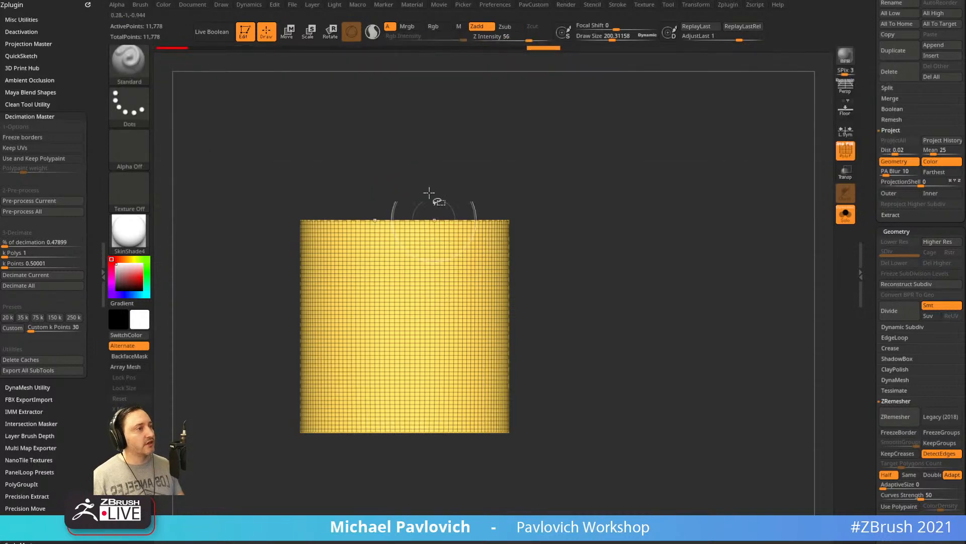
Try symmetric bent knife cuts that narrow the cylinder's upper half, undoing each one.
{"action": "left_click_drag", "start_coordinate": [429, 151], "coordinate": [432, 338], "text": "ctrl+shift"}
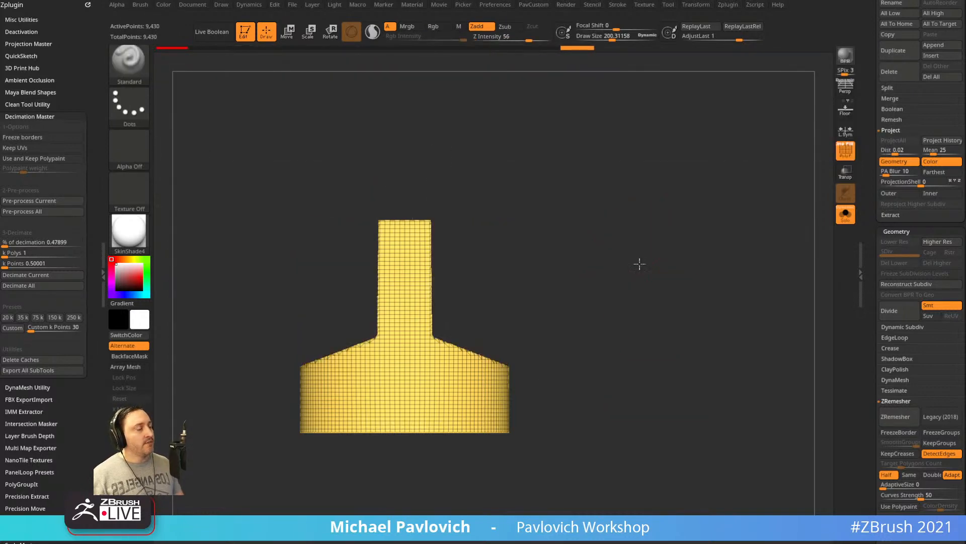
{"action": "left_click_drag", "start_coordinate": [639, 264], "coordinate": [637, 239]}
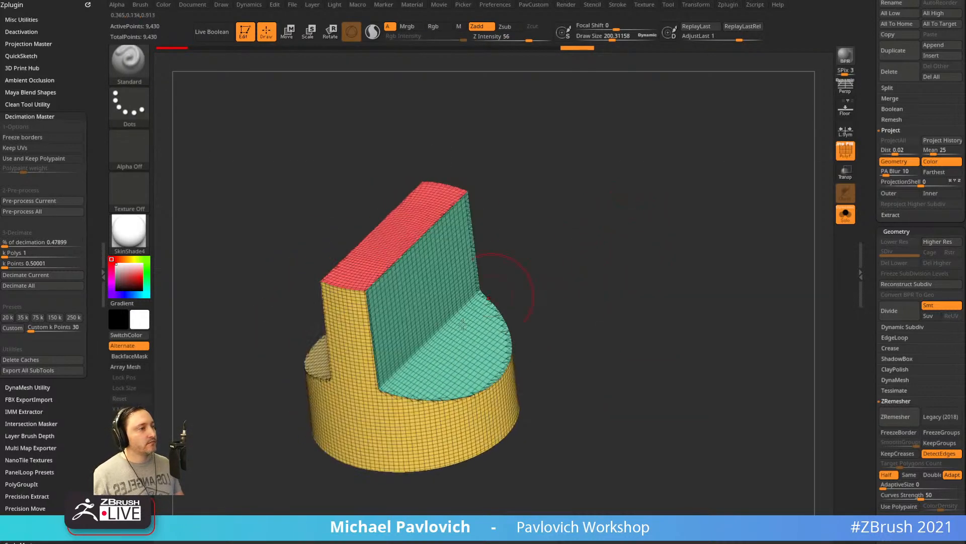
{"action": "mouse_move", "coordinate": [546, 279]}
{"action": "left_mouse_down", "text": "shift"}
{"action": "mouse_move", "coordinate": [586, 263]}
{"action": "mouse_move", "coordinate": [543, 296]}
{"action": "mouse_move", "coordinate": [547, 290]}
{"action": "left_mouse_up", "text": "shift"}
{"action": "key", "text": "ctrl+z"}
{"action": "mouse_move", "coordinate": [458, 176]}
{"action": "left_mouse_down", "text": "ctrl+shift"}
{"action": "mouse_move", "coordinate": [463, 324]}
{"action": "mouse_move", "coordinate": [606, 424]}
{"action": "left_mouse_up", "text": "ctrl+shift"}
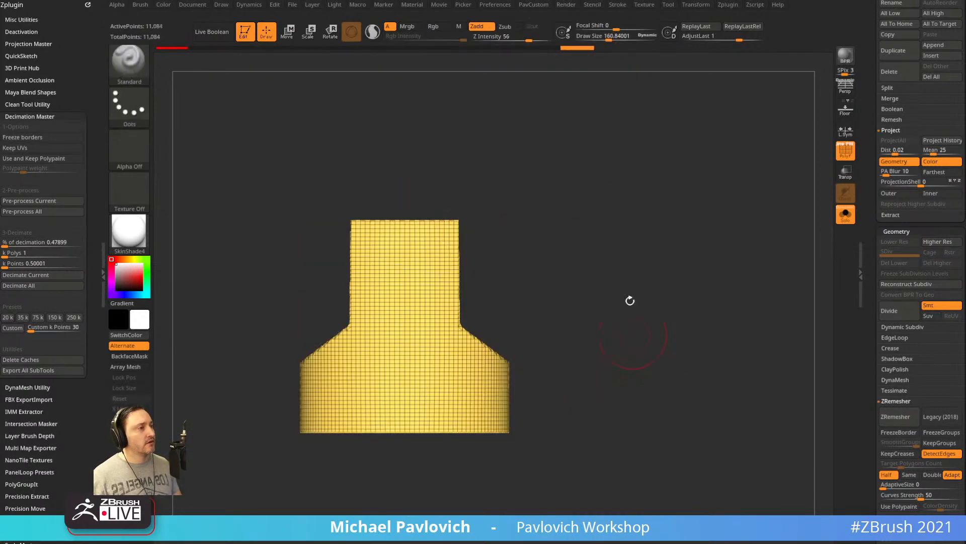
{"action": "mouse_move", "coordinate": [629, 287]}
{"action": "left_mouse_down"}
{"action": "mouse_move", "coordinate": [616, 301]}
{"action": "mouse_move", "coordinate": [588, 276]}
{"action": "mouse_move", "coordinate": [609, 257]}
{"action": "mouse_move", "coordinate": [604, 273]}
{"action": "left_mouse_up"}
{"action": "key", "text": "ctrl+z"}
Set the draw size to about 72 and knife the cylinder down to a narrow band along a bent curve.
{"action": "key", "text": "s"}
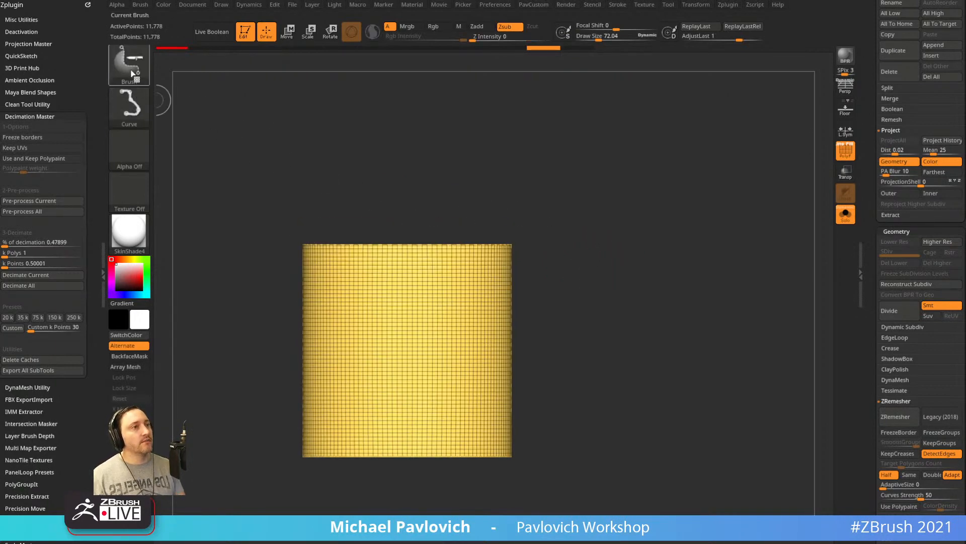
{"action": "key", "text": "ctrl+shift+space"}
{"action": "left_click", "coordinate": [554, 169], "text": "ctrl+shift"}
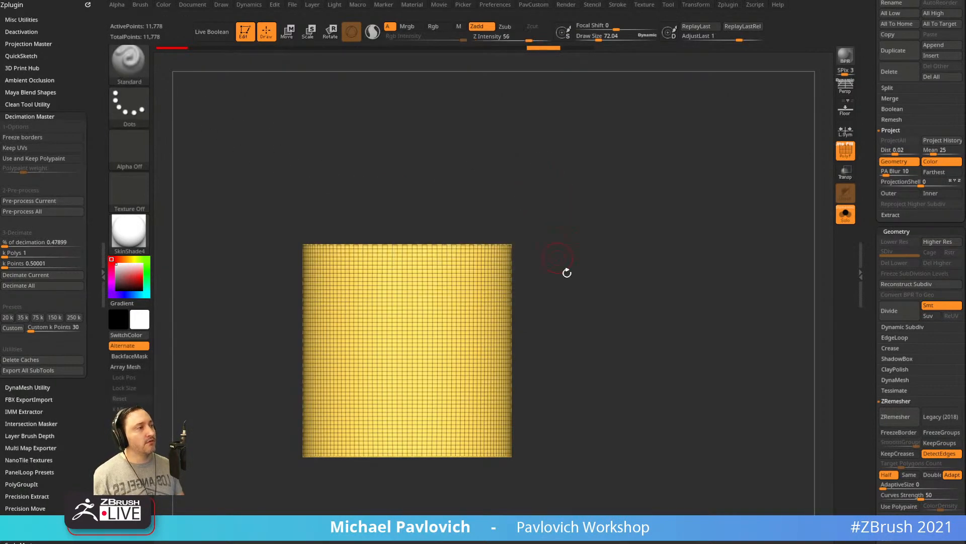
{"action": "left_click_drag", "start_coordinate": [567, 272], "coordinate": [560, 262], "text": "alt"}
{"action": "mouse_move", "coordinate": [408, 195]}
{"action": "left_mouse_down", "text": "ctrl+shift"}
{"action": "mouse_move", "coordinate": [411, 308]}
{"action": "mouse_move", "coordinate": [613, 411]}
{"action": "left_mouse_up", "text": "ctrl+shift"}
{"action": "key", "text": "alt"}
{"action": "key", "text": "alt"}
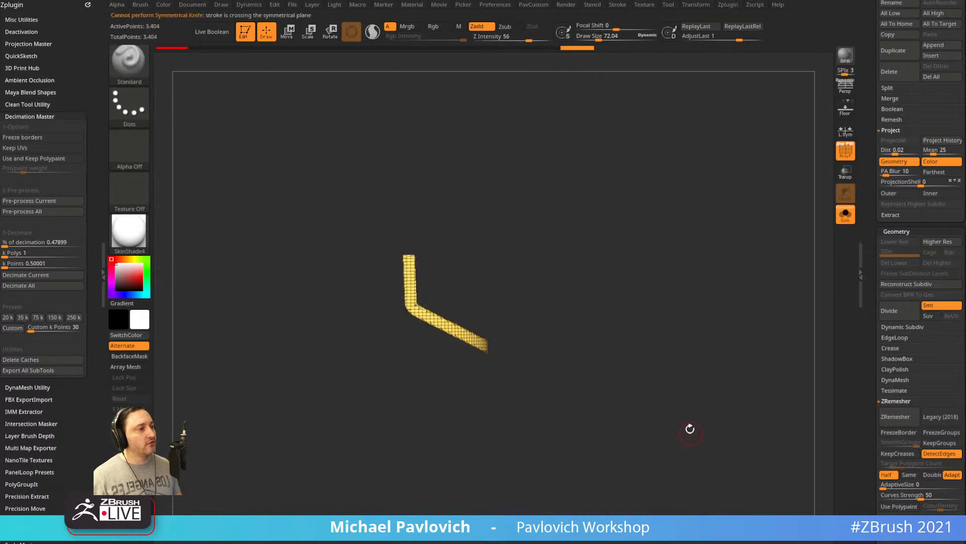
{"action": "left_click_drag", "start_coordinate": [635, 214], "coordinate": [638, 265]}
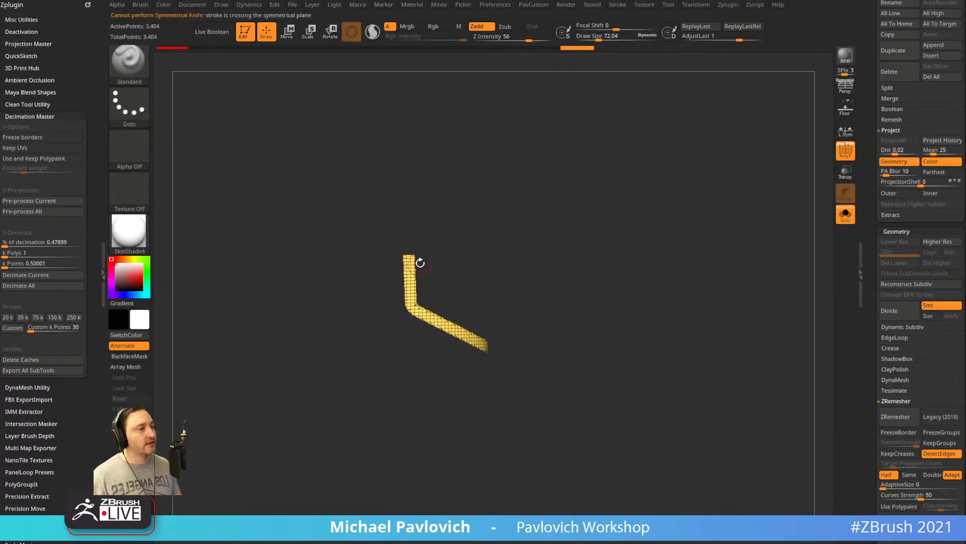
Undo the last knife cut and use Knife Curve at draw size about 52 to cut narrow, bent symmetric bands into the cylinder.
{"action": "key", "text": "ctrl+z"}
{"action": "mouse_move", "coordinate": [441, 192]}
{"action": "left_mouse_down", "text": "ctrl+shift"}
{"action": "mouse_move", "coordinate": [443, 323]}
{"action": "mouse_move", "coordinate": [470, 332]}
{"action": "mouse_move", "coordinate": [574, 476]}
{"action": "left_mouse_up", "text": "ctrl+shift"}
{"action": "mouse_move", "coordinate": [588, 198]}
{"action": "left_mouse_down"}
{"action": "mouse_move", "coordinate": [542, 251]}
{"action": "mouse_move", "coordinate": [642, 284]}
{"action": "mouse_move", "coordinate": [561, 257]}
{"action": "left_mouse_up"}
{"action": "right_click_drag", "start_coordinate": [537, 304], "coordinate": [537, 306], "text": "ctrl"}
{"action": "mouse_move", "coordinate": [435, 185]}
{"action": "left_mouse_down", "text": "ctrl+shift"}
{"action": "mouse_move", "coordinate": [449, 493]}
{"action": "mouse_move", "coordinate": [427, 400]}
{"action": "mouse_move", "coordinate": [541, 439]}
{"action": "left_mouse_up", "text": "ctrl+shift"}
{"action": "mouse_move", "coordinate": [662, 291]}
{"action": "left_mouse_down"}
{"action": "mouse_move", "coordinate": [632, 309]}
{"action": "mouse_move", "coordinate": [581, 288]}
{"action": "mouse_move", "coordinate": [608, 319]}
{"action": "mouse_move", "coordinate": [781, 199]}
{"action": "mouse_move", "coordinate": [696, 261]}
{"action": "left_mouse_up"}
{"action": "left_click", "coordinate": [837, 155]}
{"action": "left_click", "coordinate": [837, 156]}
{"action": "left_click_drag", "start_coordinate": [581, 347], "coordinate": [554, 304]}
Isolate the cylinder's yellow side panels with the SelectRect brush and delete the hidden geometry.
{"action": "left_click", "coordinate": [131, 68], "text": "ctrl+shift"}
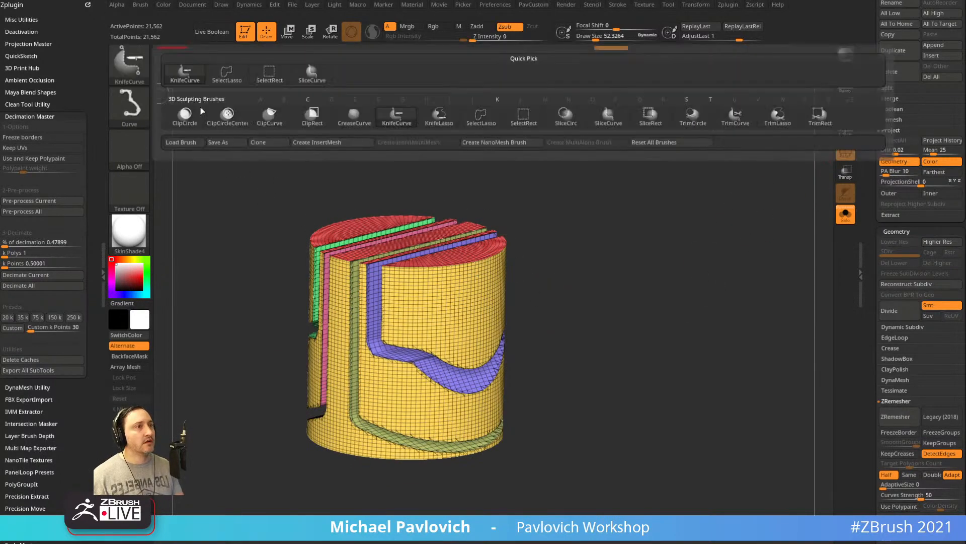
{"action": "left_click", "coordinate": [272, 77], "text": "ctrl+shift"}
{"action": "left_click", "coordinate": [462, 317], "text": "ctrl+shift"}
{"action": "key", "text": "3"}
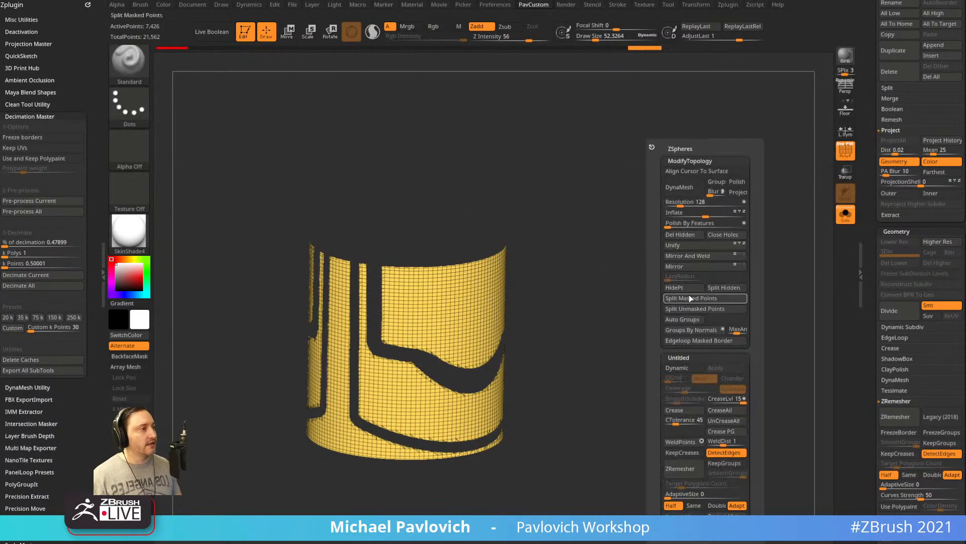
{"action": "left_click", "coordinate": [691, 235]}
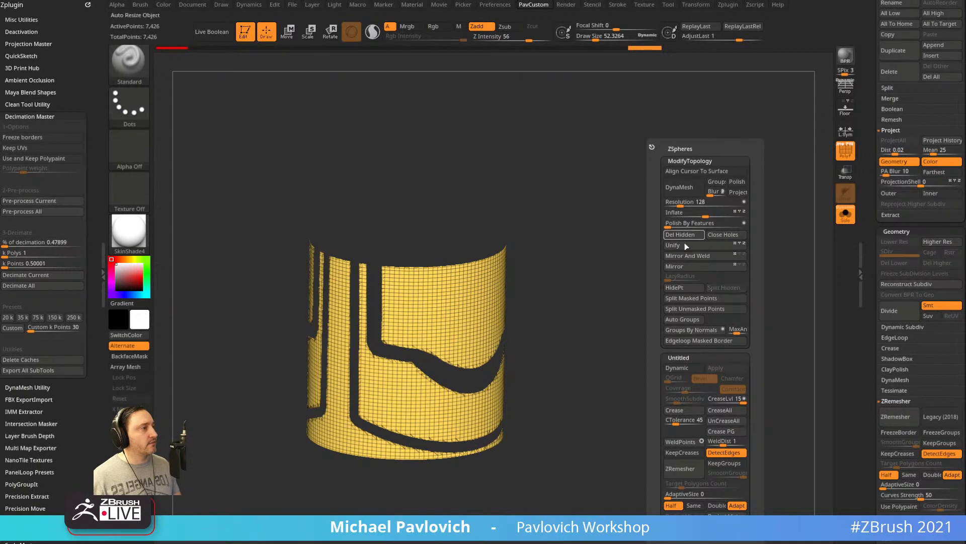
ZRemesh the side panels at Half, undo it, and remesh them again with DetectEdges off.
{"action": "left_click", "coordinate": [693, 473]}
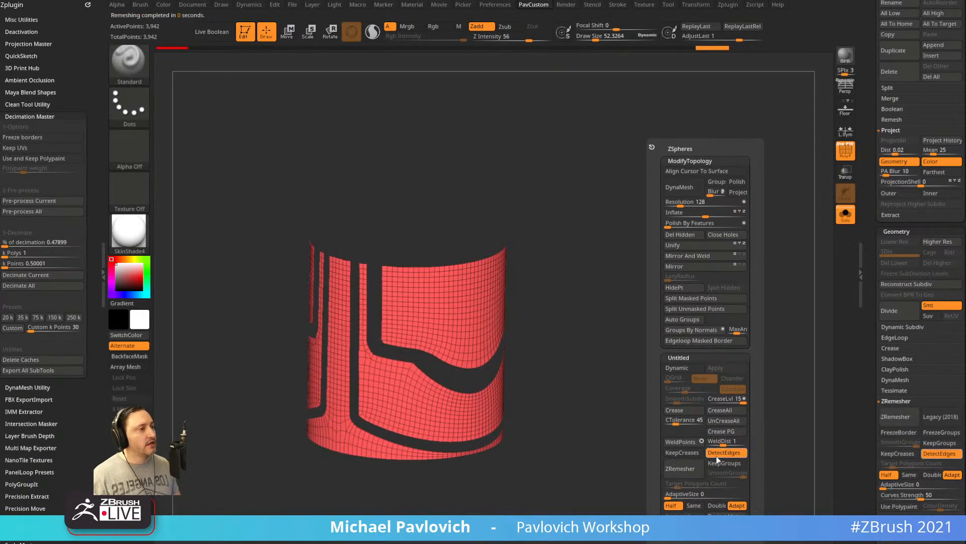
{"action": "key", "text": "ctrl+z"}
{"action": "left_click", "coordinate": [718, 453]}
{"action": "left_click", "coordinate": [693, 472]}
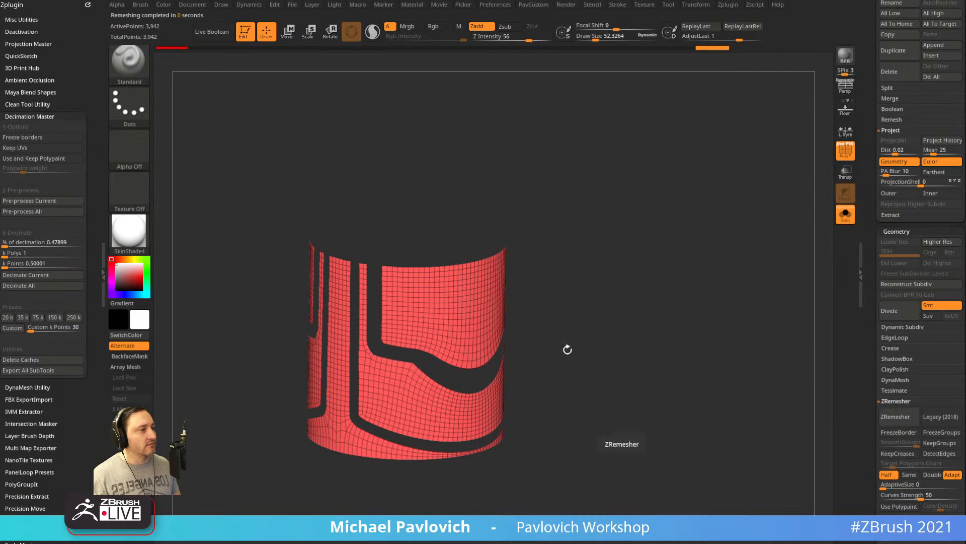
Thicken all the side panels with the ZModeler brush, using the QMesh polygon action on Polygroup All.
{"action": "mouse_move", "coordinate": [567, 350]}
{"action": "left_mouse_down"}
{"action": "mouse_move", "coordinate": [662, 331]}
{"action": "mouse_move", "coordinate": [639, 348]}
{"action": "mouse_move", "coordinate": [663, 319]}
{"action": "mouse_move", "coordinate": [622, 397]}
{"action": "mouse_move", "coordinate": [647, 304]}
{"action": "mouse_move", "coordinate": [694, 305]}
{"action": "mouse_move", "coordinate": [651, 305]}
{"action": "left_mouse_up"}
{"action": "key", "text": "b"}
{"action": "key", "text": "z"}
{"action": "key", "text": "m"}
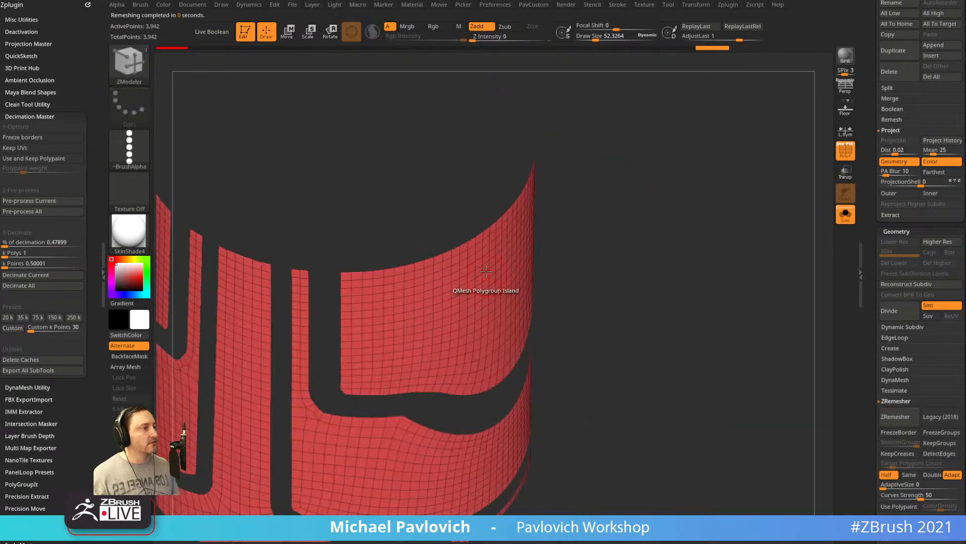
{"action": "key", "text": "space"}
{"action": "left_click_drag", "start_coordinate": [594, 282], "coordinate": [568, 285], "text": "alt"}
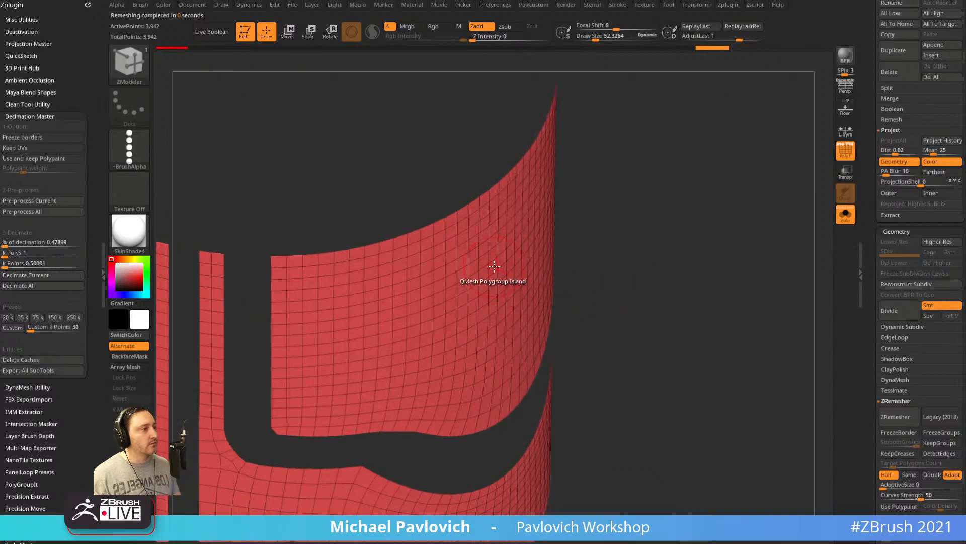
{"action": "key", "text": "space"}
{"action": "left_click", "coordinate": [568, 303]}
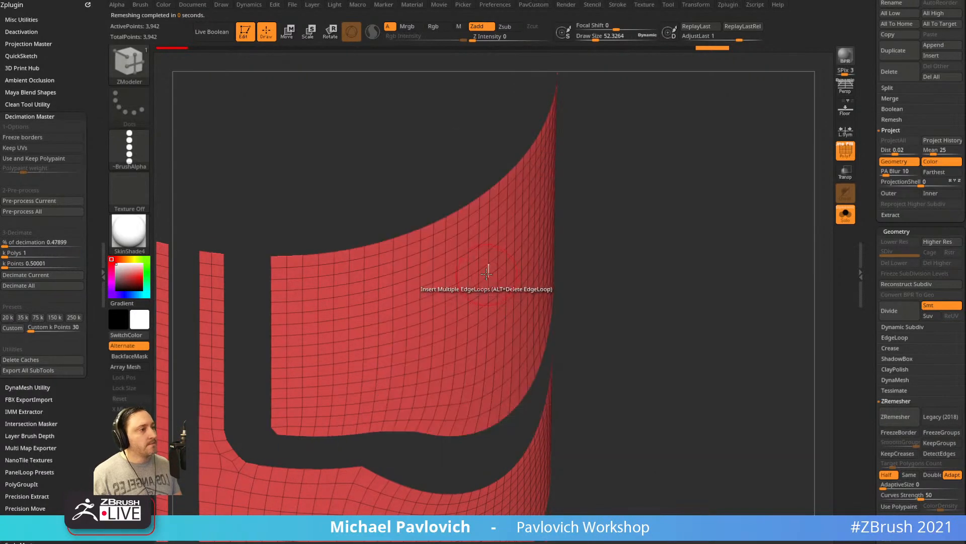
{"action": "left_click_drag", "start_coordinate": [487, 273], "coordinate": [509, 291]}
Inset the pink rim faces of the thickened panels using the Inset polygon action targeting Polygroup All.
{"action": "left_click_drag", "start_coordinate": [599, 261], "coordinate": [657, 272]}
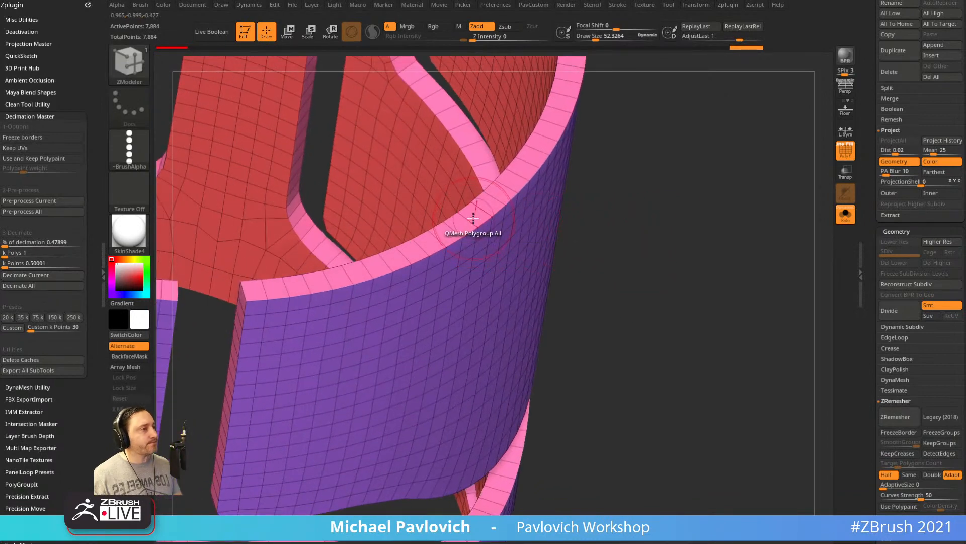
{"action": "key", "text": "space"}
{"action": "left_click", "coordinate": [448, 198]}
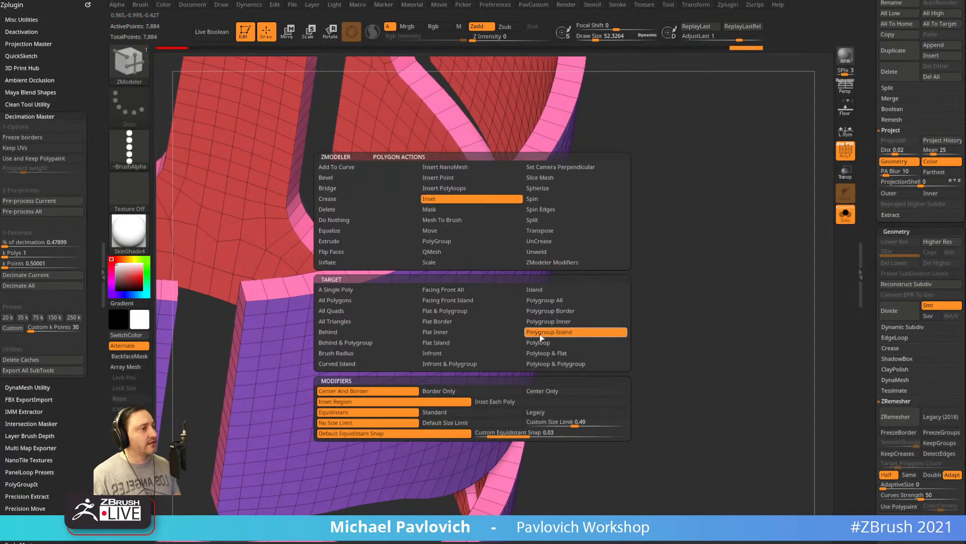
{"action": "left_click", "coordinate": [541, 301]}
{"action": "left_click_drag", "start_coordinate": [471, 214], "coordinate": [473, 207]}
Apply QMesh with the Polygroup All target to the inset rim faces of the panels.
{"action": "key", "text": "space"}
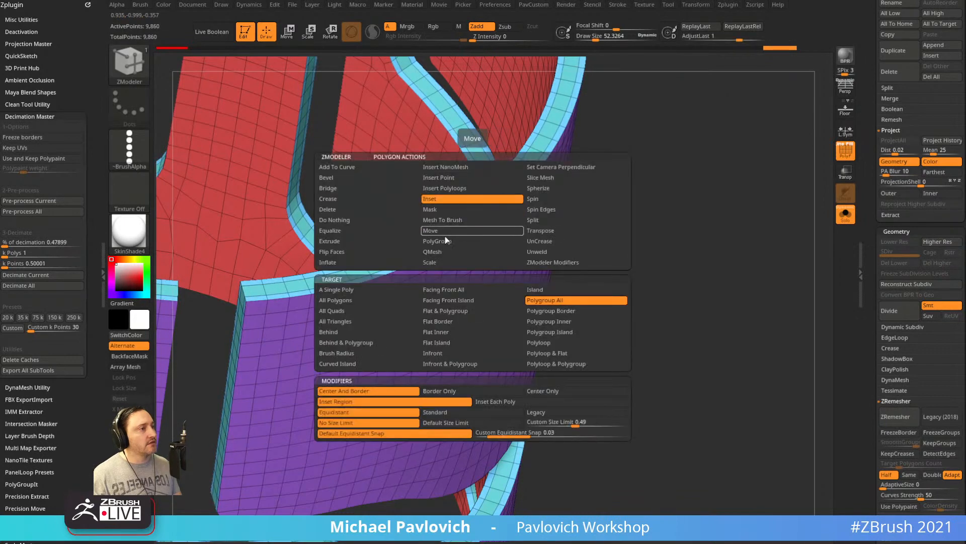
{"action": "left_click", "coordinate": [461, 252]}
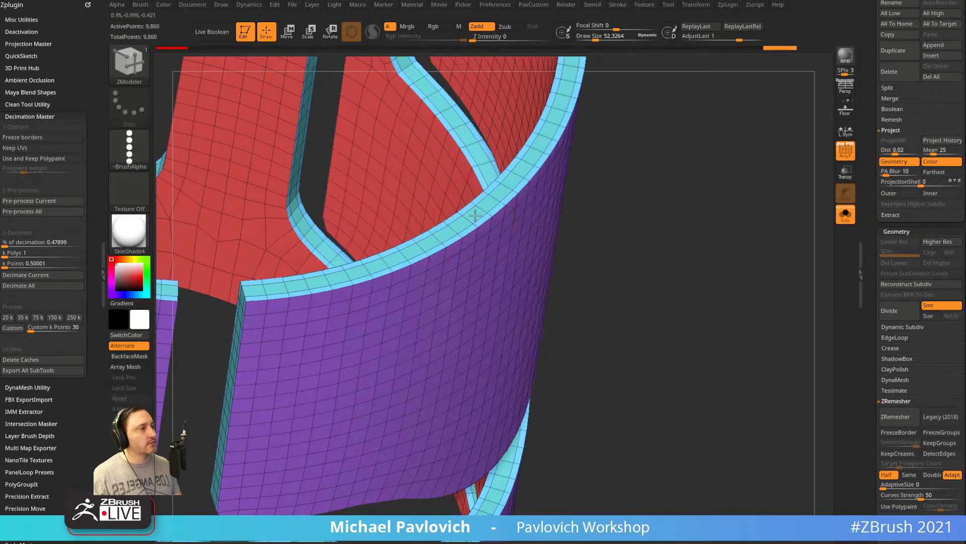
{"action": "left_click_drag", "start_coordinate": [475, 215], "coordinate": [475, 208]}
Crease the panels along their polygroup borders and turn on dynamic subdivision.
{"action": "right_click_drag", "start_coordinate": [504, 213], "coordinate": [639, 221], "text": "ctrl"}
{"action": "right_click_drag", "start_coordinate": [640, 222], "coordinate": [660, 224]}
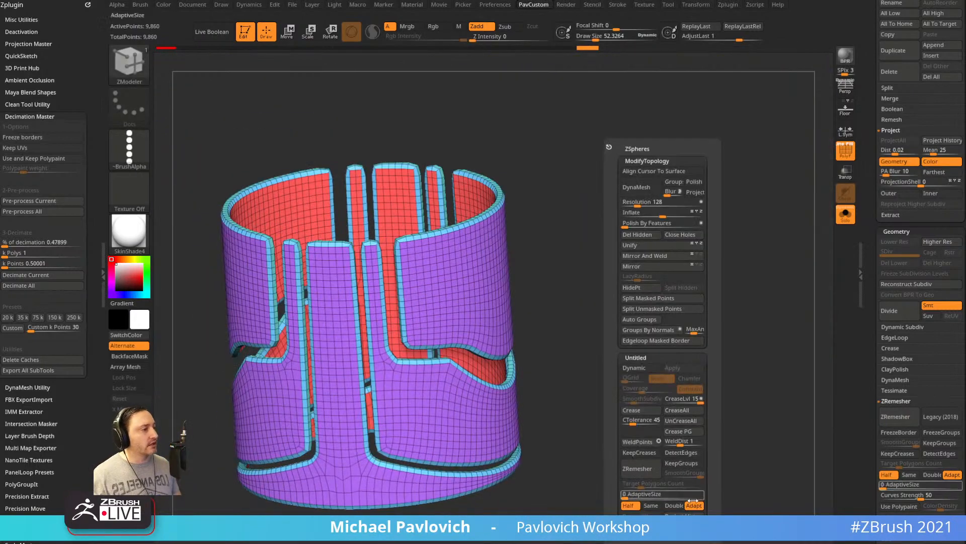
{"action": "left_click", "coordinate": [682, 432]}
{"action": "left_click", "coordinate": [650, 367]}
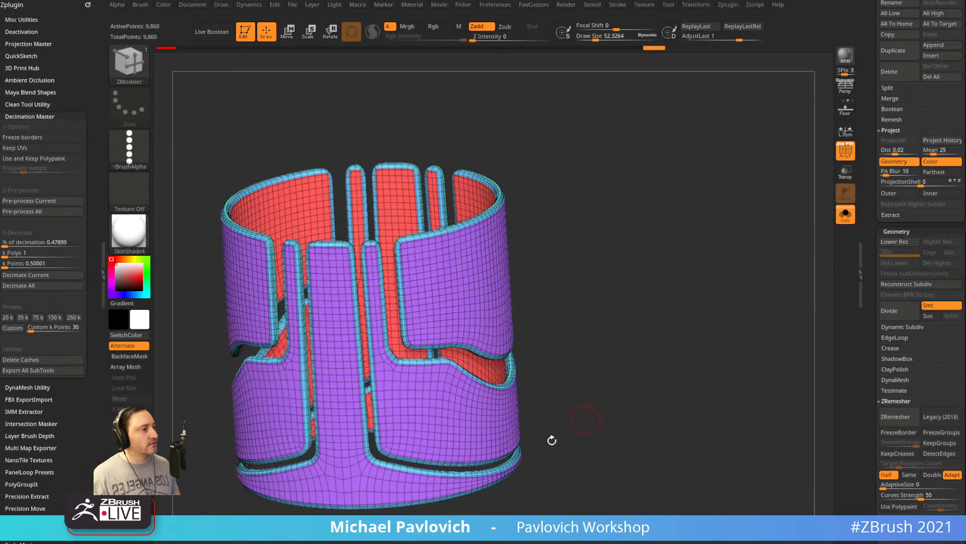
Hide the polyframe and switch the panels to StartupMaterial to inspect their smooth surfaces from several angles.
{"action": "left_click_drag", "start_coordinate": [648, 360], "coordinate": [745, 275], "text": "shift"}
{"action": "left_click", "coordinate": [845, 151]}
{"action": "left_click_drag", "start_coordinate": [735, 219], "coordinate": [634, 279]}
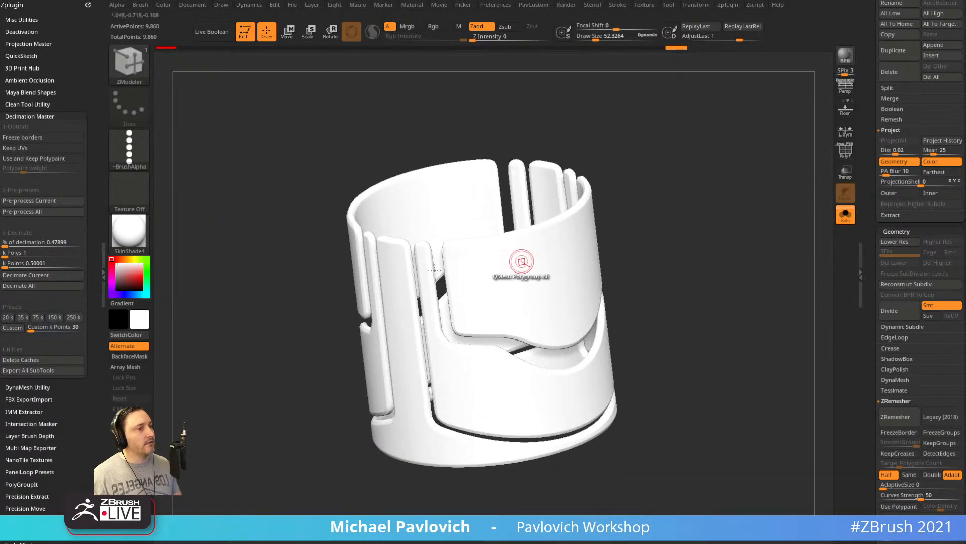
{"action": "left_click", "coordinate": [130, 231]}
{"action": "left_click", "coordinate": [185, 242]}
{"action": "left_click_drag", "start_coordinate": [711, 268], "coordinate": [717, 240]}
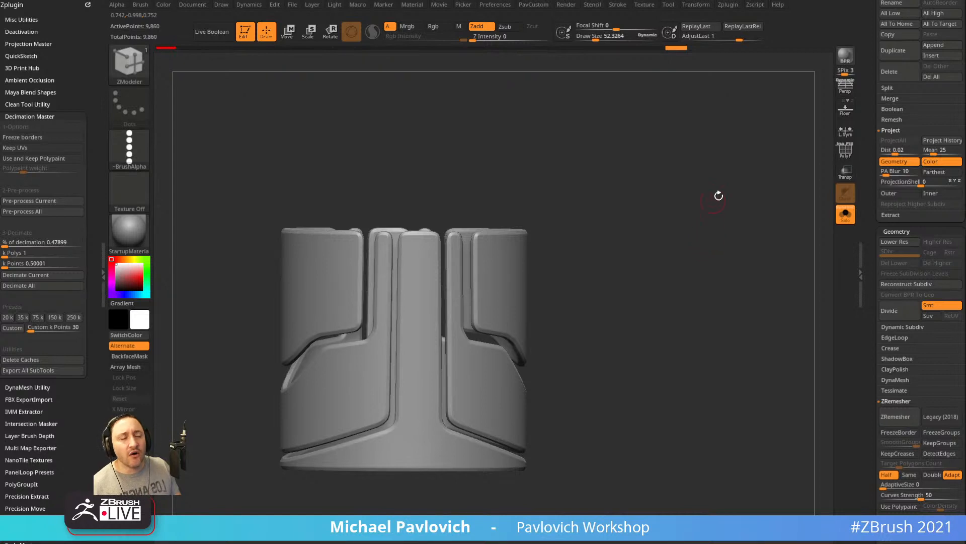
{"action": "left_click_drag", "start_coordinate": [718, 195], "coordinate": [867, 439]}
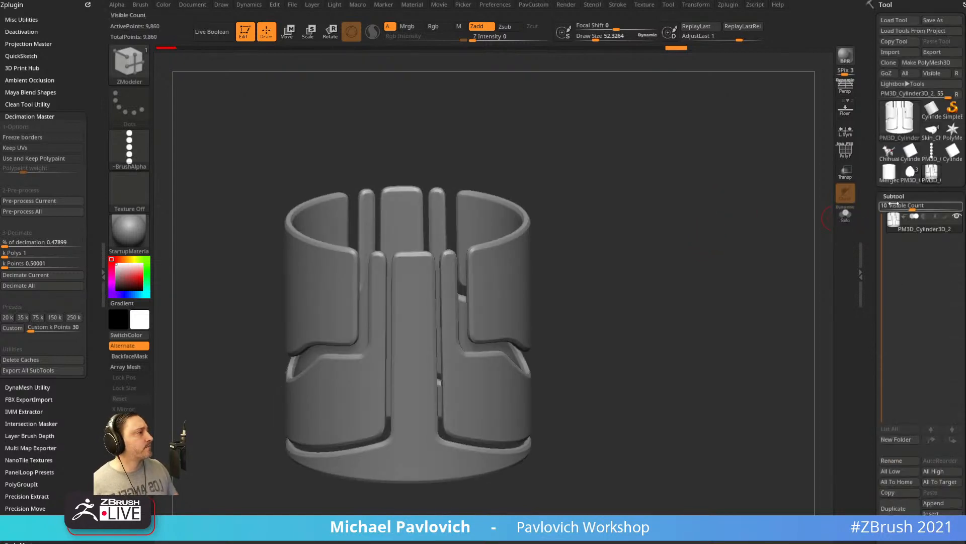
Switch to the merged cylinder tool and make a PolyMesh3D copy of it.
{"action": "left_click", "coordinate": [890, 174]}
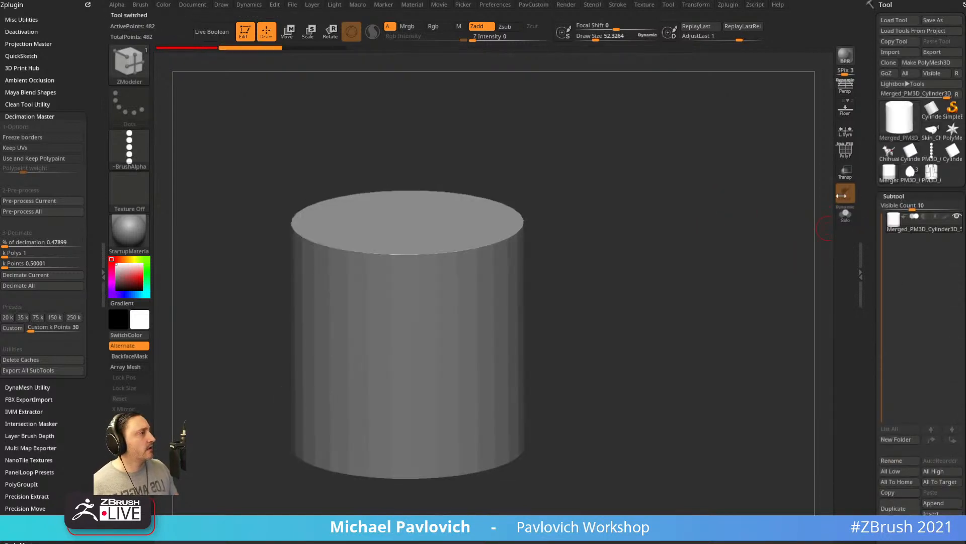
{"action": "left_click_drag", "start_coordinate": [826, 229], "coordinate": [785, 216]}
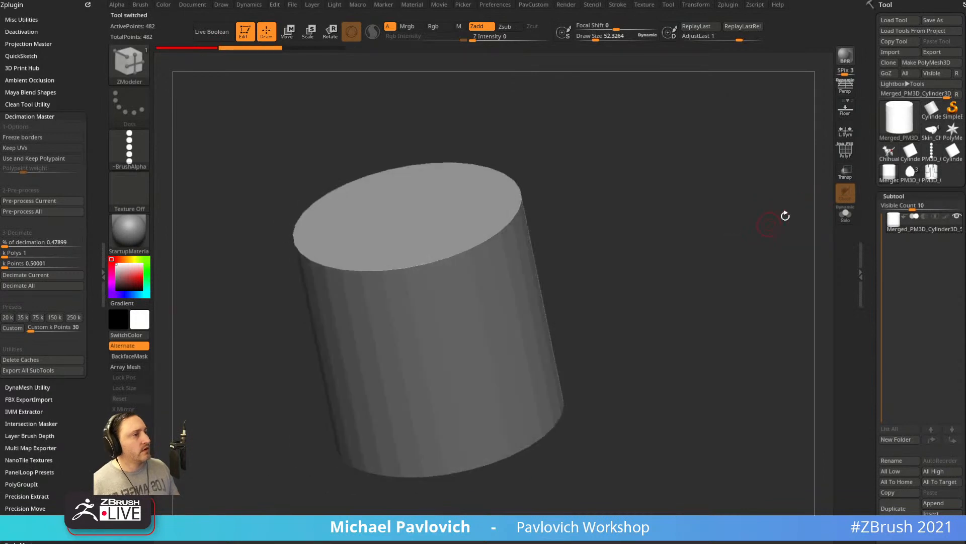
{"action": "left_click", "coordinate": [926, 62]}
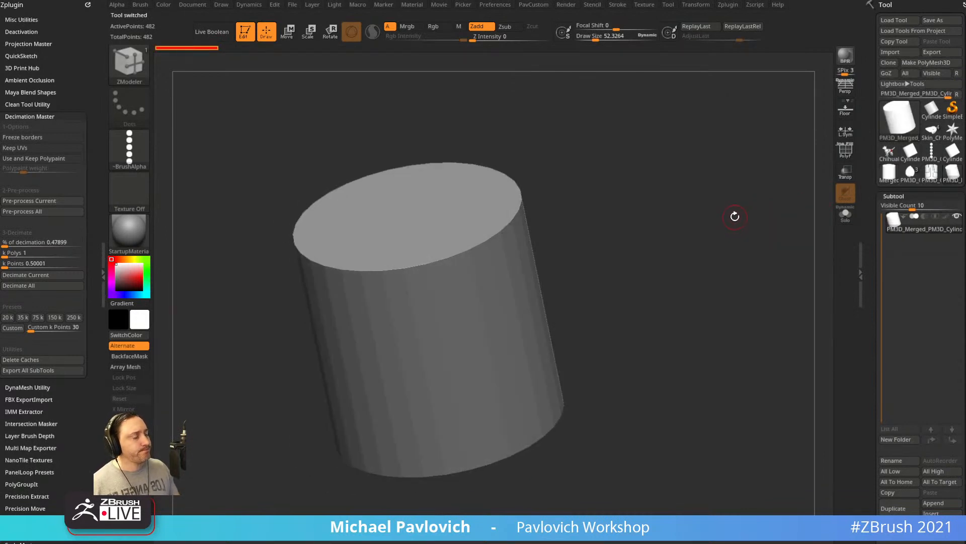
Load the Cube3D primitive, convert it to a PolyMesh3D, and show its polyframe.
{"action": "left_click", "coordinate": [908, 121]}
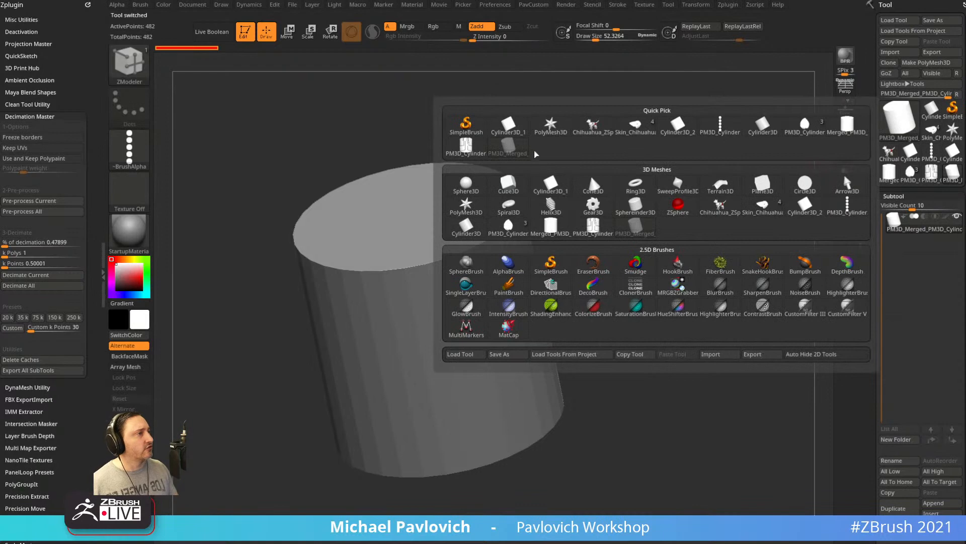
{"action": "left_click", "coordinate": [509, 184]}
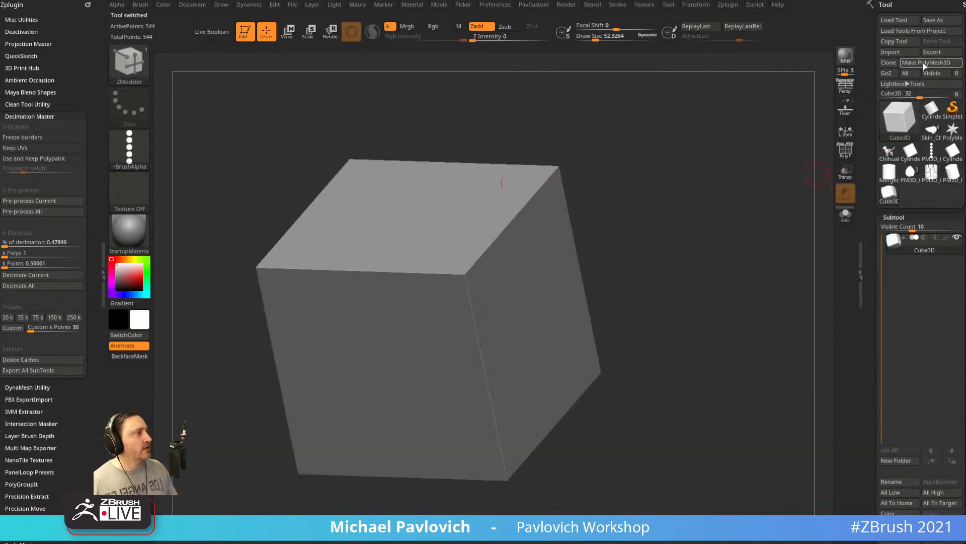
{"action": "left_click", "coordinate": [925, 63]}
{"action": "left_click", "coordinate": [846, 150]}
{"action": "left_click_drag", "start_coordinate": [718, 259], "coordinate": [494, 245]}
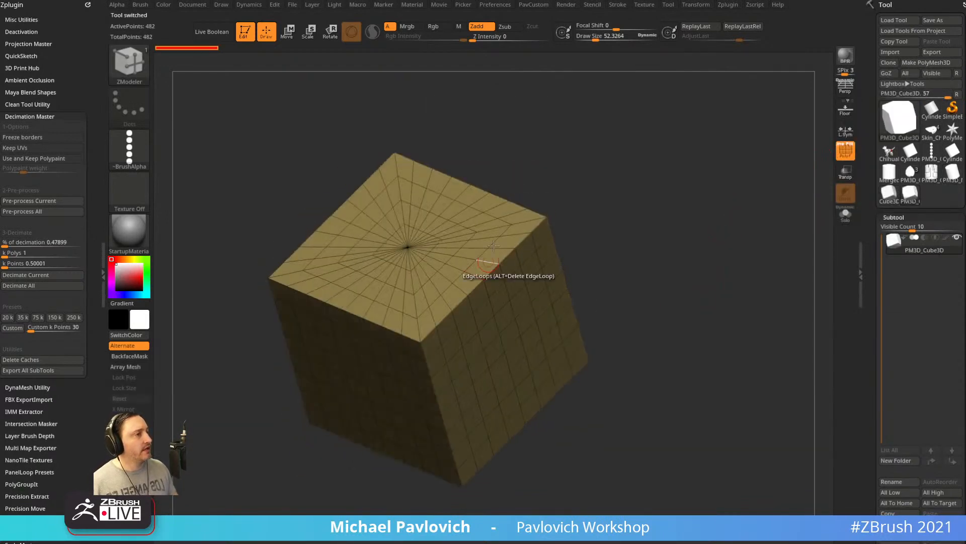
ZRemesh the cube with Same density, AdaptiveSize 0 and DetectEdges on.
{"action": "key", "text": "space"}
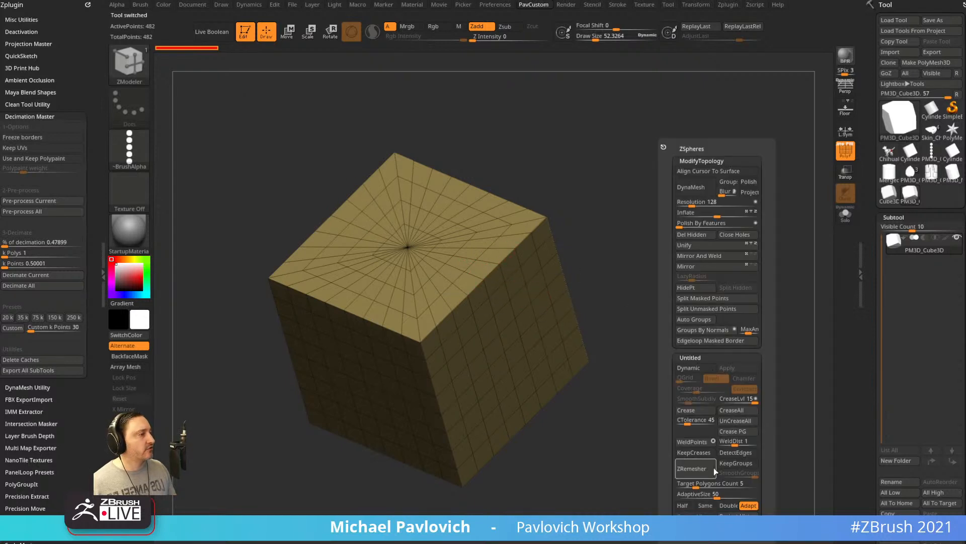
{"action": "left_click", "coordinate": [712, 504]}
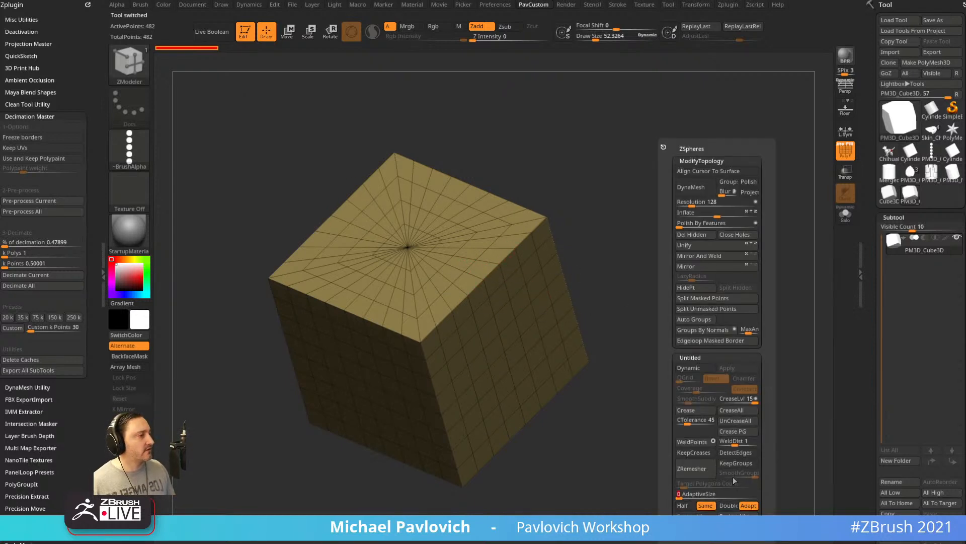
{"action": "left_click", "coordinate": [732, 455]}
{"action": "left_click", "coordinate": [708, 474]}
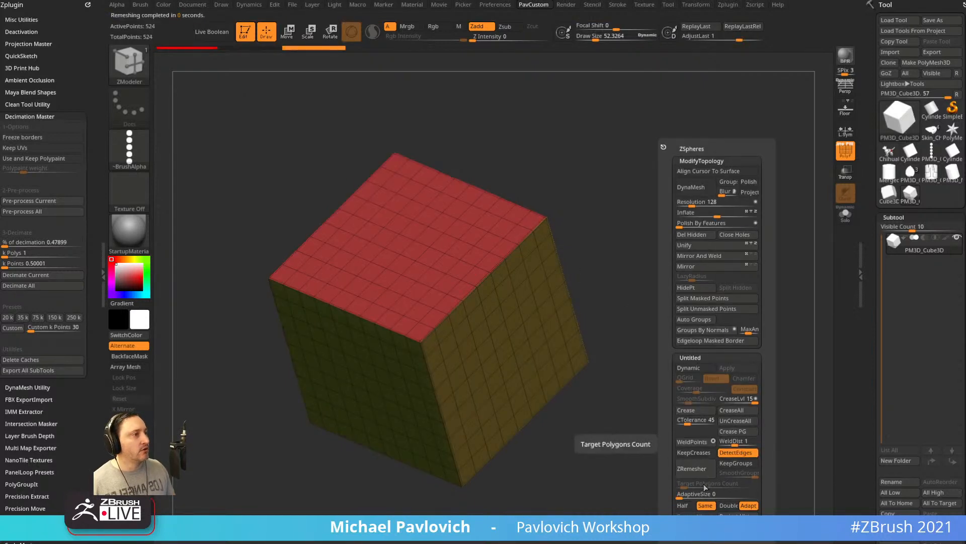
{"action": "left_click_drag", "start_coordinate": [641, 435], "coordinate": [557, 328]}
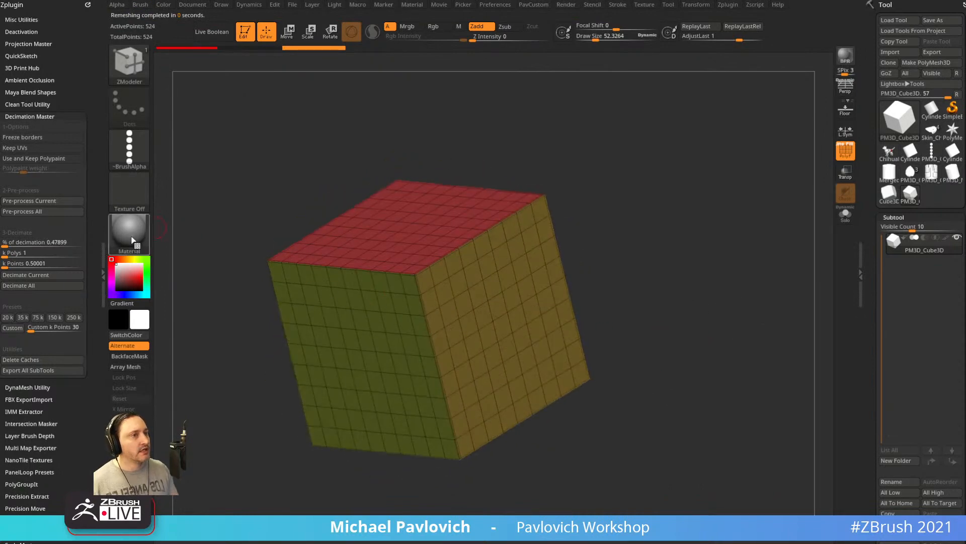
Apply the SkinShade4 material, subdivide the cube three times and delete its lower subdivision levels.
{"action": "key", "text": "m"}
{"action": "left_click", "coordinate": [692, 434]}
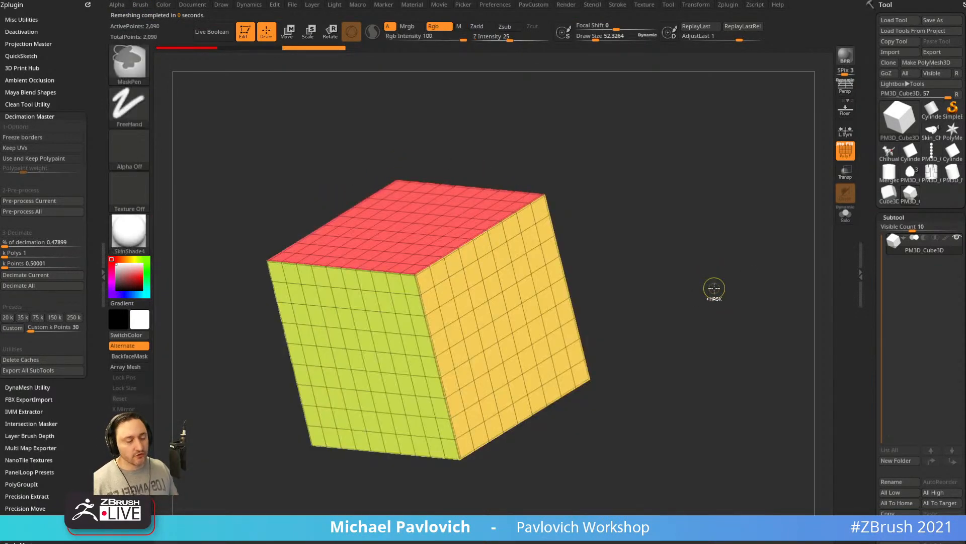
{"action": "left_click_drag", "start_coordinate": [858, 305], "coordinate": [857, 327]}
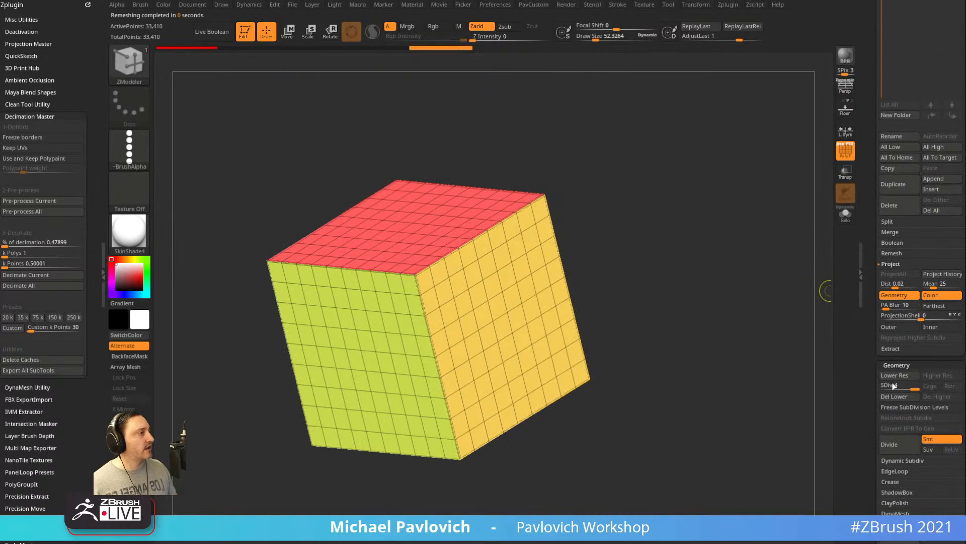
{"action": "key", "text": "ctrl+d"}
Set the draw size to about 172 and select the BevelArc brush.
{"action": "key", "text": "s"}
{"action": "left_click", "coordinate": [671, 266]}
{"action": "key", "text": "b"}
{"action": "key", "text": "s"}
{"action": "key", "text": "t"}
{"action": "left_click_drag", "start_coordinate": [673, 270], "coordinate": [685, 224]}
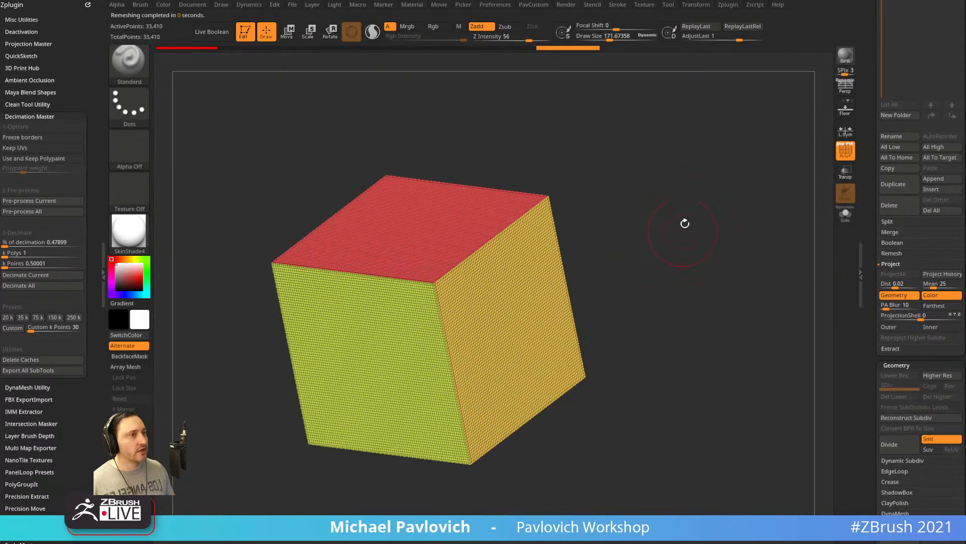
{"action": "key", "text": "b"}
{"action": "key", "text": "b"}
{"action": "key", "text": "a"}
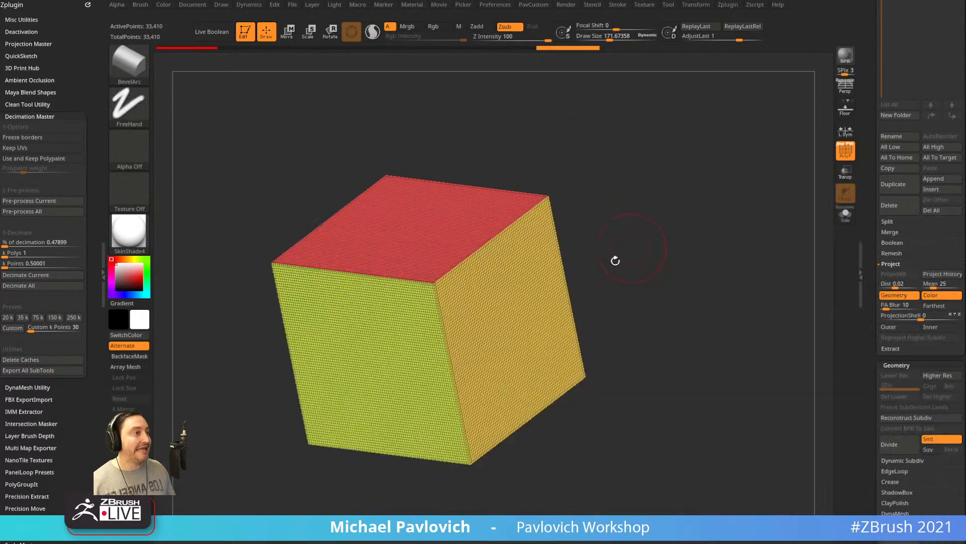
Compare the cube's first undo history state with its latest one and review the undo and placement options.
{"action": "left_click", "coordinate": [202, 48], "text": "ctrl"}
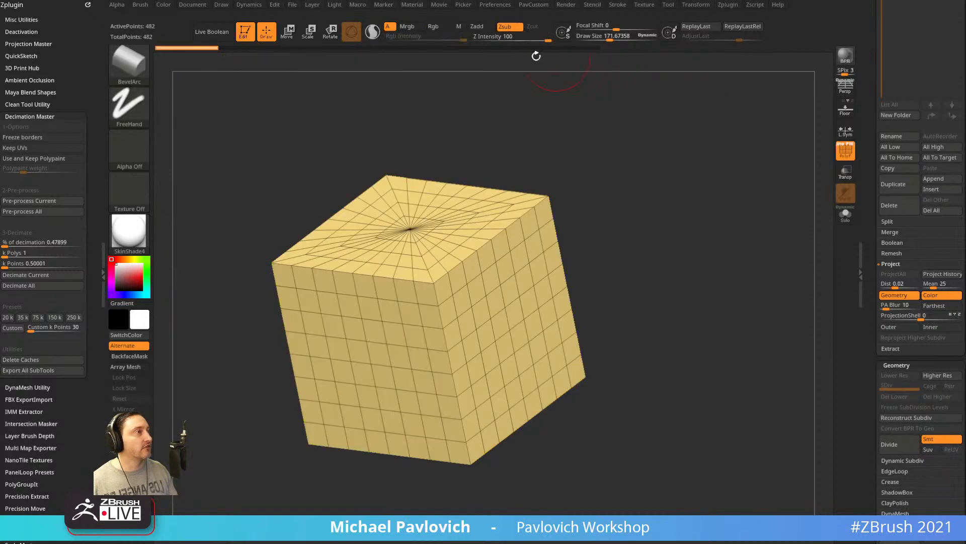
{"action": "left_click", "coordinate": [594, 48]}
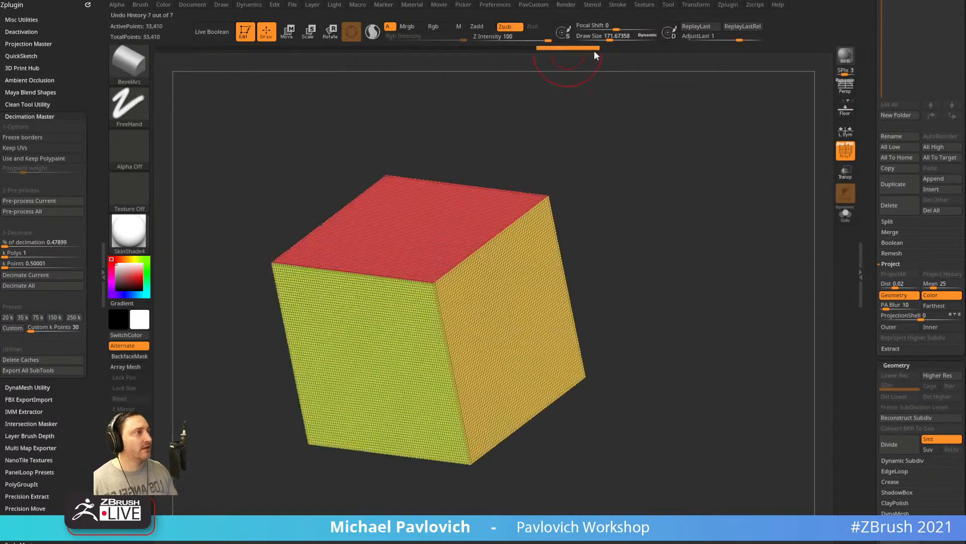
{"action": "left_click", "coordinate": [275, 5]}
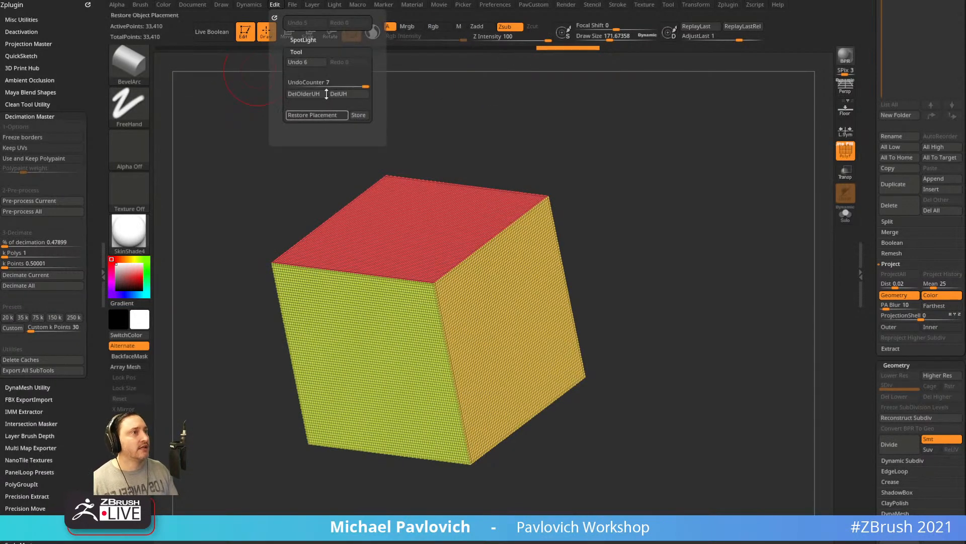
{"action": "left_click", "coordinate": [352, 112]}
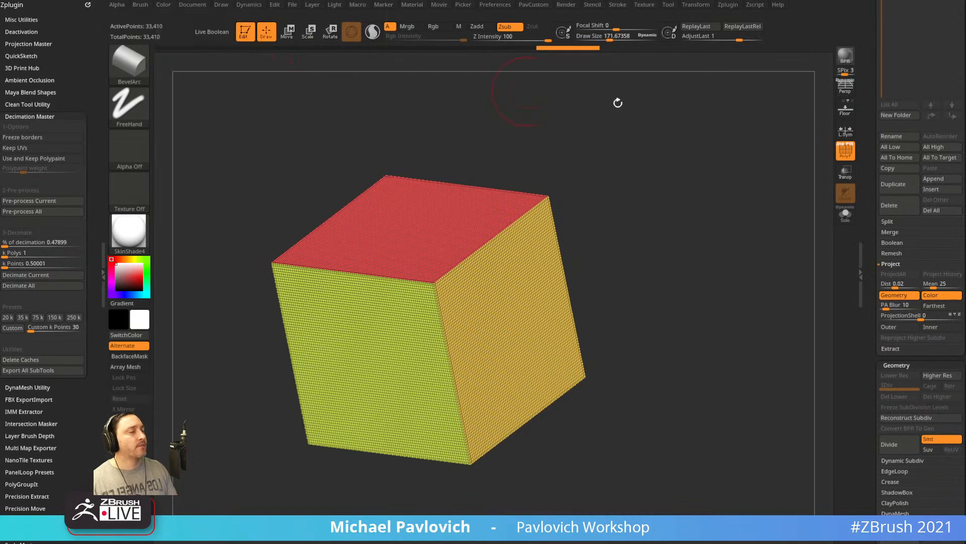
Compare the cube with its polyframe hidden and shown, with the draw size set to about 337.
{"action": "left_click_drag", "start_coordinate": [659, 258], "coordinate": [480, 238]}
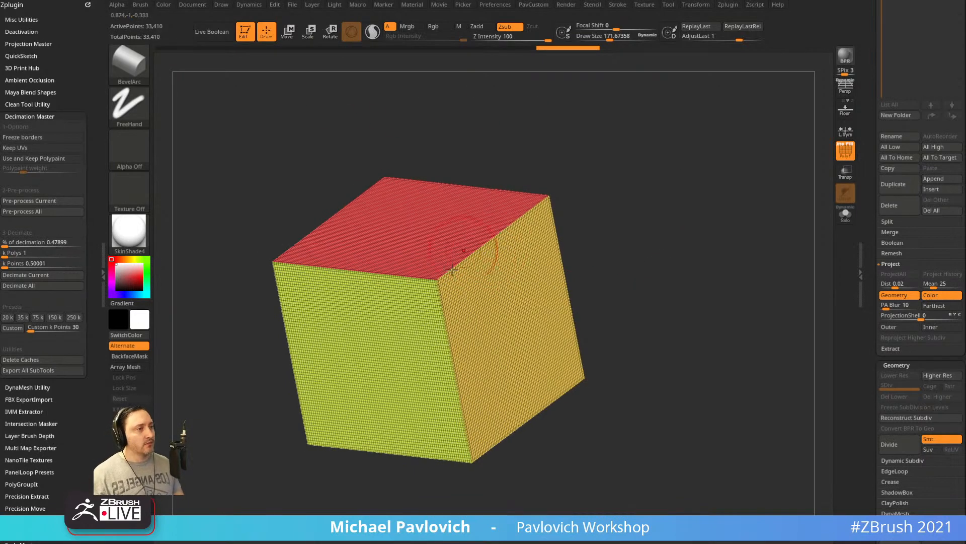
{"action": "left_click_drag", "start_coordinate": [559, 205], "coordinate": [620, 194]}
{"action": "left_click", "coordinate": [844, 154]}
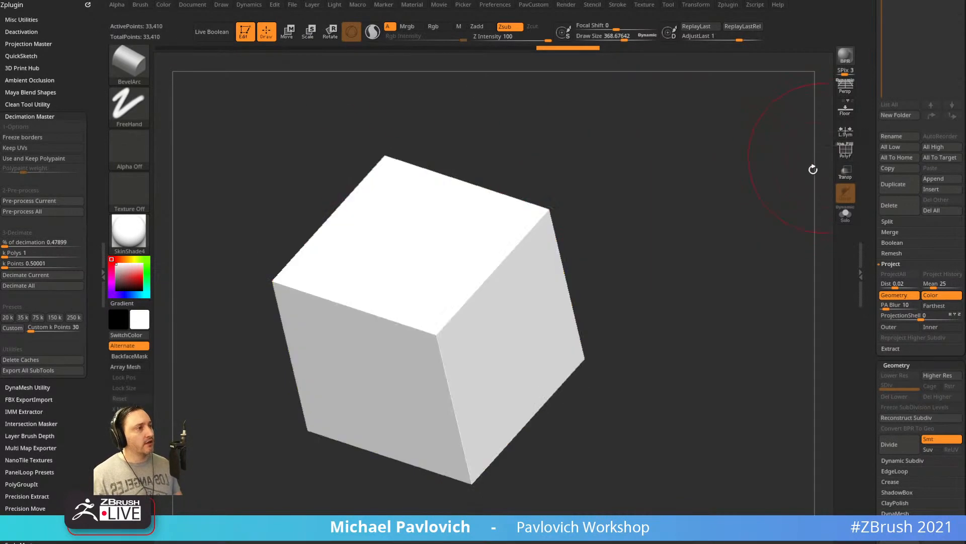
{"action": "left_click", "coordinate": [844, 154]}
{"action": "left_click", "coordinate": [841, 144]}
{"action": "left_click_drag", "start_coordinate": [726, 218], "coordinate": [626, 202]}
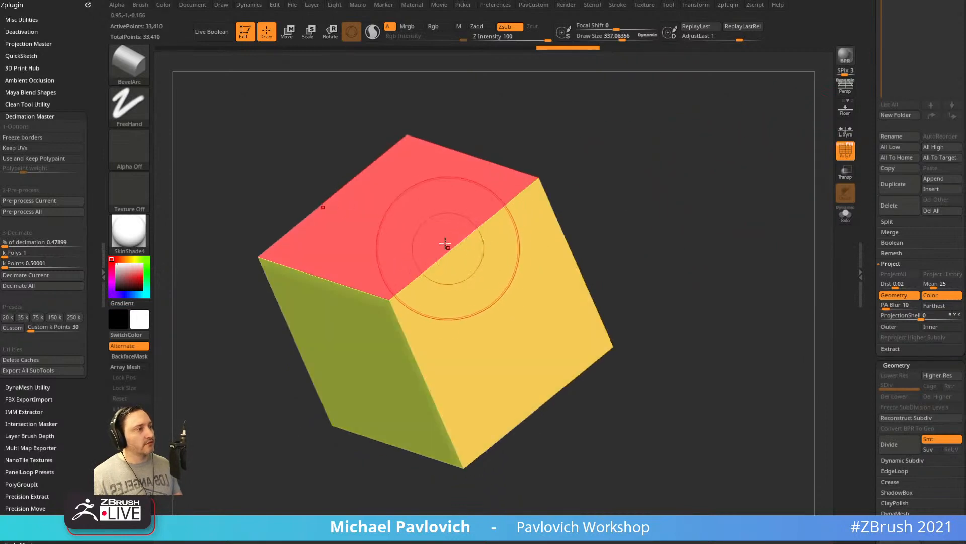
Try a BevelArc bevel on the edge between the red and yellow faces, hide the polyframe and undo the bevel.
{"action": "mouse_move", "coordinate": [437, 232]}
{"action": "left_mouse_down"}
{"action": "mouse_move", "coordinate": [477, 274]}
{"action": "mouse_move", "coordinate": [380, 277]}
{"action": "mouse_move", "coordinate": [495, 189]}
{"action": "left_mouse_up"}
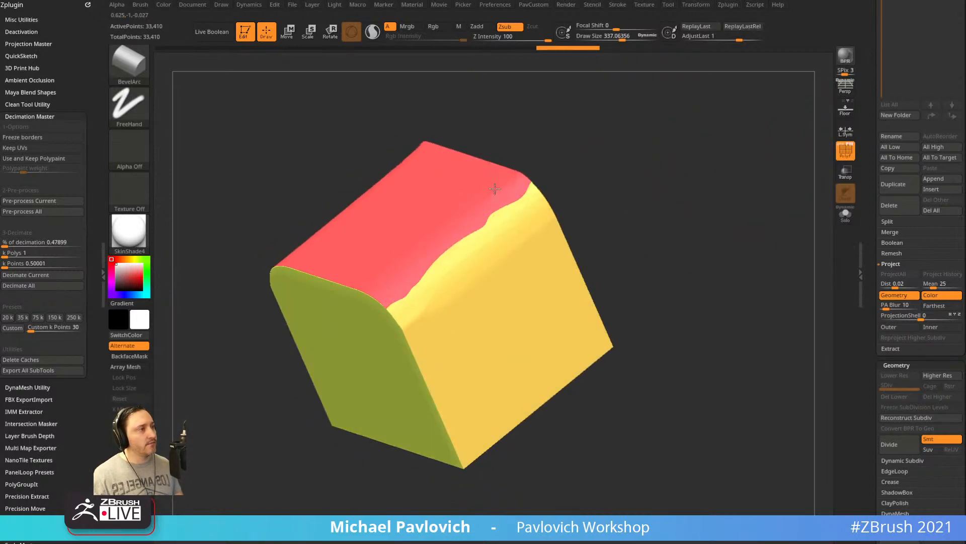
{"action": "left_click", "coordinate": [839, 155]}
{"action": "mouse_move", "coordinate": [800, 155]}
{"action": "left_mouse_down"}
{"action": "mouse_move", "coordinate": [734, 196]}
{"action": "mouse_move", "coordinate": [709, 200]}
{"action": "left_mouse_up"}
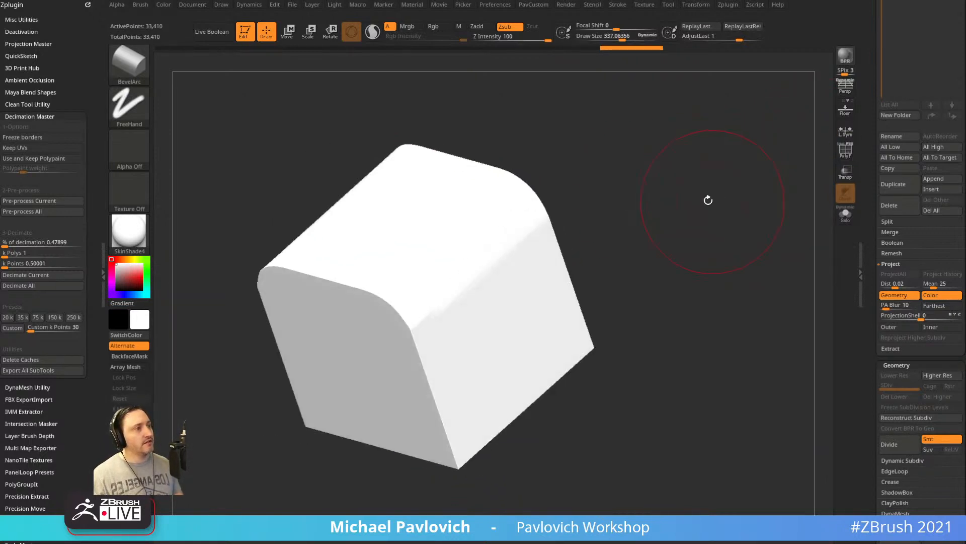
{"action": "key", "text": "ctrl+z"}
Apply StartupMaterial and round the cube's upper edge with BevelArc at draw size about 385.
{"action": "left_click", "coordinate": [135, 233]}
{"action": "left_click", "coordinate": [180, 246]}
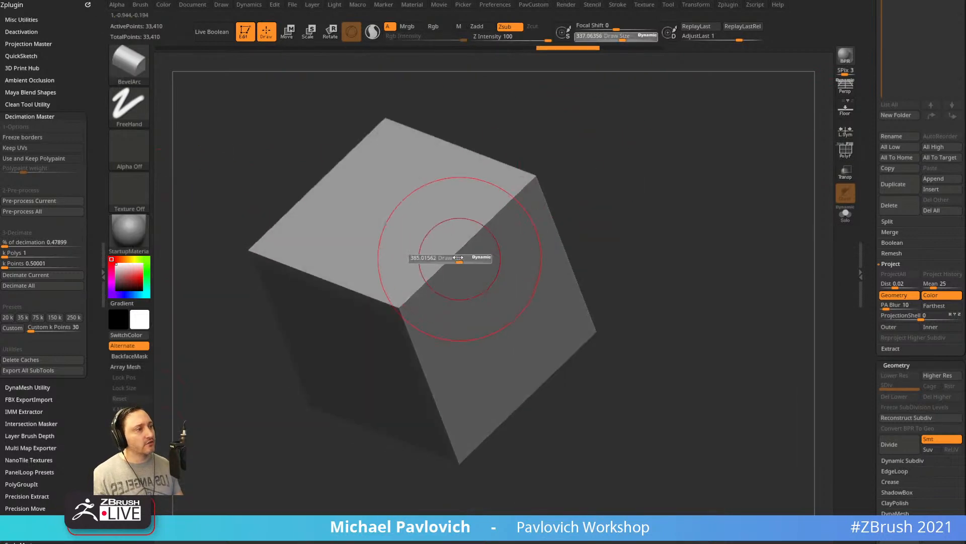
{"action": "mouse_move", "coordinate": [459, 292]}
{"action": "left_mouse_down"}
{"action": "mouse_move", "coordinate": [413, 297]}
{"action": "mouse_move", "coordinate": [522, 193]}
{"action": "left_mouse_up"}
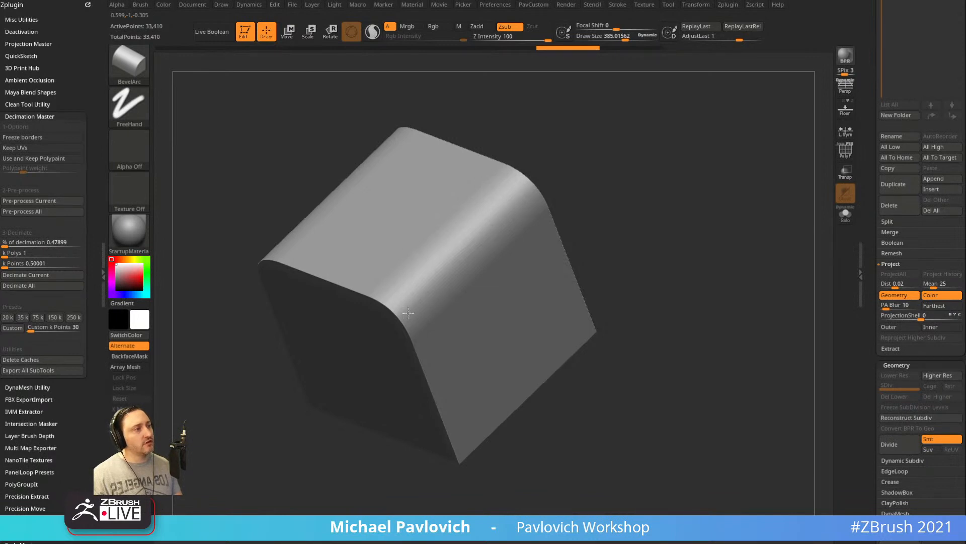
{"action": "left_click_drag", "start_coordinate": [624, 241], "coordinate": [467, 257]}
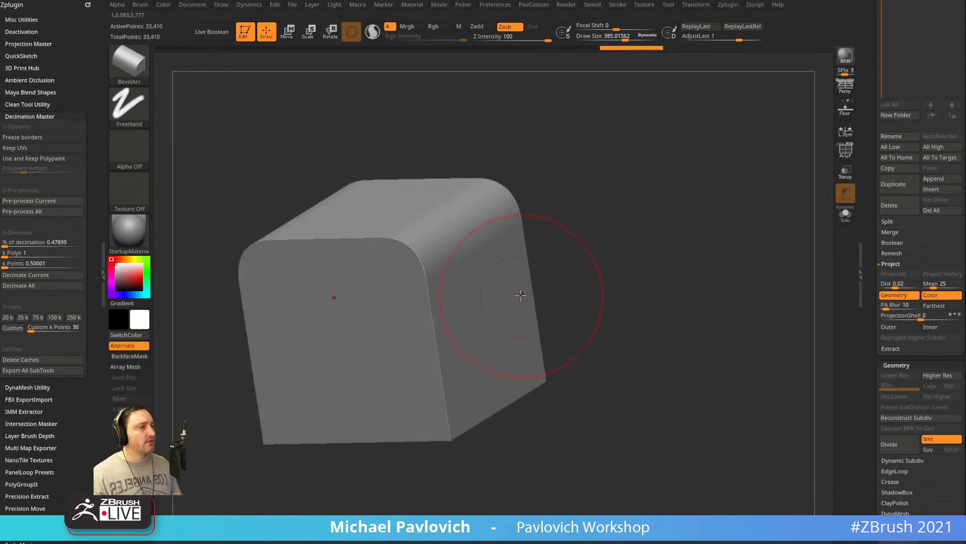
Show the BevelArc brush's modifier settings and examine its Brush Modifier value.
{"action": "left_click_drag", "start_coordinate": [77, 81], "coordinate": [79, 4]}
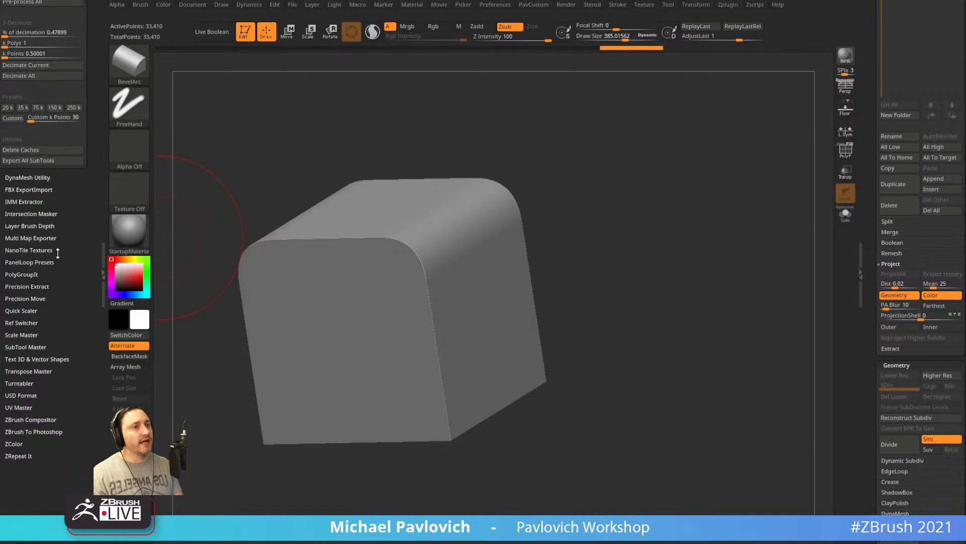
{"action": "left_click_drag", "start_coordinate": [59, 253], "coordinate": [63, 342]}
{"action": "left_click", "coordinate": [143, 6]}
{"action": "left_click", "coordinate": [130, 8]}
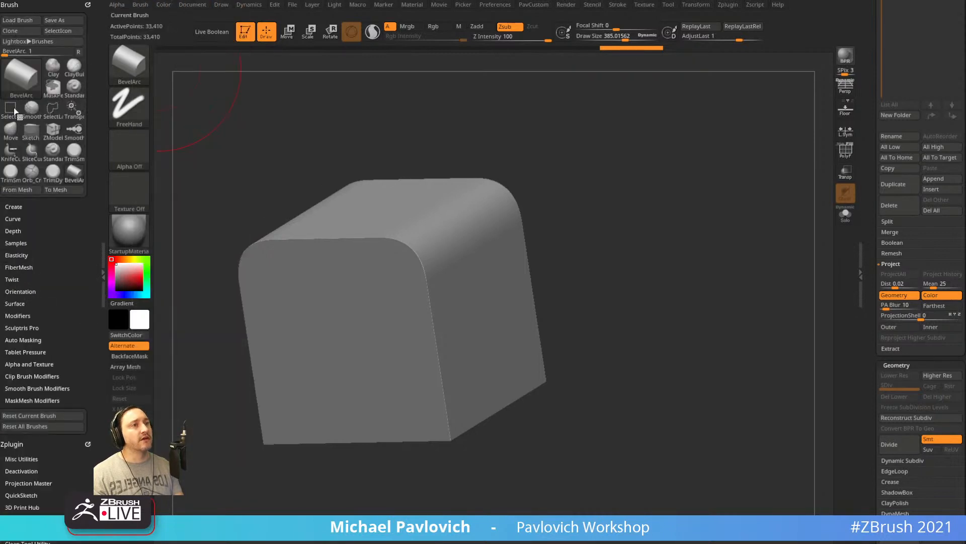
{"action": "left_click", "coordinate": [18, 315]}
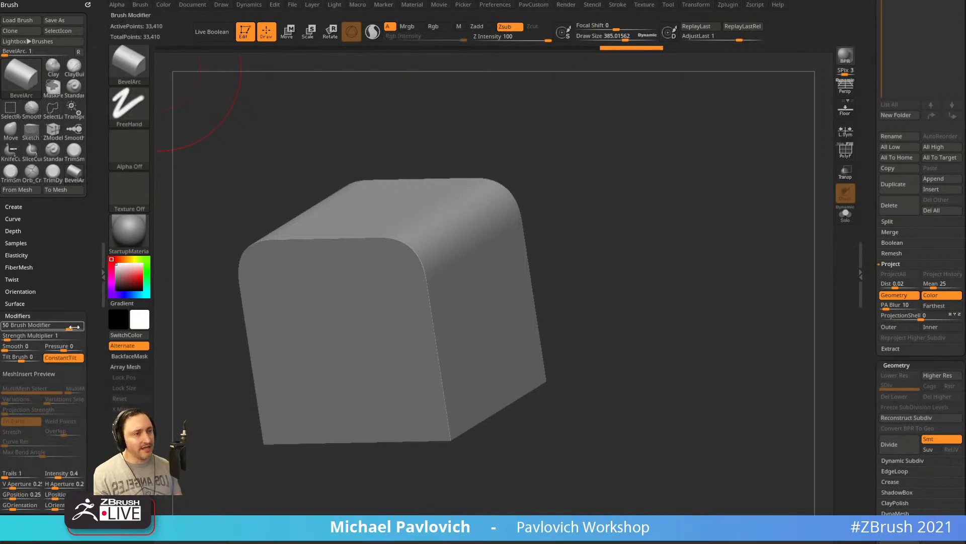
Mask the block except for two horizontal bands around its middle.
{"action": "left_click_drag", "start_coordinate": [650, 183], "coordinate": [544, 218]}
{"action": "left_click_drag", "start_coordinate": [476, 107], "coordinate": [509, 443], "text": "ctrl"}
{"action": "left_click_drag", "start_coordinate": [638, 295], "coordinate": [188, 289]}
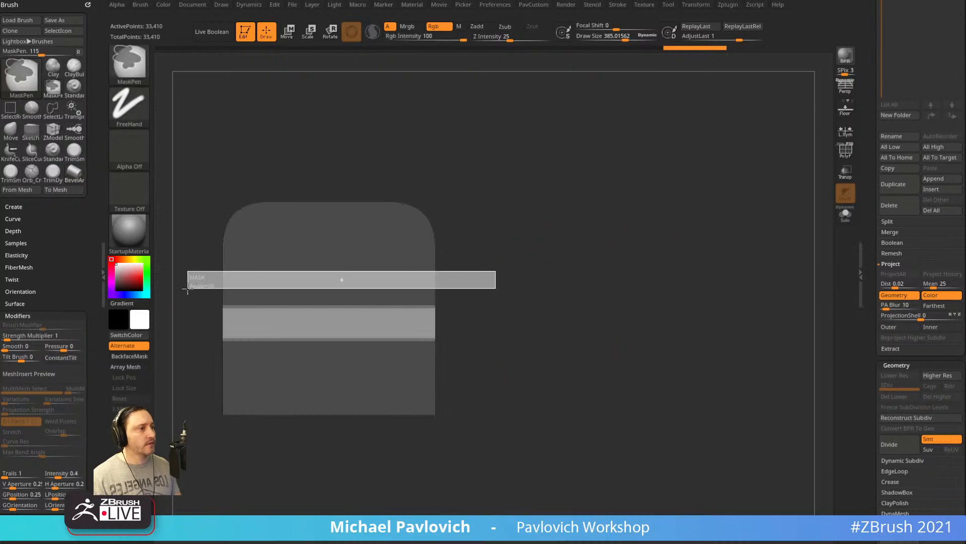
Flatten the vertical edge inside the two unmasked bands with the BevelFlat brush and clear the mask.
{"action": "left_click_drag", "start_coordinate": [548, 201], "coordinate": [613, 233]}
{"action": "key", "text": "b"}
{"action": "key", "text": "b"}
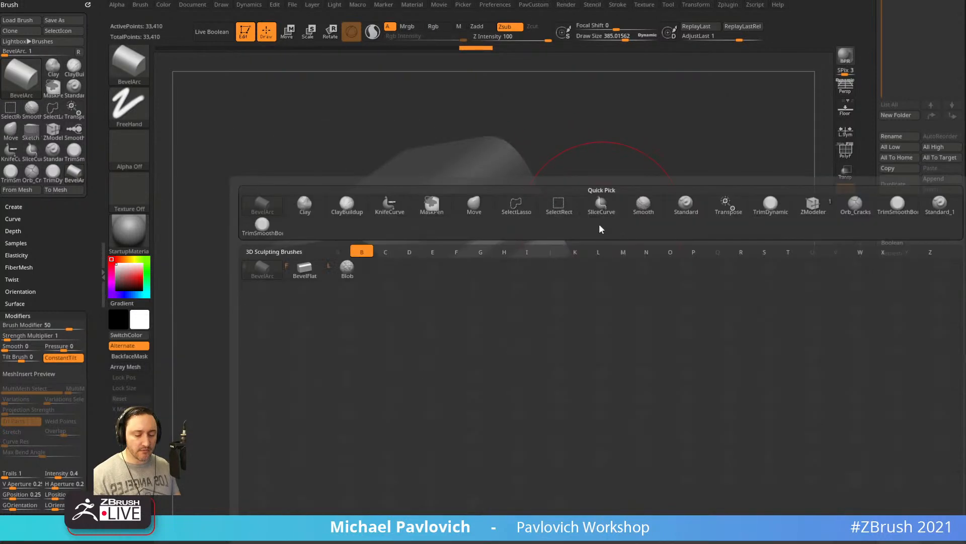
{"action": "key", "text": "f"}
{"action": "left_click_drag", "start_coordinate": [625, 200], "coordinate": [650, 201]}
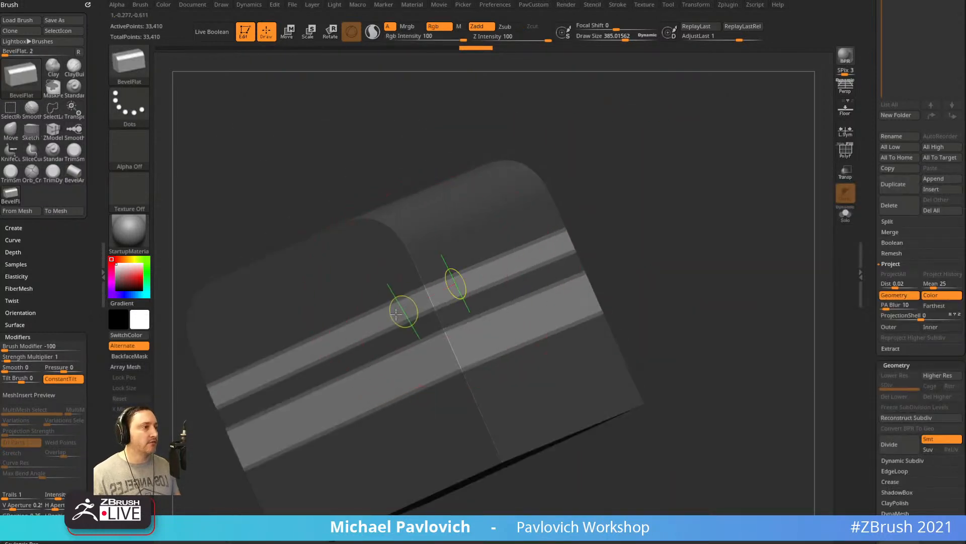
{"action": "left_click_drag", "start_coordinate": [396, 312], "coordinate": [411, 302]}
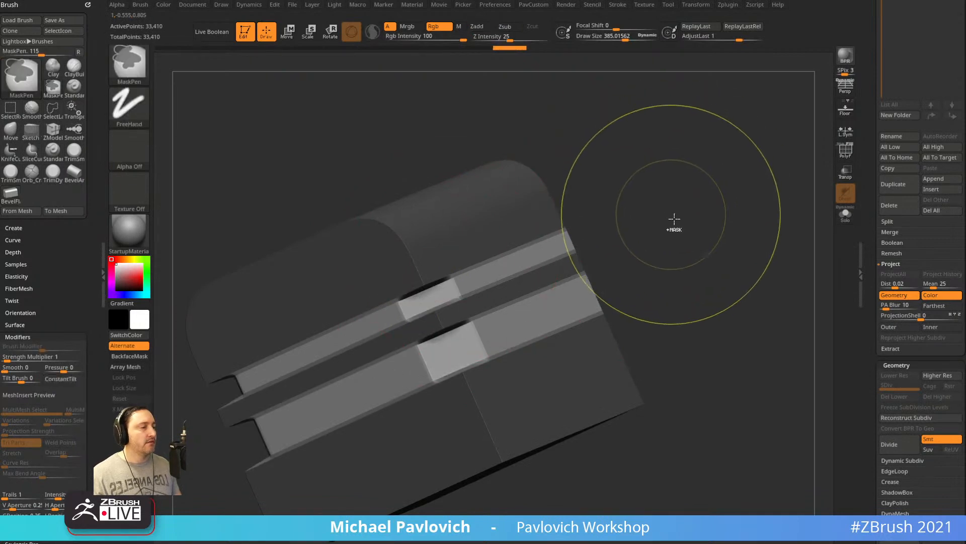
{"action": "mouse_move", "coordinate": [673, 216]}
{"action": "left_mouse_down"}
{"action": "mouse_move", "coordinate": [696, 192]}
{"action": "mouse_move", "coordinate": [662, 218]}
{"action": "mouse_move", "coordinate": [683, 196]}
{"action": "mouse_move", "coordinate": [675, 200]}
{"action": "left_mouse_up"}
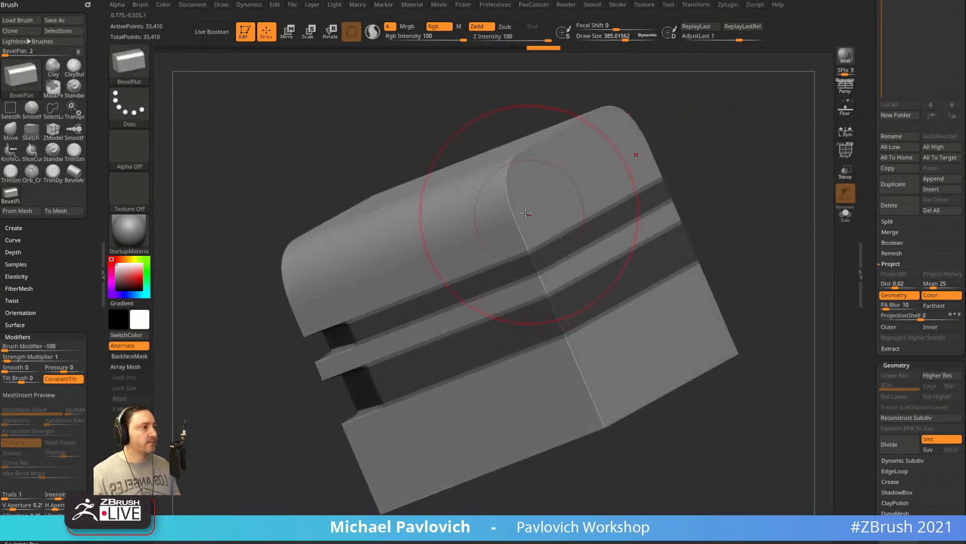
Bevel the banded vertical edge flat along its full height with BevelFlat.
{"action": "left_click_drag", "start_coordinate": [521, 209], "coordinate": [555, 397]}
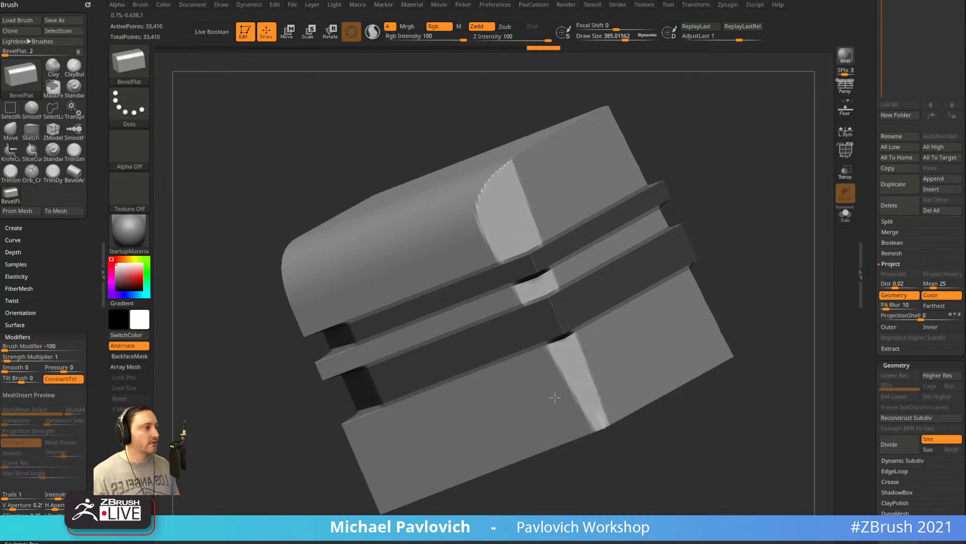
{"action": "left_click_drag", "start_coordinate": [729, 166], "coordinate": [582, 235]}
{"action": "mouse_move", "coordinate": [536, 281]}
{"action": "left_mouse_down"}
{"action": "mouse_move", "coordinate": [518, 254]}
{"action": "mouse_move", "coordinate": [369, 214]}
{"action": "left_mouse_up"}
Round the ribbed vertical edge around its two protruding ribs with the BevelArc brush.
{"action": "mouse_move", "coordinate": [634, 231]}
{"action": "left_mouse_down"}
{"action": "mouse_move", "coordinate": [753, 200]}
{"action": "mouse_move", "coordinate": [705, 188]}
{"action": "mouse_move", "coordinate": [714, 213]}
{"action": "mouse_move", "coordinate": [755, 231]}
{"action": "mouse_move", "coordinate": [695, 214]}
{"action": "mouse_move", "coordinate": [558, 255]}
{"action": "mouse_move", "coordinate": [718, 211]}
{"action": "mouse_move", "coordinate": [716, 235]}
{"action": "mouse_move", "coordinate": [755, 244]}
{"action": "mouse_move", "coordinate": [746, 222]}
{"action": "mouse_move", "coordinate": [792, 166]}
{"action": "mouse_move", "coordinate": [729, 213]}
{"action": "mouse_move", "coordinate": [626, 201]}
{"action": "left_mouse_up"}
{"action": "key", "text": "b"}
{"action": "key", "text": "b"}
{"action": "key", "text": "a"}
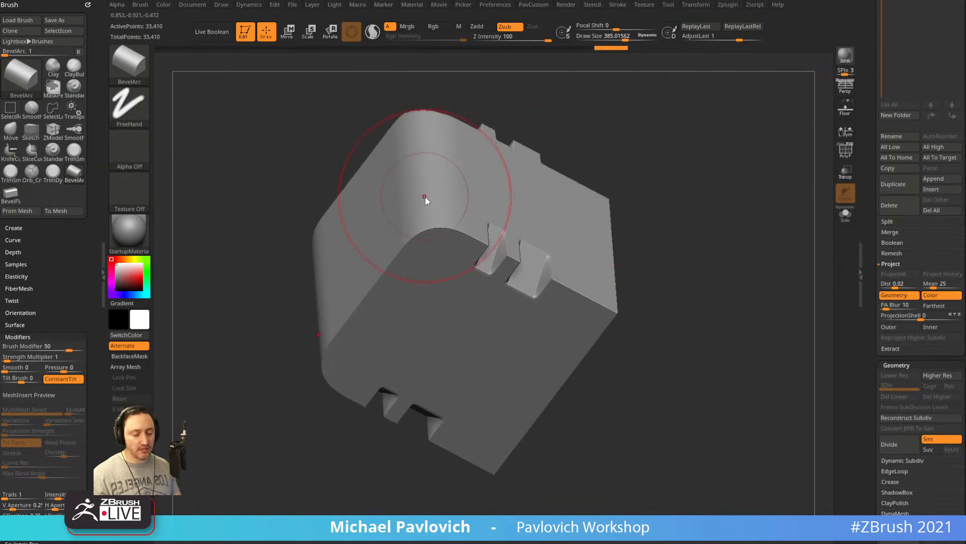
{"action": "key", "text": "b"}
{"action": "key", "text": "b"}
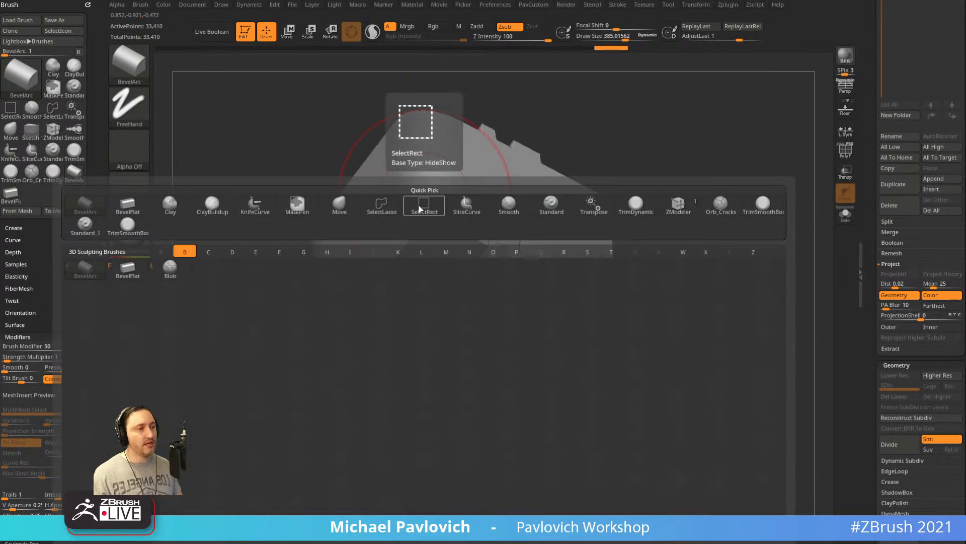
{"action": "left_click", "coordinate": [84, 275]}
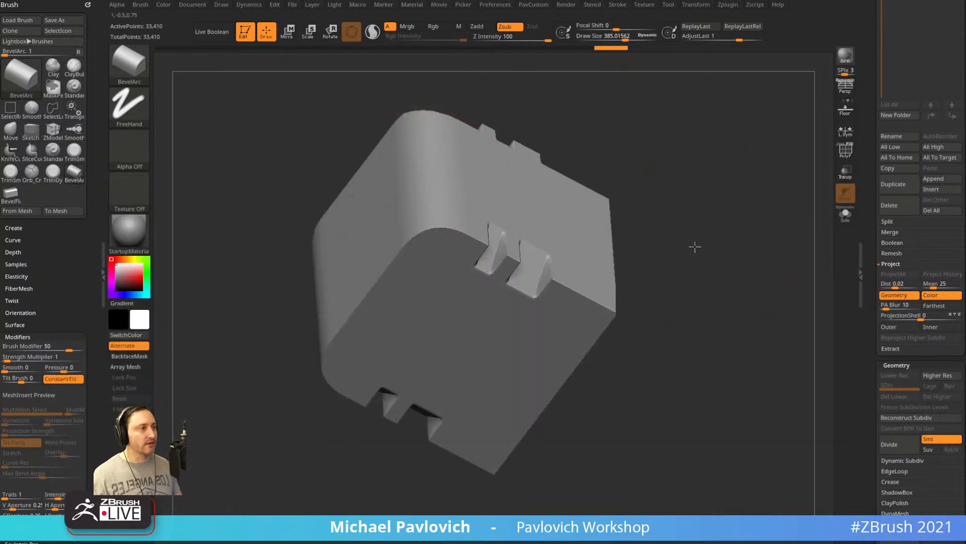
{"action": "mouse_move", "coordinate": [694, 247]}
{"action": "left_mouse_down"}
{"action": "mouse_move", "coordinate": [528, 248]}
{"action": "mouse_move", "coordinate": [476, 233]}
{"action": "mouse_move", "coordinate": [411, 153]}
{"action": "left_mouse_up"}
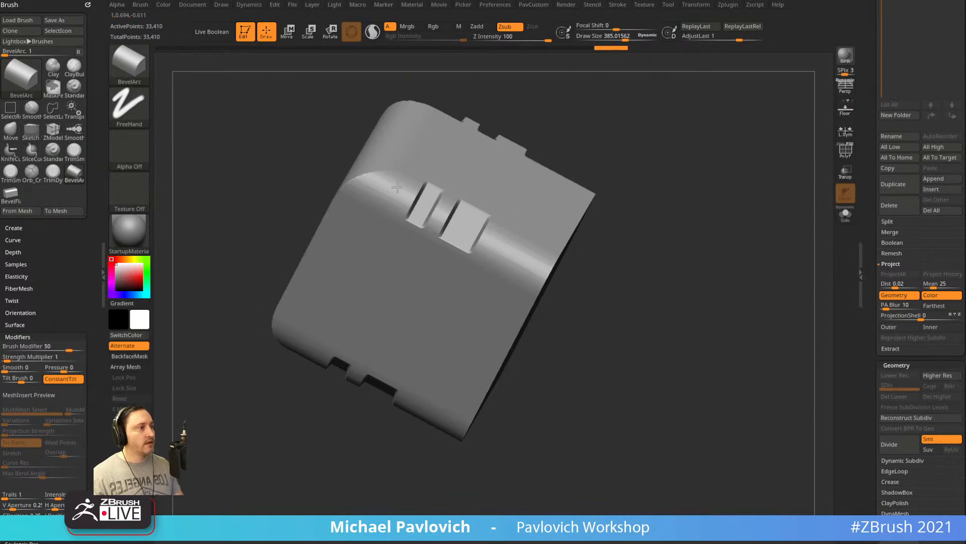
Select the BevelFlat brush and reduce its draw size to about 103.
{"action": "key", "text": "b"}
{"action": "key", "text": "b"}
{"action": "key", "text": "f"}
{"action": "left_click_drag", "start_coordinate": [726, 205], "coordinate": [684, 278]}
{"action": "key", "text": "bracketleft"}
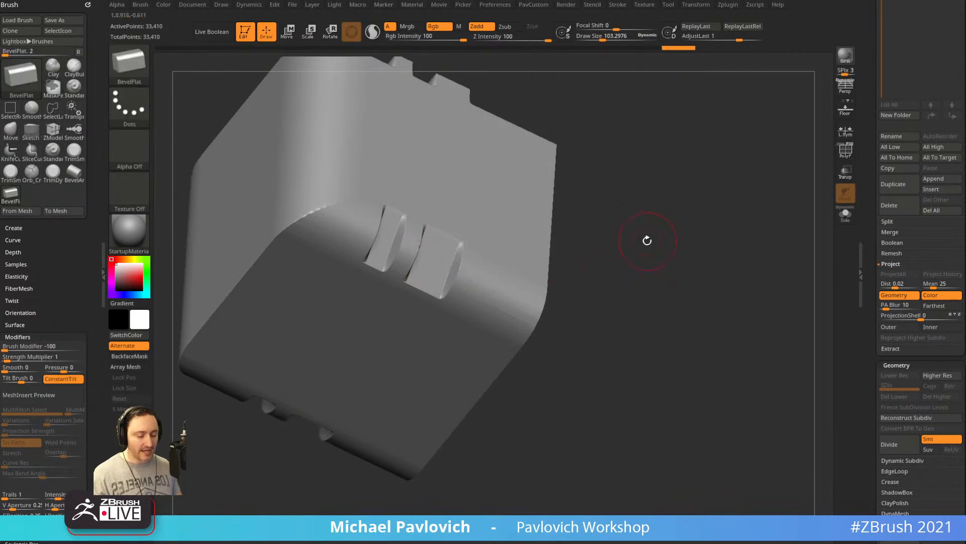
Flatten the edge from the wider rib to the block's end with the Planar brush at draw size about 126.
{"action": "key", "text": "b"}
{"action": "key", "text": "p"}
{"action": "key", "text": "l"}
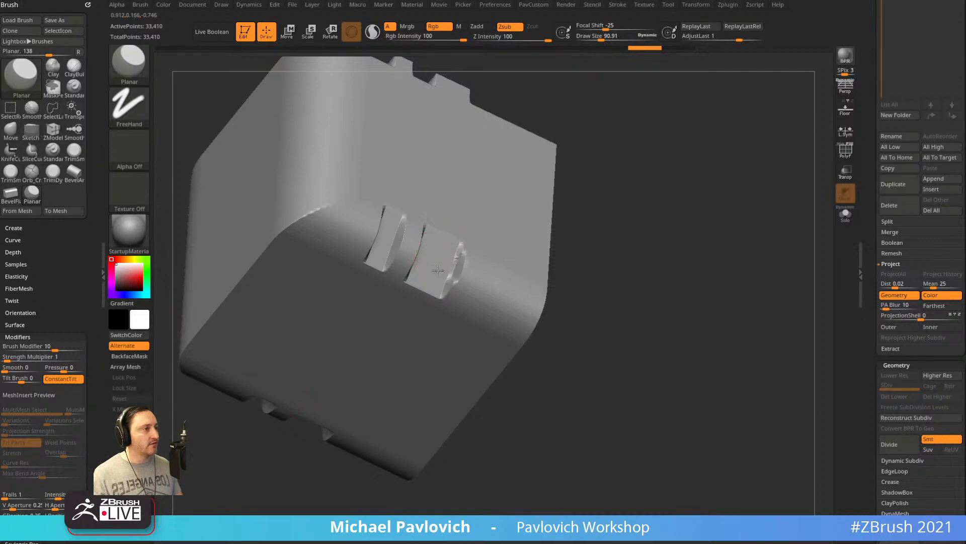
{"action": "key", "text": "s"}
{"action": "mouse_move", "coordinate": [460, 266]}
{"action": "left_mouse_down"}
{"action": "mouse_move", "coordinate": [451, 277]}
{"action": "mouse_move", "coordinate": [489, 295]}
{"action": "mouse_move", "coordinate": [480, 318]}
{"action": "left_mouse_up"}
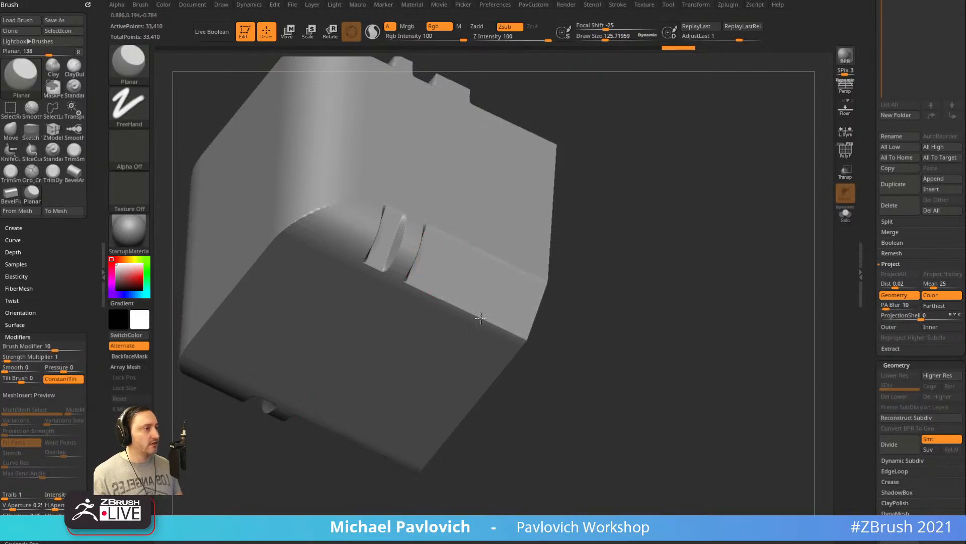
Extend the Planar flattening across the gap and the narrower rib to form one continuous recessed panel.
{"action": "left_click_drag", "start_coordinate": [644, 251], "coordinate": [624, 277]}
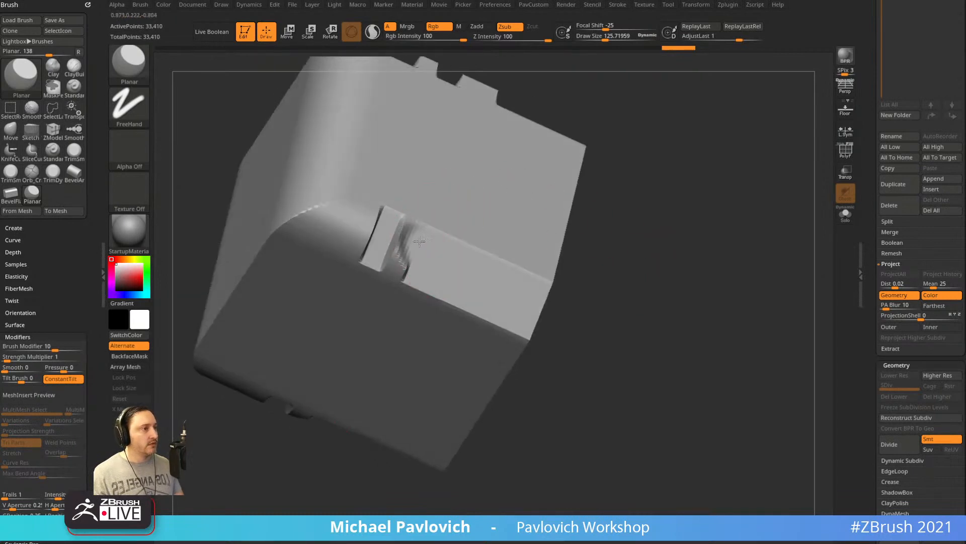
{"action": "left_click_drag", "start_coordinate": [694, 302], "coordinate": [509, 358]}
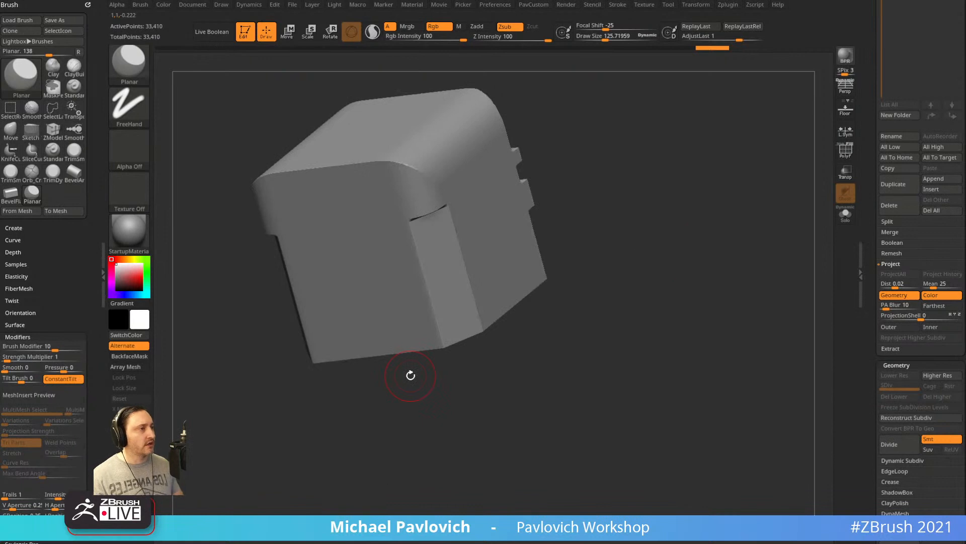
{"action": "mouse_move", "coordinate": [411, 375]}
{"action": "left_mouse_down"}
{"action": "mouse_move", "coordinate": [621, 224]}
{"action": "mouse_move", "coordinate": [686, 263]}
{"action": "mouse_move", "coordinate": [710, 242]}
{"action": "mouse_move", "coordinate": [682, 265]}
{"action": "mouse_move", "coordinate": [633, 251]}
{"action": "left_mouse_up"}
{"action": "left_click_drag", "start_coordinate": [699, 266], "coordinate": [718, 240]}
DynaMesh the block at resolution 128.
{"action": "key", "text": "2"}
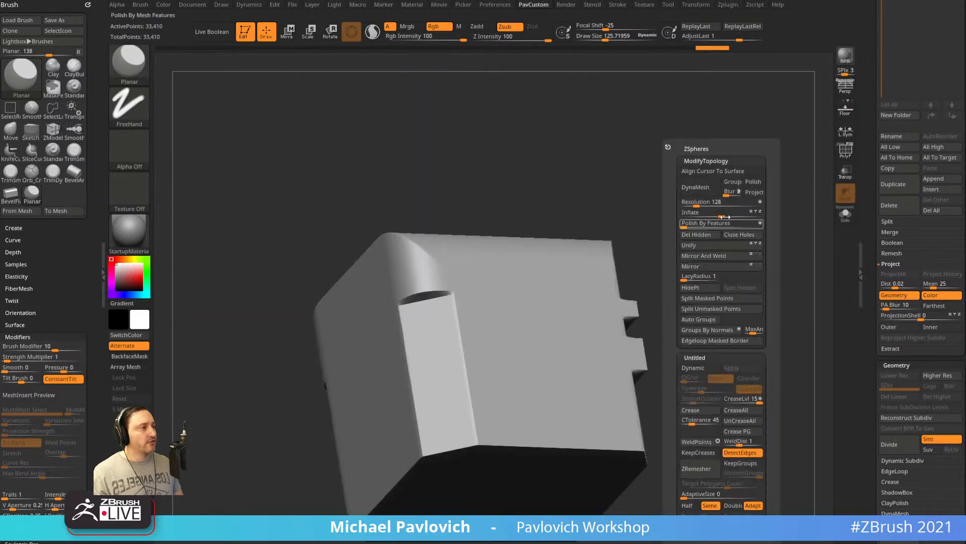
{"action": "left_click", "coordinate": [701, 204]}
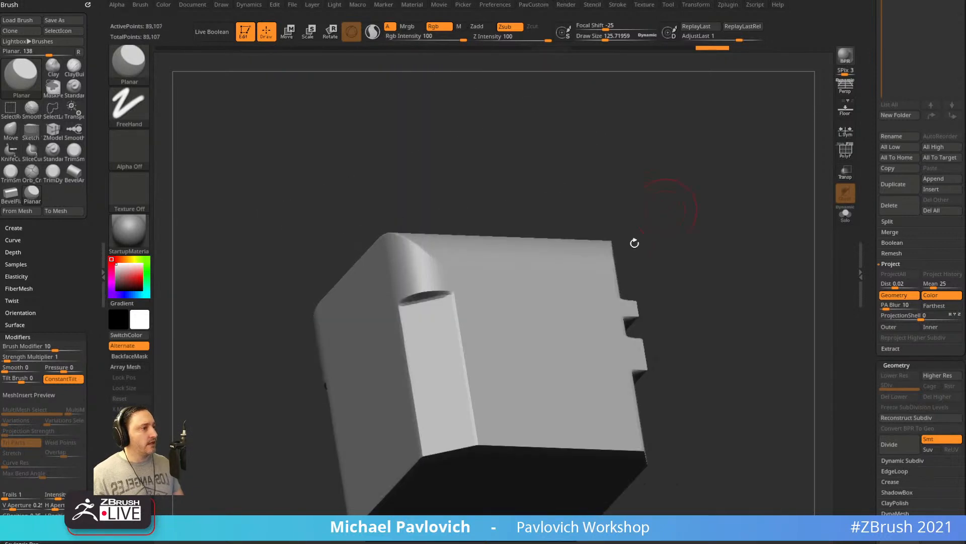
{"action": "mouse_move", "coordinate": [677, 251]}
{"action": "left_mouse_down", "text": "ctrl"}
{"action": "mouse_move", "coordinate": [699, 272]}
{"action": "mouse_move", "coordinate": [703, 327]}
{"action": "mouse_move", "coordinate": [717, 285]}
{"action": "mouse_move", "coordinate": [744, 319]}
{"action": "mouse_move", "coordinate": [731, 294]}
{"action": "mouse_move", "coordinate": [770, 282]}
{"action": "mouse_move", "coordinate": [714, 280]}
{"action": "mouse_move", "coordinate": [731, 268]}
{"action": "left_mouse_up", "text": "ctrl"}
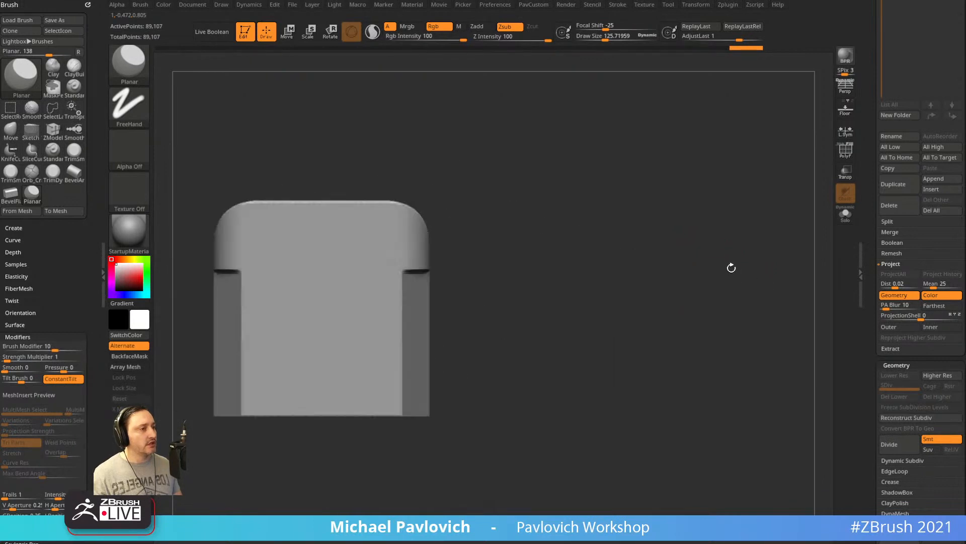
Select the KnifeCurve brush, try a cut across the block's lower side and undo it.
{"action": "key", "text": "ctrl+shift"}
{"action": "left_click", "coordinate": [131, 68], "text": "ctrl+shift"}
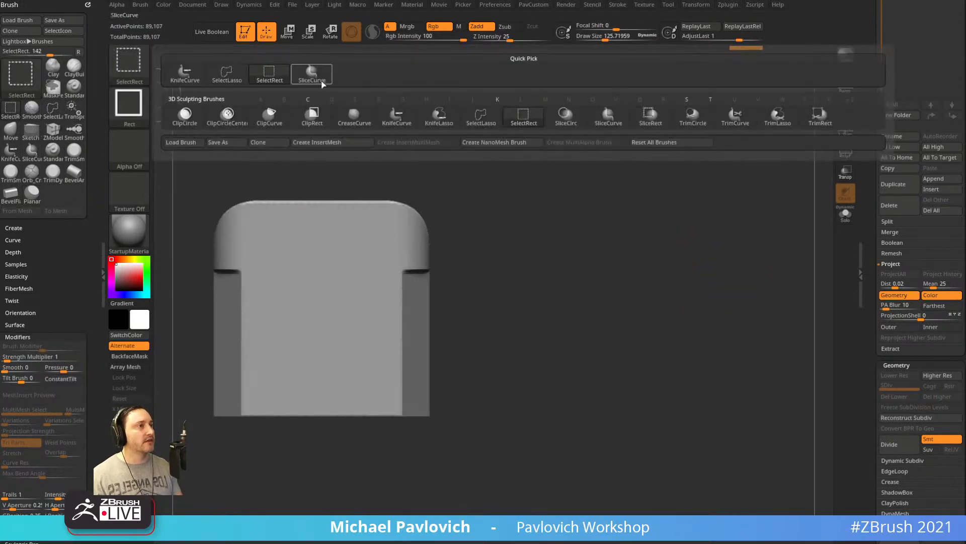
{"action": "left_click", "coordinate": [406, 122], "text": "ctrl+shift"}
{"action": "left_click_drag", "start_coordinate": [496, 282], "coordinate": [543, 277]}
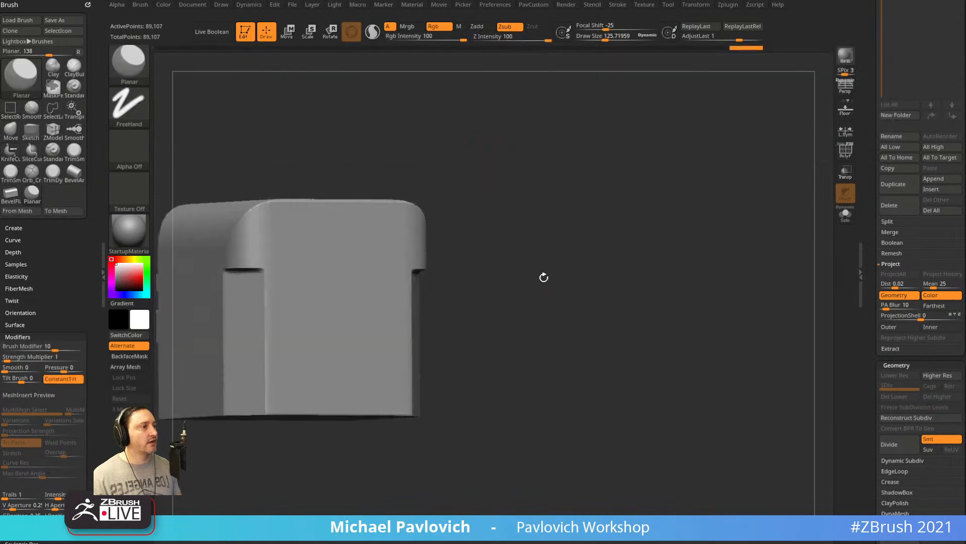
{"action": "left_click_drag", "start_coordinate": [476, 304], "coordinate": [566, 295], "text": "alt"}
{"action": "mouse_move", "coordinate": [624, 272]}
{"action": "left_mouse_down", "text": "ctrl+shift"}
{"action": "mouse_move", "coordinate": [454, 335]}
{"action": "mouse_move", "coordinate": [470, 328]}
{"action": "left_mouse_up", "text": "ctrl+shift"}
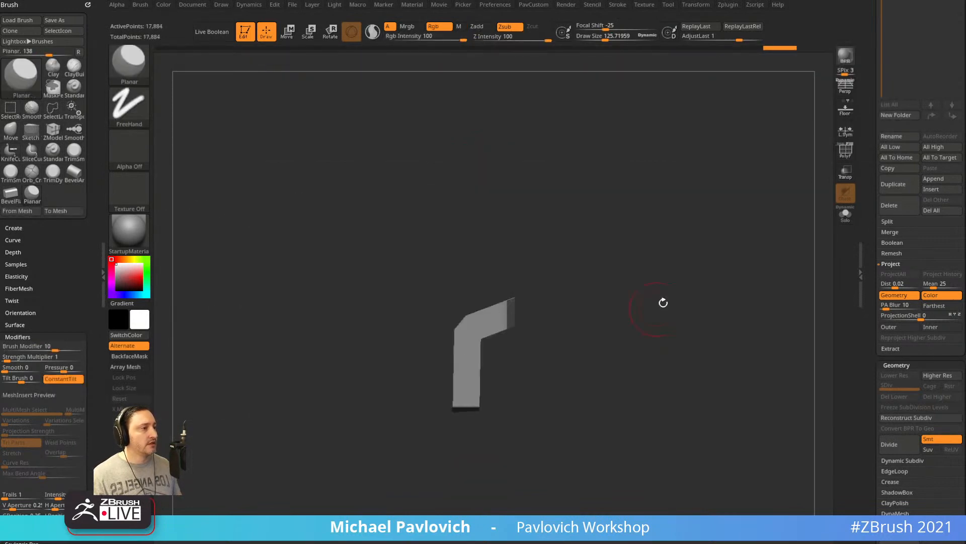
{"action": "key", "text": "ctrl+z"}
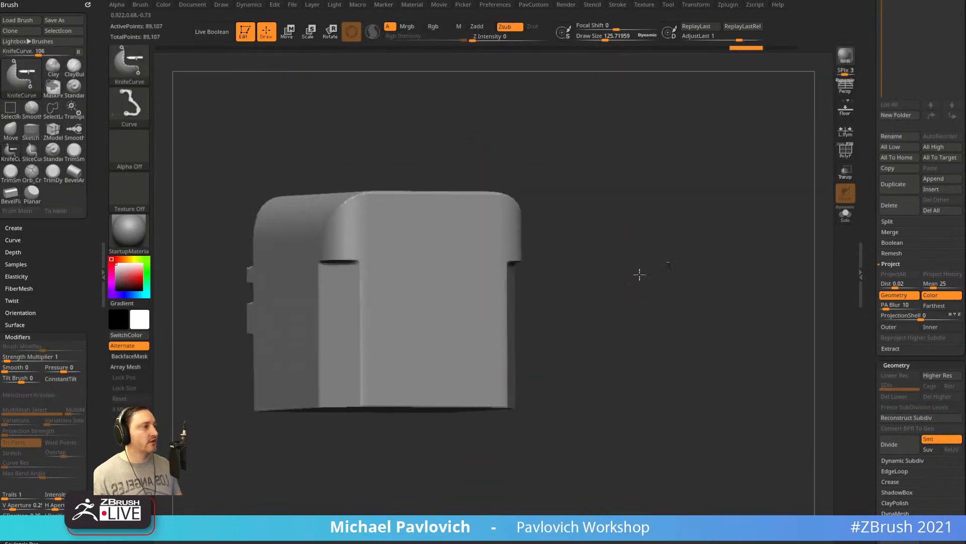
Cut an angled step into the block's lower side with KnifeCurve and bring up the Deformation settings.
{"action": "mouse_move", "coordinate": [669, 262]}
{"action": "left_mouse_down", "text": "ctrl+shift"}
{"action": "mouse_move", "coordinate": [481, 321]}
{"action": "mouse_move", "coordinate": [493, 504]}
{"action": "mouse_move", "coordinate": [750, 270]}
{"action": "mouse_move", "coordinate": [760, 286]}
{"action": "mouse_move", "coordinate": [496, 352]}
{"action": "left_mouse_up", "text": "ctrl+shift"}
{"action": "key", "text": "ctrl"}
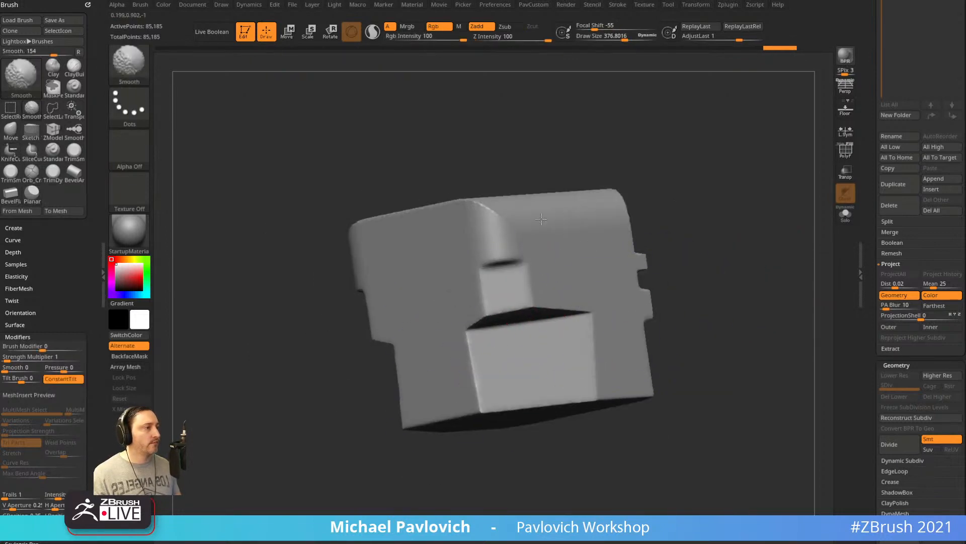
{"action": "left_click_drag", "start_coordinate": [710, 265], "coordinate": [745, 296]}
{"action": "left_click_drag", "start_coordinate": [874, 319], "coordinate": [870, 88]}
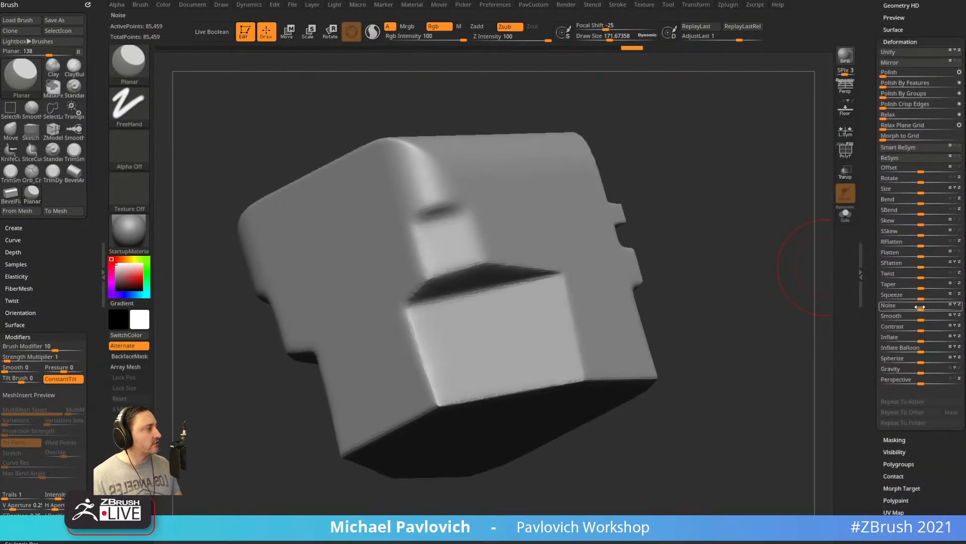
Roughen the block's surface with a positive Noise deformation and DynaMesh it again.
{"action": "left_click_drag", "start_coordinate": [920, 306], "coordinate": [935, 307]}
{"action": "key", "text": "ctrl"}
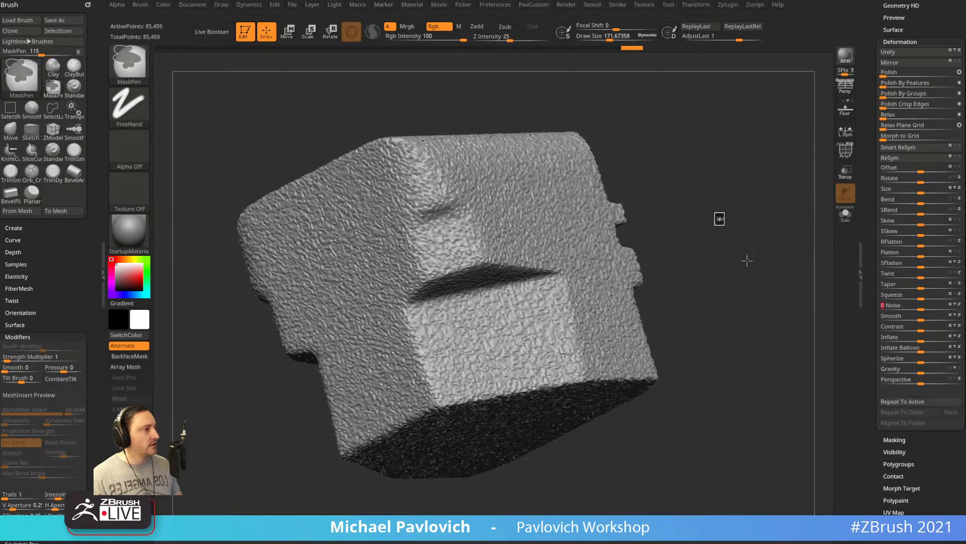
{"action": "left_click_drag", "start_coordinate": [747, 261], "coordinate": [755, 272], "text": "ctrl"}
{"action": "left_click_drag", "start_coordinate": [755, 272], "coordinate": [778, 314]}
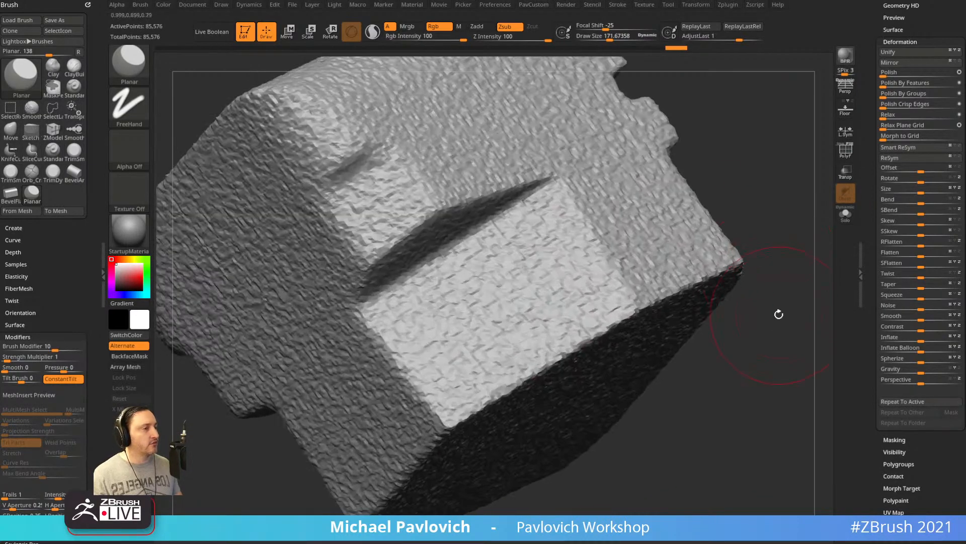
Select the hPolish brush and set its draw size to about 292.
{"action": "mouse_move", "coordinate": [775, 271]}
{"action": "left_mouse_down"}
{"action": "mouse_move", "coordinate": [783, 268]}
{"action": "mouse_move", "coordinate": [775, 220]}
{"action": "mouse_move", "coordinate": [781, 233]}
{"action": "left_mouse_up"}
{"action": "key", "text": "b"}
{"action": "key", "text": "h"}
{"action": "key", "text": "p"}
{"action": "key", "text": "s"}
{"action": "mouse_move", "coordinate": [703, 244]}
{"action": "left_mouse_down"}
{"action": "mouse_move", "coordinate": [685, 222]}
{"action": "mouse_move", "coordinate": [692, 201]}
{"action": "mouse_move", "coordinate": [677, 239]}
{"action": "left_mouse_up"}
{"action": "key", "text": "s"}
{"action": "key", "text": "s"}
{"action": "left_click_drag", "start_coordinate": [519, 326], "coordinate": [523, 326]}
{"action": "left_click_drag", "start_coordinate": [622, 265], "coordinate": [629, 258]}
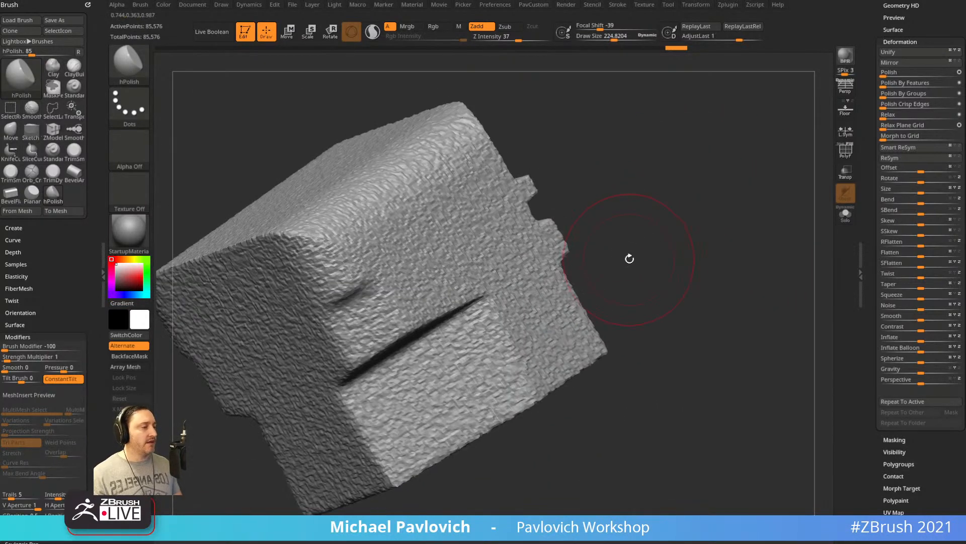
{"action": "key", "text": "s"}
{"action": "left_click_drag", "start_coordinate": [549, 306], "coordinate": [553, 305]}
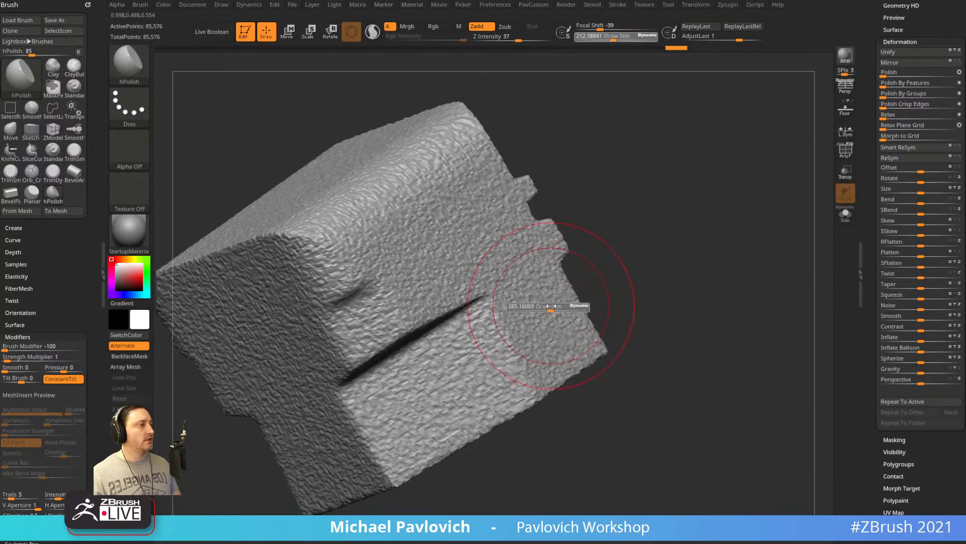
Clip the block's side flat with a straight vertical ClipCurve line and DynaMesh the result.
{"action": "mouse_move", "coordinate": [621, 277]}
{"action": "left_mouse_down"}
{"action": "mouse_move", "coordinate": [654, 289]}
{"action": "mouse_move", "coordinate": [650, 297]}
{"action": "left_mouse_up"}
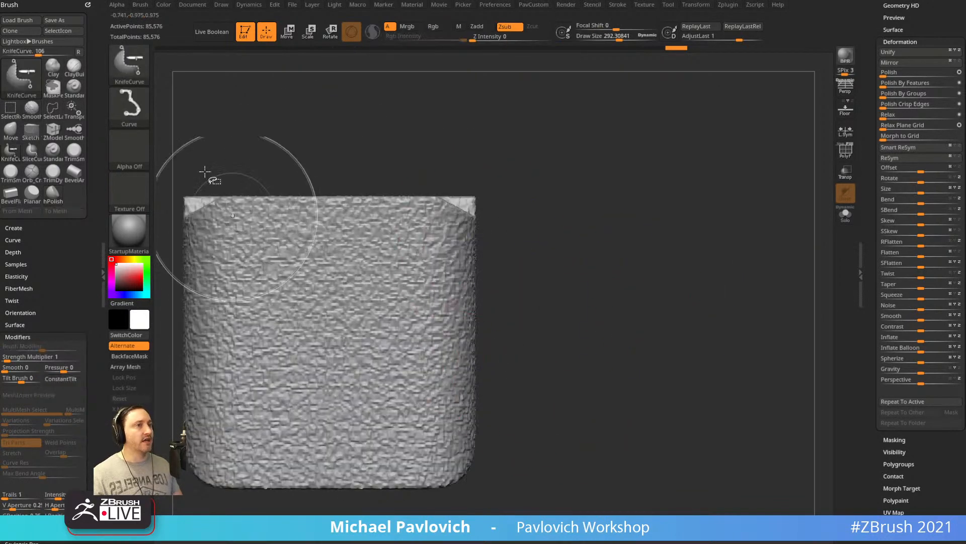
{"action": "left_click", "coordinate": [132, 68], "text": "ctrl+shift"}
{"action": "left_click_drag", "start_coordinate": [476, 122], "coordinate": [468, 488], "text": "ctrl+shift"}
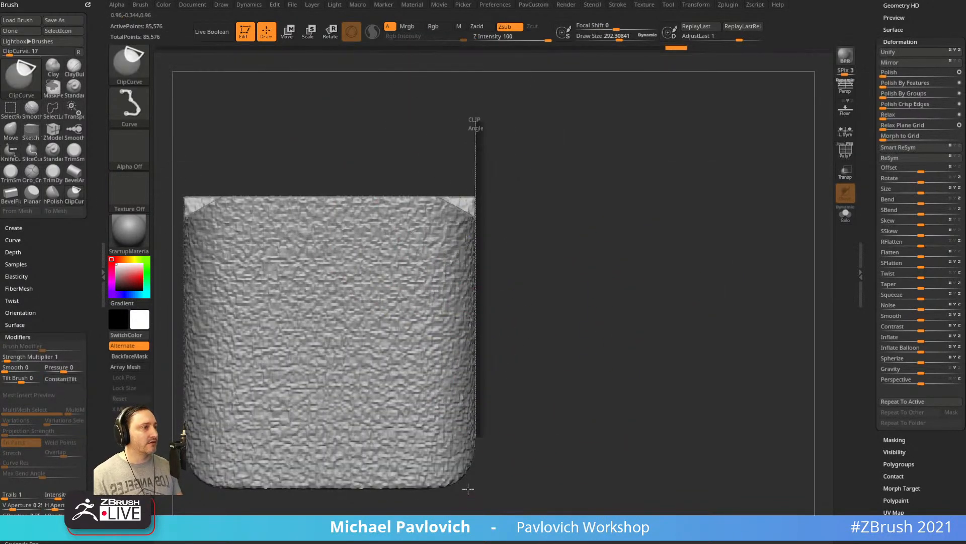
{"action": "mouse_move", "coordinate": [628, 289]}
{"action": "left_mouse_down"}
{"action": "mouse_move", "coordinate": [604, 277]}
{"action": "mouse_move", "coordinate": [635, 302]}
{"action": "mouse_move", "coordinate": [531, 274]}
{"action": "left_mouse_up"}
{"action": "left_click_drag", "start_coordinate": [479, 158], "coordinate": [482, 506], "text": "ctrl+shift"}
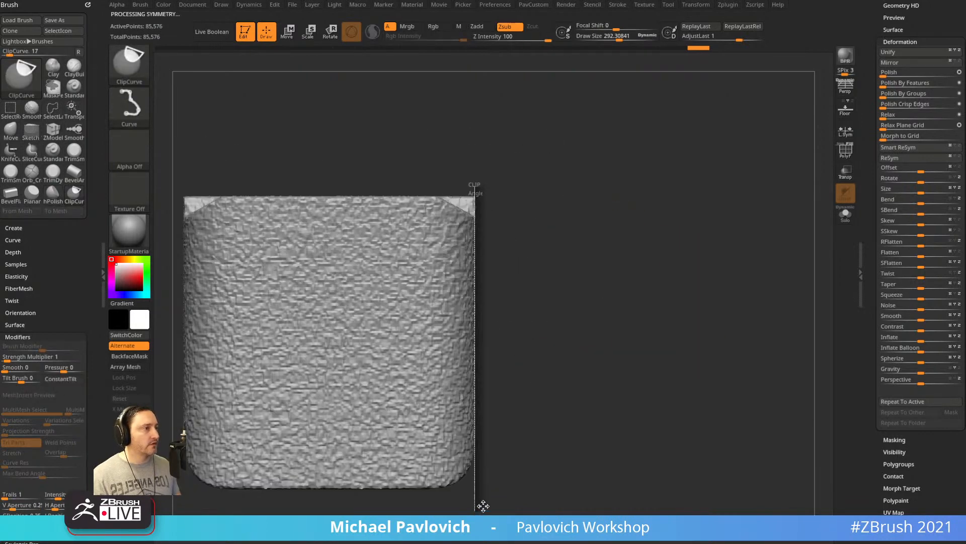
{"action": "left_click_drag", "start_coordinate": [639, 304], "coordinate": [308, 285]}
{"action": "mouse_move", "coordinate": [606, 282]}
{"action": "left_mouse_down"}
{"action": "mouse_move", "coordinate": [723, 275]}
{"action": "mouse_move", "coordinate": [700, 292]}
{"action": "left_mouse_up"}
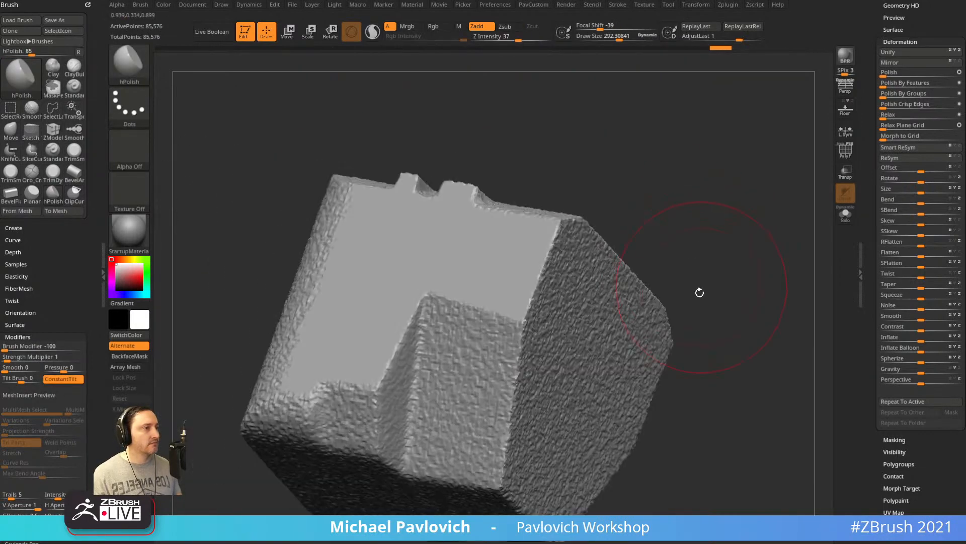
{"action": "left_click_drag", "start_coordinate": [717, 208], "coordinate": [696, 279]}
{"action": "left_click", "coordinate": [784, 334], "text": "ctrl+shift"}
{"action": "mouse_move", "coordinate": [784, 335]}
{"action": "left_mouse_down"}
{"action": "mouse_move", "coordinate": [780, 315]}
{"action": "mouse_move", "coordinate": [731, 250]}
{"action": "mouse_move", "coordinate": [744, 261]}
{"action": "mouse_move", "coordinate": [729, 279]}
{"action": "left_mouse_up"}
Try hPolish strokes at different draw sizes on the recessed wall of the angled step and undo them.
{"action": "key", "text": "s"}
{"action": "left_click_drag", "start_coordinate": [454, 330], "coordinate": [409, 352]}
{"action": "left_click_drag", "start_coordinate": [642, 257], "coordinate": [626, 229]}
{"action": "key", "text": "bracketright"}
{"action": "key", "text": "bracketright"}
{"action": "key", "text": "ctrl+z"}
{"action": "mouse_move", "coordinate": [428, 346]}
{"action": "left_mouse_down"}
{"action": "mouse_move", "coordinate": [458, 334]}
{"action": "mouse_move", "coordinate": [434, 331]}
{"action": "left_mouse_up"}
{"action": "mouse_move", "coordinate": [617, 231]}
{"action": "left_mouse_down"}
{"action": "mouse_move", "coordinate": [730, 223]}
{"action": "mouse_move", "coordinate": [572, 240]}
{"action": "left_mouse_up"}
{"action": "key", "text": "ctrl+z"}
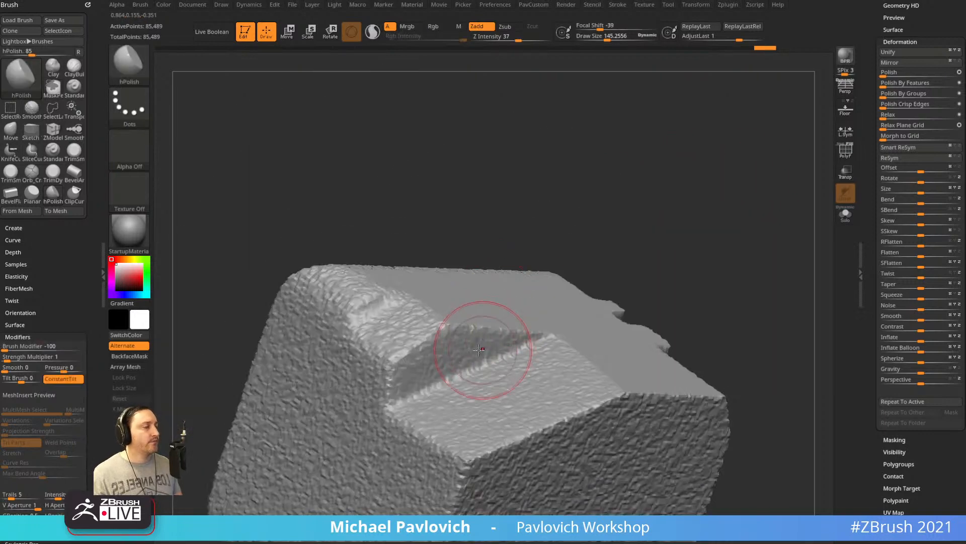
{"action": "key", "text": "ctrl+z"}
Polish the recessed wall of the angled step smooth with hPolish at draw sizes of about 189 and 172.
{"action": "key", "text": "bracketright"}
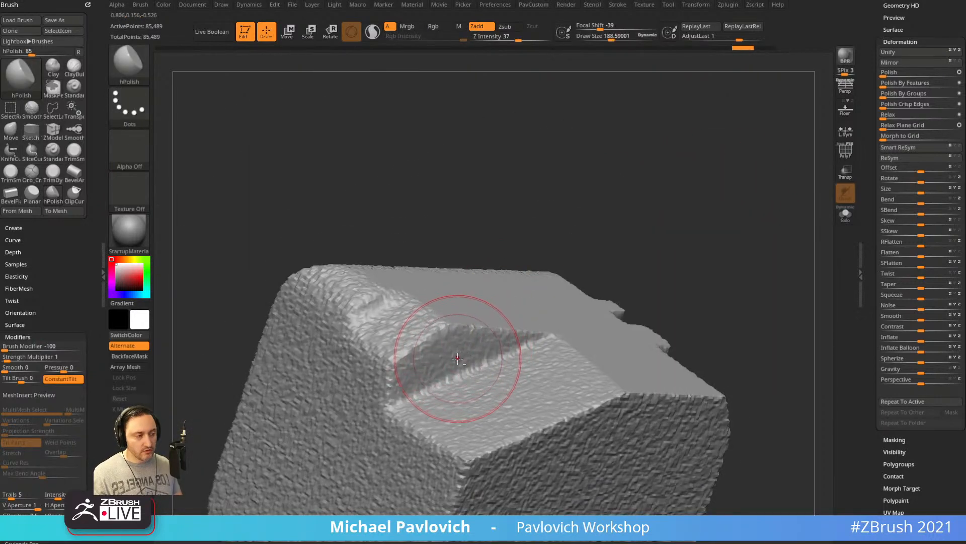
{"action": "left_click_drag", "start_coordinate": [439, 360], "coordinate": [418, 373]}
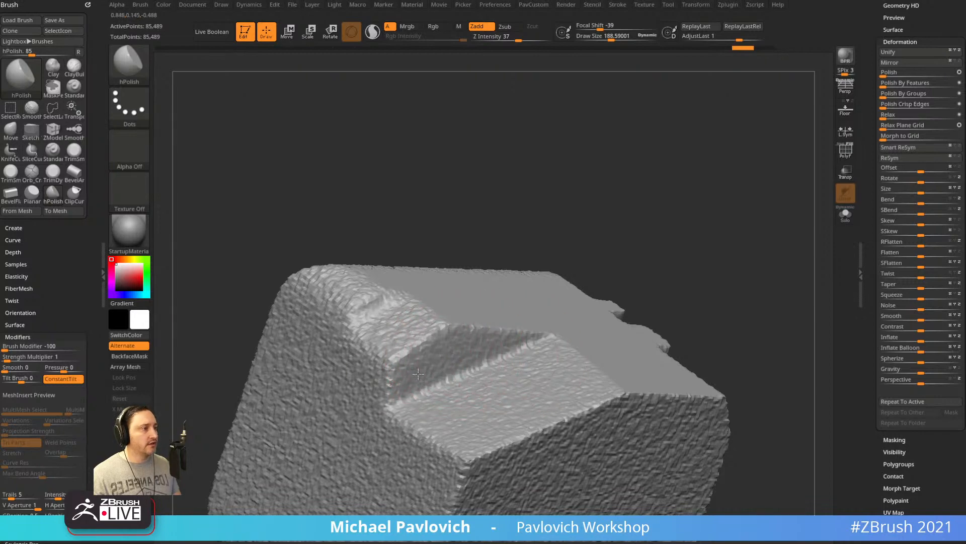
{"action": "mouse_move", "coordinate": [497, 342]}
{"action": "left_mouse_down"}
{"action": "mouse_move", "coordinate": [464, 319]}
{"action": "mouse_move", "coordinate": [420, 373]}
{"action": "left_mouse_up"}
{"action": "left_click_drag", "start_coordinate": [671, 216], "coordinate": [716, 291]}
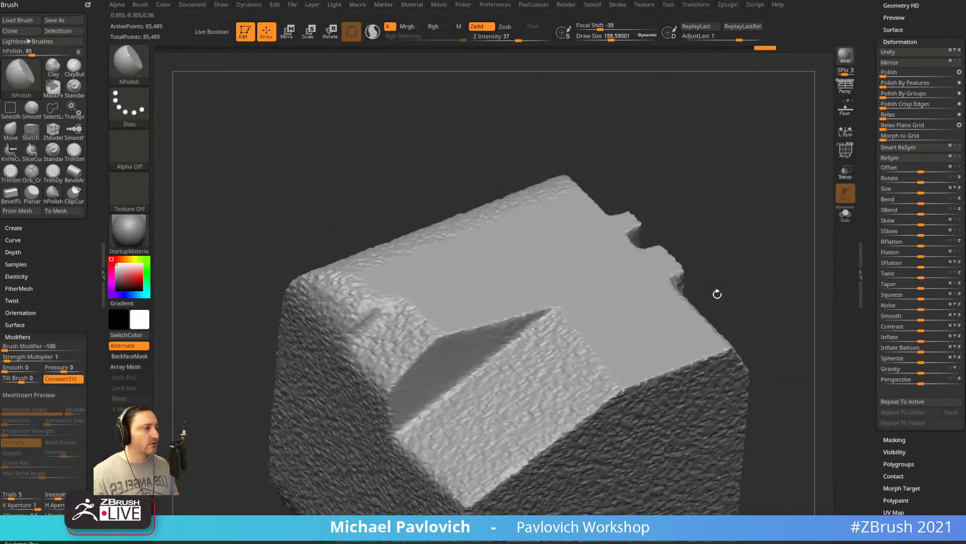
{"action": "left_click_drag", "start_coordinate": [518, 345], "coordinate": [538, 321]}
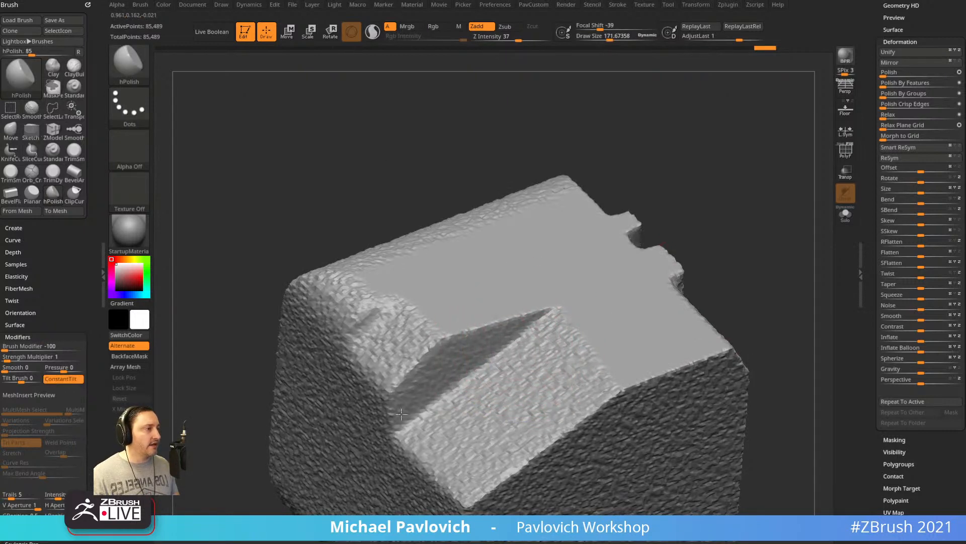
{"action": "mouse_move", "coordinate": [441, 373]}
{"action": "left_mouse_down"}
{"action": "mouse_move", "coordinate": [423, 375]}
{"action": "mouse_move", "coordinate": [479, 349]}
{"action": "left_mouse_up"}
{"action": "mouse_move", "coordinate": [482, 346]}
{"action": "left_mouse_down"}
{"action": "mouse_move", "coordinate": [512, 326]}
{"action": "mouse_move", "coordinate": [455, 370]}
{"action": "mouse_move", "coordinate": [453, 382]}
{"action": "left_mouse_up"}
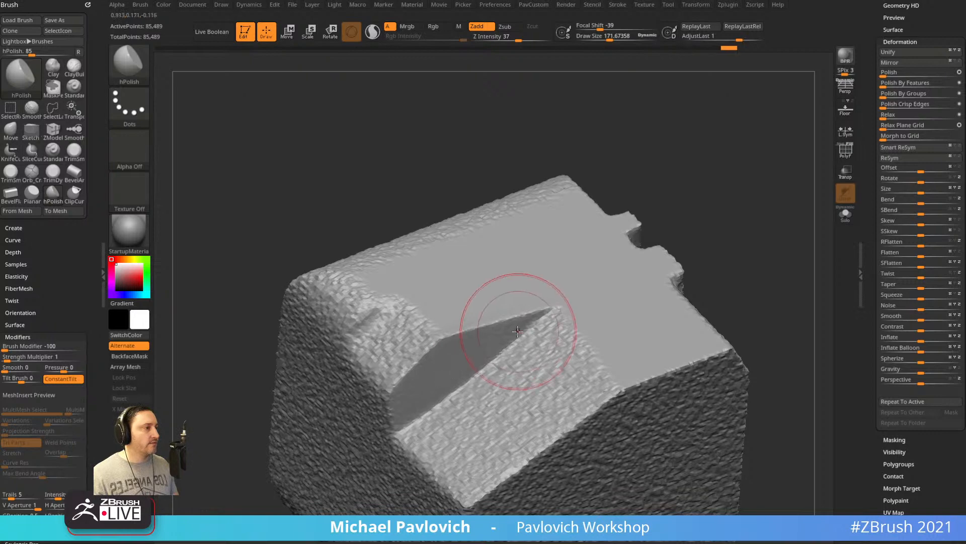
{"action": "mouse_move", "coordinate": [518, 333]}
{"action": "left_mouse_down"}
{"action": "mouse_move", "coordinate": [524, 324]}
{"action": "mouse_move", "coordinate": [468, 366]}
{"action": "mouse_move", "coordinate": [432, 372]}
{"action": "left_mouse_up"}
Try hPolish on the small face above the step with the draw size reduced to about 33.
{"action": "key", "text": "s"}
{"action": "mouse_move", "coordinate": [760, 245]}
{"action": "left_mouse_down"}
{"action": "mouse_move", "coordinate": [754, 233]}
{"action": "mouse_move", "coordinate": [728, 235]}
{"action": "left_mouse_up"}
{"action": "mouse_move", "coordinate": [696, 229]}
{"action": "left_mouse_down", "text": "alt"}
{"action": "mouse_move", "coordinate": [738, 231]}
{"action": "mouse_move", "coordinate": [735, 259]}
{"action": "left_mouse_up", "text": "alt"}
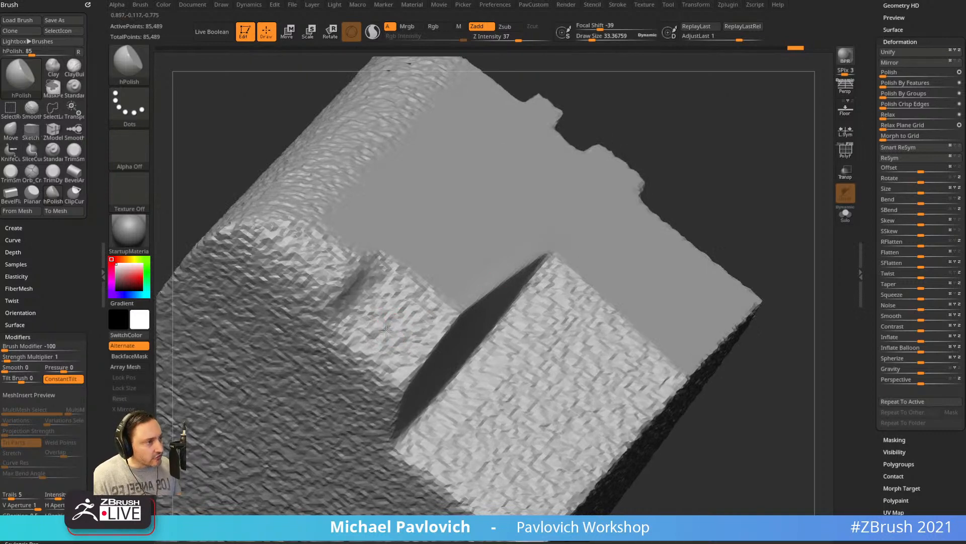
{"action": "mouse_move", "coordinate": [386, 330]}
{"action": "left_mouse_down"}
{"action": "mouse_move", "coordinate": [402, 323]}
{"action": "mouse_move", "coordinate": [375, 316]}
{"action": "left_mouse_up"}
{"action": "key", "text": "s"}
Soften the surface noise over the whole block with a negative Contrast deformation.
{"action": "key", "text": "grave"}
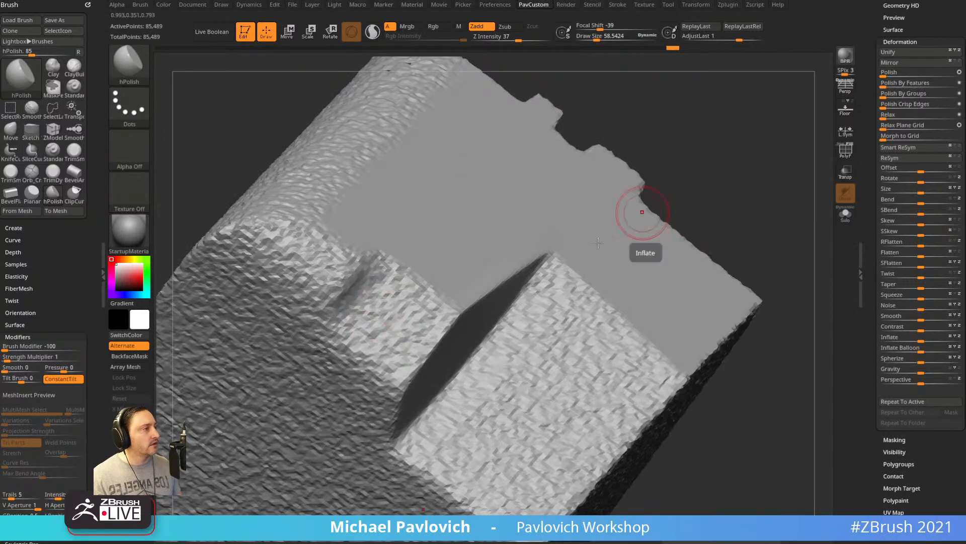
{"action": "scroll", "coordinate": [916, 302], "scroll_direction": "down", "scroll_amount": 2}
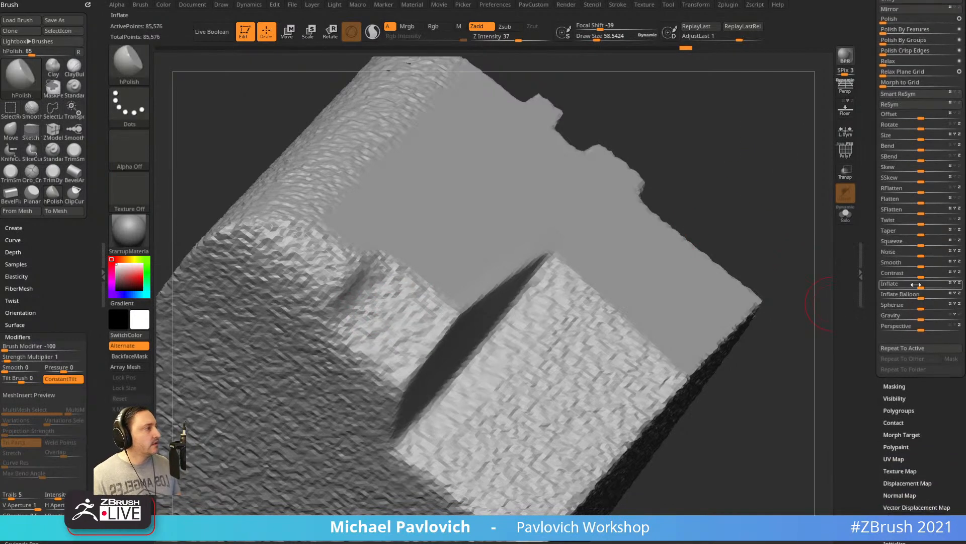
{"action": "left_click", "coordinate": [915, 278]}
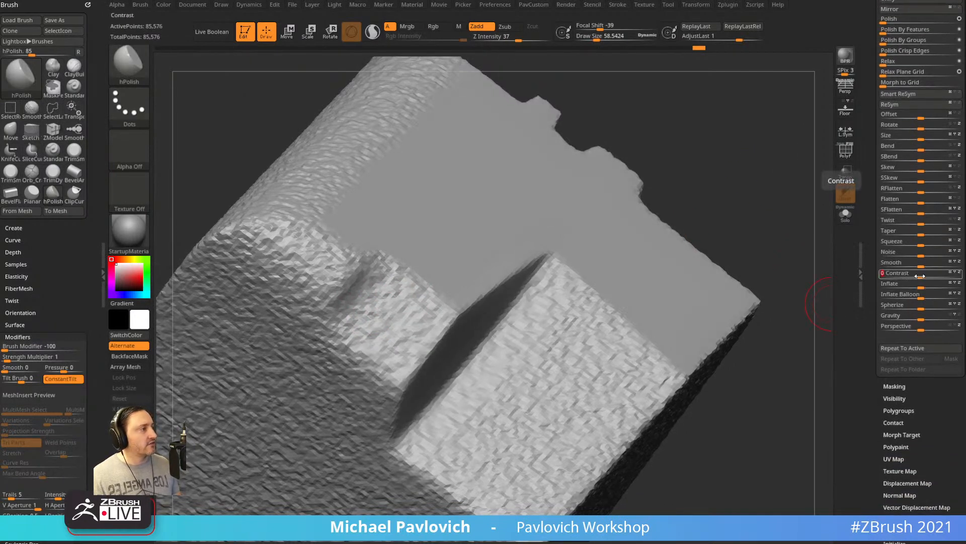
{"action": "left_click_drag", "start_coordinate": [920, 276], "coordinate": [905, 274]}
{"action": "left_click_drag", "start_coordinate": [825, 275], "coordinate": [758, 275]}
Flatten the small face above the step out to its edges with hPolish, starting at a draw size of about 79.
{"action": "key", "text": "s"}
{"action": "left_click_drag", "start_coordinate": [406, 325], "coordinate": [423, 320]}
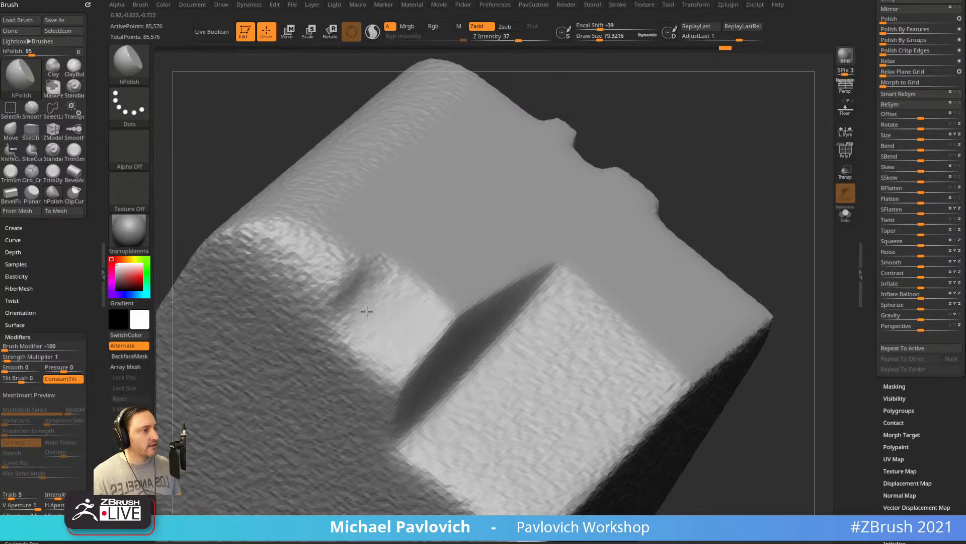
{"action": "left_click_drag", "start_coordinate": [415, 270], "coordinate": [421, 268]}
{"action": "mouse_move", "coordinate": [458, 246]}
{"action": "right_mouse_down"}
{"action": "mouse_move", "coordinate": [697, 138]}
{"action": "mouse_move", "coordinate": [428, 292]}
{"action": "right_mouse_up"}
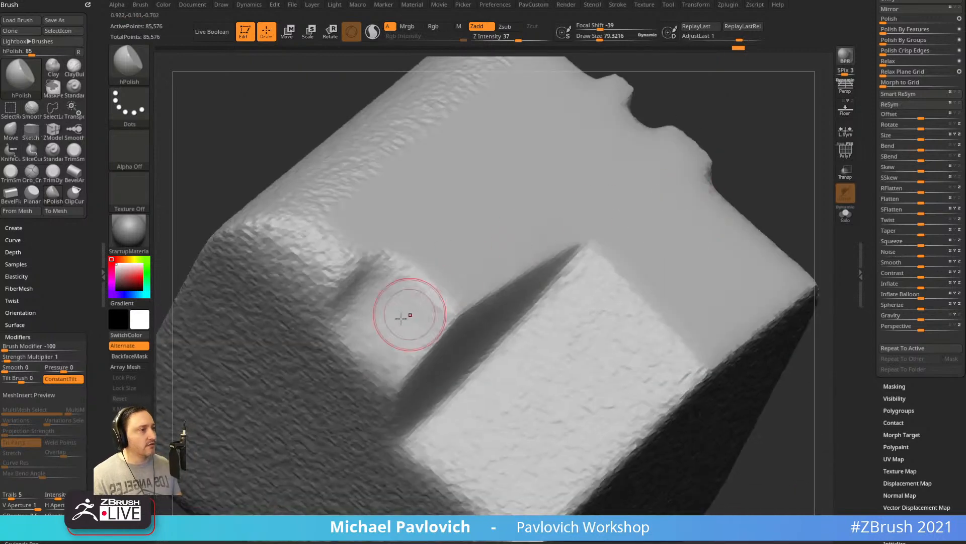
{"action": "left_click_drag", "start_coordinate": [403, 297], "coordinate": [471, 301]}
{"action": "key", "text": "s"}
{"action": "mouse_move", "coordinate": [414, 322]}
{"action": "left_mouse_down"}
{"action": "mouse_move", "coordinate": [397, 341]}
{"action": "mouse_move", "coordinate": [431, 284]}
{"action": "left_mouse_up"}
{"action": "left_click_drag", "start_coordinate": [441, 263], "coordinate": [461, 288]}
{"action": "mouse_move", "coordinate": [468, 295]}
{"action": "left_mouse_down"}
{"action": "mouse_move", "coordinate": [415, 308]}
{"action": "mouse_move", "coordinate": [410, 322]}
{"action": "left_mouse_up"}
{"action": "mouse_move", "coordinate": [374, 368]}
{"action": "left_mouse_down"}
{"action": "mouse_move", "coordinate": [353, 386]}
{"action": "mouse_move", "coordinate": [340, 368]}
{"action": "mouse_move", "coordinate": [360, 350]}
{"action": "left_mouse_up"}
Polish the large angled face below the step with hPolish at a draw size of about 189.
{"action": "left_click_drag", "start_coordinate": [720, 120], "coordinate": [670, 191]}
{"action": "left_click_drag", "start_coordinate": [508, 330], "coordinate": [497, 310]}
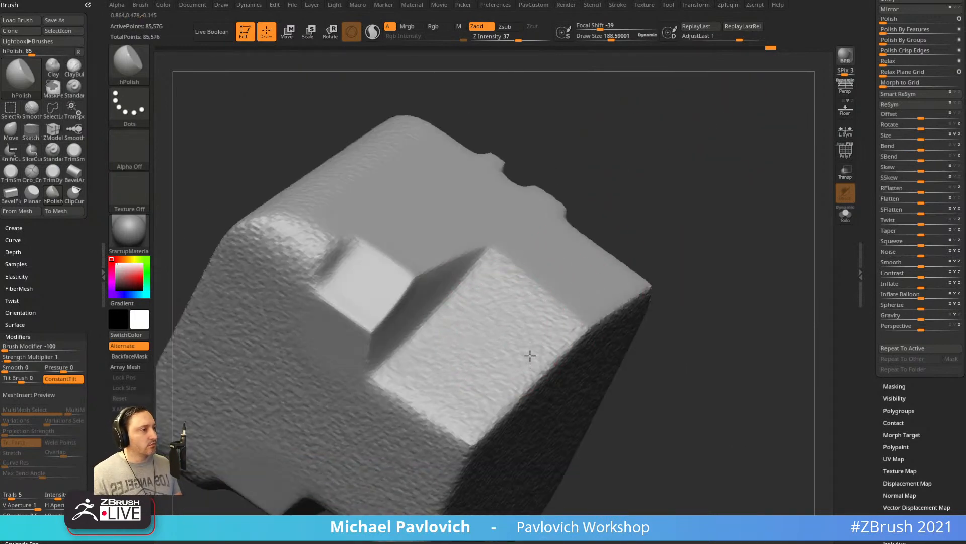
{"action": "left_click_drag", "start_coordinate": [530, 355], "coordinate": [487, 297]}
{"action": "left_click_drag", "start_coordinate": [623, 199], "coordinate": [635, 292]}
{"action": "mouse_move", "coordinate": [551, 302]}
{"action": "left_mouse_down"}
{"action": "mouse_move", "coordinate": [503, 352]}
{"action": "mouse_move", "coordinate": [519, 310]}
{"action": "left_mouse_up"}
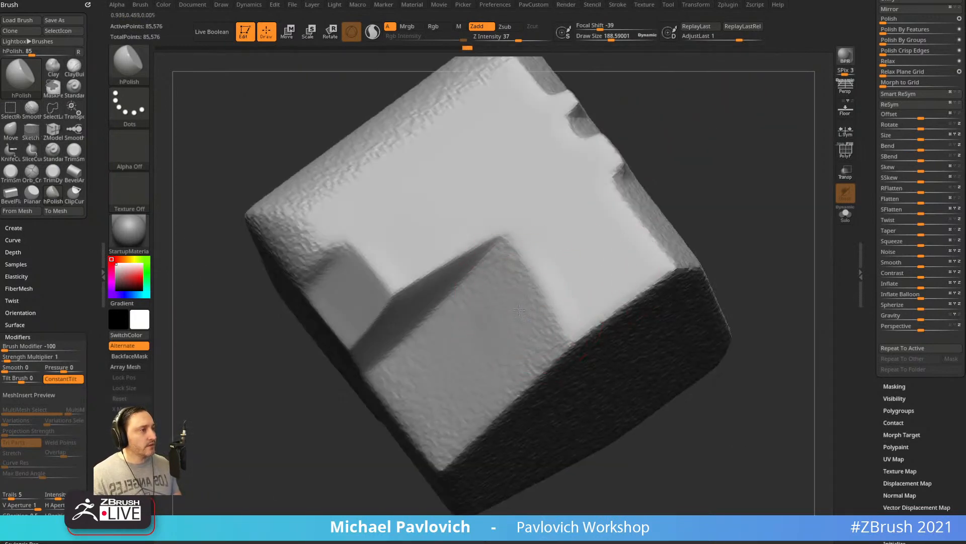
Build up a short raised band across the large angled face's edge with ClayBuildup at draw size about 145, and DynaMesh the block.
{"action": "left_click_drag", "start_coordinate": [740, 287], "coordinate": [602, 288]}
{"action": "key", "text": "b"}
{"action": "key", "text": "c"}
{"action": "key", "text": "b"}
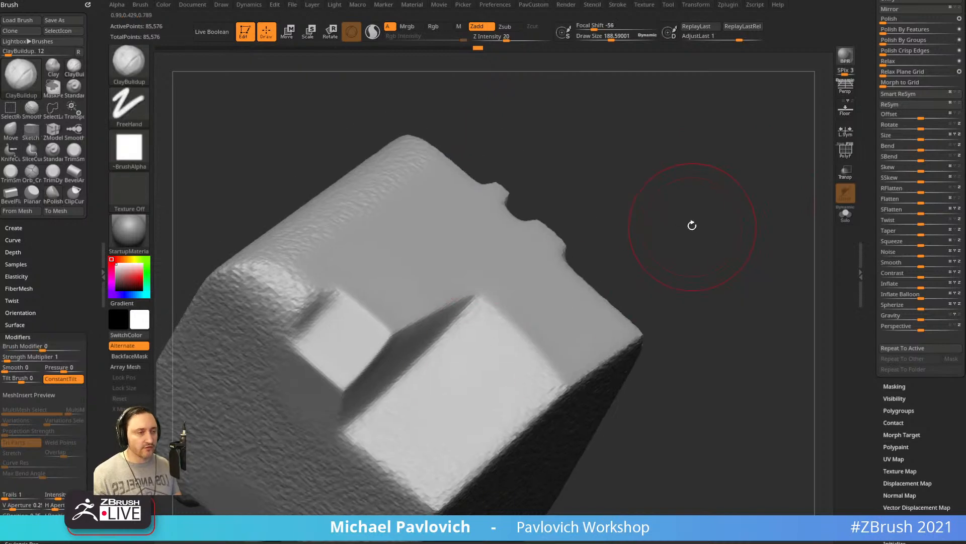
{"action": "left_click_drag", "start_coordinate": [692, 222], "coordinate": [659, 201]}
{"action": "left_click_drag", "start_coordinate": [518, 319], "coordinate": [512, 315]}
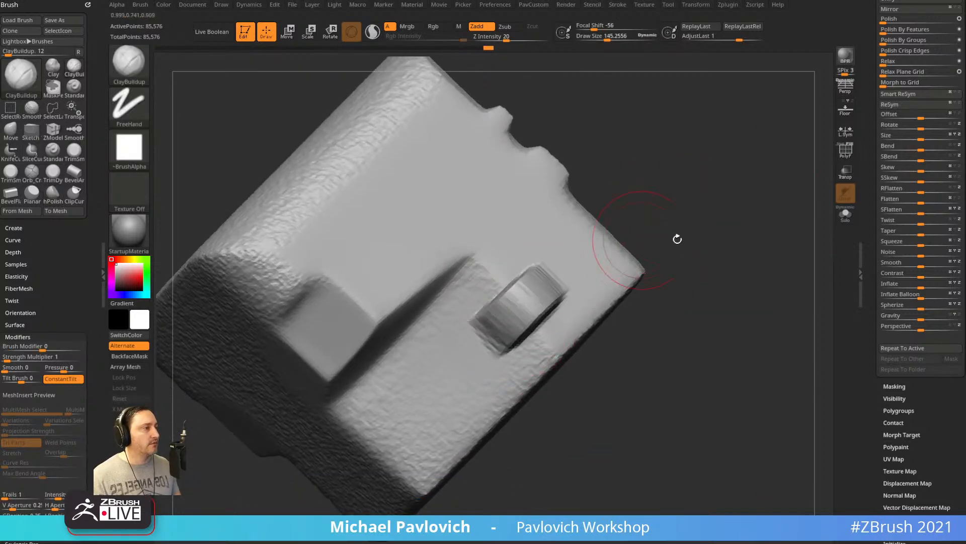
{"action": "left_click_drag", "start_coordinate": [676, 238], "coordinate": [762, 317]}
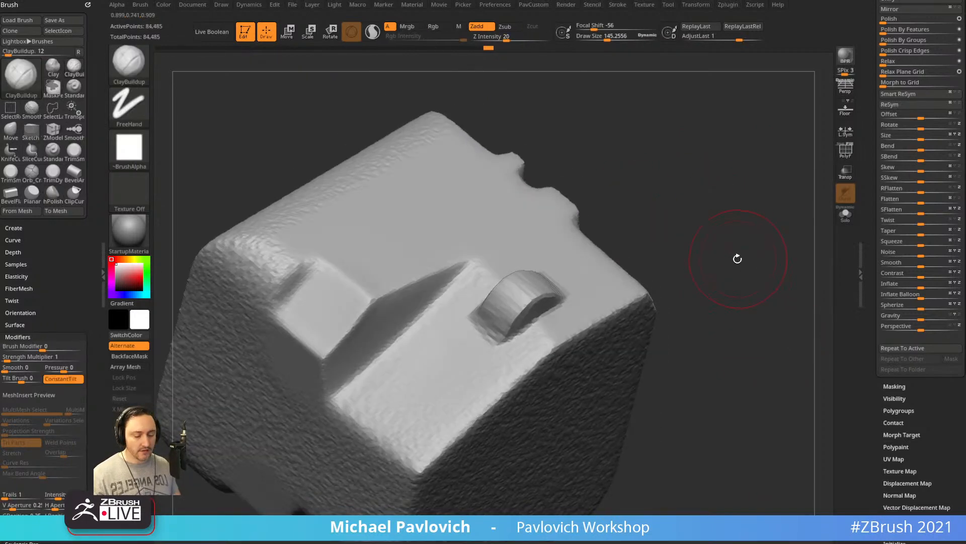
Smooth the top of the raised band with hPolish at draw sizes of about 103 and 150.
{"action": "key", "text": "b"}
{"action": "key", "text": "h"}
{"action": "key", "text": "p"}
{"action": "mouse_move", "coordinate": [737, 259]}
{"action": "left_mouse_down"}
{"action": "mouse_move", "coordinate": [742, 220]}
{"action": "mouse_move", "coordinate": [528, 302]}
{"action": "left_mouse_up"}
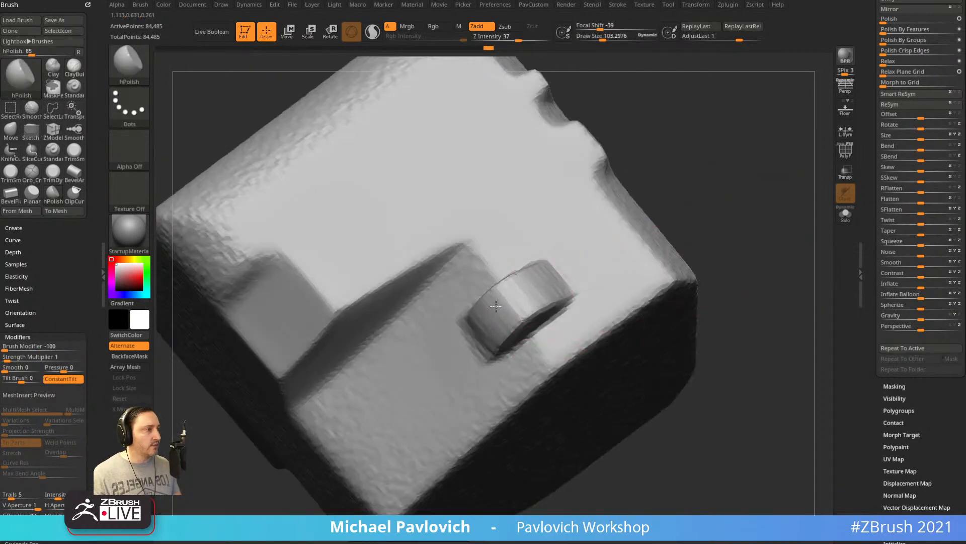
{"action": "left_click_drag", "start_coordinate": [672, 176], "coordinate": [701, 170]}
{"action": "left_click_drag", "start_coordinate": [490, 318], "coordinate": [508, 301]}
{"action": "left_click_drag", "start_coordinate": [475, 329], "coordinate": [509, 300]}
{"action": "left_click_drag", "start_coordinate": [679, 222], "coordinate": [704, 212]}
{"action": "key", "text": "bracketright"}
{"action": "left_click_drag", "start_coordinate": [508, 307], "coordinate": [537, 280]}
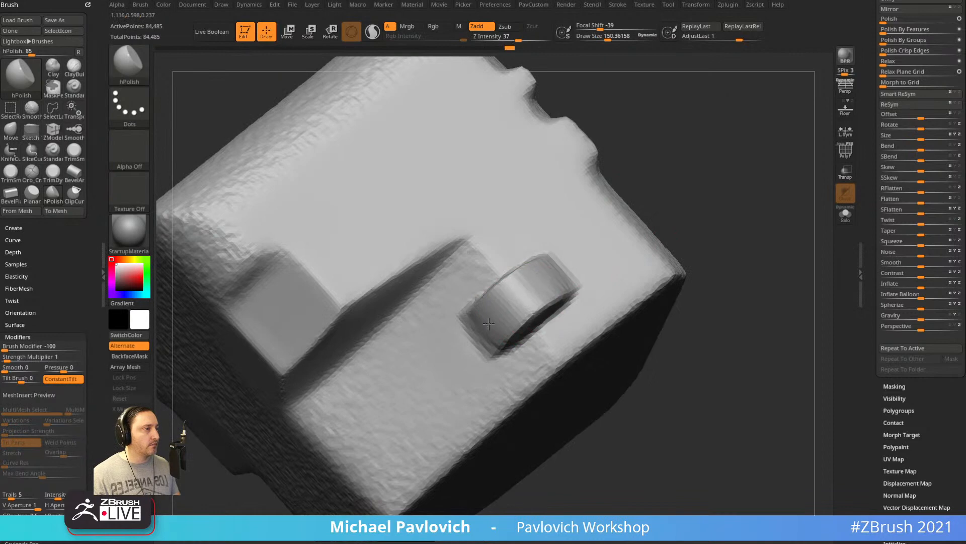
{"action": "left_click_drag", "start_coordinate": [500, 312], "coordinate": [515, 298]}
Polish the faces around the base of the raised band with hPolish at draw sizes of about 135 and 130.
{"action": "left_click_drag", "start_coordinate": [691, 216], "coordinate": [699, 188]}
{"action": "key", "text": "s"}
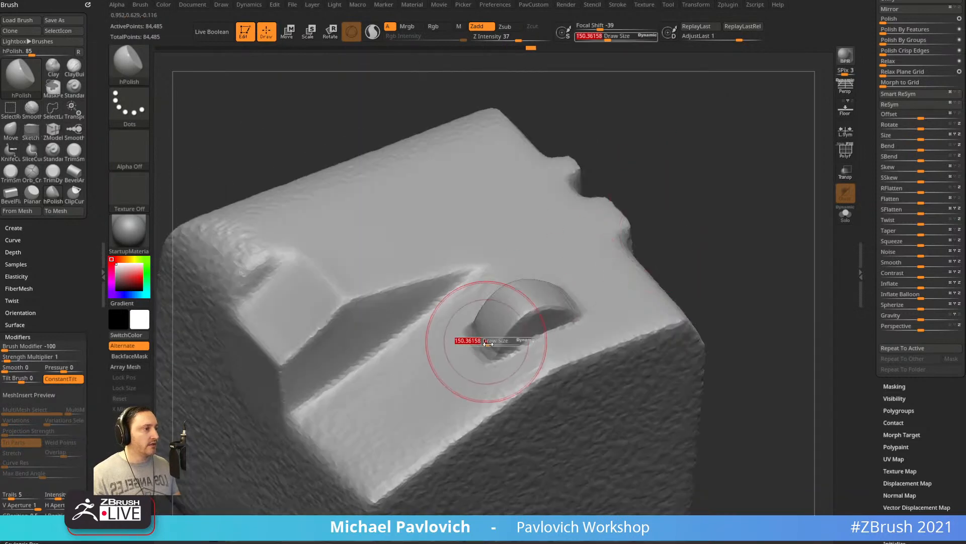
{"action": "left_click_drag", "start_coordinate": [487, 341], "coordinate": [484, 341]}
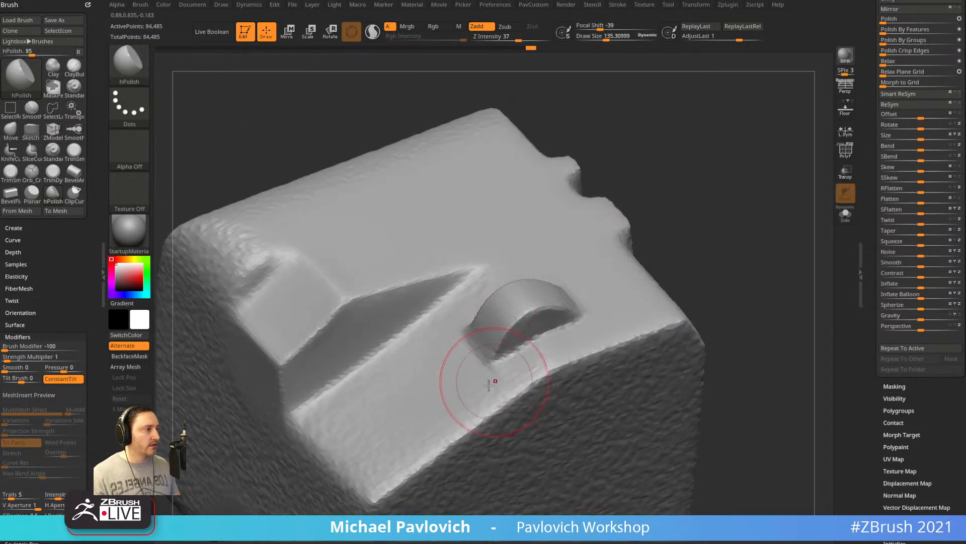
{"action": "mouse_move", "coordinate": [488, 394]}
{"action": "left_mouse_down"}
{"action": "mouse_move", "coordinate": [464, 367]}
{"action": "mouse_move", "coordinate": [481, 307]}
{"action": "left_mouse_up"}
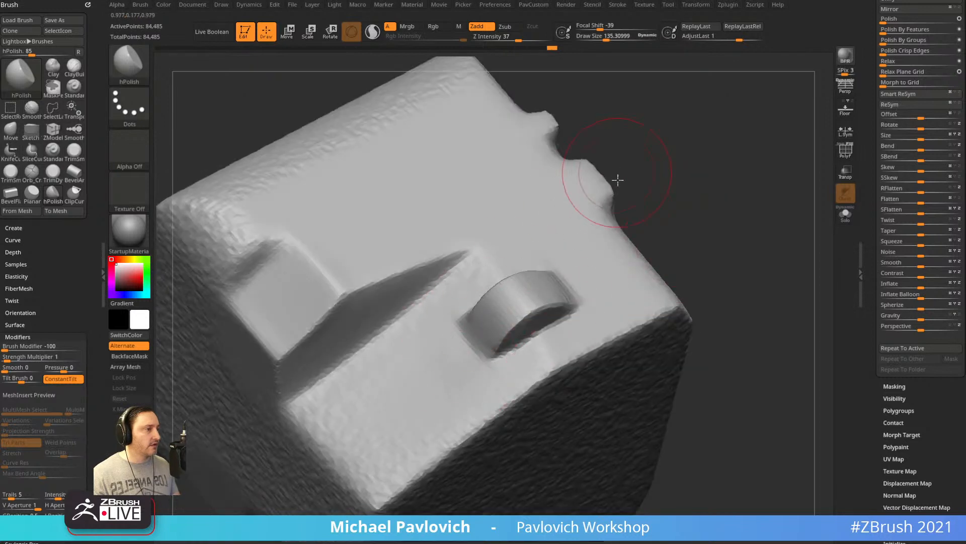
{"action": "left_click_drag", "start_coordinate": [617, 181], "coordinate": [624, 216]}
{"action": "mouse_move", "coordinate": [459, 318]}
{"action": "left_mouse_down"}
{"action": "mouse_move", "coordinate": [500, 235]}
{"action": "mouse_move", "coordinate": [508, 265]}
{"action": "left_mouse_up"}
{"action": "left_click_drag", "start_coordinate": [463, 235], "coordinate": [448, 229]}
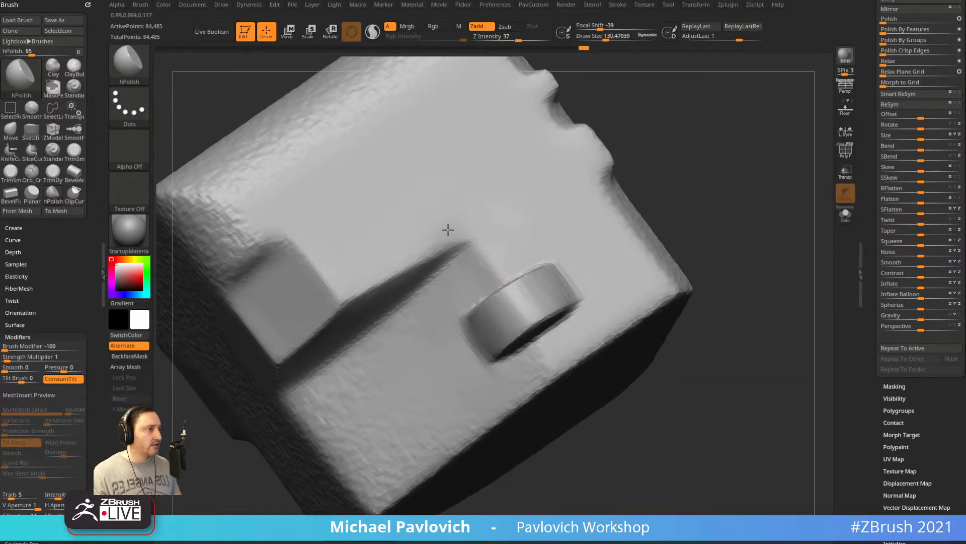
{"action": "left_click_drag", "start_coordinate": [698, 245], "coordinate": [701, 211]}
{"action": "left_click_drag", "start_coordinate": [443, 352], "coordinate": [490, 364]}
{"action": "mouse_move", "coordinate": [752, 247]}
{"action": "left_mouse_down"}
{"action": "mouse_move", "coordinate": [671, 293]}
{"action": "mouse_move", "coordinate": [705, 262]}
{"action": "mouse_move", "coordinate": [717, 294]}
{"action": "mouse_move", "coordinate": [705, 257]}
{"action": "left_mouse_up"}
Set the hPolish draw size to 112 and clean up the raised band's upper end where it meets the flat side.
{"action": "key", "text": "s"}
{"action": "mouse_move", "coordinate": [499, 295]}
{"action": "left_mouse_down"}
{"action": "mouse_move", "coordinate": [488, 295]}
{"action": "mouse_move", "coordinate": [496, 291]}
{"action": "left_mouse_up"}
{"action": "left_click_drag", "start_coordinate": [664, 236], "coordinate": [719, 282]}
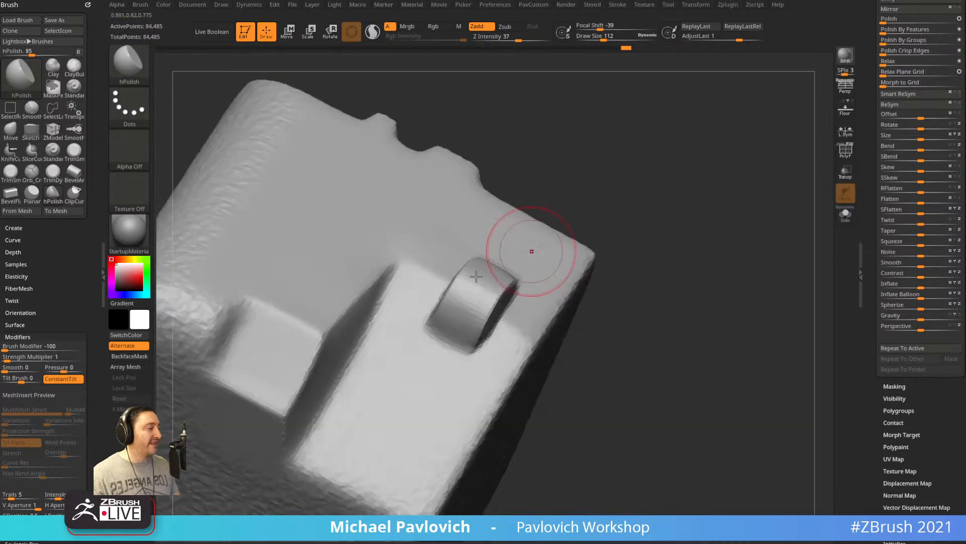
{"action": "left_click_drag", "start_coordinate": [507, 255], "coordinate": [513, 259]}
{"action": "mouse_move", "coordinate": [649, 217]}
{"action": "left_mouse_down"}
{"action": "mouse_move", "coordinate": [642, 272]}
{"action": "mouse_move", "coordinate": [645, 235]}
{"action": "mouse_move", "coordinate": [629, 196]}
{"action": "left_mouse_up"}
{"action": "mouse_move", "coordinate": [539, 221]}
{"action": "left_mouse_down"}
{"action": "mouse_move", "coordinate": [526, 228]}
{"action": "mouse_move", "coordinate": [510, 211]}
{"action": "left_mouse_up"}
{"action": "left_click_drag", "start_coordinate": [688, 214], "coordinate": [660, 202]}
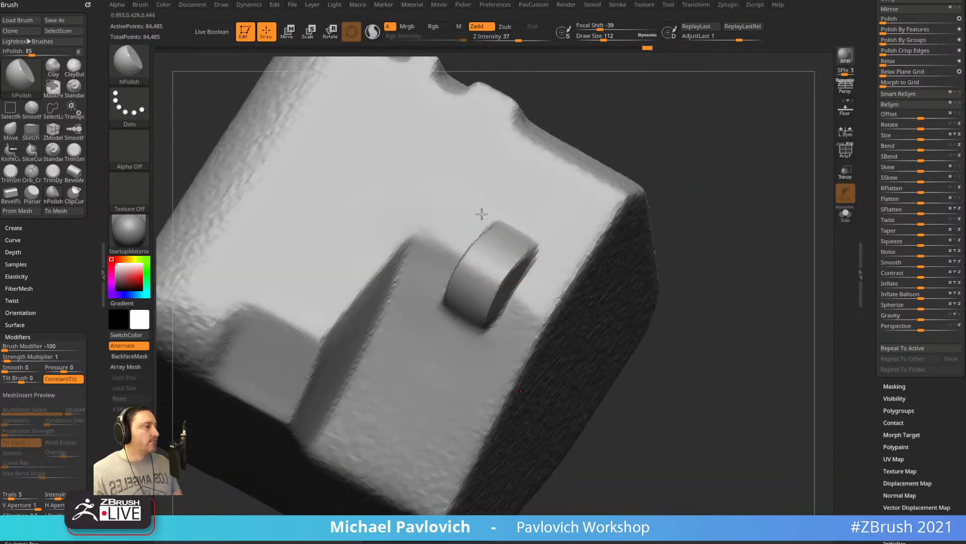
{"action": "left_click_drag", "start_coordinate": [506, 229], "coordinate": [519, 241]}
{"action": "mouse_move", "coordinate": [705, 257]}
{"action": "left_mouse_down", "text": "alt"}
{"action": "mouse_move", "coordinate": [705, 205]}
{"action": "mouse_move", "coordinate": [683, 193]}
{"action": "mouse_move", "coordinate": [668, 255]}
{"action": "left_mouse_up", "text": "alt"}
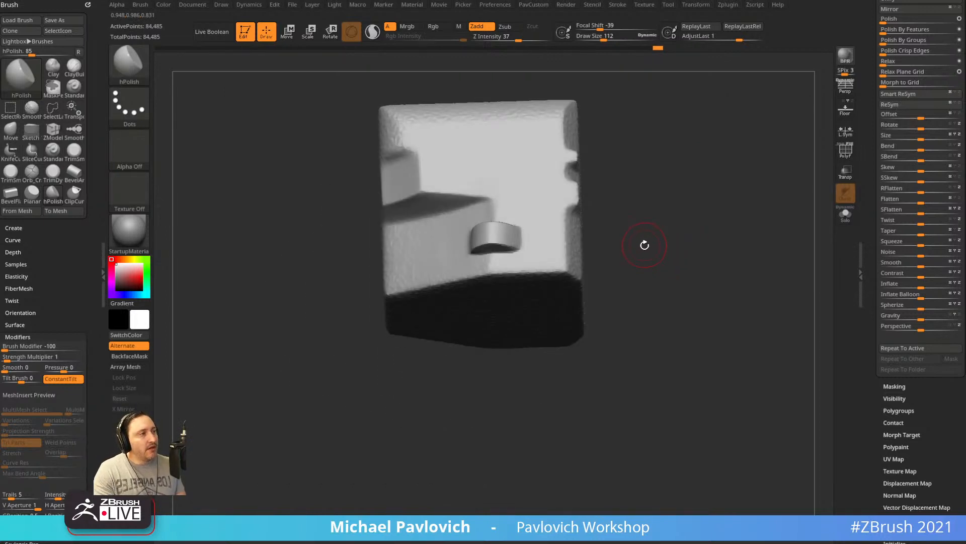
{"action": "left_click_drag", "start_coordinate": [669, 257], "coordinate": [681, 250]}
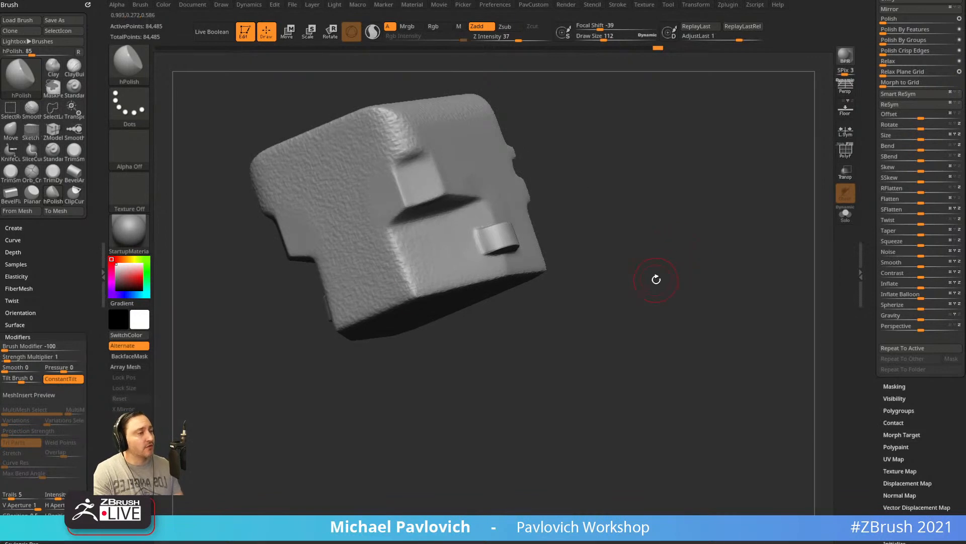
Polish the large angled face above the raised band with hPolish at draw sizes of about 322 and 206.
{"action": "mouse_move", "coordinate": [650, 271]}
{"action": "left_mouse_down"}
{"action": "mouse_move", "coordinate": [644, 345]}
{"action": "mouse_move", "coordinate": [646, 275]}
{"action": "left_mouse_up"}
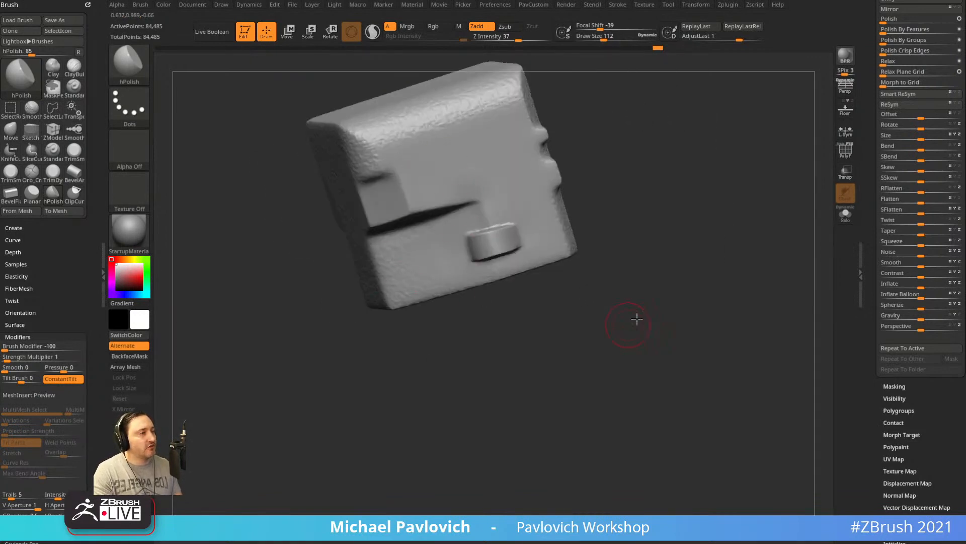
{"action": "left_click_drag", "start_coordinate": [639, 319], "coordinate": [650, 313]}
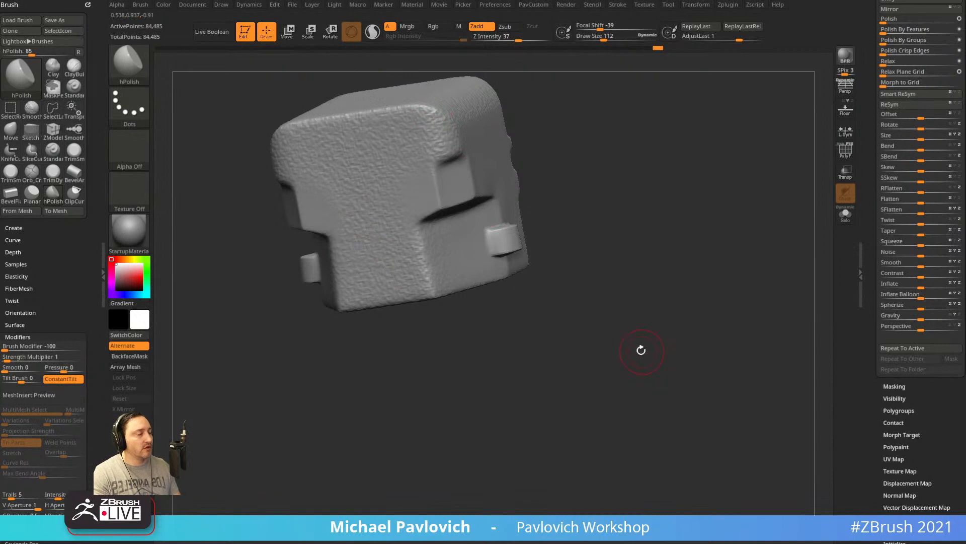
{"action": "left_click_drag", "start_coordinate": [680, 226], "coordinate": [615, 241]}
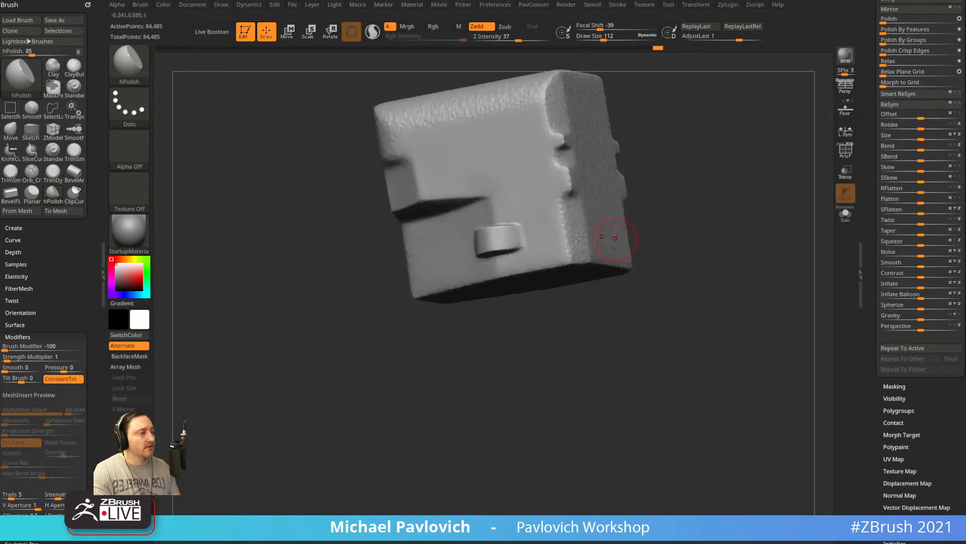
{"action": "key", "text": "bracketright"}
{"action": "key", "text": "bracketright"}
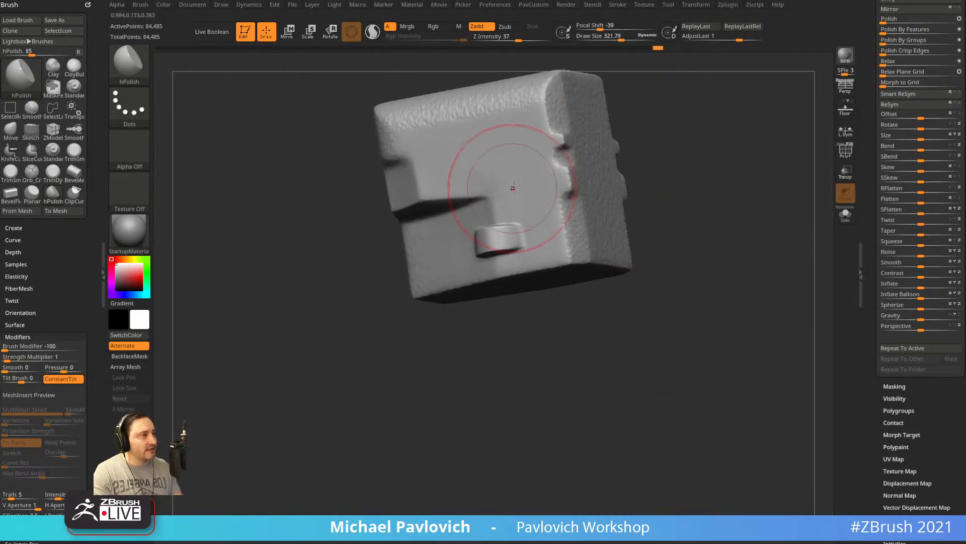
{"action": "key", "text": "bracketleft"}
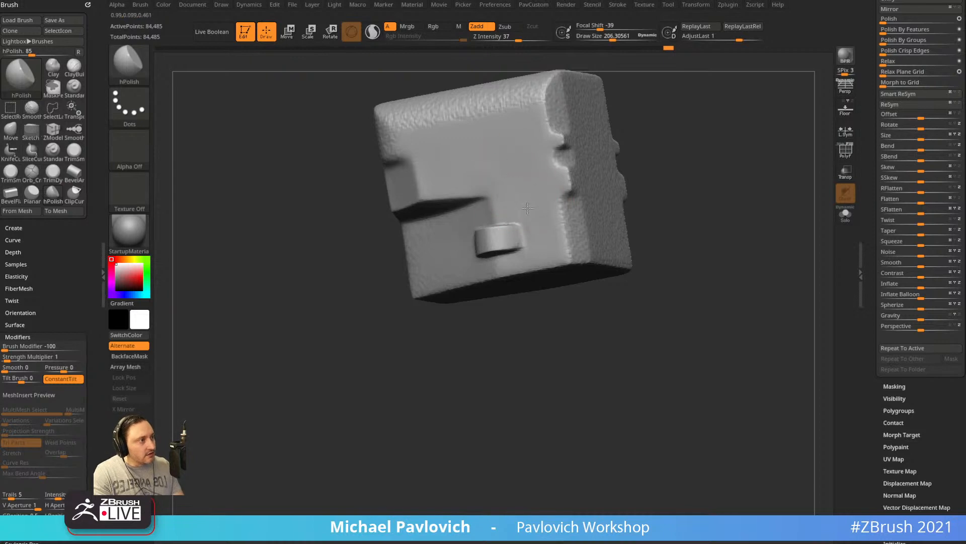
{"action": "left_click_drag", "start_coordinate": [479, 163], "coordinate": [504, 157]}
{"action": "left_click_drag", "start_coordinate": [644, 103], "coordinate": [676, 120]}
{"action": "left_click_drag", "start_coordinate": [475, 128], "coordinate": [496, 146]}
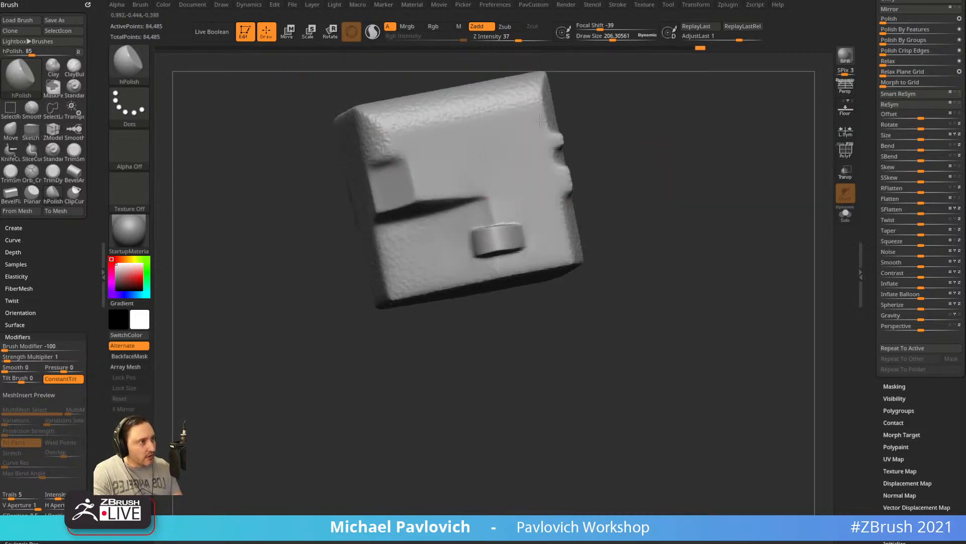
Select the Standard brush and inspect the block's cuts and raised bands from both sides.
{"action": "mouse_move", "coordinate": [667, 216]}
{"action": "left_mouse_down"}
{"action": "mouse_move", "coordinate": [675, 206]}
{"action": "mouse_move", "coordinate": [679, 312]}
{"action": "left_mouse_up"}
{"action": "key", "text": "s"}
{"action": "mouse_move", "coordinate": [680, 313]}
{"action": "left_mouse_down"}
{"action": "mouse_move", "coordinate": [665, 313]}
{"action": "mouse_move", "coordinate": [733, 289]}
{"action": "mouse_move", "coordinate": [692, 288]}
{"action": "left_mouse_up"}
{"action": "key", "text": "b"}
{"action": "key", "text": "s"}
{"action": "key", "text": "t"}
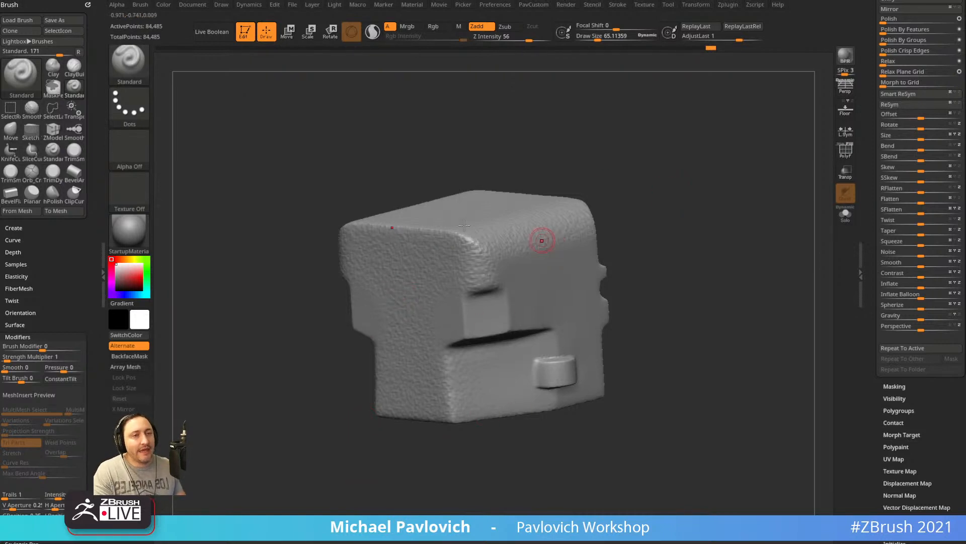
{"action": "left_click_drag", "start_coordinate": [670, 307], "coordinate": [511, 287]}
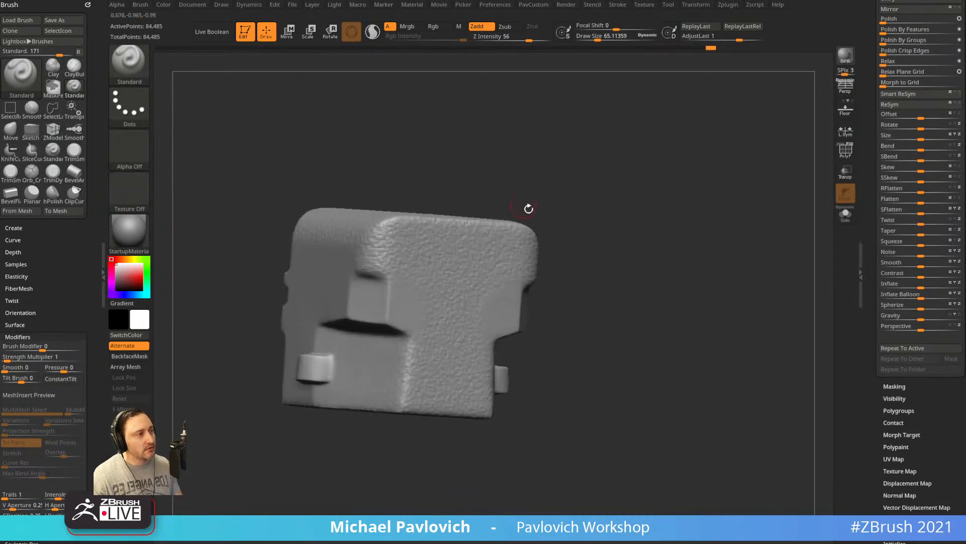
{"action": "left_click_drag", "start_coordinate": [684, 253], "coordinate": [665, 252]}
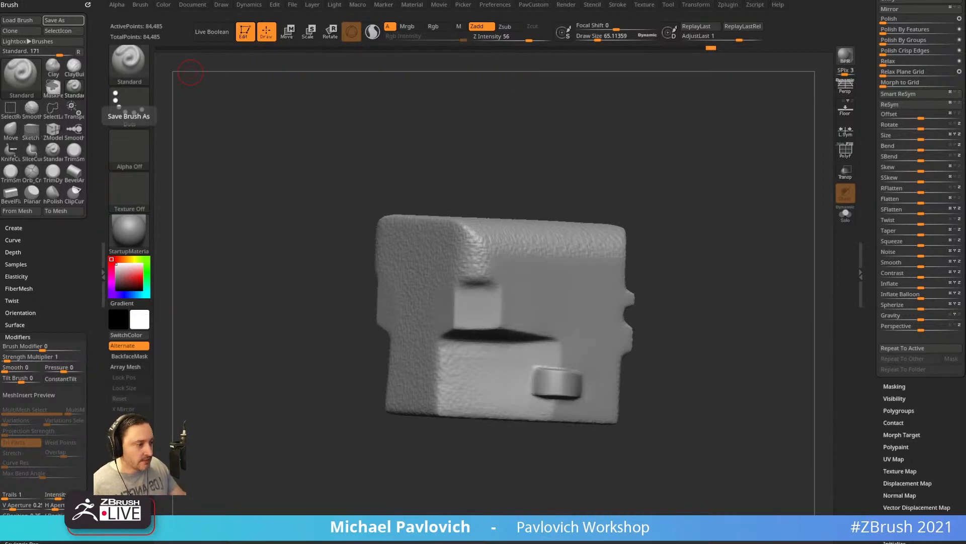
Switch to the browser and search the YouTube channel for "panel".
{"action": "left_click_drag", "start_coordinate": [0, 65], "coordinate": [717, 60]}
{"action": "left_click", "coordinate": [590, 236]}
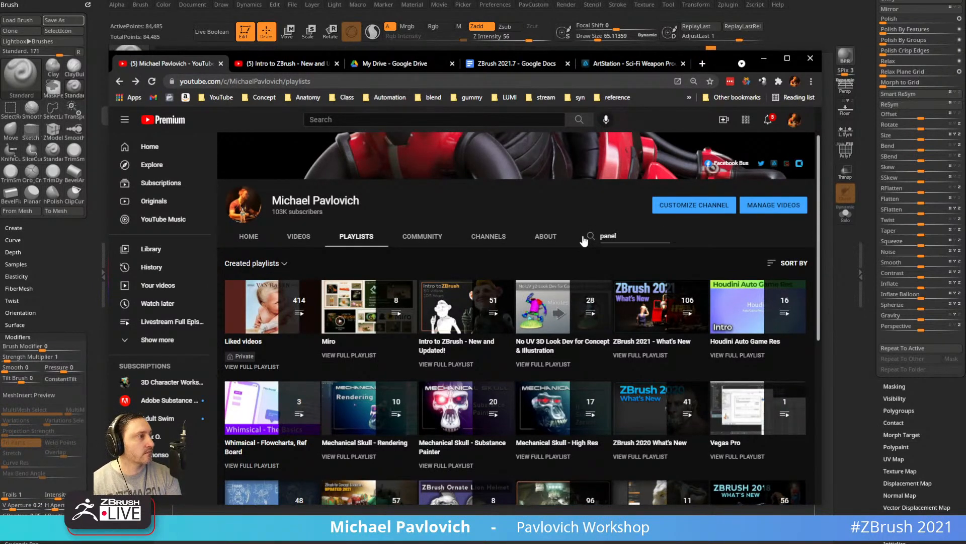
{"action": "type", "text": "panel"}
{"action": "key", "text": "Return"}
{"action": "scroll", "coordinate": [636, 328], "scroll_direction": "down", "scroll_amount": 2}
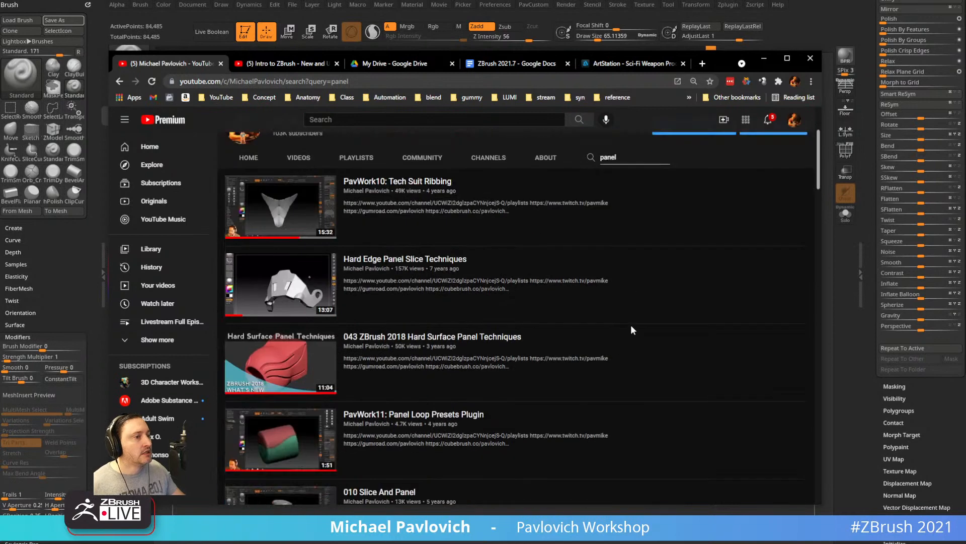
Look through the channel's search results for videos on hard-surface panel techniques.
{"action": "scroll", "coordinate": [640, 347], "scroll_direction": "down", "scroll_amount": 3}
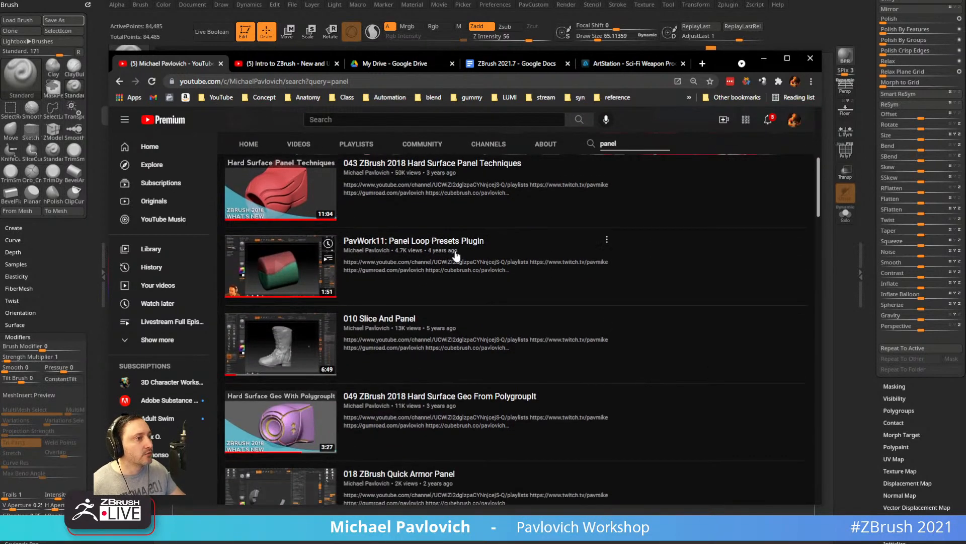
{"action": "scroll", "coordinate": [455, 256], "scroll_direction": "down", "scroll_amount": 2}
{"action": "scroll", "coordinate": [473, 337], "scroll_direction": "down", "scroll_amount": 5}
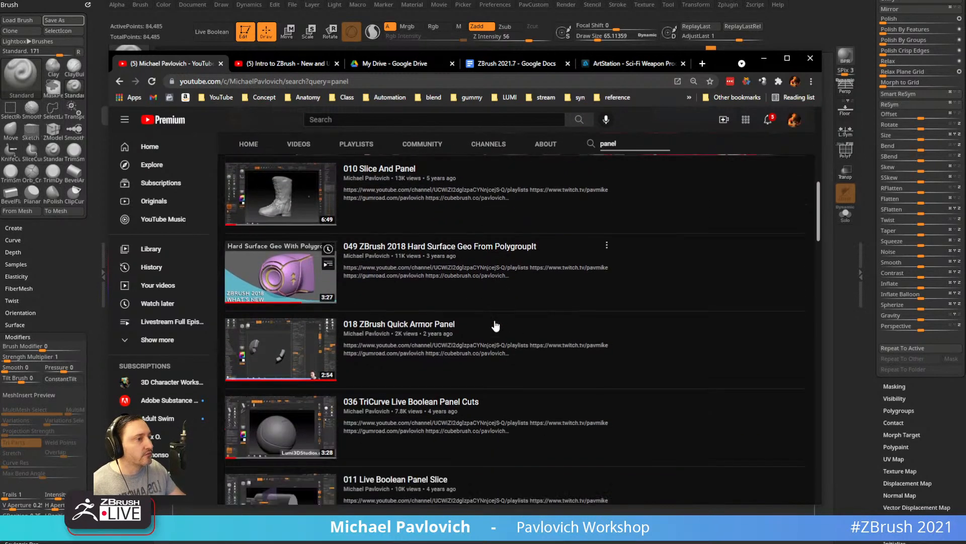
{"action": "scroll", "coordinate": [510, 332], "scroll_direction": "down", "scroll_amount": 5}
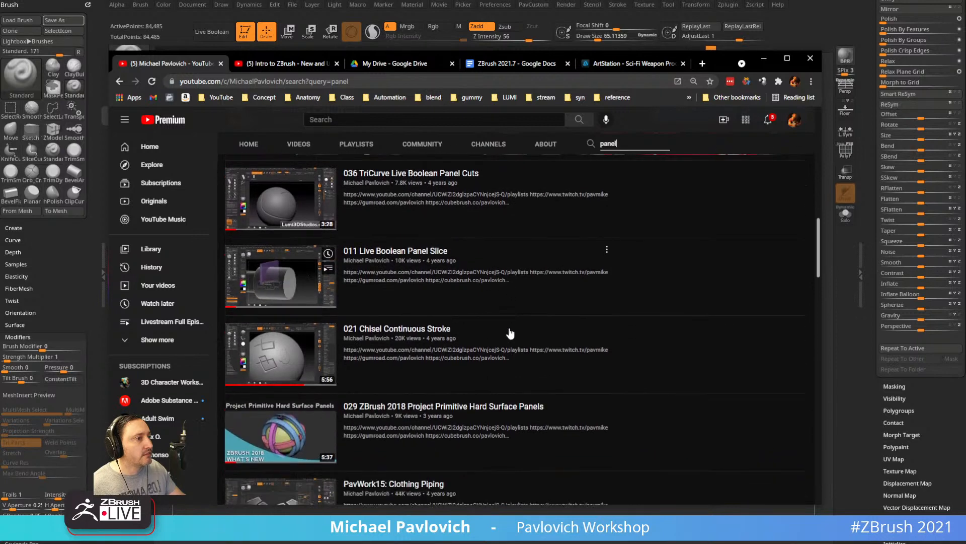
{"action": "scroll", "coordinate": [509, 331], "scroll_direction": "up", "scroll_amount": 6}
{"action": "scroll", "coordinate": [509, 330], "scroll_direction": "up", "scroll_amount": 12}
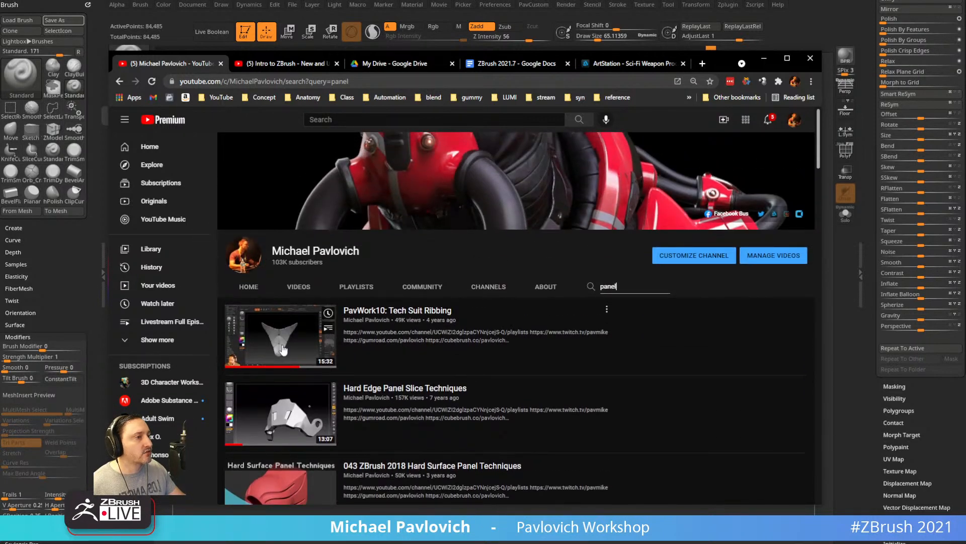
{"action": "scroll", "coordinate": [514, 388], "scroll_direction": "down", "scroll_amount": 5}
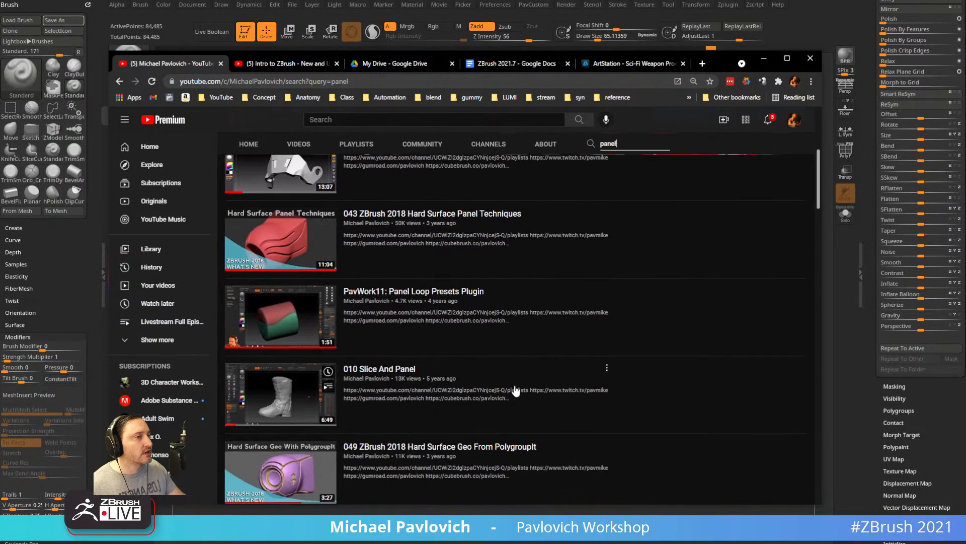
{"action": "scroll", "coordinate": [516, 390], "scroll_direction": "up", "scroll_amount": 5}
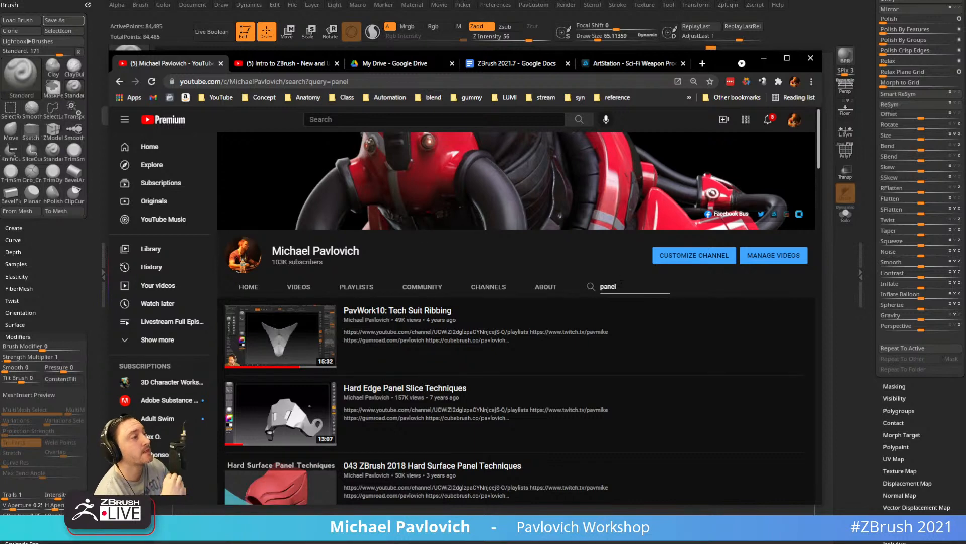
{"action": "scroll", "coordinate": [560, 302], "scroll_direction": "down", "scroll_amount": 3}
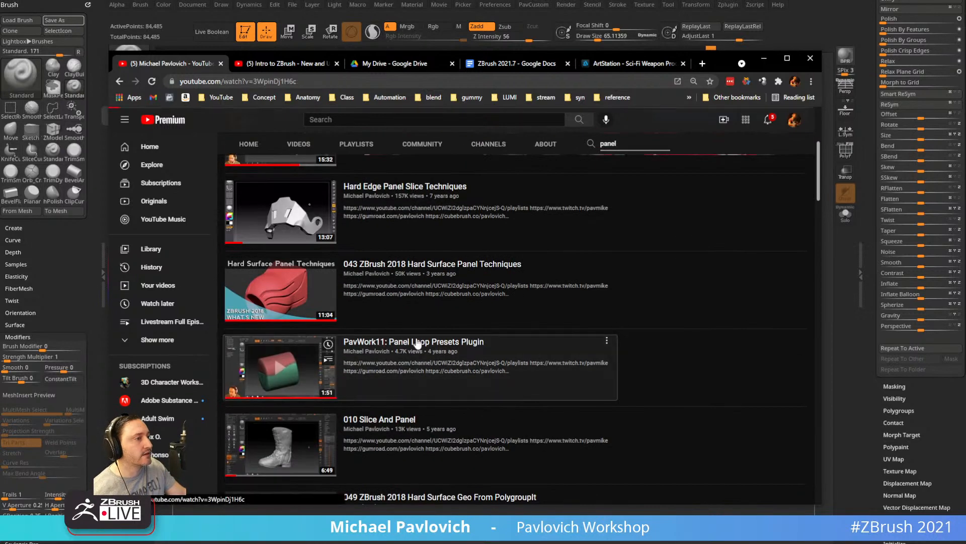
Open the video "PavWork11: Panel Loop Presets Plugin" and skim through it to the finished panel example.
{"action": "left_click", "coordinate": [421, 346]}
{"action": "left_click", "coordinate": [182, 401]}
{"action": "left_click", "coordinate": [207, 401]}
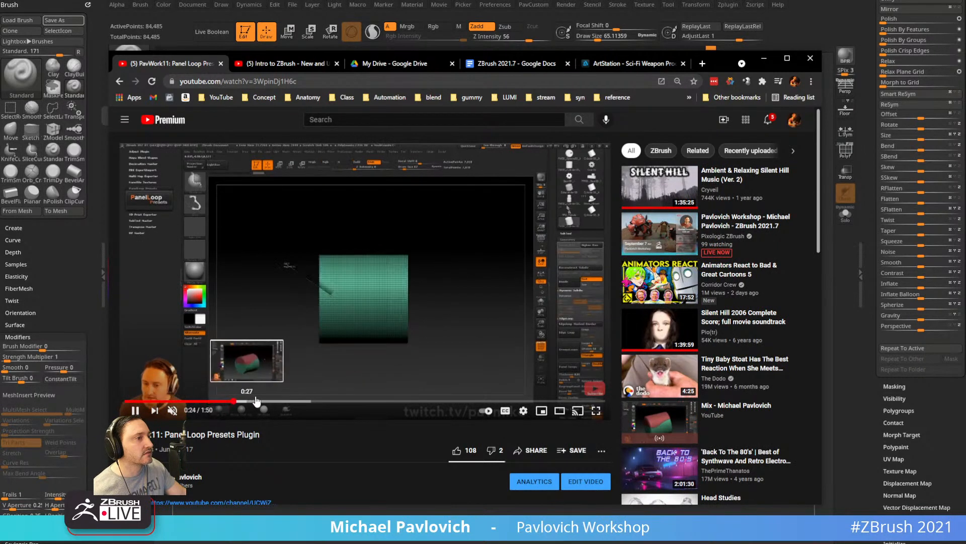
{"action": "left_click", "coordinate": [281, 402]}
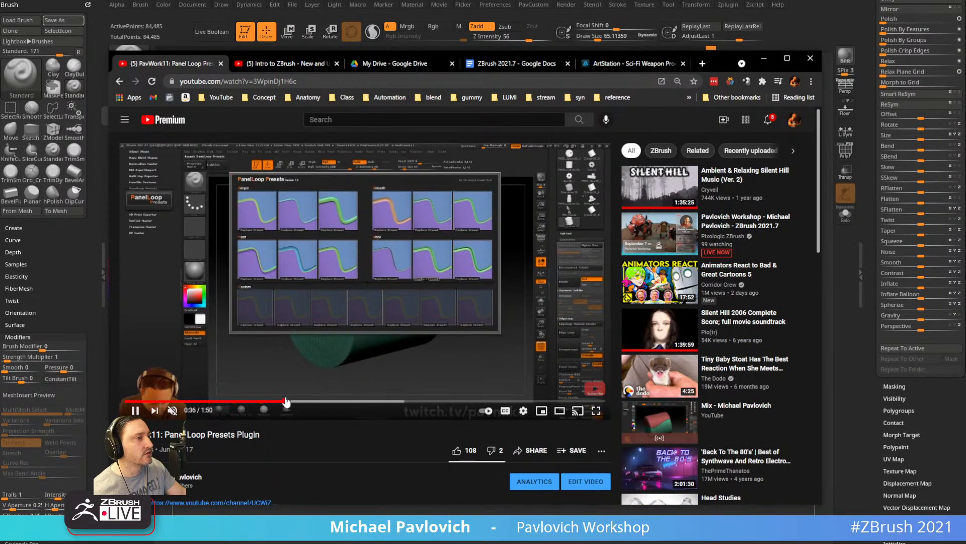
{"action": "left_click", "coordinate": [312, 402]}
{"action": "left_click", "coordinate": [423, 401]}
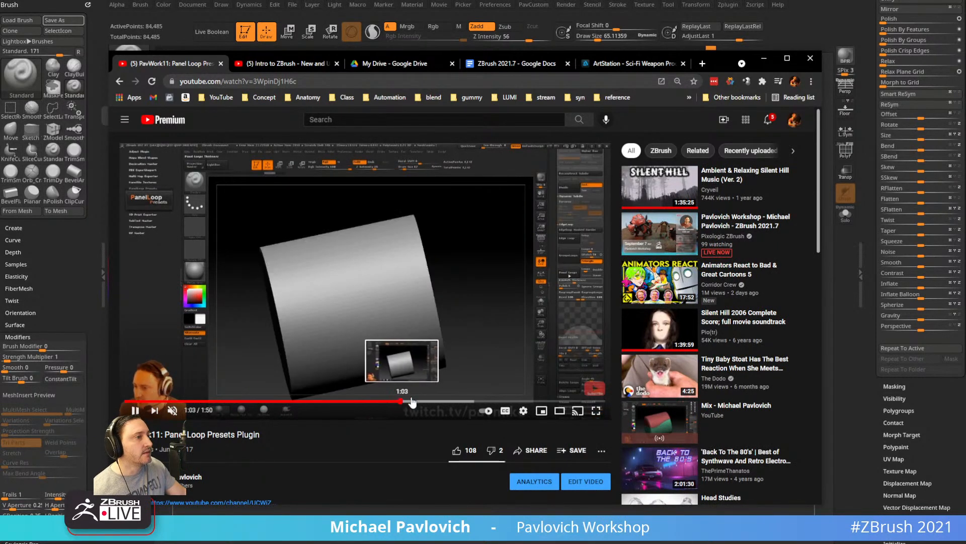
{"action": "left_click", "coordinate": [446, 401]}
{"action": "left_click", "coordinate": [462, 401]}
{"action": "left_click", "coordinate": [508, 402]}
{"action": "left_click", "coordinate": [524, 402]}
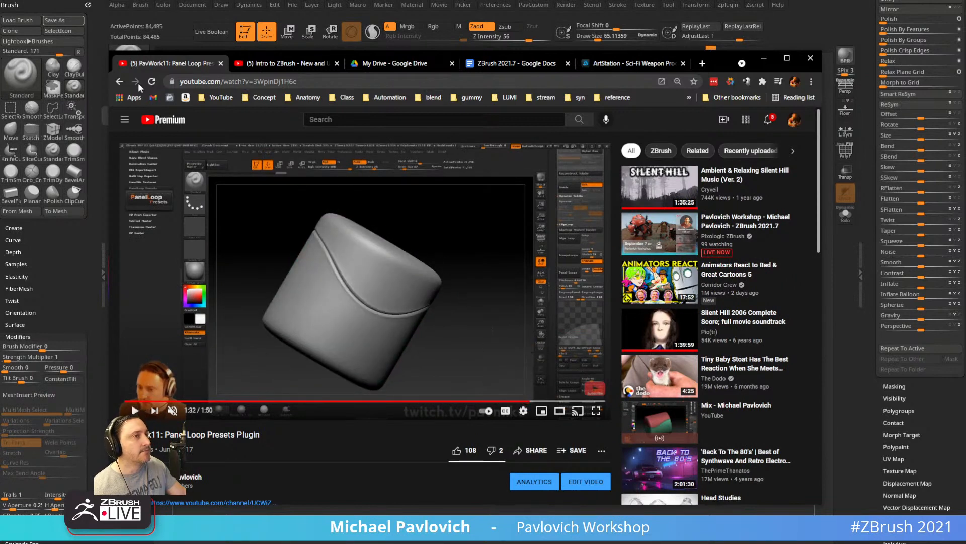
Go back to the panel search results, select the page address, and return to ZBrush.
{"action": "left_click", "coordinate": [120, 82]}
{"action": "left_click", "coordinate": [334, 84]}
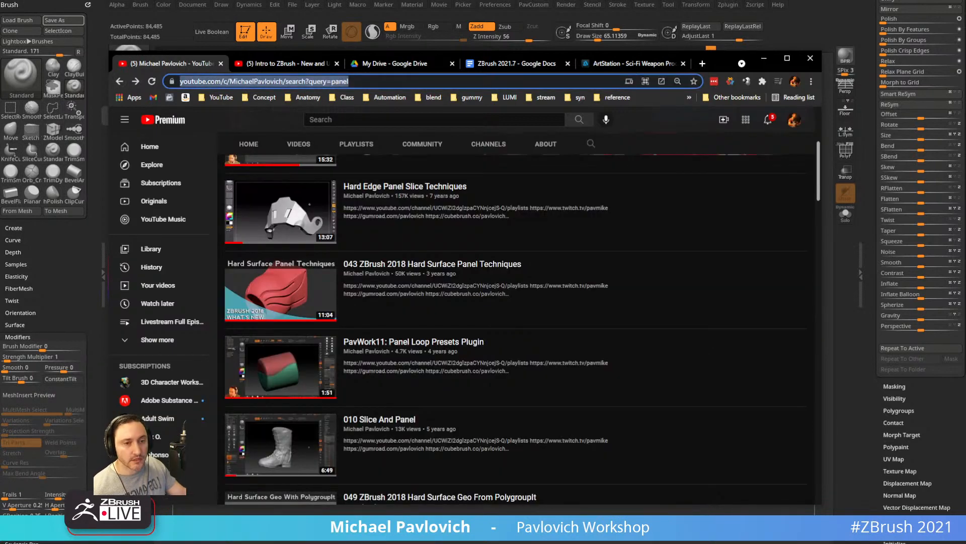
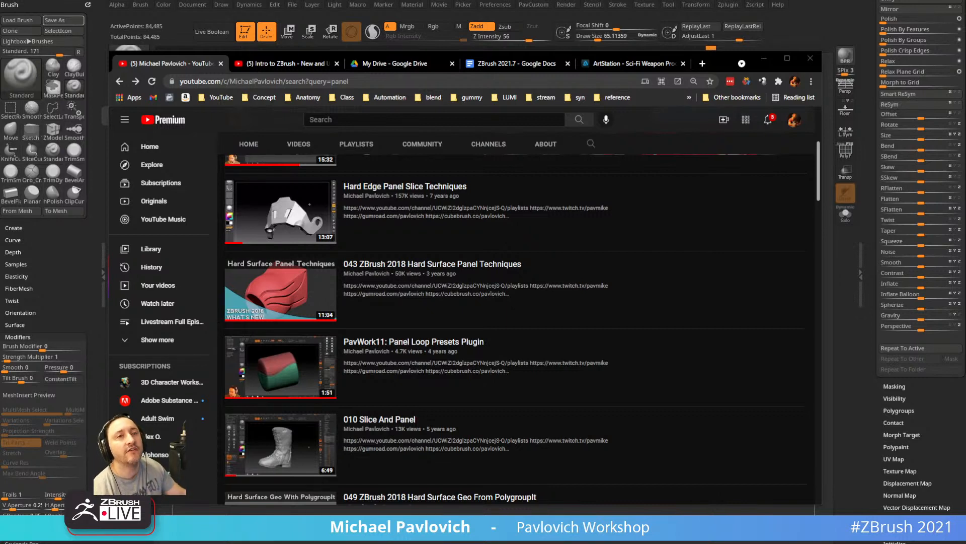
{"action": "left_click", "coordinate": [764, 59]}
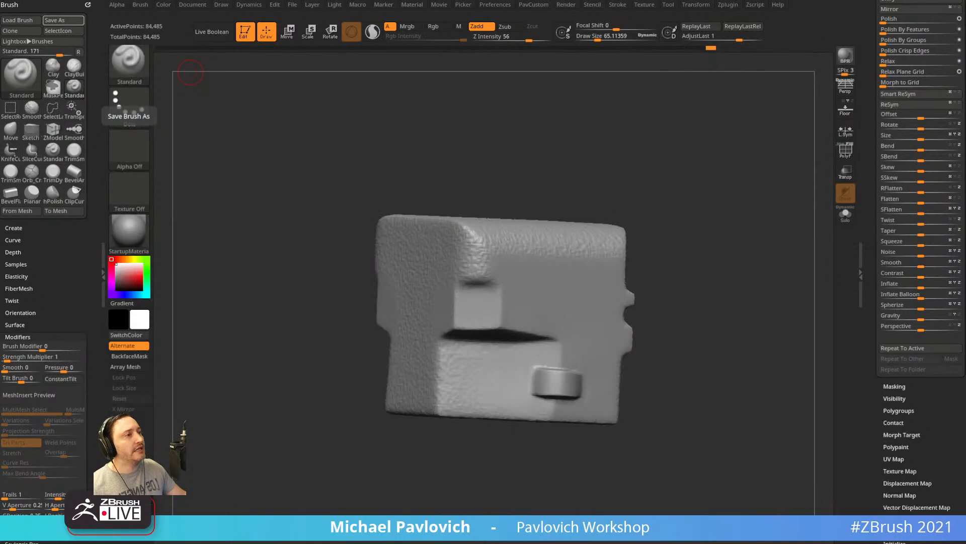
Set the MaskPen to Alpha 10 with a focal shift of -100 and try a mask stroke on the block's angled face.
{"action": "left_click_drag", "start_coordinate": [646, 210], "coordinate": [675, 203]}
{"action": "mouse_move", "coordinate": [675, 203]}
{"action": "left_mouse_down", "text": "alt"}
{"action": "mouse_move", "coordinate": [650, 240]}
{"action": "mouse_move", "coordinate": [666, 245]}
{"action": "left_mouse_up", "text": "alt"}
{"action": "key", "text": "s"}
{"action": "left_click", "coordinate": [130, 107], "text": "ctrl"}
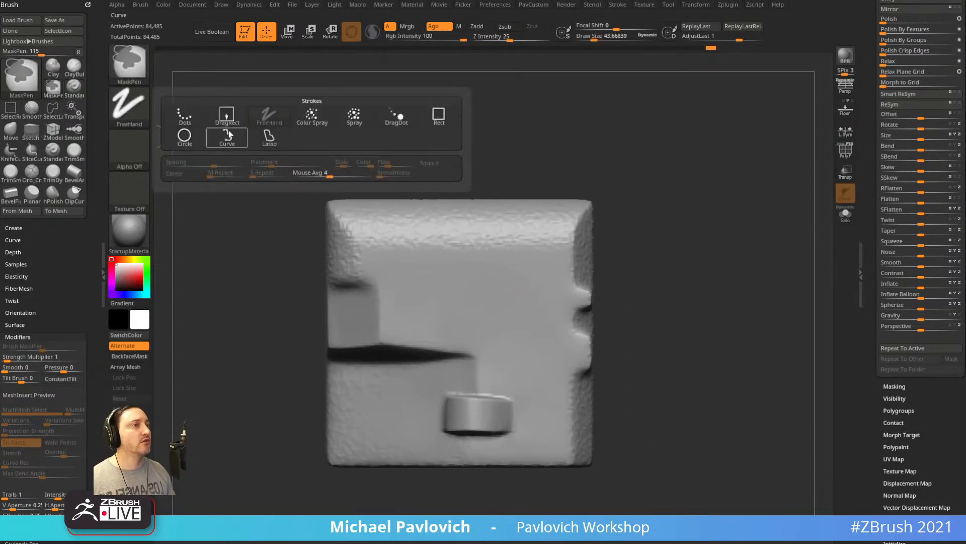
{"action": "left_click", "coordinate": [222, 119], "text": "ctrl"}
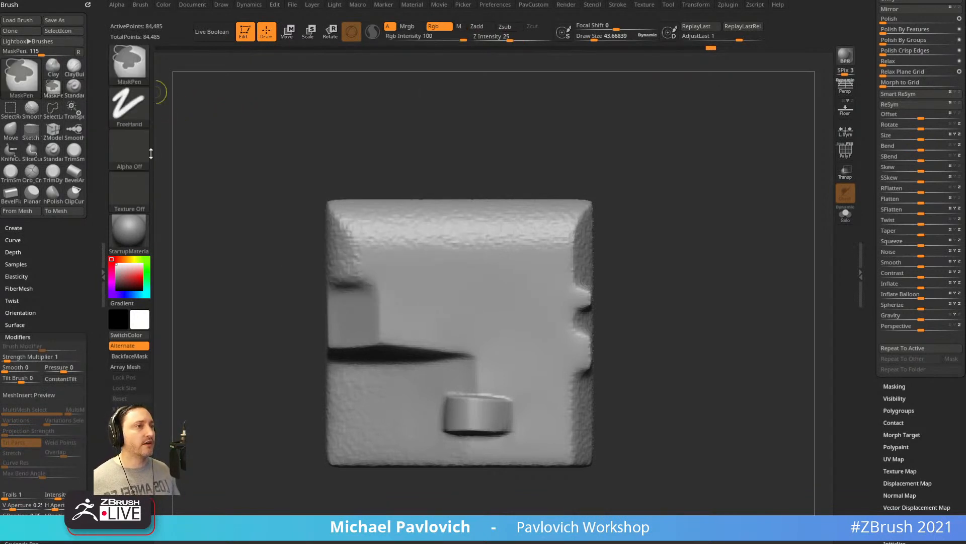
{"action": "left_click", "coordinate": [129, 150], "text": "ctrl"}
{"action": "left_click", "coordinate": [596, 204], "text": "ctrl"}
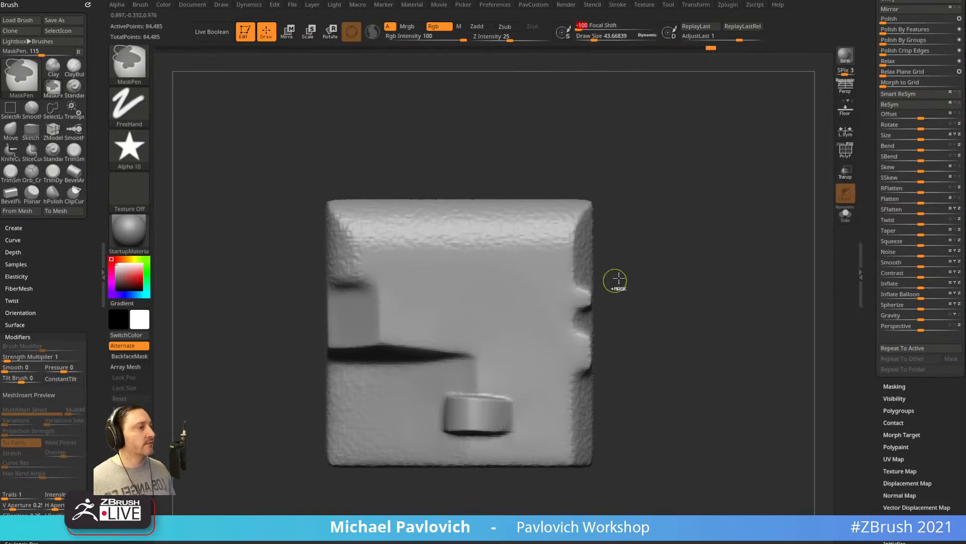
{"action": "left_click_drag", "start_coordinate": [619, 280], "coordinate": [477, 340], "text": "ctrl"}
Switch to the Cylinder3D primitive and convert it to a PolyMesh3D.
{"action": "left_click_drag", "start_coordinate": [643, 352], "coordinate": [720, 292]}
{"action": "left_click_drag", "start_coordinate": [867, 195], "coordinate": [873, 432]}
{"action": "left_click", "coordinate": [907, 152]}
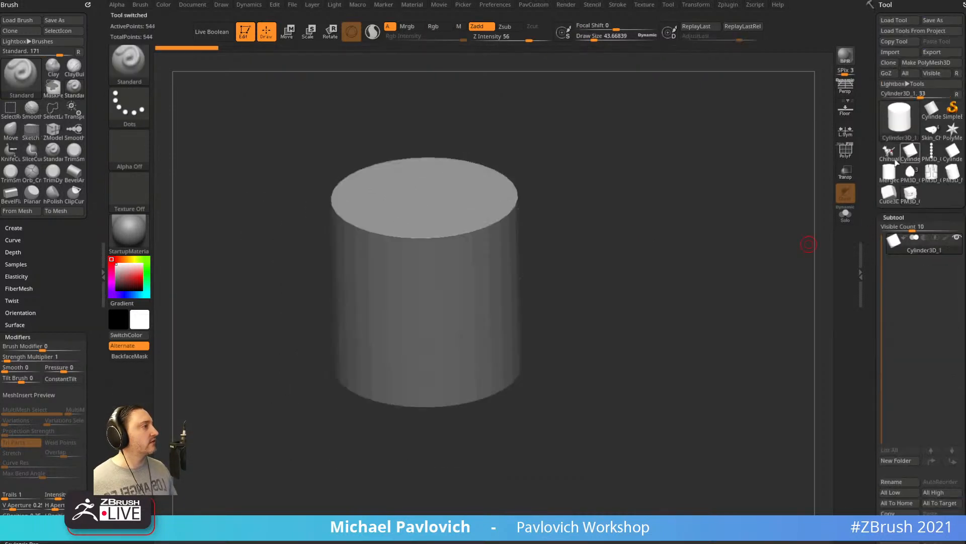
{"action": "left_click", "coordinate": [908, 64]}
Crease the cylinder's edges with a crease tolerance of 45 and divide it to subdivision level 3.
{"action": "key", "text": "grave"}
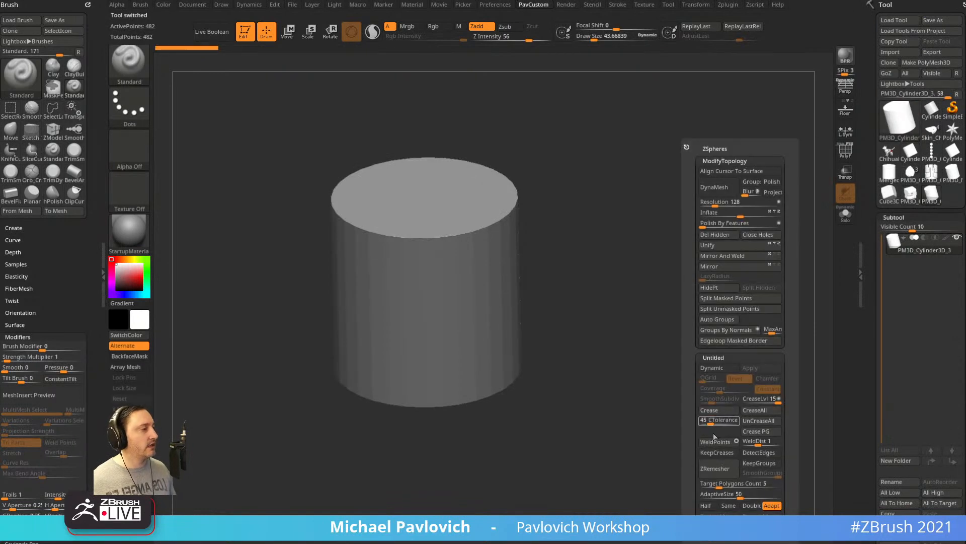
{"action": "left_click", "coordinate": [717, 411]}
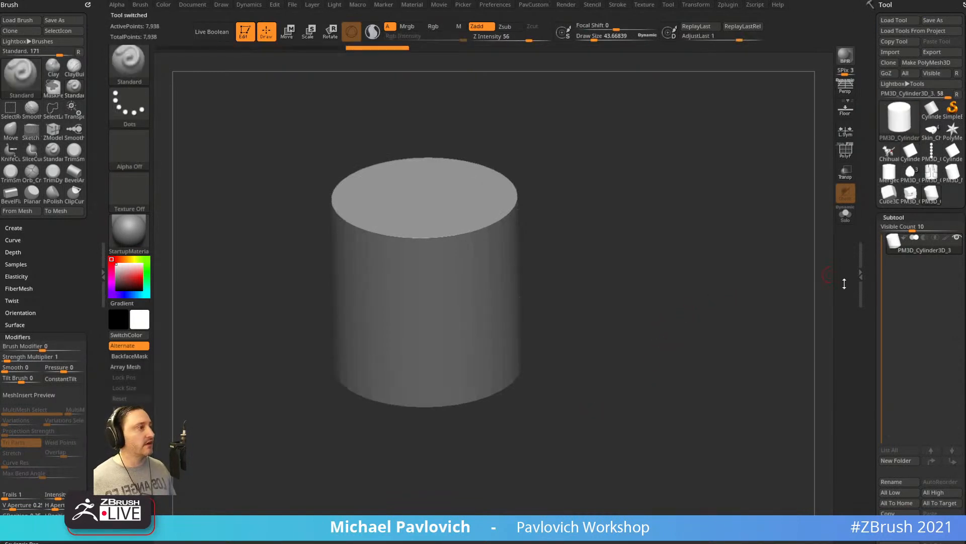
{"action": "left_click_drag", "start_coordinate": [872, 362], "coordinate": [872, 231]}
{"action": "scroll", "coordinate": [872, 231], "scroll_direction": "down", "scroll_amount": 5}
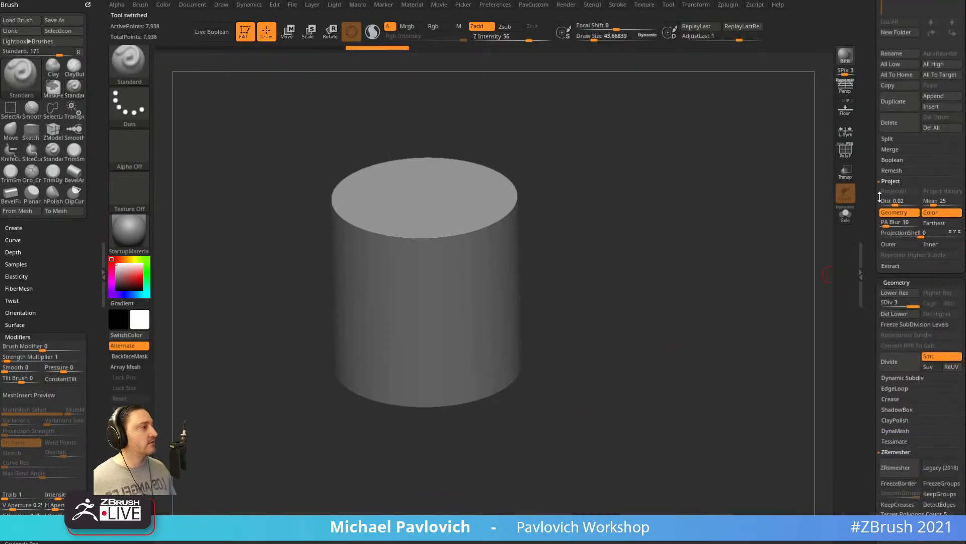
Show the polyframe and ZRemesh the cylinder to Half with DetectEdges on, KeepGroups off and an adaptive size of 0.
{"action": "left_click", "coordinate": [846, 150]}
{"action": "left_click_drag", "start_coordinate": [537, 147], "coordinate": [617, 214]}
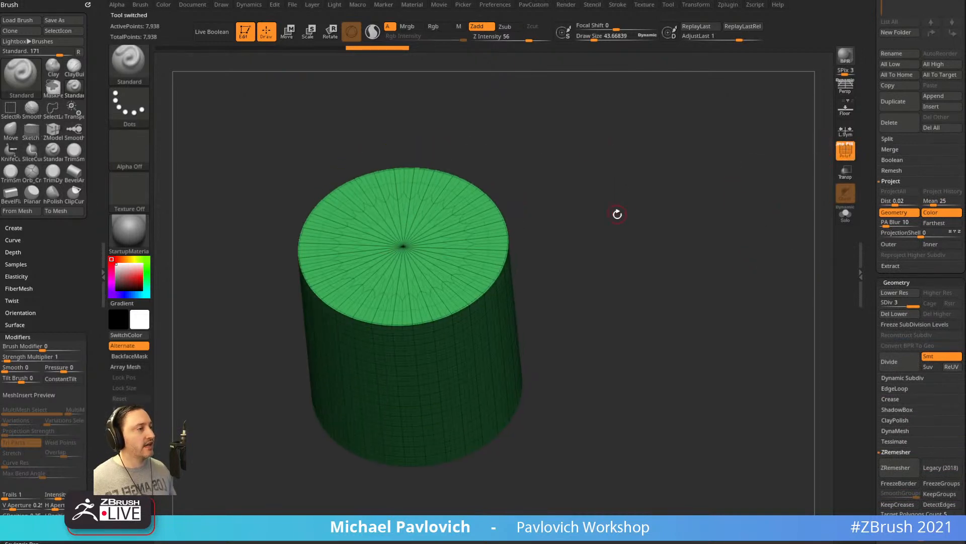
{"action": "key", "text": "space"}
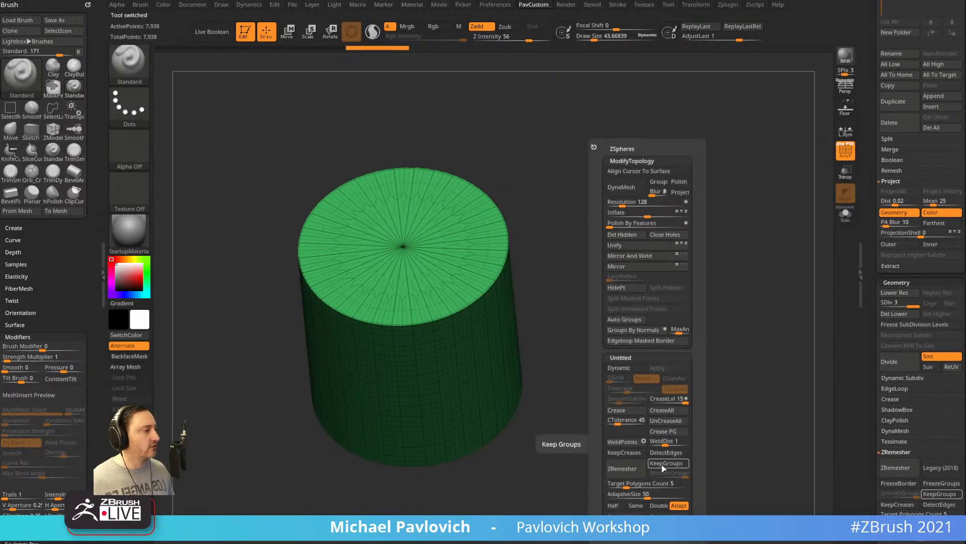
{"action": "key", "text": "space"}
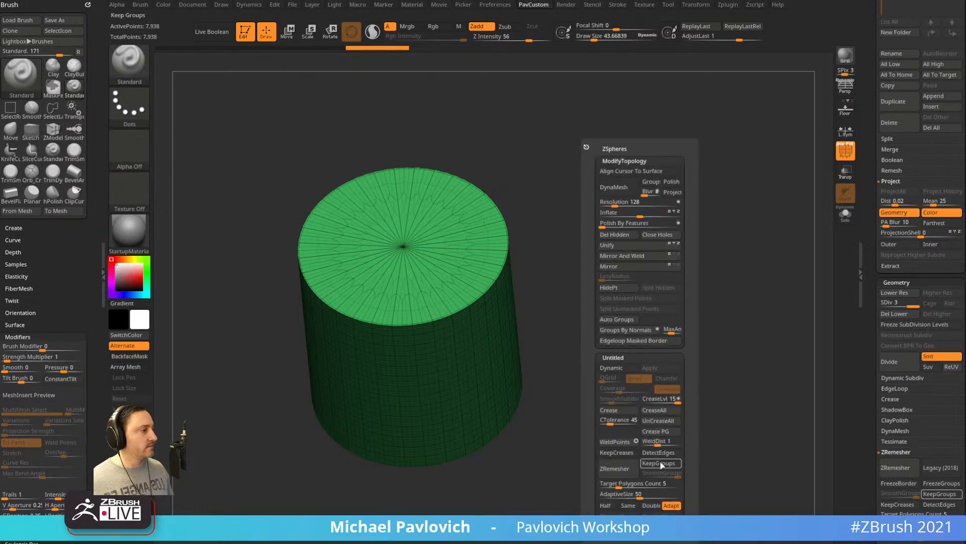
{"action": "left_click", "coordinate": [614, 505]}
{"action": "left_click", "coordinate": [628, 496]}
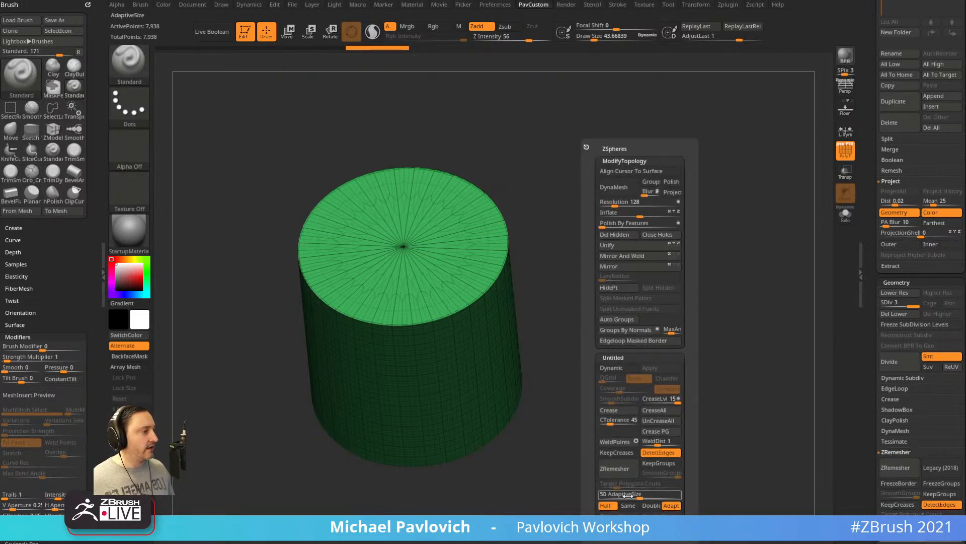
{"action": "type", "text": "0"}
{"action": "left_click", "coordinate": [631, 474]}
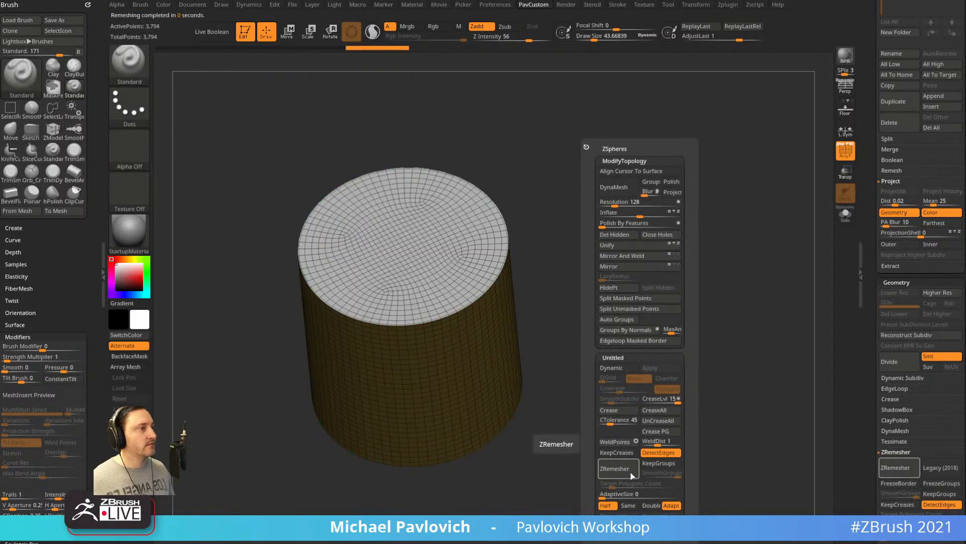
Divide the remeshed cylinder twice to subdivision level 3 and delete its lower subdivision levels.
{"action": "left_click_drag", "start_coordinate": [630, 302], "coordinate": [627, 333]}
{"action": "key", "text": "ctrl+d"}
{"action": "key", "text": "ctrl+d"}
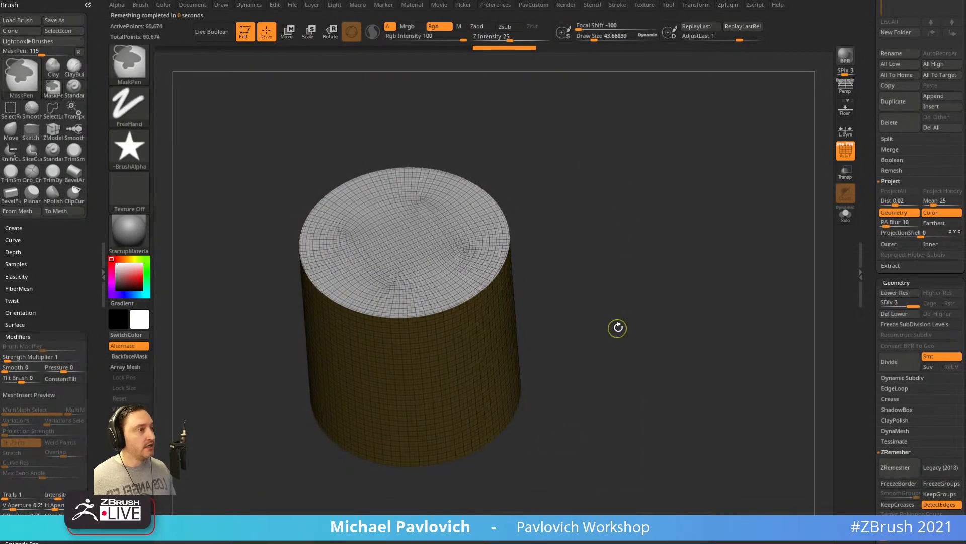
{"action": "left_click", "coordinate": [889, 313]}
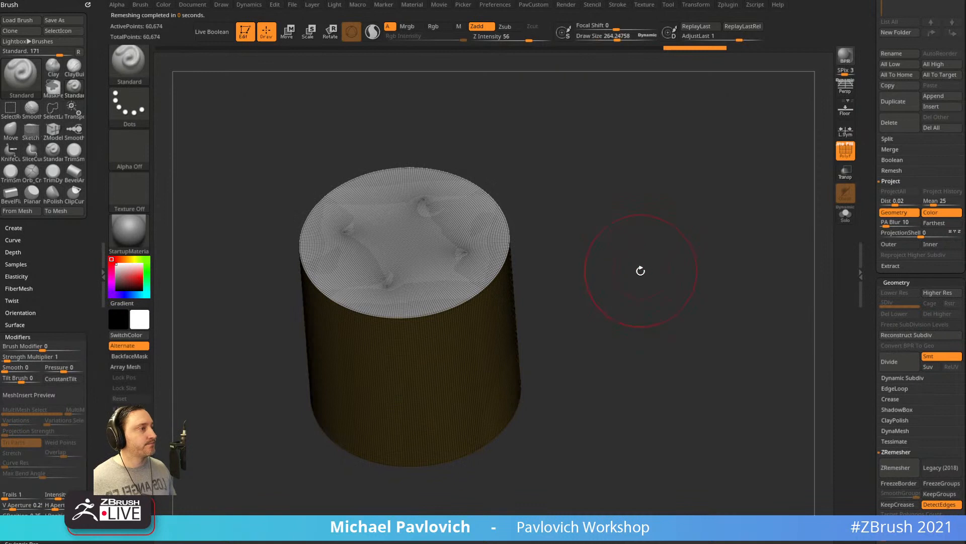
Cut a flat notch out of the cylinder's lower side and reduce the draw size to about 79.
{"action": "left_click_drag", "start_coordinate": [641, 270], "coordinate": [643, 211]}
{"action": "key", "text": "s"}
{"action": "mouse_move", "coordinate": [594, 257]}
{"action": "left_mouse_down", "text": "shift"}
{"action": "mouse_move", "coordinate": [598, 277]}
{"action": "mouse_move", "coordinate": [475, 281]}
{"action": "mouse_move", "coordinate": [453, 510]}
{"action": "left_mouse_up", "text": "shift"}
{"action": "left_click", "coordinate": [135, 66], "text": "ctrl+shift"}
{"action": "left_click", "coordinate": [233, 78], "text": "ctrl+shift"}
{"action": "key", "text": "alt"}
{"action": "key", "text": "alt"}
{"action": "mouse_move", "coordinate": [712, 231]}
{"action": "left_mouse_down"}
{"action": "mouse_move", "coordinate": [634, 216]}
{"action": "mouse_move", "coordinate": [684, 231]}
{"action": "mouse_move", "coordinate": [781, 209]}
{"action": "mouse_move", "coordinate": [675, 212]}
{"action": "mouse_move", "coordinate": [693, 252]}
{"action": "mouse_move", "coordinate": [668, 251]}
{"action": "left_mouse_up"}
{"action": "key", "text": "["}
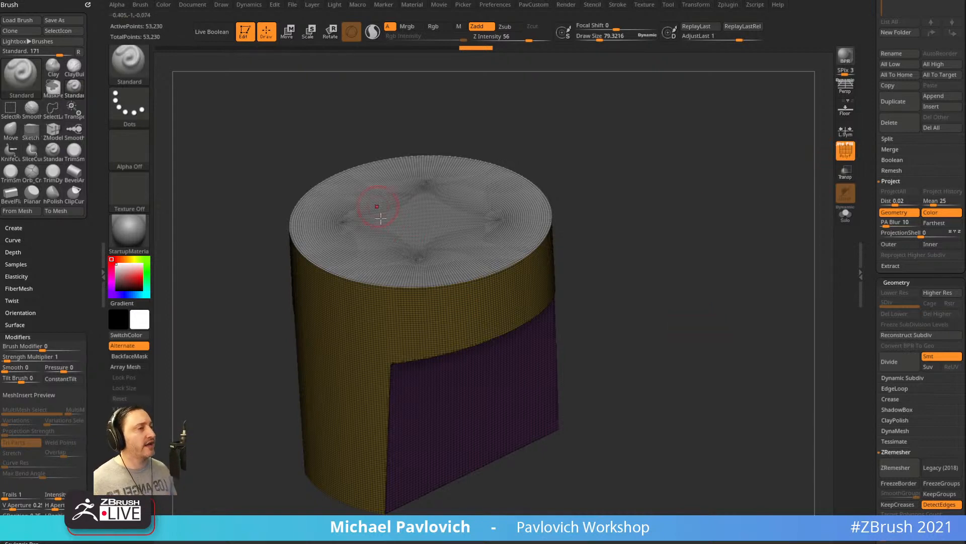
{"action": "left_click_drag", "start_coordinate": [623, 208], "coordinate": [598, 218], "text": "alt"}
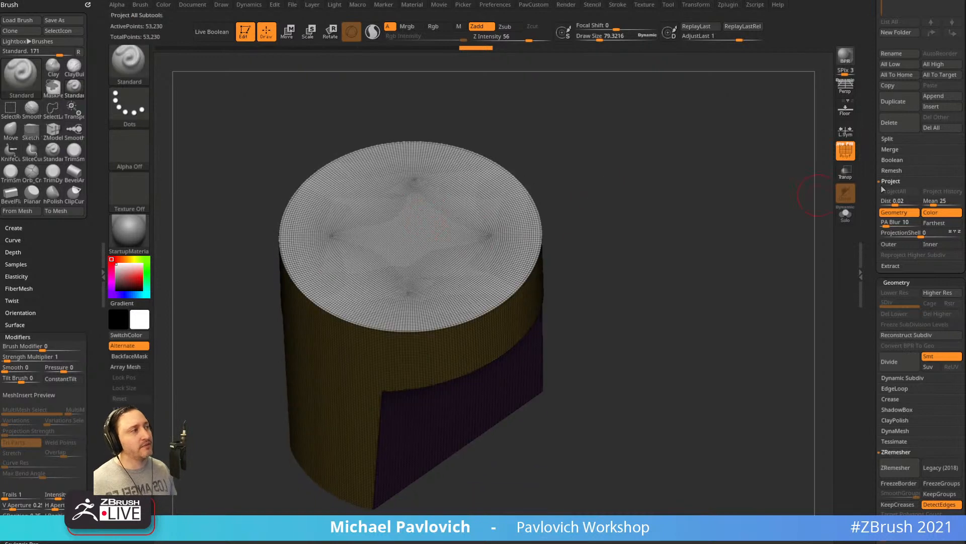
Hide the polyframe and inspect the cylinder's flat top face and the notch below it.
{"action": "left_click", "coordinate": [846, 150]}
{"action": "left_click_drag", "start_coordinate": [729, 201], "coordinate": [723, 239]}
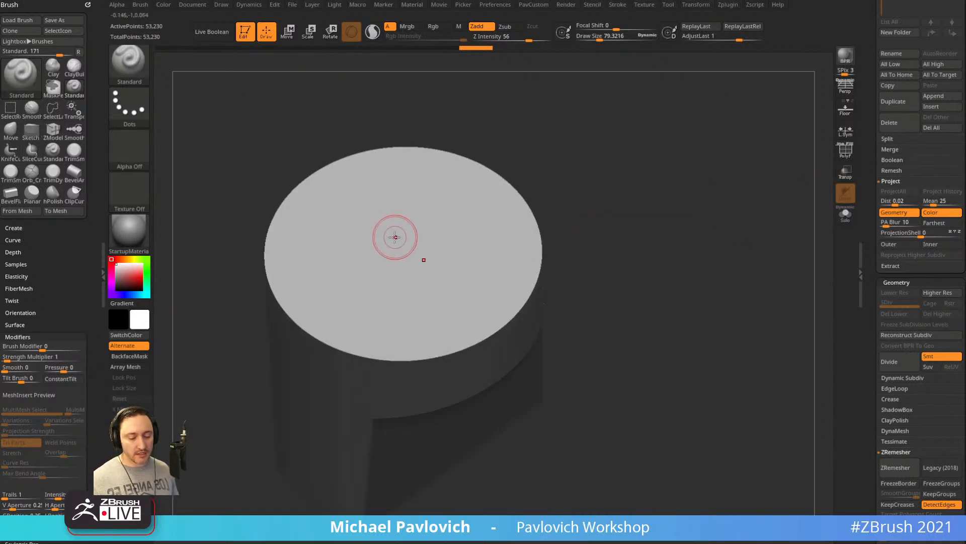
{"action": "left_click_drag", "start_coordinate": [635, 246], "coordinate": [606, 221], "text": "alt"}
{"action": "left_click_drag", "start_coordinate": [606, 222], "coordinate": [599, 248]}
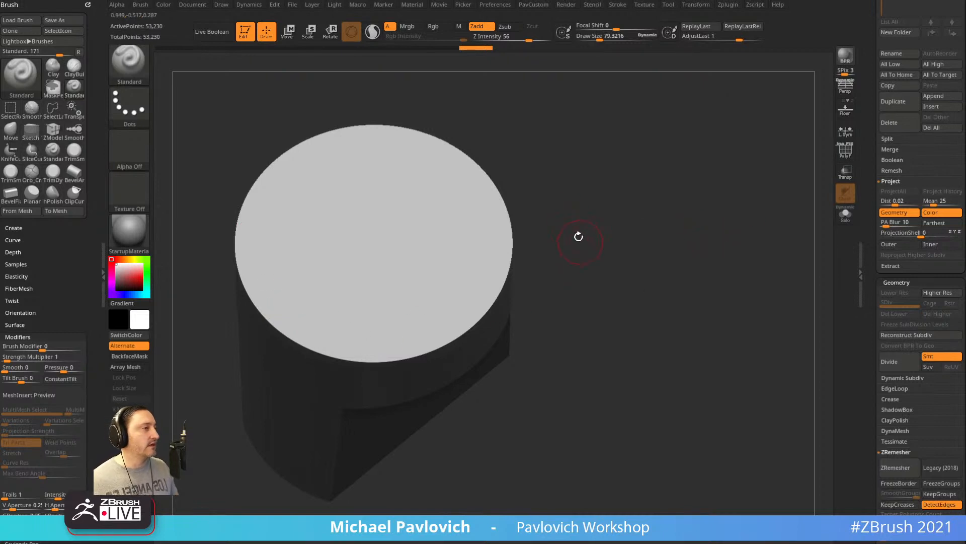
{"action": "left_click_drag", "start_coordinate": [578, 237], "coordinate": [597, 195]}
{"action": "left_click_drag", "start_coordinate": [601, 251], "coordinate": [615, 268], "text": "alt"}
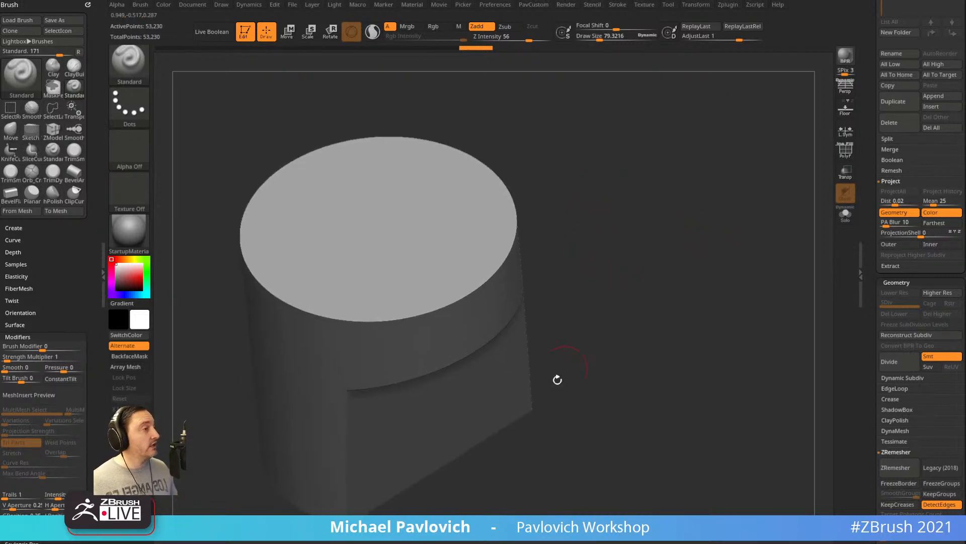
{"action": "left_click_drag", "start_coordinate": [731, 264], "coordinate": [716, 303]}
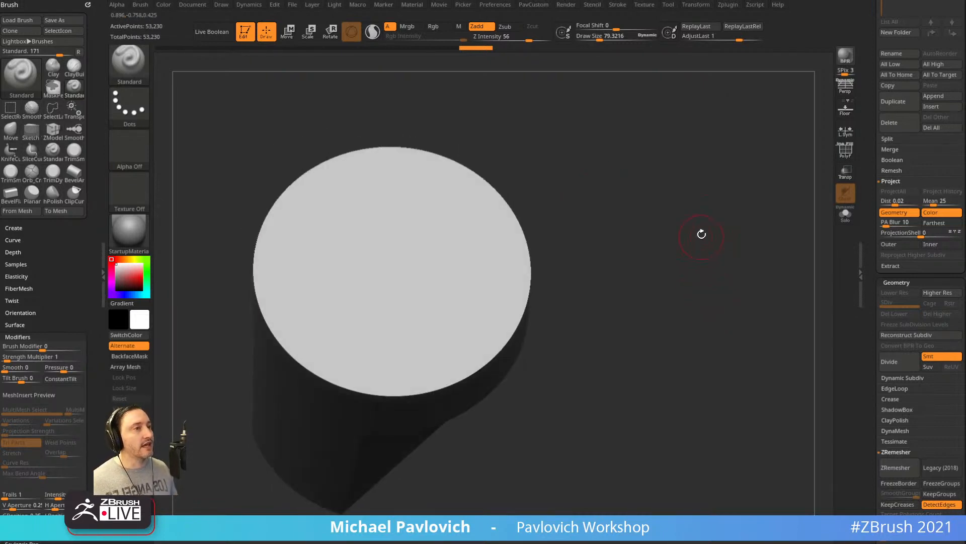
Load the CircleText004 alpha from the Military alphas folder in LightBox.
{"action": "key", "text": "comma"}
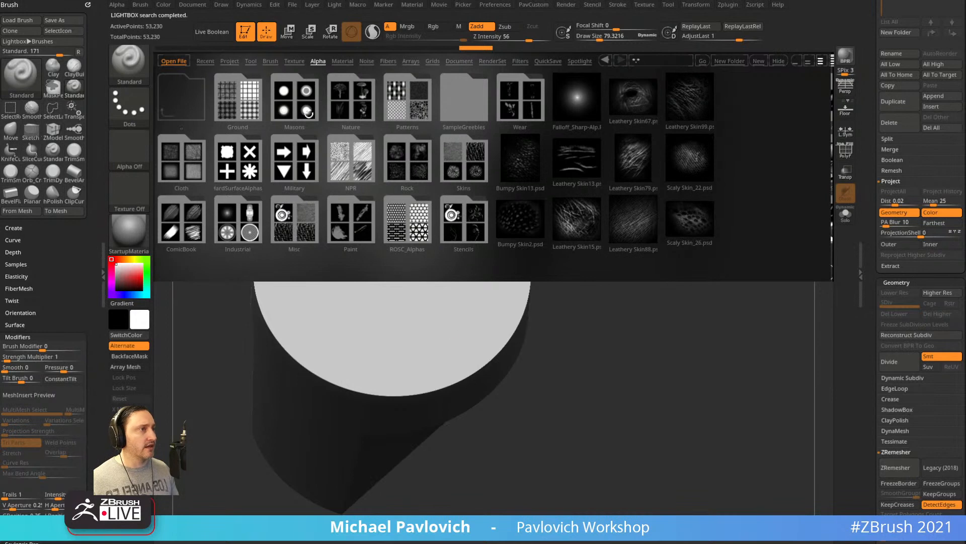
{"action": "left_click", "coordinate": [276, 160]}
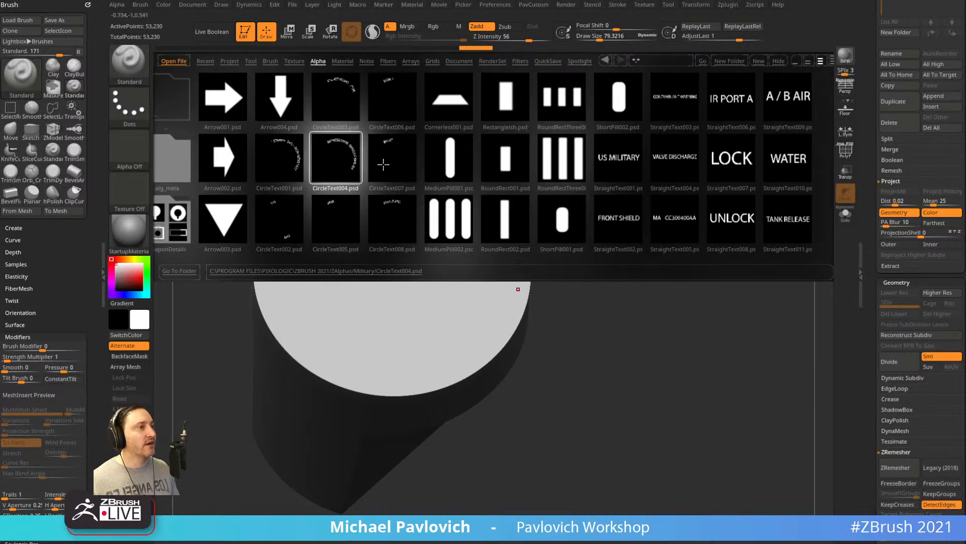
{"action": "double_click", "coordinate": [351, 154]}
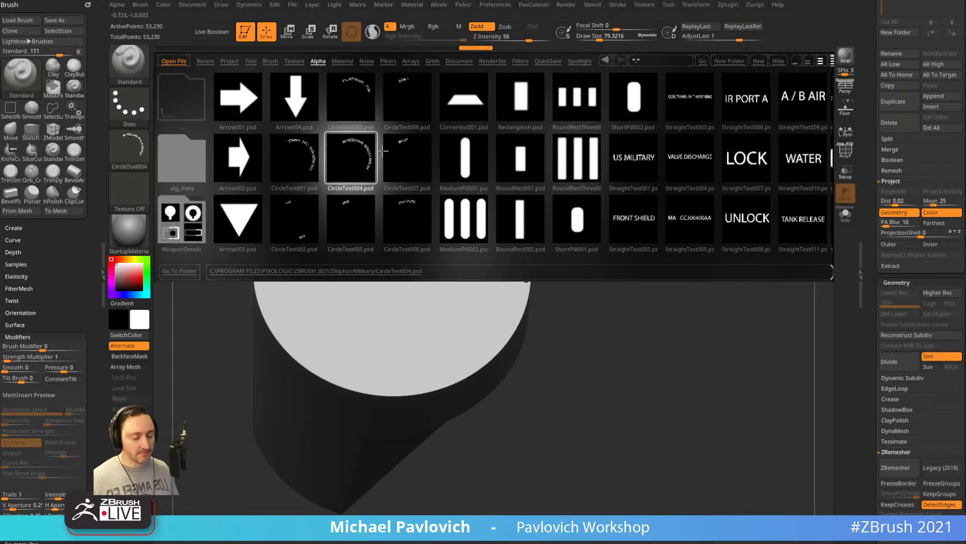
{"action": "key", "text": "comma"}
Assign the CircleText004 alpha and the DragRect stroke to the MaskPen brush.
{"action": "left_click", "coordinate": [129, 62]}
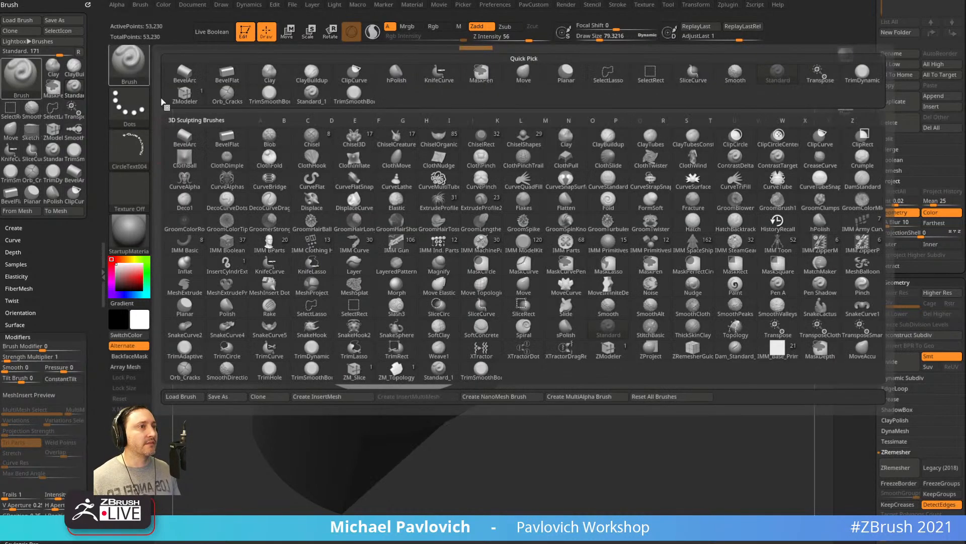
{"action": "left_click", "coordinate": [145, 147]}
{"action": "left_click", "coordinate": [195, 151]}
{"action": "key", "text": "ctrl"}
{"action": "left_click", "coordinate": [130, 147]}
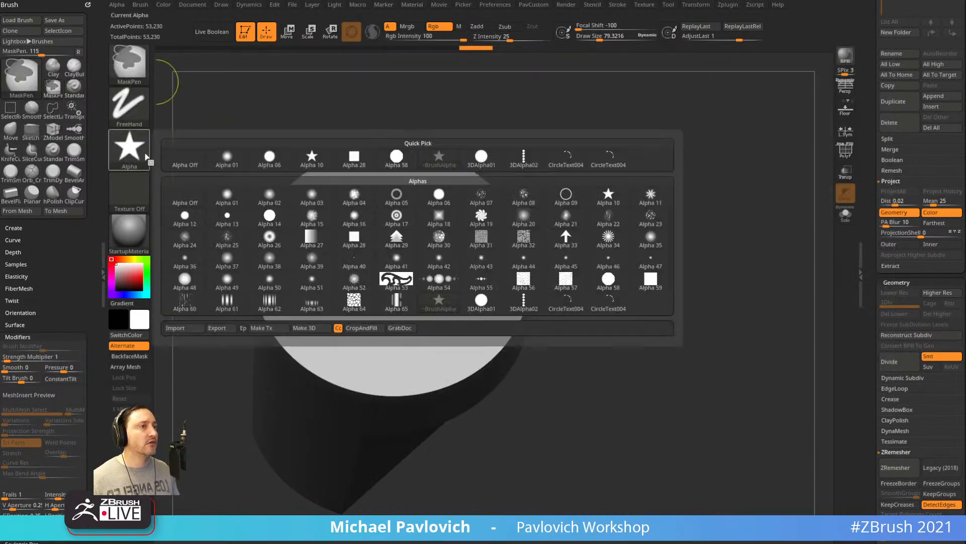
{"action": "left_click", "coordinate": [591, 170]}
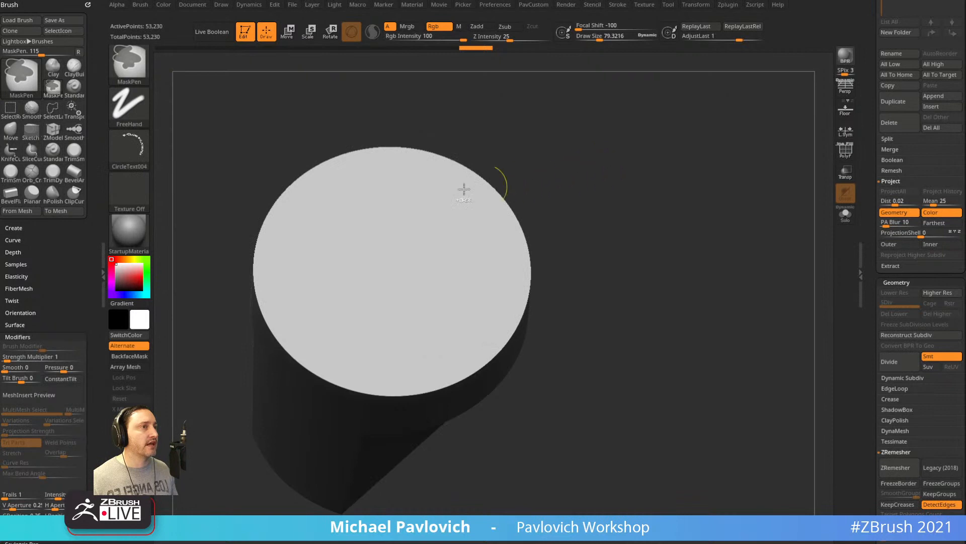
{"action": "left_click", "coordinate": [129, 105]}
{"action": "left_click", "coordinate": [217, 119]}
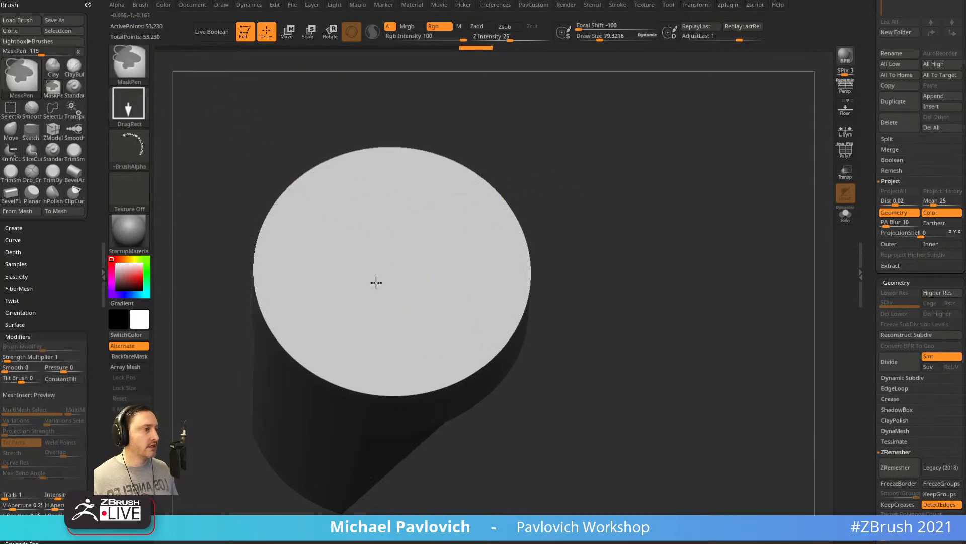
Try the circular text mask on the top face, clear it and divide the mesh to subdivision level 2.
{"action": "mouse_move", "coordinate": [377, 283]}
{"action": "left_mouse_down", "text": "ctrl"}
{"action": "mouse_move", "coordinate": [550, 322]}
{"action": "mouse_move", "coordinate": [611, 304]}
{"action": "left_mouse_up", "text": "ctrl"}
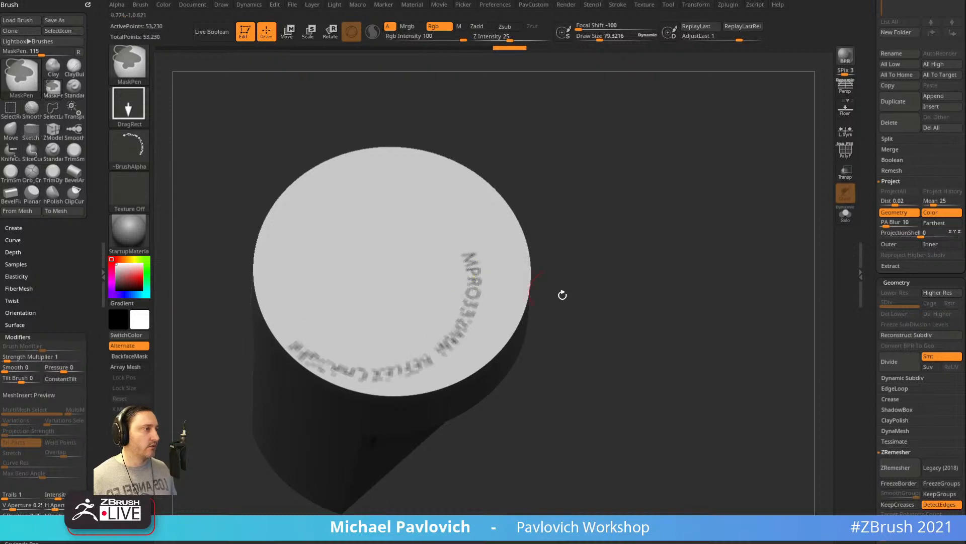
{"action": "left_click_drag", "start_coordinate": [675, 342], "coordinate": [677, 318], "text": "ctrl"}
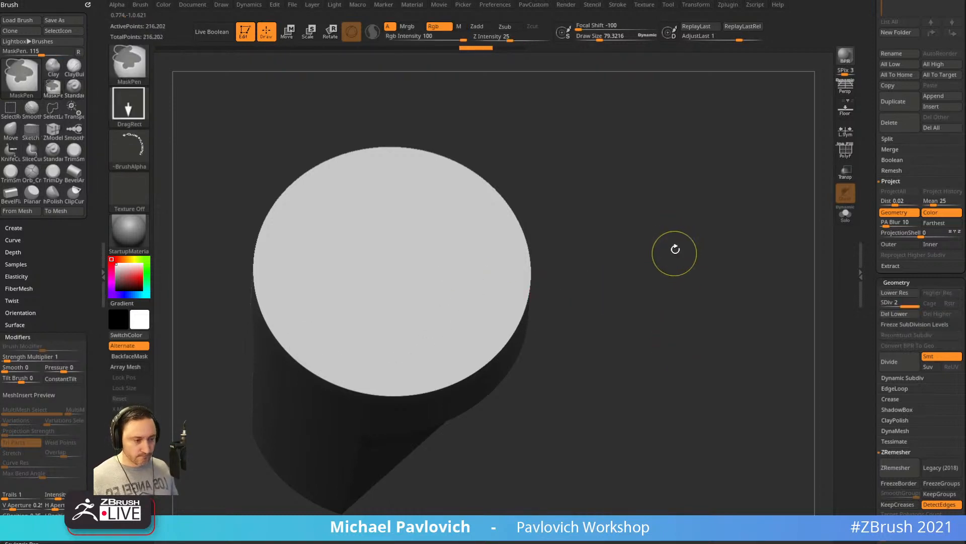
Try to align the circular text mask with the rim by masking repeatedly from the top face's centre, and undo the attempts.
{"action": "left_click_drag", "start_coordinate": [431, 287], "coordinate": [617, 287], "text": "ctrl"}
{"action": "left_click", "coordinate": [617, 287], "text": "ctrl"}
{"action": "left_click_drag", "start_coordinate": [428, 279], "coordinate": [610, 284], "text": "ctrl"}
{"action": "left_click_drag", "start_coordinate": [412, 255], "coordinate": [587, 256], "text": "ctrl"}
{"action": "left_click", "coordinate": [587, 257], "text": "ctrl"}
{"action": "left_click_drag", "start_coordinate": [429, 252], "coordinate": [613, 268], "text": "ctrl"}
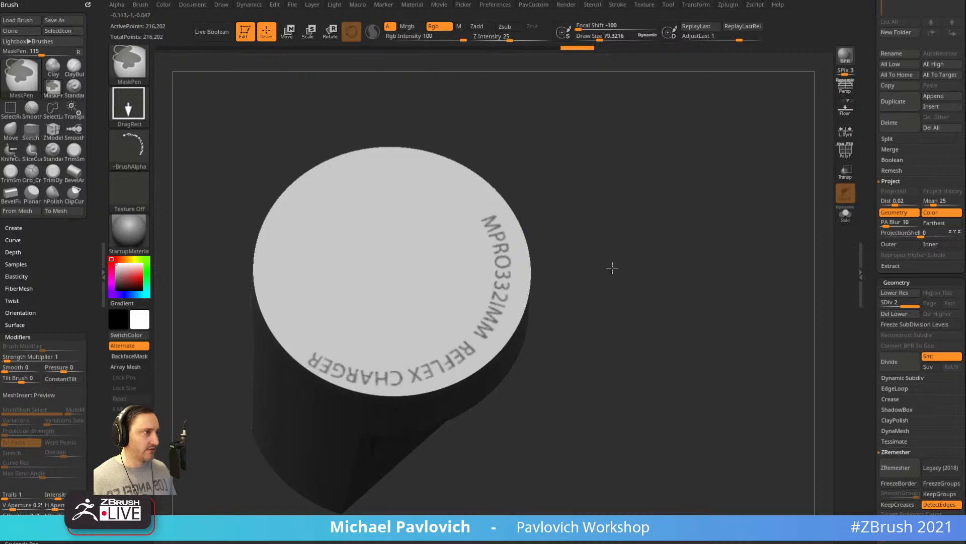
{"action": "left_click", "coordinate": [613, 267], "text": "ctrl"}
{"action": "left_click_drag", "start_coordinate": [431, 258], "coordinate": [638, 271], "text": "ctrl"}
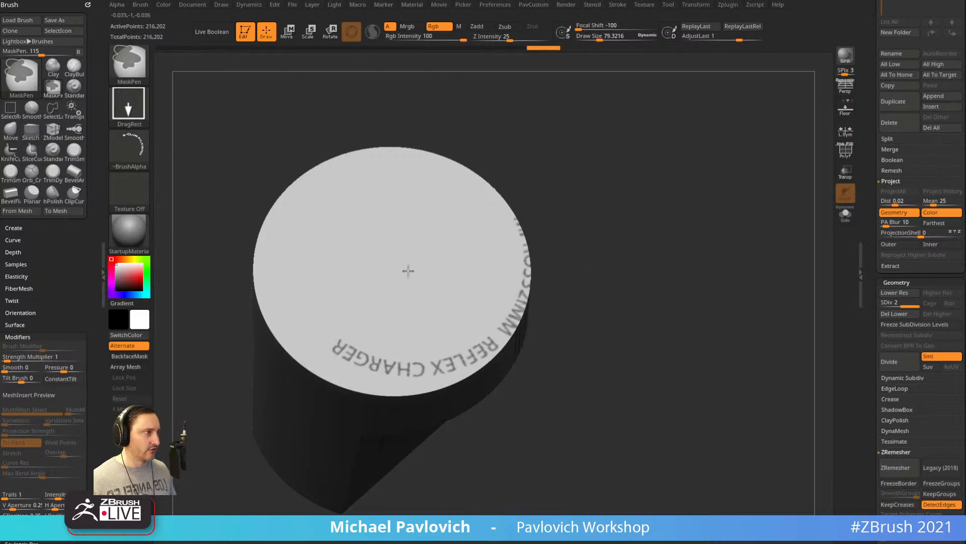
{"action": "left_click_drag", "start_coordinate": [408, 270], "coordinate": [658, 255], "text": "ctrl"}
{"action": "key", "text": "ctrl+z"}
{"action": "key", "text": "ctrl+z"}
Select the TransposeSmartMask brush, turn off the gizmo and place a transpose line on the cylinder's top face.
{"action": "key", "text": "b"}
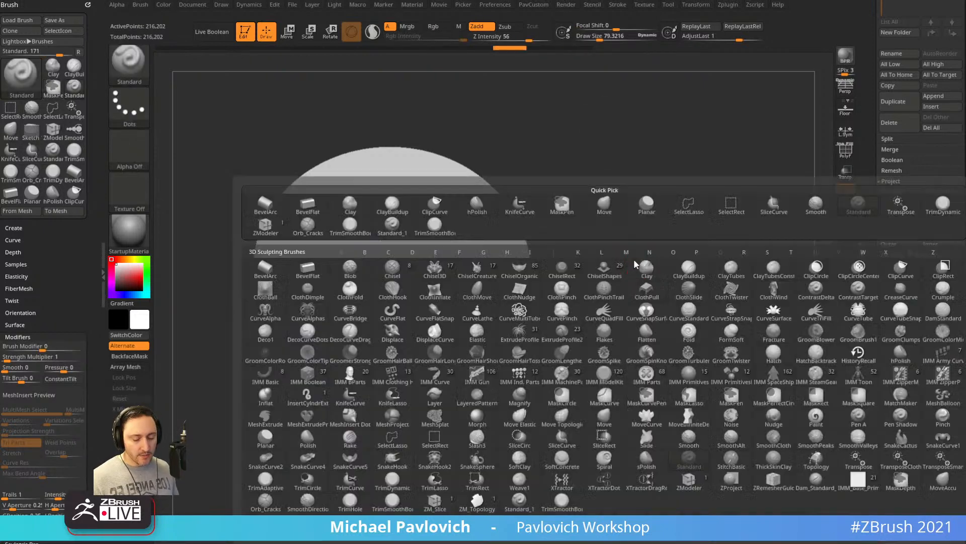
{"action": "key", "text": "t"}
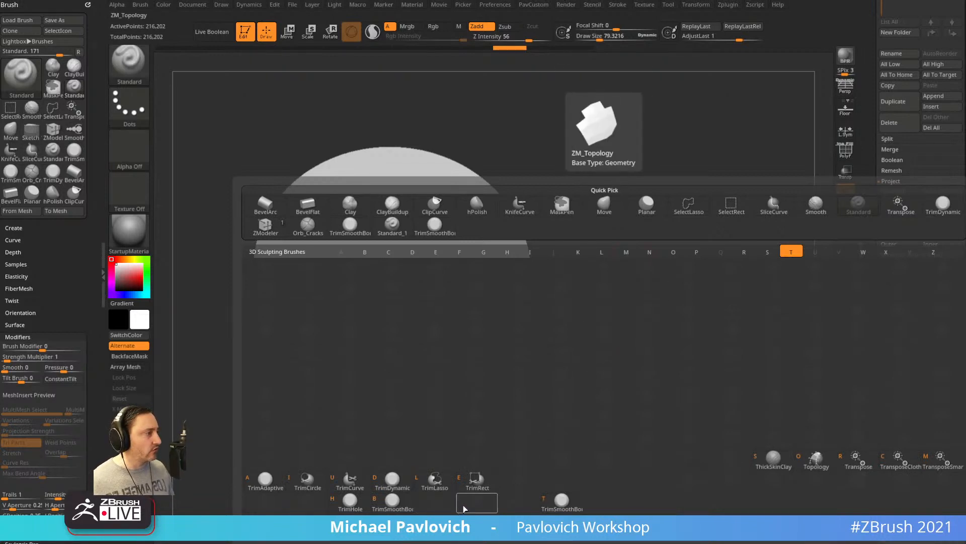
{"action": "left_click", "coordinate": [943, 463]}
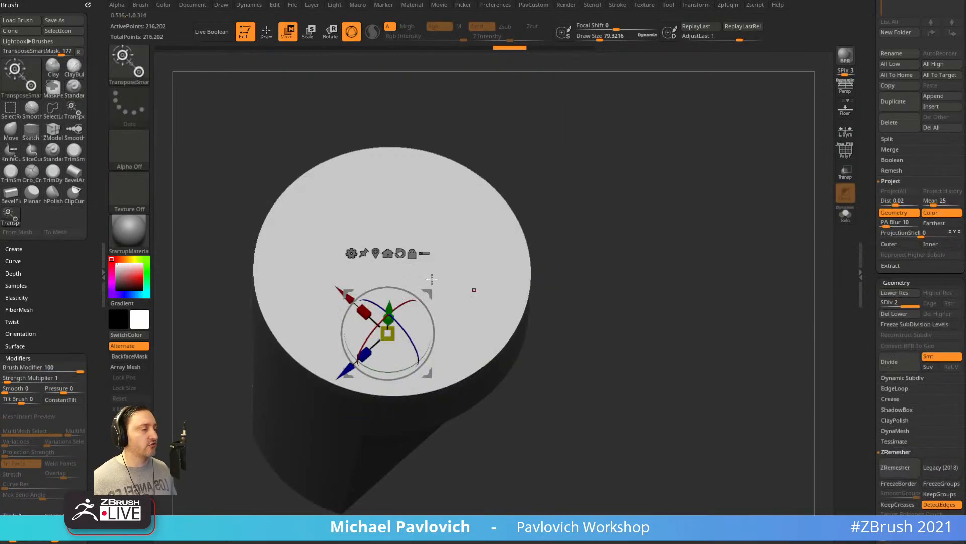
{"action": "left_click_drag", "start_coordinate": [576, 285], "coordinate": [564, 224]}
{"action": "left_click", "coordinate": [351, 38]}
{"action": "left_click", "coordinate": [347, 211]}
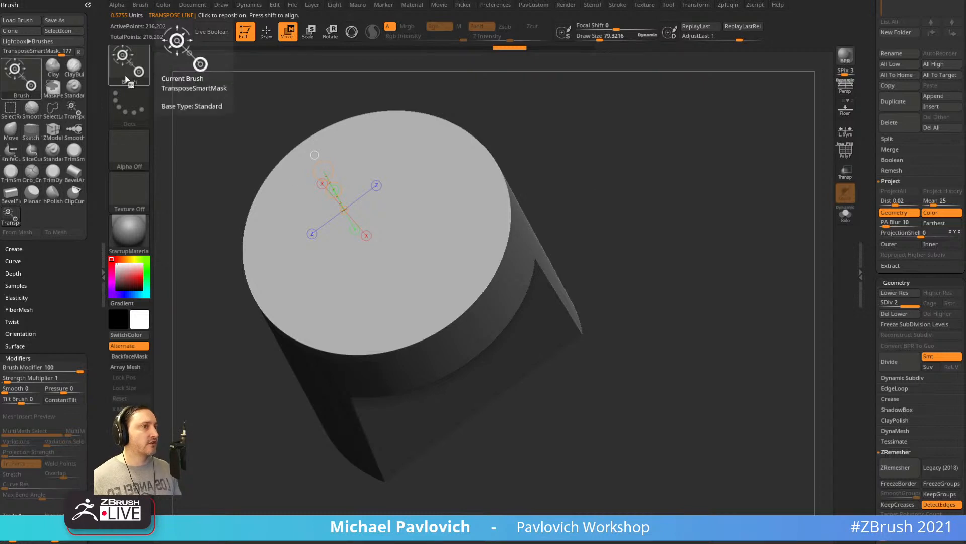
Assign the CircleText004 alpha and mask the circular text along the top face's rim, viewed from straight above.
{"action": "left_click", "coordinate": [130, 149]}
{"action": "left_click", "coordinate": [566, 160]}
{"action": "left_click_drag", "start_coordinate": [568, 177], "coordinate": [697, 235]}
{"action": "left_click_drag", "start_coordinate": [622, 154], "coordinate": [640, 169], "text": "alt"}
{"action": "mouse_move", "coordinate": [468, 243]}
{"action": "left_mouse_down", "text": "ctrl"}
{"action": "mouse_move", "coordinate": [447, 283]}
{"action": "mouse_move", "coordinate": [354, 345]}
{"action": "mouse_move", "coordinate": [317, 291]}
{"action": "mouse_move", "coordinate": [402, 344]}
{"action": "mouse_move", "coordinate": [332, 332]}
{"action": "mouse_move", "coordinate": [267, 391]}
{"action": "mouse_move", "coordinate": [326, 347]}
{"action": "mouse_move", "coordinate": [288, 378]}
{"action": "mouse_move", "coordinate": [285, 369]}
{"action": "mouse_move", "coordinate": [265, 381]}
{"action": "left_mouse_up", "text": "ctrl"}
{"action": "key", "text": "q"}
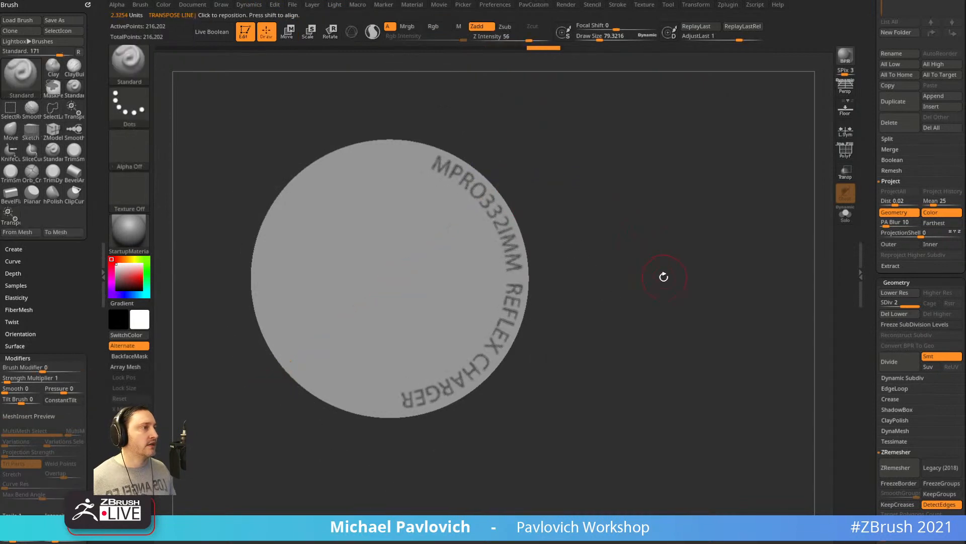
Reset the MaskPen to Alpha Off with the Dots stroke and clear the mask from the cylinder below its top face.
{"action": "mouse_move", "coordinate": [663, 276]}
{"action": "left_mouse_down"}
{"action": "mouse_move", "coordinate": [680, 198]}
{"action": "mouse_move", "coordinate": [656, 218]}
{"action": "mouse_move", "coordinate": [612, 216]}
{"action": "left_mouse_up"}
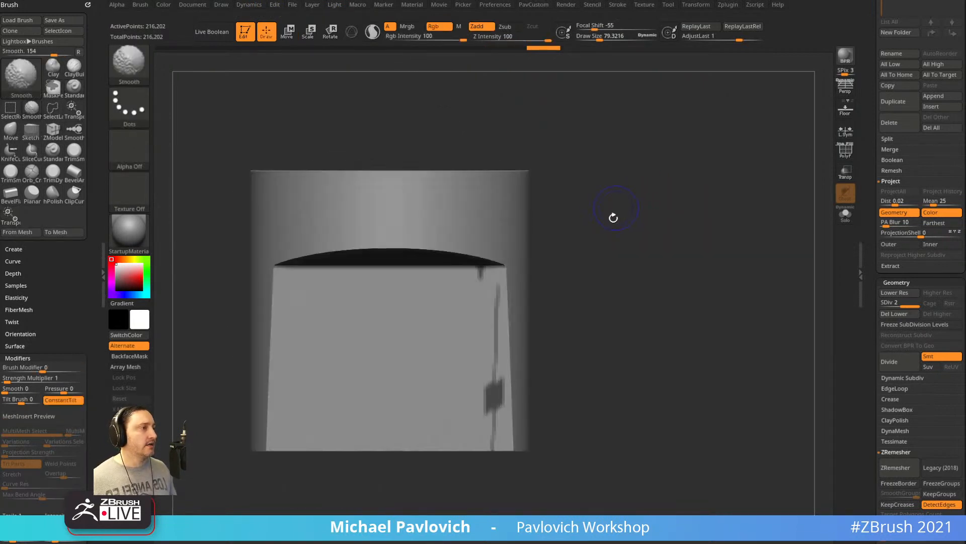
{"action": "left_click", "coordinate": [135, 70], "text": "ctrl"}
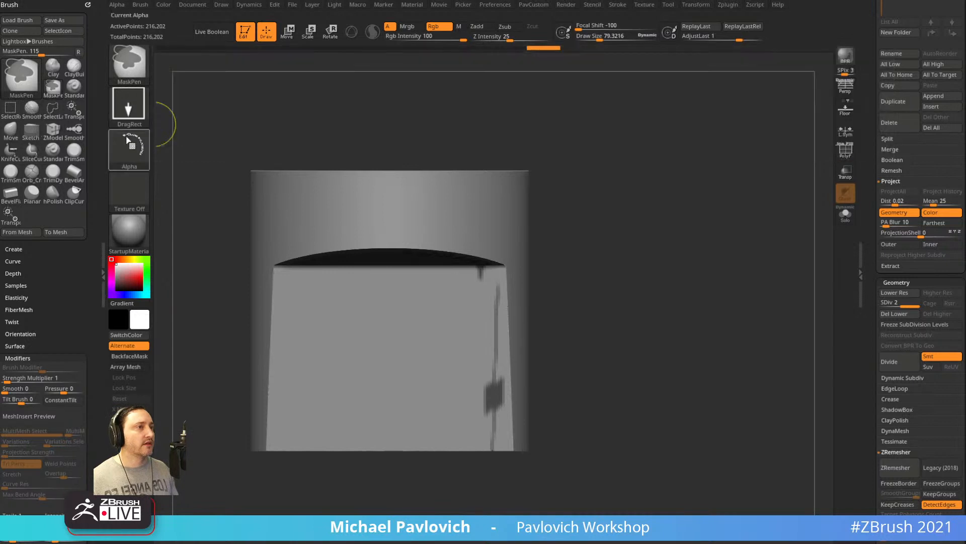
{"action": "left_click", "coordinate": [137, 151], "text": "ctrl"}
{"action": "left_click", "coordinate": [179, 166], "text": "ctrl"}
{"action": "left_click", "coordinate": [138, 113], "text": "ctrl"}
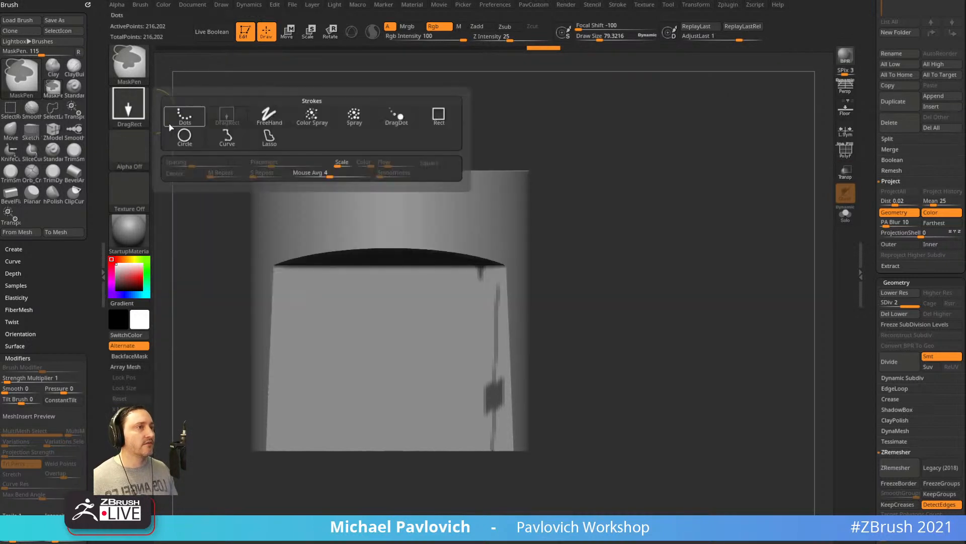
{"action": "left_click", "coordinate": [184, 115], "text": "ctrl"}
{"action": "mouse_move", "coordinate": [612, 513]}
{"action": "left_mouse_down", "text": "ctrl"}
{"action": "mouse_move", "coordinate": [186, 218]}
{"action": "mouse_move", "coordinate": [195, 172]}
{"action": "left_mouse_up", "text": "ctrl"}
Preview an extraction of the masked circular text with S Smt 5 and a thickness of 0.02.
{"action": "mouse_move", "coordinate": [647, 209]}
{"action": "left_mouse_down"}
{"action": "mouse_move", "coordinate": [539, 177]}
{"action": "mouse_move", "coordinate": [658, 270]}
{"action": "mouse_move", "coordinate": [628, 226]}
{"action": "mouse_move", "coordinate": [619, 237]}
{"action": "mouse_move", "coordinate": [874, 278]}
{"action": "mouse_move", "coordinate": [873, 216]}
{"action": "mouse_move", "coordinate": [862, 311]}
{"action": "left_mouse_up"}
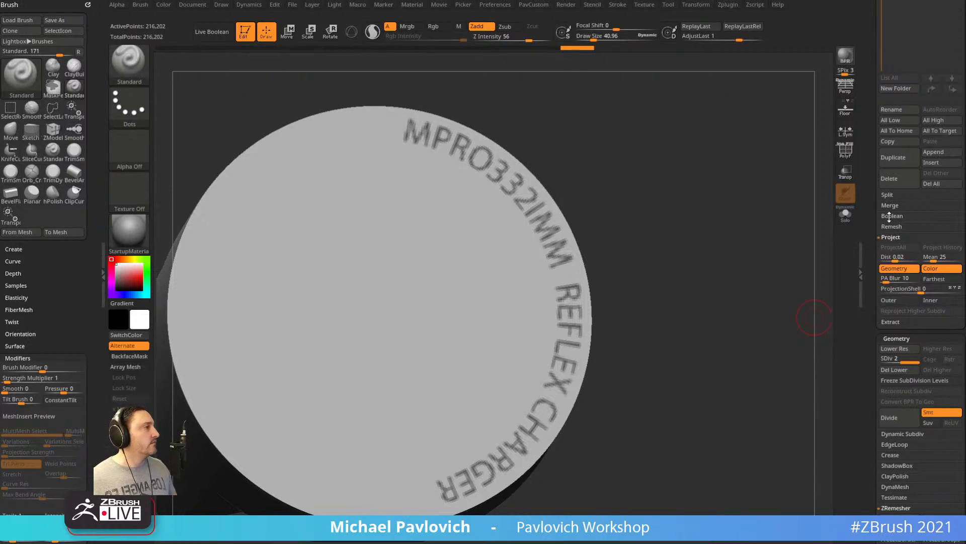
{"action": "left_click", "coordinate": [891, 237], "text": "shift"}
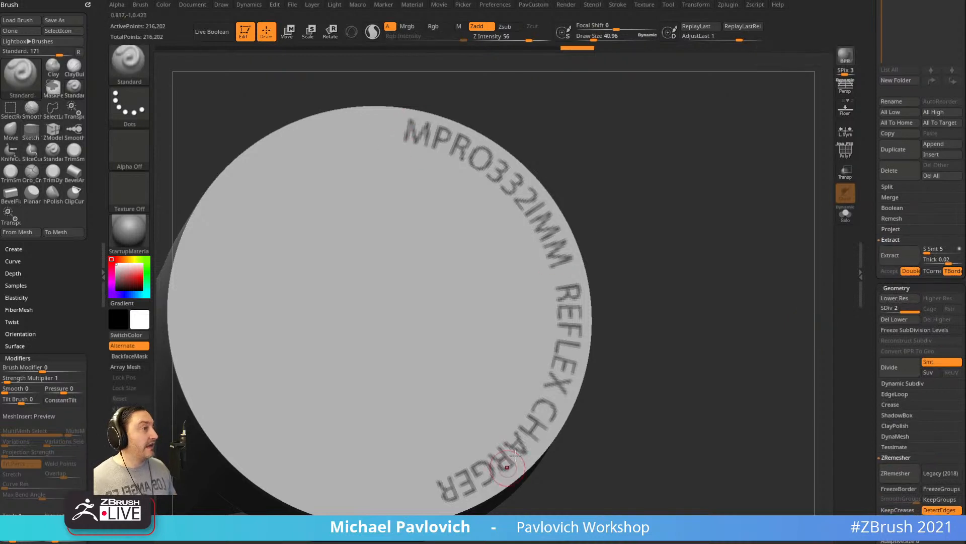
{"action": "left_click", "coordinate": [901, 256]}
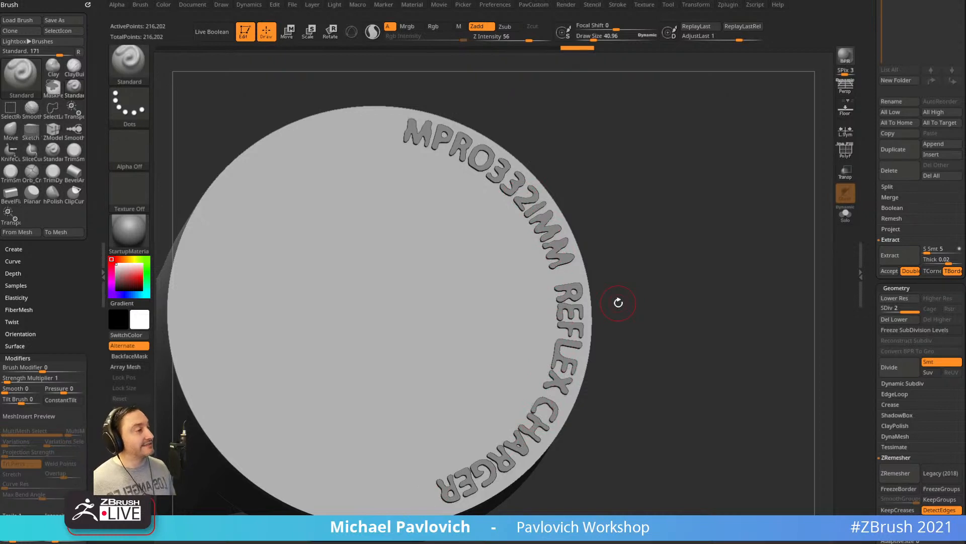
Clear the cylinder from the canvas and load the PolyMesh3D star in Edit mode, facing front.
{"action": "left_click_drag", "start_coordinate": [863, 188], "coordinate": [836, 465]}
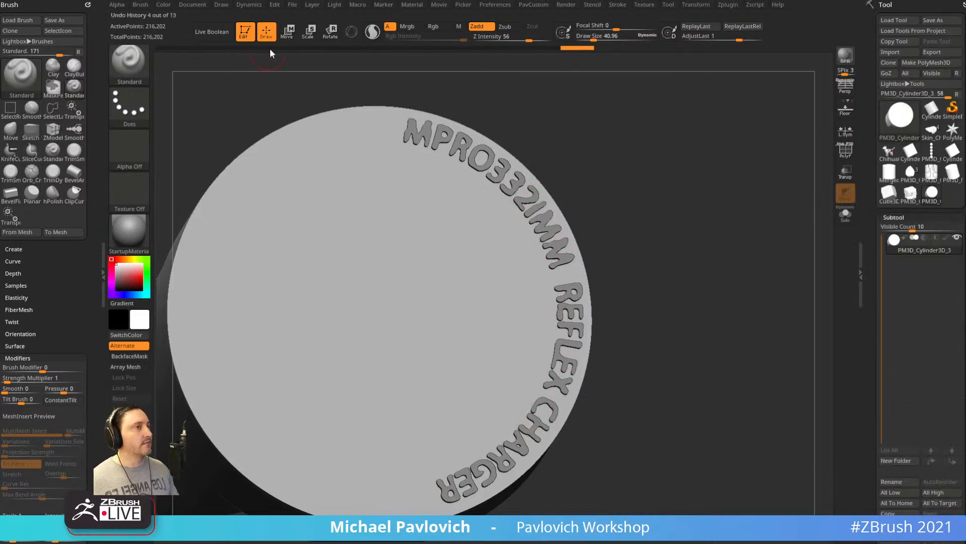
{"action": "key", "text": "t"}
{"action": "key", "text": "ctrl+n"}
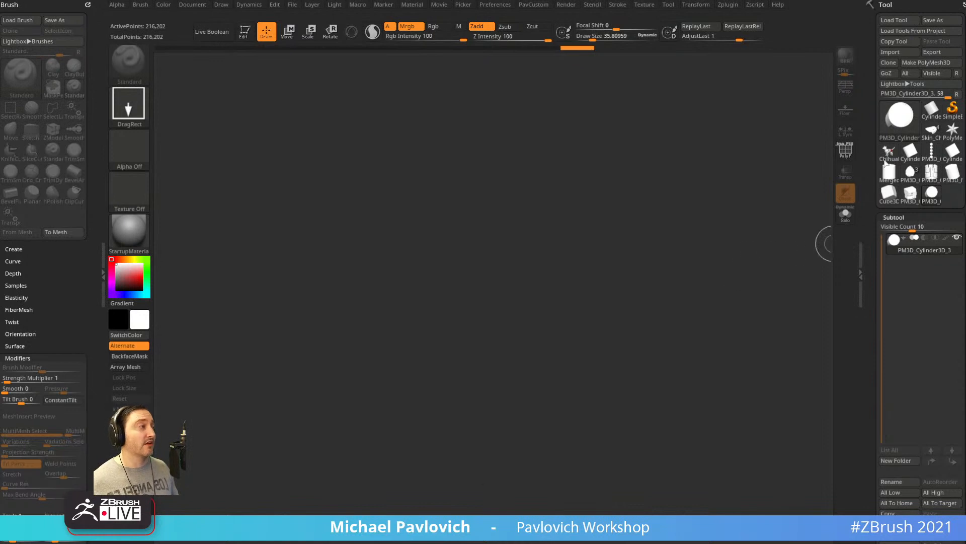
{"action": "left_click", "coordinate": [952, 132]}
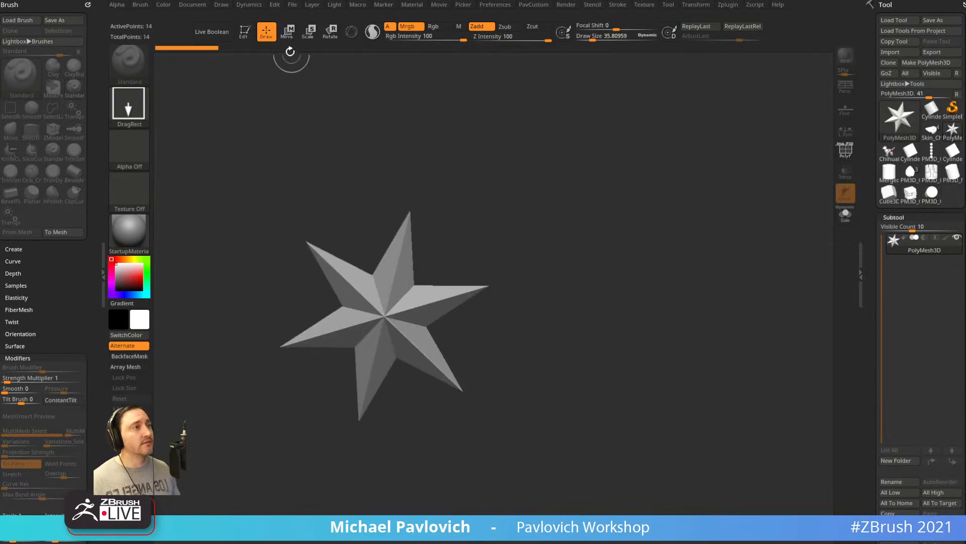
{"action": "key", "text": "t"}
{"action": "left_click_drag", "start_coordinate": [577, 260], "coordinate": [617, 238], "text": "alt"}
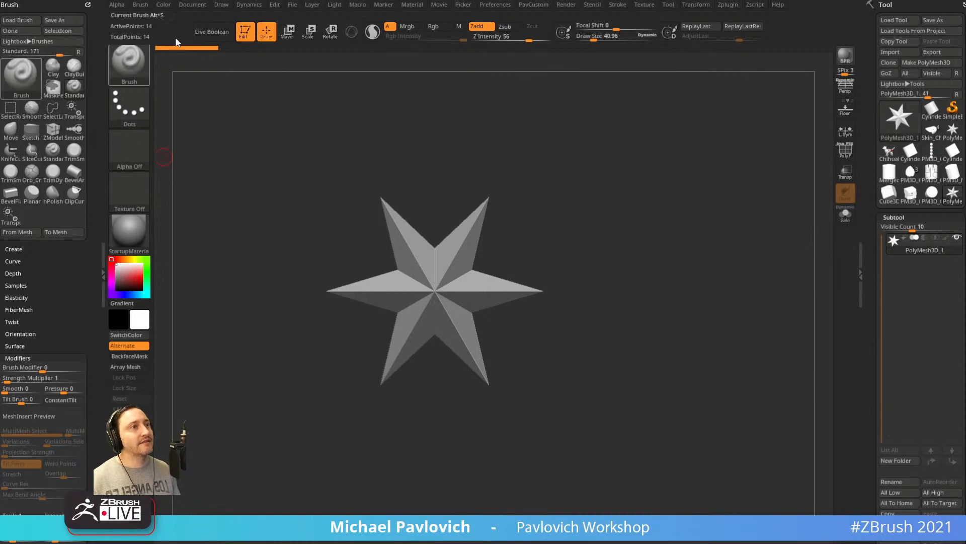
Create new 3D text reading "Mechy Style Text" with the Text 3D & Vector Shapes plugin.
{"action": "left_click", "coordinate": [97, 8]}
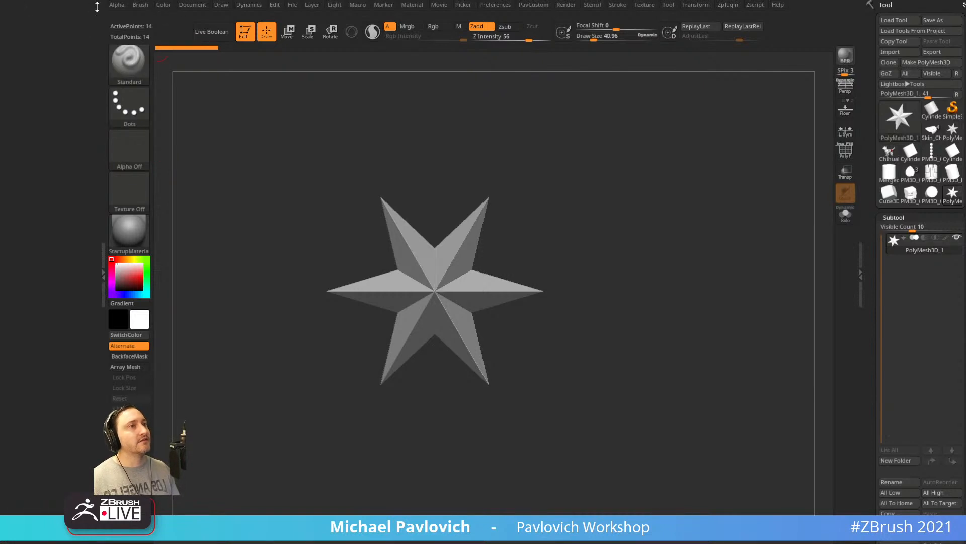
{"action": "left_click", "coordinate": [729, 6]}
{"action": "left_click_drag", "start_coordinate": [674, 9], "coordinate": [31, 125]}
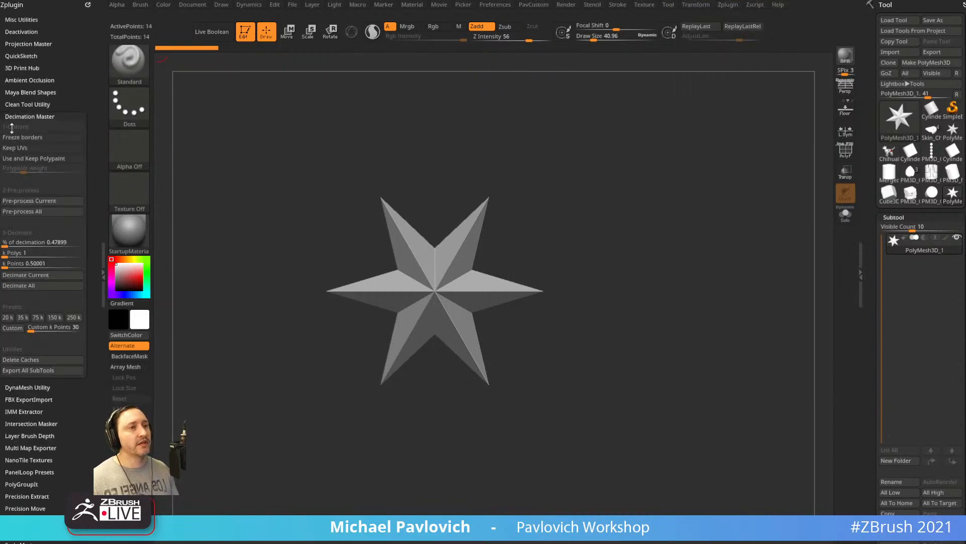
{"action": "left_click", "coordinate": [24, 116]}
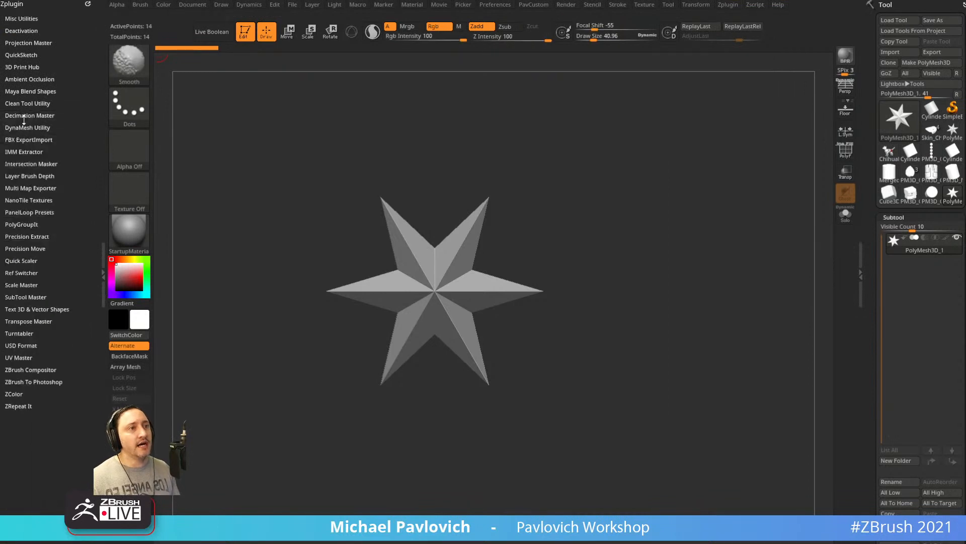
{"action": "left_click", "coordinate": [24, 309]}
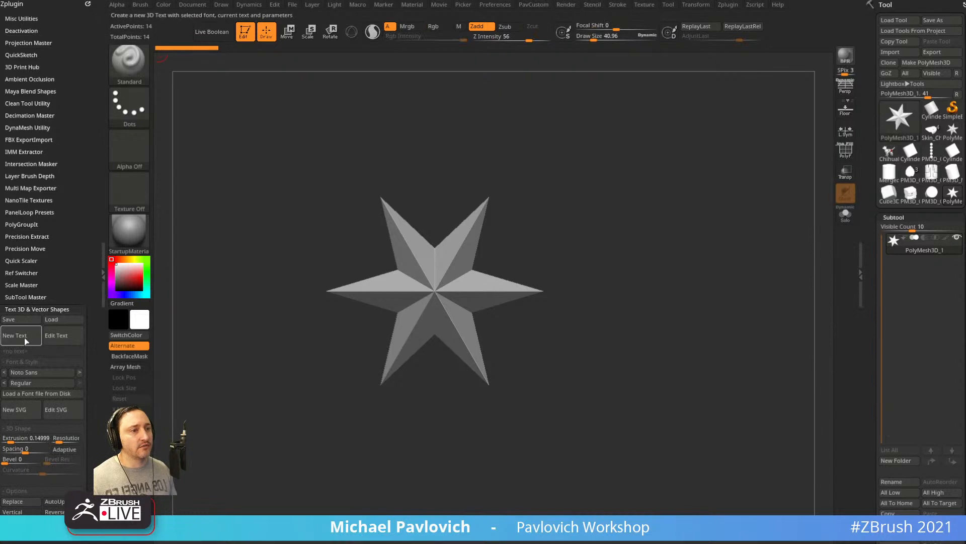
{"action": "left_click", "coordinate": [24, 336]}
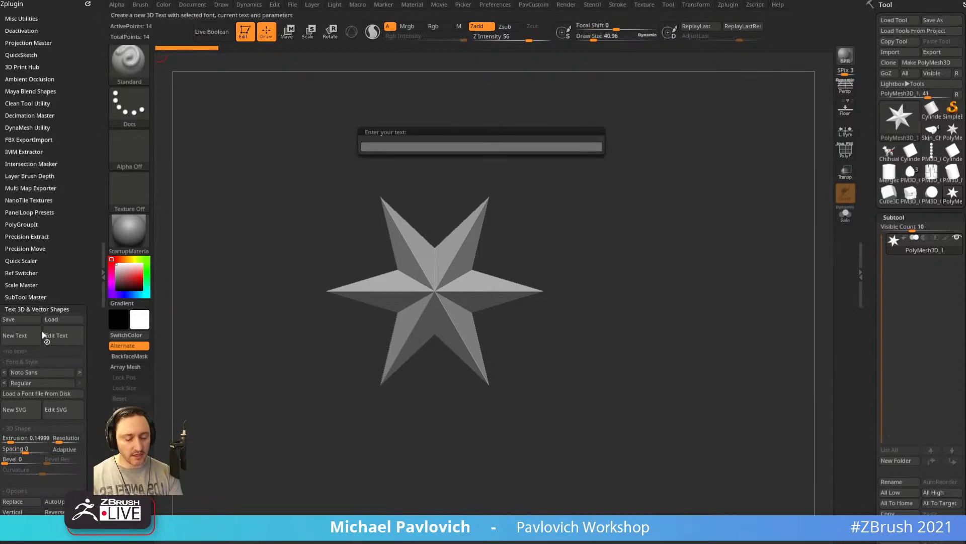
{"action": "type", "text": "Mechy"}
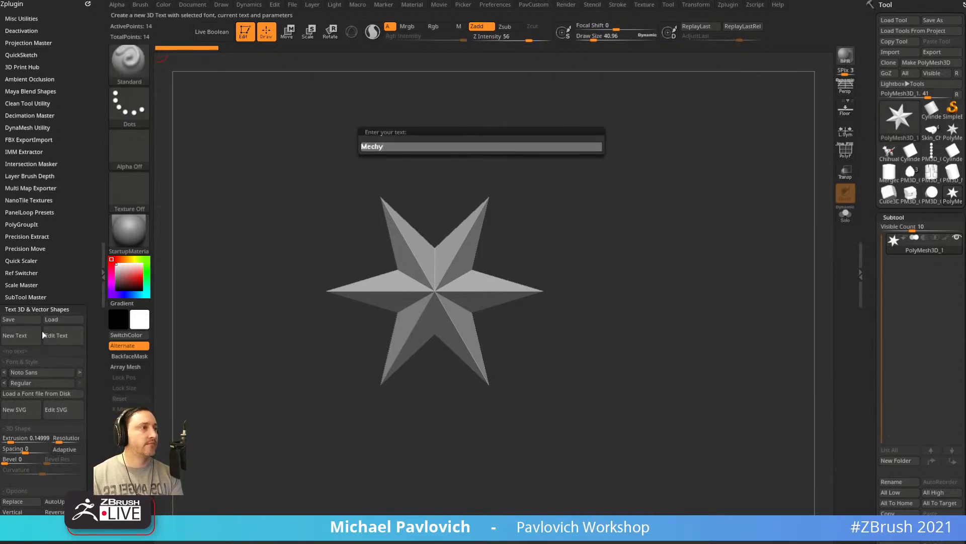
{"action": "type", "text": " Style Text"}
{"action": "key", "text": "Return"}
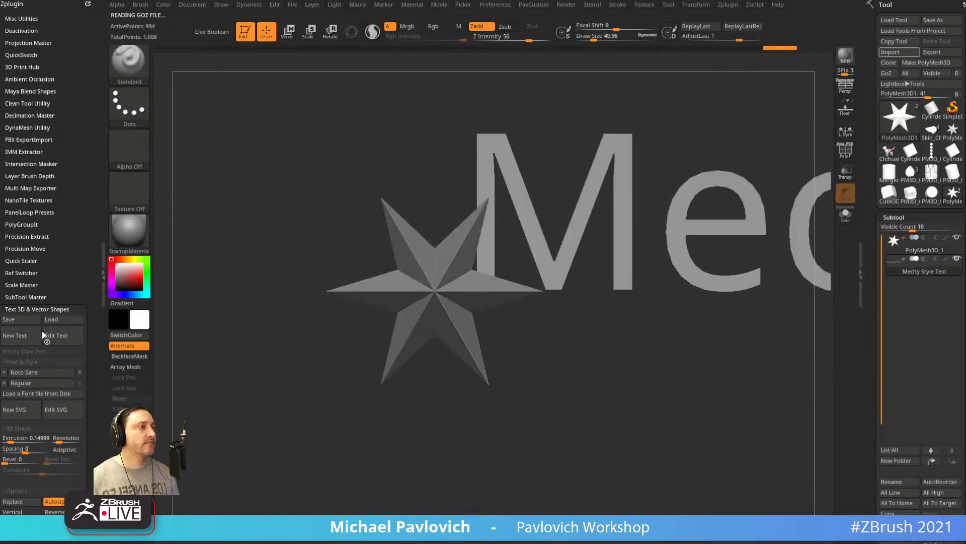
Display the polyframe on the 3D text and assign the SkinShade4 material.
{"action": "right_click_drag", "start_coordinate": [364, 152], "coordinate": [323, 80], "text": "ctrl"}
{"action": "right_click_drag", "start_coordinate": [224, 204], "coordinate": [321, 210], "text": "alt"}
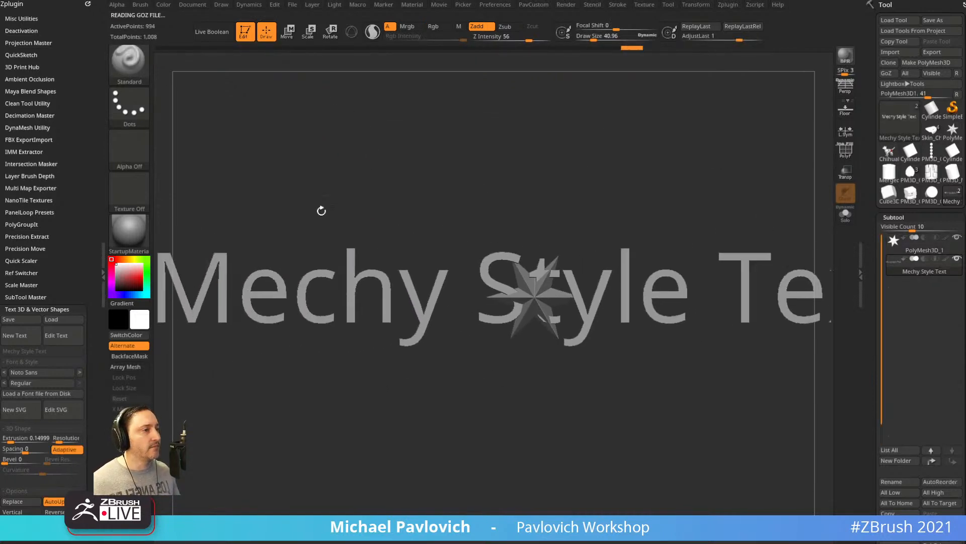
{"action": "left_click", "coordinate": [49, 373]}
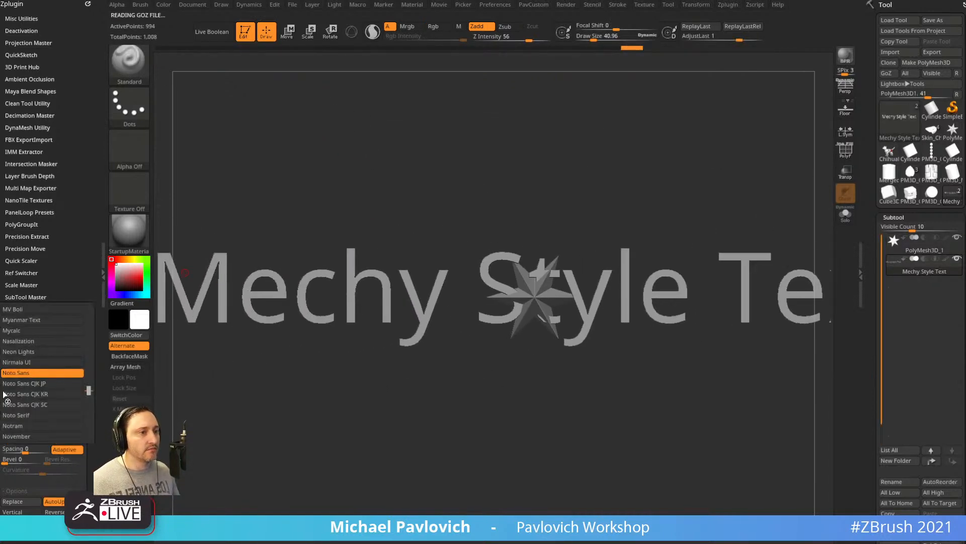
{"action": "right_click_drag", "start_coordinate": [475, 211], "coordinate": [558, 211], "text": "ctrl"}
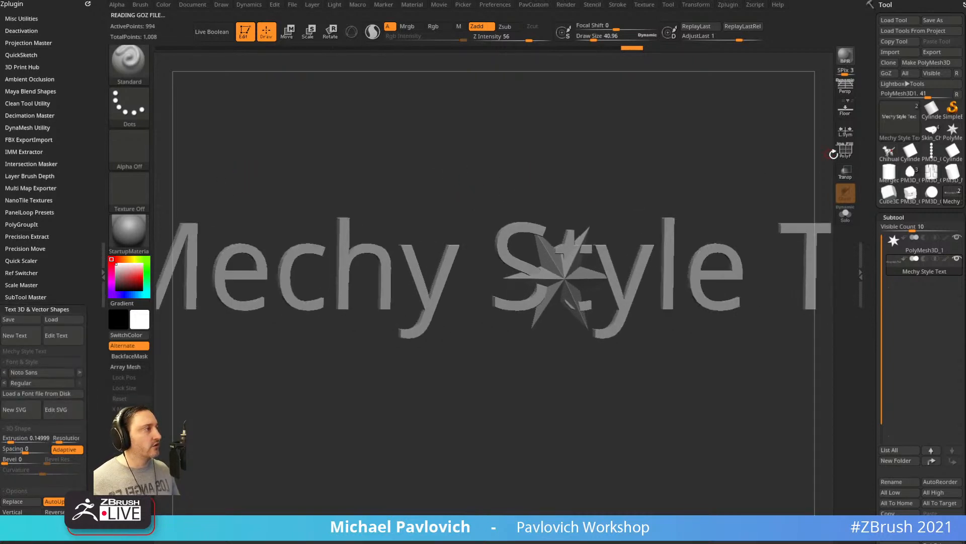
{"action": "left_click", "coordinate": [845, 152]}
{"action": "right_click_drag", "start_coordinate": [639, 151], "coordinate": [698, 162]}
{"action": "left_click", "coordinate": [132, 231]}
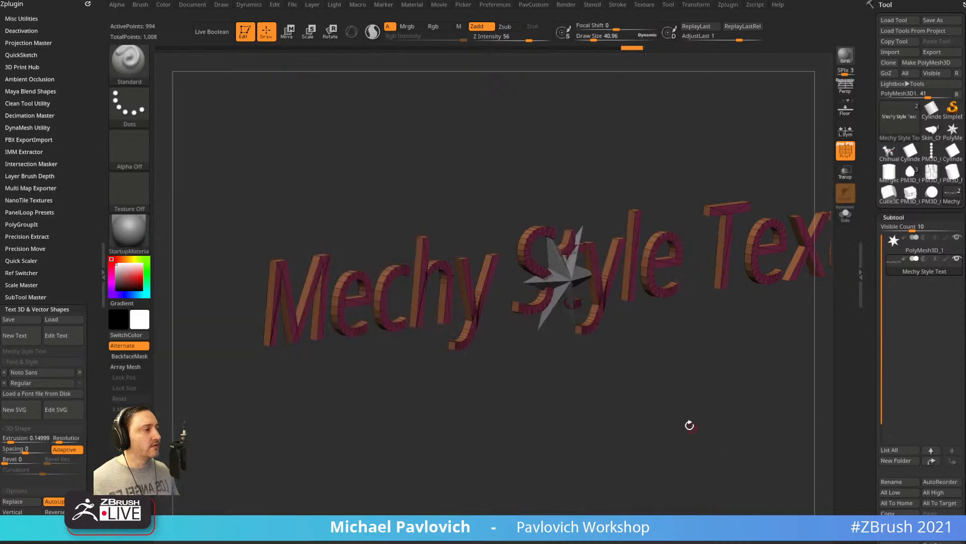
{"action": "left_click", "coordinate": [140, 230]}
{"action": "left_click", "coordinate": [690, 425]}
{"action": "right_click_drag", "start_coordinate": [715, 433], "coordinate": [656, 443], "text": "alt"}
Try a Bevel of 53 with a Bevel Res of 5 on the text and return the Bevel to 0.
{"action": "left_click", "coordinate": [15, 458]}
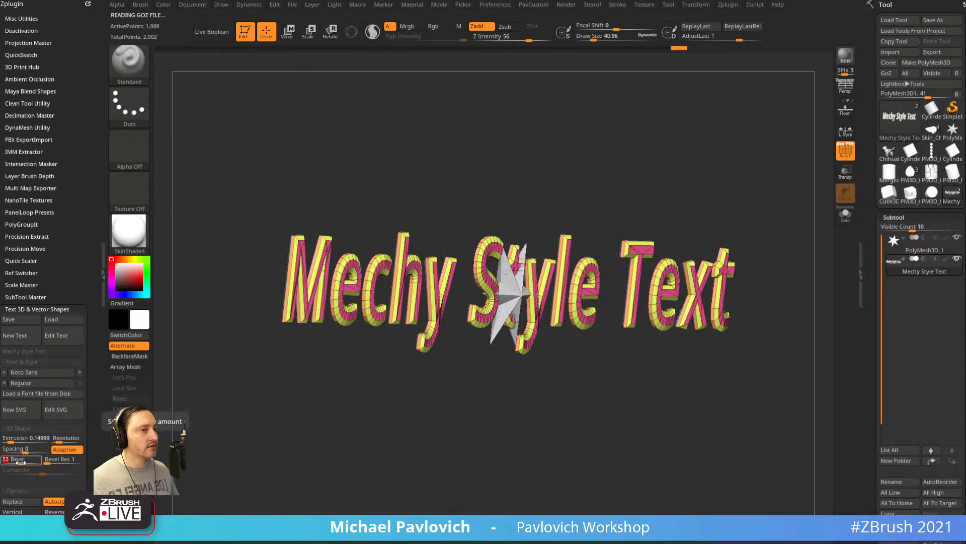
{"action": "left_click", "coordinate": [52, 461]}
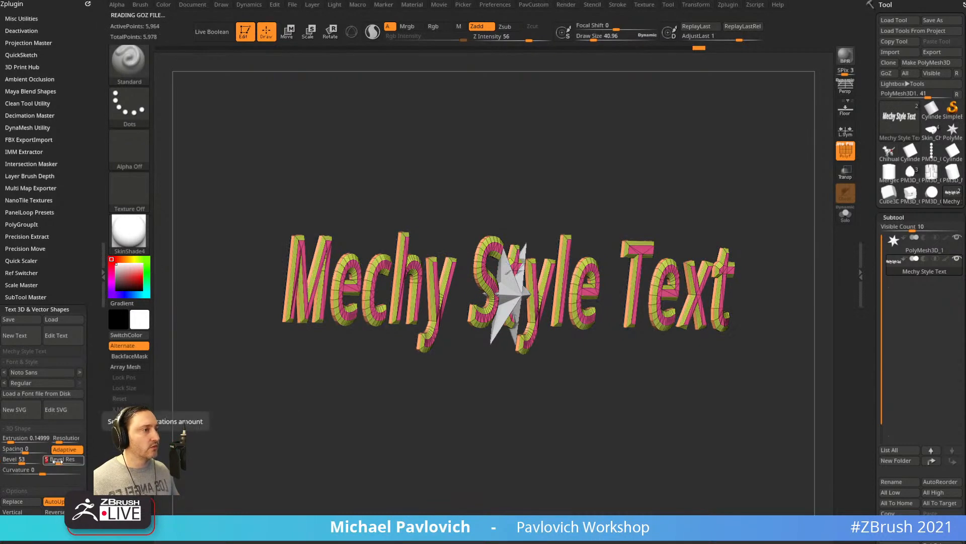
{"action": "left_click_drag", "start_coordinate": [23, 461], "coordinate": [4, 461]}
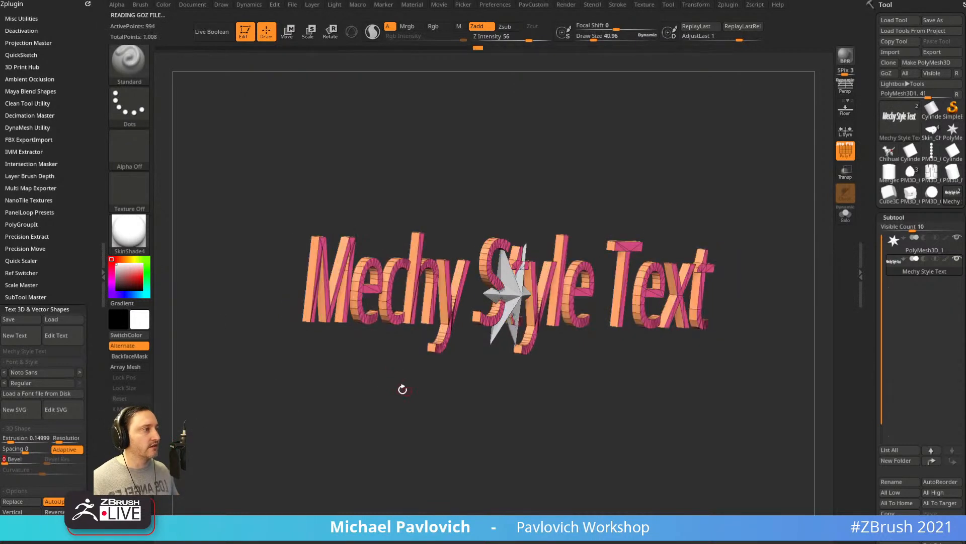
Turn off Adaptive for the 3D text and hide the PolyMesh3D_1 star subtool.
{"action": "left_click_drag", "start_coordinate": [402, 389], "coordinate": [448, 359]}
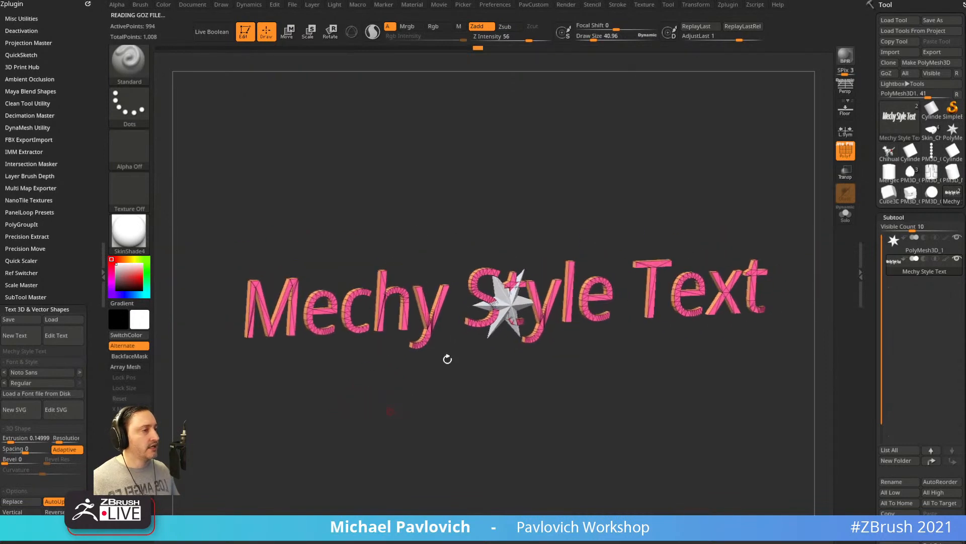
{"action": "left_click", "coordinate": [59, 450]}
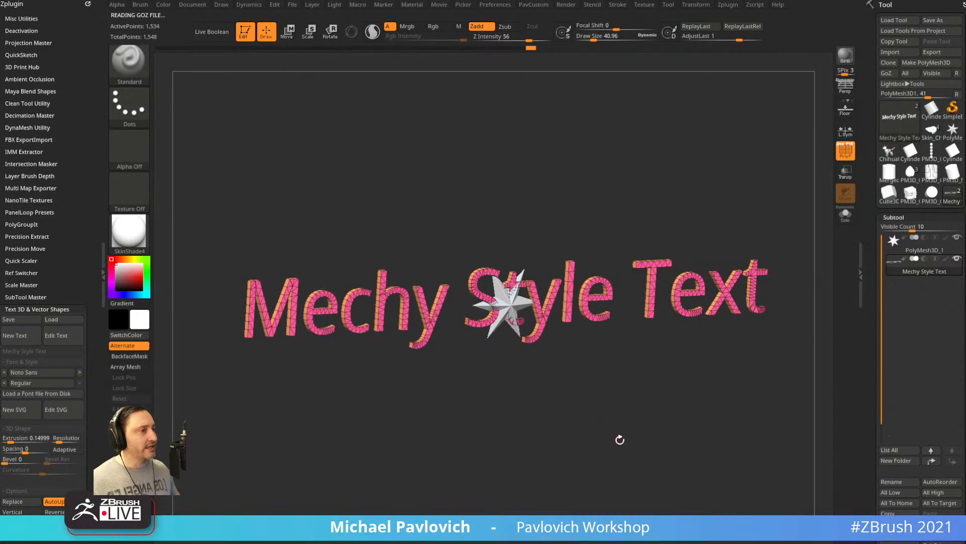
{"action": "left_click", "coordinate": [957, 238]}
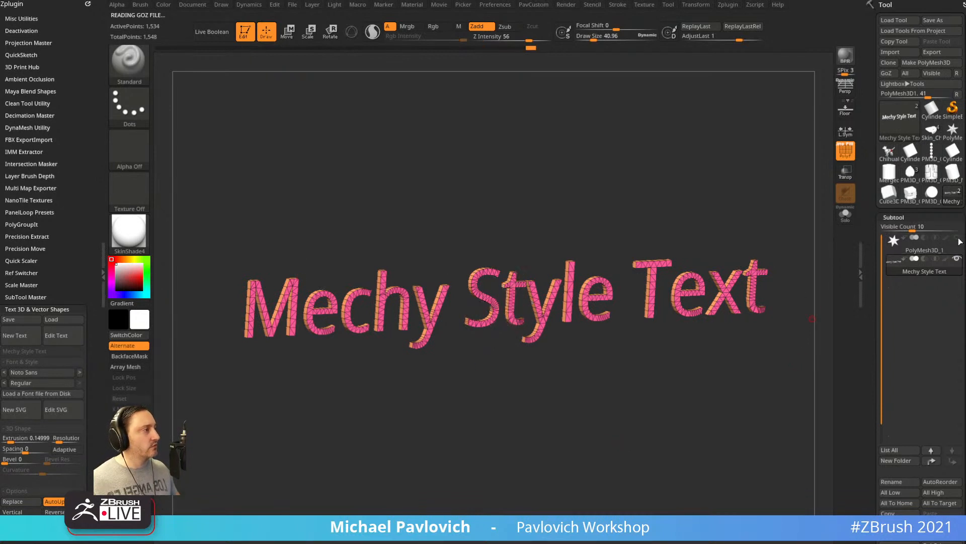
{"action": "left_click_drag", "start_coordinate": [607, 390], "coordinate": [527, 398]}
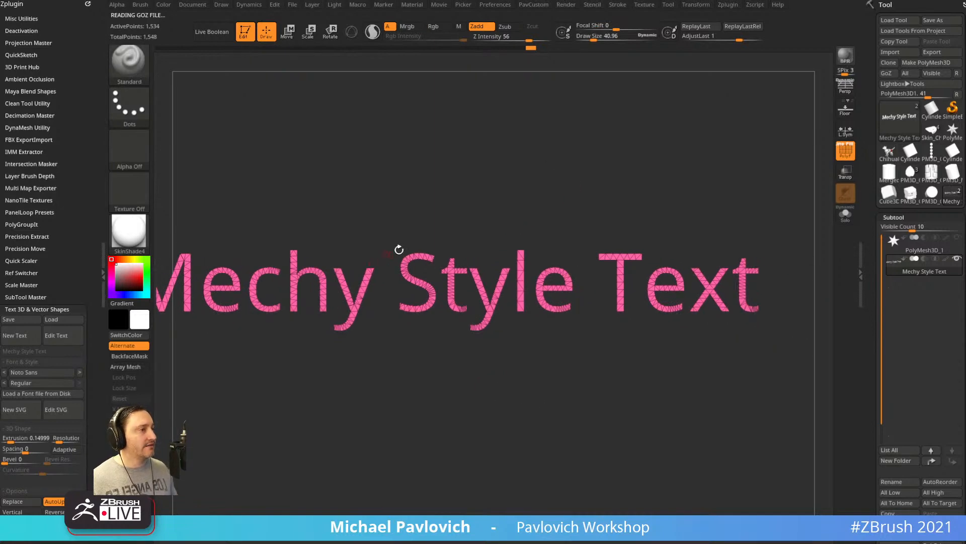
{"action": "left_click_drag", "start_coordinate": [399, 250], "coordinate": [573, 235]}
Try curving the text into a half circle with the Bend Arc deformer and undo the bend.
{"action": "key", "text": "w"}
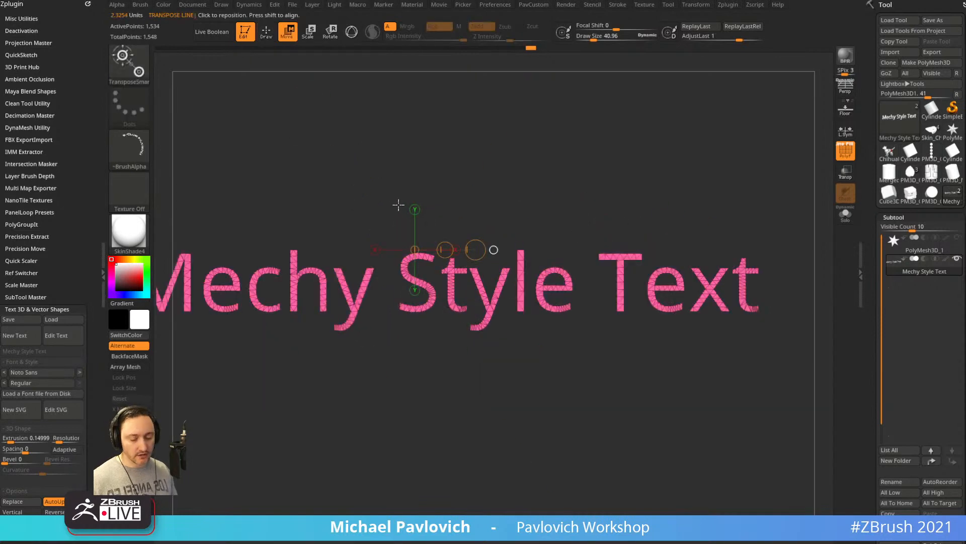
{"action": "key", "text": "y"}
{"action": "left_click", "coordinate": [423, 221]}
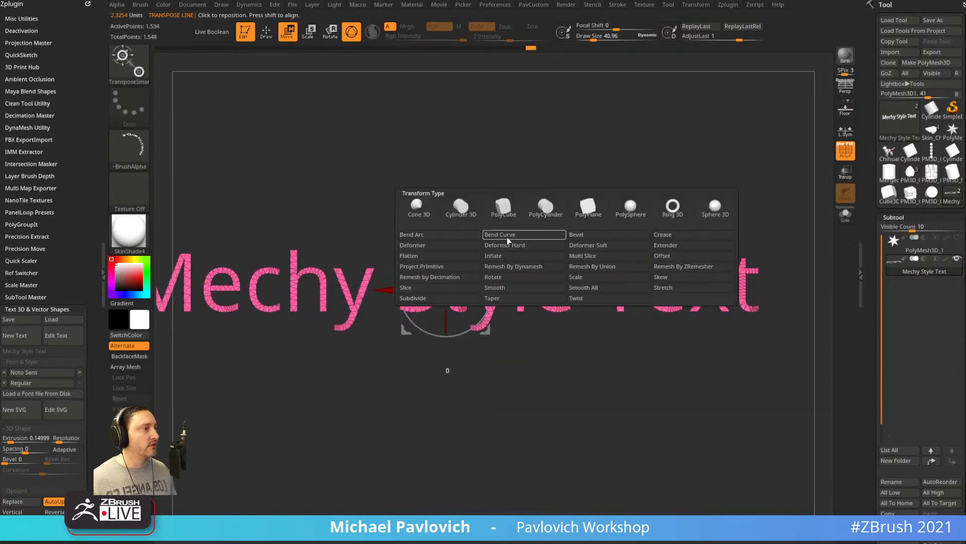
{"action": "left_click", "coordinate": [480, 245]}
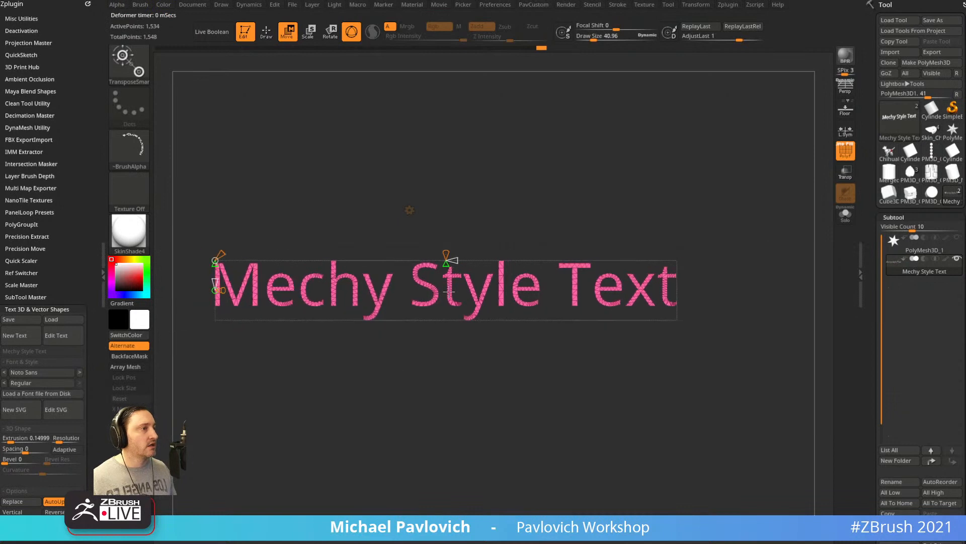
{"action": "left_click_drag", "start_coordinate": [449, 262], "coordinate": [394, 260]}
{"action": "key", "text": "q"}
{"action": "mouse_move", "coordinate": [643, 199]}
{"action": "left_mouse_down"}
{"action": "mouse_move", "coordinate": [653, 257]}
{"action": "mouse_move", "coordinate": [712, 237]}
{"action": "mouse_move", "coordinate": [640, 211]}
{"action": "mouse_move", "coordinate": [645, 223]}
{"action": "left_mouse_up"}
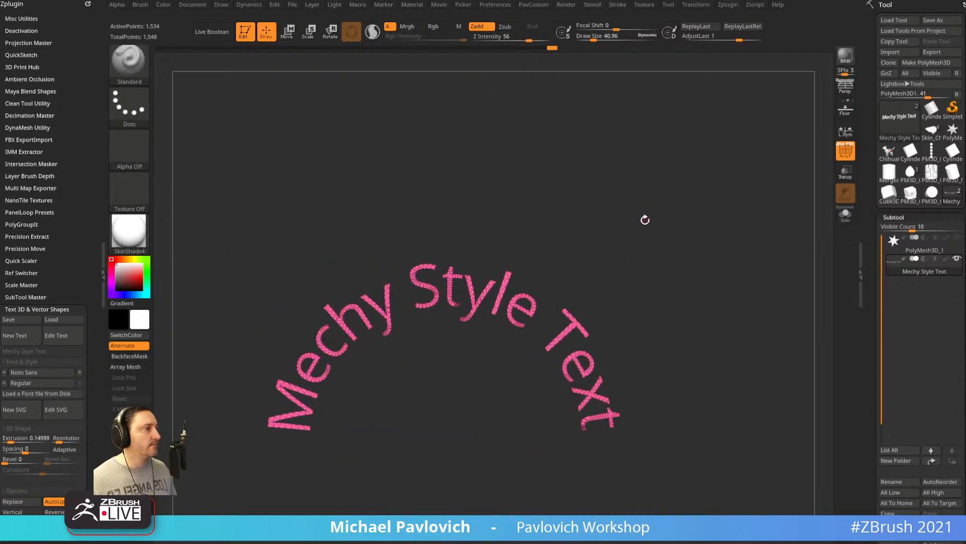
{"action": "key", "text": "ctrl+z"}
{"action": "key", "text": "ctrl+z"}
Create a new InsertMesh brush from the straight "Mechy Style Text" mesh.
{"action": "key", "text": "b"}
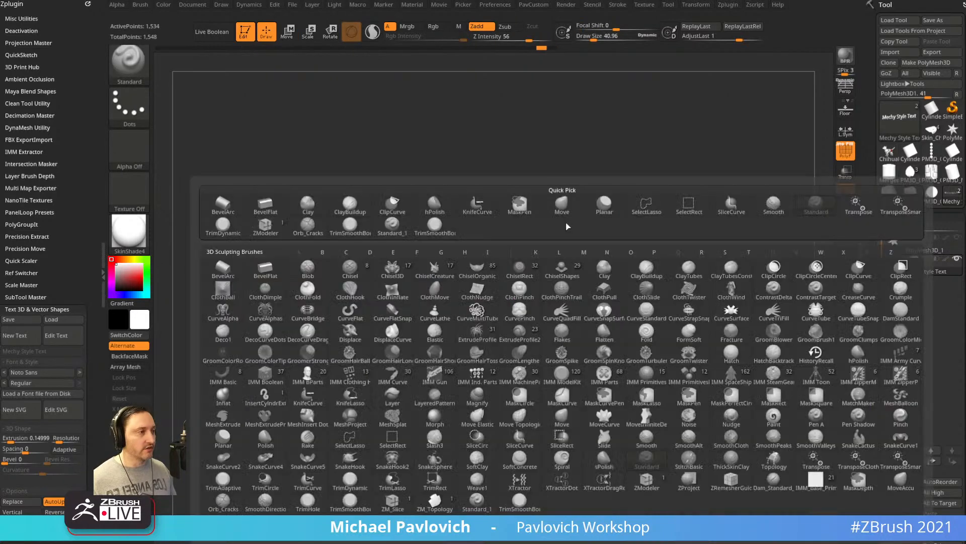
{"action": "left_click", "coordinate": [370, 526]}
{"action": "left_click", "coordinate": [446, 171]}
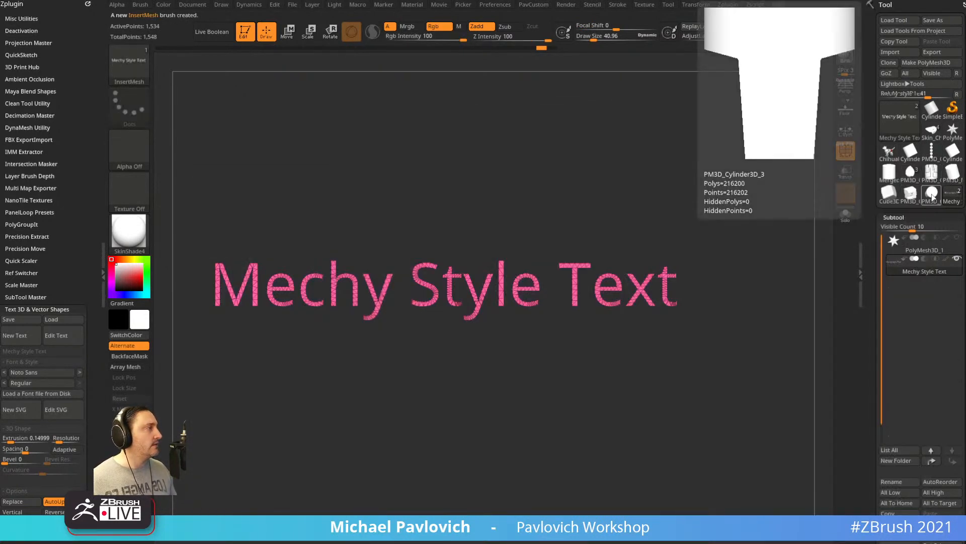
Switch to the PM3D_Cylinder3D_3 tool, face its round top cap and delete its lower subdivision levels.
{"action": "left_click", "coordinate": [928, 195]}
{"action": "left_click", "coordinate": [932, 198]}
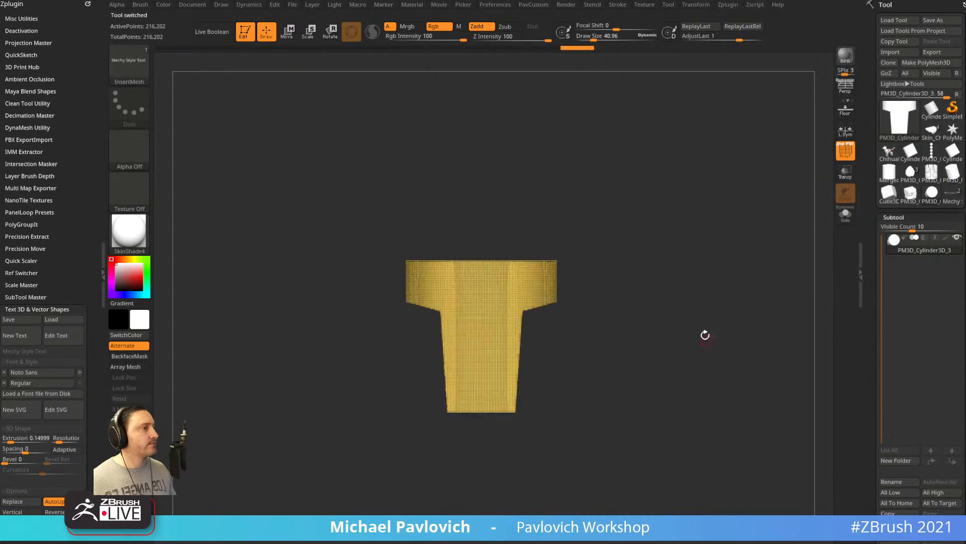
{"action": "mouse_move", "coordinate": [706, 334]}
{"action": "left_mouse_down", "text": "shift"}
{"action": "mouse_move", "coordinate": [722, 315]}
{"action": "mouse_move", "coordinate": [706, 343]}
{"action": "left_mouse_up", "text": "shift"}
{"action": "left_click_drag", "start_coordinate": [761, 313], "coordinate": [755, 307], "text": "ctrl"}
{"action": "left_click_drag", "start_coordinate": [724, 292], "coordinate": [696, 254], "text": "alt"}
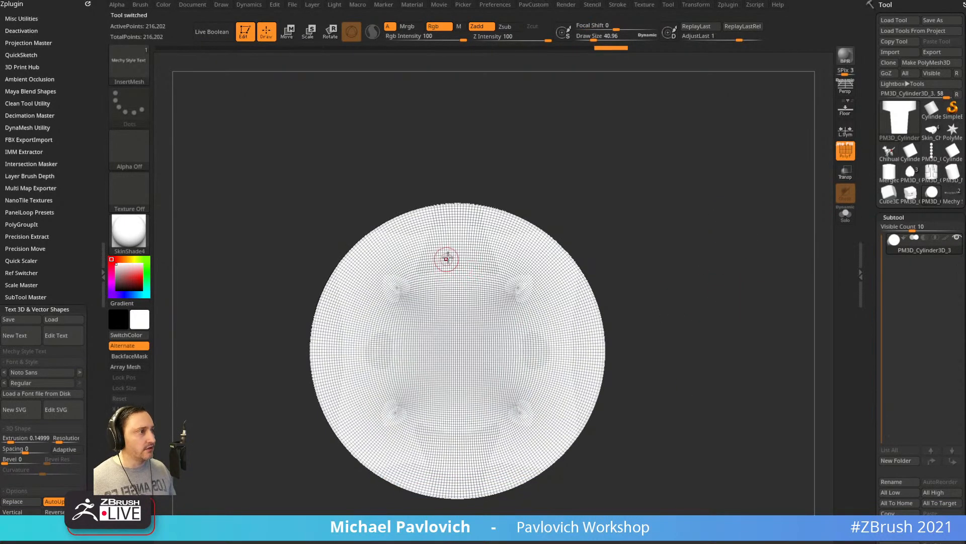
{"action": "left_click_drag", "start_coordinate": [453, 257], "coordinate": [464, 317]}
{"action": "left_click_drag", "start_coordinate": [872, 303], "coordinate": [879, 194]}
{"action": "left_click", "coordinate": [898, 261]}
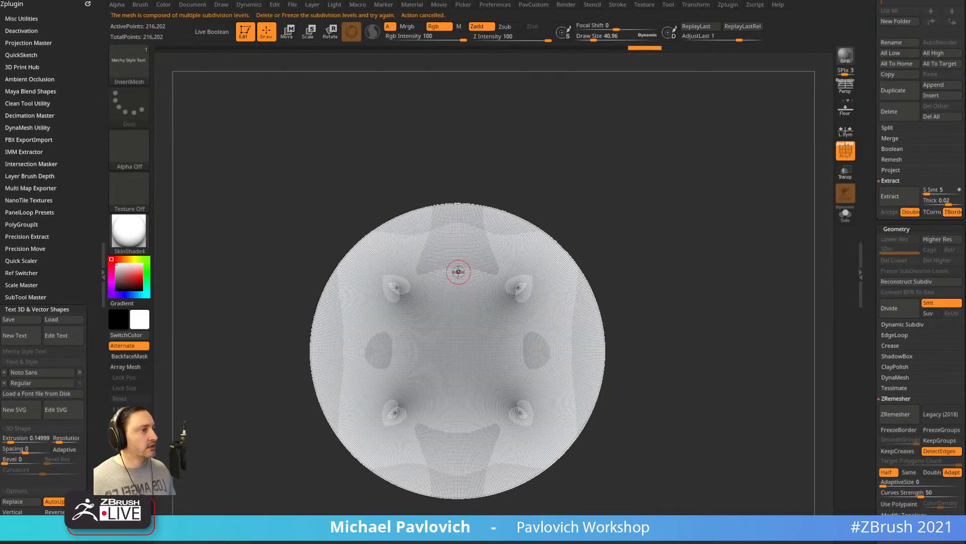
Insert the text mesh across the upper part of the cylinder's cap and split it into its own subtool.
{"action": "left_click_drag", "start_coordinate": [458, 272], "coordinate": [661, 301]}
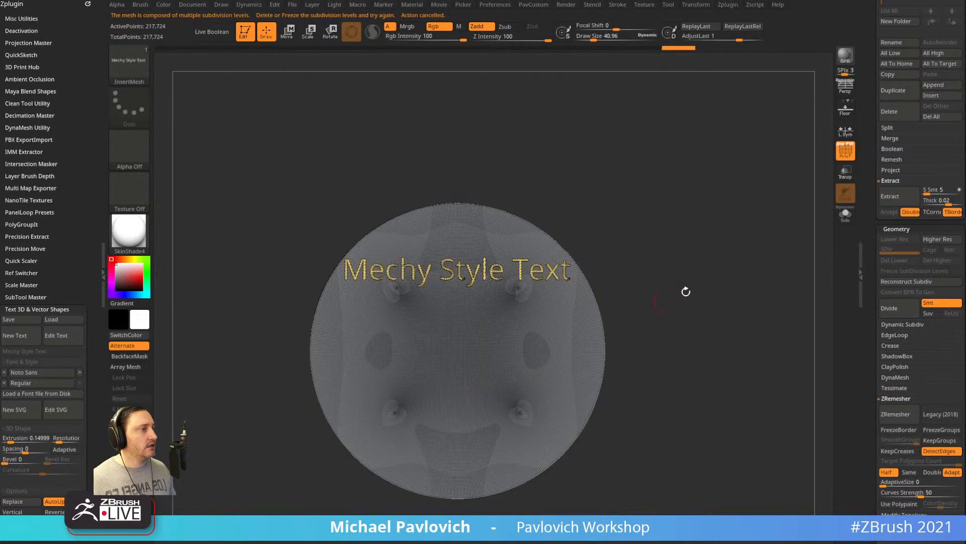
{"action": "key", "text": "w"}
{"action": "key", "text": "3"}
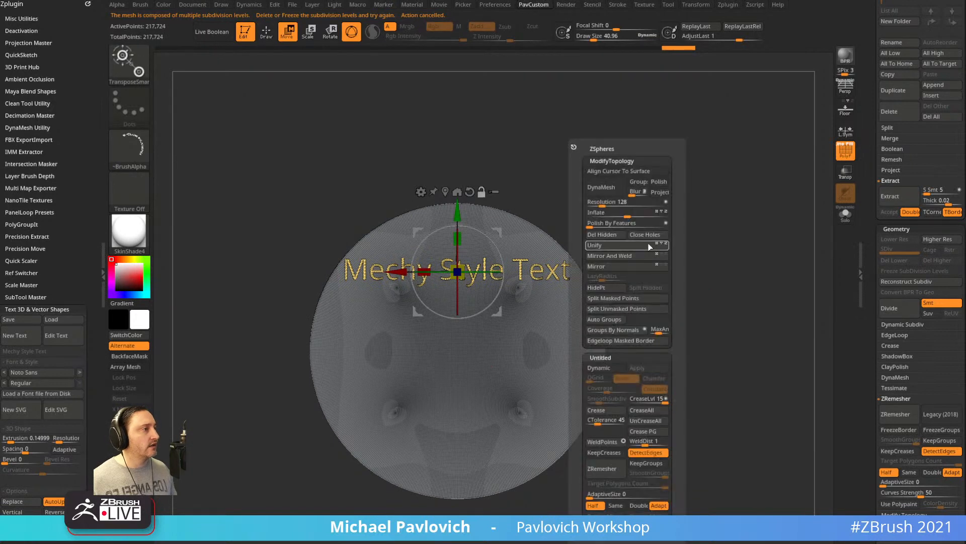
{"action": "left_click", "coordinate": [632, 302]}
Shift the text along the cap and curve it into an arc matching the cap's rim with the Bend Arc deformer.
{"action": "left_click_drag", "start_coordinate": [625, 220], "coordinate": [622, 238], "text": "alt"}
{"action": "left_click_drag", "start_coordinate": [454, 228], "coordinate": [453, 194]}
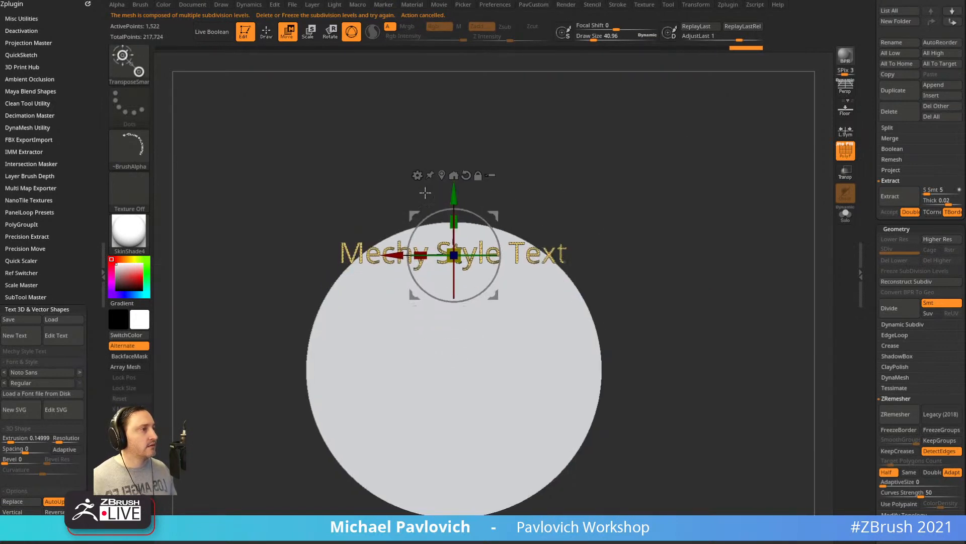
{"action": "left_click", "coordinate": [418, 175]}
{"action": "left_click", "coordinate": [460, 203]}
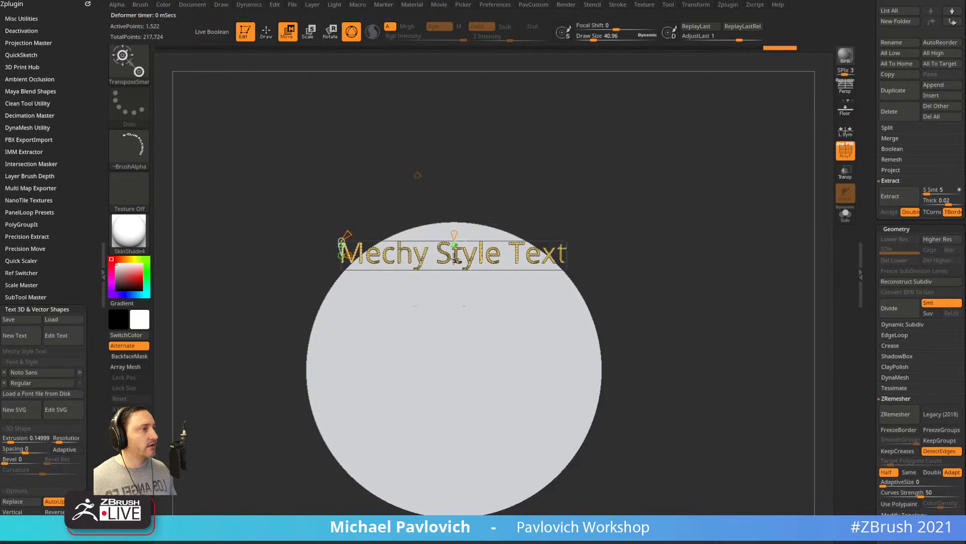
{"action": "left_click_drag", "start_coordinate": [455, 248], "coordinate": [455, 286]}
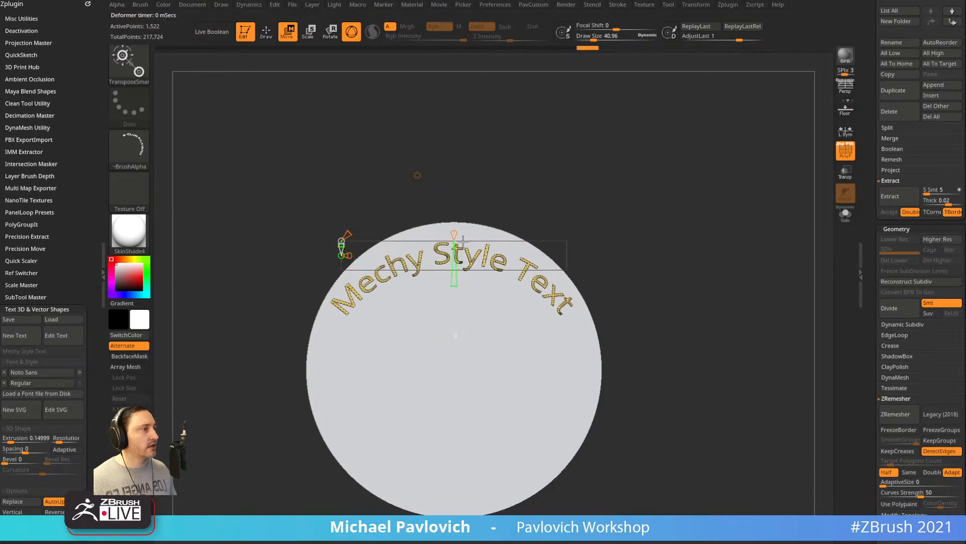
{"action": "left_click_drag", "start_coordinate": [434, 241], "coordinate": [447, 242]}
{"action": "key", "text": "q"}
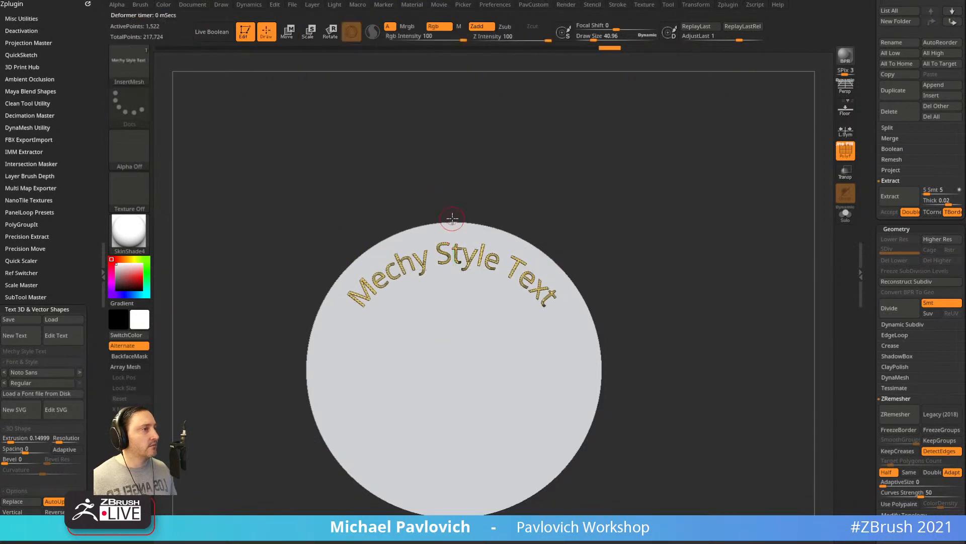
Move the bent text outward toward the cap's rim and hide the polyframe.
{"action": "key", "text": "w"}
{"action": "left_click_drag", "start_coordinate": [453, 195], "coordinate": [454, 178]}
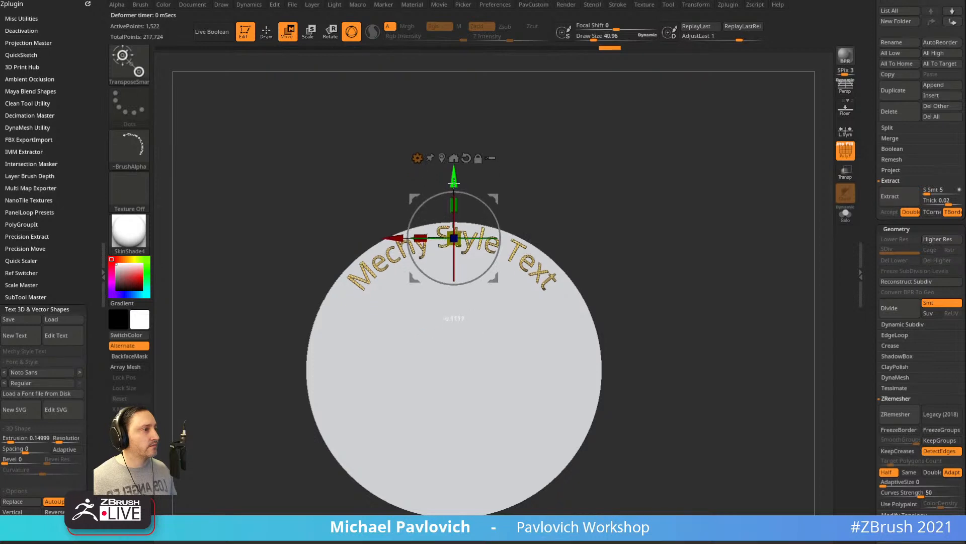
{"action": "key", "text": "q"}
{"action": "left_click_drag", "start_coordinate": [613, 193], "coordinate": [711, 216]}
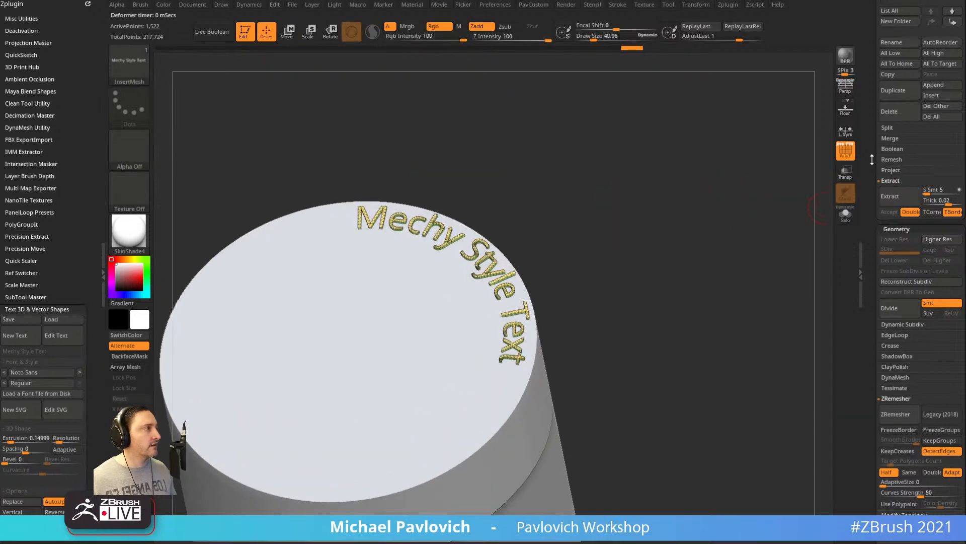
{"action": "key", "text": "shift+f"}
Order the text subtool below the cylinder, set it to subtract and turn on Live Boolean.
{"action": "left_click_drag", "start_coordinate": [770, 187], "coordinate": [805, 188]}
{"action": "left_click_drag", "start_coordinate": [870, 166], "coordinate": [871, 330]}
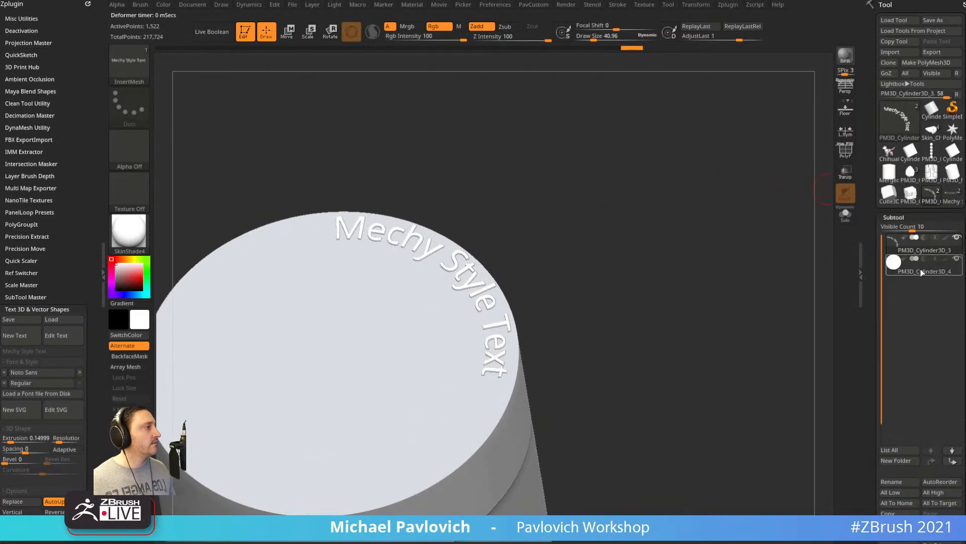
{"action": "left_click", "coordinate": [952, 453]}
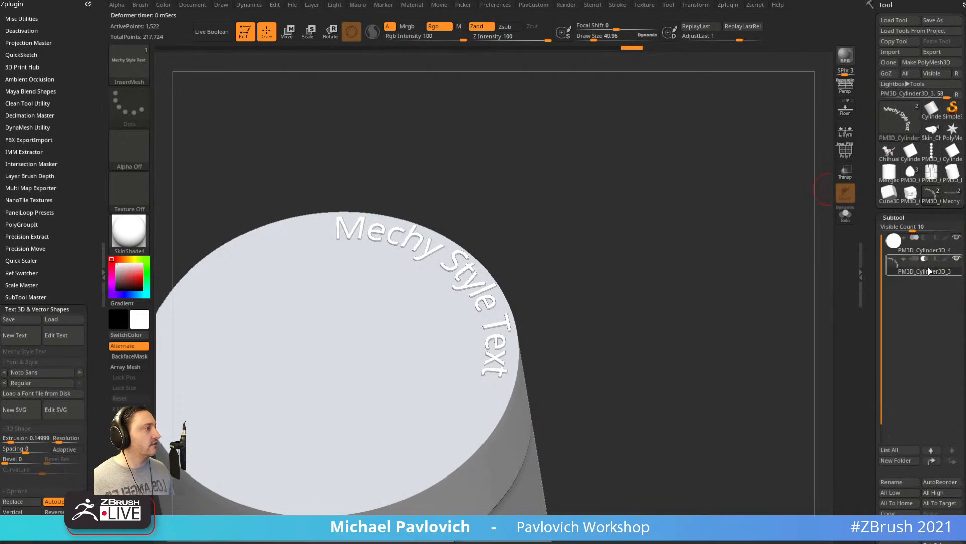
Adjust the subtractive text's depth perpendicular to the cap so the lettering is engraved into the surface.
{"action": "key", "text": "w"}
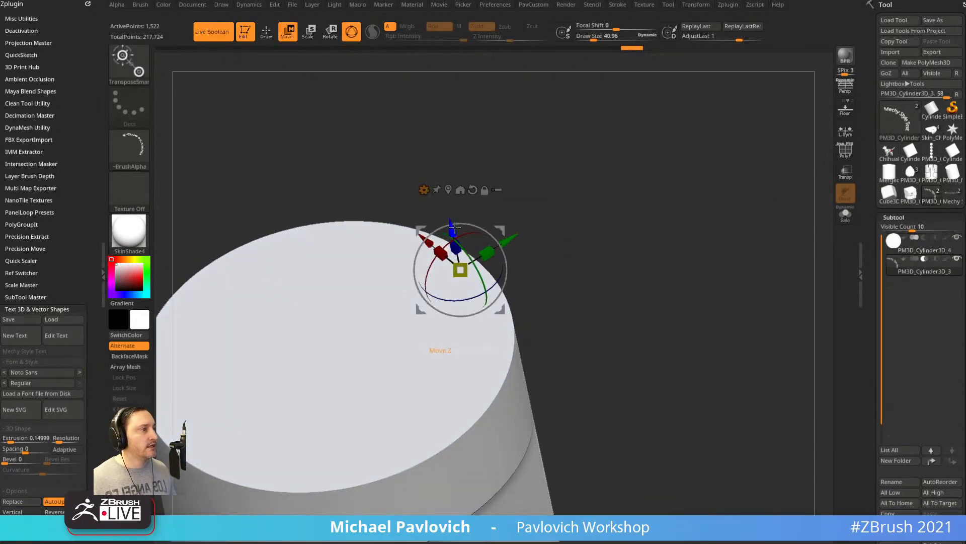
{"action": "left_click_drag", "start_coordinate": [453, 233], "coordinate": [466, 226]}
{"action": "right_click_drag", "start_coordinate": [533, 230], "coordinate": [598, 253], "text": "ctrl"}
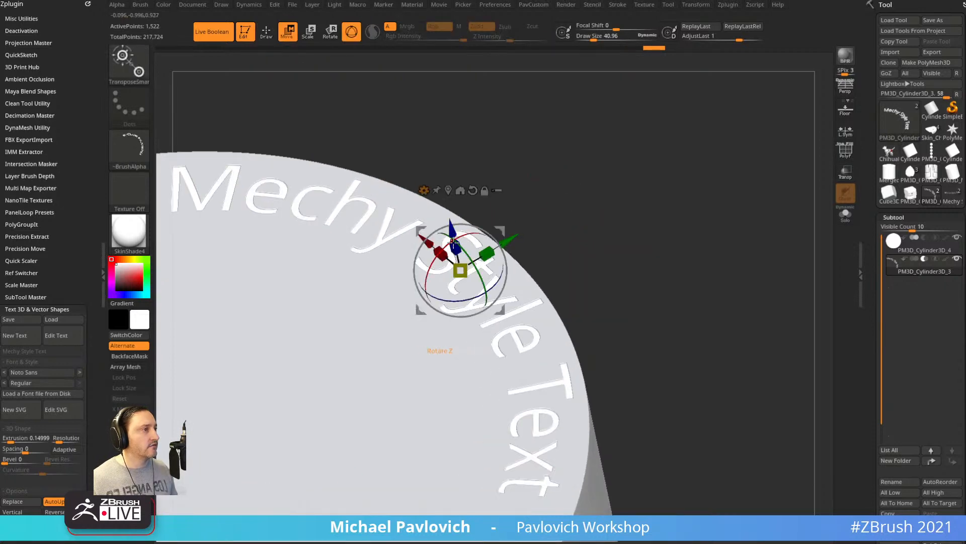
{"action": "left_click_drag", "start_coordinate": [449, 221], "coordinate": [426, 103]}
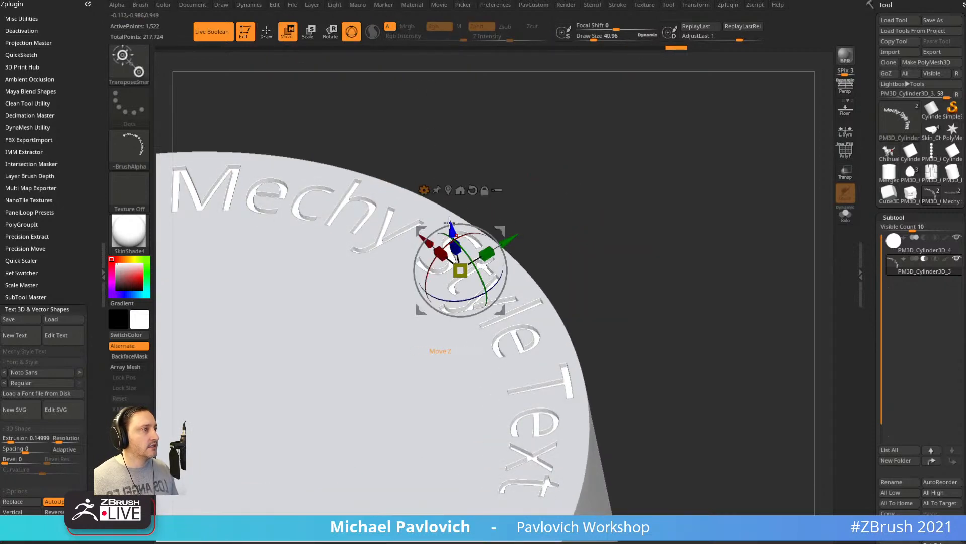
{"action": "left_click_drag", "start_coordinate": [450, 224], "coordinate": [449, 221]}
{"action": "key", "text": "q"}
{"action": "right_click_drag", "start_coordinate": [579, 251], "coordinate": [585, 196], "text": "ctrl"}
{"action": "mouse_move", "coordinate": [585, 197]}
{"action": "right_mouse_down"}
{"action": "mouse_move", "coordinate": [587, 165]}
{"action": "mouse_move", "coordinate": [591, 261]}
{"action": "mouse_move", "coordinate": [618, 244]}
{"action": "right_mouse_up"}
Switch to the Standard brush and delete the text subtool, with the polyframe shown on the cylinder.
{"action": "key", "text": "b"}
{"action": "key", "text": "s"}
{"action": "key", "text": "t"}
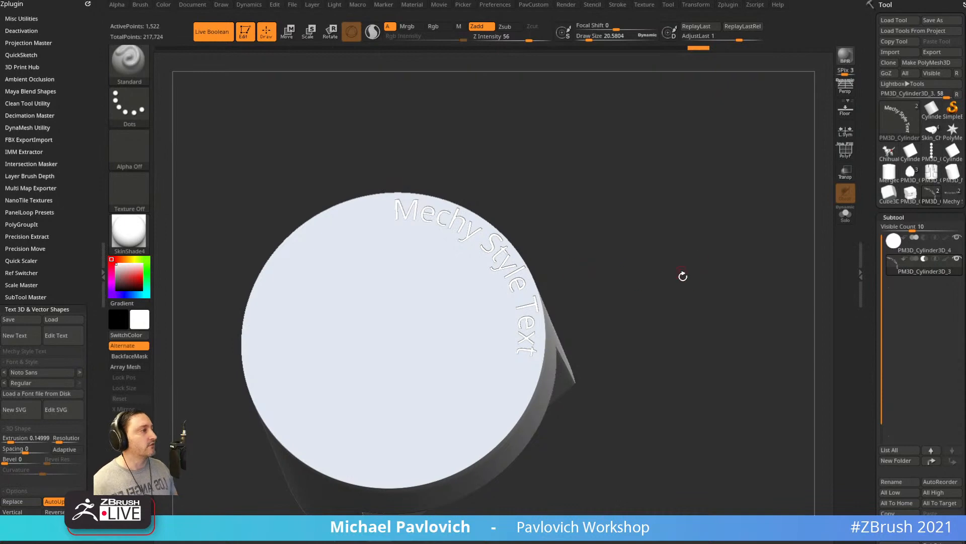
{"action": "scroll", "coordinate": [875, 322], "scroll_direction": "down", "scroll_amount": 5}
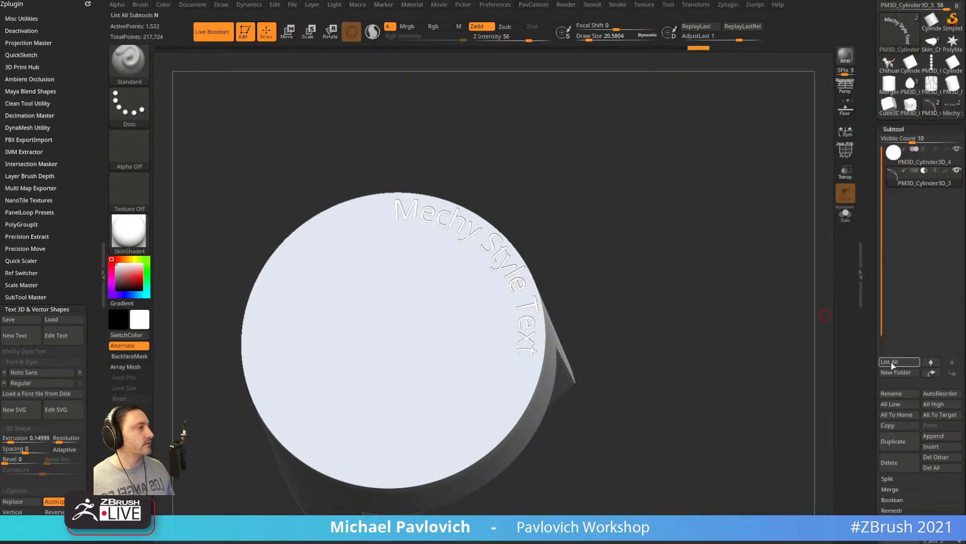
{"action": "left_click", "coordinate": [890, 462]}
{"action": "left_click", "coordinate": [845, 150]}
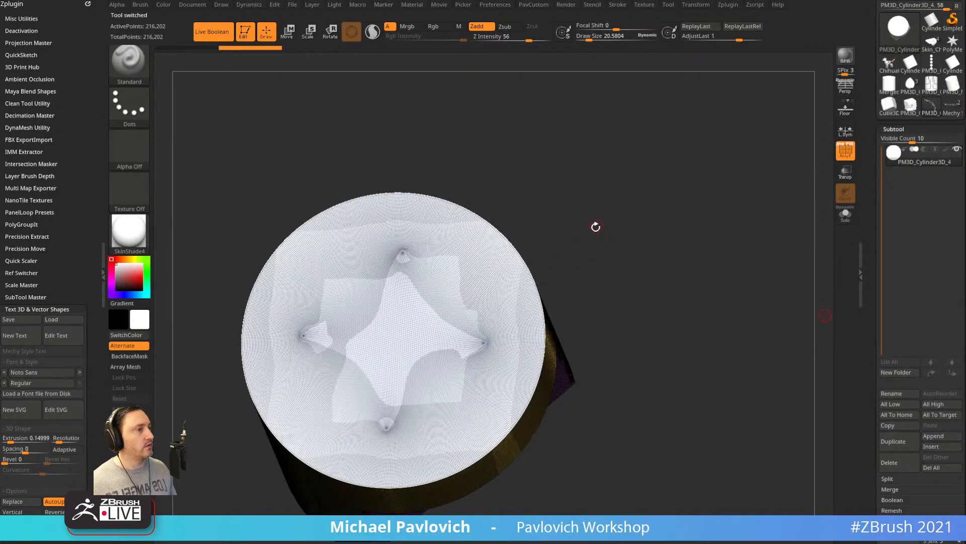
Mask a scroll pattern diagonally across the cap using the MaskPen brush with the DragRect stroke and Alpha 53.
{"action": "left_click", "coordinate": [131, 111], "text": "ctrl"}
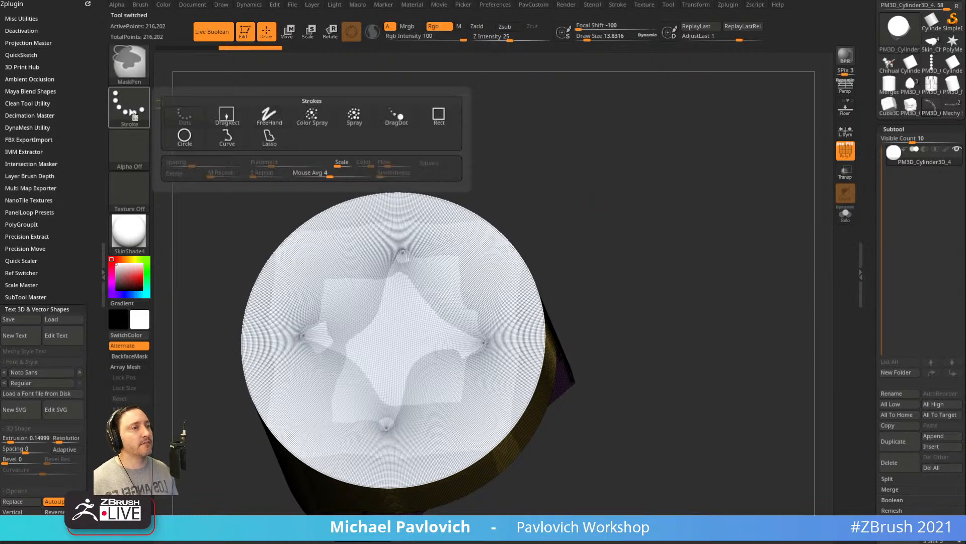
{"action": "left_click", "coordinate": [229, 117], "text": "ctrl"}
{"action": "left_click", "coordinate": [143, 158], "text": "ctrl"}
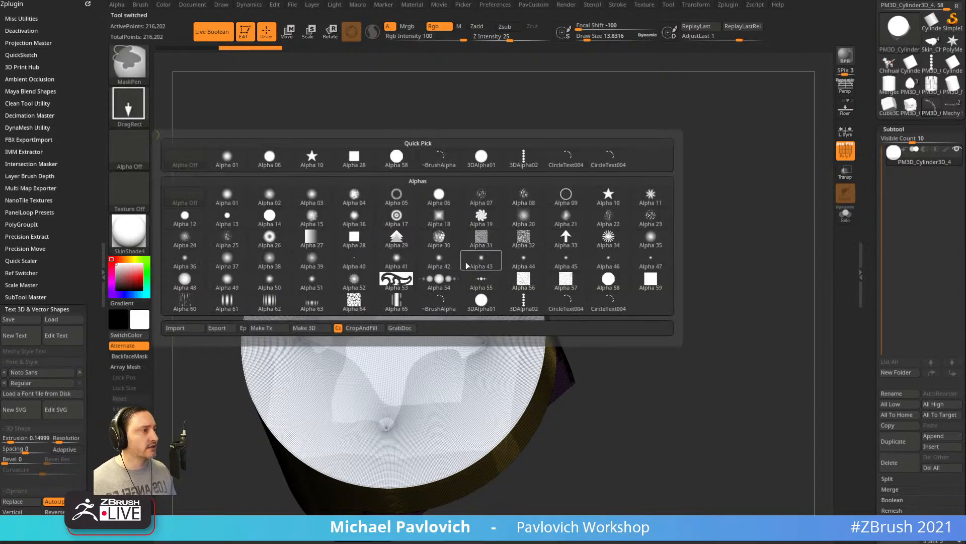
{"action": "mouse_move", "coordinate": [467, 264]}
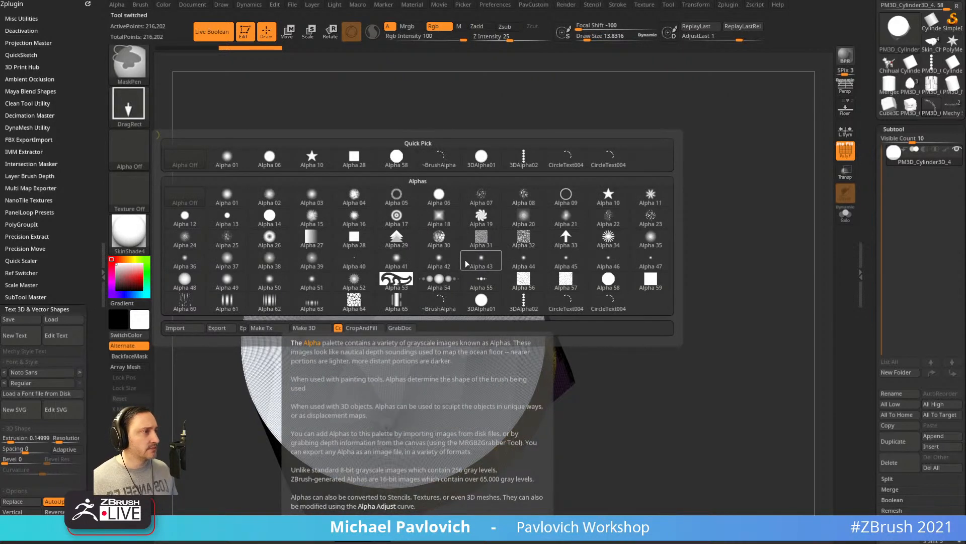
{"action": "left_click", "coordinate": [396, 279]}
{"action": "left_click_drag", "start_coordinate": [412, 343], "coordinate": [468, 405]}
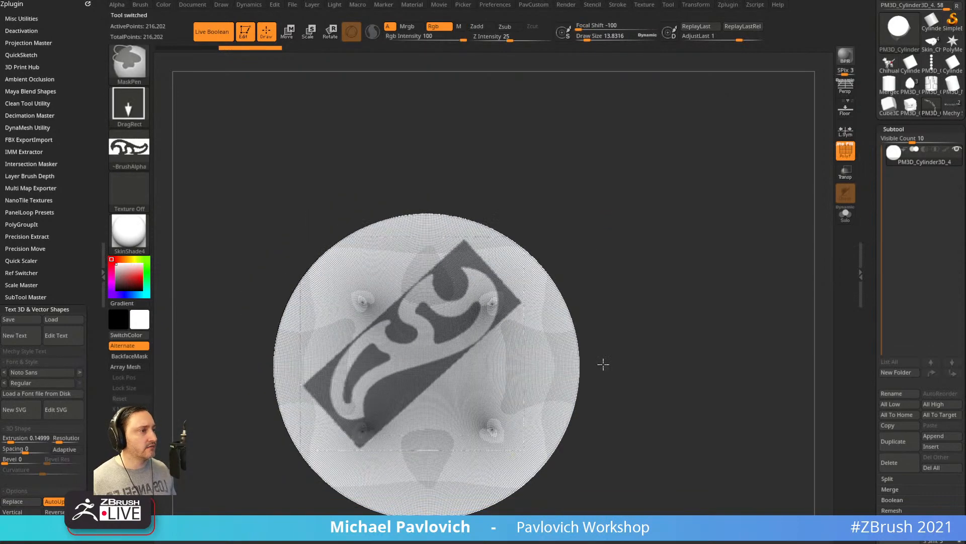
{"action": "mouse_move", "coordinate": [602, 364]}
{"action": "left_mouse_down"}
{"action": "mouse_move", "coordinate": [671, 296]}
{"action": "mouse_move", "coordinate": [679, 251]}
{"action": "mouse_move", "coordinate": [715, 220]}
{"action": "mouse_move", "coordinate": [718, 265]}
{"action": "mouse_move", "coordinate": [608, 292]}
{"action": "left_mouse_up"}
{"action": "left_click_drag", "start_coordinate": [550, 299], "coordinate": [556, 334]}
Insert an edge loop along the masked border and inspect the resulting polygroup separation on the cap.
{"action": "scroll", "coordinate": [873, 282], "scroll_direction": "down", "scroll_amount": 10}
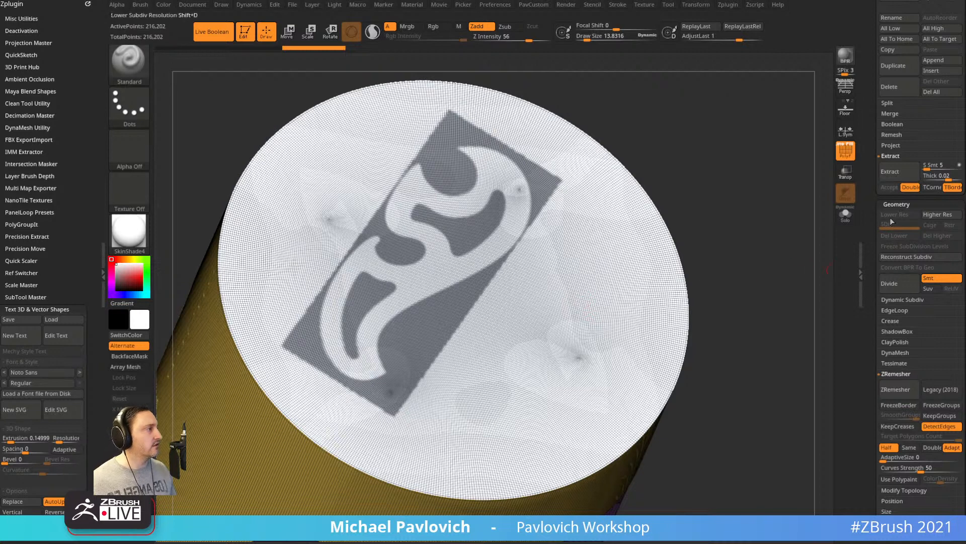
{"action": "left_click", "coordinate": [891, 310]}
{"action": "left_click", "coordinate": [879, 300]}
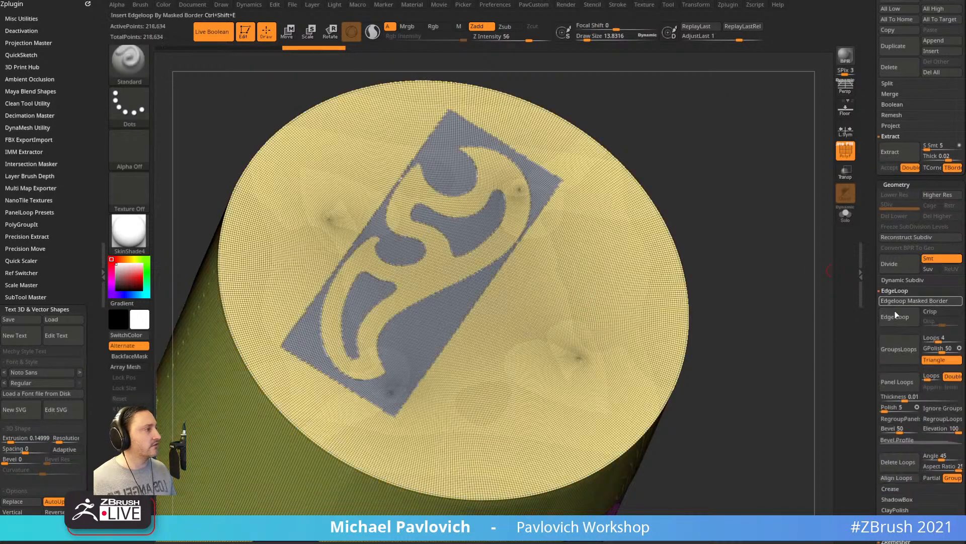
{"action": "left_click", "coordinate": [462, 169], "text": "ctrl+shift"}
{"action": "left_click_drag", "start_coordinate": [756, 193], "coordinate": [749, 219]}
{"action": "left_click", "coordinate": [734, 219], "text": "ctrl+shift"}
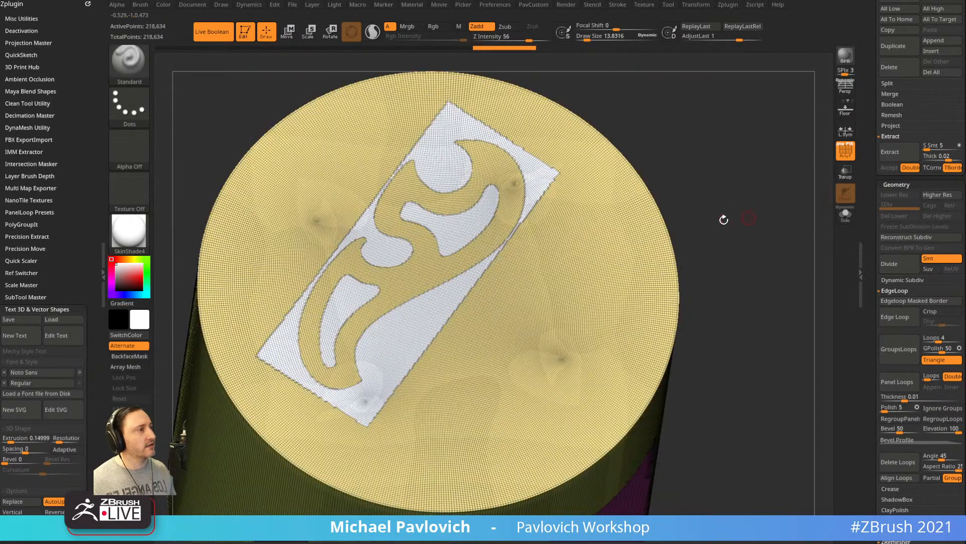
Undo the edge loop and the scroll mask on the cylinder's cap.
{"action": "key", "text": "ctrl+z"}
{"action": "left_click", "coordinate": [818, 205], "text": "ctrl"}
{"action": "left_click", "coordinate": [817, 206], "text": "ctrl+shift"}
{"action": "key", "text": "ctrl+z"}
{"action": "key", "text": "ctrl+z"}
{"action": "key", "text": "ctrl+z"}
{"action": "key", "text": "ctrl+z"}
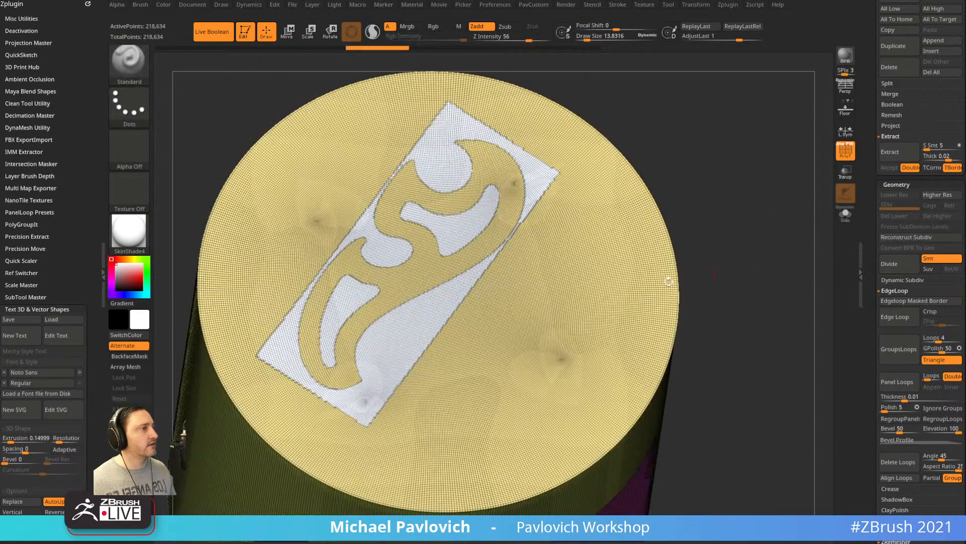
Duplicate the cylinder subtool and solo the duplicate.
{"action": "scroll", "coordinate": [921, 252], "scroll_direction": "up", "scroll_amount": 8}
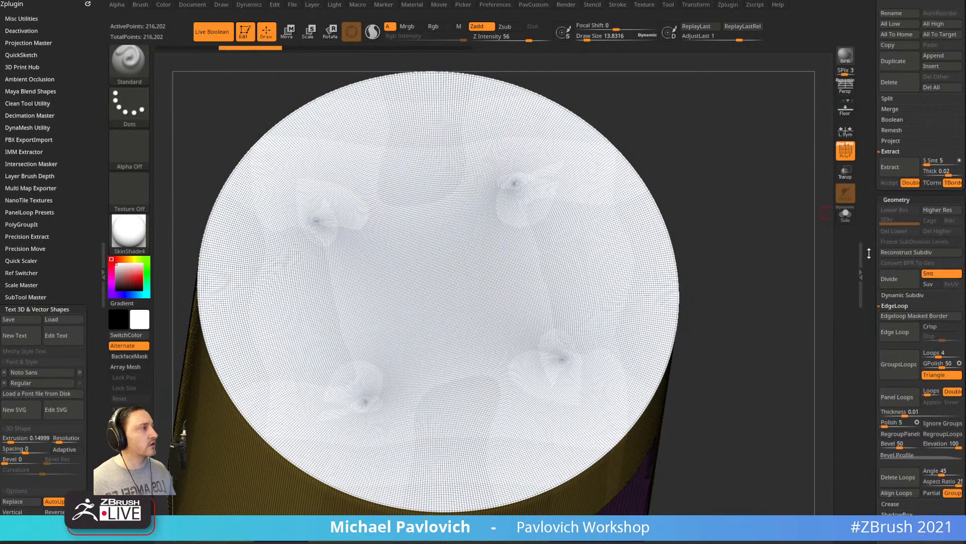
{"action": "left_click", "coordinate": [894, 478]}
{"action": "left_click", "coordinate": [845, 221]}
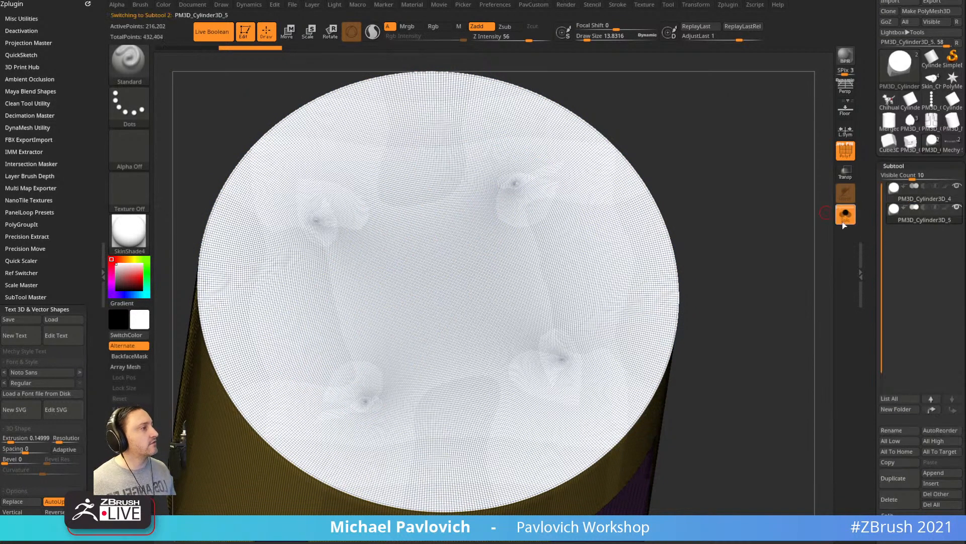
Mask the scroll pattern on the duplicate's cap and apply Edgeloop Masked Border to it.
{"action": "left_click_drag", "start_coordinate": [445, 288], "coordinate": [614, 429], "text": "ctrl"}
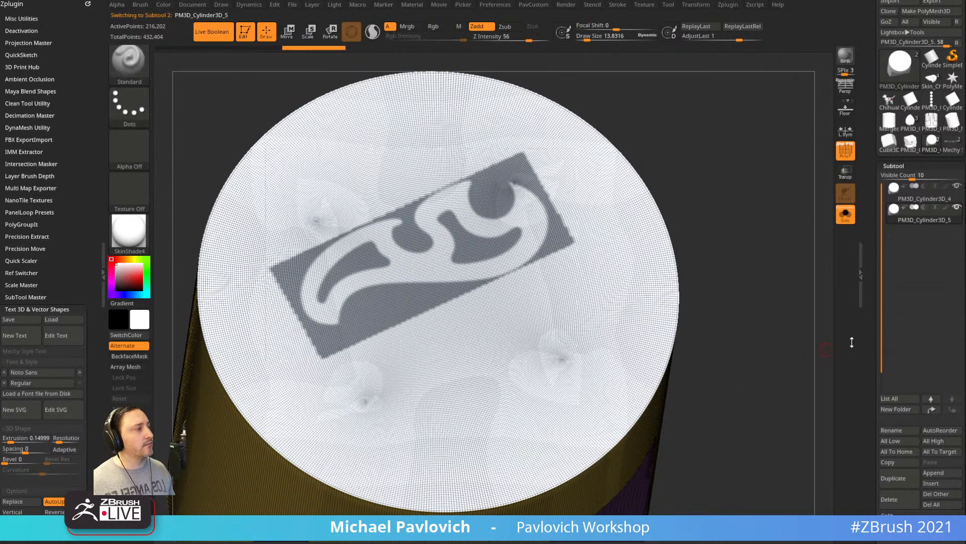
{"action": "scroll", "coordinate": [877, 246], "scroll_direction": "down", "scroll_amount": 5}
{"action": "left_click_drag", "start_coordinate": [877, 246], "coordinate": [879, 108]}
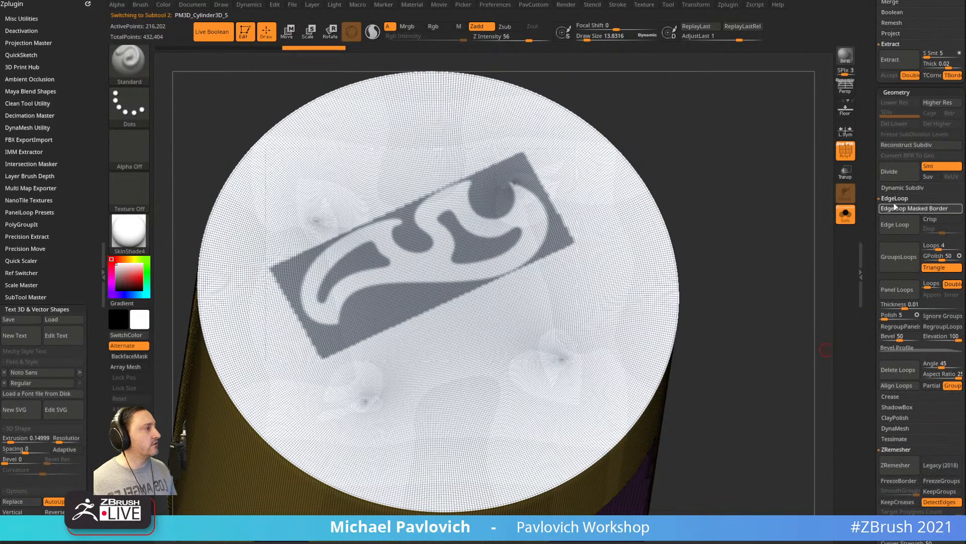
{"action": "left_click", "coordinate": [898, 208]}
{"action": "left_click_drag", "start_coordinate": [780, 227], "coordinate": [820, 269], "text": "alt"}
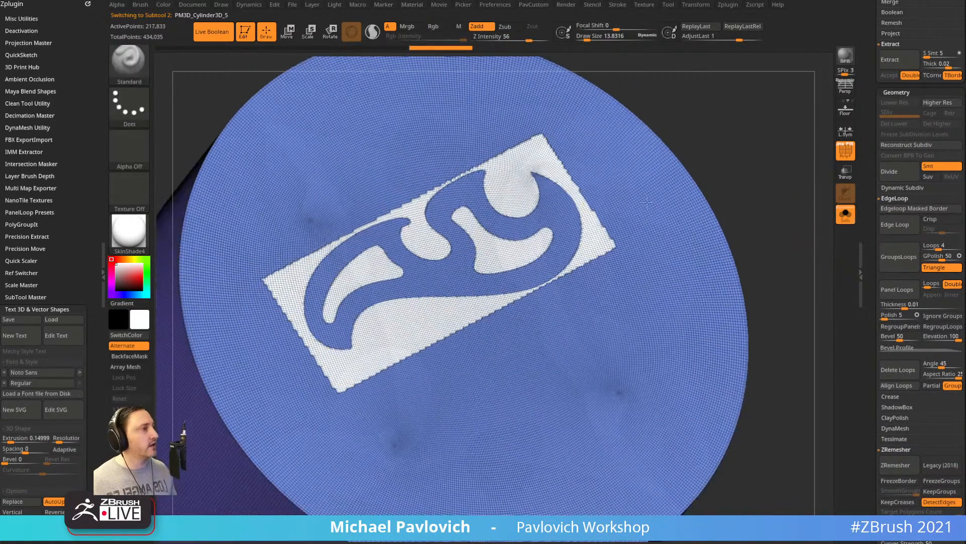
{"action": "left_click", "coordinate": [539, 175], "text": "ctrl+shift"}
{"action": "mouse_move", "coordinate": [756, 166]}
{"action": "left_mouse_down", "text": "alt"}
{"action": "mouse_move", "coordinate": [780, 194]}
{"action": "mouse_move", "coordinate": [785, 273]}
{"action": "mouse_move", "coordinate": [749, 184]}
{"action": "left_mouse_up", "text": "alt"}
Undo the duplicate's edge loop and mask, stepping back through its history to recover the higher subdivision levels.
{"action": "key", "text": "ctrl+z"}
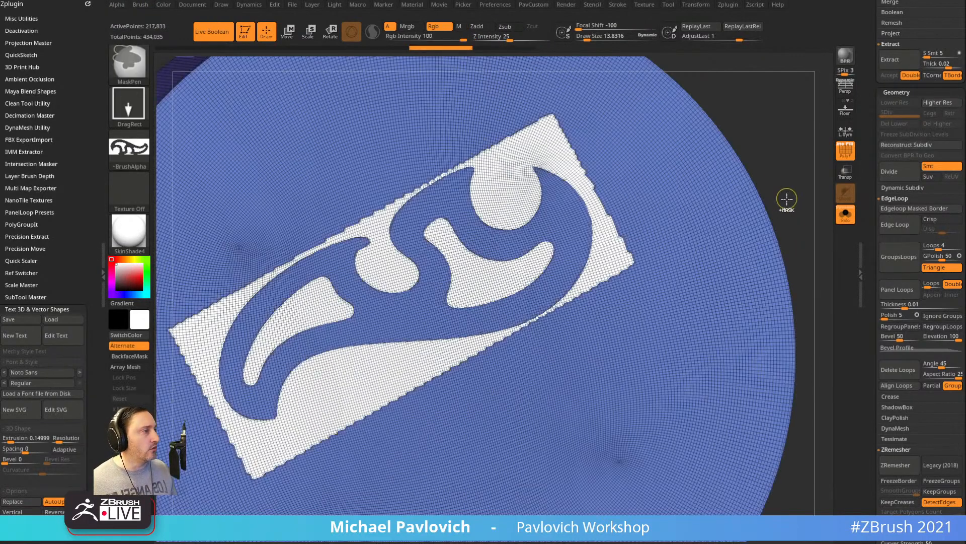
{"action": "key", "text": "ctrl+z"}
{"action": "key", "text": "ctrl+z"}
{"action": "key", "text": "ctrl+z"}
{"action": "key", "text": "ctrl+z"}
{"action": "left_click_drag", "start_coordinate": [807, 165], "coordinate": [773, 145]}
{"action": "key", "text": "ctrl+shift+z"}
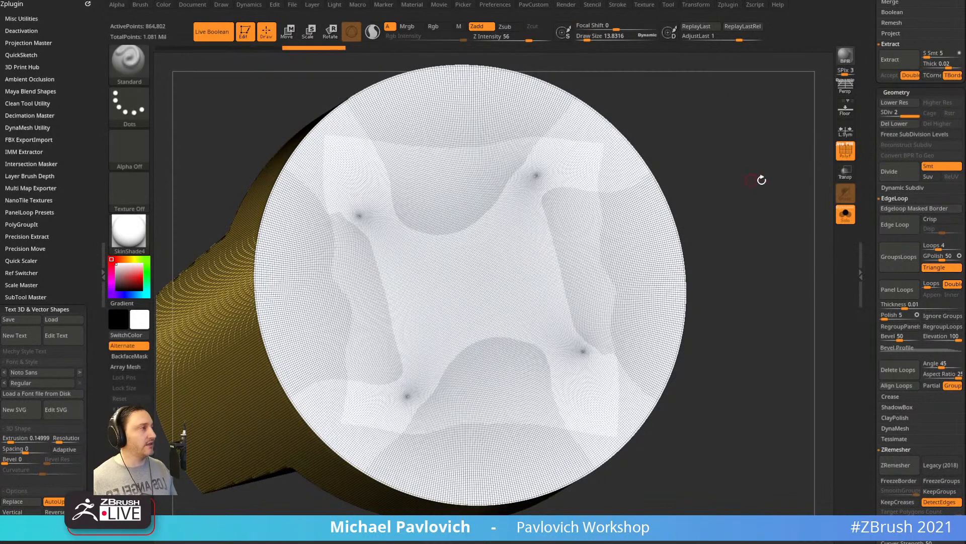
{"action": "key", "text": "ctrl+shift+z"}
Delete the duplicate's lower subdivision levels at the denser resolution and hide the polyframe.
{"action": "left_click_drag", "start_coordinate": [797, 153], "coordinate": [806, 167], "text": "alt"}
{"action": "left_click", "coordinate": [894, 125]}
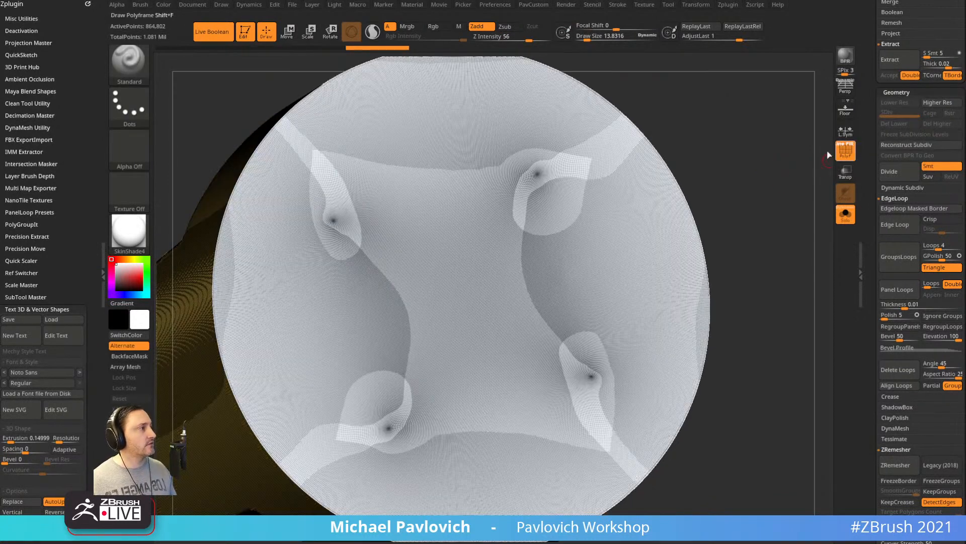
{"action": "key", "text": "shift+f"}
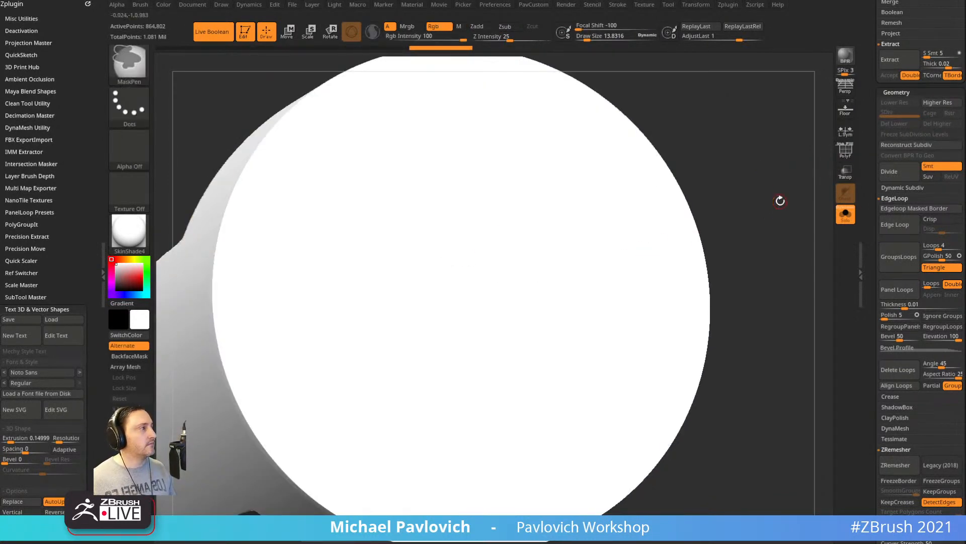
Mask the scroll pattern at a large size across the denser cap of the duplicate.
{"action": "key", "text": "ctrl"}
{"action": "left_click_drag", "start_coordinate": [496, 259], "coordinate": [703, 311], "text": "ctrl"}
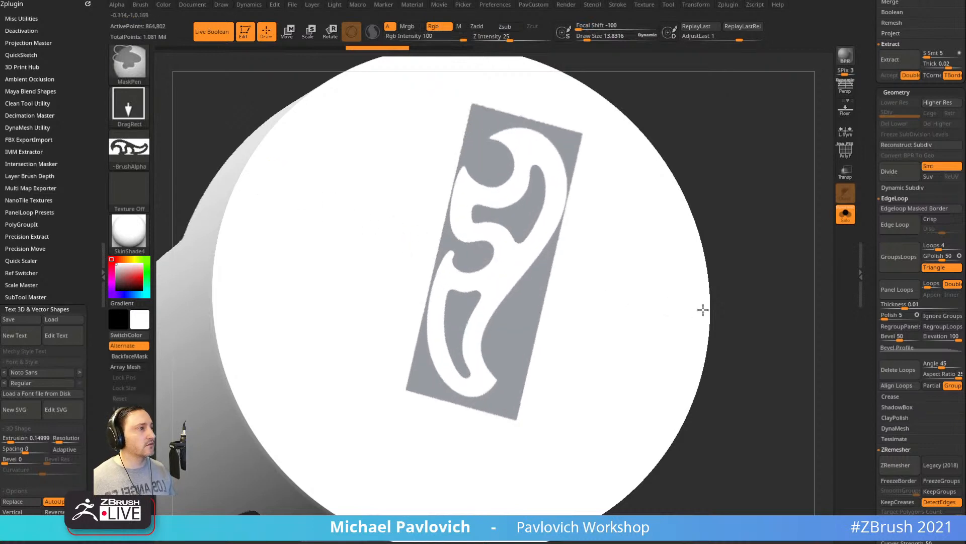
{"action": "left_click_drag", "start_coordinate": [787, 224], "coordinate": [795, 191]}
{"action": "left_click_drag", "start_coordinate": [779, 242], "coordinate": [797, 238], "text": "alt"}
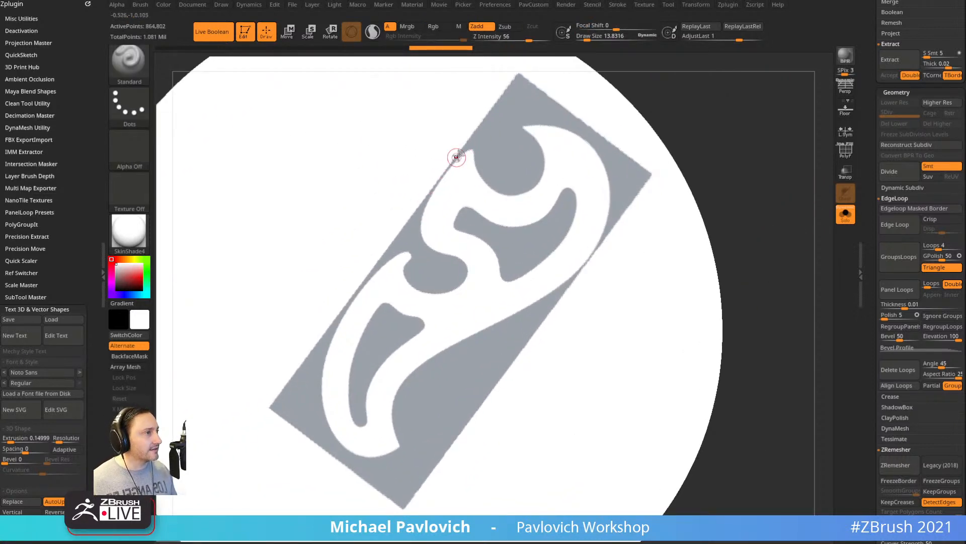
Try Edgeloop Masked Border on the denser cap with the polyframe shown, and undo the edge loop.
{"action": "left_click", "coordinate": [899, 209]}
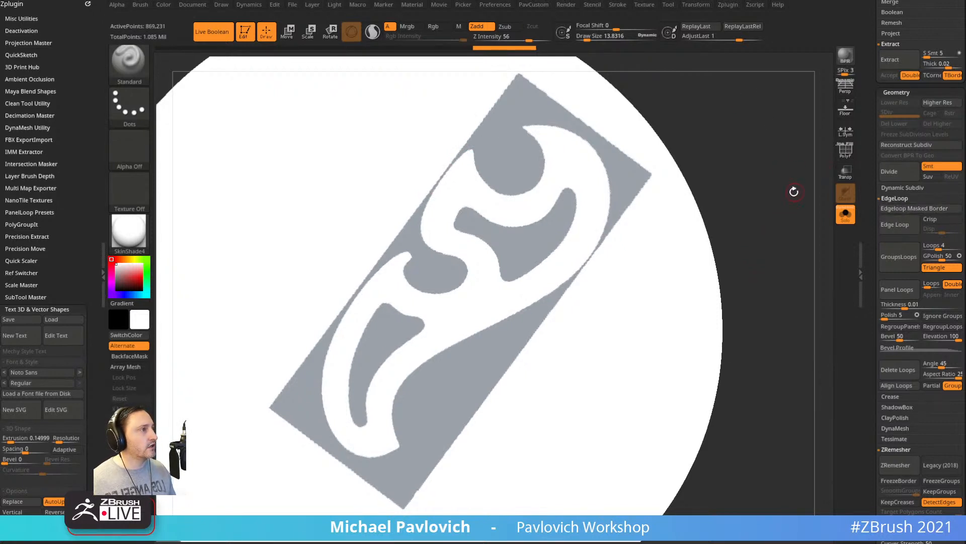
{"action": "left_click", "coordinate": [850, 155]}
{"action": "key", "text": "ctrl+z"}
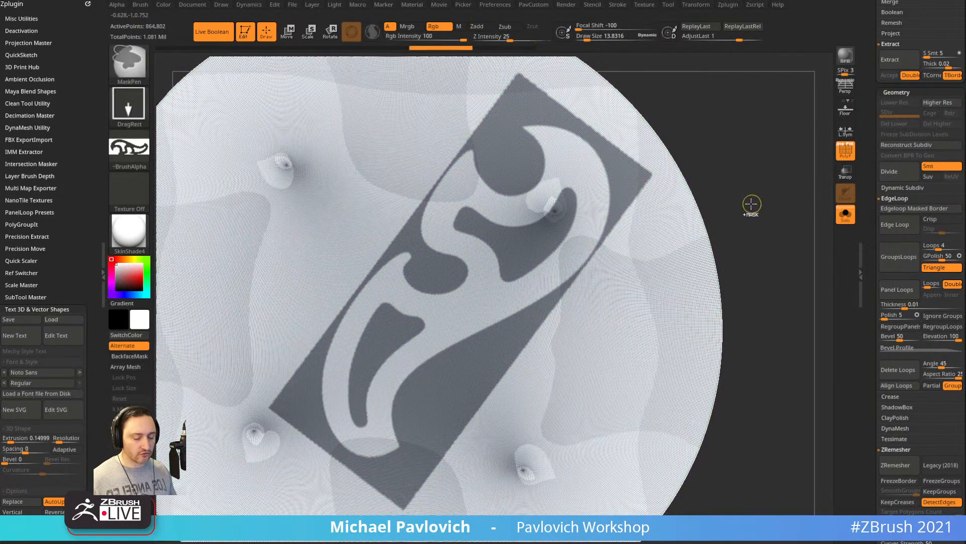
Try turning the masked scroll into a polygroup, try Edgeloop Masked Border on the scroll mask instead, and undo each attempt.
{"action": "key", "text": "ctrl+w"}
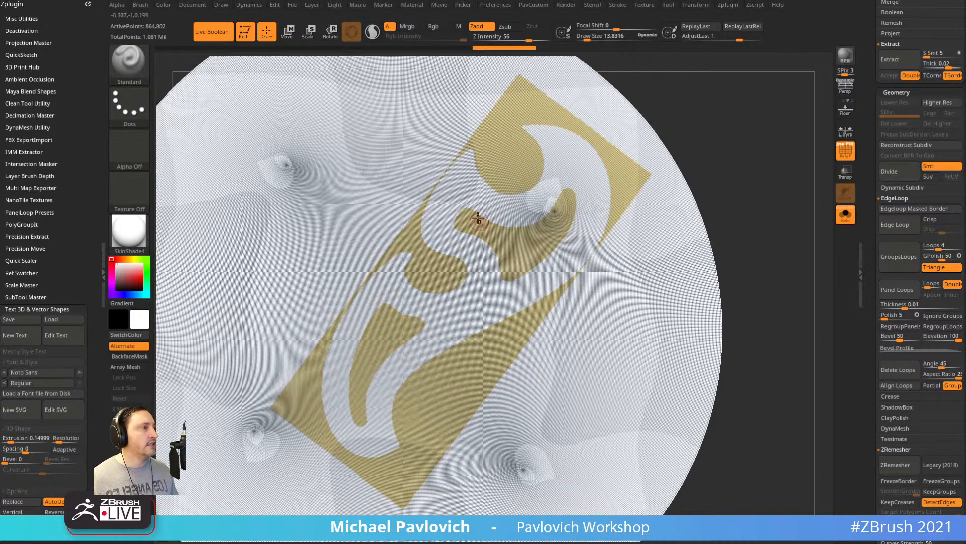
{"action": "key", "text": "ctrl+z"}
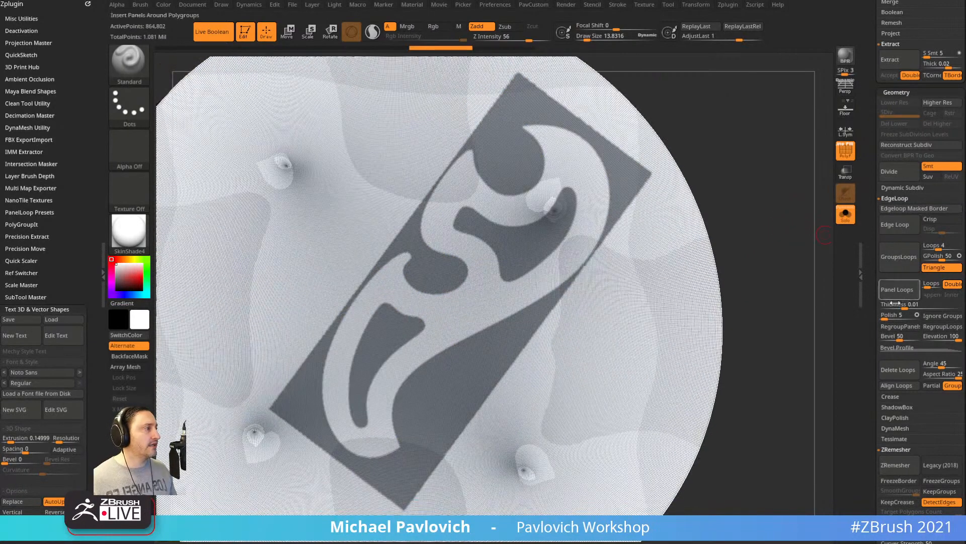
{"action": "left_click", "coordinate": [910, 210]}
{"action": "mouse_move", "coordinate": [815, 191]}
{"action": "left_mouse_down"}
{"action": "mouse_move", "coordinate": [783, 190]}
{"action": "mouse_move", "coordinate": [814, 180]}
{"action": "left_mouse_up"}
{"action": "mouse_move", "coordinate": [814, 180]}
{"action": "right_mouse_down", "text": "ctrl"}
{"action": "mouse_move", "coordinate": [776, 274]}
{"action": "mouse_move", "coordinate": [791, 179]}
{"action": "right_mouse_up", "text": "ctrl"}
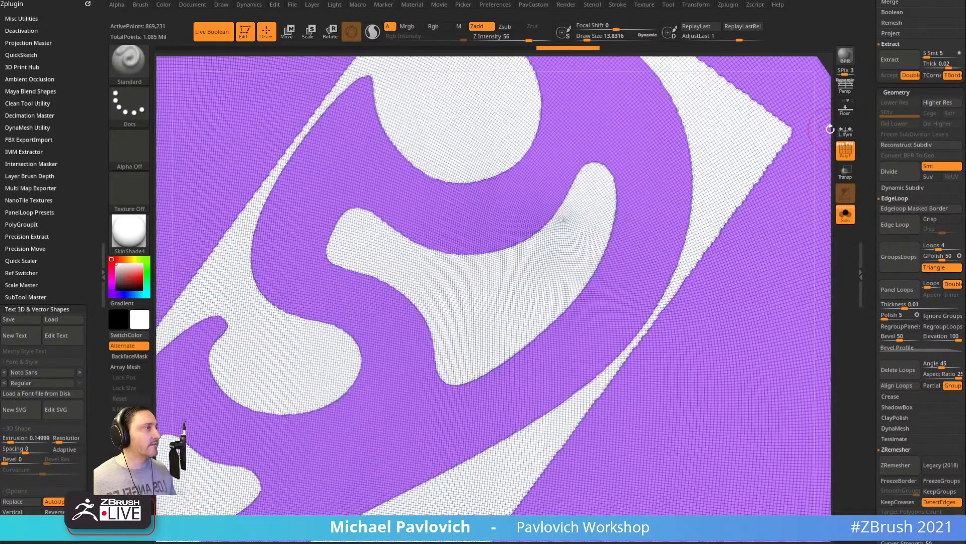
{"action": "right_click_drag", "start_coordinate": [830, 129], "coordinate": [752, 181], "text": "ctrl"}
{"action": "key", "text": "ctrl+z"}
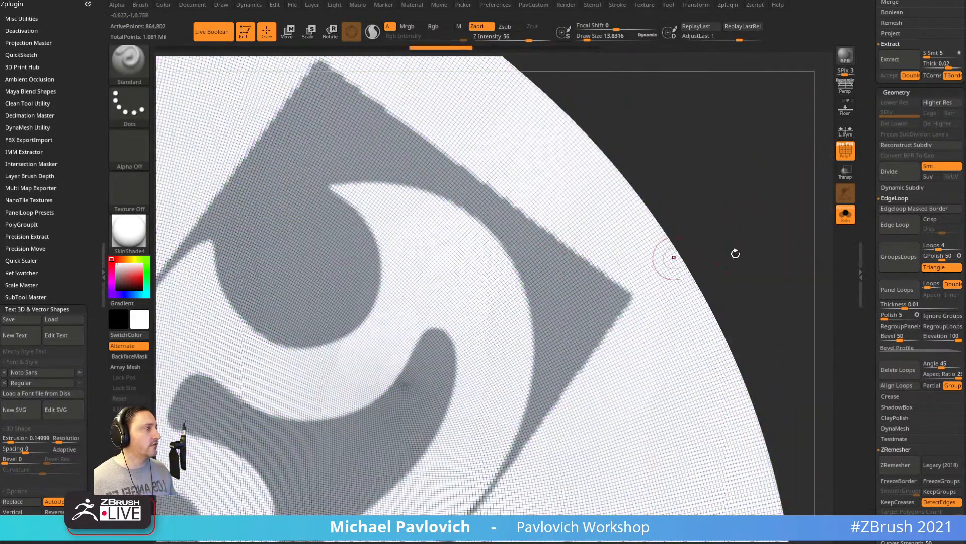
Set GroupsLoops to 3 loops, try it on the masked cylinder, and undo the inserted edge loops.
{"action": "left_click_drag", "start_coordinate": [866, 337], "coordinate": [877, 278]}
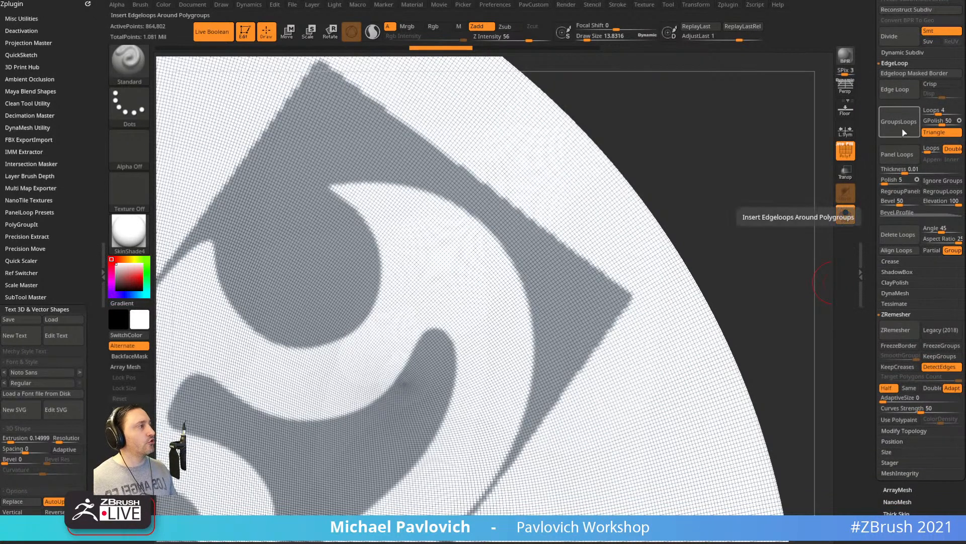
{"action": "left_click_drag", "start_coordinate": [939, 112], "coordinate": [933, 115]}
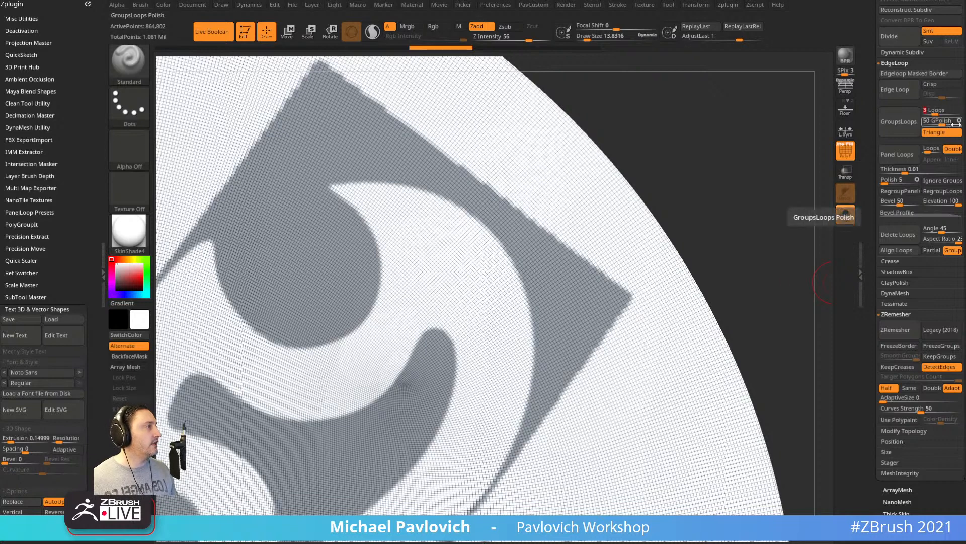
{"action": "left_click", "coordinate": [892, 131]}
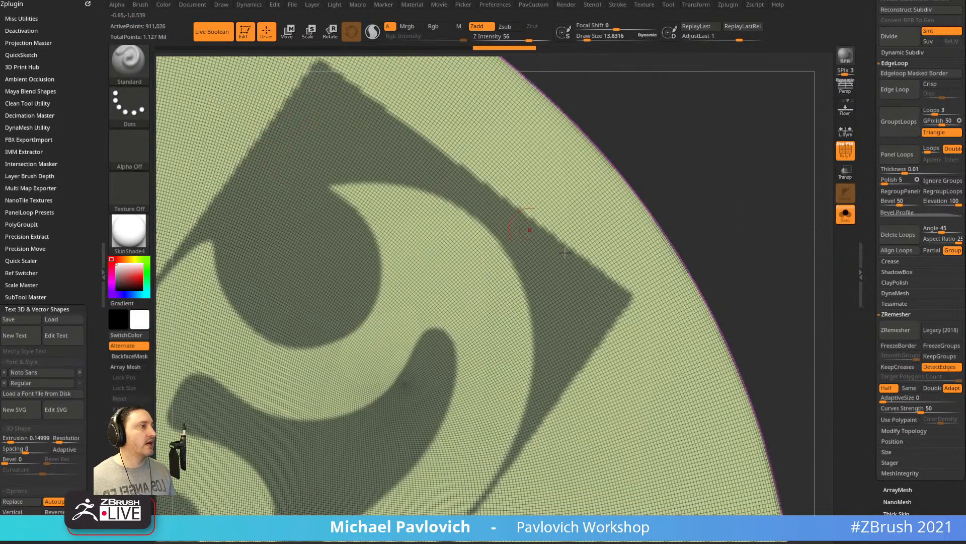
{"action": "left_click_drag", "start_coordinate": [565, 253], "coordinate": [742, 151]}
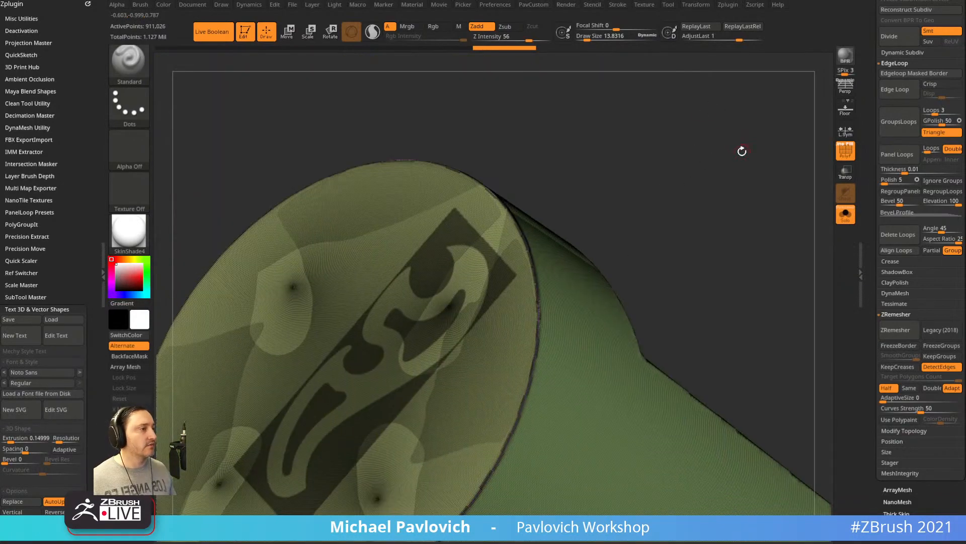
{"action": "key", "text": "ctrl+z"}
Clear the mask and assign the whole cylinder to a single polygroup, undoing the stray sculpt stroke on the cap.
{"action": "left_click_drag", "start_coordinate": [700, 178], "coordinate": [764, 256], "text": "ctrl"}
{"action": "key", "text": "ctrl+w"}
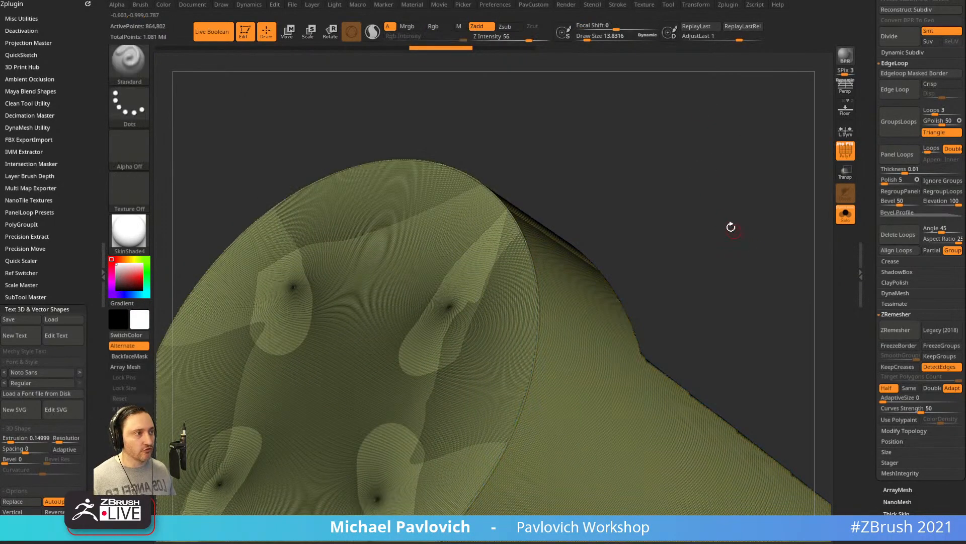
{"action": "left_click_drag", "start_coordinate": [582, 204], "coordinate": [624, 215]}
{"action": "left_click_drag", "start_coordinate": [332, 303], "coordinate": [456, 471]}
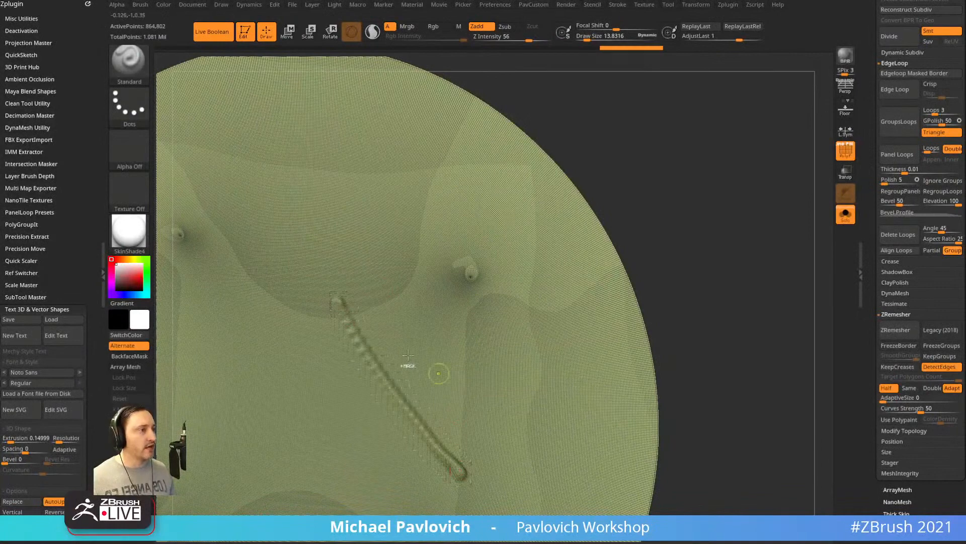
{"action": "key", "text": "ctrl+z"}
Mask the scroll pattern across the cap and convert the masked area to its own polygroup.
{"action": "mouse_move", "coordinate": [388, 296]}
{"action": "left_mouse_down", "text": "ctrl"}
{"action": "mouse_move", "coordinate": [447, 480]}
{"action": "mouse_move", "coordinate": [485, 540]}
{"action": "left_mouse_up", "text": "ctrl"}
{"action": "left_click_drag", "start_coordinate": [676, 190], "coordinate": [740, 213], "text": "alt"}
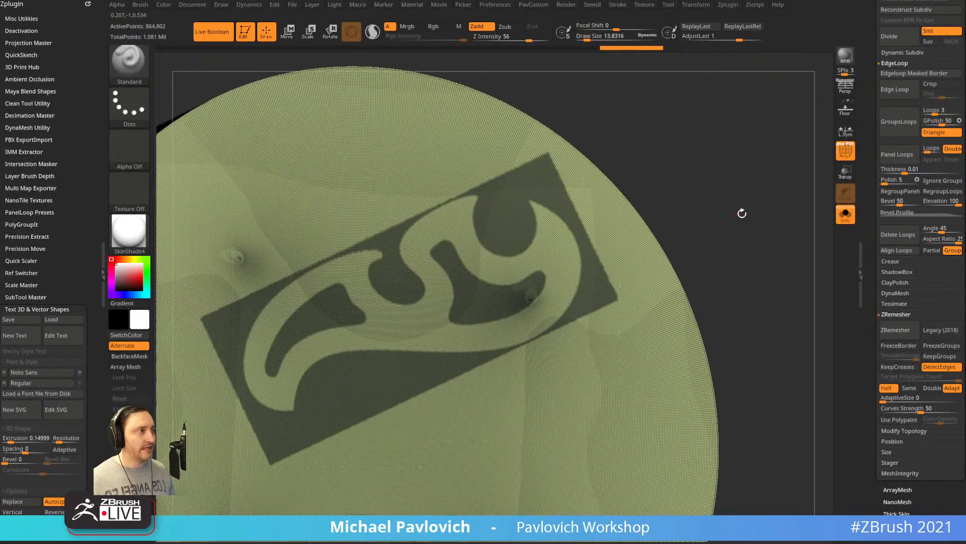
{"action": "key", "text": "ctrl+w"}
{"action": "left_click_drag", "start_coordinate": [733, 168], "coordinate": [771, 204], "text": "alt"}
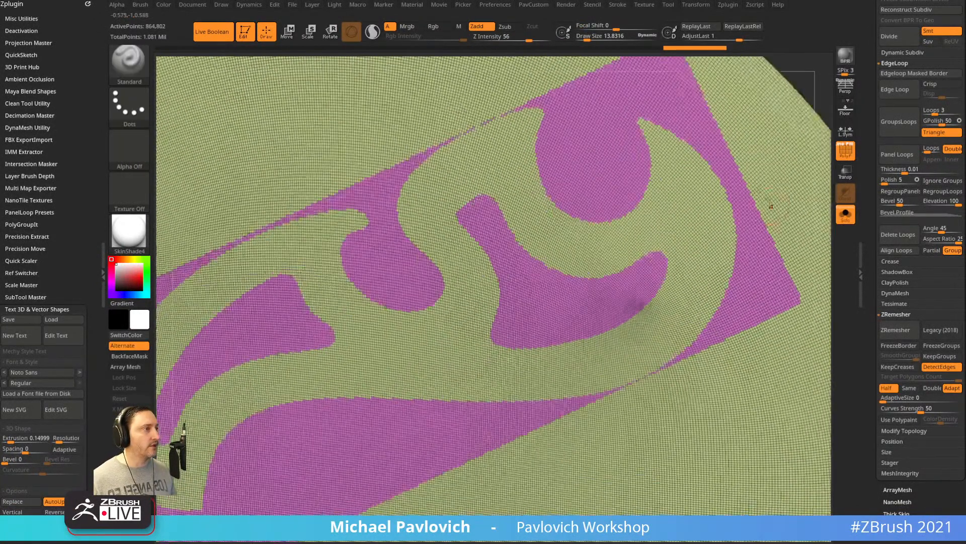
{"action": "left_click_drag", "start_coordinate": [809, 72], "coordinate": [686, 207], "text": "alt"}
Undo the scroll's polygroup and replace the earlier mask with a scroll mask placed diagonally across the cap.
{"action": "key", "text": "ctrl+z"}
{"action": "key", "text": "ctrl+z"}
{"action": "key", "text": "ctrl+z"}
{"action": "key", "text": "ctrl+z"}
{"action": "key", "text": "ctrl+z"}
{"action": "key", "text": "ctrl+z"}
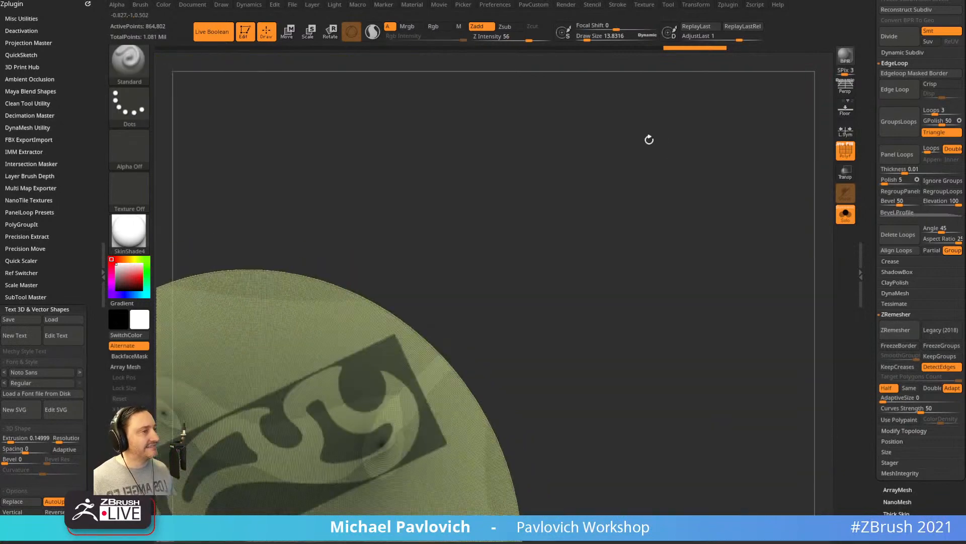
{"action": "key", "text": "ctrl+z"}
{"action": "key", "text": "ctrl+z"}
{"action": "key", "text": "ctrl+z"}
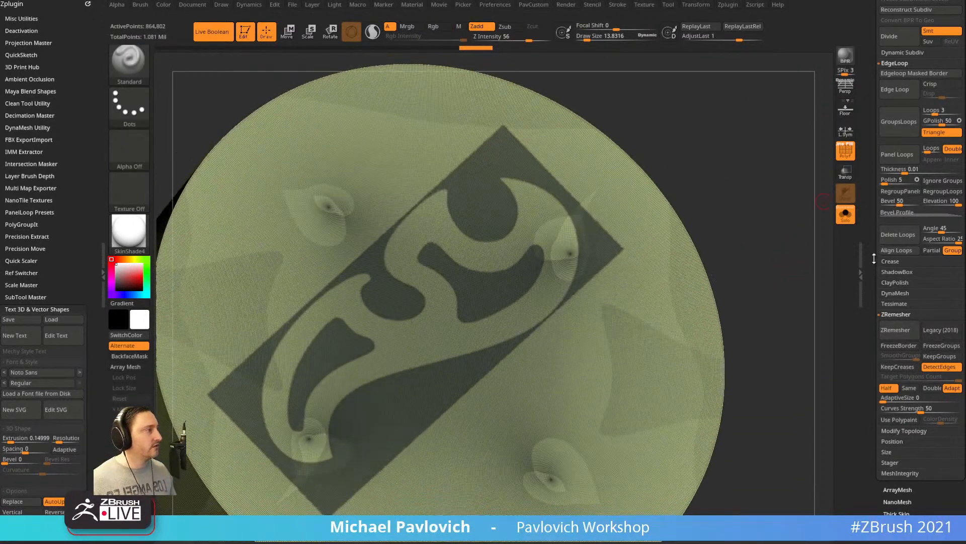
Find the mask blur and sharpen options, try blurring and sharpening the scroll mask, and undo those mask changes.
{"action": "scroll", "coordinate": [871, 261], "scroll_direction": "down", "scroll_amount": 5}
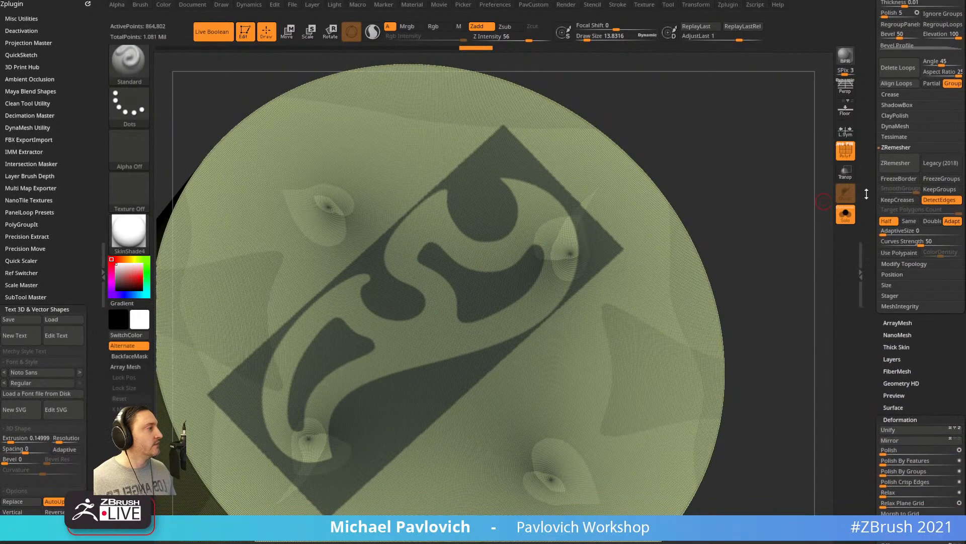
{"action": "scroll", "coordinate": [866, 196], "scroll_direction": "down", "scroll_amount": 12}
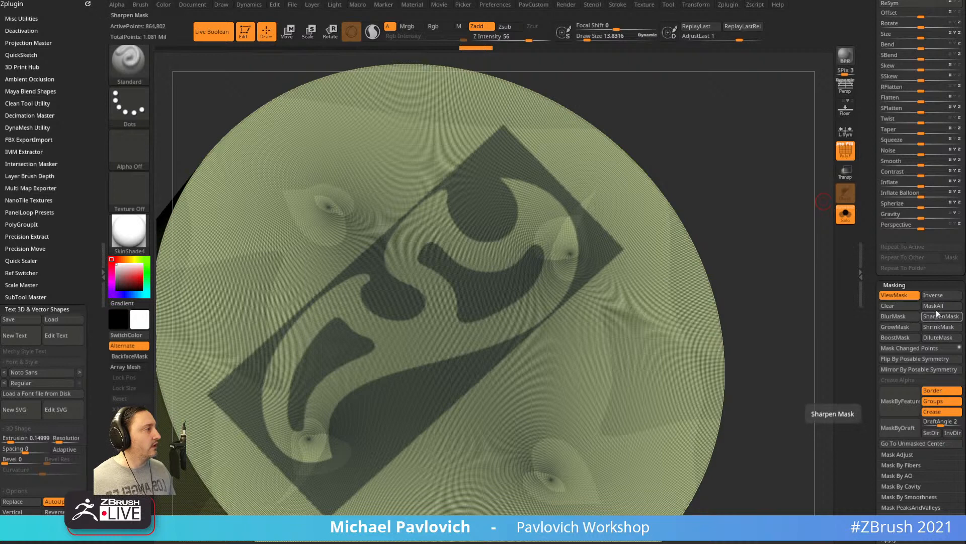
{"action": "key", "text": "ctrl"}
{"action": "left_click", "coordinate": [653, 275], "text": "ctrl"}
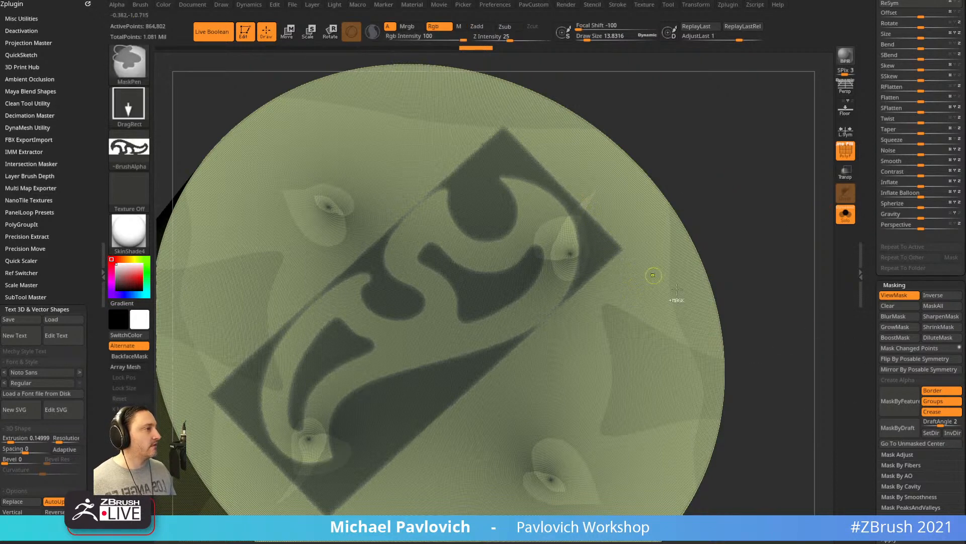
{"action": "left_click", "coordinate": [678, 296], "text": "ctrl+alt"}
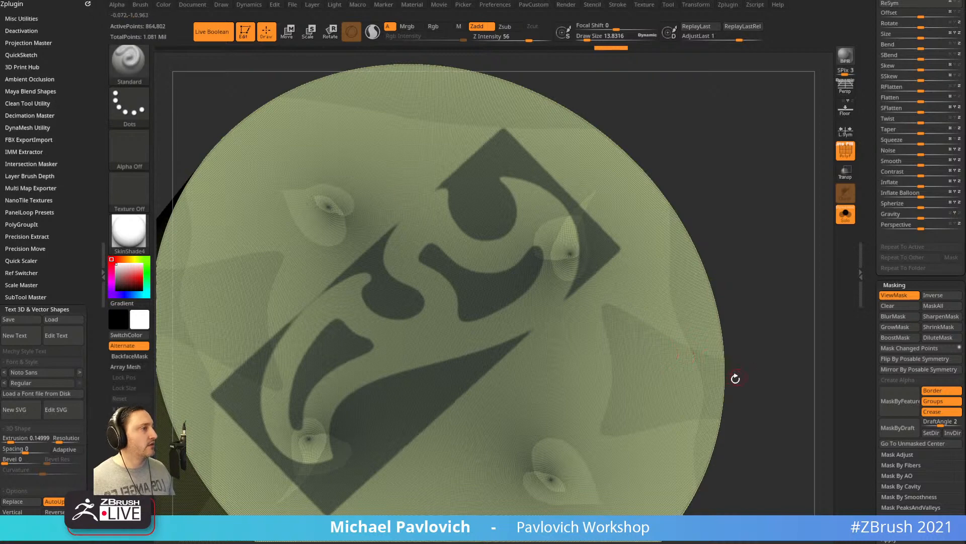
{"action": "key", "text": "ctrl+z"}
{"action": "key", "text": "ctrl+z"}
{"action": "key", "text": "ctrl+z"}
{"action": "key", "text": "ctrl+z"}
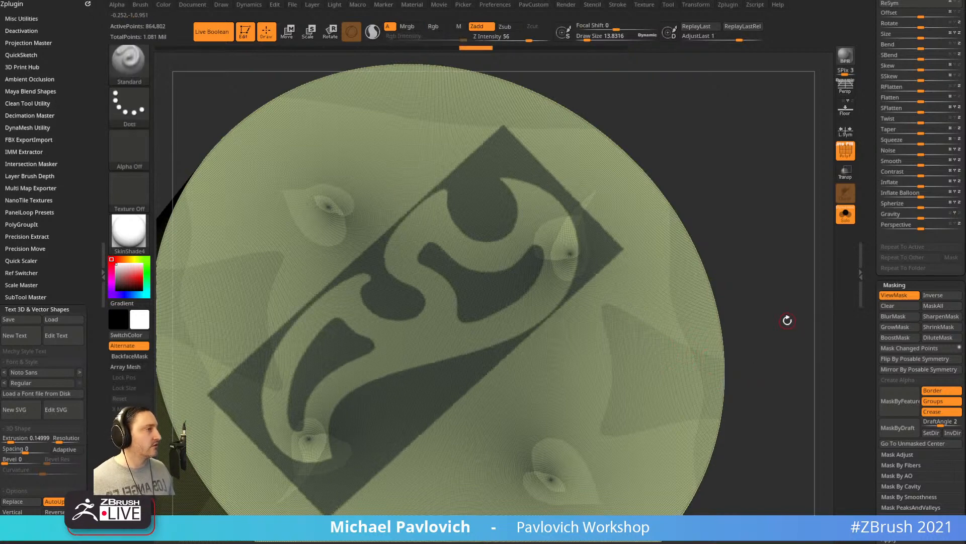
Convert the scroll mask to its own polygroup, isolate it to examine its border, and restore full visibility.
{"action": "mouse_move", "coordinate": [797, 287]}
{"action": "left_mouse_down", "text": "alt"}
{"action": "mouse_move", "coordinate": [787, 299]}
{"action": "mouse_move", "coordinate": [804, 294]}
{"action": "left_mouse_up", "text": "alt"}
{"action": "left_click_drag", "start_coordinate": [869, 225], "coordinate": [870, 376]}
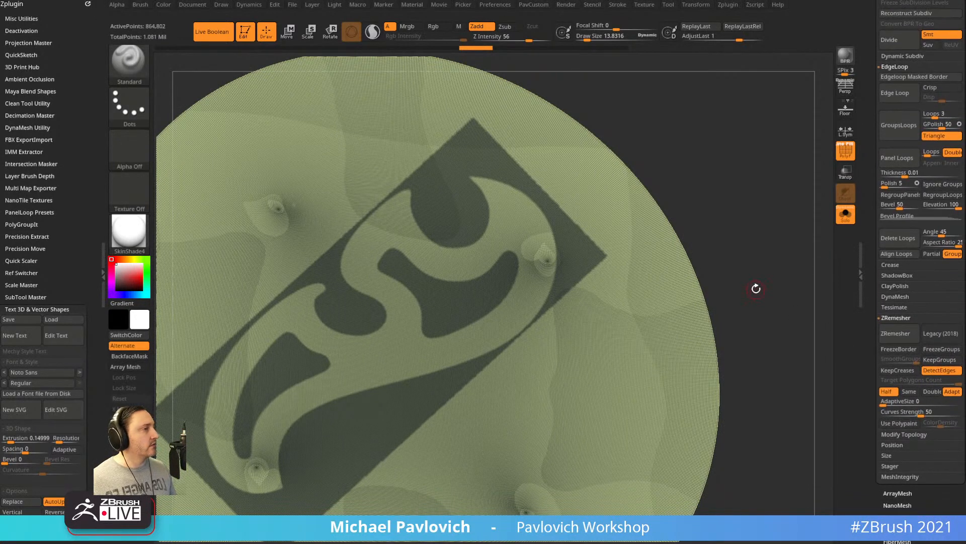
{"action": "key", "text": "ctrl+w"}
{"action": "left_click", "coordinate": [580, 244], "text": "ctrl+shift"}
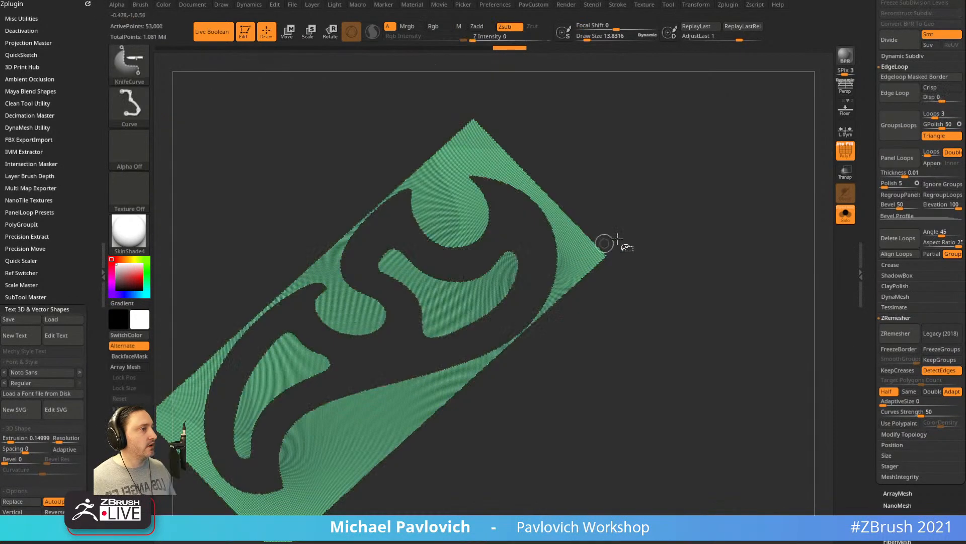
{"action": "left_click", "coordinate": [728, 210], "text": "ctrl"}
{"action": "left_click", "coordinate": [735, 211], "text": "ctrl+shift"}
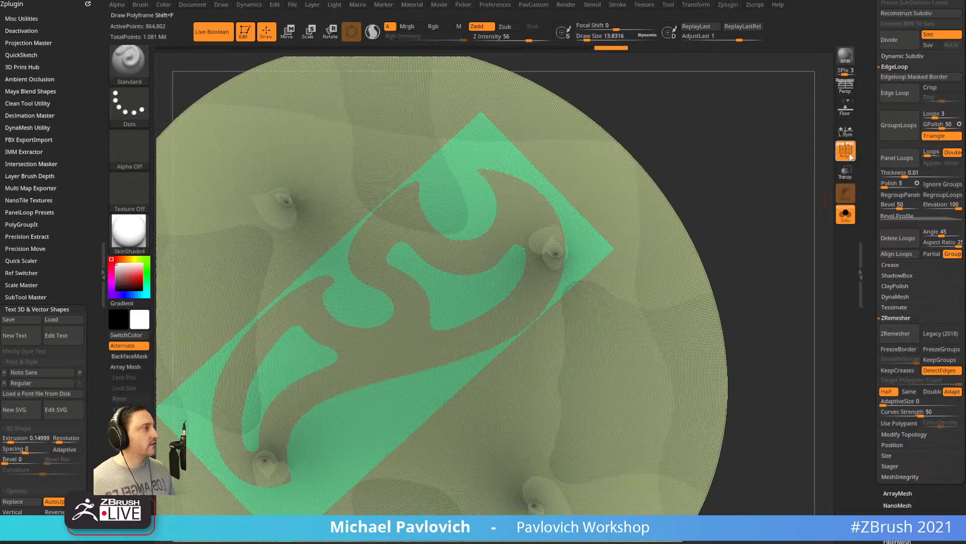
Display the polyframe as fill colours without wire lines and run GroupsLoops with 3 loops around the polygroups.
{"action": "key", "text": "shift+f"}
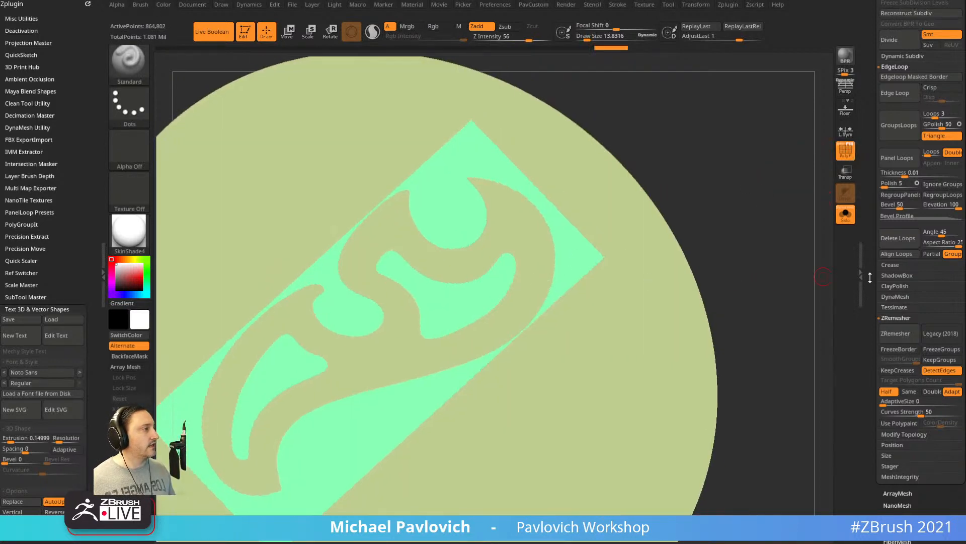
{"action": "left_click_drag", "start_coordinate": [871, 276], "coordinate": [871, 262]}
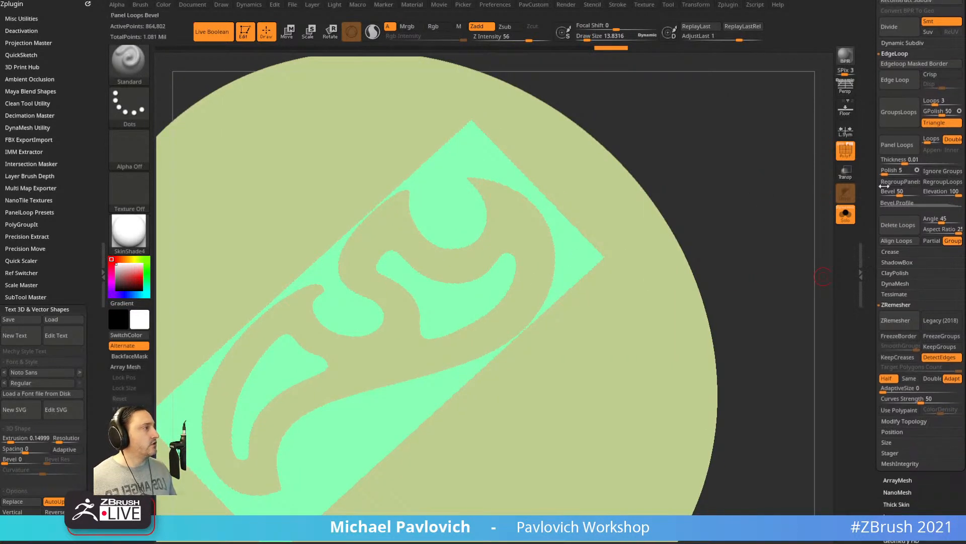
{"action": "left_click", "coordinate": [905, 123]}
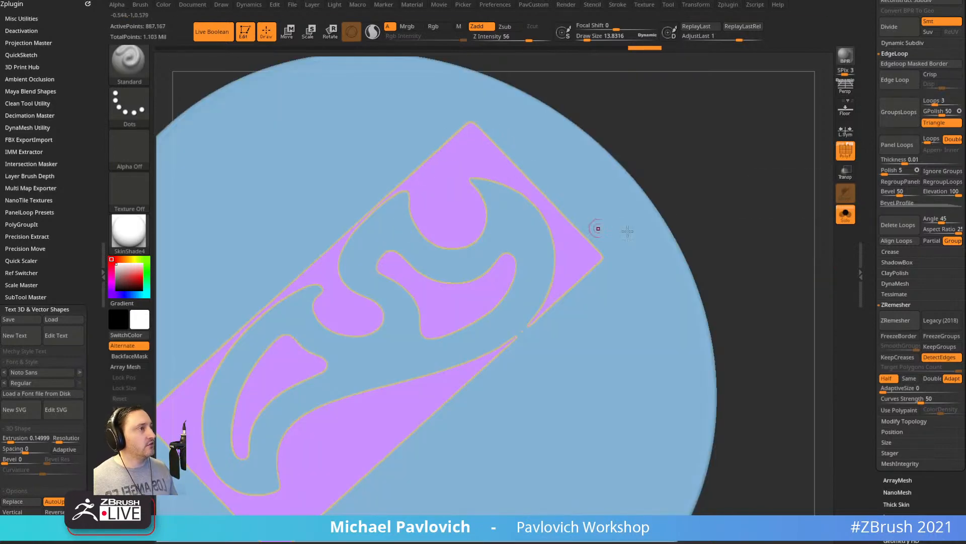
{"action": "right_click_drag", "start_coordinate": [628, 231], "coordinate": [784, 168]}
Set the selection brush to SelectRect and examine the scroll's border by isolating its polygroup, inverting visibility and showing everything.
{"action": "left_click", "coordinate": [488, 167], "text": "ctrl+shift"}
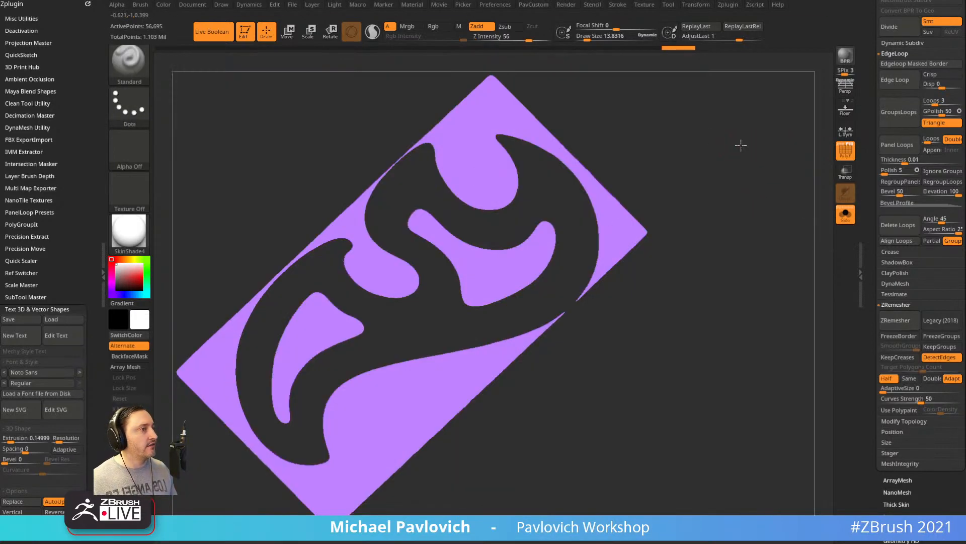
{"action": "left_click", "coordinate": [735, 162], "text": "ctrl+shift"}
{"action": "left_click", "coordinate": [631, 200], "text": "ctrl+shift"}
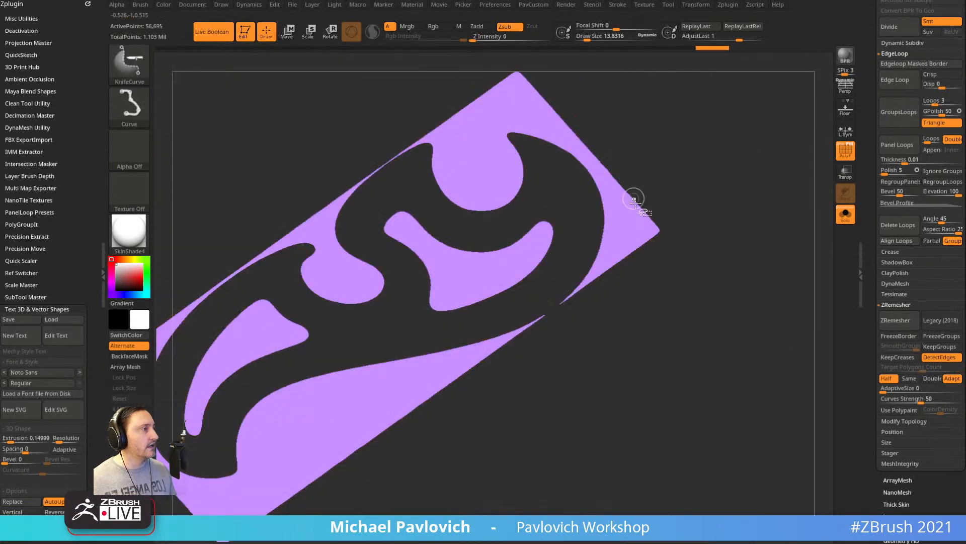
{"action": "left_click", "coordinate": [129, 63], "text": "ctrl+shift"}
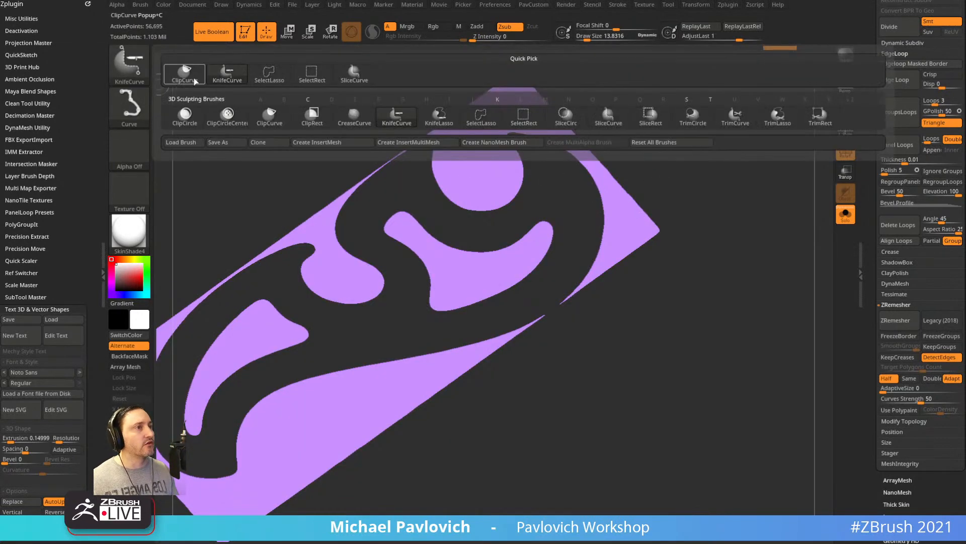
{"action": "left_click", "coordinate": [322, 77], "text": "ctrl+shift"}
{"action": "left_click_drag", "start_coordinate": [734, 178], "coordinate": [754, 216], "text": "ctrl+shift"}
{"action": "left_click", "coordinate": [612, 174], "text": "ctrl+shift"}
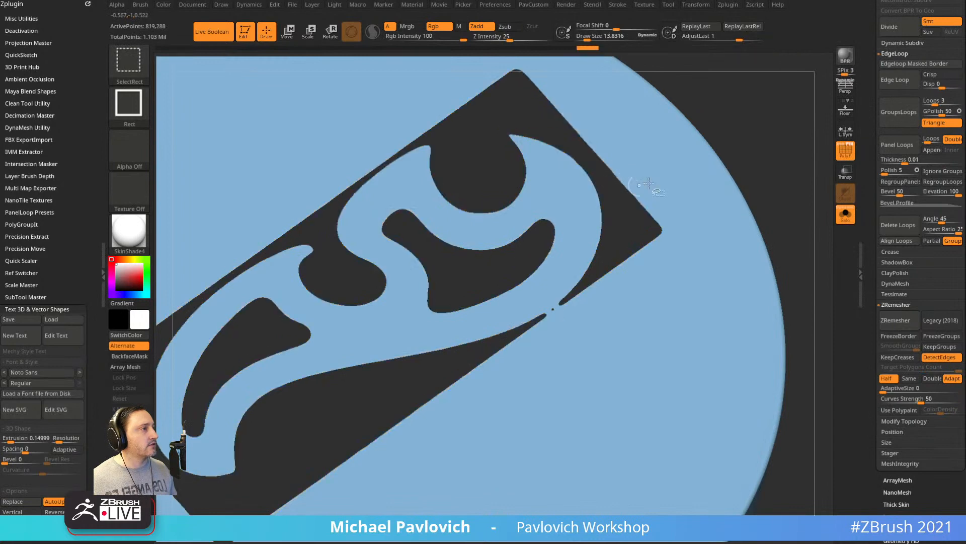
{"action": "left_click_drag", "start_coordinate": [748, 98], "coordinate": [779, 120], "text": "ctrl+shift"}
{"action": "left_click", "coordinate": [790, 166], "text": "ctrl+shift"}
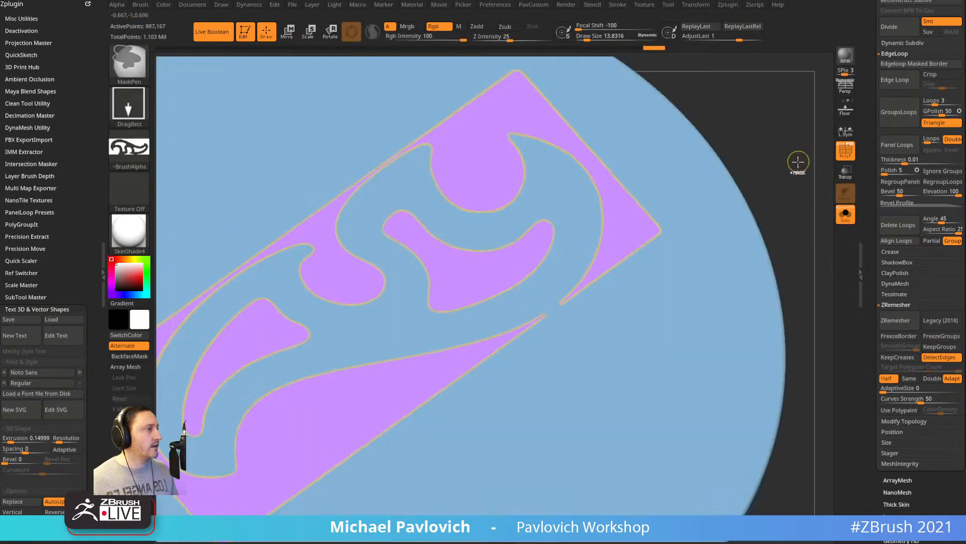
Undo the GroupsLoops edge loops around the scroll pattern.
{"action": "key", "text": "ctrl+z"}
{"action": "key", "text": "ctrl+z"}
{"action": "key", "text": "ctrl+z"}
{"action": "key", "text": "ctrl+z"}
{"action": "key", "text": "ctrl+z"}
{"action": "key", "text": "ctrl+z"}
{"action": "key", "text": "ctrl+z"}
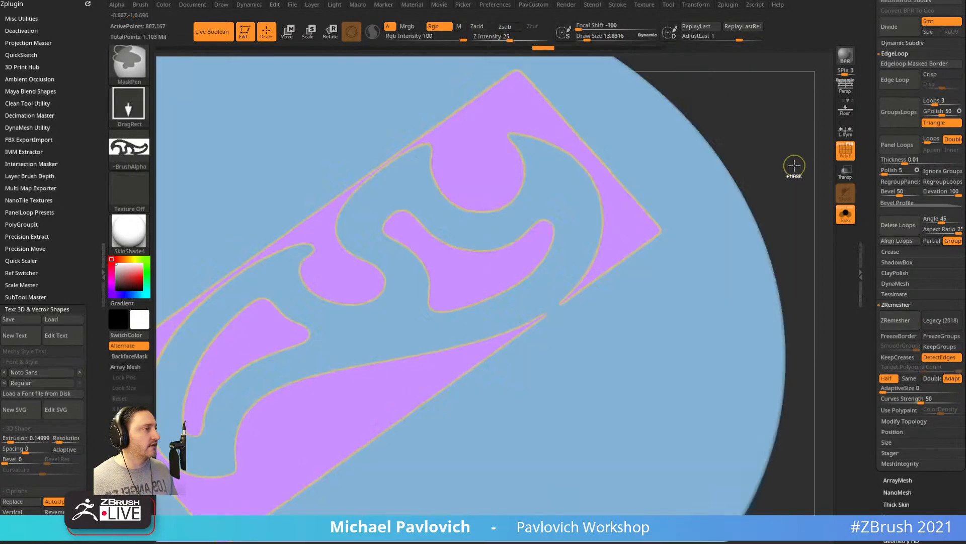
{"action": "key", "text": "ctrl+z"}
{"action": "key", "text": "ctrl+z"}
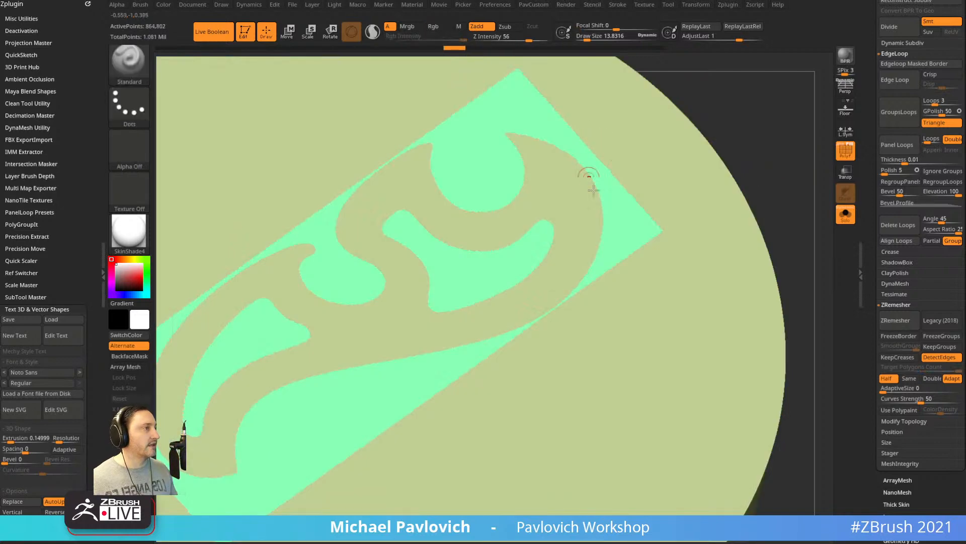
Undo the scroll's visibility changes and polygroup, stepping back through the history to the scroll mask.
{"action": "key", "text": "ctrl+z"}
{"action": "key", "text": "ctrl+z"}
{"action": "key", "text": "ctrl+z"}
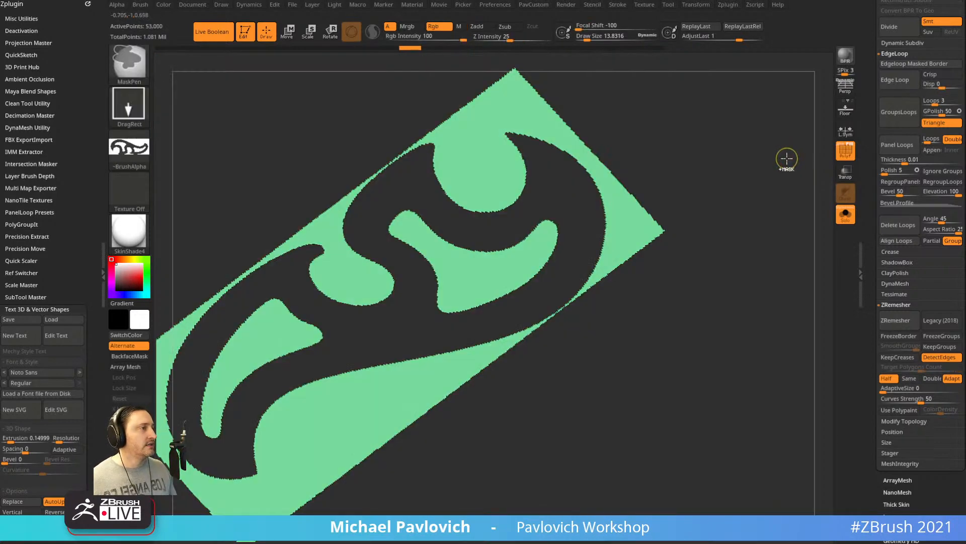
{"action": "key", "text": "ctrl+z"}
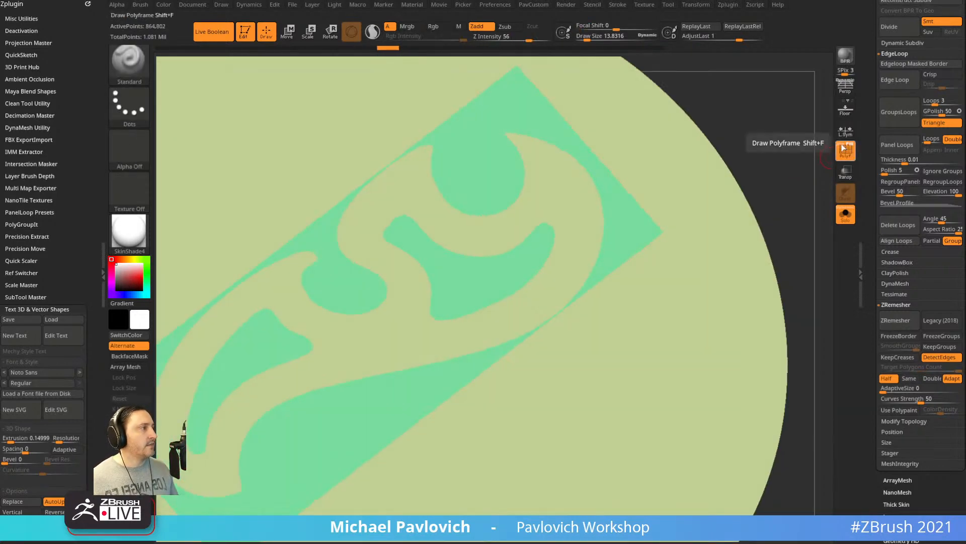
{"action": "key", "text": "shift+f"}
{"action": "key", "text": "shift+f"}
{"action": "key", "text": "ctrl+z"}
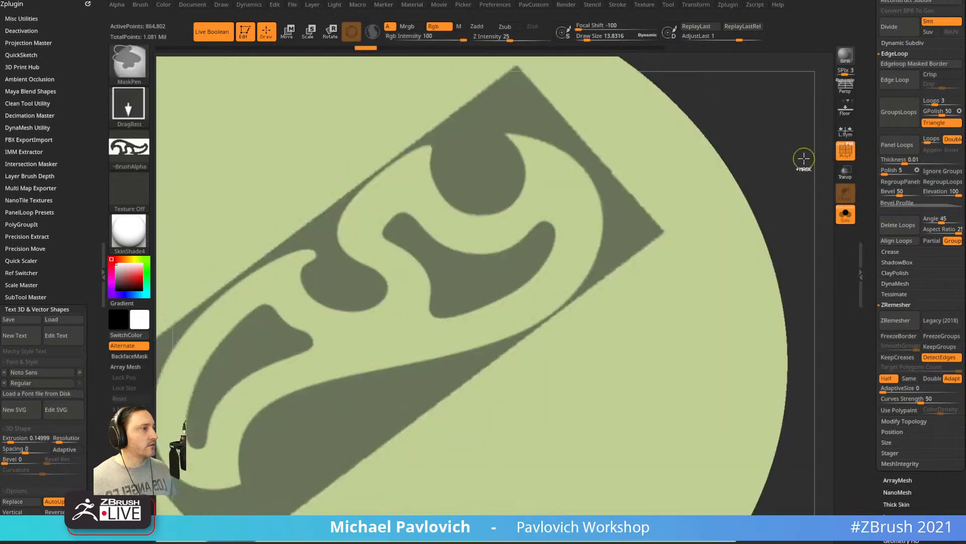
Restore the scroll's polygroup and load Smooth Groups from the Smooth brush folder as the smoothing brush.
{"action": "key", "text": "ctrl+shift+z"}
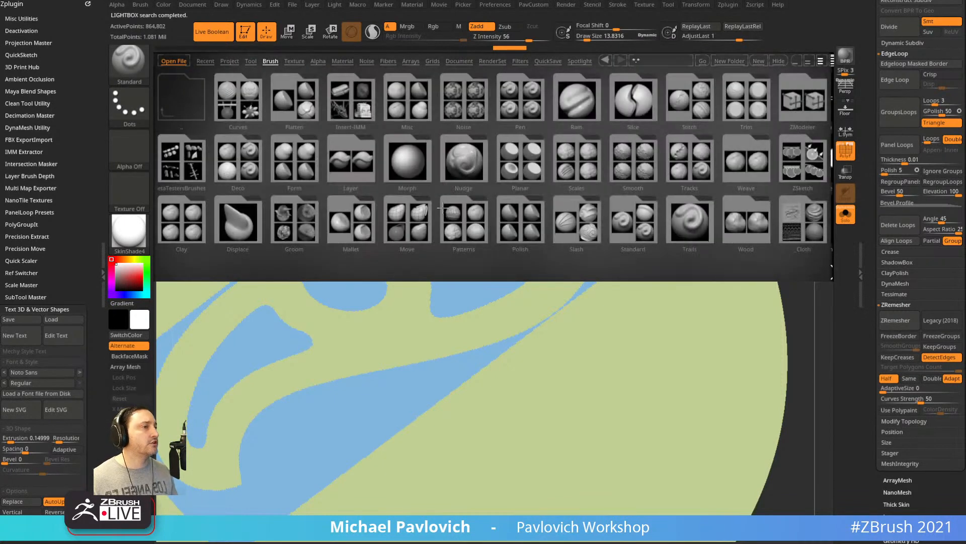
{"action": "left_click", "coordinate": [472, 227]}
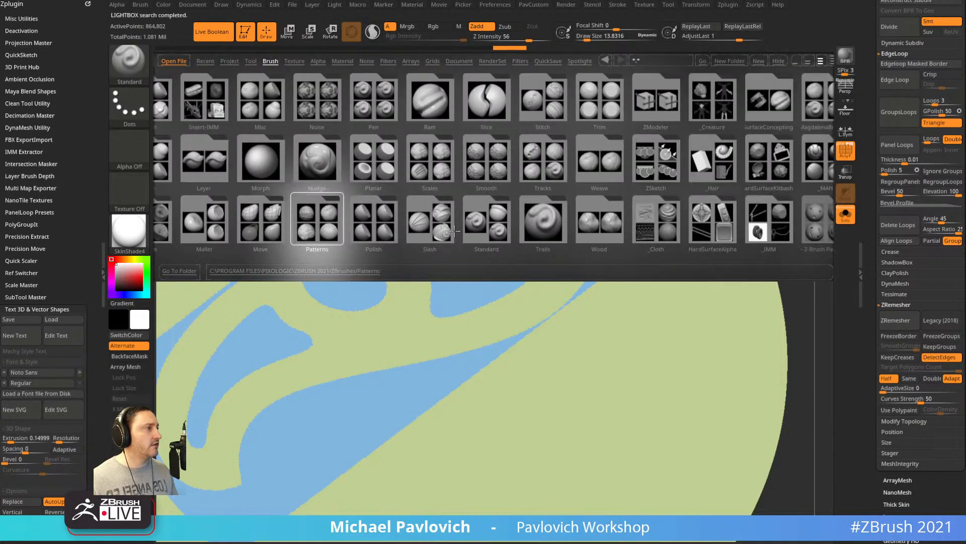
{"action": "double_click", "coordinate": [504, 164]}
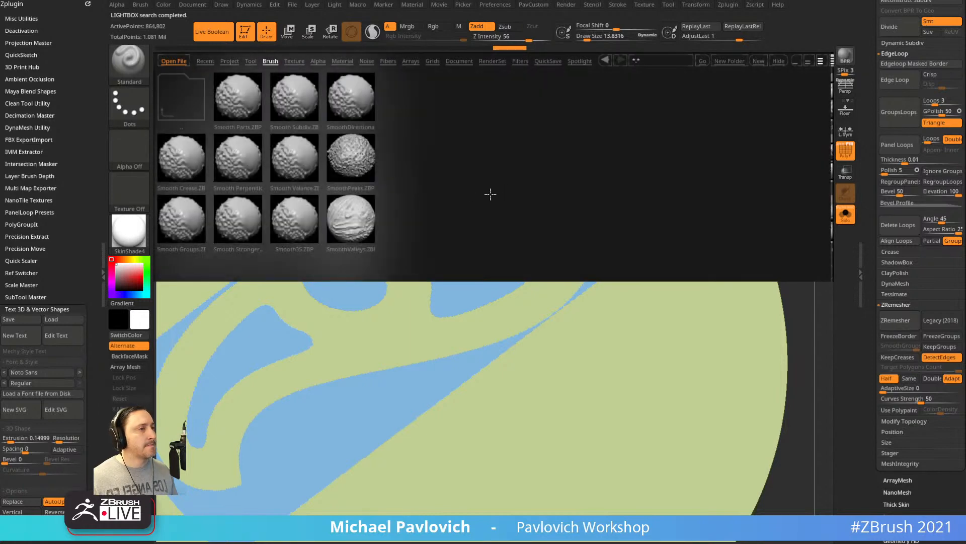
{"action": "double_click", "coordinate": [181, 223]}
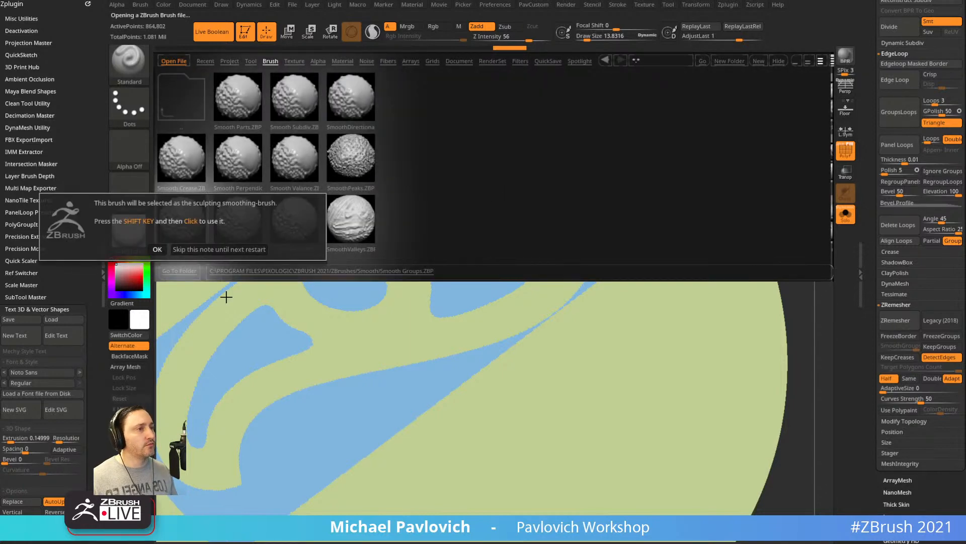
{"action": "left_click", "coordinate": [228, 249]}
{"action": "key", "text": "comma"}
Smooth the polygroup borders along the scroll's upper curl and pointed tips with the Smooth Groups brush.
{"action": "mouse_move", "coordinate": [753, 130]}
{"action": "left_mouse_down", "text": "alt"}
{"action": "mouse_move", "coordinate": [567, 248]}
{"action": "mouse_move", "coordinate": [638, 233]}
{"action": "left_mouse_up", "text": "alt"}
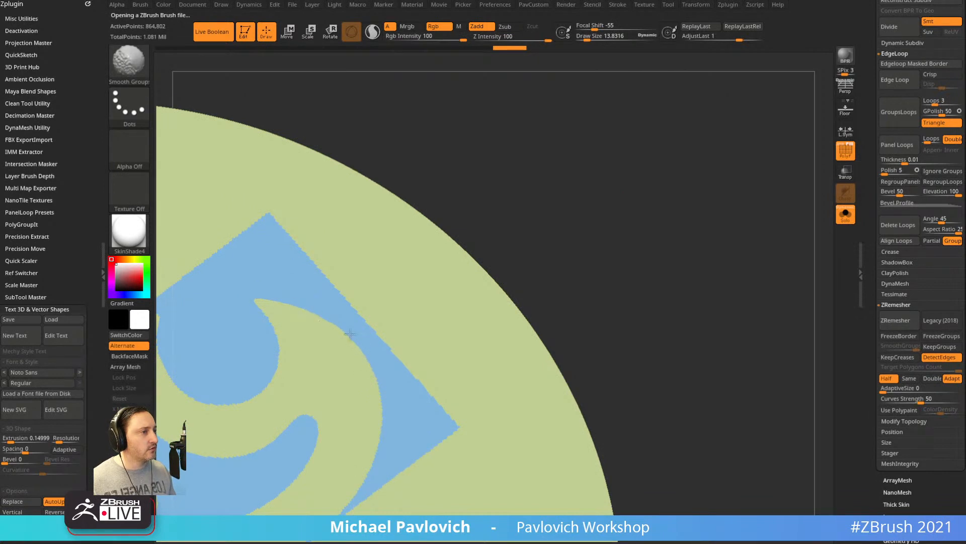
{"action": "left_click_drag", "start_coordinate": [350, 333], "coordinate": [285, 292], "text": "shift"}
{"action": "left_click_drag", "start_coordinate": [522, 246], "coordinate": [657, 126], "text": "alt"}
{"action": "left_click_drag", "start_coordinate": [409, 194], "coordinate": [395, 183], "text": "shift"}
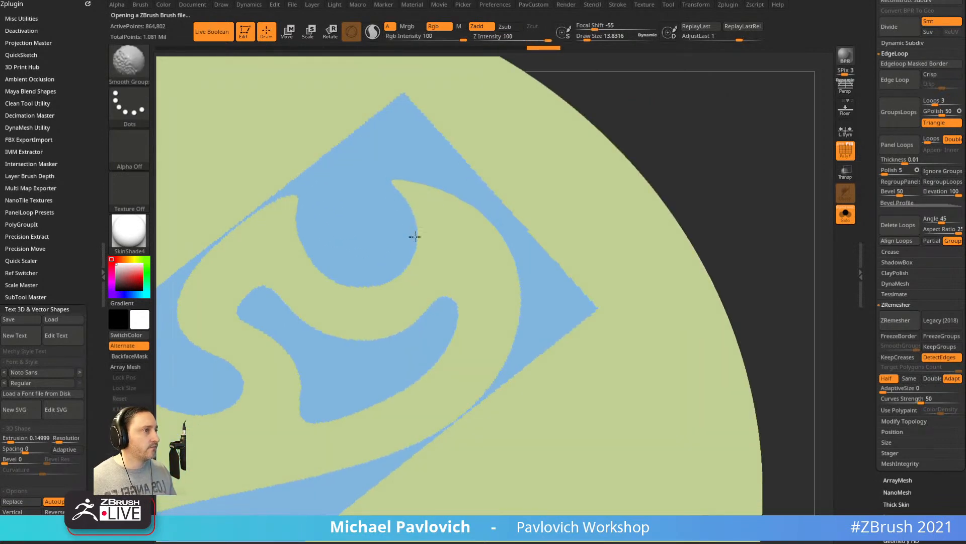
{"action": "left_click_drag", "start_coordinate": [298, 210], "coordinate": [298, 199], "text": "shift"}
{"action": "left_click_drag", "start_coordinate": [686, 140], "coordinate": [732, 141], "text": "alt"}
{"action": "mouse_move", "coordinate": [759, 206]}
{"action": "left_mouse_down", "text": "alt"}
{"action": "mouse_move", "coordinate": [742, 183]}
{"action": "mouse_move", "coordinate": [798, 155]}
{"action": "left_mouse_up", "text": "alt"}
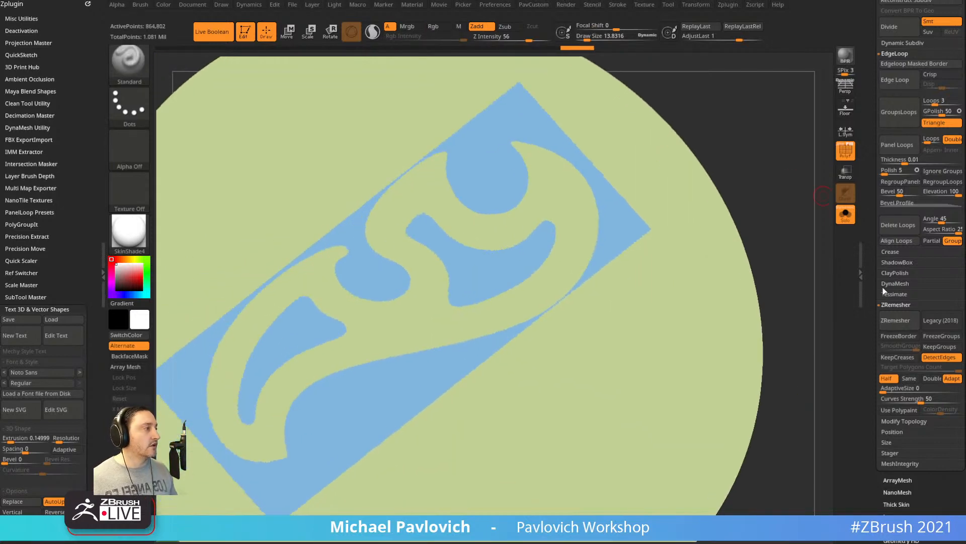
Mask the polygroup borders with only the Groups feature option enabled, grow the mask, and invert it.
{"action": "left_click_drag", "start_coordinate": [870, 308], "coordinate": [922, 131]}
{"action": "left_click", "coordinate": [901, 91], "text": "shift"}
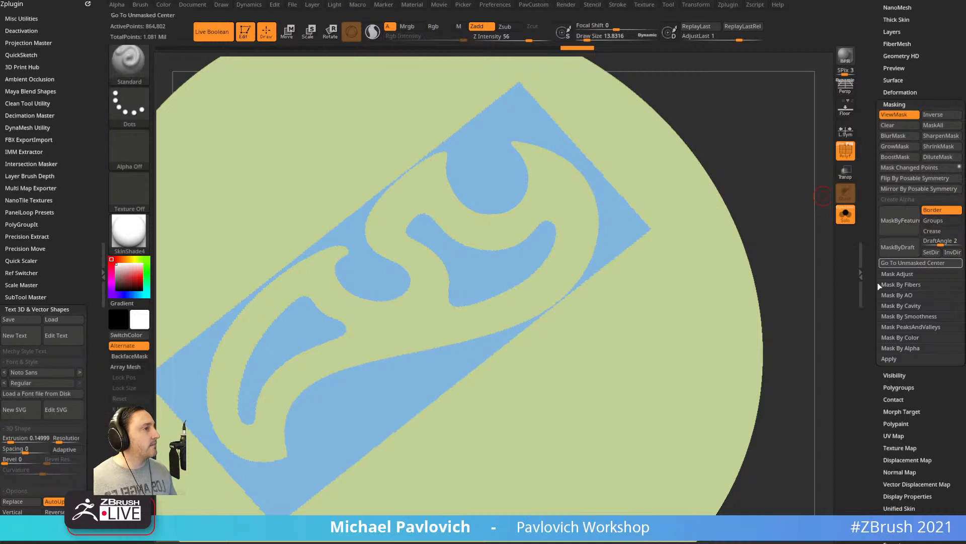
{"action": "left_click", "coordinate": [936, 219]}
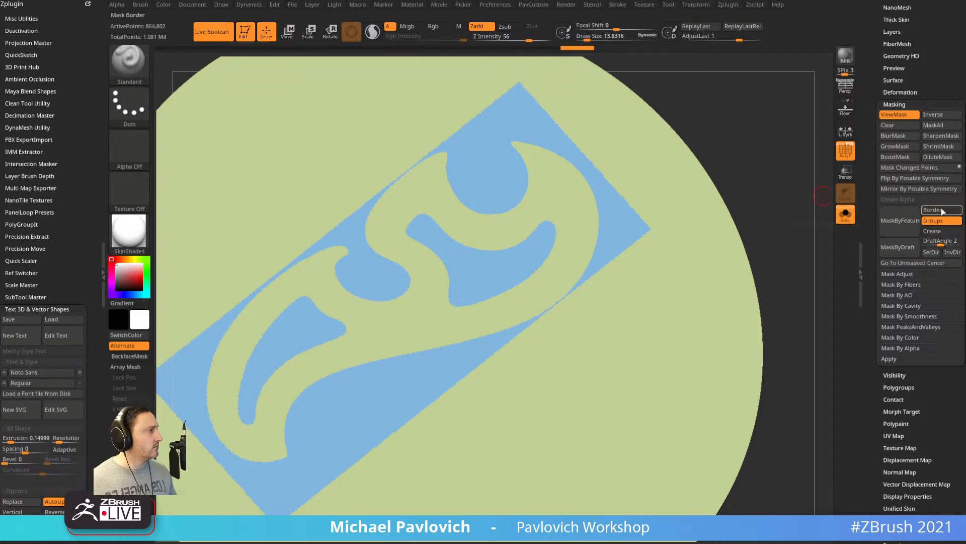
{"action": "left_click", "coordinate": [900, 222]}
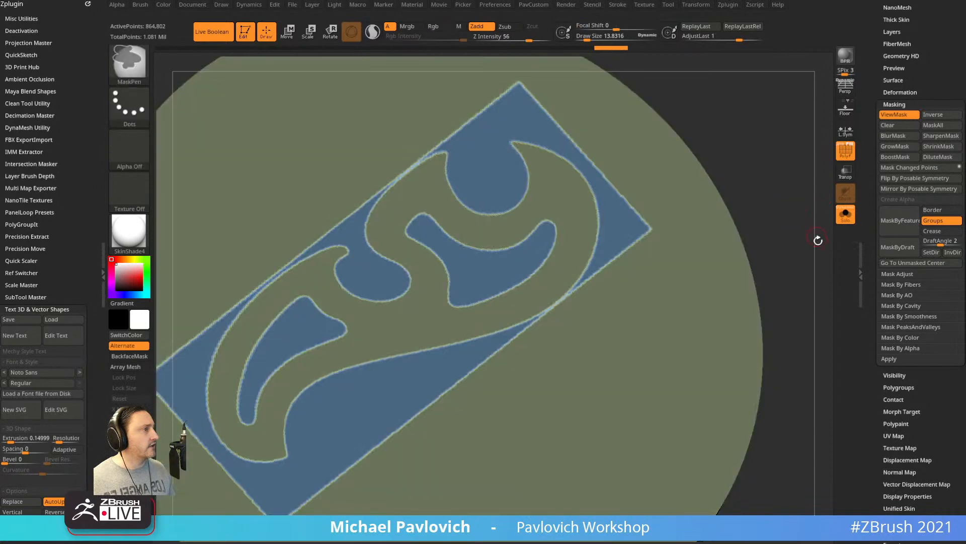
{"action": "left_click_drag", "start_coordinate": [786, 177], "coordinate": [794, 211], "text": "ctrl"}
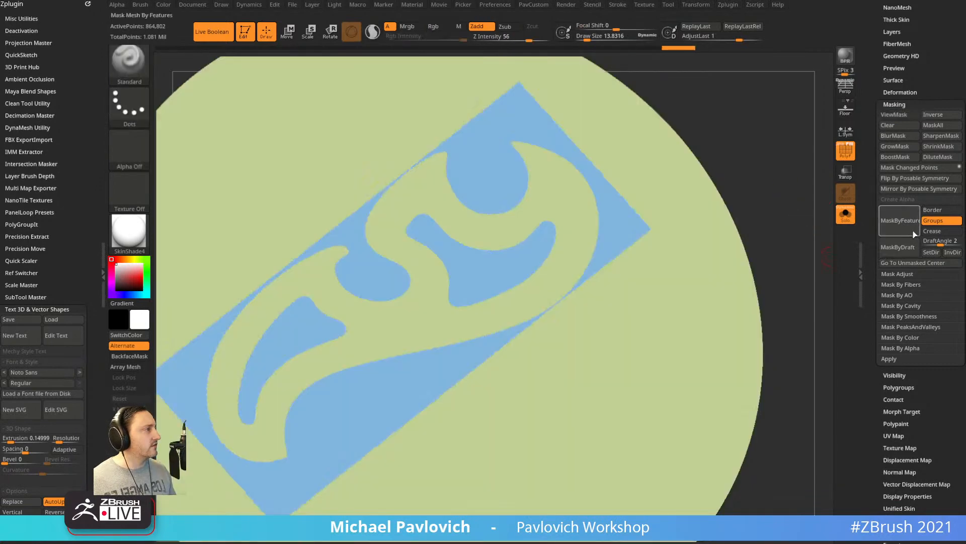
{"action": "left_click", "coordinate": [913, 230]}
{"action": "left_click", "coordinate": [901, 150]}
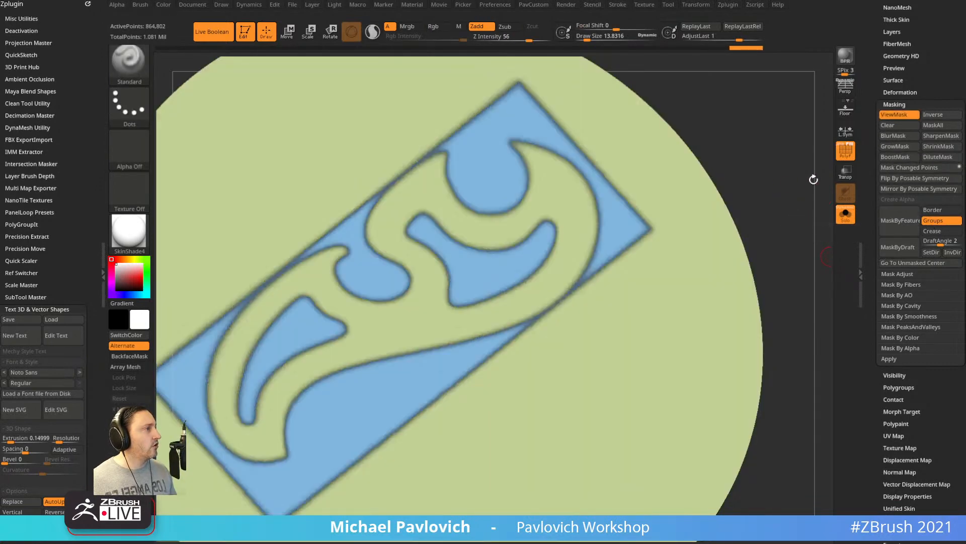
{"action": "left_click", "coordinate": [786, 178], "text": "ctrl"}
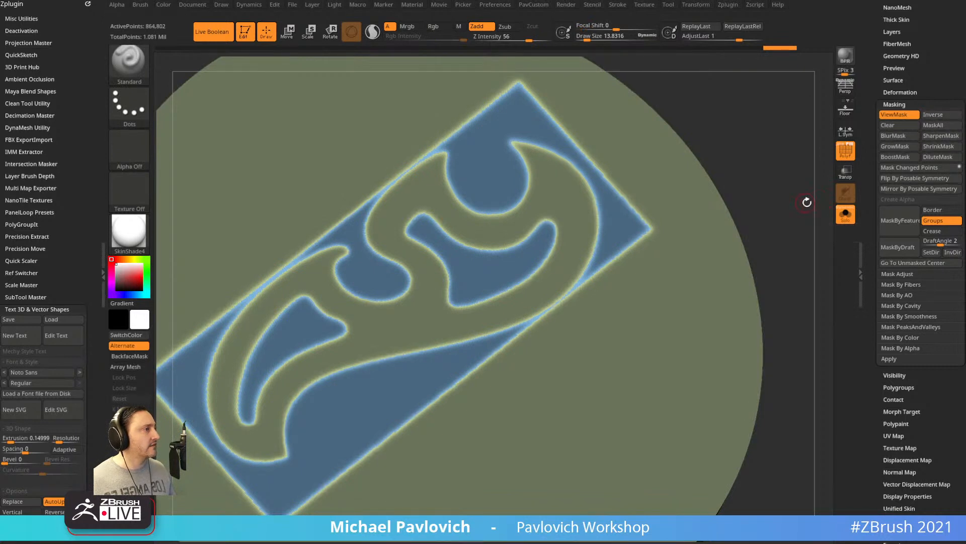
Apply the Polish By Features deformation along the unmasked polygroup borders to smooth the panel outline, and clear the mask.
{"action": "left_click", "coordinate": [896, 93]}
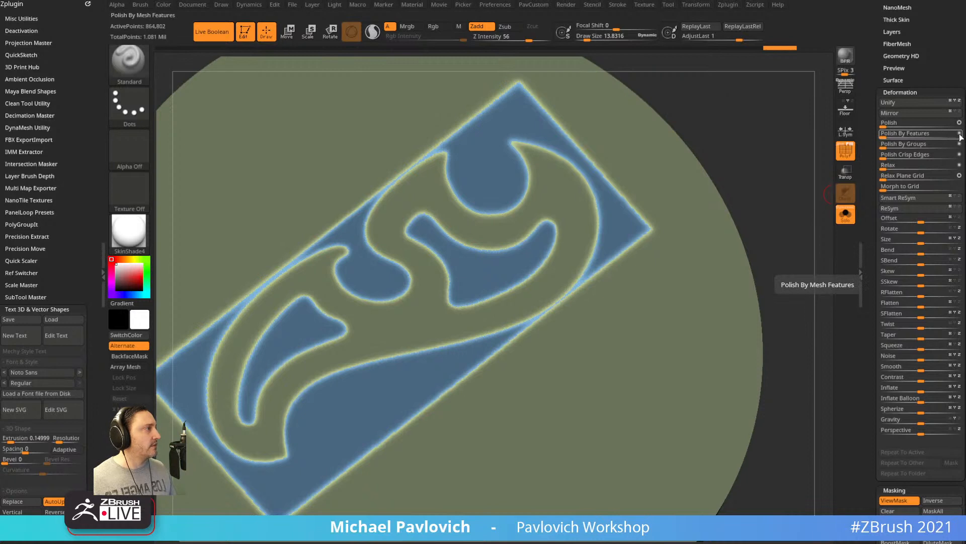
{"action": "left_click", "coordinate": [891, 135]}
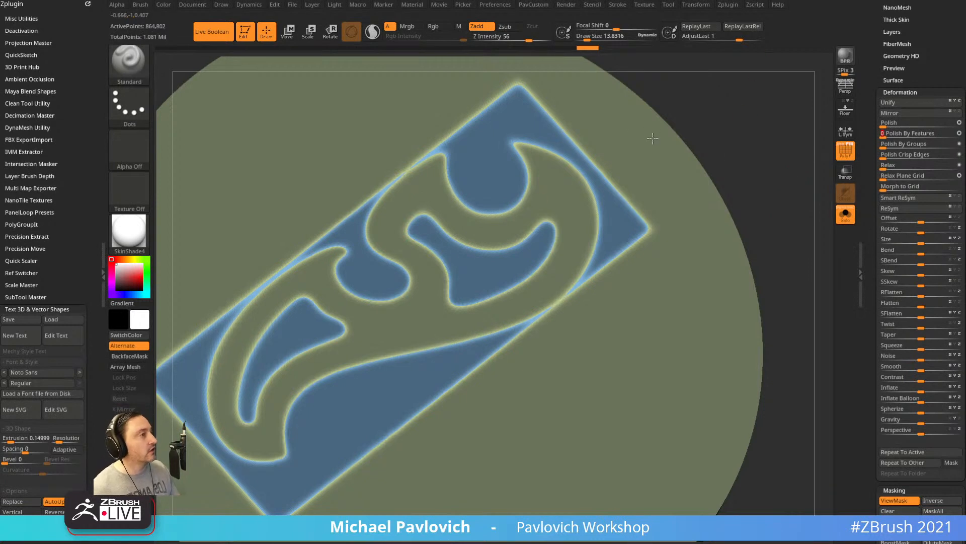
{"action": "key", "text": "ctrl+h"}
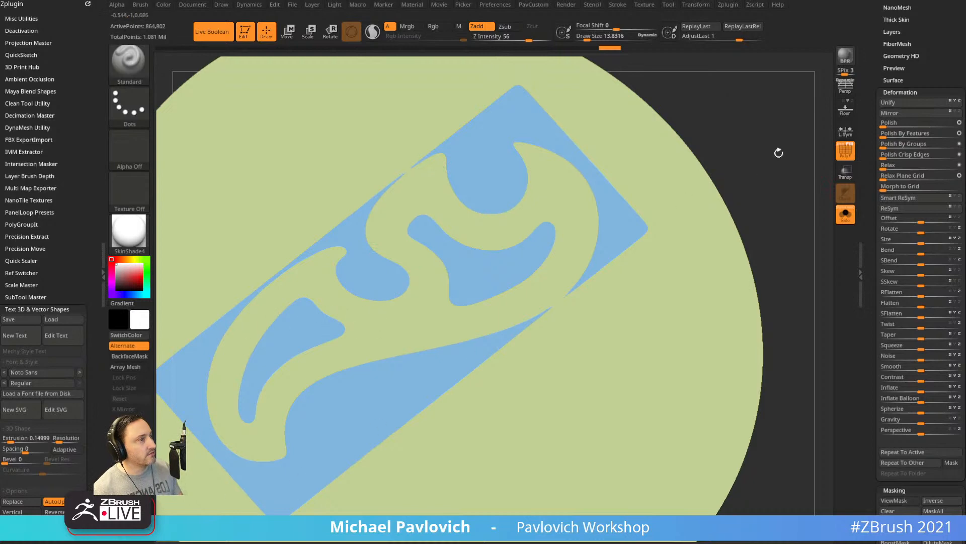
Isolate the blue panel polygroup to inspect its separate pieces, and restore the visibility of the full cylinder.
{"action": "left_click_drag", "start_coordinate": [779, 153], "coordinate": [856, 227]}
{"action": "left_click", "coordinate": [514, 189], "text": "ctrl+shift"}
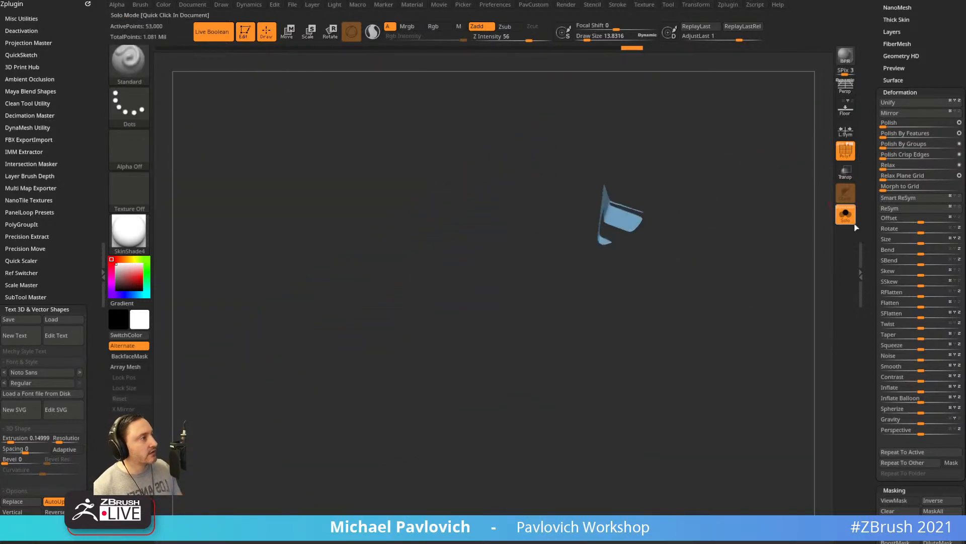
{"action": "left_click", "coordinate": [849, 218]}
{"action": "left_click_drag", "start_coordinate": [684, 118], "coordinate": [811, 107]}
{"action": "left_click", "coordinate": [846, 215]}
{"action": "key", "text": "f"}
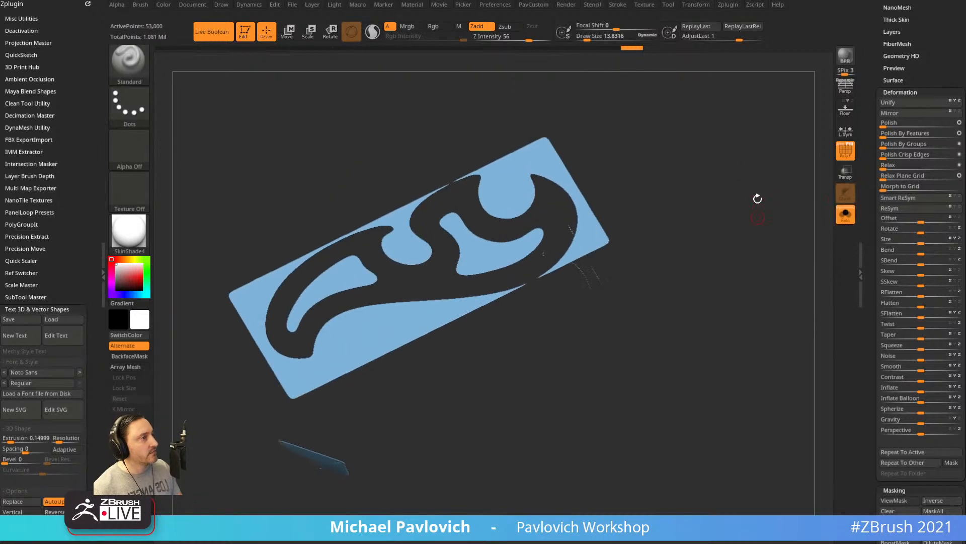
{"action": "left_click", "coordinate": [739, 163], "text": "ctrl+shift"}
{"action": "left_click_drag", "start_coordinate": [731, 153], "coordinate": [775, 176]}
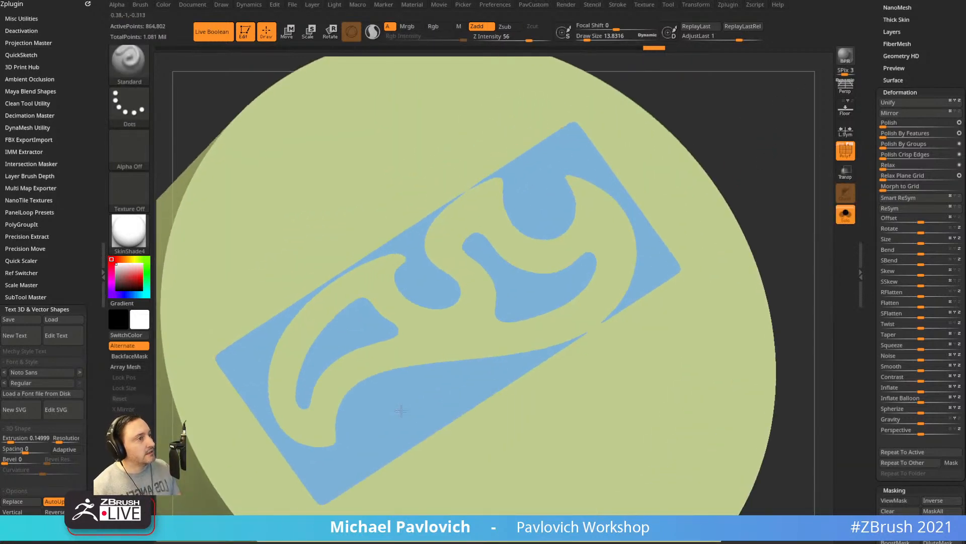
Isolate the blue panel polygroup on the cylinder's top and delete all the hidden geometry.
{"action": "left_click", "coordinate": [547, 193], "text": "ctrl+shift"}
{"action": "key", "text": "2"}
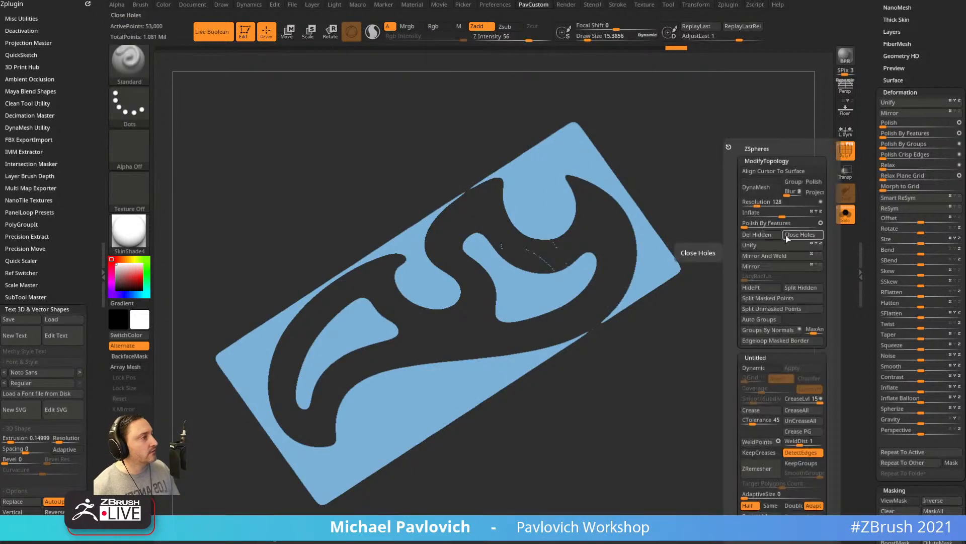
{"action": "left_click", "coordinate": [760, 233]}
{"action": "key", "text": "f"}
{"action": "mouse_move", "coordinate": [717, 241]}
{"action": "left_mouse_down"}
{"action": "mouse_move", "coordinate": [747, 181]}
{"action": "mouse_move", "coordinate": [742, 190]}
{"action": "left_mouse_up"}
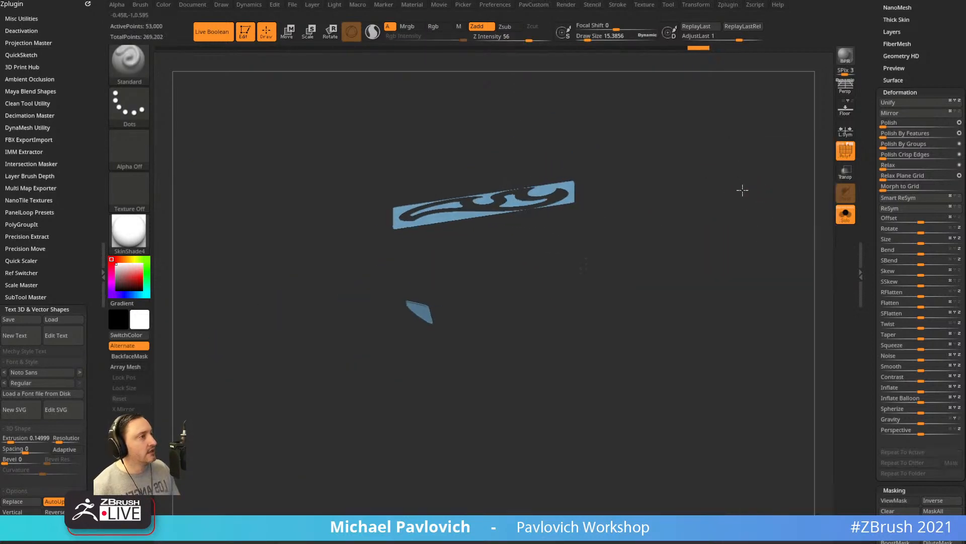
Build up the visibility of the ornate panel's islands with partial selections expanded to connected geometry, leaving out the stray piece.
{"action": "key", "text": "ctrl+shift"}
{"action": "left_click_drag", "start_coordinate": [390, 192], "coordinate": [404, 213], "text": "ctrl+shift"}
{"action": "key", "text": "ctrl+shift+a"}
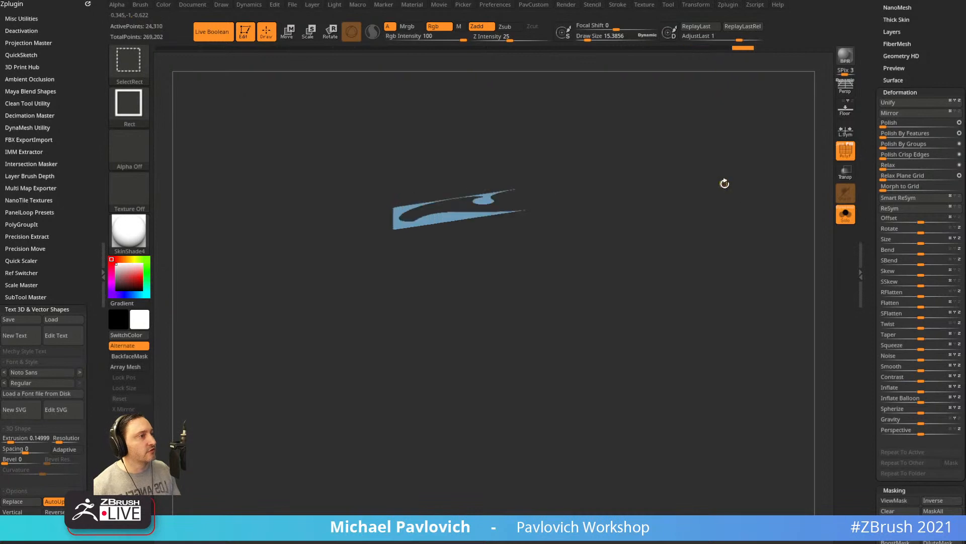
{"action": "key", "text": "2"}
{"action": "left_click_drag", "start_coordinate": [649, 159], "coordinate": [648, 147], "text": "ctrl+shift"}
{"action": "left_click_drag", "start_coordinate": [592, 160], "coordinate": [571, 187], "text": "ctrl+shift"}
{"action": "left_click_drag", "start_coordinate": [432, 216], "coordinate": [434, 218], "text": "ctrl+alt+shift"}
{"action": "left_click_drag", "start_coordinate": [753, 169], "coordinate": [775, 260], "text": "ctrl+shift"}
{"action": "key", "text": "ctrl+shift+a"}
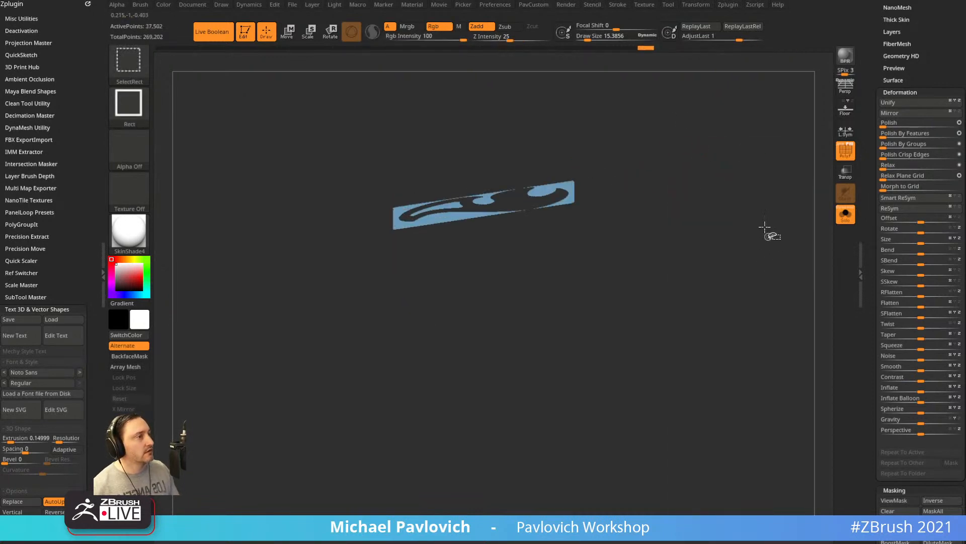
Add the panel's remaining inner island to the visible geometry by partially selecting it and expanding to its connected surface.
{"action": "left_click_drag", "start_coordinate": [747, 151], "coordinate": [779, 260], "text": "ctrl+shift"}
{"action": "key", "text": "2"}
{"action": "left_click_drag", "start_coordinate": [720, 176], "coordinate": [759, 258], "text": "ctrl+shift"}
{"action": "key", "text": "2"}
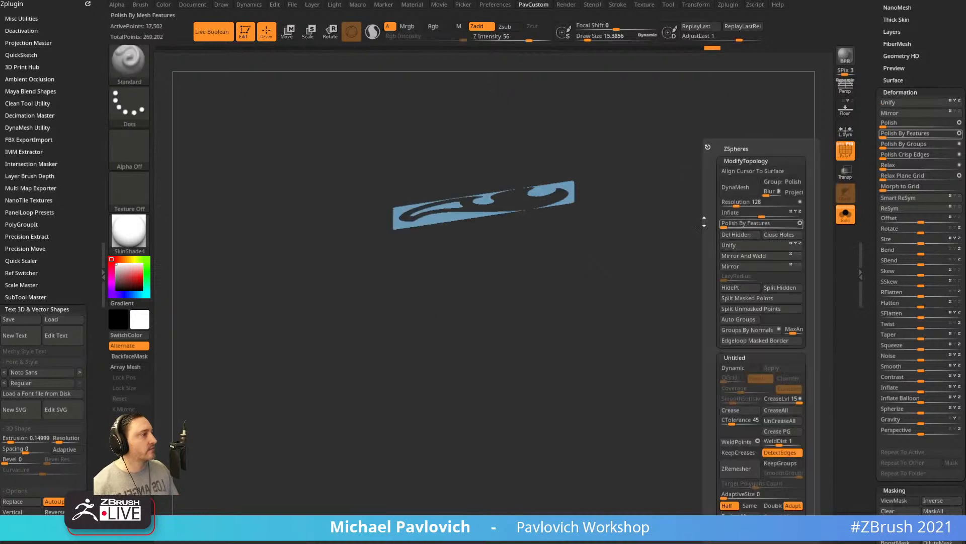
{"action": "left_click_drag", "start_coordinate": [659, 204], "coordinate": [618, 208], "text": "ctrl+shift"}
{"action": "left_click_drag", "start_coordinate": [498, 182], "coordinate": [513, 199], "text": "ctrl+alt+shift"}
{"action": "left_click_drag", "start_coordinate": [773, 254], "coordinate": [784, 266], "text": "ctrl+shift"}
{"action": "key", "text": "ctrl+shift+a"}
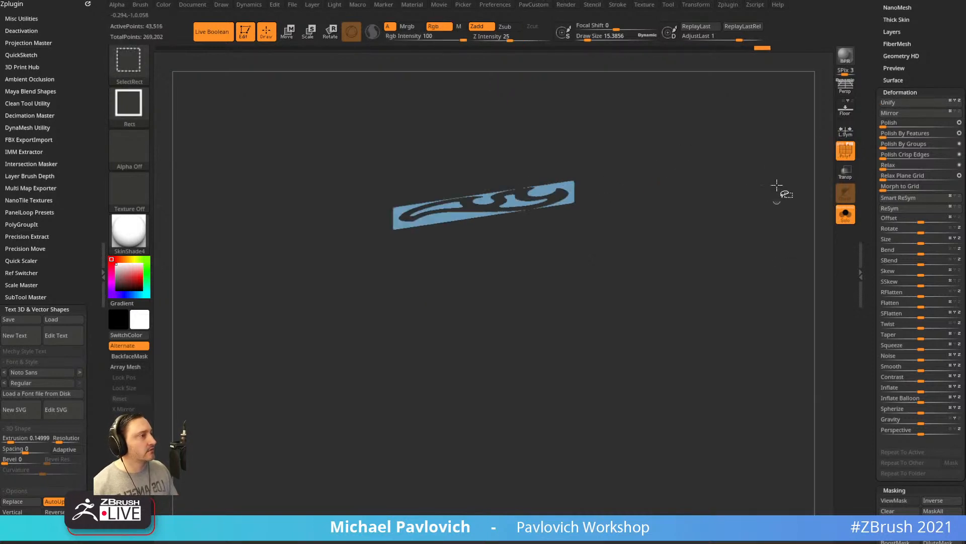
Check the inverted visibility, and delete the hidden stray piece so only the ornate panel remains.
{"action": "left_click_drag", "start_coordinate": [779, 186], "coordinate": [807, 282], "text": "ctrl+shift"}
{"action": "key", "text": "2"}
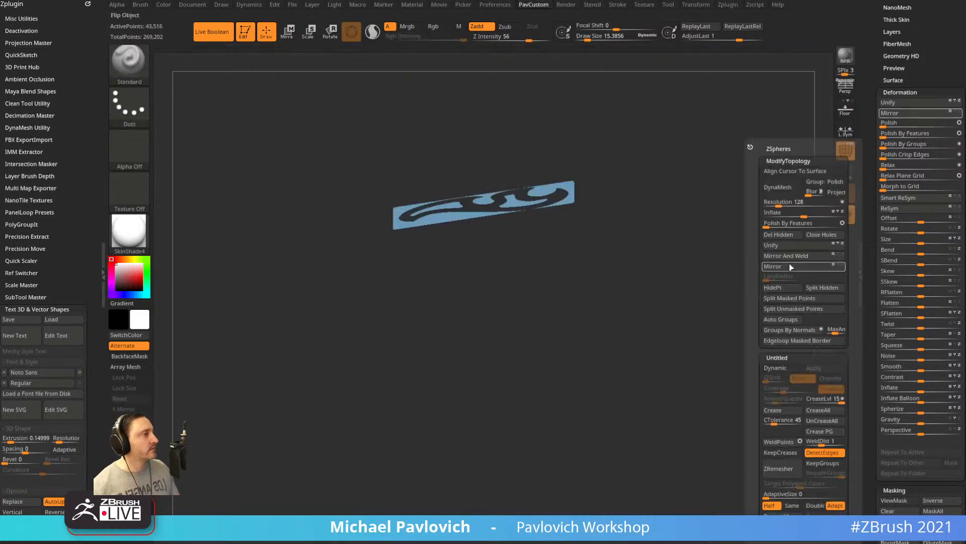
{"action": "left_click", "coordinate": [778, 233]}
{"action": "mouse_move", "coordinate": [625, 251]}
{"action": "left_mouse_down"}
{"action": "mouse_move", "coordinate": [786, 272]}
{"action": "mouse_move", "coordinate": [723, 233]}
{"action": "mouse_move", "coordinate": [700, 251]}
{"action": "left_mouse_up"}
{"action": "key", "text": "f"}
{"action": "left_click", "coordinate": [834, 150]}
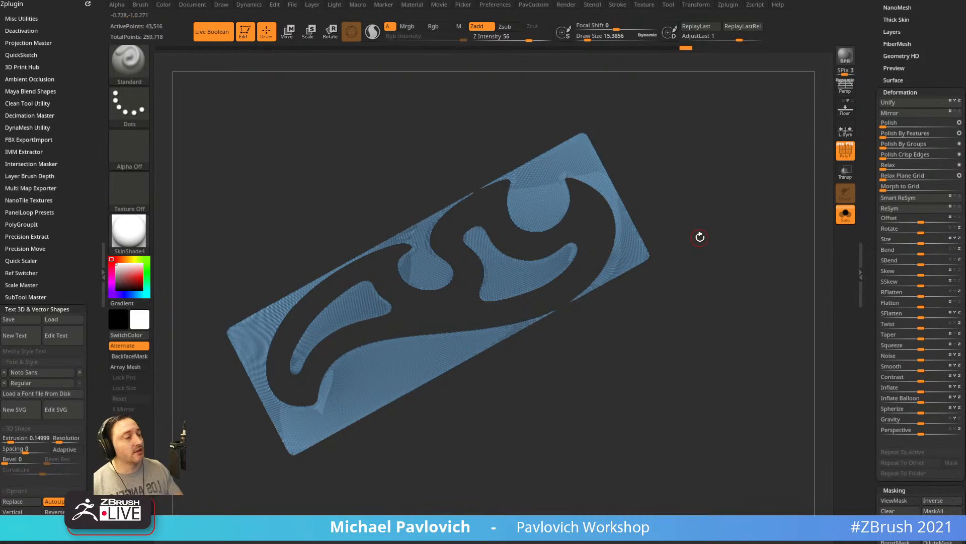
Extract the panel as a new subtool with a thickness of 0.02, and turn off Solo mode and the polyframe display.
{"action": "left_click_drag", "start_coordinate": [700, 237], "coordinate": [471, 216]}
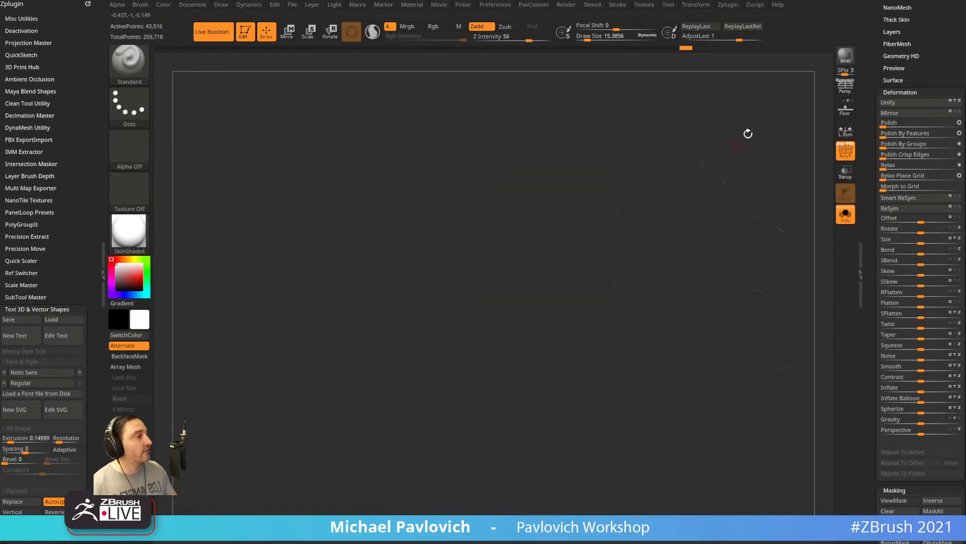
{"action": "left_click_drag", "start_coordinate": [748, 133], "coordinate": [859, 135]}
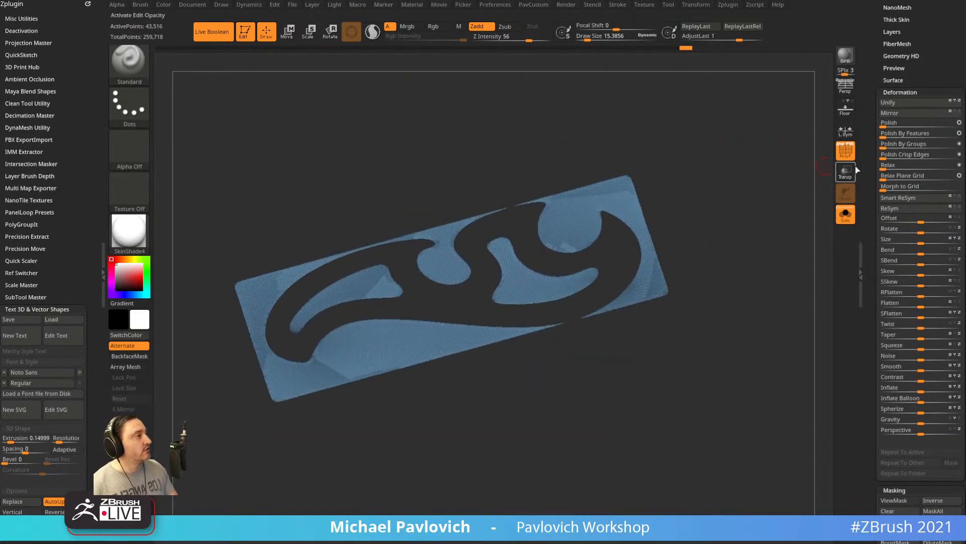
{"action": "scroll", "coordinate": [862, 184], "scroll_direction": "up", "scroll_amount": 10}
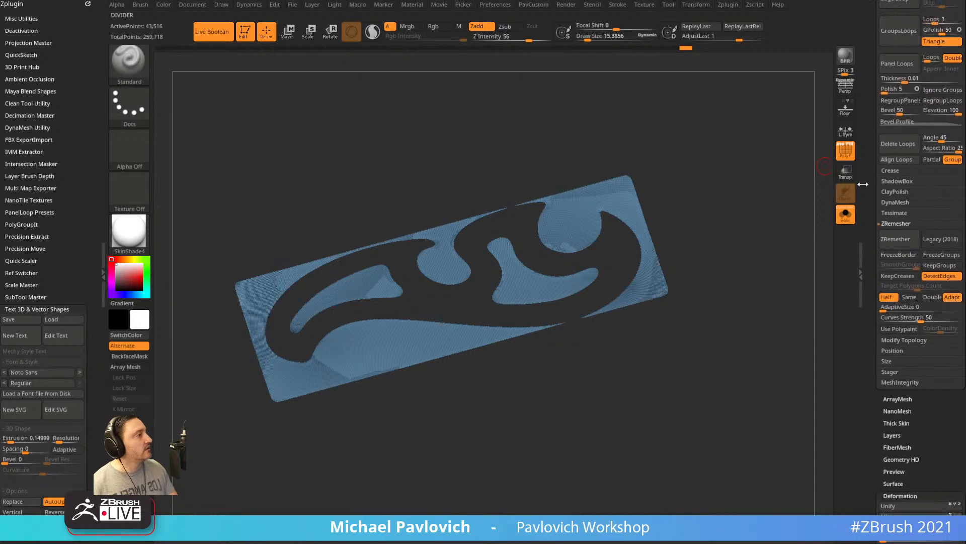
{"action": "scroll", "coordinate": [863, 184], "scroll_direction": "up", "scroll_amount": 10}
{"action": "left_click", "coordinate": [898, 254]}
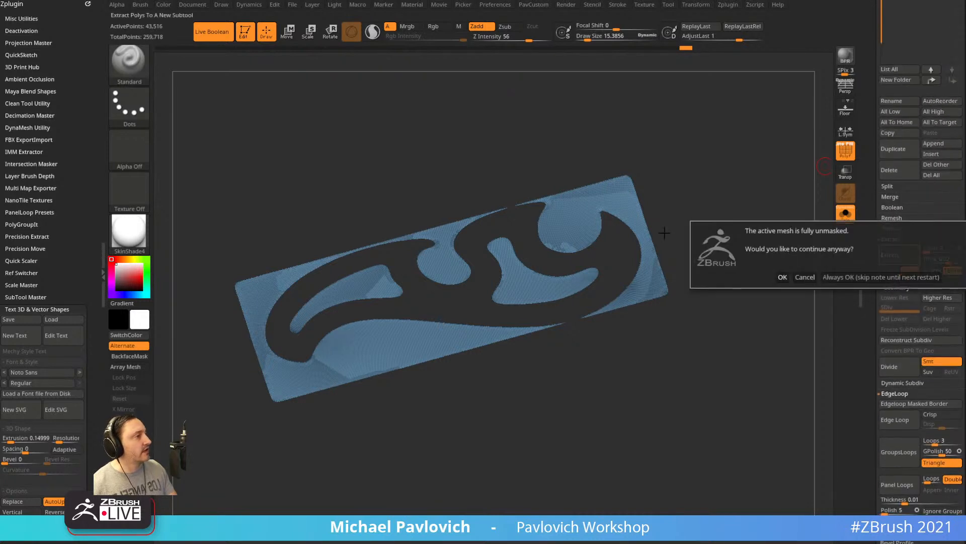
{"action": "left_click", "coordinate": [831, 280]}
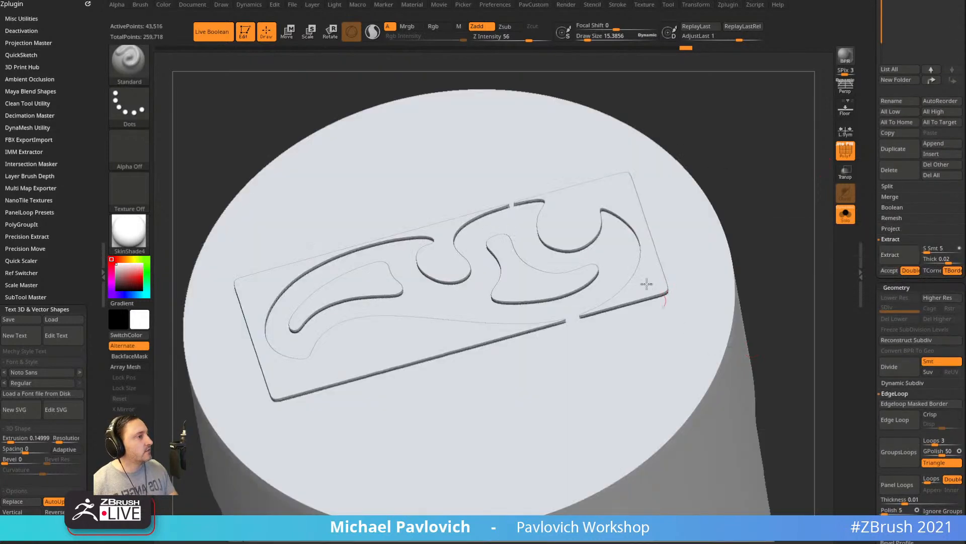
{"action": "left_click", "coordinate": [889, 271]}
{"action": "left_click", "coordinate": [845, 214]}
{"action": "left_click", "coordinate": [846, 152]}
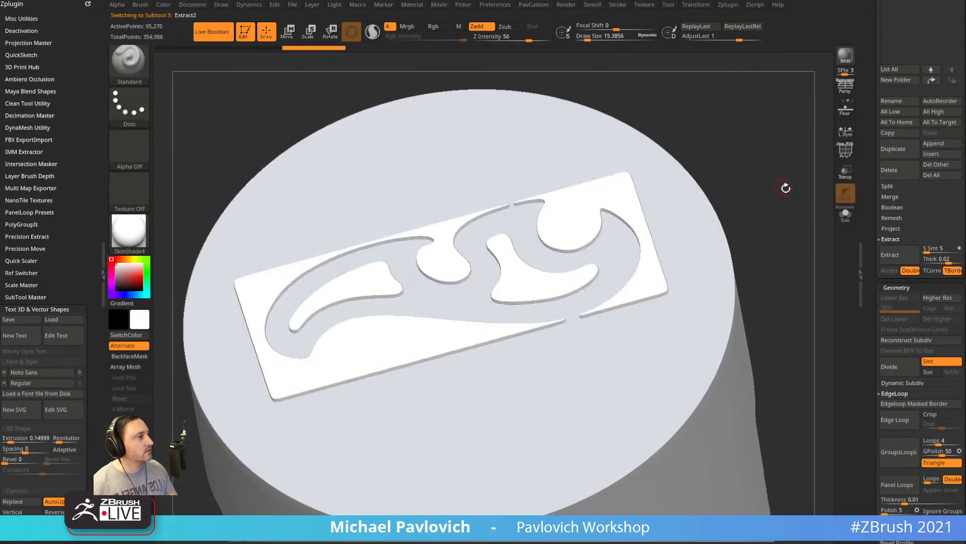
Set the Extract2 subtool to Boolean subtraction to recess it into the cylinder's top, and adjust its position with the Move gizmo.
{"action": "left_click_drag", "start_coordinate": [785, 188], "coordinate": [799, 190]}
{"action": "left_click_drag", "start_coordinate": [874, 171], "coordinate": [872, 305]}
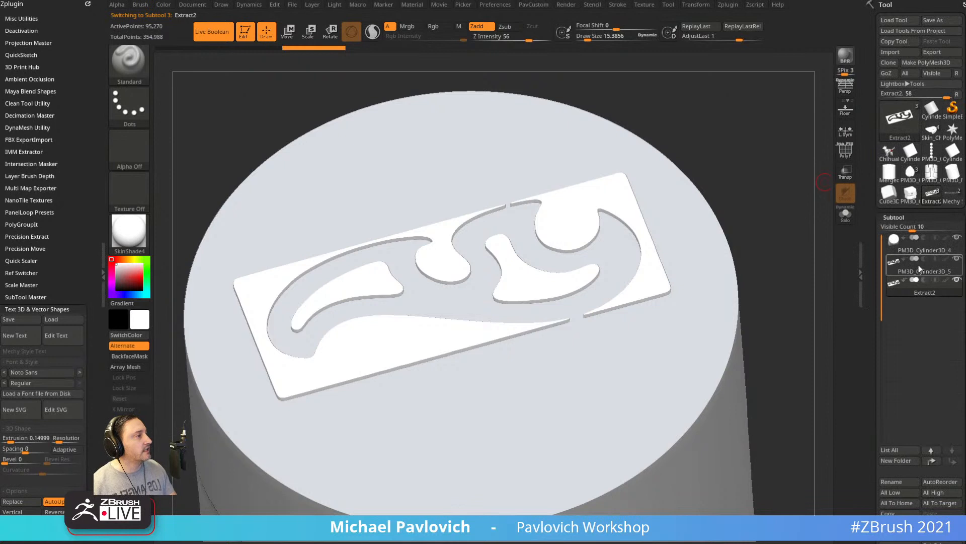
{"action": "left_click_drag", "start_coordinate": [787, 282], "coordinate": [781, 240], "text": "alt"}
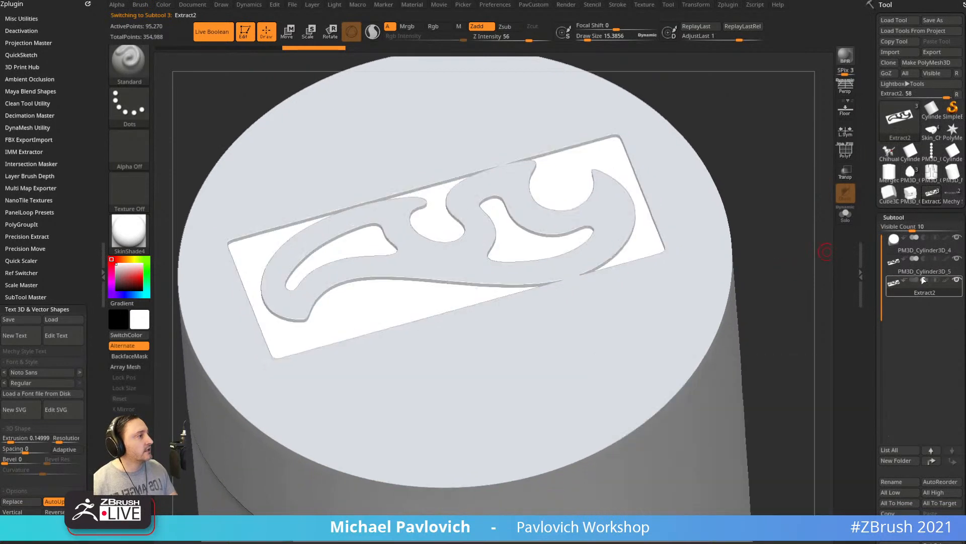
{"action": "key", "text": "w"}
{"action": "mouse_move", "coordinate": [467, 427]}
{"action": "left_mouse_down"}
{"action": "mouse_move", "coordinate": [467, 417]}
{"action": "mouse_move", "coordinate": [467, 427]}
{"action": "left_mouse_up"}
{"action": "key", "text": "q"}
{"action": "mouse_move", "coordinate": [768, 272]}
{"action": "left_mouse_down", "text": "alt"}
{"action": "mouse_move", "coordinate": [765, 223]}
{"action": "mouse_move", "coordinate": [772, 237]}
{"action": "left_mouse_up", "text": "alt"}
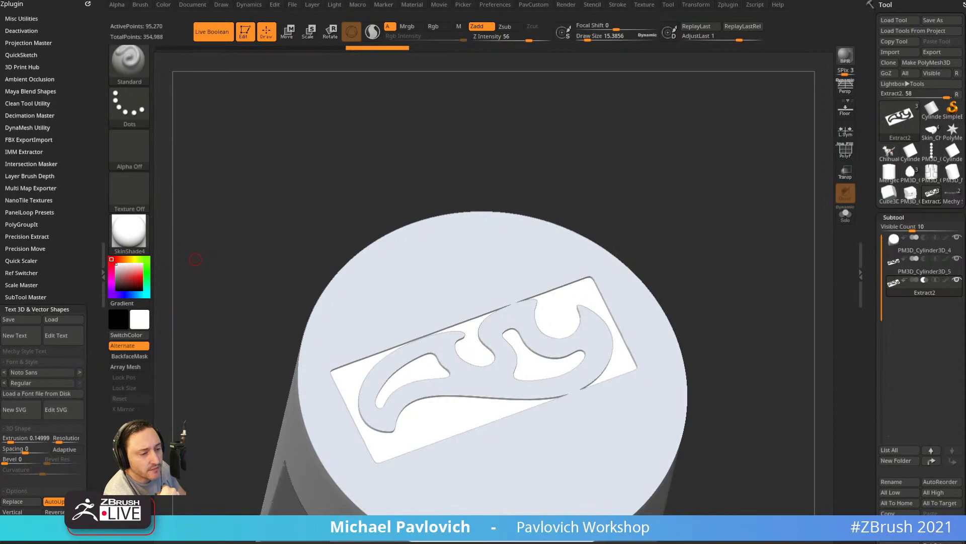
Switch to the browser, return to the artist's ArtStation portfolio, and look through its artwork thumbnails for ZBrush tutorials.
{"action": "left_click_drag", "start_coordinate": [594, 543], "coordinate": [744, 43]}
{"action": "left_click", "coordinate": [139, 70]}
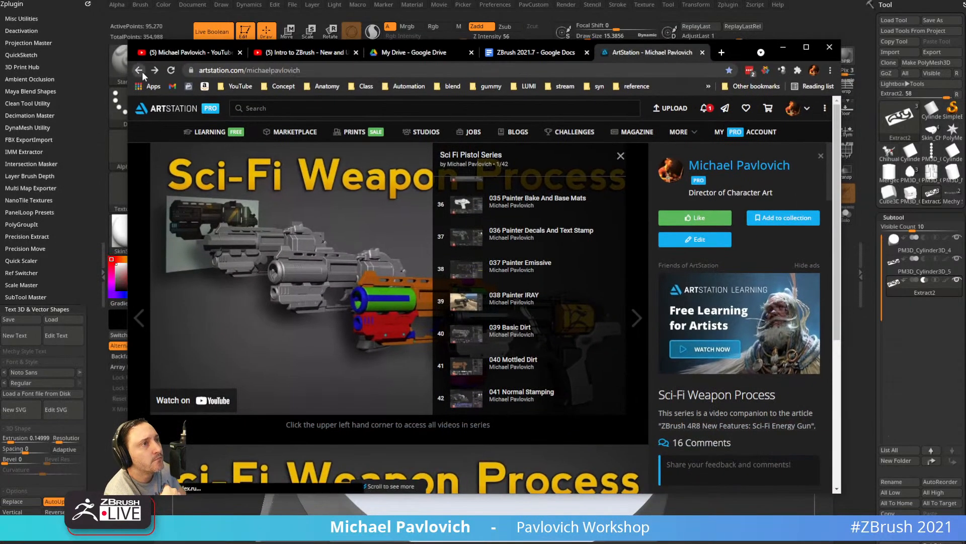
{"action": "scroll", "coordinate": [429, 296], "scroll_direction": "down", "scroll_amount": 6}
{"action": "scroll", "coordinate": [429, 296], "scroll_direction": "down", "scroll_amount": 2}
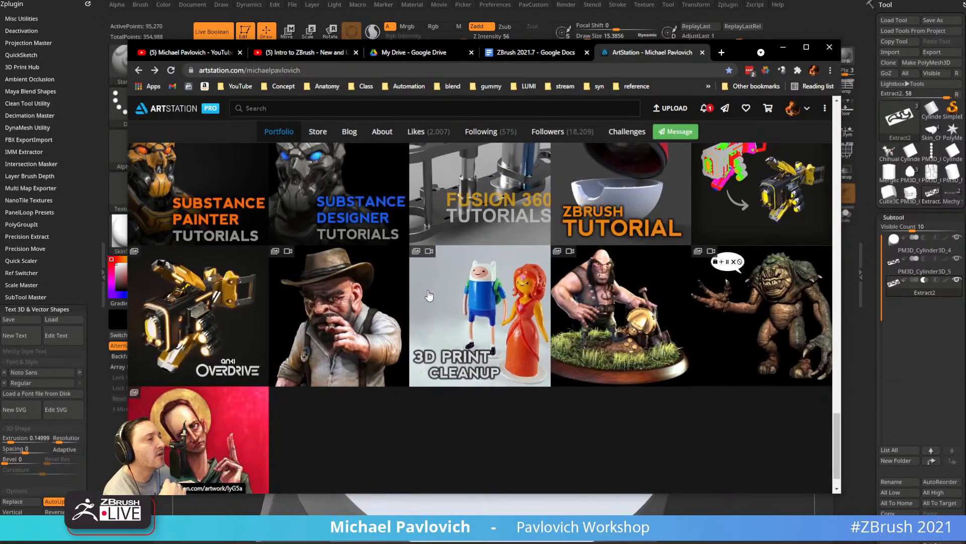
{"action": "scroll", "coordinate": [443, 302], "scroll_direction": "up", "scroll_amount": 4}
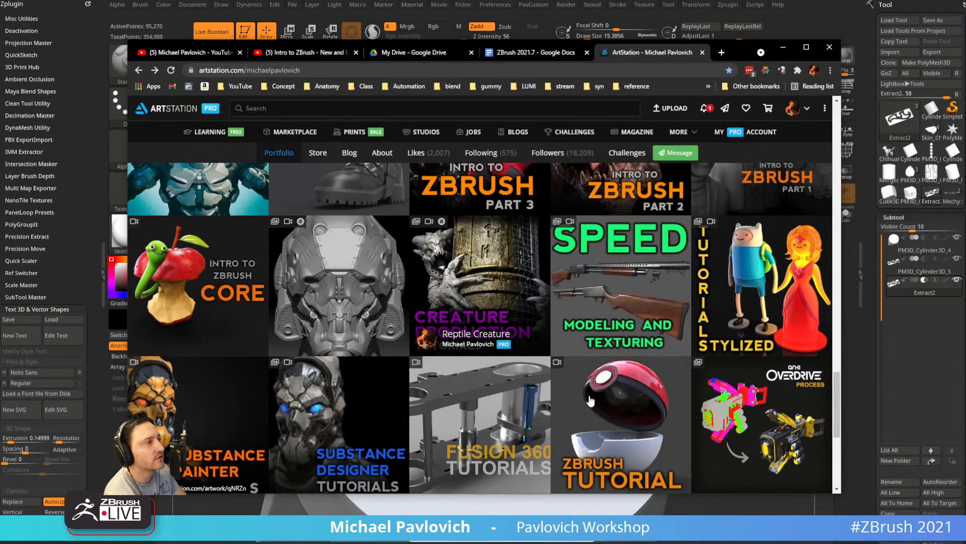
{"action": "scroll", "coordinate": [558, 382], "scroll_direction": "up", "scroll_amount": 4}
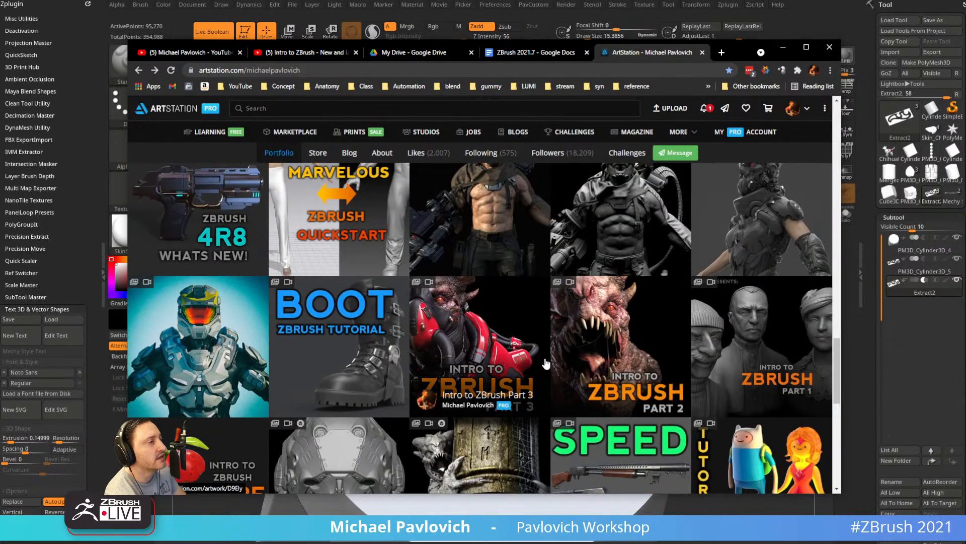
{"action": "scroll", "coordinate": [615, 365], "scroll_direction": "up", "scroll_amount": 4}
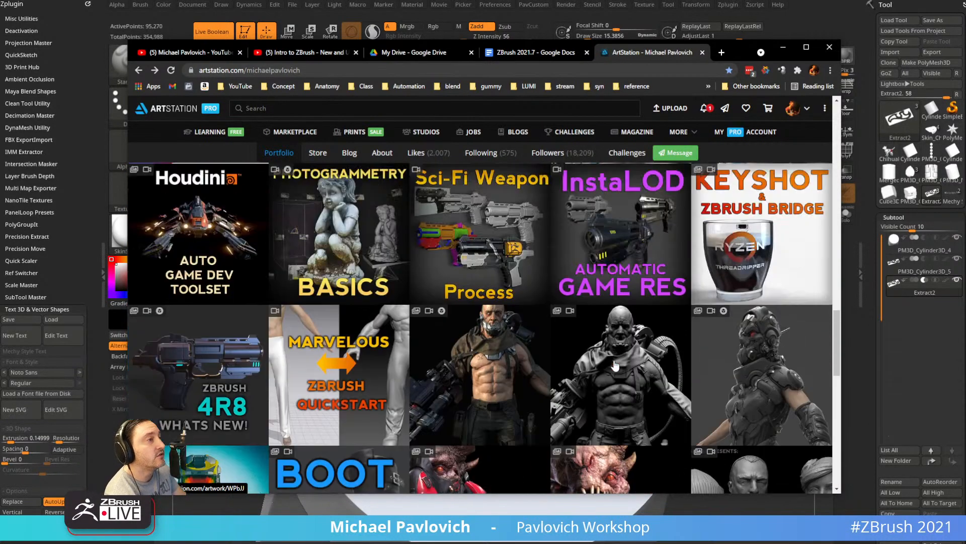
{"action": "scroll", "coordinate": [615, 365], "scroll_direction": "up", "scroll_amount": 3}
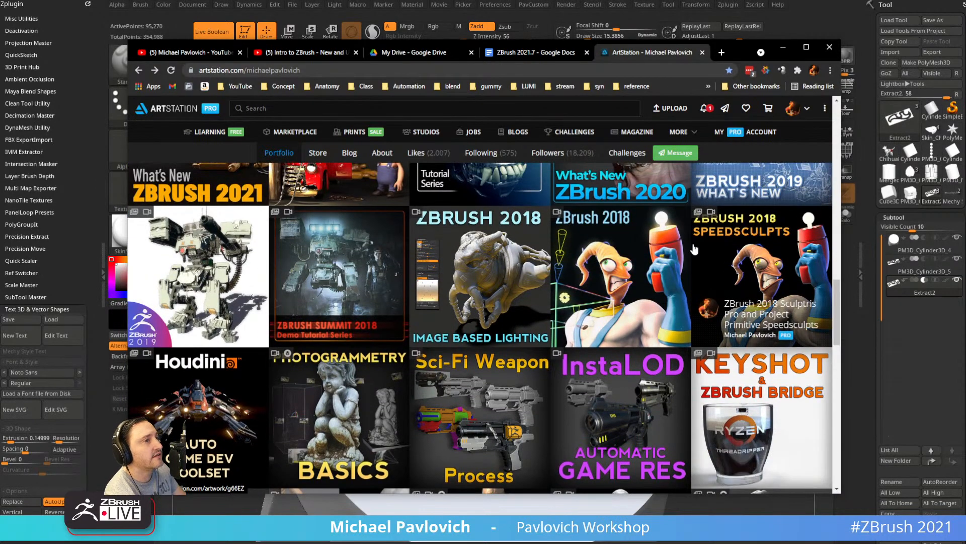
{"action": "scroll", "coordinate": [695, 249], "scroll_direction": "up", "scroll_amount": 6}
{"action": "scroll", "coordinate": [324, 386], "scroll_direction": "up", "scroll_amount": 4}
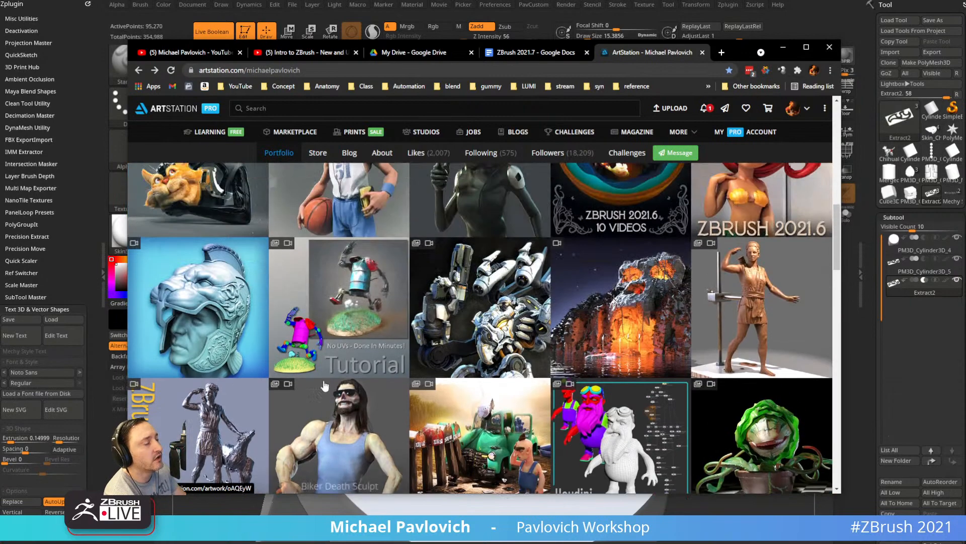
{"action": "scroll", "coordinate": [430, 319], "scroll_direction": "up", "scroll_amount": 3}
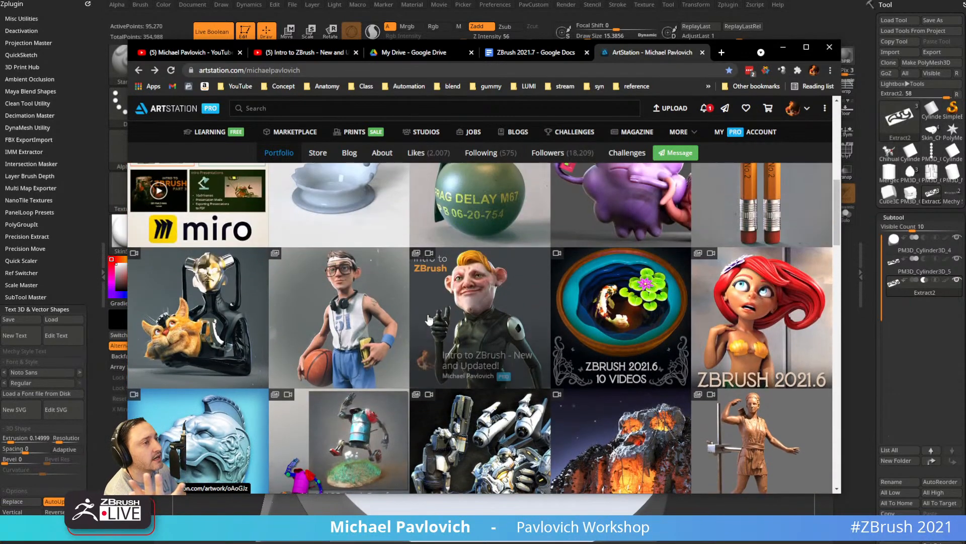
Open the full ArtStation ZBrush course artwork, follow its description's link to the Intro to ZBrush series, and review the course parts.
{"action": "left_click", "coordinate": [360, 286]}
{"action": "scroll", "coordinate": [704, 189], "scroll_direction": "down", "scroll_amount": 3}
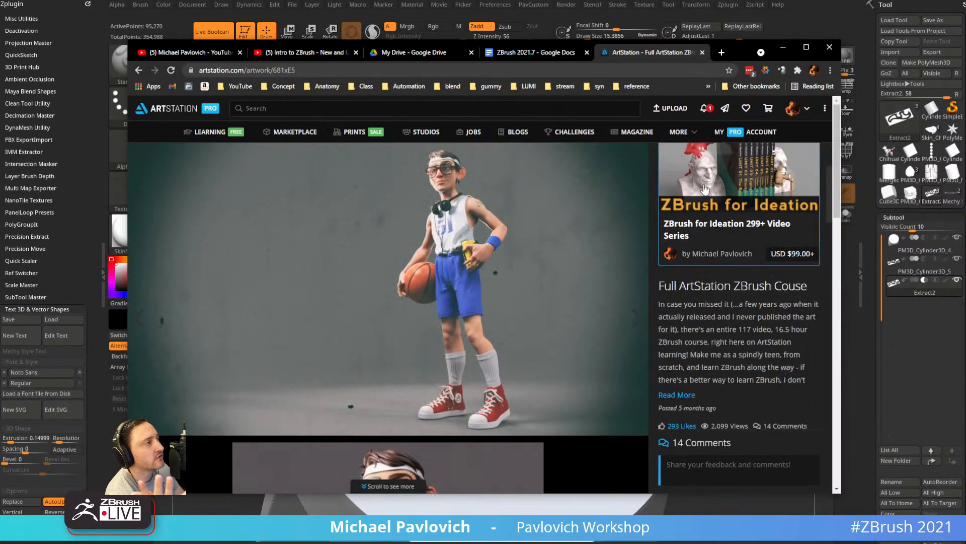
{"action": "scroll", "coordinate": [713, 282], "scroll_direction": "down", "scroll_amount": 2}
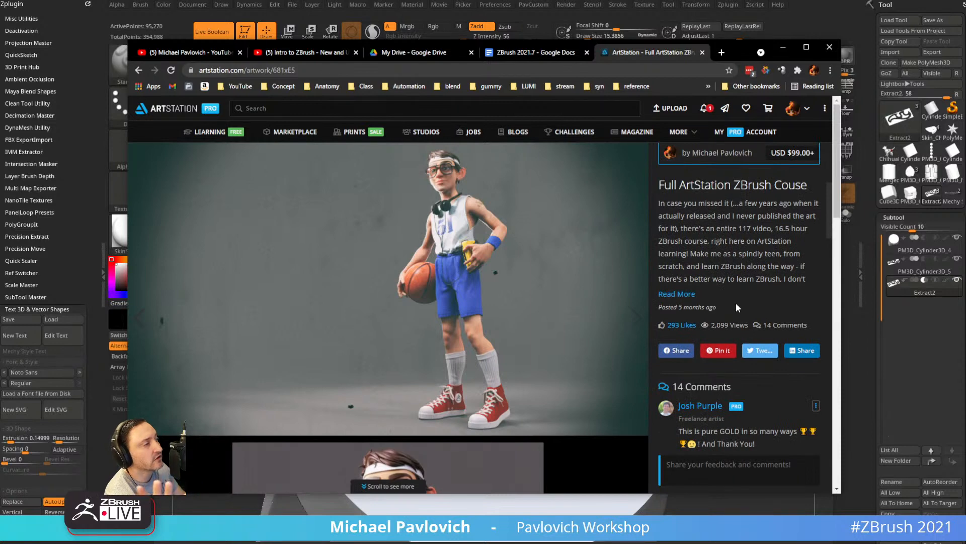
{"action": "scroll", "coordinate": [730, 309], "scroll_direction": "up", "scroll_amount": 4}
{"action": "scroll", "coordinate": [724, 317], "scroll_direction": "down", "scroll_amount": 3}
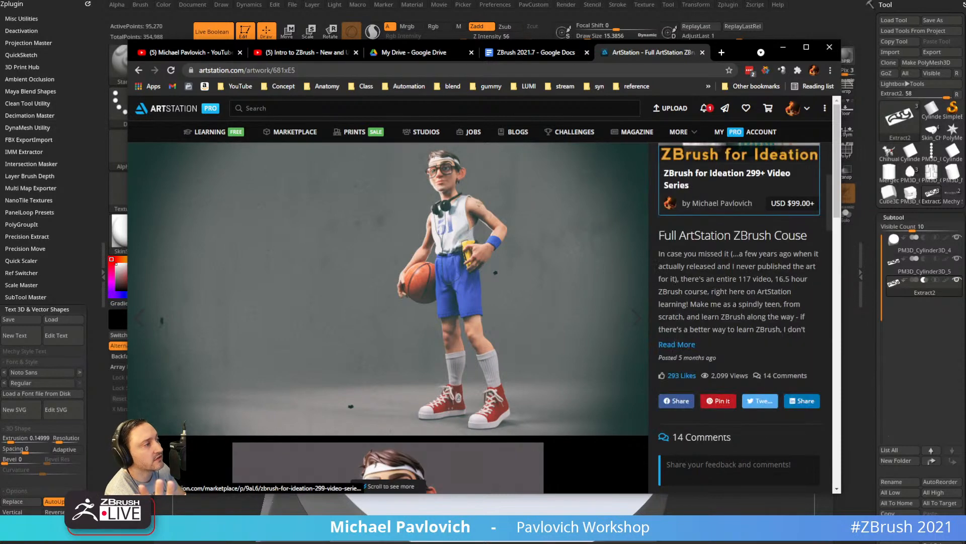
{"action": "left_click", "coordinate": [684, 345]}
{"action": "left_click", "coordinate": [723, 354]}
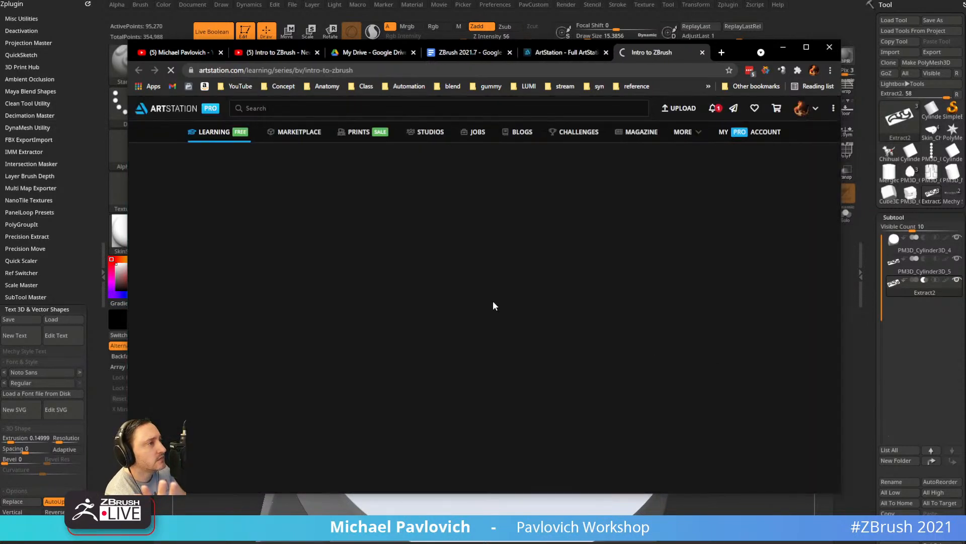
{"action": "scroll", "coordinate": [544, 297], "scroll_direction": "down", "scroll_amount": 3}
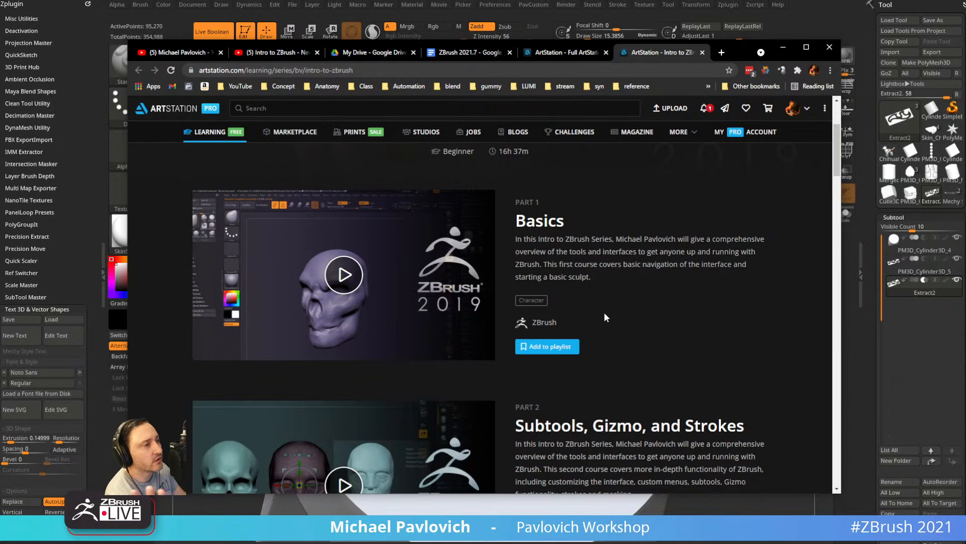
{"action": "scroll", "coordinate": [604, 316], "scroll_direction": "down", "scroll_amount": 8}
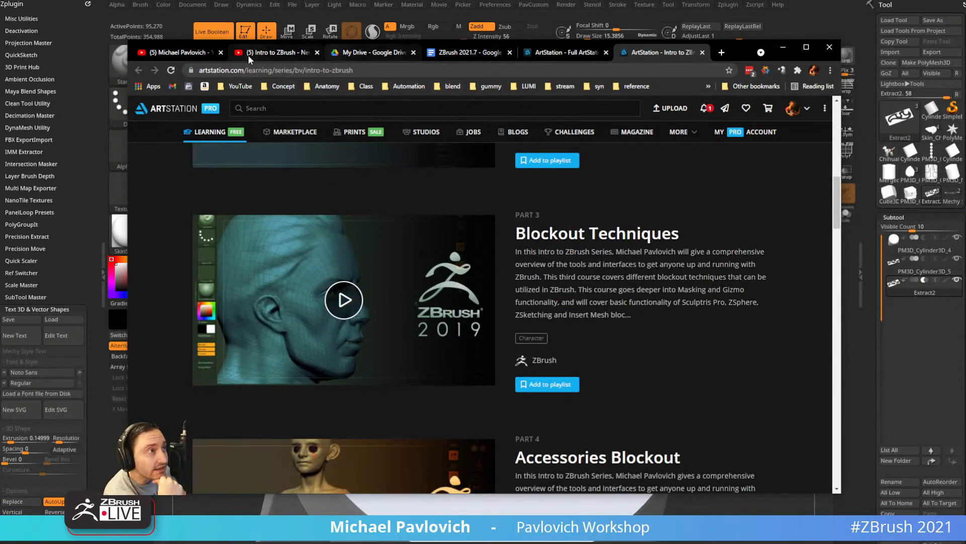
Return to the portfolio, open the ZBrush for Concept & Ideation Updated 2021 artwork, and open the spreadsheet linked in its description.
{"action": "left_click", "coordinate": [556, 53]}
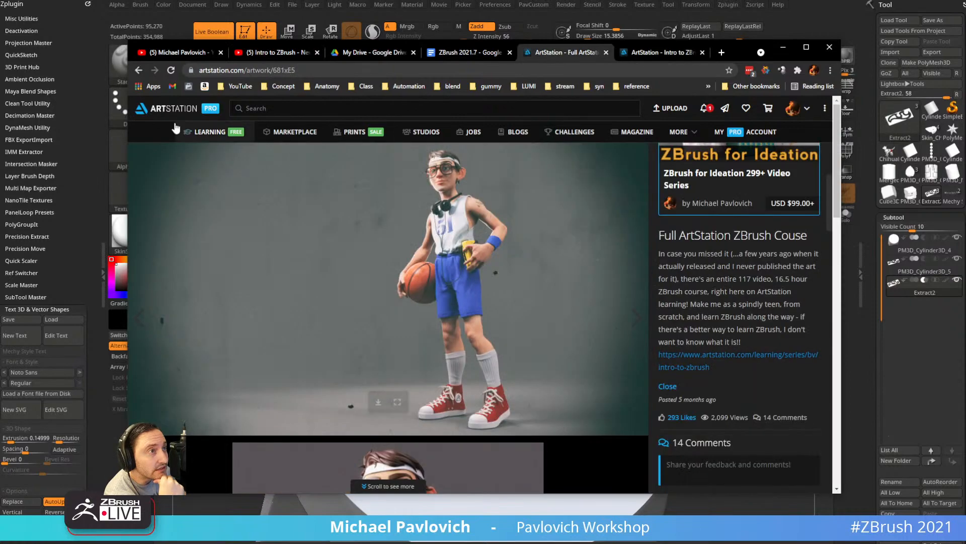
{"action": "left_click", "coordinate": [138, 70]}
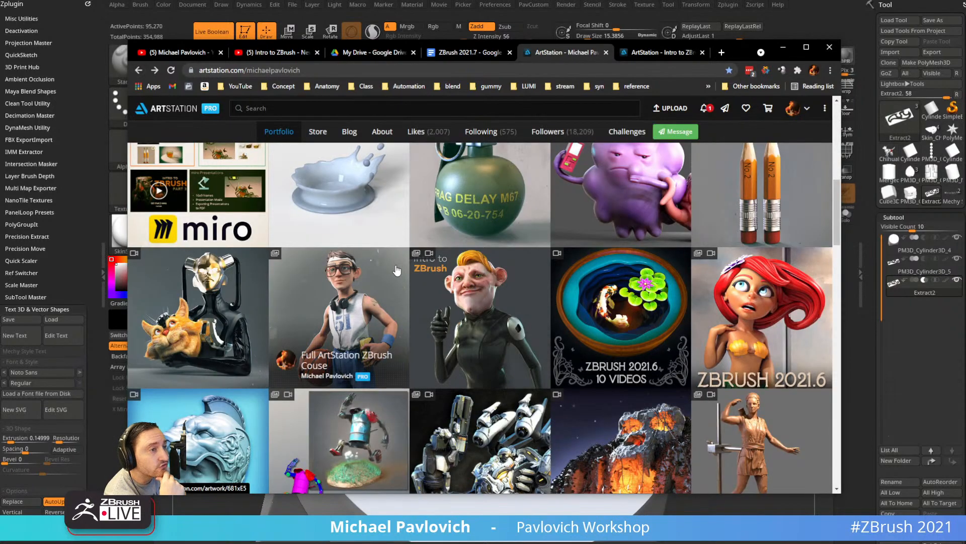
{"action": "scroll", "coordinate": [398, 271], "scroll_direction": "up", "scroll_amount": 4}
{"action": "scroll", "coordinate": [397, 271], "scroll_direction": "down", "scroll_amount": 9}
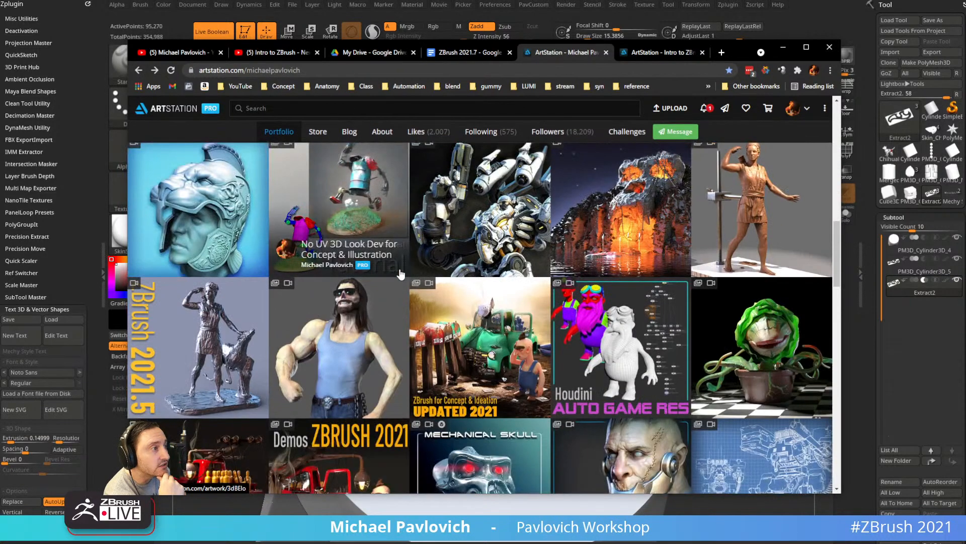
{"action": "left_click", "coordinate": [505, 316]}
{"action": "scroll", "coordinate": [584, 174], "scroll_direction": "down", "scroll_amount": 5}
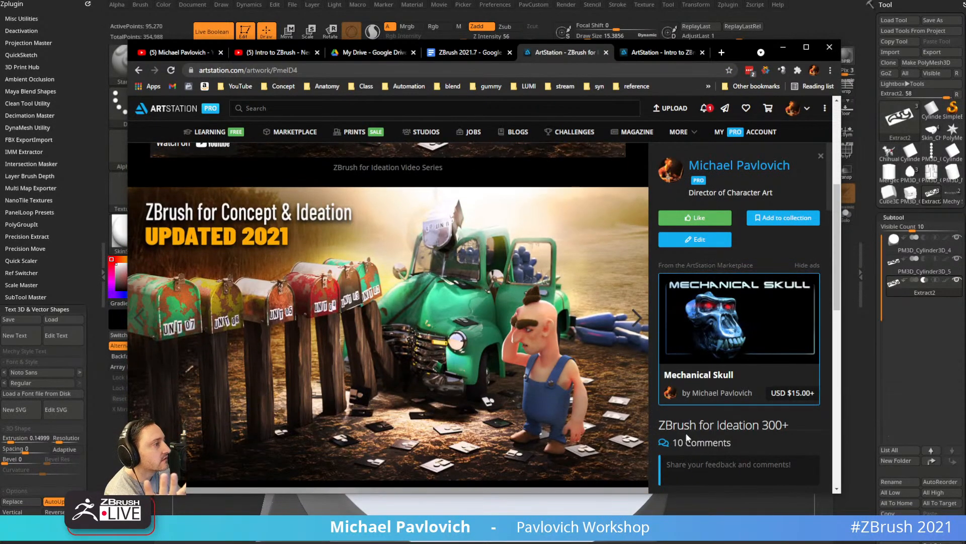
{"action": "scroll", "coordinate": [688, 437], "scroll_direction": "down", "scroll_amount": 4}
{"action": "left_click", "coordinate": [682, 348]}
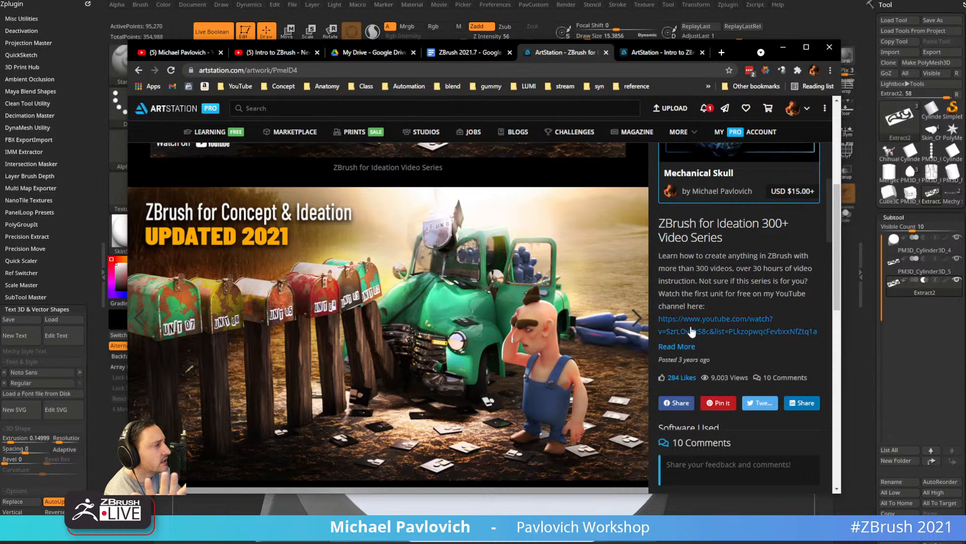
{"action": "left_click", "coordinate": [688, 395]}
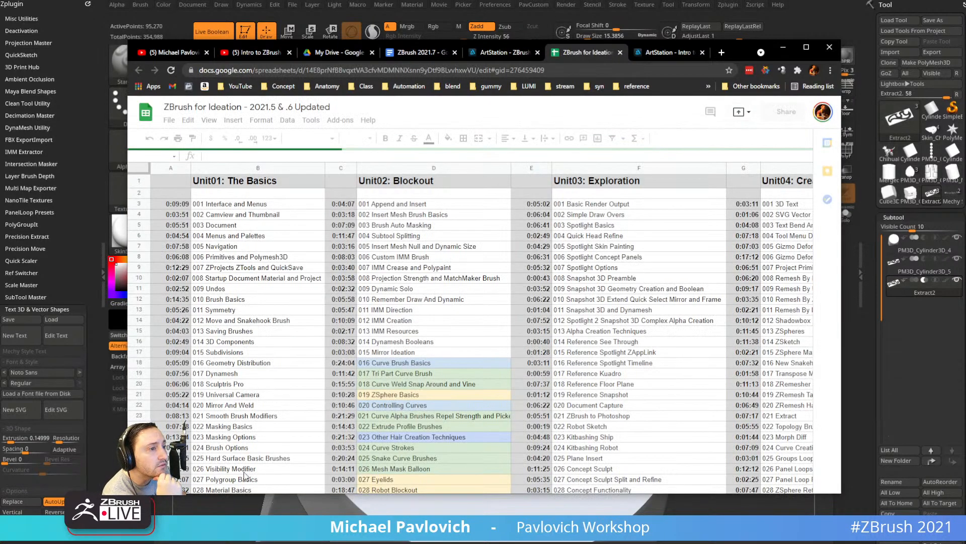
Examine the video lists for all units in the ZBrush for Ideation - 2021.5 & .6 Updated spreadsheet.
{"action": "left_click_drag", "start_coordinate": [218, 472], "coordinate": [239, 472]}
{"action": "scroll", "coordinate": [239, 475], "scroll_direction": "right", "scroll_amount": 6}
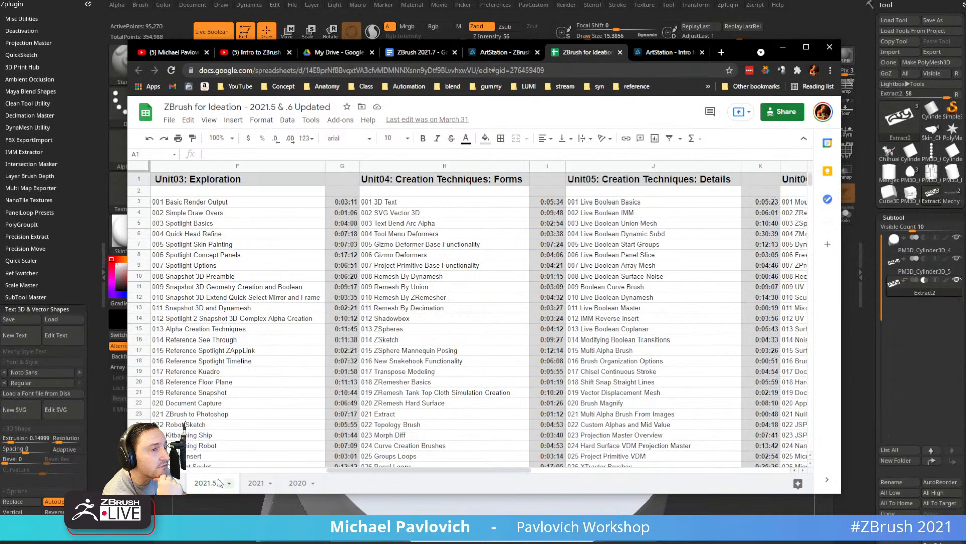
{"action": "left_click_drag", "start_coordinate": [378, 474], "coordinate": [507, 478]}
{"action": "scroll", "coordinate": [515, 352], "scroll_direction": "down", "scroll_amount": 6}
{"action": "scroll", "coordinate": [517, 353], "scroll_direction": "down", "scroll_amount": 5}
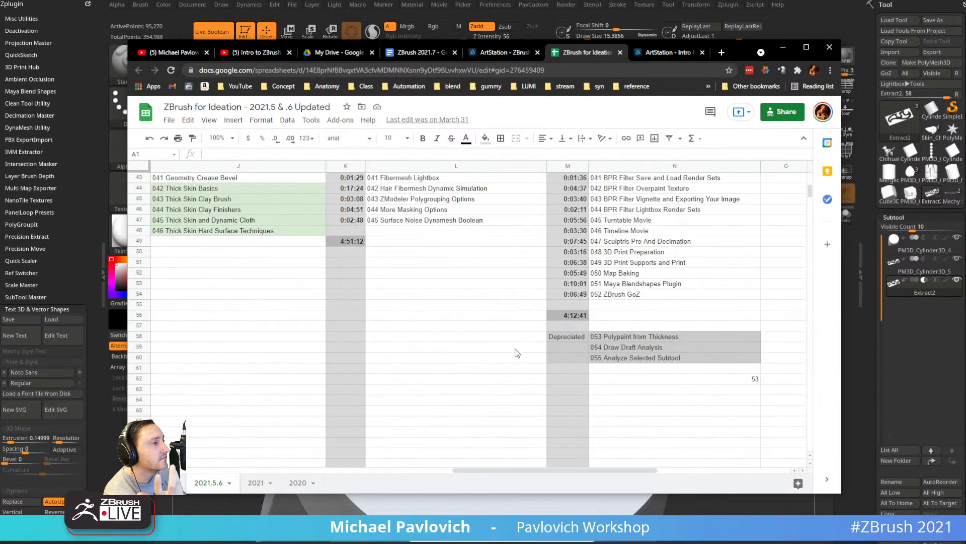
{"action": "left_click_drag", "start_coordinate": [550, 469], "coordinate": [161, 468]}
{"action": "scroll", "coordinate": [287, 409], "scroll_direction": "up", "scroll_amount": 5}
{"action": "scroll", "coordinate": [287, 410], "scroll_direction": "up", "scroll_amount": 8}
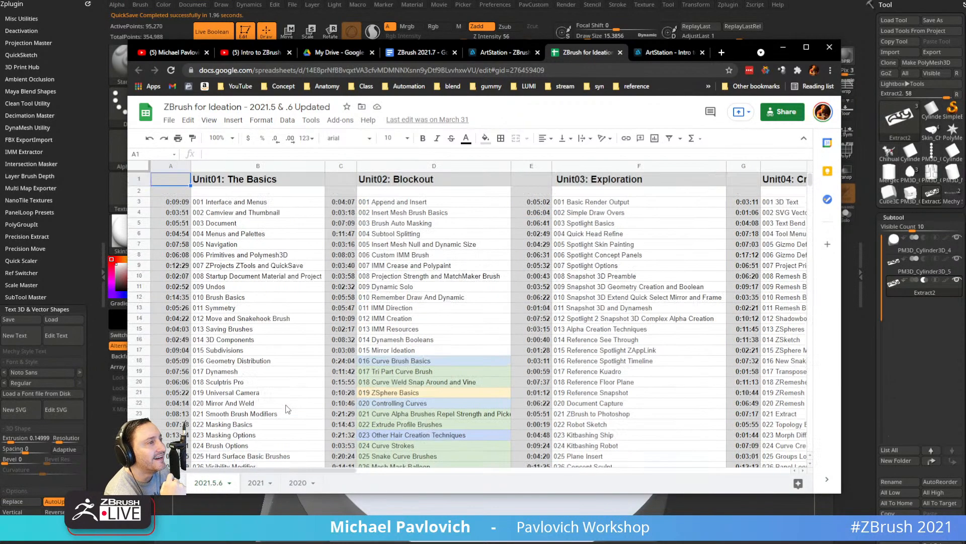
{"action": "left_click_drag", "start_coordinate": [325, 472], "coordinate": [299, 473]}
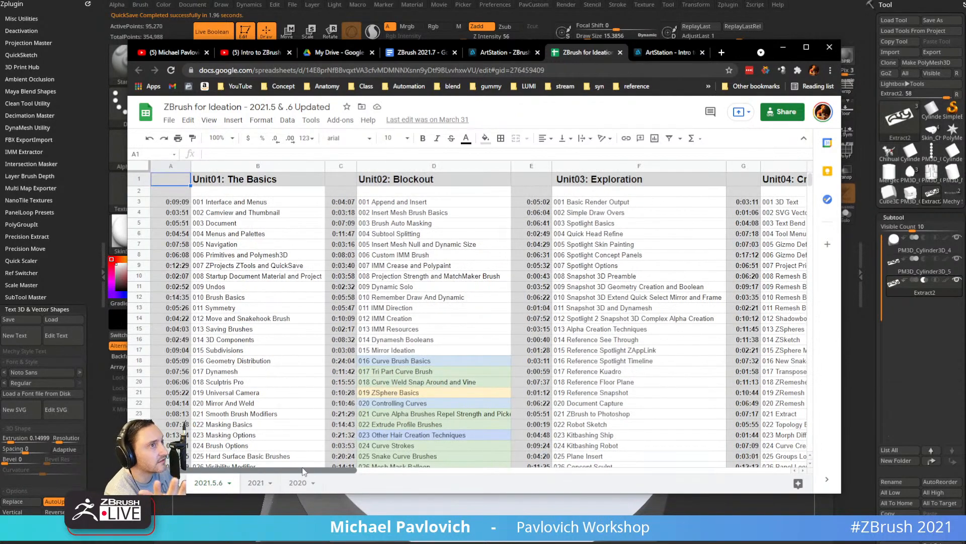
Switch back to ZBrush and make the skinned chihuahua with the armored vest the active tool.
{"action": "left_click", "coordinate": [783, 47]}
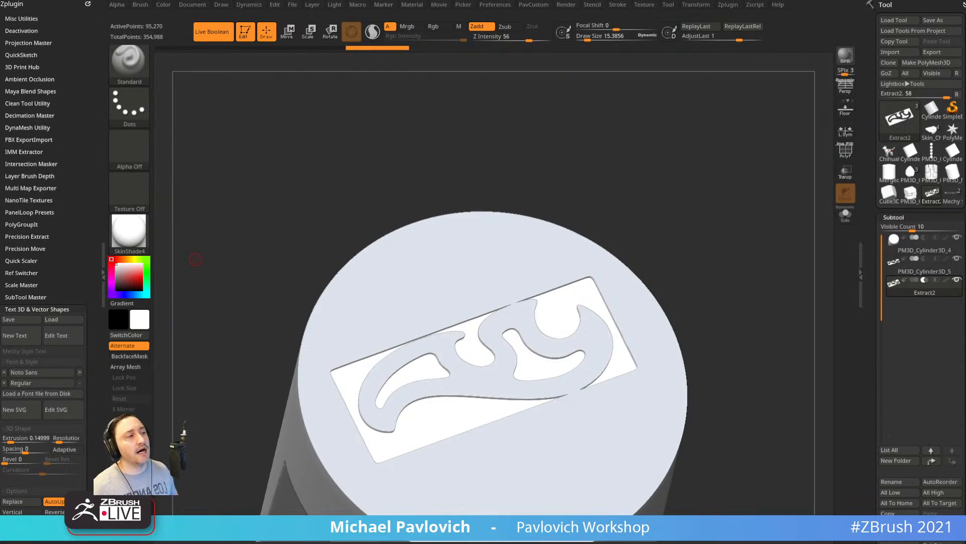
{"action": "left_click", "coordinate": [888, 151]}
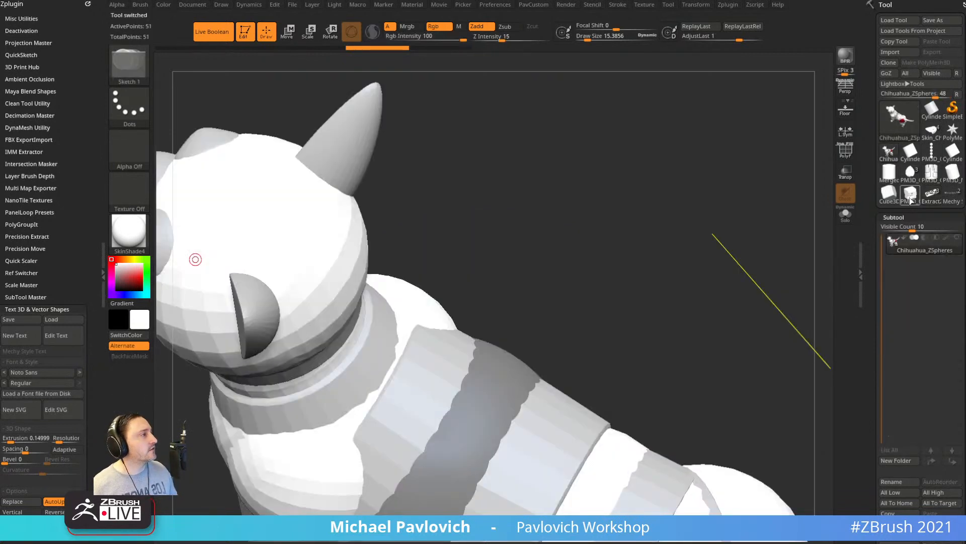
{"action": "left_click", "coordinate": [932, 130]}
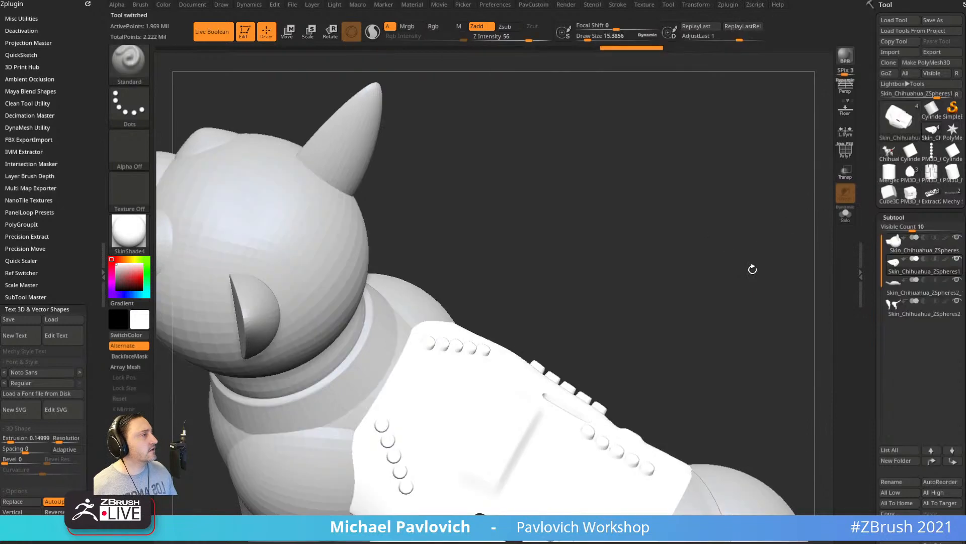
{"action": "left_click_drag", "start_coordinate": [752, 269], "coordinate": [730, 242], "text": "alt"}
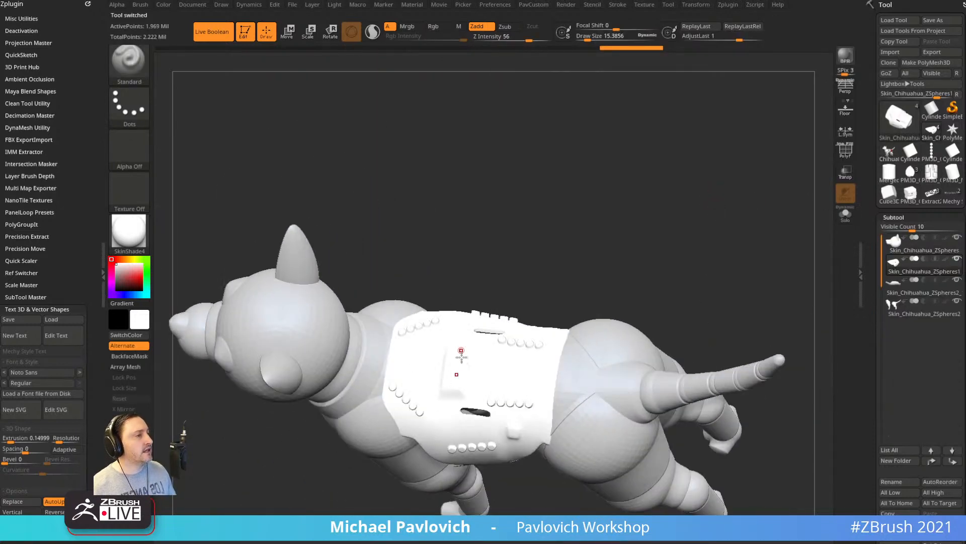
Check the vest's mesh with the polyframe display, and set the brush's draw size to about 161.
{"action": "left_click", "coordinate": [846, 152]}
{"action": "mouse_move", "coordinate": [730, 204]}
{"action": "left_mouse_down", "text": "alt"}
{"action": "mouse_move", "coordinate": [723, 228]}
{"action": "mouse_move", "coordinate": [727, 214]}
{"action": "left_mouse_up", "text": "alt"}
{"action": "key", "text": "s"}
{"action": "mouse_move", "coordinate": [487, 333]}
{"action": "left_mouse_down"}
{"action": "mouse_move", "coordinate": [517, 325]}
{"action": "mouse_move", "coordinate": [509, 324]}
{"action": "left_mouse_up"}
{"action": "mouse_move", "coordinate": [615, 274]}
{"action": "left_mouse_down"}
{"action": "mouse_move", "coordinate": [614, 224]}
{"action": "mouse_move", "coordinate": [641, 214]}
{"action": "left_mouse_up"}
{"action": "left_click", "coordinate": [846, 151]}
{"action": "left_click_drag", "start_coordinate": [757, 186], "coordinate": [699, 209]}
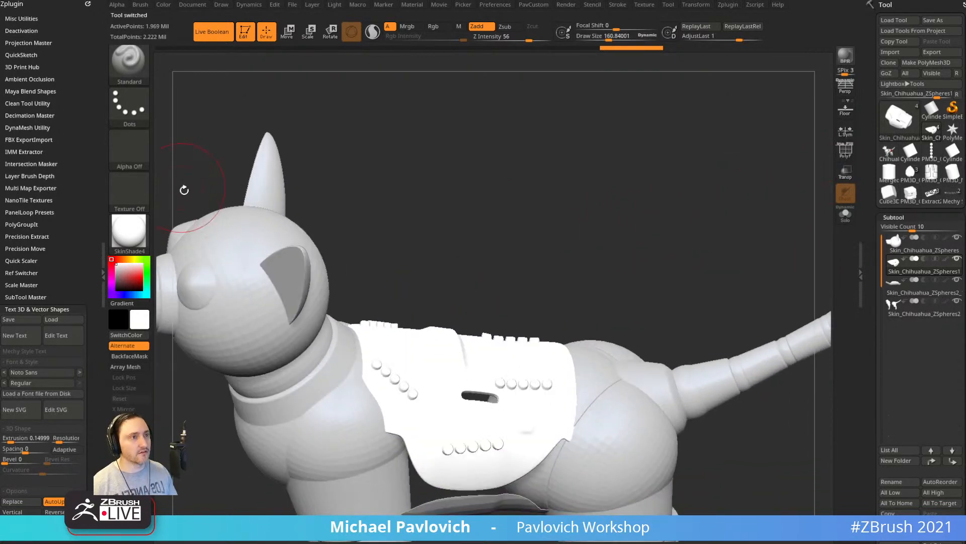
Change the material to StartupMaterial and choose the Standard_1 brush, which uses the DragRect stroke.
{"action": "left_click", "coordinate": [132, 232]}
{"action": "left_click", "coordinate": [196, 243]}
{"action": "left_click", "coordinate": [132, 65]}
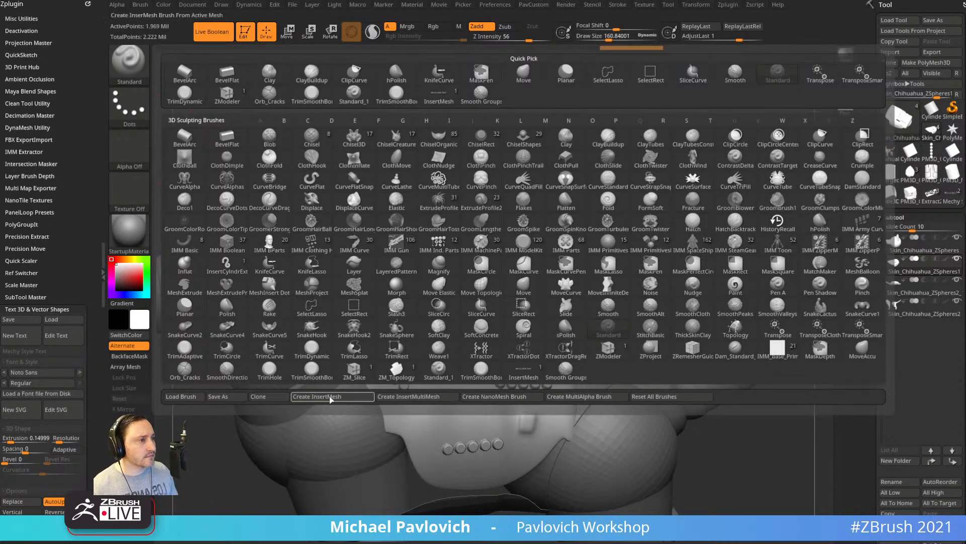
{"action": "left_click", "coordinate": [445, 372]}
Load the HS043 alpha from the HardSurfaceAlphas folder in LightBox and stamp it on the back of the vest.
{"action": "left_click", "coordinate": [137, 159]}
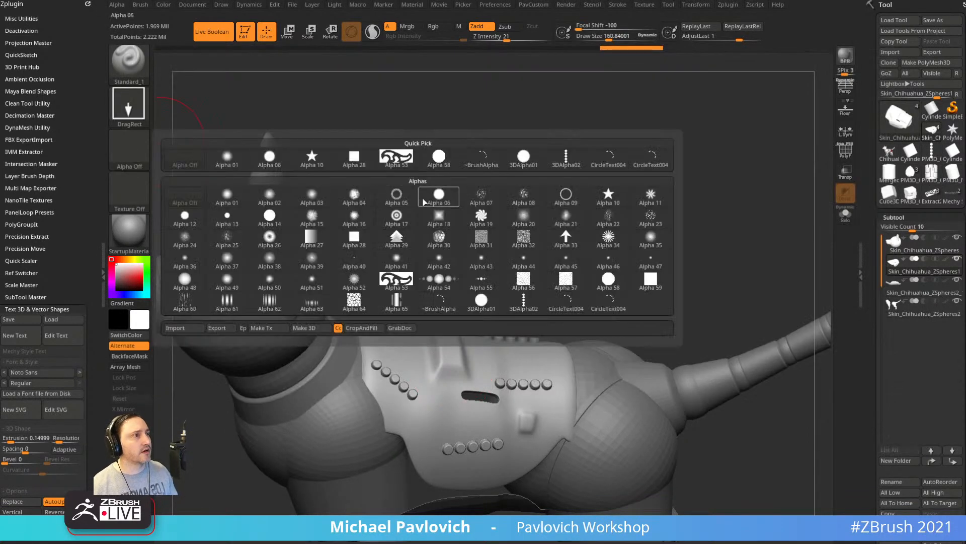
{"action": "left_click", "coordinate": [405, 157]}
{"action": "key", "text": "comma"}
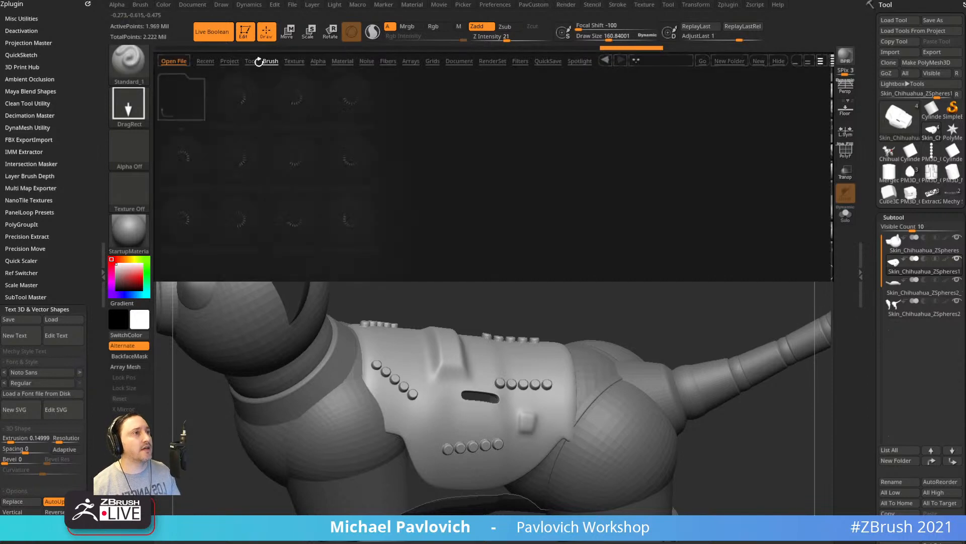
{"action": "left_click", "coordinate": [318, 61]}
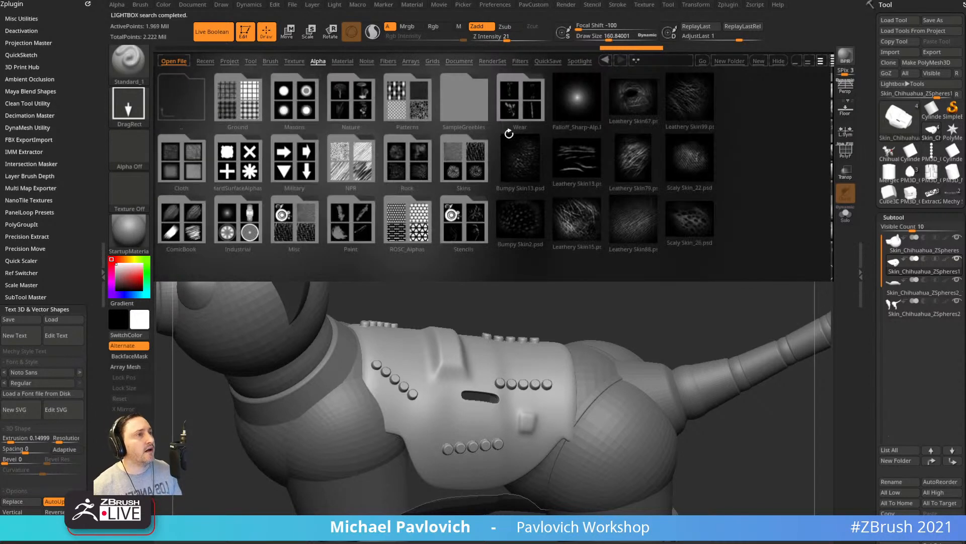
{"action": "left_click", "coordinate": [240, 171]}
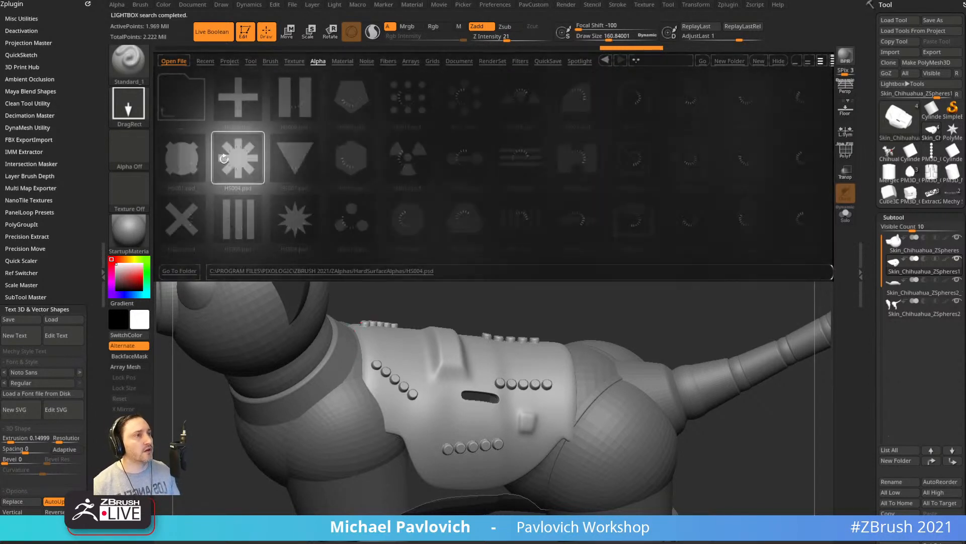
{"action": "left_click_drag", "start_coordinate": [610, 189], "coordinate": [542, 183]}
{"action": "left_click_drag", "start_coordinate": [629, 192], "coordinate": [471, 198]}
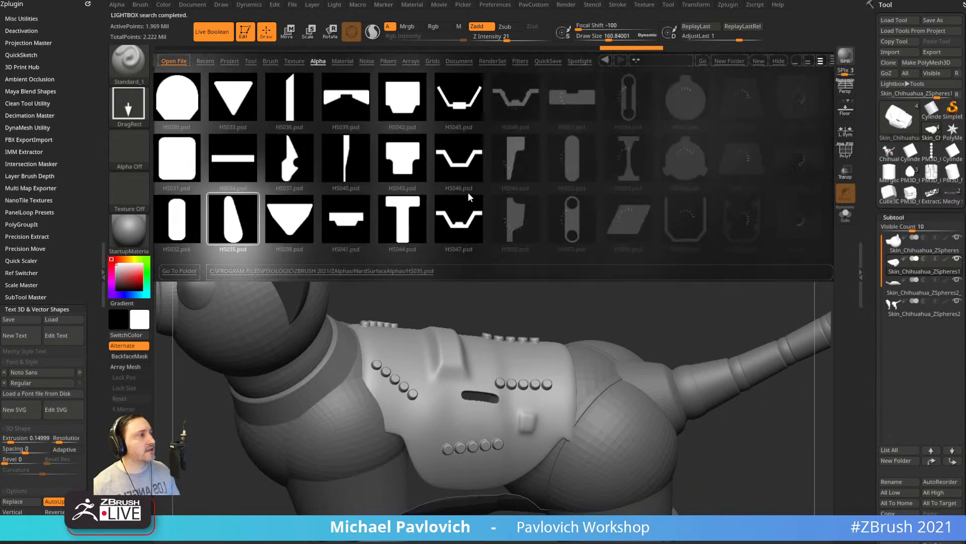
{"action": "left_click_drag", "start_coordinate": [572, 196], "coordinate": [548, 198]}
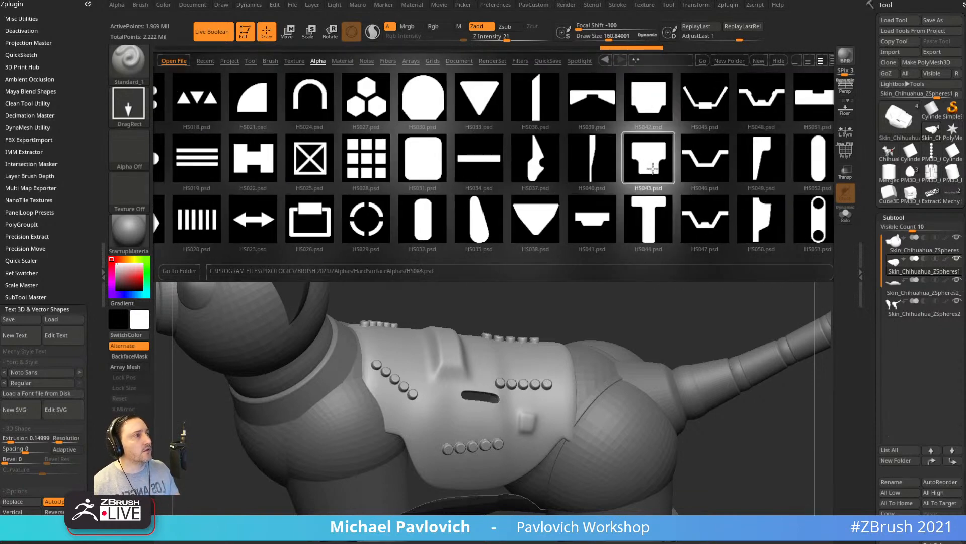
{"action": "double_click", "coordinate": [653, 169]}
{"action": "key", "text": "comma"}
{"action": "left_click_drag", "start_coordinate": [644, 182], "coordinate": [520, 295]}
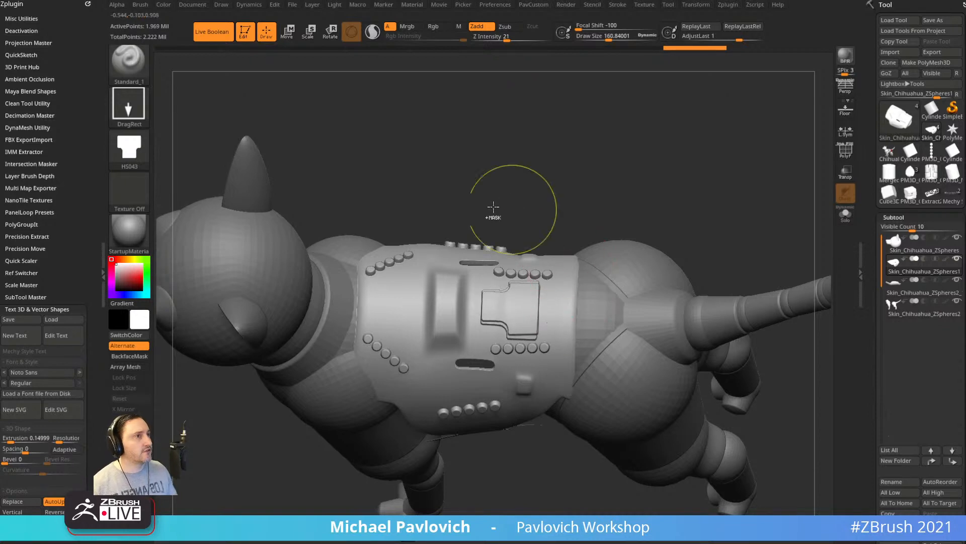
Set the alpha's Blur to 15 and stamp the softened shape on the vest's back behind the raised rectangular detail.
{"action": "left_click", "coordinate": [116, 6]}
{"action": "left_click_drag", "start_coordinate": [113, 14], "coordinate": [45, 20]}
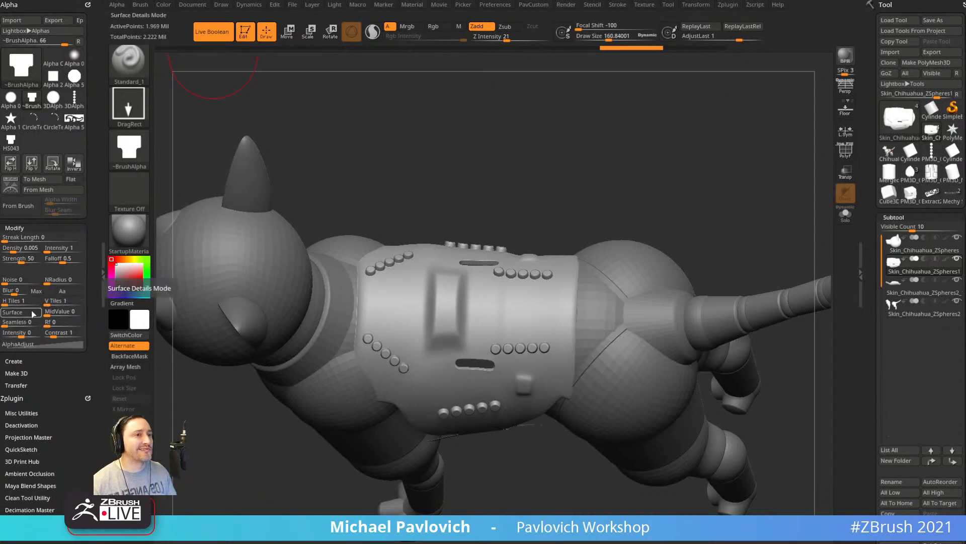
{"action": "left_click_drag", "start_coordinate": [18, 293], "coordinate": [27, 294]}
{"action": "left_click_drag", "start_coordinate": [645, 169], "coordinate": [613, 161], "text": "alt"}
{"action": "left_click_drag", "start_coordinate": [492, 302], "coordinate": [538, 302]}
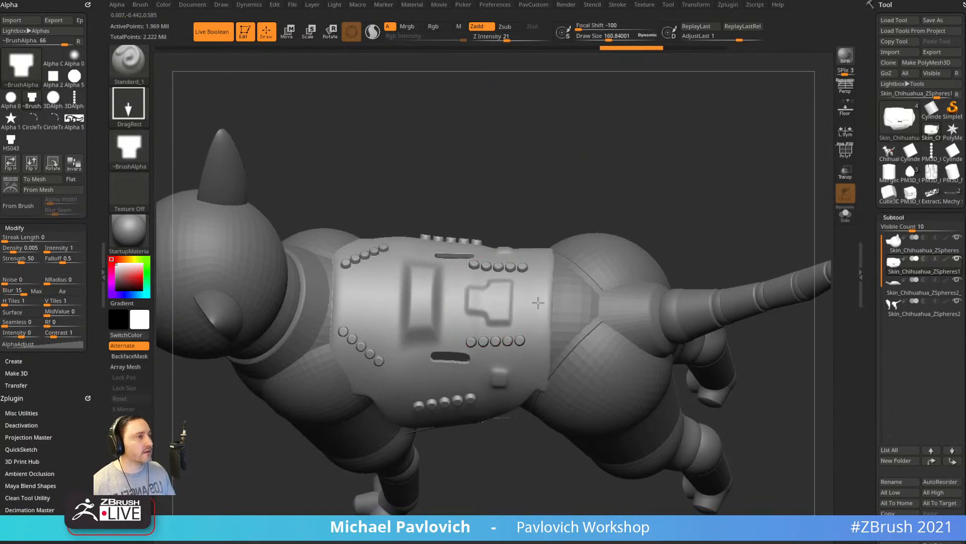
{"action": "left_click_drag", "start_coordinate": [604, 200], "coordinate": [572, 210]}
{"action": "left_click_drag", "start_coordinate": [739, 37], "coordinate": [750, 62]}
{"action": "mouse_move", "coordinate": [702, 169]}
{"action": "left_mouse_down"}
{"action": "mouse_move", "coordinate": [687, 159]}
{"action": "mouse_move", "coordinate": [699, 147]}
{"action": "mouse_move", "coordinate": [694, 172]}
{"action": "left_mouse_up"}
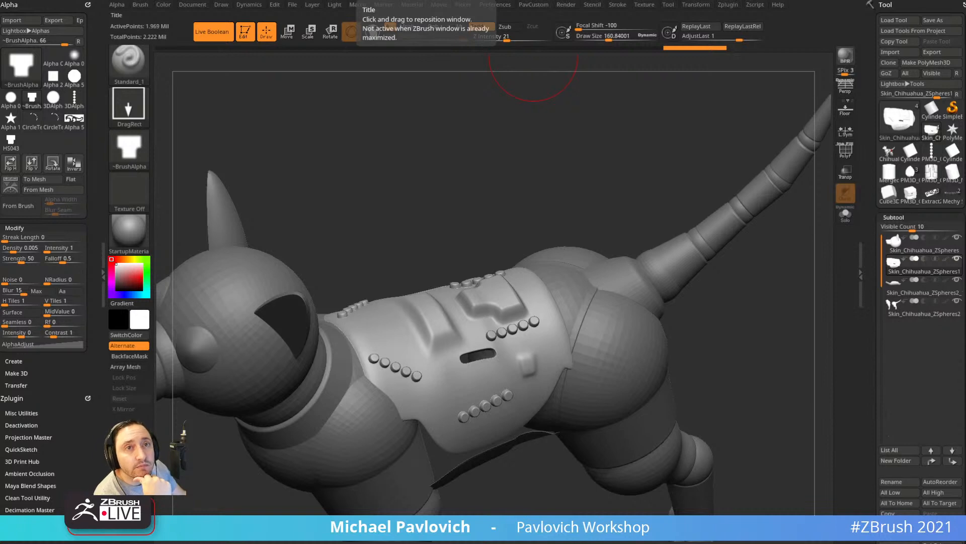
Collapse the EdgeLoop settings and show the ClayPolish options in the vest's geometry settings.
{"action": "left_click_drag", "start_coordinate": [867, 230], "coordinate": [862, 98]}
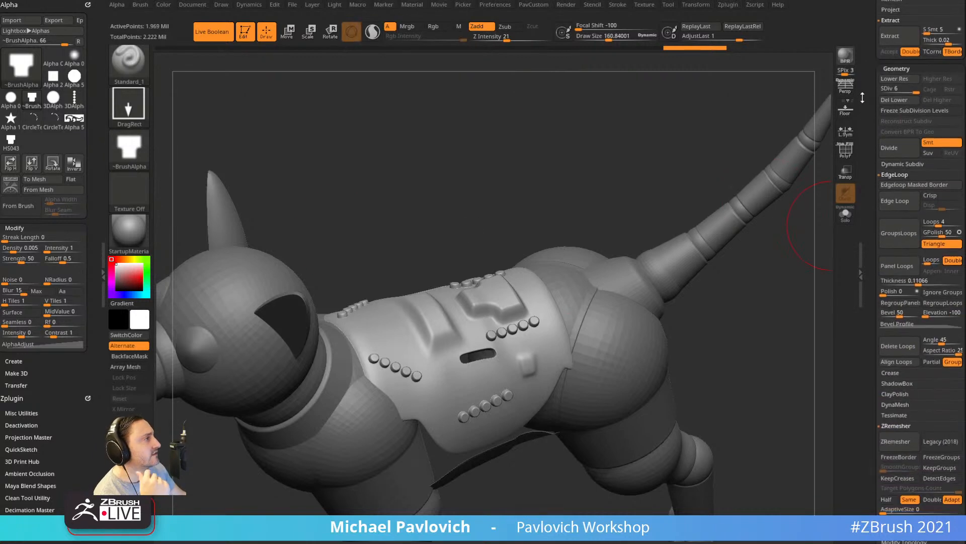
{"action": "left_click", "coordinate": [895, 174], "text": "shift"}
{"action": "left_click", "coordinate": [894, 207]}
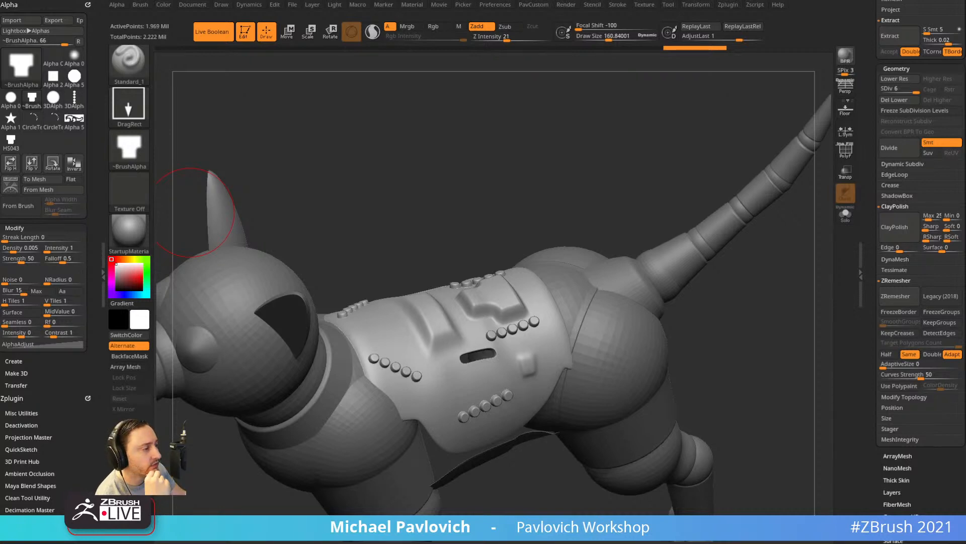
Switch to the browser and open the Photogrammetry Basics post from the ArtStation portfolio.
{"action": "key", "text": "alt+Tab"}
{"action": "left_click", "coordinate": [94, 110]}
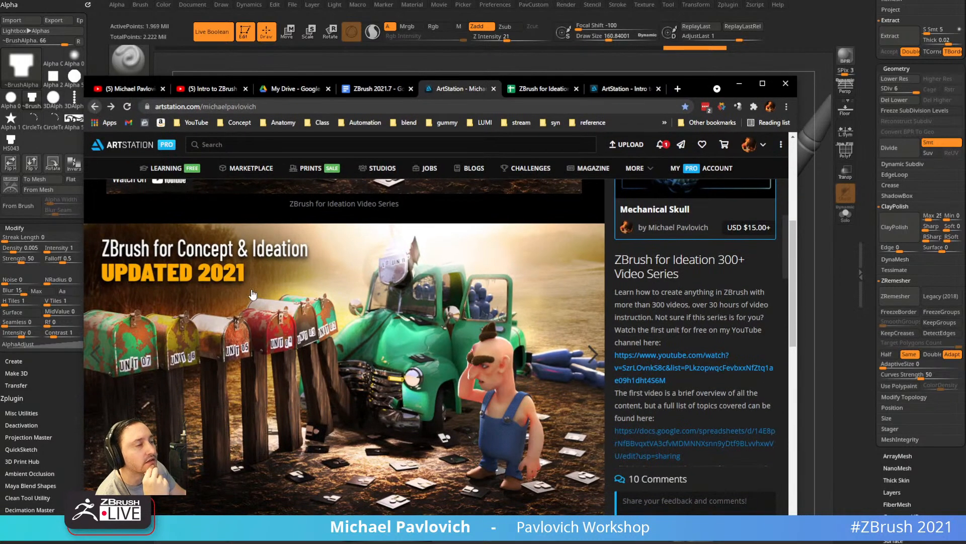
{"action": "scroll", "coordinate": [305, 287], "scroll_direction": "down", "scroll_amount": 5}
{"action": "scroll", "coordinate": [305, 287], "scroll_direction": "down", "scroll_amount": 5}
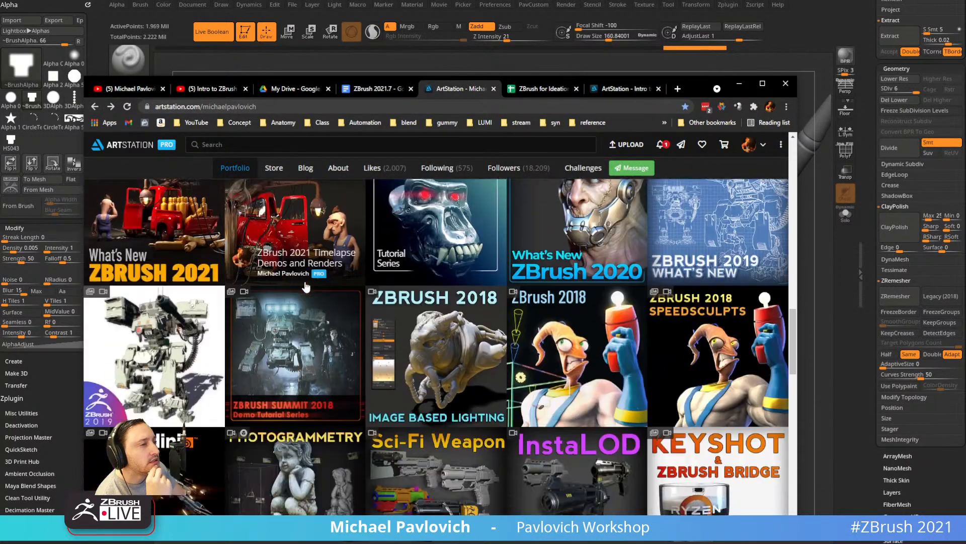
{"action": "left_click", "coordinate": [332, 322]}
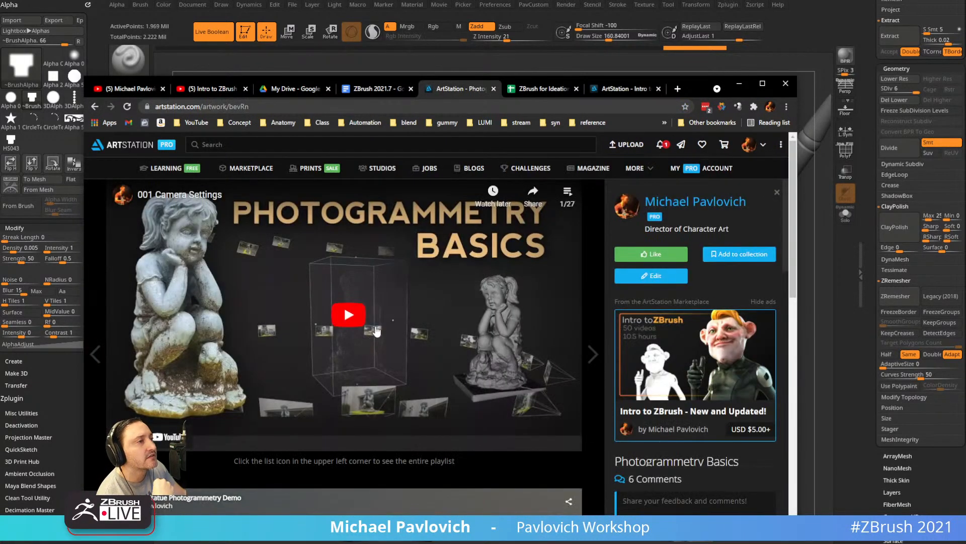
{"action": "scroll", "coordinate": [360, 347], "scroll_direction": "down", "scroll_amount": 5}
{"action": "scroll", "coordinate": [361, 332], "scroll_direction": "up", "scroll_amount": 5}
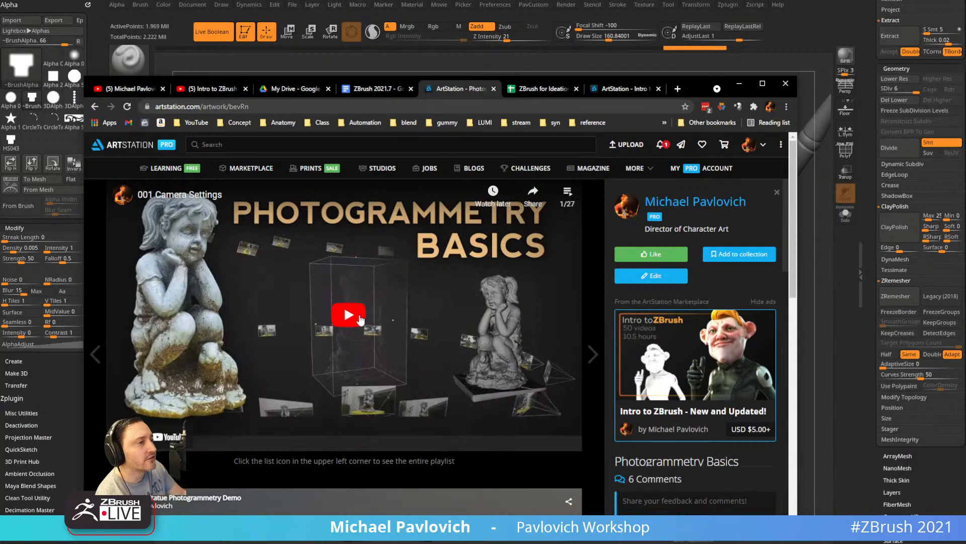
Return to the portfolio and open the ZBrush 2020 What's New Series post.
{"action": "left_click", "coordinate": [96, 107]}
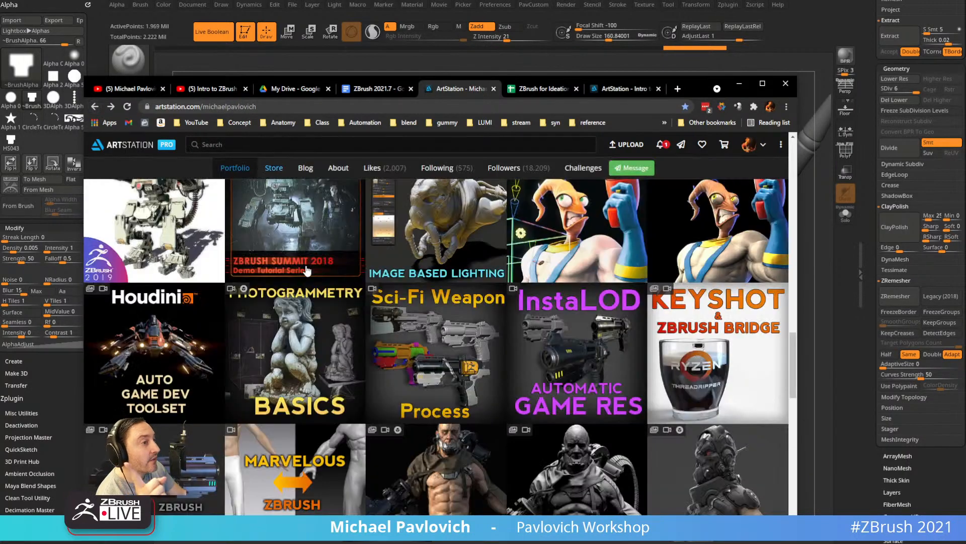
{"action": "scroll", "coordinate": [450, 366], "scroll_direction": "up", "scroll_amount": 5}
{"action": "scroll", "coordinate": [450, 366], "scroll_direction": "up", "scroll_amount": 2}
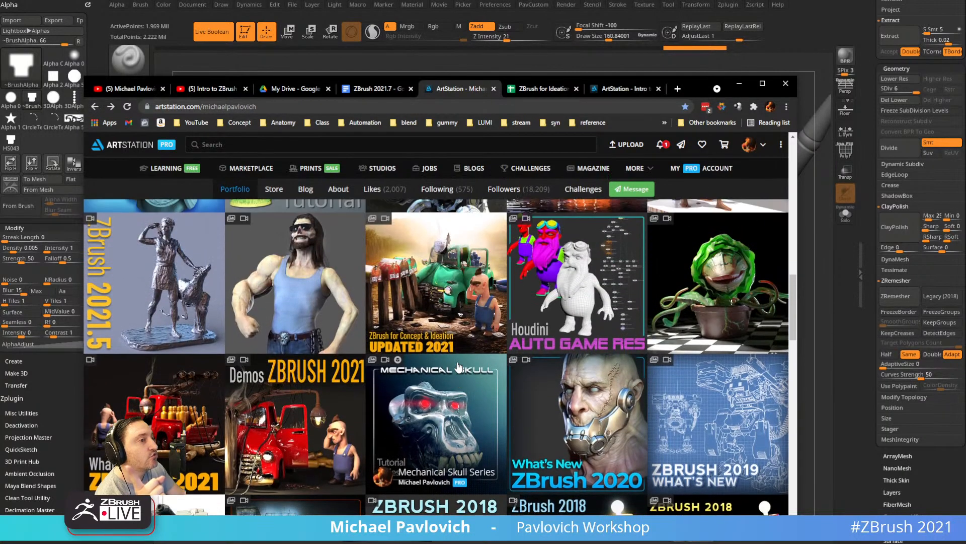
{"action": "scroll", "coordinate": [458, 368], "scroll_direction": "down", "scroll_amount": 3}
{"action": "left_click", "coordinate": [546, 237]}
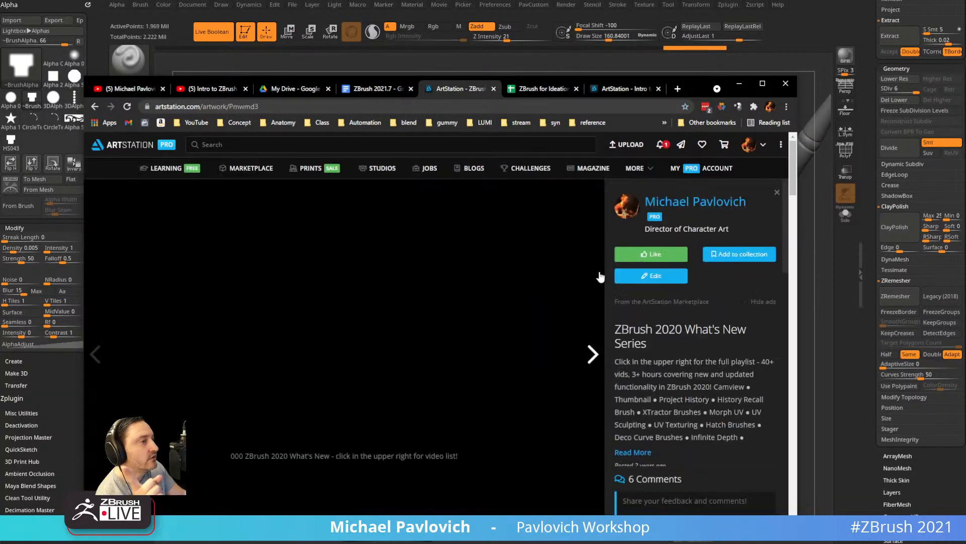
Play playlist video 022 on the XTractor Dot and Drag Rect brush for scan data cleanup, skipping to about 1:24.
{"action": "left_click", "coordinate": [558, 194]}
{"action": "scroll", "coordinate": [505, 288], "scroll_direction": "down", "scroll_amount": 8}
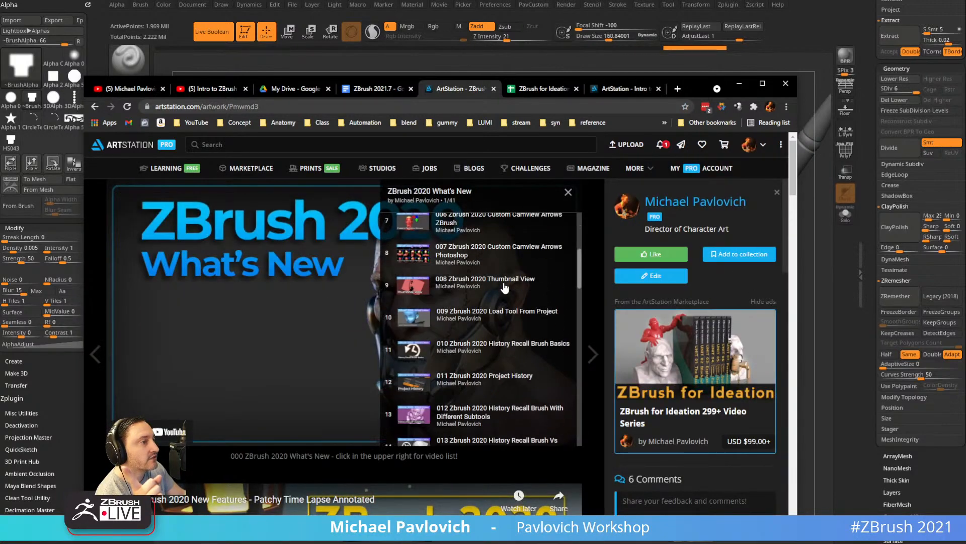
{"action": "scroll", "coordinate": [505, 289], "scroll_direction": "down", "scroll_amount": 4}
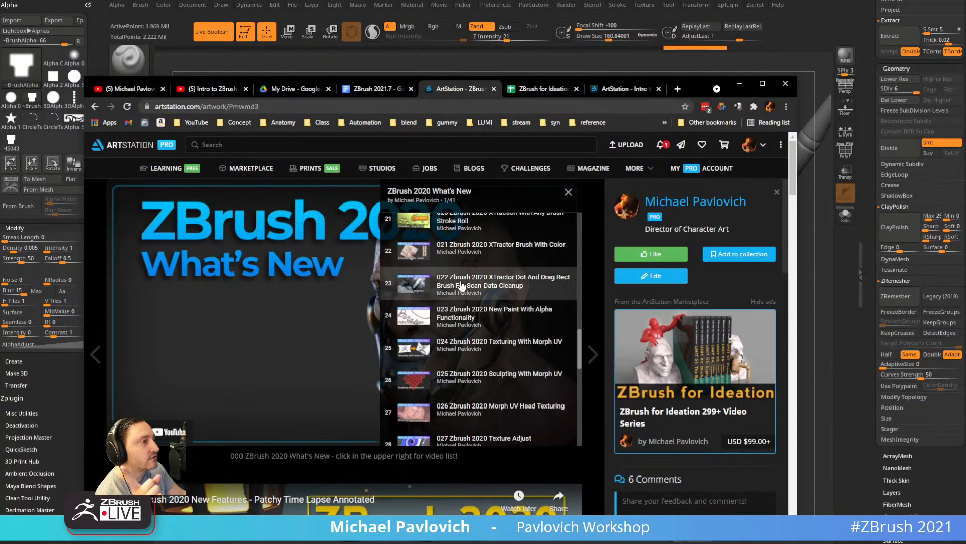
{"action": "left_click", "coordinate": [461, 283]}
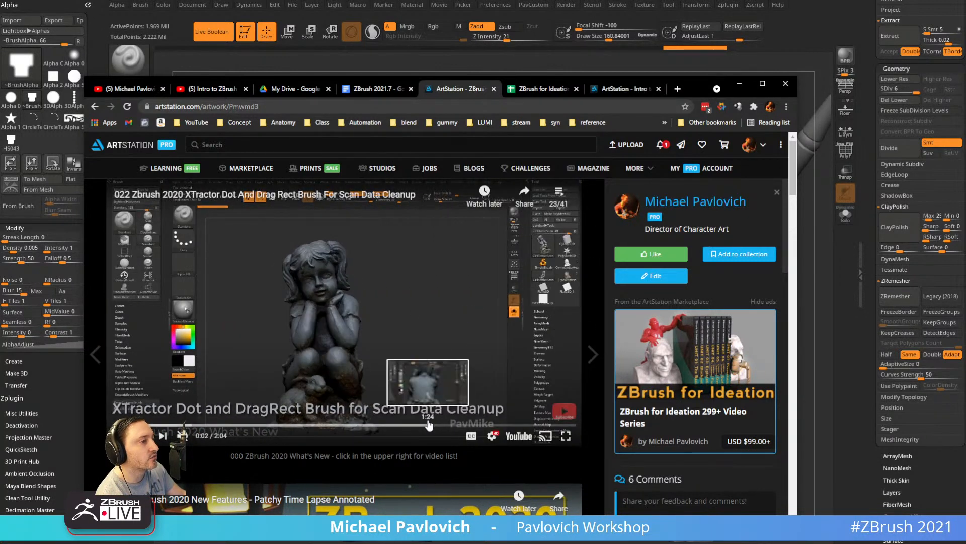
{"action": "left_click", "coordinate": [426, 427]}
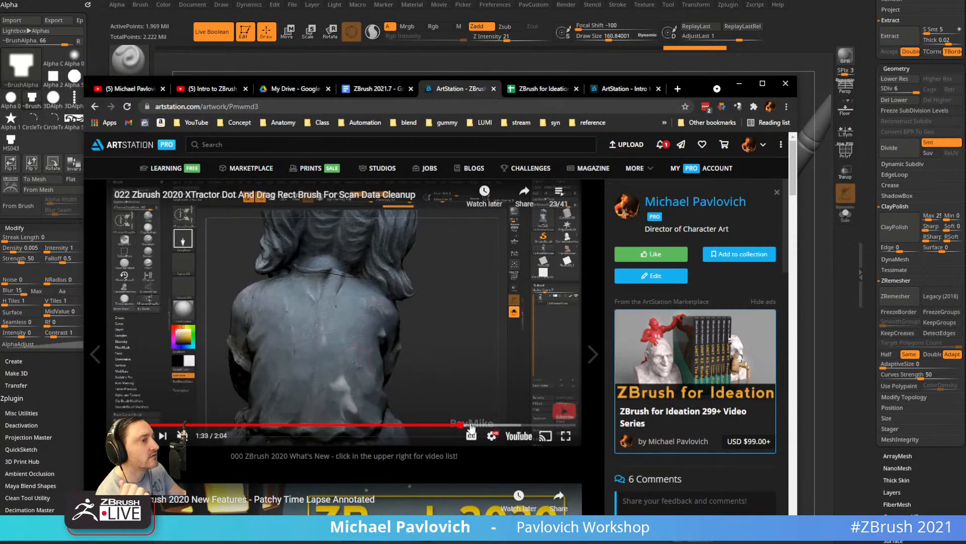
Switch back to ZBrush and close it without saving changes, including those to the startup Hotkeys file.
{"action": "left_click", "coordinate": [710, 27]}
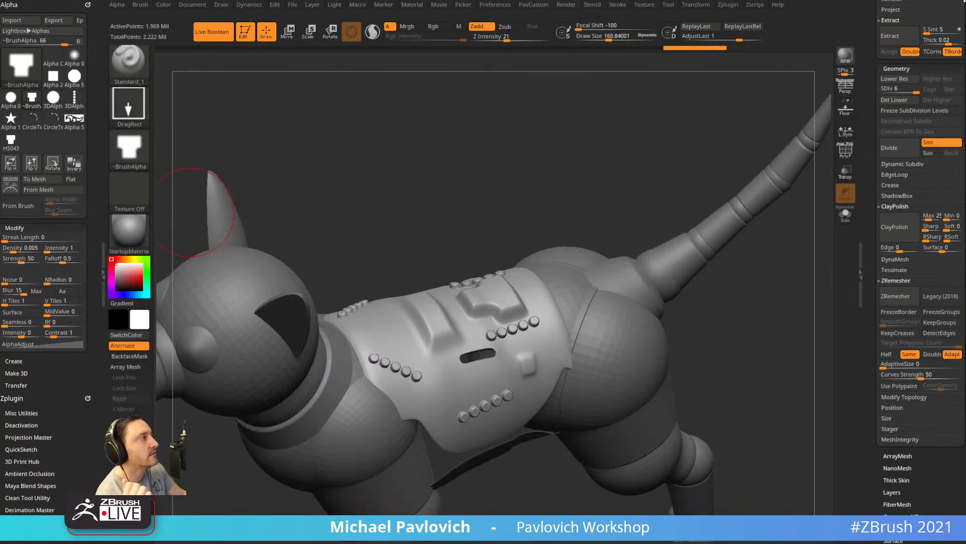
{"action": "left_click", "coordinate": [964, 1]}
{"action": "left_click", "coordinate": [475, 256]}
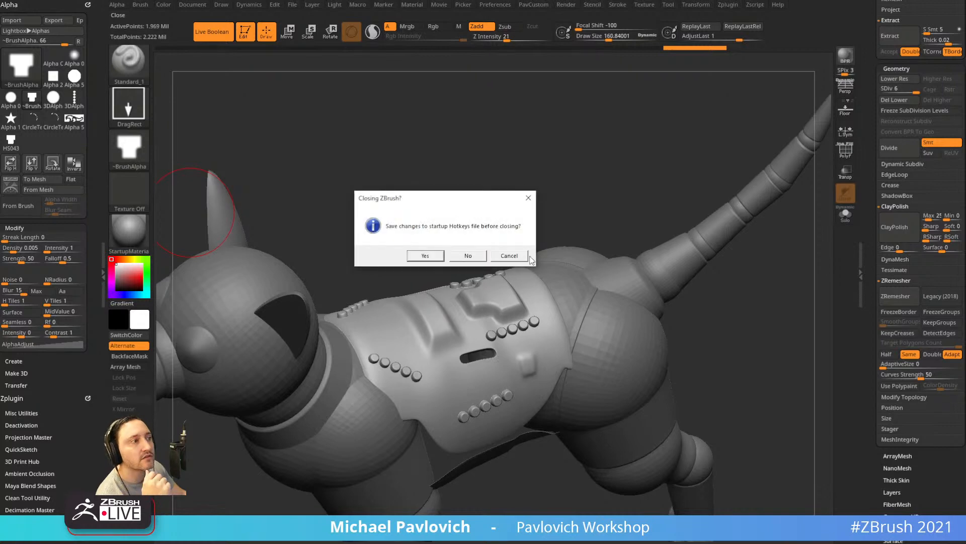
{"action": "left_click", "coordinate": [468, 256]}
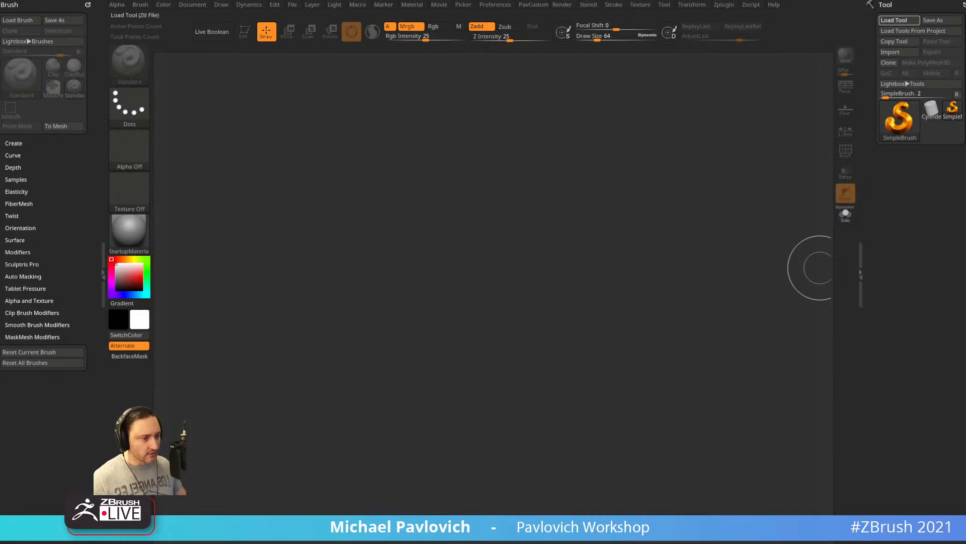
Switch to the browser, replay the scan cleanup on the statue's back around 1:42, and close the video's tab.
{"action": "left_click_drag", "start_coordinate": [652, 543], "coordinate": [669, 64]}
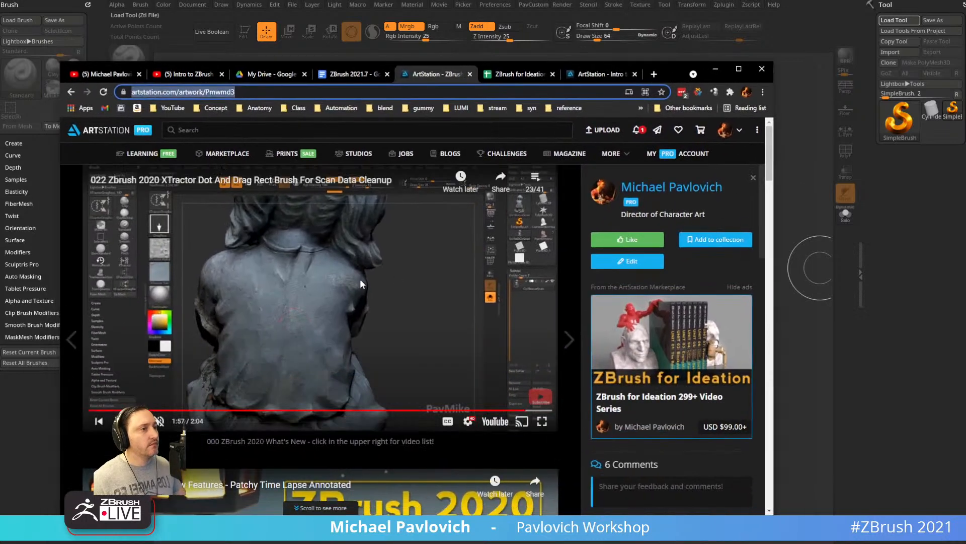
{"action": "left_click", "coordinate": [515, 410]}
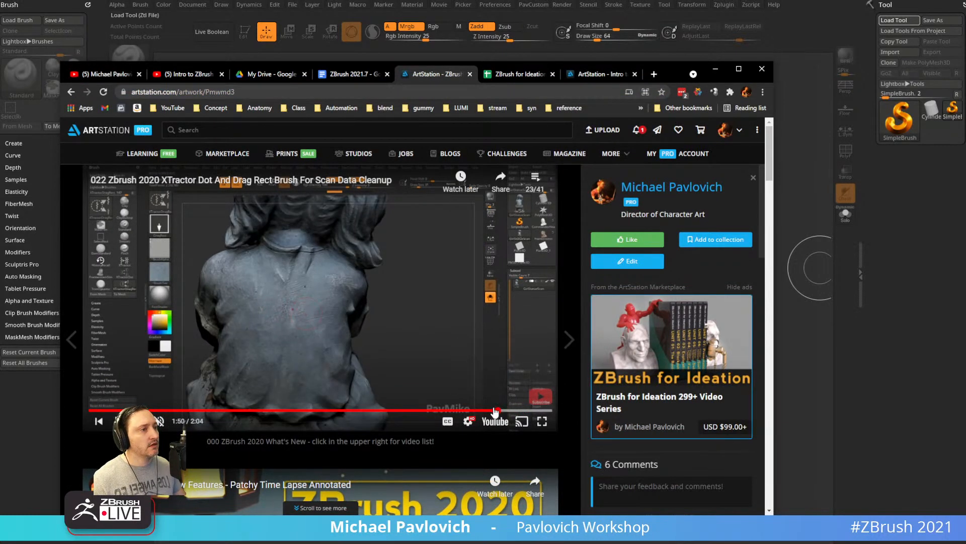
{"action": "left_click", "coordinate": [486, 410]}
{"action": "left_click", "coordinate": [470, 410]}
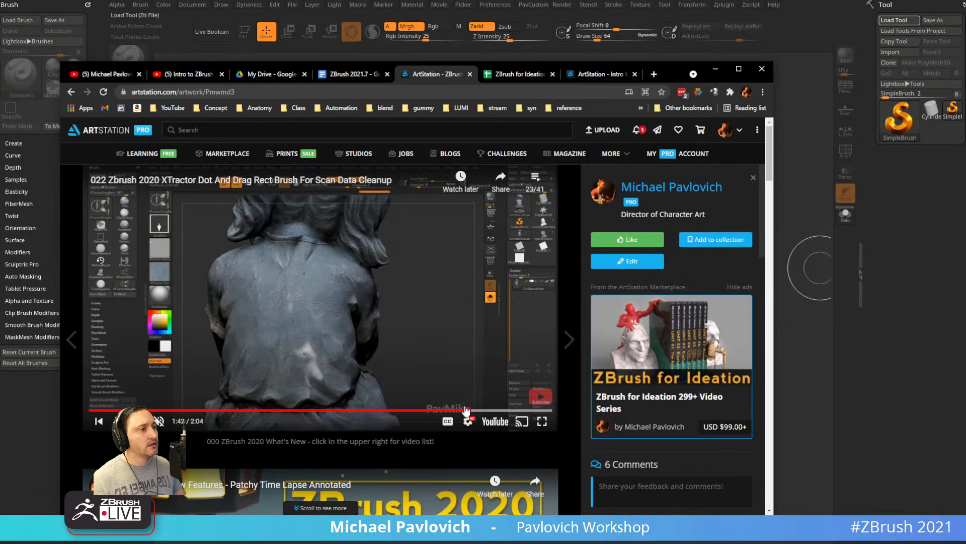
{"action": "left_click", "coordinate": [456, 410]}
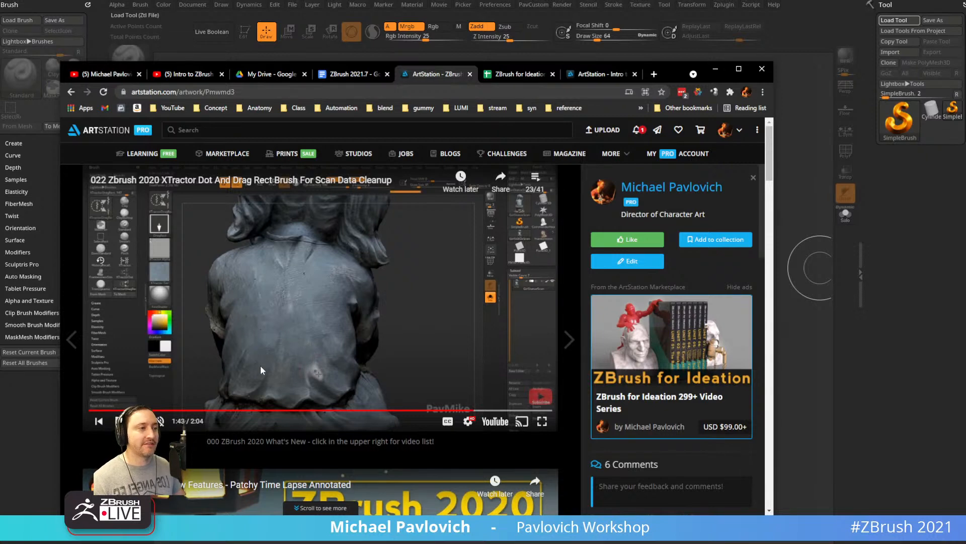
{"action": "left_click", "coordinate": [461, 410]}
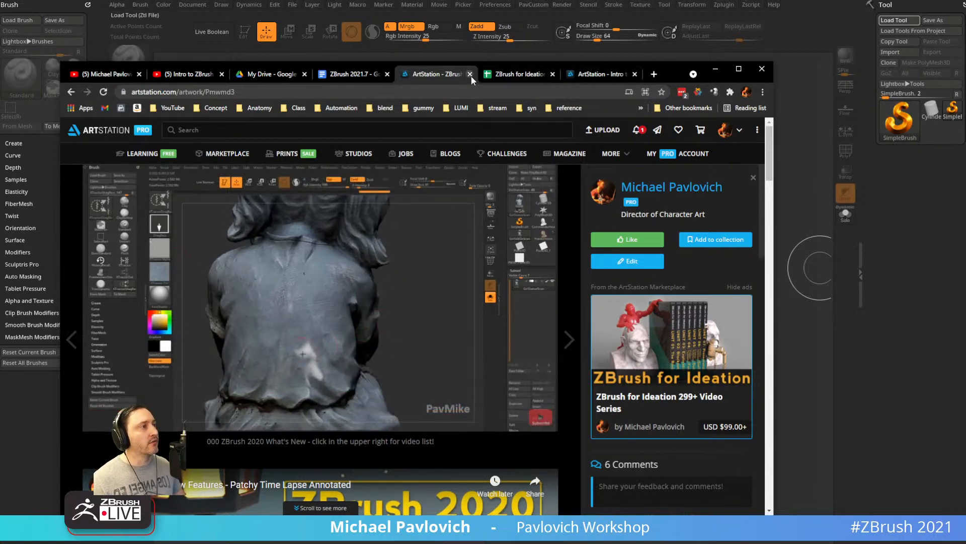
{"action": "left_click", "coordinate": [493, 75]}
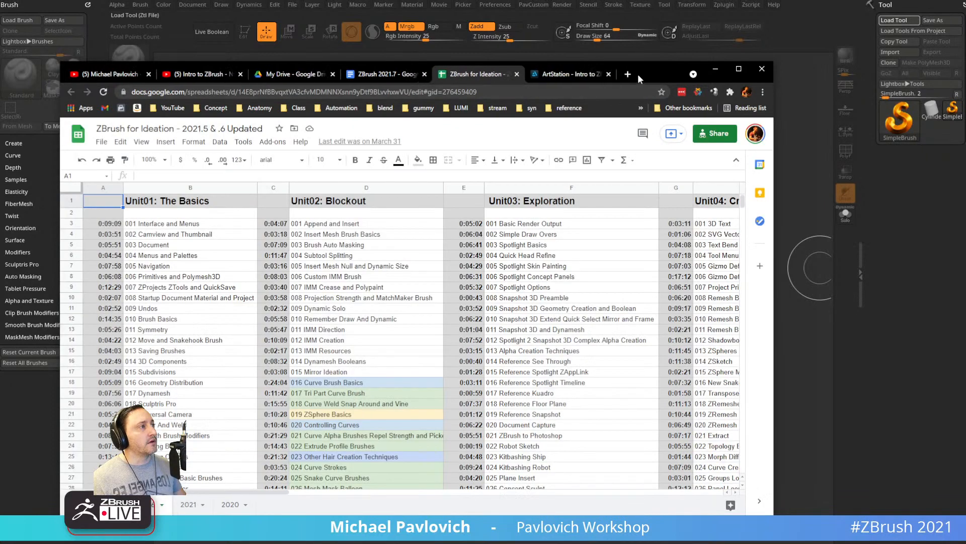
Switch back to ZBrush and delete all subtools of the turtle and arcade cabinet scene.
{"action": "left_click", "coordinate": [847, 345]}
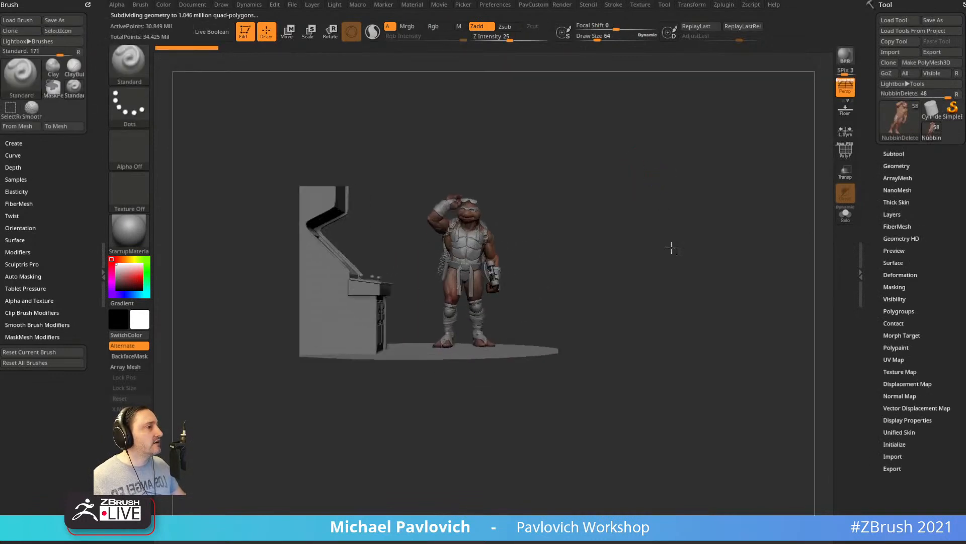
{"action": "left_click_drag", "start_coordinate": [723, 200], "coordinate": [763, 204], "text": "alt"}
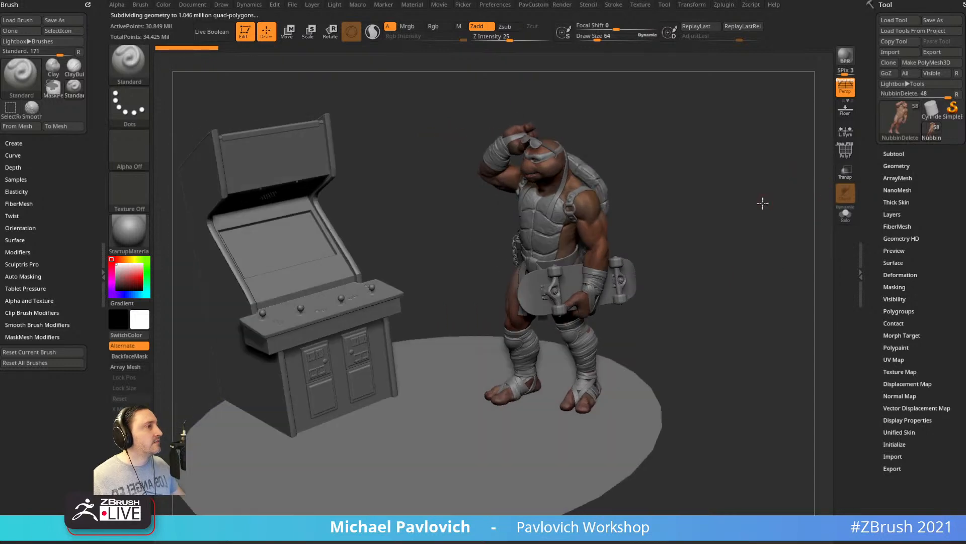
{"action": "left_click", "coordinate": [894, 153]}
{"action": "left_click", "coordinate": [934, 465]}
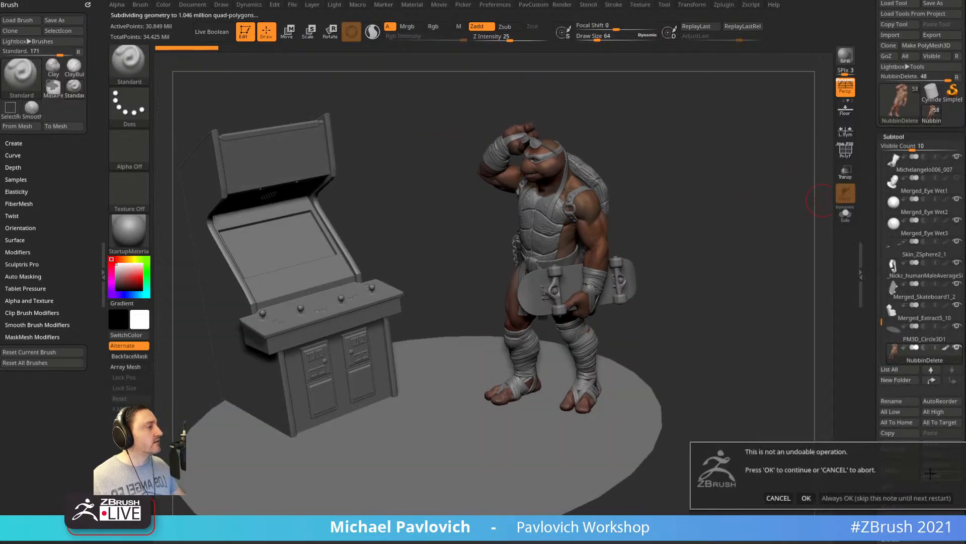
{"action": "left_click", "coordinate": [909, 498]}
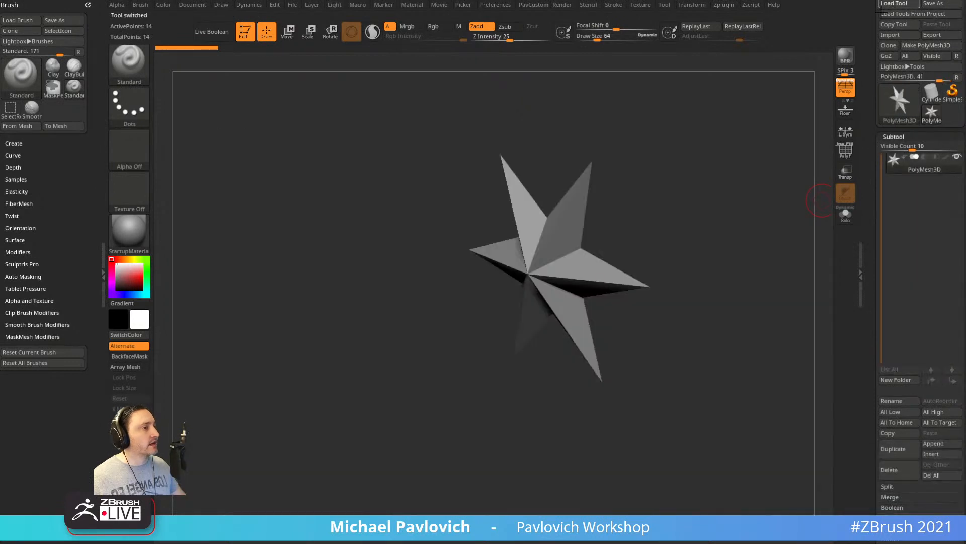
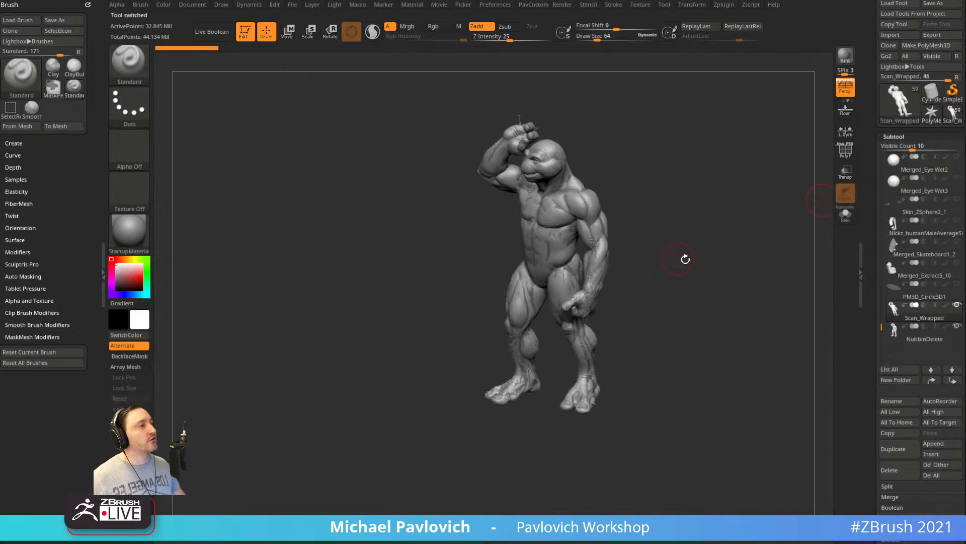
Invert and clear the mask on the Scan_Wrapped body, and isolate the body in Solo mode.
{"action": "left_click_drag", "start_coordinate": [738, 210], "coordinate": [720, 231]}
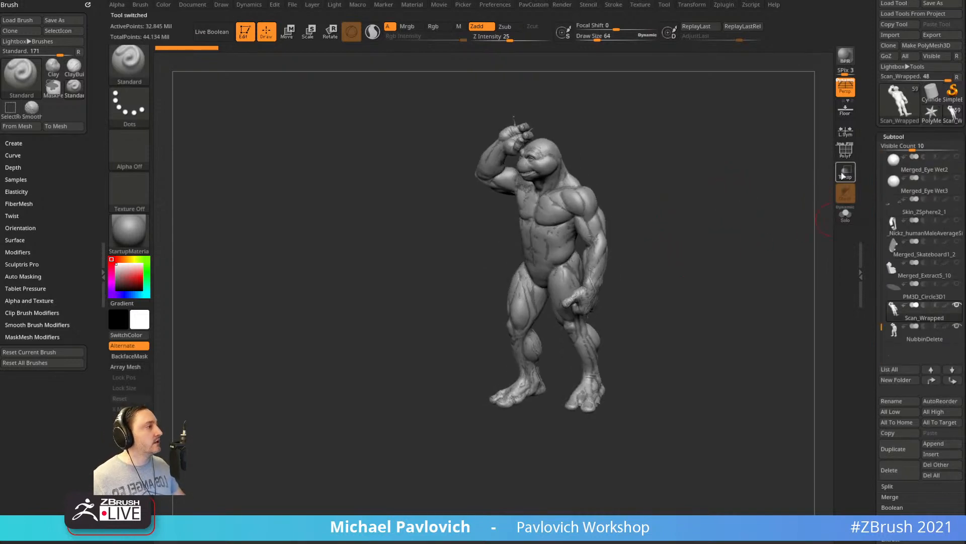
{"action": "key", "text": "ctrl+a"}
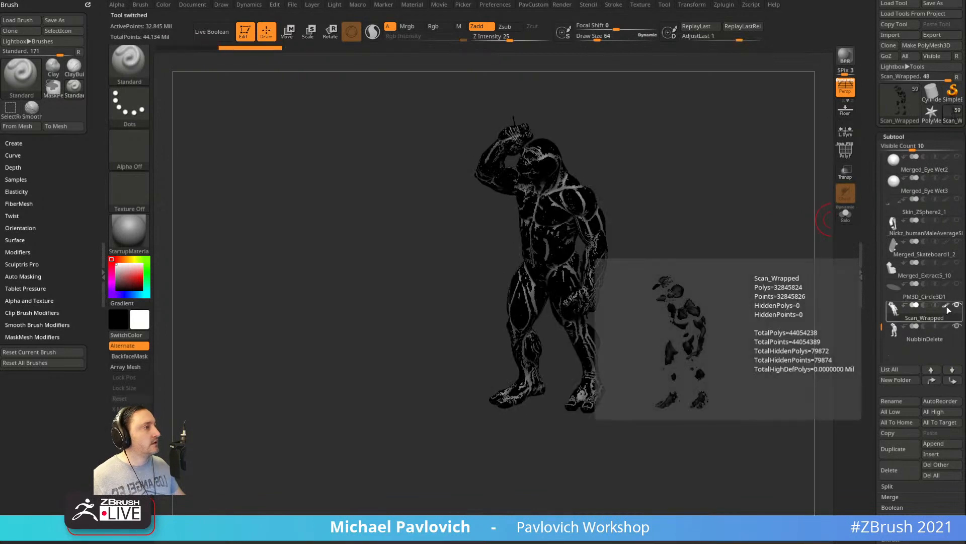
{"action": "left_click_drag", "start_coordinate": [816, 240], "coordinate": [873, 238], "text": "ctrl"}
{"action": "left_click", "coordinate": [844, 215]}
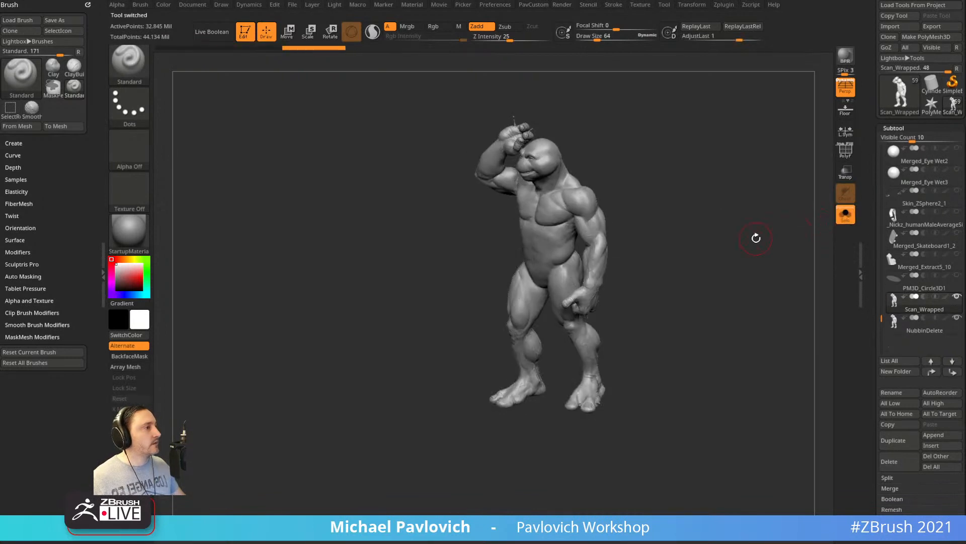
{"action": "left_click_drag", "start_coordinate": [756, 237], "coordinate": [738, 269], "text": "alt"}
Turn on the assigned texture map for the Scan_Wrapped body.
{"action": "scroll", "coordinate": [871, 315], "scroll_direction": "down", "scroll_amount": 5}
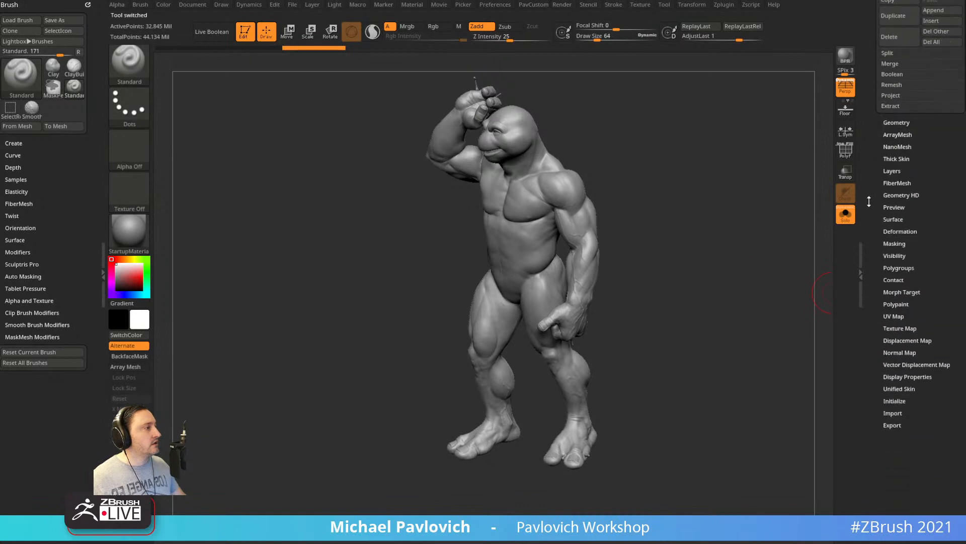
{"action": "key", "text": "shift"}
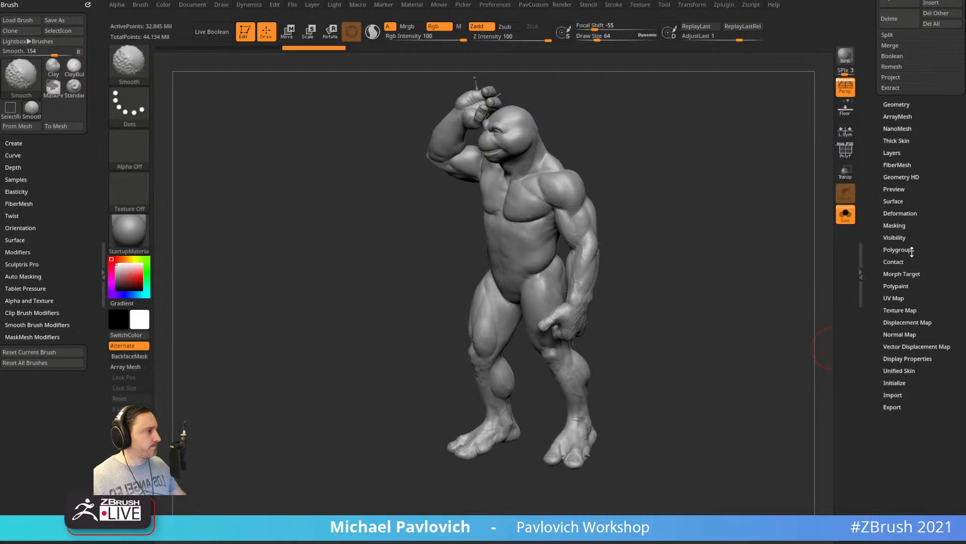
{"action": "left_click", "coordinate": [896, 309]}
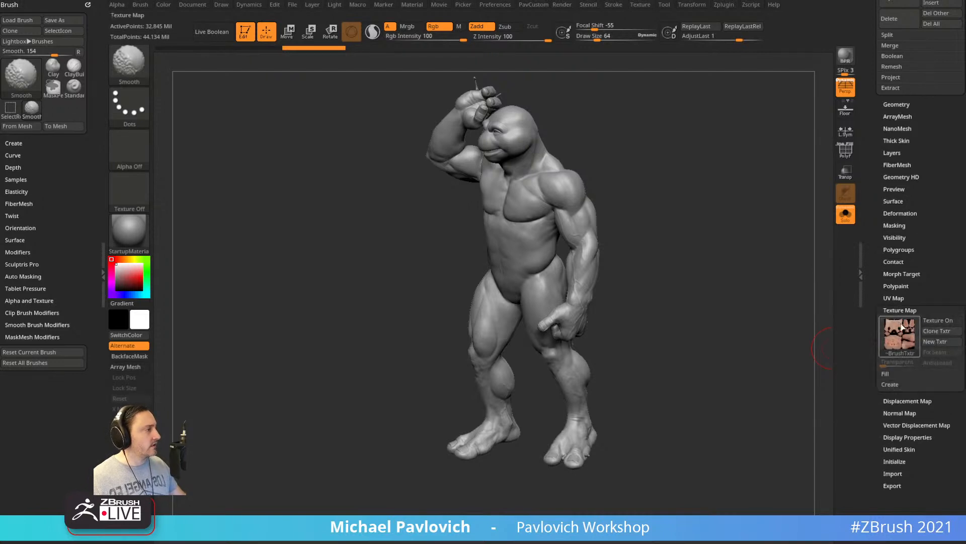
{"action": "left_click", "coordinate": [934, 320]}
{"action": "left_click_drag", "start_coordinate": [674, 240], "coordinate": [694, 220]}
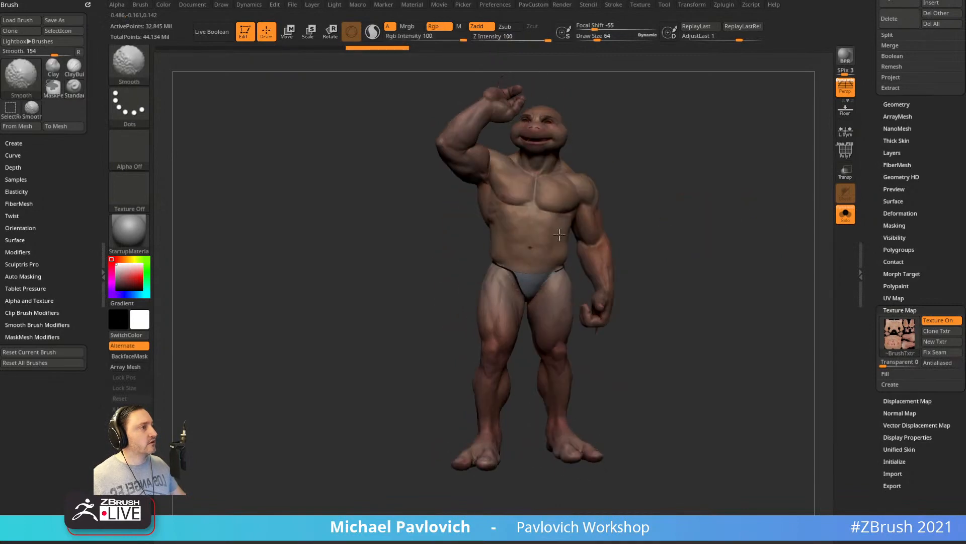
Apply the SkinShade4 material to the textured body and view it from the front and side.
{"action": "left_click", "coordinate": [143, 239]}
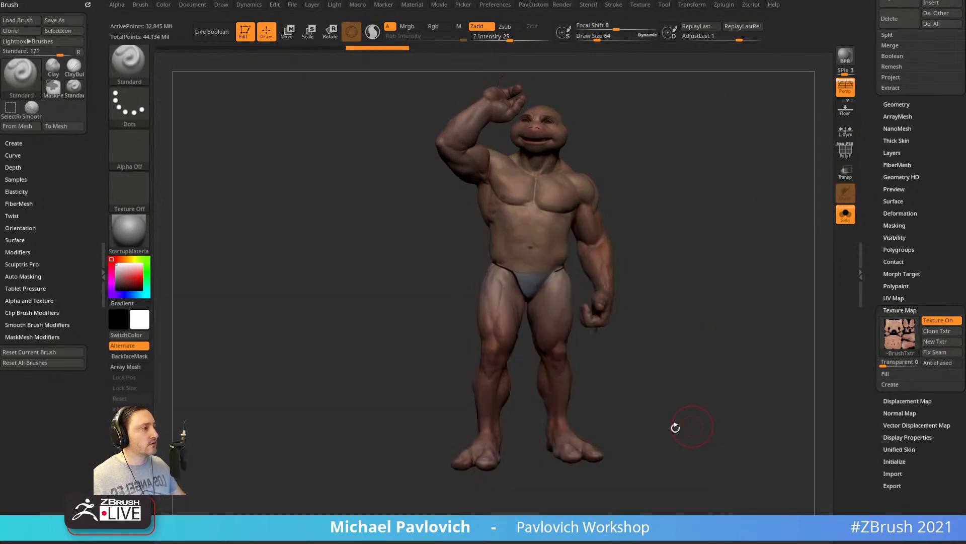
{"action": "left_click", "coordinate": [130, 234]}
{"action": "left_click", "coordinate": [693, 424]}
{"action": "key", "text": "1"}
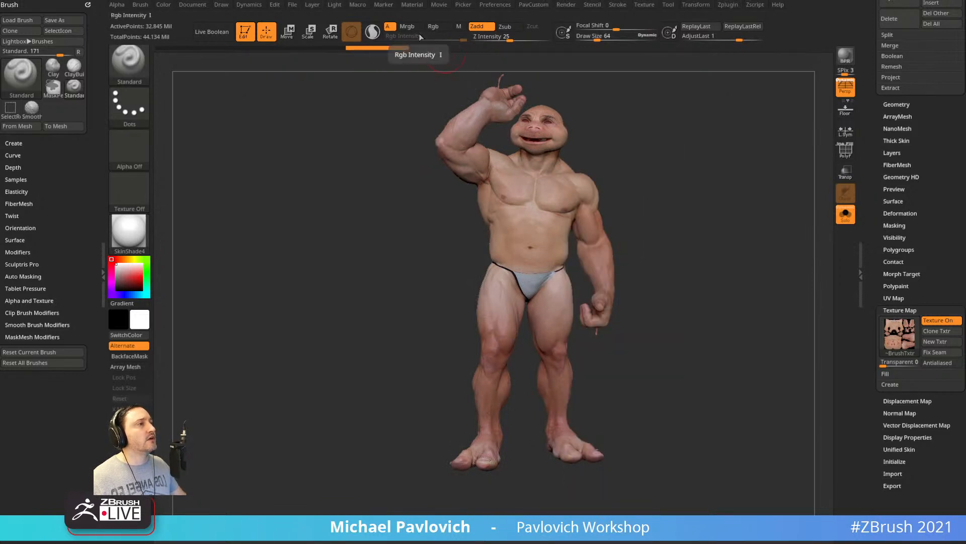
{"action": "left_click_drag", "start_coordinate": [660, 97], "coordinate": [492, 48]}
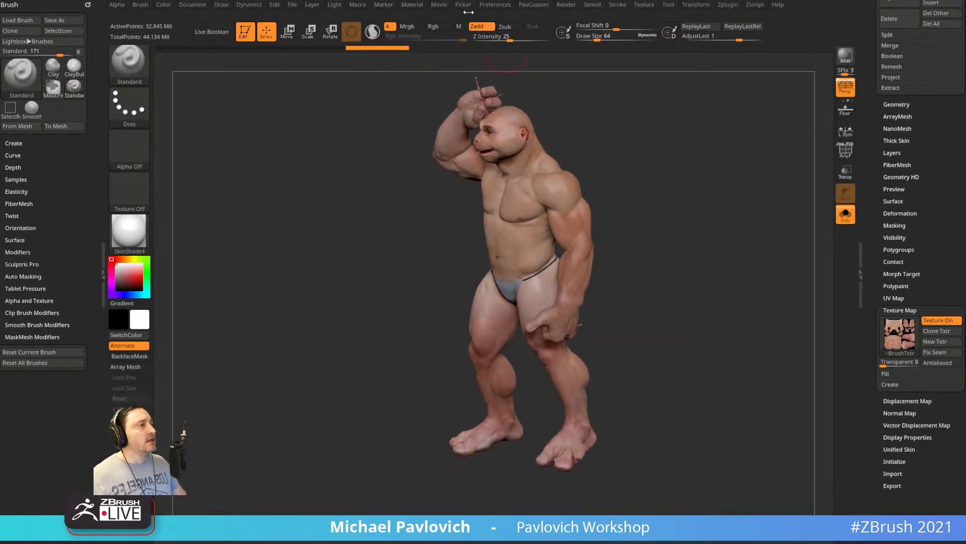
{"action": "key", "text": "1"}
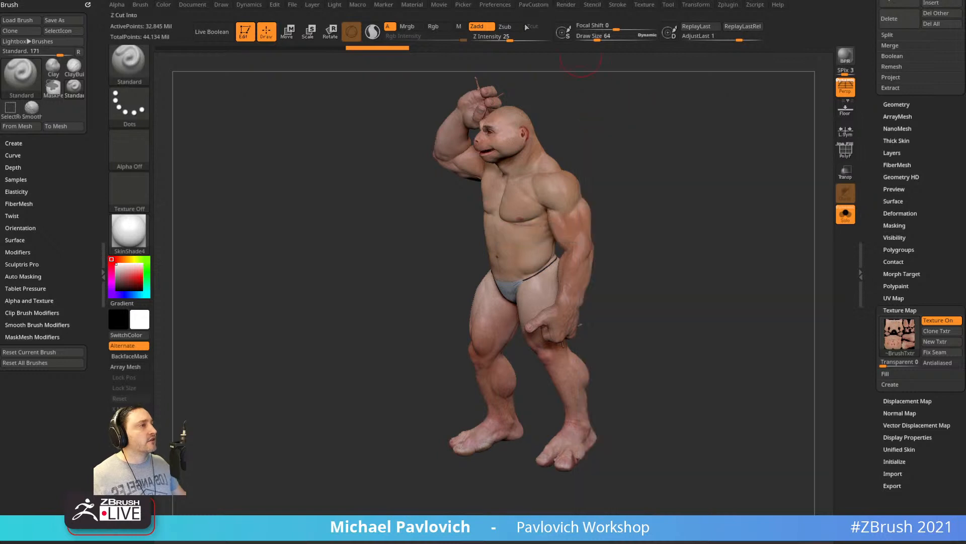
Adjust the Diffuse amount in the SkinShade4 material's modifiers.
{"action": "left_click", "coordinate": [412, 5]}
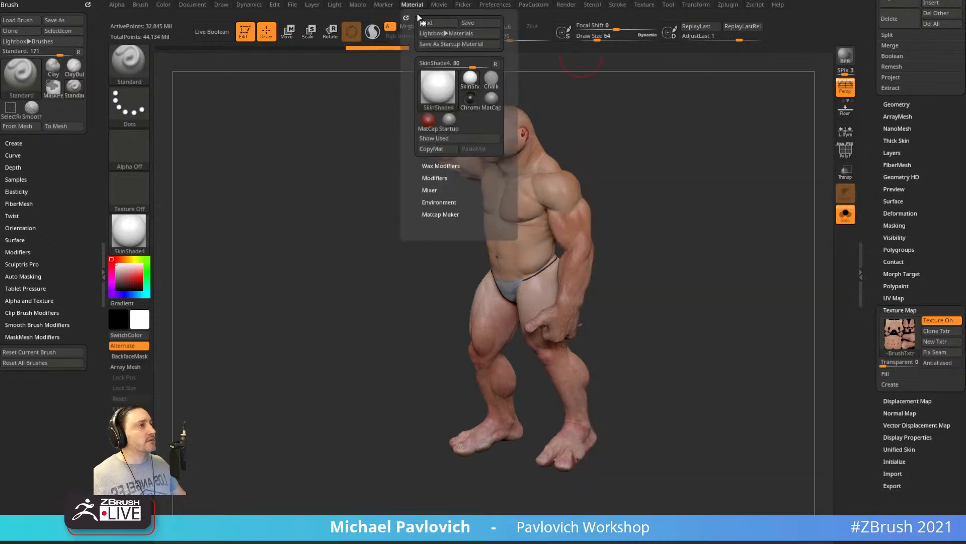
{"action": "left_click", "coordinate": [443, 177], "text": "shift"}
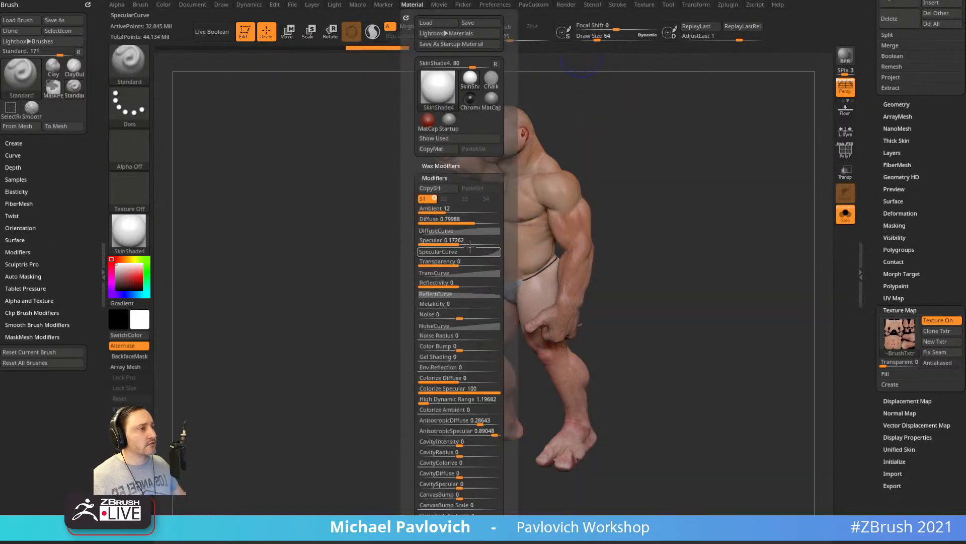
{"action": "left_click", "coordinate": [469, 221]}
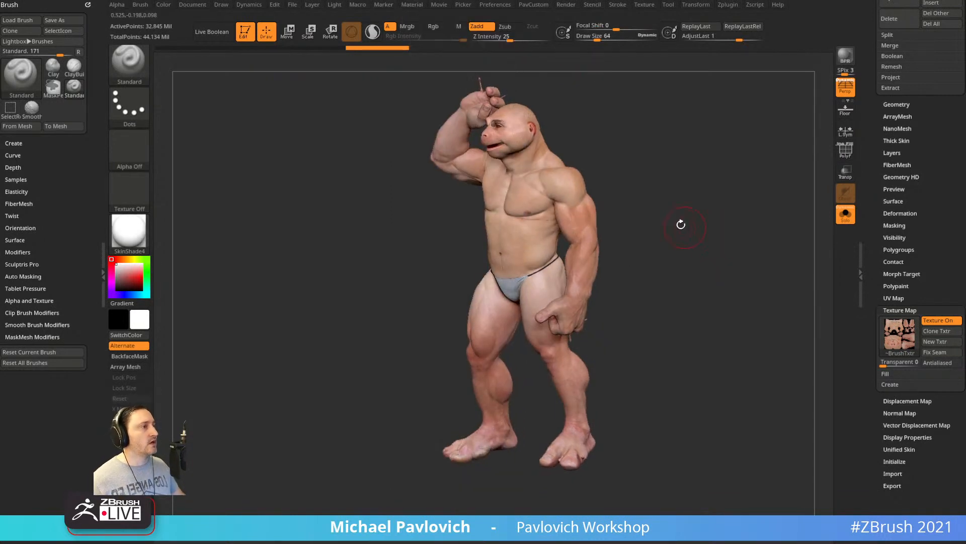
Reduce the draw size to about 24, enable Mrgb, and convert the body's texture map to polypaint.
{"action": "key", "text": "s"}
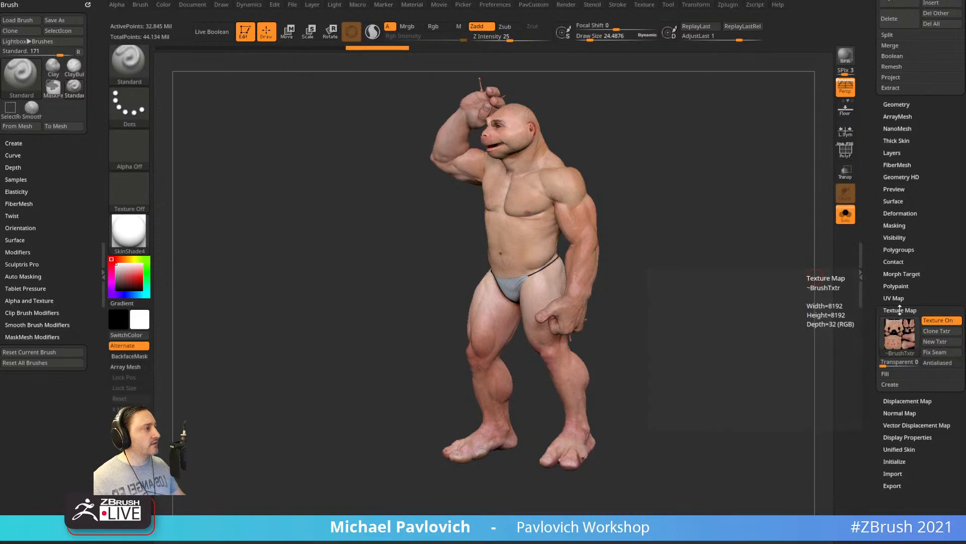
{"action": "left_click", "coordinate": [900, 309], "text": "shift"}
{"action": "left_click", "coordinate": [896, 285]}
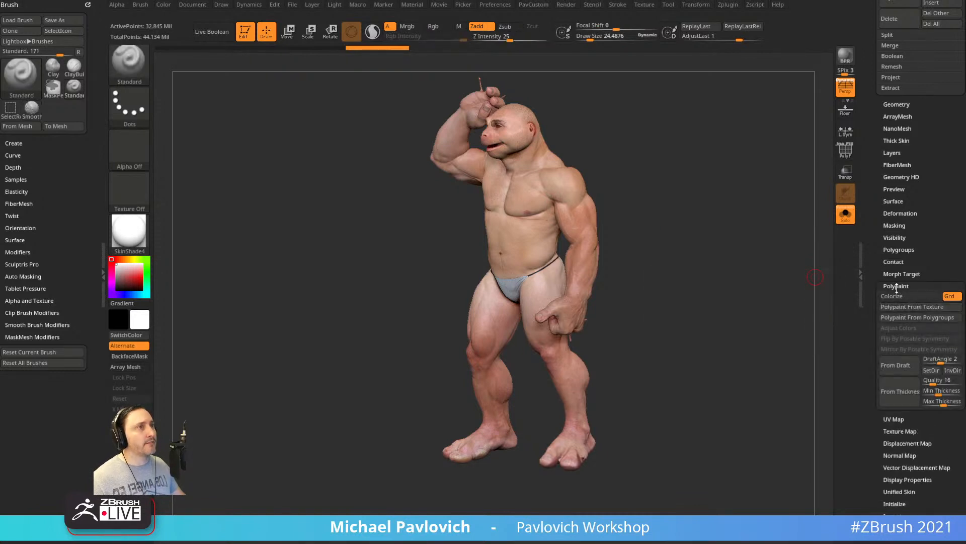
{"action": "left_click", "coordinate": [912, 306]}
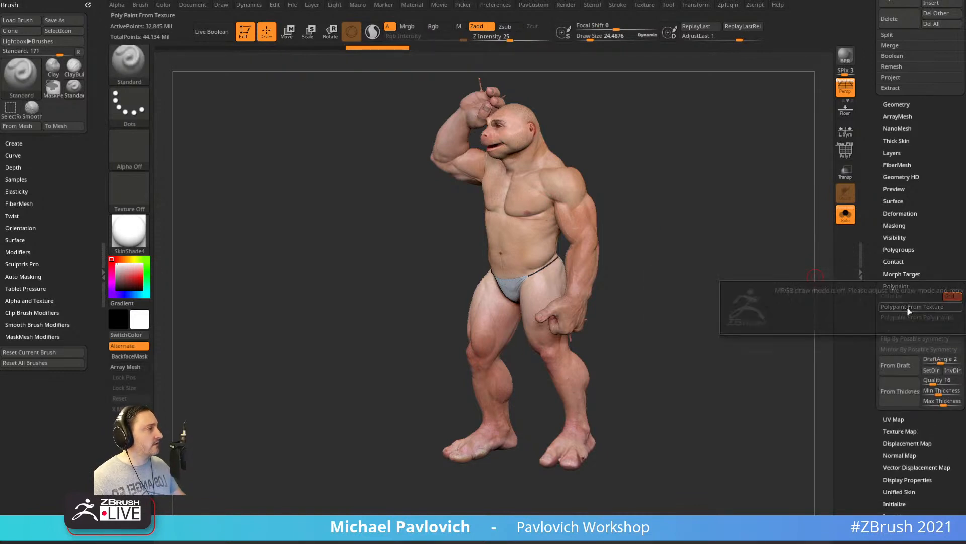
{"action": "left_click", "coordinate": [412, 27]}
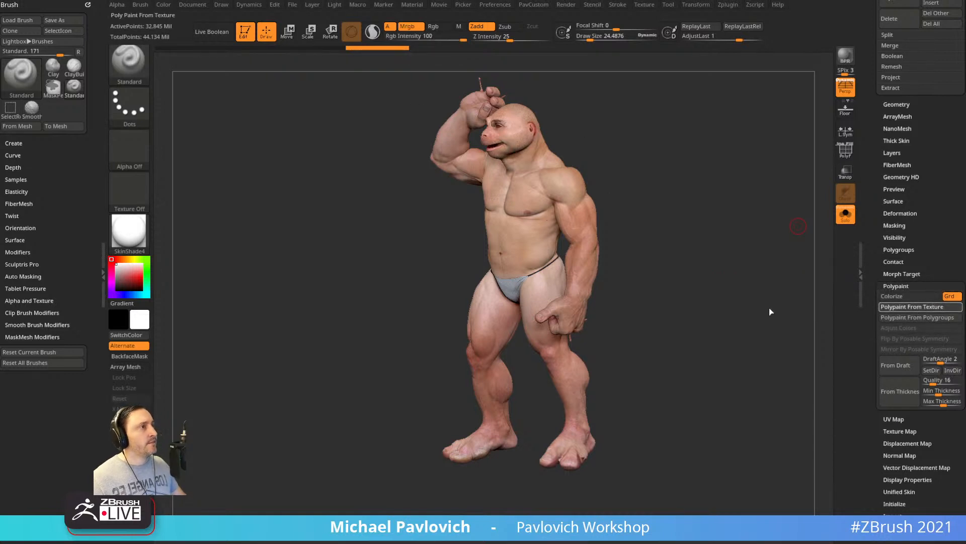
{"action": "left_click_drag", "start_coordinate": [719, 165], "coordinate": [730, 162]}
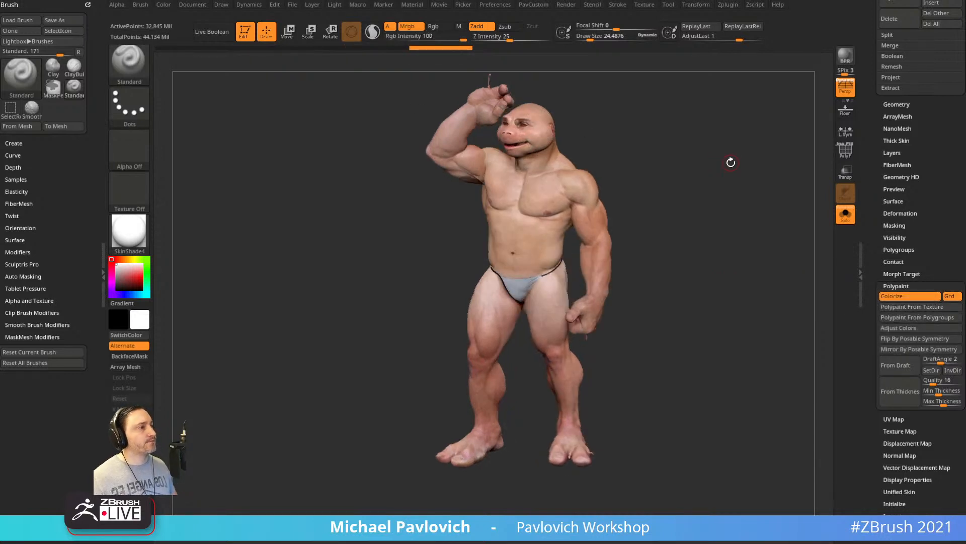
Examine the polypainted torso, raised hand and face up close, with the draw size reduced to about 3.18.
{"action": "left_click_drag", "start_coordinate": [673, 233], "coordinate": [735, 276]}
{"action": "mouse_move", "coordinate": [736, 276]}
{"action": "left_mouse_down"}
{"action": "mouse_move", "coordinate": [753, 279]}
{"action": "mouse_move", "coordinate": [750, 267]}
{"action": "left_mouse_up"}
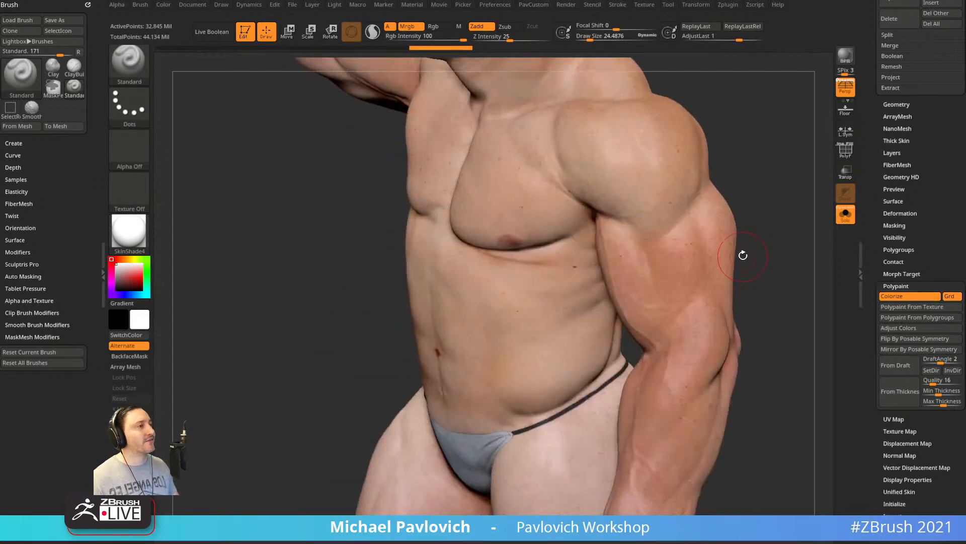
{"action": "left_click_drag", "start_coordinate": [763, 215], "coordinate": [726, 375]}
{"action": "mouse_move", "coordinate": [594, 160]}
{"action": "left_mouse_down"}
{"action": "mouse_move", "coordinate": [675, 155]}
{"action": "mouse_move", "coordinate": [742, 257]}
{"action": "mouse_move", "coordinate": [657, 232]}
{"action": "mouse_move", "coordinate": [685, 207]}
{"action": "mouse_move", "coordinate": [663, 233]}
{"action": "mouse_move", "coordinate": [606, 201]}
{"action": "left_mouse_up"}
{"action": "key", "text": "s"}
{"action": "left_click", "coordinate": [657, 231]}
{"action": "key", "text": "s"}
{"action": "left_click", "coordinate": [684, 206]}
{"action": "mouse_move", "coordinate": [695, 203]}
{"action": "left_mouse_down"}
{"action": "mouse_move", "coordinate": [723, 204]}
{"action": "mouse_move", "coordinate": [716, 186]}
{"action": "mouse_move", "coordinate": [780, 186]}
{"action": "mouse_move", "coordinate": [792, 223]}
{"action": "left_mouse_up"}
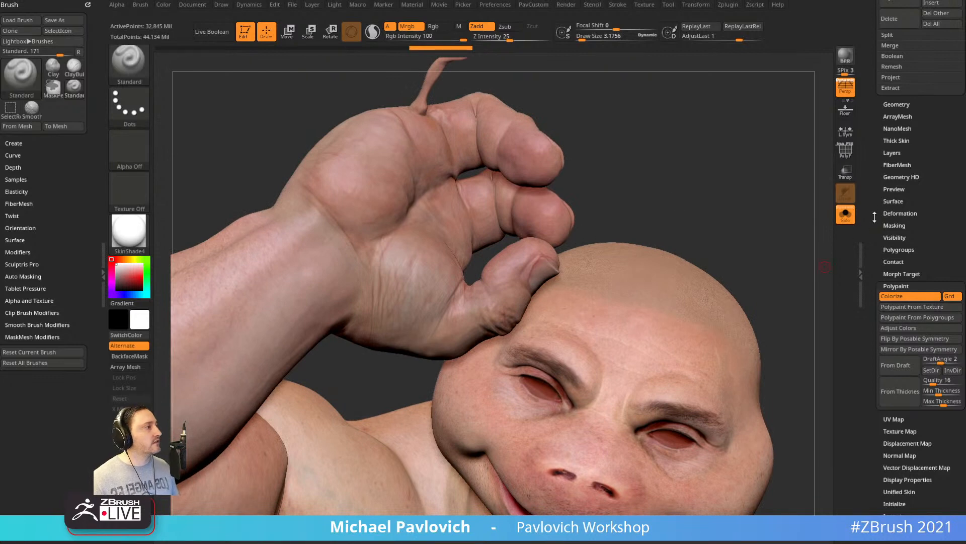
Hide the polypaint on the Scan_Wrapped subtool and switch the material to StartupMaterial.
{"action": "left_click_drag", "start_coordinate": [875, 217], "coordinate": [875, 224]}
{"action": "left_click", "coordinate": [887, 291]}
{"action": "left_click_drag", "start_coordinate": [877, 256], "coordinate": [878, 423]}
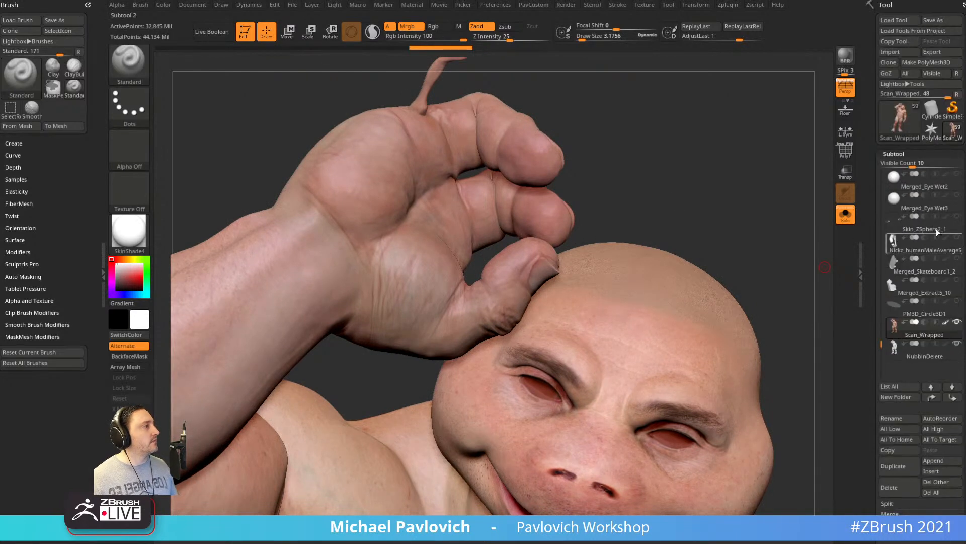
{"action": "left_click", "coordinate": [947, 323]}
{"action": "left_click_drag", "start_coordinate": [750, 248], "coordinate": [686, 186]}
{"action": "left_click", "coordinate": [129, 232]}
{"action": "left_click", "coordinate": [178, 245]}
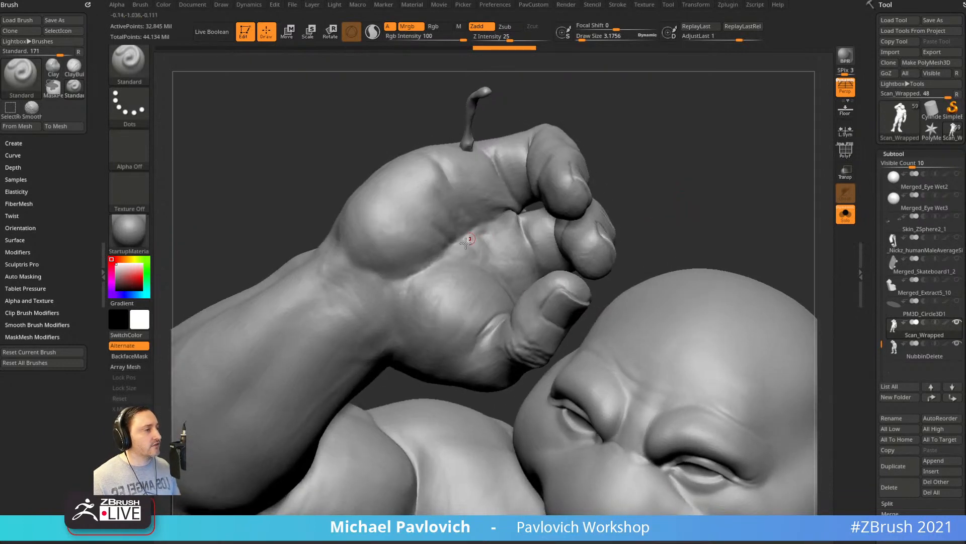
Examine the unpainted sculpt around the raised hand, head and chest, with the draw size at about 4.6.
{"action": "key", "text": "s"}
{"action": "left_click_drag", "start_coordinate": [578, 228], "coordinate": [581, 228]}
{"action": "left_click_drag", "start_coordinate": [677, 204], "coordinate": [649, 187]}
{"action": "key", "text": "s"}
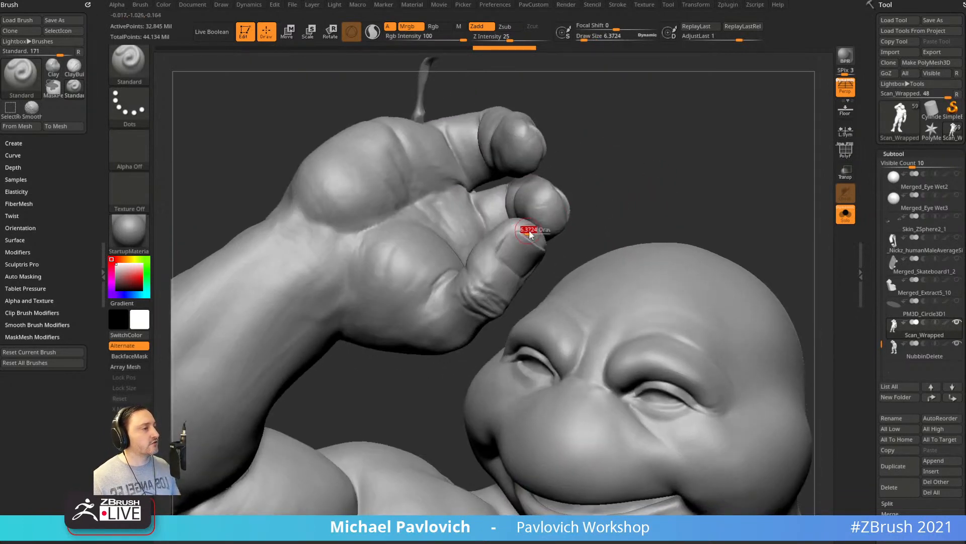
{"action": "left_click_drag", "start_coordinate": [530, 235], "coordinate": [527, 234]}
{"action": "mouse_move", "coordinate": [635, 150]}
{"action": "left_mouse_down"}
{"action": "mouse_move", "coordinate": [632, 177]}
{"action": "mouse_move", "coordinate": [642, 179]}
{"action": "left_mouse_up"}
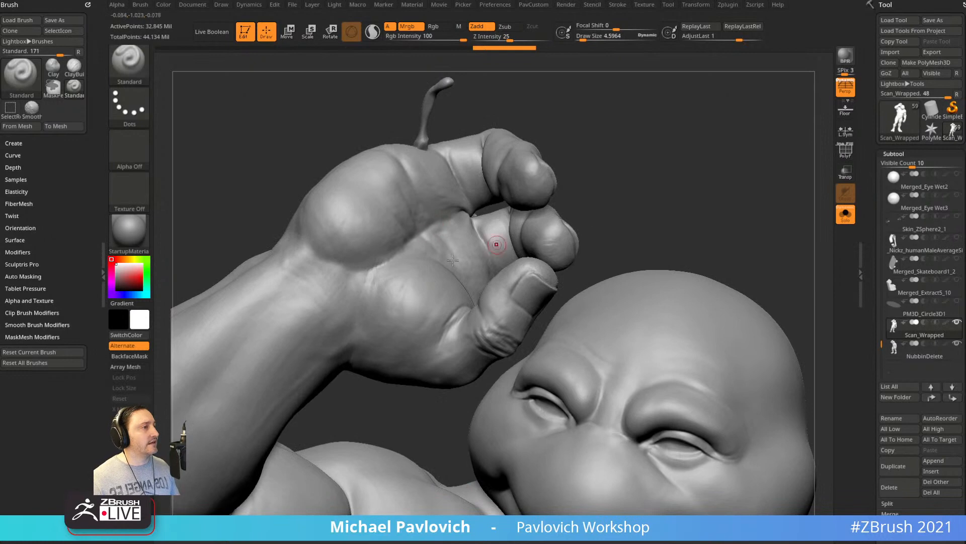
{"action": "left_click_drag", "start_coordinate": [711, 215], "coordinate": [697, 205]}
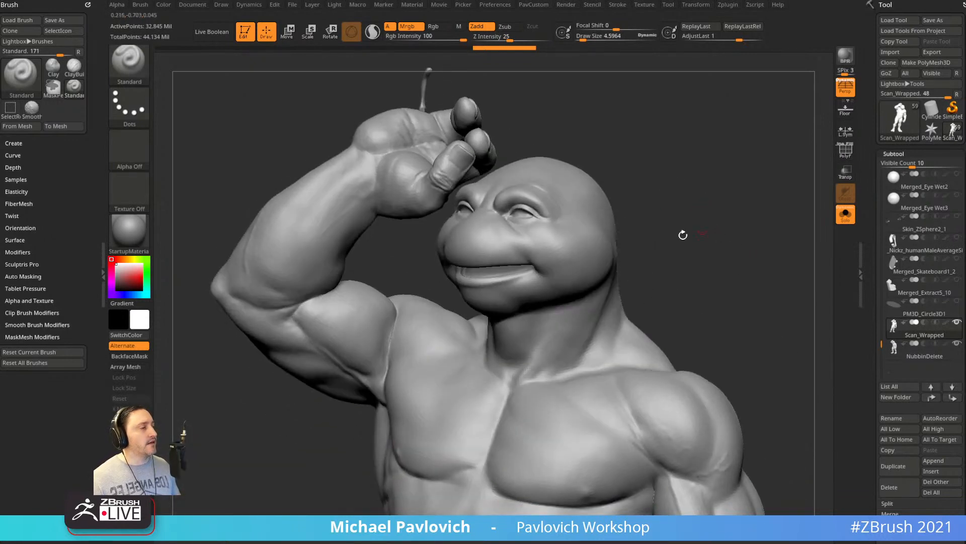
{"action": "left_click_drag", "start_coordinate": [726, 290], "coordinate": [707, 236]}
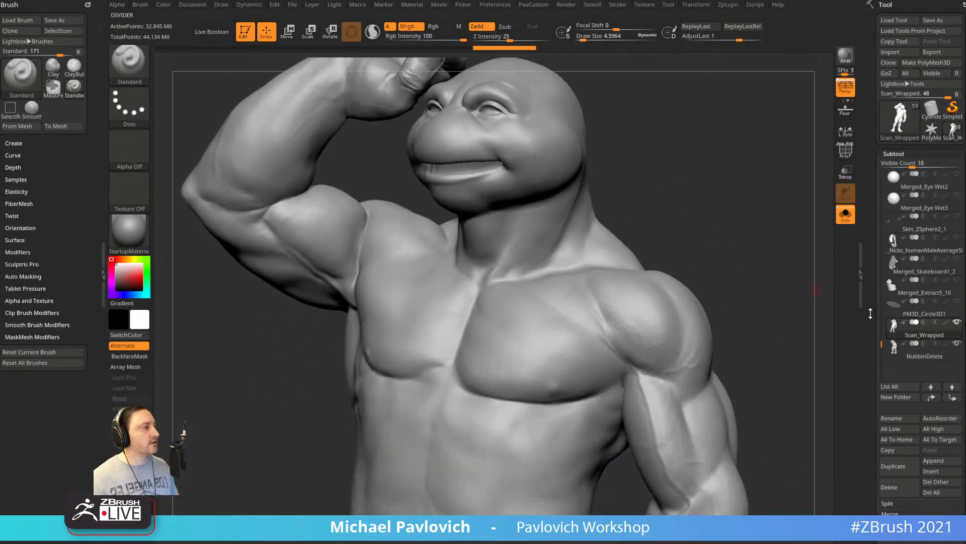
Turn on the SkinDetails layer of Scan_Wrapped, bake all layers, and view the skin on the head and hand.
{"action": "left_click_drag", "start_coordinate": [871, 313], "coordinate": [874, 213]}
{"action": "left_click", "coordinate": [895, 253]}
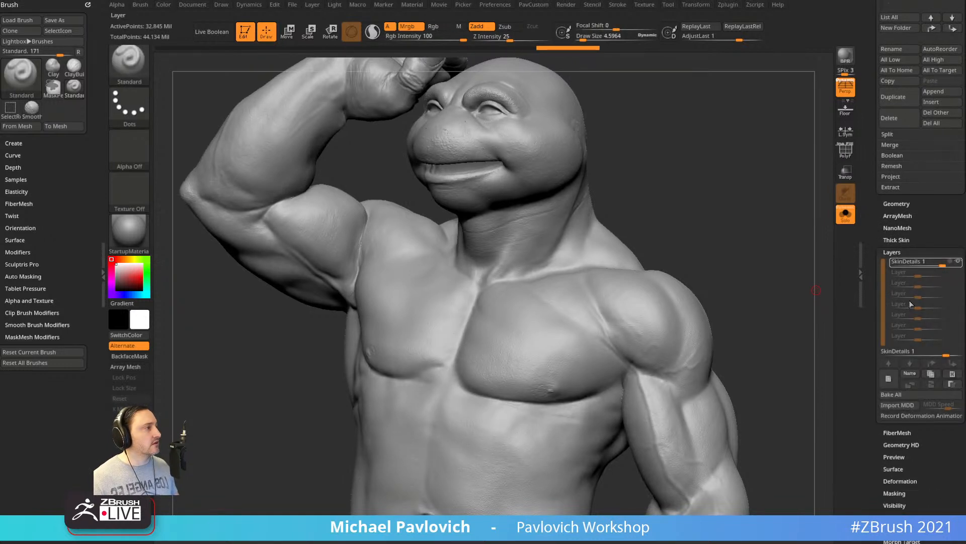
{"action": "left_click", "coordinate": [890, 396]}
{"action": "left_click_drag", "start_coordinate": [713, 162], "coordinate": [755, 296]}
Show the polypaint on the Scan_Wrapped subtool and switch the material to SkinShade4.
{"action": "left_click_drag", "start_coordinate": [875, 242], "coordinate": [876, 304]}
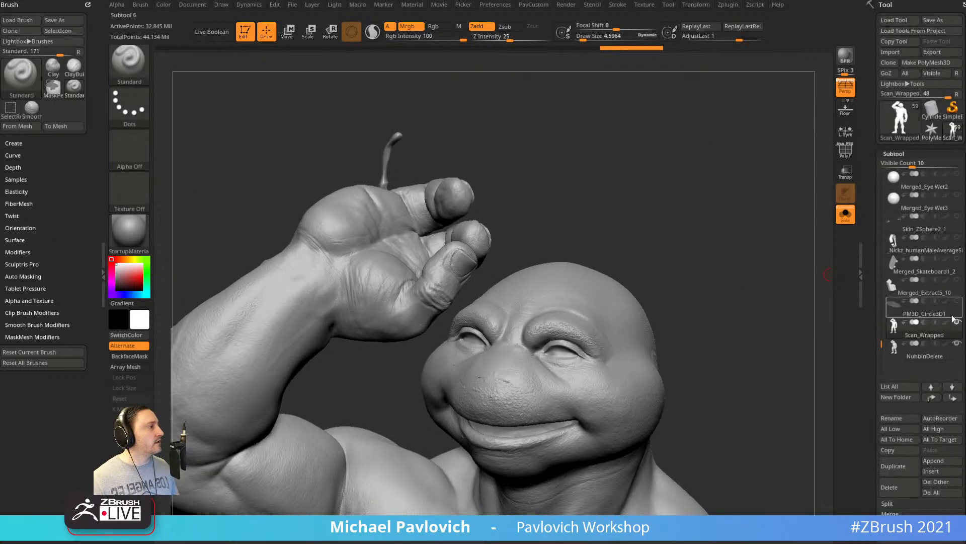
{"action": "left_click", "coordinate": [947, 323]}
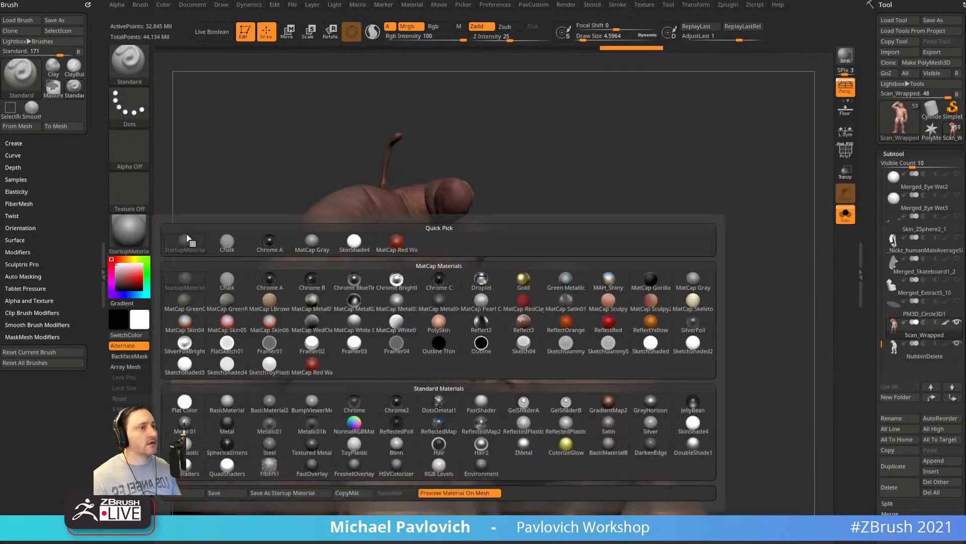
{"action": "left_click", "coordinate": [129, 232]}
{"action": "left_click", "coordinate": [692, 422]}
Examine the polypainted raised hand, face and abdomen up close, with the draw size at about 3.84.
{"action": "left_click_drag", "start_coordinate": [722, 253], "coordinate": [736, 243], "text": "alt"}
{"action": "left_click_drag", "start_coordinate": [694, 201], "coordinate": [726, 210], "text": "alt"}
{"action": "left_click_drag", "start_coordinate": [614, 222], "coordinate": [596, 233]}
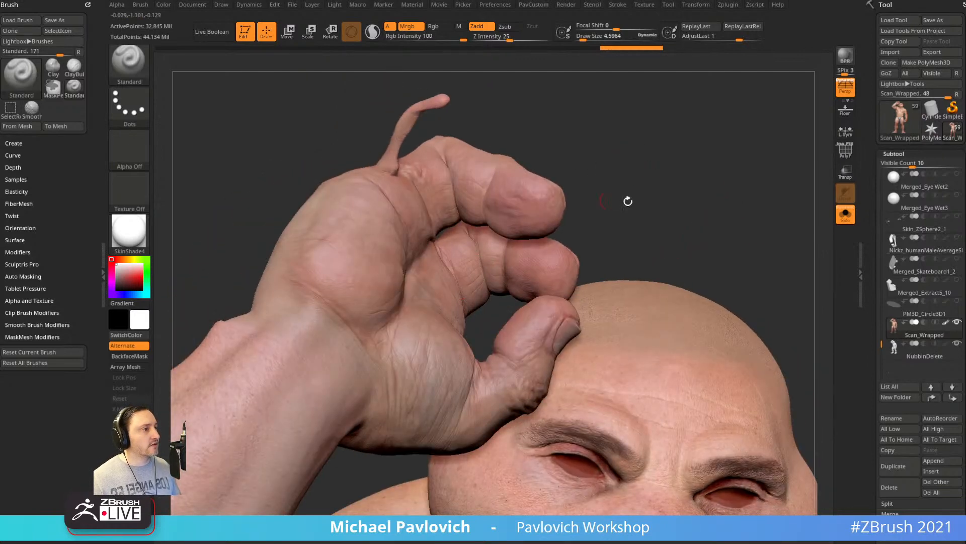
{"action": "left_click_drag", "start_coordinate": [627, 201], "coordinate": [702, 98]}
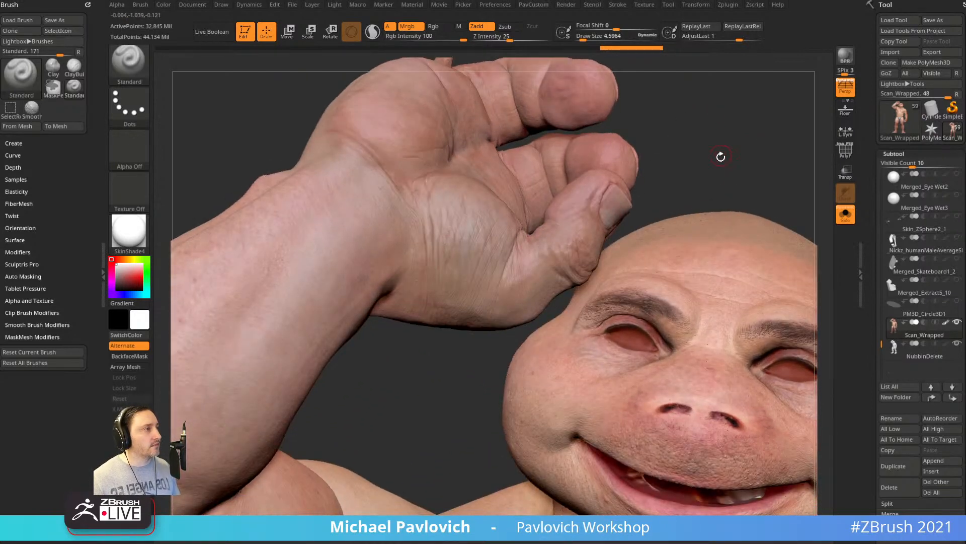
{"action": "key", "text": "s"}
{"action": "mouse_move", "coordinate": [720, 157]}
{"action": "left_mouse_down"}
{"action": "mouse_move", "coordinate": [684, 164]}
{"action": "mouse_move", "coordinate": [708, 173]}
{"action": "mouse_move", "coordinate": [694, 158]}
{"action": "mouse_move", "coordinate": [738, 225]}
{"action": "mouse_move", "coordinate": [695, 179]}
{"action": "mouse_move", "coordinate": [763, 341]}
{"action": "mouse_move", "coordinate": [736, 107]}
{"action": "left_mouse_up"}
{"action": "left_click_drag", "start_coordinate": [737, 194], "coordinate": [749, 221], "text": "alt"}
{"action": "left_click_drag", "start_coordinate": [505, 433], "coordinate": [570, 265], "text": "alt"}
{"action": "left_click_drag", "start_coordinate": [570, 162], "coordinate": [584, 343], "text": "alt"}
{"action": "left_click_drag", "start_coordinate": [584, 402], "coordinate": [587, 300], "text": "alt"}
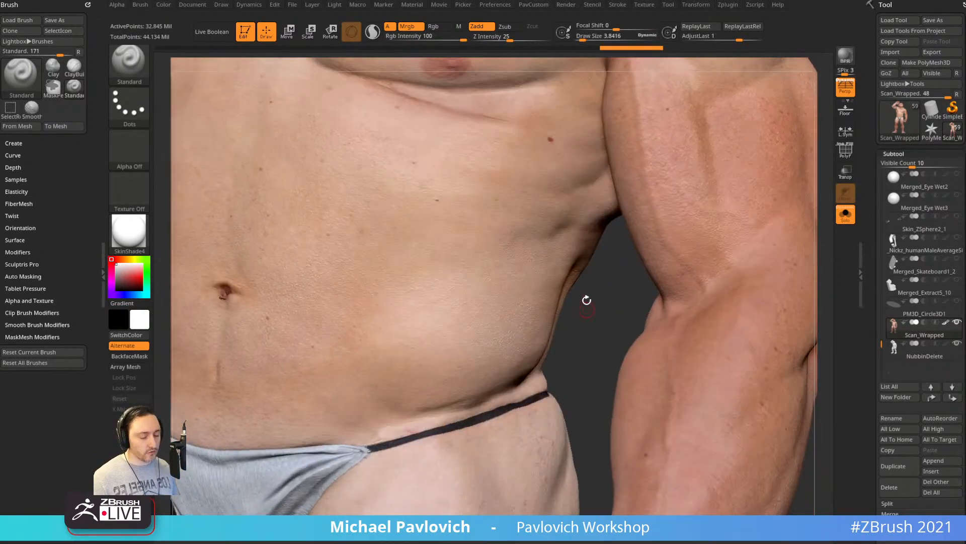
Choose the XTractor brush, set the draw size to about 11, and sample the skin on the thigh below the dark hip strap.
{"action": "key", "text": "b"}
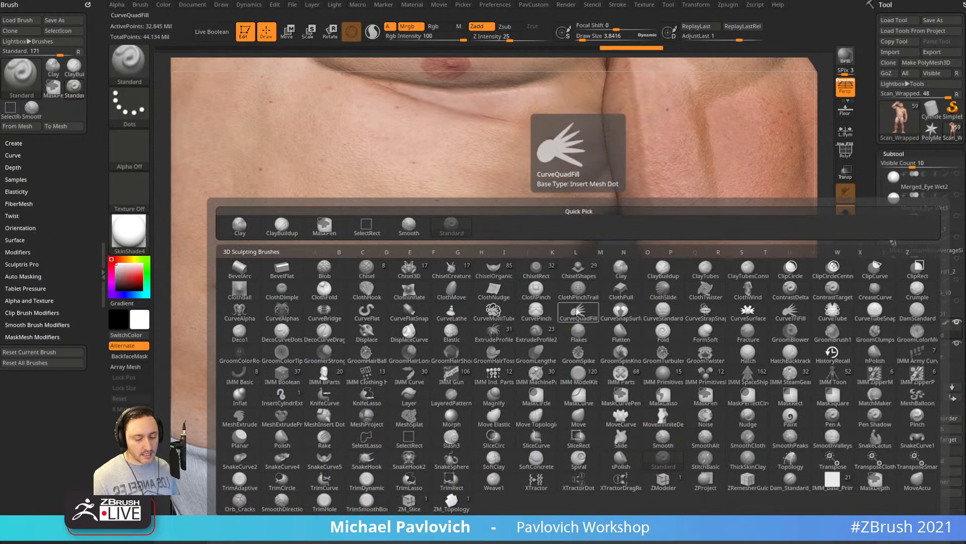
{"action": "key", "text": "x"}
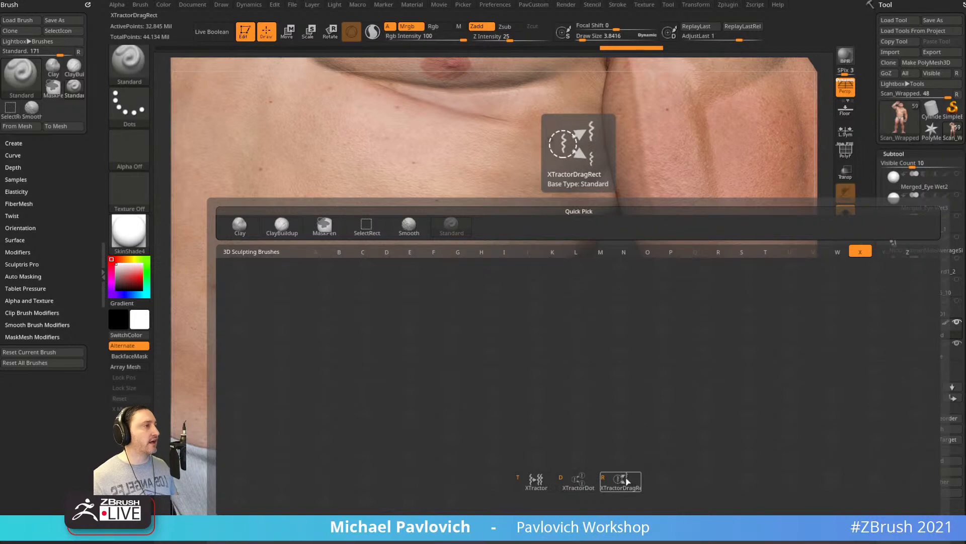
{"action": "left_click", "coordinate": [536, 481]}
{"action": "left_click_drag", "start_coordinate": [592, 364], "coordinate": [576, 373]}
{"action": "key", "text": "s"}
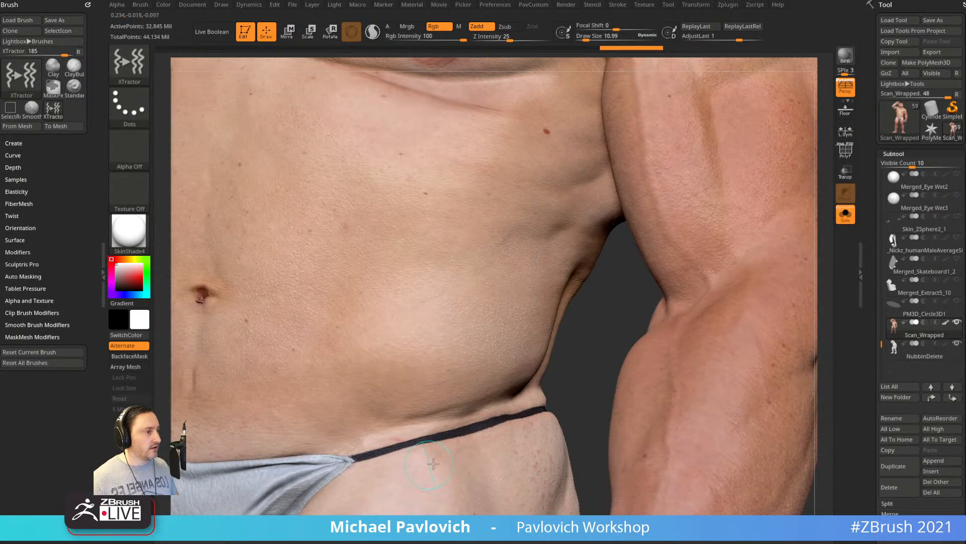
{"action": "left_click_drag", "start_coordinate": [503, 452], "coordinate": [557, 459]}
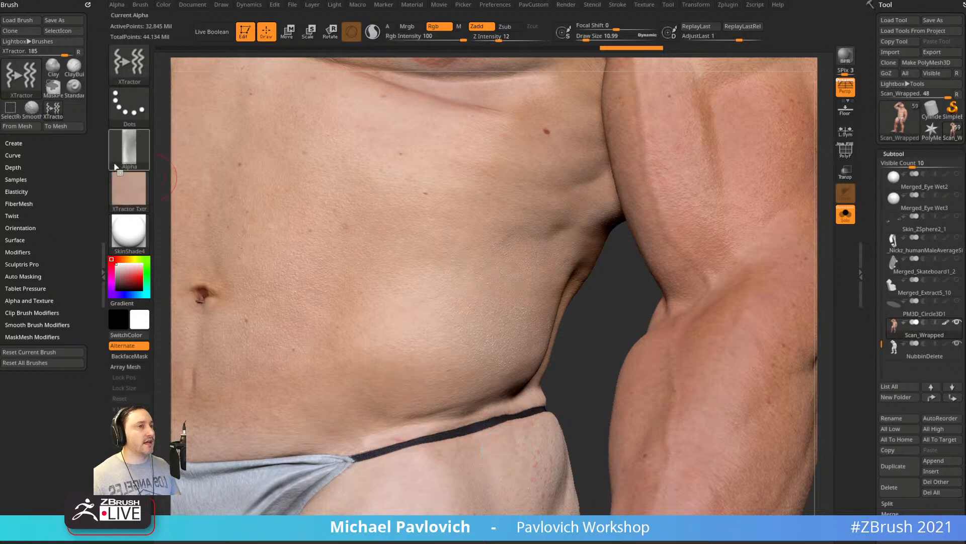
Paint the extracted skin texture over the dark strap across the hip.
{"action": "left_click_drag", "start_coordinate": [400, 446], "coordinate": [490, 421]}
{"action": "key", "text": "ctrl"}
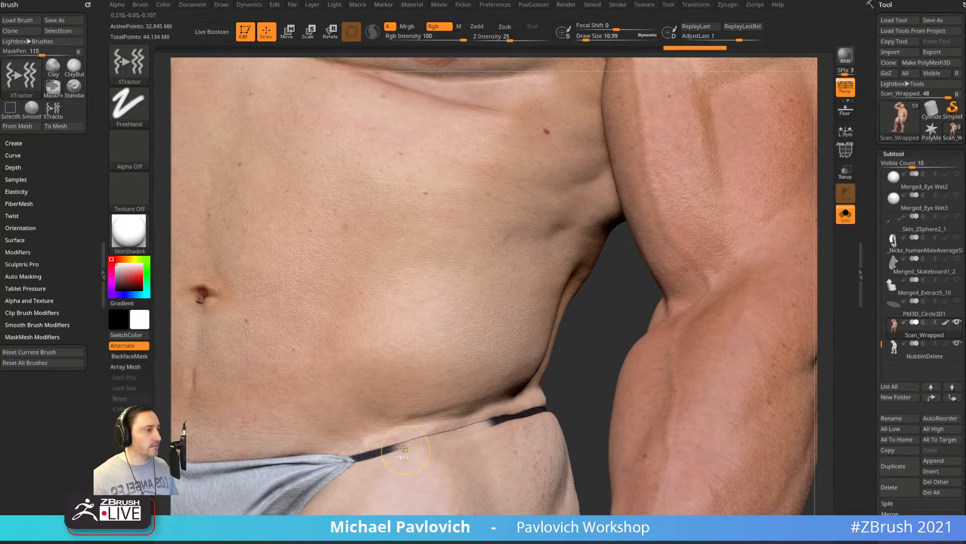
{"action": "mouse_move", "coordinate": [385, 449]}
{"action": "left_mouse_down"}
{"action": "mouse_move", "coordinate": [356, 456]}
{"action": "mouse_move", "coordinate": [496, 422]}
{"action": "left_mouse_up"}
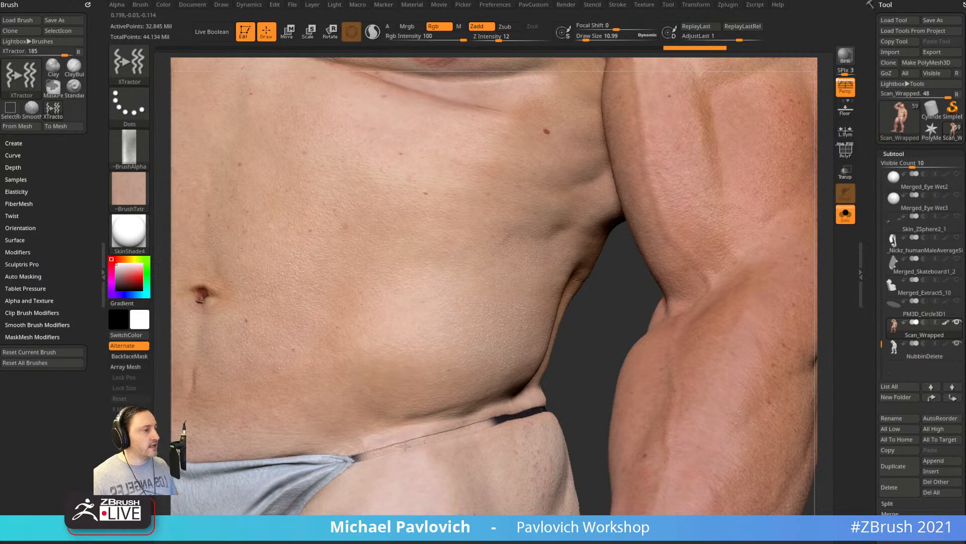
{"action": "left_click_drag", "start_coordinate": [469, 428], "coordinate": [503, 418]}
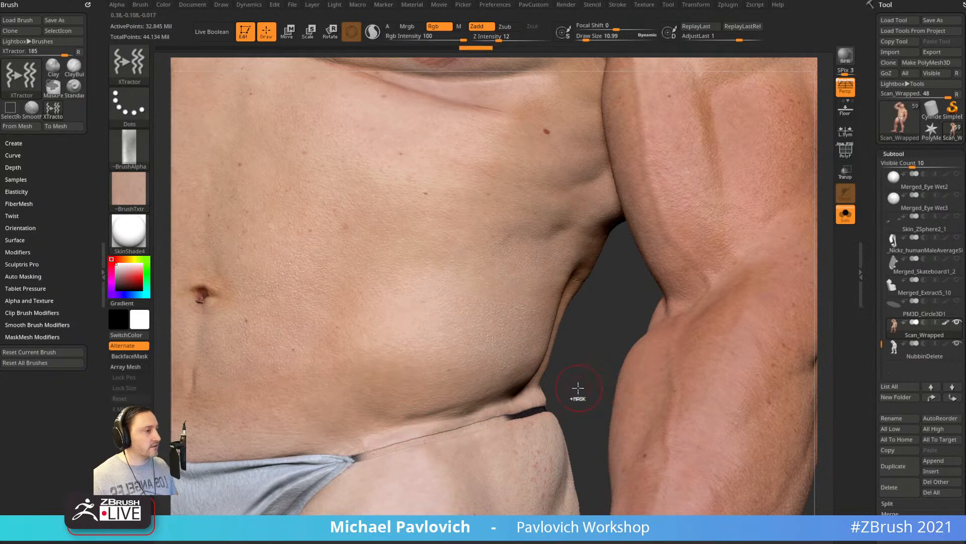
Undo the XTractor strokes painted over the hip strap.
{"action": "key", "text": "ctrl"}
{"action": "key", "text": "ctrl+z"}
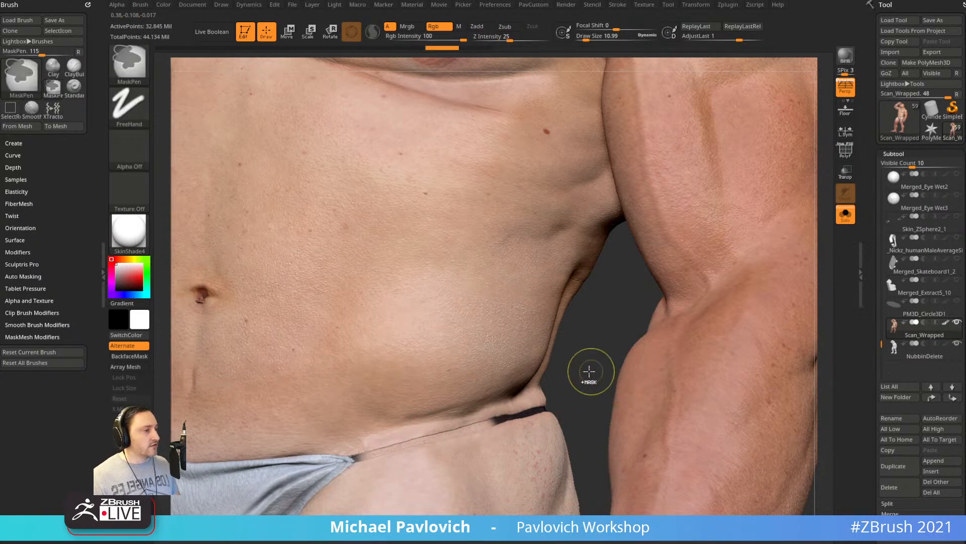
{"action": "key", "text": "ctrl+z"}
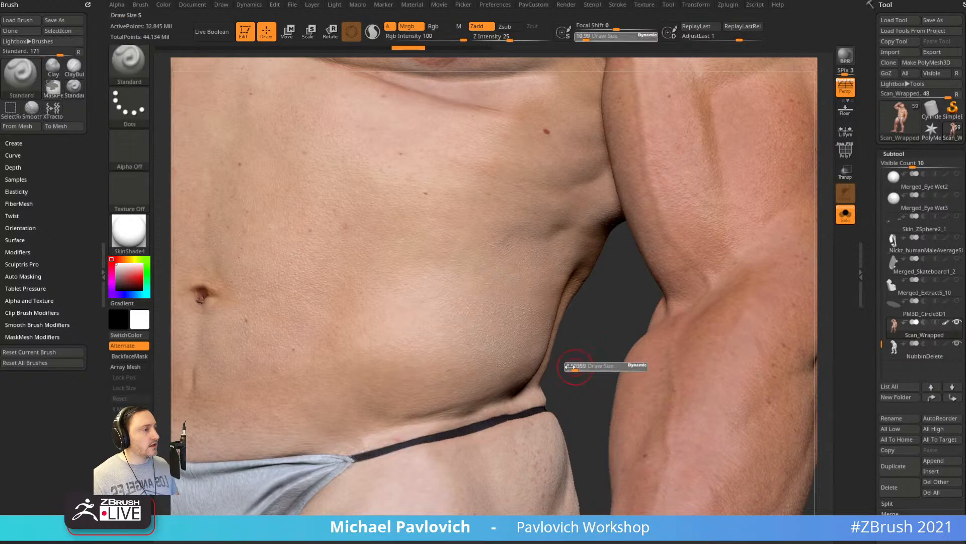
Hide the Scan_Wrapped polypaint, switch to StartupMaterial, and view the strap's geometry up close with the draw size at 2.11.
{"action": "left_click", "coordinate": [945, 323]}
{"action": "left_click_drag", "start_coordinate": [620, 363], "coordinate": [605, 320]}
{"action": "left_click", "coordinate": [129, 230]}
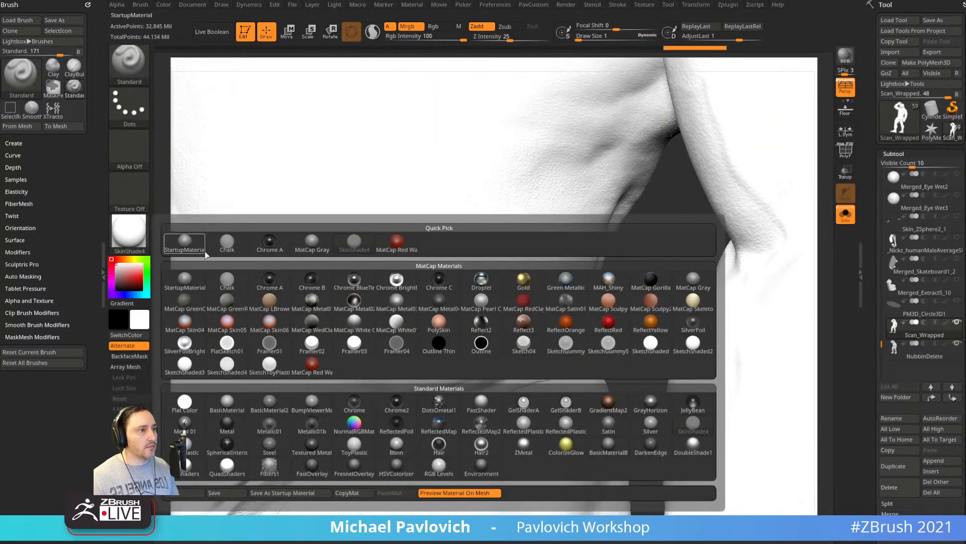
{"action": "left_click", "coordinate": [199, 249]}
{"action": "key", "text": "s"}
{"action": "left_click_drag", "start_coordinate": [477, 424], "coordinate": [467, 424]}
{"action": "left_click_drag", "start_coordinate": [621, 352], "coordinate": [630, 318], "text": "alt"}
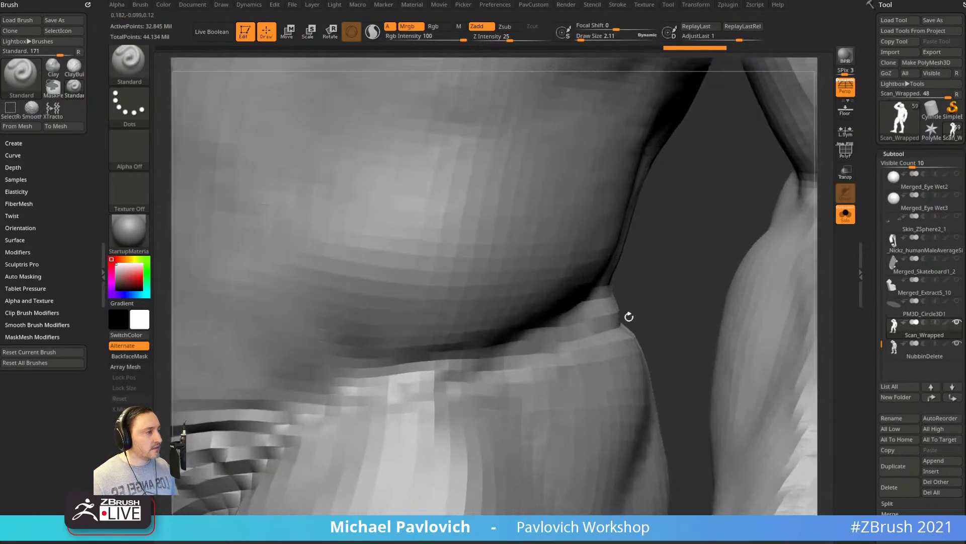
Lower Scan_Wrapped to subdivision level 4 and smooth away the strap ridge across the hip at a draw size of about 4.6.
{"action": "scroll", "coordinate": [871, 327], "scroll_direction": "down", "scroll_amount": 10}
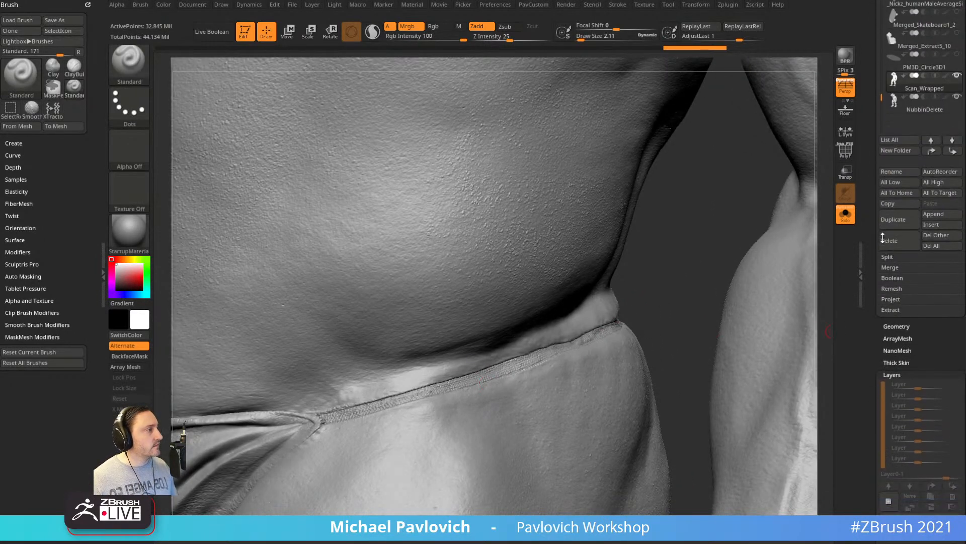
{"action": "key", "text": "shift"}
{"action": "left_click", "coordinate": [897, 315]}
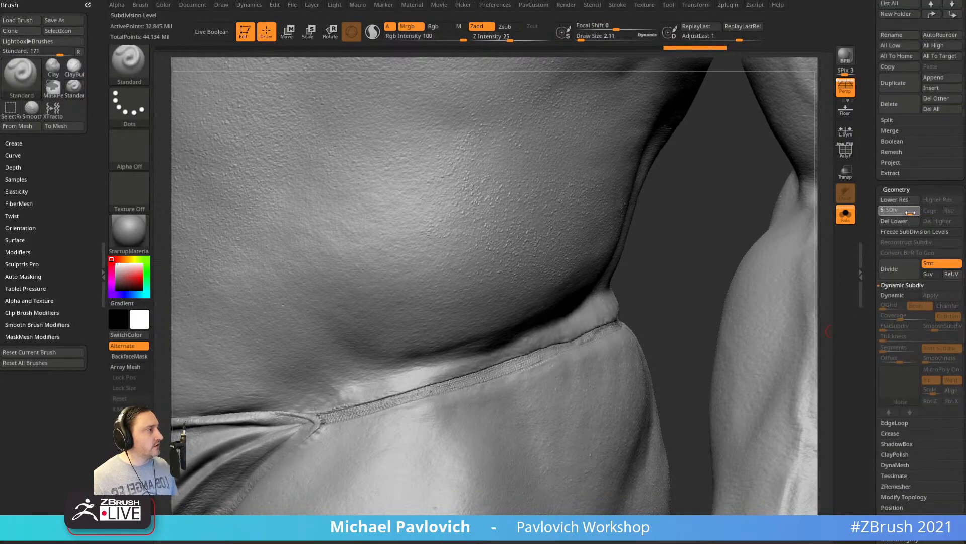
{"action": "left_click_drag", "start_coordinate": [910, 212], "coordinate": [903, 212]}
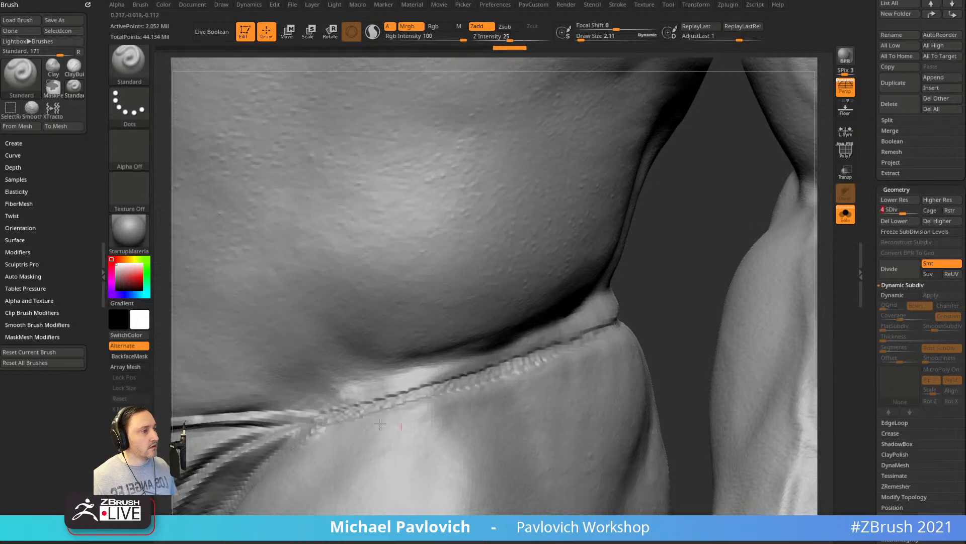
{"action": "key", "text": "shift"}
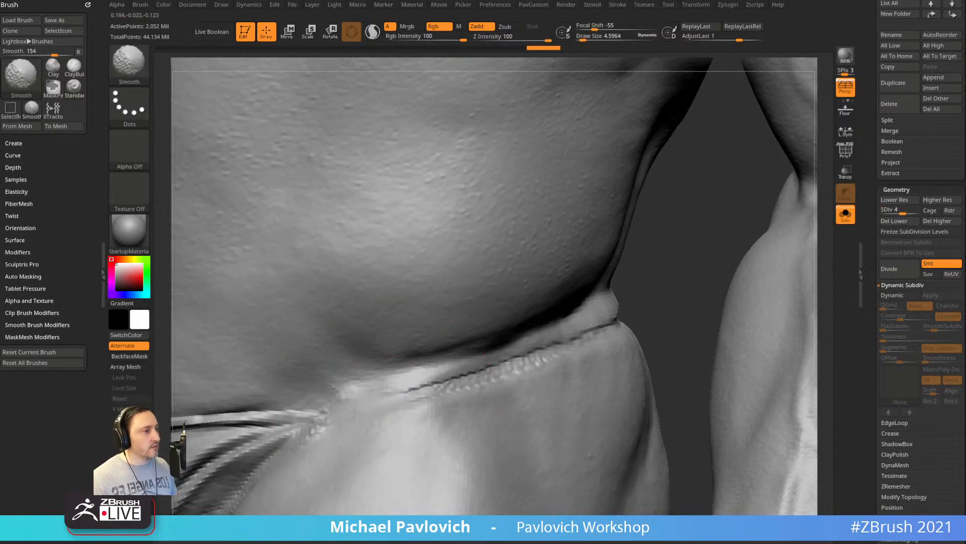
{"action": "mouse_move", "coordinate": [353, 412]}
{"action": "left_mouse_down", "text": "shift"}
{"action": "mouse_move", "coordinate": [484, 380]}
{"action": "mouse_move", "coordinate": [554, 350]}
{"action": "left_mouse_up", "text": "shift"}
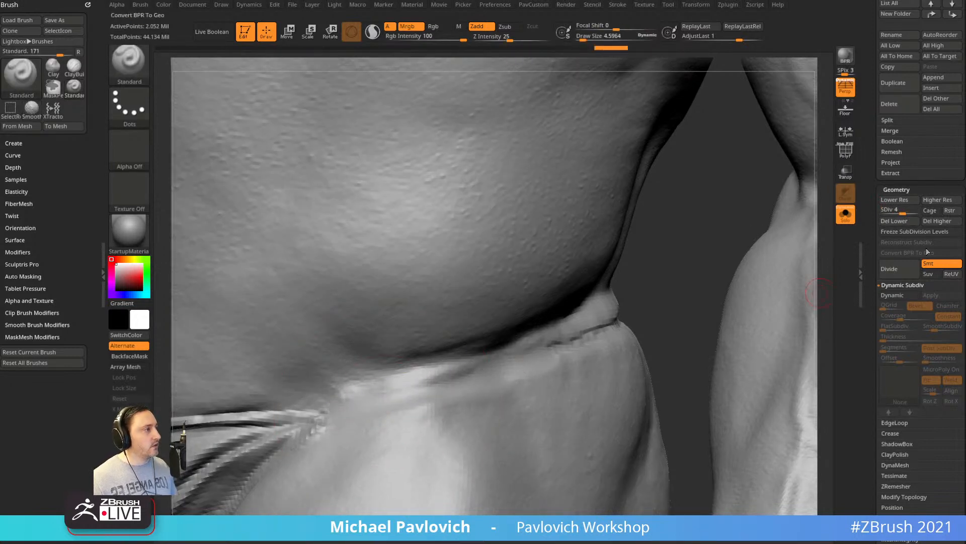
Raise the subdivision level to 6 and smooth out the remaining strap detail at a draw size of about 3.18.
{"action": "left_click_drag", "start_coordinate": [904, 210], "coordinate": [909, 210]}
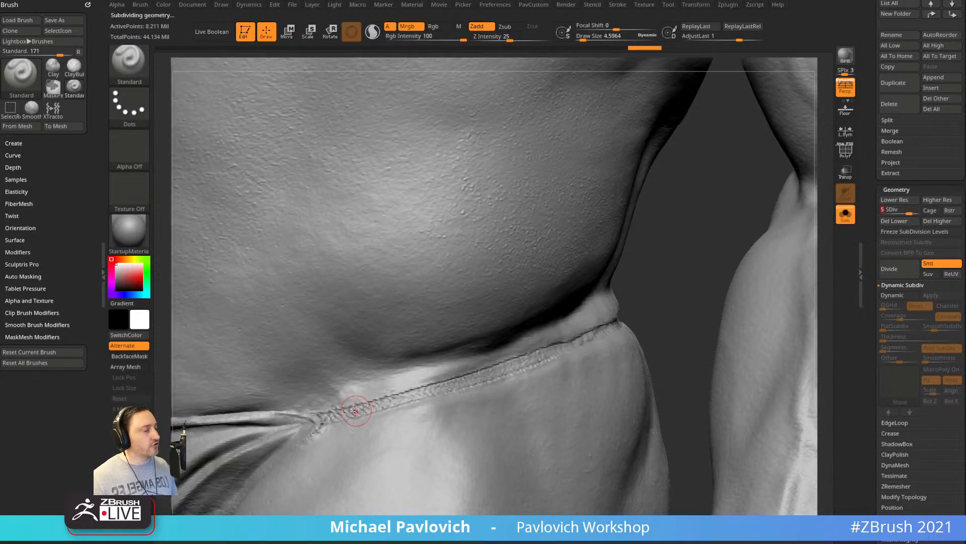
{"action": "key", "text": "shift"}
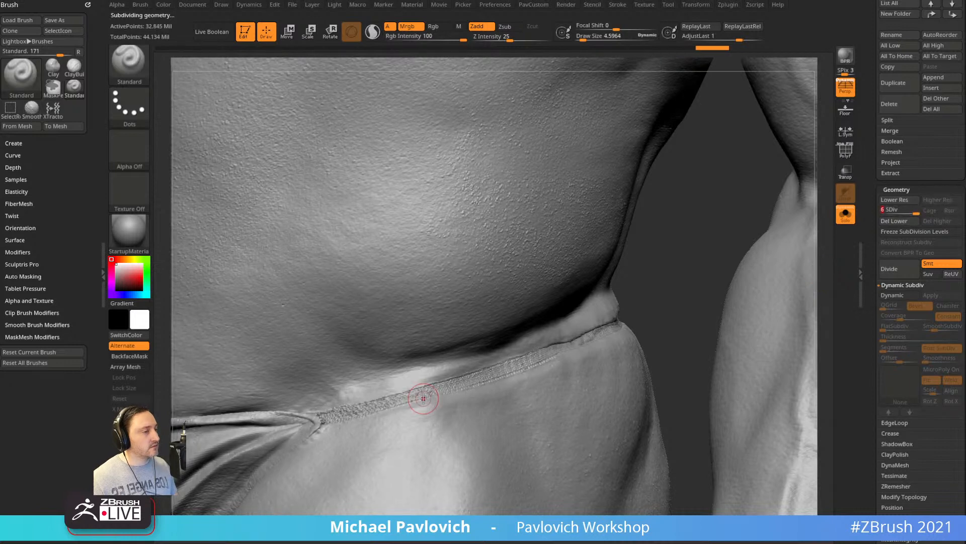
{"action": "key", "text": "s"}
{"action": "left_click_drag", "start_coordinate": [423, 397], "coordinate": [357, 412]}
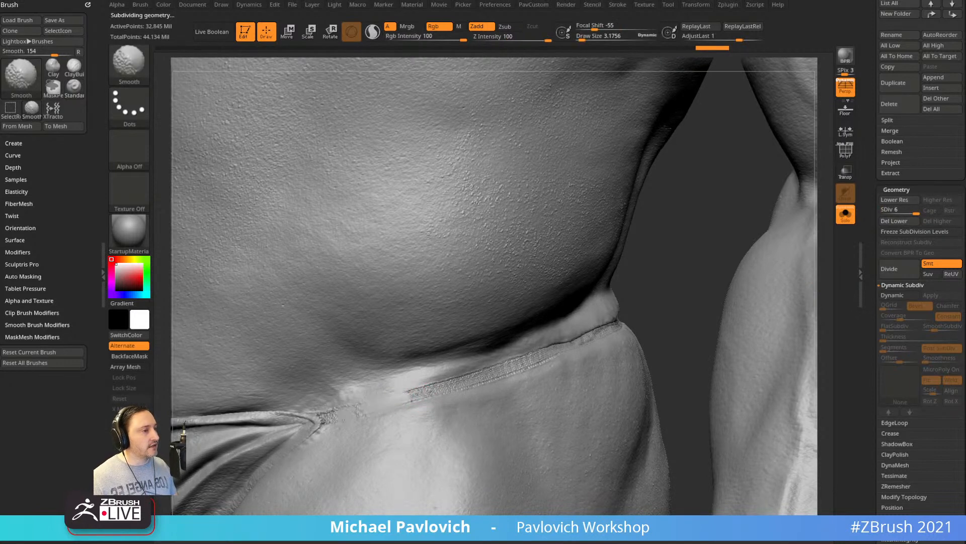
{"action": "mouse_move", "coordinate": [418, 397]}
{"action": "left_mouse_down", "text": "shift"}
{"action": "mouse_move", "coordinate": [449, 385]}
{"action": "mouse_move", "coordinate": [379, 401]}
{"action": "left_mouse_up", "text": "shift"}
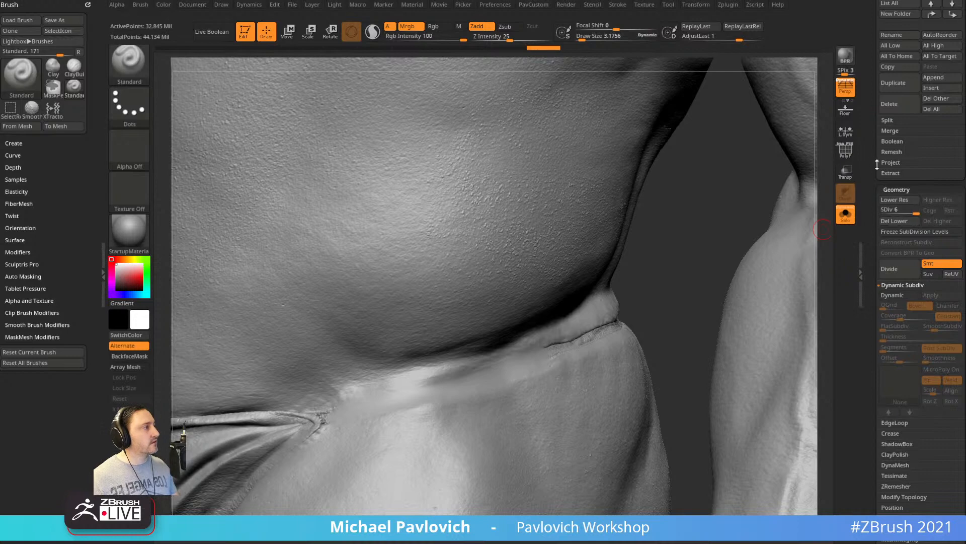
Show the Scan_Wrapped polypaint again, switch to SkinShade4, and set the draw size to about 8.5.
{"action": "scroll", "coordinate": [885, 276], "scroll_direction": "up", "scroll_amount": 5}
{"action": "left_click", "coordinate": [926, 328]}
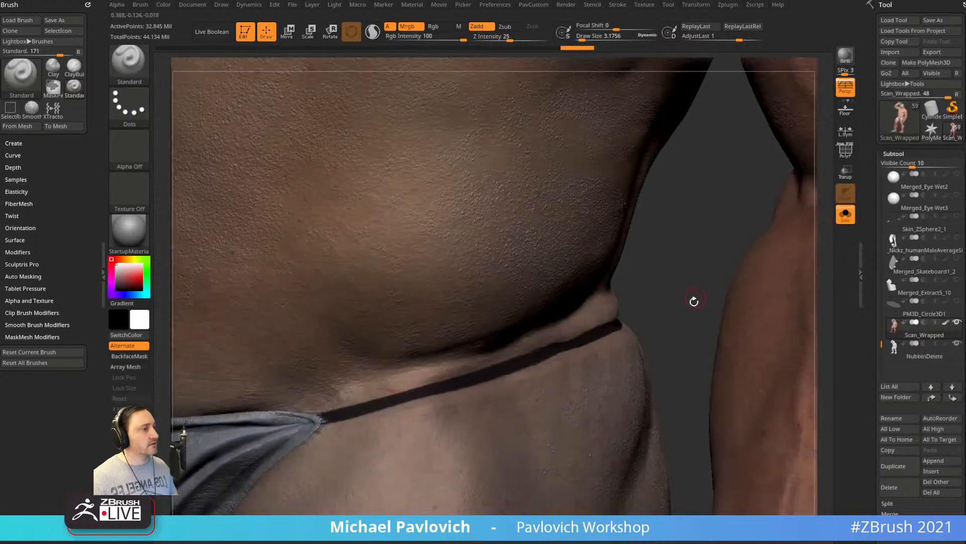
{"action": "left_click_drag", "start_coordinate": [695, 300], "coordinate": [668, 279]}
{"action": "key", "text": "s"}
{"action": "left_click", "coordinate": [668, 279]}
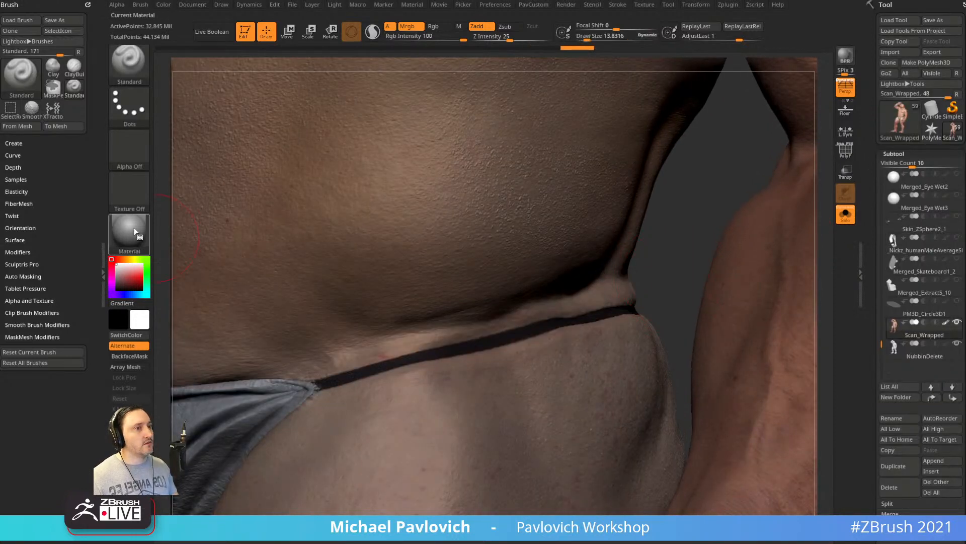
{"action": "left_click", "coordinate": [133, 237]}
{"action": "left_click", "coordinate": [693, 425]}
{"action": "key", "text": "bracketleft"}
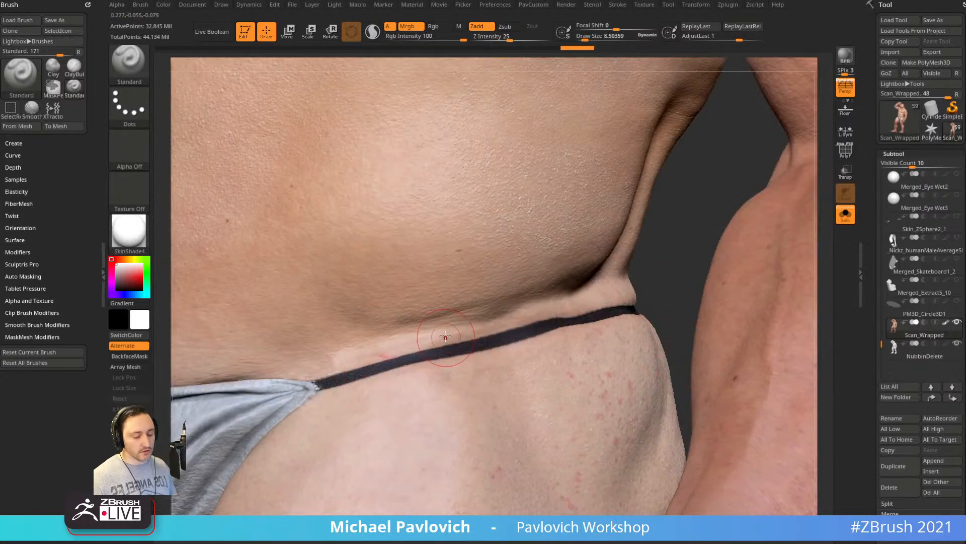
Paint over the middle of the dark hip strap with the XTractor brush's skin texture.
{"action": "key", "text": "b"}
{"action": "key", "text": "x"}
{"action": "key", "text": "t"}
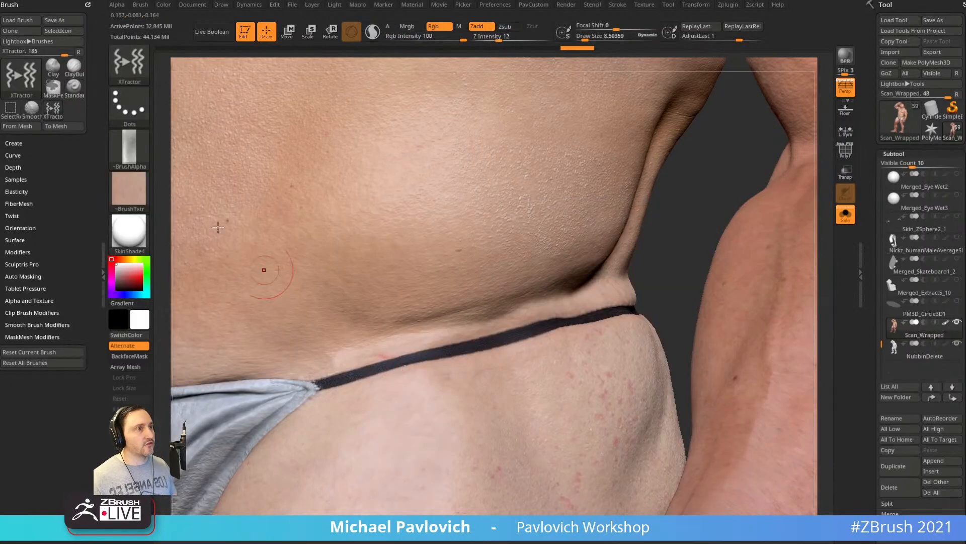
{"action": "mouse_move", "coordinate": [384, 367]}
{"action": "left_mouse_down"}
{"action": "mouse_move", "coordinate": [351, 376]}
{"action": "mouse_move", "coordinate": [551, 322]}
{"action": "left_mouse_up"}
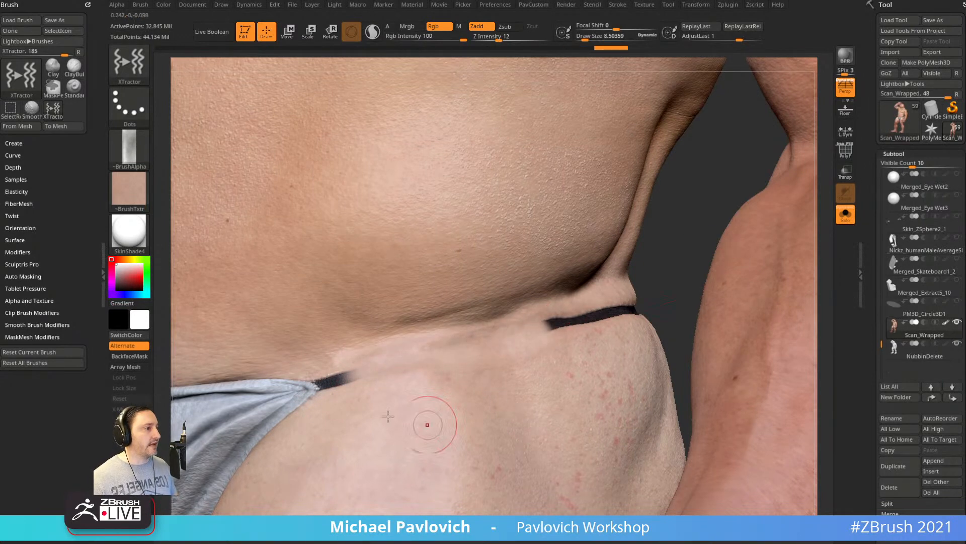
Bring the chest into view, dock the Alpha palette in the tray, and turn on creating alphas from brush strokes.
{"action": "right_click_drag", "start_coordinate": [664, 270], "coordinate": [620, 508], "text": "ctrl"}
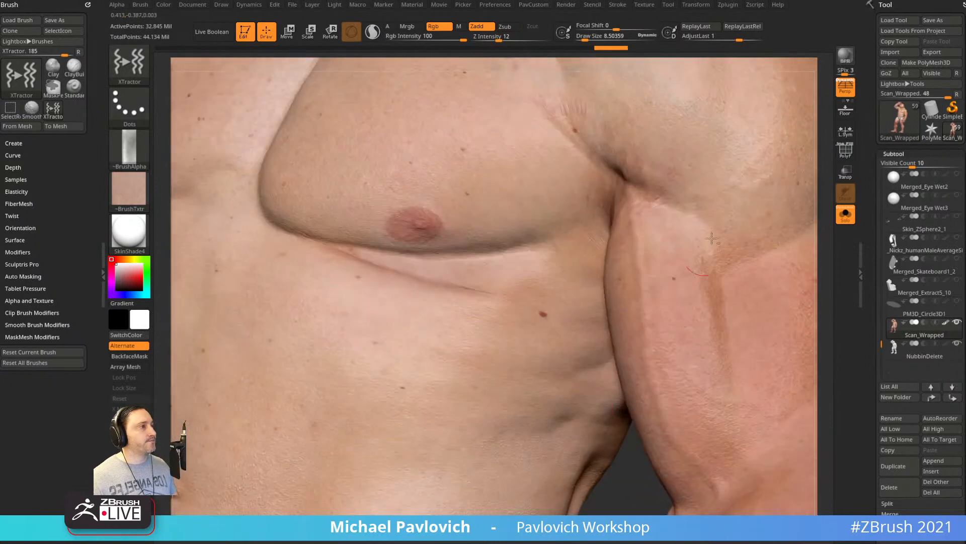
{"action": "right_click_drag", "start_coordinate": [428, 285], "coordinate": [426, 257]}
{"action": "mouse_move", "coordinate": [607, 496]}
{"action": "right_mouse_down"}
{"action": "mouse_move", "coordinate": [575, 486]}
{"action": "mouse_move", "coordinate": [604, 485]}
{"action": "right_mouse_up"}
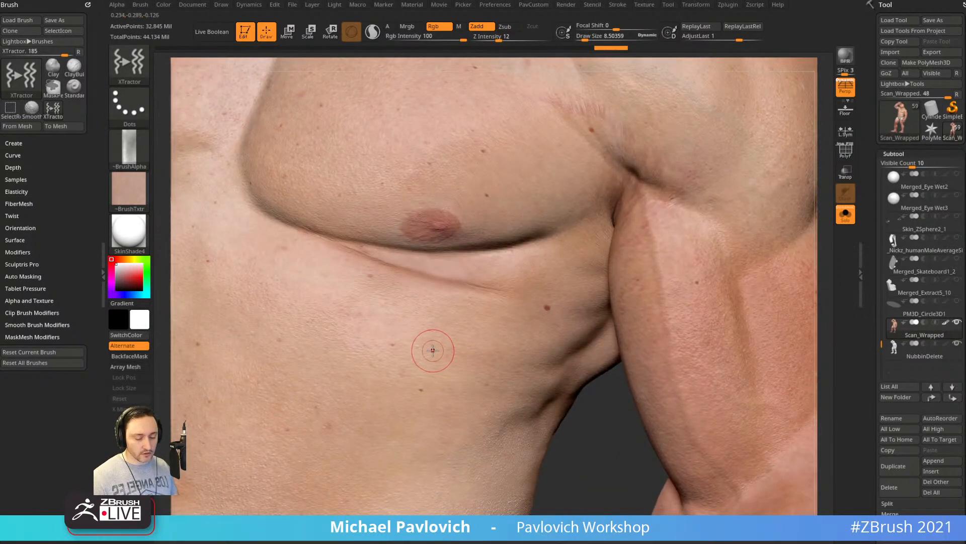
{"action": "key", "text": "b"}
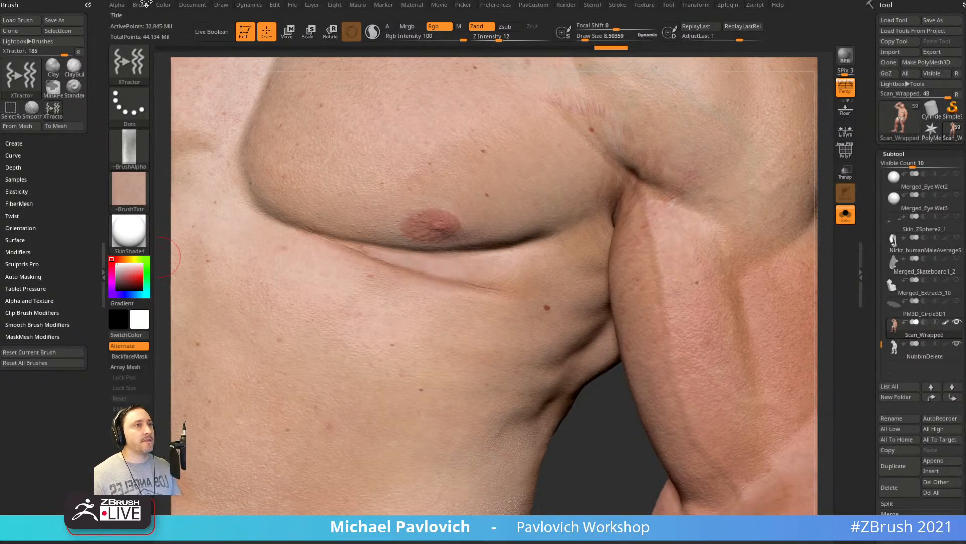
{"action": "mouse_move", "coordinate": [113, 7]}
{"action": "left_click_drag", "start_coordinate": [113, 11], "coordinate": [25, 7]}
{"action": "key", "text": "shift"}
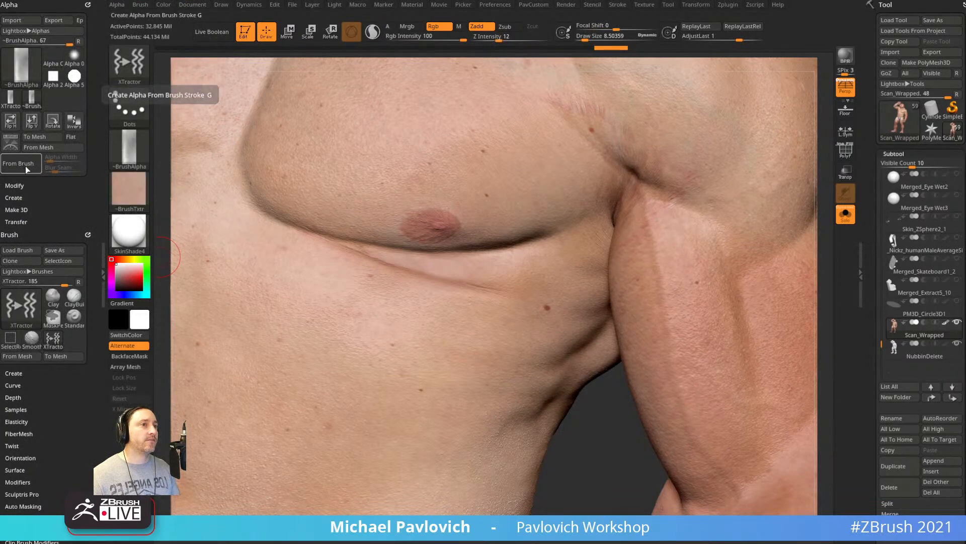
{"action": "left_click", "coordinate": [25, 166]}
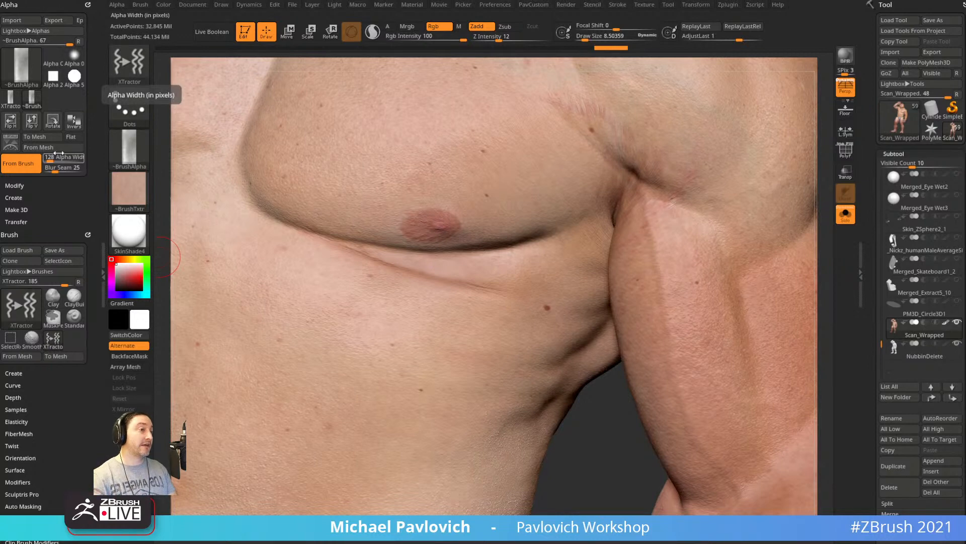
Turn off creating alphas from brush strokes and bring all the character's subtools back beside the full body.
{"action": "left_click", "coordinate": [56, 149]}
{"action": "mouse_move", "coordinate": [131, 154]}
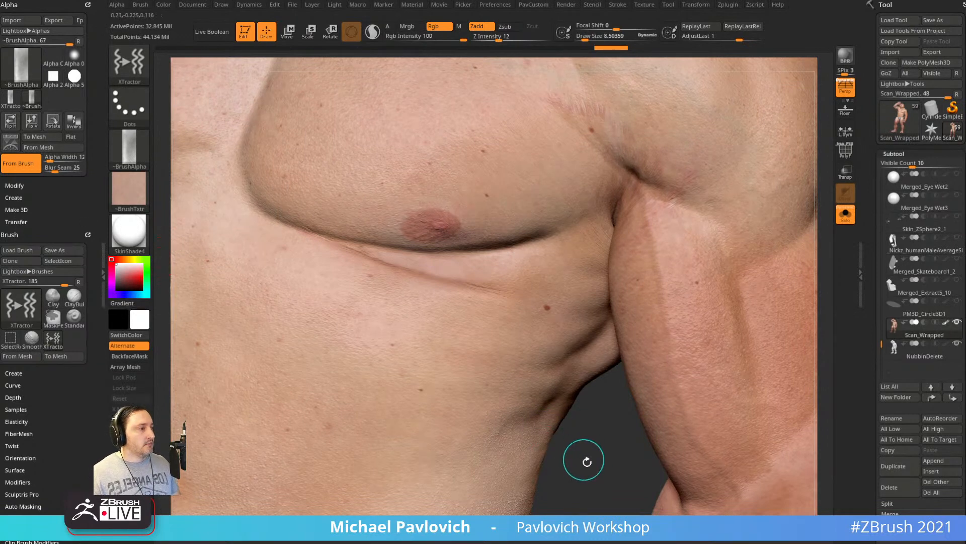
{"action": "mouse_move", "coordinate": [584, 459]}
{"action": "left_mouse_down", "text": "alt"}
{"action": "mouse_move", "coordinate": [666, 258]}
{"action": "mouse_move", "coordinate": [699, 216]}
{"action": "mouse_move", "coordinate": [684, 263]}
{"action": "mouse_move", "coordinate": [493, 386]}
{"action": "left_mouse_up", "text": "alt"}
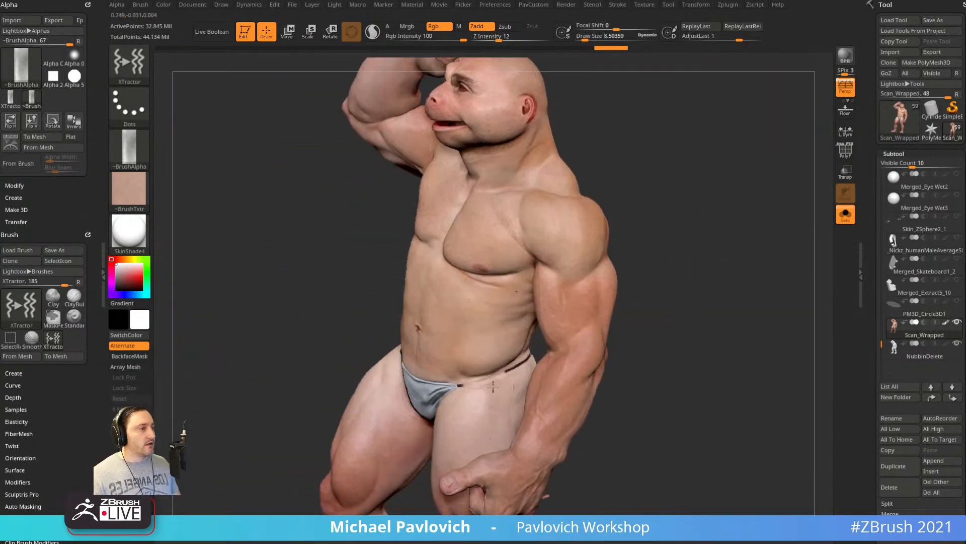
{"action": "mouse_move", "coordinate": [680, 332]}
{"action": "left_mouse_down"}
{"action": "mouse_move", "coordinate": [525, 329]}
{"action": "mouse_move", "coordinate": [733, 281]}
{"action": "mouse_move", "coordinate": [698, 307]}
{"action": "mouse_move", "coordinate": [713, 231]}
{"action": "left_mouse_up"}
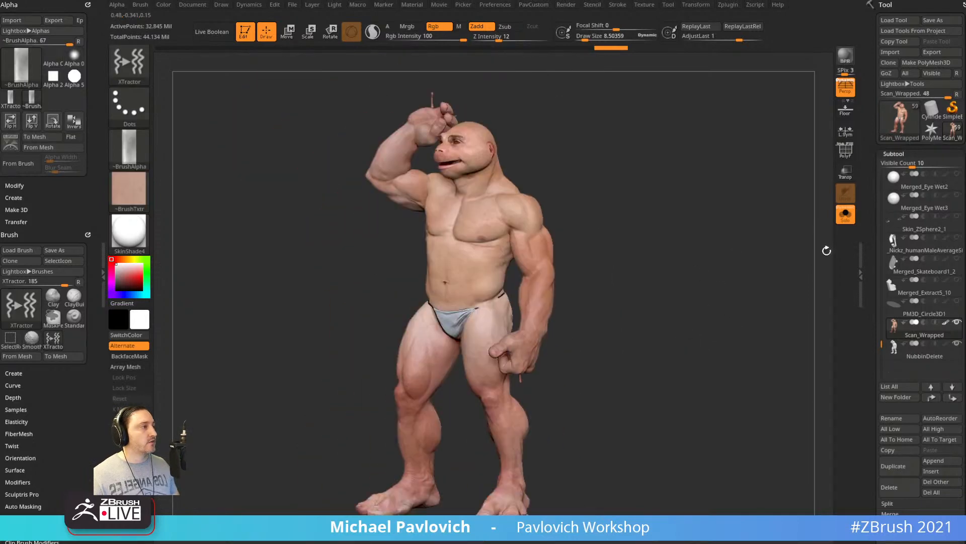
{"action": "left_click", "coordinate": [956, 323], "text": "shift"}
{"action": "key", "text": "s"}
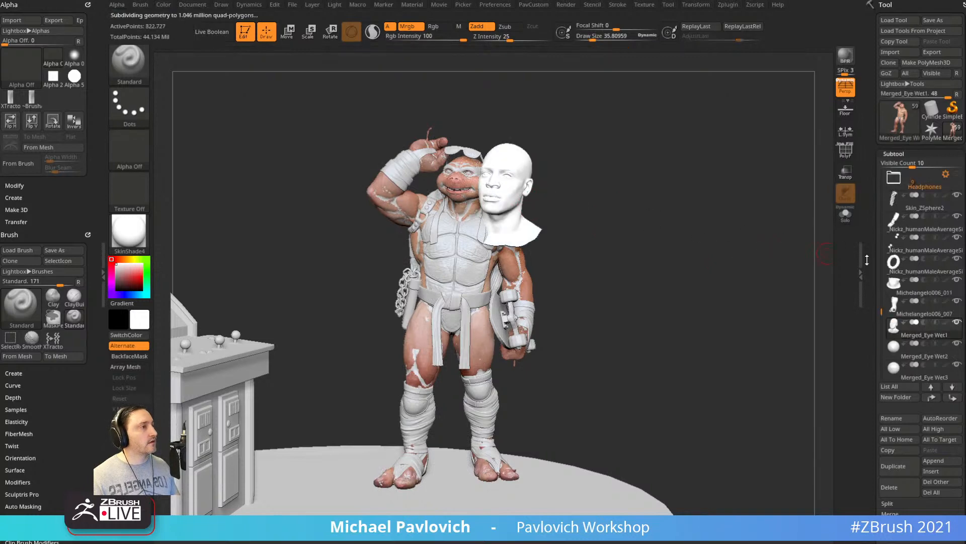
Hide the Merged_Eye Wet1 head and the NubbinDelete body, and make Scan_Wrapped the active subtool.
{"action": "left_click", "coordinate": [930, 317]}
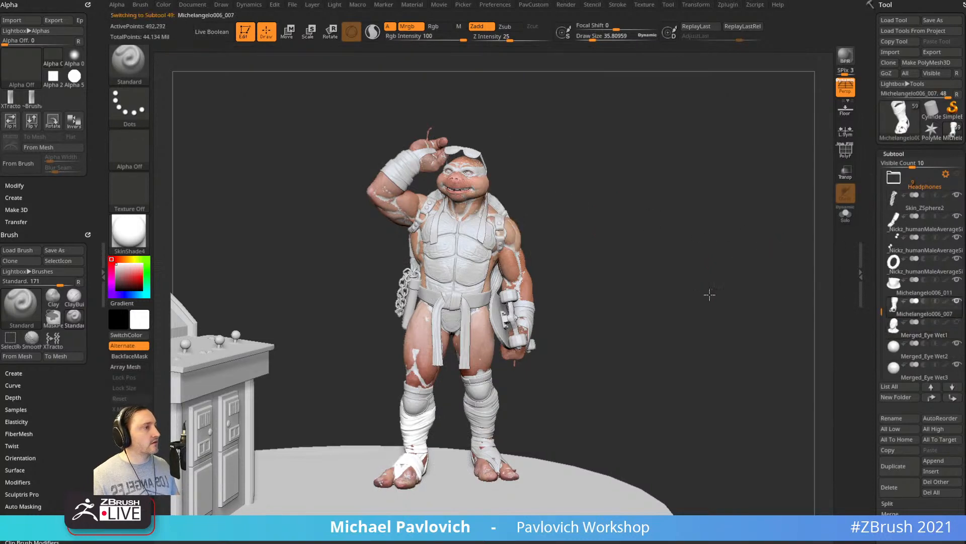
{"action": "left_click_drag", "start_coordinate": [710, 295], "coordinate": [737, 263]}
{"action": "left_click", "coordinate": [602, 232], "text": "alt"}
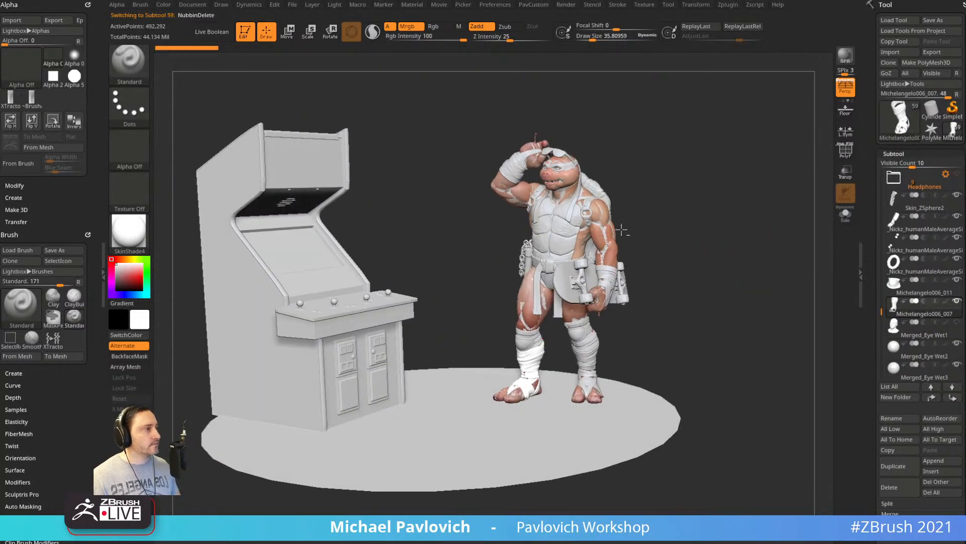
{"action": "left_click", "coordinate": [922, 372]}
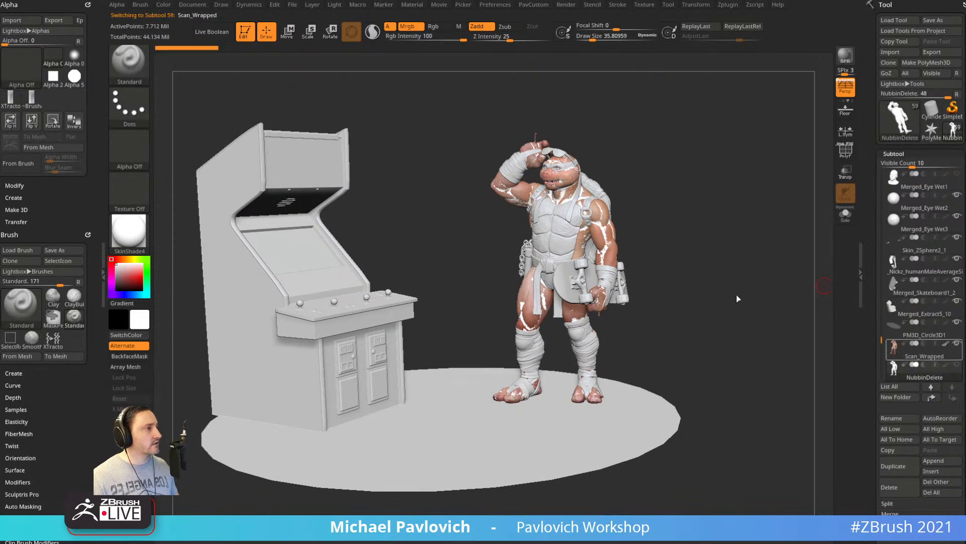
{"action": "key", "text": "s"}
{"action": "mouse_move", "coordinate": [729, 243]}
{"action": "left_mouse_down", "text": "alt"}
{"action": "mouse_move", "coordinate": [764, 276]}
{"action": "mouse_move", "coordinate": [745, 285]}
{"action": "mouse_move", "coordinate": [794, 285]}
{"action": "left_mouse_up", "text": "alt"}
{"action": "left_click", "coordinate": [744, 278]}
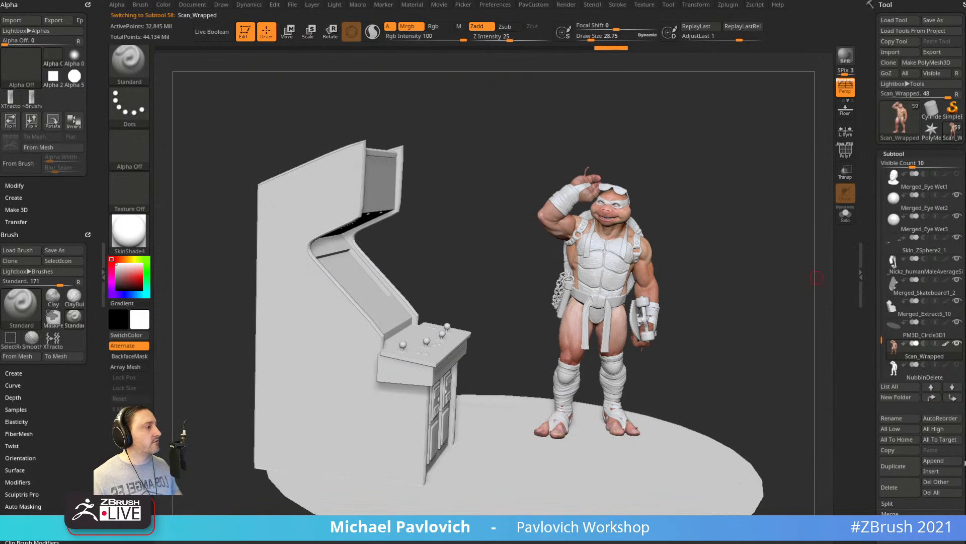
Delete all subtools of the current tool and load the saved turtle character with its cleaned-up body.
{"action": "left_click", "coordinate": [954, 494]}
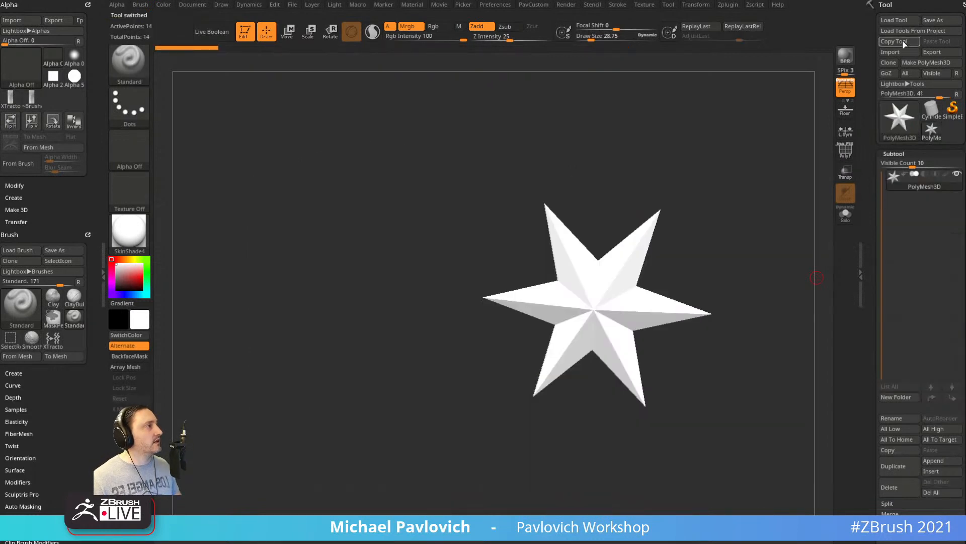
{"action": "left_click", "coordinate": [906, 23]}
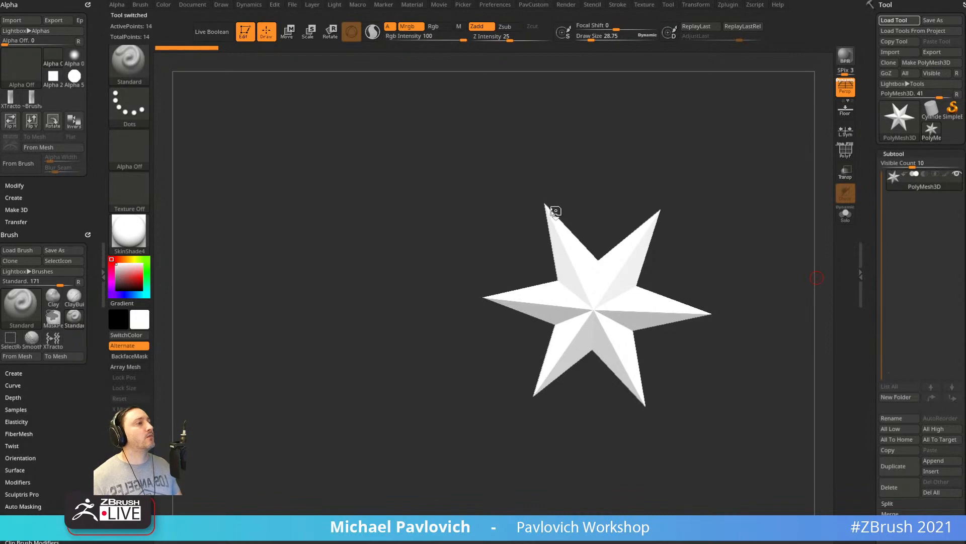
{"action": "mouse_move", "coordinate": [716, 197]}
{"action": "left_mouse_down"}
{"action": "mouse_move", "coordinate": [761, 226]}
{"action": "mouse_move", "coordinate": [770, 342]}
{"action": "left_mouse_up"}
{"action": "left_click_drag", "start_coordinate": [830, 136], "coordinate": [743, 388], "text": "alt"}
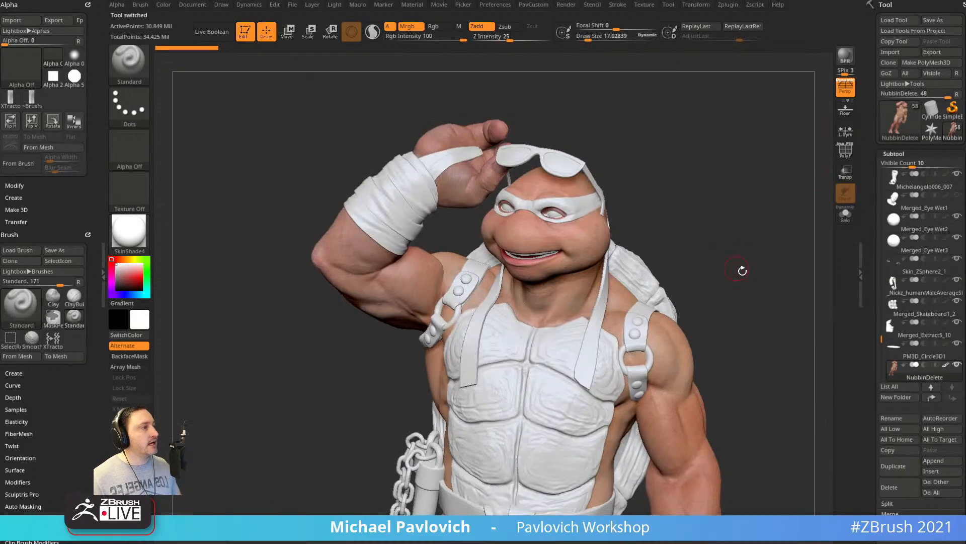
Inspect the loaded turtle character's head, raised arm and bandaged lower legs up close.
{"action": "mouse_move", "coordinate": [742, 270]}
{"action": "left_mouse_down"}
{"action": "mouse_move", "coordinate": [672, 288]}
{"action": "mouse_move", "coordinate": [757, 243]}
{"action": "left_mouse_up"}
{"action": "left_click_drag", "start_coordinate": [730, 118], "coordinate": [774, 322], "text": "alt"}
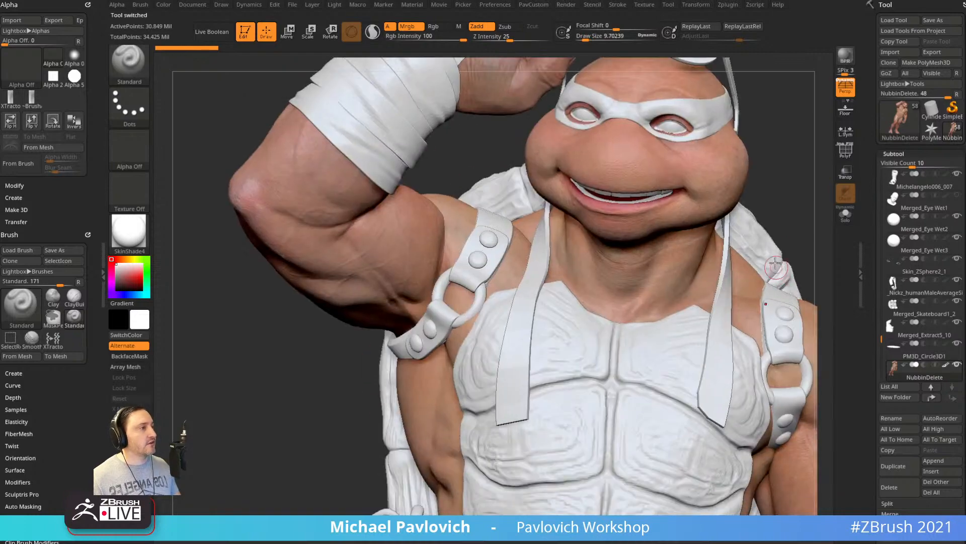
{"action": "mouse_move", "coordinate": [798, 165]}
{"action": "left_mouse_down"}
{"action": "mouse_move", "coordinate": [733, 282]}
{"action": "mouse_move", "coordinate": [622, 152]}
{"action": "left_mouse_up"}
{"action": "mouse_move", "coordinate": [628, 117]}
{"action": "left_mouse_down", "text": "alt"}
{"action": "mouse_move", "coordinate": [679, 213]}
{"action": "mouse_move", "coordinate": [675, 178]}
{"action": "left_mouse_up", "text": "alt"}
{"action": "key", "text": "s"}
{"action": "mouse_move", "coordinate": [674, 178]}
{"action": "left_mouse_down"}
{"action": "mouse_move", "coordinate": [685, 178]}
{"action": "mouse_move", "coordinate": [660, 182]}
{"action": "mouse_move", "coordinate": [757, 196]}
{"action": "mouse_move", "coordinate": [727, 92]}
{"action": "mouse_move", "coordinate": [752, 295]}
{"action": "mouse_move", "coordinate": [796, 114]}
{"action": "mouse_move", "coordinate": [762, 176]}
{"action": "mouse_move", "coordinate": [747, 240]}
{"action": "mouse_move", "coordinate": [752, 219]}
{"action": "mouse_move", "coordinate": [707, 226]}
{"action": "mouse_move", "coordinate": [539, 305]}
{"action": "left_mouse_up"}
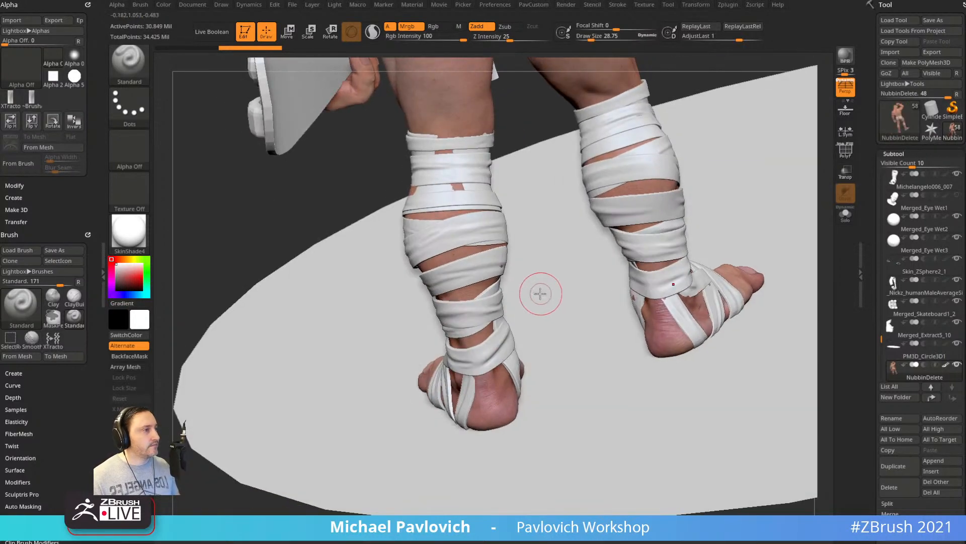
Isolate the NubbinDelete body to inspect its legs and torso, and restore the other subtools to view the shell and whole scene.
{"action": "left_click", "coordinate": [844, 216]}
{"action": "left_click_drag", "start_coordinate": [433, 445], "coordinate": [549, 395]}
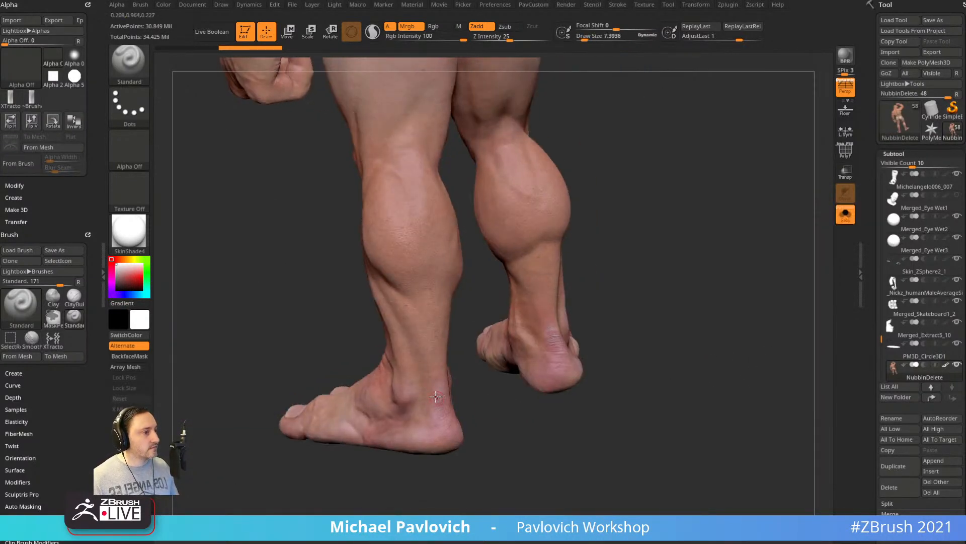
{"action": "left_click_drag", "start_coordinate": [543, 495], "coordinate": [742, 462], "text": "alt"}
{"action": "left_click_drag", "start_coordinate": [725, 283], "coordinate": [639, 520], "text": "alt"}
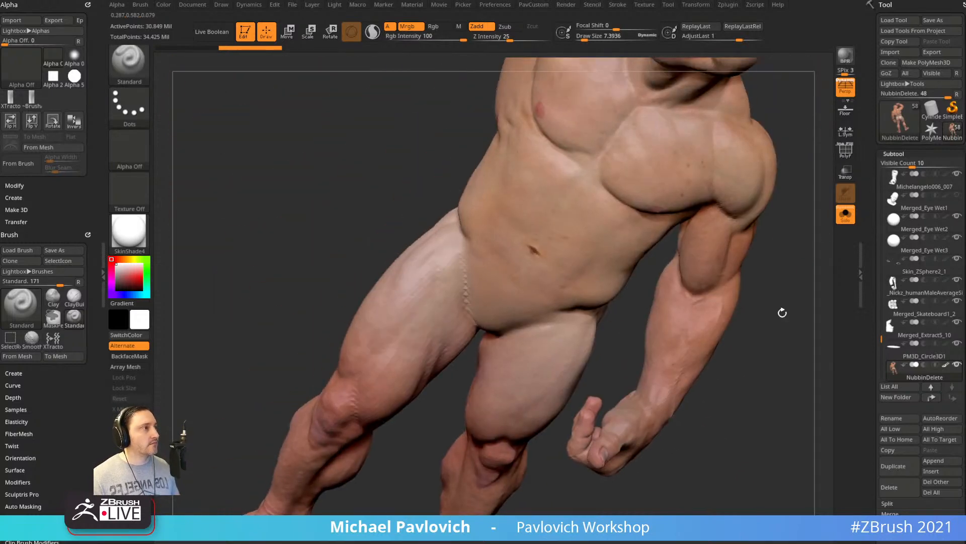
{"action": "left_click_drag", "start_coordinate": [773, 115], "coordinate": [819, 307], "text": "alt"}
{"action": "left_click", "coordinate": [846, 215]}
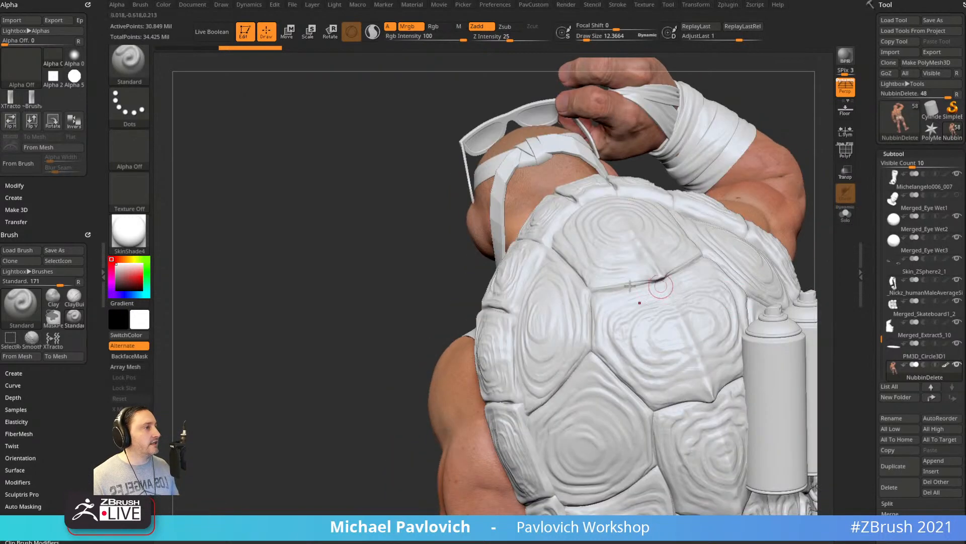
{"action": "right_click_drag", "start_coordinate": [658, 287], "coordinate": [469, 279]}
{"action": "left_click_drag", "start_coordinate": [799, 147], "coordinate": [805, 237], "text": "alt"}
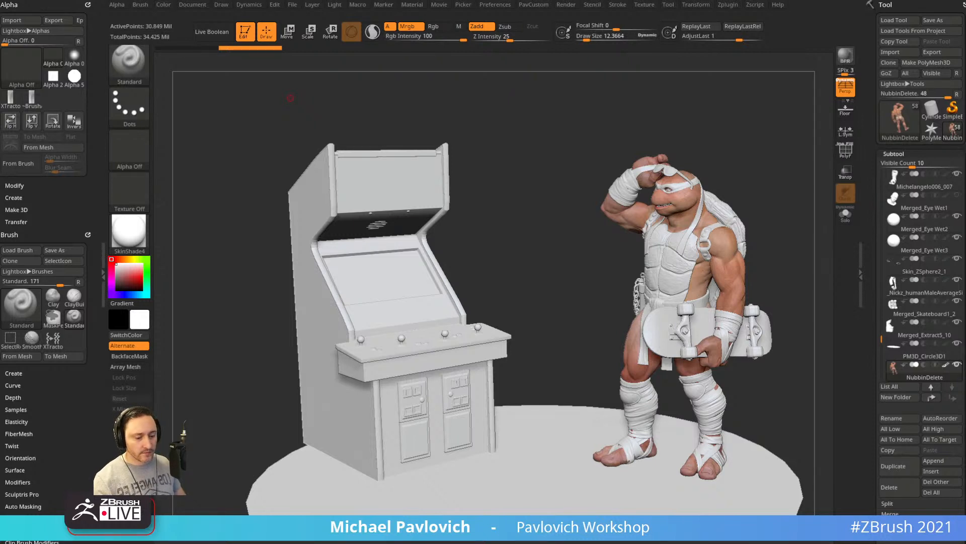
Switch to ArtStation in the browser, open the Bison 2021.7 artwork, and follow its description's link to the creature artist's portfolio.
{"action": "left_click_drag", "start_coordinate": [705, 0], "coordinate": [722, 23]}
{"action": "scroll", "coordinate": [454, 275], "scroll_direction": "down", "scroll_amount": 4}
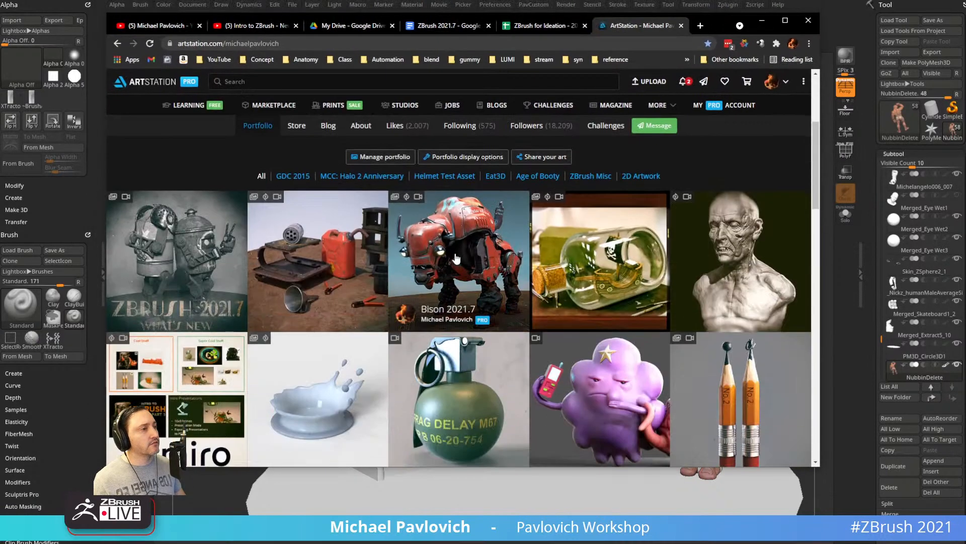
{"action": "left_click", "coordinate": [455, 275]}
{"action": "scroll", "coordinate": [705, 252], "scroll_direction": "down", "scroll_amount": 3}
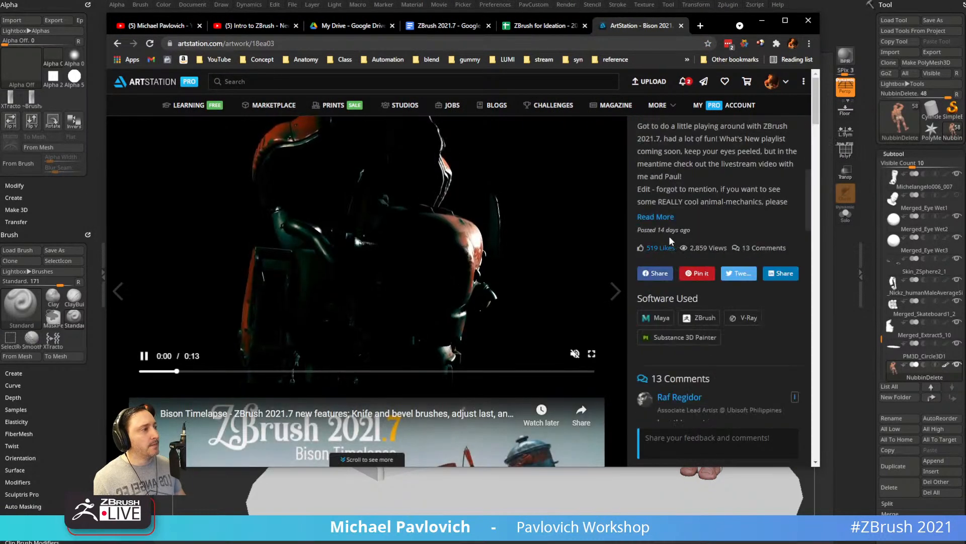
{"action": "left_click", "coordinate": [669, 235]}
{"action": "left_click", "coordinate": [706, 247]}
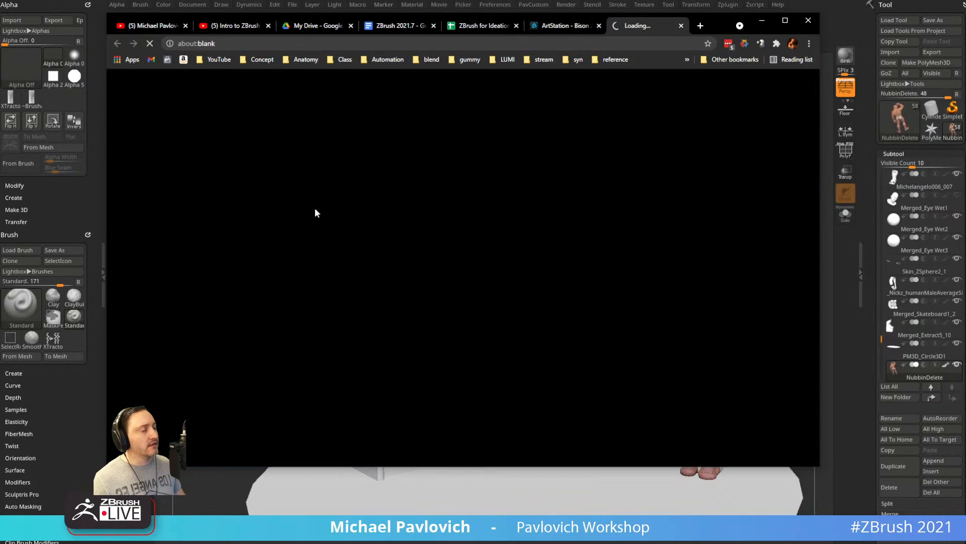
Open the Creatures pack 3 artwork in the artist's portfolio and examine the mechanical stegosaurus concept.
{"action": "scroll", "coordinate": [335, 222], "scroll_direction": "down", "scroll_amount": 3}
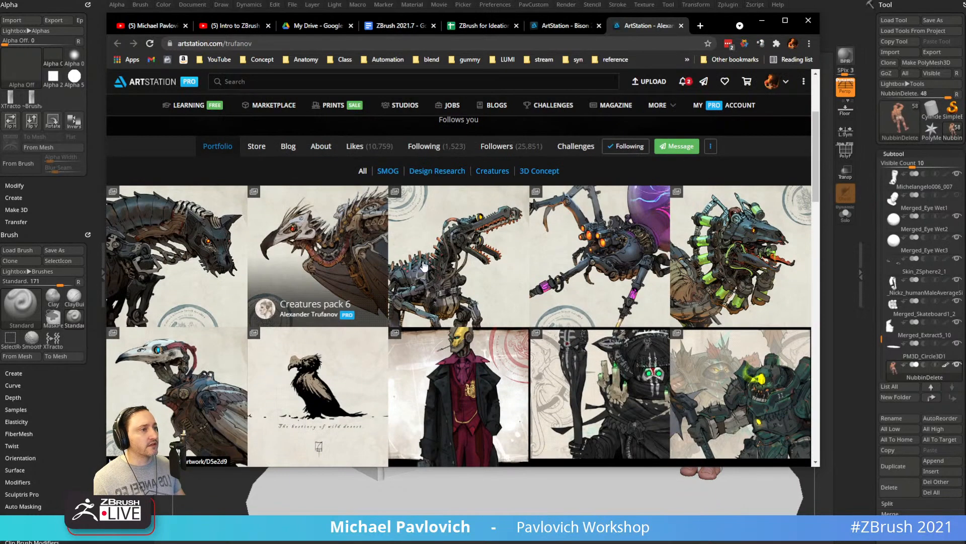
{"action": "scroll", "coordinate": [482, 262], "scroll_direction": "down", "scroll_amount": 1}
{"action": "left_click", "coordinate": [732, 217]}
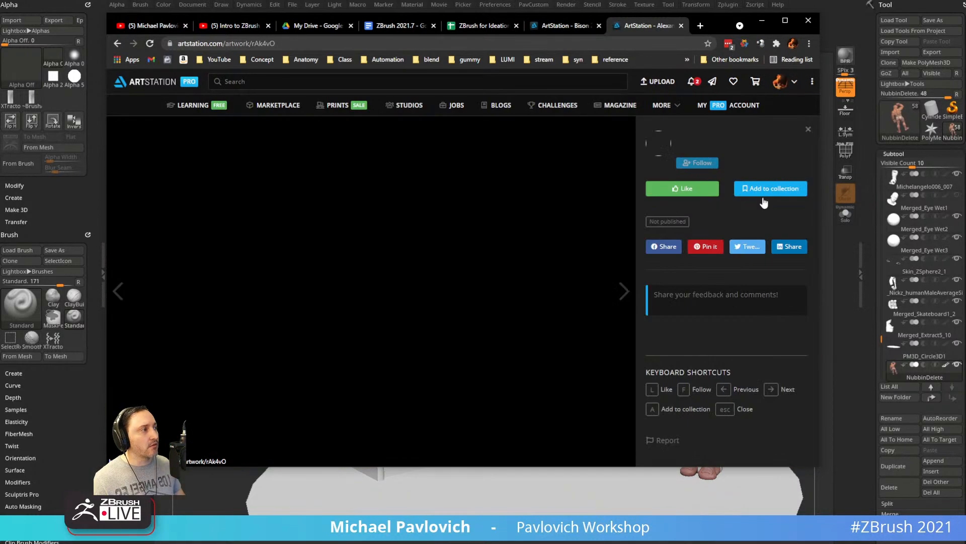
{"action": "scroll", "coordinate": [275, 276], "scroll_direction": "down", "scroll_amount": 10}
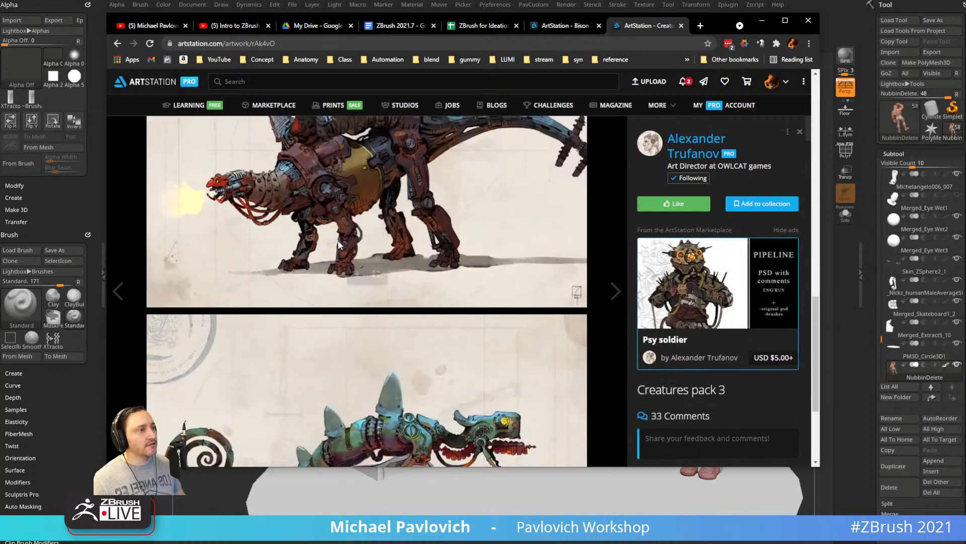
{"action": "scroll", "coordinate": [350, 209], "scroll_direction": "up", "scroll_amount": 2}
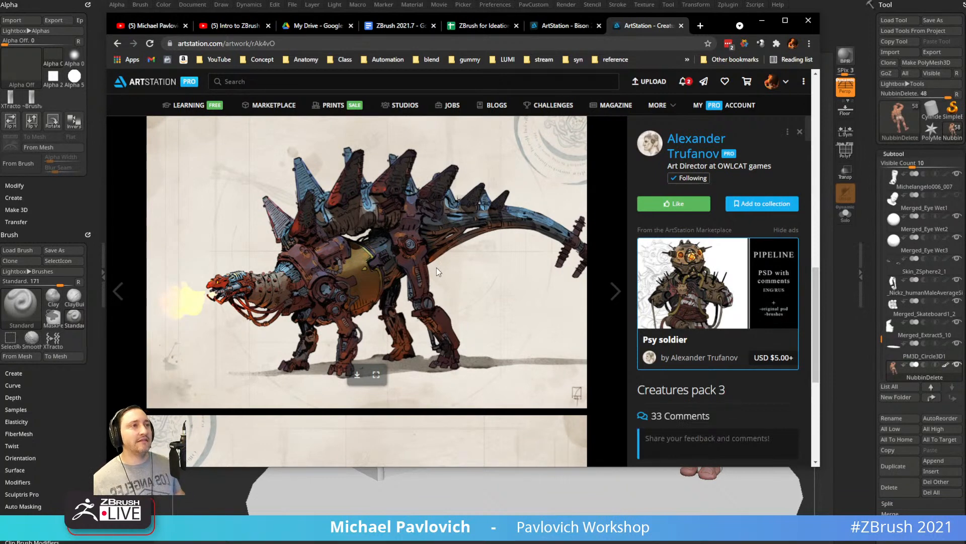
Switch back to ZBrush, delete all subtools of the turtle character, and load the mechanical bison model.
{"action": "left_click", "coordinate": [700, 26]}
{"action": "left_click_drag", "start_coordinate": [658, 25], "coordinate": [654, 0]}
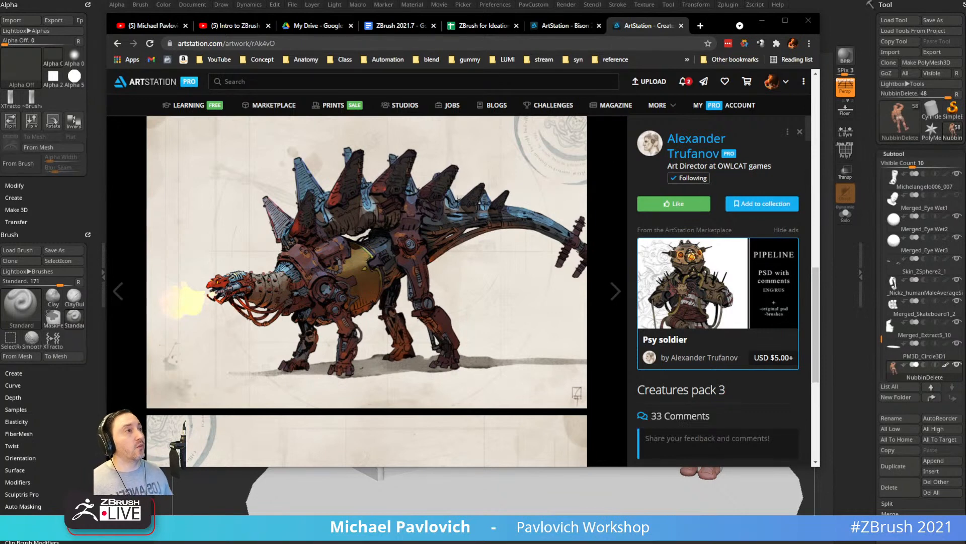
{"action": "left_click", "coordinate": [762, 21]}
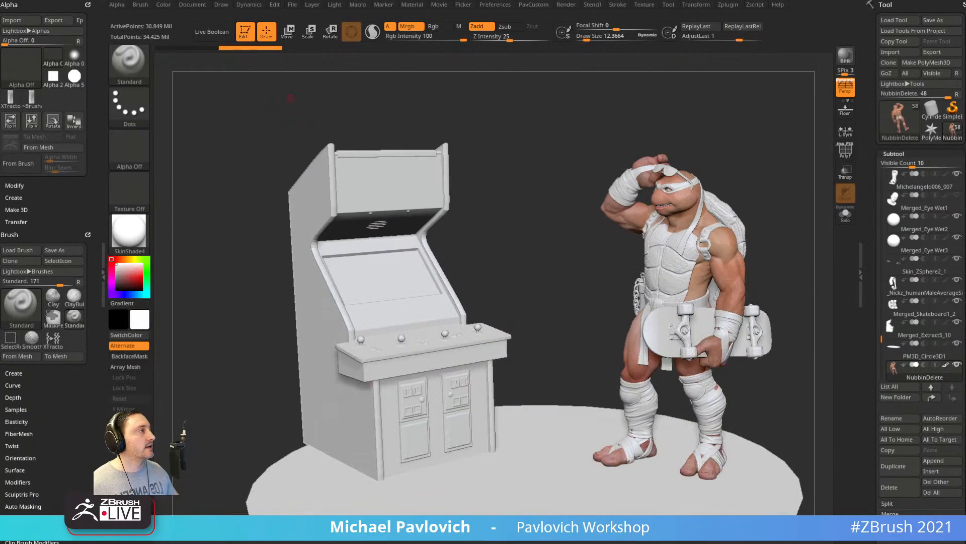
{"action": "left_click", "coordinate": [934, 493]}
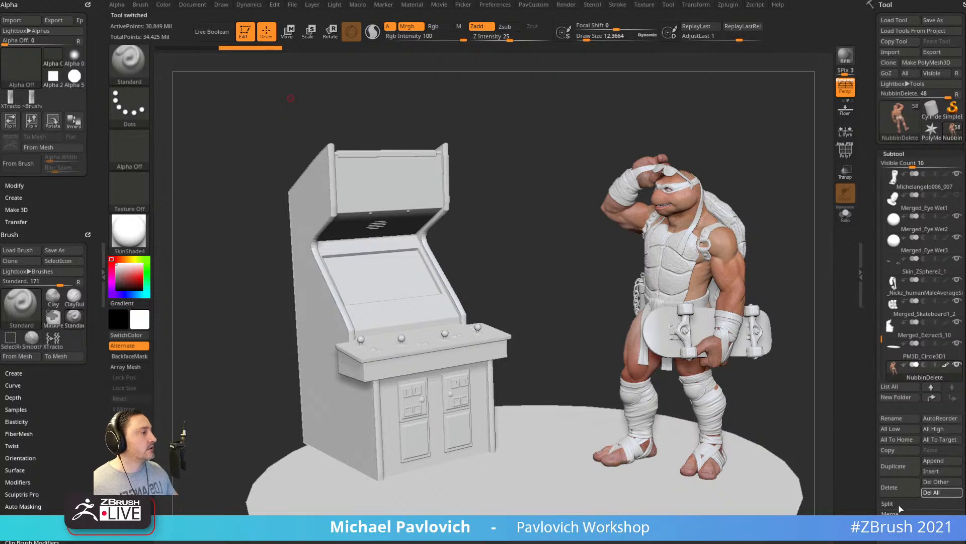
{"action": "left_click", "coordinate": [904, 20]}
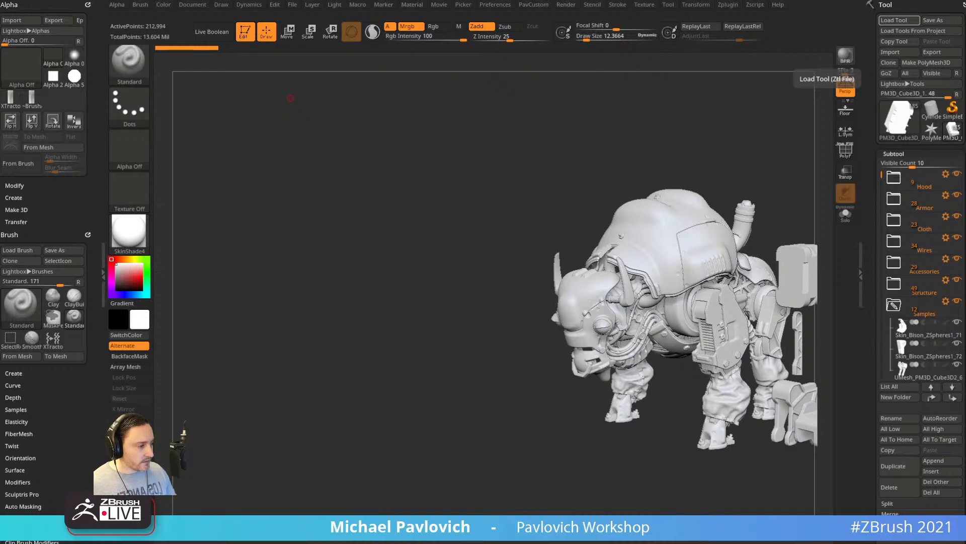
Switch to the Mechanical Terminology and Examples document in the browser and examine its lightweighting, manufacturing process and mass reduction sections.
{"action": "key", "text": "alt+Tab"}
{"action": "scroll", "coordinate": [459, 237], "scroll_direction": "up", "scroll_amount": 10}
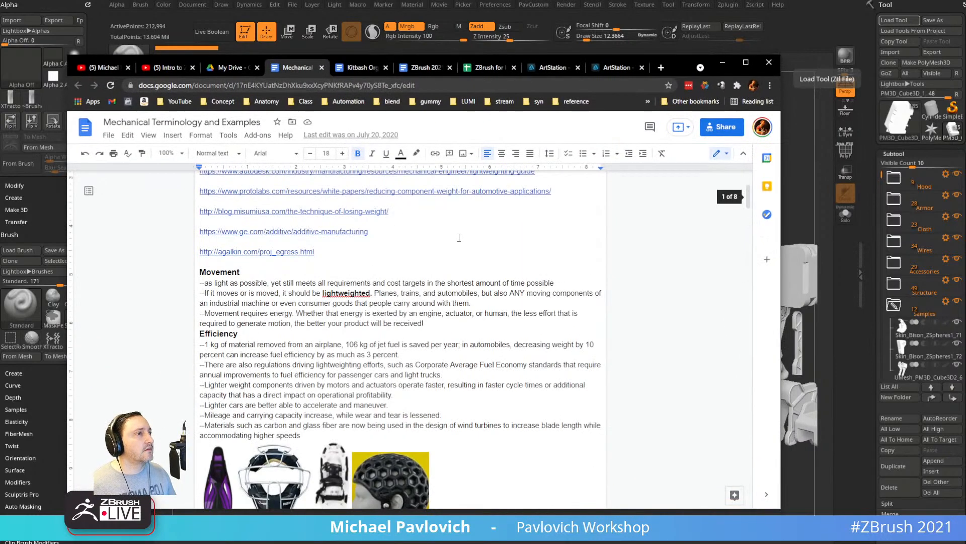
{"action": "scroll", "coordinate": [335, 344], "scroll_direction": "down", "scroll_amount": 15}
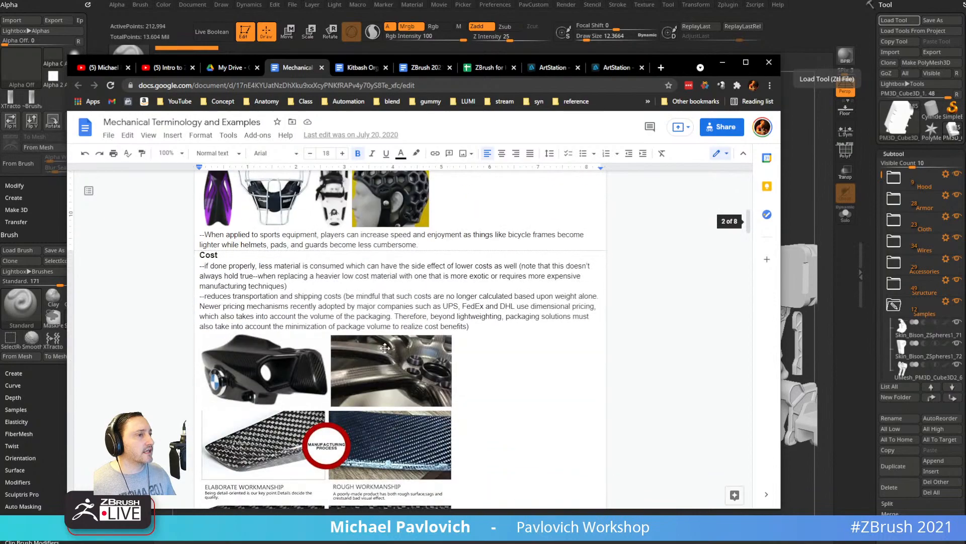
{"action": "scroll", "coordinate": [435, 344], "scroll_direction": "down", "scroll_amount": 7}
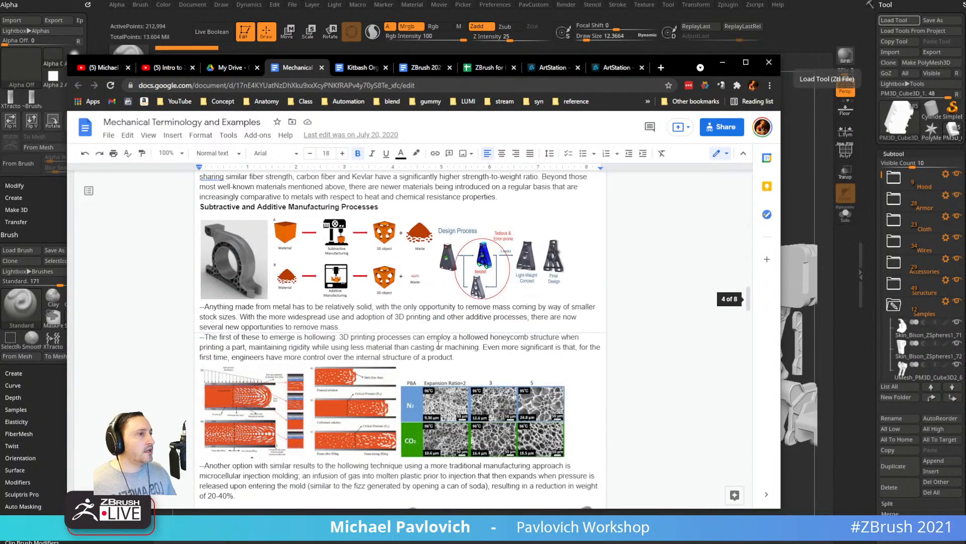
{"action": "scroll", "coordinate": [393, 343], "scroll_direction": "up", "scroll_amount": 4}
{"action": "scroll", "coordinate": [363, 340], "scroll_direction": "down", "scroll_amount": 7}
{"action": "scroll", "coordinate": [355, 339], "scroll_direction": "down", "scroll_amount": 3}
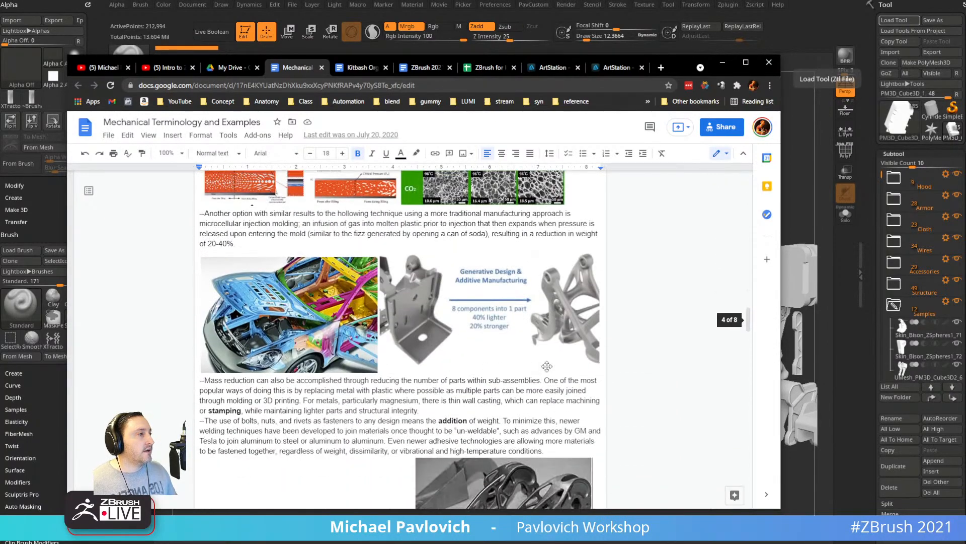
{"action": "scroll", "coordinate": [543, 348], "scroll_direction": "down", "scroll_amount": 4}
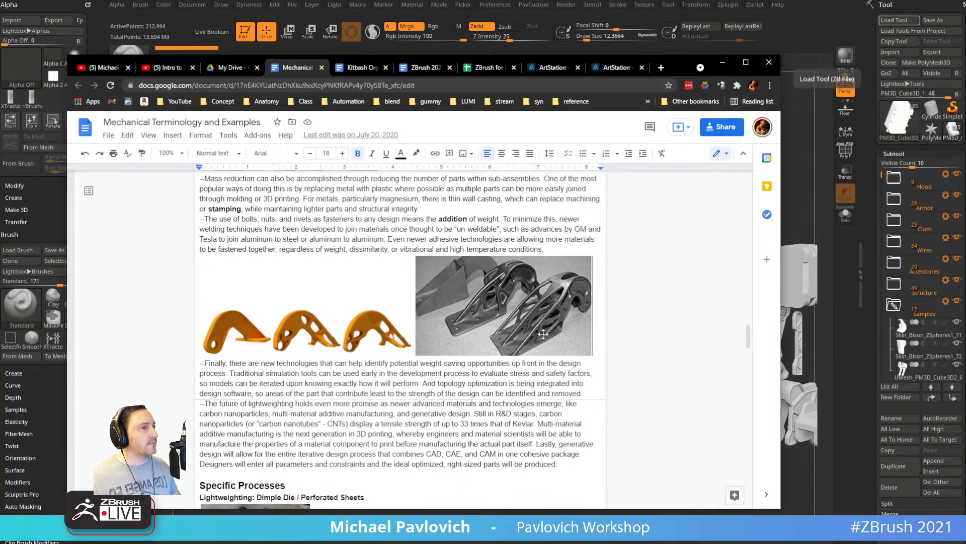
{"action": "scroll", "coordinate": [542, 334], "scroll_direction": "up", "scroll_amount": 4}
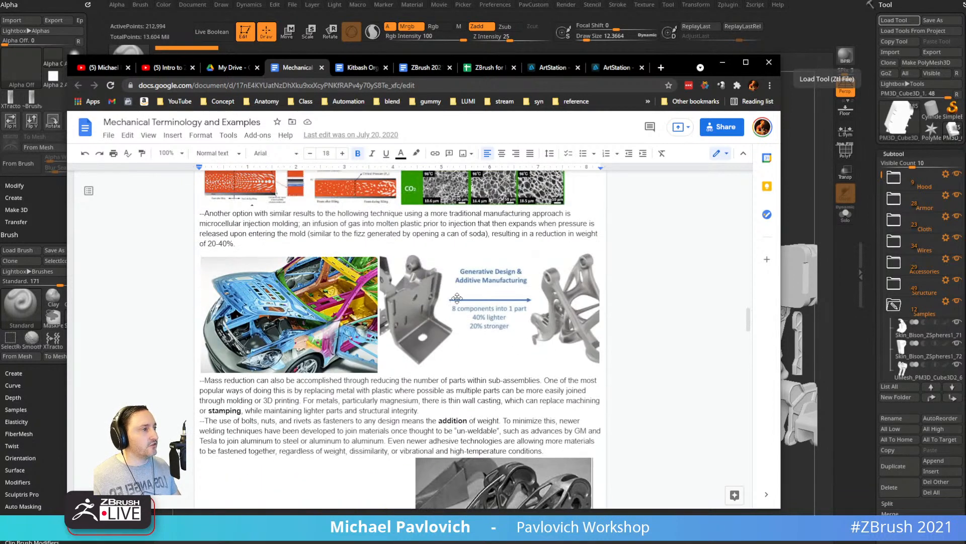
{"action": "scroll", "coordinate": [555, 306], "scroll_direction": "down", "scroll_amount": 5}
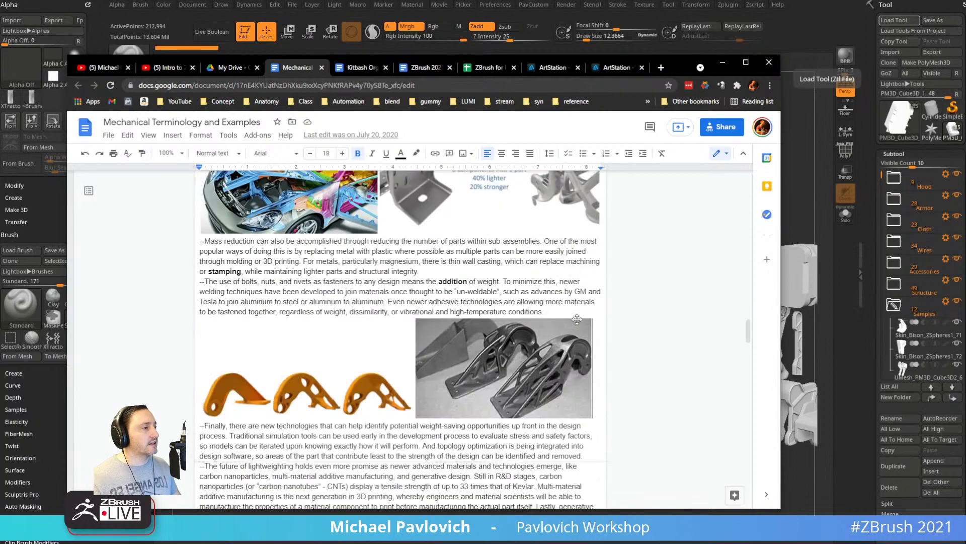
Examine the document's sections on structural trusses, sheet metal, generative design, vibration damping, and stiffness and strength in metal.
{"action": "scroll", "coordinate": [558, 254], "scroll_direction": "down", "scroll_amount": 7}
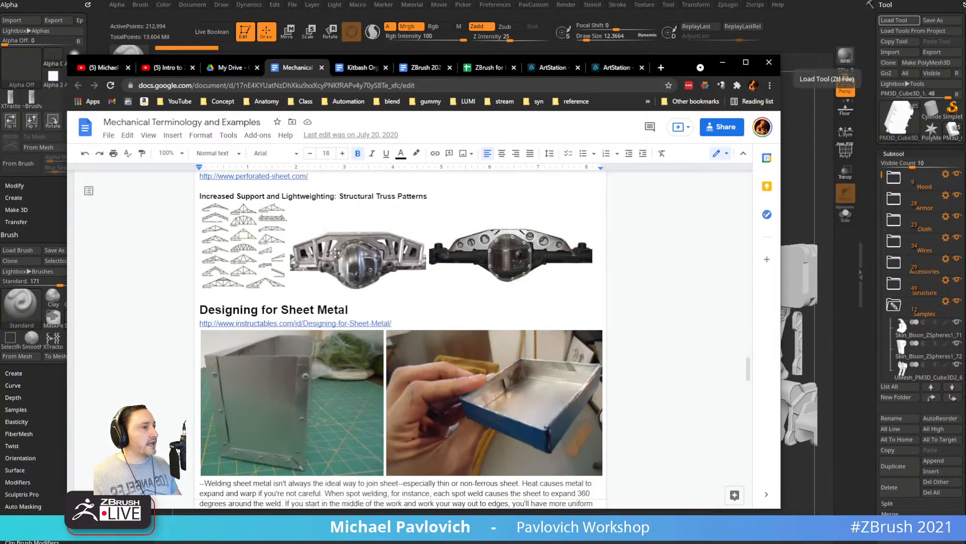
{"action": "scroll", "coordinate": [452, 239], "scroll_direction": "down", "scroll_amount": 11}
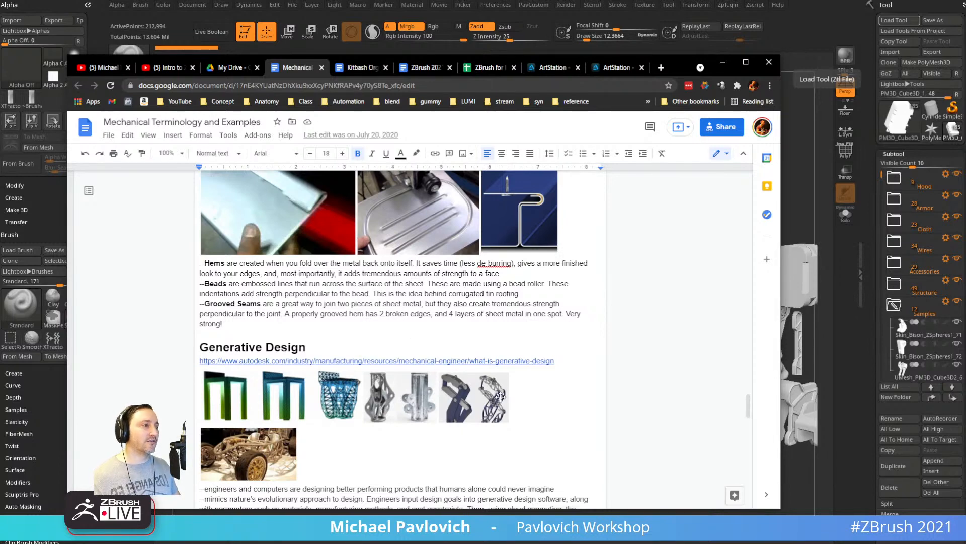
{"action": "scroll", "coordinate": [482, 408], "scroll_direction": "down", "scroll_amount": 7}
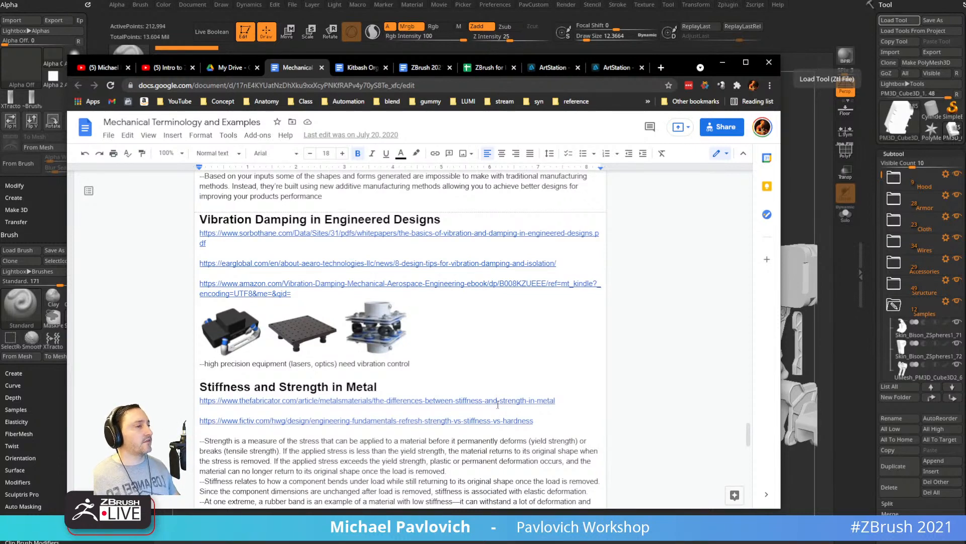
{"action": "scroll", "coordinate": [497, 404], "scroll_direction": "down", "scroll_amount": 10}
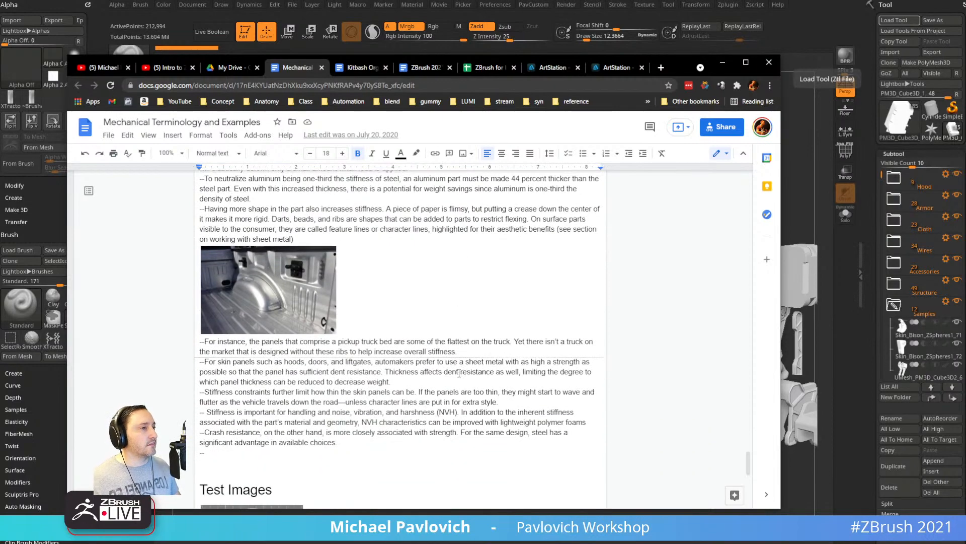
{"action": "scroll", "coordinate": [261, 301], "scroll_direction": "down", "scroll_amount": 3}
{"action": "scroll", "coordinate": [235, 277], "scroll_direction": "up", "scroll_amount": 3}
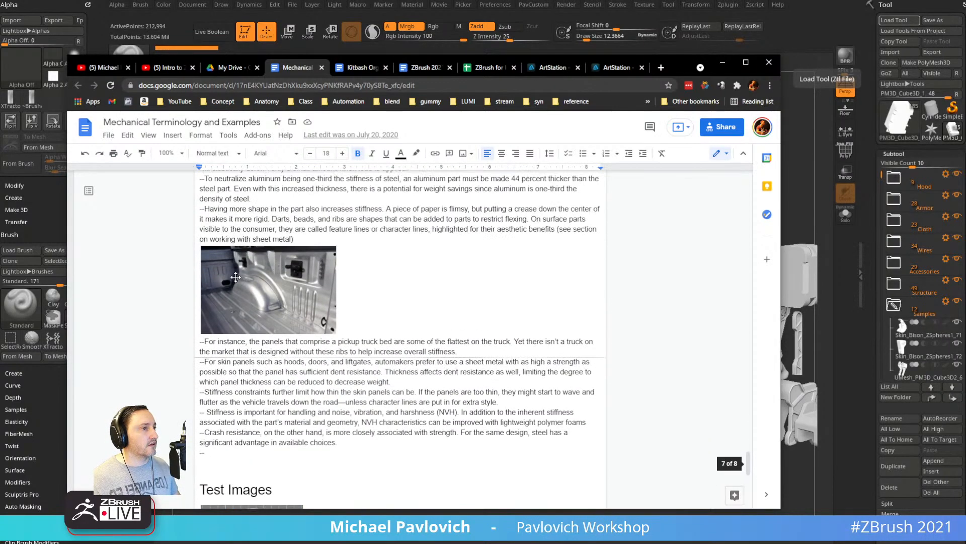
{"action": "scroll", "coordinate": [293, 297], "scroll_direction": "down", "scroll_amount": 3}
{"action": "scroll", "coordinate": [343, 342], "scroll_direction": "up", "scroll_amount": 8}
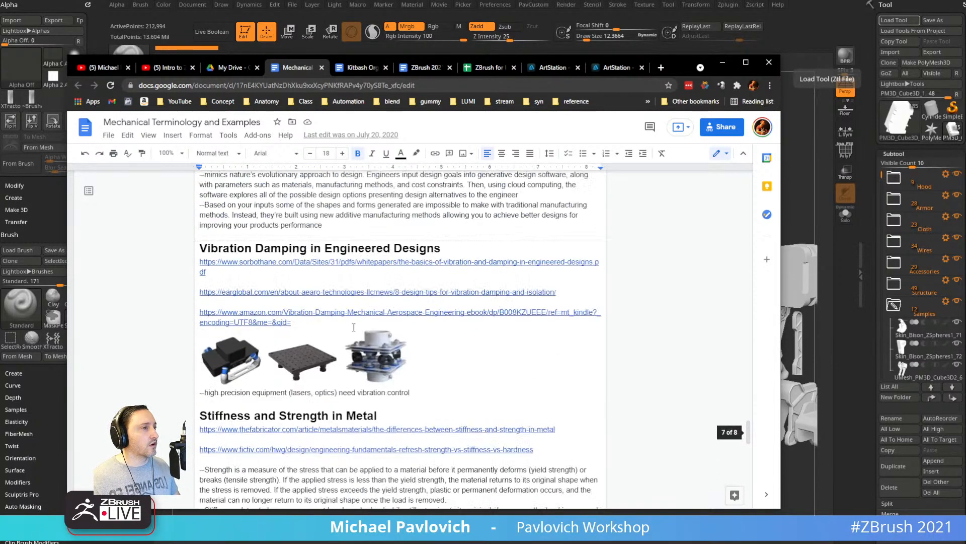
{"action": "scroll", "coordinate": [330, 352], "scroll_direction": "up", "scroll_amount": 5}
{"action": "scroll", "coordinate": [394, 360], "scroll_direction": "up", "scroll_amount": 6}
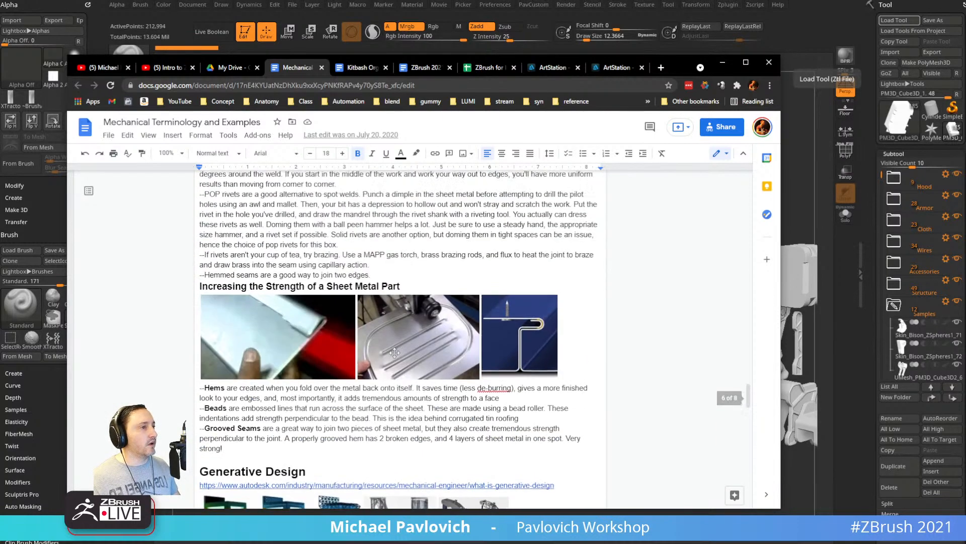
{"action": "scroll", "coordinate": [433, 353], "scroll_direction": "down", "scroll_amount": 3}
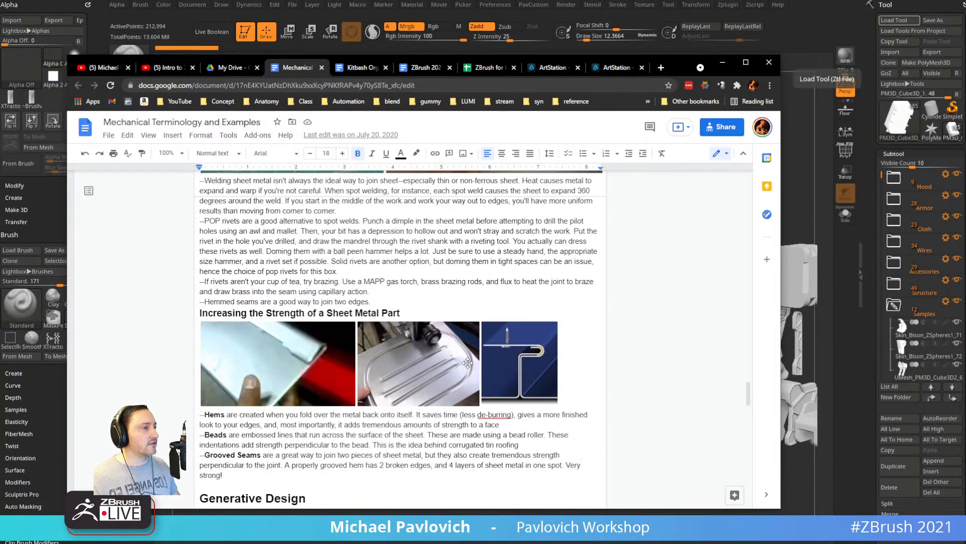
{"action": "scroll", "coordinate": [247, 383], "scroll_direction": "up", "scroll_amount": 10}
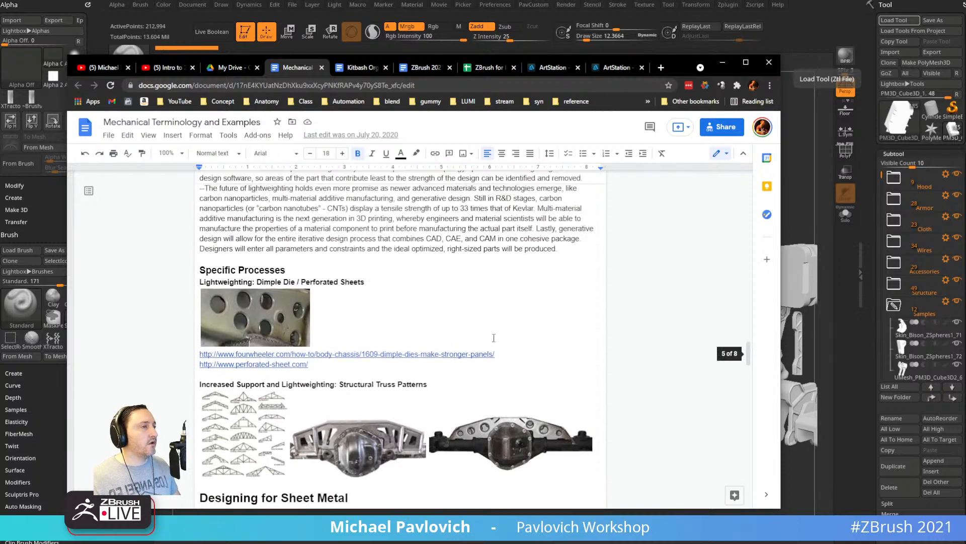
Examine the joint and linear actuator references in the Kitbash Organization document, and move the browser away from the bison model.
{"action": "left_click", "coordinate": [361, 67]}
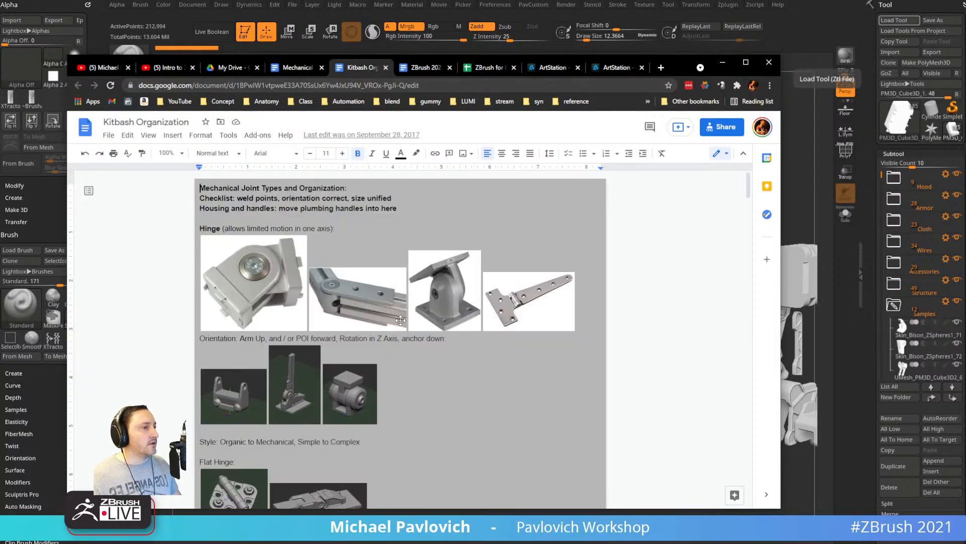
{"action": "scroll", "coordinate": [400, 320], "scroll_direction": "down", "scroll_amount": 15}
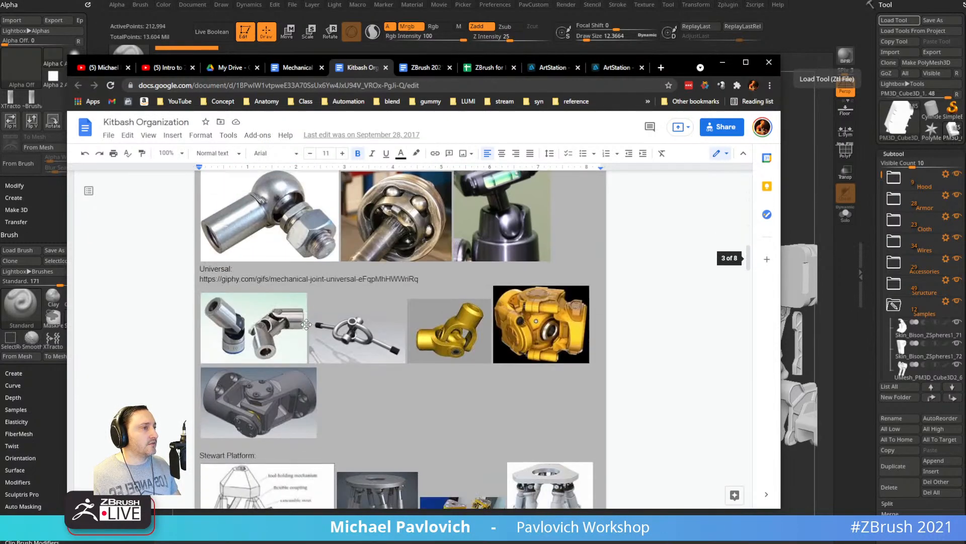
{"action": "scroll", "coordinate": [306, 324], "scroll_direction": "down", "scroll_amount": 15}
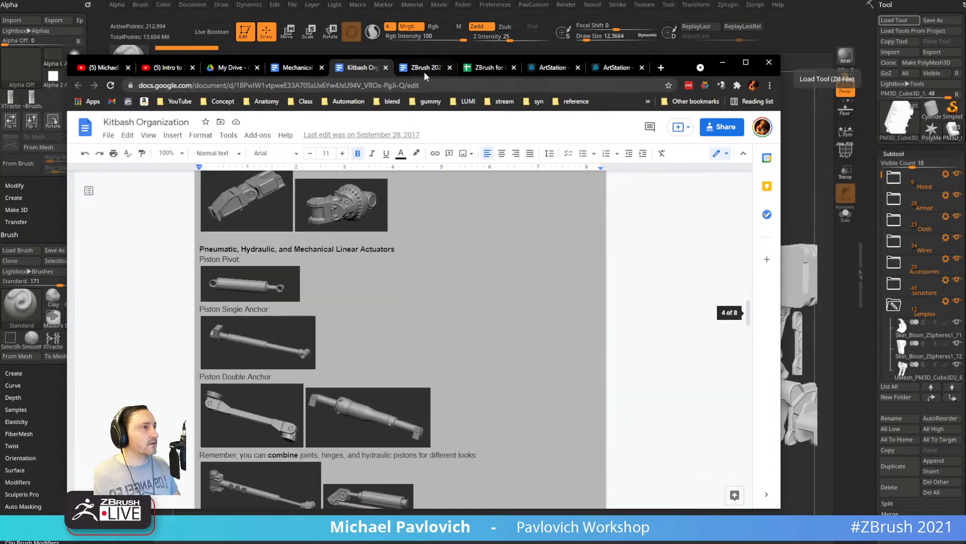
{"action": "left_click_drag", "start_coordinate": [680, 68], "coordinate": [664, 536]}
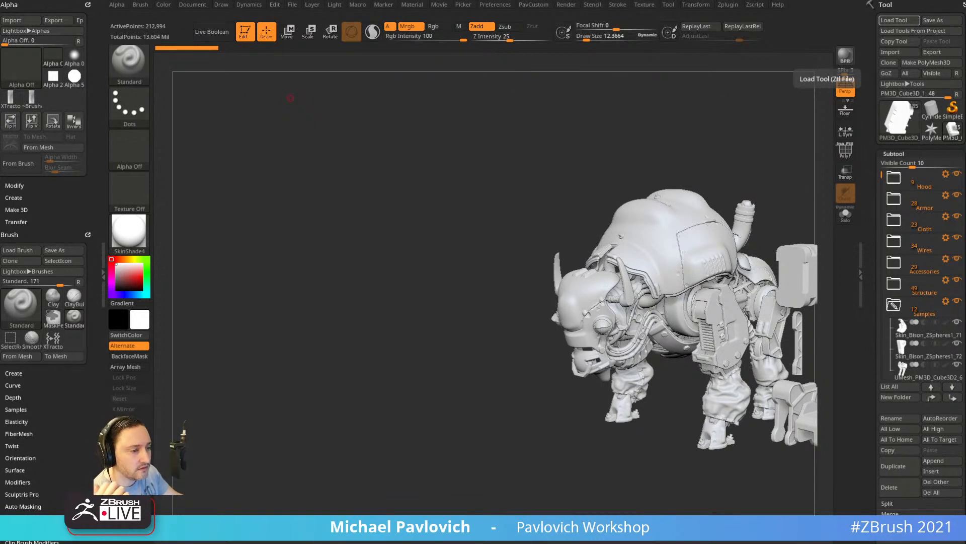
Bring the browser back over ZBrush and view the ArtStation portfolio and the Intro to ZBrush playlist on YouTube.
{"action": "left_click_drag", "start_coordinate": [0, 80], "coordinate": [558, 67]}
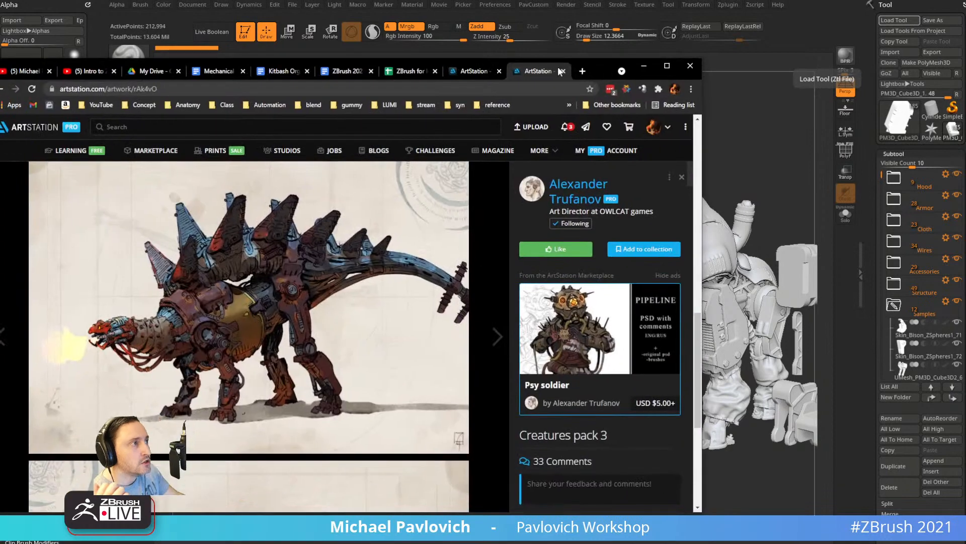
{"action": "left_click", "coordinate": [477, 74]}
{"action": "left_click", "coordinate": [2, 89]}
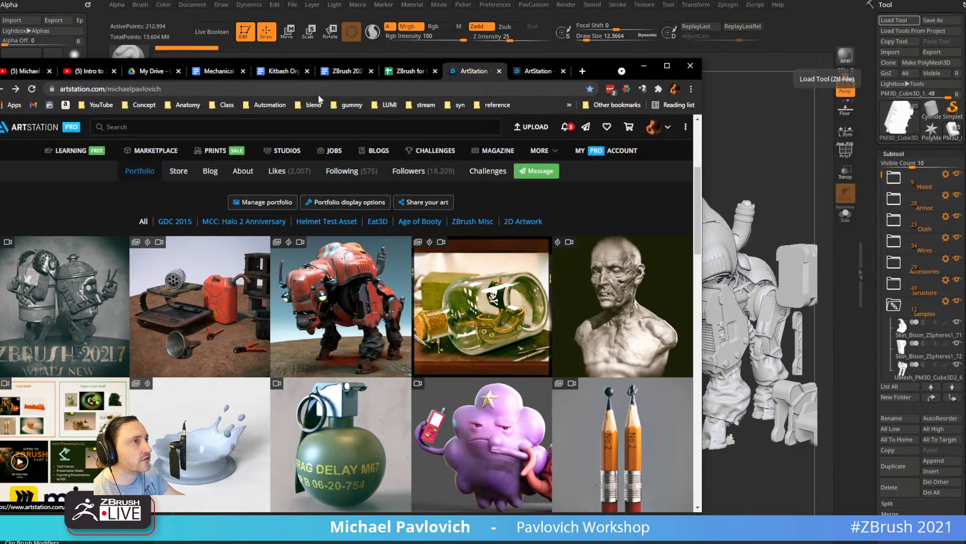
{"action": "left_click", "coordinate": [90, 74]}
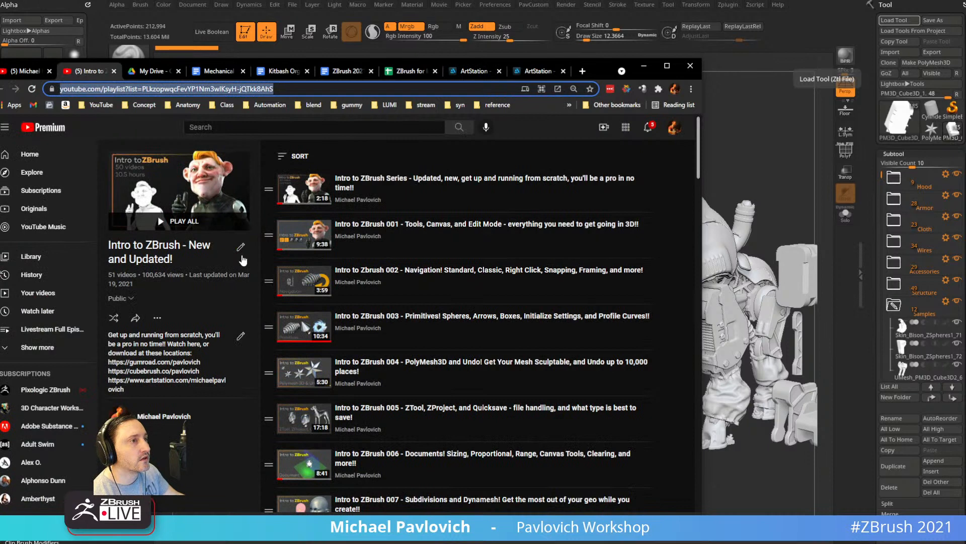
Search the instructor's YouTube channel for "topology" and look through the resulting retopology videos.
{"action": "left_click", "coordinate": [2, 89]}
{"action": "scroll", "coordinate": [304, 261], "scroll_direction": "up", "scroll_amount": 5}
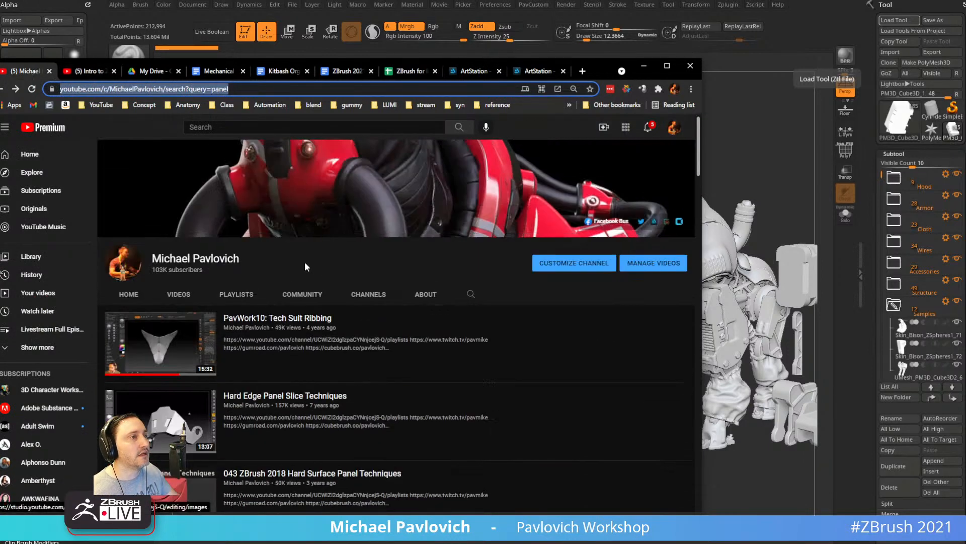
{"action": "left_click", "coordinate": [471, 294]}
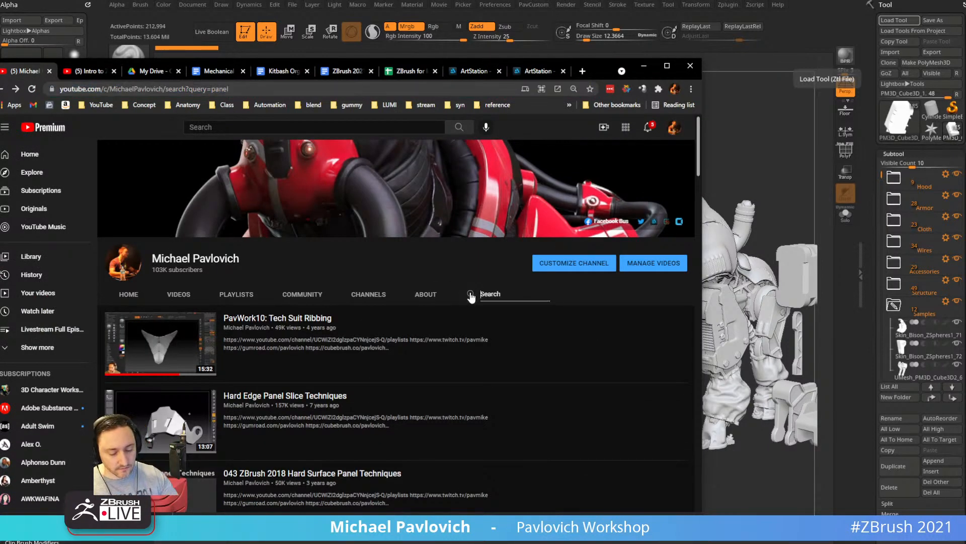
{"action": "type", "text": "topology"}
{"action": "key", "text": "Return"}
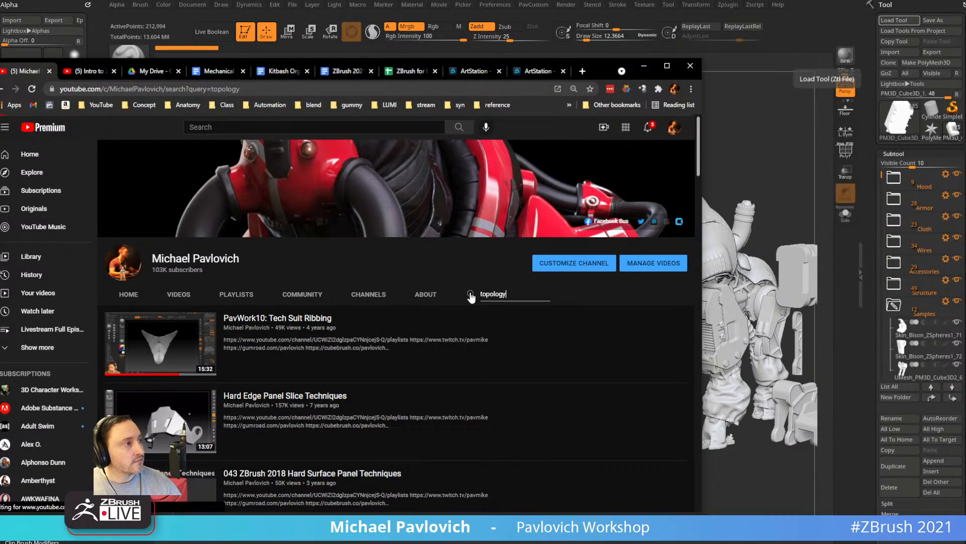
{"action": "scroll", "coordinate": [455, 293], "scroll_direction": "down", "scroll_amount": 3}
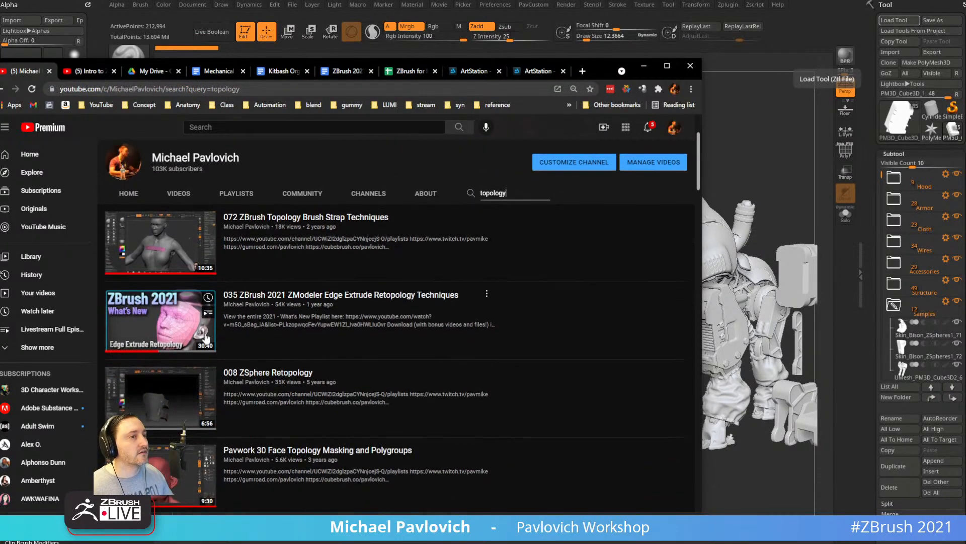
{"action": "scroll", "coordinate": [218, 308], "scroll_direction": "down", "scroll_amount": 10}
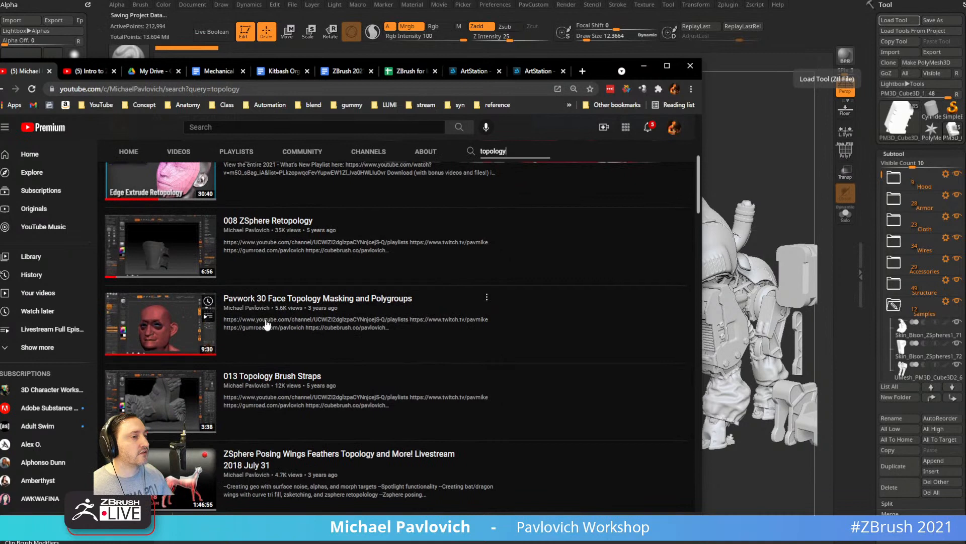
{"action": "scroll", "coordinate": [272, 324], "scroll_direction": "down", "scroll_amount": 2}
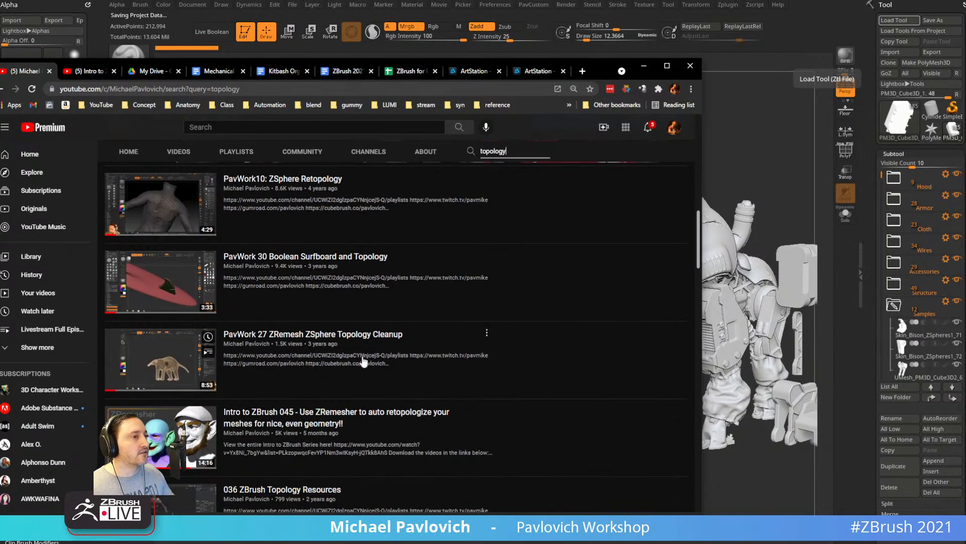
{"action": "scroll", "coordinate": [324, 332], "scroll_direction": "down", "scroll_amount": 4}
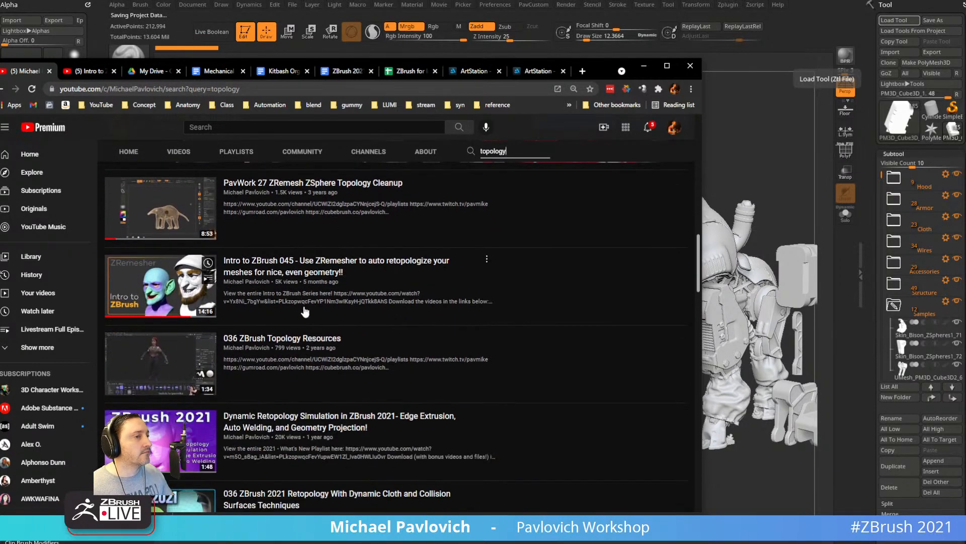
{"action": "scroll", "coordinate": [284, 346], "scroll_direction": "down", "scroll_amount": 2}
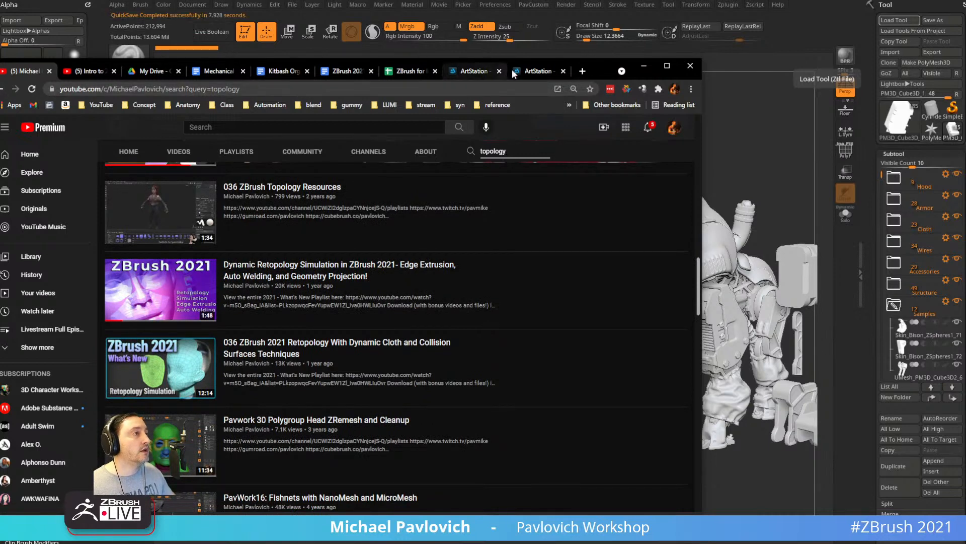
Close the duplicate ArtStation portfolio tab and open the signed-in account's own profile from the Creatures pack 3 page.
{"action": "left_click", "coordinate": [535, 70]}
{"action": "left_click", "coordinate": [499, 71]}
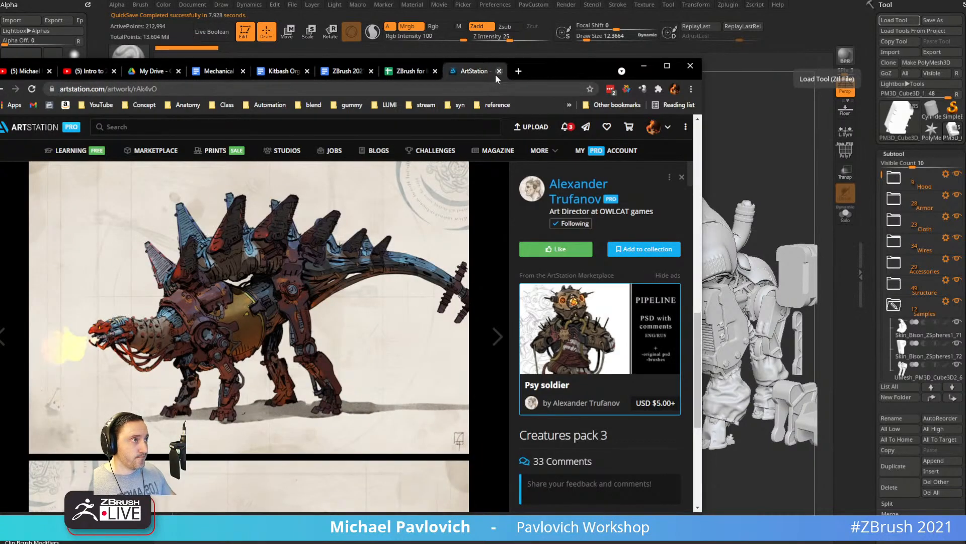
{"action": "left_click", "coordinate": [653, 128]}
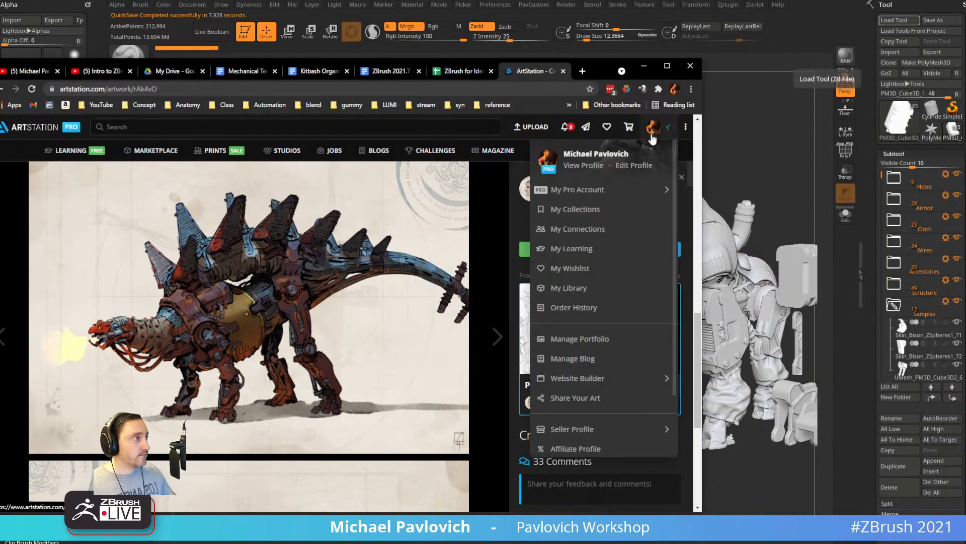
{"action": "left_click", "coordinate": [583, 165]}
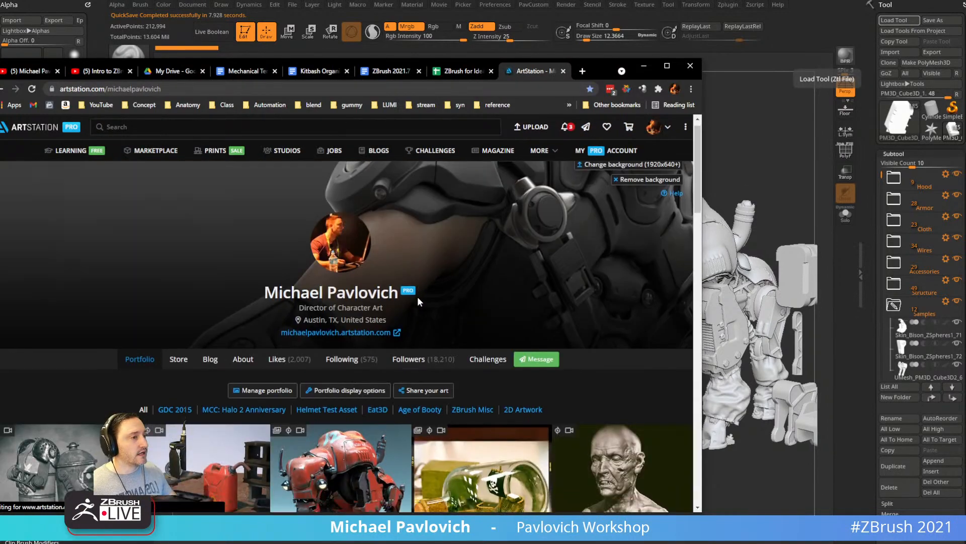
Browse the portfolio's artworks and open the ZBrush 2021 - What's New! post.
{"action": "scroll", "coordinate": [284, 256], "scroll_direction": "down", "scroll_amount": 10}
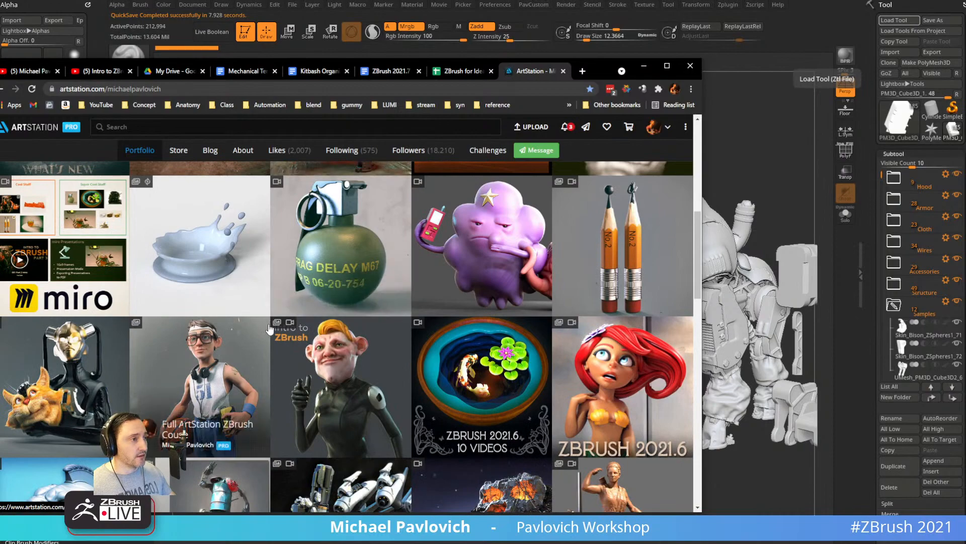
{"action": "scroll", "coordinate": [269, 324], "scroll_direction": "down", "scroll_amount": 3}
{"action": "scroll", "coordinate": [270, 327], "scroll_direction": "up", "scroll_amount": 5}
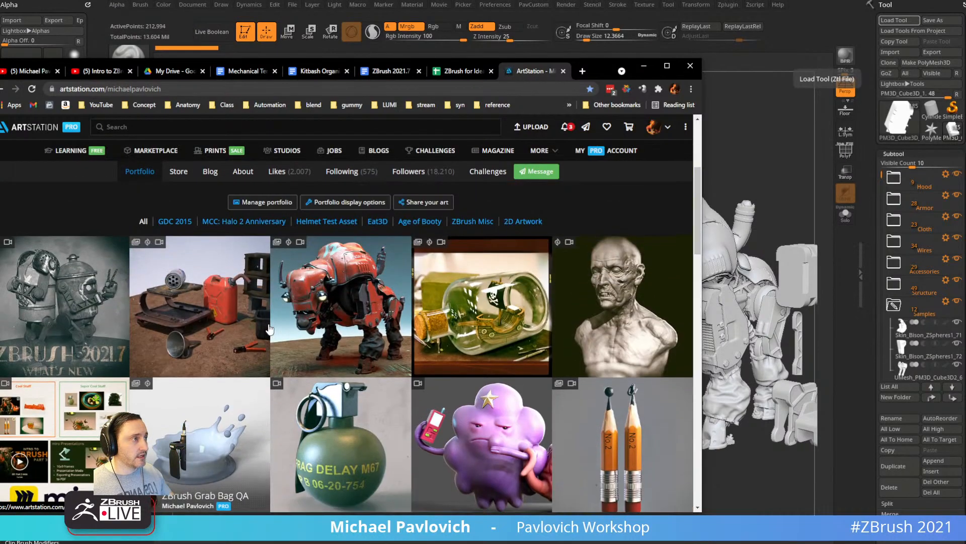
{"action": "scroll", "coordinate": [270, 330], "scroll_direction": "down", "scroll_amount": 10}
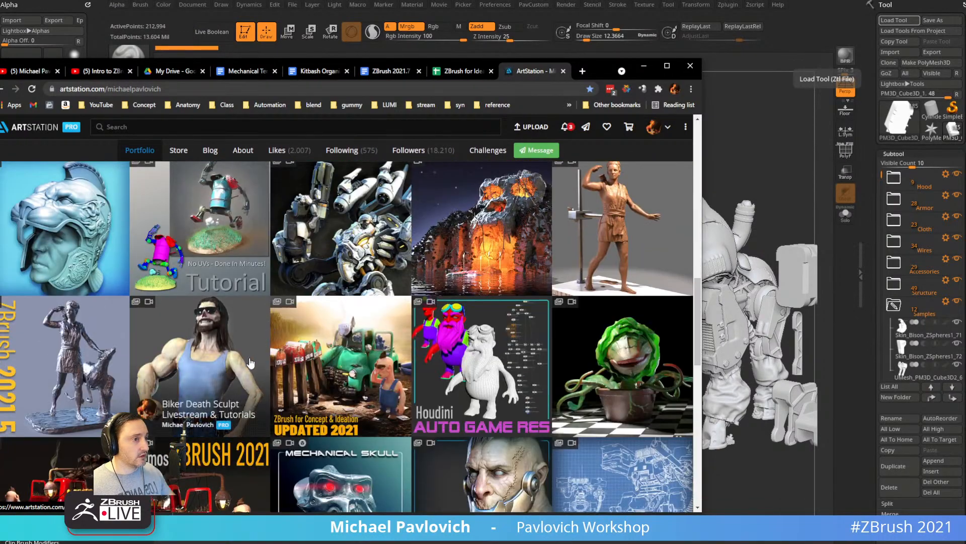
{"action": "left_click", "coordinate": [225, 460]}
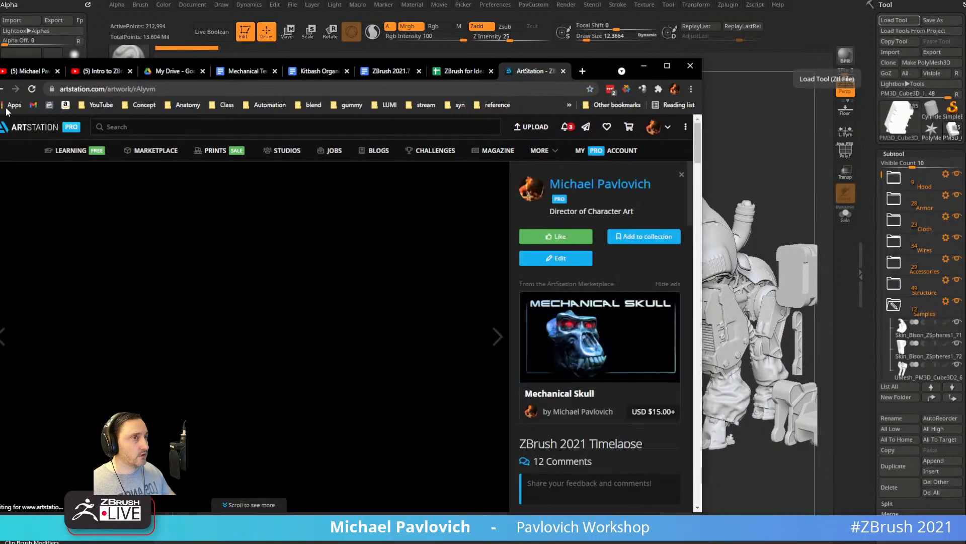
{"action": "key", "text": "Escape"}
{"action": "left_click", "coordinate": [92, 345]}
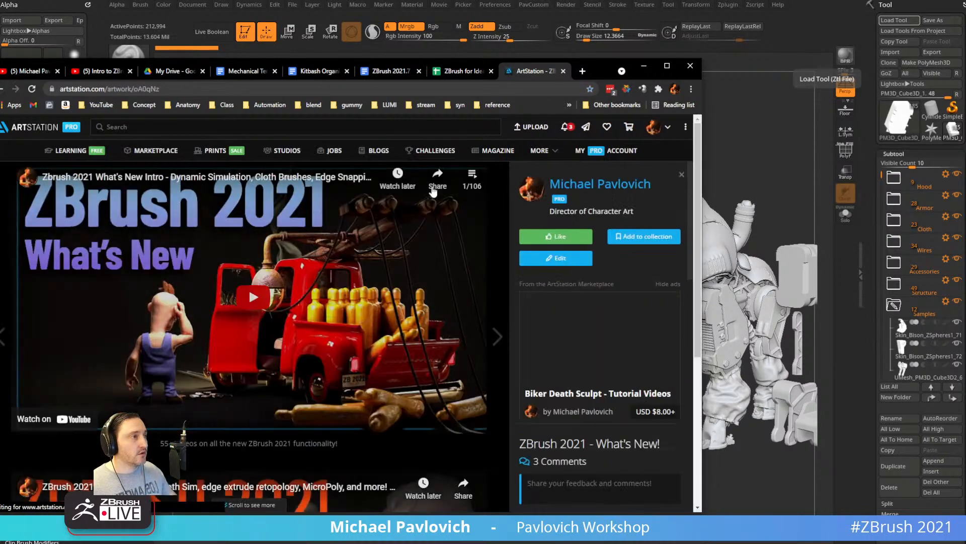
Show the embedded What's New video's playlist and find "topology" on the page.
{"action": "left_click", "coordinate": [470, 173]}
{"action": "scroll", "coordinate": [403, 250], "scroll_direction": "down", "scroll_amount": 3}
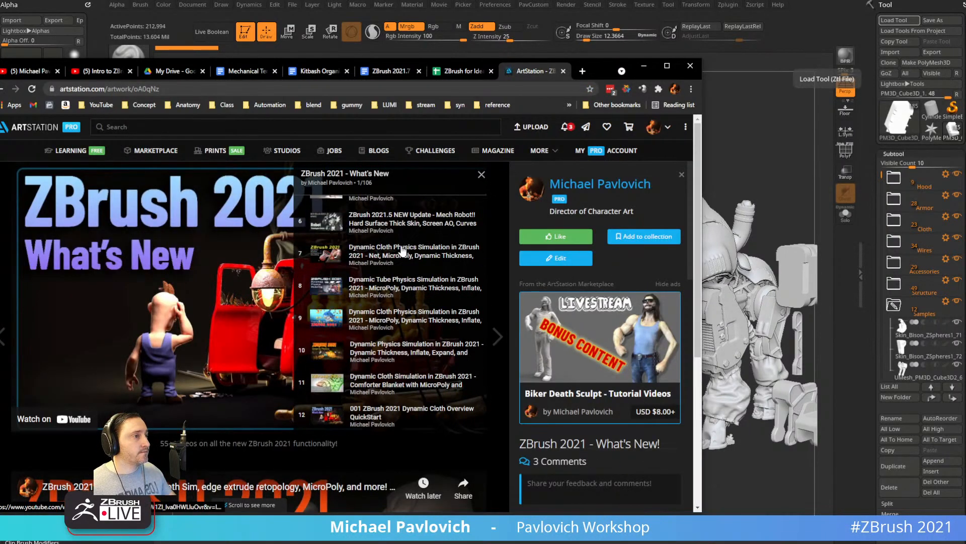
{"action": "scroll", "coordinate": [403, 250], "scroll_direction": "up", "scroll_amount": 2}
{"action": "scroll", "coordinate": [402, 250], "scroll_direction": "up", "scroll_amount": 1}
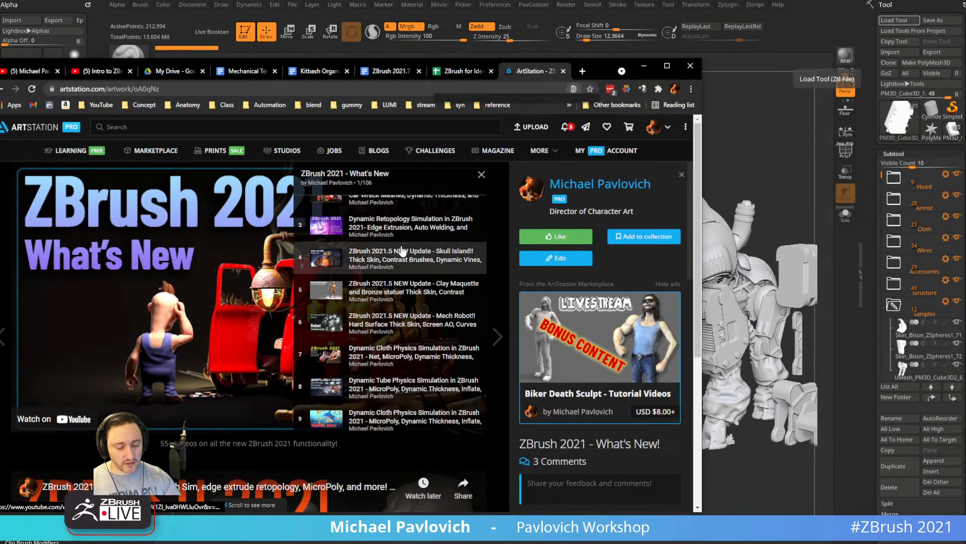
{"action": "key", "text": "ctrl+f"}
{"action": "type", "text": "topology"}
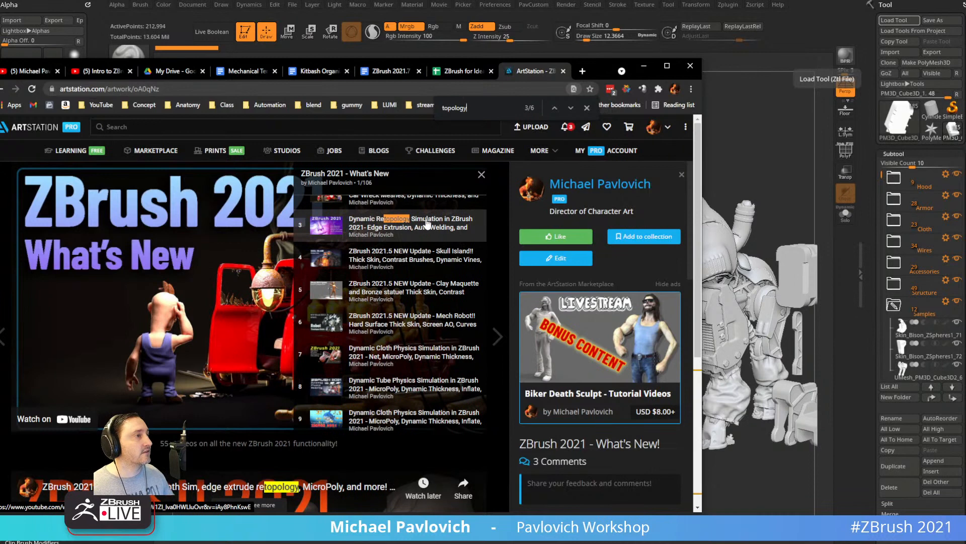
Go through the playlist's "topology" matches and play the 035 ZBrush 2021 ZModeler Edge Extrude Retopology Techniques video.
{"action": "left_click", "coordinate": [571, 109]}
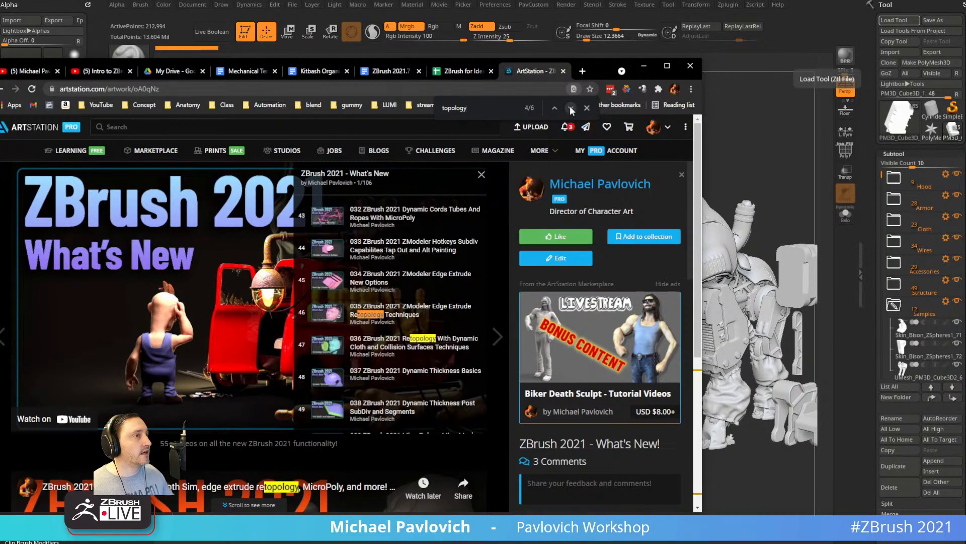
{"action": "left_click", "coordinate": [571, 108]}
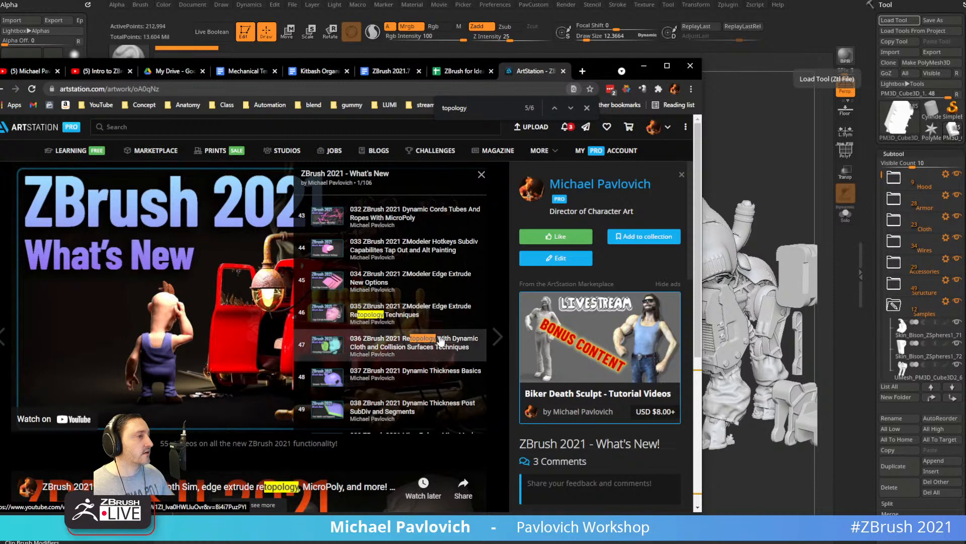
{"action": "left_click", "coordinate": [405, 314]}
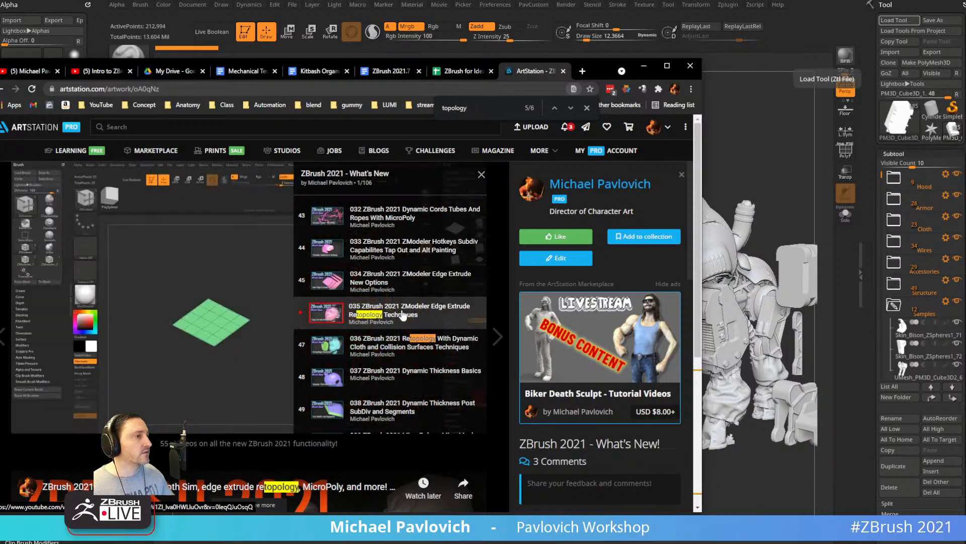
{"action": "left_click", "coordinate": [1, 451]}
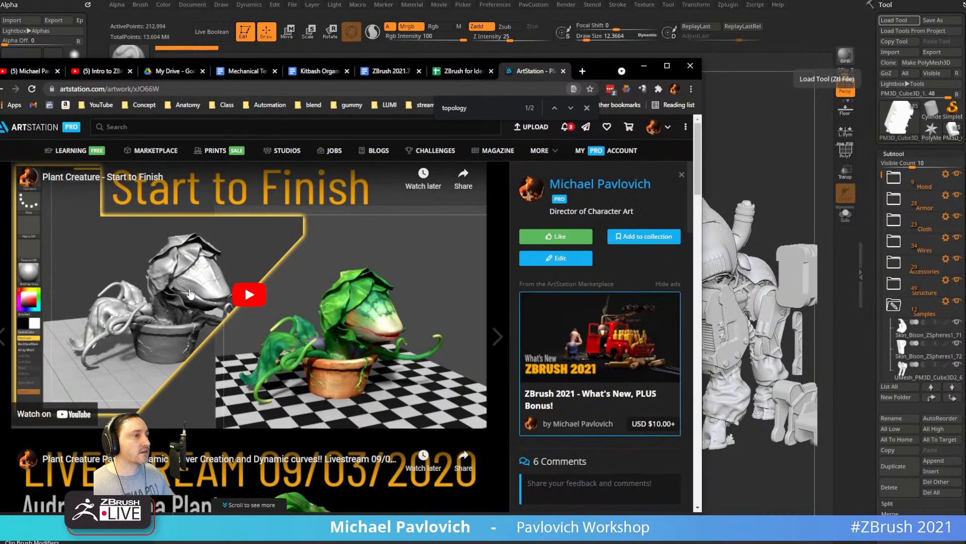
{"action": "left_click", "coordinate": [3, 89]}
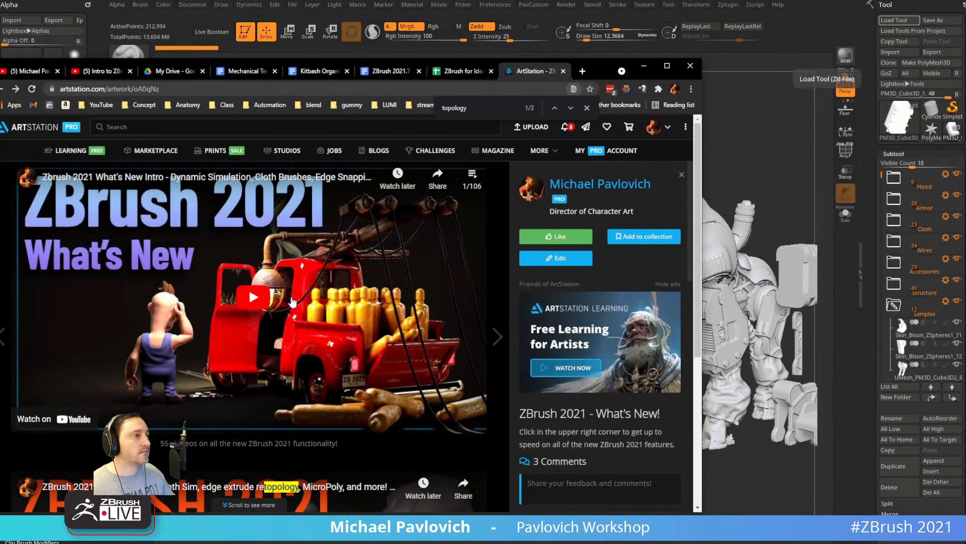
Show the What's New playlist again, find "topol" on the page and play the 035 Edge Extrude Retopology Techniques video.
{"action": "left_click", "coordinate": [253, 299]}
{"action": "left_click", "coordinate": [473, 177]}
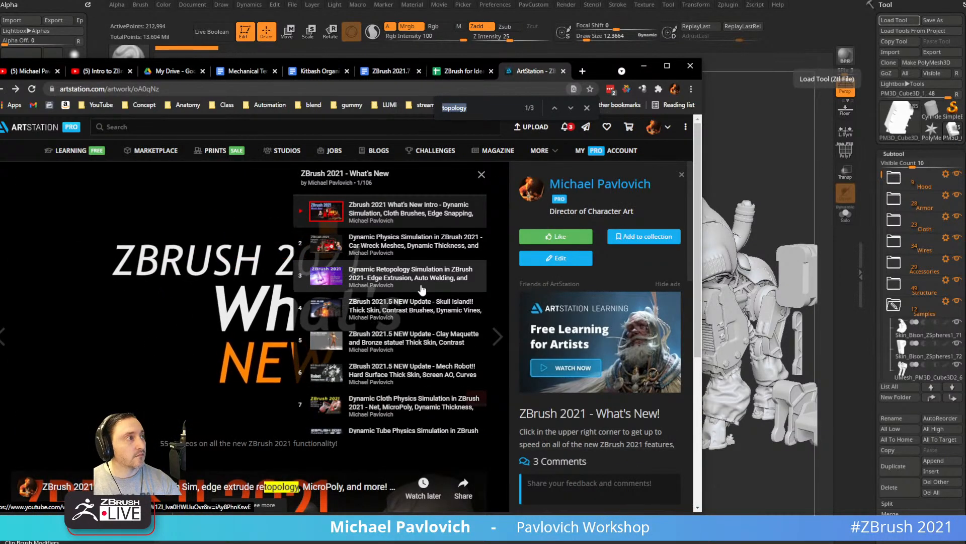
{"action": "key", "text": "ctrl+f"}
{"action": "type", "text": "topolg"}
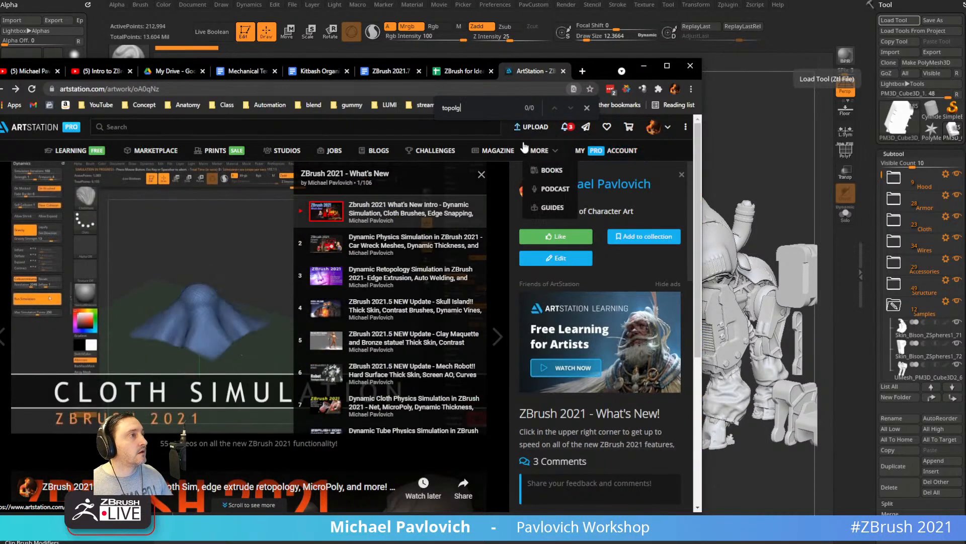
{"action": "key", "text": "BackSpace"}
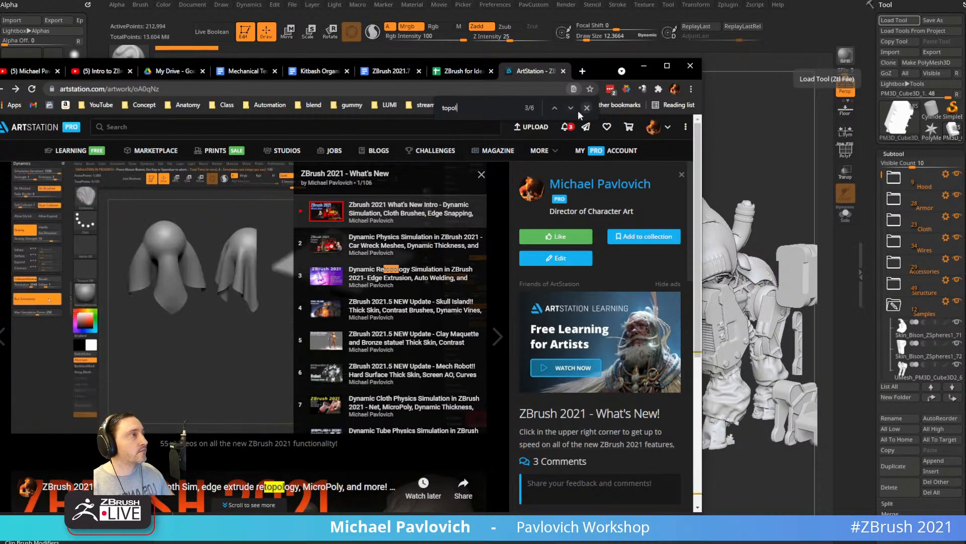
{"action": "left_click", "coordinate": [572, 109]}
{"action": "left_click", "coordinate": [376, 318]}
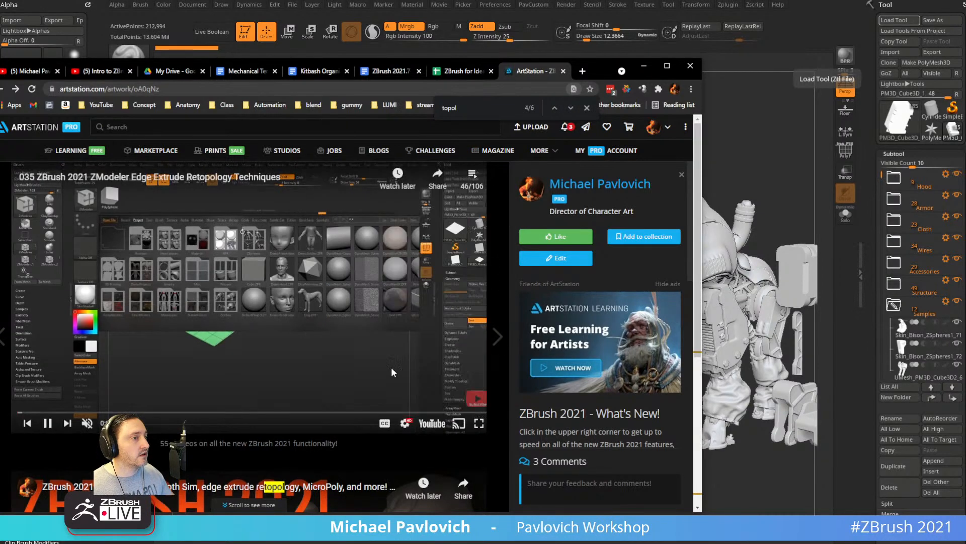
Open the embedded retopology video on YouTube, select its page address and pause the playback.
{"action": "left_click", "coordinate": [431, 426]}
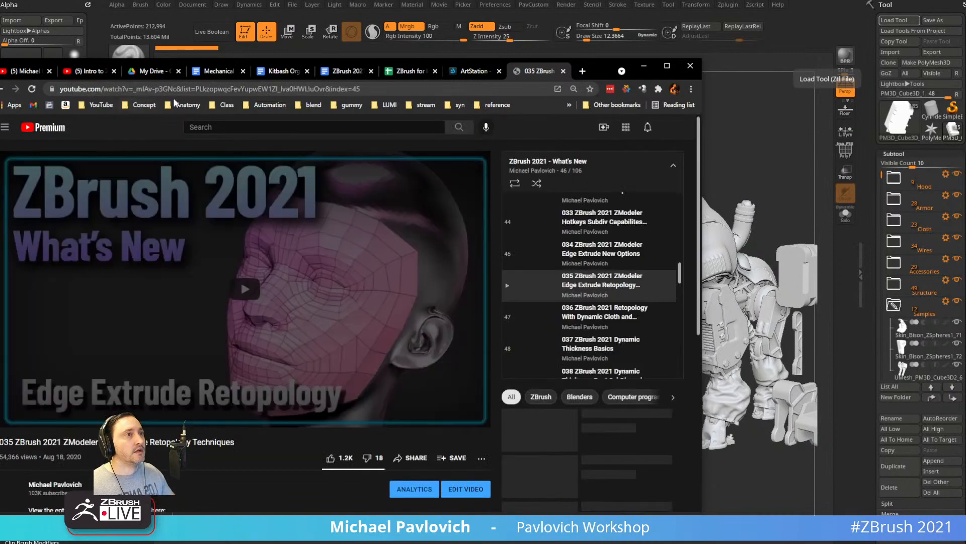
{"action": "left_click", "coordinate": [173, 90]}
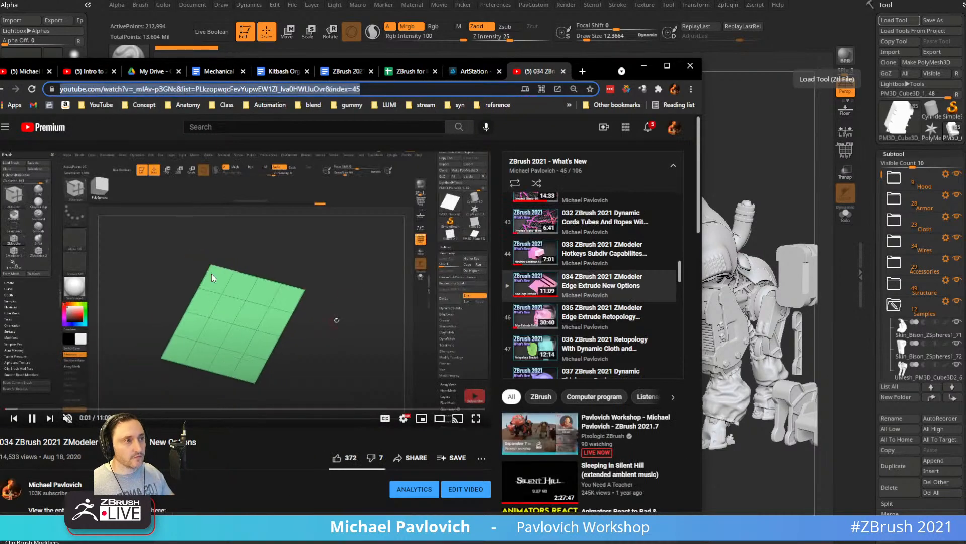
{"action": "left_click", "coordinate": [31, 417]}
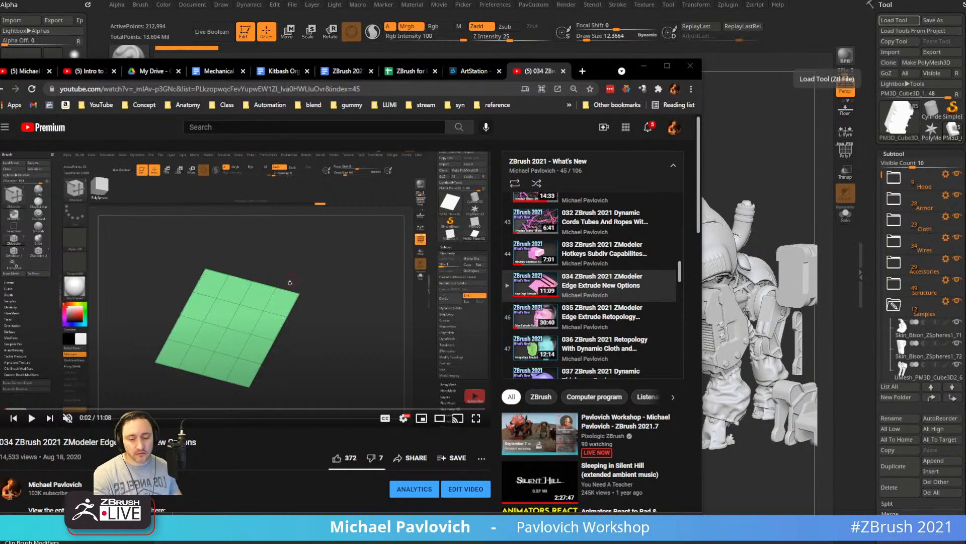
{"action": "left_click", "coordinate": [475, 71]}
{"action": "left_click", "coordinate": [644, 66]}
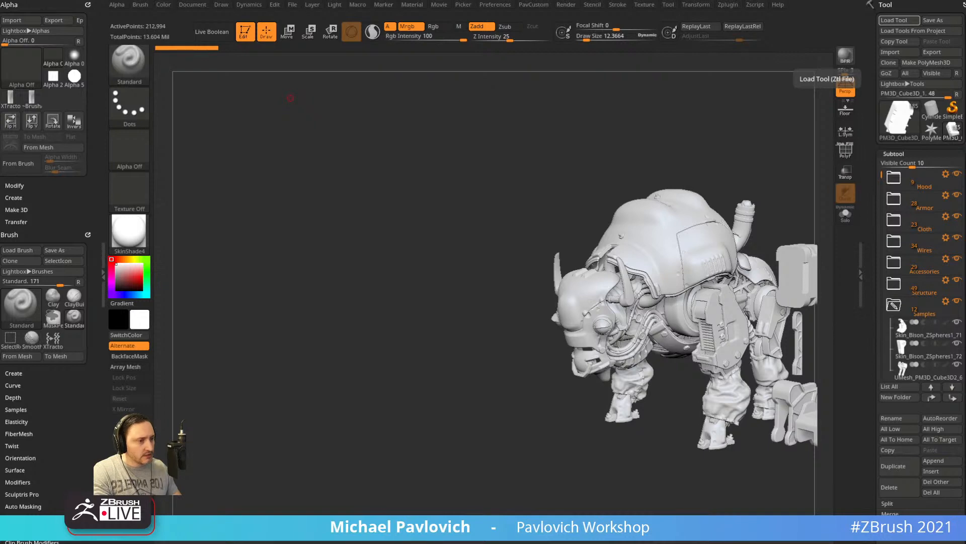
Show the "Fast photorealistic body texturing using scan data" post from the scan artist's ArtStation portfolio and close that browser window.
{"action": "left_click_drag", "start_coordinate": [366, 0], "coordinate": [391, 4]}
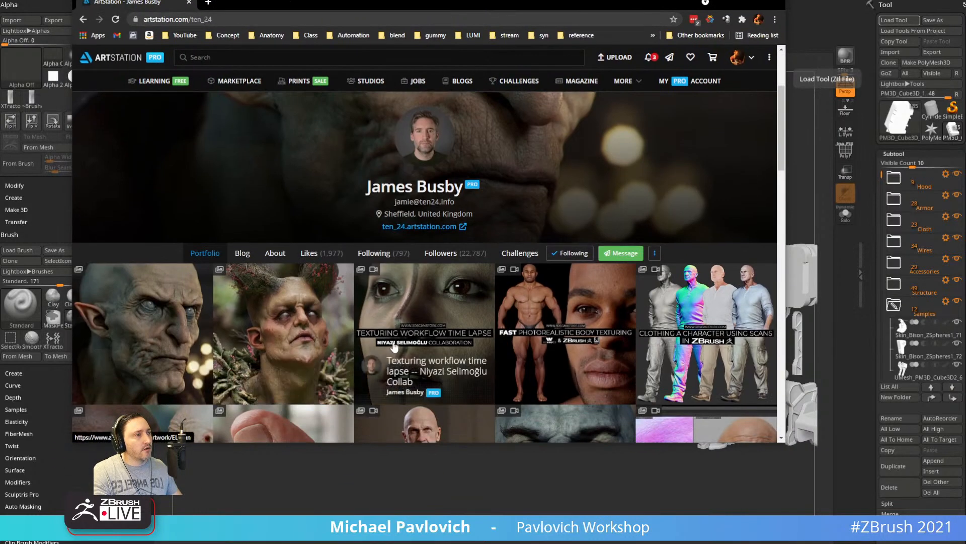
{"action": "scroll", "coordinate": [393, 352], "scroll_direction": "down", "scroll_amount": 2}
{"action": "left_click", "coordinate": [566, 263]}
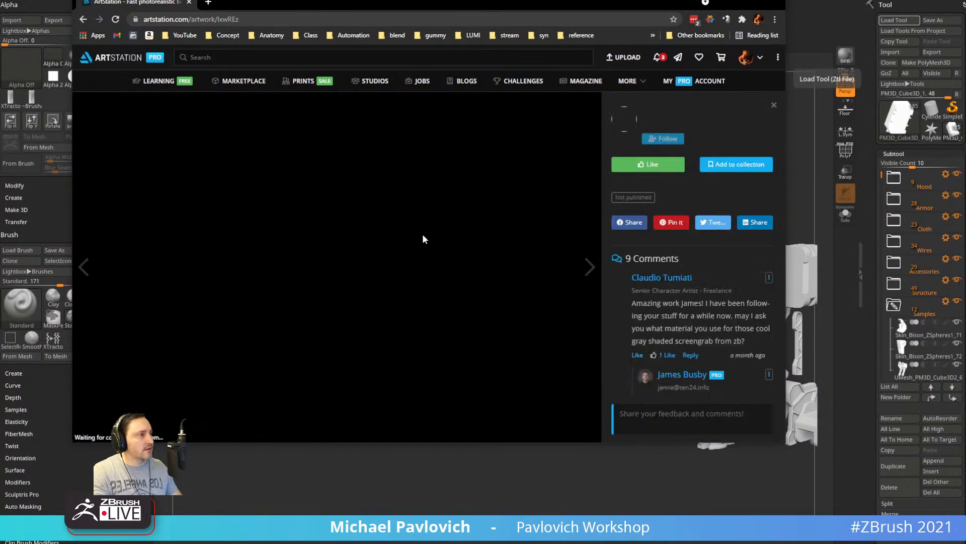
{"action": "left_click", "coordinate": [243, 19]}
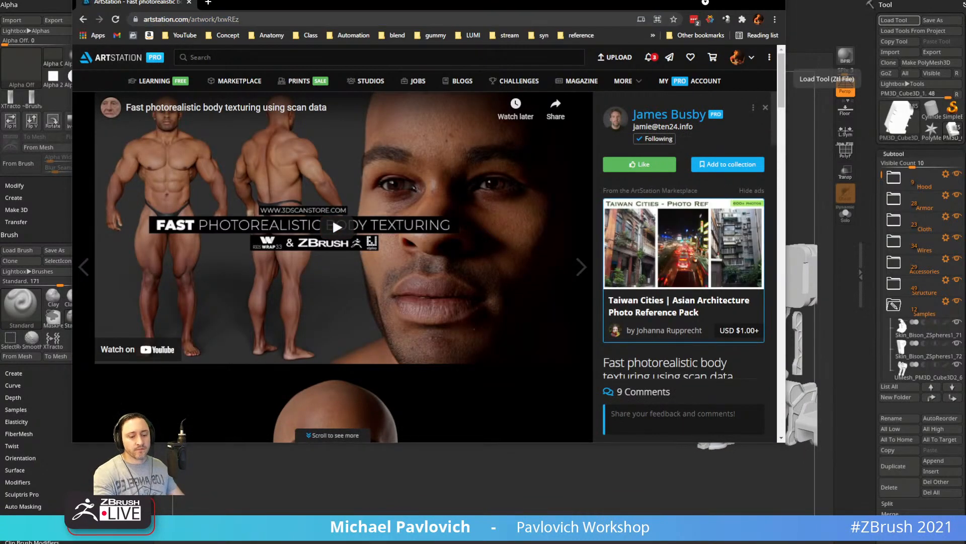
{"action": "key", "text": "alt+Tab"}
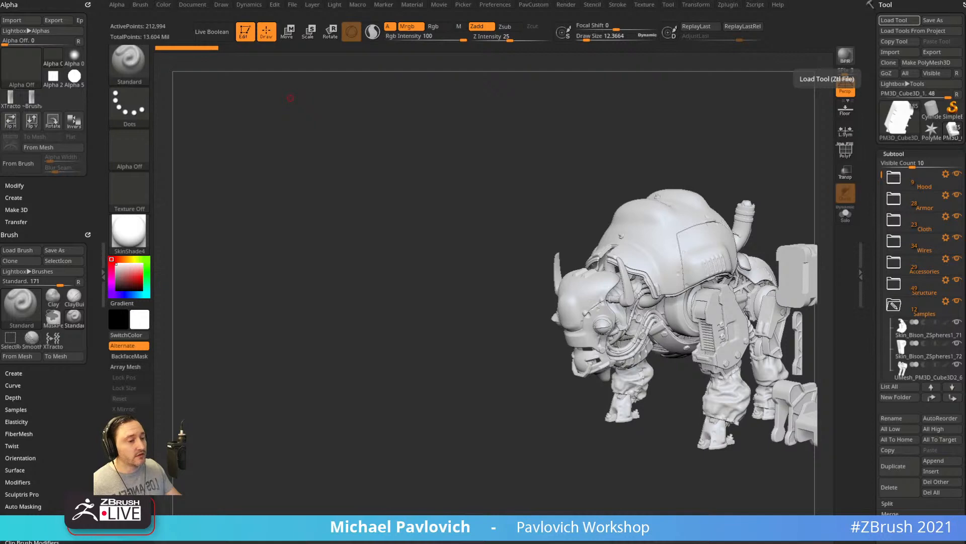
{"action": "left_click_drag", "start_coordinate": [302, 543], "coordinate": [284, 56]}
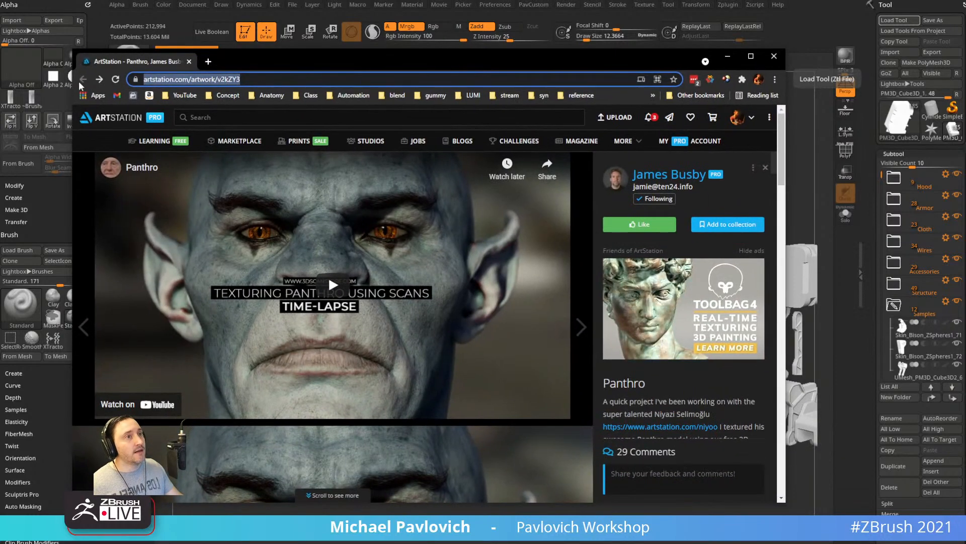
{"action": "left_click", "coordinate": [189, 62]}
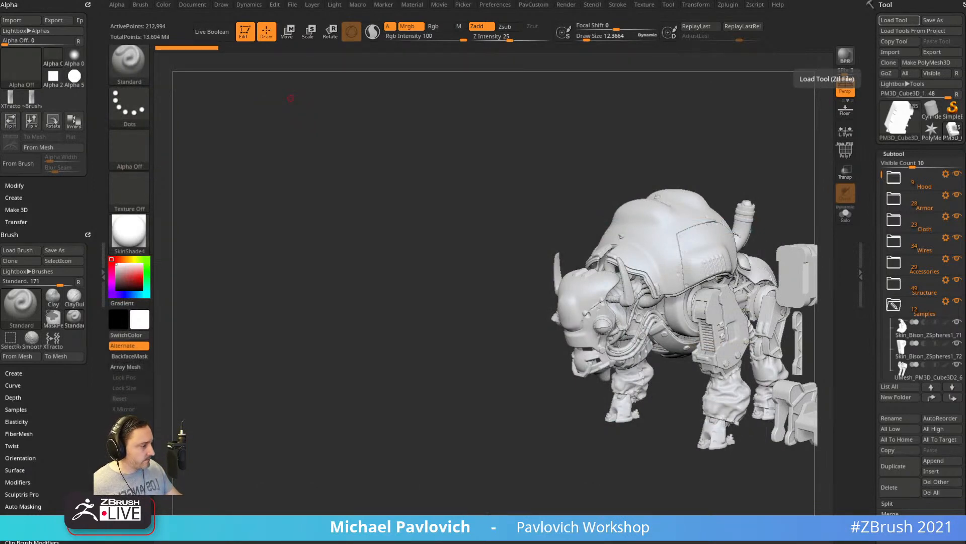
Return to the instructor's own ArtStation portfolio and open the Houdini Auto Game Res and Houdini Auto Game Dev Toolset posts in new tabs.
{"action": "left_click_drag", "start_coordinate": [745, 543], "coordinate": [722, 5]}
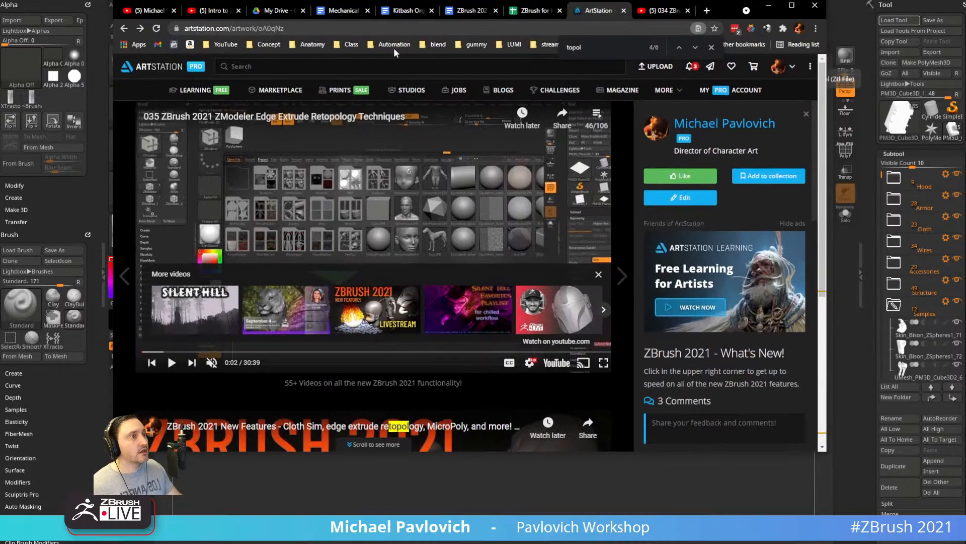
{"action": "left_click", "coordinate": [124, 29]}
{"action": "scroll", "coordinate": [524, 202], "scroll_direction": "down", "scroll_amount": 3}
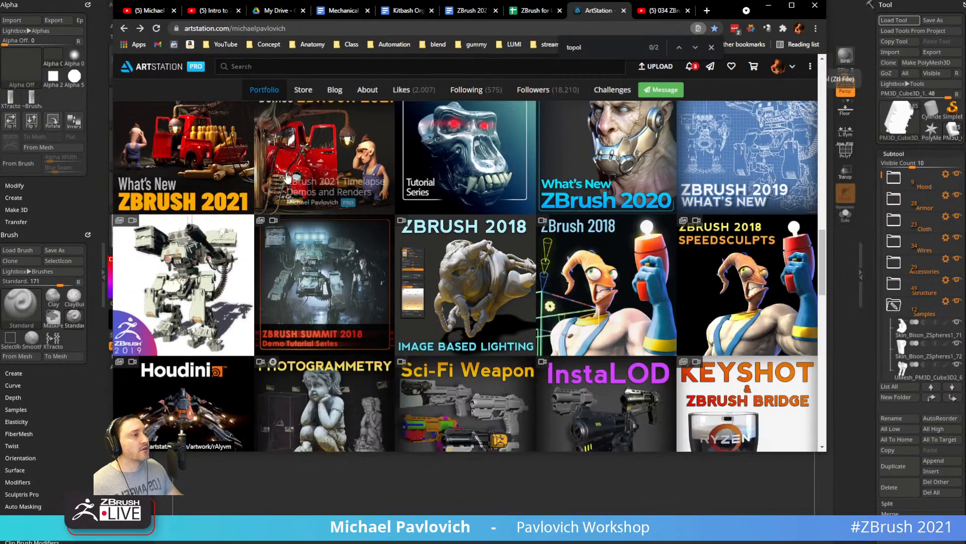
{"action": "scroll", "coordinate": [523, 201], "scroll_direction": "up", "scroll_amount": 6}
{"action": "middle_click", "coordinate": [523, 201]}
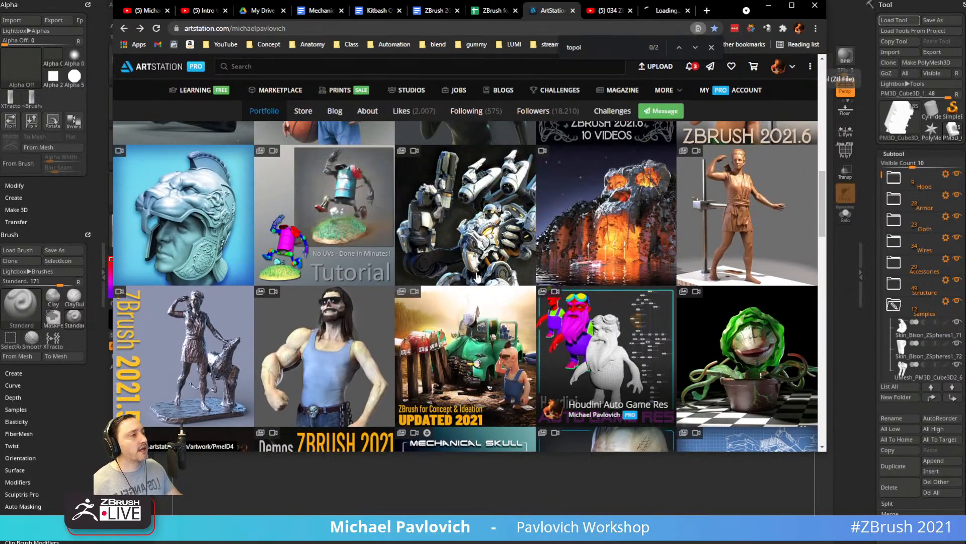
{"action": "scroll", "coordinate": [427, 258], "scroll_direction": "down", "scroll_amount": 7}
{"action": "scroll", "coordinate": [173, 362], "scroll_direction": "down", "scroll_amount": 2}
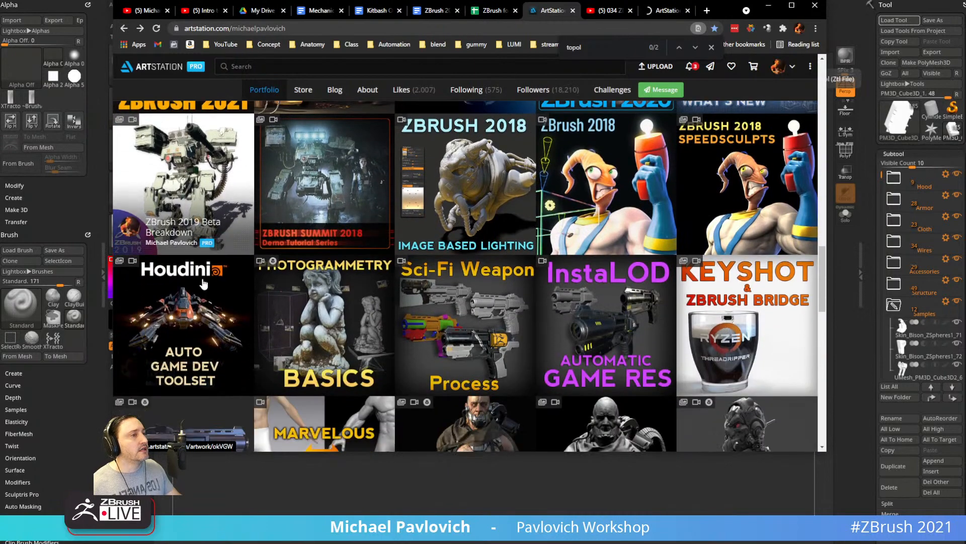
{"action": "middle_click", "coordinate": [173, 343]}
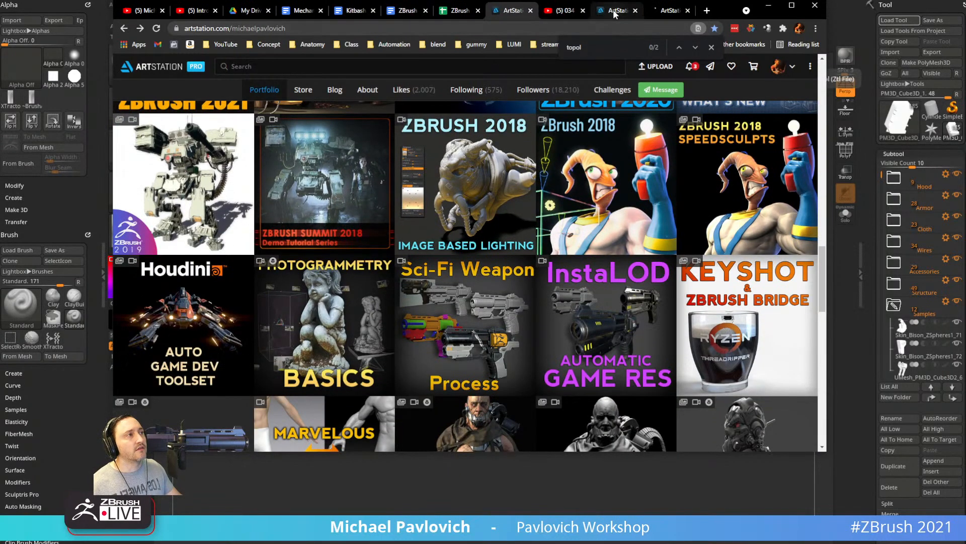
Bring up the Houdini Auto Game Res post and look through its images.
{"action": "left_click", "coordinate": [613, 10]}
{"action": "scroll", "coordinate": [380, 267], "scroll_direction": "down", "scroll_amount": 12}
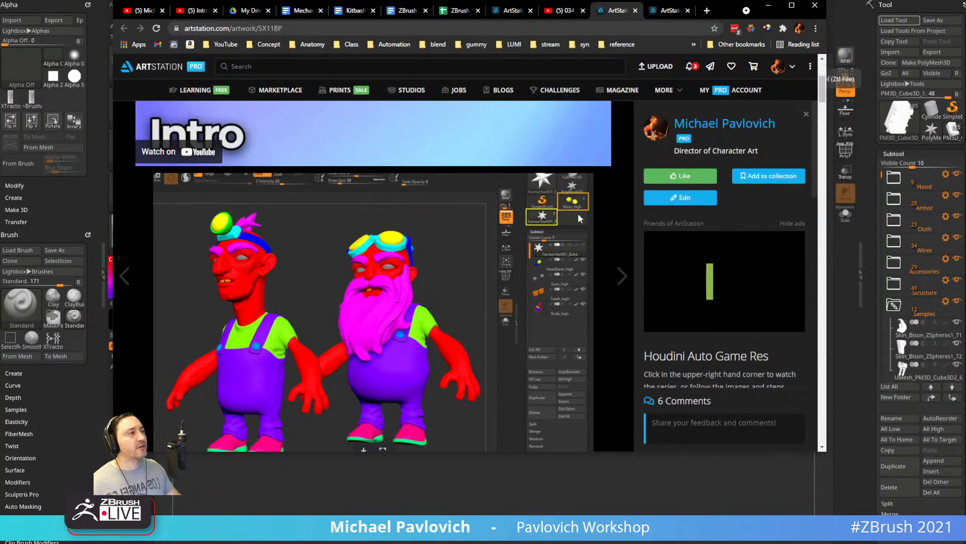
{"action": "scroll", "coordinate": [442, 253], "scroll_direction": "up", "scroll_amount": 10}
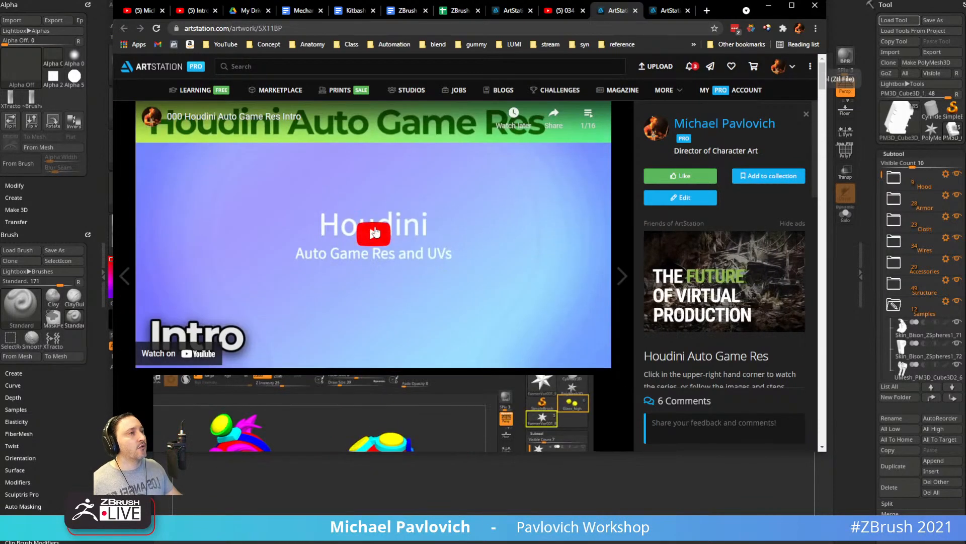
Play the embedded 000 Houdini Auto Game Res Intro video, skip ahead through it and pause at 0:45.
{"action": "left_click", "coordinate": [373, 232]}
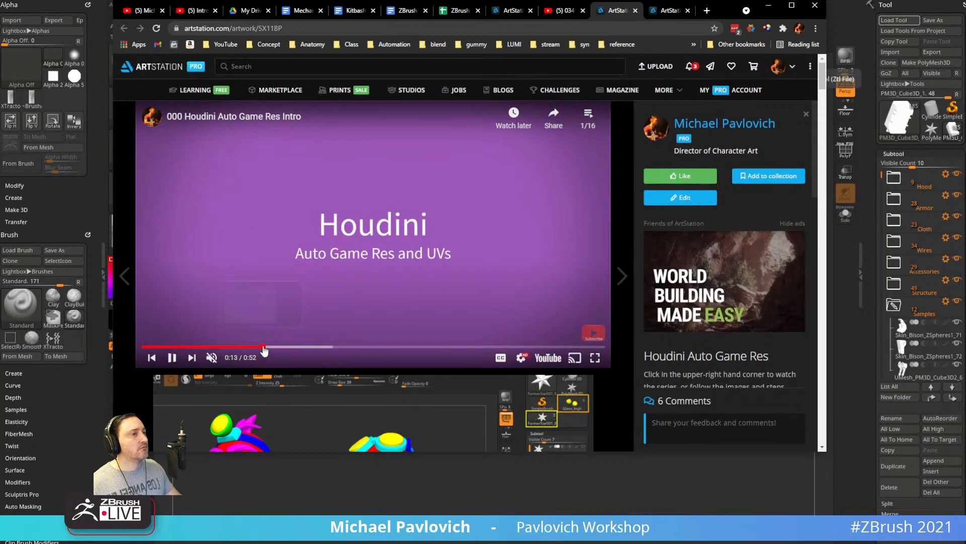
{"action": "left_click", "coordinate": [313, 347]}
{"action": "left_click", "coordinate": [377, 347]}
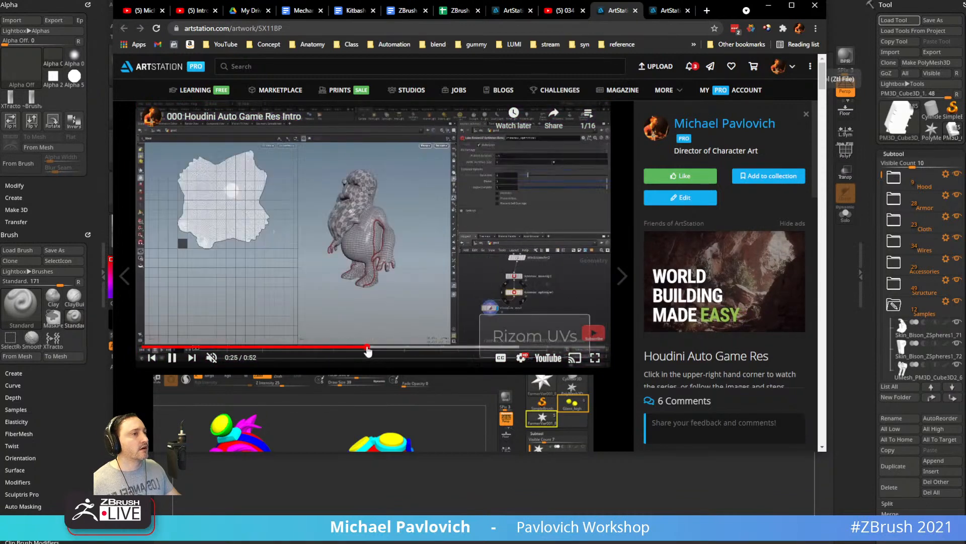
{"action": "left_click", "coordinate": [418, 348]}
{"action": "left_click", "coordinate": [454, 348]}
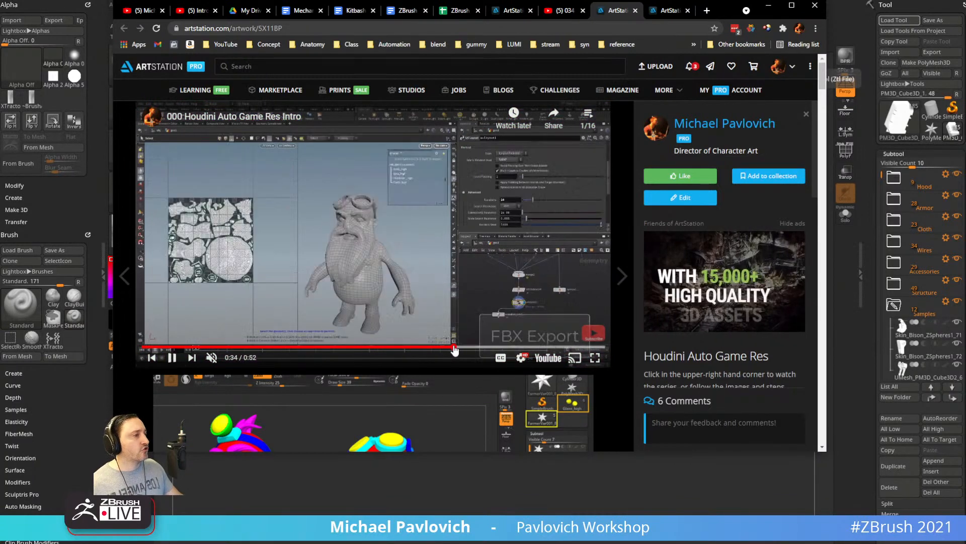
{"action": "left_click", "coordinate": [490, 348]}
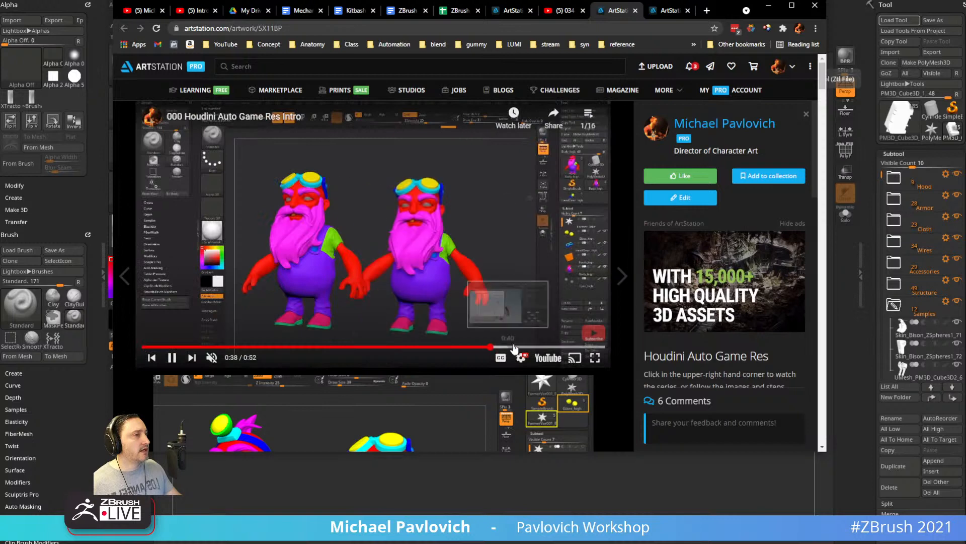
{"action": "left_click", "coordinate": [517, 348]}
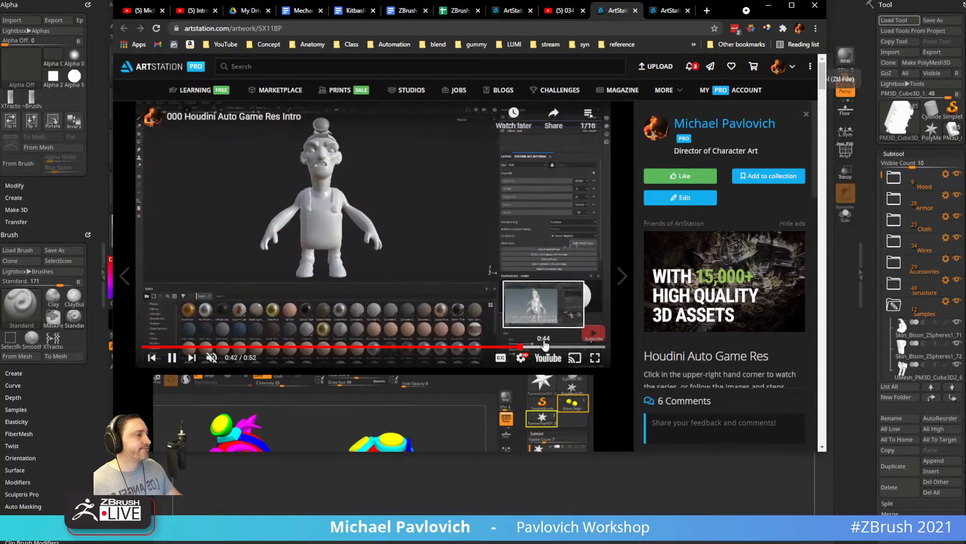
{"action": "left_click", "coordinate": [545, 347]}
{"action": "left_click", "coordinate": [171, 358]}
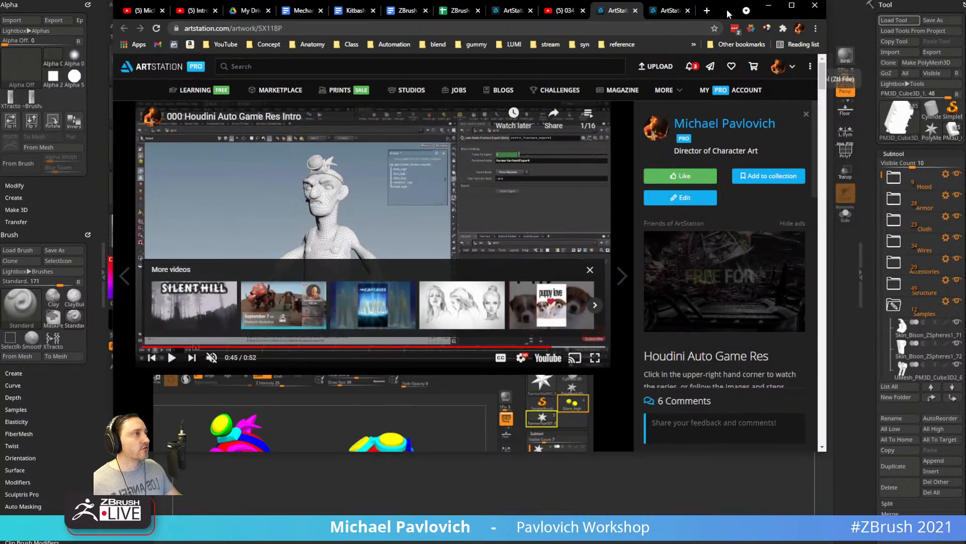
{"action": "key", "text": "alt+Tab"}
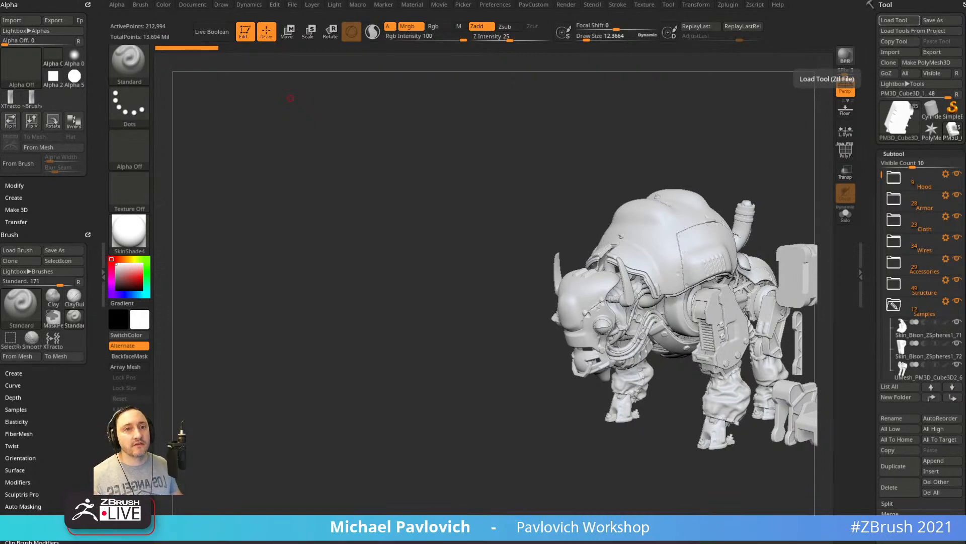
Return to the browser and search the instructor's YouTube channel for "dress" in place of "topology".
{"action": "left_click_drag", "start_coordinate": [745, 543], "coordinate": [697, 89]}
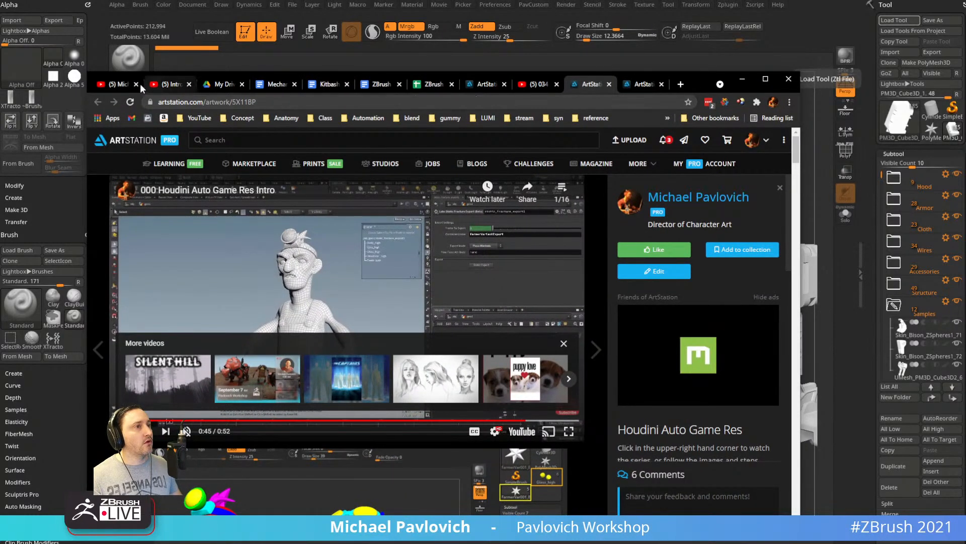
{"action": "left_click", "coordinate": [122, 86]}
{"action": "left_click_drag", "start_coordinate": [610, 166], "coordinate": [497, 161]}
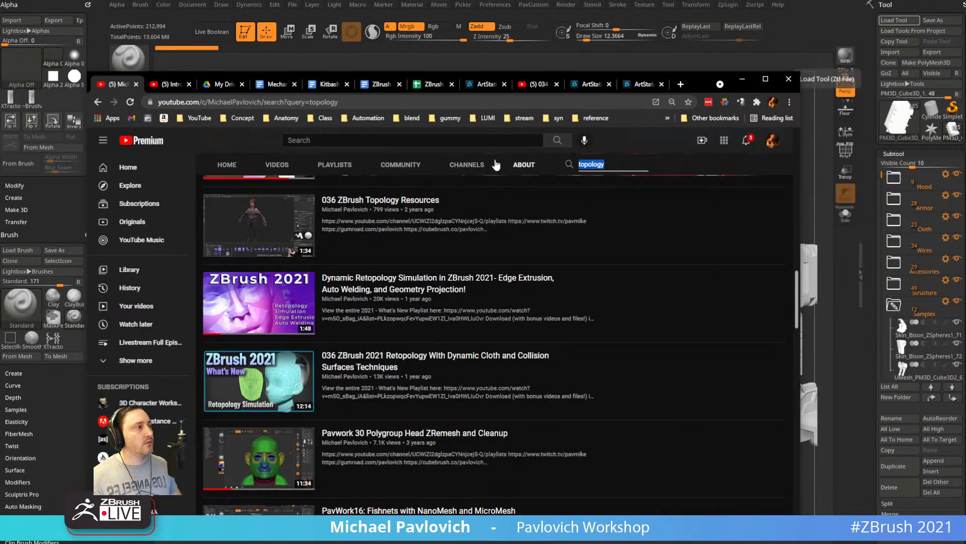
{"action": "left_click", "coordinate": [595, 164]}
{"action": "left_click", "coordinate": [571, 164]}
{"action": "type", "text": "dress"}
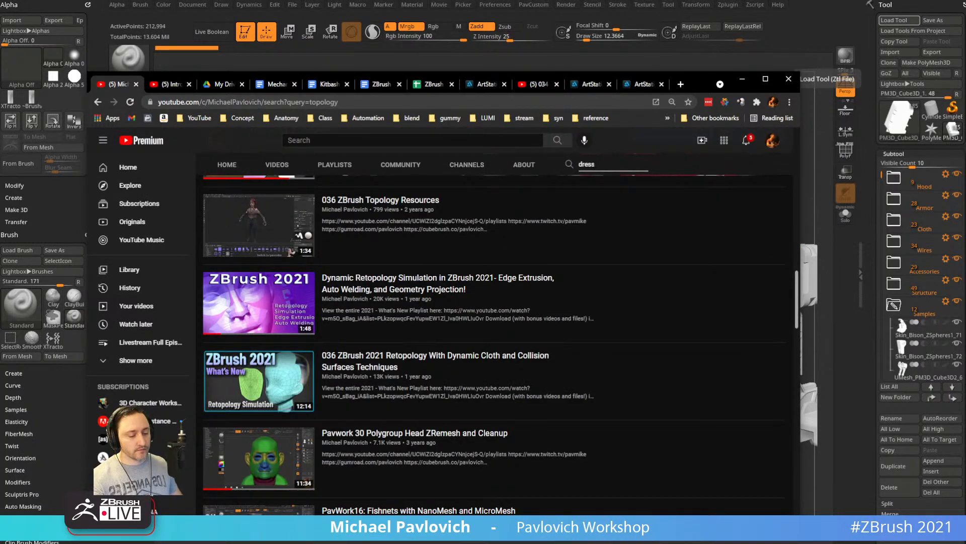
{"action": "key", "text": "Return"}
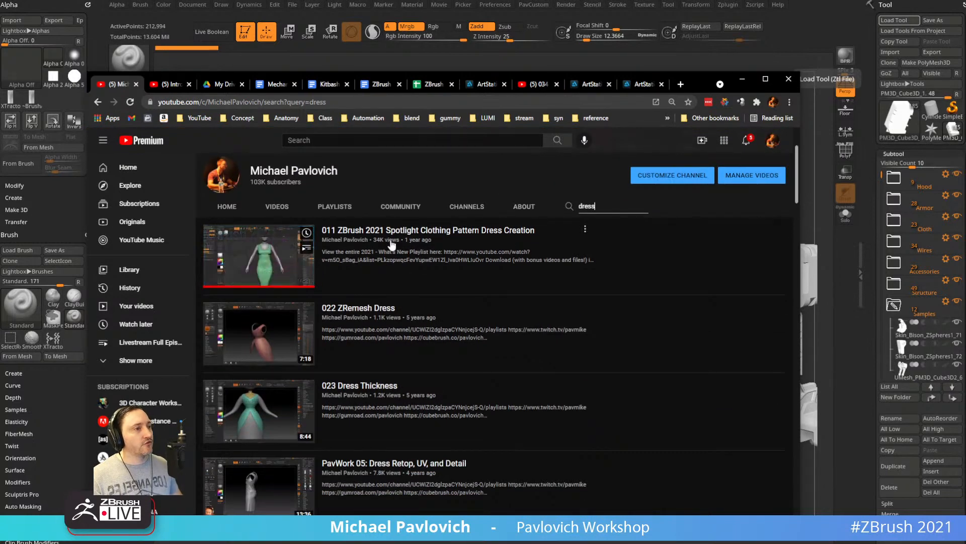
Look through the channel's "dress" results for the ZBrush 2021 clothing pattern dress creation videos.
{"action": "scroll", "coordinate": [495, 334], "scroll_direction": "down", "scroll_amount": 1}
{"action": "scroll", "coordinate": [495, 334], "scroll_direction": "down", "scroll_amount": 5}
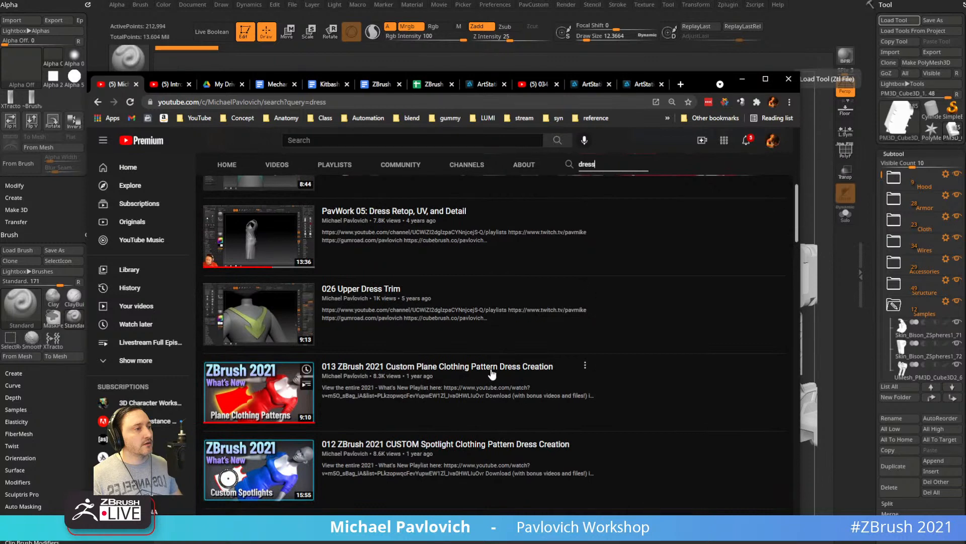
{"action": "scroll", "coordinate": [493, 372], "scroll_direction": "down", "scroll_amount": 2}
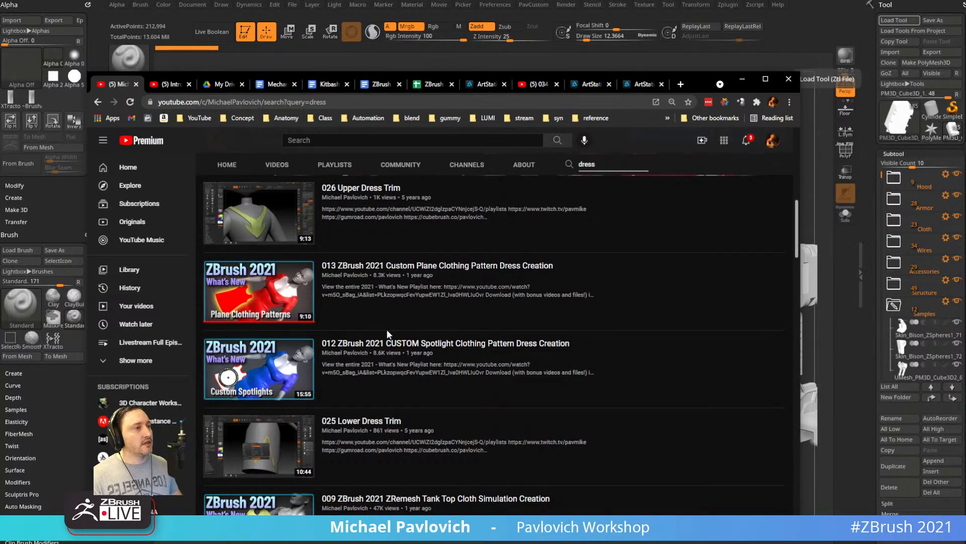
{"action": "scroll", "coordinate": [387, 329], "scroll_direction": "up", "scroll_amount": 10}
{"action": "scroll", "coordinate": [372, 308], "scroll_direction": "down", "scroll_amount": 6}
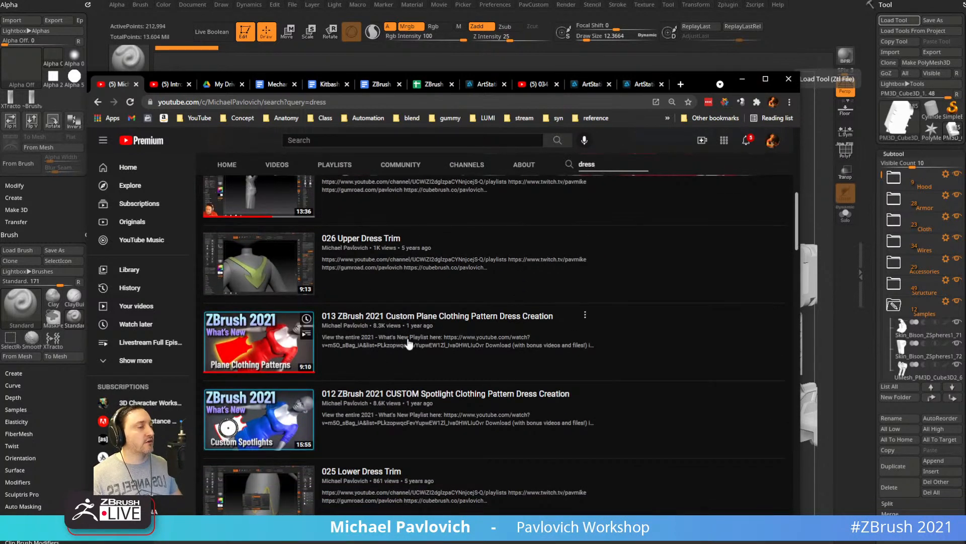
{"action": "scroll", "coordinate": [409, 344], "scroll_direction": "up", "scroll_amount": 10}
List the channel's created playlists and open the full ZBrush 2021 - What's New playlist.
{"action": "left_click", "coordinate": [97, 102]}
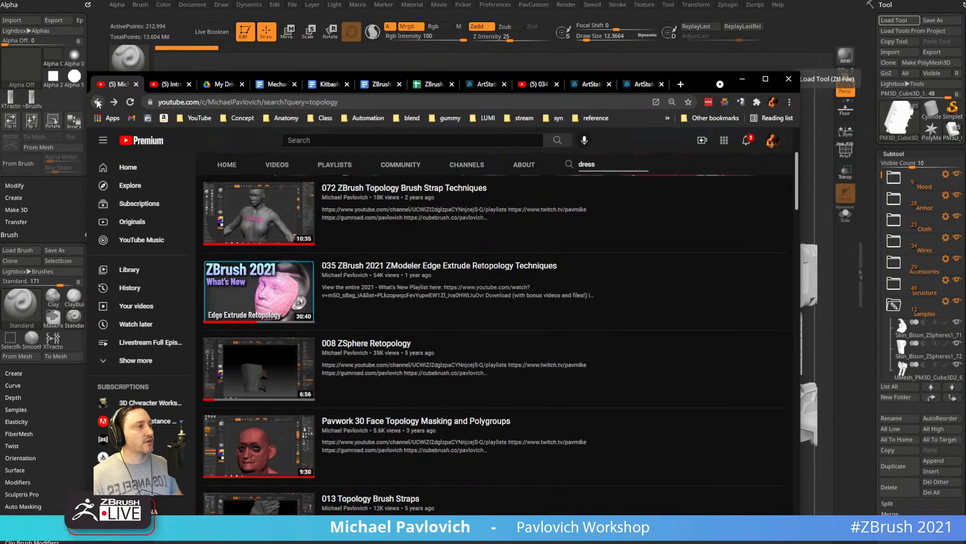
{"action": "scroll", "coordinate": [348, 252], "scroll_direction": "up", "scroll_amount": 5}
{"action": "left_click", "coordinate": [335, 307]}
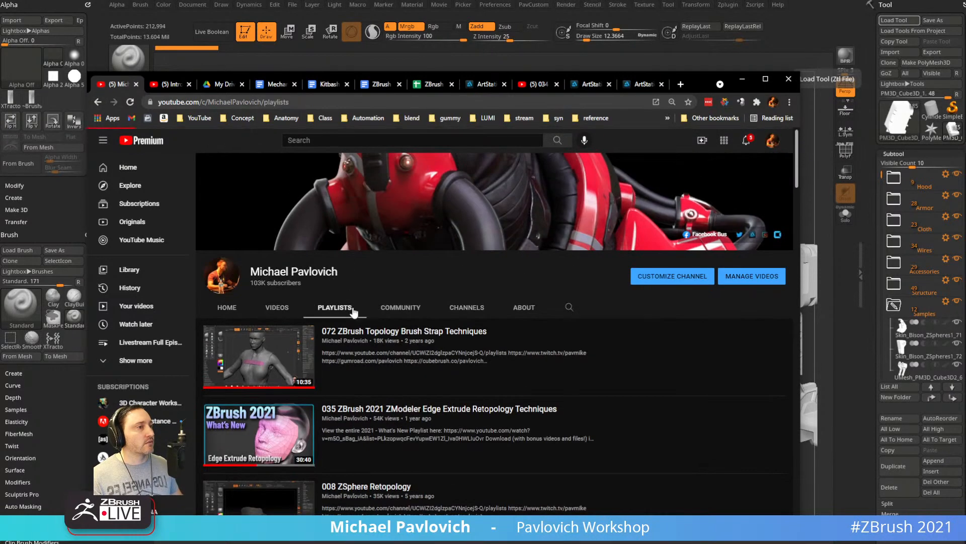
{"action": "scroll", "coordinate": [427, 284], "scroll_direction": "down", "scroll_amount": 3}
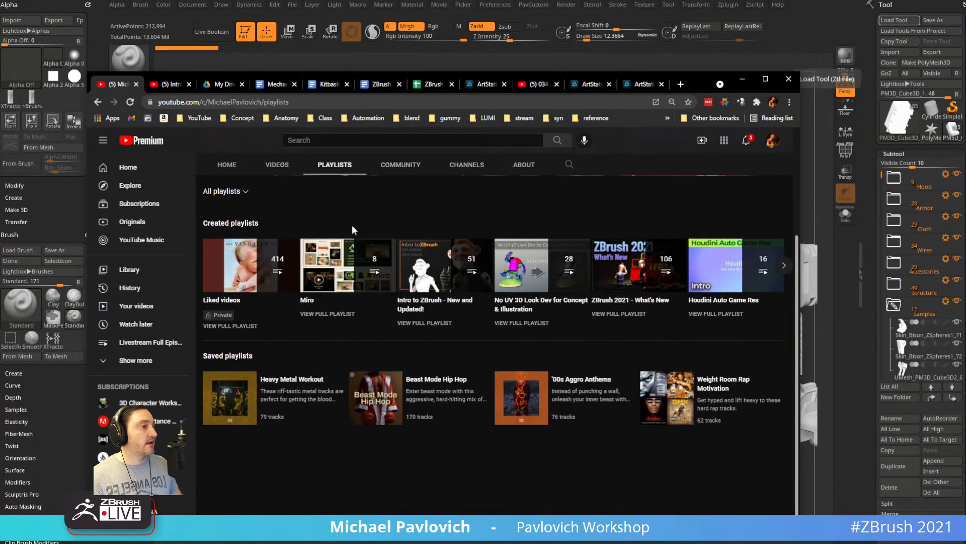
{"action": "left_click", "coordinate": [225, 191]}
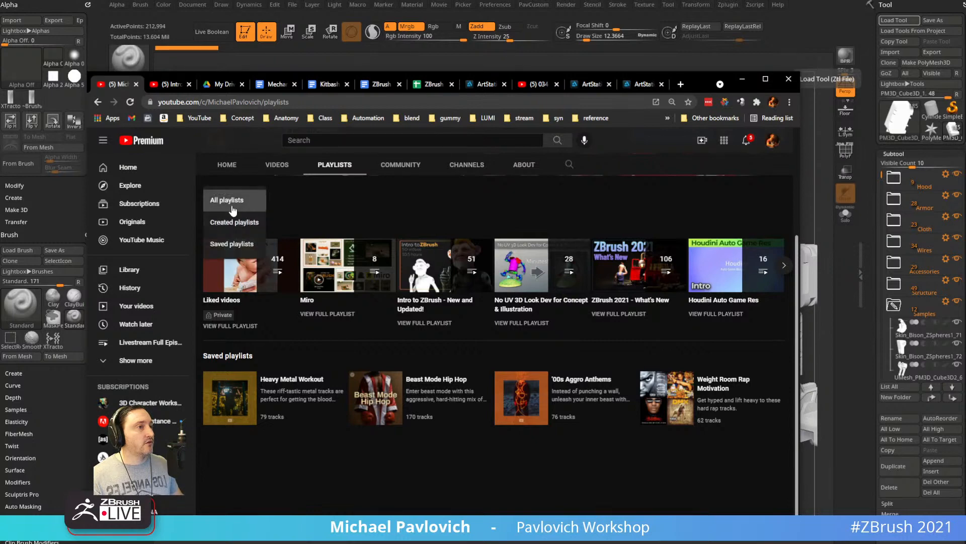
{"action": "left_click", "coordinate": [233, 222]}
{"action": "scroll", "coordinate": [458, 312], "scroll_direction": "down", "scroll_amount": 5}
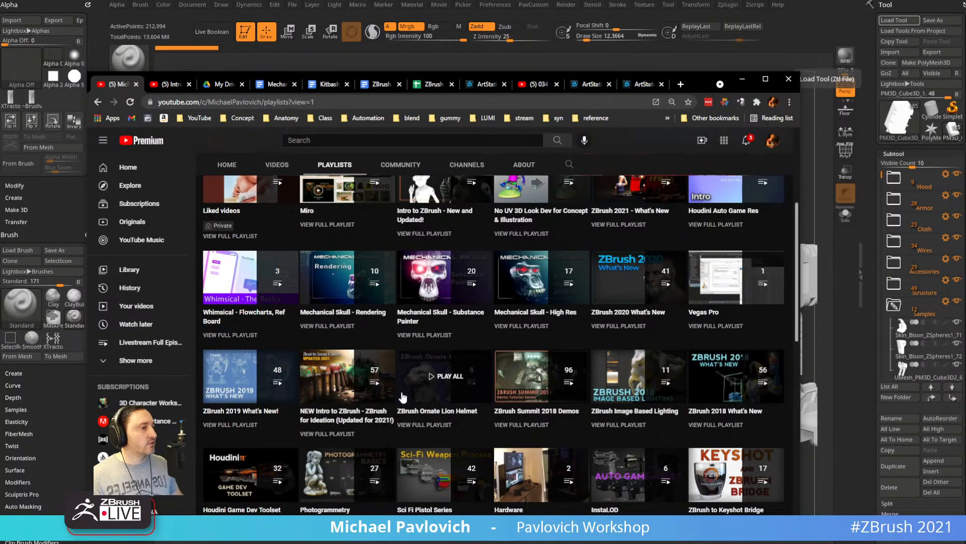
{"action": "scroll", "coordinate": [402, 395], "scroll_direction": "up", "scroll_amount": 1}
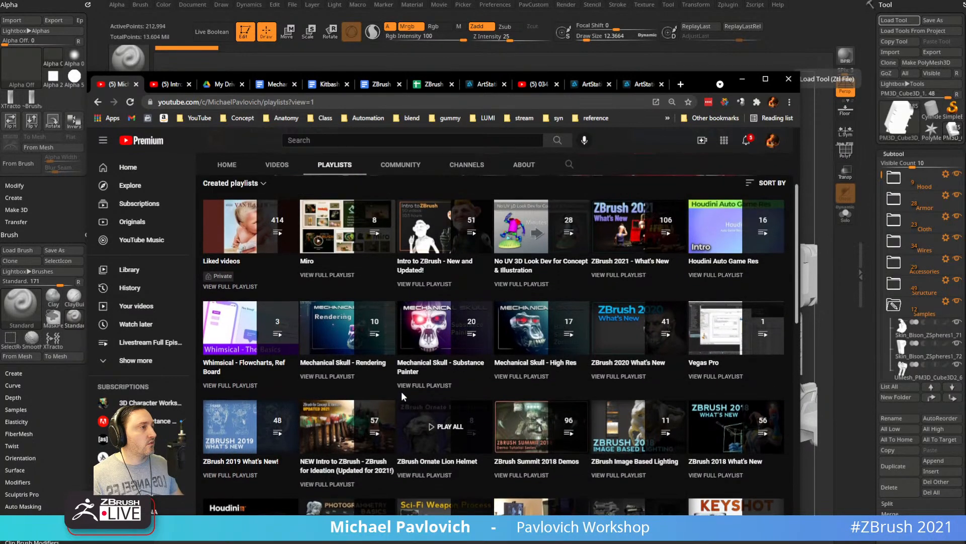
{"action": "left_click", "coordinate": [606, 280]}
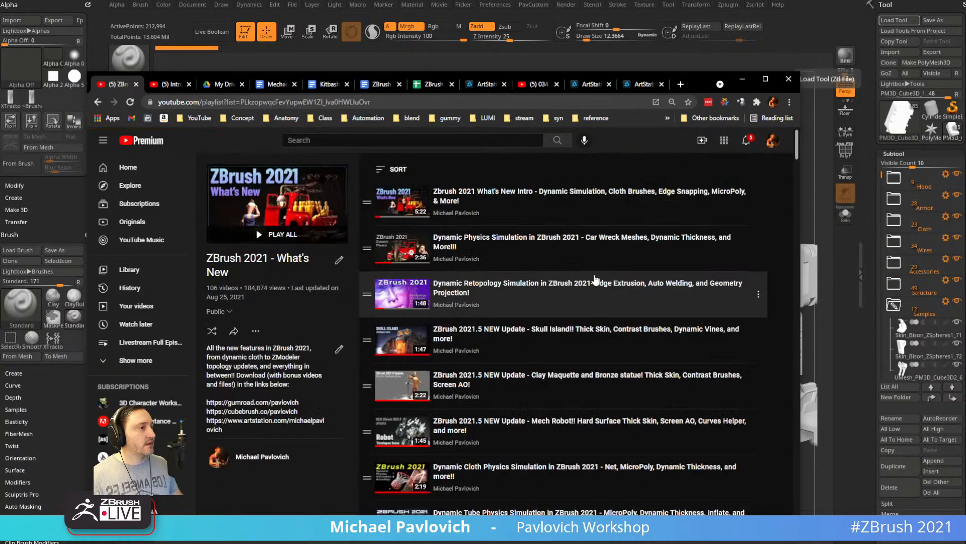
Find "dress" within the playlist page, select the playlist's web address and move the browser window out of view.
{"action": "key", "text": "ctrl+f"}
{"action": "type", "text": "dress"}
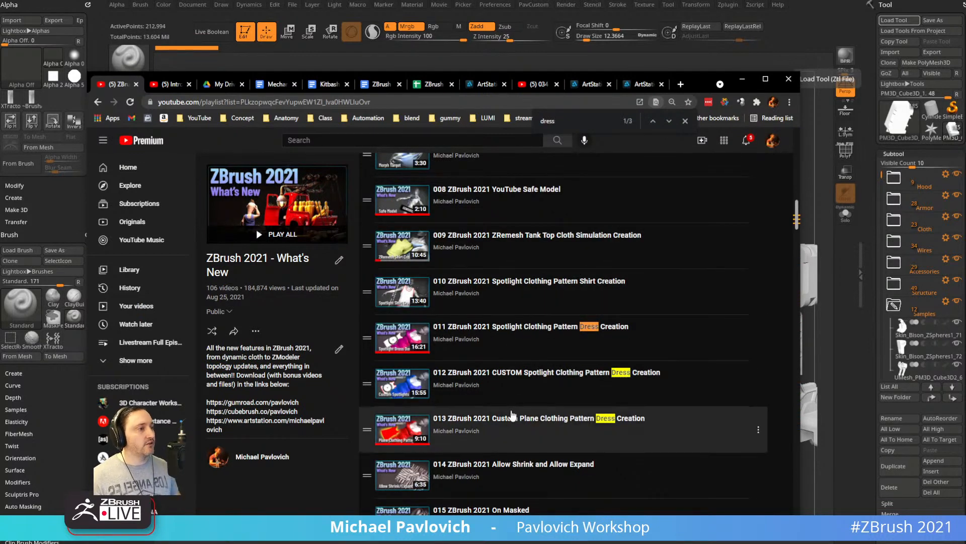
{"action": "left_click", "coordinate": [587, 102]}
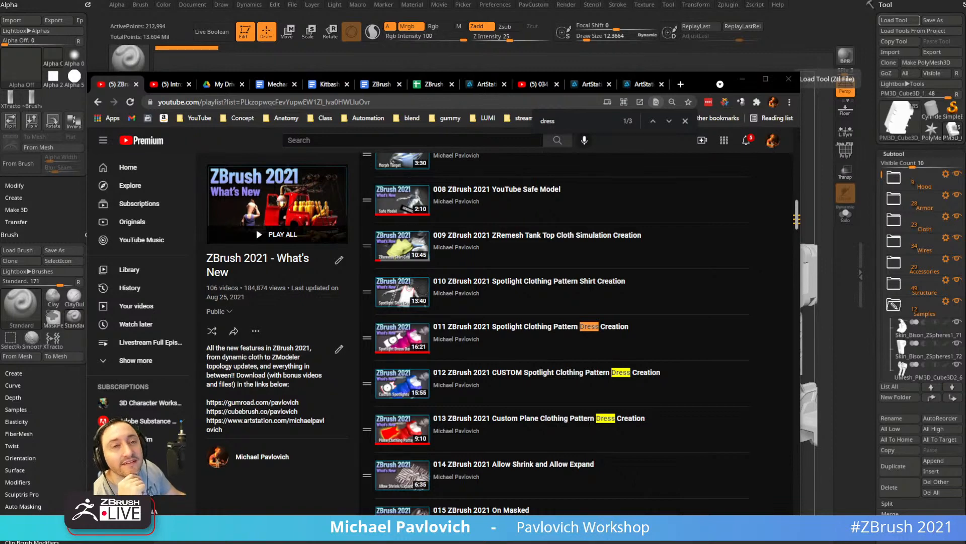
{"action": "left_click", "coordinate": [457, 102]}
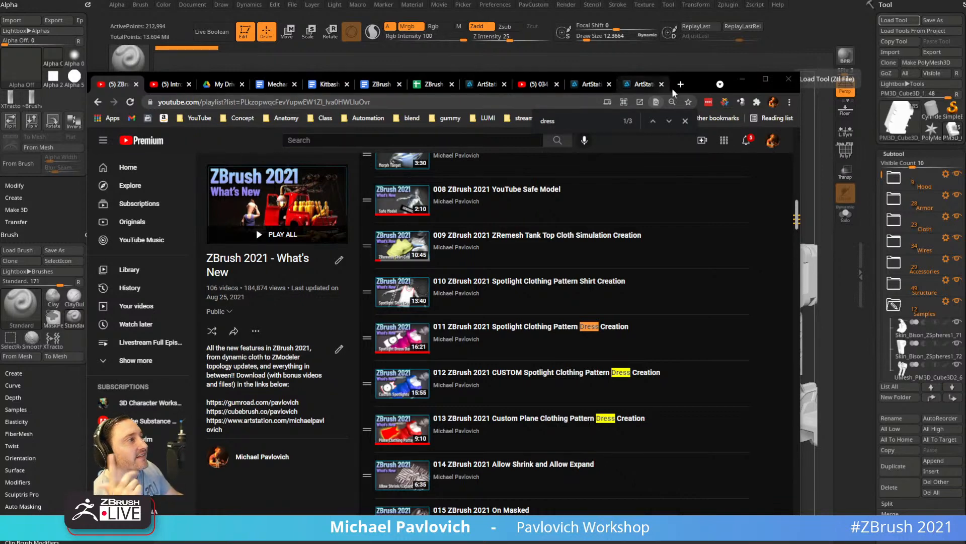
{"action": "left_click_drag", "start_coordinate": [699, 85], "coordinate": [557, 99]}
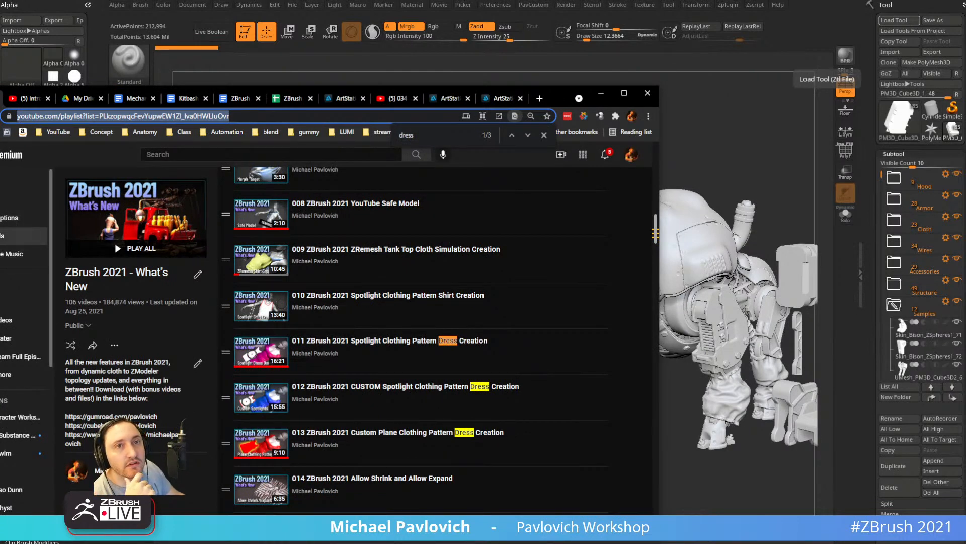
{"action": "left_click_drag", "start_coordinate": [546, 101], "coordinate": [544, 543]}
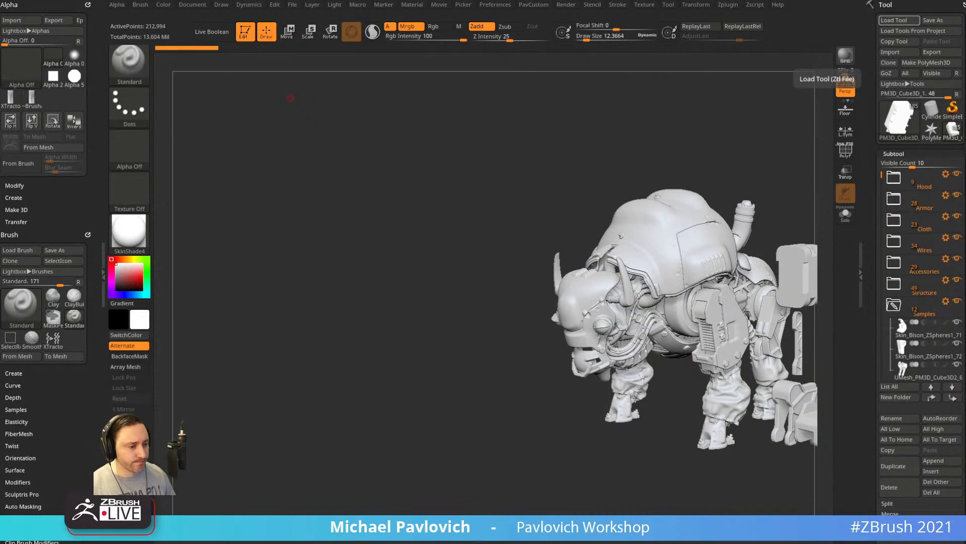
Show the uploads on the Stylus League YouTube channel, select its web address and move the window away.
{"action": "left_click_drag", "start_coordinate": [571, 0], "coordinate": [569, 0]}
{"action": "scroll", "coordinate": [423, 174], "scroll_direction": "down", "scroll_amount": 3}
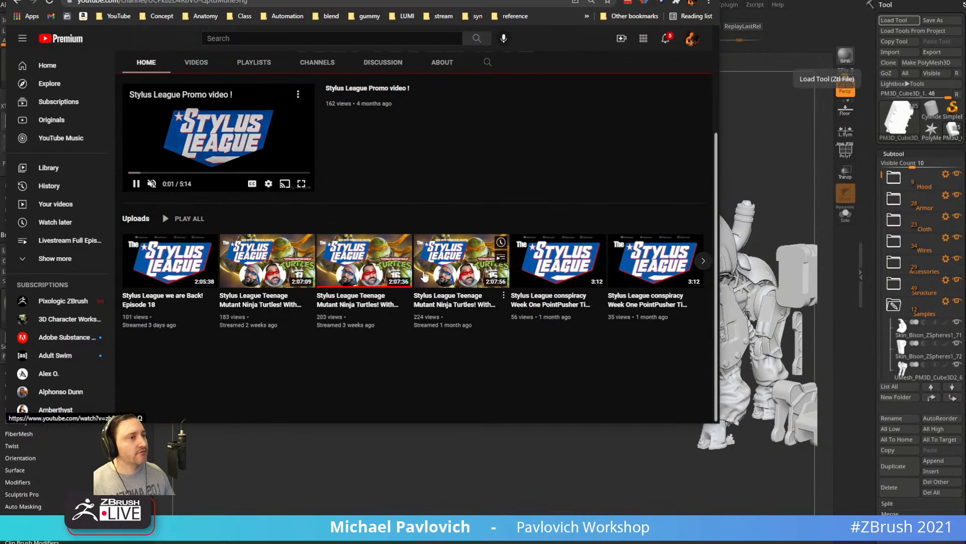
{"action": "left_click", "coordinate": [264, 1]}
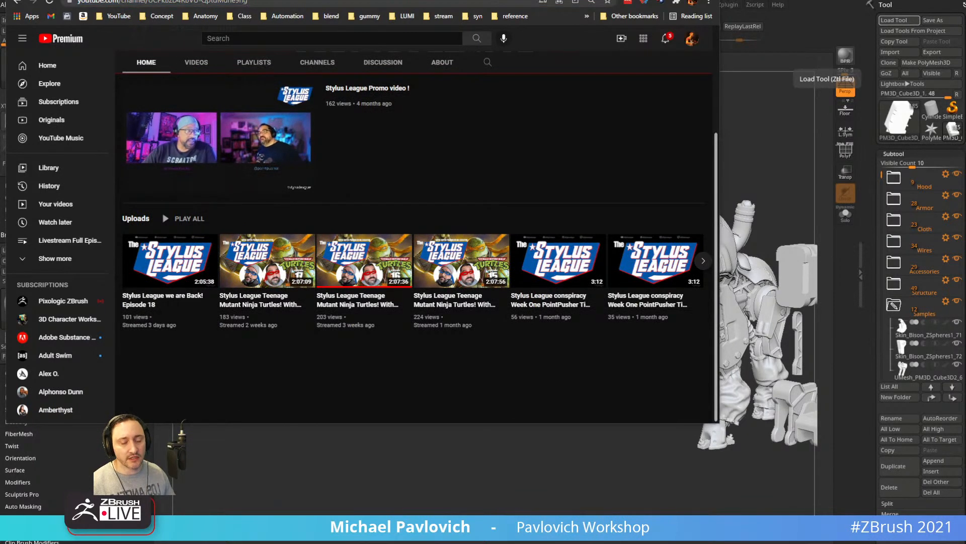
{"action": "left_click_drag", "start_coordinate": [351, 0], "coordinate": [351, 8]}
Switch to Substance 3D Painter and open the recent project D:/Recording/Bison/Buffalo.spp.
{"action": "key", "text": "alt+Tab"}
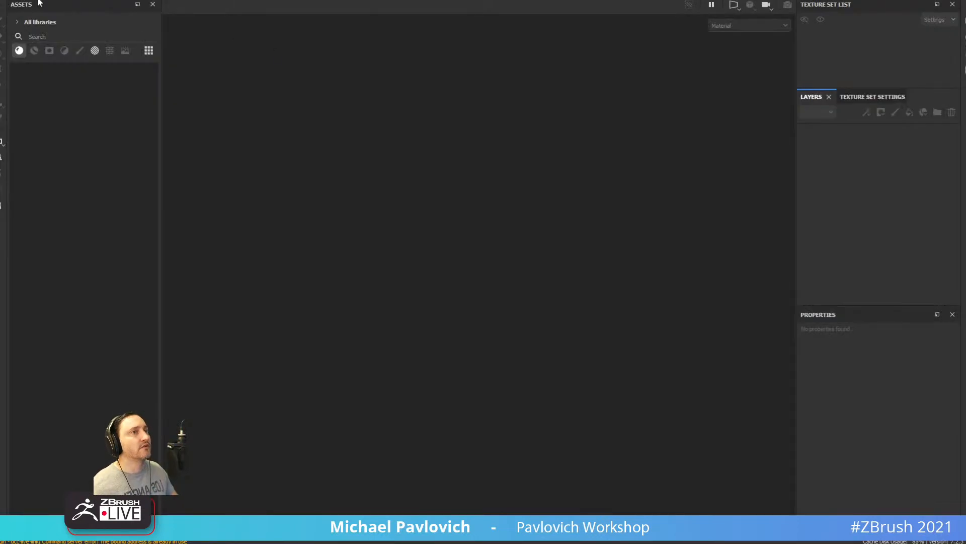
{"action": "left_click", "coordinate": [39, 3]}
{"action": "mouse_move", "coordinate": [46, 23]}
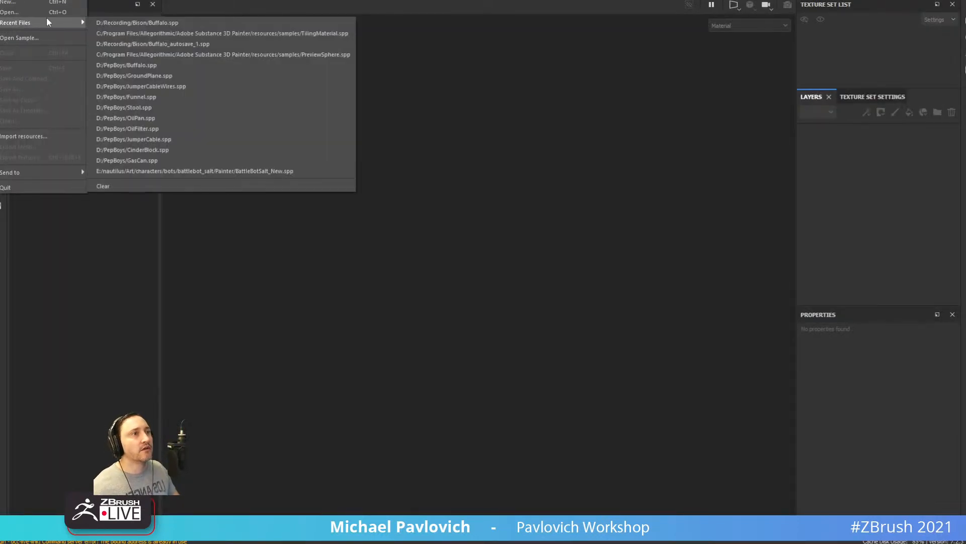
{"action": "left_click", "coordinate": [155, 23]}
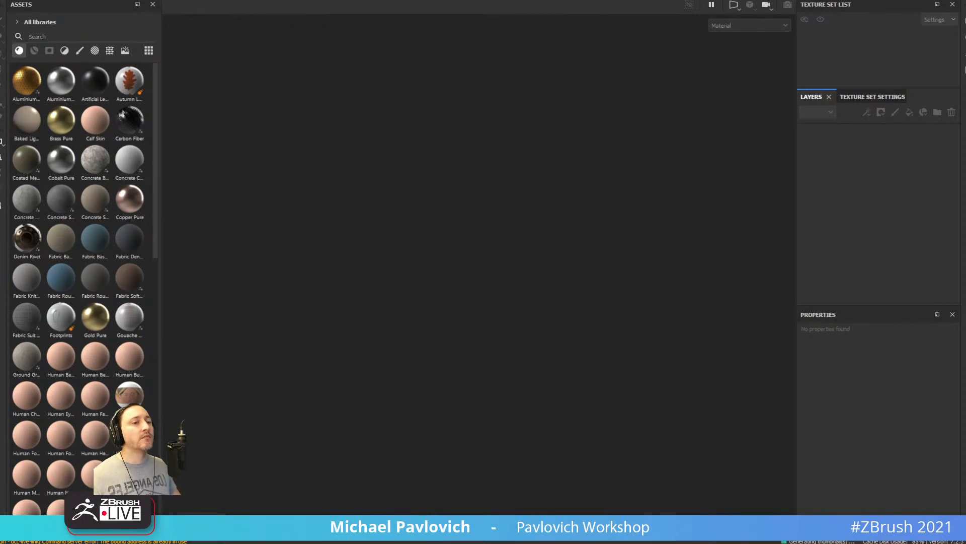
Switch to ZBrush, set the Draw Size to about 38.34 and select the first upper sample panel beside the bison with the Move gizmo.
{"action": "key", "text": "alt+Tab"}
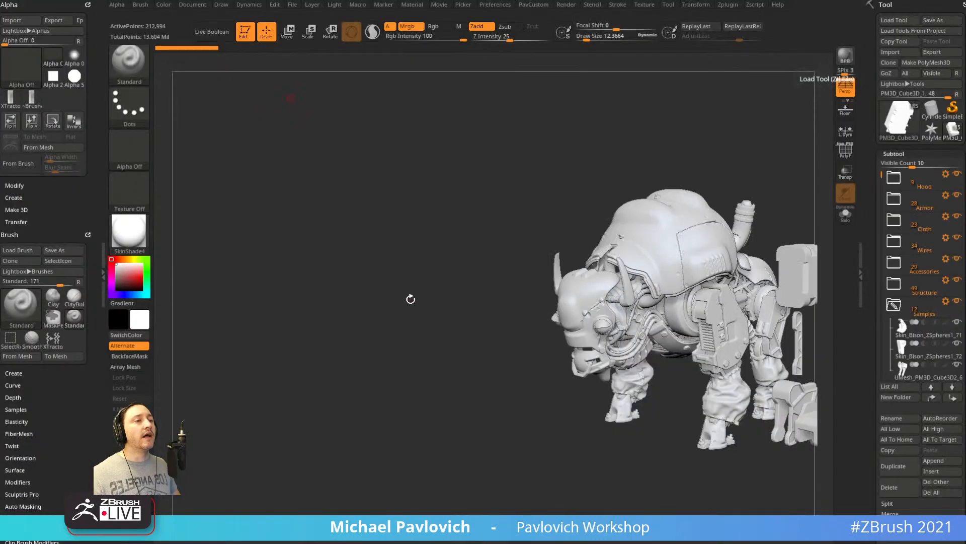
{"action": "mouse_move", "coordinate": [414, 291]}
{"action": "left_mouse_down"}
{"action": "mouse_move", "coordinate": [367, 210]}
{"action": "mouse_move", "coordinate": [527, 142]}
{"action": "mouse_move", "coordinate": [242, 176]}
{"action": "left_mouse_up"}
{"action": "key", "text": "s"}
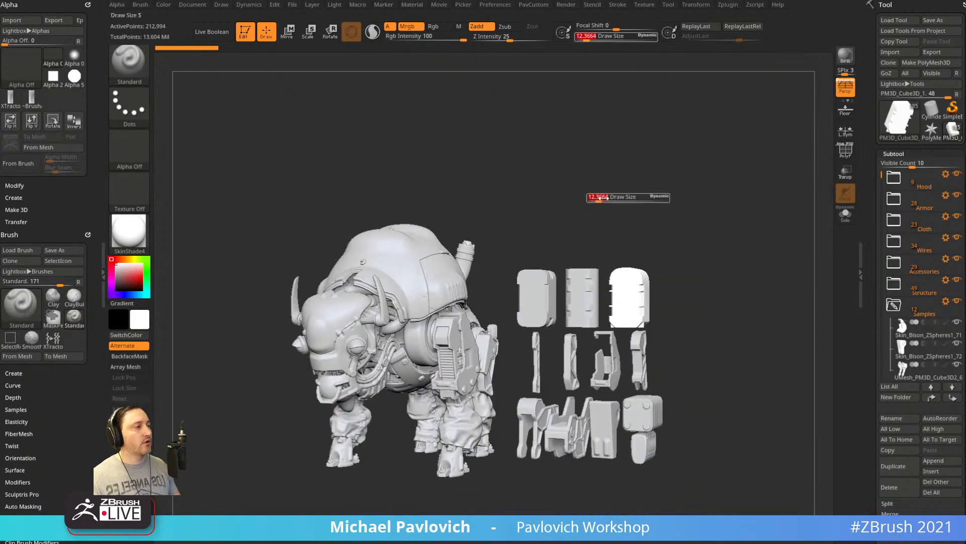
{"action": "key", "text": "s"}
{"action": "mouse_move", "coordinate": [599, 199]}
{"action": "left_mouse_down"}
{"action": "mouse_move", "coordinate": [648, 155]}
{"action": "mouse_move", "coordinate": [621, 164]}
{"action": "left_mouse_up"}
{"action": "key", "text": "s"}
{"action": "left_click_drag", "start_coordinate": [589, 228], "coordinate": [584, 229]}
{"action": "left_click", "coordinate": [576, 251], "text": "alt"}
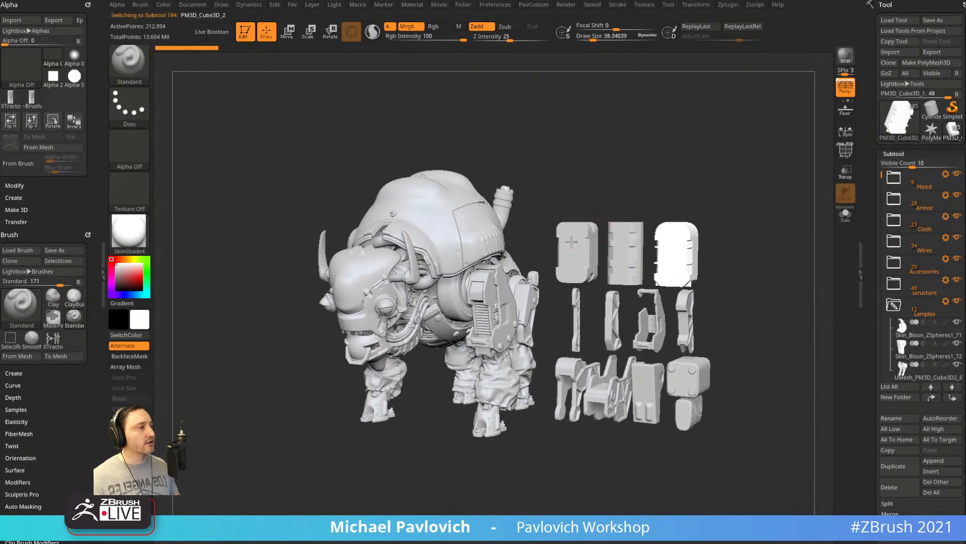
{"action": "left_click_drag", "start_coordinate": [595, 195], "coordinate": [593, 226]}
{"action": "key", "text": "w"}
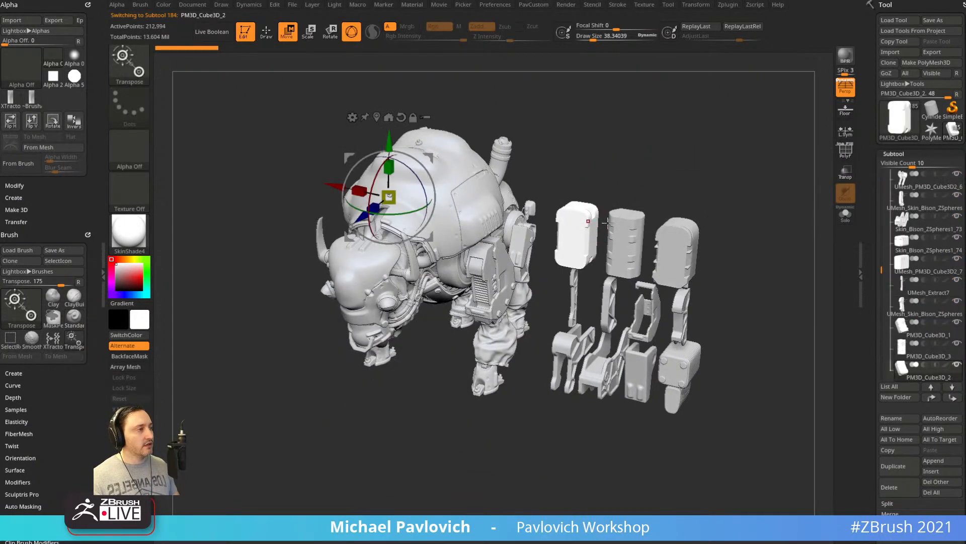
Switch to Substance 3D Painter, enlarge the Texture Set List area and view the whole textured bison from the side.
{"action": "key", "text": "alt+Tab"}
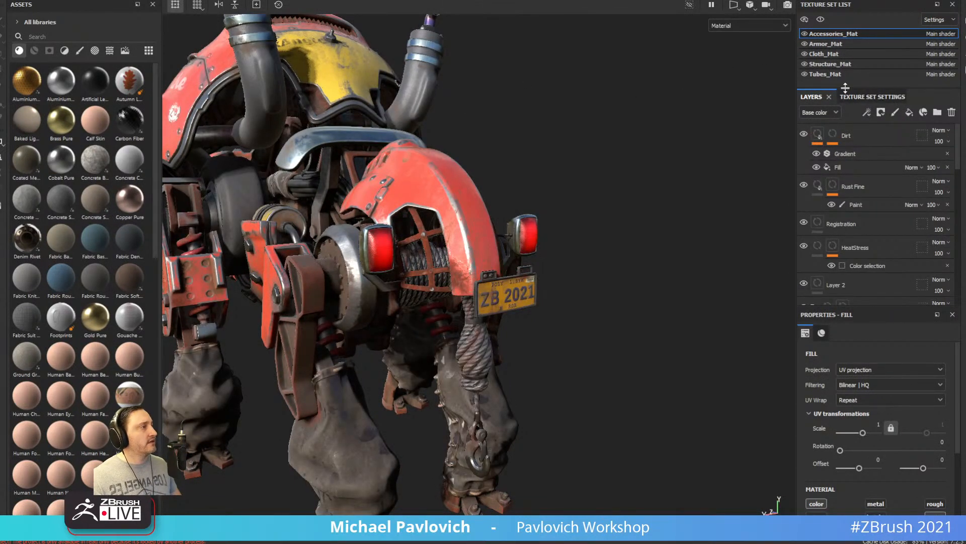
{"action": "left_click_drag", "start_coordinate": [847, 93], "coordinate": [846, 152]}
{"action": "left_click_drag", "start_coordinate": [664, 120], "coordinate": [720, 128], "text": "alt"}
{"action": "right_click_drag", "start_coordinate": [720, 128], "coordinate": [493, 113], "text": "alt"}
{"action": "left_click_drag", "start_coordinate": [493, 113], "coordinate": [579, 103], "text": "alt"}
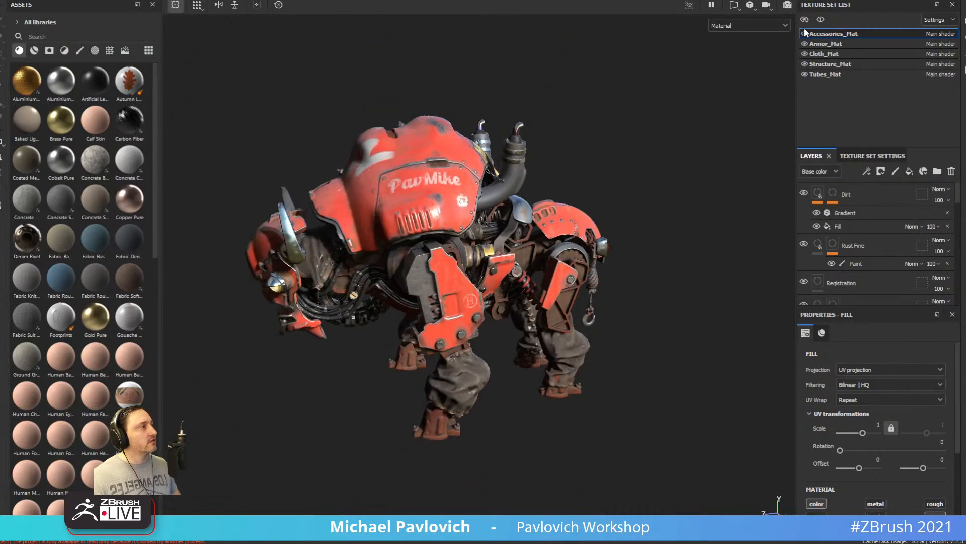
Isolate the Accessories_Mat texture set and examine its pipes, wheels, springs and cables from several angles.
{"action": "left_click", "coordinate": [820, 19]}
{"action": "middle_click_drag", "start_coordinate": [578, 92], "coordinate": [610, 74], "text": "alt"}
{"action": "right_click_drag", "start_coordinate": [610, 74], "coordinate": [644, 155], "text": "alt"}
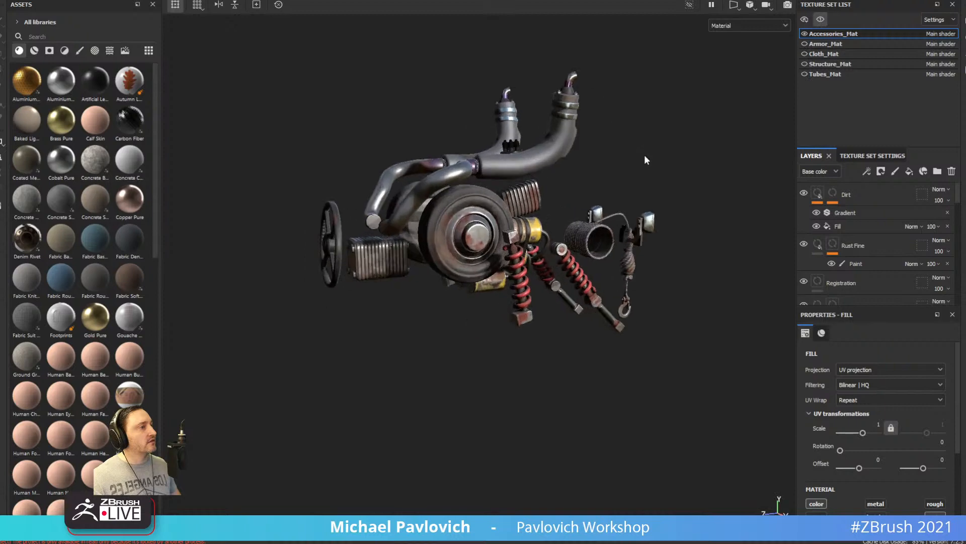
{"action": "right_click_drag", "start_coordinate": [463, 162], "coordinate": [689, 258], "text": "alt"}
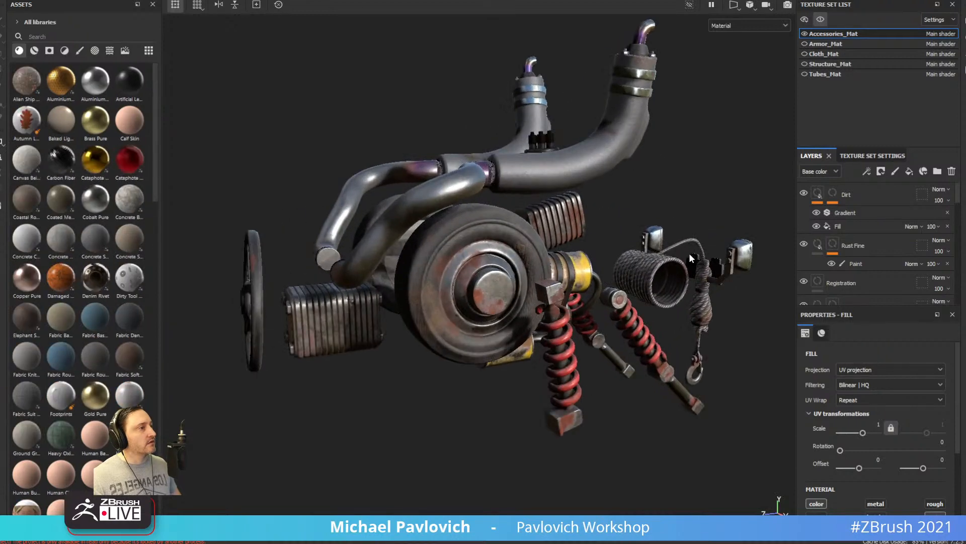
{"action": "left_click_drag", "start_coordinate": [618, 194], "coordinate": [640, 296], "text": "alt"}
{"action": "right_click_drag", "start_coordinate": [640, 295], "coordinate": [704, 317], "text": "shift"}
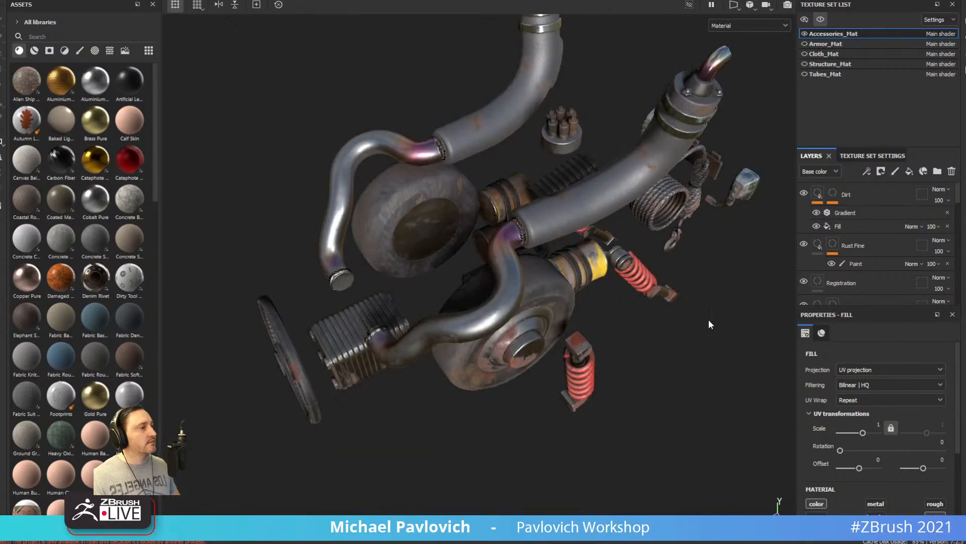
{"action": "left_click_drag", "start_coordinate": [708, 319], "coordinate": [572, 176], "text": "alt"}
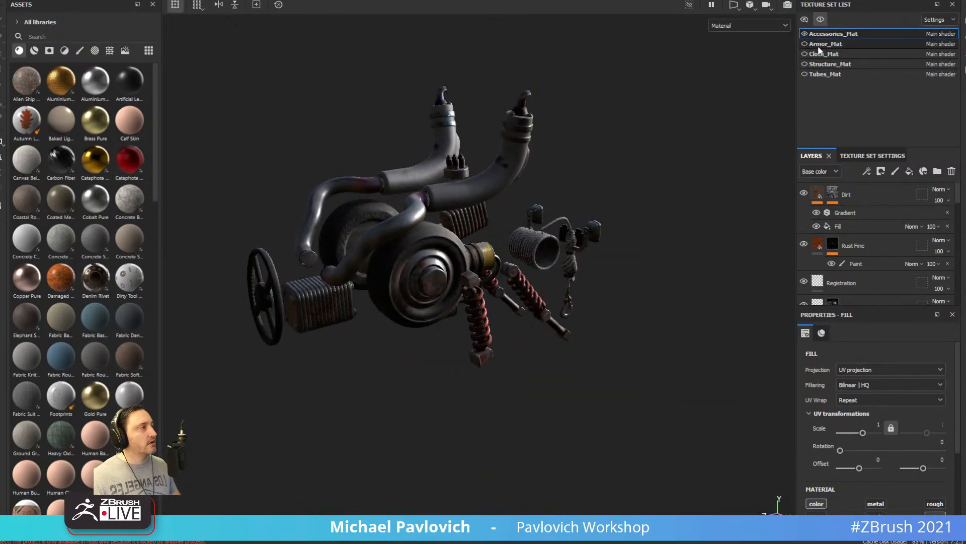
Isolate the Armor_Mat texture set and examine the red armor panels, decals and head from several angles and under different lighting.
{"action": "left_click", "coordinate": [805, 43]}
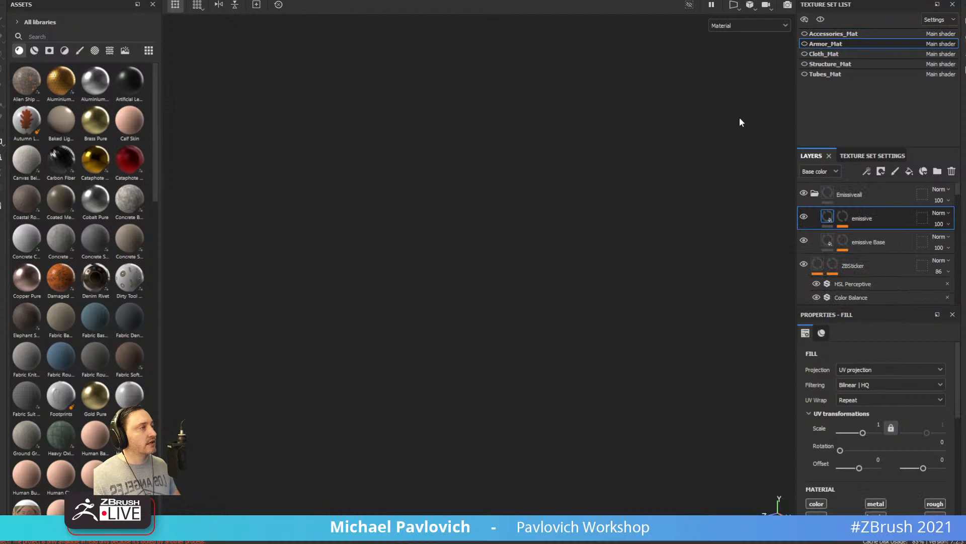
{"action": "left_click", "coordinate": [805, 44]}
{"action": "left_click_drag", "start_coordinate": [612, 185], "coordinate": [605, 157], "text": "alt"}
{"action": "right_click_drag", "start_coordinate": [605, 157], "coordinate": [654, 162], "text": "shift"}
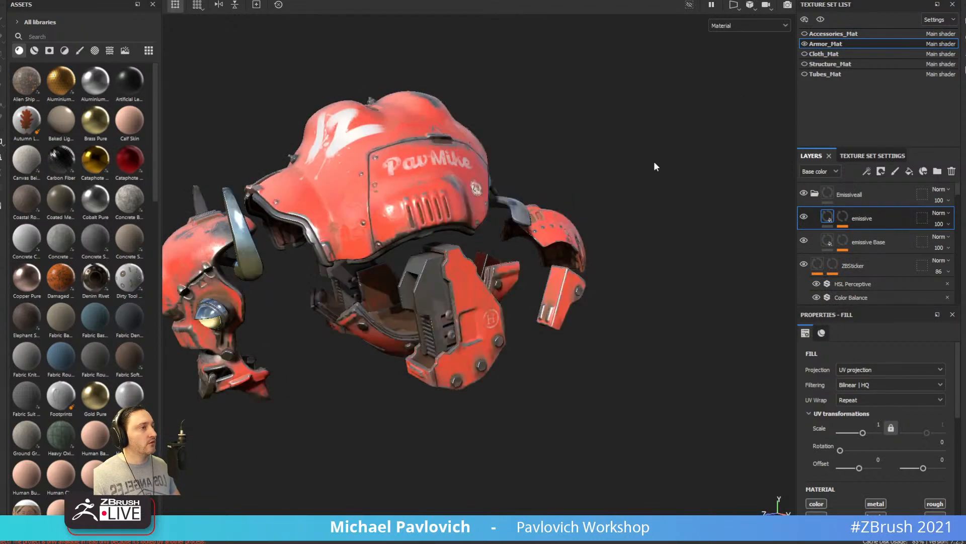
{"action": "middle_click_drag", "start_coordinate": [498, 162], "coordinate": [621, 160], "text": "alt"}
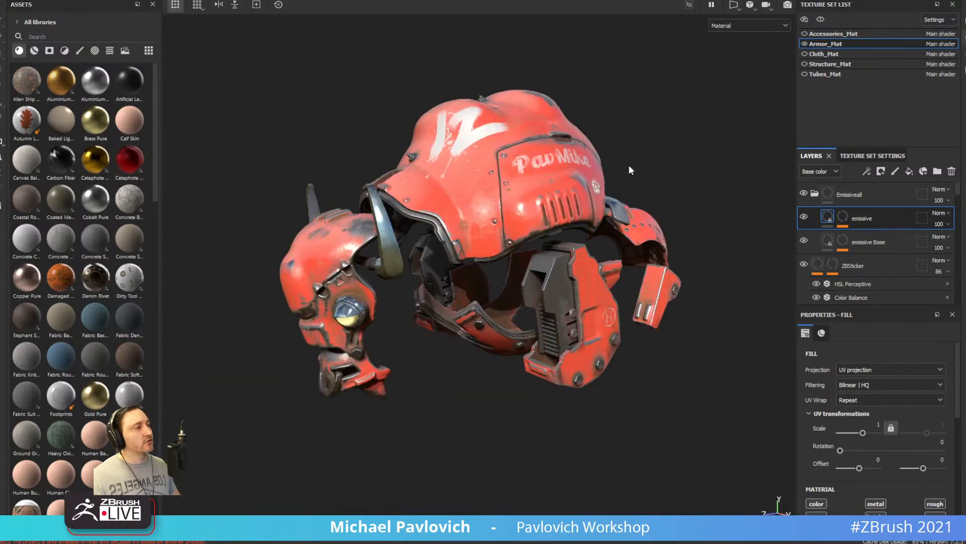
{"action": "left_click_drag", "start_coordinate": [629, 166], "coordinate": [641, 167], "text": "alt"}
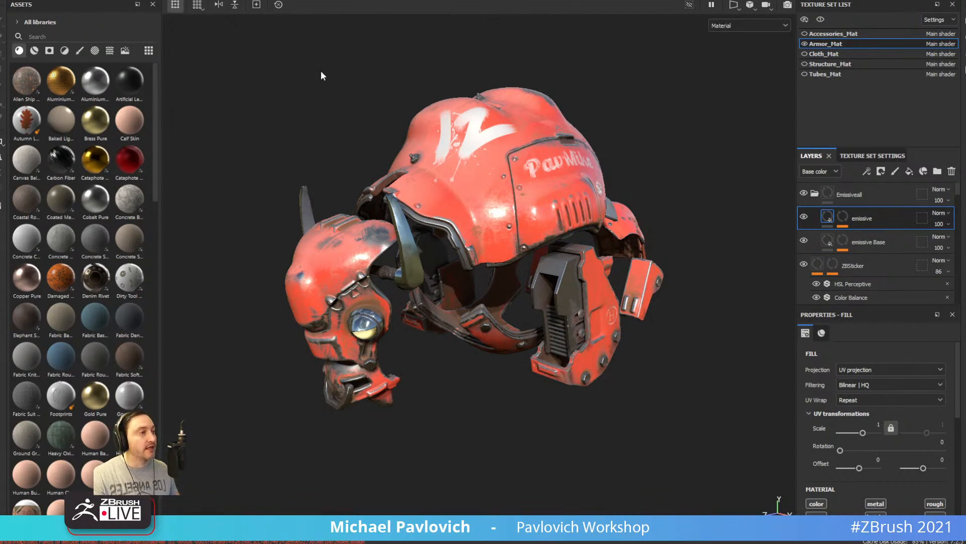
{"action": "left_click_drag", "start_coordinate": [510, 125], "coordinate": [482, 169], "text": "alt"}
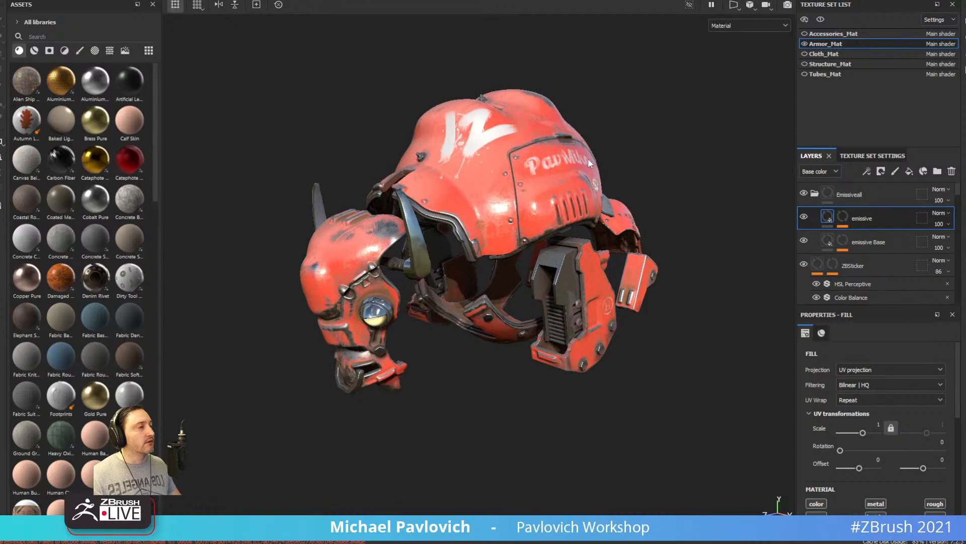
{"action": "left_click_drag", "start_coordinate": [590, 162], "coordinate": [559, 161], "text": "alt"}
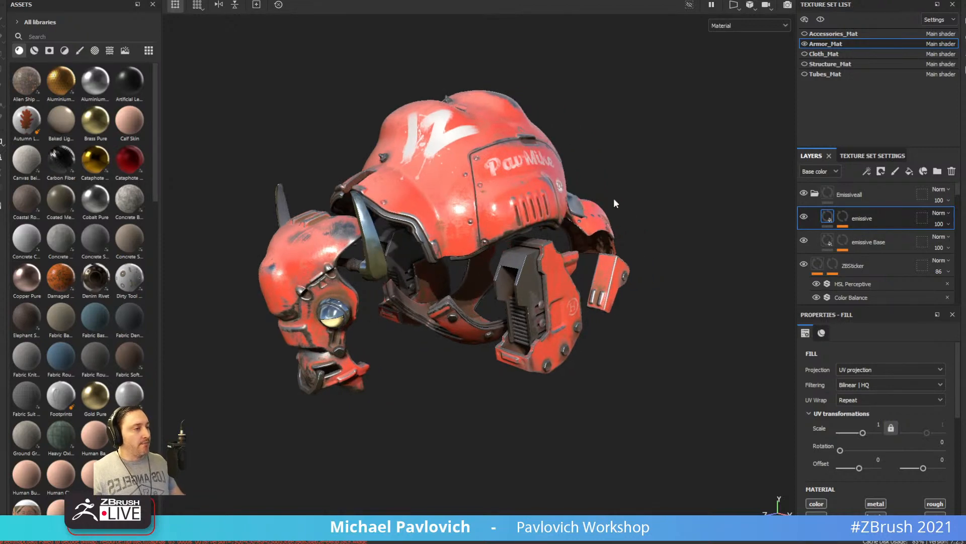
{"action": "left_click_drag", "start_coordinate": [610, 248], "coordinate": [618, 250], "text": "alt"}
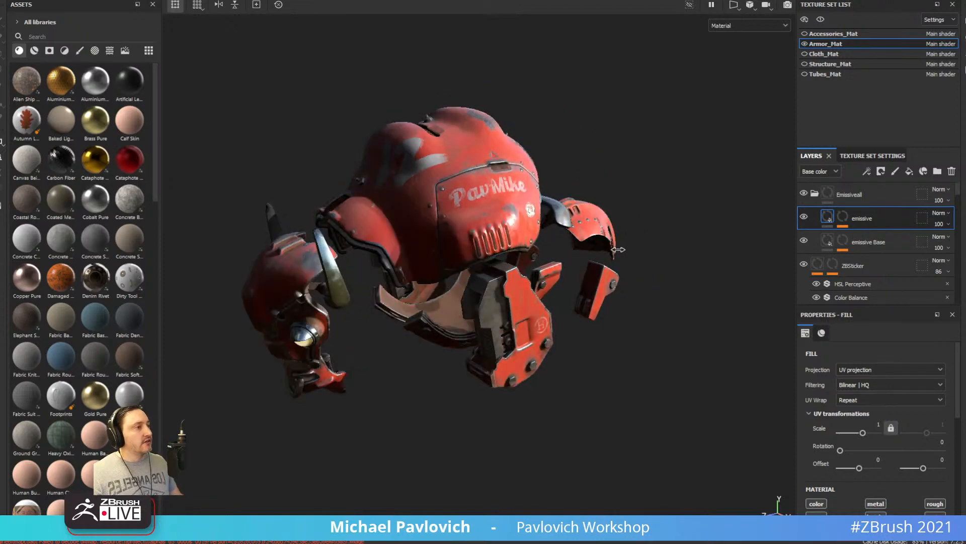
{"action": "right_click_drag", "start_coordinate": [618, 249], "coordinate": [592, 256], "text": "shift"}
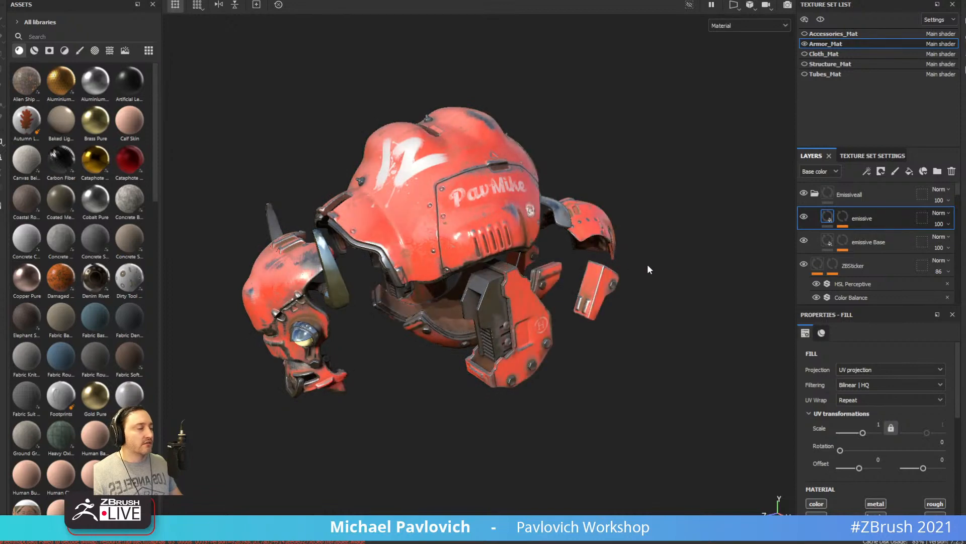
{"action": "left_click_drag", "start_coordinate": [745, 244], "coordinate": [672, 201], "text": "alt"}
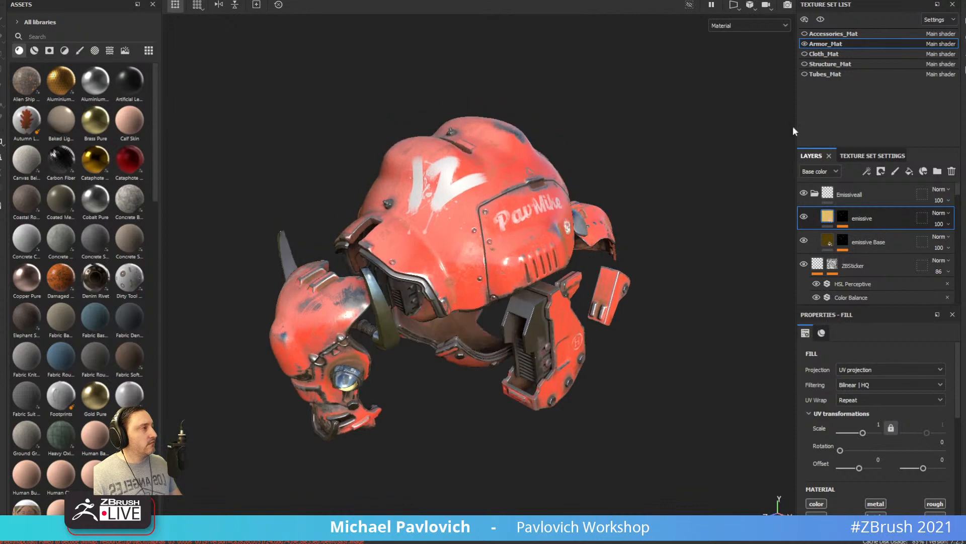
Select the Emissiveall folder and display the armor's ID mesh map in the viewport.
{"action": "left_click", "coordinate": [868, 193]}
{"action": "right_click", "coordinate": [869, 193]}
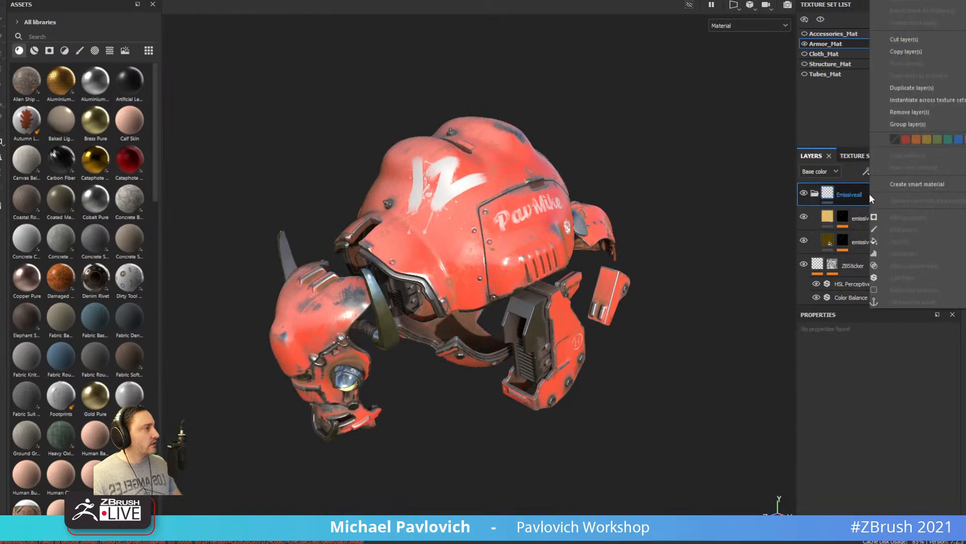
{"action": "left_click", "coordinate": [744, 24]}
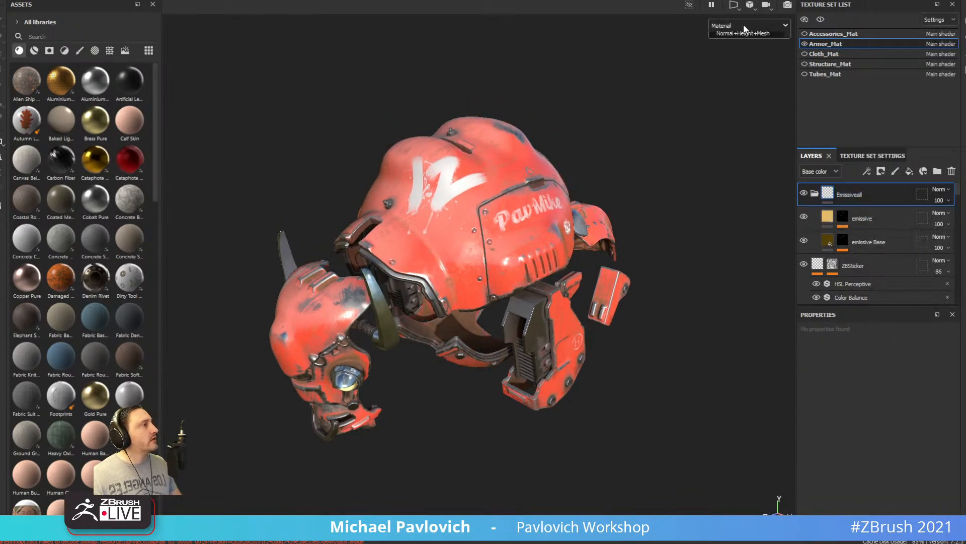
{"action": "left_click", "coordinate": [744, 25]}
{"action": "scroll", "coordinate": [746, 71], "scroll_direction": "down", "scroll_amount": 3}
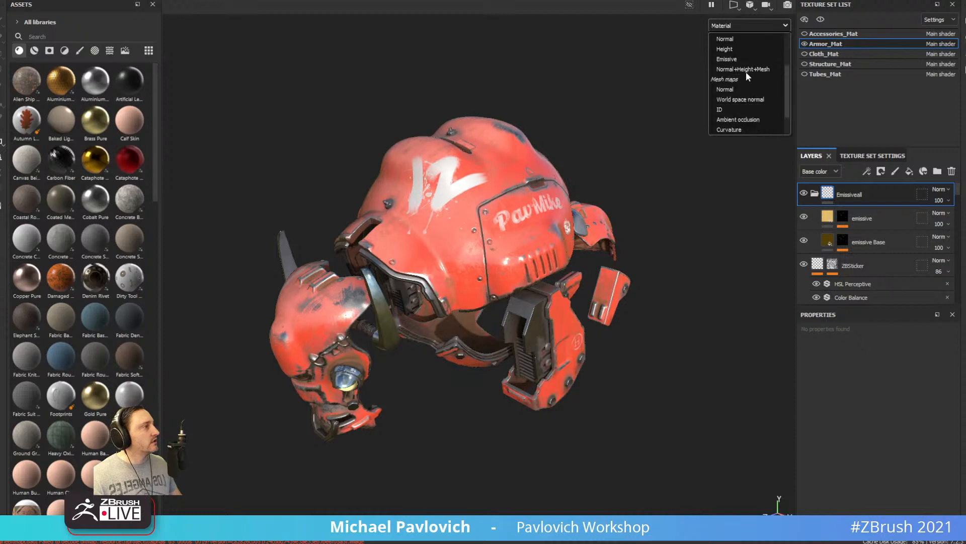
{"action": "scroll", "coordinate": [748, 117], "scroll_direction": "down", "scroll_amount": 2}
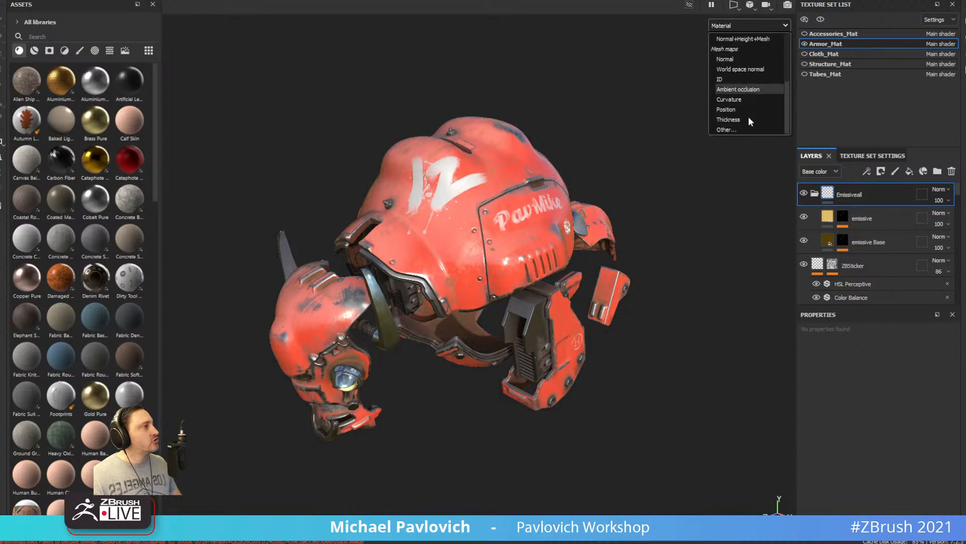
{"action": "left_click", "coordinate": [740, 85]}
Examine the armor's ID color regions from several angles and return the viewport to the Material display.
{"action": "left_click_drag", "start_coordinate": [703, 119], "coordinate": [475, 172], "text": "alt"}
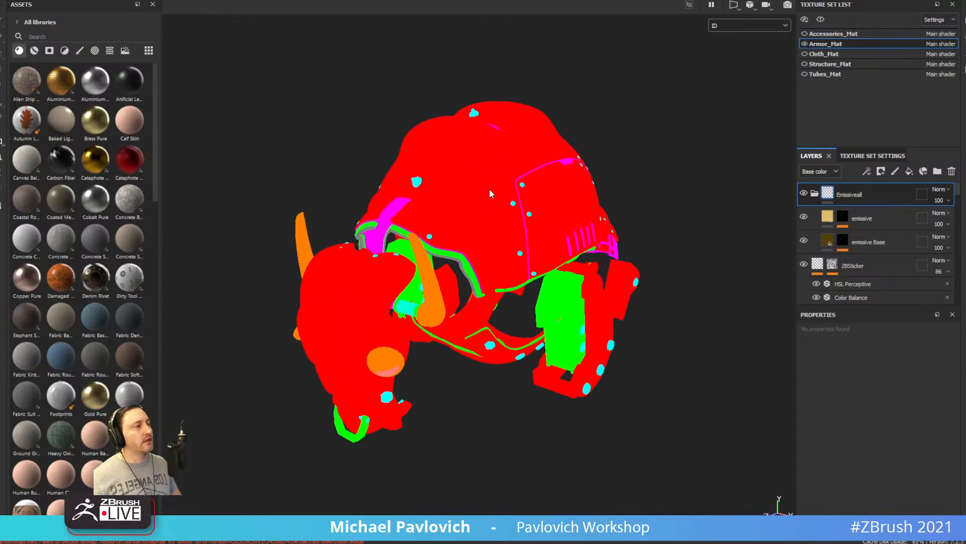
{"action": "left_click_drag", "start_coordinate": [489, 193], "coordinate": [517, 206], "text": "alt"}
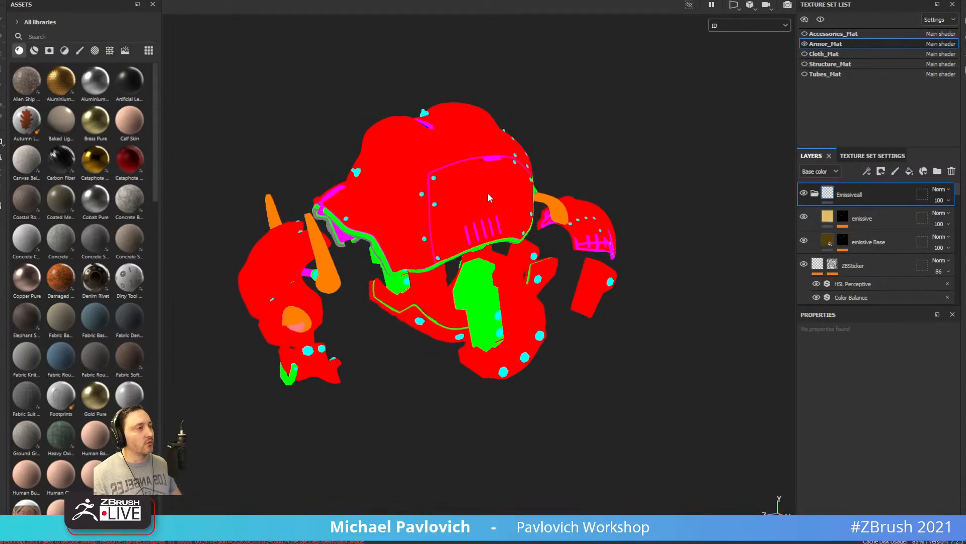
{"action": "left_click_drag", "start_coordinate": [599, 187], "coordinate": [506, 160], "text": "alt"}
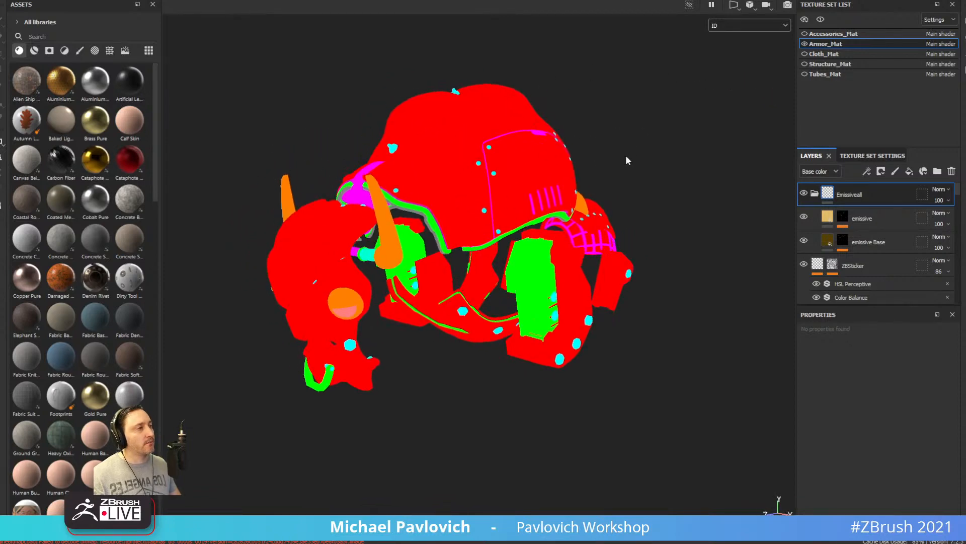
{"action": "left_click_drag", "start_coordinate": [626, 160], "coordinate": [488, 245], "text": "alt"}
{"action": "key", "text": "m"}
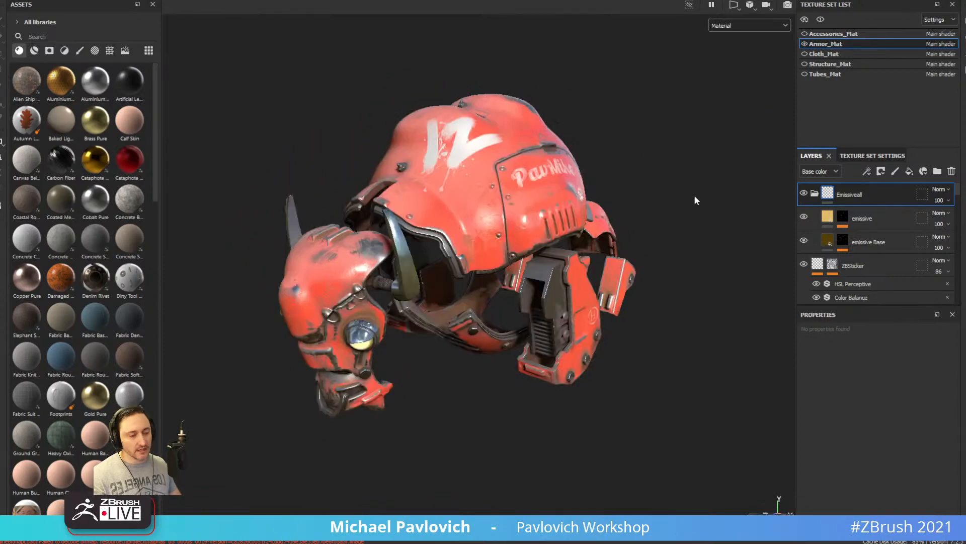
{"action": "mouse_move", "coordinate": [625, 173]}
{"action": "left_mouse_down", "text": "alt"}
{"action": "mouse_move", "coordinate": [638, 164]}
{"action": "mouse_move", "coordinate": [610, 165]}
{"action": "left_mouse_up", "text": "alt"}
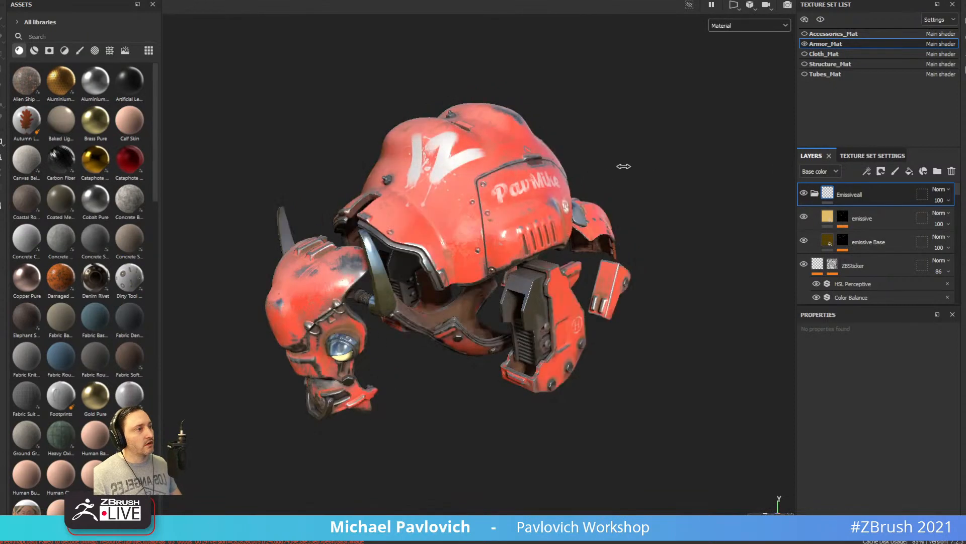
Switch to ZBrush, place the gizmo on the first upper sample panel, bring the Geometry settings into view and return to Draw mode.
{"action": "key", "text": "alt+Tab"}
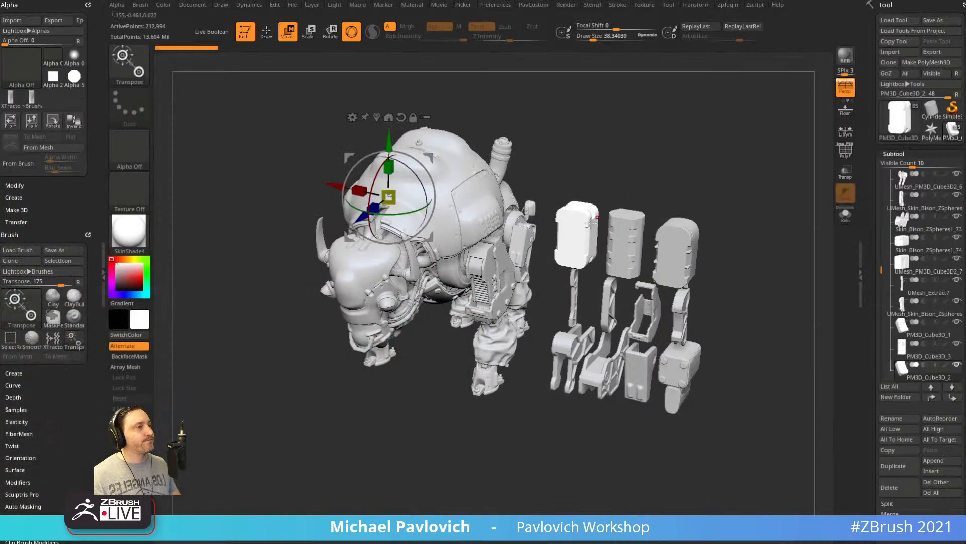
{"action": "mouse_move", "coordinate": [652, 151]}
{"action": "left_mouse_down"}
{"action": "mouse_move", "coordinate": [629, 163]}
{"action": "mouse_move", "coordinate": [726, 207]}
{"action": "mouse_move", "coordinate": [726, 229]}
{"action": "mouse_move", "coordinate": [806, 242]}
{"action": "left_mouse_up"}
{"action": "left_click", "coordinate": [488, 244], "text": "alt"}
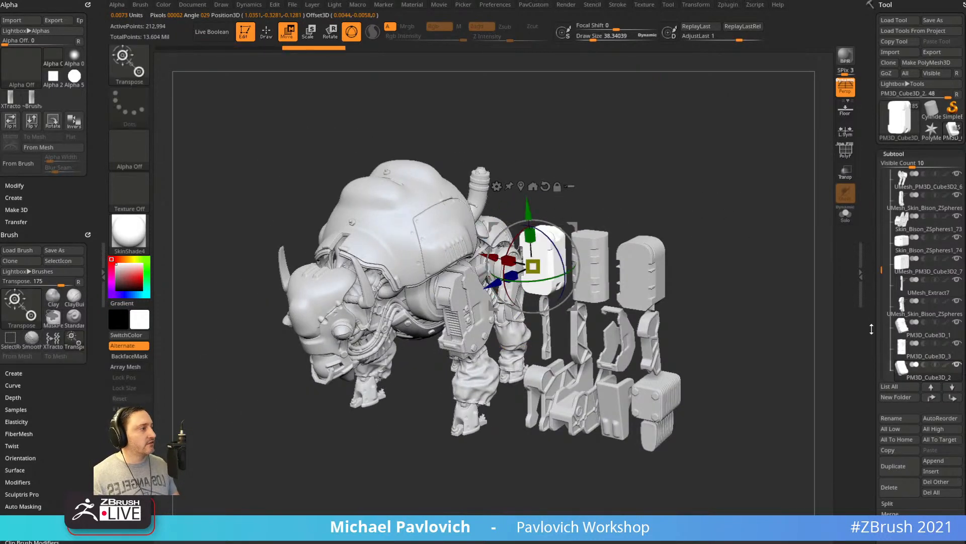
{"action": "left_click_drag", "start_coordinate": [872, 329], "coordinate": [867, 180]}
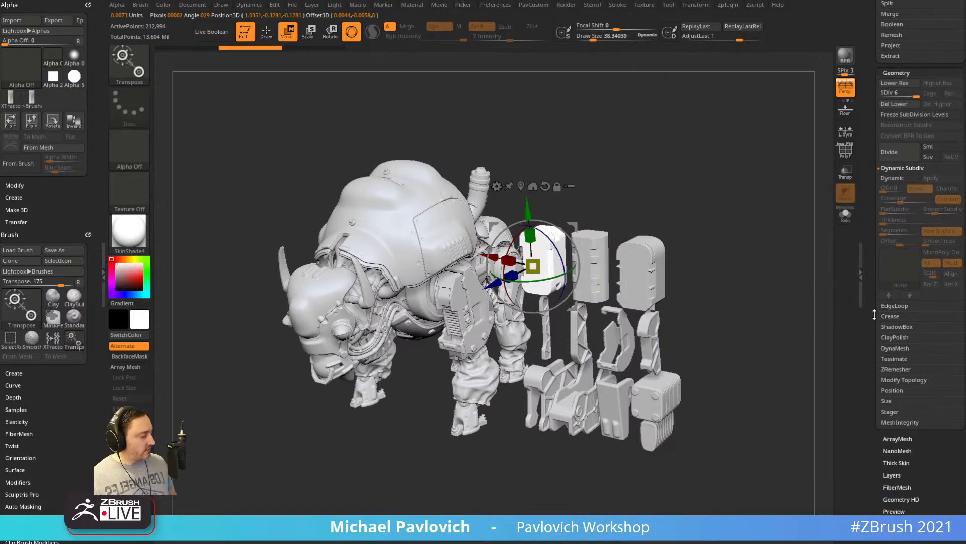
{"action": "left_click_drag", "start_coordinate": [699, 263], "coordinate": [732, 276]}
{"action": "key", "text": "q"}
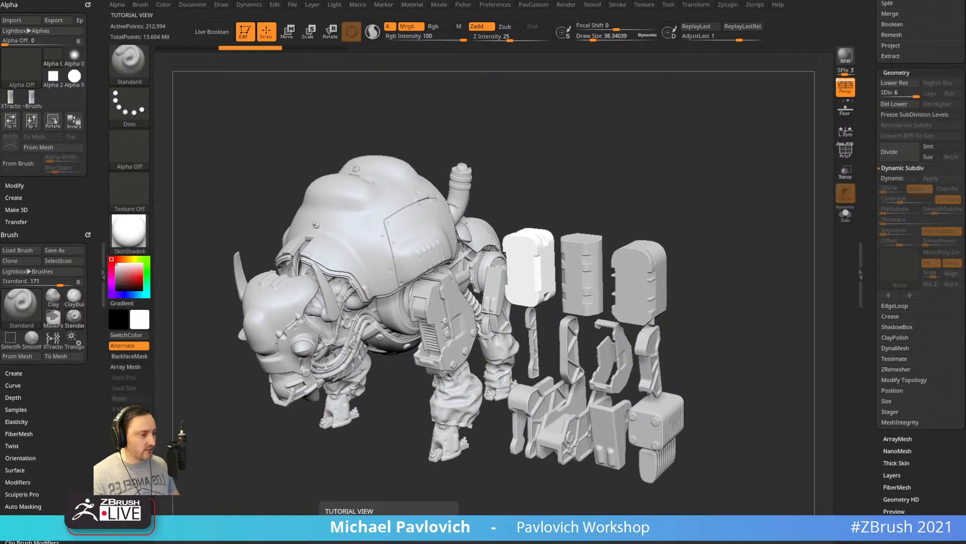
Switch to the browser, close the page search and browse the ZBrush 2021 - What's New playlist for the ZBrush 2021.7 videos.
{"action": "key", "text": "alt+Tab"}
{"action": "scroll", "coordinate": [607, 337], "scroll_direction": "down", "scroll_amount": 20}
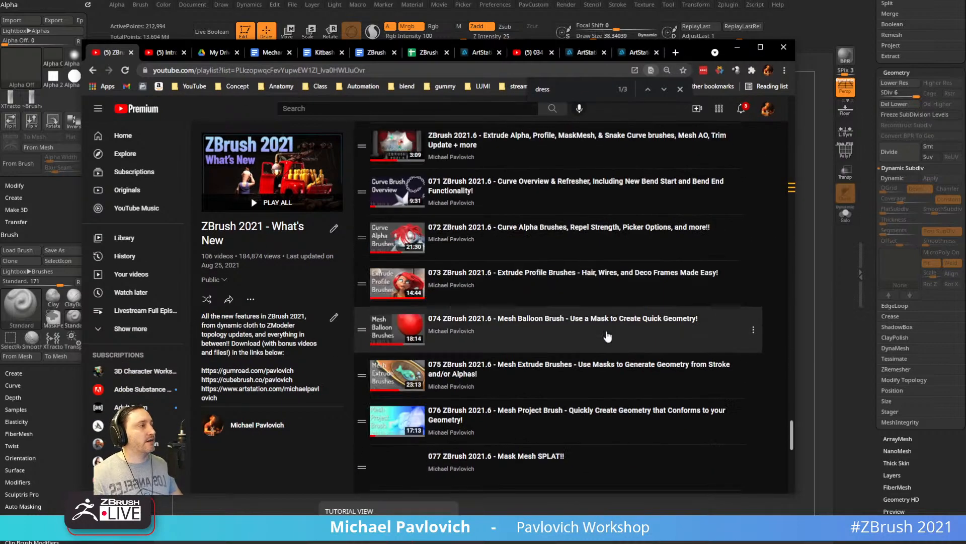
{"action": "scroll", "coordinate": [608, 336], "scroll_direction": "down", "scroll_amount": 12}
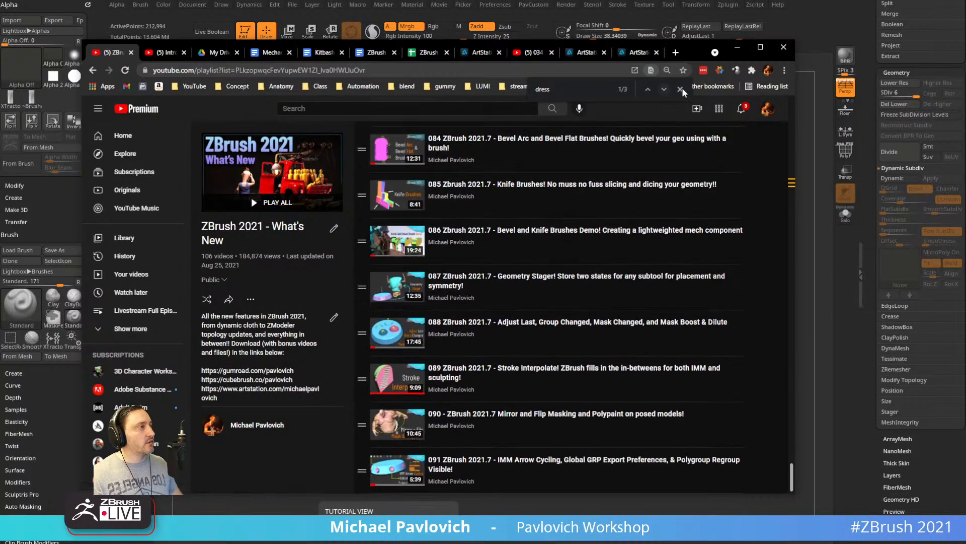
{"action": "left_click", "coordinate": [681, 90]}
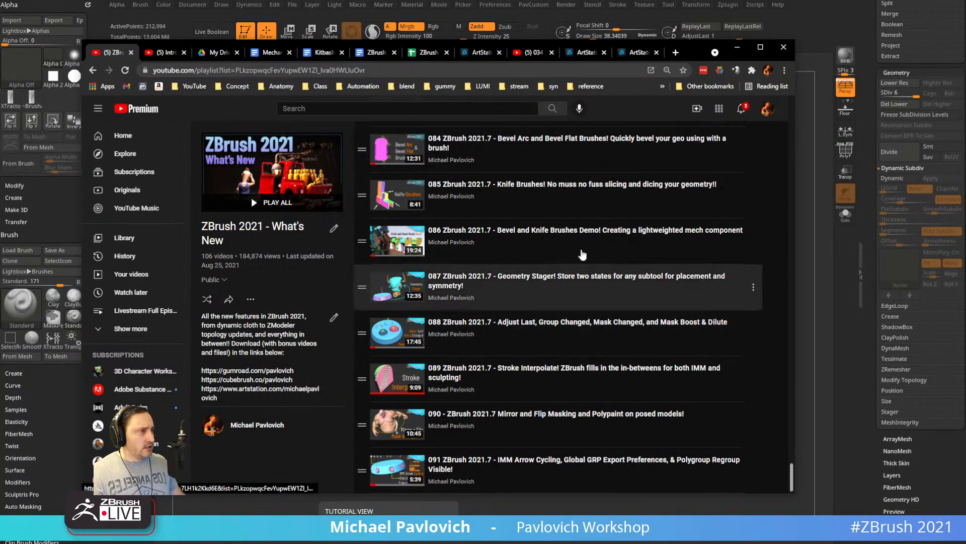
{"action": "scroll", "coordinate": [488, 206], "scroll_direction": "up", "scroll_amount": 3}
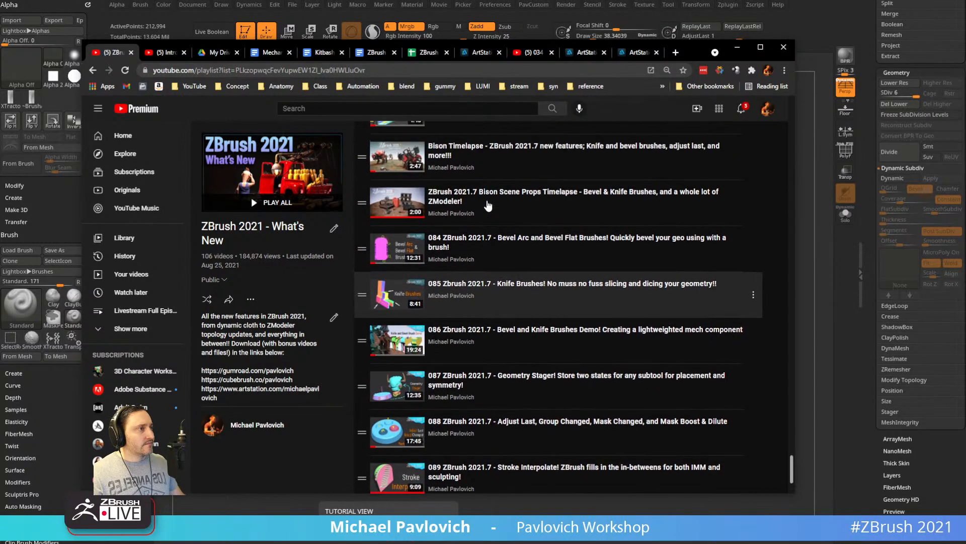
{"action": "scroll", "coordinate": [478, 292], "scroll_direction": "down", "scroll_amount": 3}
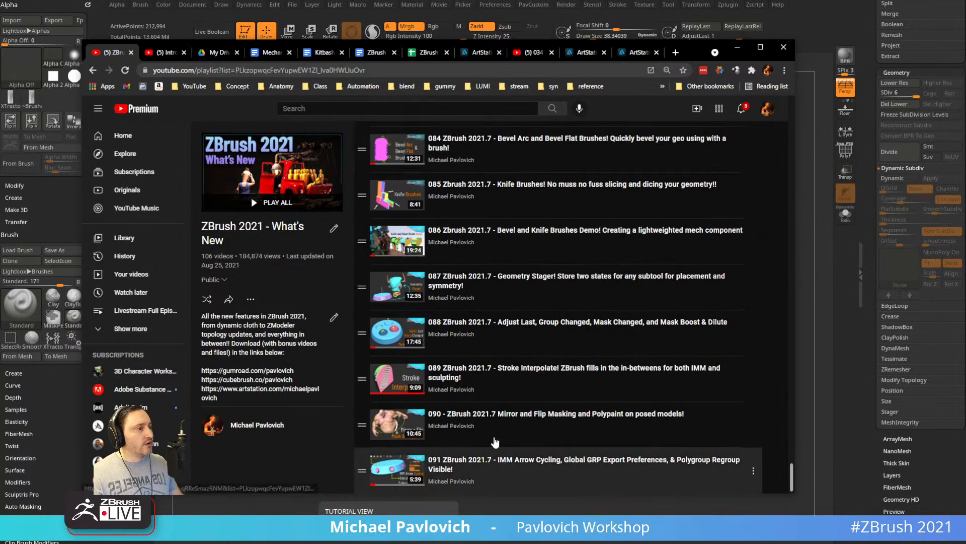
{"action": "scroll", "coordinate": [483, 292], "scroll_direction": "up", "scroll_amount": 2}
Open video 084 on the Bevel Arc and Bevel Flat brushes, select its web address and return to ZBrush.
{"action": "left_click", "coordinate": [510, 243]}
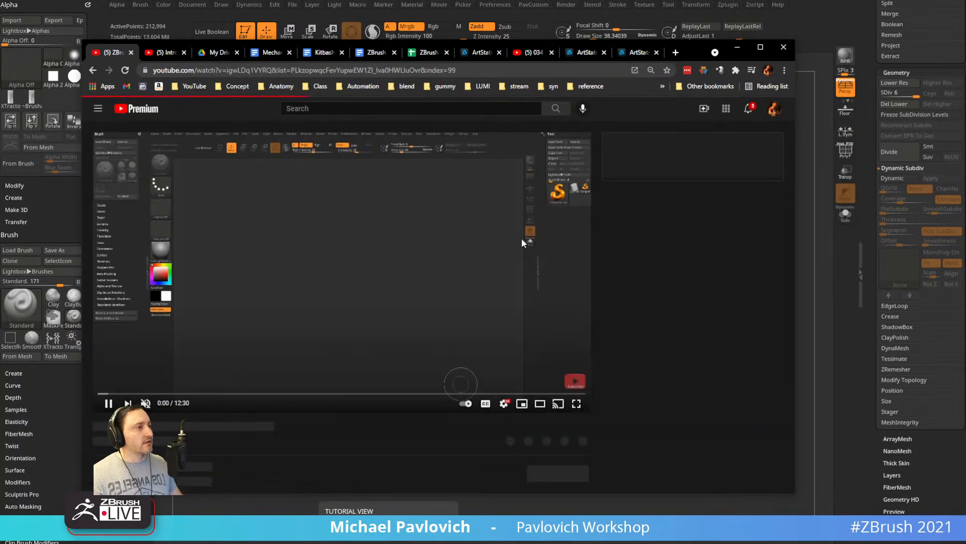
{"action": "scroll", "coordinate": [689, 249], "scroll_direction": "down", "scroll_amount": 2}
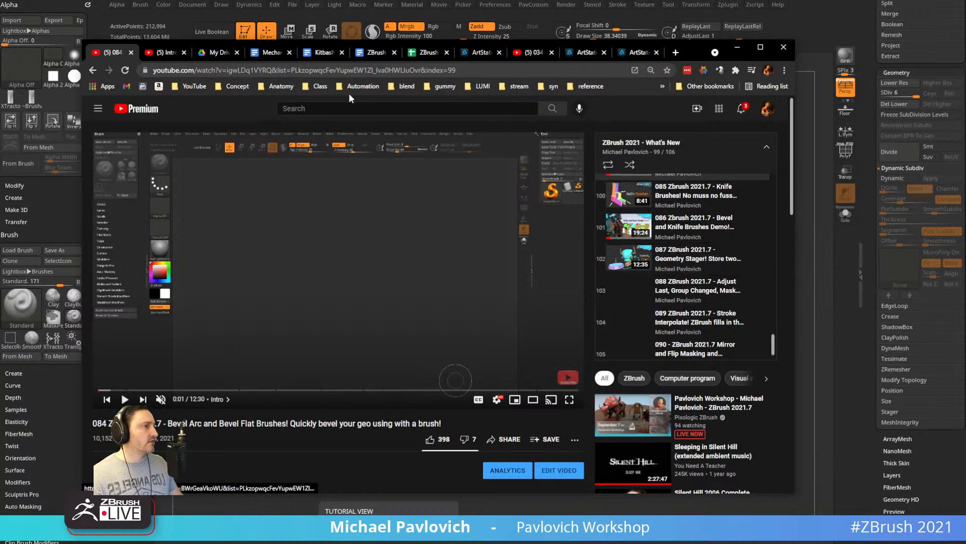
{"action": "left_click", "coordinate": [367, 70]}
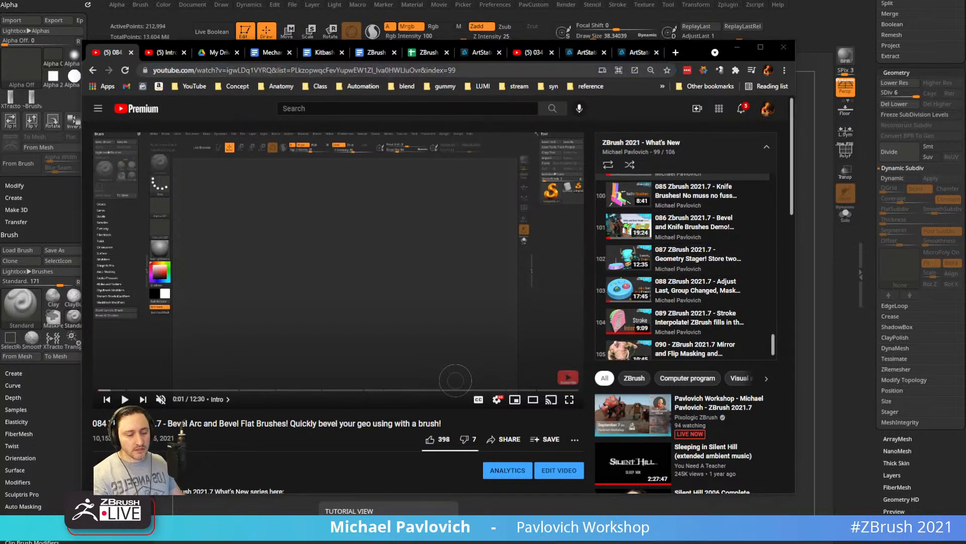
{"action": "left_click", "coordinate": [737, 47]}
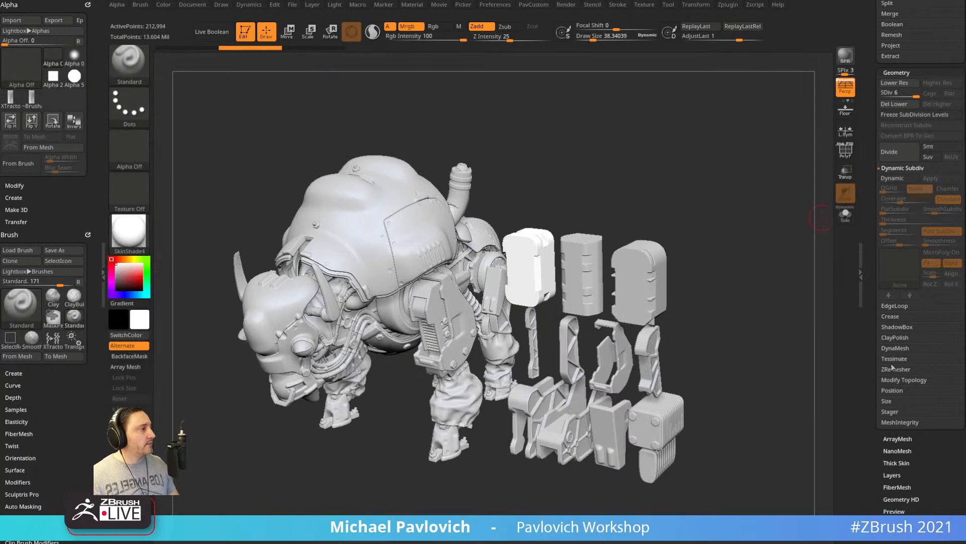
Activate the Move gizmo and store the first upper sample panel's current placement as its Home Stage in Stager.
{"action": "left_click", "coordinate": [893, 412]}
{"action": "left_click", "coordinate": [897, 422]}
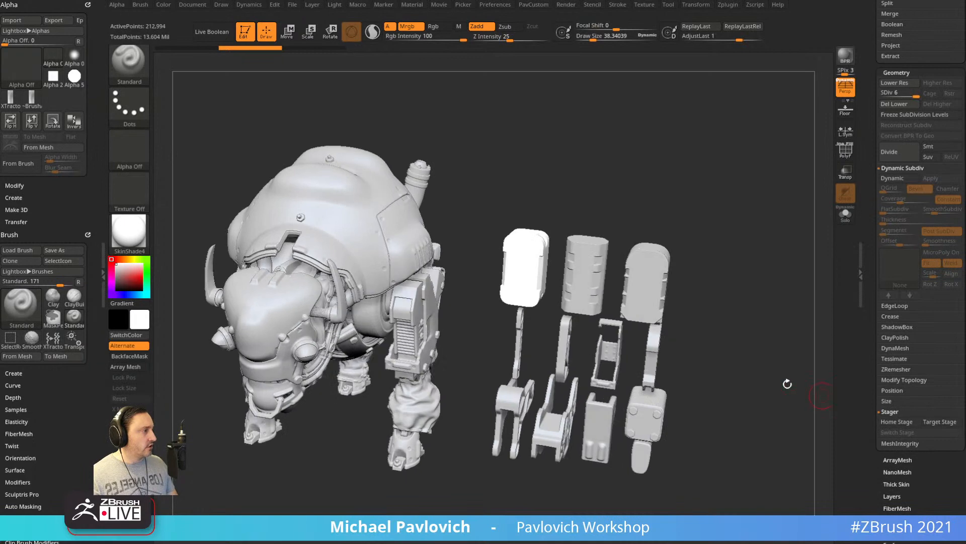
{"action": "left_click_drag", "start_coordinate": [787, 384], "coordinate": [755, 327], "text": "alt"}
{"action": "key", "text": "w"}
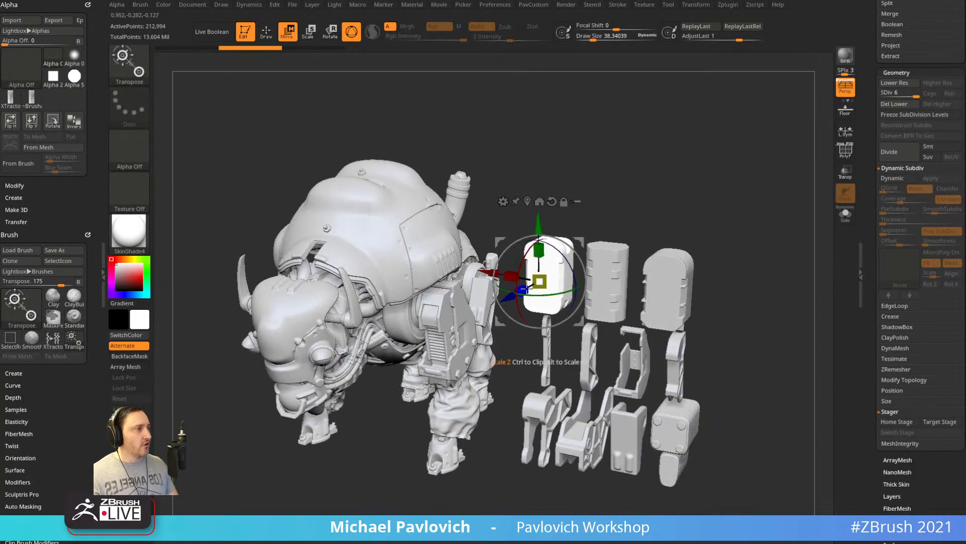
{"action": "left_click", "coordinate": [887, 424]}
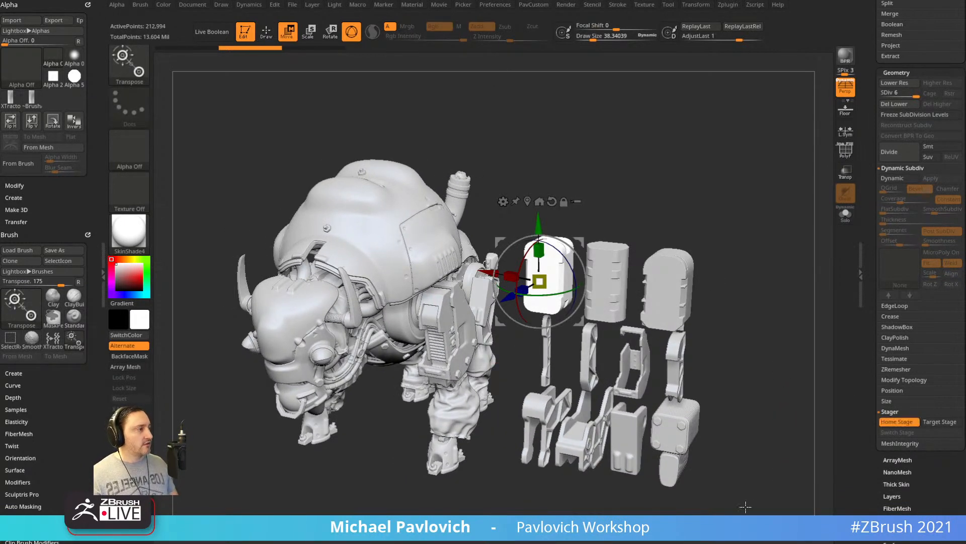
{"action": "left_click_drag", "start_coordinate": [750, 457], "coordinate": [766, 436], "text": "alt"}
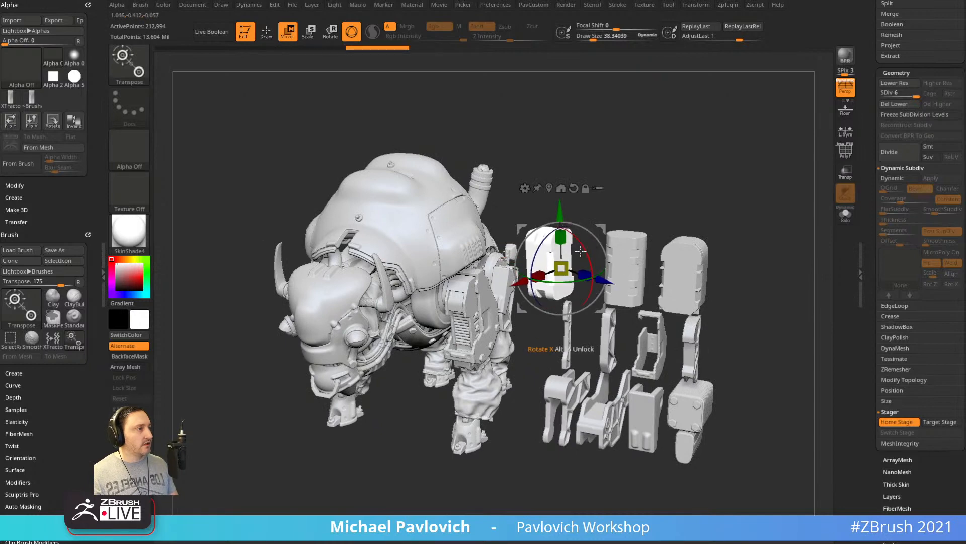
Move, rotate and enlarge the first upper sample panel against the bison's front shoulder, and store that placement as its Target Stage.
{"action": "left_click_drag", "start_coordinate": [562, 268], "coordinate": [436, 288]}
{"action": "left_click_drag", "start_coordinate": [601, 160], "coordinate": [563, 246], "text": "alt"}
{"action": "left_click_drag", "start_coordinate": [420, 346], "coordinate": [387, 363]}
{"action": "left_click_drag", "start_coordinate": [444, 433], "coordinate": [414, 367]}
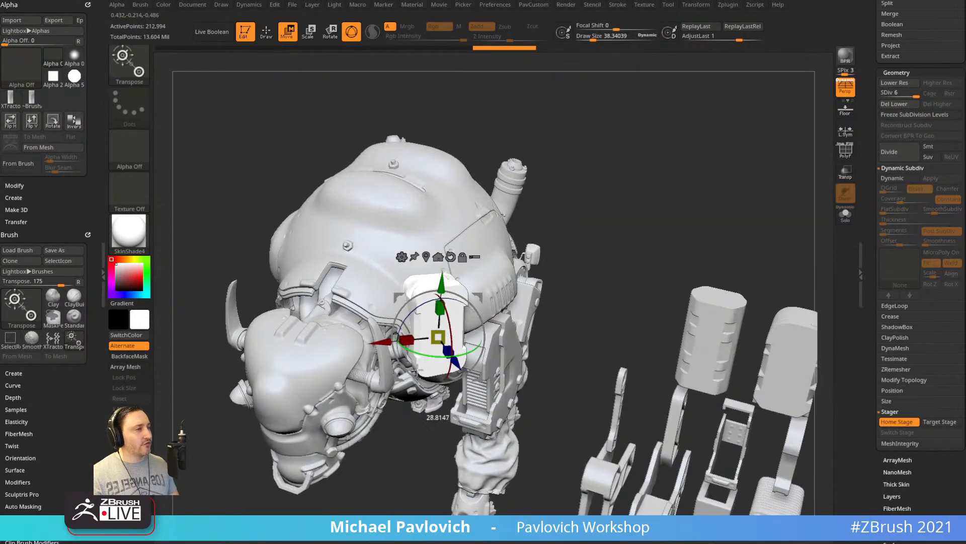
{"action": "left_click_drag", "start_coordinate": [594, 207], "coordinate": [601, 243], "text": "alt"}
{"action": "left_click_drag", "start_coordinate": [601, 244], "coordinate": [672, 226]}
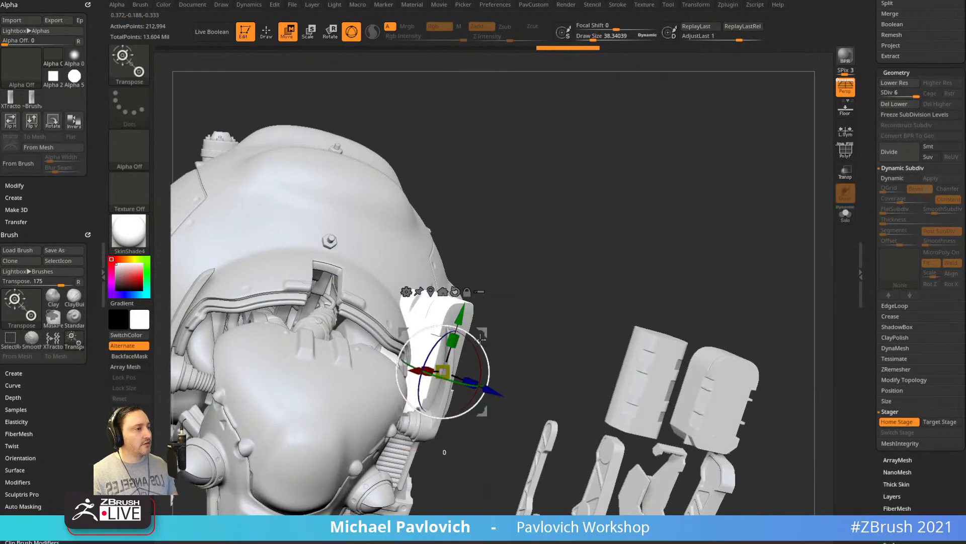
{"action": "left_click_drag", "start_coordinate": [474, 337], "coordinate": [469, 272]}
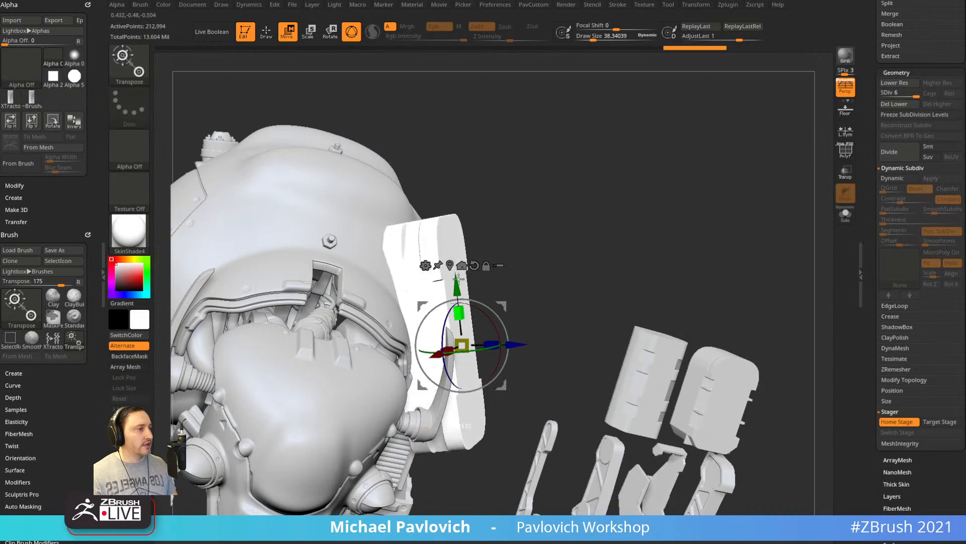
{"action": "left_click", "coordinate": [931, 424]}
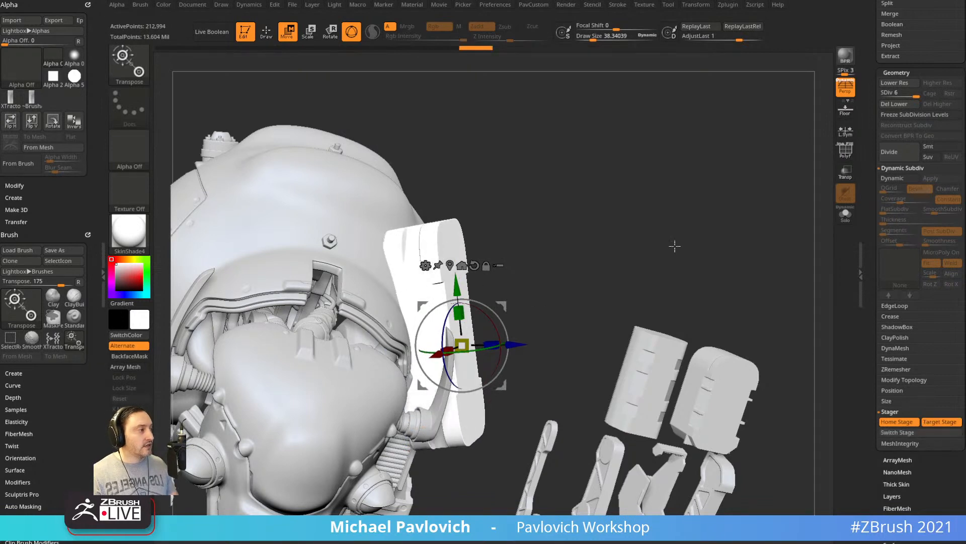
Return to Draw mode and switch the panel back to its Home Stage placement.
{"action": "mouse_move", "coordinate": [675, 246]}
{"action": "left_mouse_down"}
{"action": "mouse_move", "coordinate": [663, 240]}
{"action": "mouse_move", "coordinate": [649, 251]}
{"action": "left_mouse_up"}
{"action": "key", "text": "q"}
{"action": "left_click", "coordinate": [898, 432]}
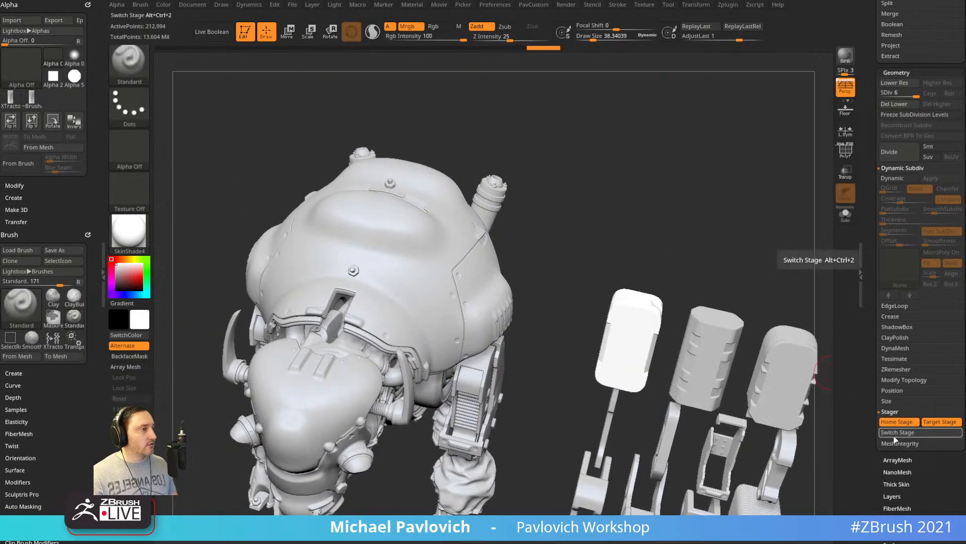
Prepare the Clay brush for the panel with color painting off and a draw size of about 19, leaving the polyframe display off.
{"action": "mouse_move", "coordinate": [599, 227]}
{"action": "left_mouse_down"}
{"action": "mouse_move", "coordinate": [565, 197]}
{"action": "mouse_move", "coordinate": [622, 194]}
{"action": "mouse_move", "coordinate": [584, 244]}
{"action": "mouse_move", "coordinate": [676, 198]}
{"action": "mouse_move", "coordinate": [655, 209]}
{"action": "left_mouse_up"}
{"action": "left_click", "coordinate": [845, 151]}
{"action": "key", "text": "b"}
{"action": "key", "text": "c"}
{"action": "key", "text": "l"}
{"action": "key", "text": "s"}
{"action": "left_click_drag", "start_coordinate": [568, 323], "coordinate": [560, 323]}
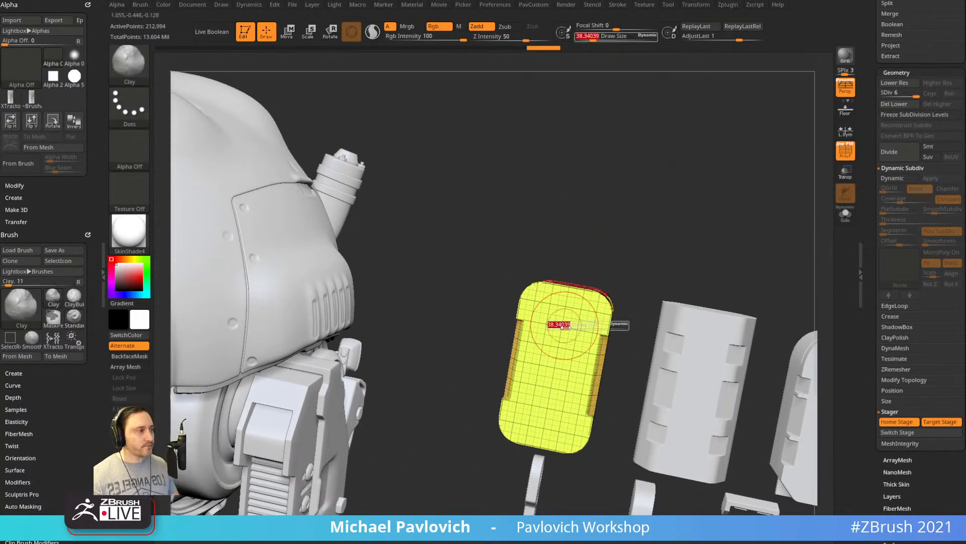
{"action": "left_click", "coordinate": [410, 27]}
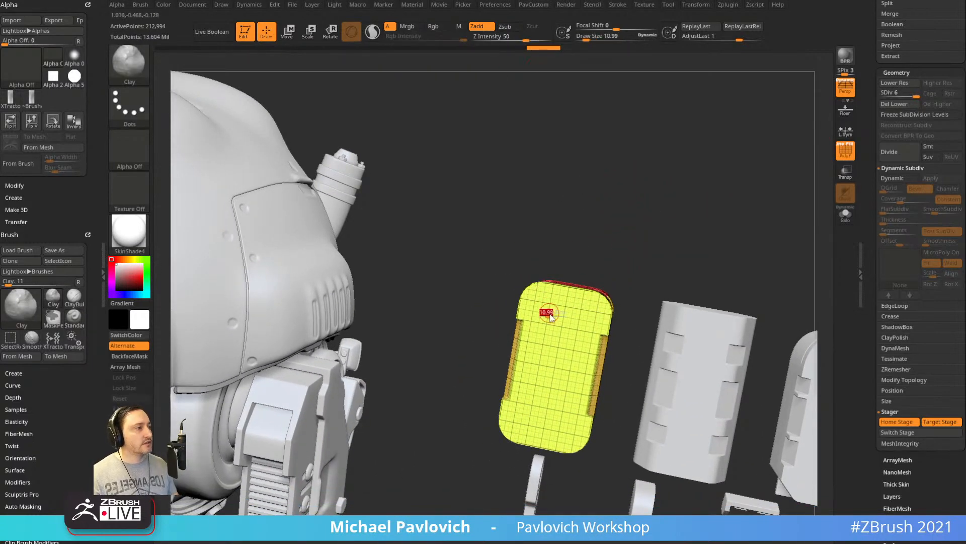
{"action": "left_click", "coordinate": [844, 150]}
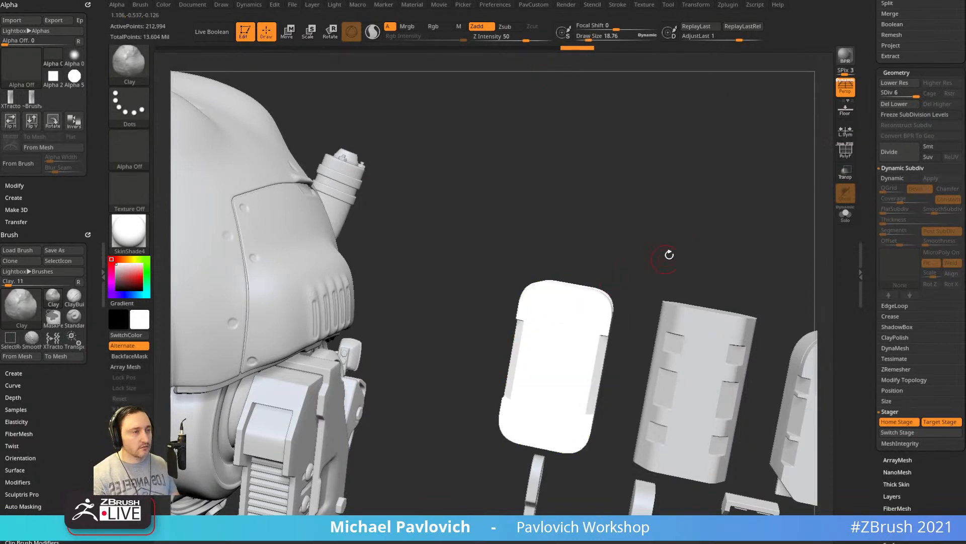
Zoom in on the panel and change the display material to StartupMaterial.
{"action": "mouse_move", "coordinate": [670, 254]}
{"action": "left_mouse_down"}
{"action": "mouse_move", "coordinate": [651, 218]}
{"action": "mouse_move", "coordinate": [664, 240]}
{"action": "left_mouse_up"}
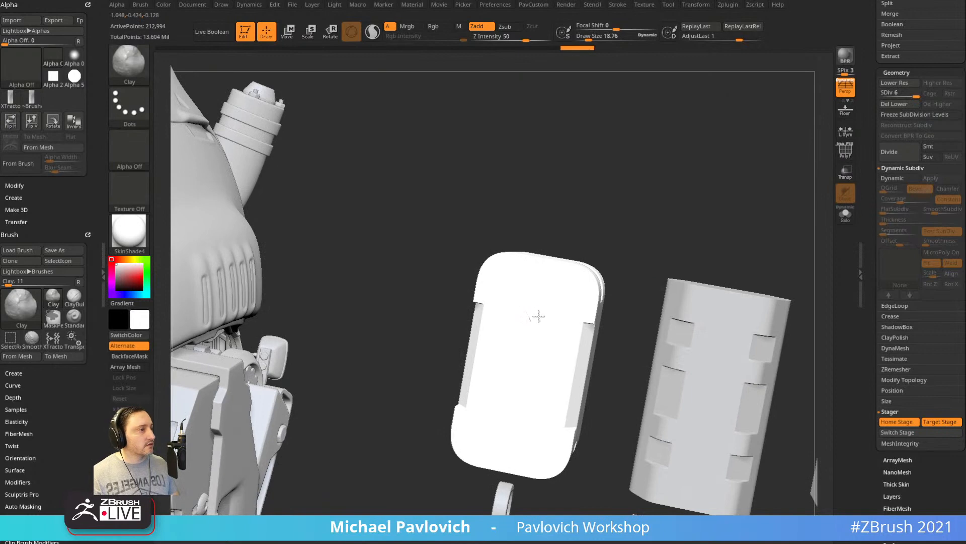
{"action": "left_click", "coordinate": [129, 231]}
{"action": "left_click", "coordinate": [182, 241]}
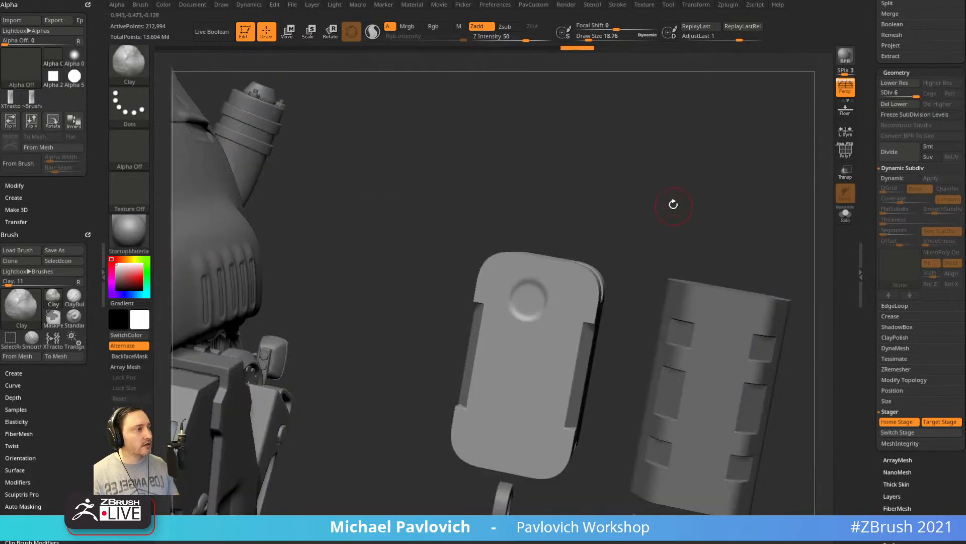
Undo the Clay dab on the panel, try a fresh dab near its upper end with AdjustLast, and undo it.
{"action": "left_click_drag", "start_coordinate": [673, 204], "coordinate": [529, 244]}
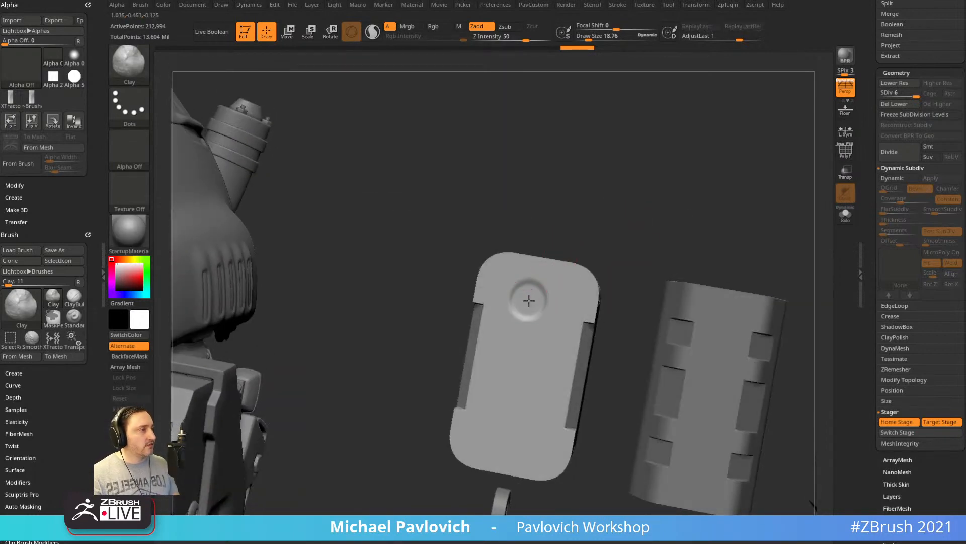
{"action": "key", "text": "ctrl+z"}
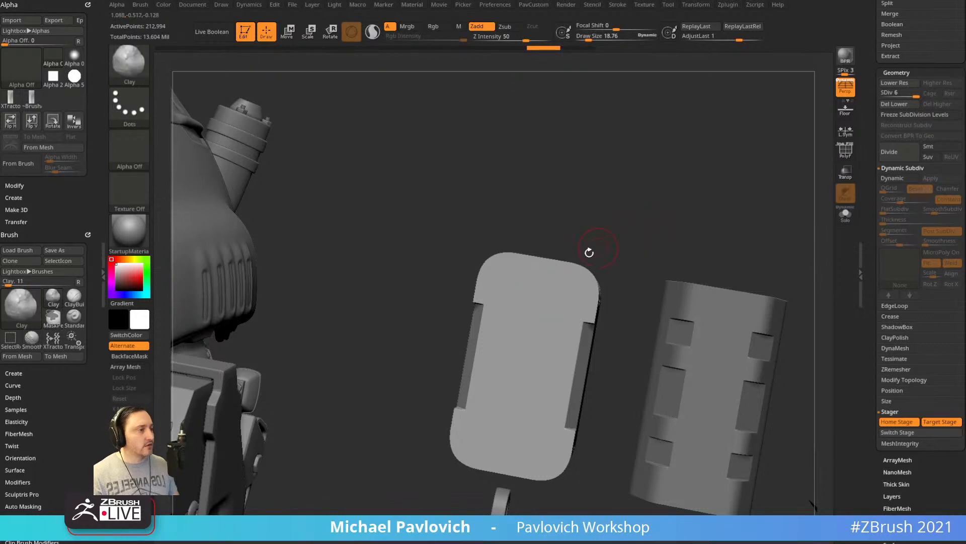
{"action": "left_click", "coordinate": [533, 302]}
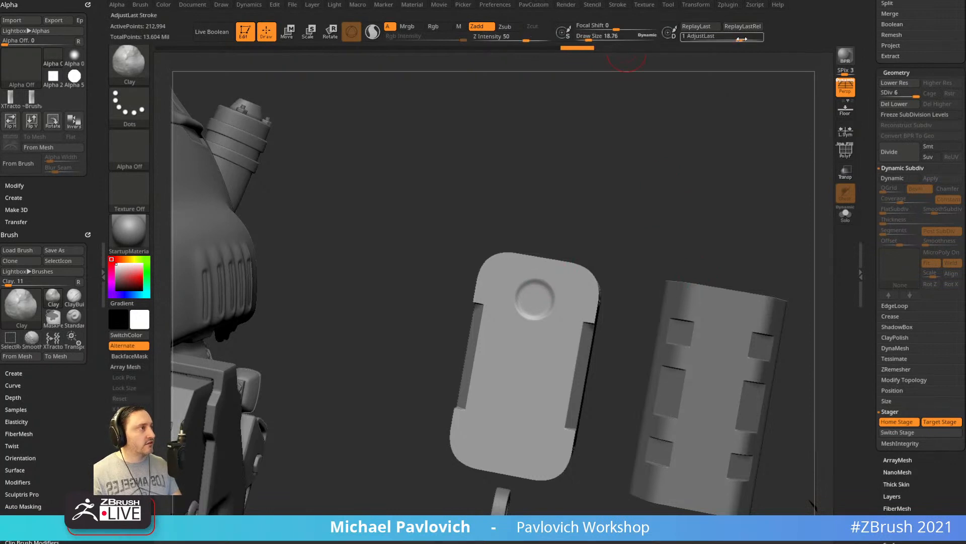
{"action": "mouse_move", "coordinate": [742, 39]}
{"action": "left_mouse_down"}
{"action": "mouse_move", "coordinate": [687, 39]}
{"action": "mouse_move", "coordinate": [758, 39]}
{"action": "mouse_move", "coordinate": [739, 39]}
{"action": "left_mouse_up"}
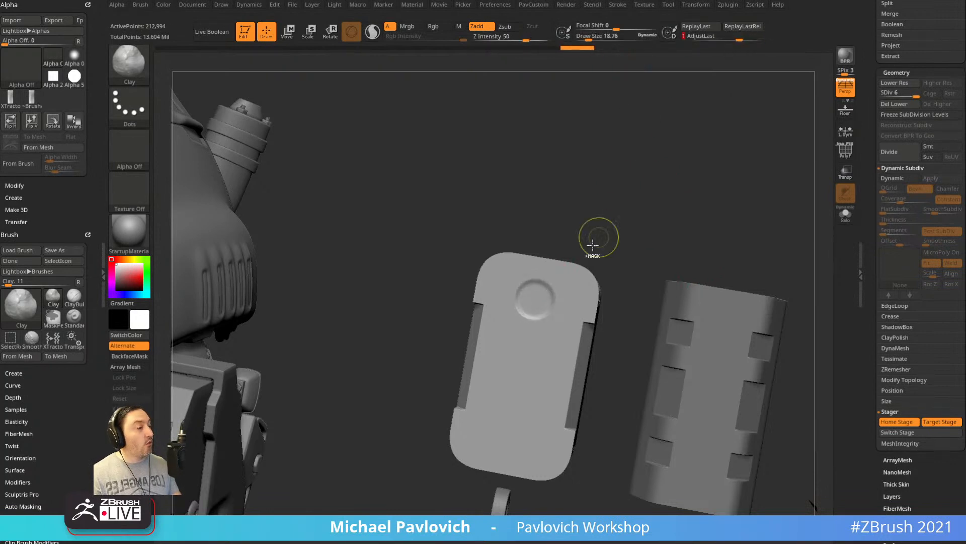
{"action": "key", "text": "ctrl+z"}
Set up the Standard brush with the DragRect stroke and Alpha 06.
{"action": "key", "text": "b"}
{"action": "key", "text": "s"}
{"action": "key", "text": "t"}
{"action": "left_click", "coordinate": [129, 105]}
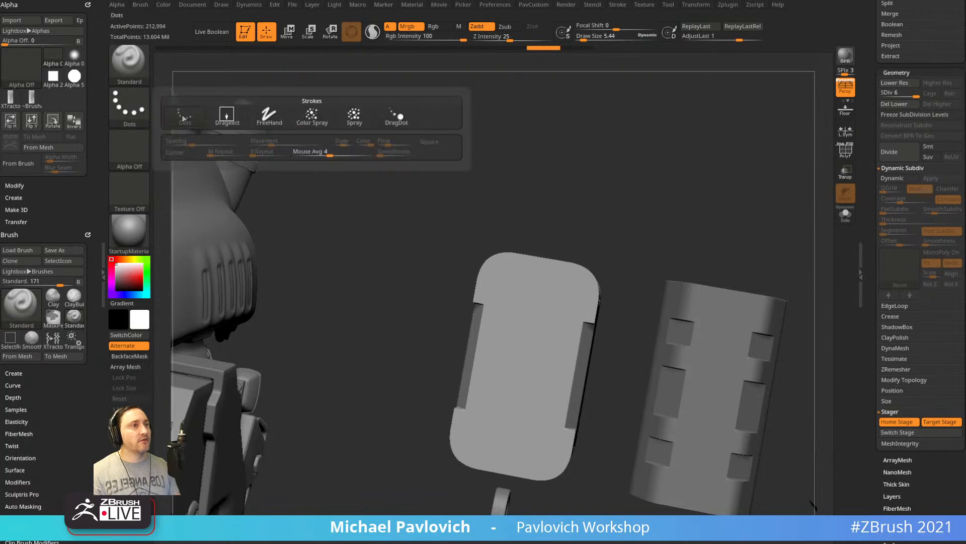
{"action": "left_click", "coordinate": [396, 117]}
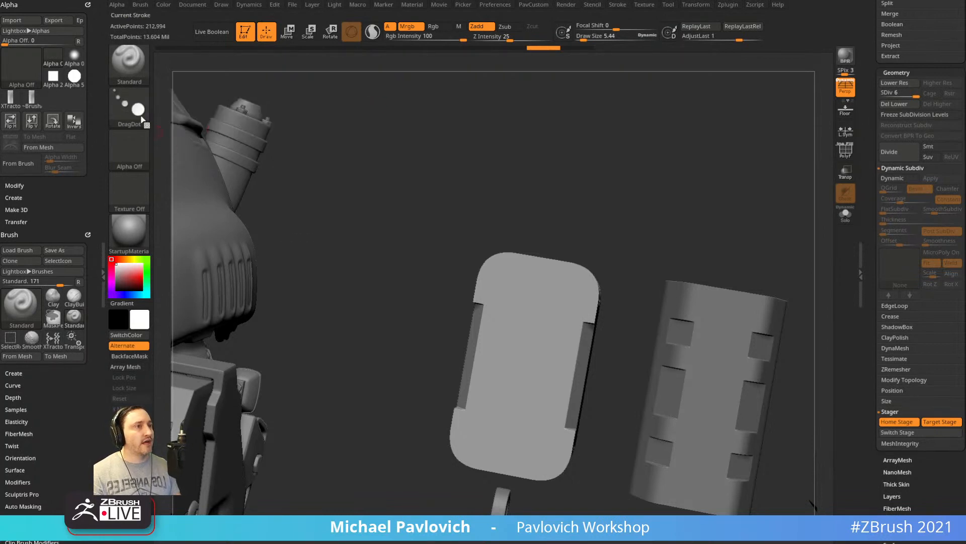
{"action": "left_click", "coordinate": [251, 117]}
{"action": "left_click", "coordinate": [130, 151]}
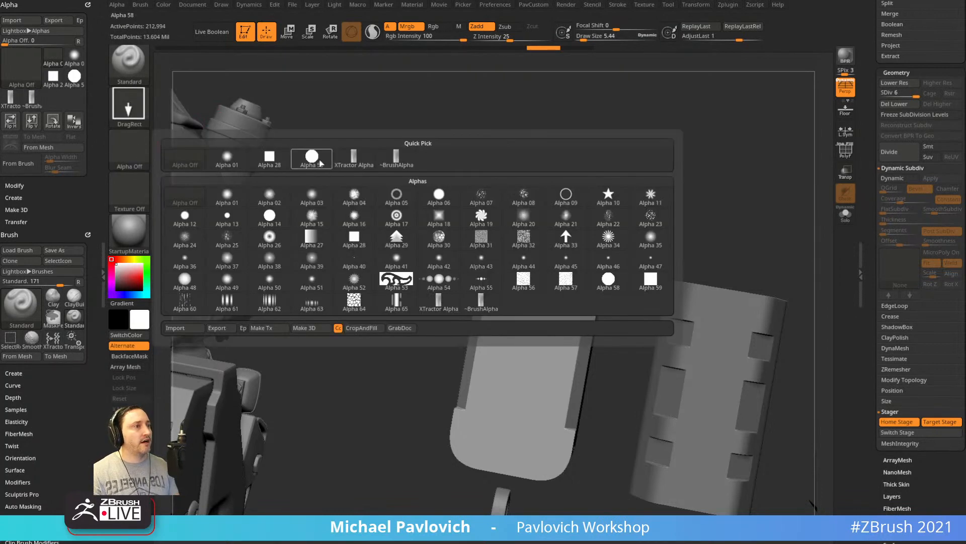
{"action": "left_click", "coordinate": [439, 197]}
Test a circular stamp in the panel's upper corner, undo it and set the brush's Focal Shift to -100.
{"action": "left_click_drag", "start_coordinate": [602, 190], "coordinate": [569, 140], "text": "alt"}
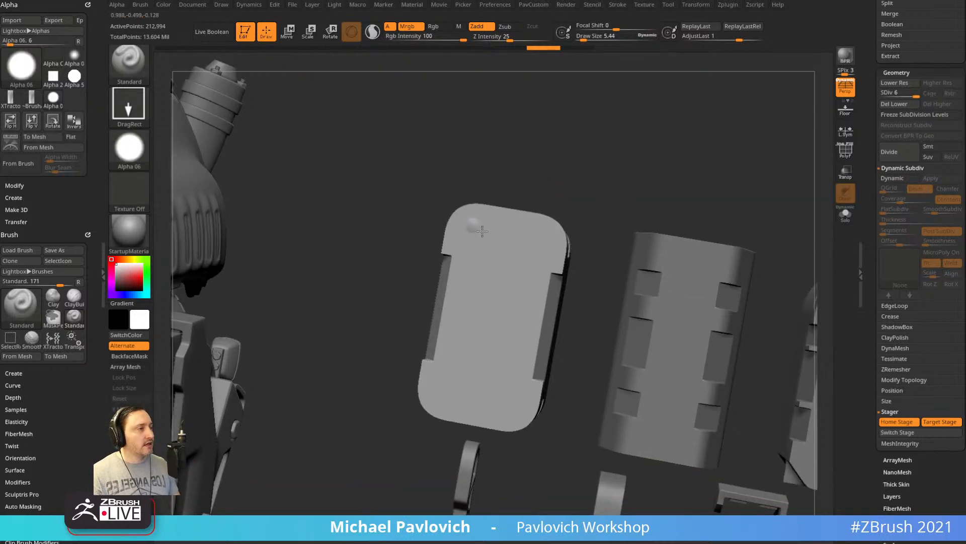
{"action": "left_click_drag", "start_coordinate": [482, 231], "coordinate": [487, 228]}
{"action": "key", "text": "ctrl+z"}
{"action": "left_click_drag", "start_coordinate": [612, 28], "coordinate": [565, 36]}
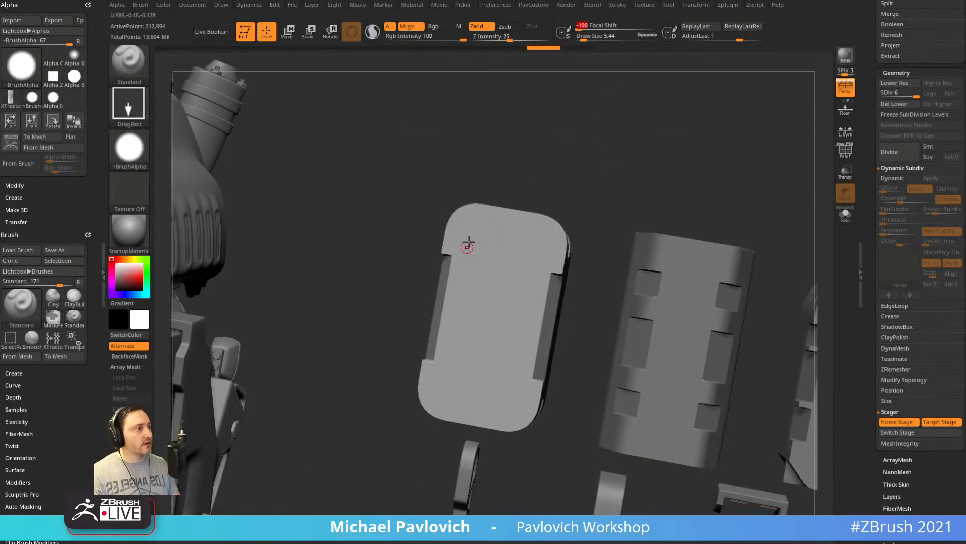
Try interpolating circles between a small stamp in the panel's upper corner and a larger one in its opposite lower corner, and undo the result.
{"action": "left_click_drag", "start_coordinate": [479, 230], "coordinate": [477, 231]}
{"action": "key", "text": "ctrl+z"}
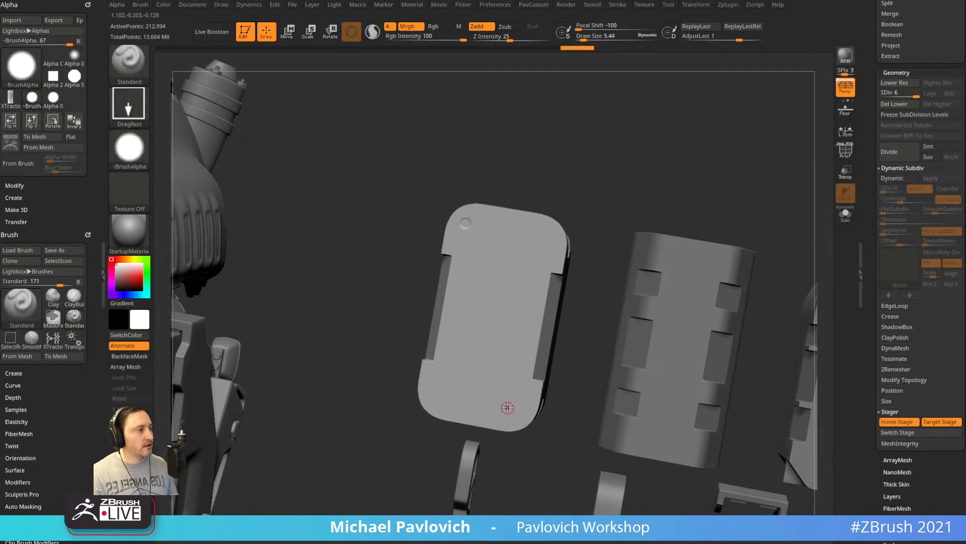
{"action": "key", "text": "ctrl+shift"}
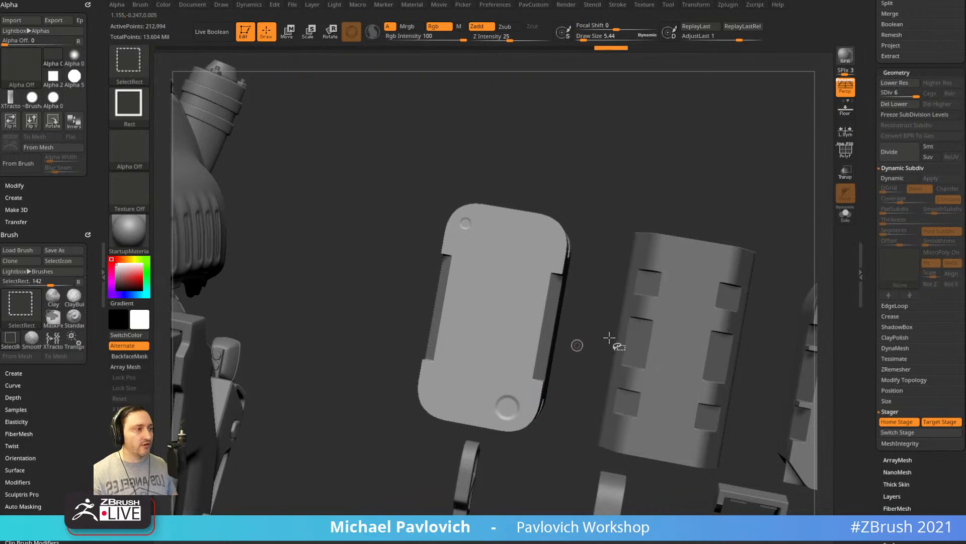
{"action": "key", "text": "ctrl+shift+0"}
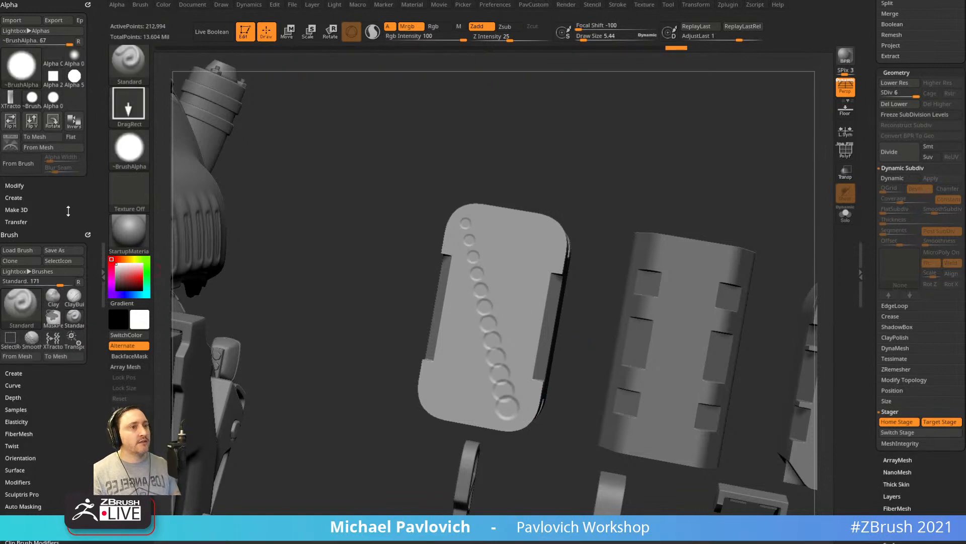
{"action": "key", "text": "ctrl+z"}
{"action": "key", "text": "ctrl+z"}
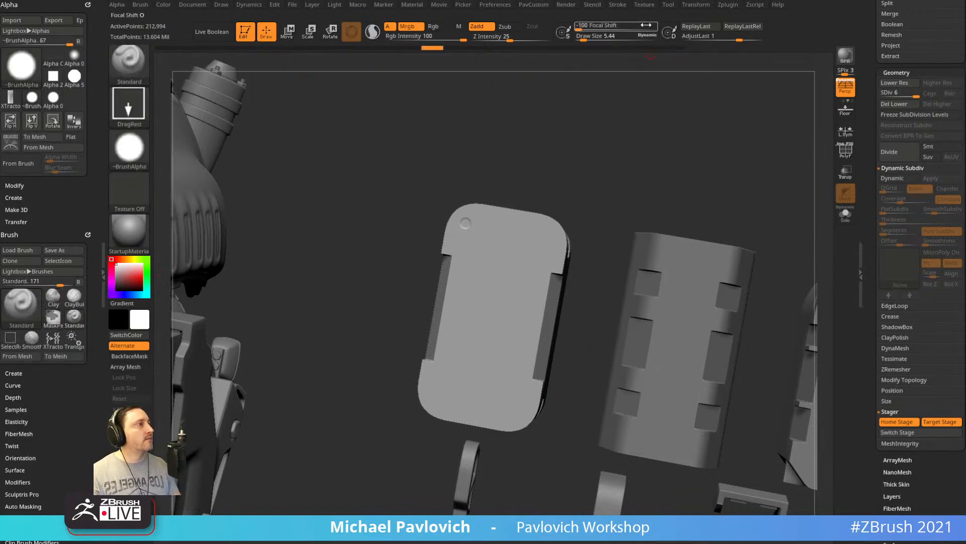
Dock the Stroke palette in the side tray and undo the remaining circle stamp on the panel.
{"action": "left_click", "coordinate": [617, 5]}
{"action": "left_click_drag", "start_coordinate": [613, 18], "coordinate": [65, 47]}
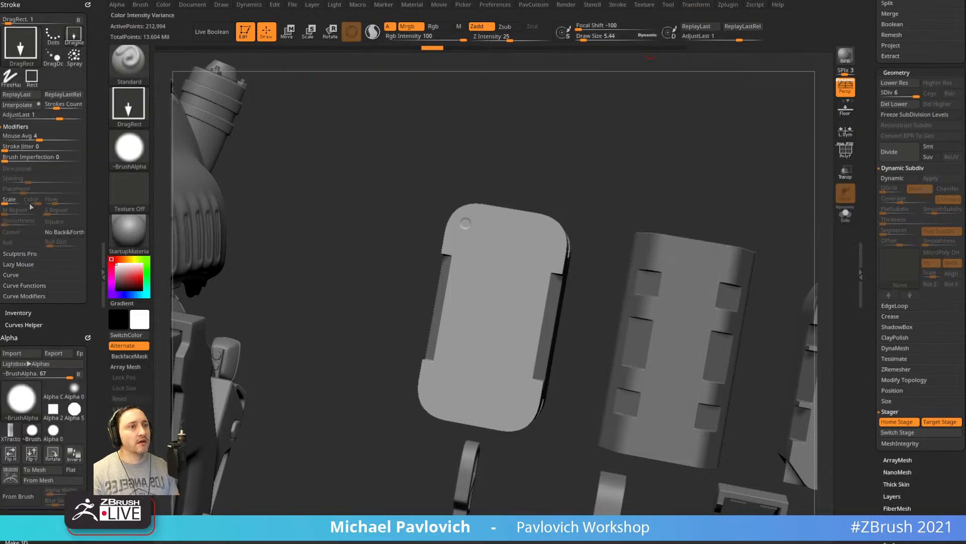
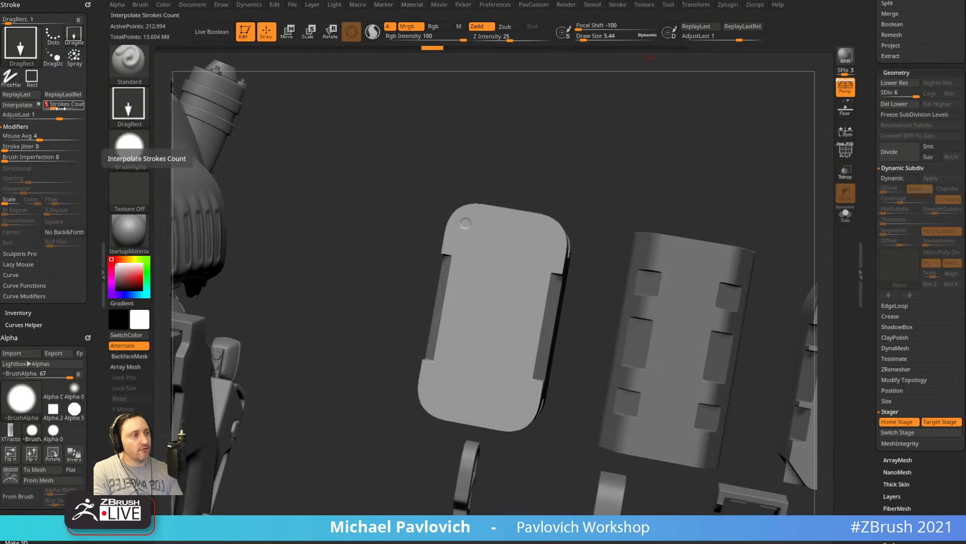
{"action": "key", "text": "ctrl+z"}
{"action": "mouse_move", "coordinate": [550, 177]}
{"action": "left_mouse_down"}
{"action": "mouse_move", "coordinate": [572, 168]}
{"action": "mouse_move", "coordinate": [553, 172]}
{"action": "left_mouse_up"}
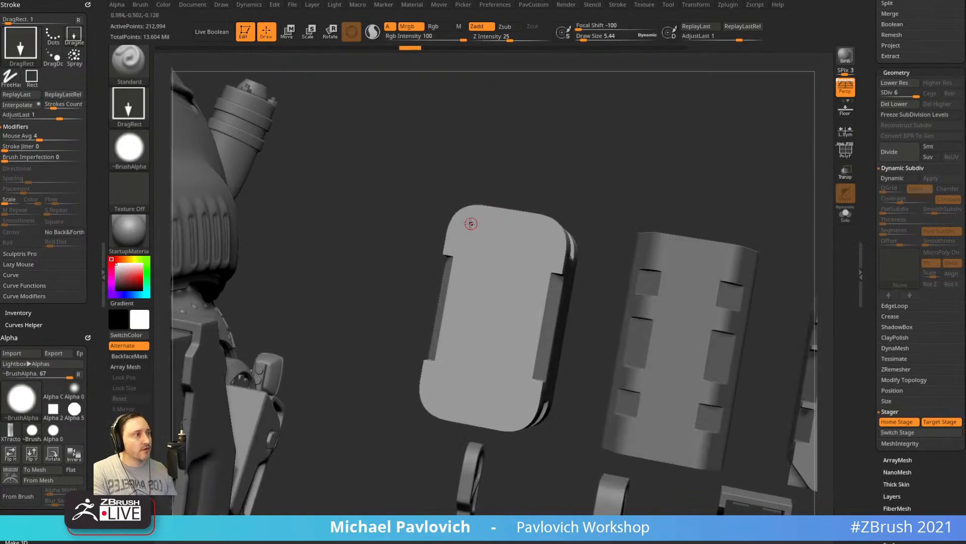
Stamp a small upper and a larger lower circle, try Interpolate with a Strokes Count of 5, and undo the interpolation.
{"action": "left_click", "coordinate": [477, 227]}
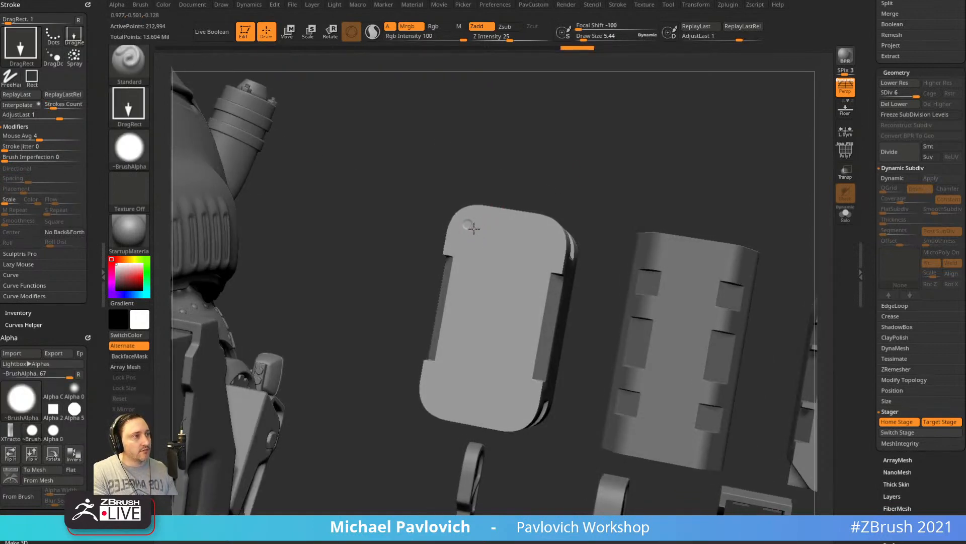
{"action": "left_click_drag", "start_coordinate": [528, 418], "coordinate": [532, 419]}
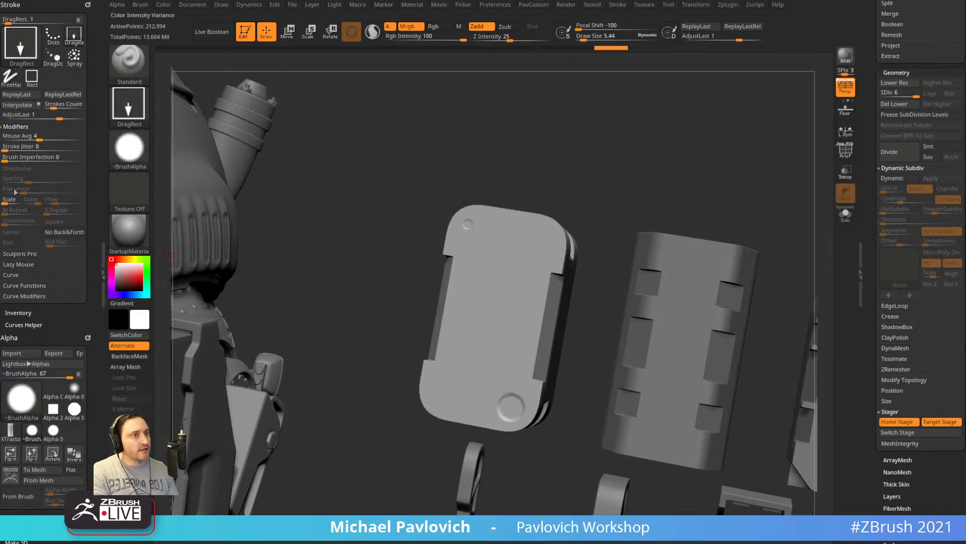
{"action": "left_click", "coordinate": [17, 105]}
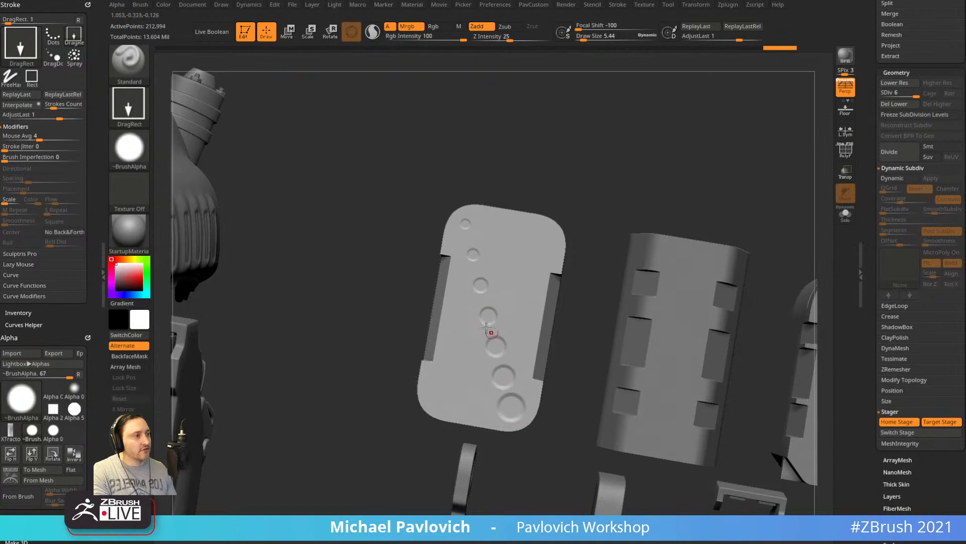
{"action": "key", "text": "ctrl+z"}
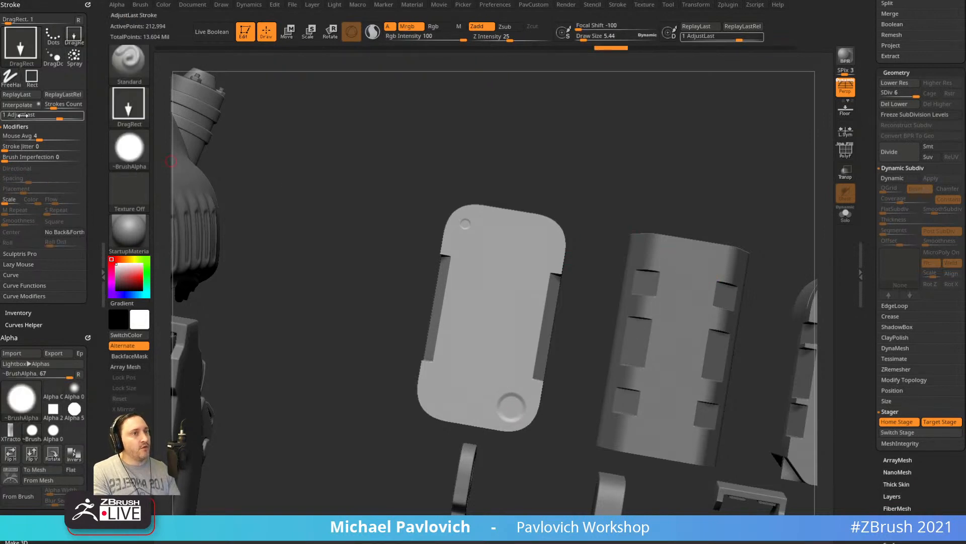
Change Interpolate's mode, try interpolating the stamps again, and undo the stamps on the panel.
{"action": "left_click", "coordinate": [38, 104]}
{"action": "left_click", "coordinate": [19, 104]}
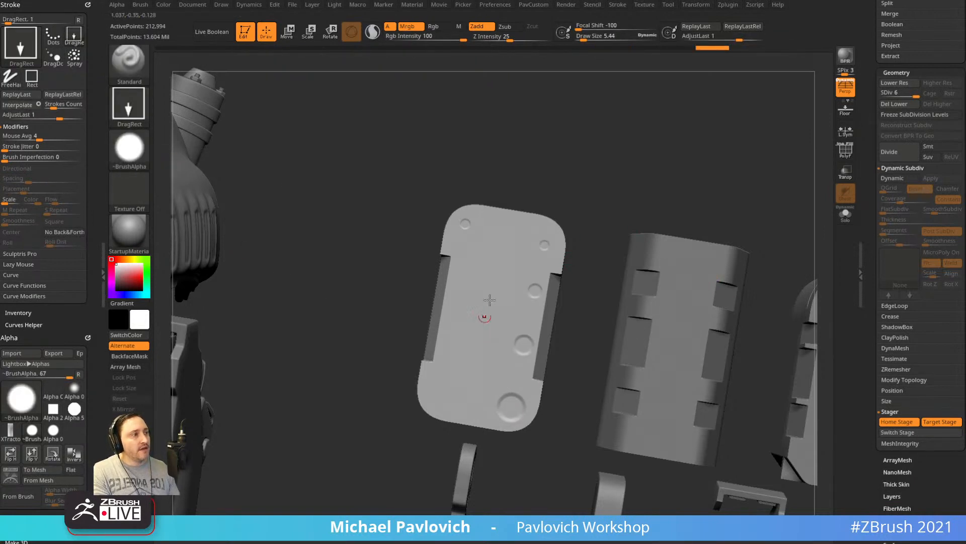
{"action": "key", "text": "ctrl+z"}
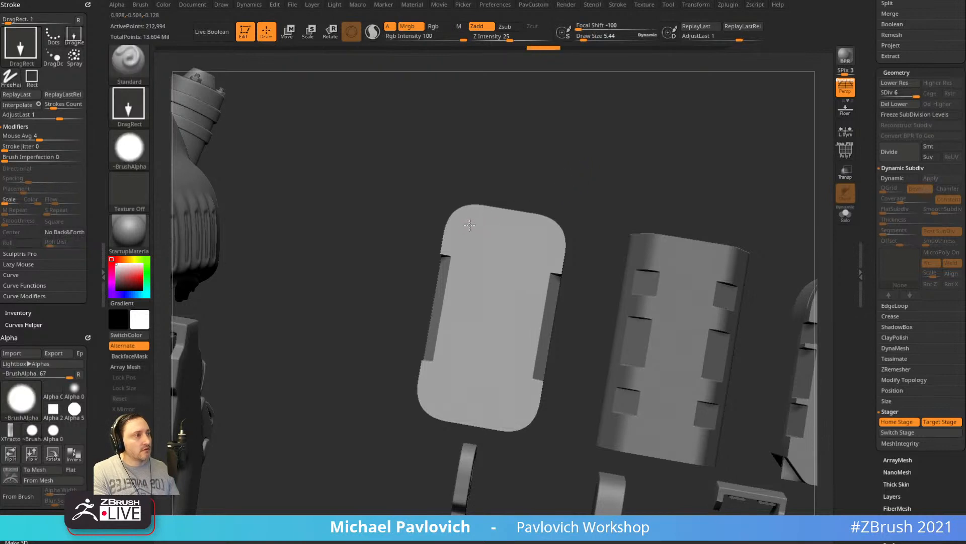
Stamp a small circle in the panel's upper corner and a larger one in the opposite lower corner, and interpolate five circles between them.
{"action": "left_click_drag", "start_coordinate": [472, 228], "coordinate": [470, 225]}
{"action": "left_click_drag", "start_coordinate": [509, 405], "coordinate": [533, 399]}
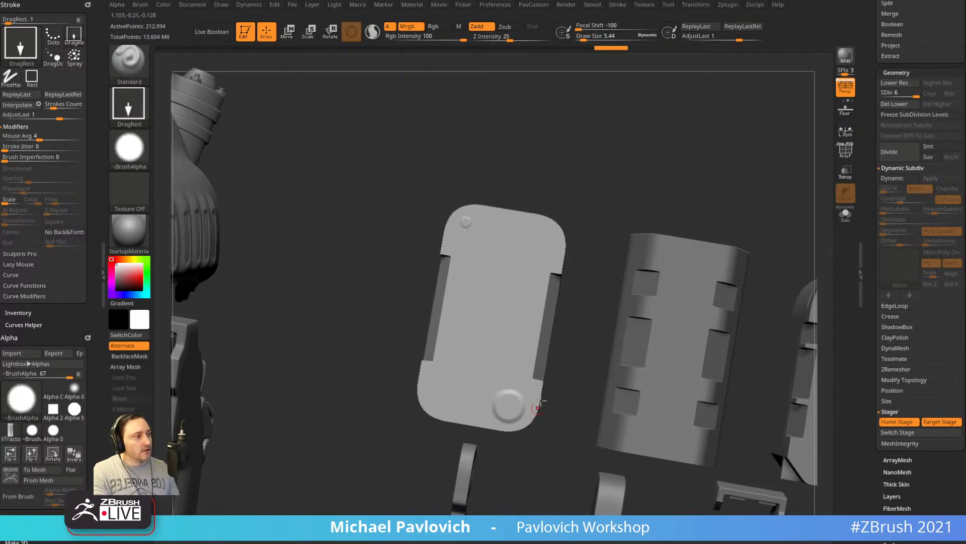
{"action": "left_click", "coordinate": [16, 105]}
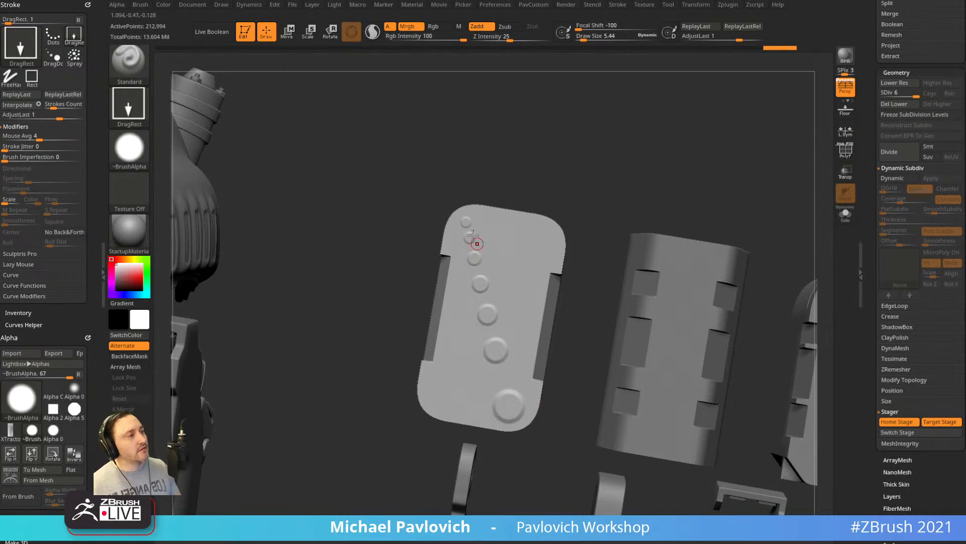
{"action": "mouse_move", "coordinate": [640, 171]}
{"action": "left_mouse_down"}
{"action": "mouse_move", "coordinate": [613, 153]}
{"action": "mouse_move", "coordinate": [602, 162]}
{"action": "mouse_move", "coordinate": [604, 151]}
{"action": "left_mouse_up"}
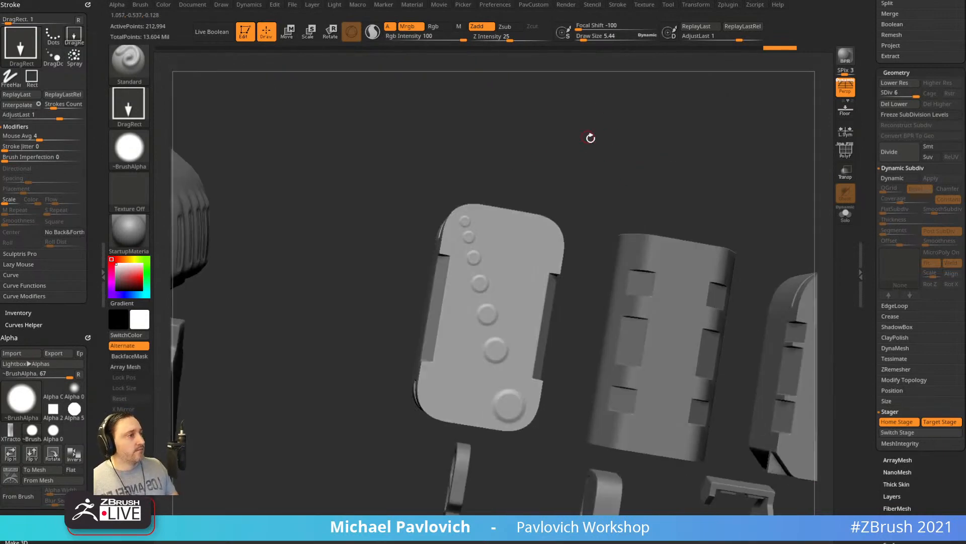
Undo the five interpolated circles and the two original circle stamps on the panel.
{"action": "key", "text": "ctrl+z"}
{"action": "key", "text": "ctrl+z"}
{"action": "key", "text": "ctrl+z"}
{"action": "key", "text": "ctrl+z"}
{"action": "key", "text": "ctrl+z"}
{"action": "key", "text": "ctrl+z"}
{"action": "key", "text": "ctrl+z"}
Reduce the Standard brush's Draw Size to about 1.4, turn its alpha off and switch its stroke to FreeHand.
{"action": "key", "text": "s"}
{"action": "left_click_drag", "start_coordinate": [546, 182], "coordinate": [555, 170]}
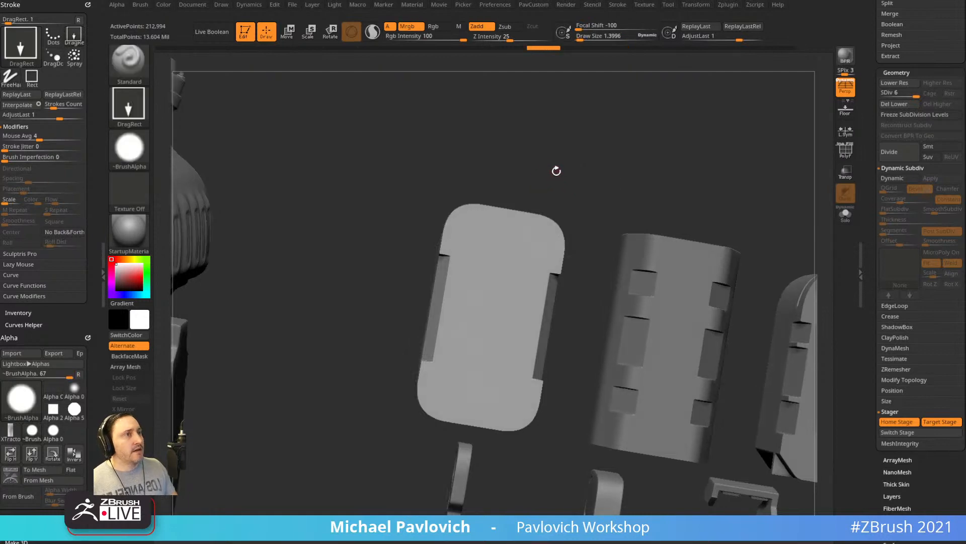
{"action": "left_click", "coordinate": [120, 150]}
{"action": "left_click", "coordinate": [182, 155]}
{"action": "left_click", "coordinate": [139, 117]}
{"action": "left_click", "coordinate": [268, 113]}
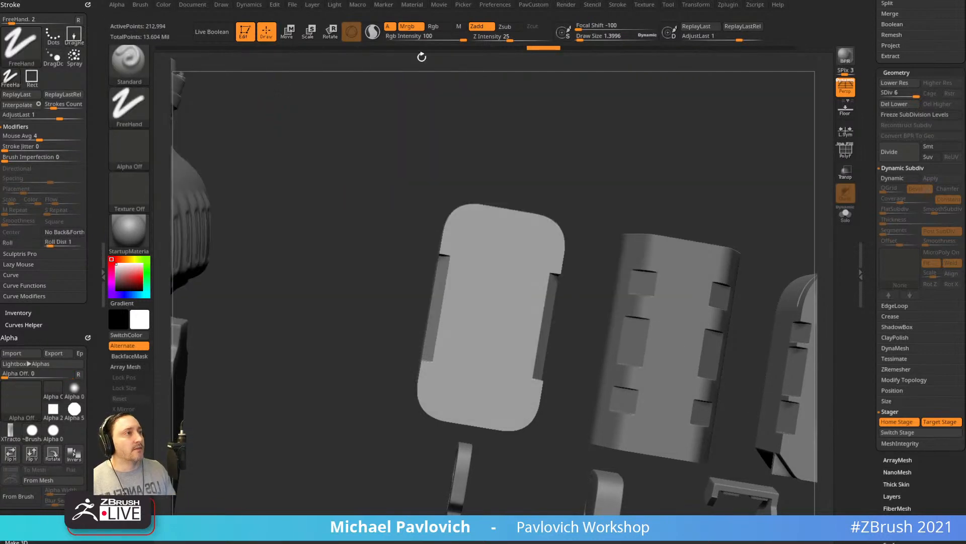
Set the brush's Z Intensity to 46, Draw Size to about 4.6 and Focal Shift to 0.
{"action": "left_click_drag", "start_coordinate": [515, 35], "coordinate": [523, 36]}
{"action": "left_click_drag", "start_coordinate": [570, 124], "coordinate": [549, 115], "text": "alt"}
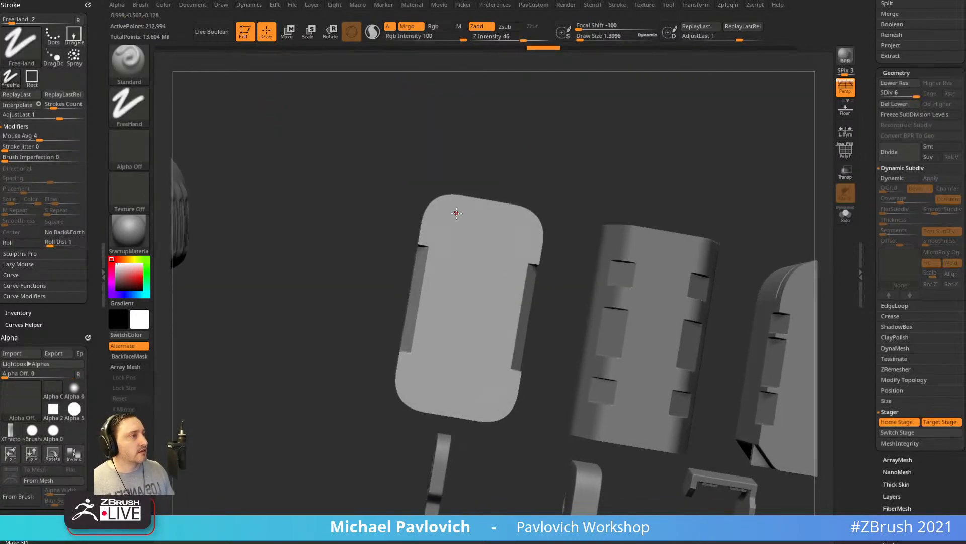
{"action": "key", "text": "s"}
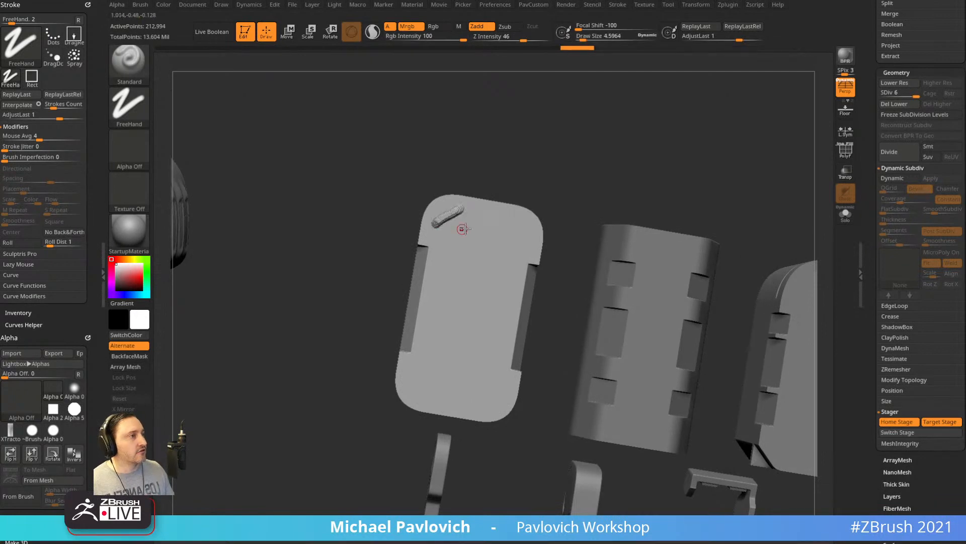
{"action": "left_click_drag", "start_coordinate": [578, 28], "coordinate": [640, 16]}
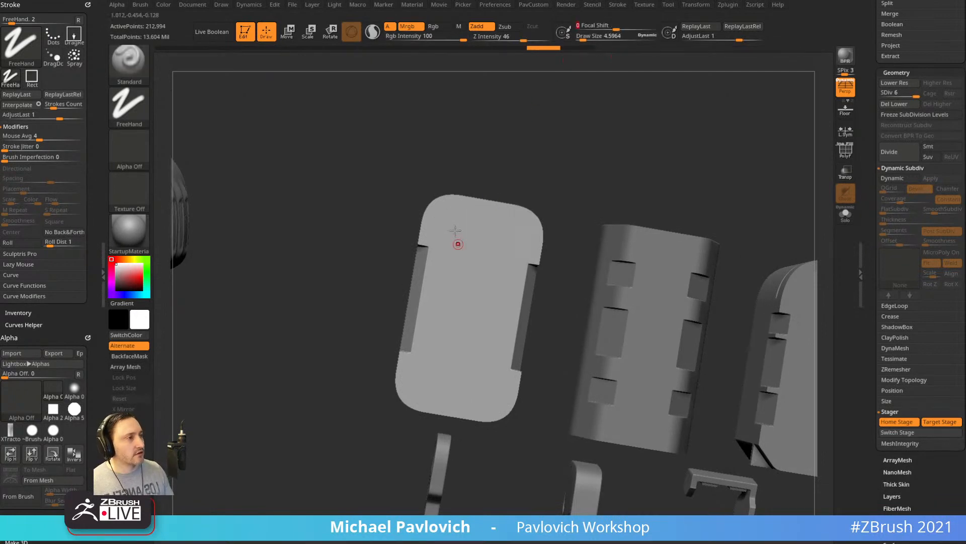
Draw a short stroke at the panel's upper corner and a squiggle near its lower edge, try Interpolate, and undo the strokes.
{"action": "left_click_drag", "start_coordinate": [459, 208], "coordinate": [442, 218]}
{"action": "mouse_move", "coordinate": [442, 396]}
{"action": "left_mouse_down"}
{"action": "mouse_move", "coordinate": [471, 392]}
{"action": "mouse_move", "coordinate": [490, 371]}
{"action": "left_mouse_up"}
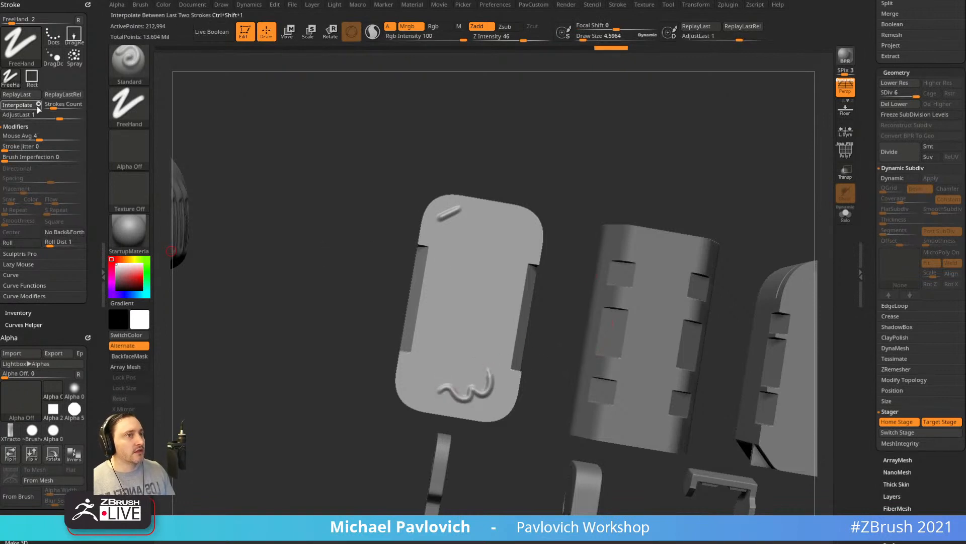
{"action": "left_click", "coordinate": [16, 104]}
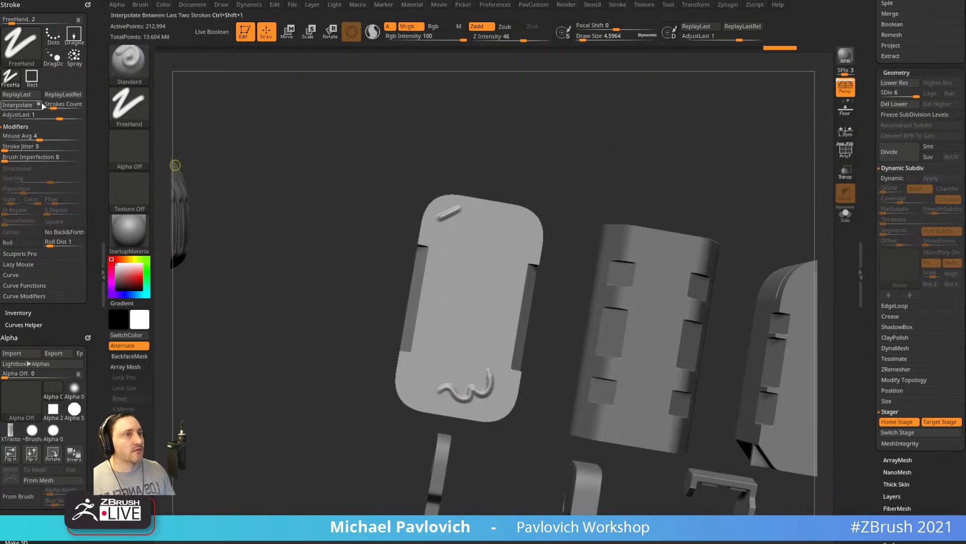
{"action": "left_click_drag", "start_coordinate": [582, 128], "coordinate": [558, 137], "text": "alt"}
{"action": "key", "text": "ctrl+z"}
{"action": "key", "text": "ctrl+z"}
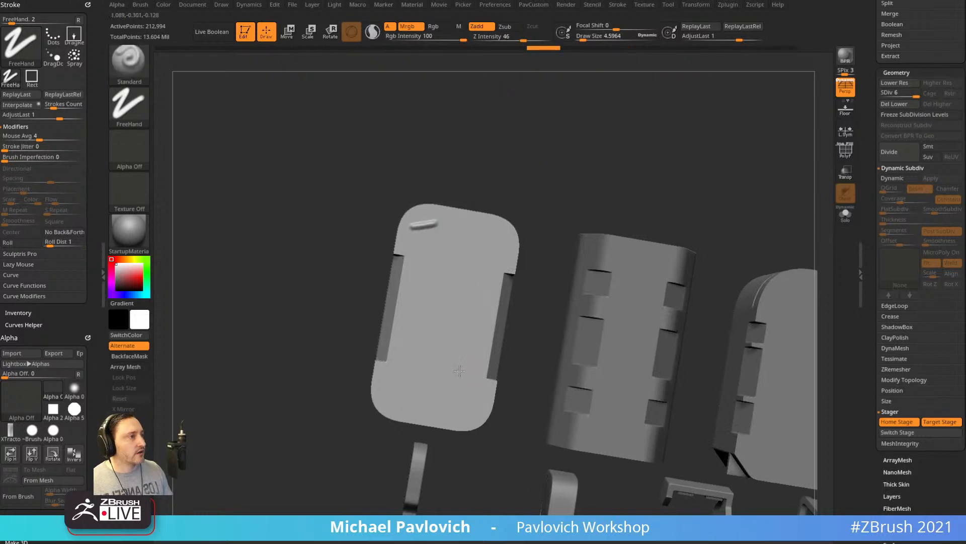
Draw a wavy stroke near the panel's lower edge and interpolate five strokes between it and the short upper stroke.
{"action": "left_click_drag", "start_coordinate": [416, 403], "coordinate": [464, 397]}
{"action": "left_click", "coordinate": [17, 105]}
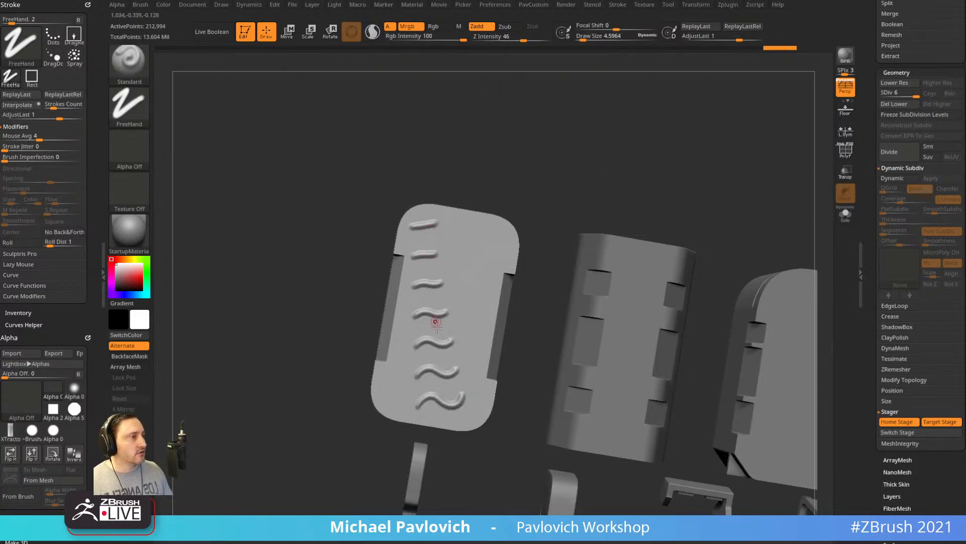
{"action": "mouse_move", "coordinate": [654, 159]}
{"action": "left_mouse_down"}
{"action": "mouse_move", "coordinate": [626, 149]}
{"action": "mouse_move", "coordinate": [650, 159]}
{"action": "left_mouse_up"}
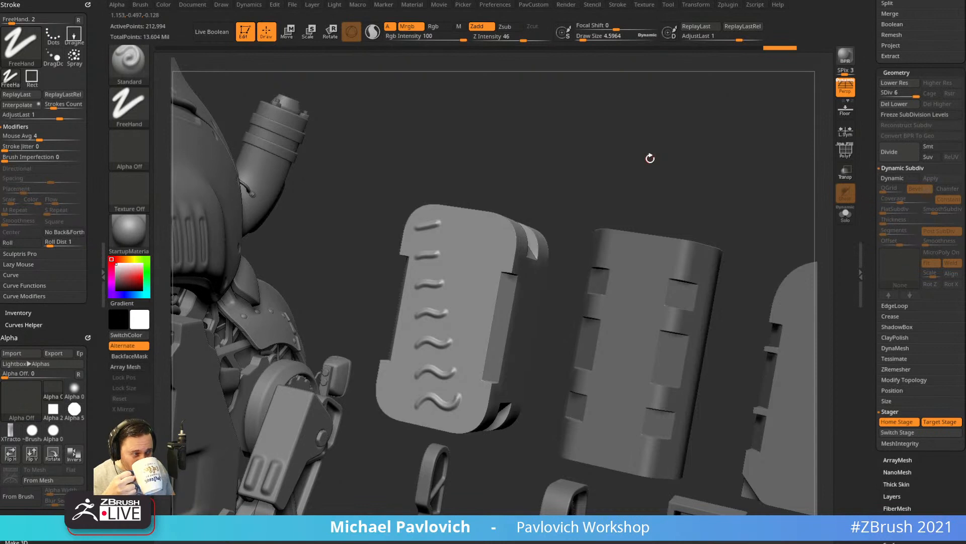
Undo the interpolated strokes and the two hand-drawn strokes on the panel.
{"action": "left_click_drag", "start_coordinate": [584, 147], "coordinate": [582, 177]}
{"action": "key", "text": "ctrl+z"}
{"action": "key", "text": "ctrl+z"}
{"action": "key", "text": "ctrl+z"}
{"action": "key", "text": "ctrl+z"}
{"action": "key", "text": "ctrl+z"}
{"action": "key", "text": "ctrl+z"}
{"action": "key", "text": "ctrl+z"}
Choose the Flat Head insert of the IMM Ind. Parts brush and try to place it on the panel.
{"action": "key", "text": "b"}
{"action": "key", "text": "i"}
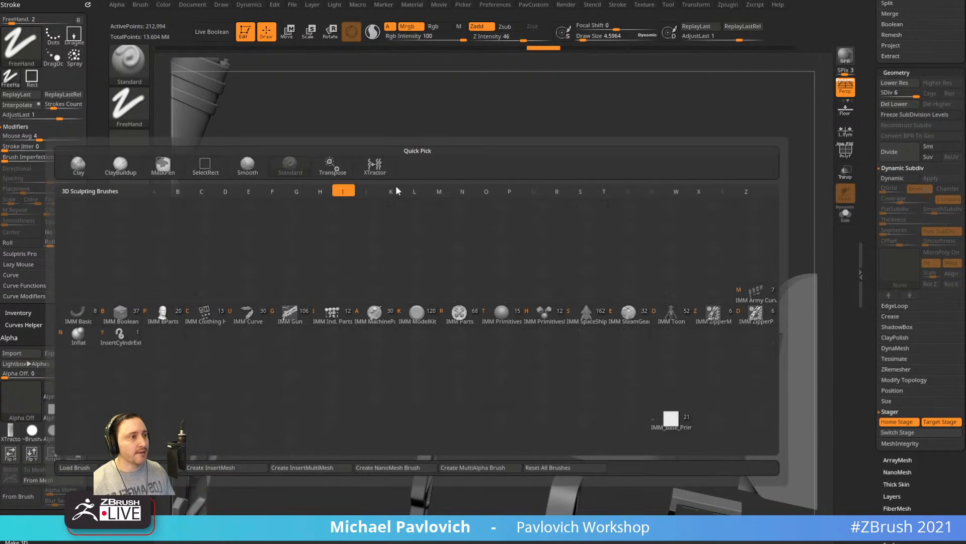
{"action": "left_click", "coordinate": [334, 319]}
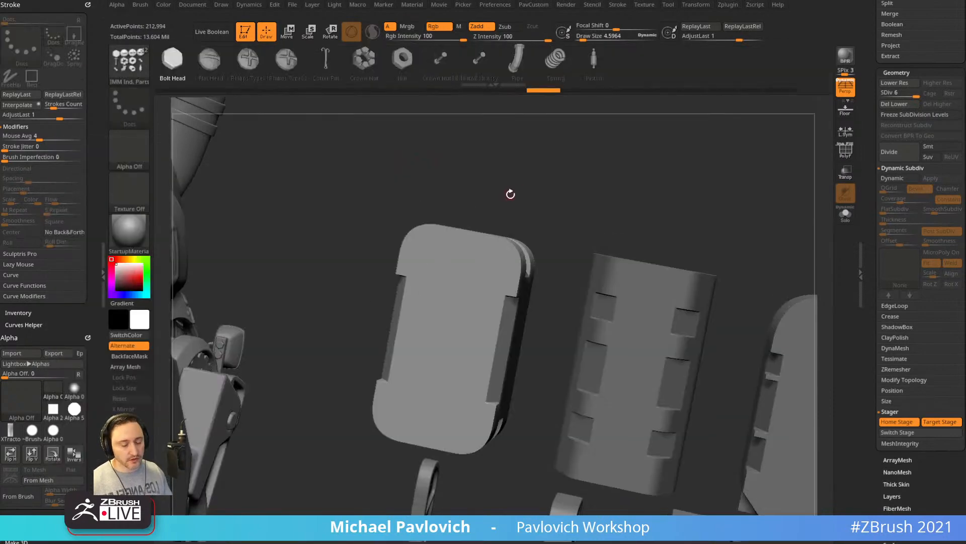
{"action": "key", "text": "n"}
{"action": "key", "text": "m"}
{"action": "key", "text": "m"}
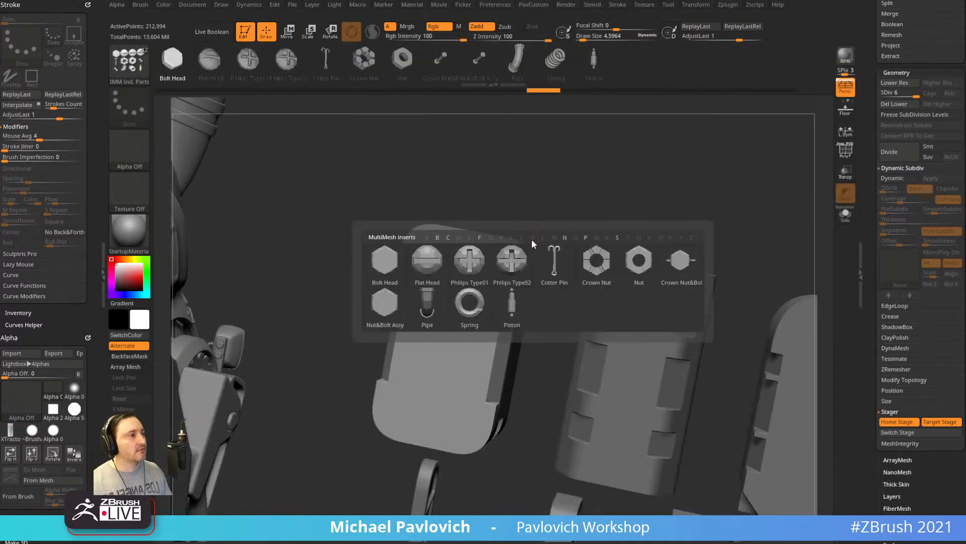
{"action": "left_click", "coordinate": [427, 259]}
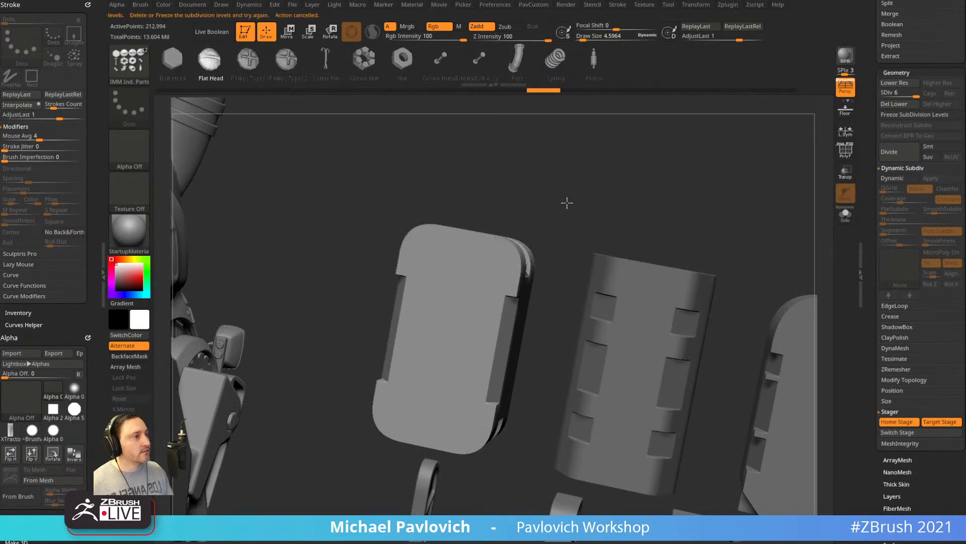
Return to the Standard brush with a Draw Size of about 6.4 and delete the panel's lower subdivision levels.
{"action": "key", "text": "1"}
{"action": "key", "text": "s"}
{"action": "left_click", "coordinate": [549, 225]}
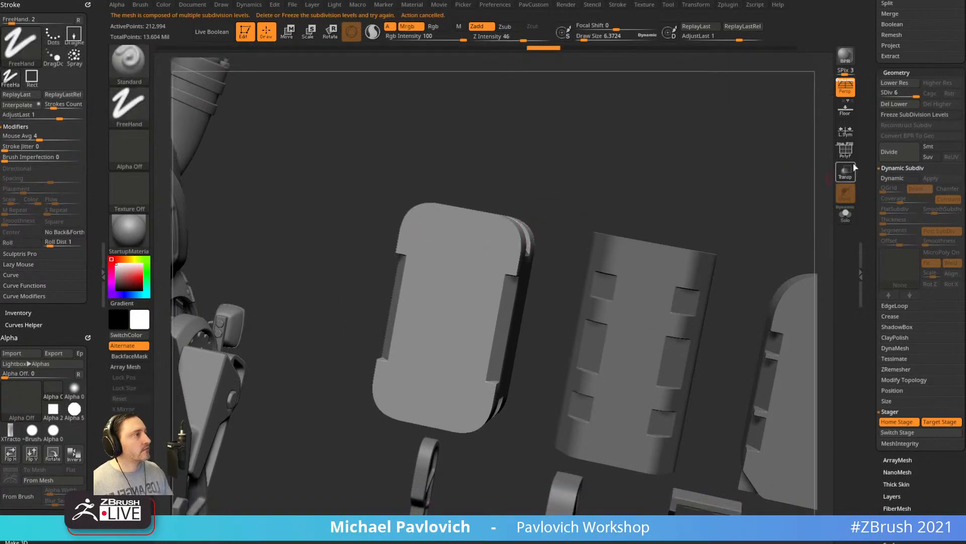
{"action": "left_click", "coordinate": [899, 105]}
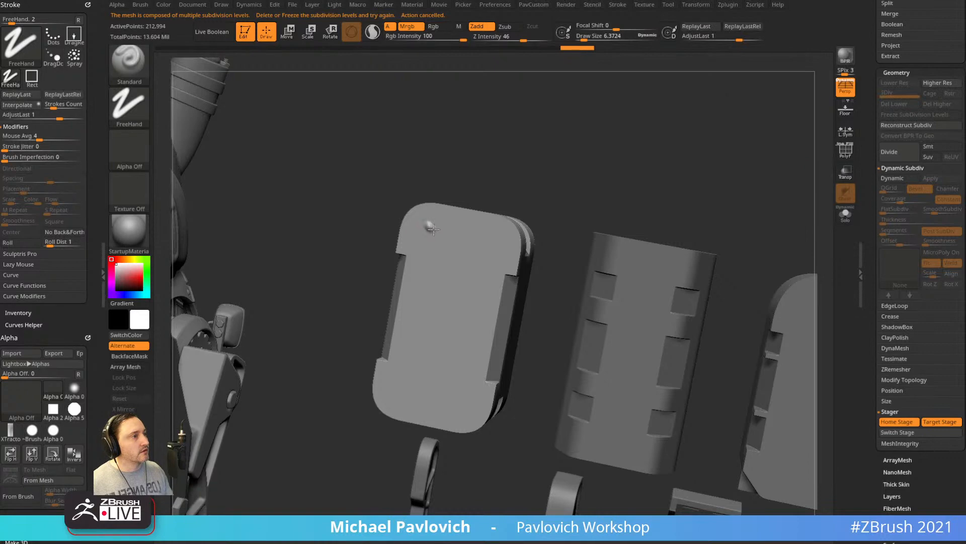
Switch back to the IMM Ind. Parts brush and bring up its selection of multi-mesh inserts.
{"action": "key", "text": "b"}
{"action": "key", "text": "i"}
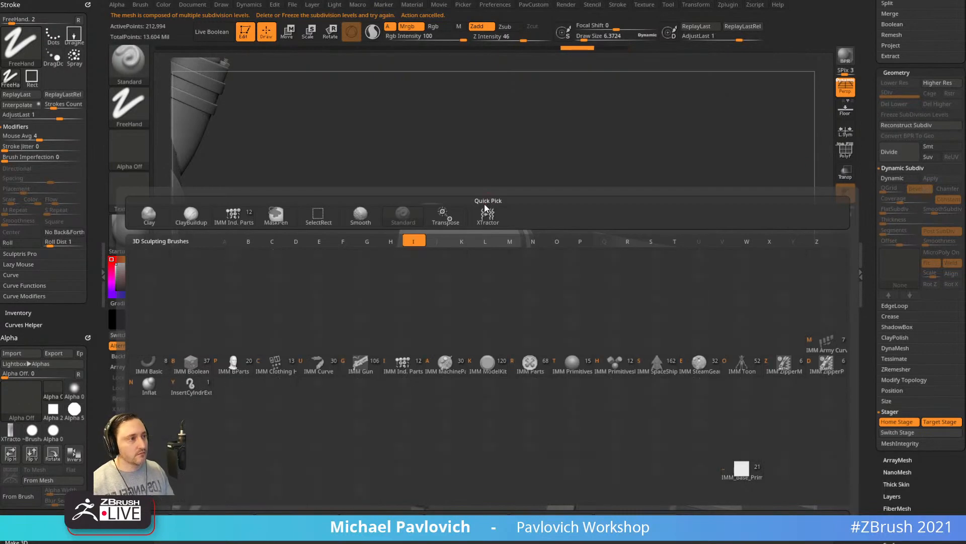
{"action": "left_click", "coordinate": [402, 363]}
{"action": "key", "text": "m"}
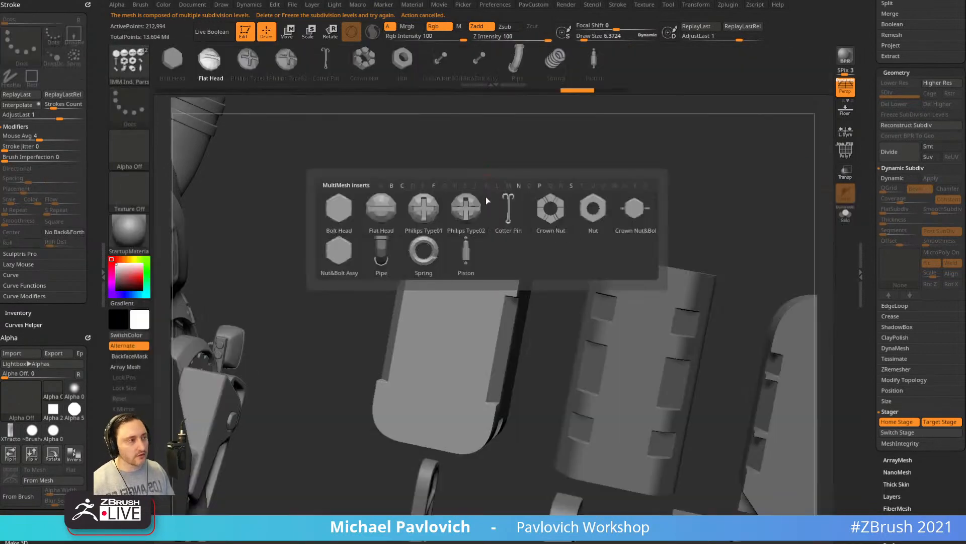
Insert an interpolated row of Philips Type01 screw heads growing from small to large down the rounded plate's face and clear the mask.
{"action": "left_click", "coordinate": [431, 214]}
{"action": "left_click_drag", "start_coordinate": [457, 429], "coordinate": [478, 429]}
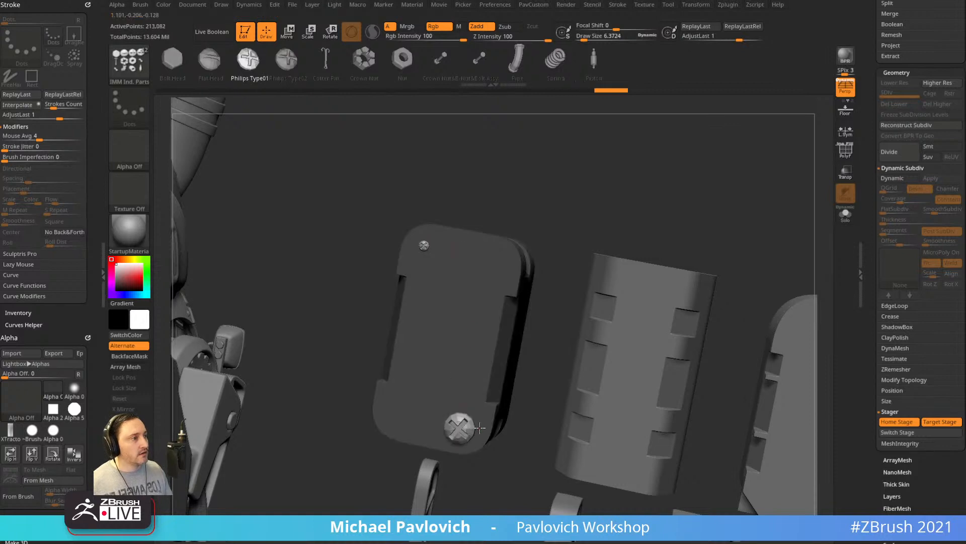
{"action": "key", "text": "ctrl+shift"}
{"action": "key", "text": "ctrl+shift+1"}
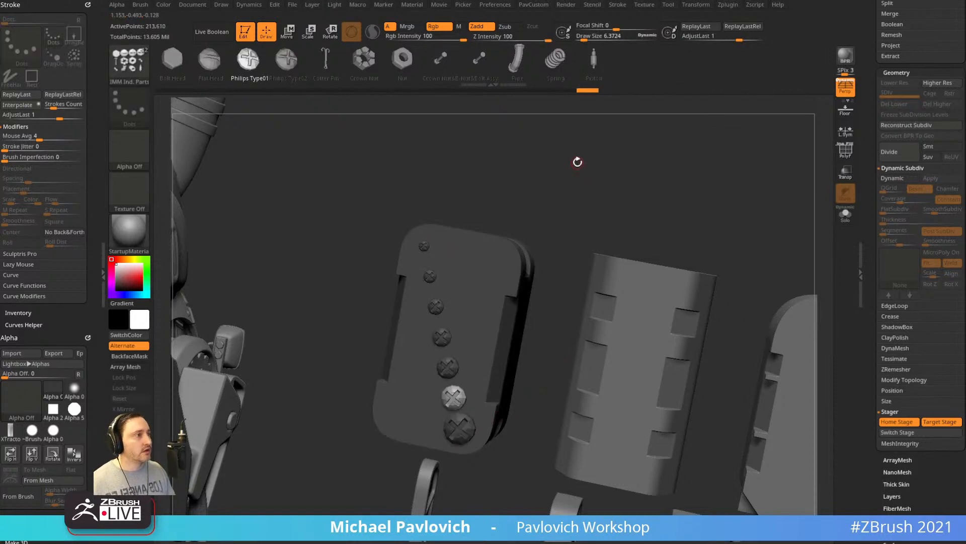
{"action": "left_click_drag", "start_coordinate": [576, 170], "coordinate": [583, 201], "text": "ctrl"}
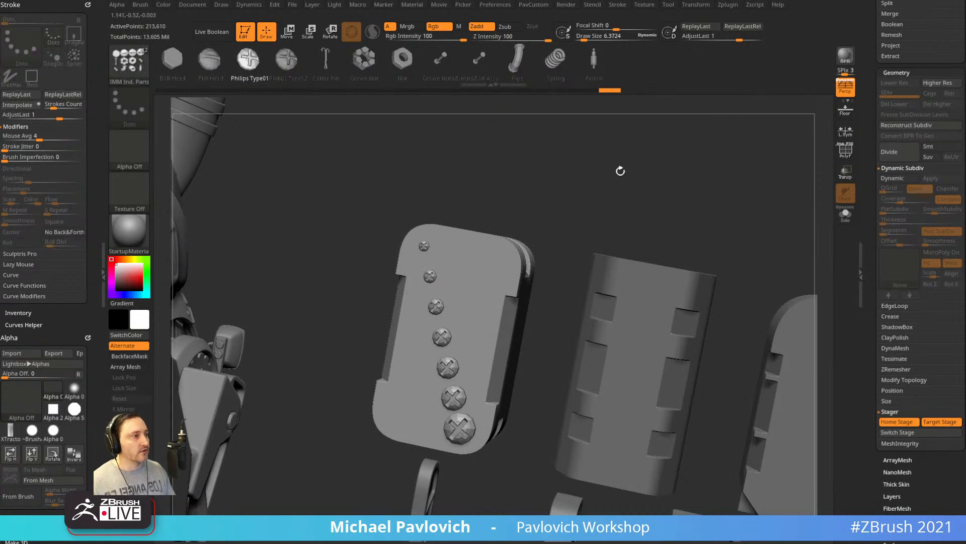
Undo the graduated row of screw heads on the plate's face.
{"action": "key", "text": "ctrl+z"}
{"action": "key", "text": "ctrl+z"}
{"action": "key", "text": "ctrl+z"}
{"action": "key", "text": "ctrl+z"}
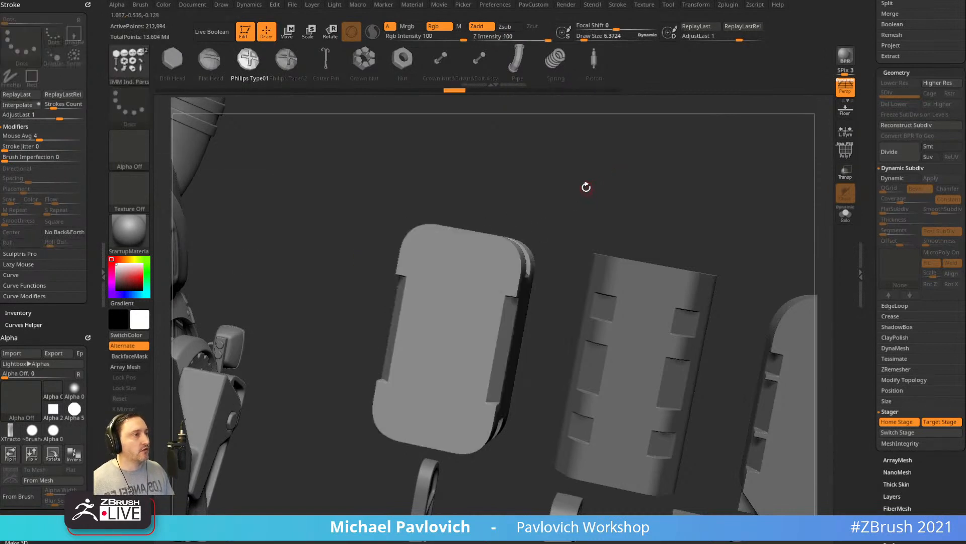
Set the draw size to about 3.84 and insert an interpolated row of seven Philips Type01 screws around the plate's rounded upper corner.
{"action": "mouse_move", "coordinate": [586, 188]}
{"action": "left_mouse_down", "text": "alt"}
{"action": "mouse_move", "coordinate": [604, 192]}
{"action": "mouse_move", "coordinate": [576, 231]}
{"action": "mouse_move", "coordinate": [604, 207]}
{"action": "mouse_move", "coordinate": [586, 214]}
{"action": "left_mouse_up", "text": "alt"}
{"action": "key", "text": "ctrl+z"}
{"action": "key", "text": "s"}
{"action": "left_click_drag", "start_coordinate": [397, 259], "coordinate": [459, 254]}
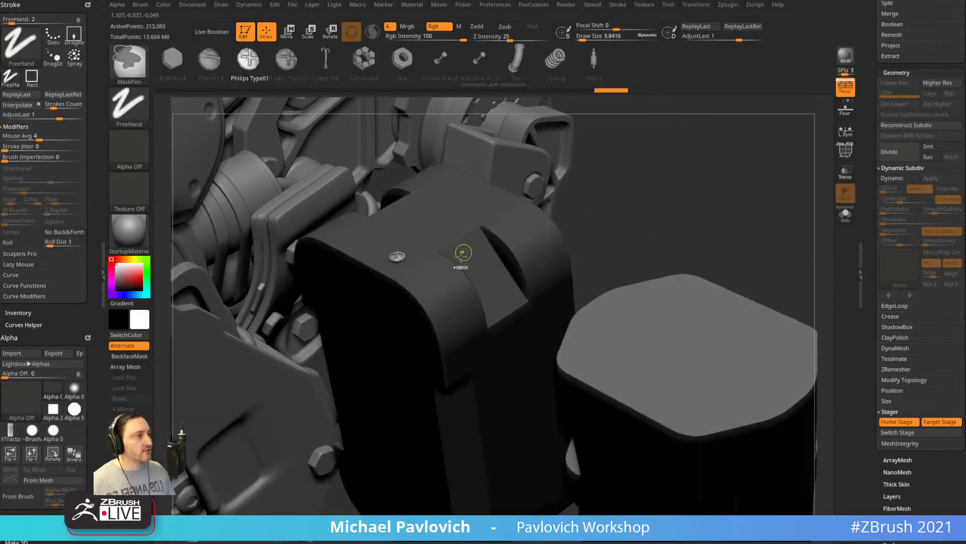
{"action": "left_click", "coordinate": [465, 355]}
{"action": "key", "text": "ctrl+shift"}
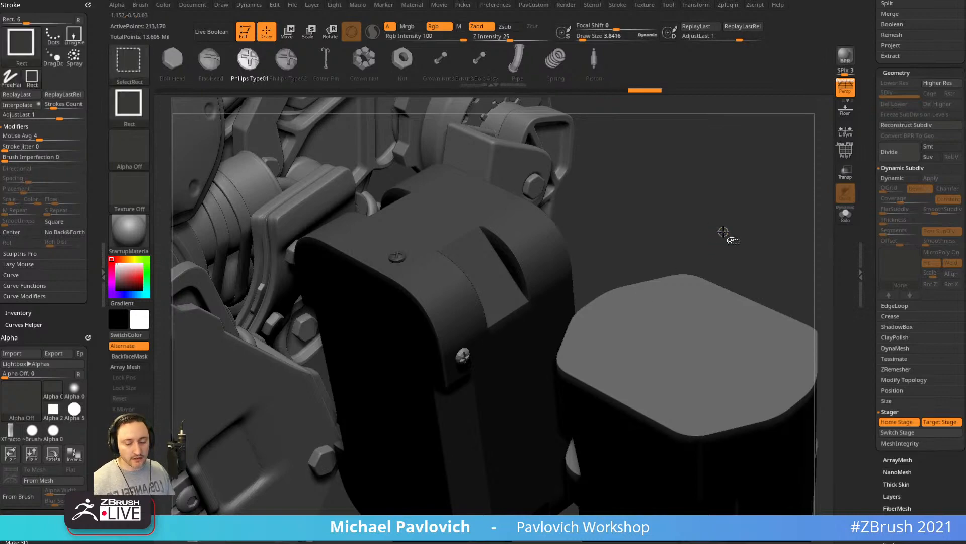
{"action": "key", "text": "ctrl+shift+1"}
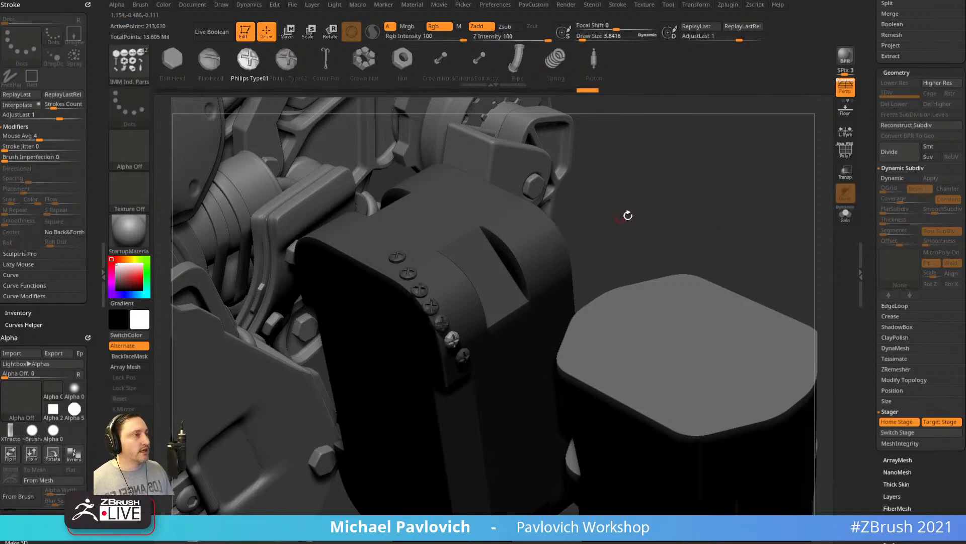
Isolate the plate and undo the screw row around its corner.
{"action": "left_click_drag", "start_coordinate": [628, 216], "coordinate": [674, 226]}
{"action": "left_click", "coordinate": [846, 215]}
{"action": "mouse_move", "coordinate": [741, 265]}
{"action": "left_mouse_down"}
{"action": "mouse_move", "coordinate": [716, 233]}
{"action": "mouse_move", "coordinate": [737, 231]}
{"action": "mouse_move", "coordinate": [718, 271]}
{"action": "mouse_move", "coordinate": [719, 246]}
{"action": "left_mouse_up"}
{"action": "key", "text": "ctrl+z"}
{"action": "key", "text": "ctrl+z"}
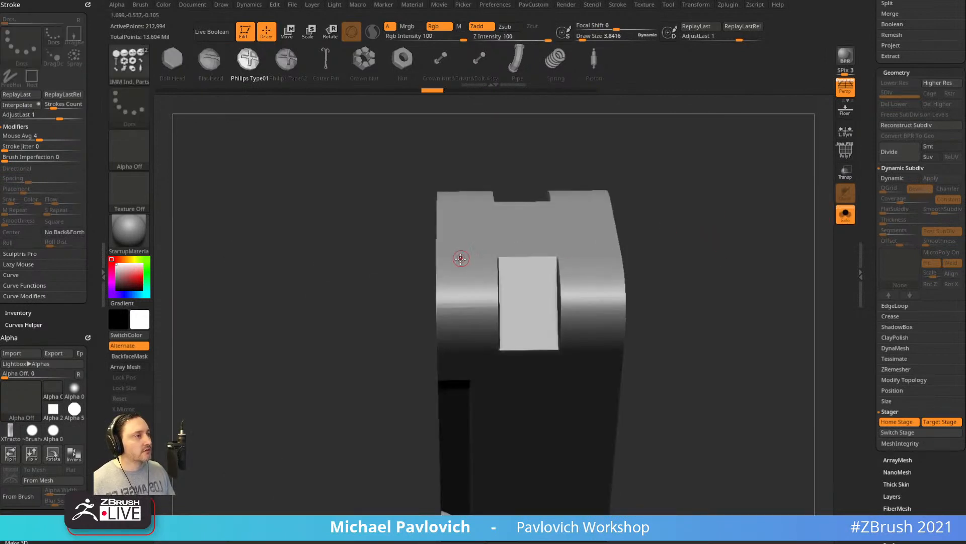
Insert two Philips Type01 screws on the isolated plate's curved edge beside the notch and fill the gap with interpolated copies.
{"action": "left_click_drag", "start_coordinate": [461, 259], "coordinate": [467, 259]}
{"action": "left_click_drag", "start_coordinate": [464, 352], "coordinate": [467, 352]}
{"action": "key", "text": "ctrl+1"}
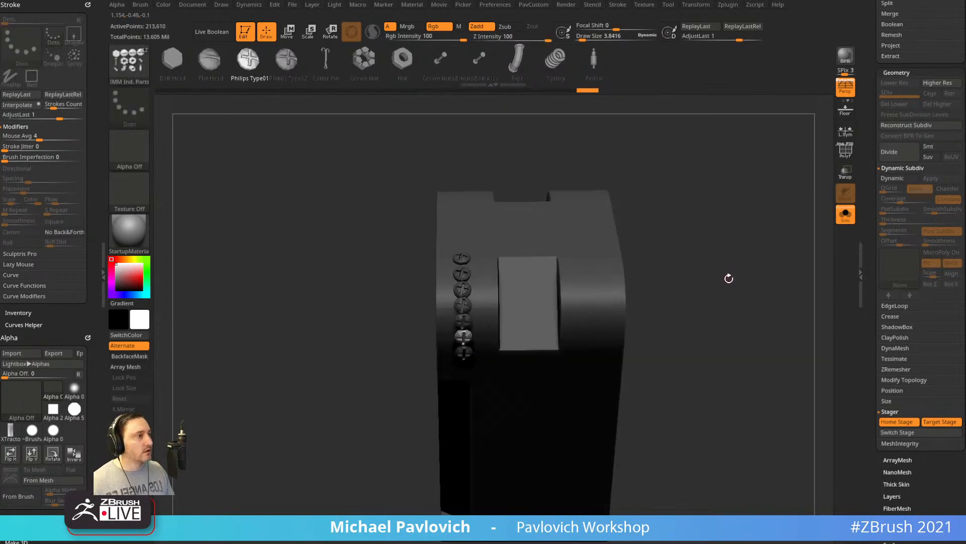
{"action": "left_click_drag", "start_coordinate": [729, 278], "coordinate": [658, 286]}
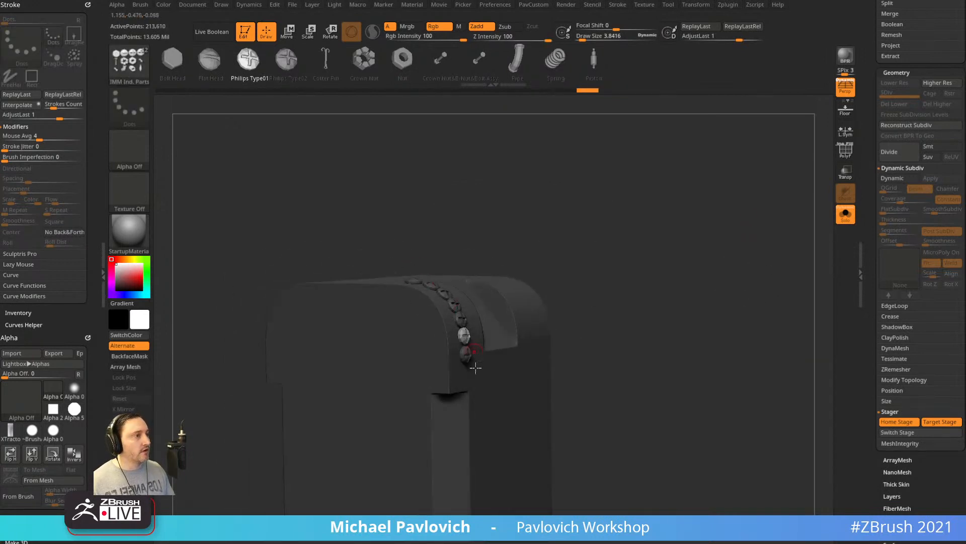
{"action": "left_click_drag", "start_coordinate": [673, 254], "coordinate": [642, 302]}
{"action": "left_click_drag", "start_coordinate": [742, 278], "coordinate": [464, 276]}
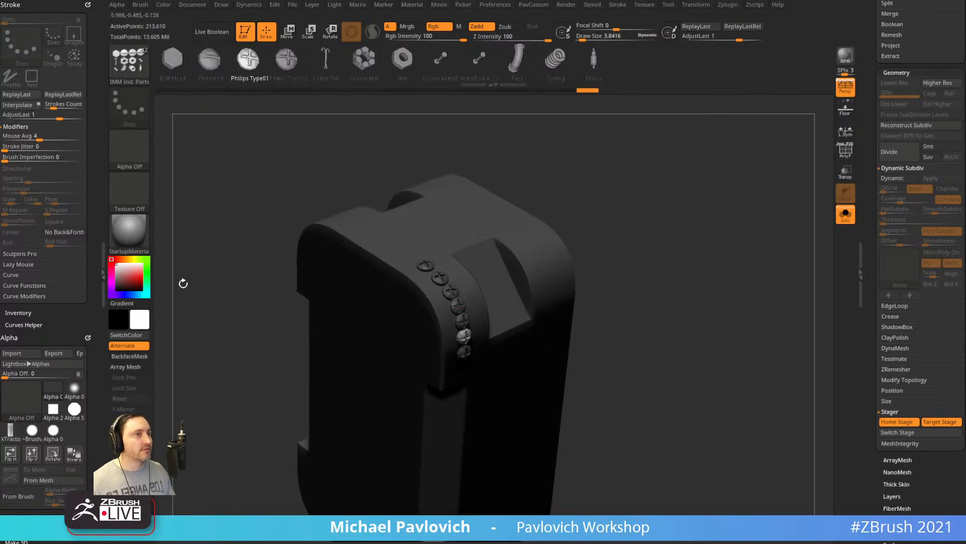
Undo the interpolated screws and both end screws beside the notch.
{"action": "key", "text": "ctrl+z"}
{"action": "key", "text": "ctrl+z"}
{"action": "key", "text": "ctrl+z"}
{"action": "key", "text": "ctrl+z"}
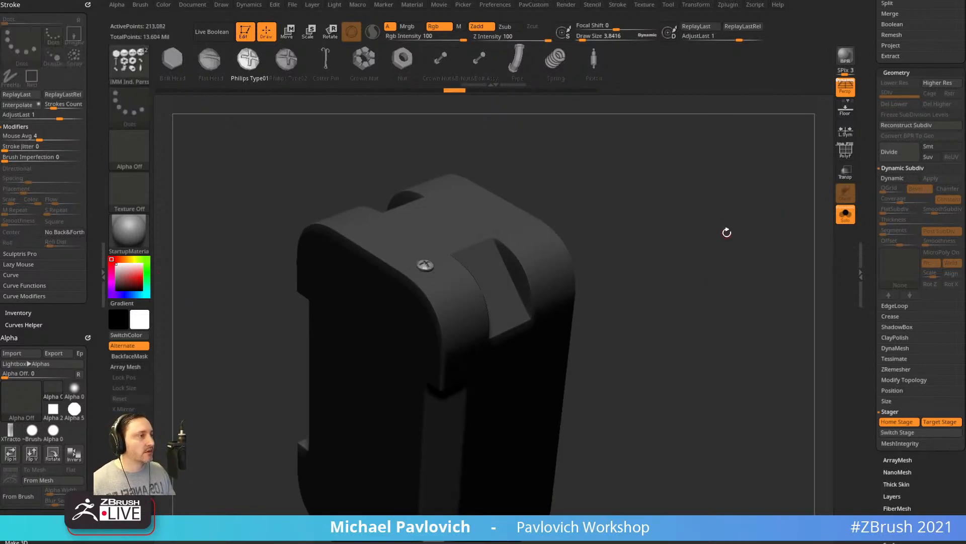
{"action": "key", "text": "ctrl+z"}
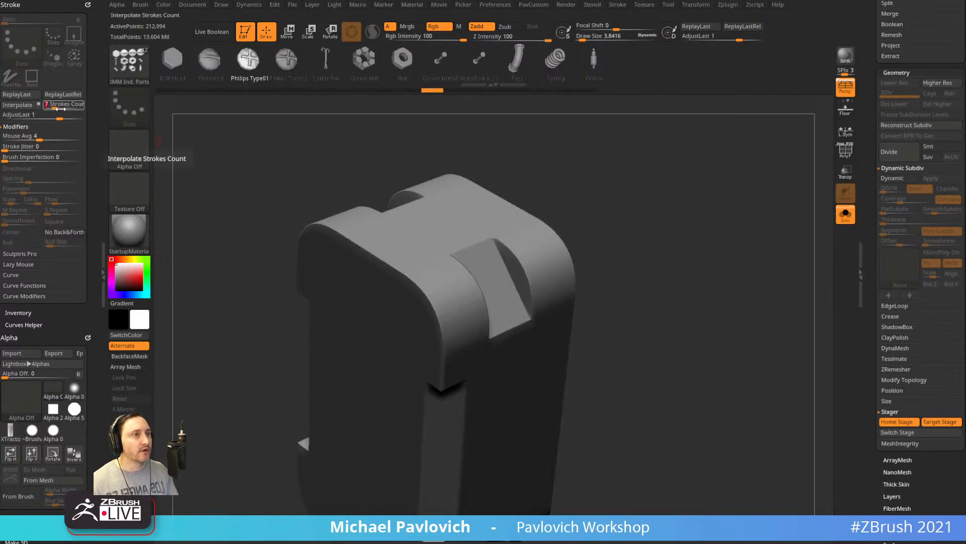
Turn off perspective and insert an interpolated row of nine Philips Type01 screws around the plate's curved edge.
{"action": "mouse_move", "coordinate": [686, 196]}
{"action": "left_mouse_down"}
{"action": "mouse_move", "coordinate": [714, 243]}
{"action": "mouse_move", "coordinate": [712, 209]}
{"action": "mouse_move", "coordinate": [631, 231]}
{"action": "mouse_move", "coordinate": [701, 161]}
{"action": "mouse_move", "coordinate": [692, 181]}
{"action": "mouse_move", "coordinate": [741, 153]}
{"action": "mouse_move", "coordinate": [811, 140]}
{"action": "left_mouse_up"}
{"action": "key", "text": "p"}
{"action": "left_click_drag", "start_coordinate": [736, 199], "coordinate": [754, 249], "text": "alt"}
{"action": "mouse_move", "coordinate": [754, 249]}
{"action": "left_mouse_down"}
{"action": "mouse_move", "coordinate": [750, 216]}
{"action": "mouse_move", "coordinate": [745, 271]}
{"action": "mouse_move", "coordinate": [740, 253]}
{"action": "left_mouse_up"}
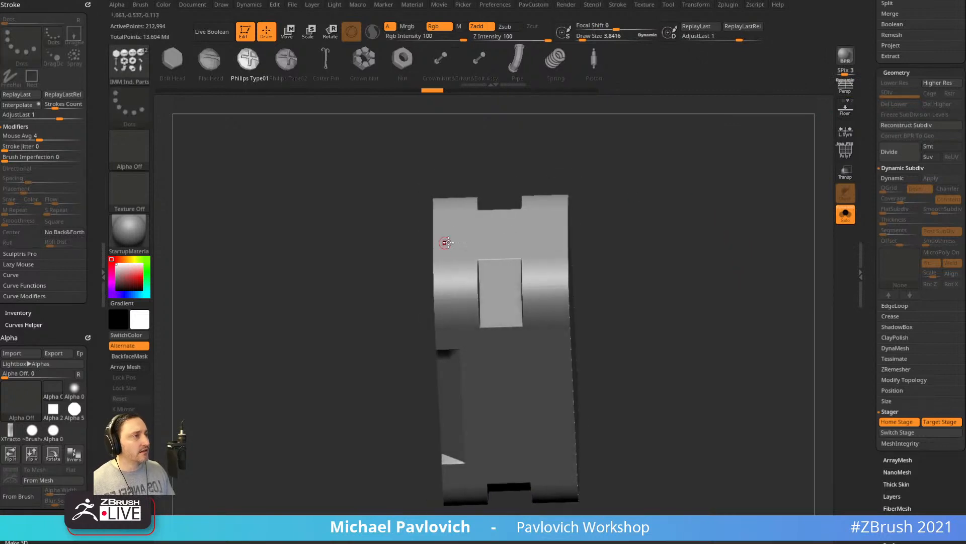
{"action": "left_click_drag", "start_coordinate": [451, 238], "coordinate": [453, 242]}
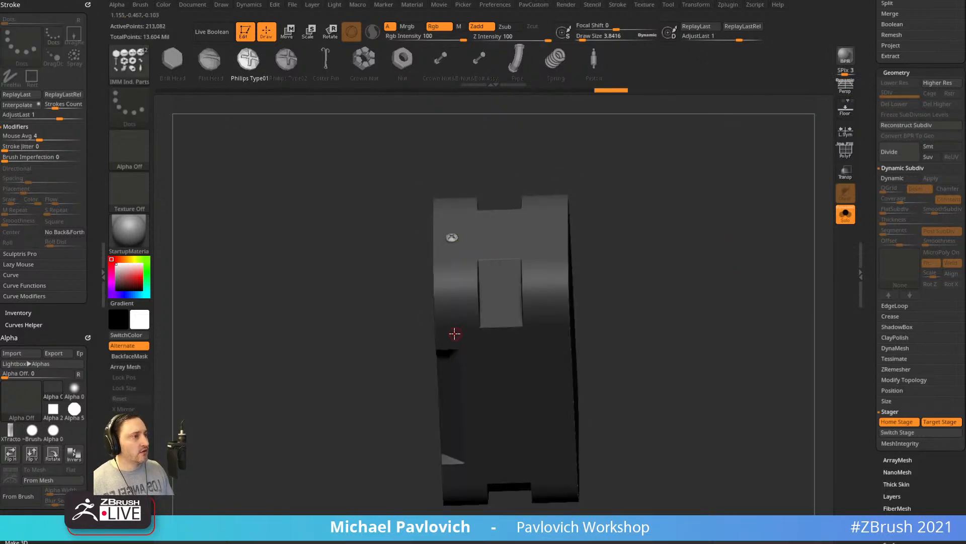
{"action": "left_click_drag", "start_coordinate": [455, 333], "coordinate": [454, 335]}
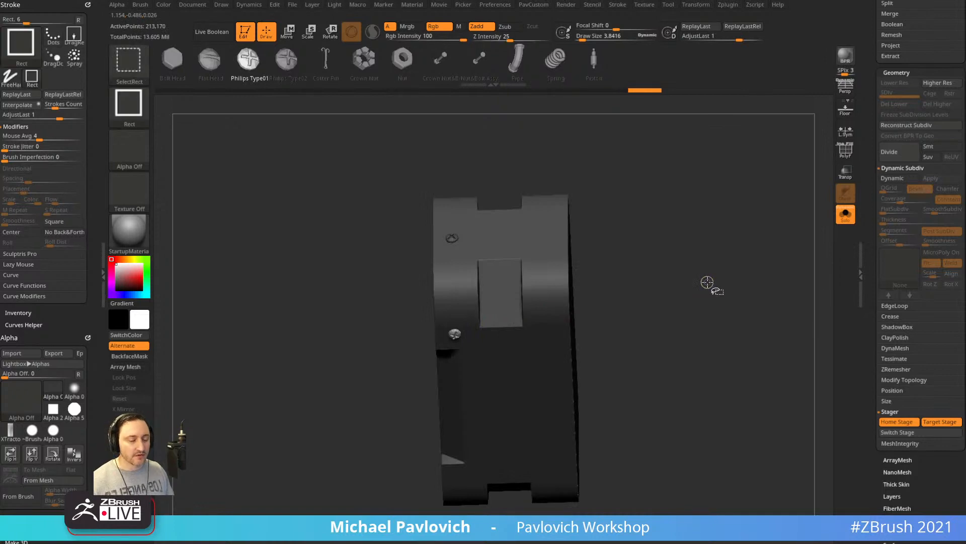
{"action": "key", "text": "ctrl+shift+1"}
{"action": "left_click_drag", "start_coordinate": [715, 302], "coordinate": [754, 287]}
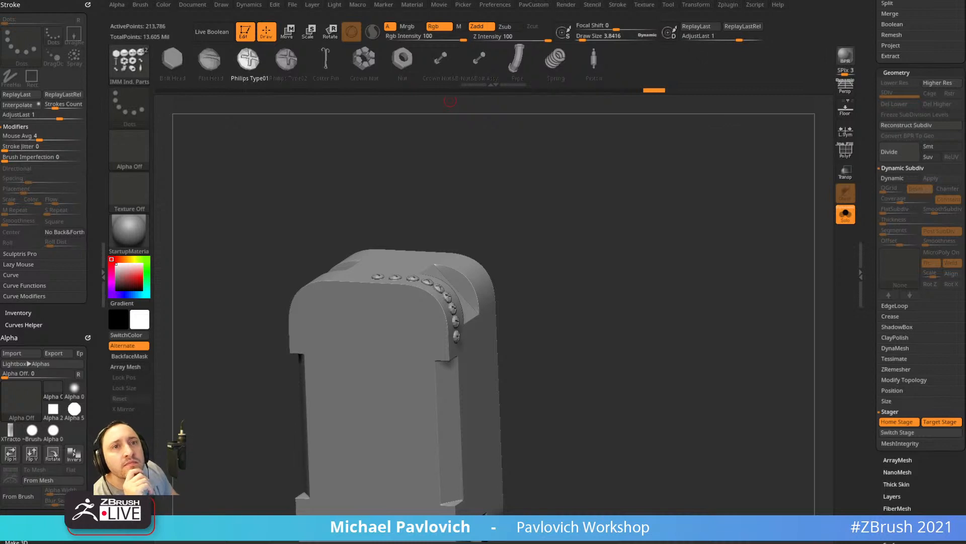
{"action": "left_click_drag", "start_coordinate": [741, 250], "coordinate": [822, 231]}
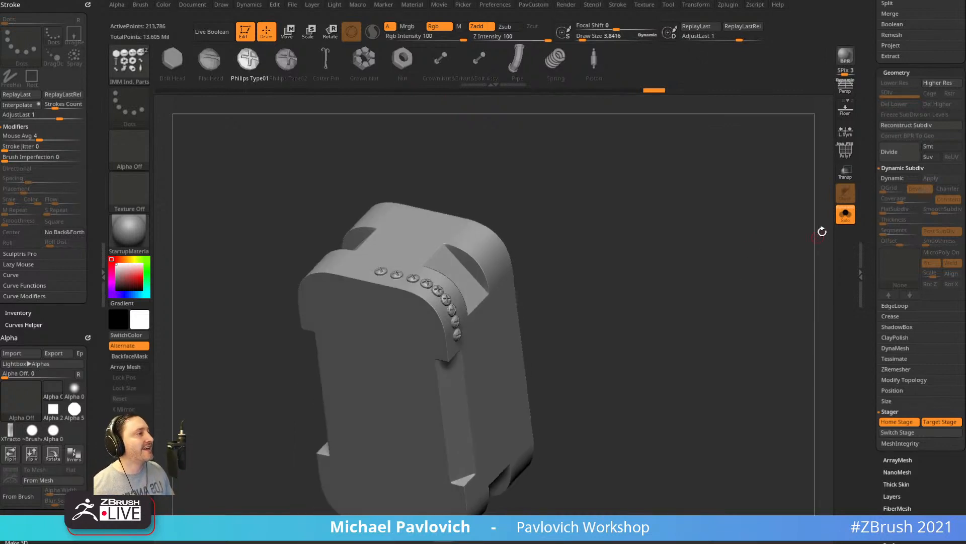
Undo the nine-screw row and show the other parts of the model again.
{"action": "key", "text": "ctrl+z"}
{"action": "key", "text": "ctrl+z"}
{"action": "key", "text": "ctrl+z"}
{"action": "key", "text": "ctrl+z"}
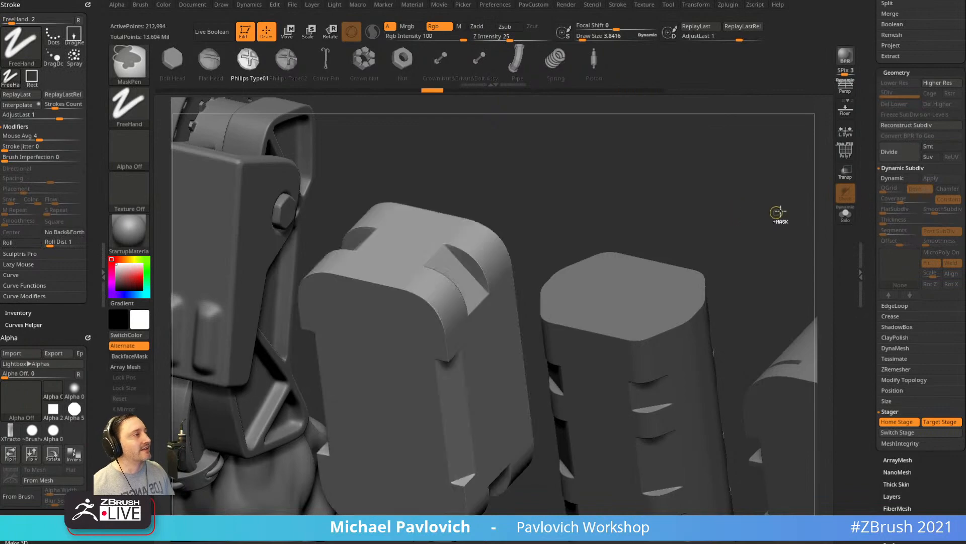
Store the rounded plate's current placement as its home stage.
{"action": "left_click_drag", "start_coordinate": [780, 210], "coordinate": [553, 153], "text": "alt"}
{"action": "left_click_drag", "start_coordinate": [553, 154], "coordinate": [871, 328], "text": "shift"}
{"action": "left_click", "coordinate": [897, 421]}
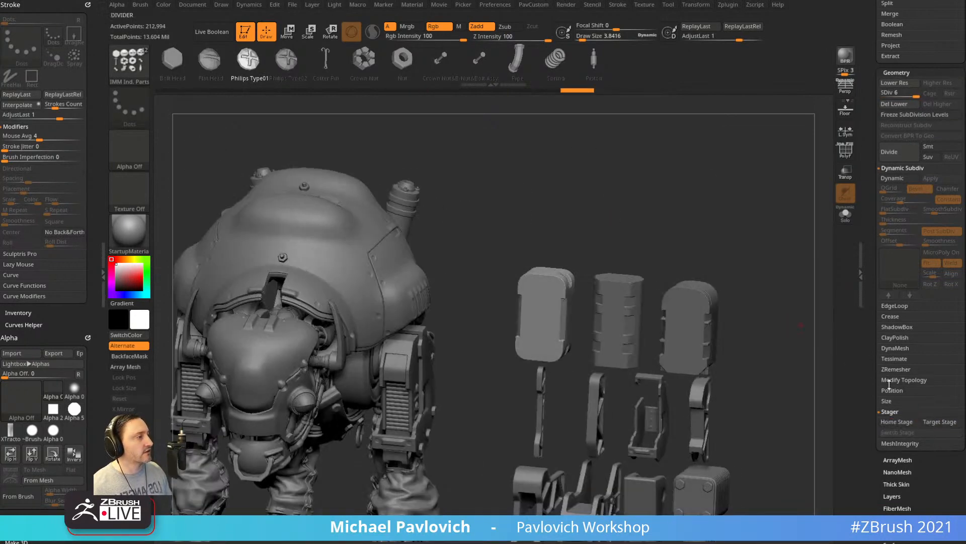
Move, rotate and enlarge the rounded plate so it sits against the side of the mech's body.
{"action": "key", "text": "w"}
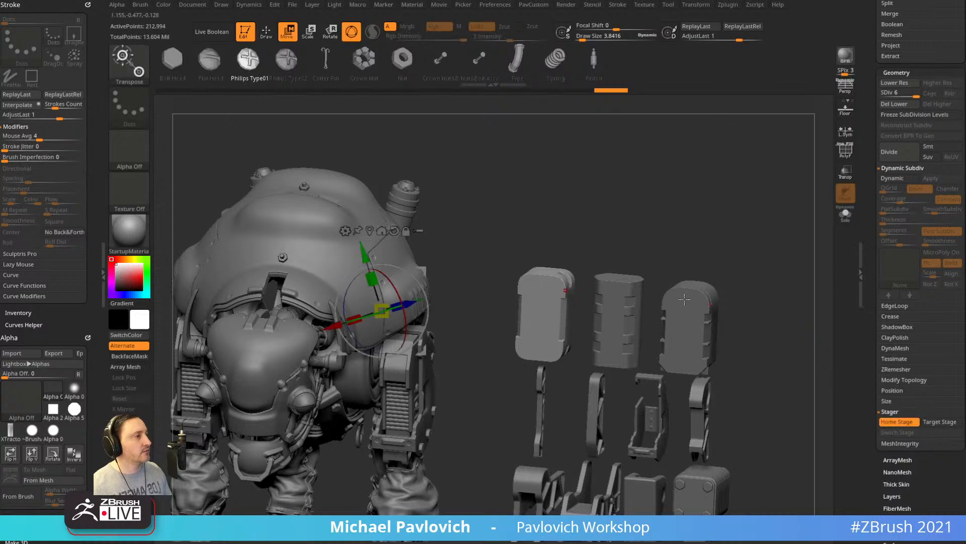
{"action": "left_click", "coordinate": [561, 306]}
{"action": "left_click_drag", "start_coordinate": [538, 312], "coordinate": [401, 230]}
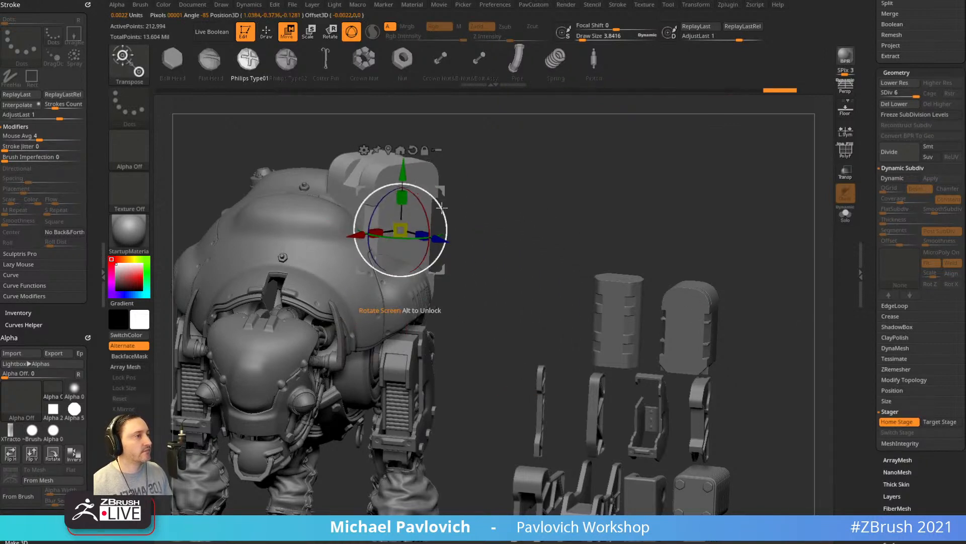
{"action": "left_click_drag", "start_coordinate": [439, 189], "coordinate": [487, 251]}
{"action": "key", "text": "q"}
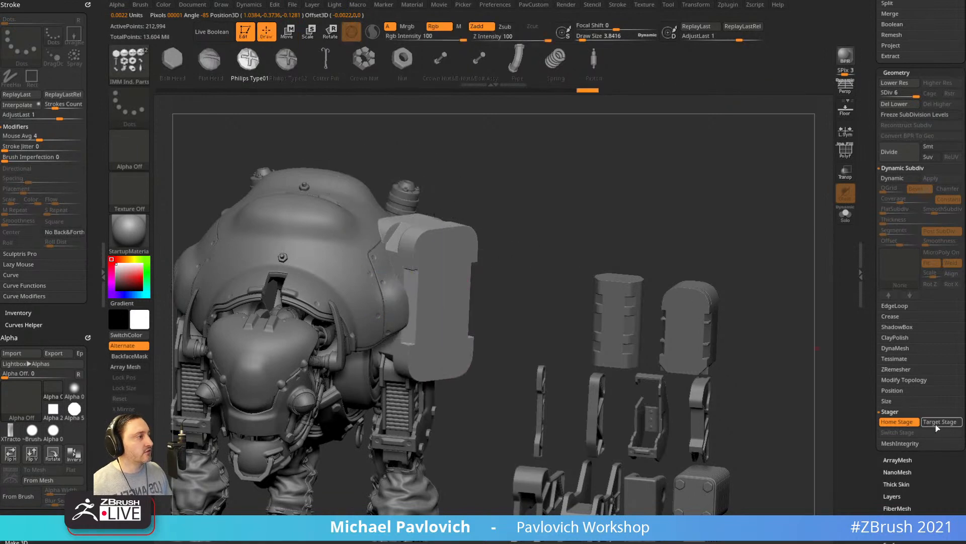
Store the plate's placement on the mech as the target stage and switch between both stages.
{"action": "left_click", "coordinate": [938, 423]}
{"action": "left_click", "coordinate": [901, 433]}
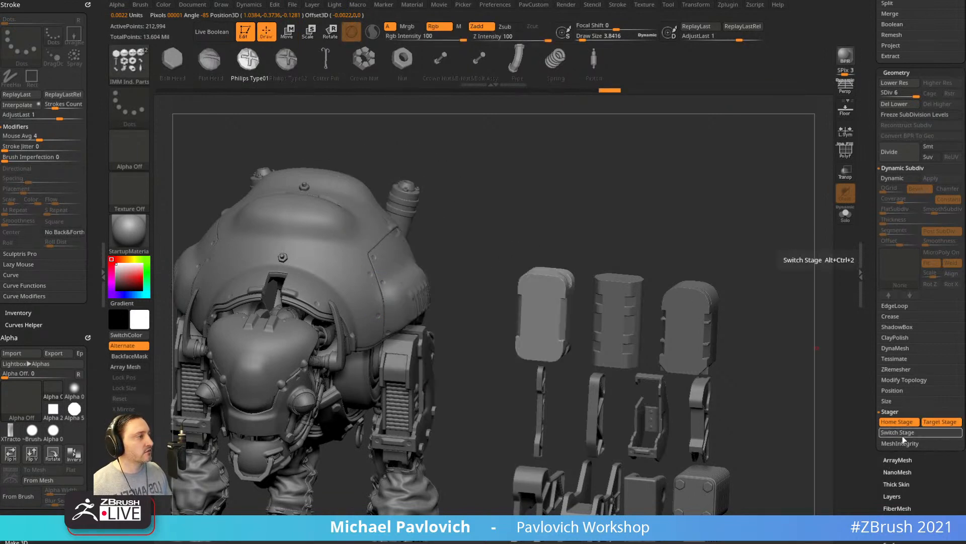
{"action": "left_click", "coordinate": [901, 433]}
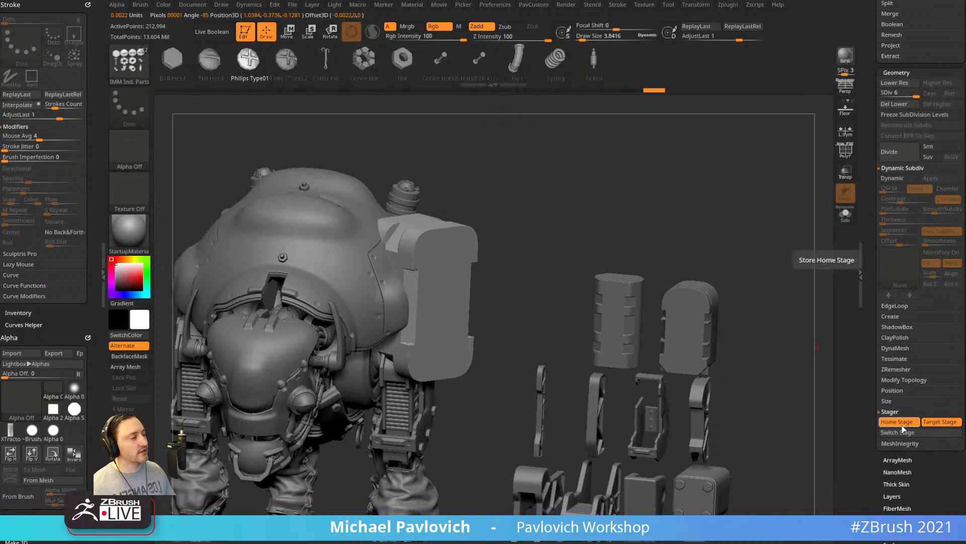
Assign the hotkey Ctrl+Alt+2 to Switch Stage and use it to toggle the plate between its two placements.
{"action": "left_click", "coordinate": [906, 433], "text": "ctrl+alt"}
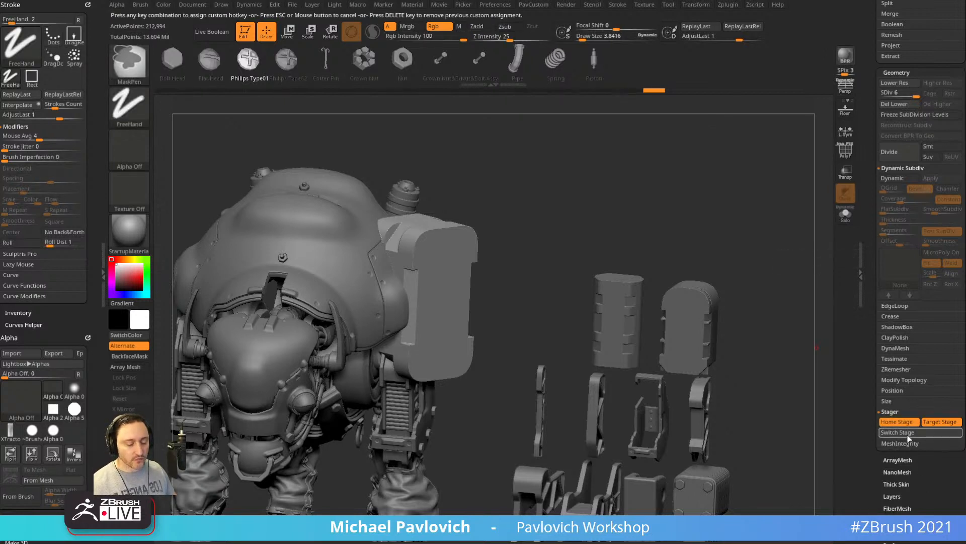
{"action": "key", "text": "ctrl+alt+s"}
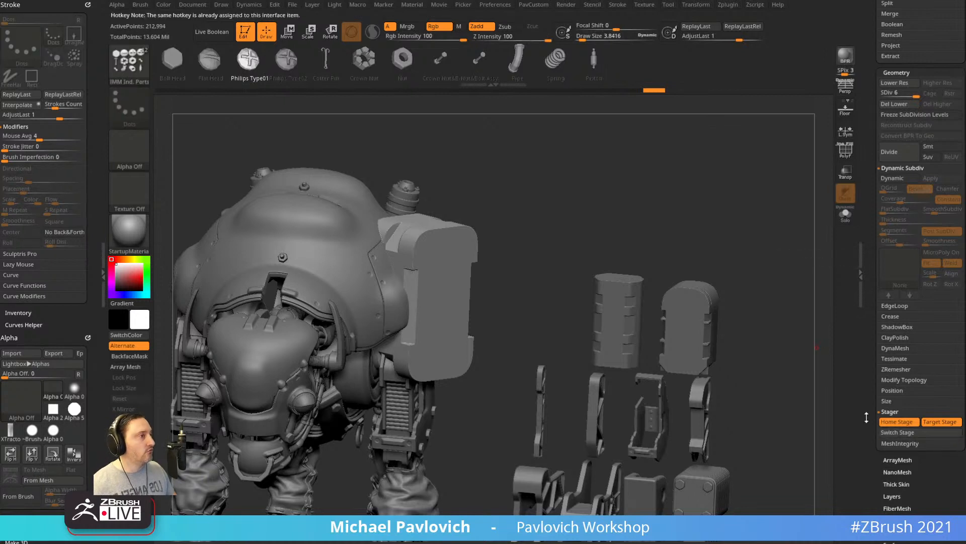
{"action": "key", "text": "ctrl+alt+s"}
{"action": "key", "text": "ctrl+alt+s"}
{"action": "key", "text": "ctrl+alt+s"}
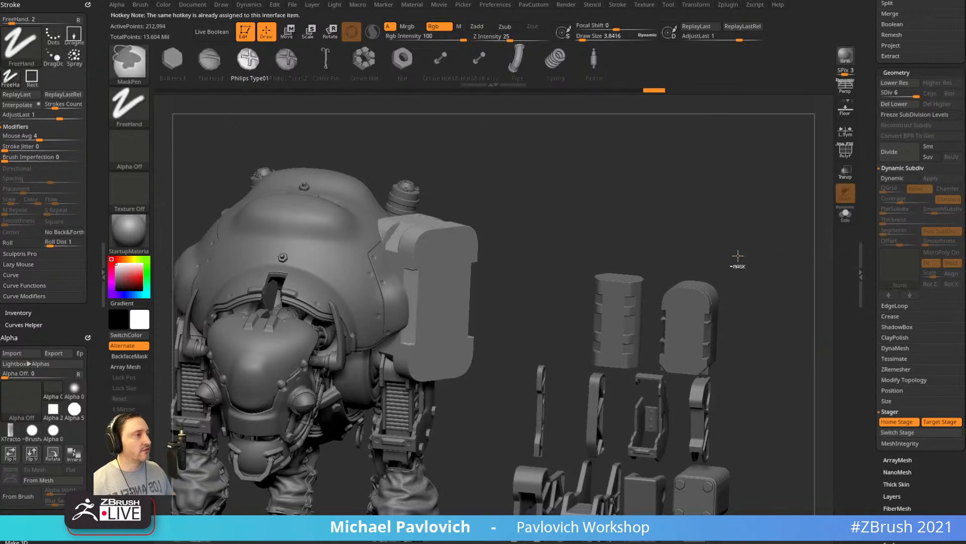
{"action": "key", "text": "ctrl+alt+s"}
{"action": "key", "text": "ctrl+alt+s"}
{"action": "key", "text": "ctrl+alt+s"}
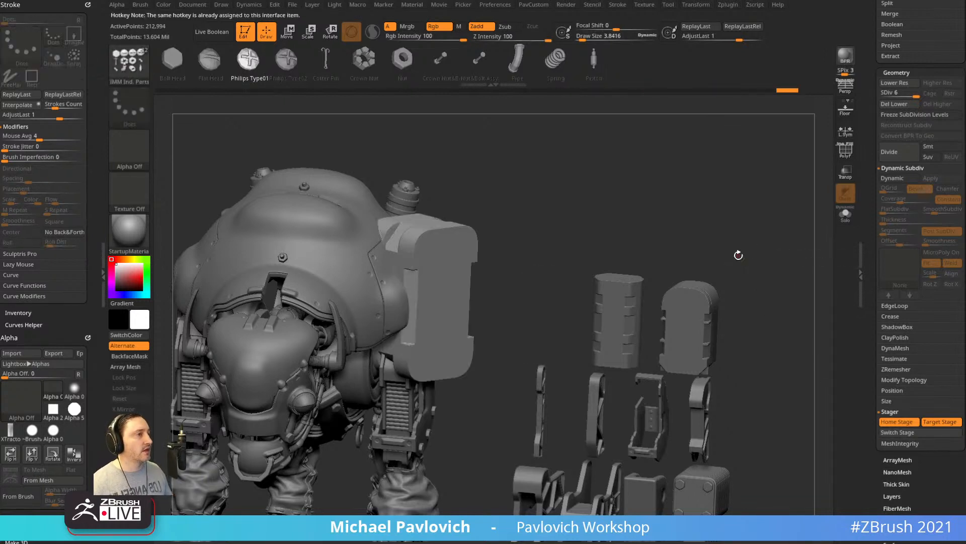
Choose the BevelFlat brush at a draw size of about 35.8 and bevel the plate's upper front edge.
{"action": "left_click_drag", "start_coordinate": [630, 139], "coordinate": [711, 134]}
{"action": "key", "text": "shift+f"}
{"action": "left_click_drag", "start_coordinate": [809, 156], "coordinate": [647, 204]}
{"action": "key", "text": "b"}
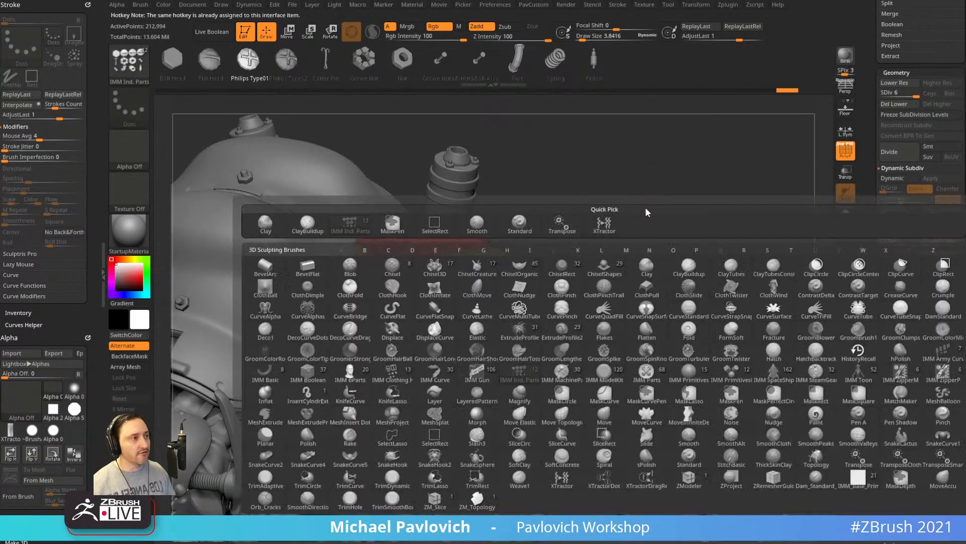
{"action": "key", "text": "b"}
{"action": "key", "text": "b"}
{"action": "key", "text": "f"}
{"action": "mouse_move", "coordinate": [658, 178]}
{"action": "left_mouse_down", "text": "alt"}
{"action": "mouse_move", "coordinate": [697, 151]}
{"action": "mouse_move", "coordinate": [647, 212]}
{"action": "left_mouse_up", "text": "alt"}
{"action": "left_click", "coordinate": [840, 151]}
{"action": "key", "text": "s"}
{"action": "left_click", "coordinate": [459, 243]}
{"action": "mouse_move", "coordinate": [436, 212]}
{"action": "left_mouse_down"}
{"action": "mouse_move", "coordinate": [451, 248]}
{"action": "mouse_move", "coordinate": [410, 260]}
{"action": "left_mouse_up"}
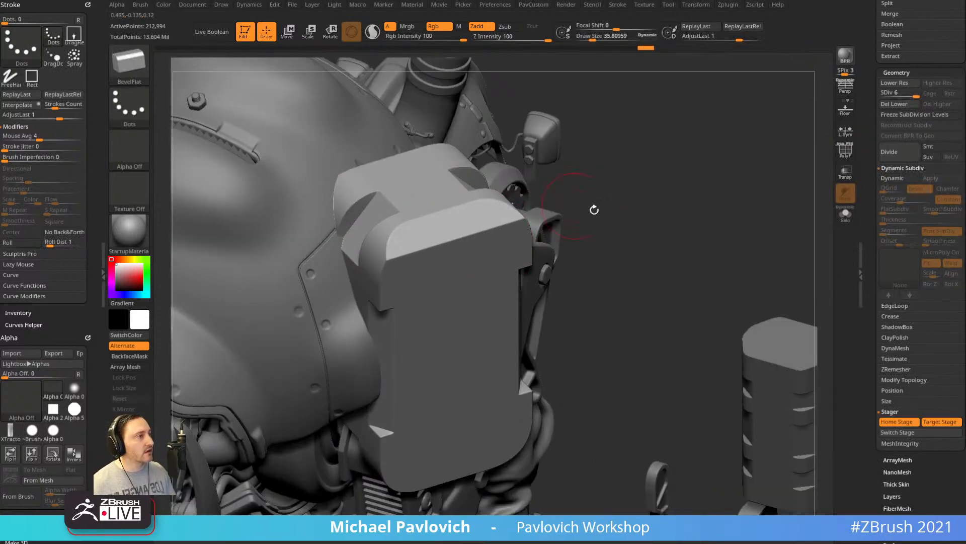
Switch the plate back to its home stage placement.
{"action": "left_click_drag", "start_coordinate": [593, 209], "coordinate": [618, 207]}
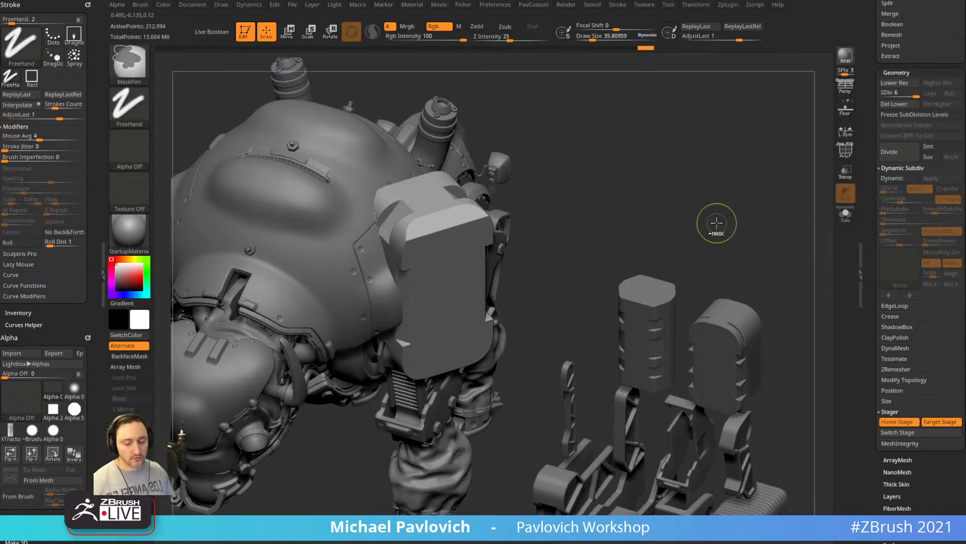
{"action": "key", "text": "ctrl+grave"}
{"action": "mouse_move", "coordinate": [716, 223]}
{"action": "left_mouse_down"}
{"action": "mouse_move", "coordinate": [720, 184]}
{"action": "mouse_move", "coordinate": [741, 276]}
{"action": "left_mouse_up"}
{"action": "mouse_move", "coordinate": [646, 187]}
{"action": "left_mouse_down", "text": "alt"}
{"action": "mouse_move", "coordinate": [595, 140]}
{"action": "mouse_move", "coordinate": [625, 169]}
{"action": "mouse_move", "coordinate": [654, 174]}
{"action": "left_mouse_up", "text": "alt"}
Choose the BevelArc brush and isolate the plate with its long side edge in view.
{"action": "key", "text": "b"}
{"action": "key", "text": "b"}
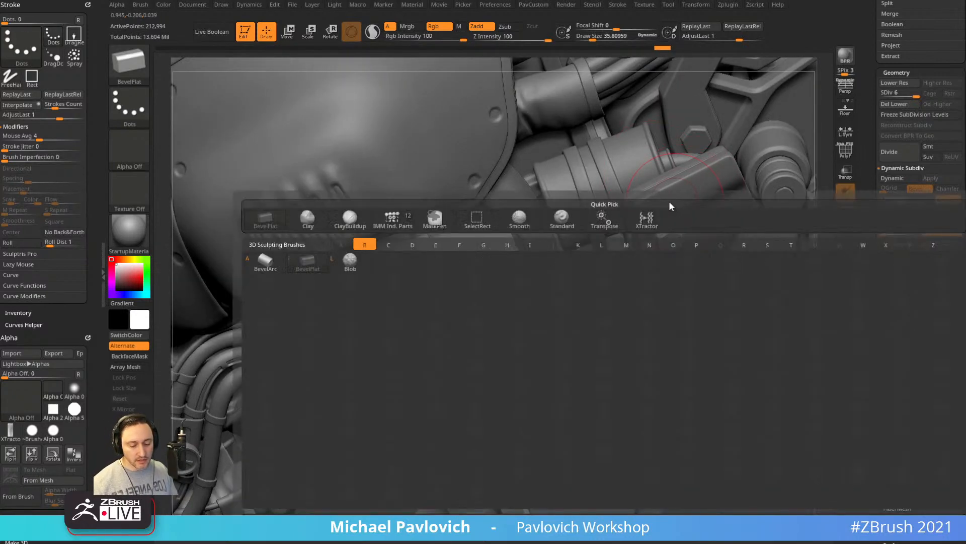
{"action": "key", "text": "a"}
{"action": "left_click", "coordinate": [852, 217]}
{"action": "left_click_drag", "start_coordinate": [727, 246], "coordinate": [762, 285]}
{"action": "mouse_move", "coordinate": [762, 285]}
{"action": "left_mouse_down", "text": "alt"}
{"action": "mouse_move", "coordinate": [701, 216]}
{"action": "mouse_move", "coordinate": [619, 210]}
{"action": "left_mouse_up", "text": "alt"}
{"action": "left_click_drag", "start_coordinate": [618, 210], "coordinate": [473, 240], "text": "alt"}
Round over the plate's long vertical edge with the BevelArc brush at a draw size of about 121.
{"action": "mouse_move", "coordinate": [301, 245]}
{"action": "left_mouse_down"}
{"action": "mouse_move", "coordinate": [300, 261]}
{"action": "mouse_move", "coordinate": [301, 217]}
{"action": "mouse_move", "coordinate": [306, 235]}
{"action": "mouse_move", "coordinate": [324, 226]}
{"action": "mouse_move", "coordinate": [326, 188]}
{"action": "mouse_move", "coordinate": [273, 393]}
{"action": "left_mouse_up"}
{"action": "key", "text": "s"}
{"action": "key", "text": "ctrl+z"}
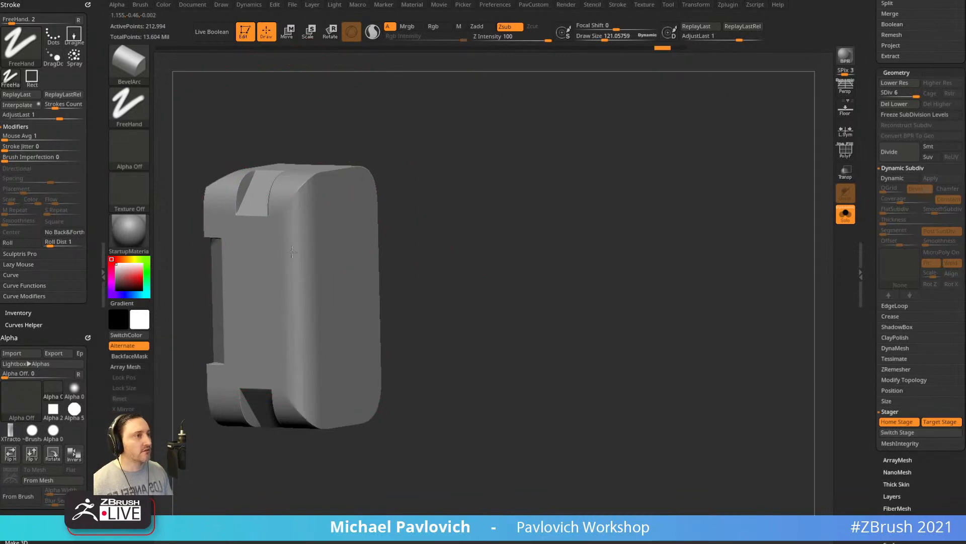
{"action": "left_click_drag", "start_coordinate": [453, 282], "coordinate": [531, 304]}
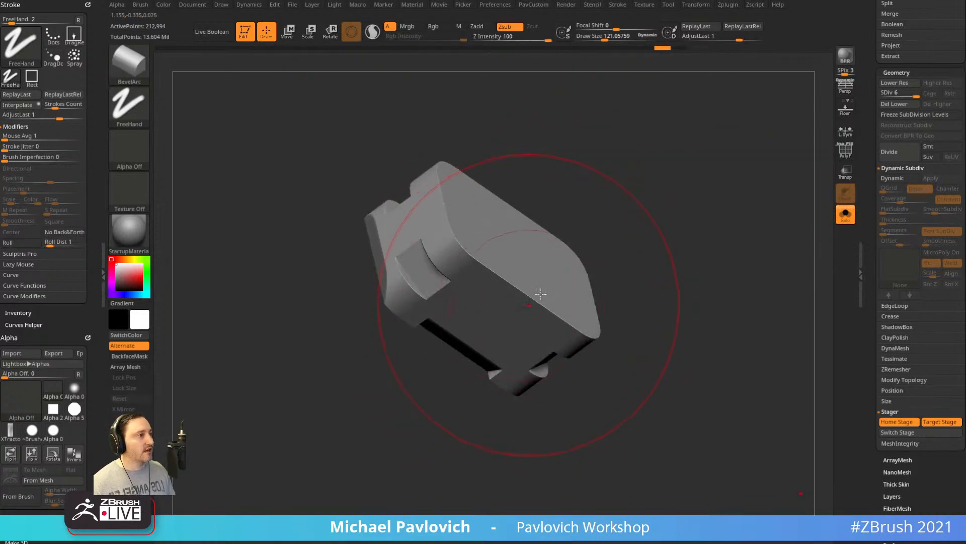
Turn on local symmetry so the BevelArc strokes are mirrored across the plate's own center.
{"action": "left_click", "coordinate": [846, 132]}
{"action": "left_click_drag", "start_coordinate": [781, 168], "coordinate": [560, 282]}
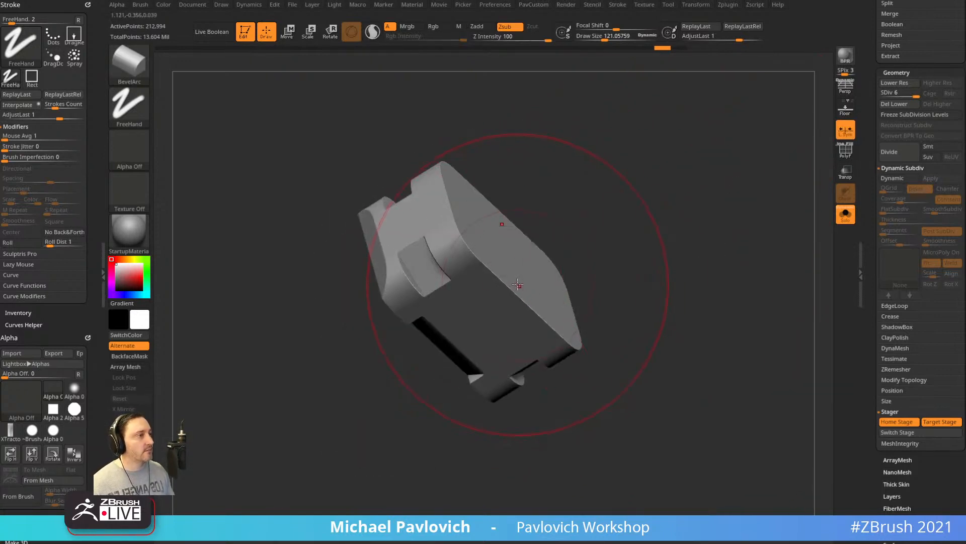
{"action": "left_click_drag", "start_coordinate": [605, 247], "coordinate": [503, 259]}
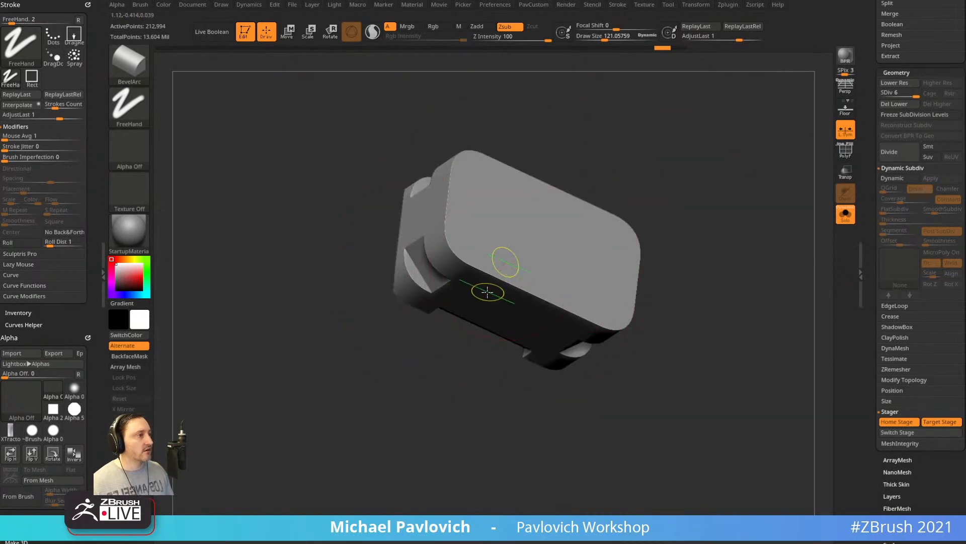
Try rounding the plate's long front edges with mirrored BevelArc strokes, undoing each attempt.
{"action": "left_click_drag", "start_coordinate": [535, 273], "coordinate": [536, 304]}
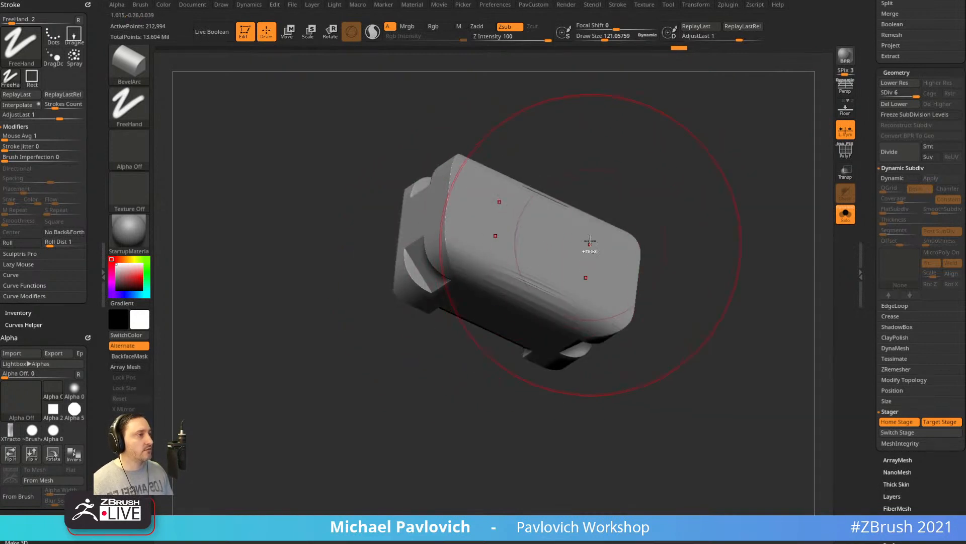
{"action": "key", "text": "ctrl+z"}
{"action": "mouse_move", "coordinate": [477, 254]}
{"action": "left_mouse_down"}
{"action": "mouse_move", "coordinate": [467, 278]}
{"action": "mouse_move", "coordinate": [470, 245]}
{"action": "left_mouse_up"}
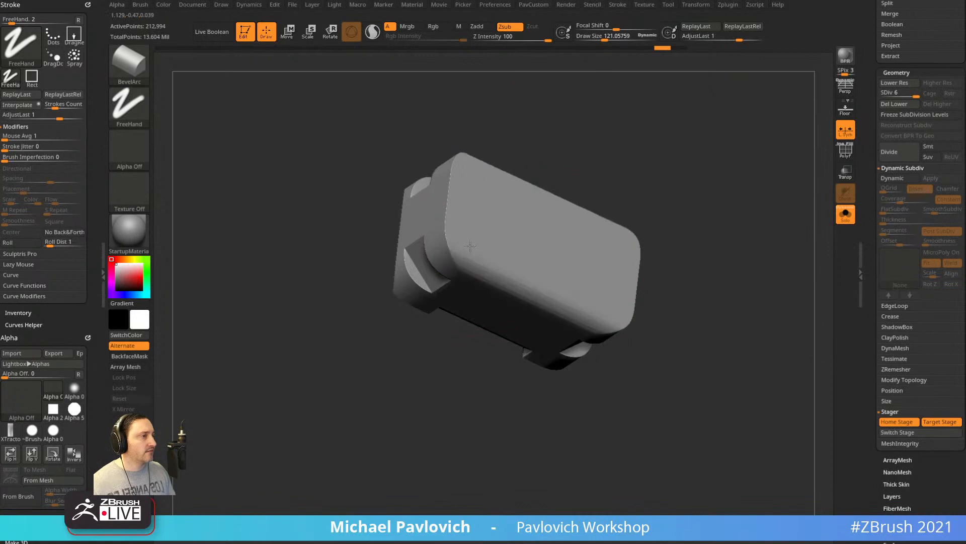
{"action": "mouse_move", "coordinate": [540, 291]}
{"action": "left_mouse_down"}
{"action": "mouse_move", "coordinate": [511, 284]}
{"action": "mouse_move", "coordinate": [541, 287]}
{"action": "left_mouse_up"}
{"action": "key", "text": "ctrl+z"}
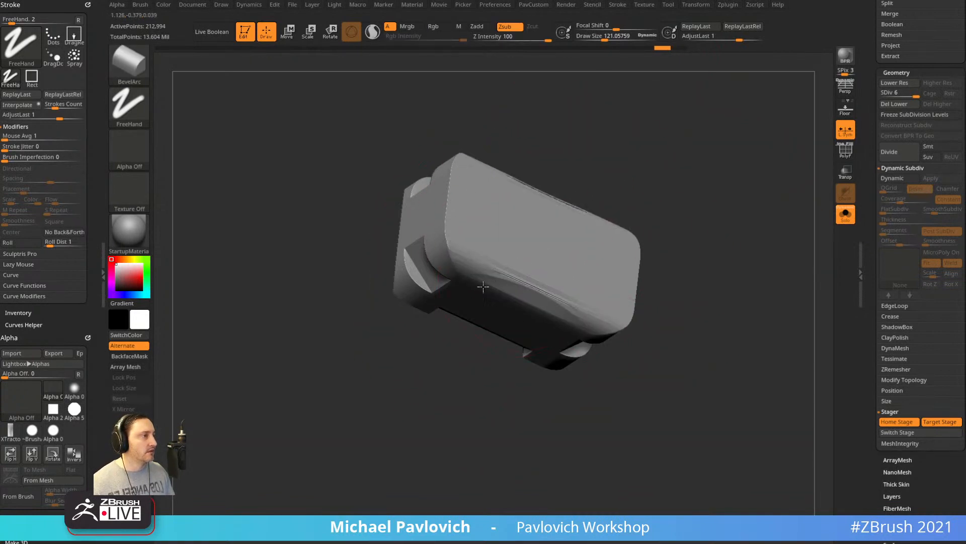
{"action": "left_click_drag", "start_coordinate": [697, 277], "coordinate": [619, 227]}
{"action": "key", "text": "ctrl+z"}
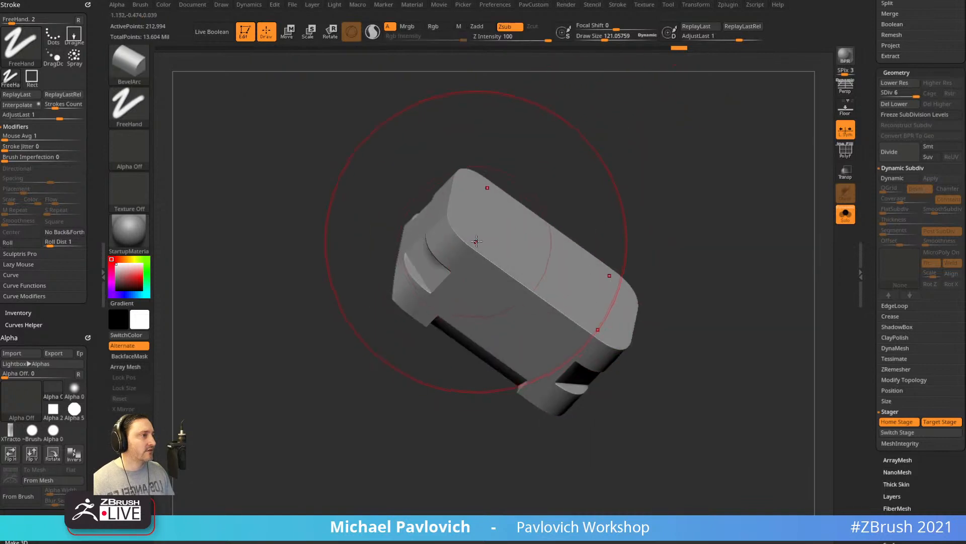
Round over the plate's long front edges with the BevelArc brush at a draw size of about 121, and show the whole mech again.
{"action": "left_click_drag", "start_coordinate": [477, 242], "coordinate": [481, 244]}
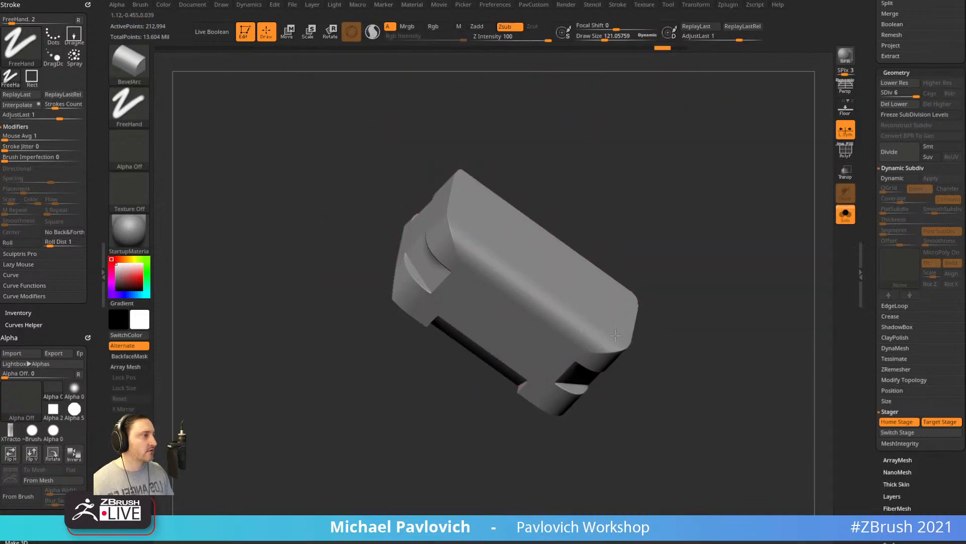
{"action": "mouse_move", "coordinate": [507, 160]}
{"action": "left_mouse_down"}
{"action": "mouse_move", "coordinate": [744, 242]}
{"action": "mouse_move", "coordinate": [712, 270]}
{"action": "mouse_move", "coordinate": [473, 324]}
{"action": "left_mouse_up"}
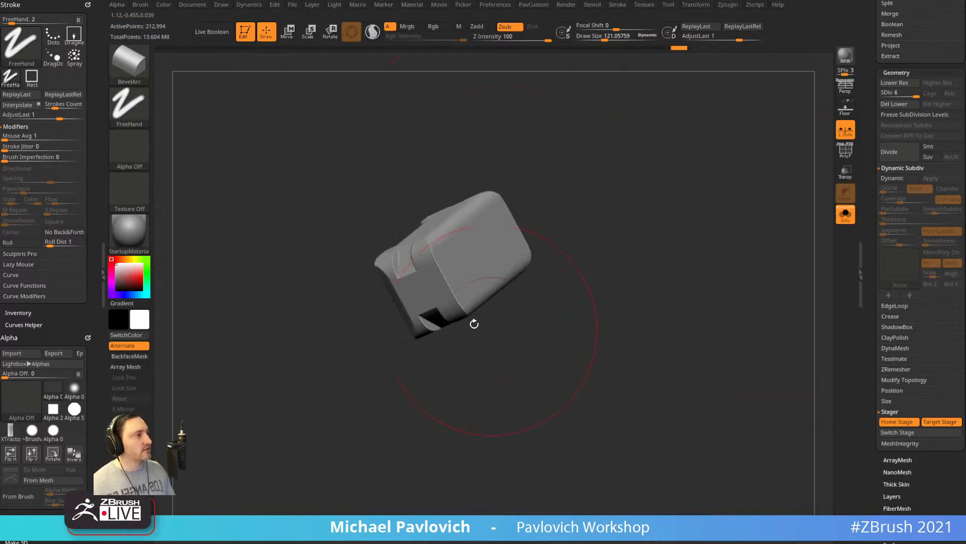
{"action": "left_click_drag", "start_coordinate": [441, 291], "coordinate": [745, 282]}
{"action": "key", "text": "alt+shift+s"}
{"action": "left_click_drag", "start_coordinate": [755, 237], "coordinate": [515, 283]}
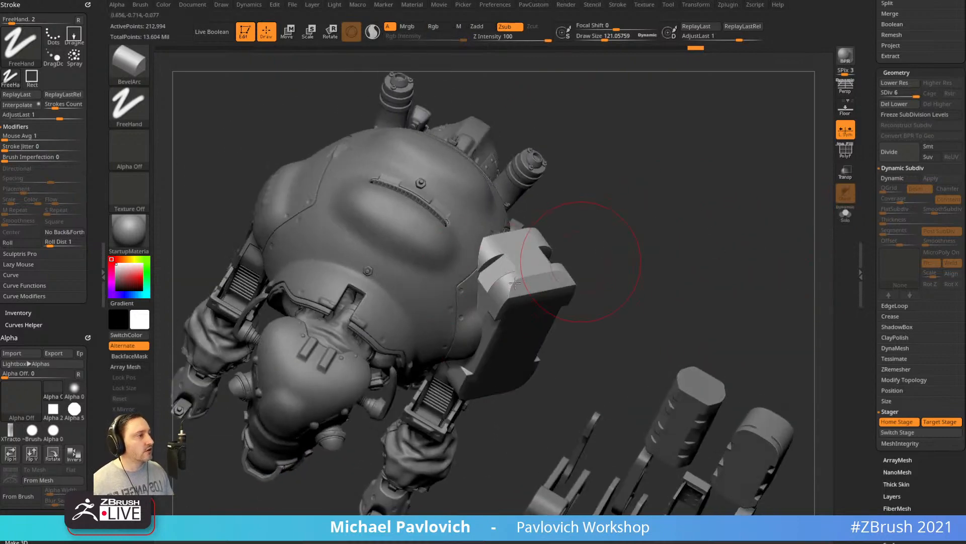
Set the draw size to about 35.8 and choose the Standard brush.
{"action": "mouse_move", "coordinate": [695, 218]}
{"action": "left_mouse_down"}
{"action": "mouse_move", "coordinate": [690, 201]}
{"action": "mouse_move", "coordinate": [688, 229]}
{"action": "left_mouse_up"}
{"action": "key", "text": "s"}
{"action": "left_click_drag", "start_coordinate": [689, 222], "coordinate": [677, 199]}
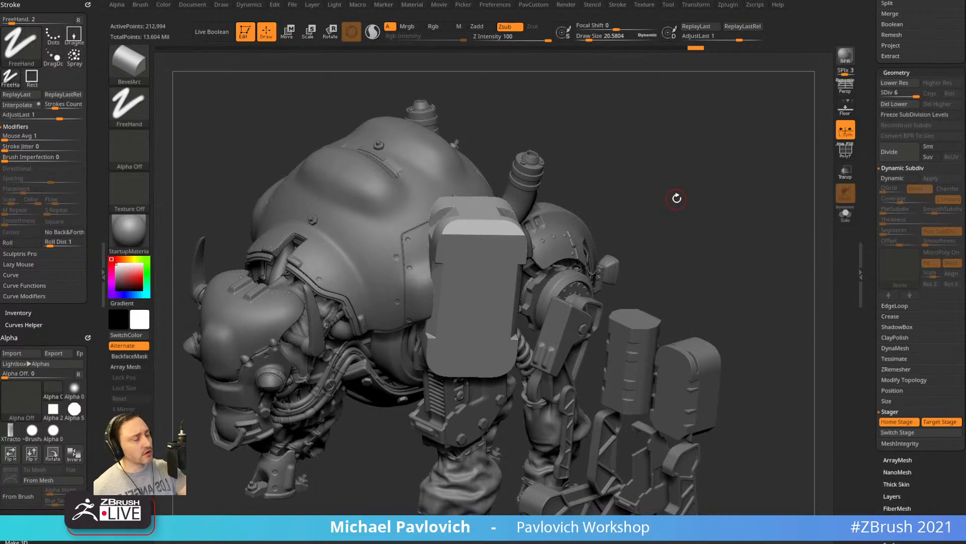
{"action": "left_click_drag", "start_coordinate": [689, 199], "coordinate": [619, 242]}
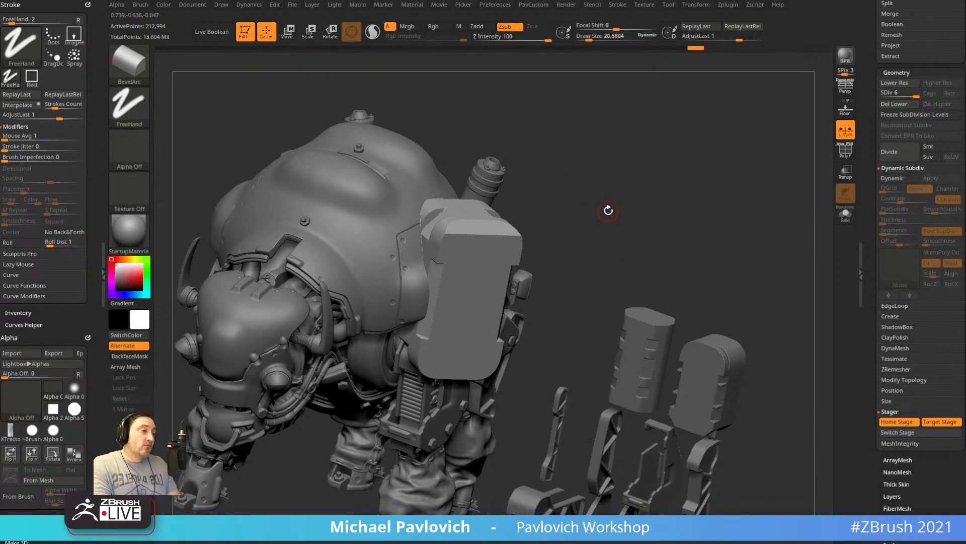
{"action": "key", "text": "s"}
{"action": "left_click_drag", "start_coordinate": [608, 226], "coordinate": [613, 222]}
{"action": "key", "text": "b"}
{"action": "key", "text": "s"}
{"action": "key", "text": "t"}
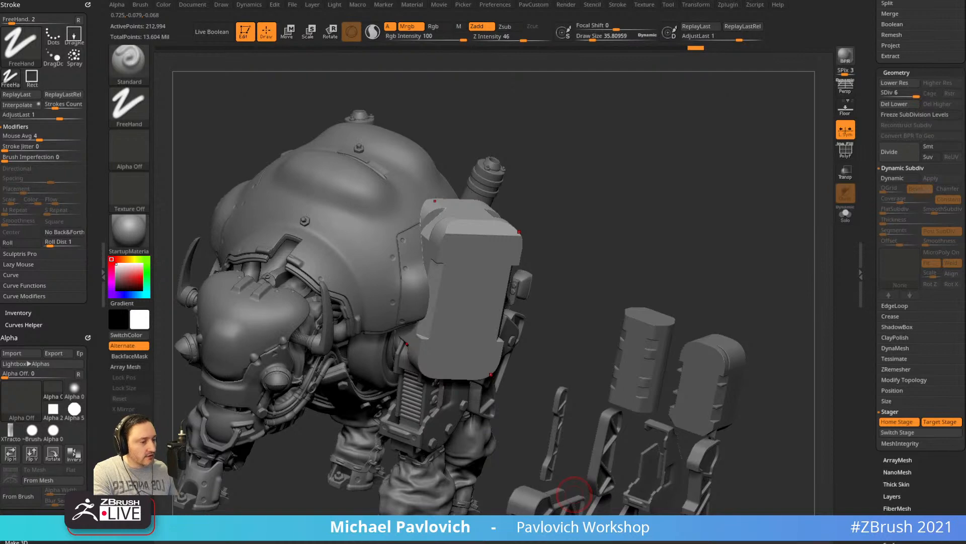
Switch to the browser and search the "ZBrush 2021 - What's New" playlist page for "nano".
{"action": "mouse_move", "coordinate": [740, 65]}
{"action": "left_mouse_down"}
{"action": "mouse_move", "coordinate": [731, 54]}
{"action": "mouse_move", "coordinate": [730, 62]}
{"action": "left_mouse_up"}
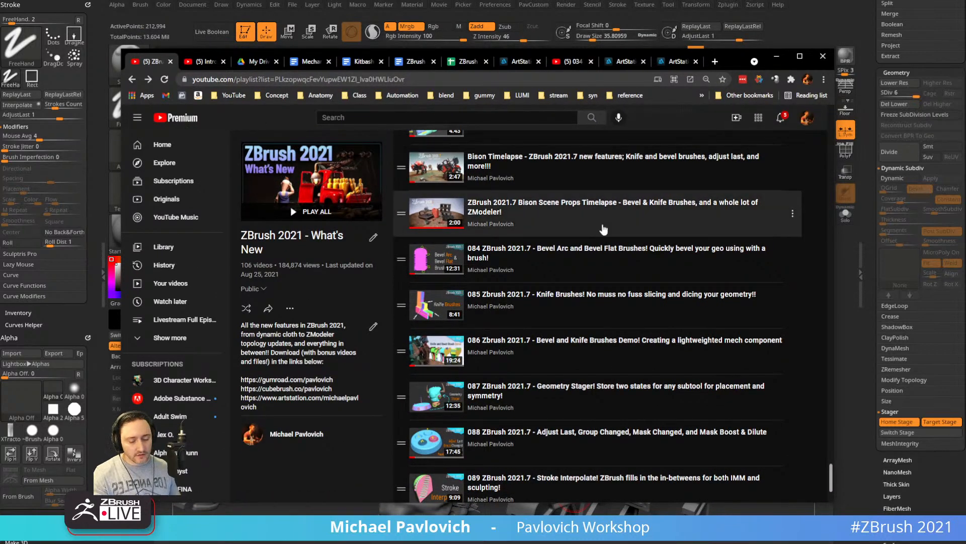
{"action": "key", "text": "ctrl+f"}
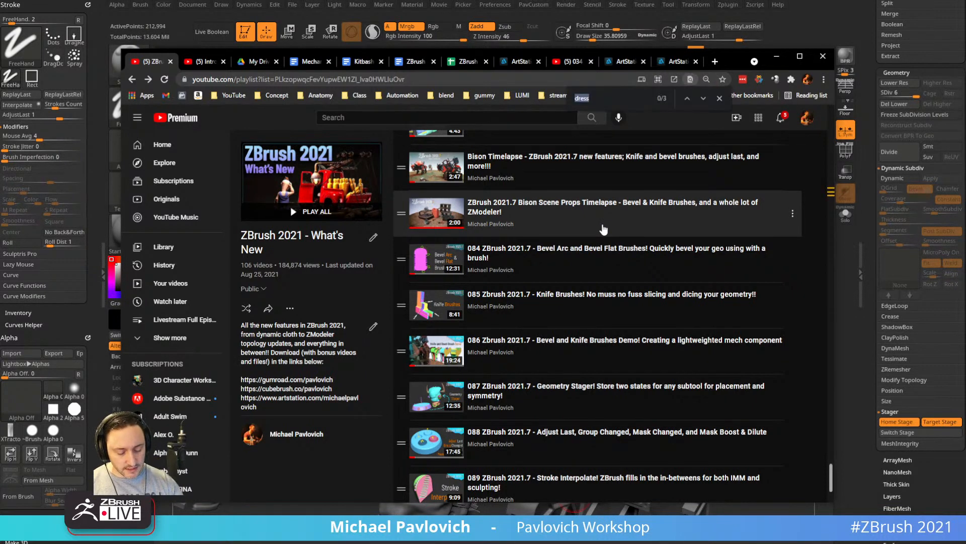
{"action": "type", "text": "nant"}
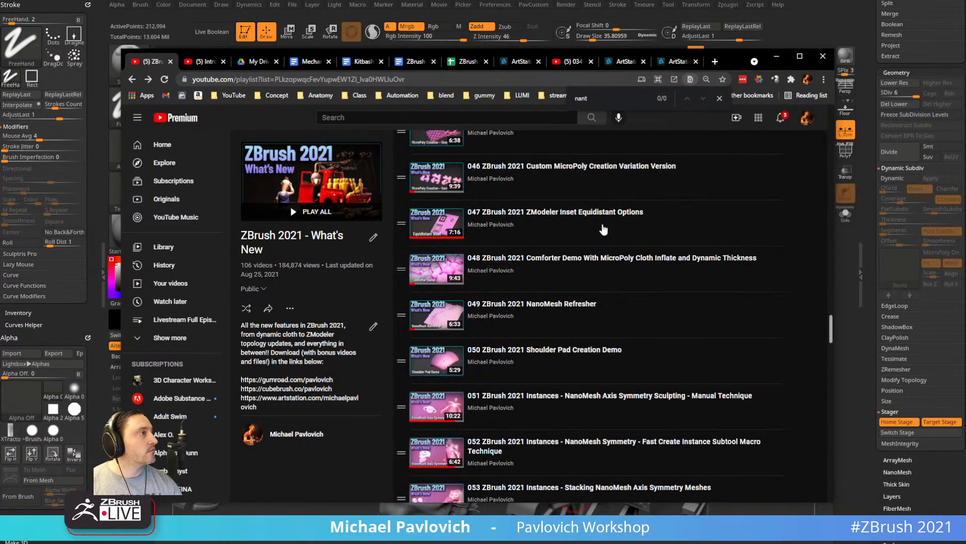
{"action": "key", "text": "BackSpace"}
{"action": "type", "text": "o"}
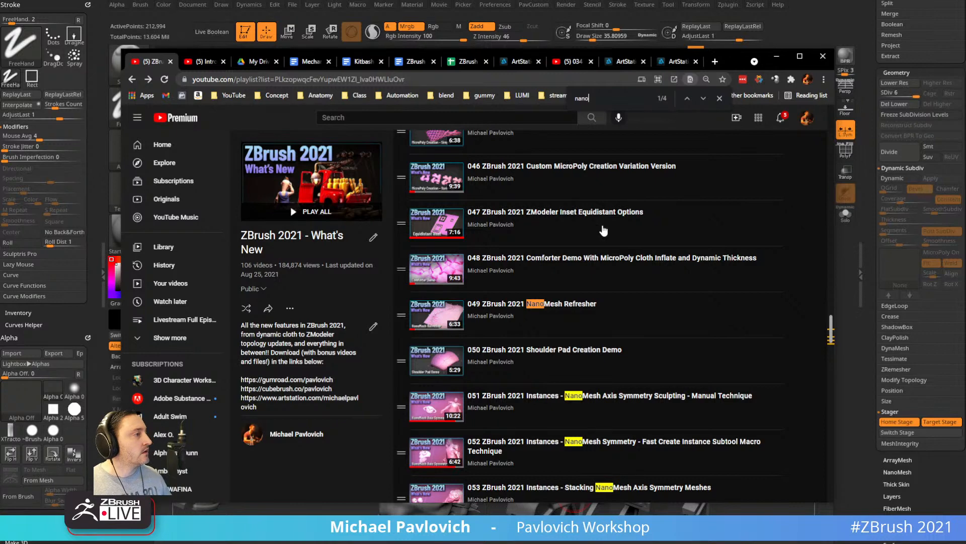
{"action": "scroll", "coordinate": [603, 231], "scroll_direction": "down", "scroll_amount": 1}
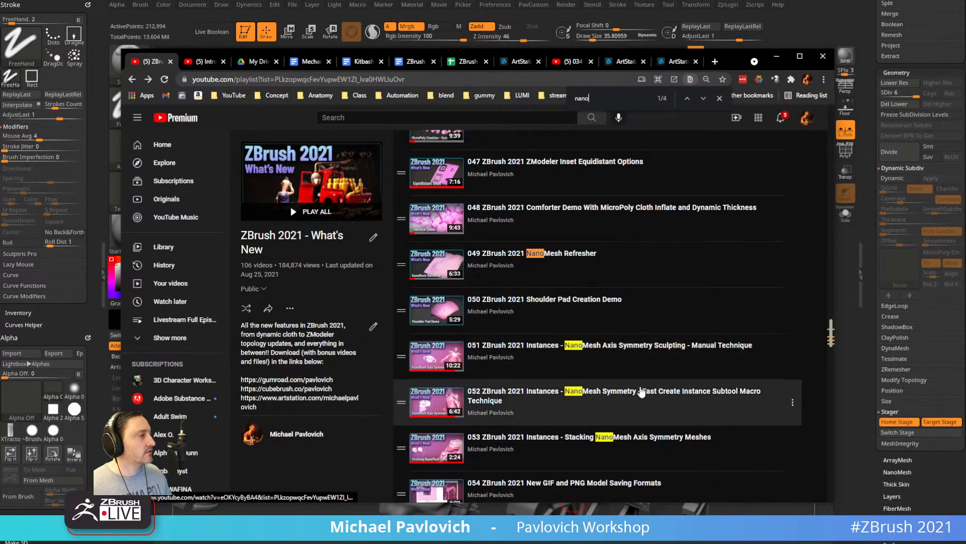
Open the playlist video 052 on NanoMesh symmetry and the fast create instance subtool macro, pause it, and return to ZBrush.
{"action": "left_click", "coordinate": [632, 394]}
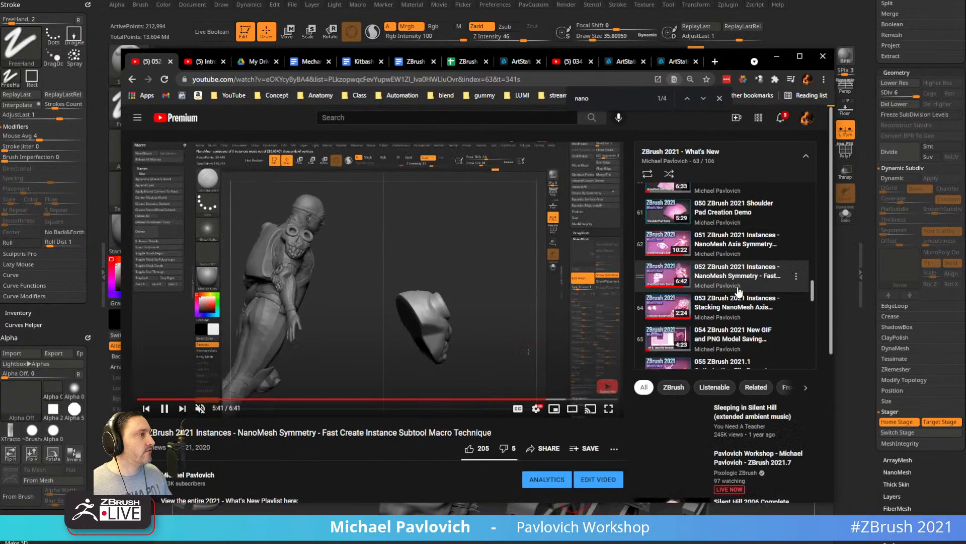
{"action": "key", "text": "ctrl+l"}
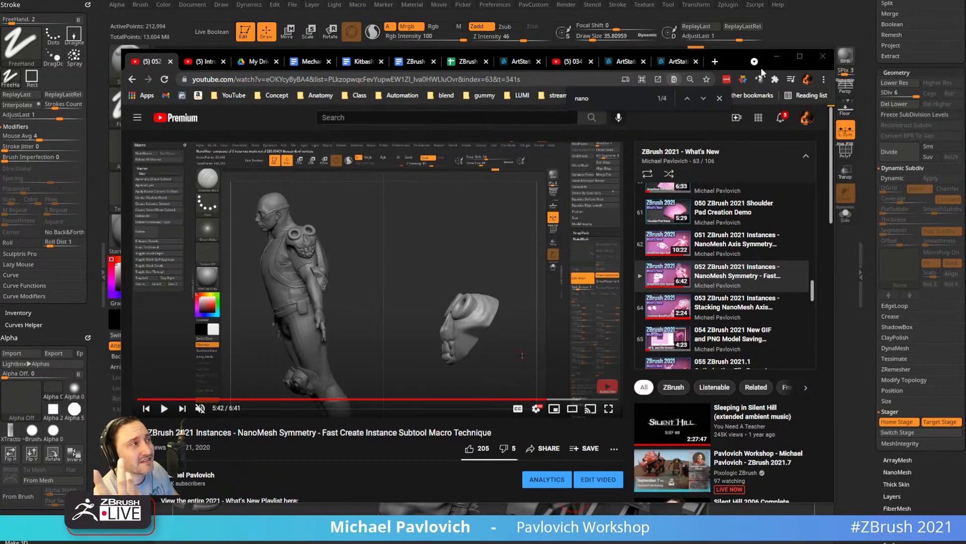
{"action": "left_click_drag", "start_coordinate": [736, 61], "coordinate": [736, 0]}
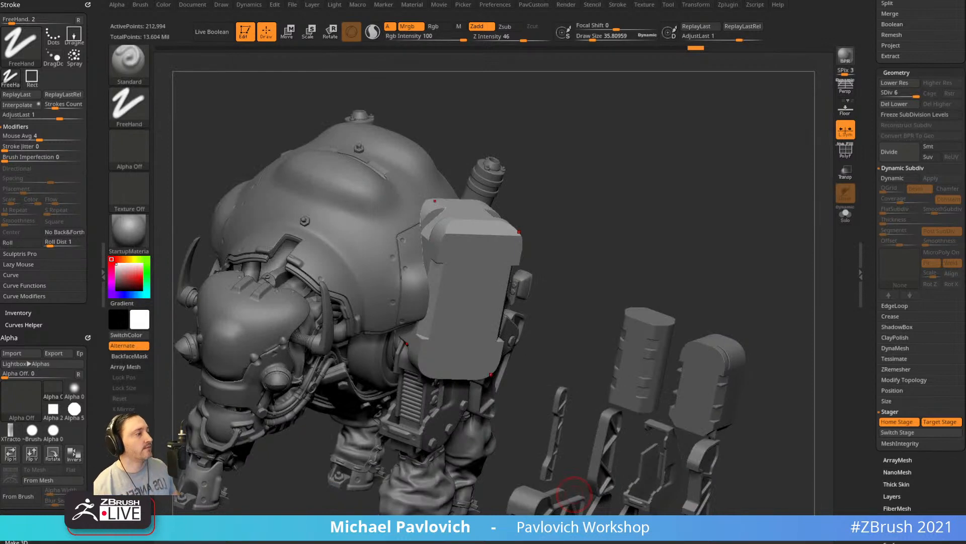
Choose the Move brush at a draw size of about 103 and pull the plate's corners outward into long points.
{"action": "key", "text": "s"}
{"action": "mouse_move", "coordinate": [528, 204]}
{"action": "left_mouse_down"}
{"action": "mouse_move", "coordinate": [539, 203]}
{"action": "mouse_move", "coordinate": [556, 173]}
{"action": "left_mouse_up"}
{"action": "key", "text": "b"}
{"action": "key", "text": "m"}
{"action": "key", "text": "v"}
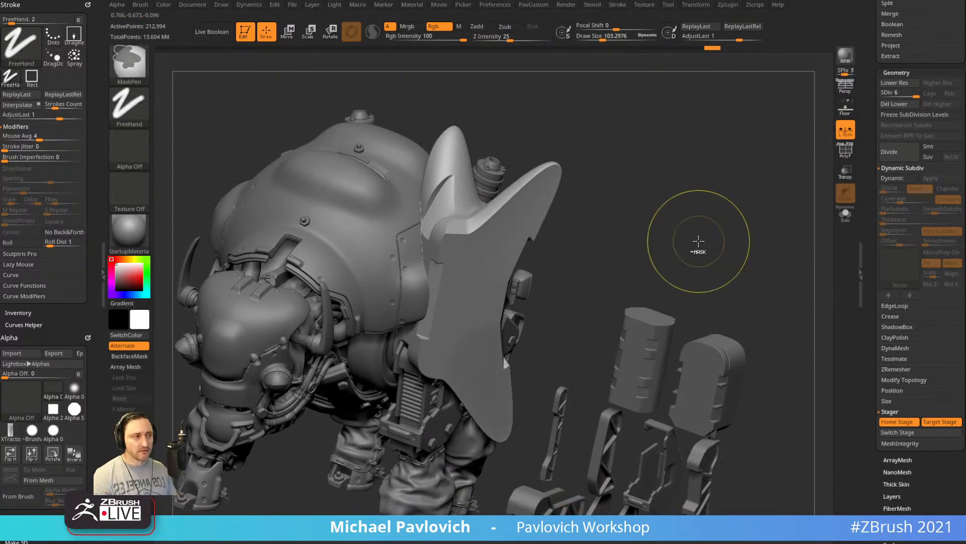
{"action": "key", "text": "ctrl+z"}
{"action": "key", "text": "ctrl+shift+z"}
Reduce the draw size to about 12.4, and squash the deformed plate along its height with the Transpose gizmo.
{"action": "key", "text": "s"}
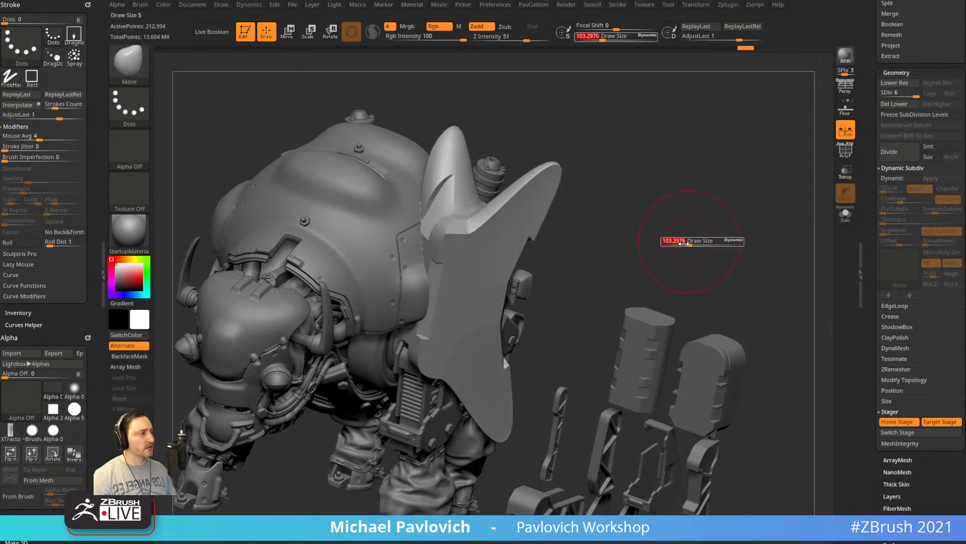
{"action": "left_click_drag", "start_coordinate": [685, 241], "coordinate": [671, 241]}
{"action": "left_click_drag", "start_coordinate": [669, 232], "coordinate": [692, 251], "text": "alt"}
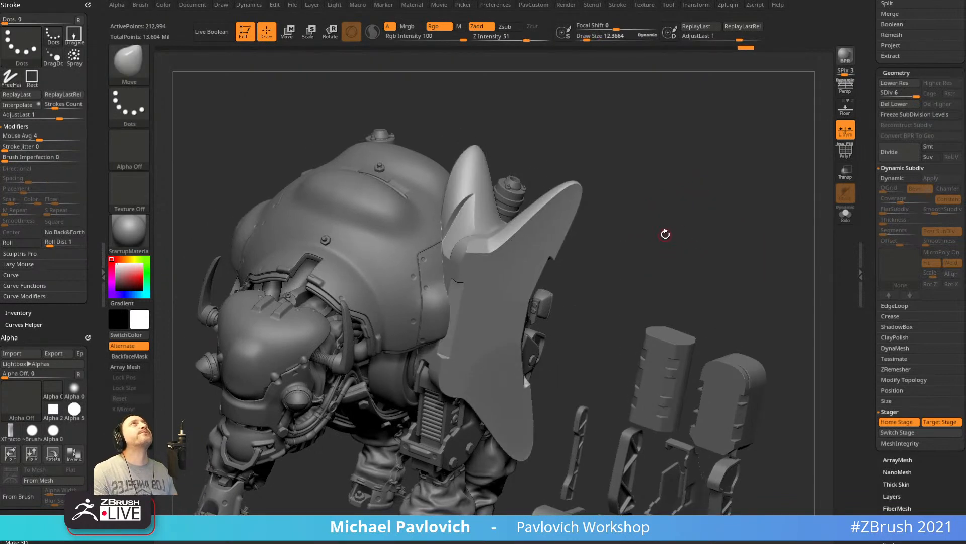
{"action": "key", "text": "w"}
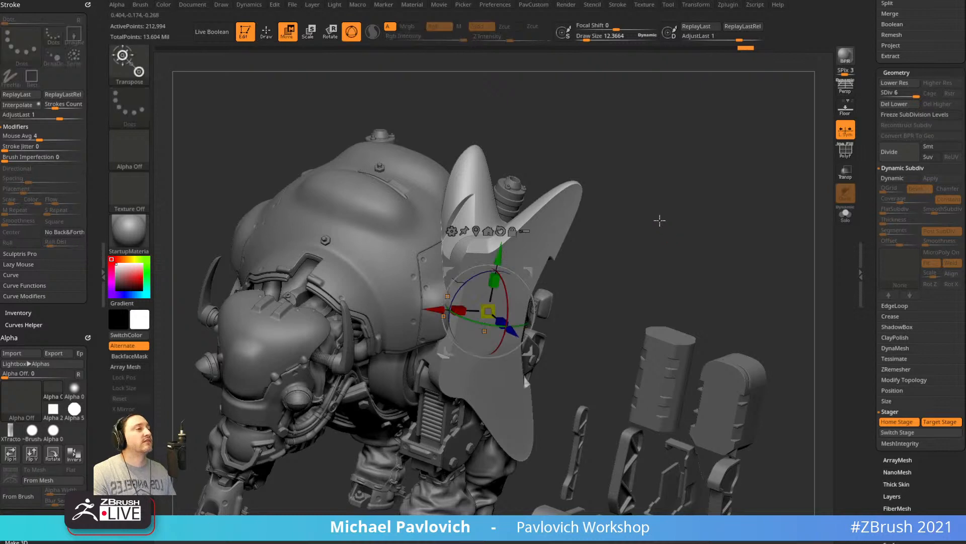
{"action": "left_click_drag", "start_coordinate": [494, 279], "coordinate": [513, 294]}
Switch the plate back and forth between its home and target stages to compare the deformed shape in both placements.
{"action": "left_click", "coordinate": [687, 174], "text": "ctrl"}
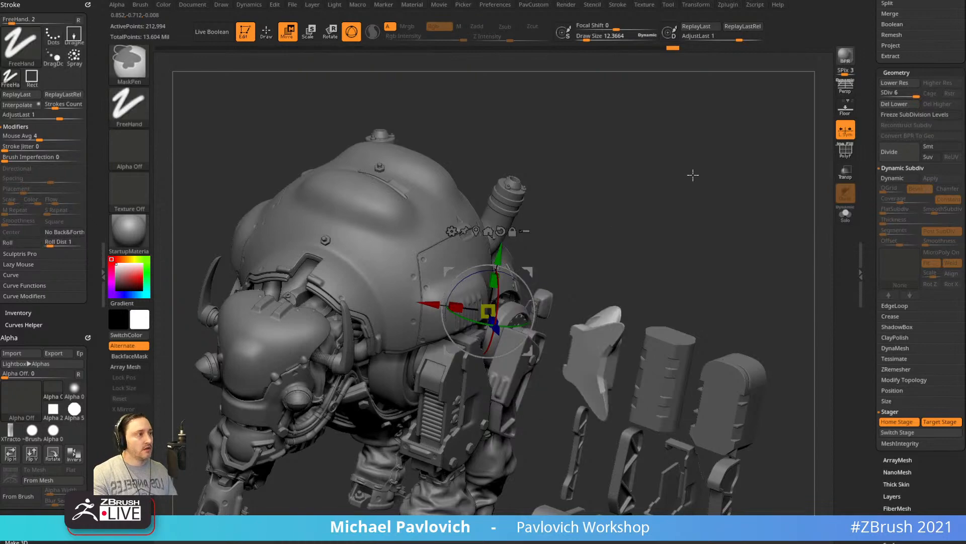
{"action": "left_click", "coordinate": [692, 177], "text": "ctrl"}
{"action": "left_click", "coordinate": [694, 179], "text": "ctrl"}
{"action": "left_click", "coordinate": [693, 179], "text": "ctrl"}
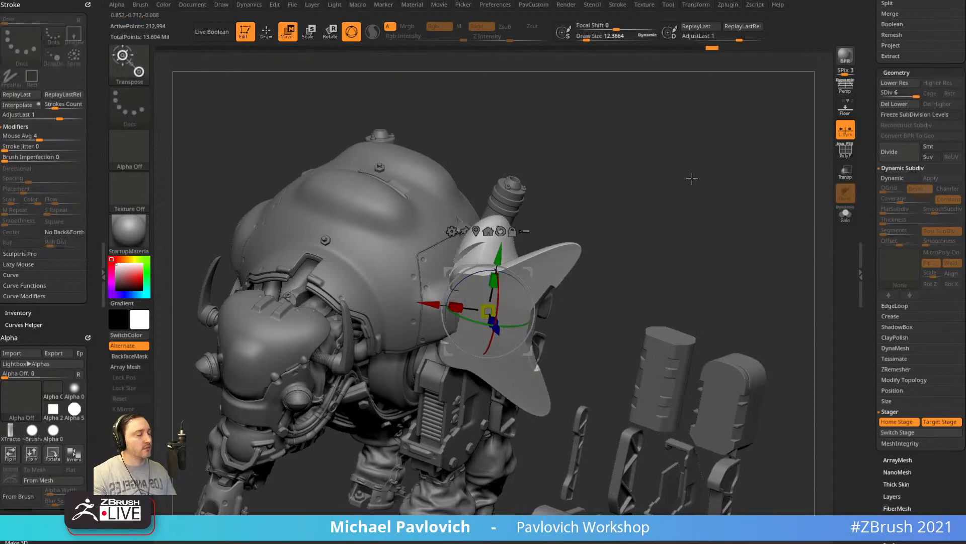
{"action": "left_click_drag", "start_coordinate": [693, 179], "coordinate": [680, 199]}
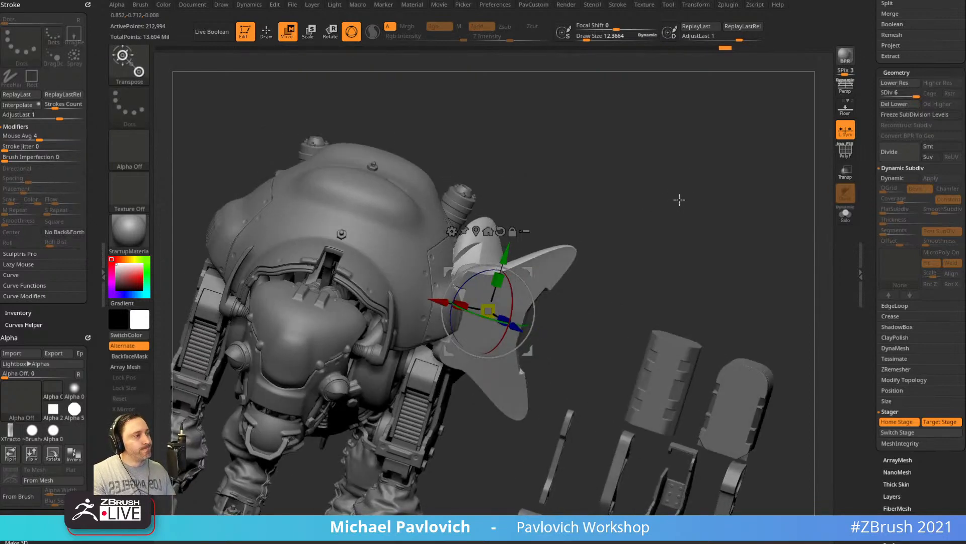
With the target stage off, pull the plate's upper outer corner into a spike using the Move brush at about 55.4, then re-enable the target stage.
{"action": "left_click", "coordinate": [940, 425]}
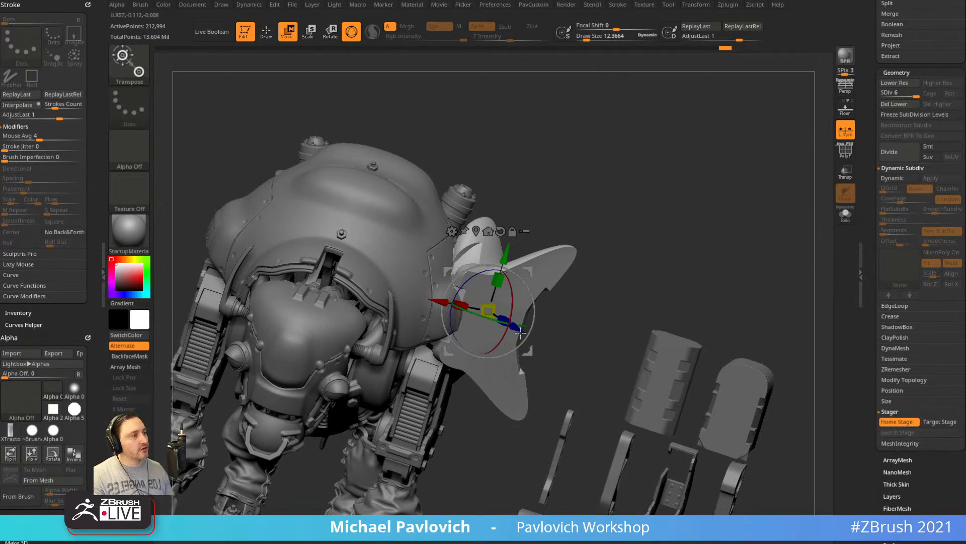
{"action": "key", "text": "q"}
{"action": "key", "text": "s"}
{"action": "mouse_move", "coordinate": [556, 267]}
{"action": "left_mouse_down"}
{"action": "mouse_move", "coordinate": [567, 267]}
{"action": "mouse_move", "coordinate": [487, 195]}
{"action": "mouse_move", "coordinate": [519, 199]}
{"action": "left_mouse_up"}
{"action": "left_click", "coordinate": [939, 422]}
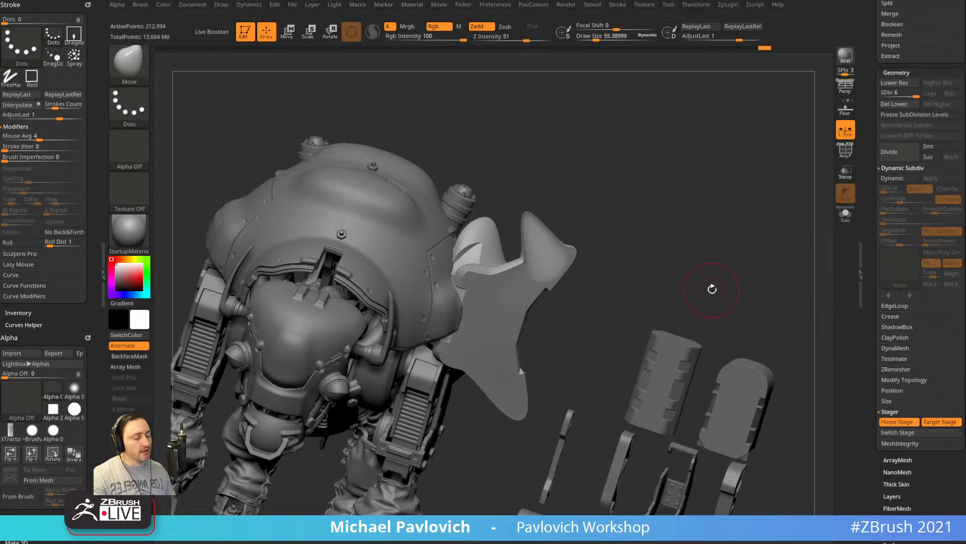
Switch the plate to its target stage and back home to check the new spike in both placements.
{"action": "key", "text": "ctrl"}
{"action": "key", "text": "ctrl+alt+s"}
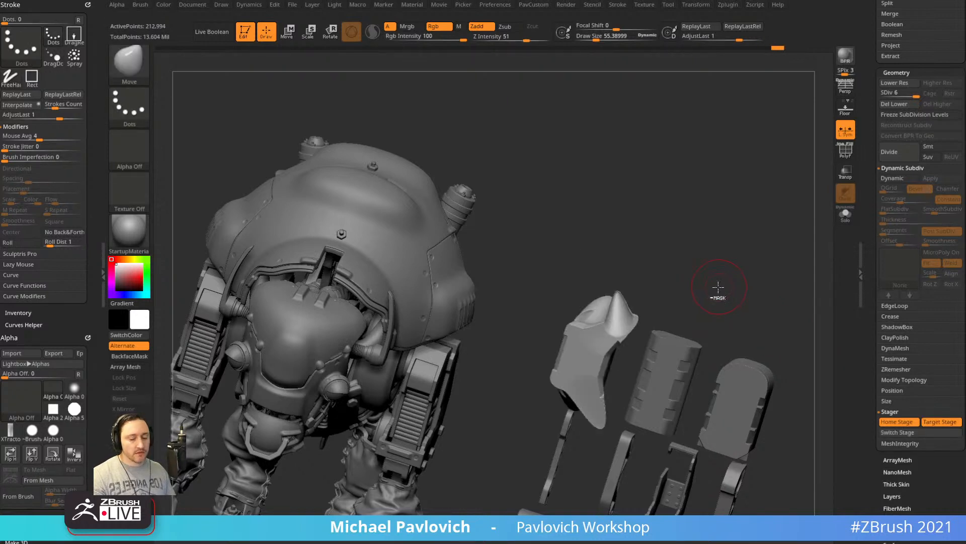
{"action": "key", "text": "ctrl+alt+s"}
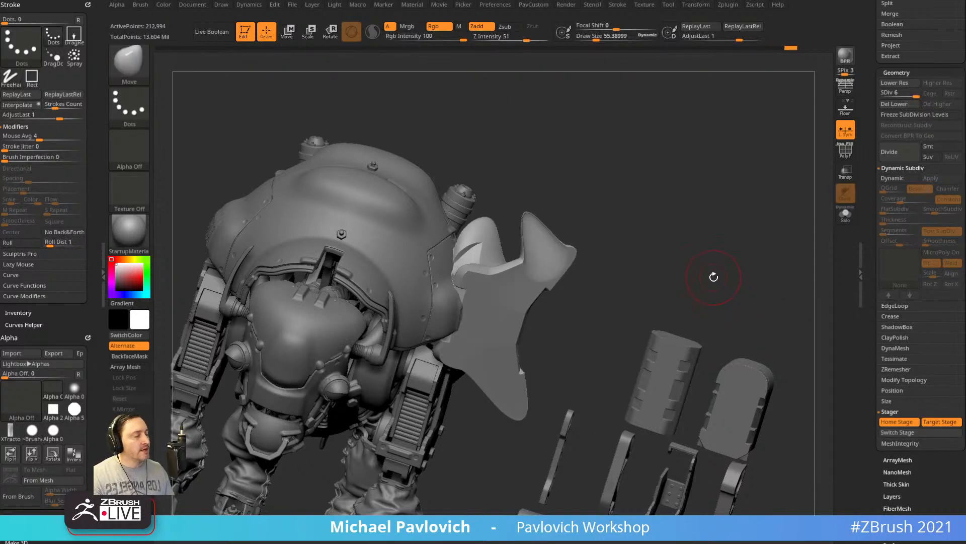
{"action": "mouse_move", "coordinate": [627, 282]}
{"action": "left_mouse_down"}
{"action": "mouse_move", "coordinate": [636, 276]}
{"action": "mouse_move", "coordinate": [619, 279]}
{"action": "left_mouse_up"}
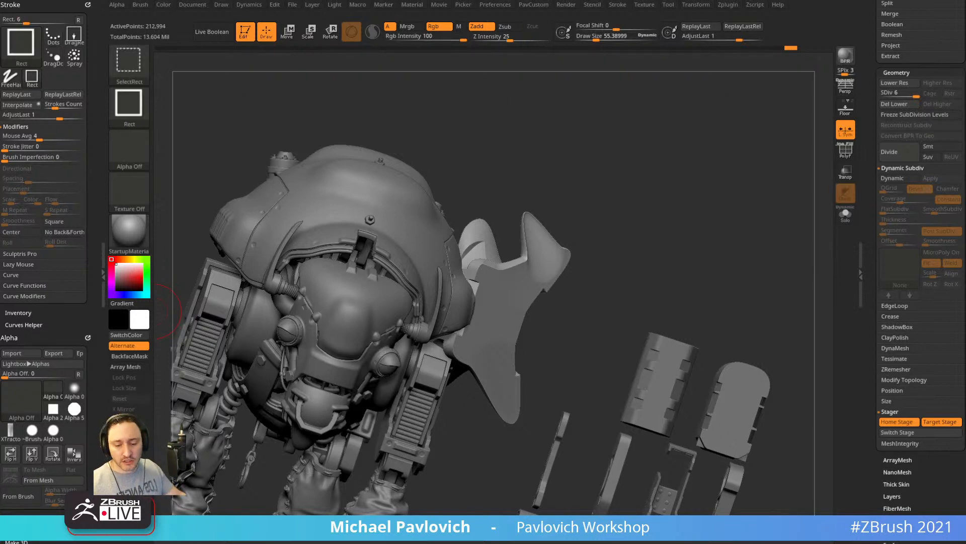
Open Task Manager and examine the processor's per-core performance graphs.
{"action": "key", "text": "ctrl+shift+Escape"}
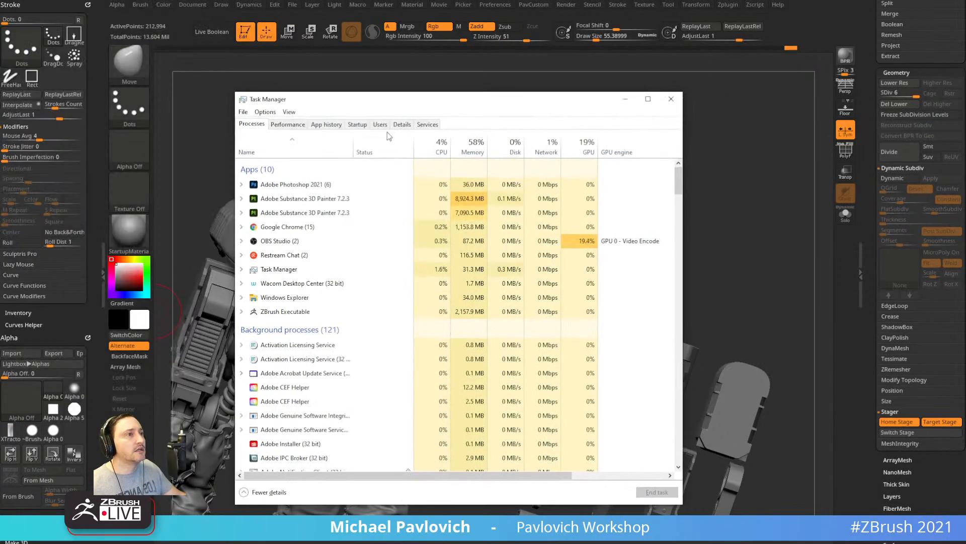
{"action": "left_click", "coordinate": [291, 125]}
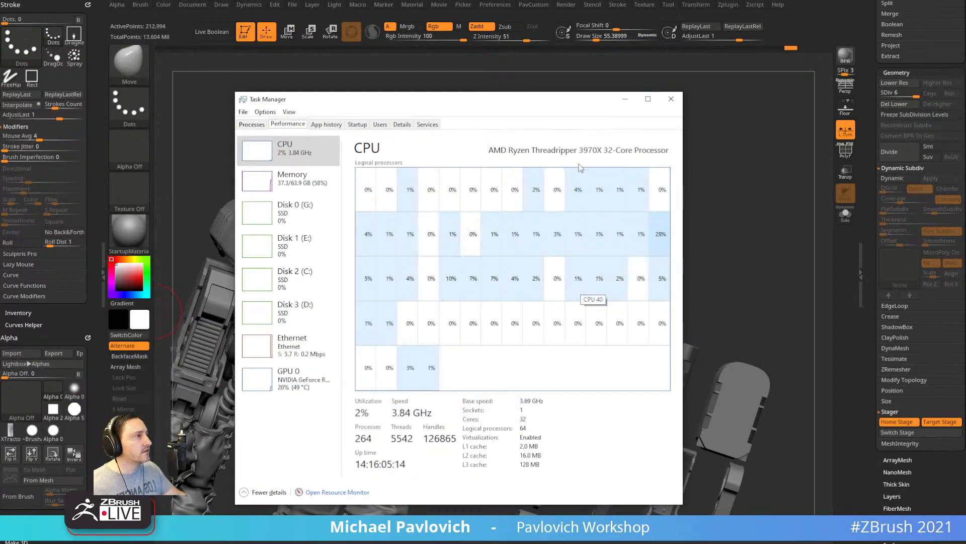
{"action": "left_click_drag", "start_coordinate": [576, 104], "coordinate": [516, 128]}
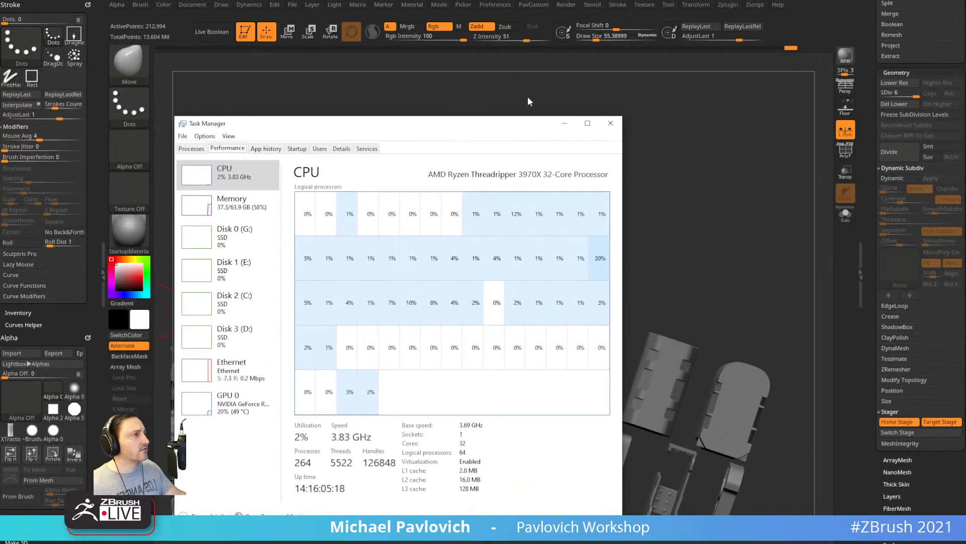
Close Task Manager, switch to the browser and search the YouTube channel for "workstation".
{"action": "left_click", "coordinate": [611, 126]}
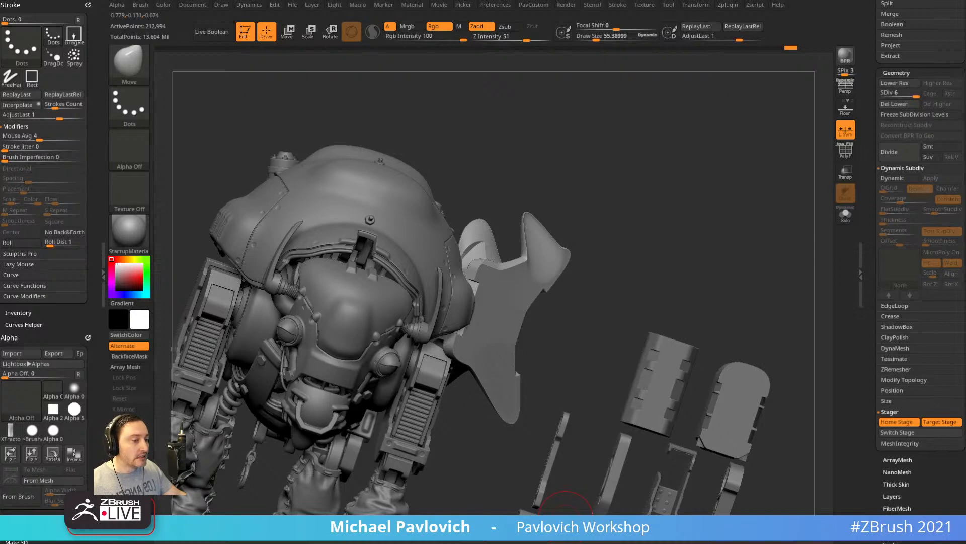
{"action": "left_click", "coordinate": [566, 536]}
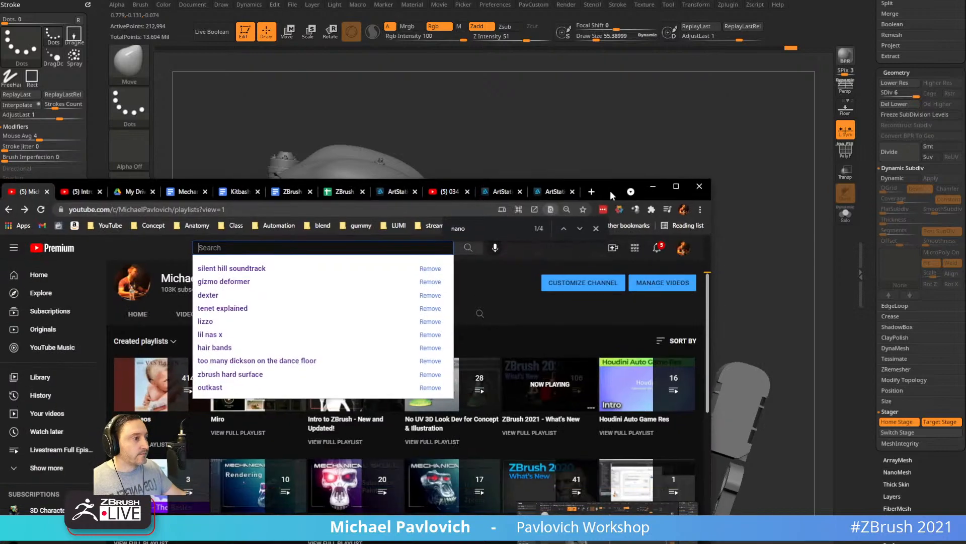
{"action": "left_click", "coordinate": [523, 310]}
{"action": "left_click", "coordinate": [481, 318]}
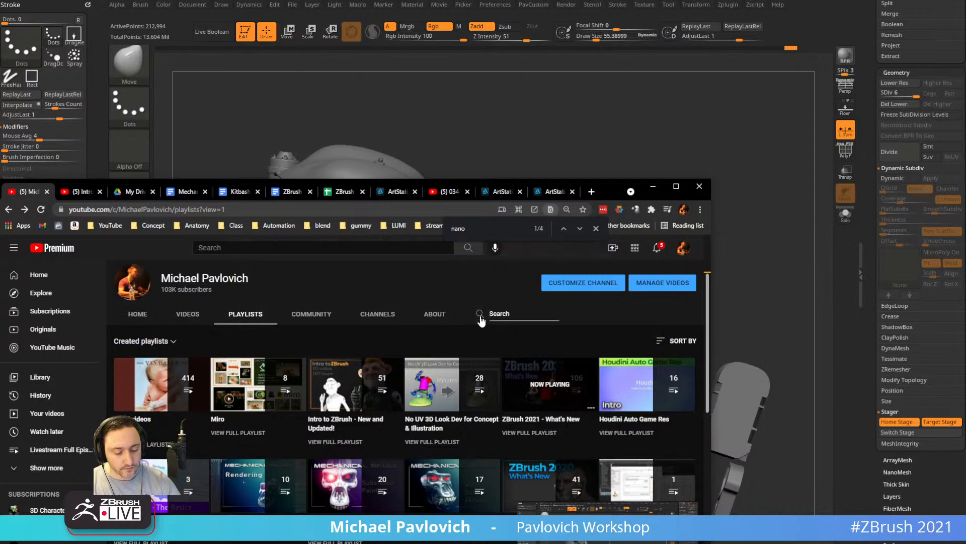
{"action": "type", "text": "workstation"}
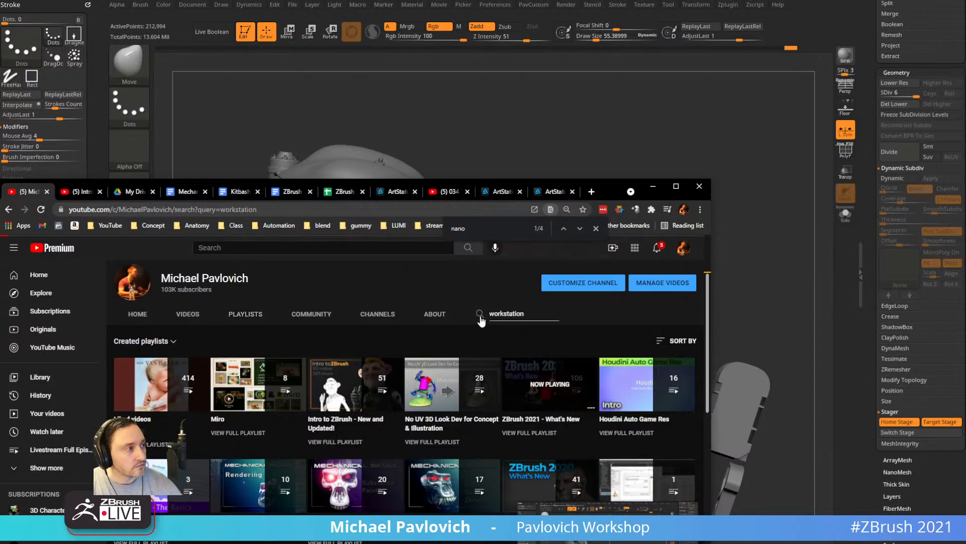
{"action": "key", "text": "Return"}
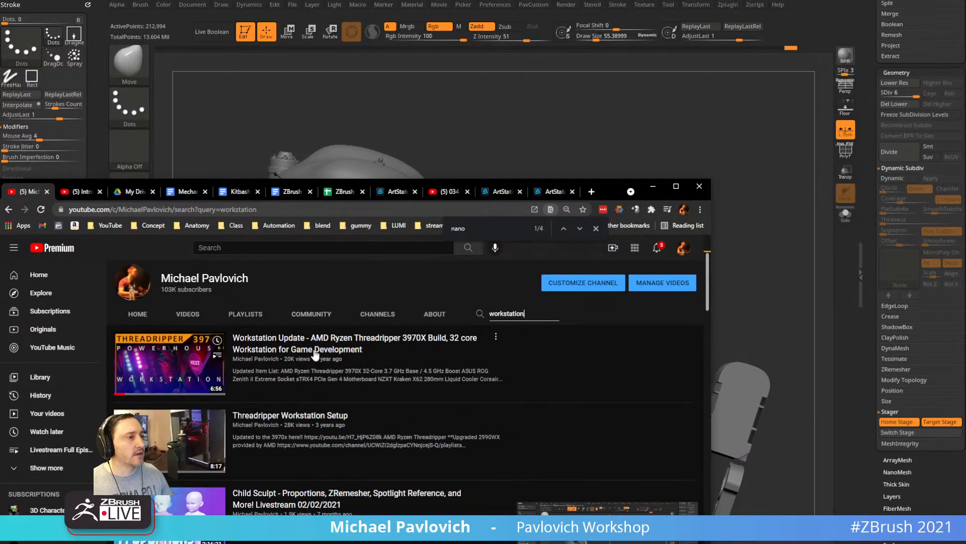
Open the Threadripper 3970X workstation update video, view its item list, select its web address and return to ZBrush.
{"action": "left_click", "coordinate": [289, 410]}
{"action": "scroll", "coordinate": [149, 427], "scroll_direction": "down", "scroll_amount": 4}
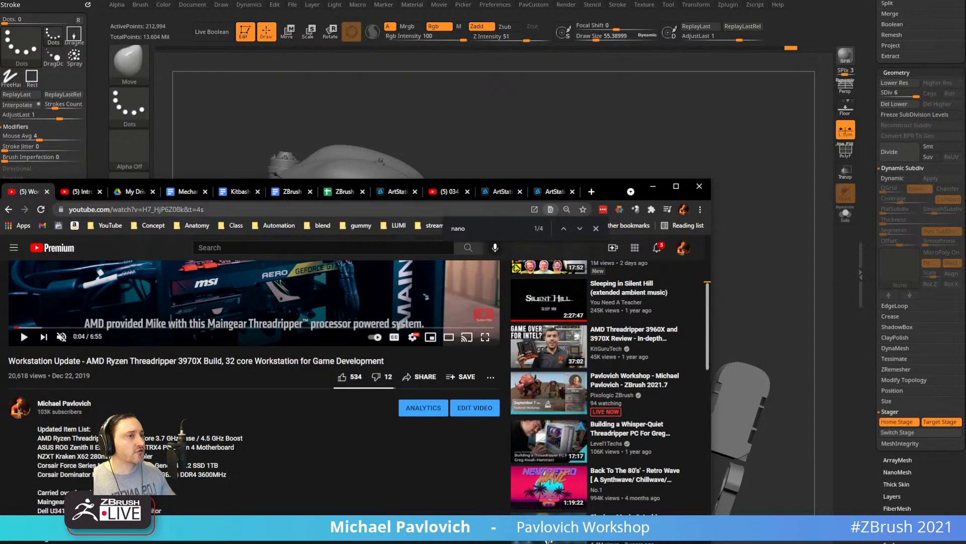
{"action": "left_click", "coordinate": [201, 209]}
{"action": "key", "text": "alt+Tab"}
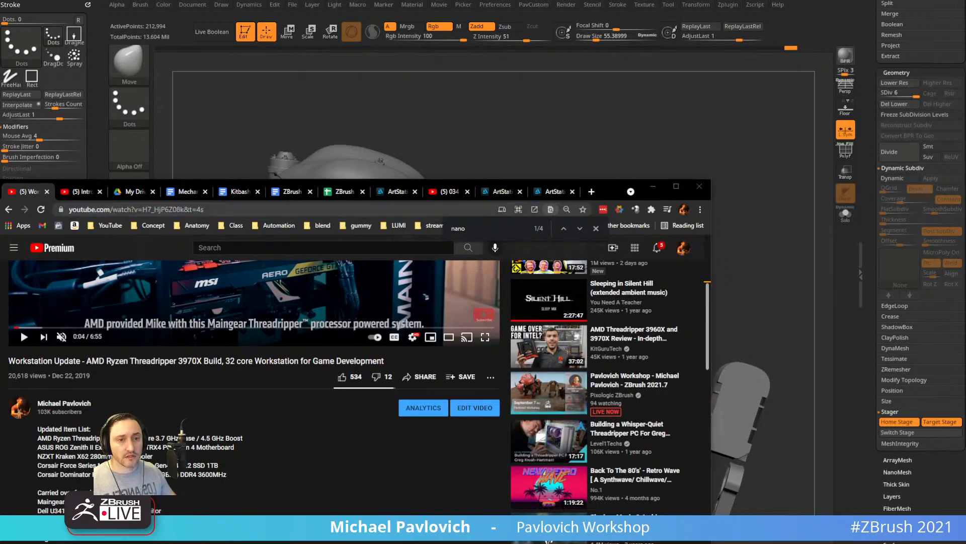
{"action": "left_click", "coordinate": [653, 187]}
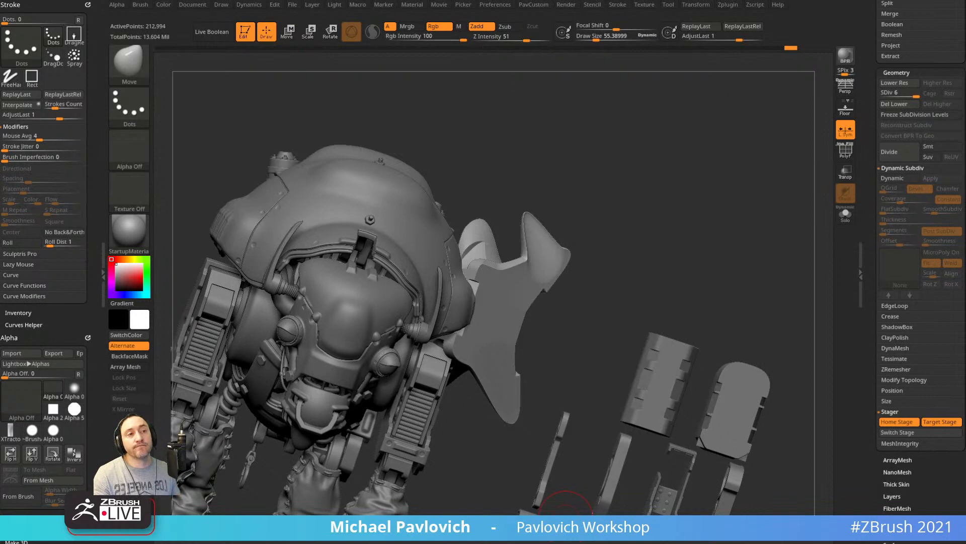
Switch from the Move brush to the Standard brush at a draw size of about 22.5.
{"action": "left_click_drag", "start_coordinate": [420, 125], "coordinate": [347, 259]}
{"action": "mouse_move", "coordinate": [479, 137]}
{"action": "left_mouse_down", "text": "alt"}
{"action": "mouse_move", "coordinate": [494, 145]}
{"action": "mouse_move", "coordinate": [544, 112]}
{"action": "left_mouse_up", "text": "alt"}
{"action": "key", "text": "2"}
{"action": "key", "text": "s"}
{"action": "mouse_move", "coordinate": [594, 138]}
{"action": "left_mouse_down"}
{"action": "mouse_move", "coordinate": [653, 149]}
{"action": "mouse_move", "coordinate": [594, 143]}
{"action": "left_mouse_up"}
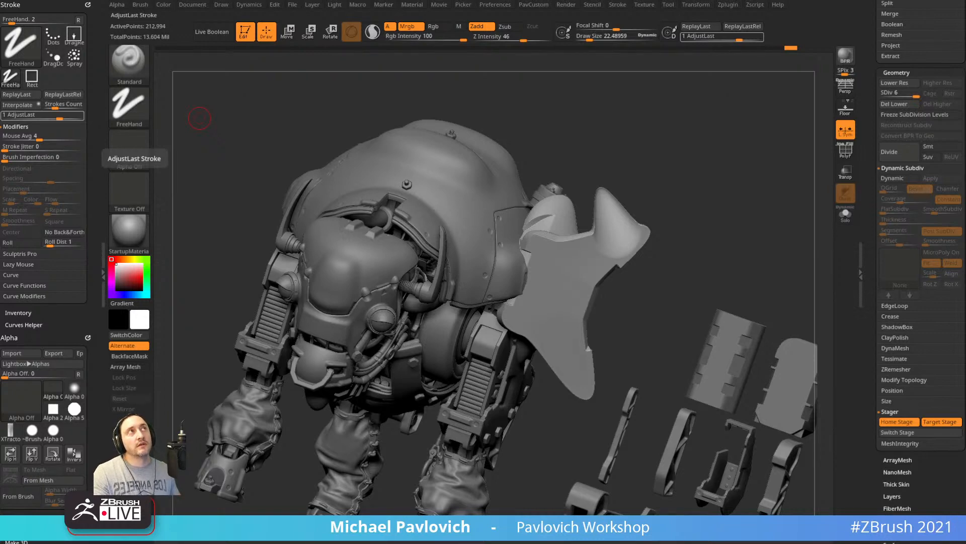
Replace the mech scene with a fresh session and load the Dog.ZTL sample model.
{"action": "scroll", "coordinate": [874, 267], "scroll_direction": "up", "scroll_amount": 10}
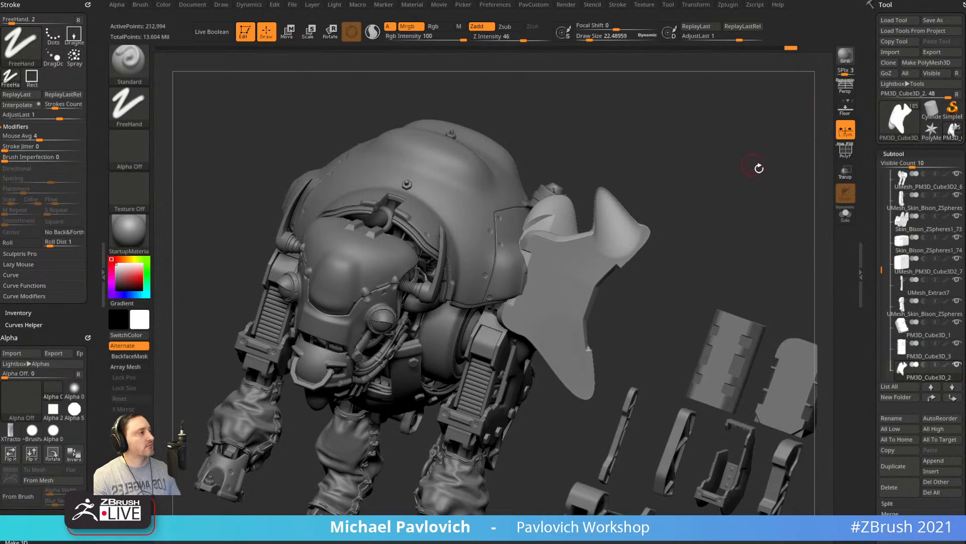
{"action": "scroll", "coordinate": [874, 267], "scroll_direction": "down", "scroll_amount": 2}
{"action": "left_click", "coordinate": [932, 447]}
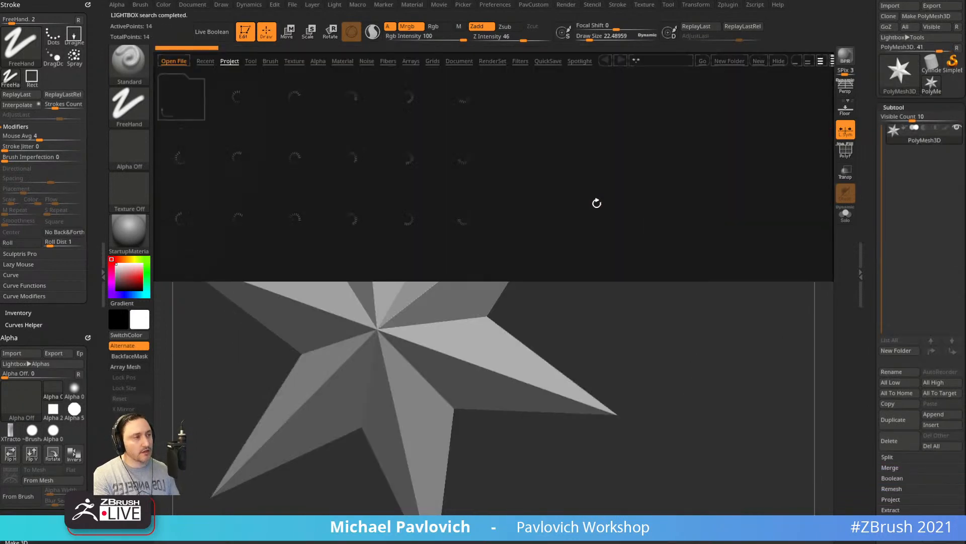
{"action": "left_click", "coordinate": [250, 61]}
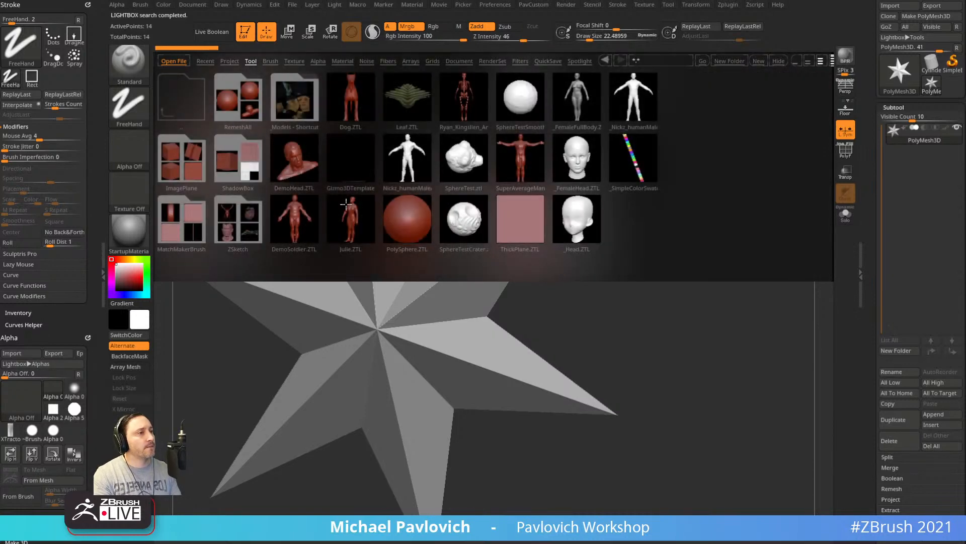
{"action": "double_click", "coordinate": [345, 103]}
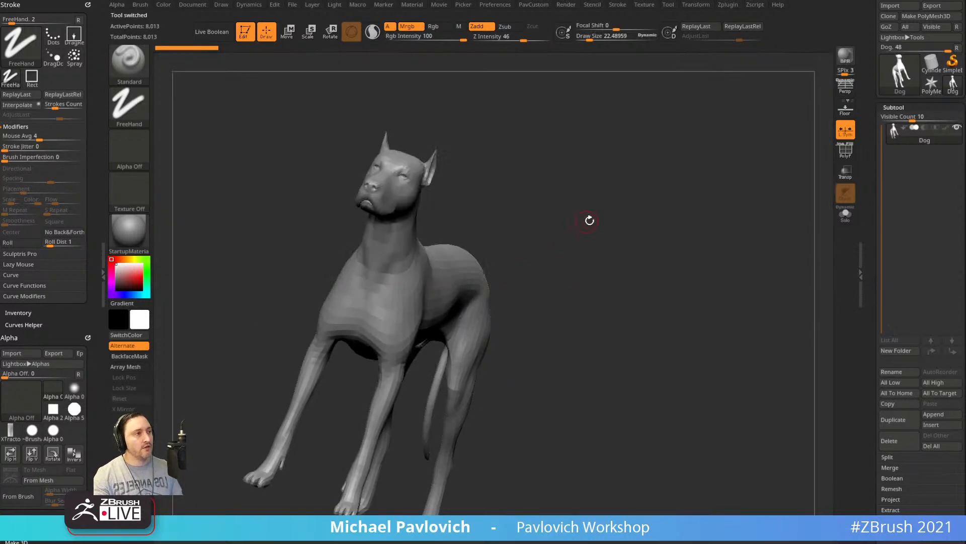
{"action": "mouse_move", "coordinate": [589, 218]}
{"action": "left_mouse_down"}
{"action": "mouse_move", "coordinate": [556, 194]}
{"action": "mouse_move", "coordinate": [619, 159]}
{"action": "mouse_move", "coordinate": [579, 177]}
{"action": "mouse_move", "coordinate": [582, 190]}
{"action": "mouse_move", "coordinate": [599, 186]}
{"action": "left_mouse_up"}
{"action": "key", "text": "s"}
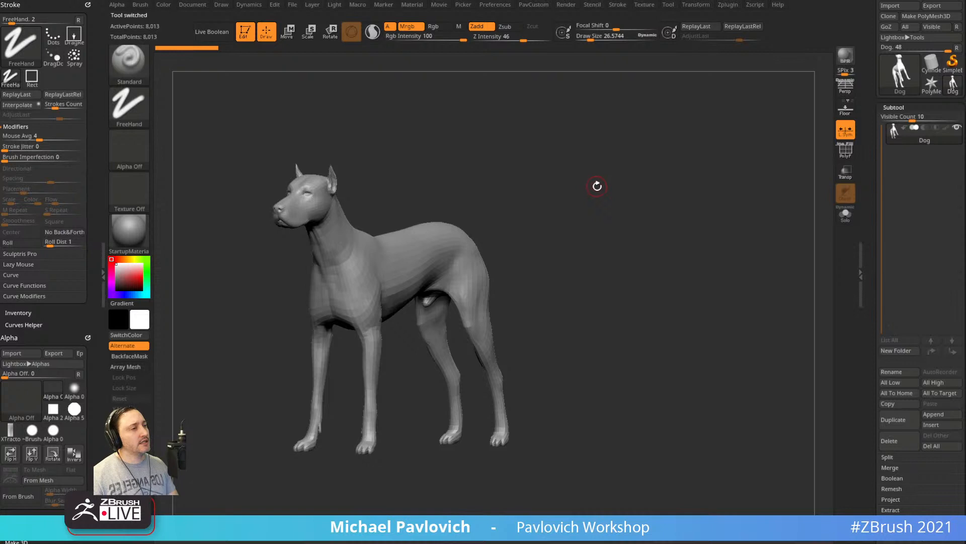
{"action": "mouse_move", "coordinate": [582, 183]}
{"action": "left_mouse_down", "text": "alt"}
{"action": "mouse_move", "coordinate": [594, 179]}
{"action": "mouse_move", "coordinate": [593, 198]}
{"action": "left_mouse_up", "text": "alt"}
{"action": "key", "text": "s"}
{"action": "left_click_drag", "start_coordinate": [593, 195], "coordinate": [601, 193]}
{"action": "key", "text": "s"}
{"action": "left_click_drag", "start_coordinate": [597, 192], "coordinate": [618, 194]}
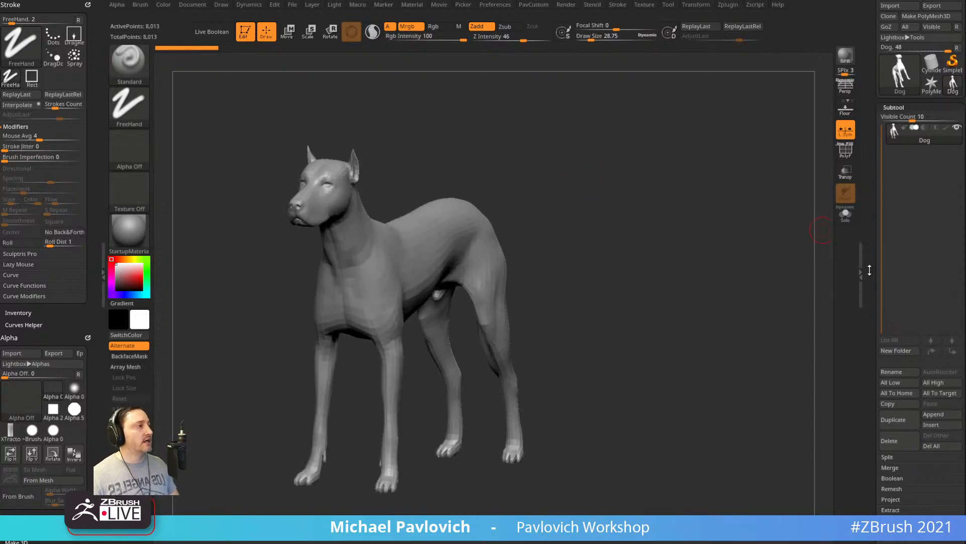
{"action": "left_click_drag", "start_coordinate": [870, 270], "coordinate": [876, 29]}
{"action": "key", "text": "shift"}
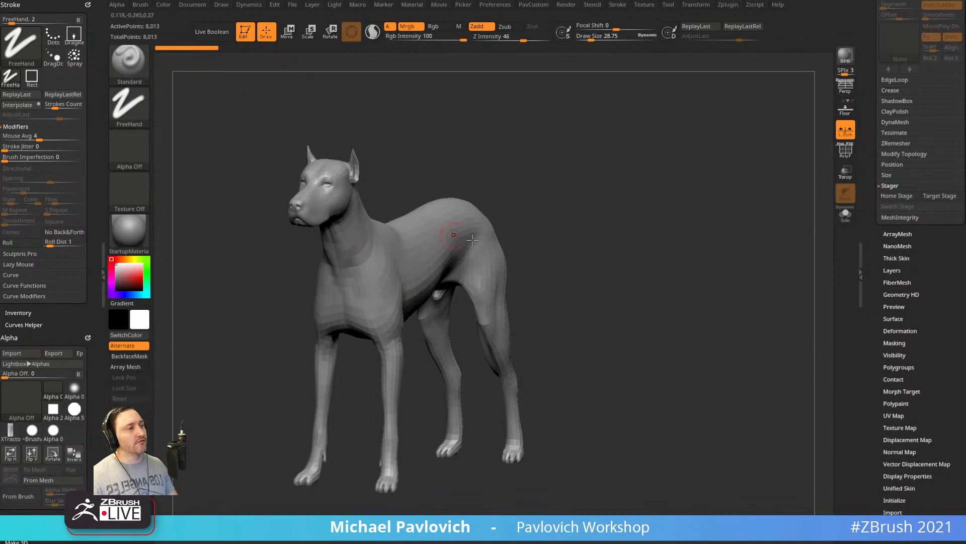
{"action": "left_click_drag", "start_coordinate": [528, 244], "coordinate": [441, 258]}
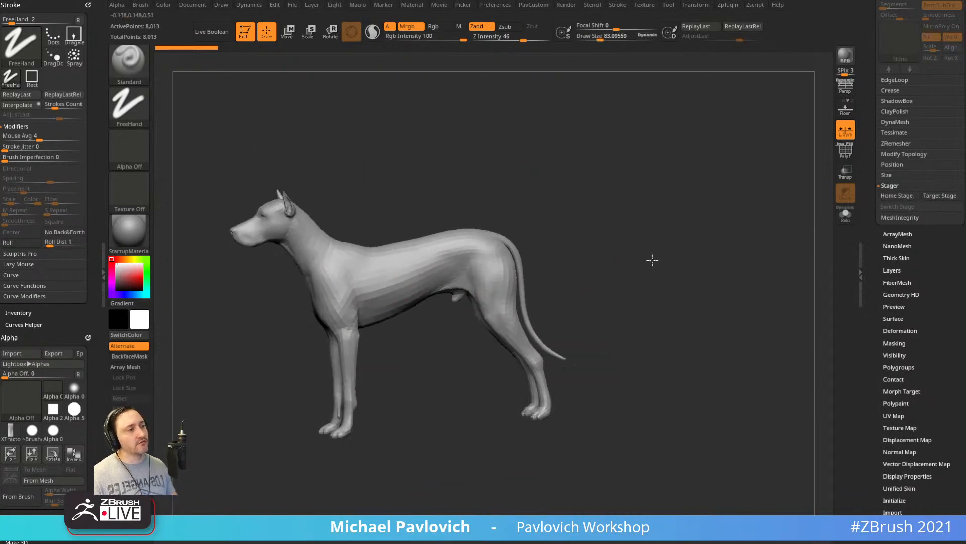
{"action": "left_click_drag", "start_coordinate": [651, 262], "coordinate": [686, 216]}
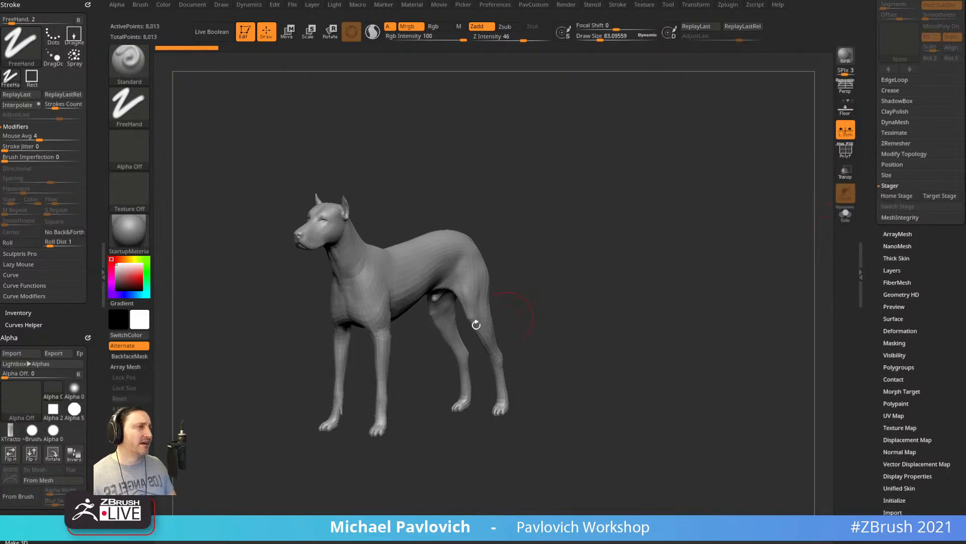
{"action": "left_click_drag", "start_coordinate": [663, 235], "coordinate": [671, 259], "text": "alt"}
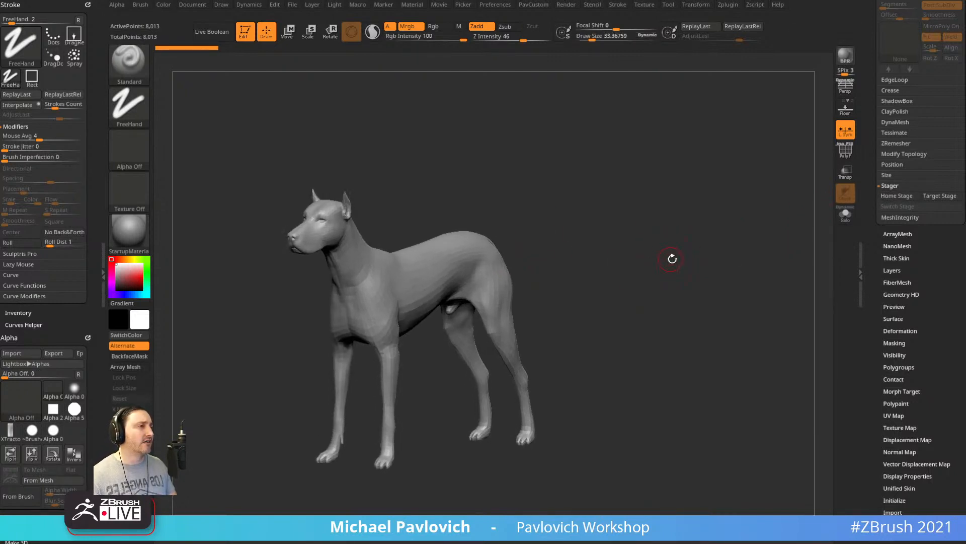
{"action": "key", "text": "s"}
{"action": "left_click", "coordinate": [678, 275]}
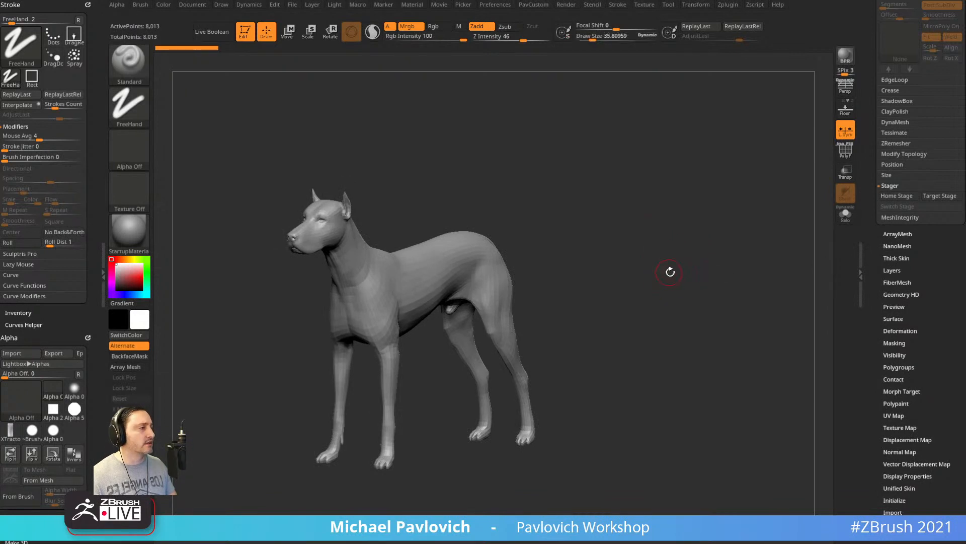
{"action": "key", "text": "["}
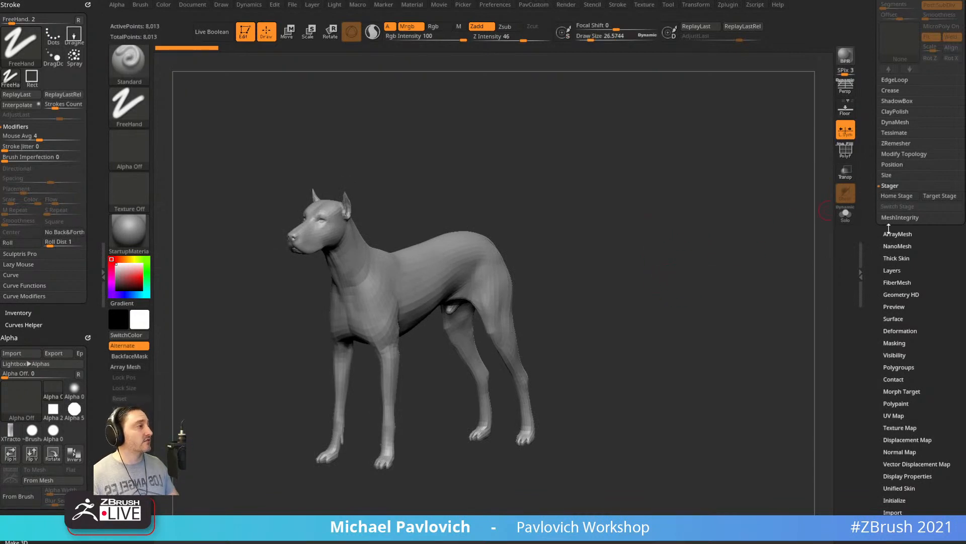
Collapse the Stager settings and add a new recording layer to the dog.
{"action": "left_click", "coordinate": [883, 187], "text": "shift"}
{"action": "scroll", "coordinate": [872, 189], "scroll_direction": "up", "scroll_amount": 10}
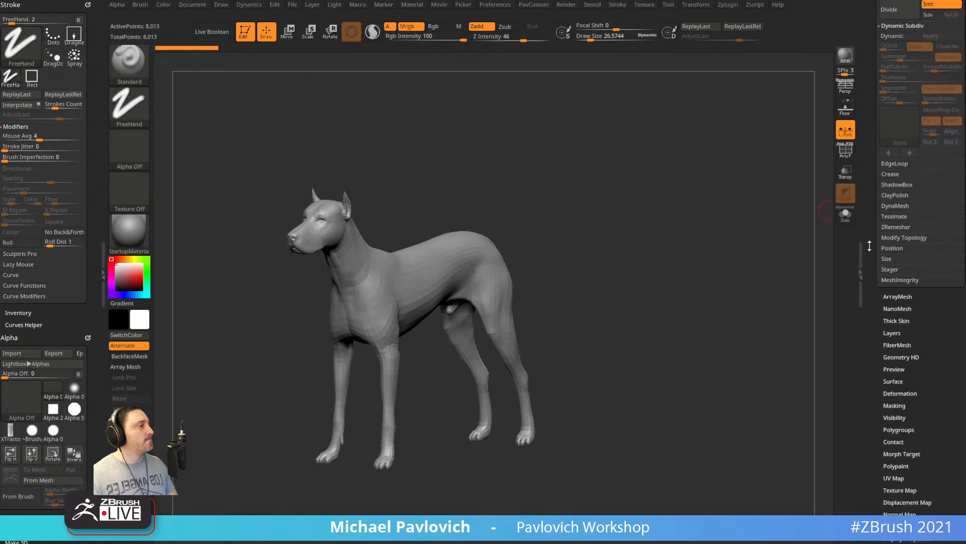
{"action": "scroll", "coordinate": [866, 302], "scroll_direction": "down", "scroll_amount": 8}
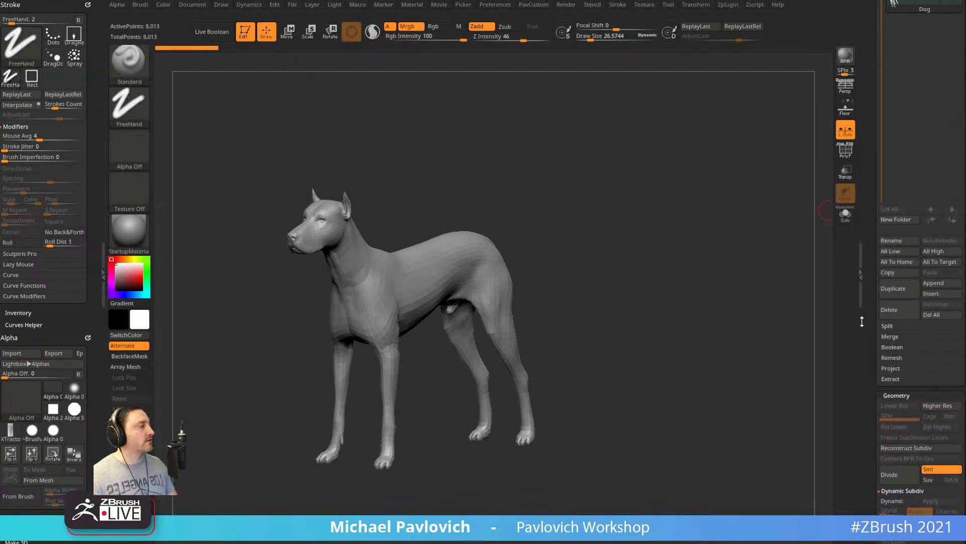
{"action": "scroll", "coordinate": [878, 221], "scroll_direction": "down", "scroll_amount": 10}
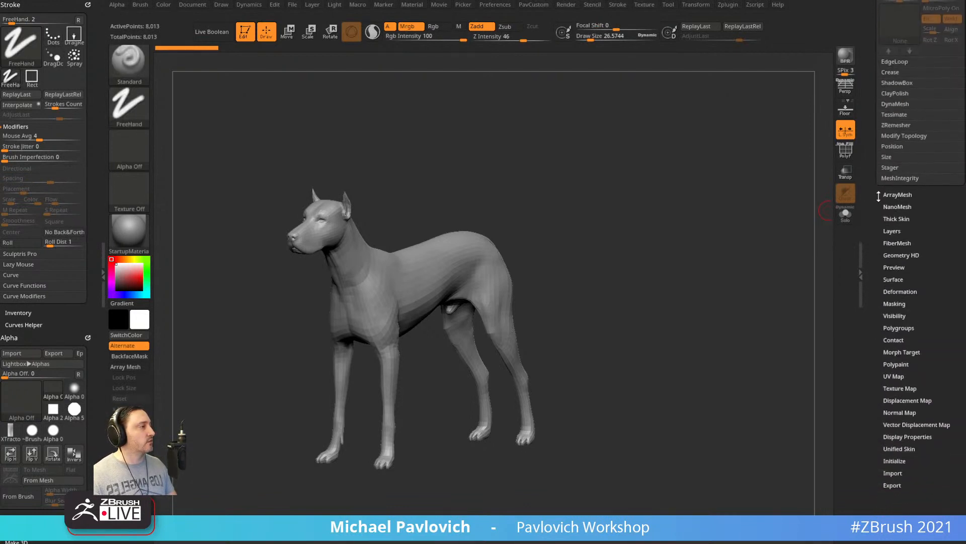
{"action": "left_click", "coordinate": [891, 186], "text": "shift"}
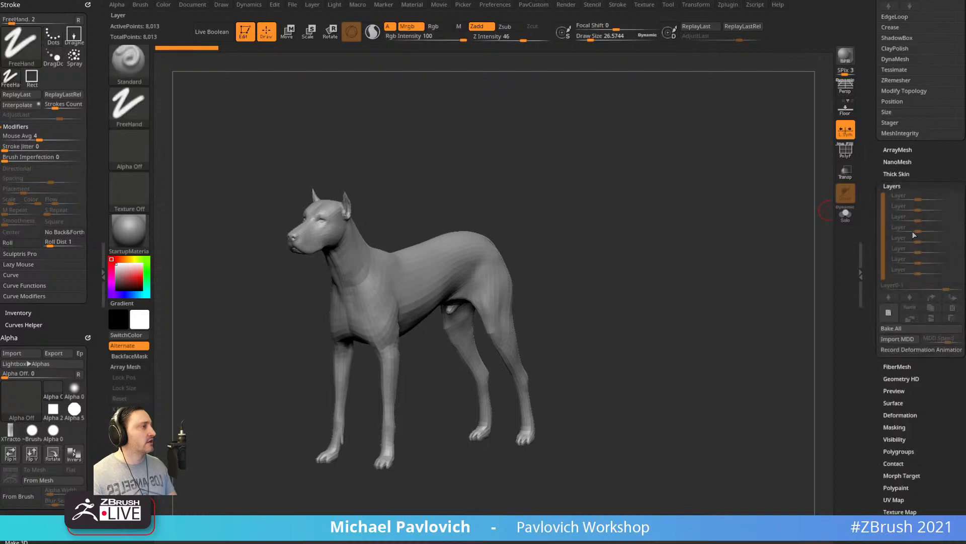
{"action": "left_click", "coordinate": [890, 313]}
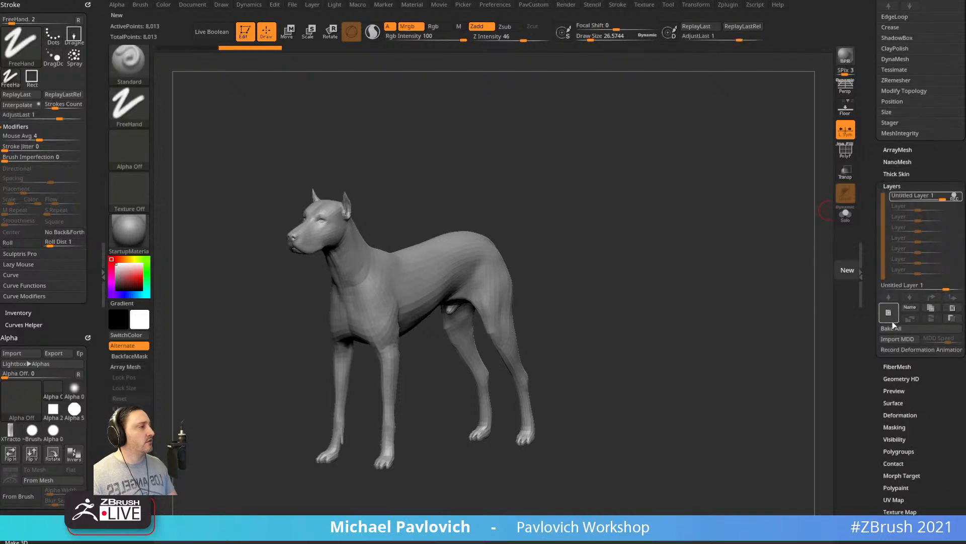
Rotate the whole dog in side view with the Move gizmo so it rears upright on its hind legs.
{"action": "left_click_drag", "start_coordinate": [584, 250], "coordinate": [610, 198]}
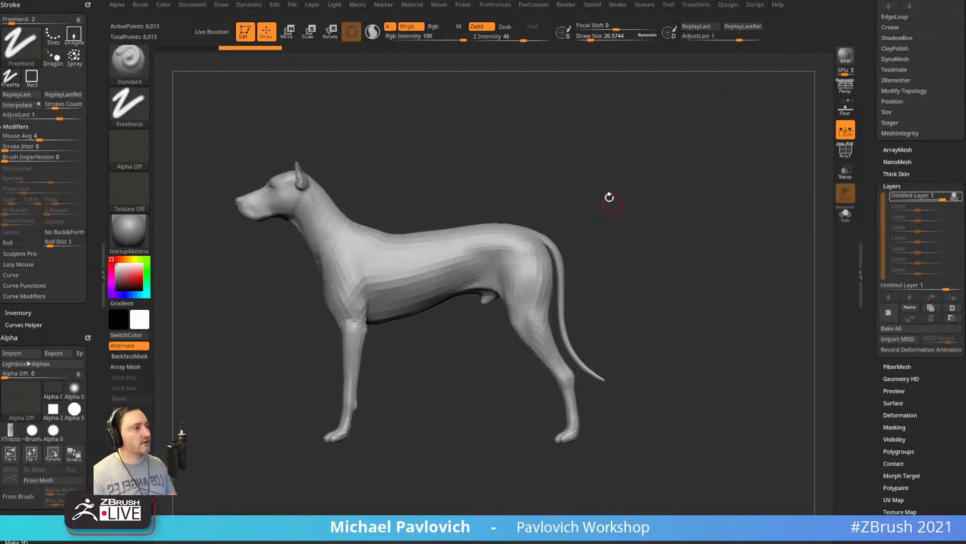
{"action": "key", "text": "w"}
{"action": "left_click_drag", "start_coordinate": [496, 190], "coordinate": [560, 173]}
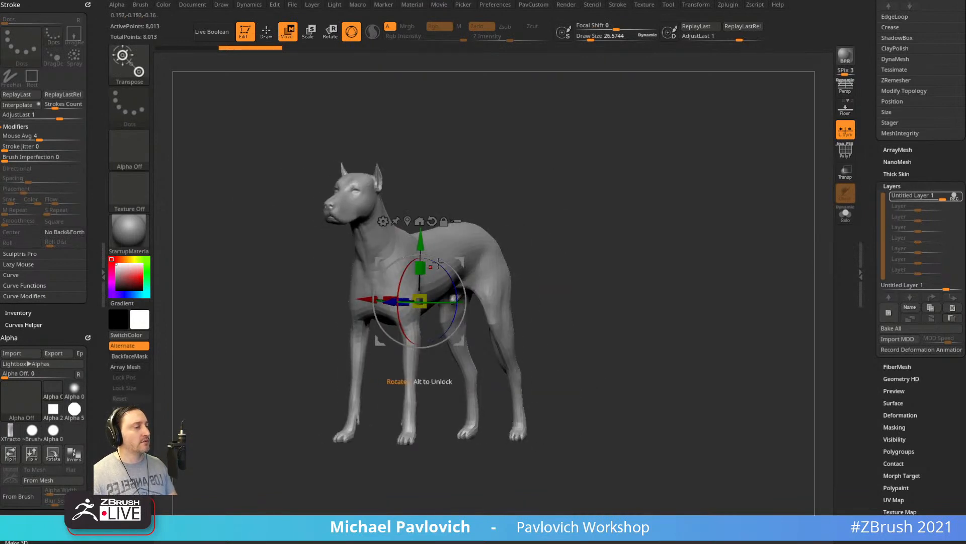
{"action": "left_click_drag", "start_coordinate": [534, 232], "coordinate": [492, 223], "text": "shift"}
{"action": "left_click_drag", "start_coordinate": [456, 261], "coordinate": [475, 192]}
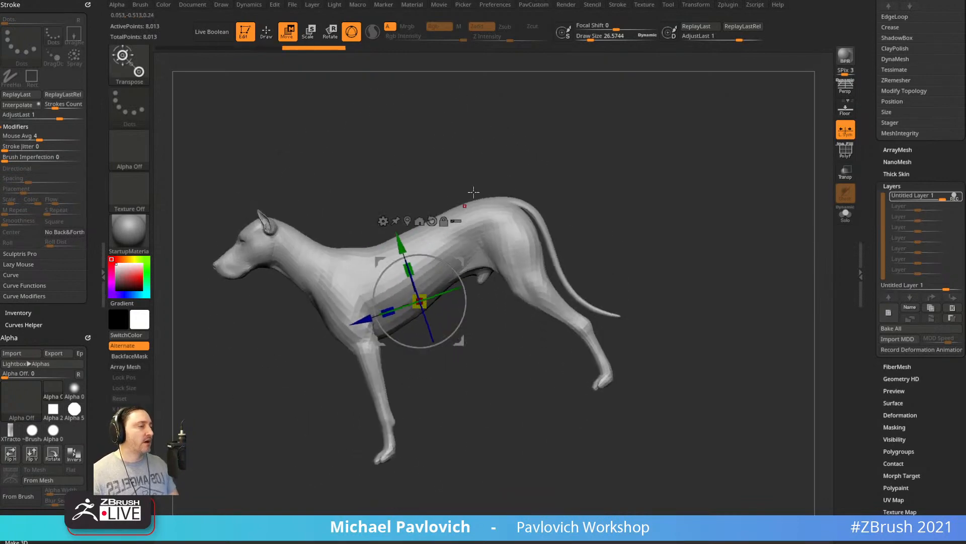
{"action": "key", "text": "ctrl+z"}
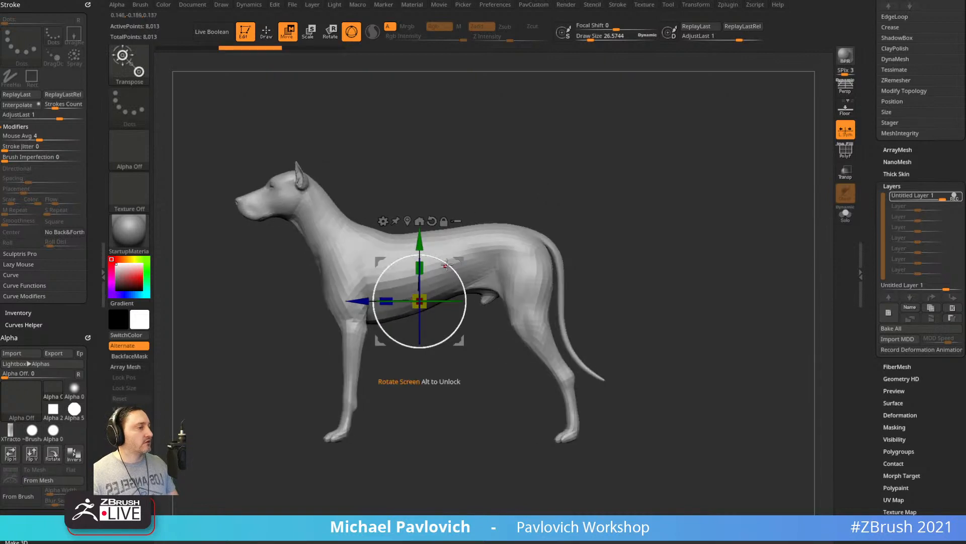
{"action": "mouse_move", "coordinate": [457, 262]}
{"action": "left_mouse_down"}
{"action": "mouse_move", "coordinate": [468, 280]}
{"action": "mouse_move", "coordinate": [506, 176]}
{"action": "left_mouse_up"}
{"action": "left_click_drag", "start_coordinate": [584, 151], "coordinate": [637, 227], "text": "shift"}
{"action": "left_click_drag", "start_coordinate": [636, 226], "coordinate": [565, 201]}
{"action": "mouse_move", "coordinate": [478, 207]}
{"action": "left_mouse_down", "text": "ctrl"}
{"action": "mouse_move", "coordinate": [485, 176]}
{"action": "mouse_move", "coordinate": [463, 155]}
{"action": "mouse_move", "coordinate": [509, 143]}
{"action": "left_mouse_up", "text": "ctrl"}
{"action": "key", "text": "q"}
{"action": "mouse_move", "coordinate": [583, 204]}
{"action": "left_mouse_down"}
{"action": "mouse_move", "coordinate": [658, 197]}
{"action": "mouse_move", "coordinate": [624, 227]}
{"action": "mouse_move", "coordinate": [426, 263]}
{"action": "left_mouse_up"}
Mask everything except the front legs, using the MaskLasso brush around them and inverting the mask.
{"action": "left_click_drag", "start_coordinate": [411, 307], "coordinate": [214, 258], "text": "ctrl"}
{"action": "left_click_drag", "start_coordinate": [314, 160], "coordinate": [329, 174], "text": "ctrl"}
{"action": "left_click", "coordinate": [129, 63], "text": "ctrl"}
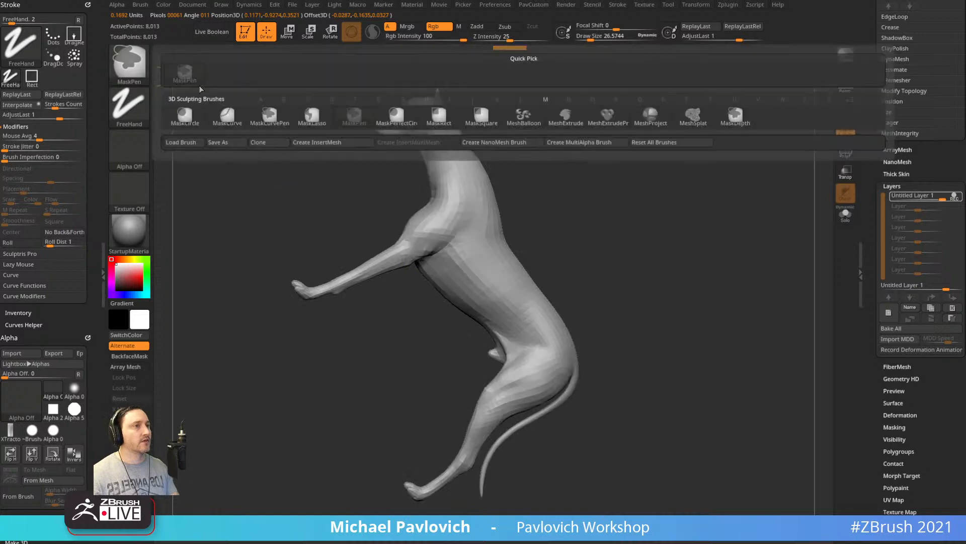
{"action": "left_click", "coordinate": [311, 119], "text": "ctrl"}
{"action": "mouse_move", "coordinate": [356, 214]}
{"action": "left_mouse_down", "text": "ctrl"}
{"action": "mouse_move", "coordinate": [405, 292]}
{"action": "mouse_move", "coordinate": [410, 224]}
{"action": "left_mouse_up", "text": "ctrl"}
{"action": "left_click", "coordinate": [569, 195], "text": "ctrl"}
Place the gizmo at the top of the front legs, rotate the legs downward and clear the mask.
{"action": "key", "text": "w"}
{"action": "left_click", "coordinate": [406, 247], "text": "alt"}
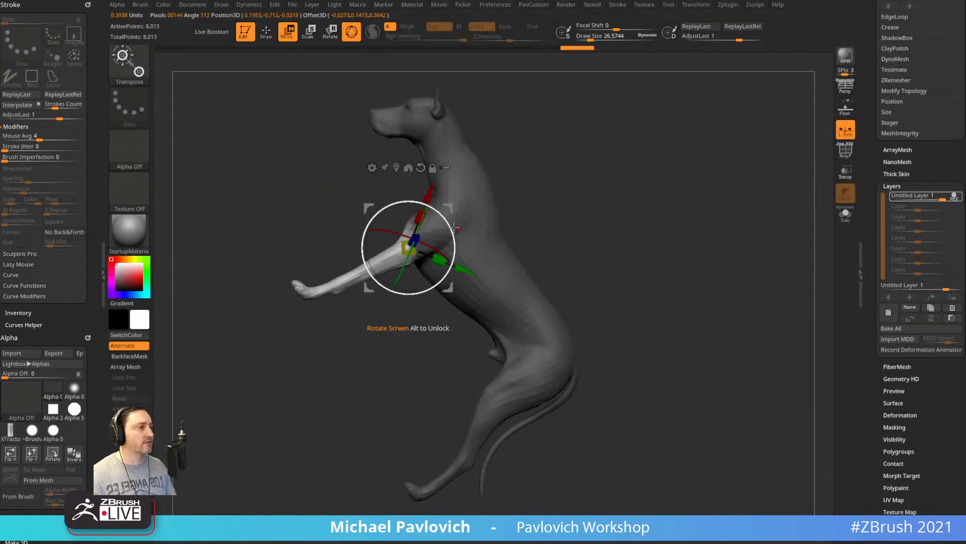
{"action": "left_click_drag", "start_coordinate": [453, 256], "coordinate": [448, 224]}
{"action": "left_click_drag", "start_coordinate": [452, 203], "coordinate": [453, 208]}
{"action": "key", "text": "q"}
{"action": "mouse_move", "coordinate": [540, 190]}
{"action": "left_mouse_down", "text": "ctrl"}
{"action": "mouse_move", "coordinate": [552, 203]}
{"action": "mouse_move", "coordinate": [429, 221]}
{"action": "mouse_move", "coordinate": [503, 209]}
{"action": "left_mouse_up", "text": "ctrl"}
Isolate the lower front legs with a lasso mask, rotate them to hang down from the gizmo pivot and clear the mask.
{"action": "left_click_drag", "start_coordinate": [405, 341], "coordinate": [392, 391], "text": "ctrl"}
{"action": "left_click", "coordinate": [431, 351], "text": "ctrl"}
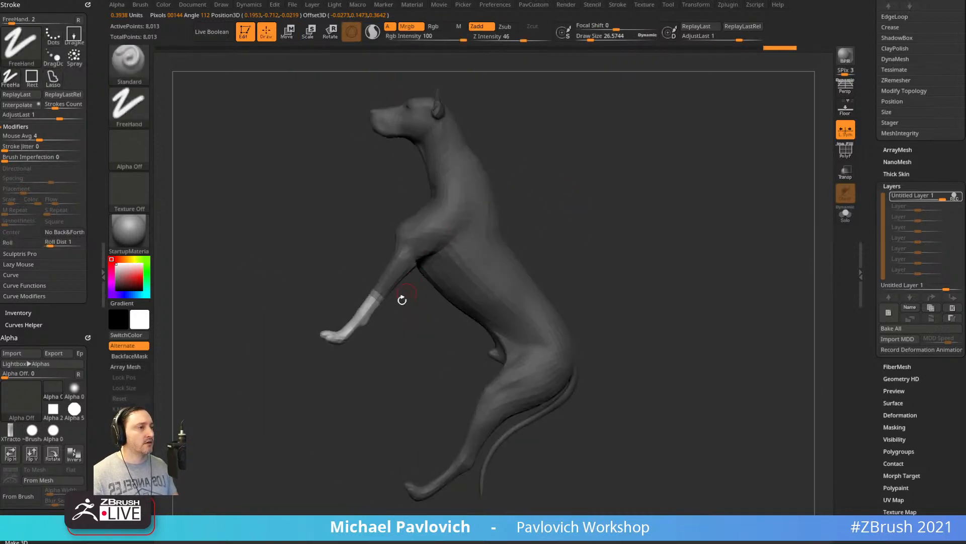
{"action": "key", "text": "w"}
{"action": "left_click", "coordinate": [371, 302], "text": "alt"}
{"action": "left_click_drag", "start_coordinate": [414, 318], "coordinate": [411, 277]}
{"action": "left_click_drag", "start_coordinate": [537, 237], "coordinate": [549, 249], "text": "ctrl"}
{"action": "key", "text": "q"}
{"action": "key", "text": "w"}
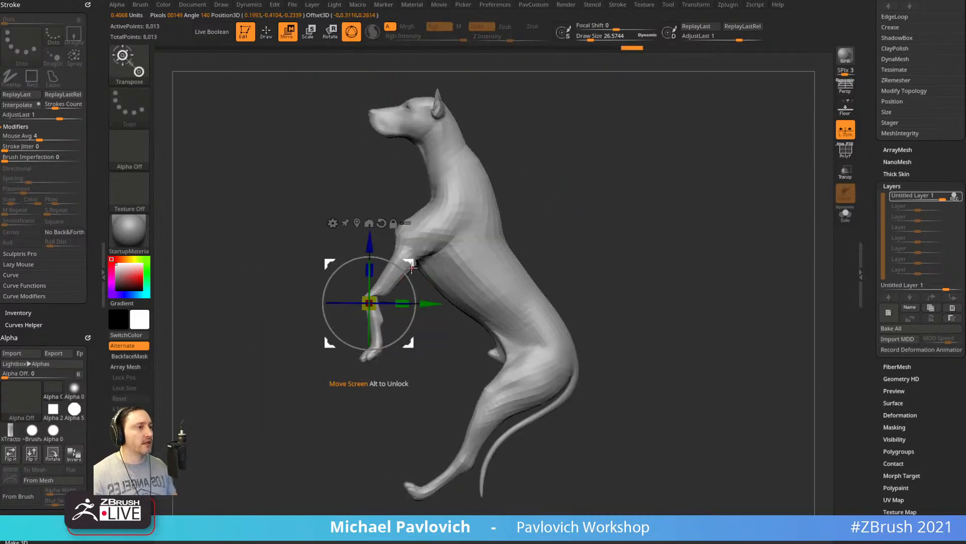
{"action": "key", "text": "ctrl+z"}
{"action": "left_click_drag", "start_coordinate": [410, 266], "coordinate": [421, 271]}
{"action": "key", "text": "q"}
{"action": "mouse_move", "coordinate": [587, 185]}
{"action": "left_mouse_down", "text": "ctrl"}
{"action": "mouse_move", "coordinate": [632, 204]}
{"action": "mouse_move", "coordinate": [616, 208]}
{"action": "left_mouse_up", "text": "ctrl"}
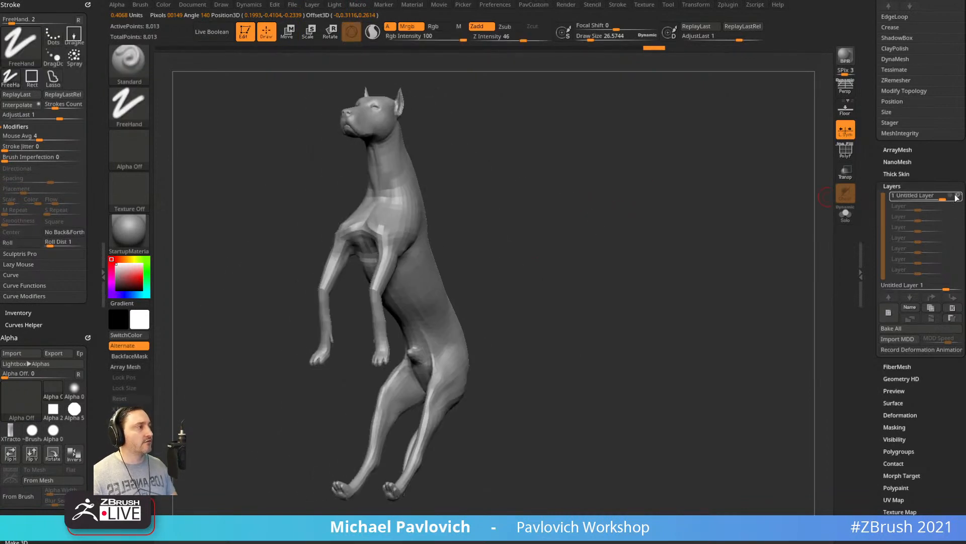
Stop recording on the pose layer and toggle its visibility to compare both poses, leaving the layer hidden.
{"action": "left_click", "coordinate": [956, 197]}
{"action": "left_click", "coordinate": [959, 196]}
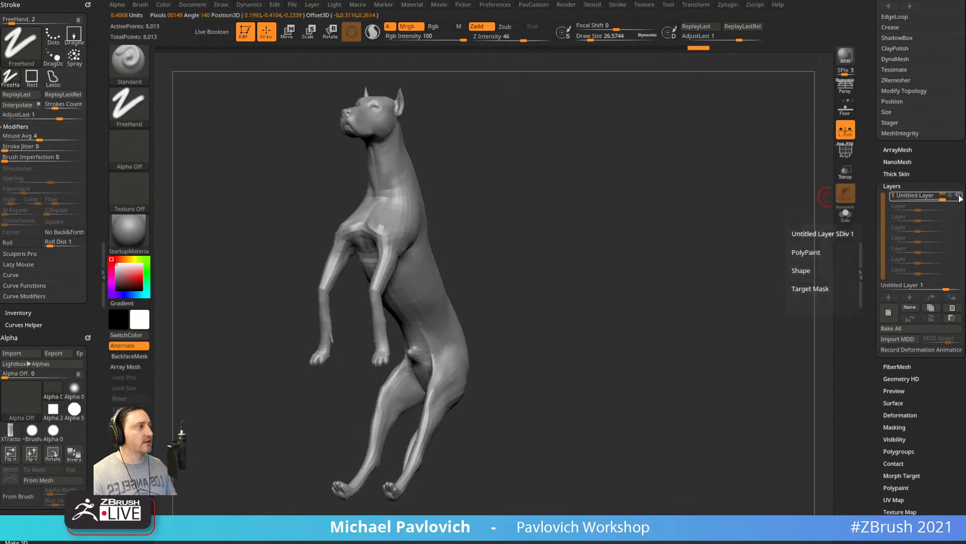
{"action": "left_click", "coordinate": [959, 196]}
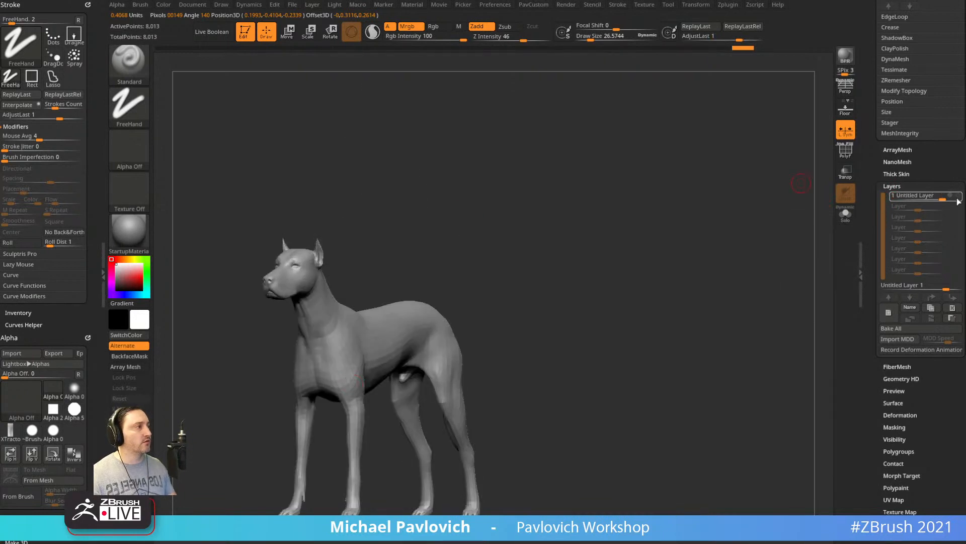
{"action": "left_click", "coordinate": [959, 197]}
{"action": "left_click", "coordinate": [958, 197]}
{"action": "left_click", "coordinate": [959, 196]}
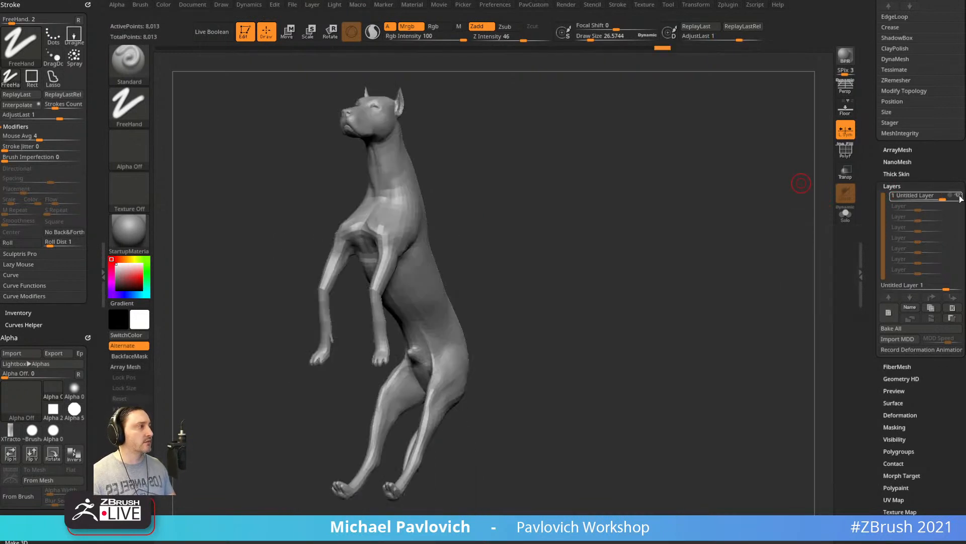
{"action": "left_click", "coordinate": [959, 196]}
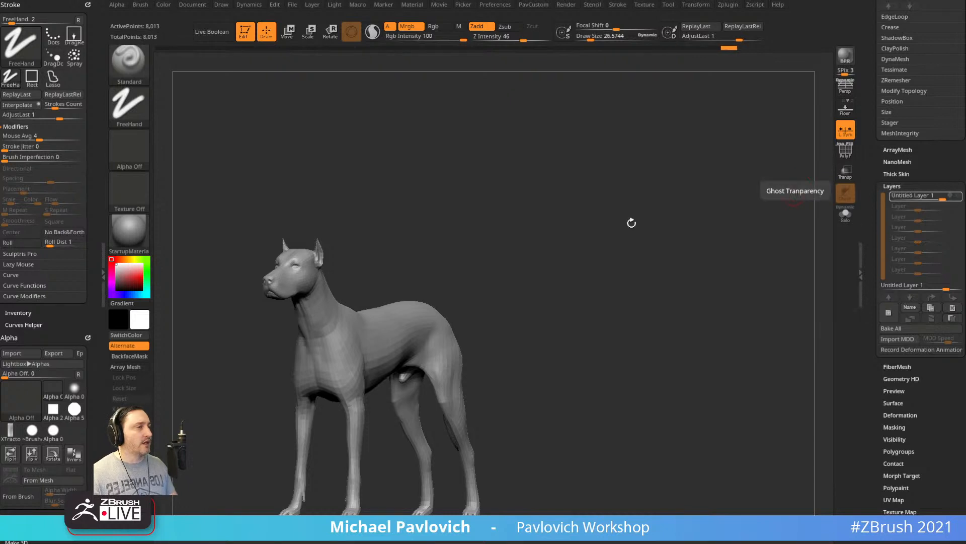
Sculpt a large bulge on the standing dog's flank at draw size about 99 and compare it with the pose layer shown and hidden.
{"action": "mouse_move", "coordinate": [535, 246]}
{"action": "left_mouse_down", "text": "alt"}
{"action": "mouse_move", "coordinate": [561, 224]}
{"action": "mouse_move", "coordinate": [453, 277]}
{"action": "left_mouse_up", "text": "alt"}
{"action": "key", "text": "s"}
{"action": "left_click_drag", "start_coordinate": [427, 308], "coordinate": [415, 324]}
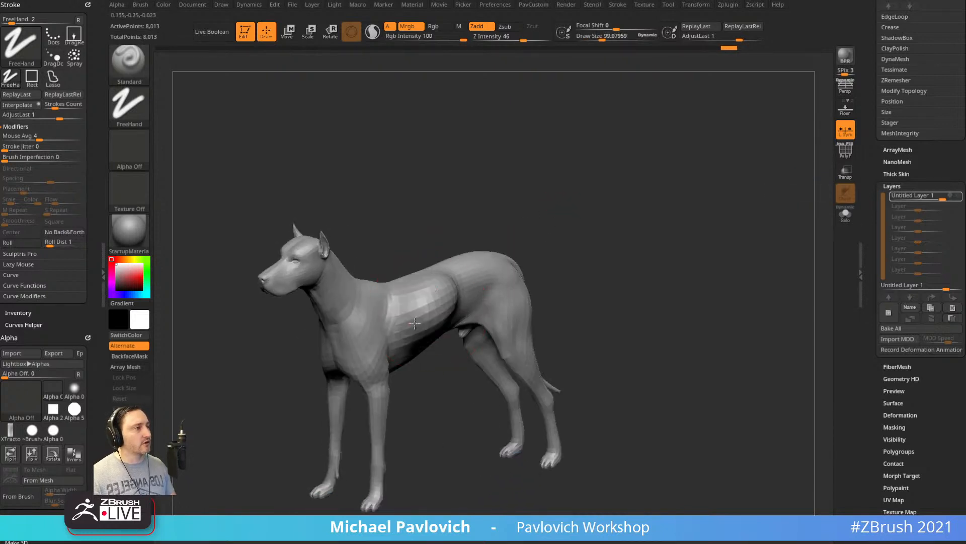
{"action": "left_click", "coordinate": [959, 196]}
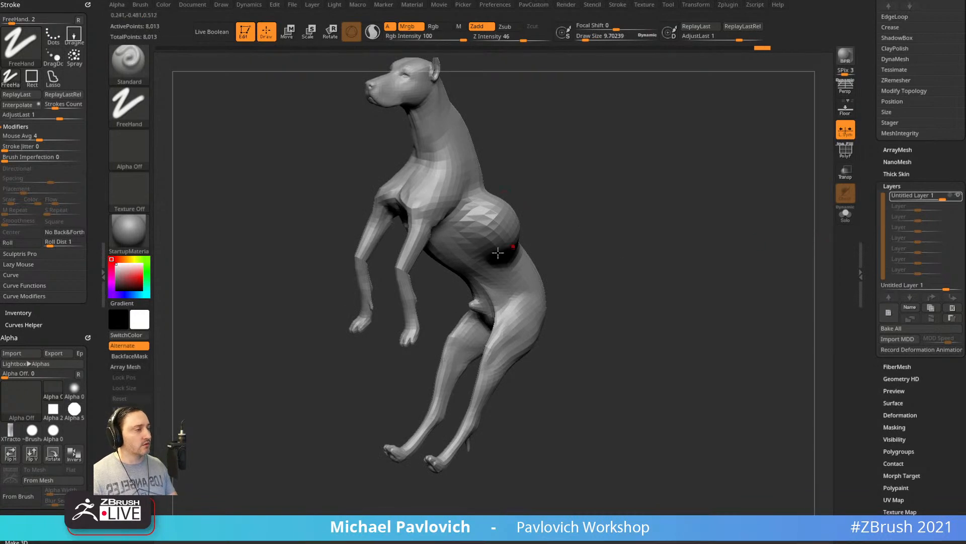
{"action": "left_click_drag", "start_coordinate": [571, 168], "coordinate": [462, 182]}
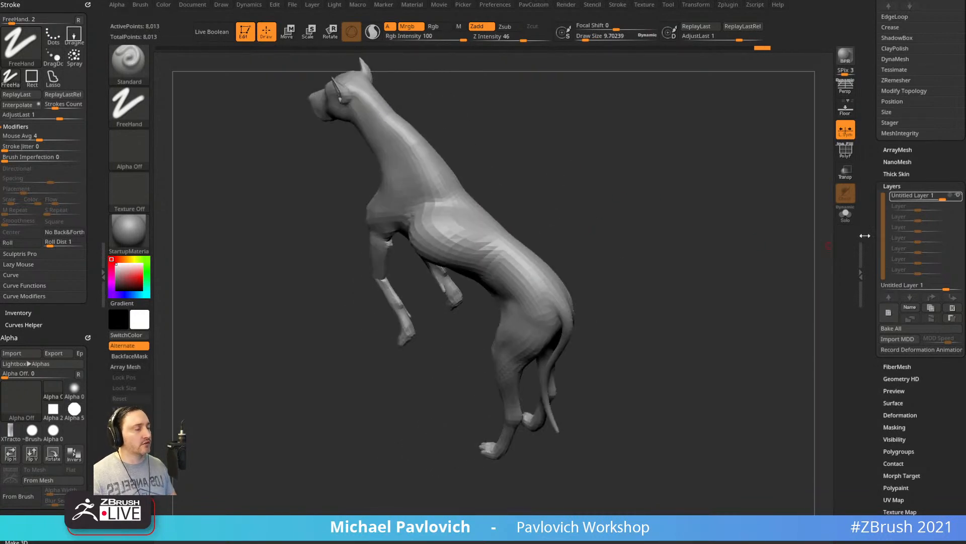
{"action": "left_click", "coordinate": [958, 195]}
{"action": "left_click_drag", "start_coordinate": [621, 189], "coordinate": [803, 285]}
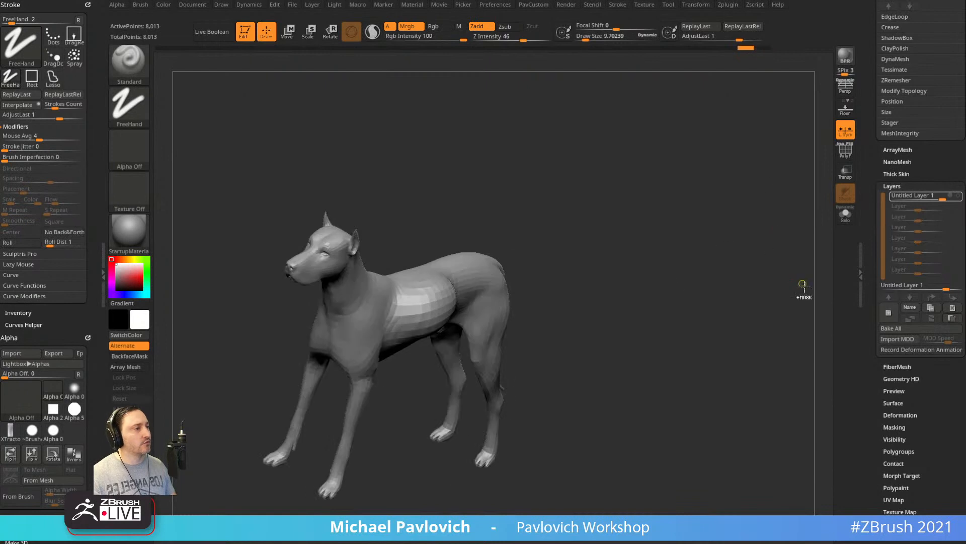
Undo the large flank bulge and sculpt a small bump on the flank at draw size about 31.
{"action": "key", "text": "ctrl+z"}
{"action": "key", "text": "s"}
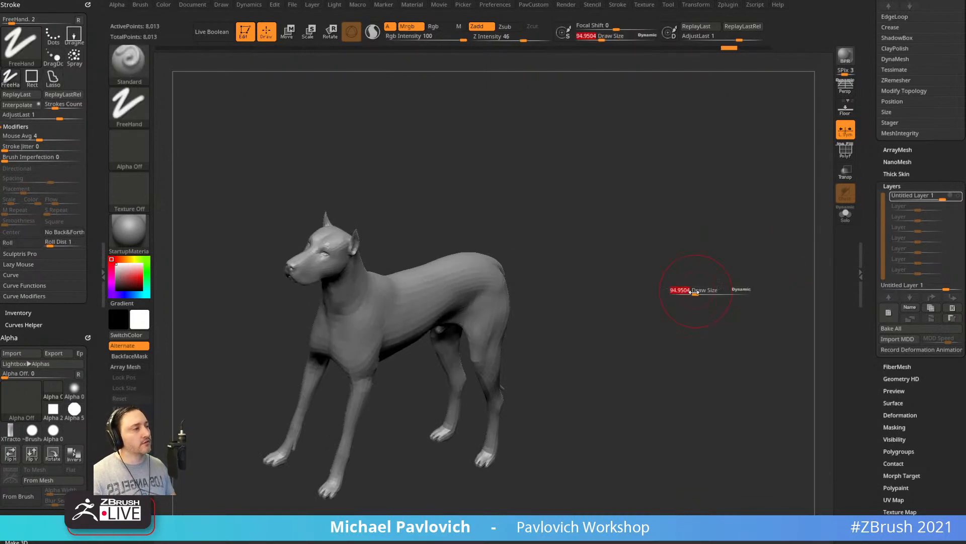
{"action": "left_click_drag", "start_coordinate": [693, 291], "coordinate": [683, 289]}
{"action": "left_click_drag", "start_coordinate": [676, 287], "coordinate": [697, 288], "text": "alt"}
{"action": "key", "text": "s"}
{"action": "left_click", "coordinate": [697, 290]}
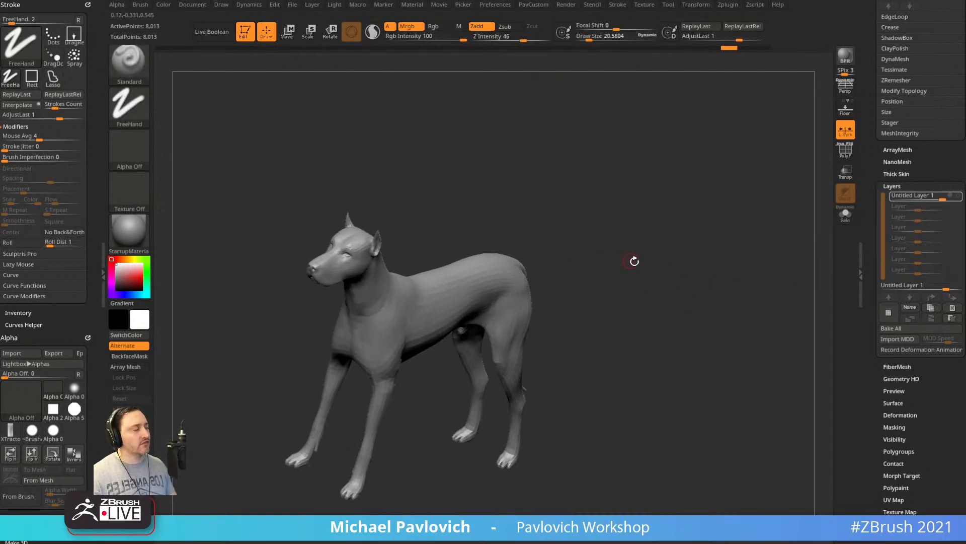
{"action": "key", "text": "s"}
{"action": "left_click_drag", "start_coordinate": [622, 266], "coordinate": [528, 253]}
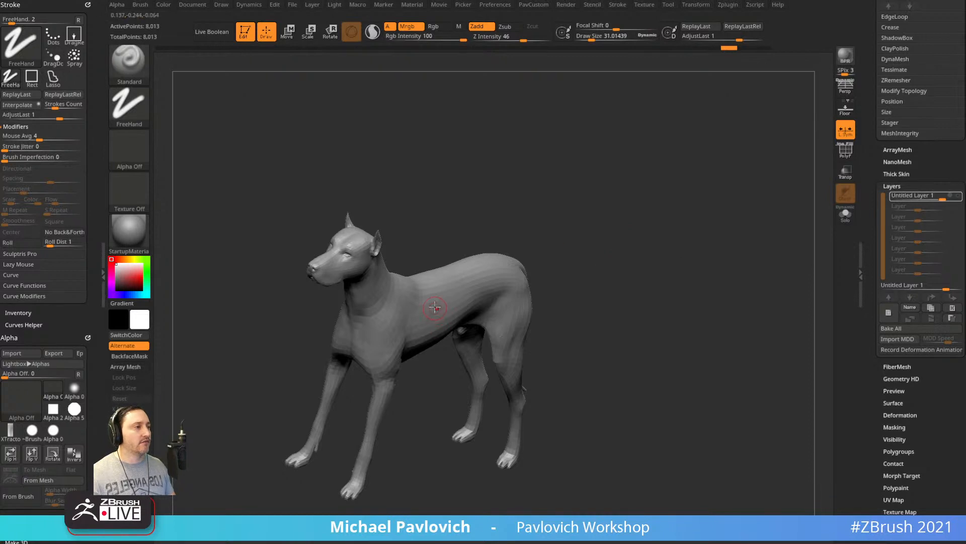
{"action": "left_click_drag", "start_coordinate": [435, 308], "coordinate": [433, 315]}
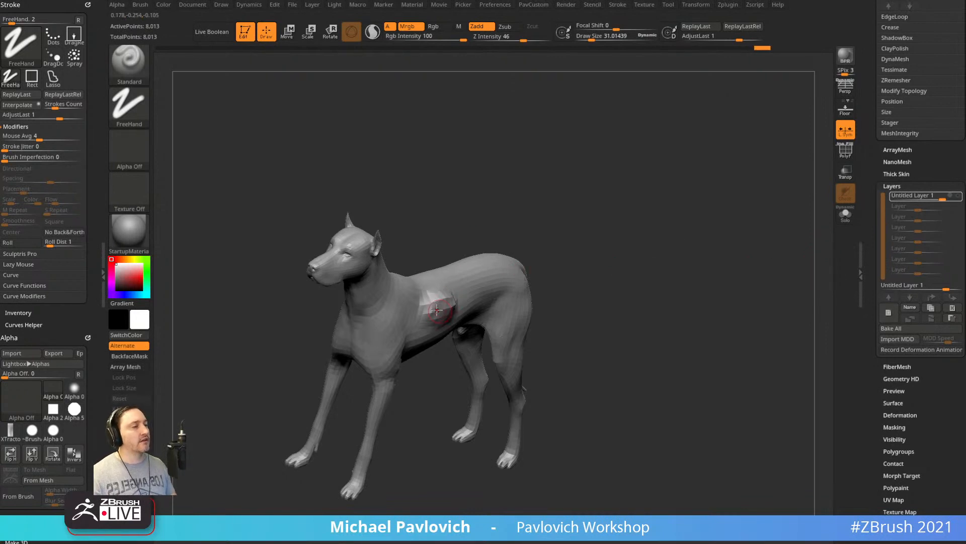
Undo the small bump on the flank.
{"action": "mouse_move", "coordinate": [729, 294]}
{"action": "left_mouse_down"}
{"action": "mouse_move", "coordinate": [705, 252]}
{"action": "mouse_move", "coordinate": [663, 296]}
{"action": "left_mouse_up"}
{"action": "key", "text": "ctrl+z"}
{"action": "key", "text": "ctrl+z"}
{"action": "key", "text": "ctrl+z"}
Sculpt a long stroke along the standing dog's upper flank at draw size about 41 and toggle the pose layer to check it.
{"action": "mouse_move", "coordinate": [743, 237]}
{"action": "left_mouse_down"}
{"action": "mouse_move", "coordinate": [746, 252]}
{"action": "mouse_move", "coordinate": [738, 243]}
{"action": "left_mouse_up"}
{"action": "key", "text": "s"}
{"action": "left_click_drag", "start_coordinate": [422, 314], "coordinate": [430, 314]}
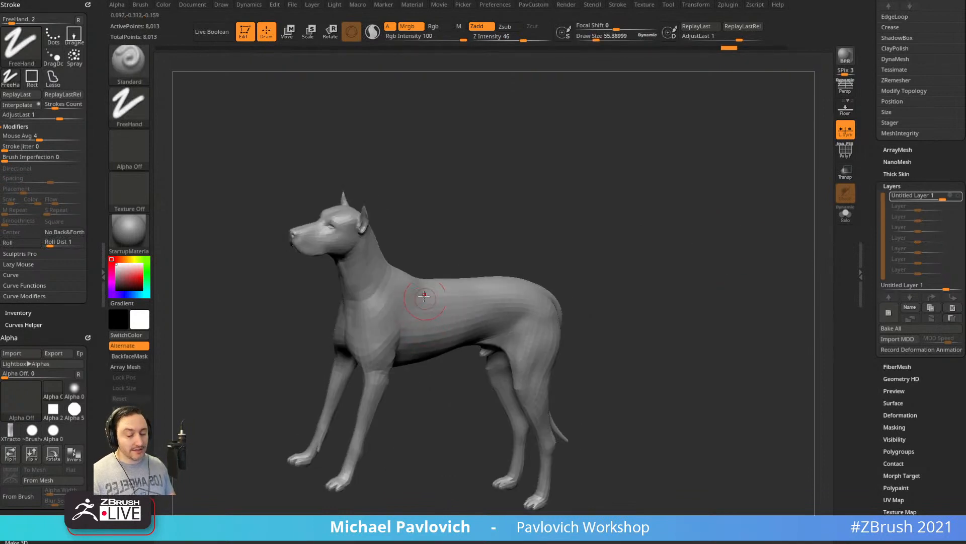
{"action": "left_click_drag", "start_coordinate": [496, 203], "coordinate": [492, 231]}
{"action": "key", "text": "s"}
{"action": "mouse_move", "coordinate": [443, 295]}
{"action": "left_mouse_down"}
{"action": "mouse_move", "coordinate": [447, 303]}
{"action": "mouse_move", "coordinate": [512, 280]}
{"action": "left_mouse_up"}
{"action": "left_click", "coordinate": [957, 197]}
{"action": "mouse_move", "coordinate": [745, 342]}
{"action": "left_mouse_down"}
{"action": "mouse_move", "coordinate": [718, 291]}
{"action": "mouse_move", "coordinate": [654, 309]}
{"action": "mouse_move", "coordinate": [754, 336]}
{"action": "left_mouse_up"}
{"action": "left_click", "coordinate": [957, 196]}
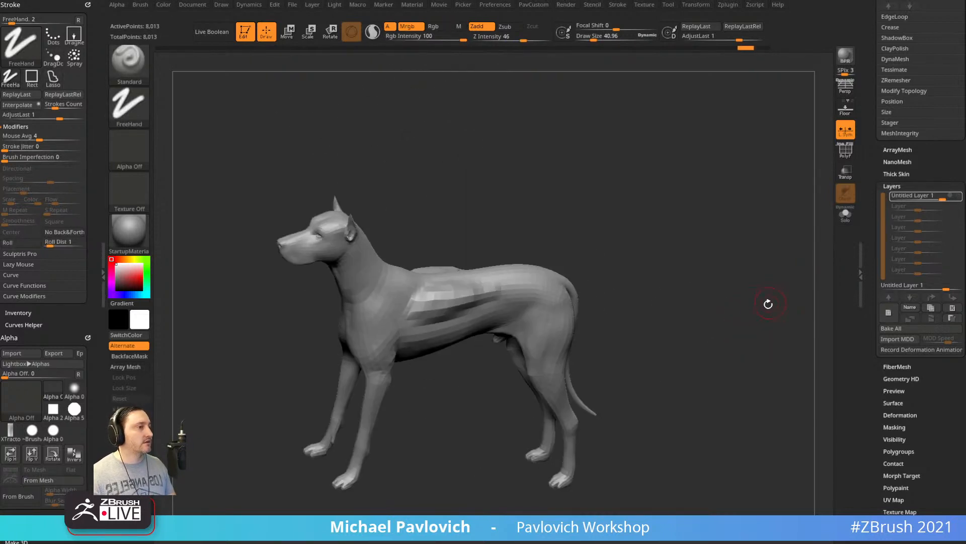
Undo the long flank stroke and the remaining test changes on the dog.
{"action": "key", "text": "ctrl+z"}
{"action": "mouse_move", "coordinate": [688, 373]}
{"action": "left_mouse_down", "text": "alt"}
{"action": "mouse_move", "coordinate": [617, 319]}
{"action": "mouse_move", "coordinate": [385, 394]}
{"action": "mouse_move", "coordinate": [398, 378]}
{"action": "left_mouse_up", "text": "alt"}
{"action": "mouse_move", "coordinate": [687, 352]}
{"action": "left_mouse_down", "text": "alt"}
{"action": "mouse_move", "coordinate": [671, 302]}
{"action": "mouse_move", "coordinate": [648, 282]}
{"action": "left_mouse_up", "text": "alt"}
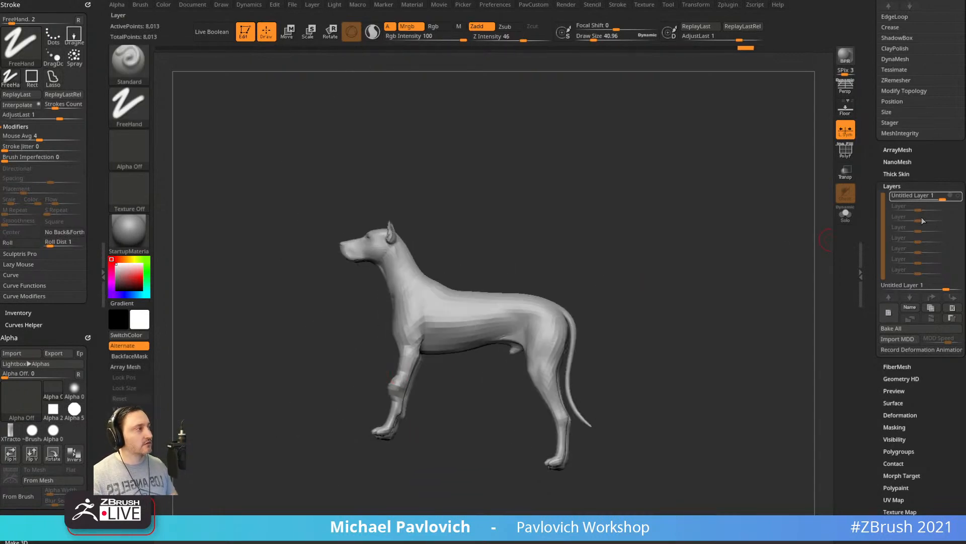
{"action": "left_click", "coordinate": [956, 196]}
{"action": "mouse_move", "coordinate": [728, 250]}
{"action": "left_mouse_down"}
{"action": "mouse_move", "coordinate": [768, 268]}
{"action": "mouse_move", "coordinate": [793, 260]}
{"action": "mouse_move", "coordinate": [751, 270]}
{"action": "mouse_move", "coordinate": [793, 257]}
{"action": "left_mouse_up"}
{"action": "key", "text": "ctrl+z"}
{"action": "key", "text": "ctrl+z"}
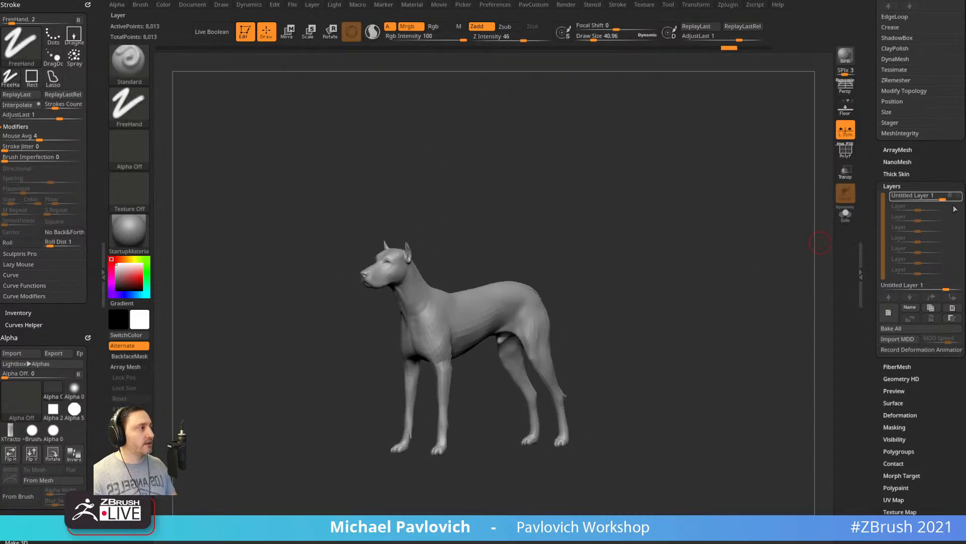
Show the pose layer and mask the dog's lower body and hind legs so only the upper body stays free.
{"action": "left_click", "coordinate": [960, 197]}
{"action": "left_click_drag", "start_coordinate": [746, 295], "coordinate": [760, 292], "text": "shift"}
{"action": "key", "text": "w"}
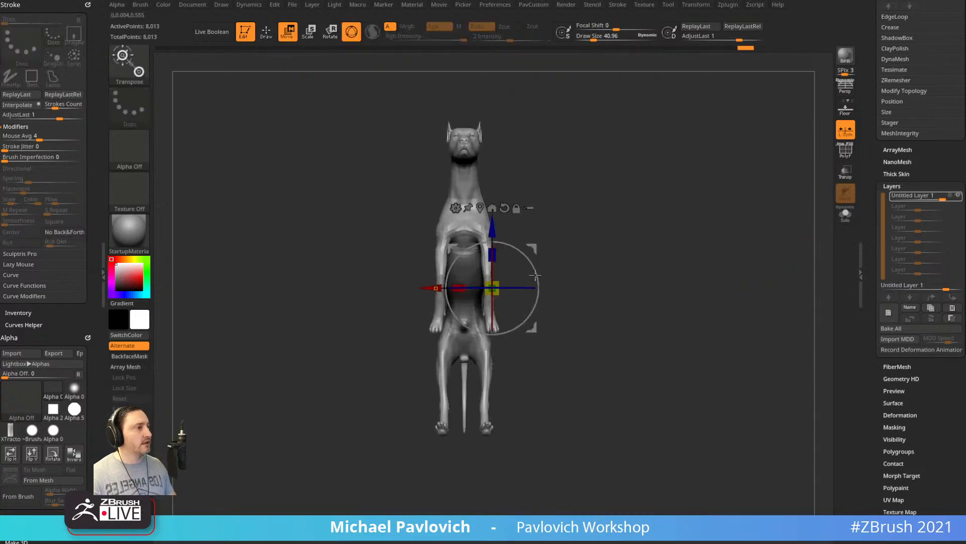
{"action": "left_click_drag", "start_coordinate": [594, 244], "coordinate": [562, 237], "text": "shift"}
{"action": "mouse_move", "coordinate": [644, 217]}
{"action": "left_mouse_down", "text": "ctrl"}
{"action": "mouse_move", "coordinate": [443, 96]}
{"action": "mouse_move", "coordinate": [624, 403]}
{"action": "mouse_move", "coordinate": [647, 252]}
{"action": "left_mouse_up", "text": "ctrl"}
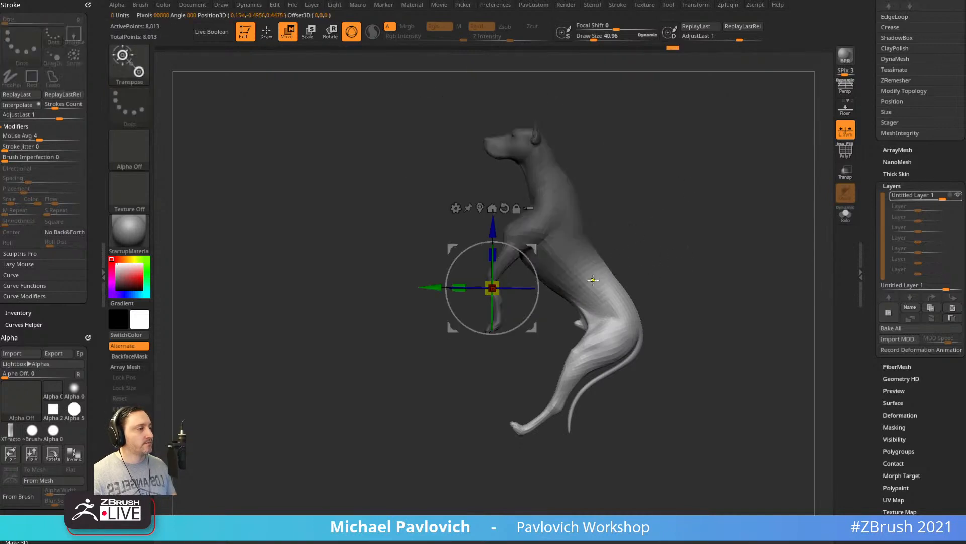
{"action": "left_click", "coordinate": [661, 250], "text": "ctrl"}
Place the gizmo at the dog's waist and rotate the unmasked upper body sideways with symmetry off.
{"action": "left_click", "coordinate": [585, 271], "text": "alt"}
{"action": "left_click_drag", "start_coordinate": [647, 254], "coordinate": [624, 262], "text": "shift"}
{"action": "left_click_drag", "start_coordinate": [596, 306], "coordinate": [617, 296]}
{"action": "key", "text": "ctrl+z"}
{"action": "key", "text": "x"}
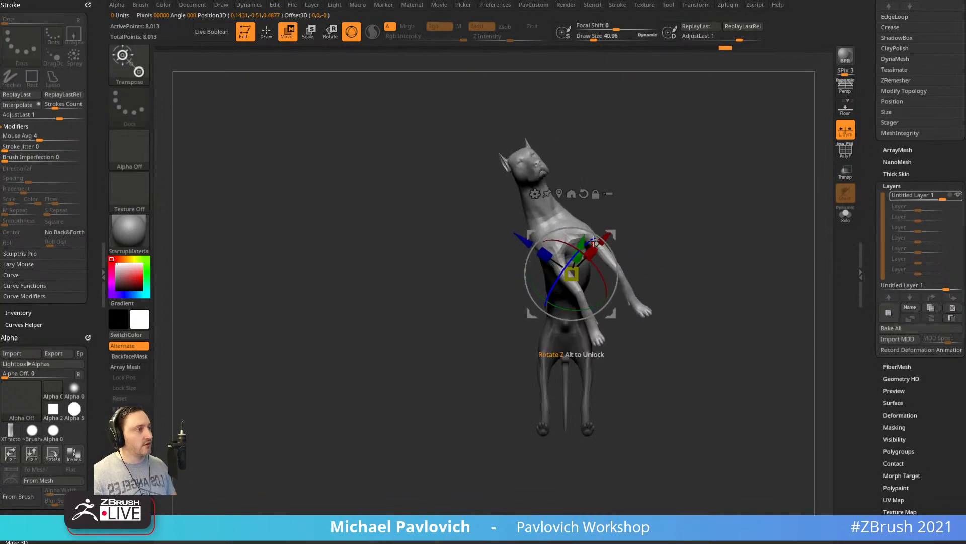
{"action": "left_click_drag", "start_coordinate": [579, 251], "coordinate": [566, 270]}
{"action": "key", "text": "q"}
Bake all layers into the posed dog mesh so it can be sculpted.
{"action": "mouse_move", "coordinate": [746, 274]}
{"action": "left_mouse_down"}
{"action": "mouse_move", "coordinate": [638, 264]}
{"action": "mouse_move", "coordinate": [696, 267]}
{"action": "mouse_move", "coordinate": [682, 259]}
{"action": "mouse_move", "coordinate": [587, 286]}
{"action": "left_mouse_up"}
{"action": "left_click", "coordinate": [512, 307]}
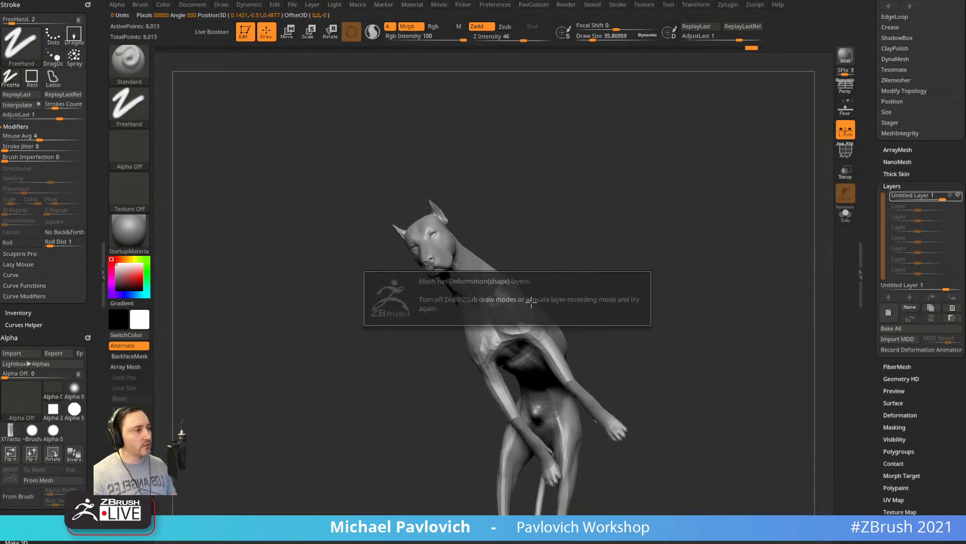
{"action": "left_click", "coordinate": [894, 332]}
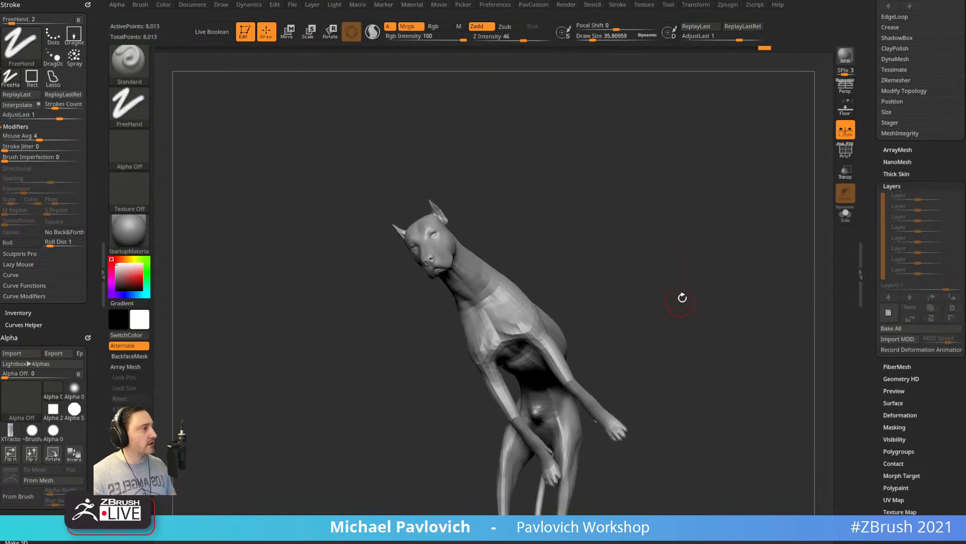
{"action": "left_click_drag", "start_coordinate": [681, 297], "coordinate": [668, 185]}
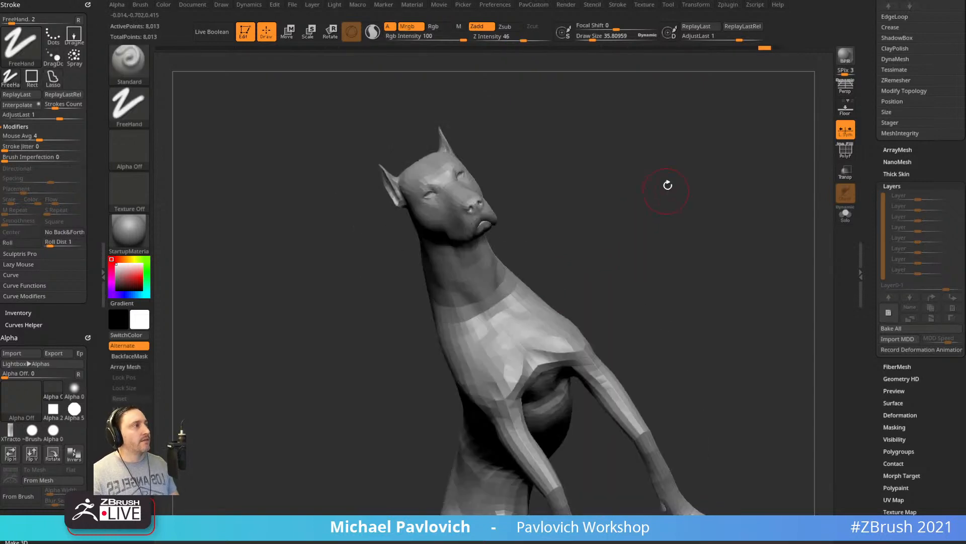
Dock the Transform palette in the tray, then activate X symmetry with Use Posable Symmetry.
{"action": "left_click", "coordinate": [689, 6]}
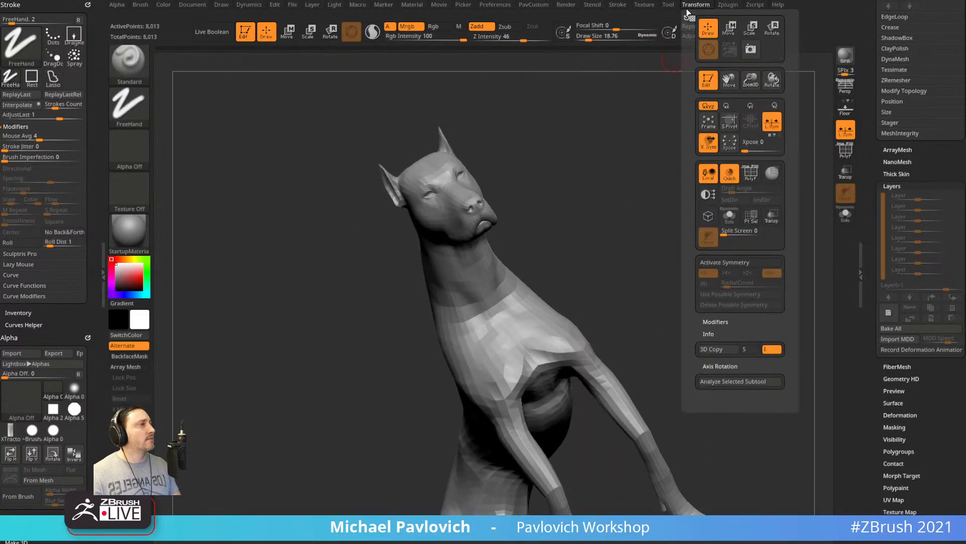
{"action": "left_click_drag", "start_coordinate": [686, 16], "coordinate": [35, 10]}
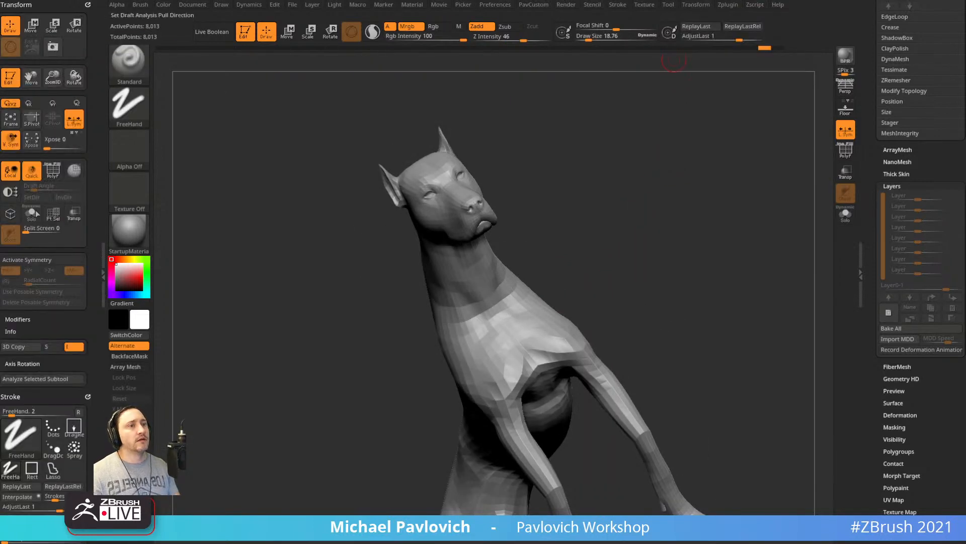
{"action": "left_click", "coordinate": [34, 259]}
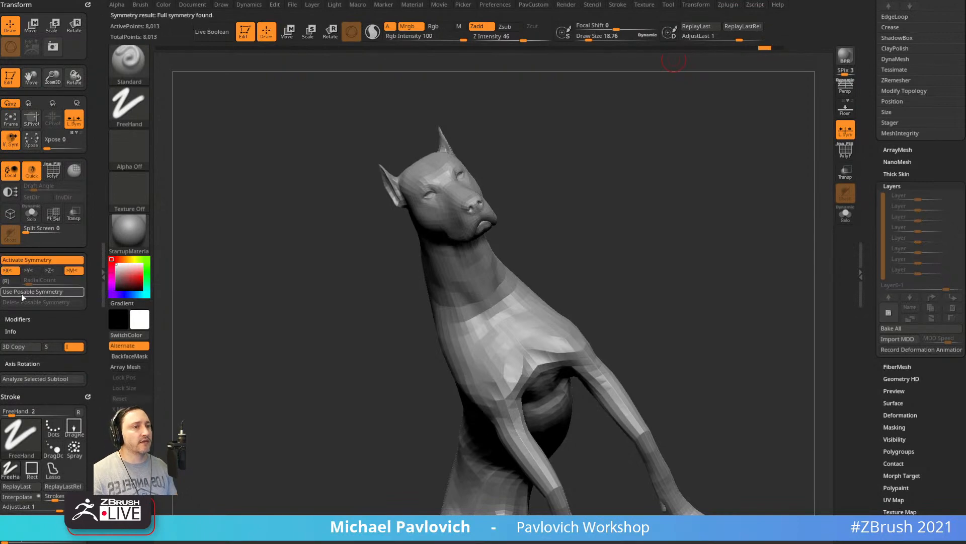
Sculpt test strokes on the posed dog's shoulder and flank using posable symmetry.
{"action": "left_click_drag", "start_coordinate": [558, 243], "coordinate": [550, 270]}
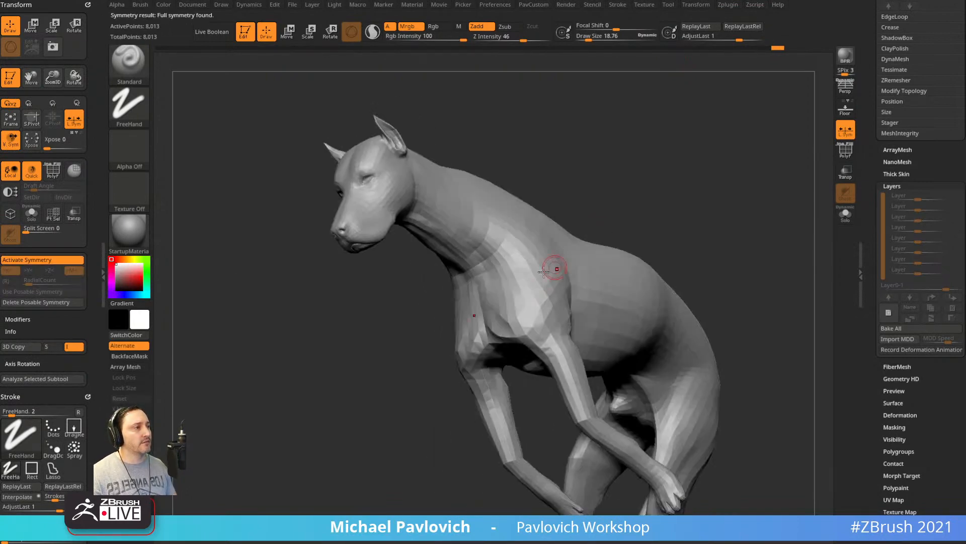
{"action": "left_click_drag", "start_coordinate": [640, 218], "coordinate": [613, 231]}
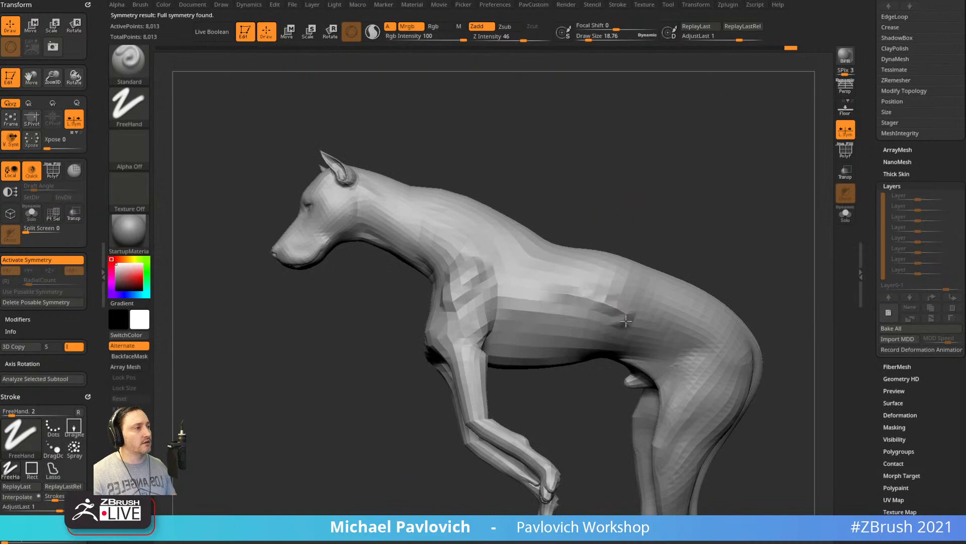
{"action": "left_click_drag", "start_coordinate": [671, 227], "coordinate": [629, 272]}
{"action": "left_click_drag", "start_coordinate": [357, 223], "coordinate": [727, 232]}
Toggle the polyframe display on and off, and subdivide the dog mesh three times.
{"action": "left_click", "coordinate": [852, 158]}
{"action": "mouse_move", "coordinate": [785, 187]}
{"action": "left_mouse_down"}
{"action": "mouse_move", "coordinate": [742, 216]}
{"action": "mouse_move", "coordinate": [780, 211]}
{"action": "mouse_move", "coordinate": [749, 214]}
{"action": "mouse_move", "coordinate": [757, 231]}
{"action": "mouse_move", "coordinate": [705, 268]}
{"action": "mouse_move", "coordinate": [640, 216]}
{"action": "mouse_move", "coordinate": [627, 225]}
{"action": "left_mouse_up"}
{"action": "left_click", "coordinate": [850, 156]}
{"action": "key", "text": "ctrl+d"}
{"action": "key", "text": "ctrl+d"}
{"action": "key", "text": "ctrl+d"}
Sculpt details on the dog's head and cheeks with the Standard brush, enlarging the draw size to about 33.
{"action": "key", "text": "s"}
{"action": "mouse_move", "coordinate": [627, 225]}
{"action": "left_mouse_down"}
{"action": "mouse_move", "coordinate": [610, 225]}
{"action": "mouse_move", "coordinate": [615, 287]}
{"action": "left_mouse_up"}
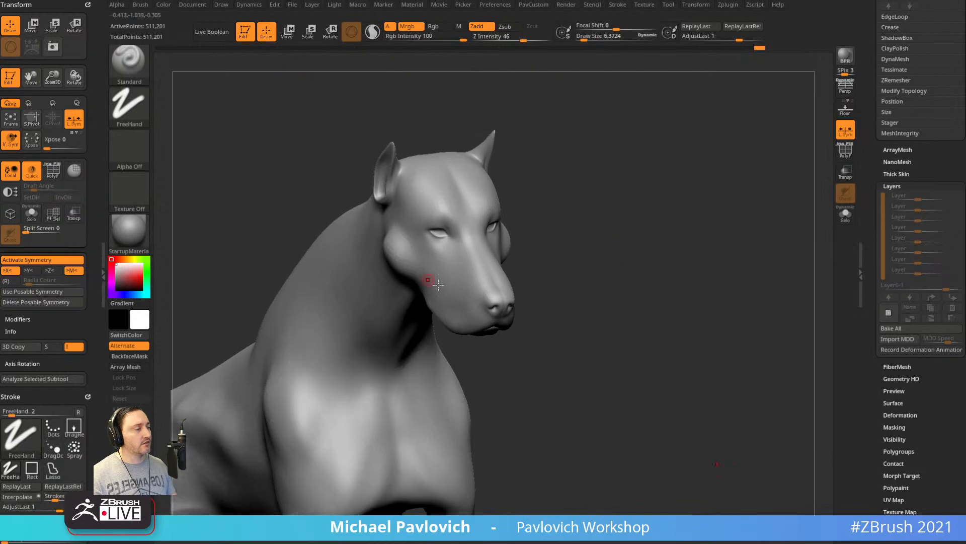
{"action": "left_click_drag", "start_coordinate": [599, 229], "coordinate": [622, 236]}
{"action": "key", "text": "s"}
{"action": "left_click_drag", "start_coordinate": [493, 285], "coordinate": [507, 285]}
{"action": "key", "text": "s"}
{"action": "left_click_drag", "start_coordinate": [438, 231], "coordinate": [427, 231]}
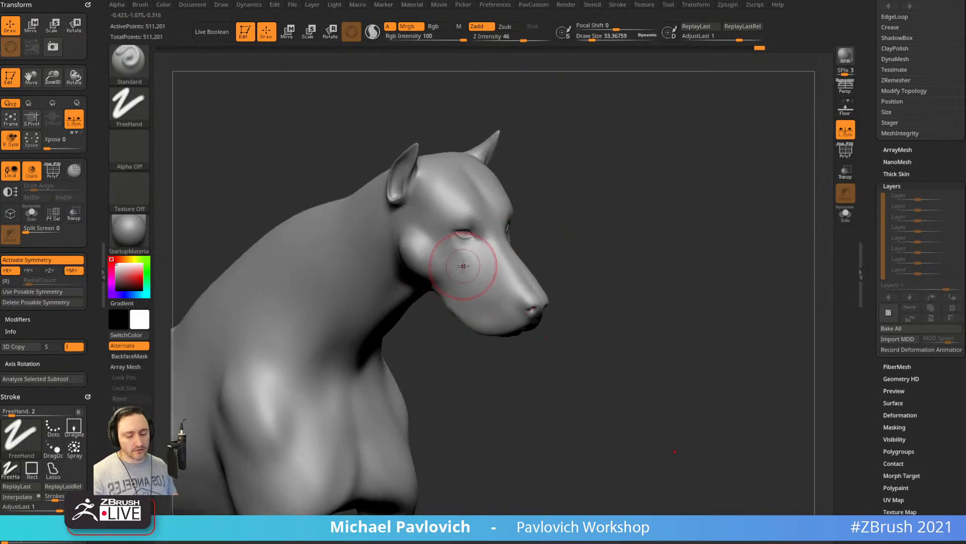
Turn symmetry off and mask a star on the dog's cheek using MaskPen with Alpha 10 and Focal Shift -100.
{"action": "key", "text": "x"}
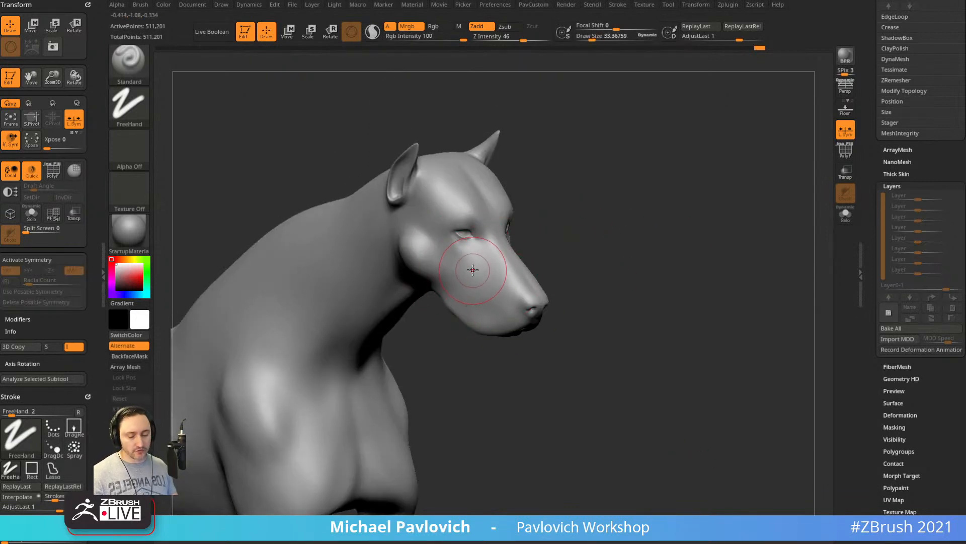
{"action": "key", "text": "ctrl"}
{"action": "left_click", "coordinate": [149, 103]}
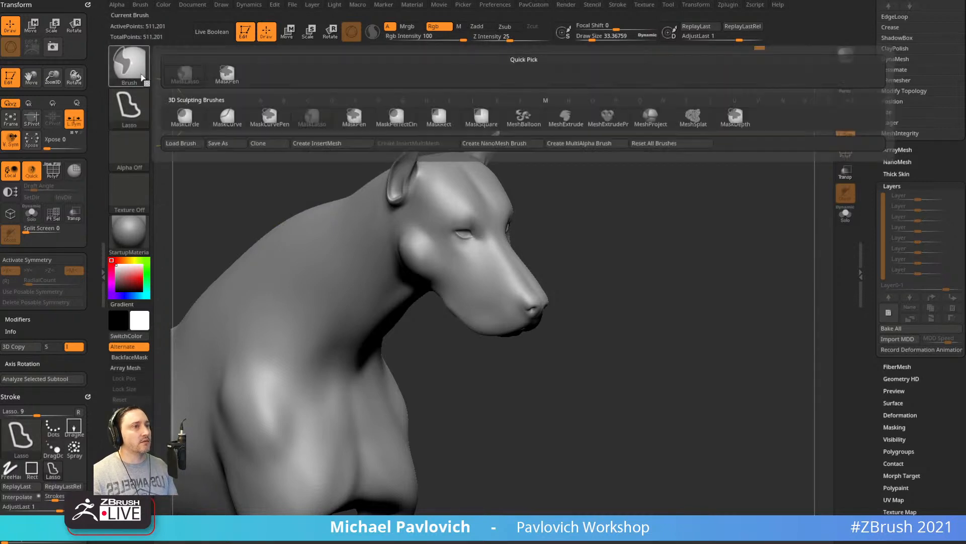
{"action": "left_click", "coordinate": [227, 80], "text": "ctrl"}
{"action": "left_click", "coordinate": [137, 123], "text": "ctrl"}
{"action": "left_click", "coordinate": [139, 151], "text": "ctrl"}
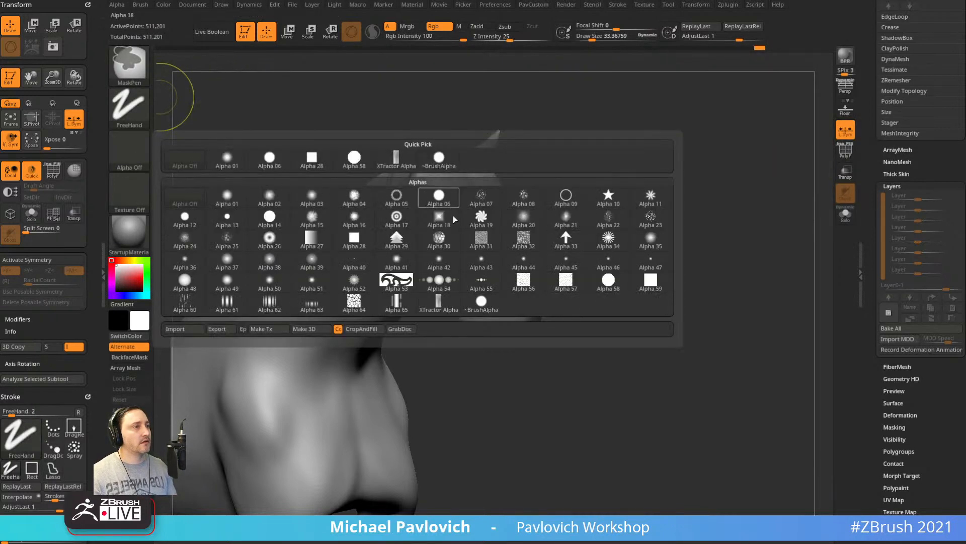
{"action": "left_click", "coordinate": [609, 196], "text": "ctrl"}
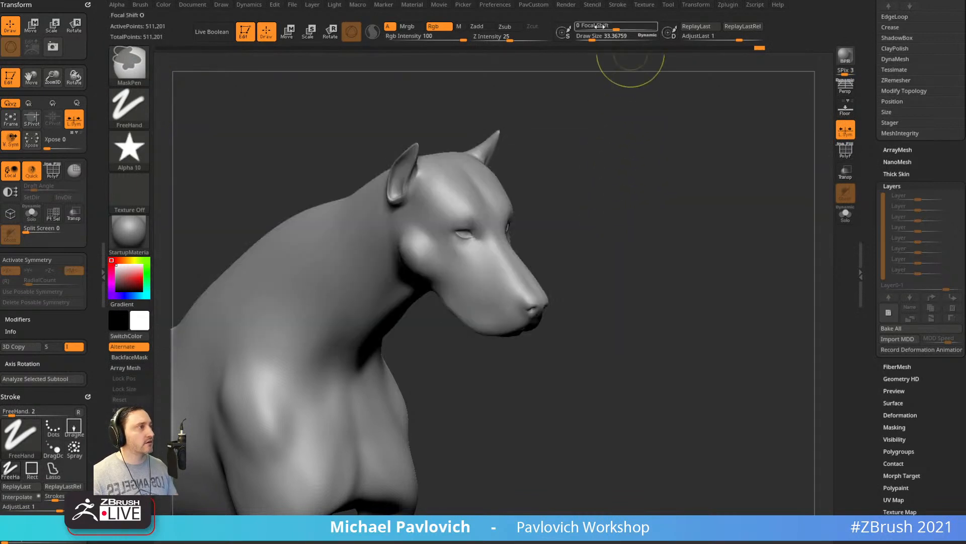
{"action": "left_click_drag", "start_coordinate": [463, 289], "coordinate": [424, 249], "text": "ctrl"}
{"action": "left_click_drag", "start_coordinate": [724, 231], "coordinate": [639, 229]}
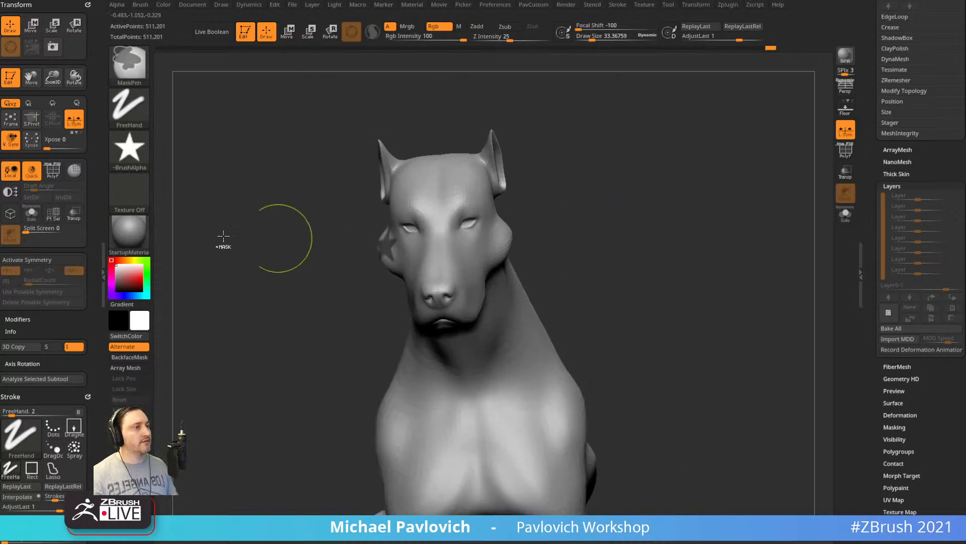
Set the MaskPen brush to Alpha Off.
{"action": "left_click", "coordinate": [142, 158], "text": "ctrl"}
{"action": "left_click", "coordinate": [183, 160], "text": "ctrl"}
{"action": "left_click_drag", "start_coordinate": [625, 93], "coordinate": [435, 441], "text": "ctrl"}
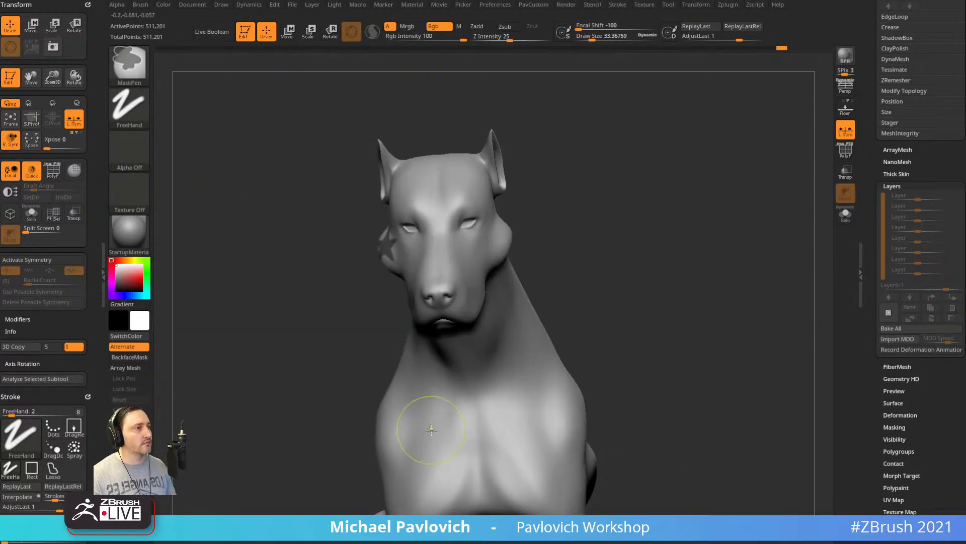
Mirror the star mask to the dog's opposite cheek by posable symmetry and activate symmetry again.
{"action": "left_click_drag", "start_coordinate": [352, 257], "coordinate": [548, 243]}
{"action": "left_click_drag", "start_coordinate": [725, 231], "coordinate": [657, 246]}
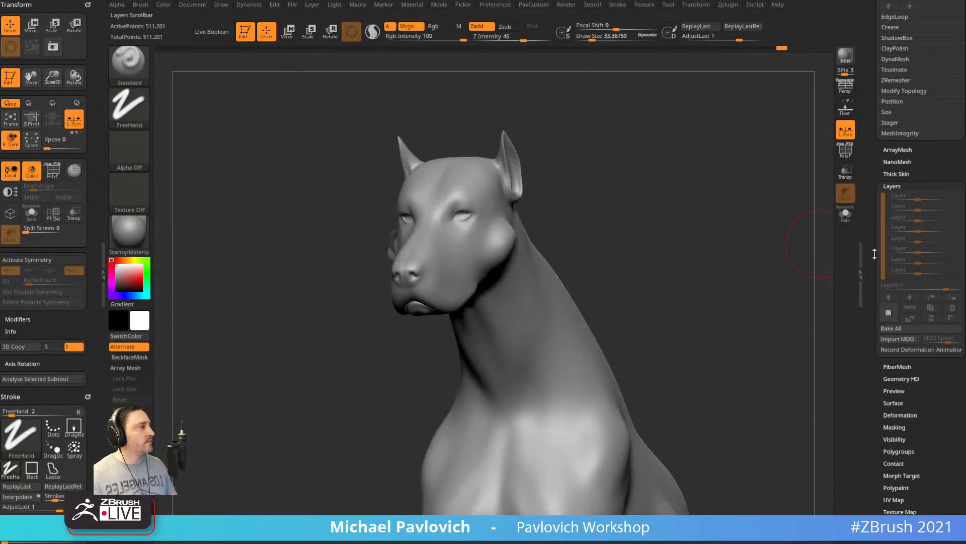
{"action": "scroll", "coordinate": [874, 254], "scroll_direction": "down", "scroll_amount": 3}
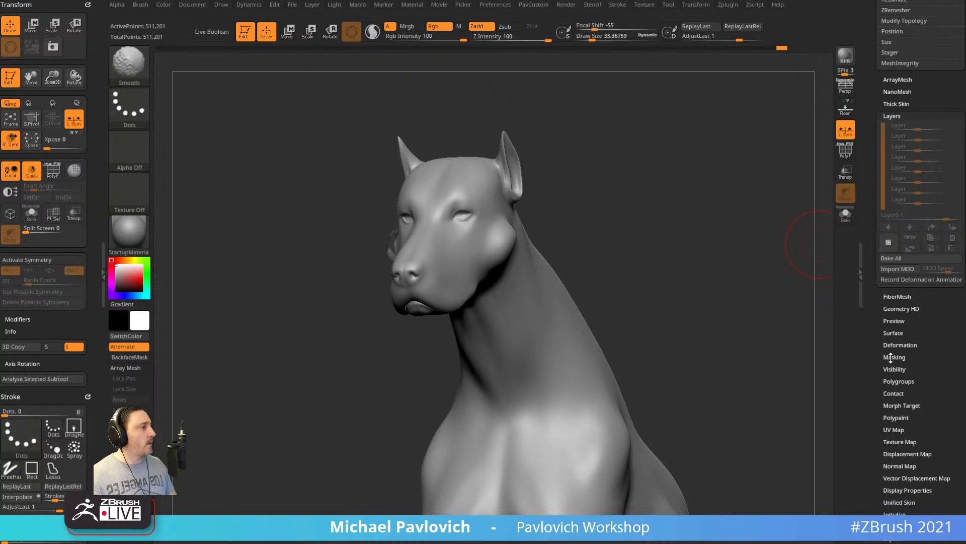
{"action": "left_click", "coordinate": [888, 357]}
{"action": "scroll", "coordinate": [880, 287], "scroll_direction": "down", "scroll_amount": 3}
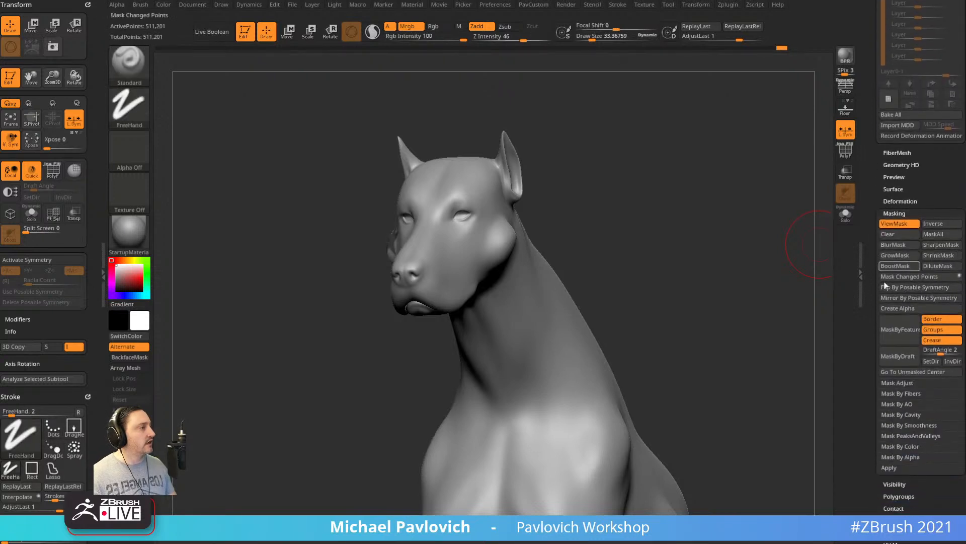
{"action": "left_click", "coordinate": [906, 298]}
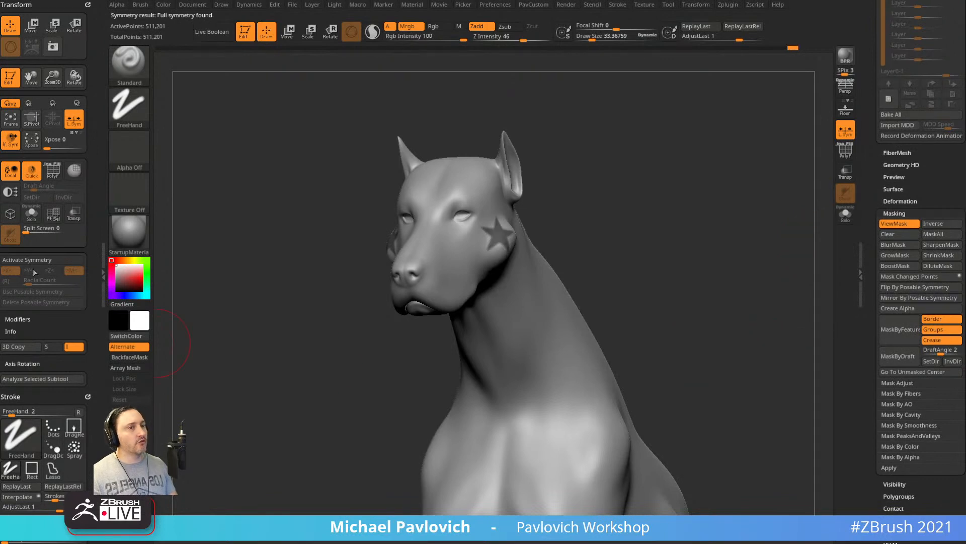
{"action": "left_click_drag", "start_coordinate": [217, 239], "coordinate": [165, 238]}
{"action": "left_click", "coordinate": [47, 261]}
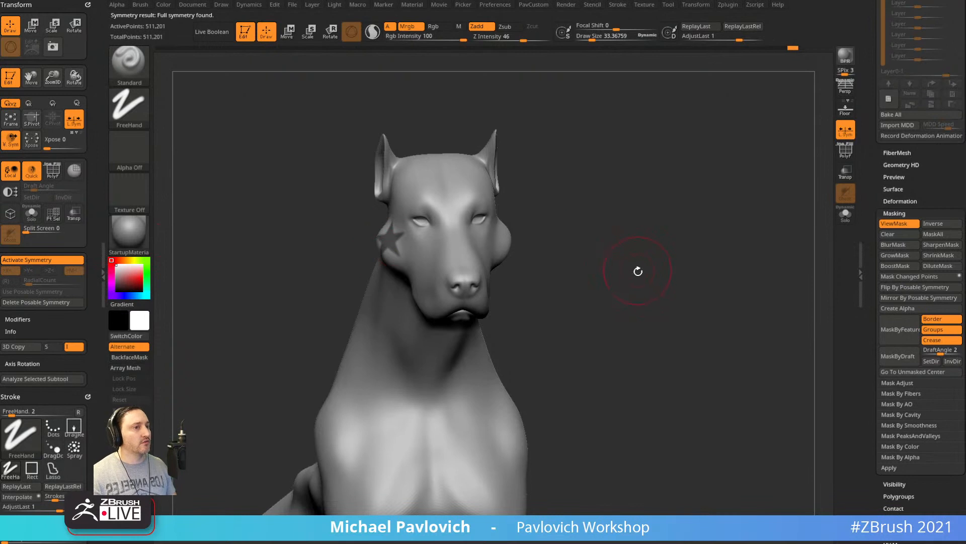
Flip the star mask to the other cheek by posable symmetry, and mirror it so both cheeks are masked.
{"action": "left_click_drag", "start_coordinate": [656, 291], "coordinate": [655, 284]}
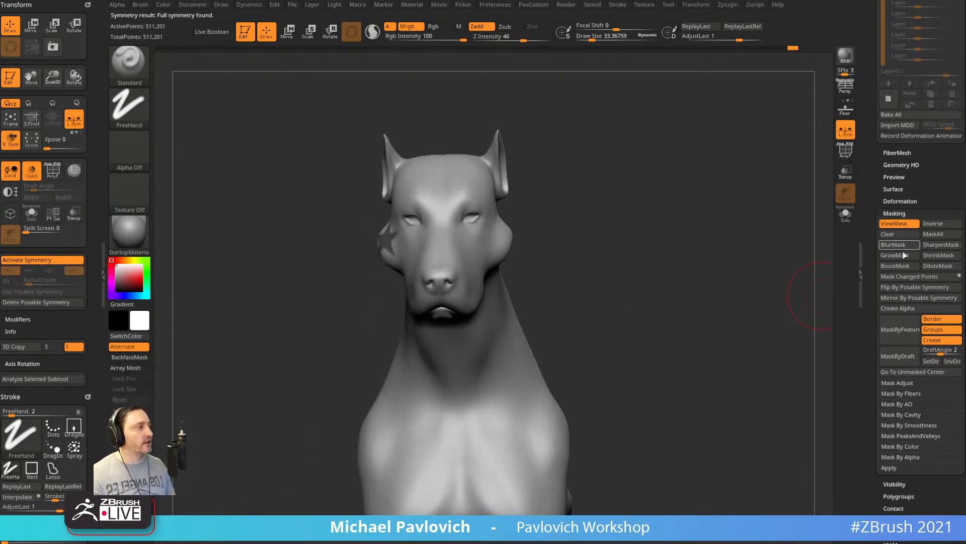
{"action": "left_click", "coordinate": [911, 287]}
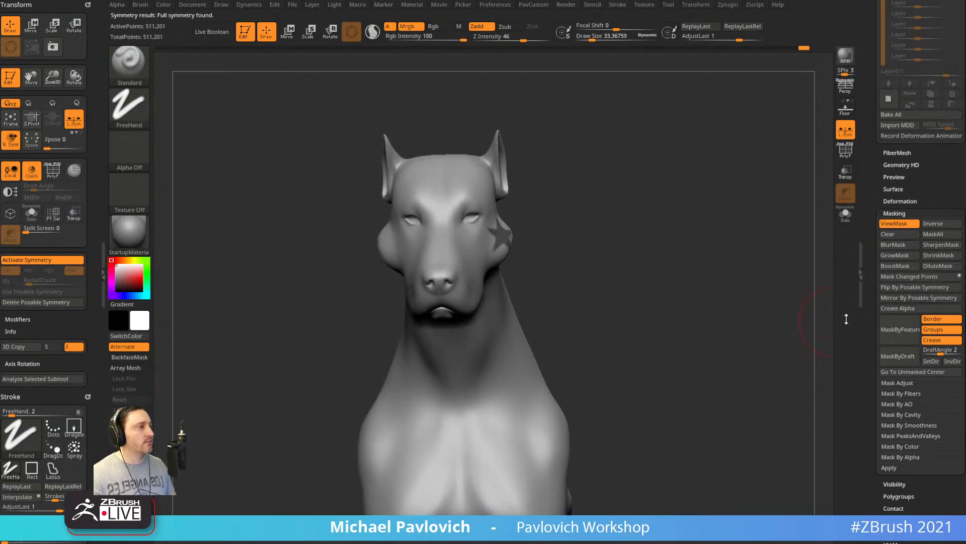
{"action": "left_click", "coordinate": [910, 298]}
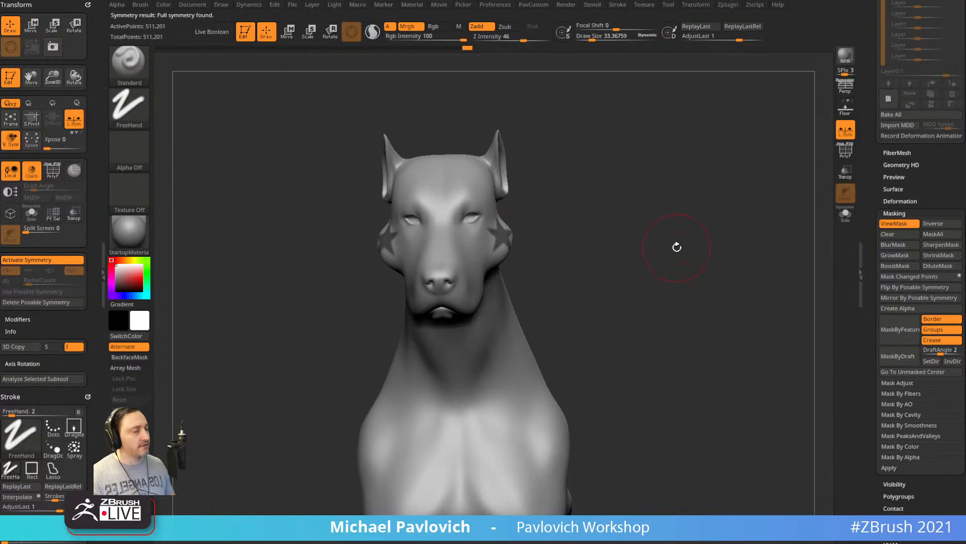
{"action": "left_click_drag", "start_coordinate": [692, 228], "coordinate": [726, 243]}
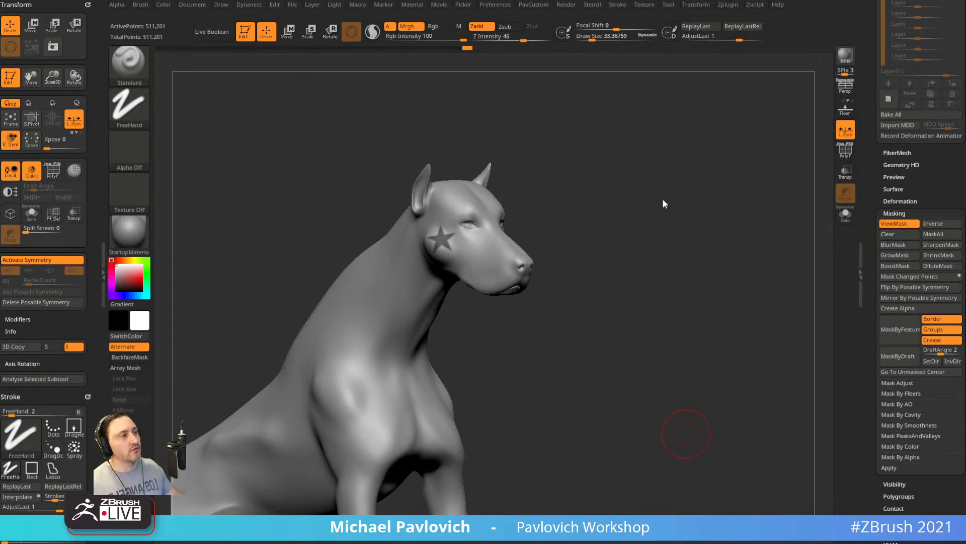
Reduce the draw size to about 1.4 and clear the mask from the dog.
{"action": "left_click_drag", "start_coordinate": [663, 199], "coordinate": [660, 161]}
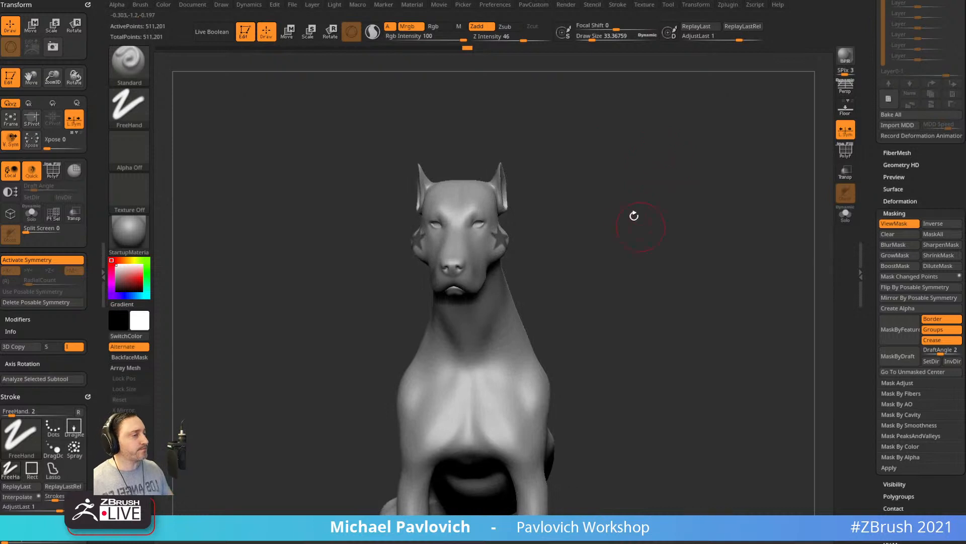
{"action": "mouse_move", "coordinate": [634, 216]}
{"action": "right_mouse_down"}
{"action": "mouse_move", "coordinate": [653, 252]}
{"action": "mouse_move", "coordinate": [627, 243]}
{"action": "right_mouse_up"}
{"action": "key", "text": "s"}
{"action": "left_click", "coordinate": [618, 245]}
{"action": "left_click_drag", "start_coordinate": [638, 248], "coordinate": [656, 258], "text": "ctrl"}
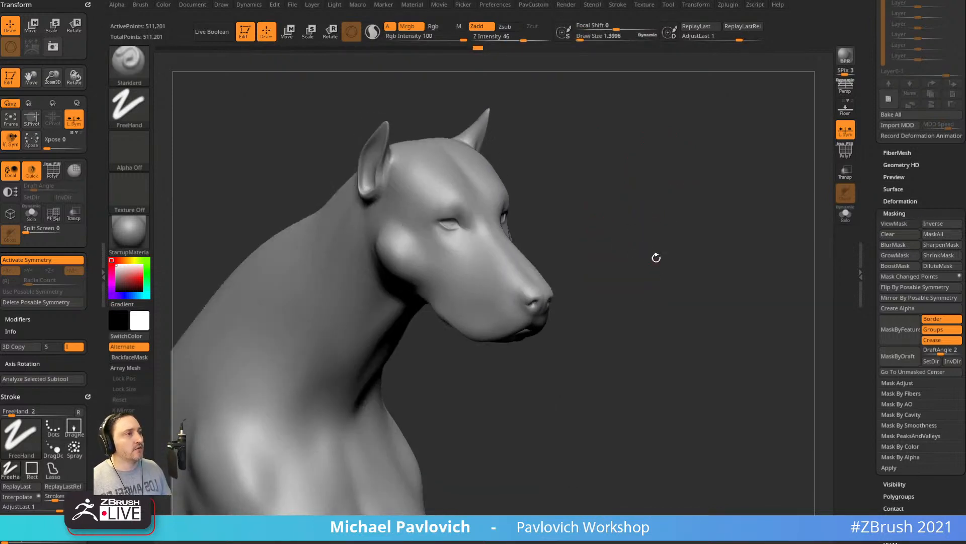
Set the Standard brush to Rgb only with Zadd off, pick yellow, and set the draw size to about 2.1.
{"action": "left_click", "coordinate": [132, 67], "text": "ctrl"}
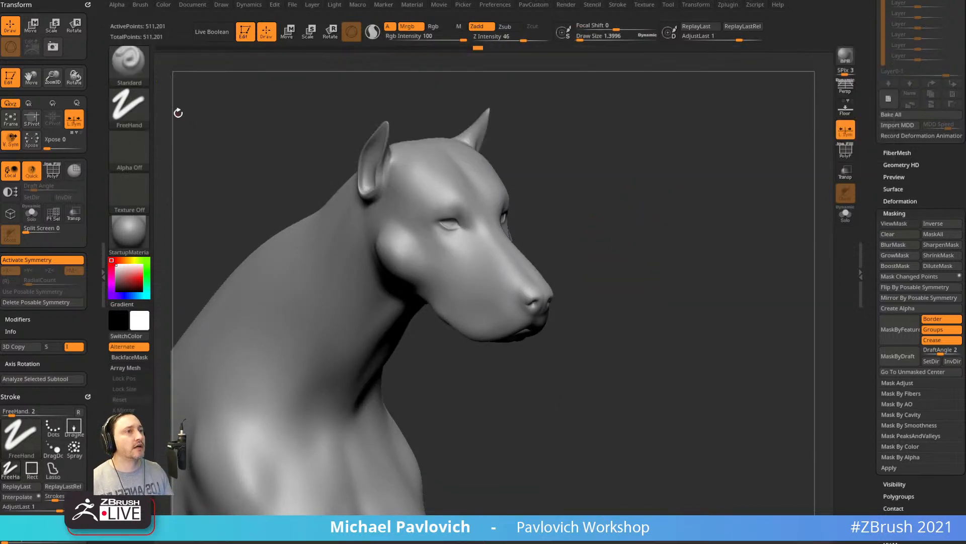
{"action": "key", "text": "s"}
{"action": "left_click_drag", "start_coordinate": [176, 92], "coordinate": [187, 92]}
{"action": "left_click", "coordinate": [434, 26]}
{"action": "left_click", "coordinate": [478, 26]}
{"action": "key", "text": "s"}
{"action": "left_click_drag", "start_coordinate": [250, 124], "coordinate": [248, 124]}
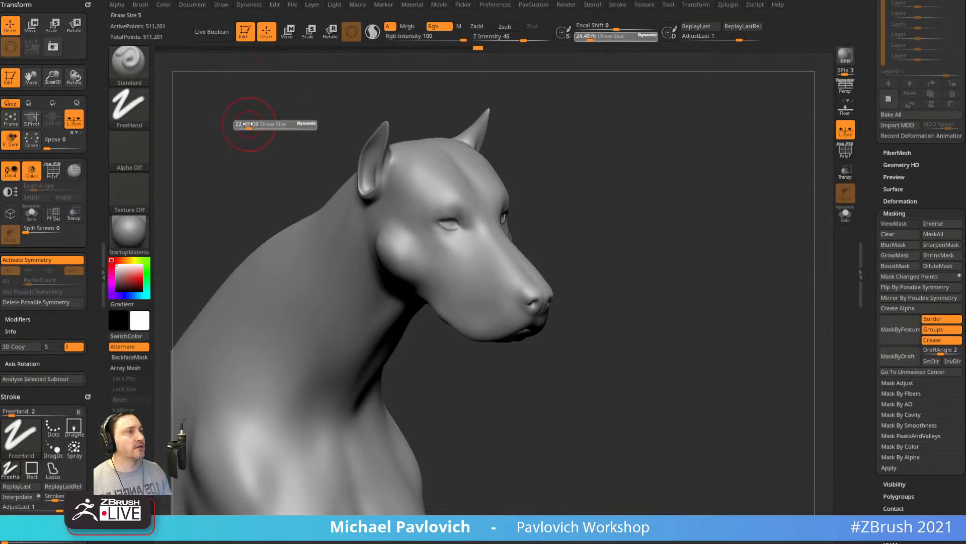
{"action": "left_click", "coordinate": [130, 260]}
{"action": "left_click", "coordinate": [142, 278]}
{"action": "key", "text": "s"}
{"action": "left_click_drag", "start_coordinate": [252, 231], "coordinate": [244, 230]}
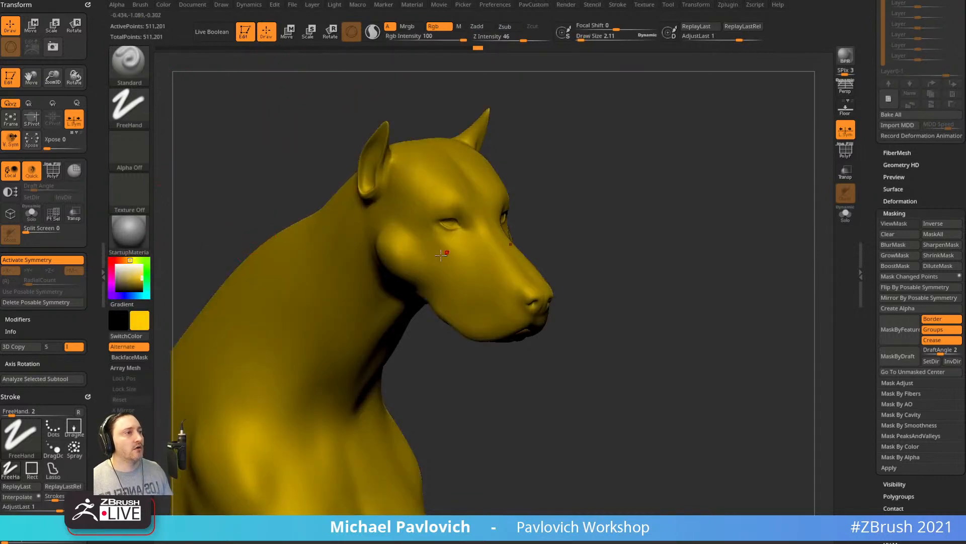
Turn symmetry off and paint a round yellow spot on the dog's cheek over a white-filled mesh, using a draw size of about 12.
{"action": "key", "text": "s"}
{"action": "key", "text": "s"}
{"action": "left_click_drag", "start_coordinate": [419, 251], "coordinate": [425, 250]}
{"action": "key", "text": "x"}
{"action": "left_click_drag", "start_coordinate": [613, 168], "coordinate": [654, 170]}
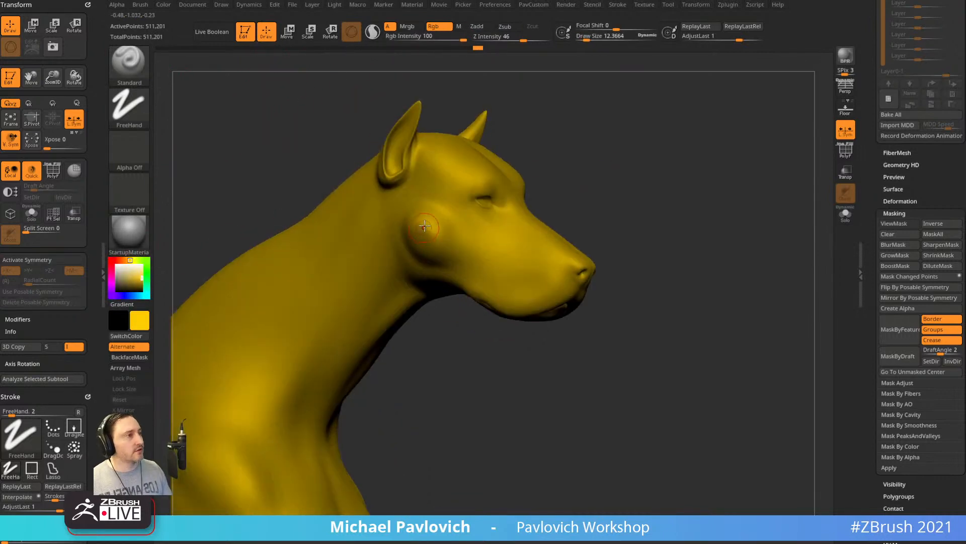
{"action": "left_click_drag", "start_coordinate": [425, 226], "coordinate": [433, 231]}
{"action": "left_click_drag", "start_coordinate": [574, 147], "coordinate": [563, 196]}
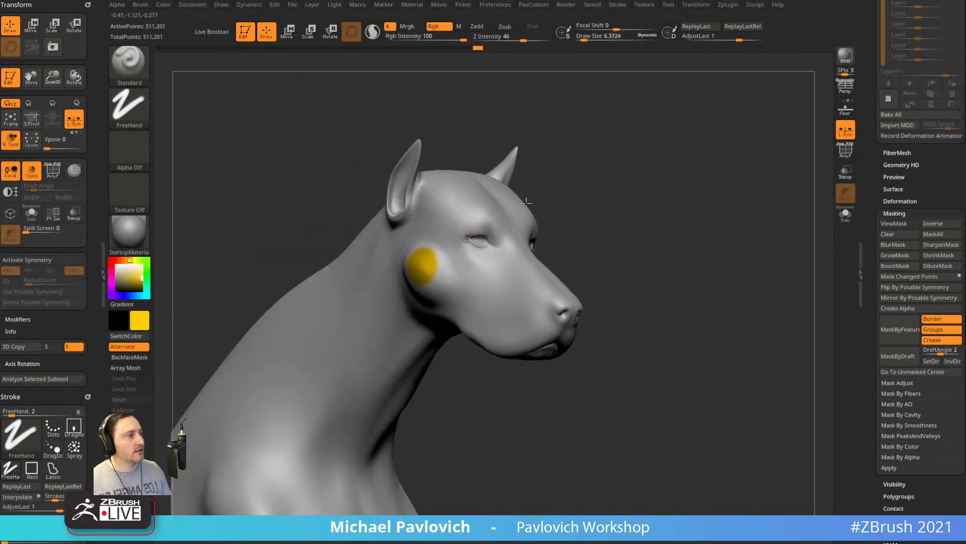
Paint black eyes and a smiling mouth on the yellow cheek spot, reducing the draw size to about 3.8.
{"action": "left_click_drag", "start_coordinate": [613, 178], "coordinate": [570, 192]}
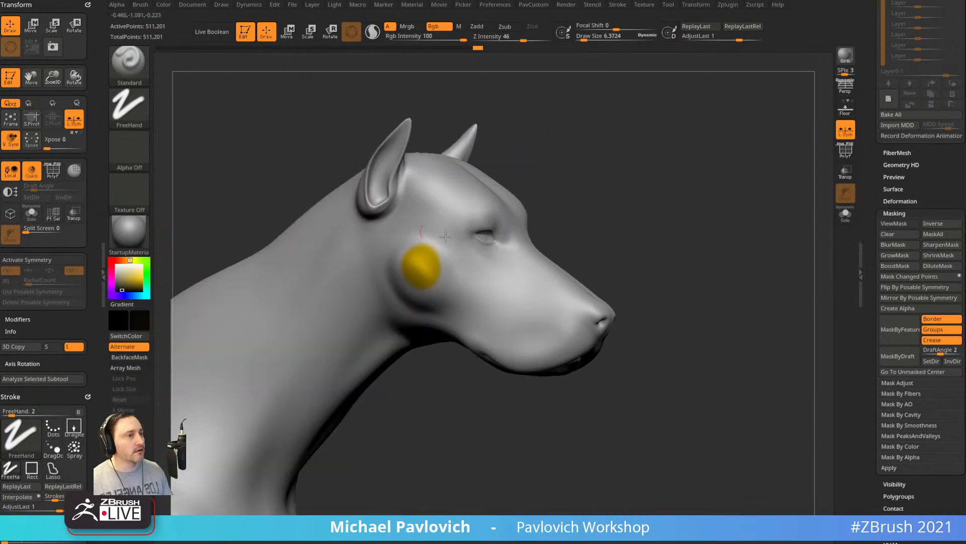
{"action": "key", "text": "s"}
{"action": "left_click_drag", "start_coordinate": [418, 259], "coordinate": [410, 259]}
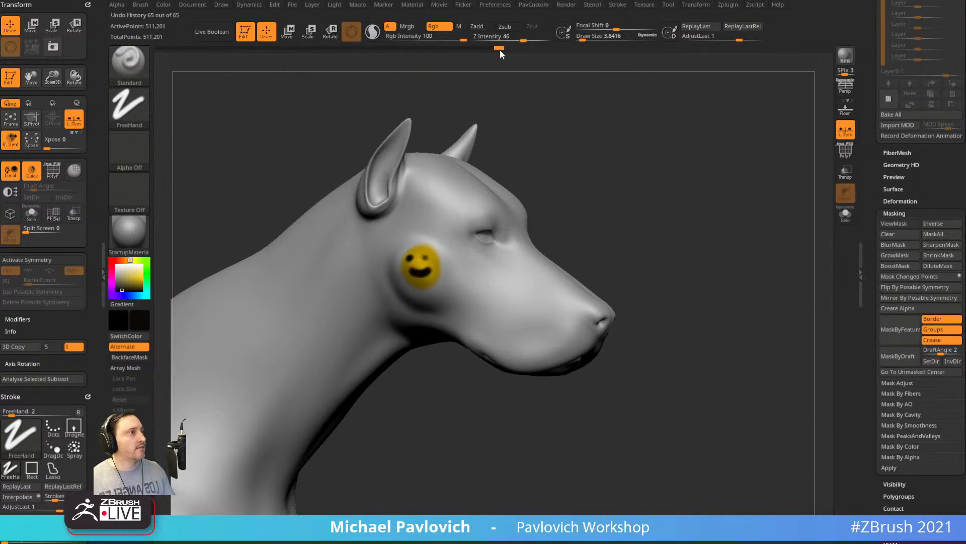
Mark the undo history state before the smiley as the reference point, and return to the latest history state.
{"action": "left_click_drag", "start_coordinate": [498, 47], "coordinate": [479, 48]}
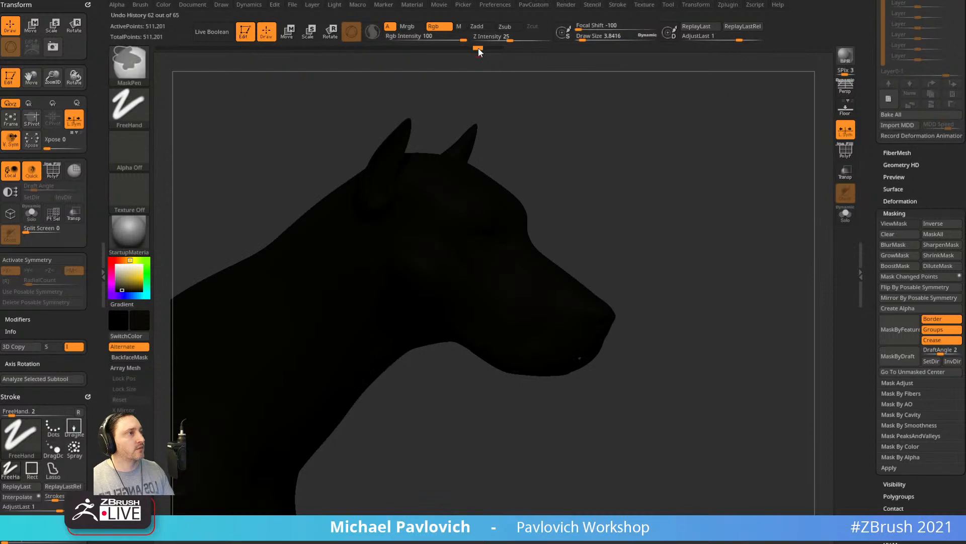
{"action": "left_click", "coordinate": [478, 49], "text": "ctrl"}
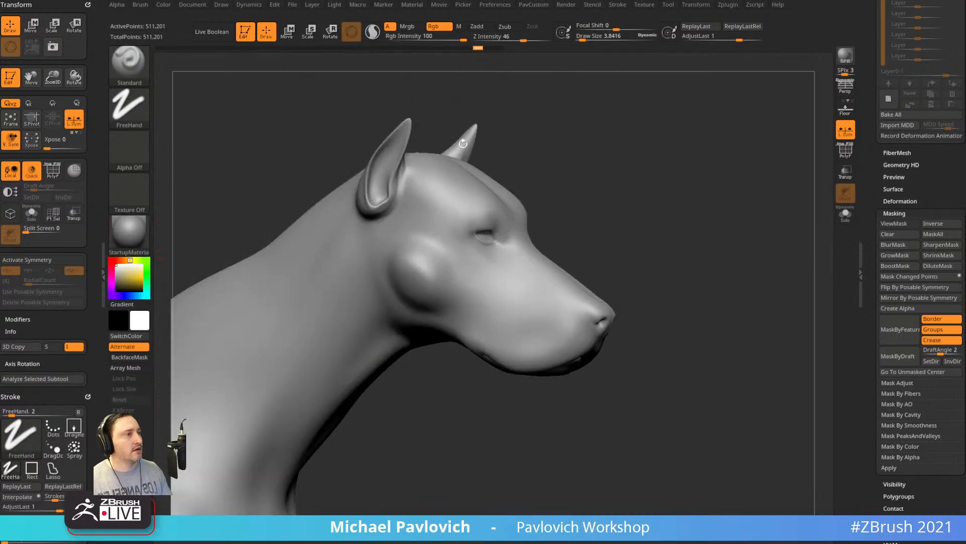
{"action": "left_click", "coordinate": [498, 47]}
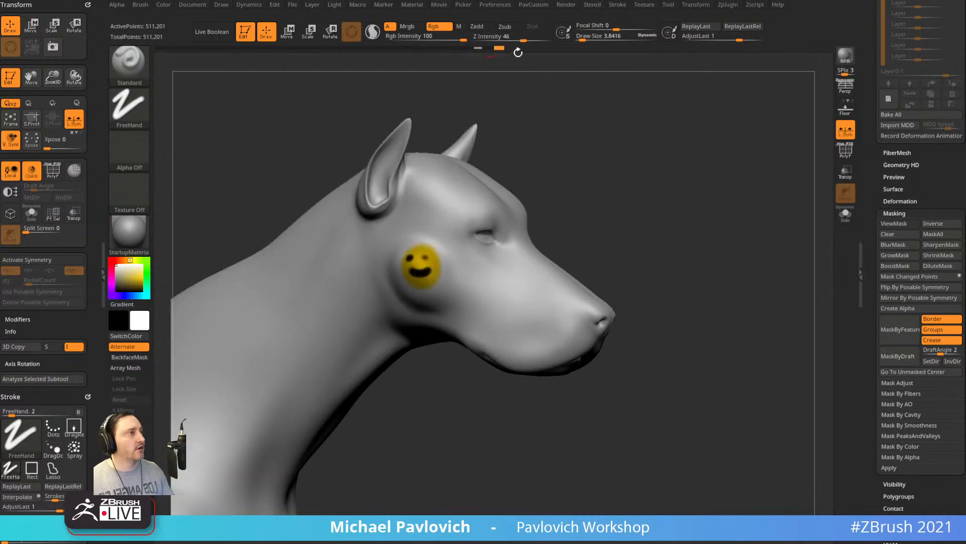
Mask the painted smiley on the cheek with Mask Changed Points.
{"action": "mouse_move", "coordinate": [738, 38]}
{"action": "left_mouse_down"}
{"action": "mouse_move", "coordinate": [714, 39]}
{"action": "mouse_move", "coordinate": [754, 53]}
{"action": "left_mouse_up"}
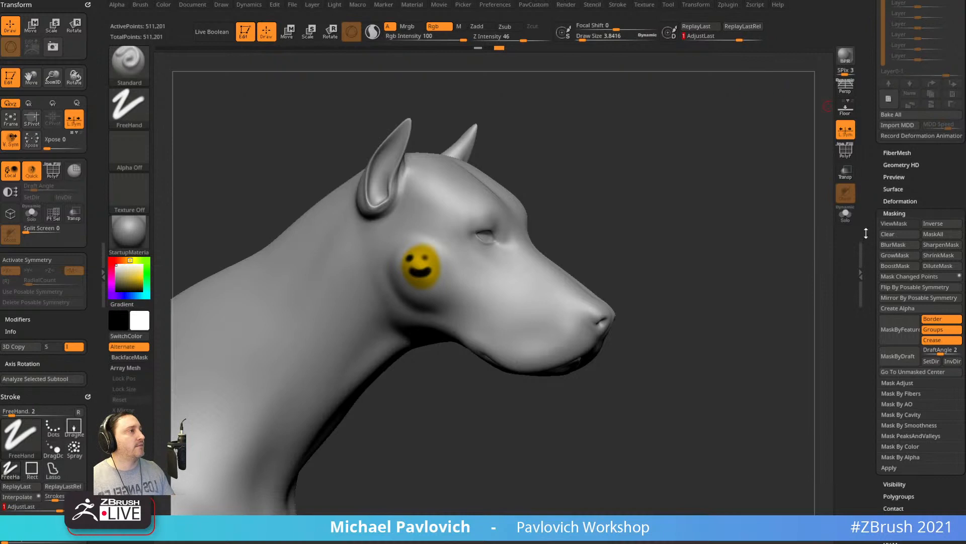
{"action": "scroll", "coordinate": [866, 233], "scroll_direction": "down", "scroll_amount": 6}
{"action": "key", "text": "shift"}
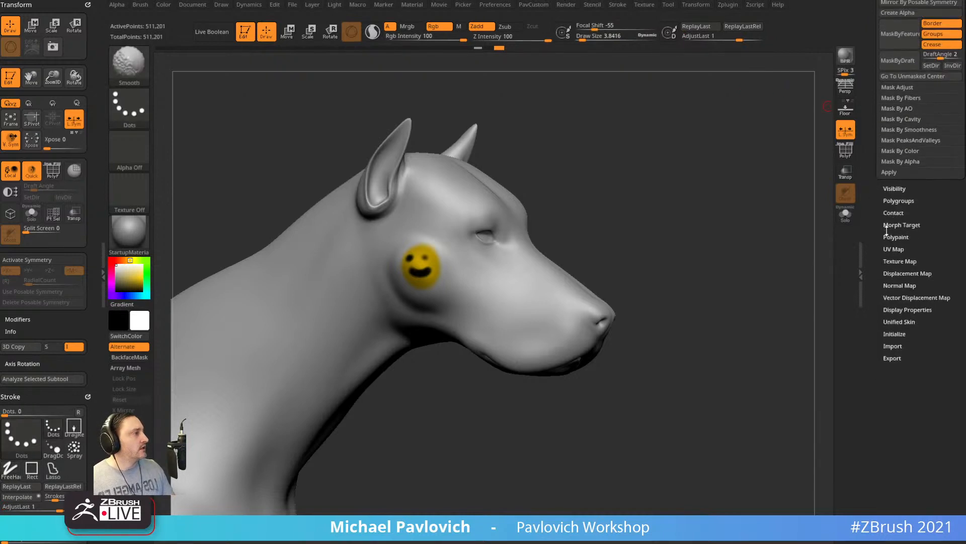
{"action": "scroll", "coordinate": [889, 212], "scroll_direction": "up", "scroll_amount": 6}
{"action": "key", "text": "shift"}
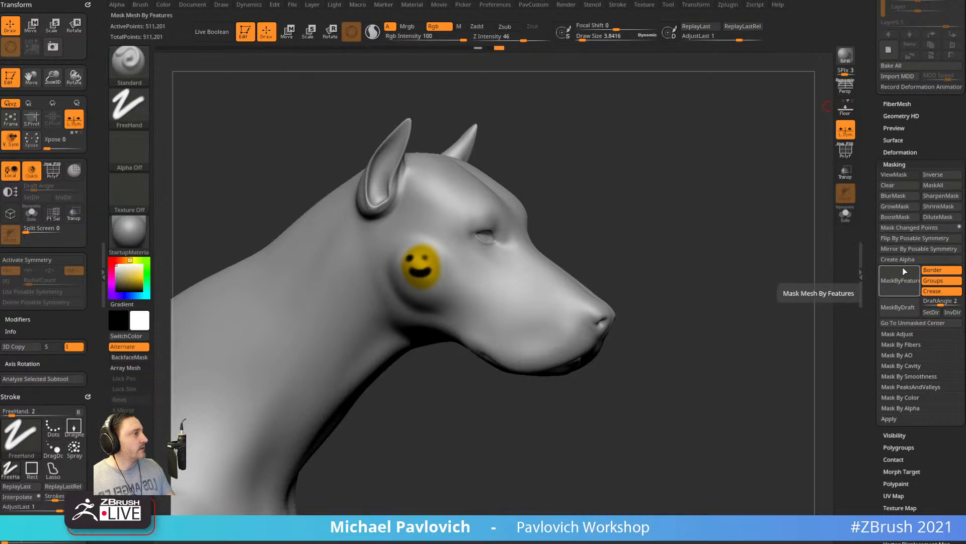
{"action": "left_click", "coordinate": [907, 227]}
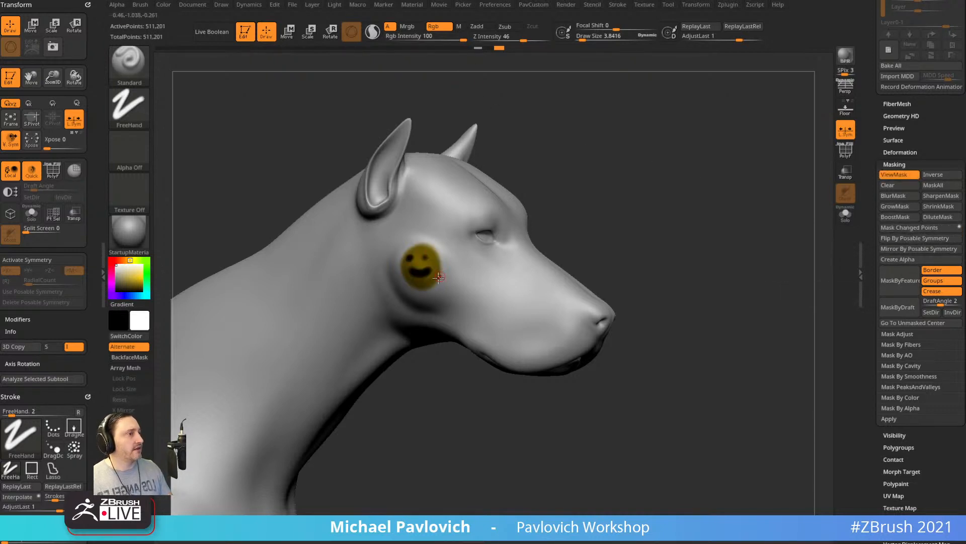
Flip the smiley mask to the other cheek by posable symmetry, compare both cheeks, and undo the flip.
{"action": "left_click_drag", "start_coordinate": [591, 236], "coordinate": [805, 229]}
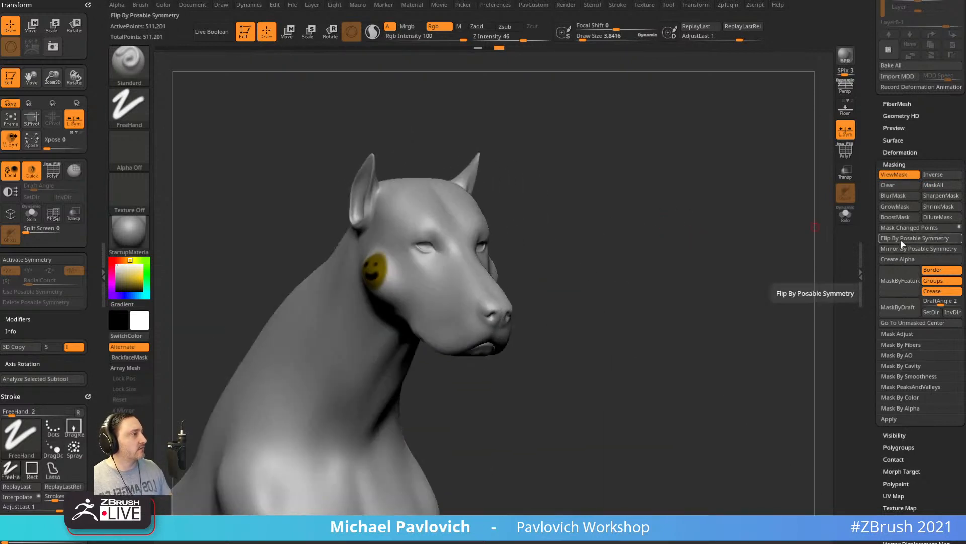
{"action": "left_click", "coordinate": [902, 249]}
{"action": "left_click_drag", "start_coordinate": [755, 282], "coordinate": [692, 285]}
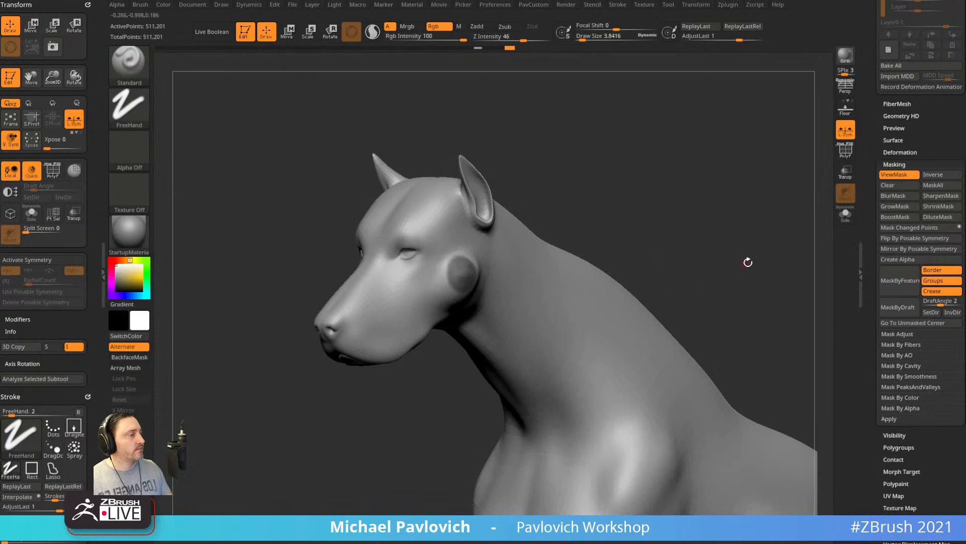
{"action": "left_click_drag", "start_coordinate": [831, 245], "coordinate": [824, 280], "text": "alt"}
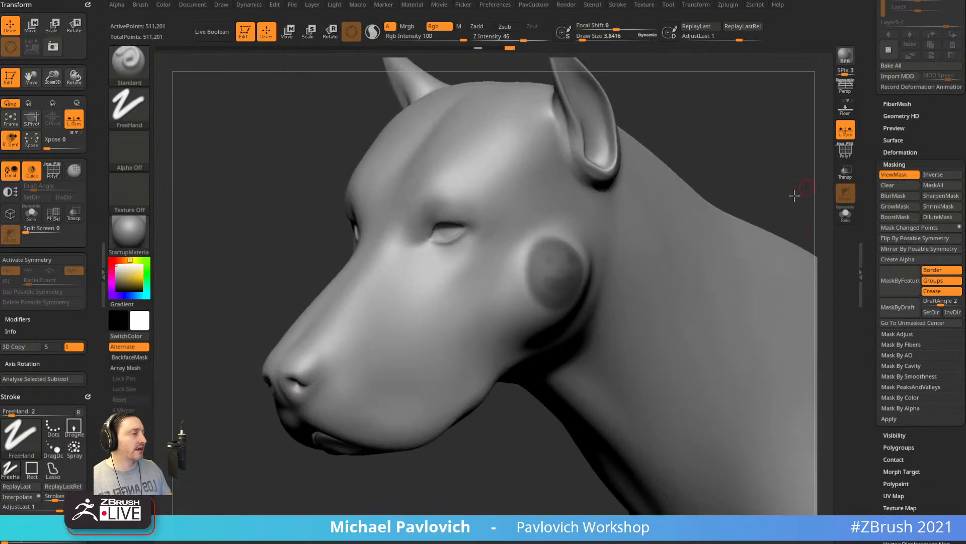
{"action": "left_click_drag", "start_coordinate": [795, 195], "coordinate": [721, 235]}
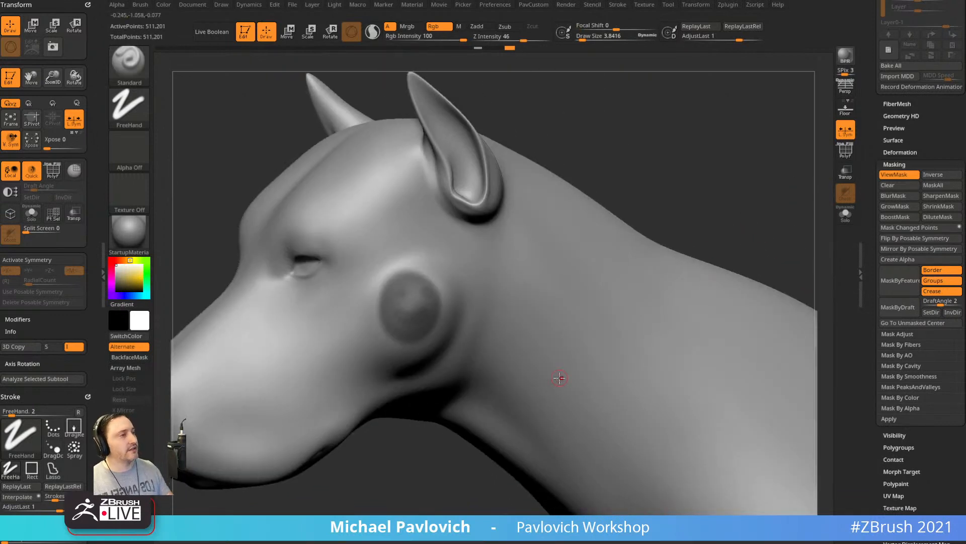
{"action": "left_click_drag", "start_coordinate": [676, 169], "coordinate": [775, 182]}
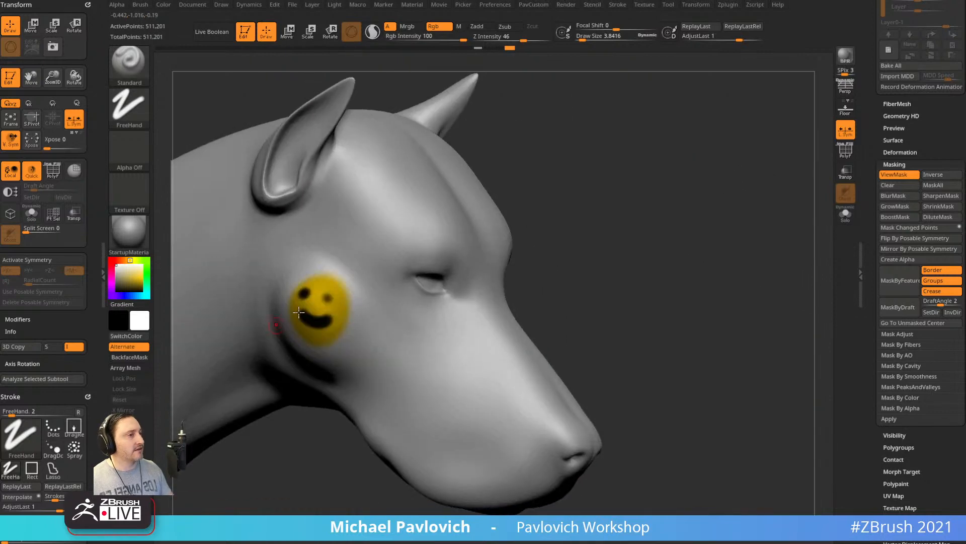
{"action": "left_click_drag", "start_coordinate": [660, 232], "coordinate": [629, 237]}
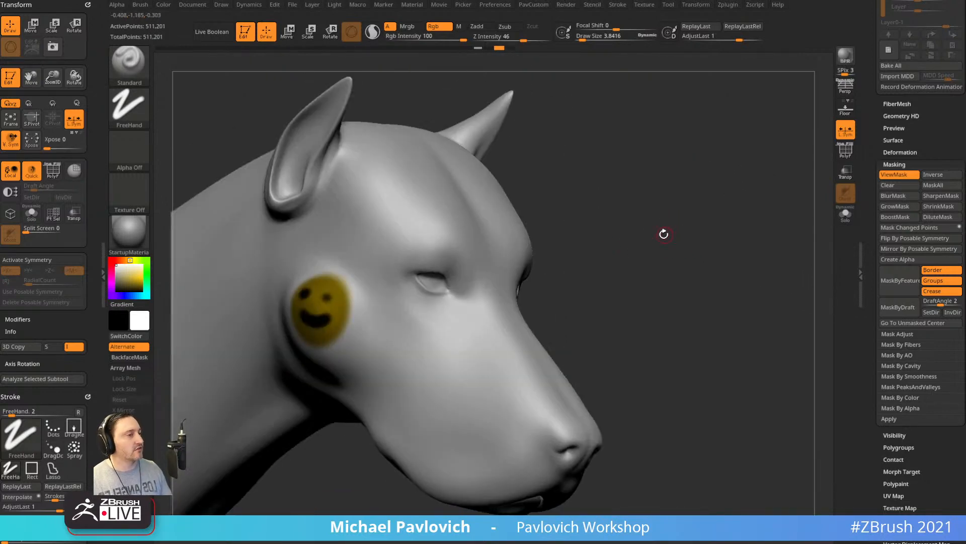
Toggle the Mask Changed Points modifier to re-mask the smiley, and flip that mask to the opposite cheek by posable symmetry.
{"action": "left_click", "coordinate": [906, 228]}
{"action": "left_click_drag", "start_coordinate": [727, 267], "coordinate": [795, 179]}
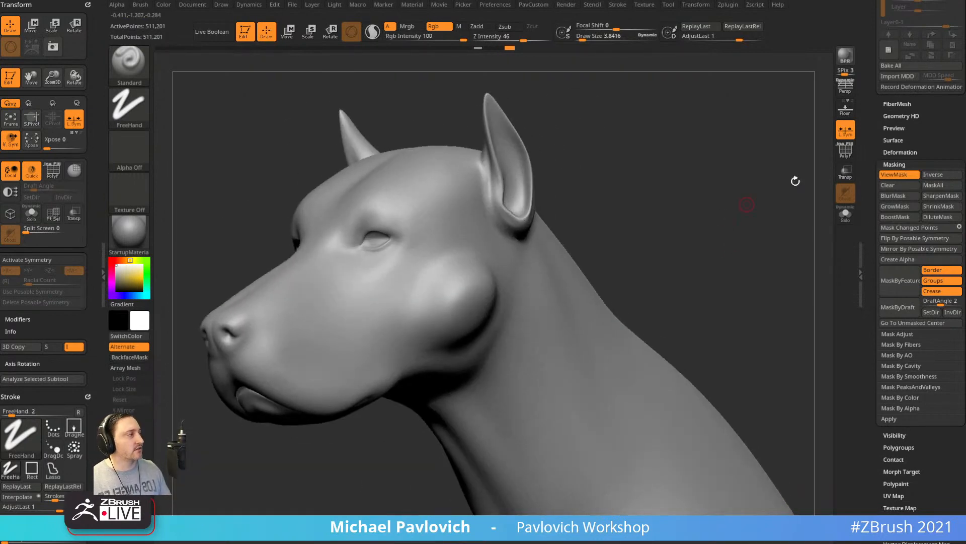
{"action": "left_click", "coordinate": [902, 238]}
{"action": "left_click_drag", "start_coordinate": [798, 281], "coordinate": [737, 288]}
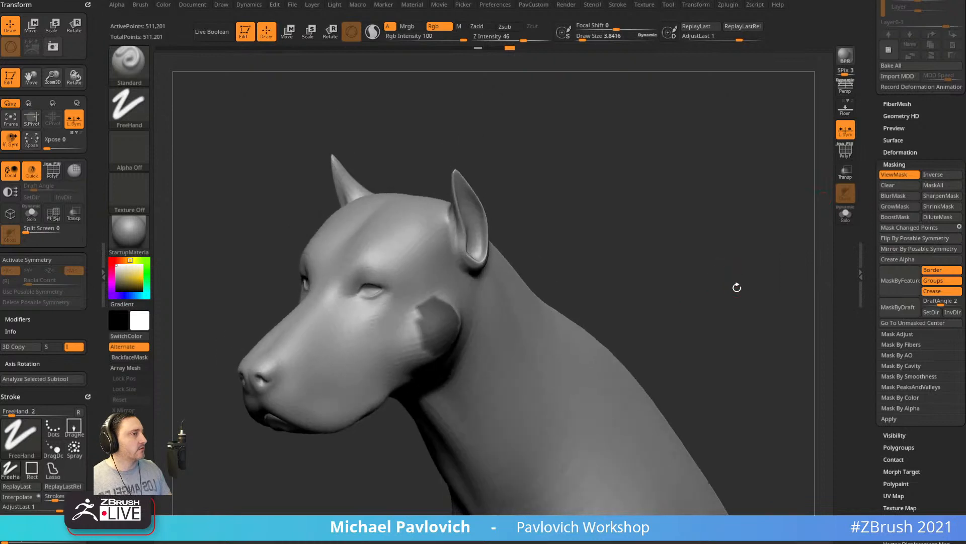
Invert the smiley mask, mirror the polypaint by posable symmetry onto the unmasked cheek, and compare both cheeks with the mask cleared.
{"action": "key", "text": "ctrl+i"}
{"action": "key", "text": "shift"}
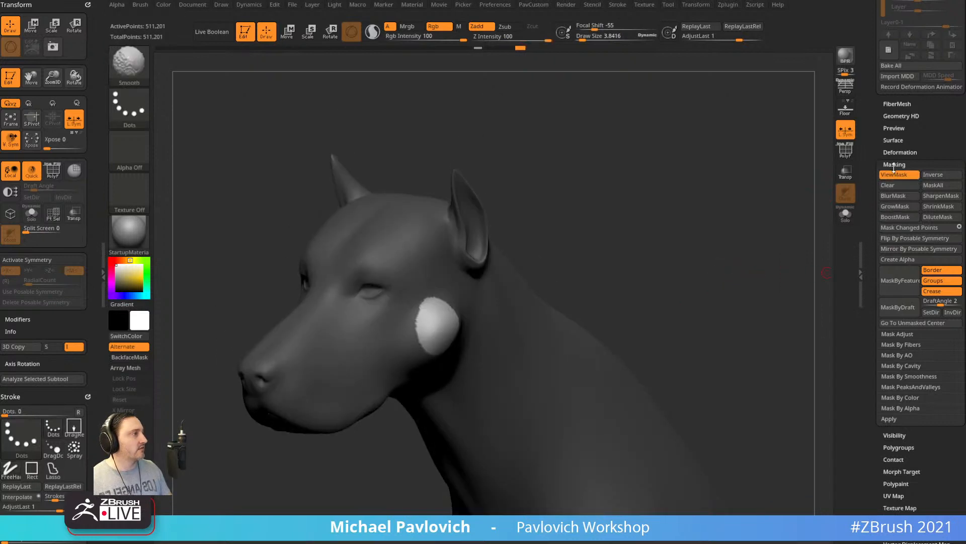
{"action": "left_click", "coordinate": [894, 164]}
{"action": "left_click", "coordinate": [895, 223]}
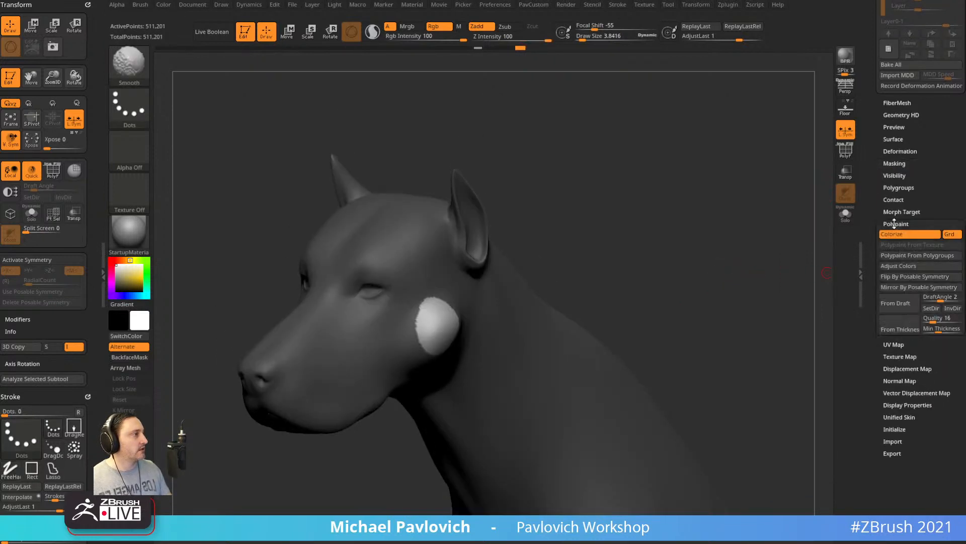
{"action": "left_click", "coordinate": [895, 288]}
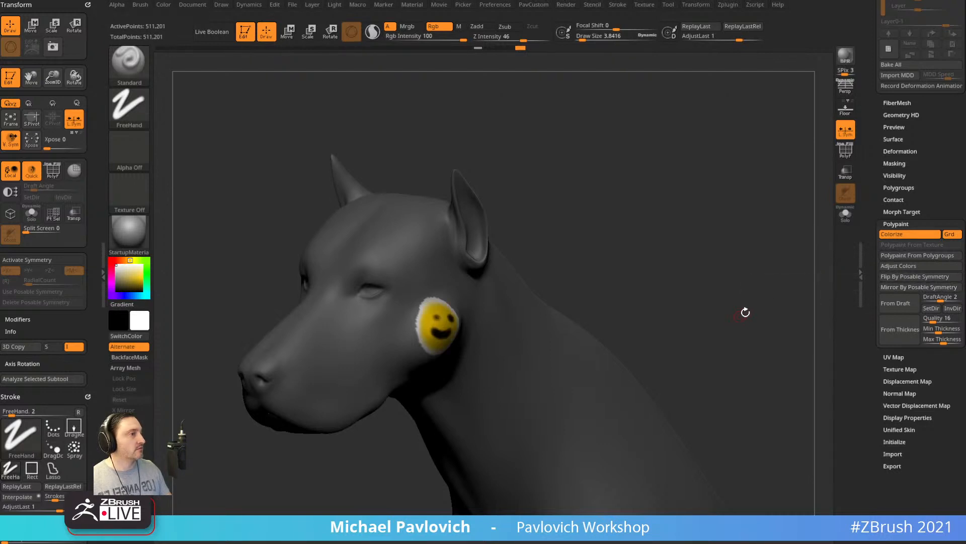
{"action": "left_click_drag", "start_coordinate": [746, 312], "coordinate": [715, 248]}
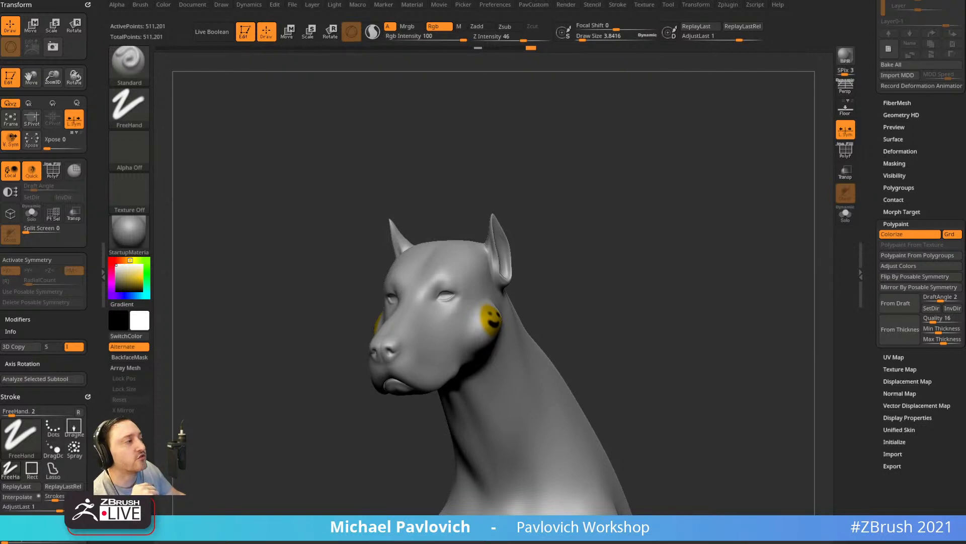
{"action": "left_click_drag", "start_coordinate": [740, 242], "coordinate": [643, 211], "text": "shift"}
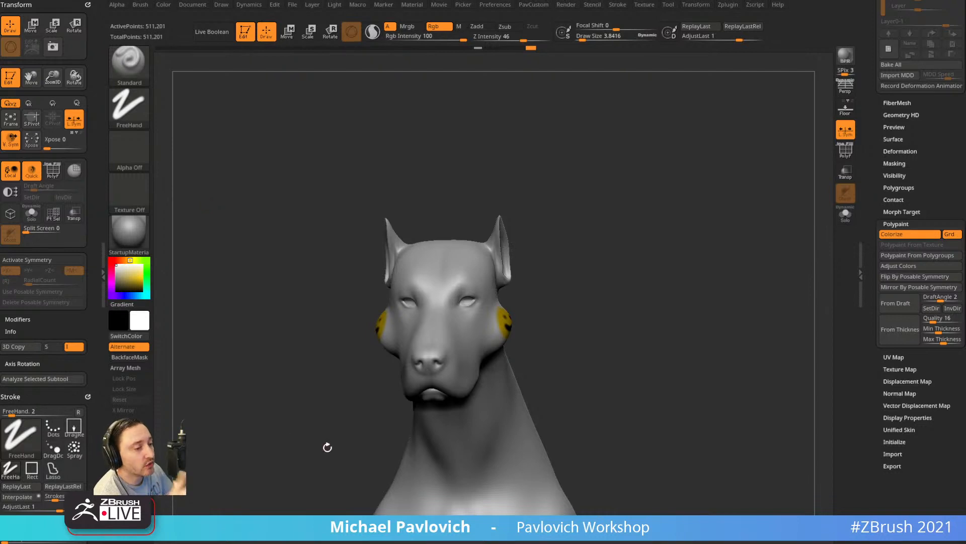
Dock the Dynamics palette in the tray beside the canvas.
{"action": "left_click_drag", "start_coordinate": [871, 96], "coordinate": [885, 351]}
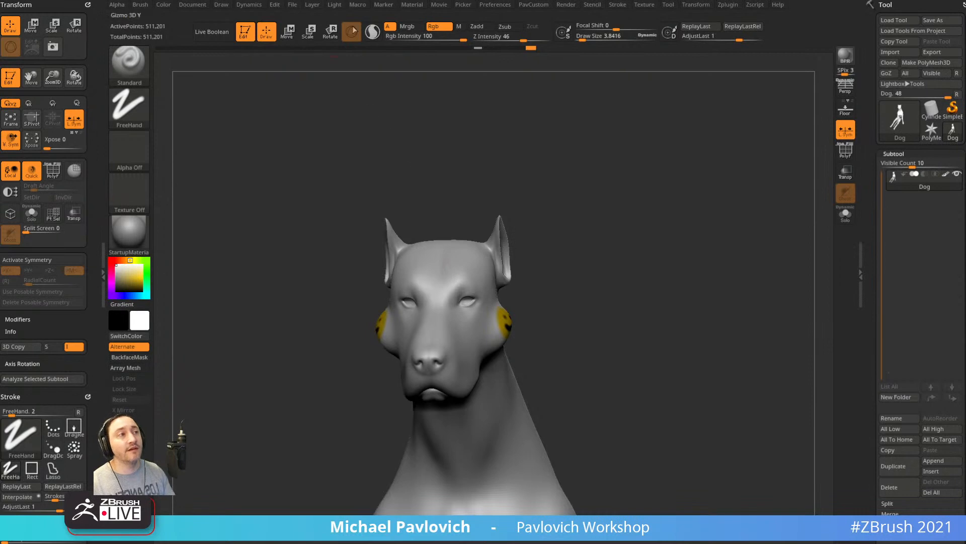
{"action": "left_click", "coordinate": [249, 5]}
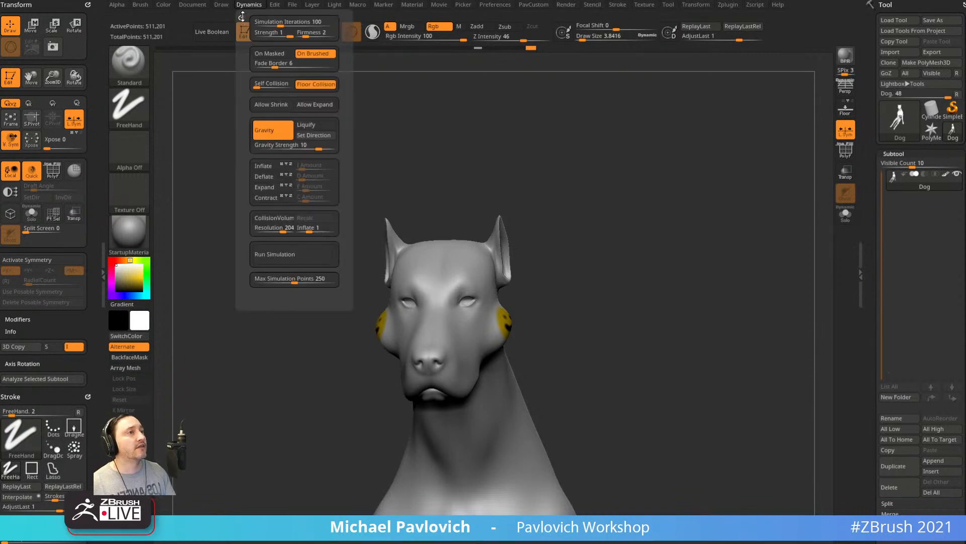
{"action": "left_click", "coordinate": [242, 15]}
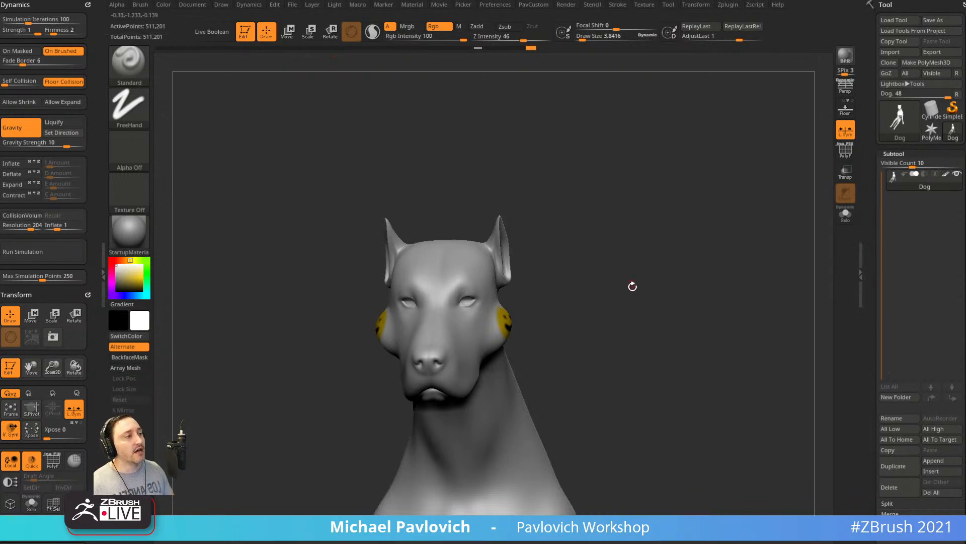
Append a Terrain3D mesh as a subtool of the dog.
{"action": "left_click_drag", "start_coordinate": [633, 286], "coordinate": [610, 295]}
{"action": "key", "text": "s"}
{"action": "mouse_move", "coordinate": [620, 296]}
{"action": "left_mouse_down"}
{"action": "mouse_move", "coordinate": [641, 296]}
{"action": "mouse_move", "coordinate": [625, 297]}
{"action": "mouse_move", "coordinate": [641, 271]}
{"action": "left_mouse_up"}
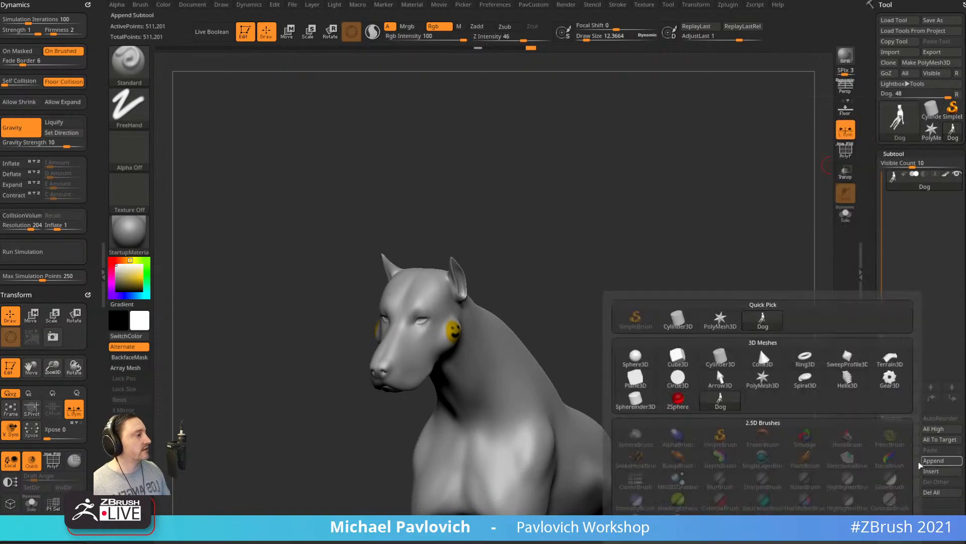
{"action": "key", "text": "F1"}
{"action": "left_click", "coordinate": [889, 361]}
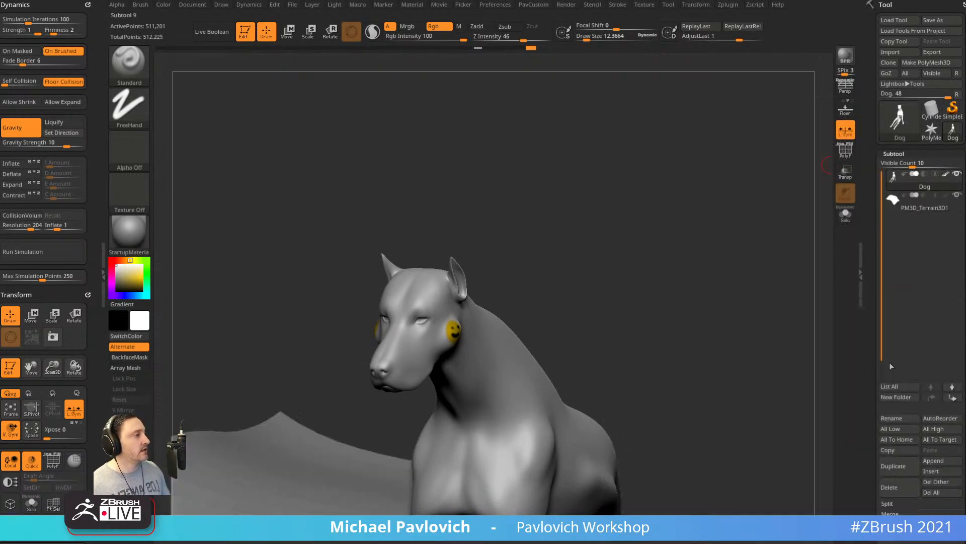
Append a Plane3D mesh as another subtool and view the dog from the side.
{"action": "left_click", "coordinate": [933, 461]}
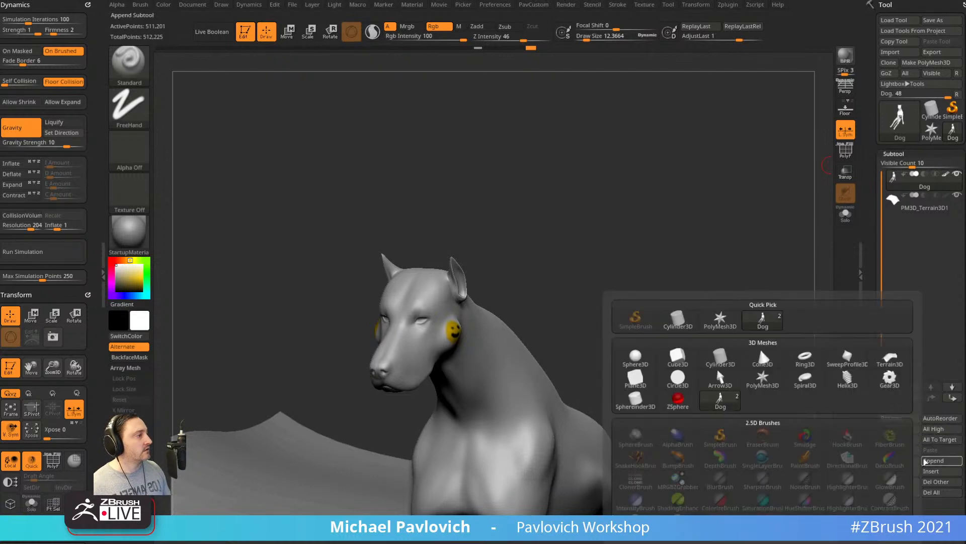
{"action": "left_click", "coordinate": [640, 378]}
{"action": "left_click_drag", "start_coordinate": [669, 230], "coordinate": [650, 282]}
{"action": "left_click_drag", "start_coordinate": [779, 279], "coordinate": [716, 242], "text": "shift"}
Reset the plane's gizmo orientation and raise the plane straight up above the dog's head.
{"action": "key", "text": "w"}
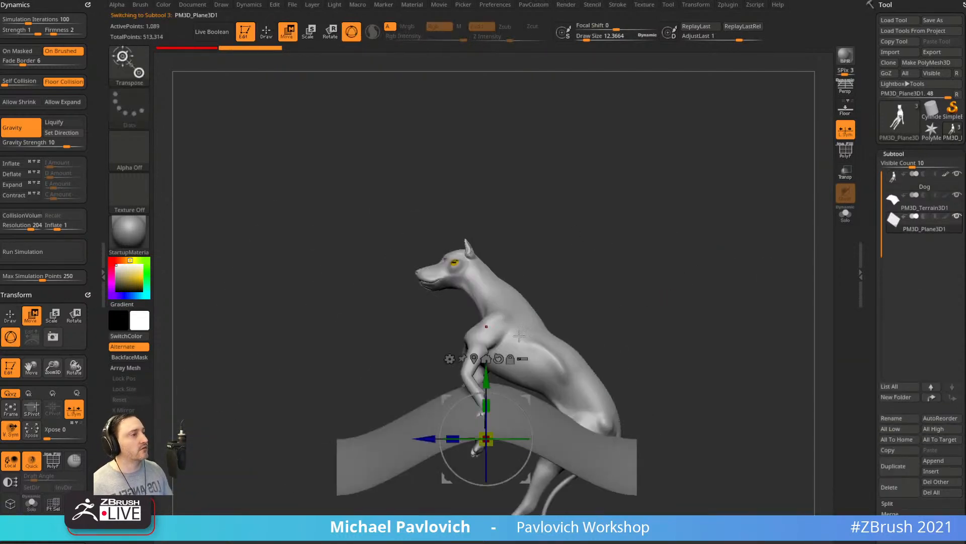
{"action": "left_click", "coordinate": [498, 359], "text": "alt"}
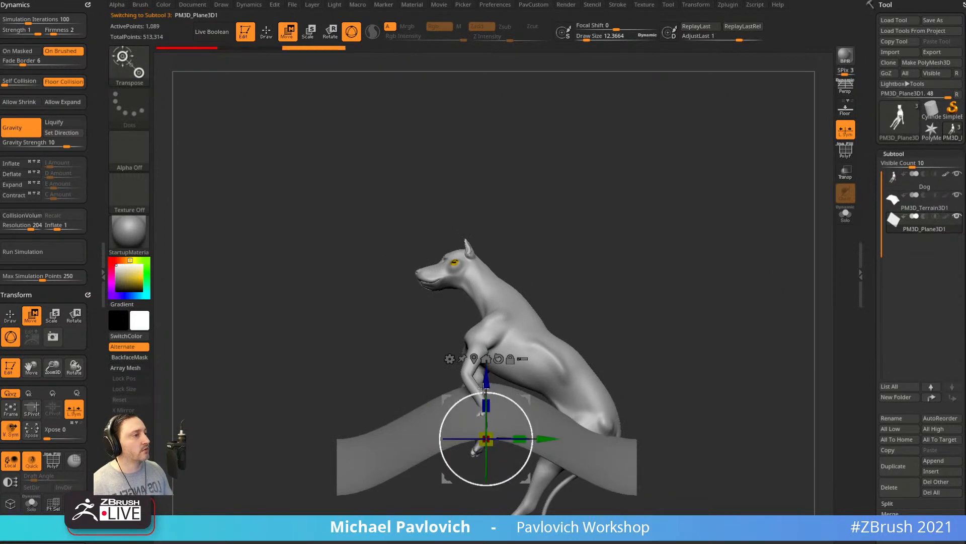
{"action": "left_click_drag", "start_coordinate": [487, 375], "coordinate": [486, 159]}
{"action": "key", "text": "q"}
{"action": "left_click_drag", "start_coordinate": [654, 176], "coordinate": [565, 319]}
{"action": "key", "text": "w"}
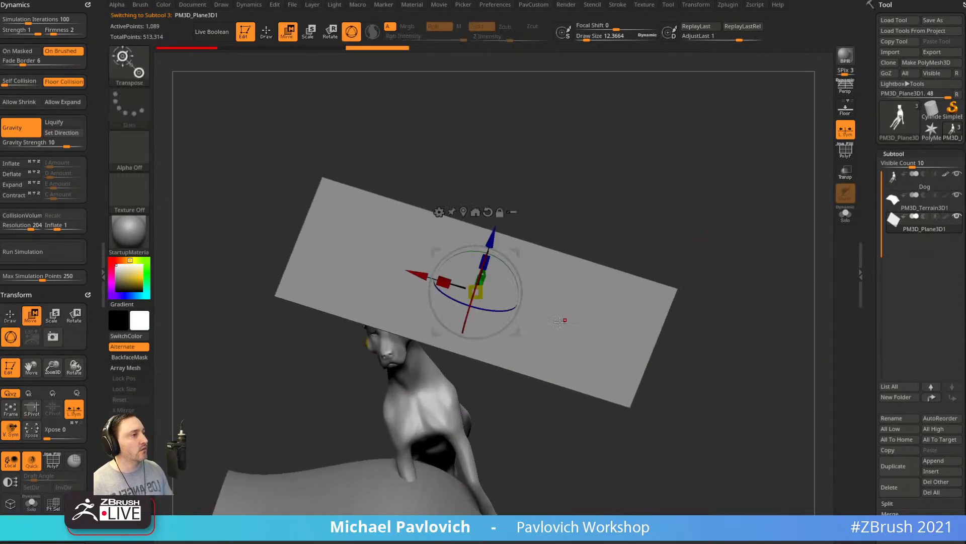
{"action": "key", "text": "q"}
{"action": "mouse_move", "coordinate": [629, 231]}
{"action": "left_mouse_down"}
{"action": "mouse_move", "coordinate": [638, 235]}
{"action": "mouse_move", "coordinate": [539, 349]}
{"action": "mouse_move", "coordinate": [520, 398]}
{"action": "left_mouse_up"}
{"action": "key", "text": "f"}
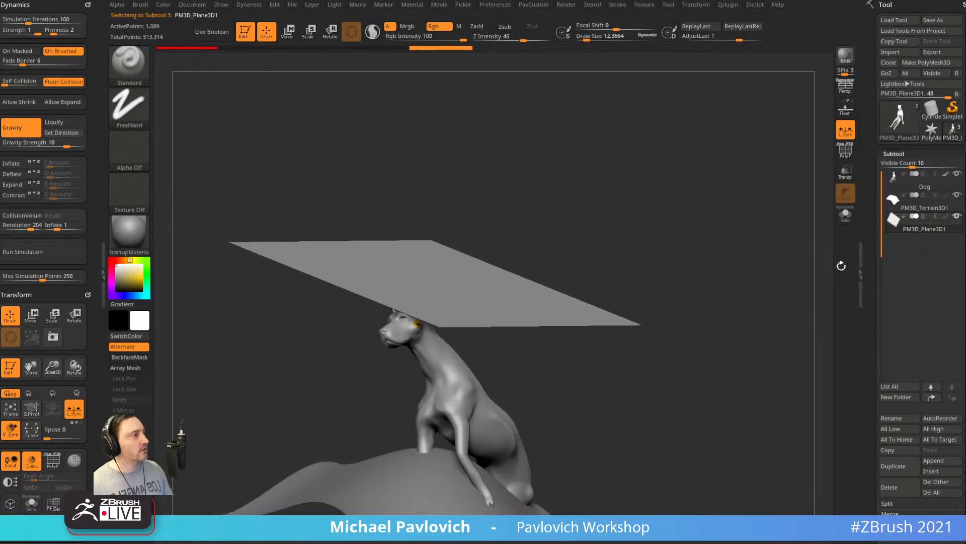
Delete the Terrain3D subtool, accepting the non-undoable-operation note until the next restart.
{"action": "left_click", "coordinate": [921, 206]}
{"action": "left_click", "coordinate": [898, 485]}
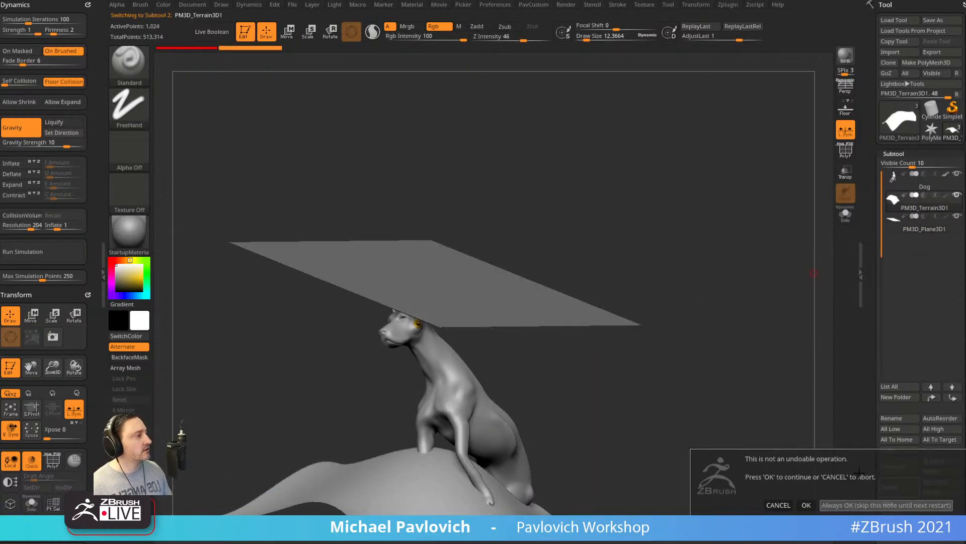
{"action": "left_click", "coordinate": [886, 505]}
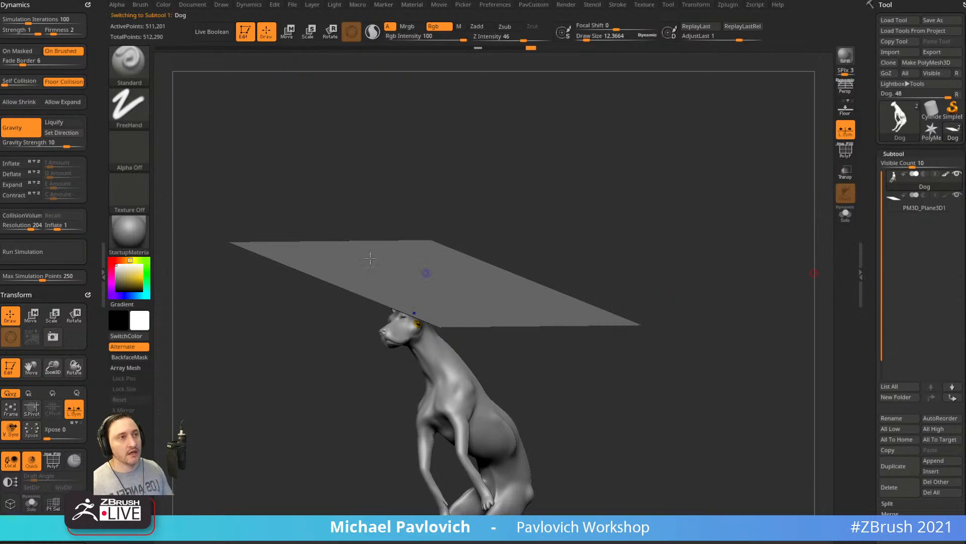
Enable Sculptris Pro for the dog, isolate it with Solo, and delete its lower subdivision levels.
{"action": "key", "text": "shift"}
{"action": "left_click", "coordinate": [373, 31]}
{"action": "right_click_drag", "start_coordinate": [755, 166], "coordinate": [833, 266], "text": "ctrl"}
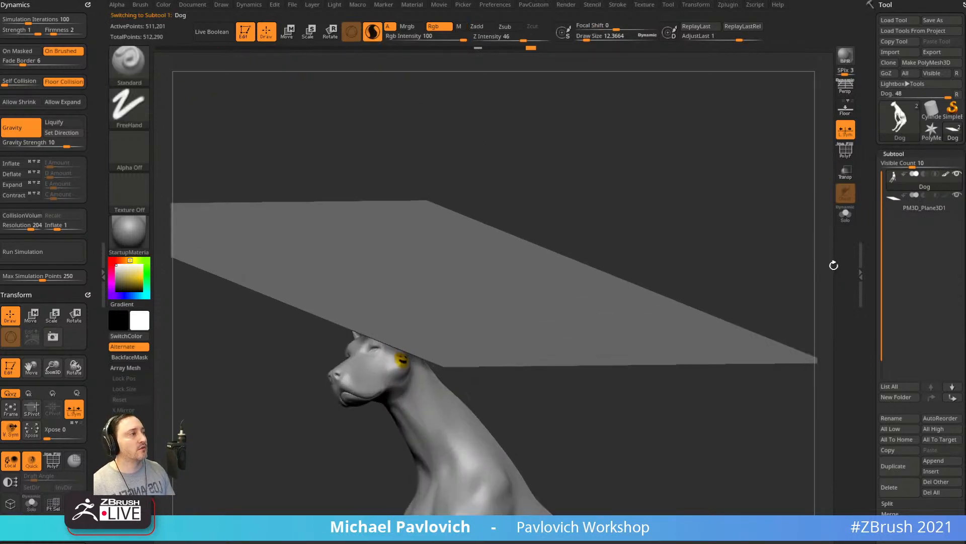
{"action": "left_click", "coordinate": [845, 215]}
{"action": "left_click_drag", "start_coordinate": [872, 265], "coordinate": [885, 191]}
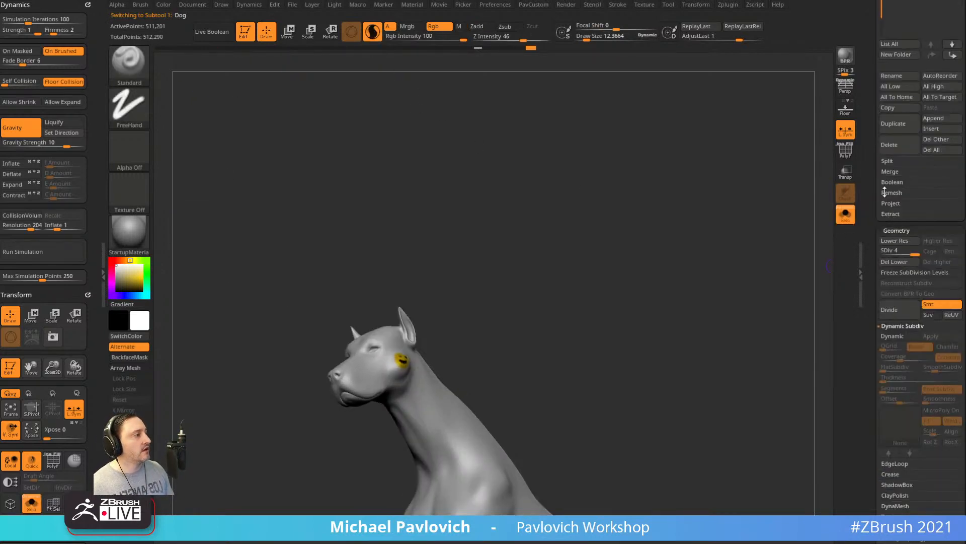
{"action": "left_click", "coordinate": [901, 262]}
Smooth away both of the dog's pointed ears with Sculptris Pro and the Smooth brush.
{"action": "right_click_drag", "start_coordinate": [735, 252], "coordinate": [416, 332]}
{"action": "mouse_move", "coordinate": [407, 333]}
{"action": "left_mouse_down", "text": "shift"}
{"action": "mouse_move", "coordinate": [395, 365]}
{"action": "mouse_move", "coordinate": [397, 352]}
{"action": "left_mouse_up", "text": "shift"}
{"action": "right_click_drag", "start_coordinate": [413, 285], "coordinate": [503, 297]}
{"action": "left_click_drag", "start_coordinate": [326, 344], "coordinate": [323, 355], "text": "shift"}
{"action": "right_click_drag", "start_coordinate": [375, 280], "coordinate": [781, 201]}
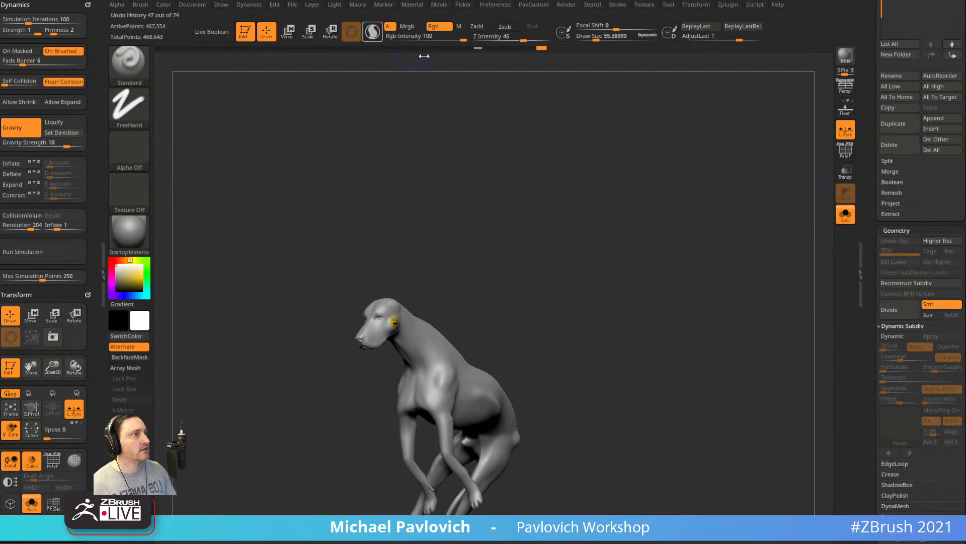
Make the plane the active subtool, show its polyframe, and turn off Solo to bring back the dog.
{"action": "scroll", "coordinate": [919, 212], "scroll_direction": "up", "scroll_amount": 5}
{"action": "left_click", "coordinate": [919, 212]}
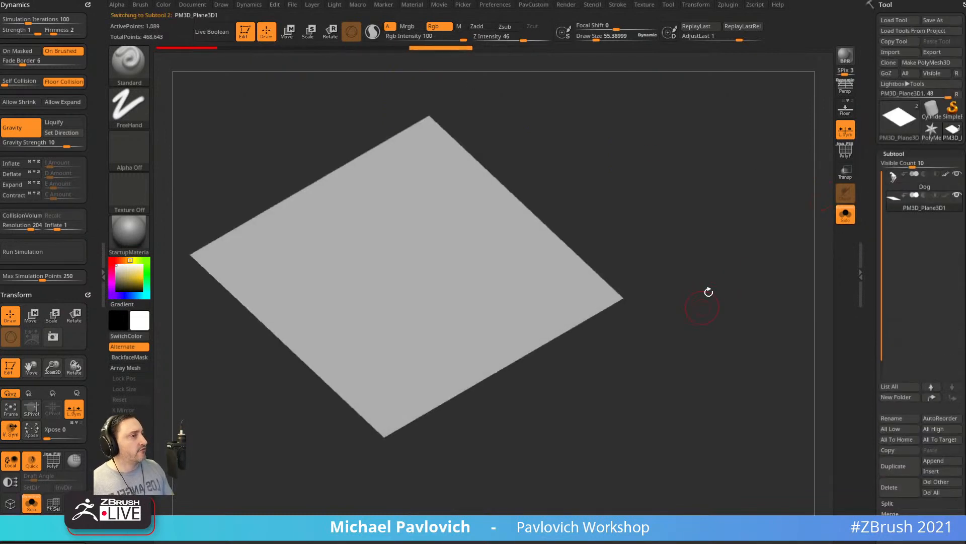
{"action": "left_click_drag", "start_coordinate": [707, 289], "coordinate": [846, 166]}
{"action": "left_click", "coordinate": [845, 152]}
{"action": "left_click", "coordinate": [845, 211]}
Scale the plane down to a small cloth and position it just above the dog's head.
{"action": "key", "text": "w"}
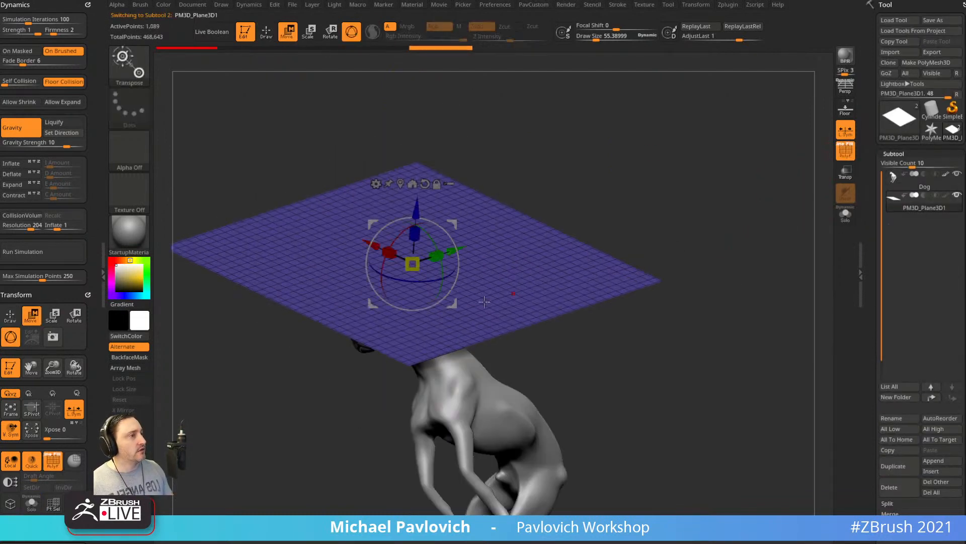
{"action": "left_click_drag", "start_coordinate": [412, 264], "coordinate": [331, 287]}
{"action": "mouse_move", "coordinate": [523, 189]}
{"action": "left_mouse_down"}
{"action": "mouse_move", "coordinate": [551, 233]}
{"action": "mouse_move", "coordinate": [589, 240]}
{"action": "left_mouse_up"}
{"action": "left_click_drag", "start_coordinate": [494, 230], "coordinate": [470, 245]}
{"action": "key", "text": "q"}
{"action": "mouse_move", "coordinate": [639, 302]}
{"action": "left_mouse_down"}
{"action": "mouse_move", "coordinate": [616, 240]}
{"action": "mouse_move", "coordinate": [403, 272]}
{"action": "left_mouse_up"}
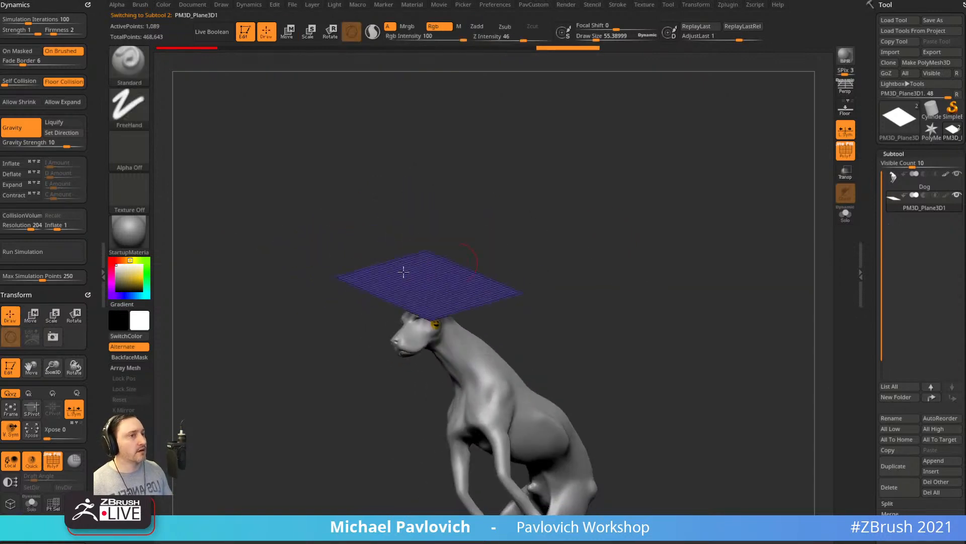
Set Gravity Strength to 0.53828 and enable the collision volume with Inflate at 0.44995.
{"action": "left_click_drag", "start_coordinate": [62, 144], "coordinate": [56, 143]}
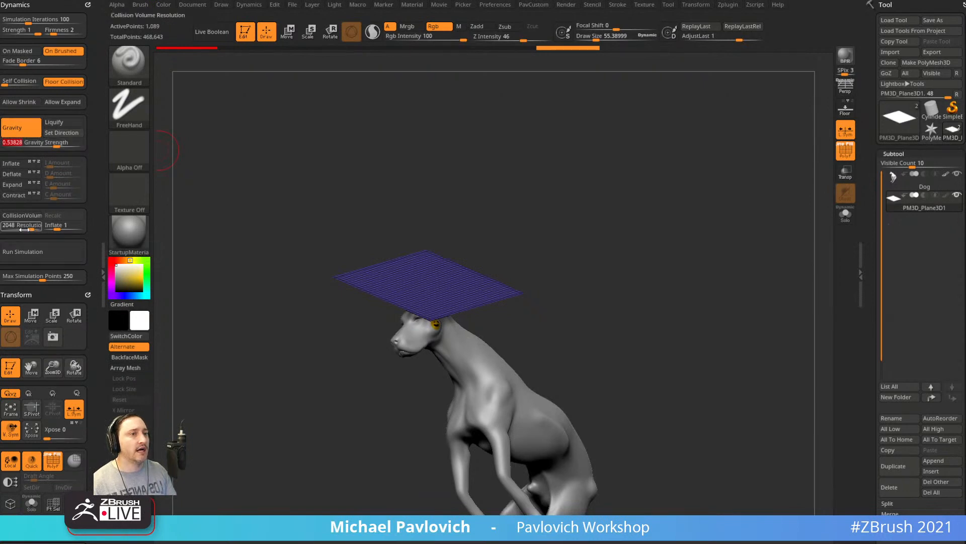
{"action": "left_click_drag", "start_coordinate": [61, 226], "coordinate": [53, 226]}
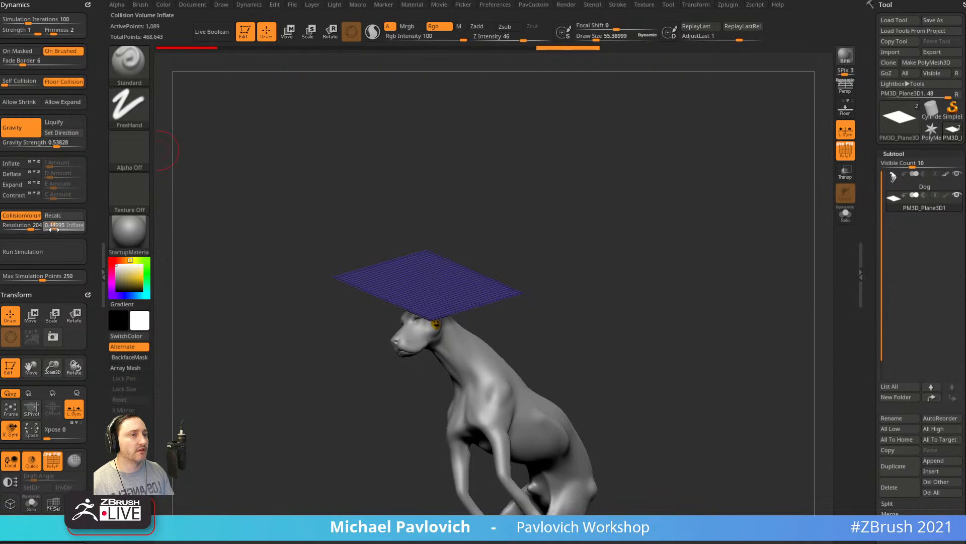
Run the cloth simulation to drape the plane over the dog's head, stop it, and hide the polyframe.
{"action": "left_click", "coordinate": [45, 250]}
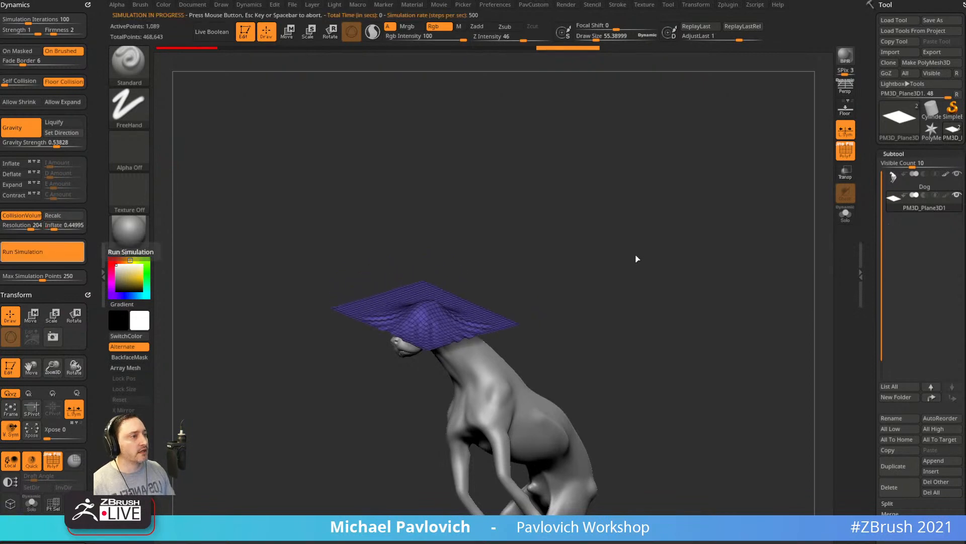
{"action": "left_click", "coordinate": [742, 195]}
{"action": "left_click_drag", "start_coordinate": [742, 194], "coordinate": [690, 285], "text": "alt"}
{"action": "left_click_drag", "start_coordinate": [679, 171], "coordinate": [156, 233]}
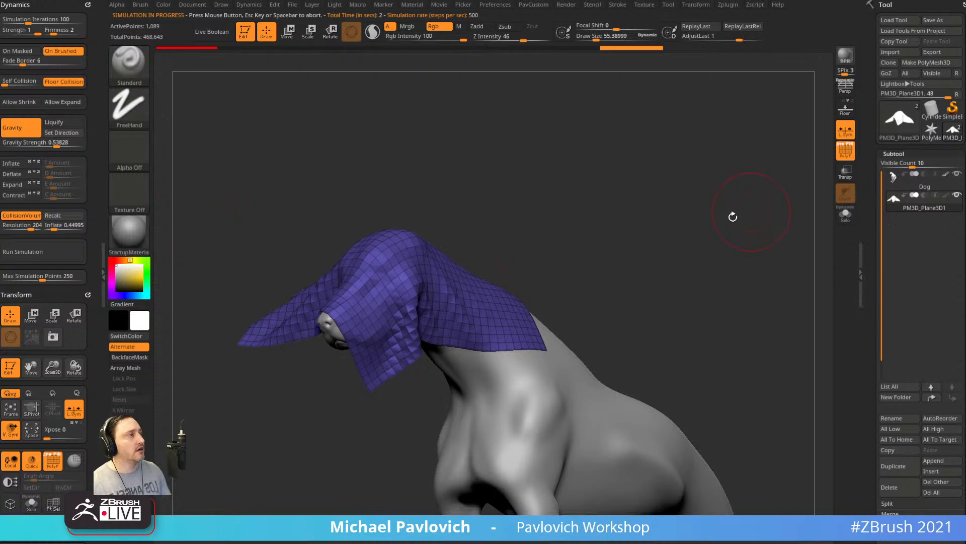
{"action": "left_click", "coordinate": [847, 161]}
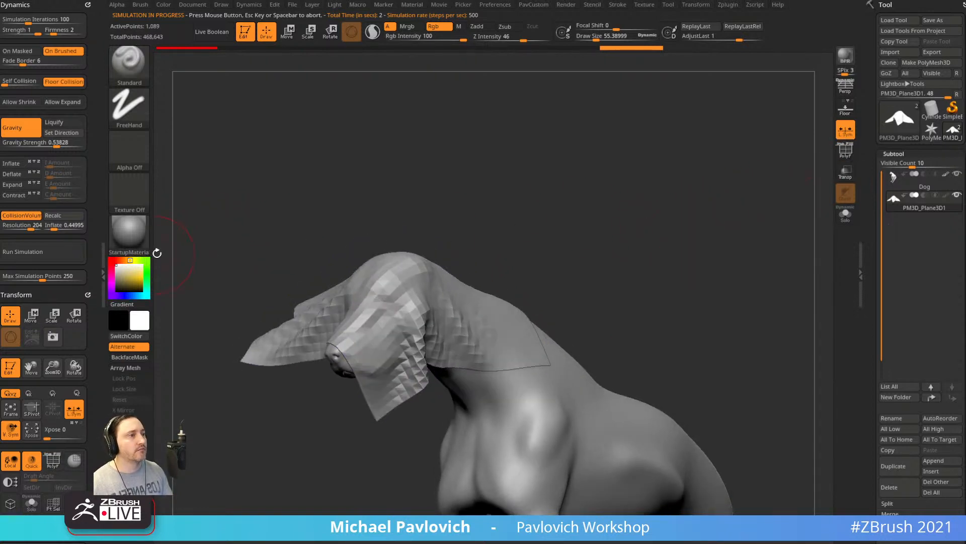
Undo the first drape, set Firmness to 1, and run the cloth simulation again.
{"action": "key", "text": "ctrl+z"}
{"action": "left_click_drag", "start_coordinate": [597, 148], "coordinate": [589, 154]}
{"action": "left_click_drag", "start_coordinate": [50, 40], "coordinate": [46, 58]}
{"action": "left_click", "coordinate": [48, 249]}
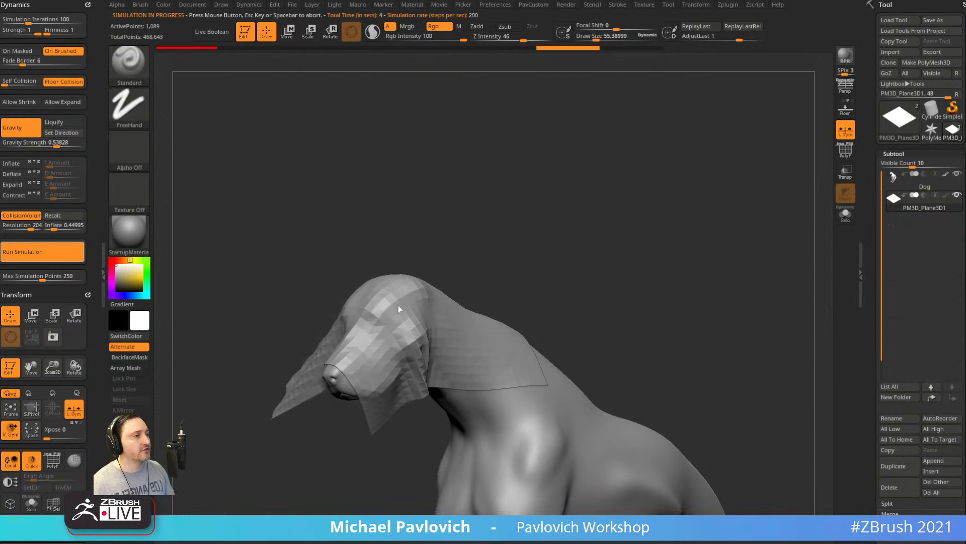
{"action": "mouse_move", "coordinate": [560, 249]}
{"action": "left_mouse_down"}
{"action": "mouse_move", "coordinate": [526, 327]}
{"action": "mouse_move", "coordinate": [563, 315]}
{"action": "mouse_move", "coordinate": [487, 371]}
{"action": "left_mouse_up"}
Undo the soft drape, set Firmness to 5, and simulate the stiffer cloth over the head.
{"action": "key", "text": "ctrl+z"}
{"action": "left_click_drag", "start_coordinate": [268, 227], "coordinate": [257, 189]}
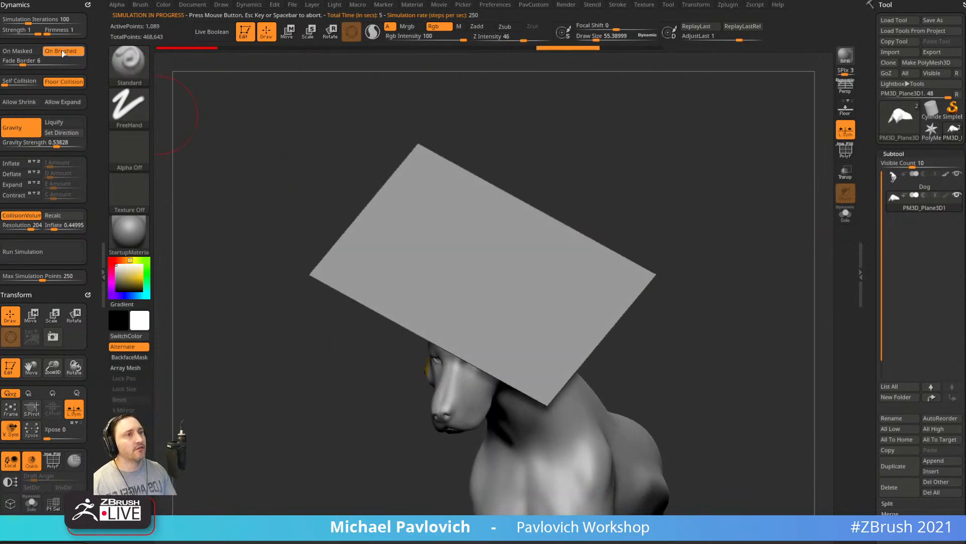
{"action": "left_click_drag", "start_coordinate": [59, 31], "coordinate": [71, 31]}
{"action": "left_click", "coordinate": [49, 252]}
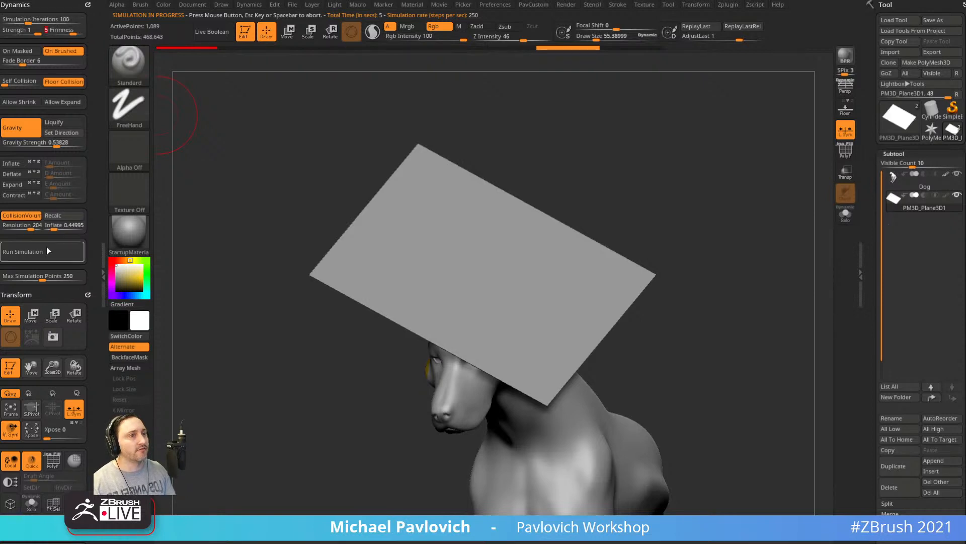
{"action": "left_click", "coordinate": [719, 258]}
{"action": "left_click_drag", "start_coordinate": [720, 261], "coordinate": [714, 259]}
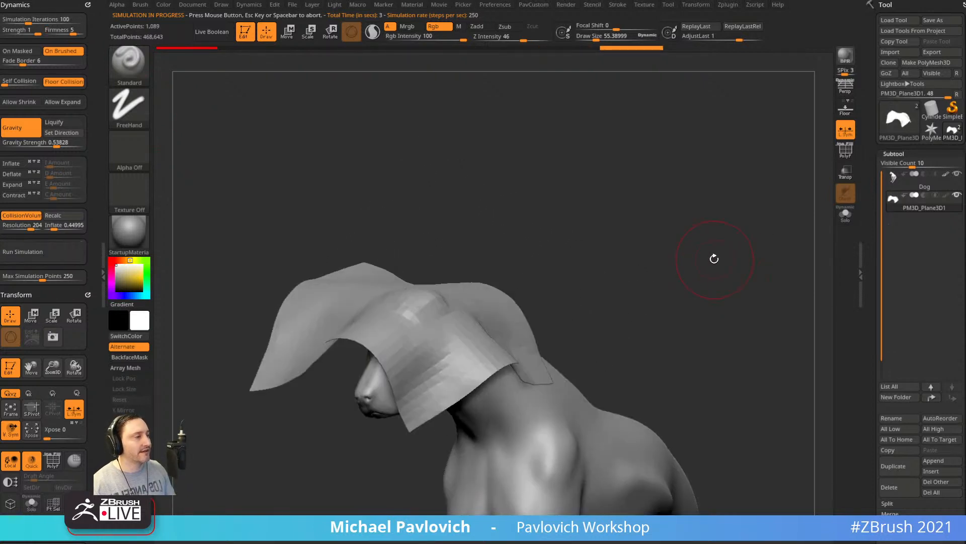
Undo the stiff drape, set Firmness to 2, and simulate the cloth over the dog's head.
{"action": "key", "text": "ctrl+z"}
{"action": "left_click_drag", "start_coordinate": [56, 31], "coordinate": [48, 32]}
{"action": "left_click", "coordinate": [42, 252]}
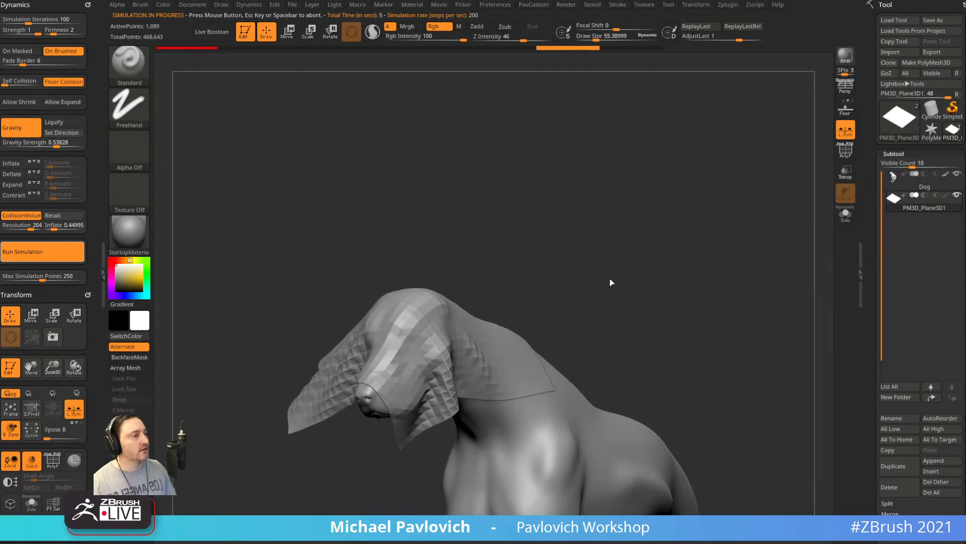
Stop the simulation and turn on Dynamic Subdivision for the draped cloth.
{"action": "right_click_drag", "start_coordinate": [611, 283], "coordinate": [650, 248], "text": "ctrl"}
{"action": "scroll", "coordinate": [863, 307], "scroll_direction": "down", "scroll_amount": 10}
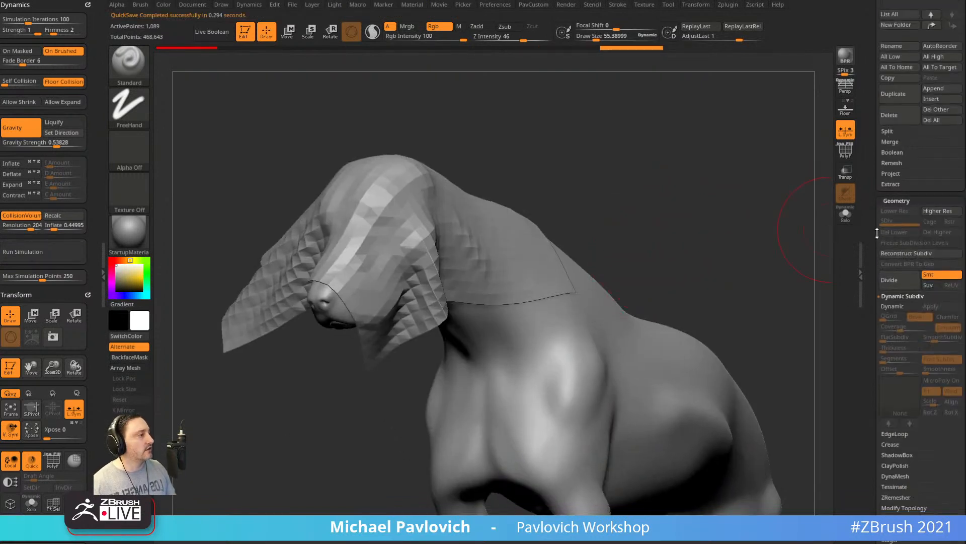
{"action": "left_click", "coordinate": [885, 310]}
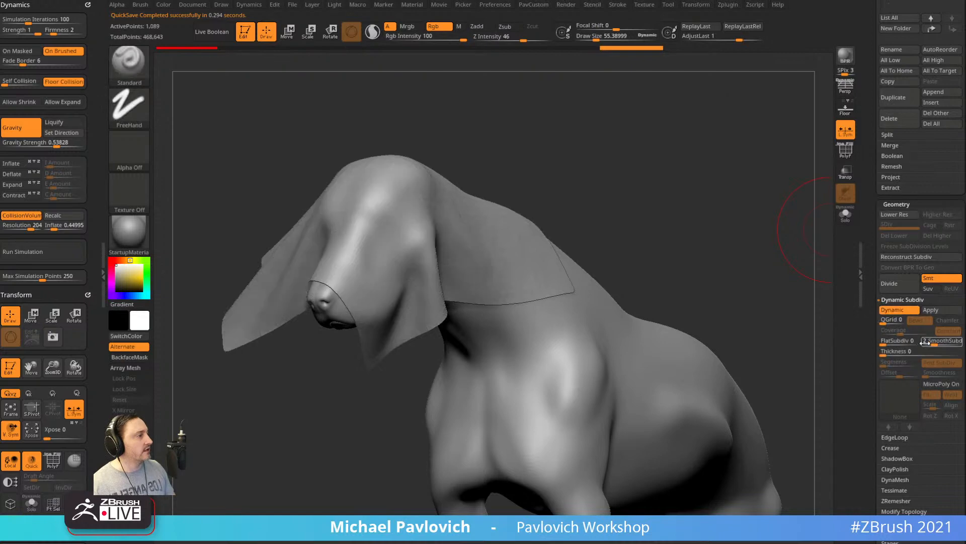
Set the draped cloth's SmoothSubdiv to 0 and turn on MicroPoly with the Knit02 pattern.
{"action": "left_click_drag", "start_coordinate": [922, 343], "coordinate": [908, 344]}
{"action": "scroll", "coordinate": [928, 352], "scroll_direction": "down", "scroll_amount": 1}
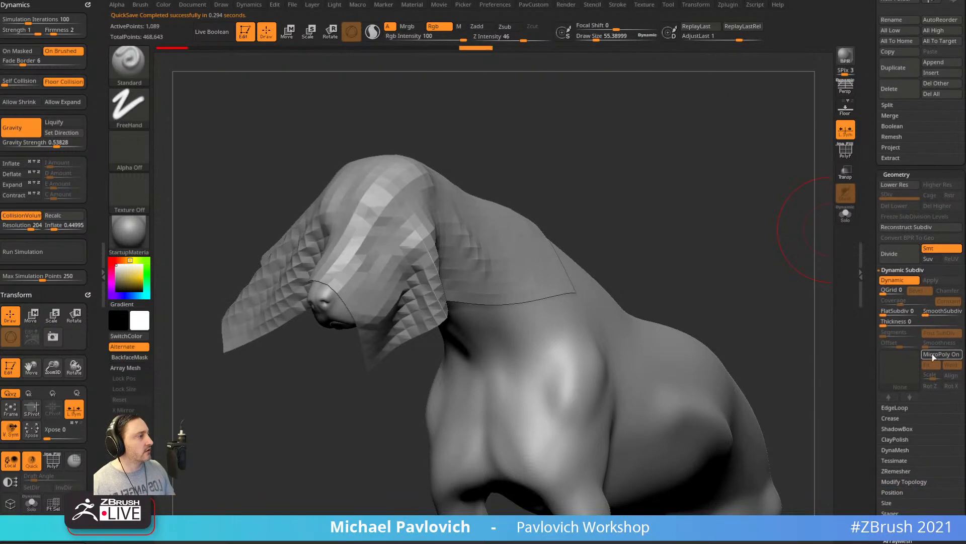
{"action": "left_click", "coordinate": [909, 367]}
{"action": "left_click", "coordinate": [590, 385]}
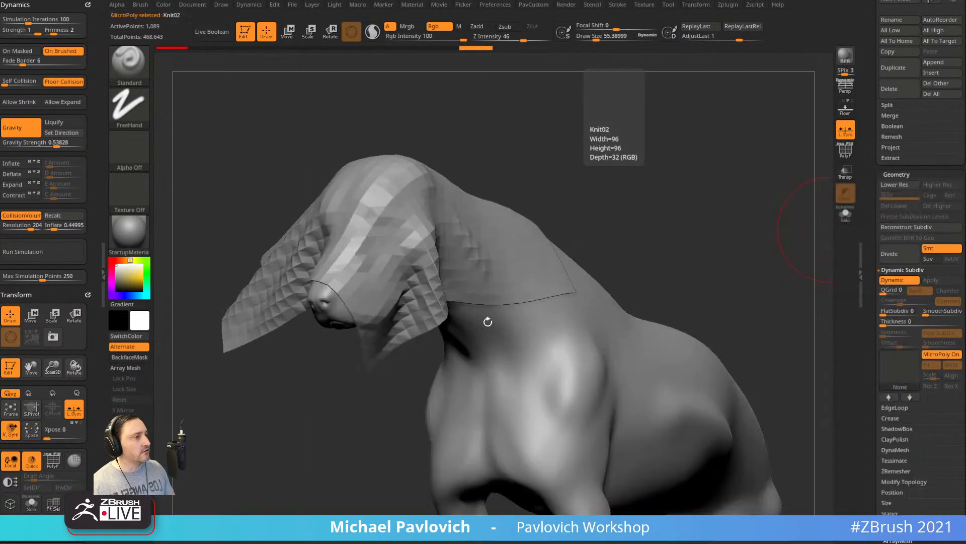
{"action": "left_click_drag", "start_coordinate": [703, 174], "coordinate": [683, 242]}
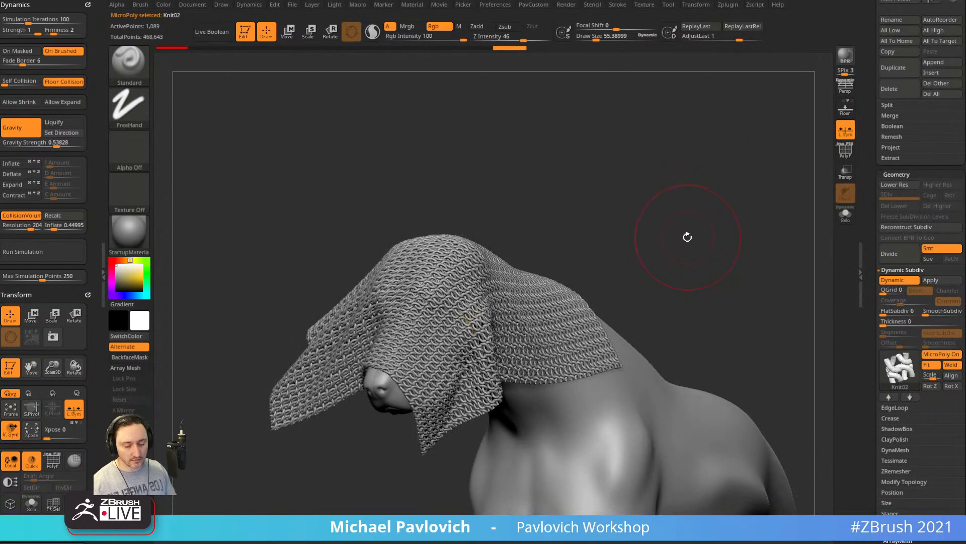
Pull the knitted cloth upward beside the dog's head with an enlarged ClothHook brush, Draw Size about 79.
{"action": "key", "text": "b"}
{"action": "key", "text": "c"}
{"action": "key", "text": "h"}
{"action": "key", "text": "s"}
{"action": "left_click_drag", "start_coordinate": [558, 274], "coordinate": [577, 195]}
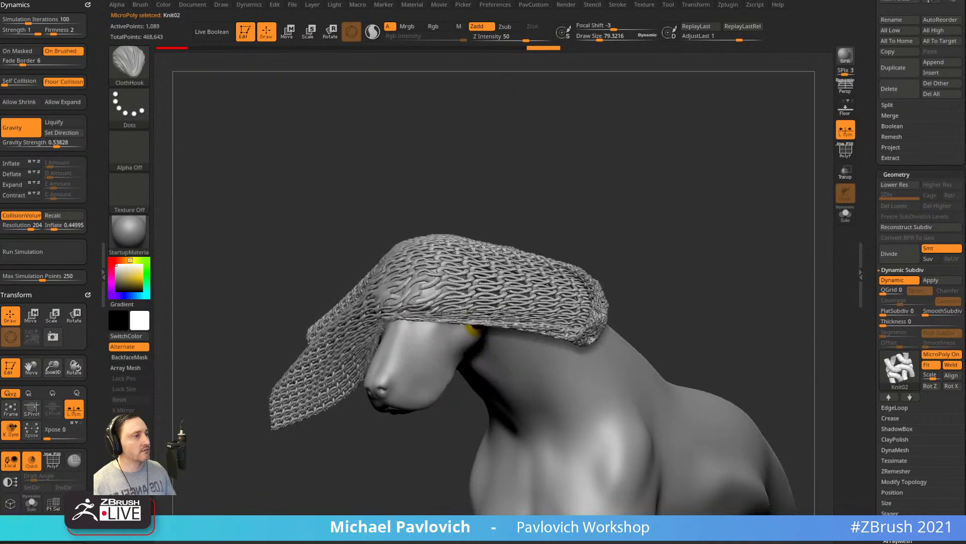
Undo the ClothHook pull on the knitted cloth and reduce the Draw Size to about 4.6.
{"action": "mouse_move", "coordinate": [675, 201]}
{"action": "left_mouse_down"}
{"action": "mouse_move", "coordinate": [632, 256]}
{"action": "mouse_move", "coordinate": [684, 212]}
{"action": "mouse_move", "coordinate": [681, 260]}
{"action": "mouse_move", "coordinate": [663, 252]}
{"action": "left_mouse_up"}
{"action": "key", "text": "ctrl+z"}
{"action": "key", "text": "ctrl+z"}
{"action": "key", "text": "s"}
{"action": "left_click", "coordinate": [645, 262]}
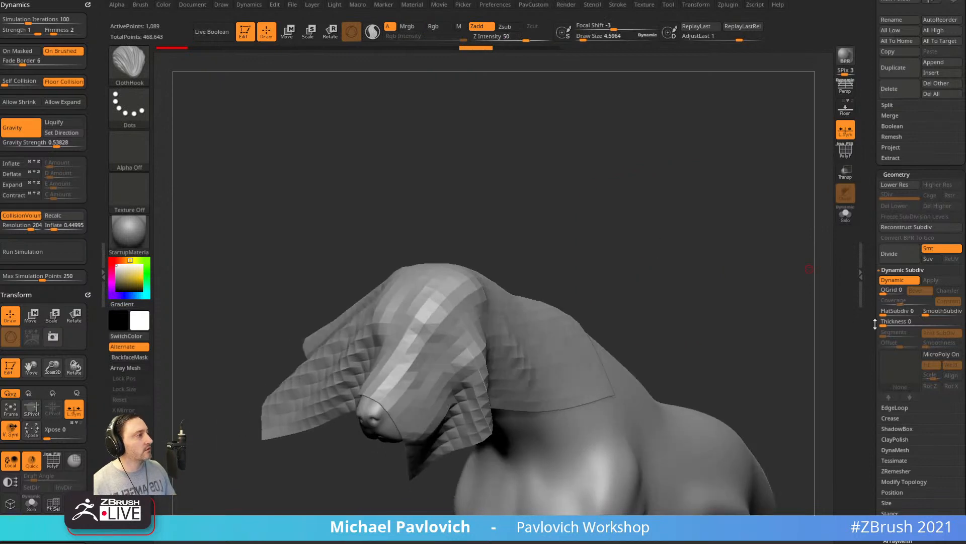
Set the cloth's SmoothSubdiv to 1 and apply the Weave01 MicroPoly pattern.
{"action": "scroll", "coordinate": [875, 324], "scroll_direction": "down", "scroll_amount": 10}
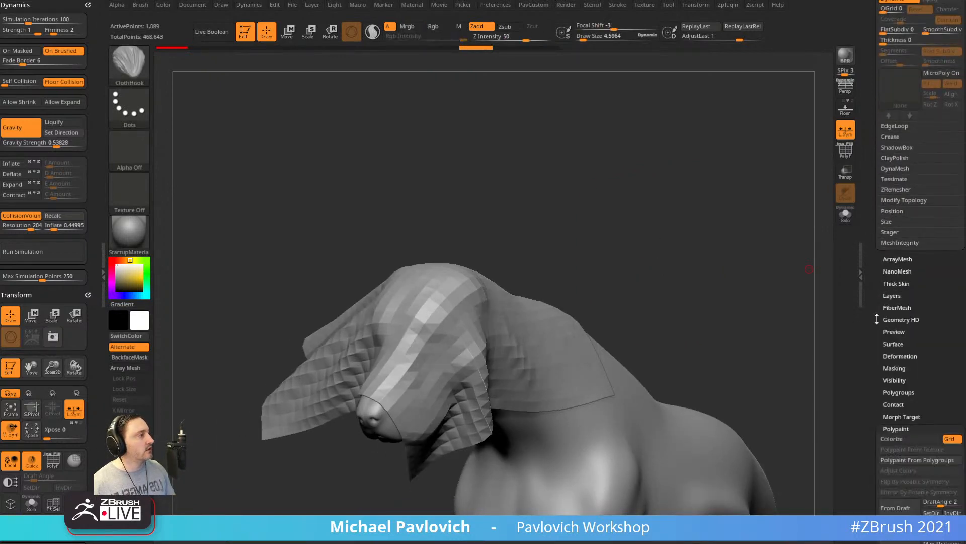
{"action": "scroll", "coordinate": [877, 319], "scroll_direction": "up", "scroll_amount": 6}
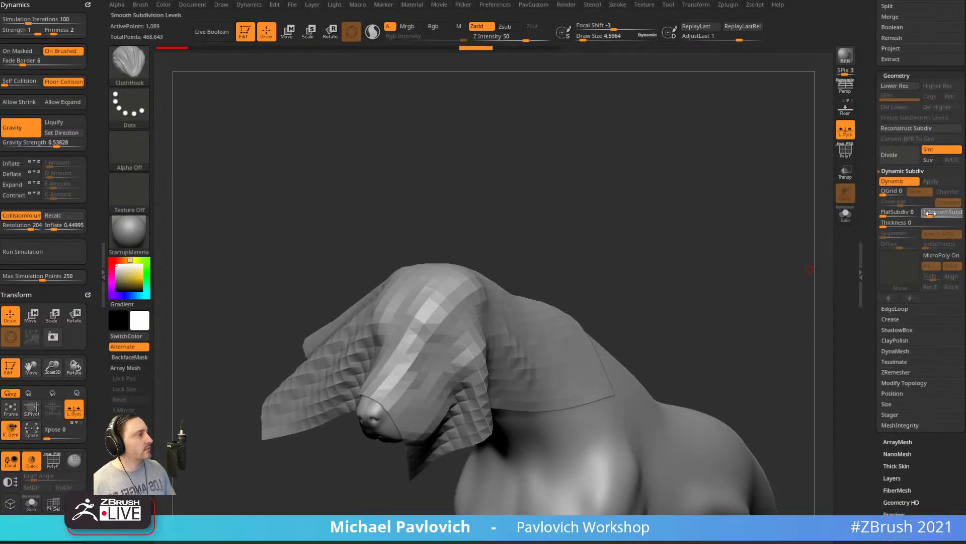
{"action": "left_click_drag", "start_coordinate": [927, 213], "coordinate": [935, 214]}
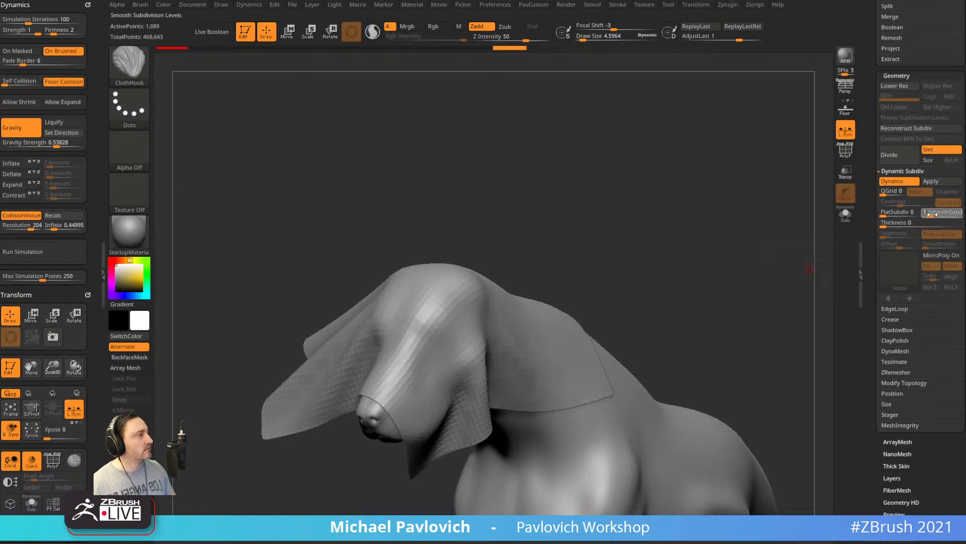
{"action": "left_click", "coordinate": [935, 214]}
{"action": "left_click", "coordinate": [924, 265]}
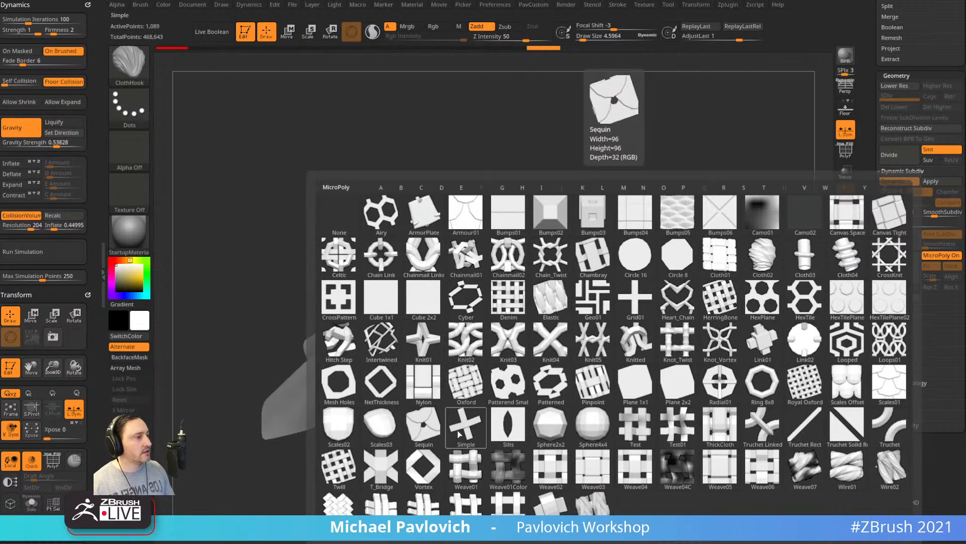
{"action": "left_click", "coordinate": [468, 471]}
{"action": "left_click_drag", "start_coordinate": [682, 258], "coordinate": [712, 263]}
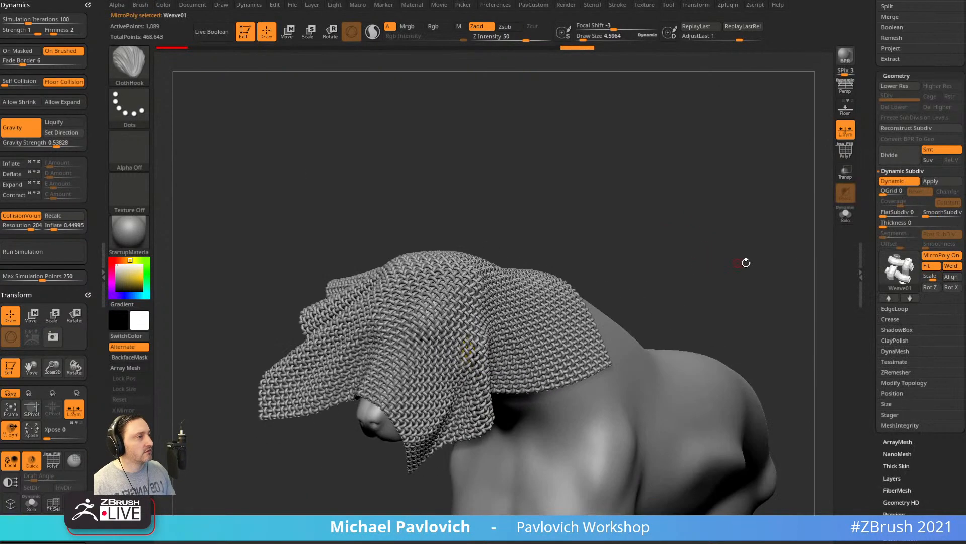
Raise SmoothSubdiv to 2 and inspect the finer weave up close over the dog's head.
{"action": "left_click", "coordinate": [936, 213]}
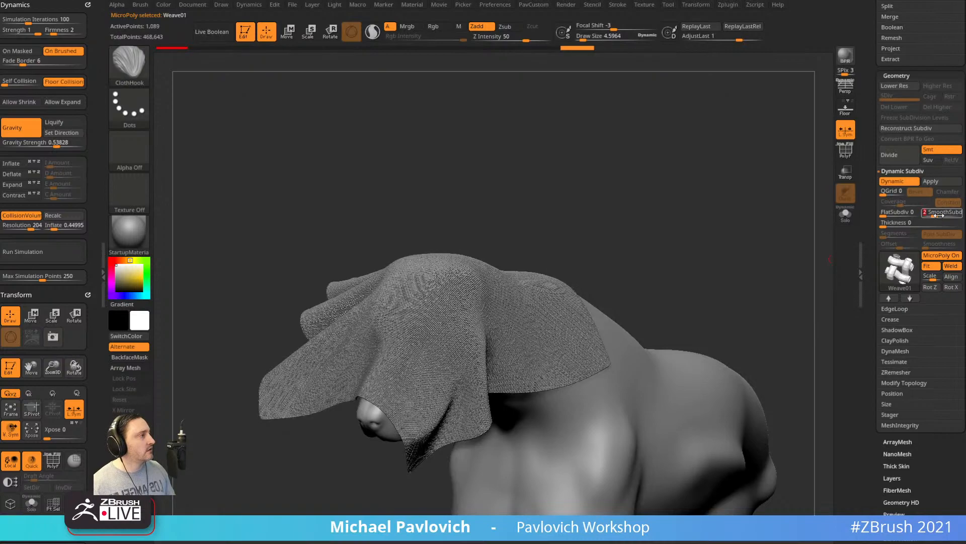
{"action": "left_click_drag", "start_coordinate": [770, 222], "coordinate": [748, 334]}
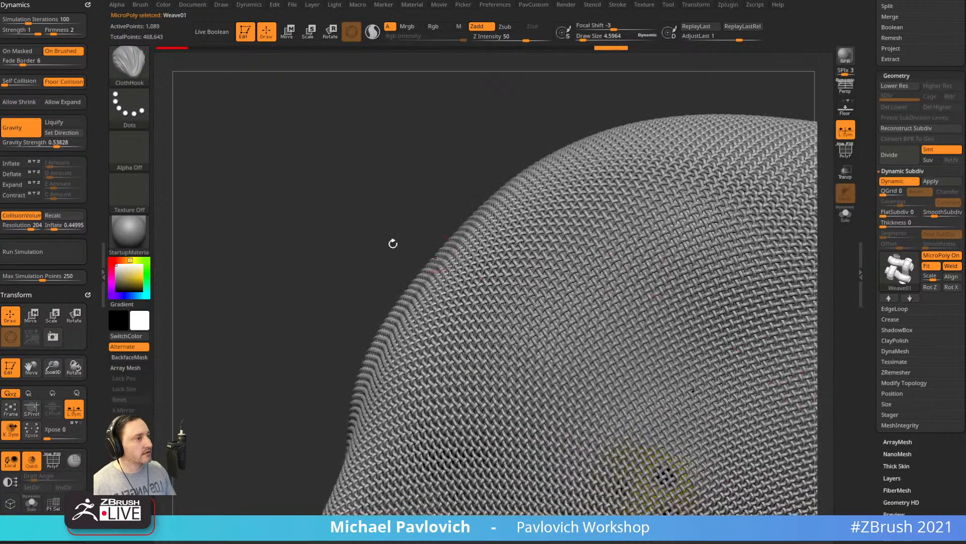
{"action": "left_click_drag", "start_coordinate": [393, 241], "coordinate": [388, 158]}
{"action": "mouse_move", "coordinate": [717, 234]}
{"action": "left_mouse_down", "text": "alt"}
{"action": "mouse_move", "coordinate": [666, 203]}
{"action": "mouse_move", "coordinate": [654, 208]}
{"action": "left_mouse_up", "text": "alt"}
Switch to the Standard brush and set the Draw Size to about 46.
{"action": "key", "text": "b"}
{"action": "key", "text": "s"}
{"action": "key", "text": "t"}
{"action": "key", "text": "s"}
{"action": "mouse_move", "coordinate": [660, 176]}
{"action": "left_mouse_down", "text": "alt"}
{"action": "mouse_move", "coordinate": [682, 205]}
{"action": "mouse_move", "coordinate": [688, 184]}
{"action": "left_mouse_up", "text": "alt"}
{"action": "key", "text": "s"}
{"action": "mouse_move", "coordinate": [688, 191]}
{"action": "left_mouse_down"}
{"action": "mouse_move", "coordinate": [726, 190]}
{"action": "mouse_move", "coordinate": [715, 191]}
{"action": "mouse_move", "coordinate": [718, 169]}
{"action": "left_mouse_up"}
{"action": "key", "text": "s"}
{"action": "left_click_drag", "start_coordinate": [678, 210], "coordinate": [674, 210]}
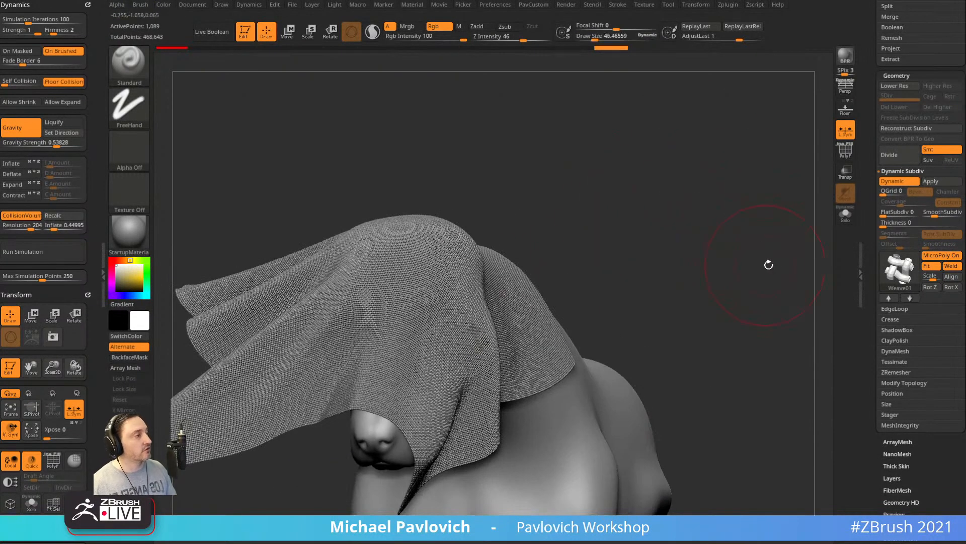
Turn off MicroPoly on the draped cloth and open NoiseMaker to add surface noise to it.
{"action": "left_click", "coordinate": [940, 255]}
{"action": "left_click_drag", "start_coordinate": [738, 287], "coordinate": [750, 289]}
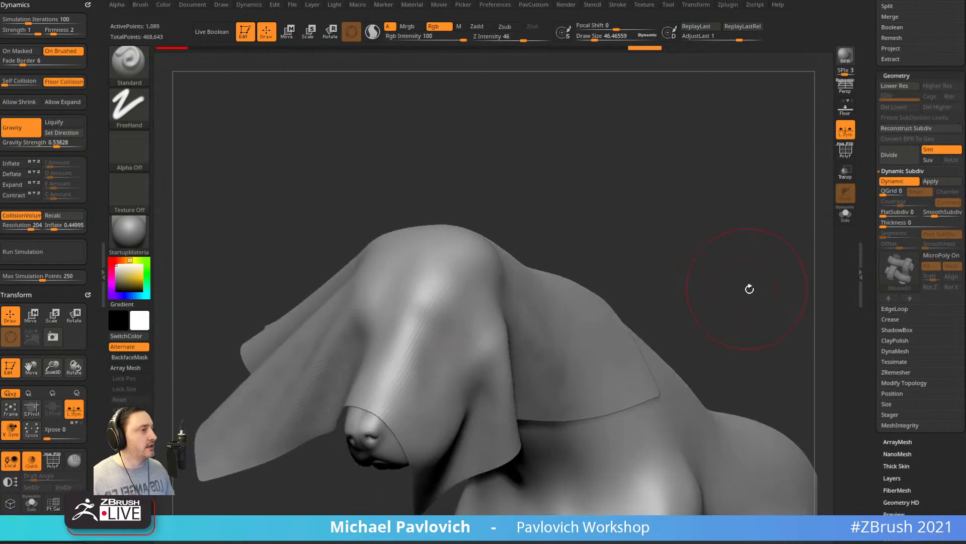
{"action": "left_click_drag", "start_coordinate": [875, 328], "coordinate": [872, 235]}
{"action": "left_click", "coordinate": [891, 319], "text": "shift"}
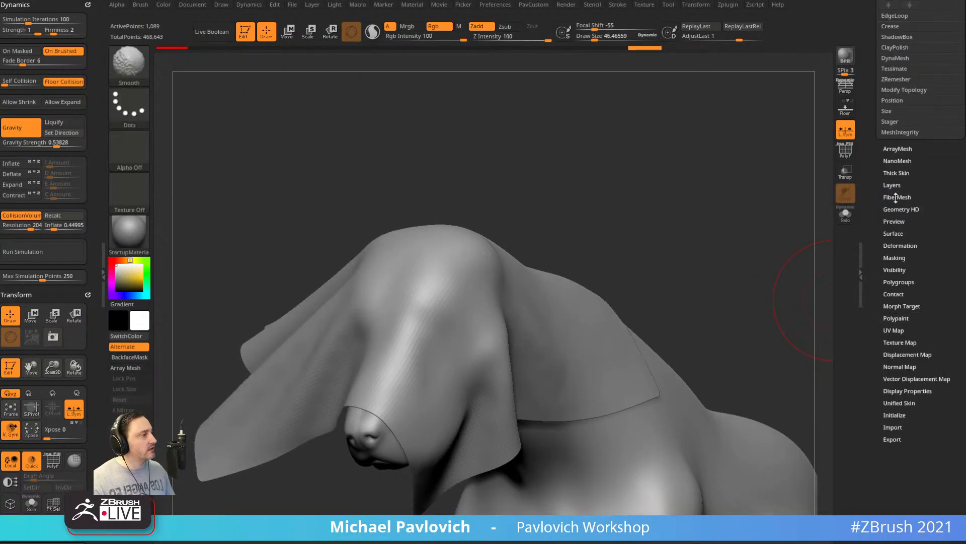
{"action": "left_click", "coordinate": [892, 235], "text": "shift"}
{"action": "left_click", "coordinate": [895, 245]}
{"action": "mouse_move", "coordinate": [797, 322]}
{"action": "left_mouse_down"}
{"action": "mouse_move", "coordinate": [783, 312]}
{"action": "mouse_move", "coordinate": [811, 371]}
{"action": "mouse_move", "coordinate": [802, 377]}
{"action": "mouse_move", "coordinate": [769, 339]}
{"action": "mouse_move", "coordinate": [833, 359]}
{"action": "mouse_move", "coordinate": [823, 257]}
{"action": "mouse_move", "coordinate": [711, 331]}
{"action": "mouse_move", "coordinate": [678, 322]}
{"action": "mouse_move", "coordinate": [831, 248]}
{"action": "mouse_move", "coordinate": [828, 268]}
{"action": "mouse_move", "coordinate": [783, 281]}
{"action": "mouse_move", "coordinate": [789, 285]}
{"action": "mouse_move", "coordinate": [792, 265]}
{"action": "mouse_move", "coordinate": [790, 286]}
{"action": "left_mouse_up"}
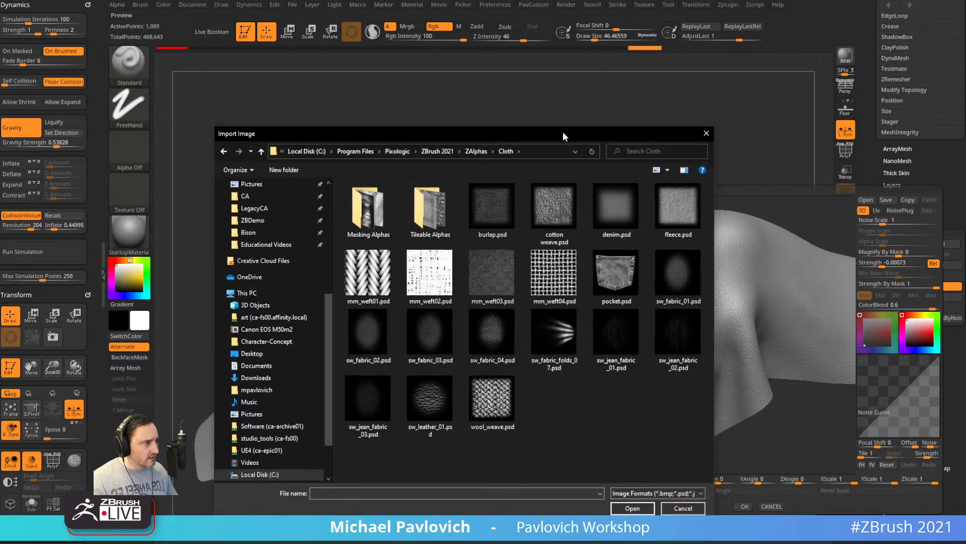
Load Knitting Pattern 01.jpg from the Tileable Alphas folder as the noise alpha.
{"action": "double_click", "coordinate": [437, 195]}
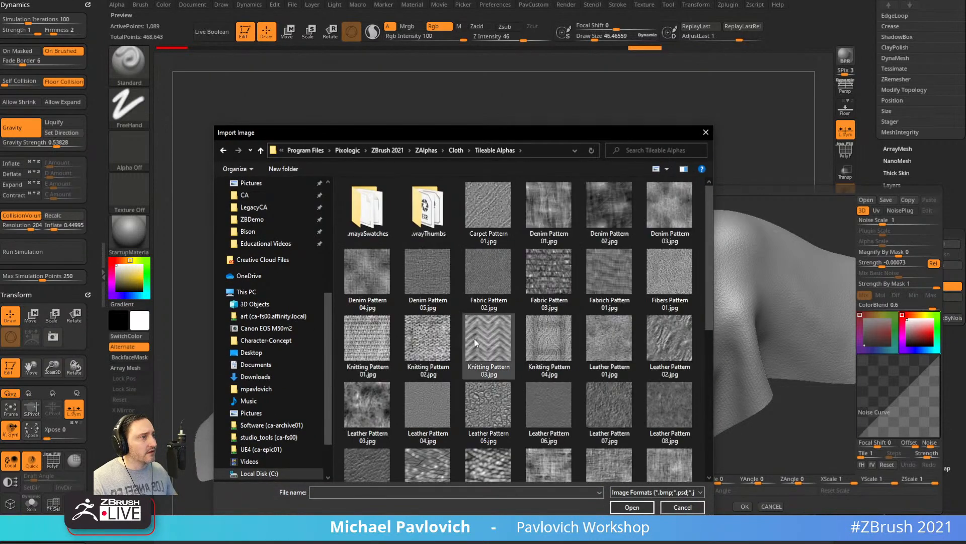
{"action": "scroll", "coordinate": [474, 338], "scroll_direction": "down", "scroll_amount": 3}
{"action": "scroll", "coordinate": [381, 315], "scroll_direction": "up", "scroll_amount": 3}
{"action": "double_click", "coordinate": [375, 330]}
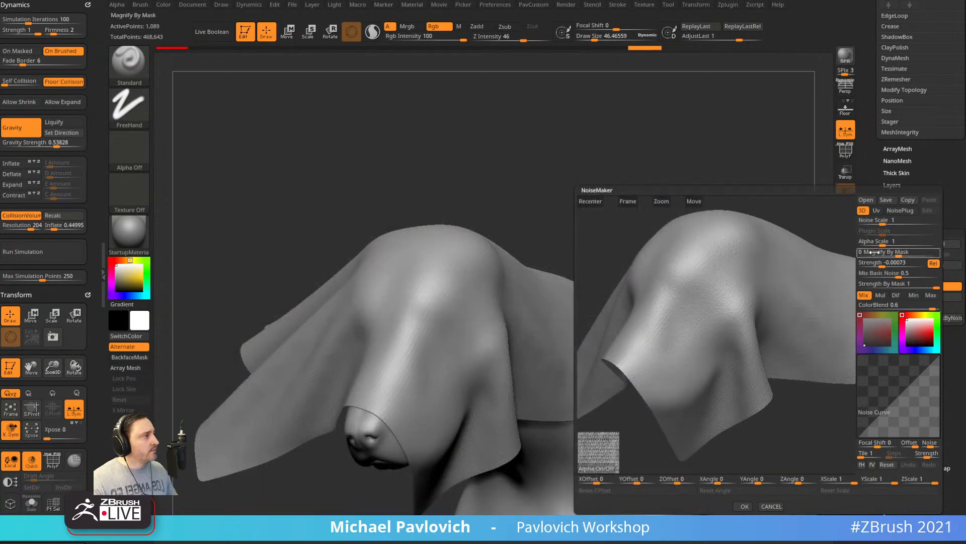
Configure the knit noise with Mix Basic Noise 0, UV mapping, Strength -0.01926 and Alpha Scale 0.11604, and accept it.
{"action": "mouse_move", "coordinate": [815, 265]}
{"action": "left_mouse_down"}
{"action": "mouse_move", "coordinate": [794, 271]}
{"action": "mouse_move", "coordinate": [809, 278]}
{"action": "left_mouse_up"}
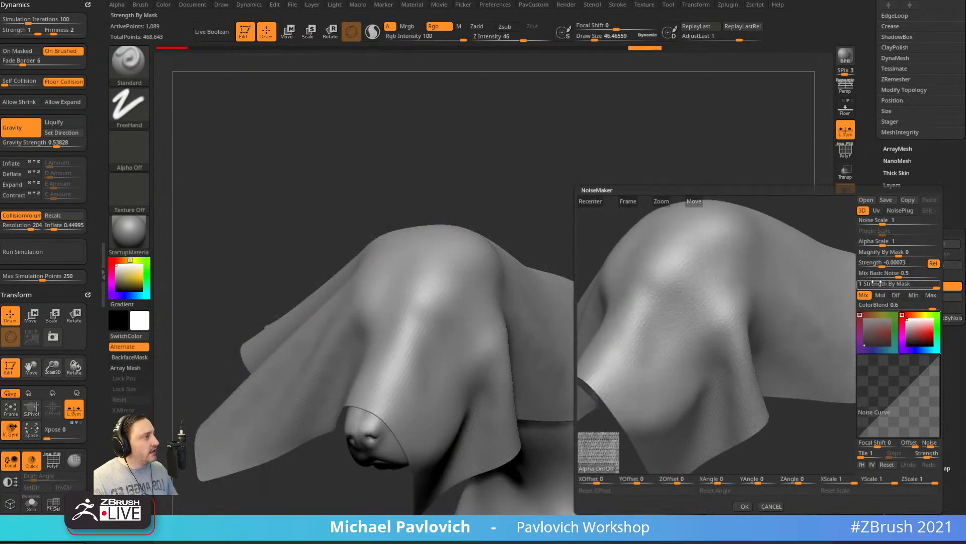
{"action": "left_click_drag", "start_coordinate": [880, 274], "coordinate": [873, 245]}
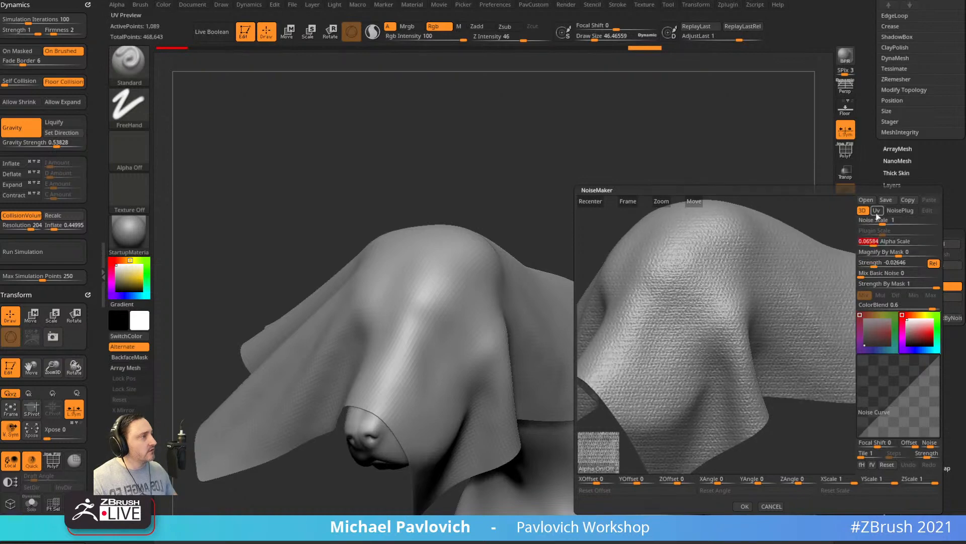
{"action": "left_click", "coordinate": [877, 212]}
{"action": "left_click_drag", "start_coordinate": [763, 252], "coordinate": [791, 246]}
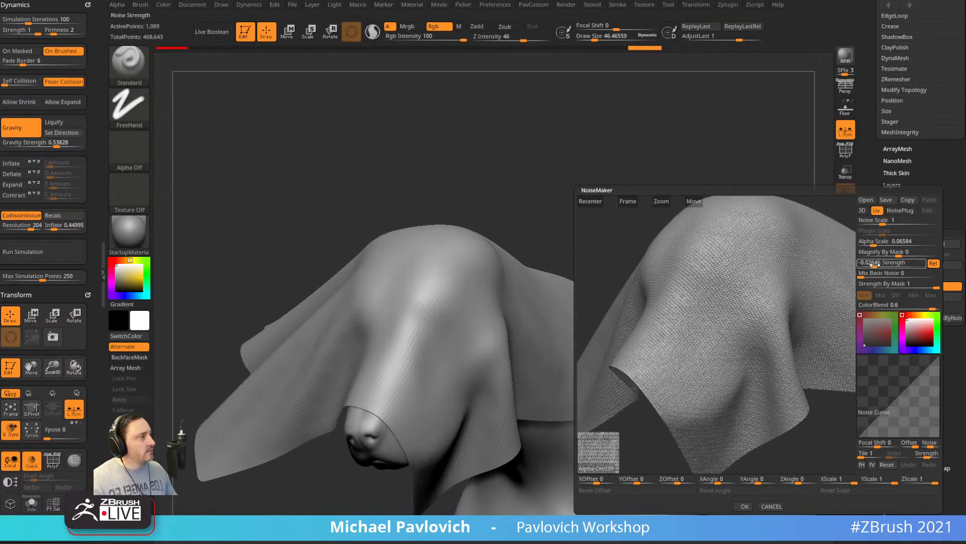
{"action": "left_click_drag", "start_coordinate": [866, 265], "coordinate": [875, 247]}
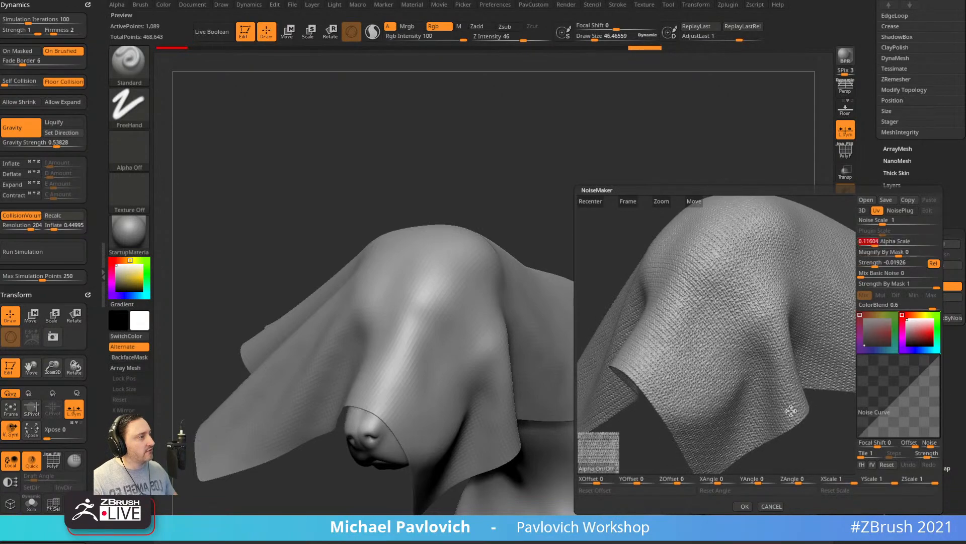
{"action": "left_click", "coordinate": [744, 506]}
{"action": "left_click_drag", "start_coordinate": [604, 225], "coordinate": [664, 190]}
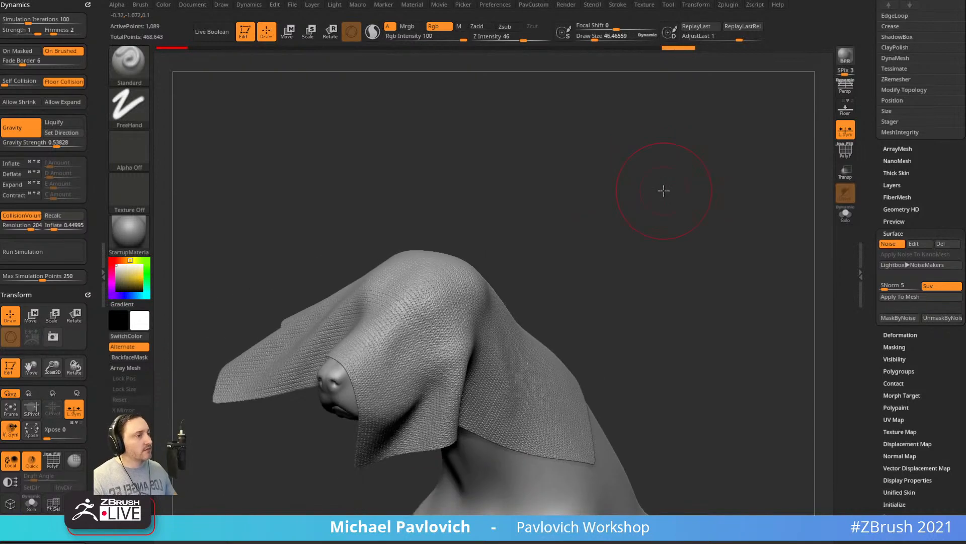
Bunch and fold the noise-textured cloth around the dog's head with the ClothHook brush, Draw Size about 95.
{"action": "mouse_move", "coordinate": [600, 204]}
{"action": "left_mouse_down"}
{"action": "mouse_move", "coordinate": [589, 213]}
{"action": "mouse_move", "coordinate": [608, 240]}
{"action": "left_mouse_up"}
{"action": "key", "text": "b"}
{"action": "key", "text": "c"}
{"action": "key", "text": "h"}
{"action": "mouse_move", "coordinate": [596, 294]}
{"action": "left_mouse_down"}
{"action": "mouse_move", "coordinate": [564, 292]}
{"action": "mouse_move", "coordinate": [544, 312]}
{"action": "left_mouse_up"}
{"action": "key", "text": "s"}
{"action": "mouse_move", "coordinate": [586, 297]}
{"action": "left_mouse_down"}
{"action": "mouse_move", "coordinate": [528, 302]}
{"action": "mouse_move", "coordinate": [546, 295]}
{"action": "left_mouse_up"}
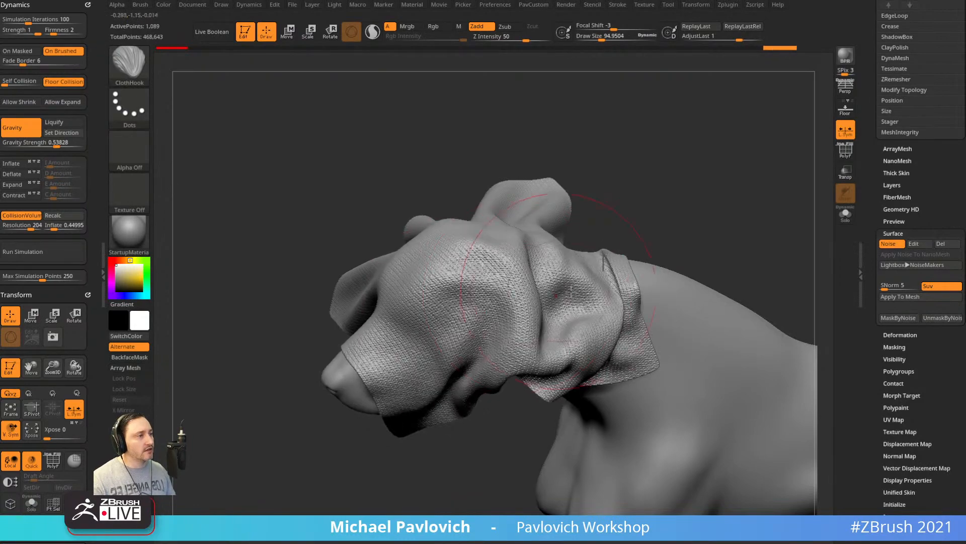
{"action": "left_click_drag", "start_coordinate": [666, 251], "coordinate": [725, 236]}
{"action": "left_click_drag", "start_coordinate": [498, 274], "coordinate": [561, 280]}
Toggle the cloth's surface noise off and back on to compare the drape with and without it.
{"action": "left_click", "coordinate": [888, 244]}
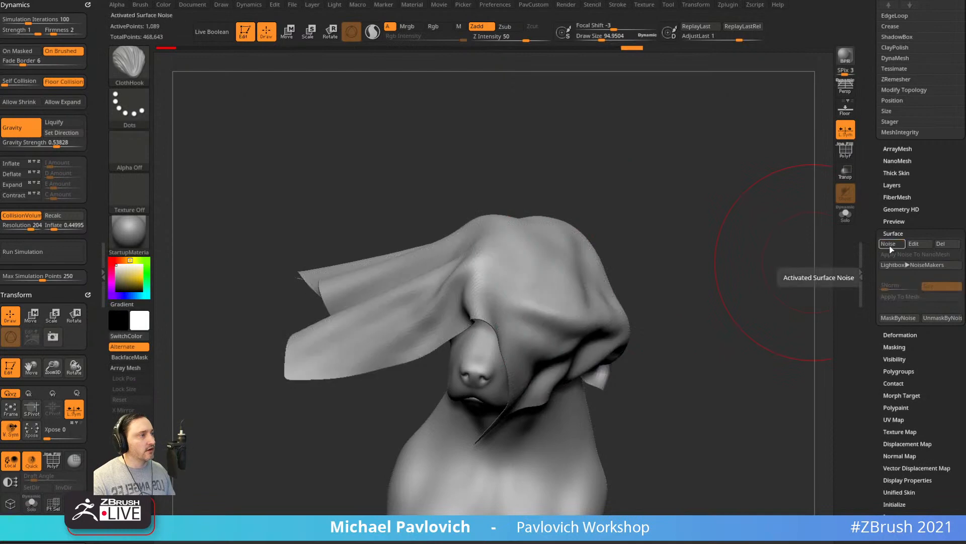
{"action": "left_click", "coordinate": [891, 245]}
{"action": "mouse_move", "coordinate": [800, 259]}
{"action": "left_mouse_down"}
{"action": "mouse_move", "coordinate": [717, 247]}
{"action": "mouse_move", "coordinate": [782, 259]}
{"action": "left_mouse_up"}
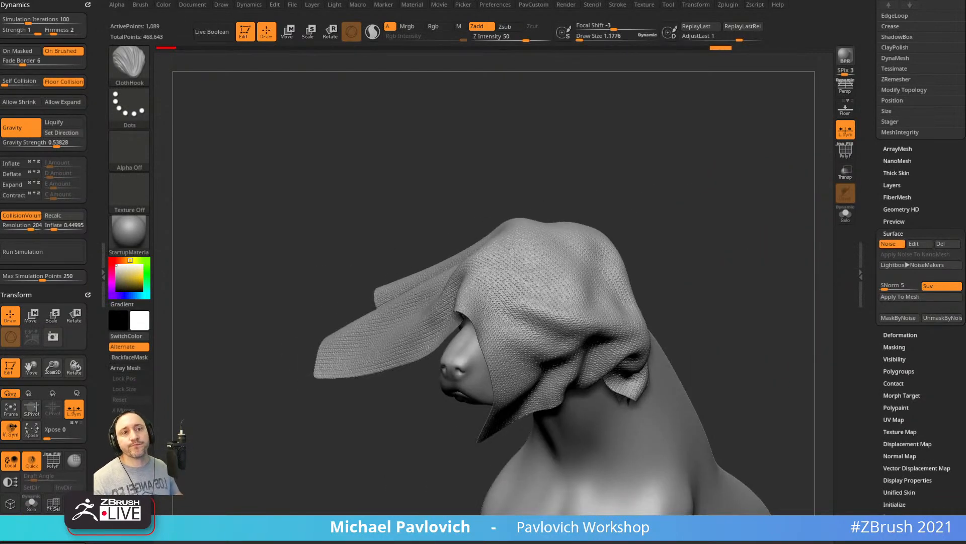
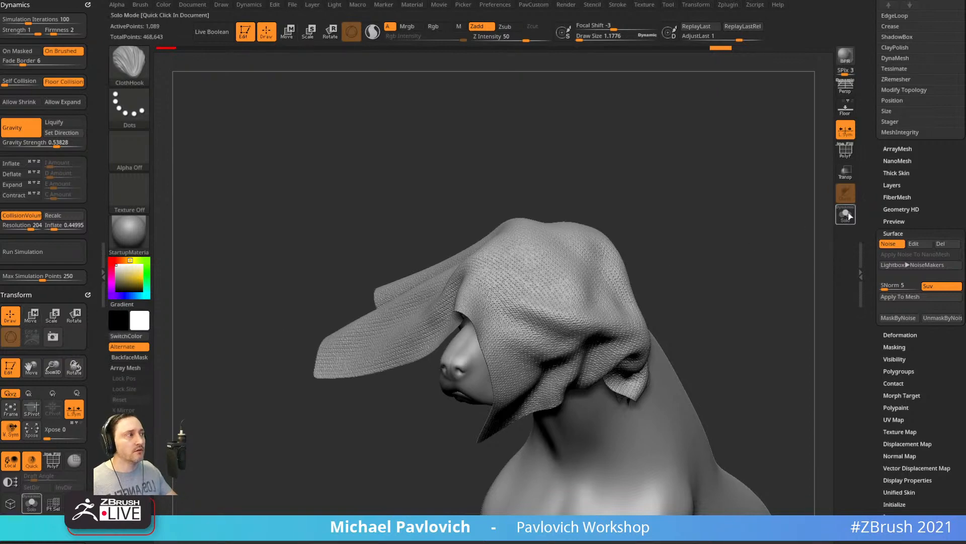
Switch from the cloth to the PolyMesh3D star tool and initialize it as a QCube with resolution 2 per axis.
{"action": "scroll", "coordinate": [933, 214], "scroll_direction": "up", "scroll_amount": 10}
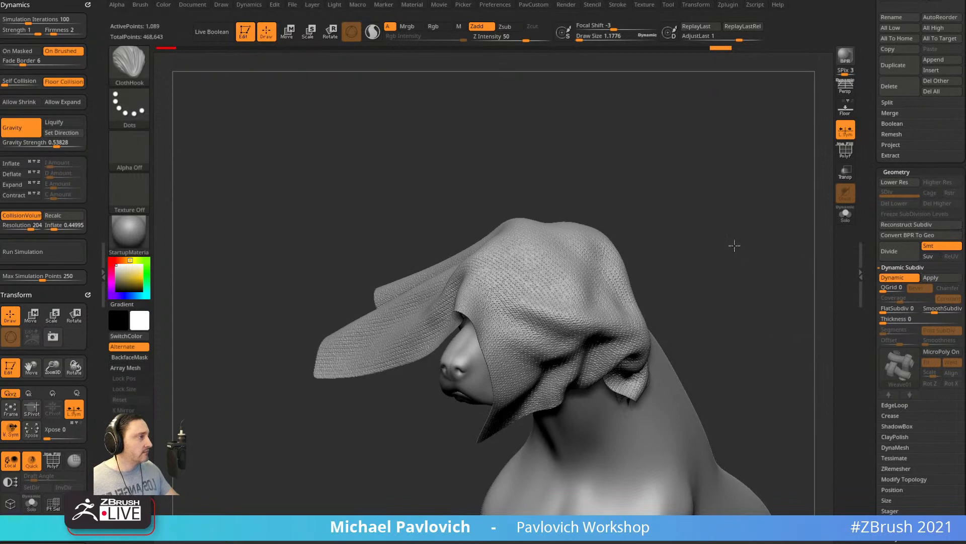
{"action": "left_click_drag", "start_coordinate": [733, 243], "coordinate": [693, 266]}
{"action": "left_click_drag", "start_coordinate": [874, 178], "coordinate": [874, 345]}
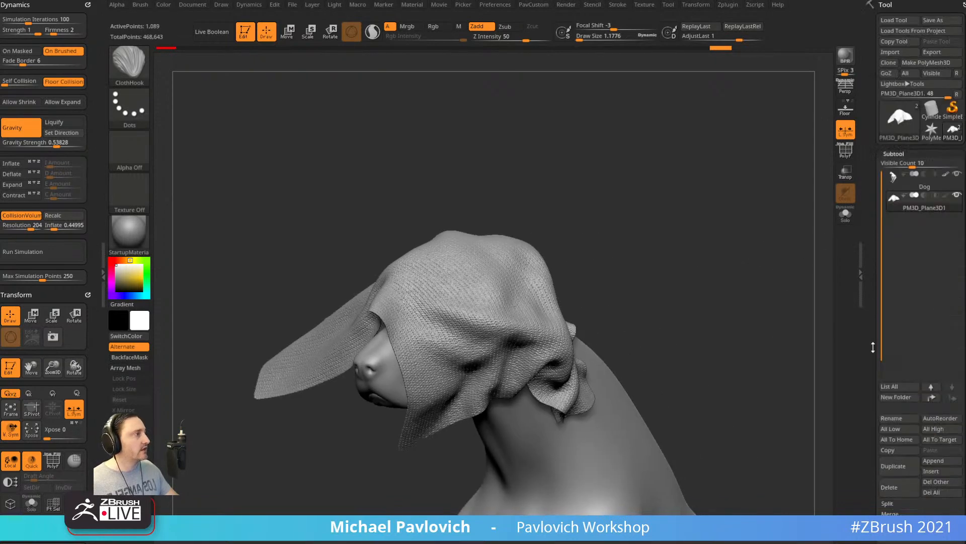
{"action": "left_click", "coordinate": [930, 134]}
{"action": "mouse_move", "coordinate": [877, 240]}
{"action": "left_mouse_down"}
{"action": "mouse_move", "coordinate": [874, 40]}
{"action": "mouse_move", "coordinate": [865, 109]}
{"action": "left_mouse_up"}
{"action": "left_click", "coordinate": [891, 366]}
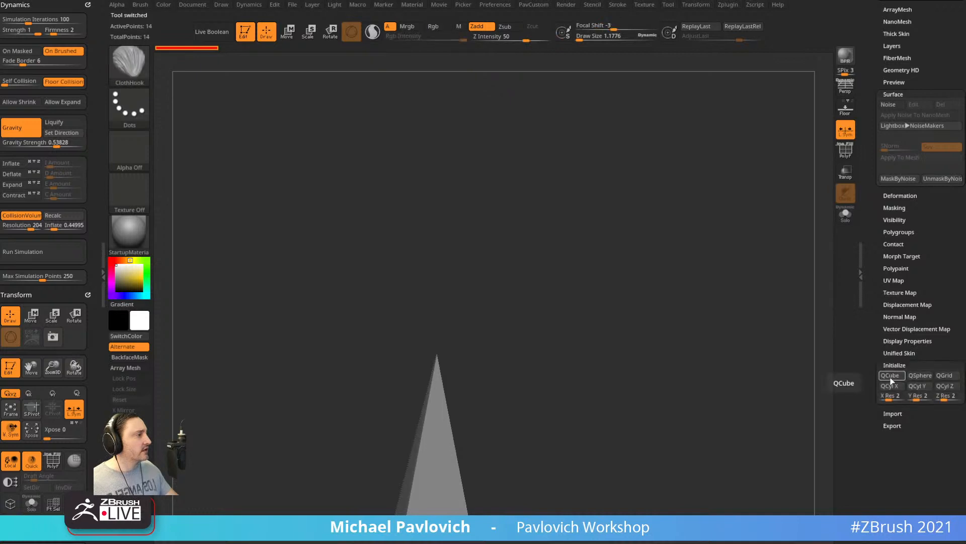
{"action": "left_click", "coordinate": [889, 377]}
Show the cube's polyframe and assign the SkinShade4 material.
{"action": "left_click_drag", "start_coordinate": [701, 350], "coordinate": [654, 175]}
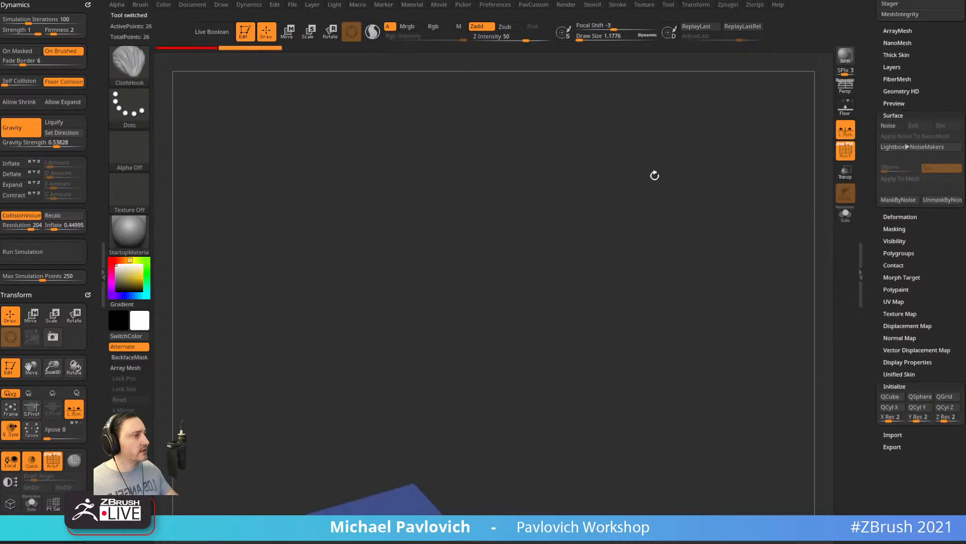
{"action": "left_click_drag", "start_coordinate": [595, 318], "coordinate": [653, 94]}
{"action": "left_click_drag", "start_coordinate": [639, 305], "coordinate": [687, 92], "text": "alt"}
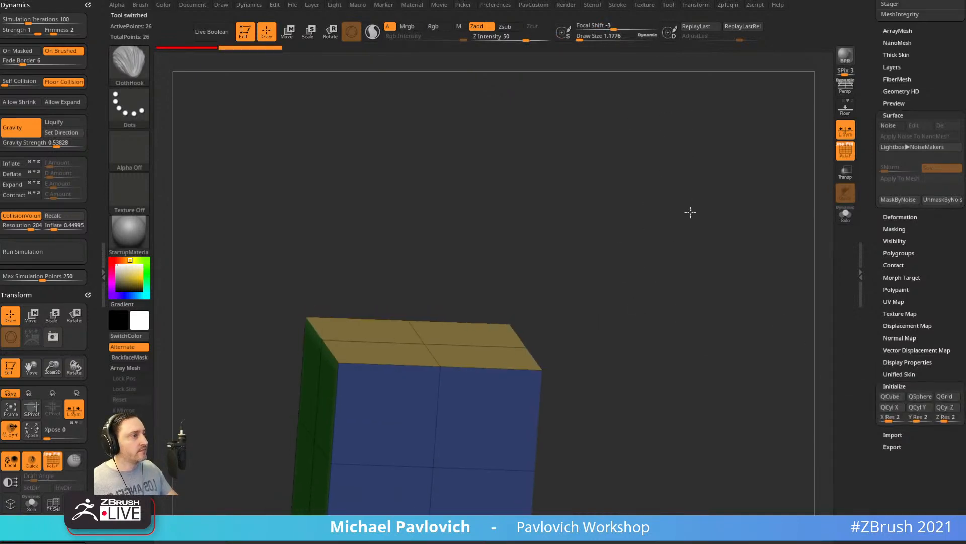
{"action": "left_click_drag", "start_coordinate": [690, 211], "coordinate": [686, 101], "text": "alt"}
{"action": "left_click", "coordinate": [128, 230]}
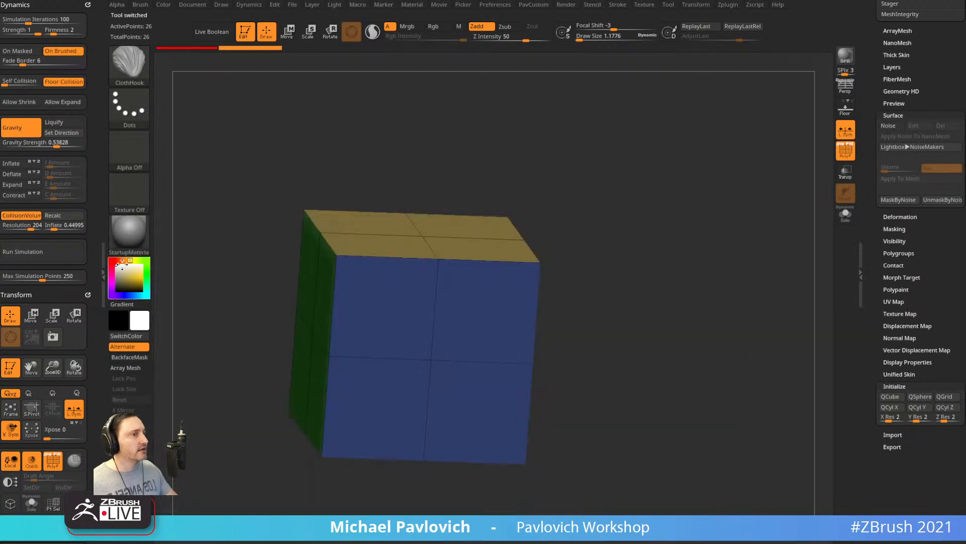
{"action": "left_click", "coordinate": [133, 231]}
{"action": "left_click", "coordinate": [690, 423]}
Turn on Dynamic Subdiv for the cube with QGrid 8 and Coverage 0.2106, and hide the polyframe.
{"action": "left_click_drag", "start_coordinate": [879, 269], "coordinate": [876, 151]}
{"action": "left_click_drag", "start_coordinate": [871, 451], "coordinate": [869, 360]}
{"action": "left_click", "coordinate": [896, 340]}
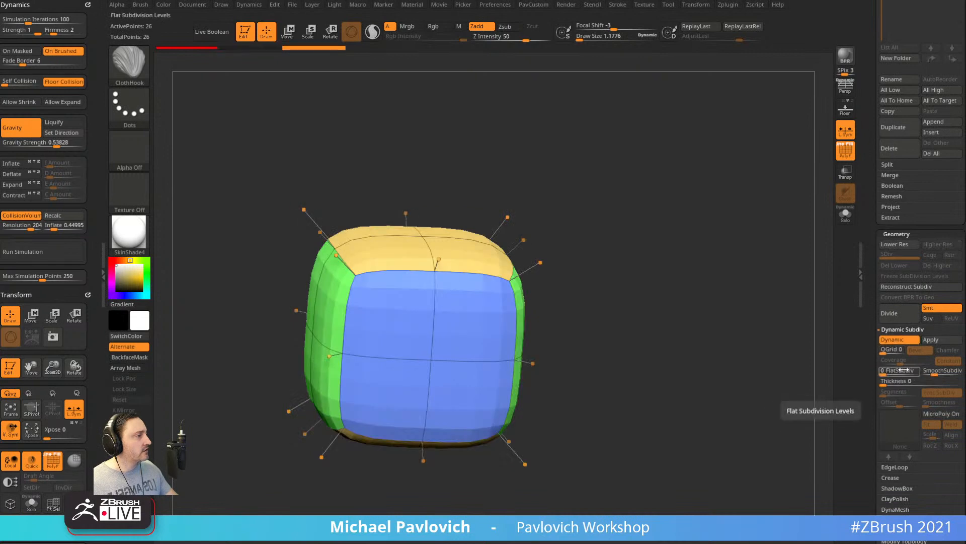
{"action": "left_click_drag", "start_coordinate": [883, 351], "coordinate": [917, 362]}
{"action": "left_click", "coordinate": [846, 150]}
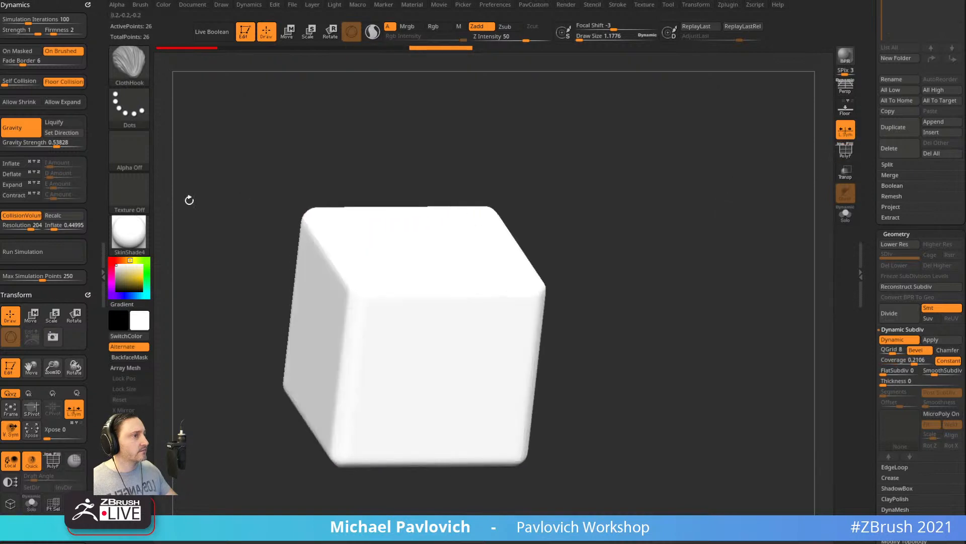
Assign StartupMaterial to the cube and switch its QGrid edge treatment from Bevel to Chamfer.
{"action": "left_click", "coordinate": [135, 235]}
{"action": "left_click", "coordinate": [181, 243]}
{"action": "left_click_drag", "start_coordinate": [572, 209], "coordinate": [592, 207]}
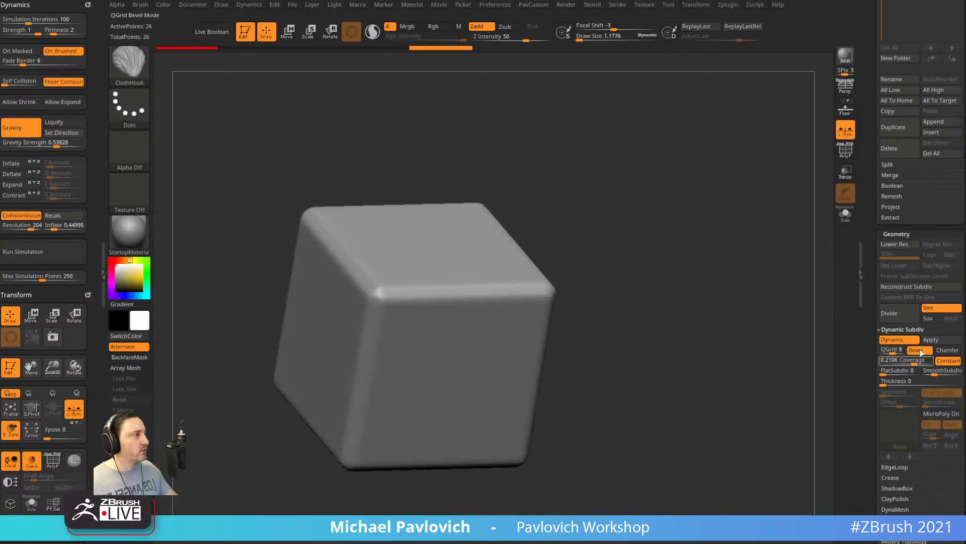
{"action": "left_click", "coordinate": [947, 350]}
{"action": "left_click_drag", "start_coordinate": [644, 272], "coordinate": [730, 330]}
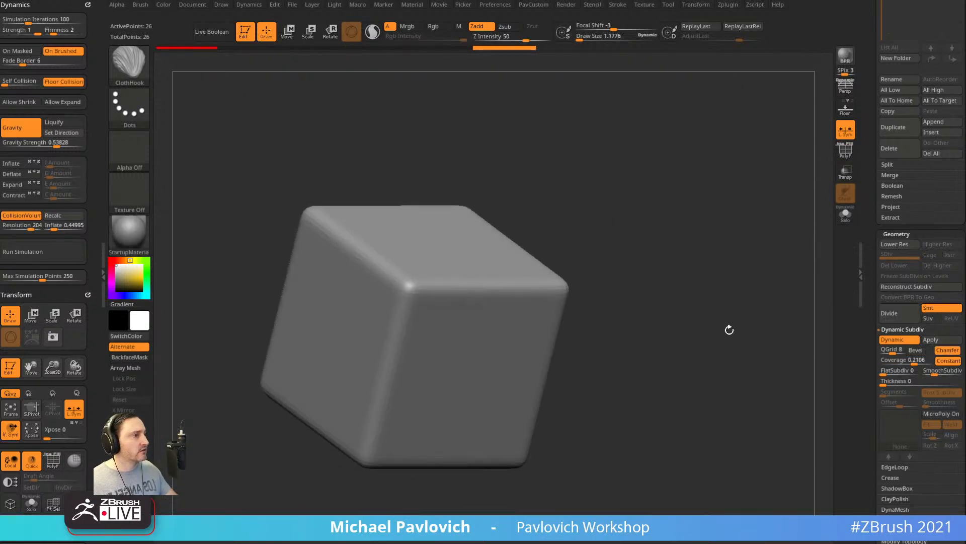
Toggle Dynamic Subdiv off and on several times to compare the sharp base cube with its rounded edges.
{"action": "left_click", "coordinate": [895, 341]}
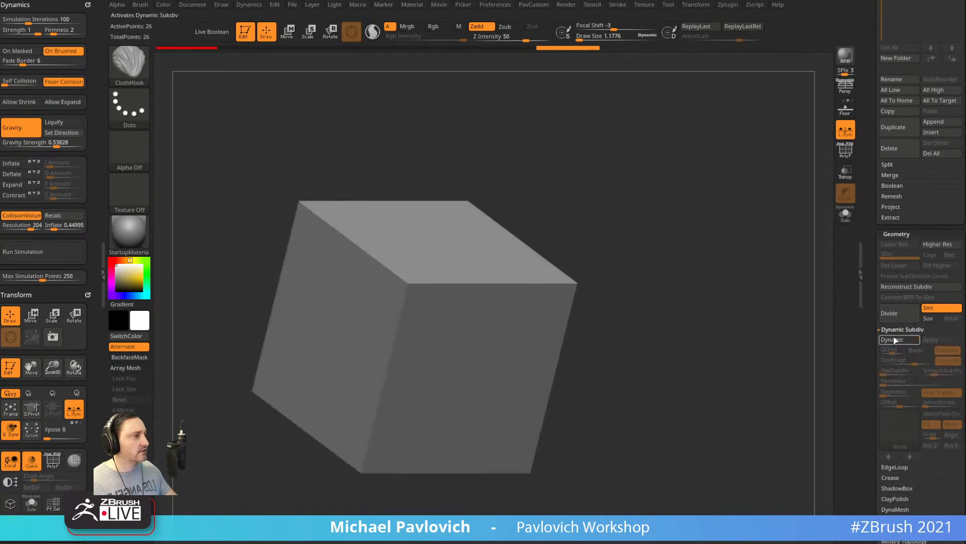
{"action": "left_click", "coordinate": [895, 340]}
{"action": "left_click", "coordinate": [895, 341]}
{"action": "left_click", "coordinate": [895, 340]}
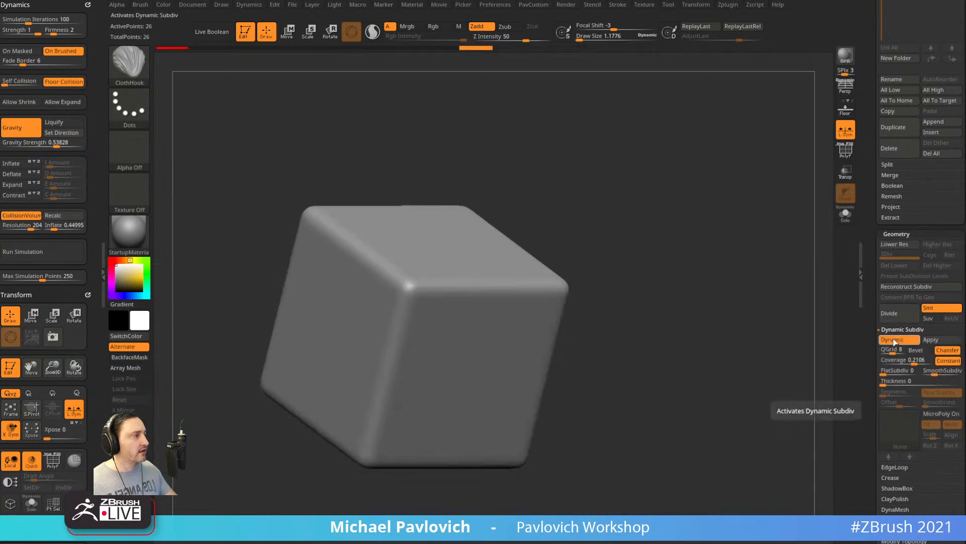
{"action": "left_click", "coordinate": [894, 340]}
{"action": "left_click", "coordinate": [893, 339]}
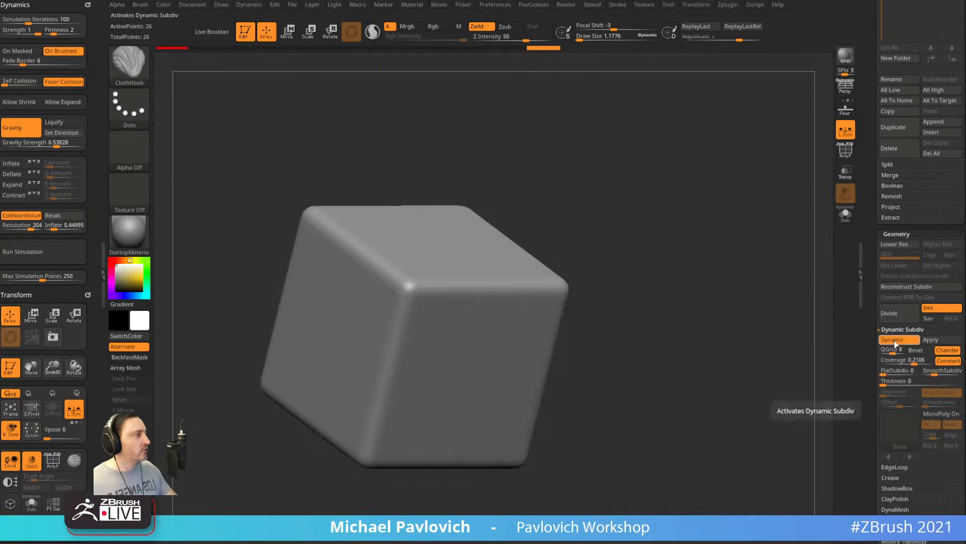
Lower the cube's SmoothSubdiv level and raise it again to compare flat and smoothed chamfers.
{"action": "left_click", "coordinate": [924, 371]}
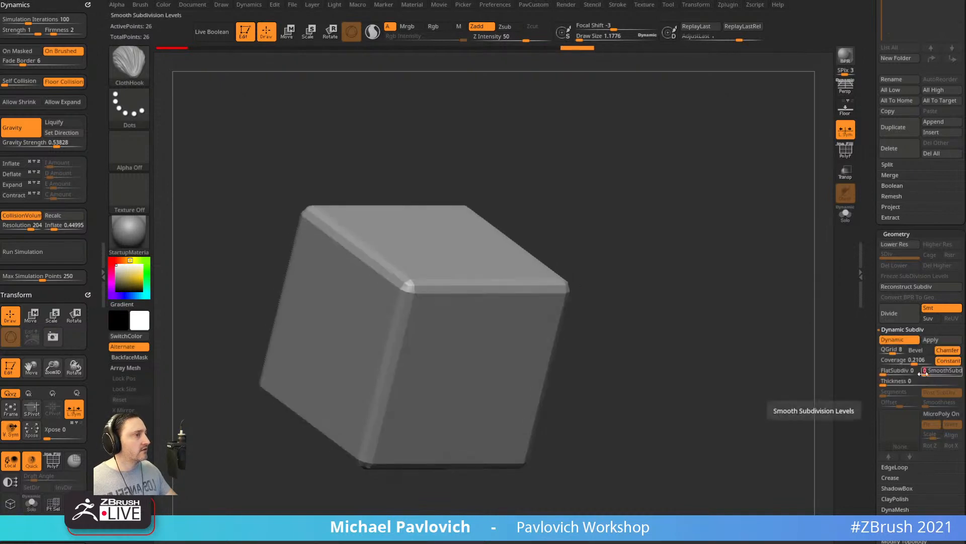
{"action": "left_click", "coordinate": [925, 371]}
{"action": "left_click_drag", "start_coordinate": [710, 266], "coordinate": [707, 240]}
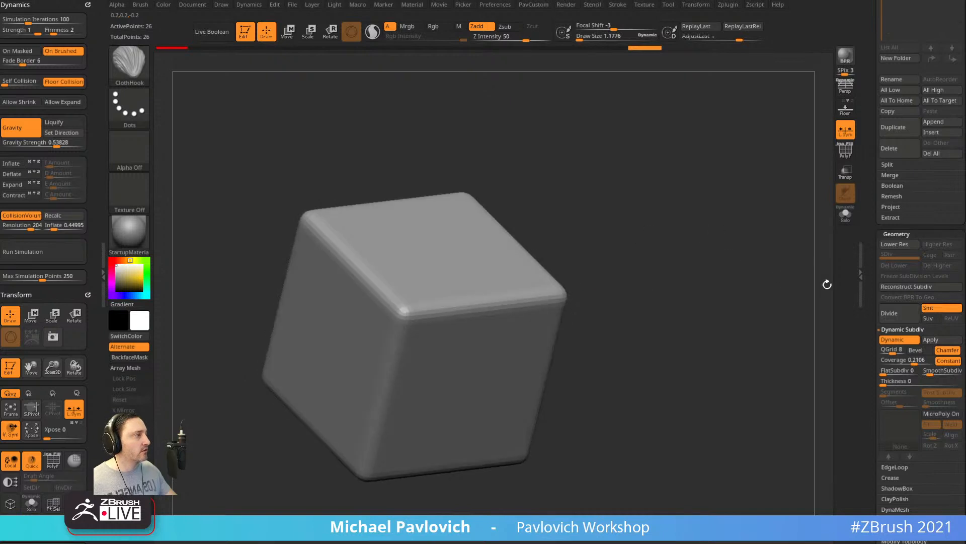
Apply the Dynamic Subdiv to the cube, show its polyframe to inspect the topology, and undo the conversion.
{"action": "left_click", "coordinate": [931, 341]}
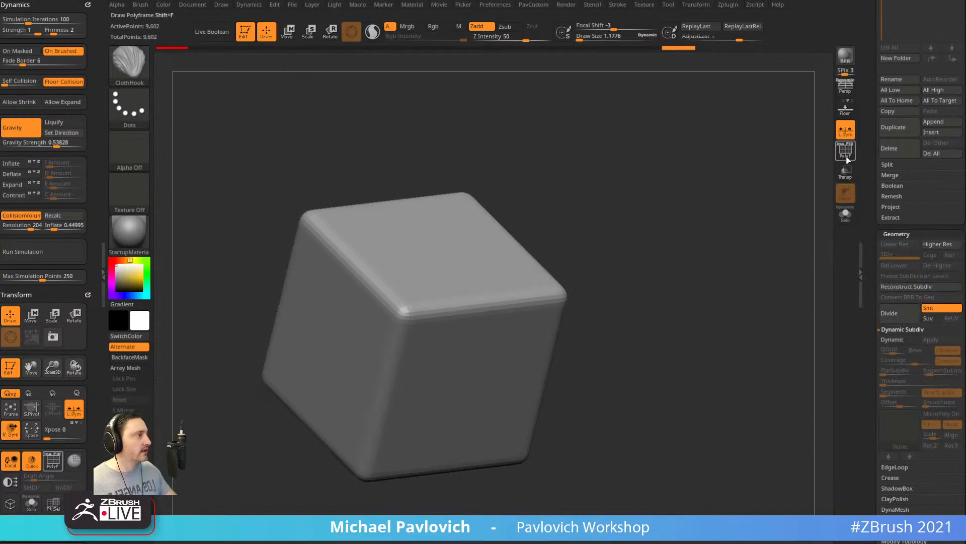
{"action": "left_click", "coordinate": [846, 159]}
{"action": "mouse_move", "coordinate": [694, 201]}
{"action": "left_mouse_down"}
{"action": "mouse_move", "coordinate": [716, 194]}
{"action": "mouse_move", "coordinate": [772, 231]}
{"action": "mouse_move", "coordinate": [687, 233]}
{"action": "mouse_move", "coordinate": [706, 209]}
{"action": "left_mouse_up"}
{"action": "key", "text": "ctrl+z"}
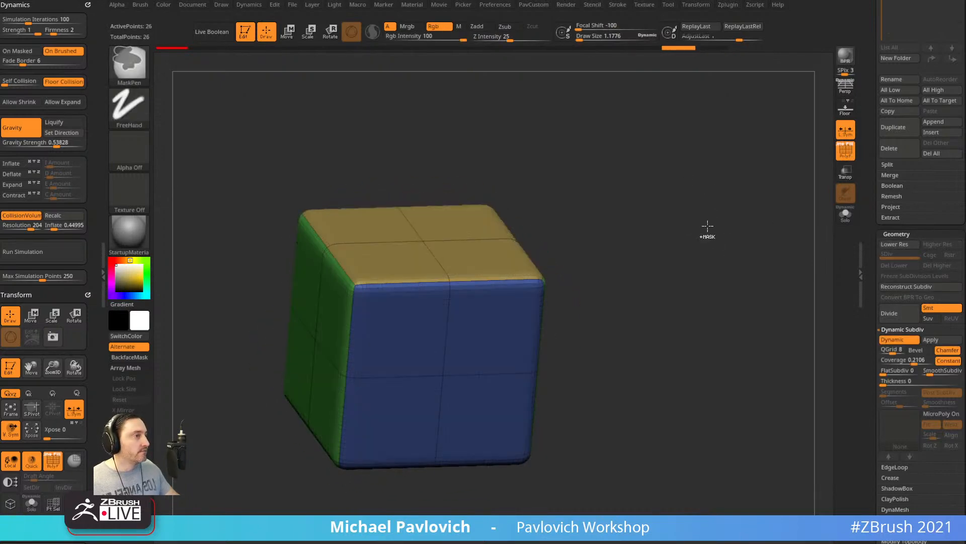
With Dynamic Subdiv off and the ZModeler brush, QMesh half of the cube's front face outward and extend that block upward.
{"action": "key", "text": "b"}
{"action": "key", "text": "z"}
{"action": "key", "text": "m"}
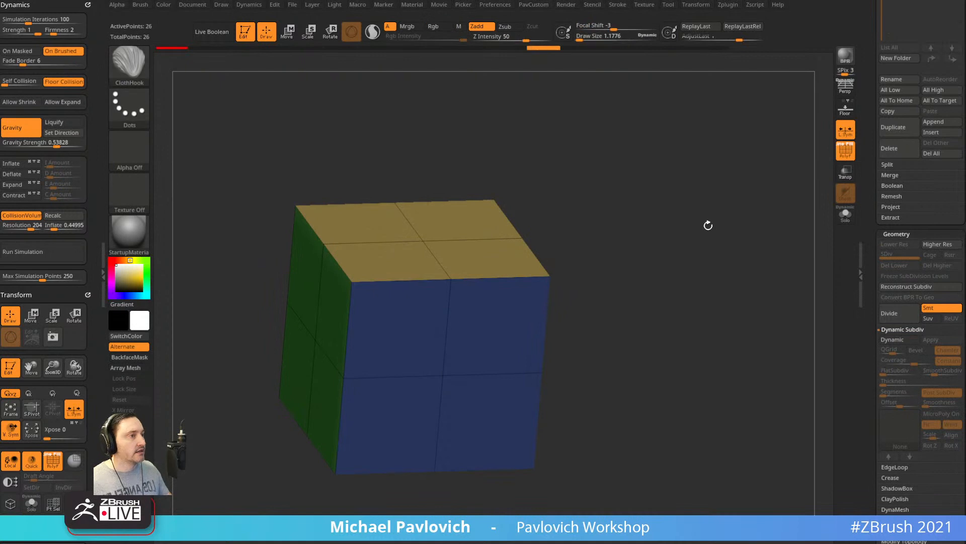
{"action": "left_click_drag", "start_coordinate": [496, 336], "coordinate": [523, 372], "text": "alt"}
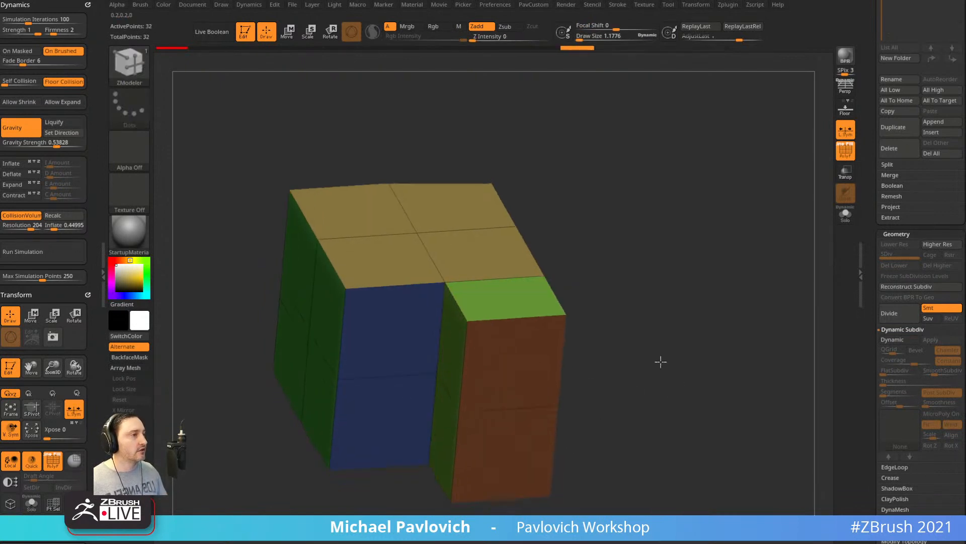
{"action": "left_click_drag", "start_coordinate": [659, 361], "coordinate": [649, 322], "text": "alt"}
{"action": "left_click_drag", "start_coordinate": [526, 346], "coordinate": [521, 326], "text": "alt"}
{"action": "left_click_drag", "start_coordinate": [523, 324], "coordinate": [560, 312]}
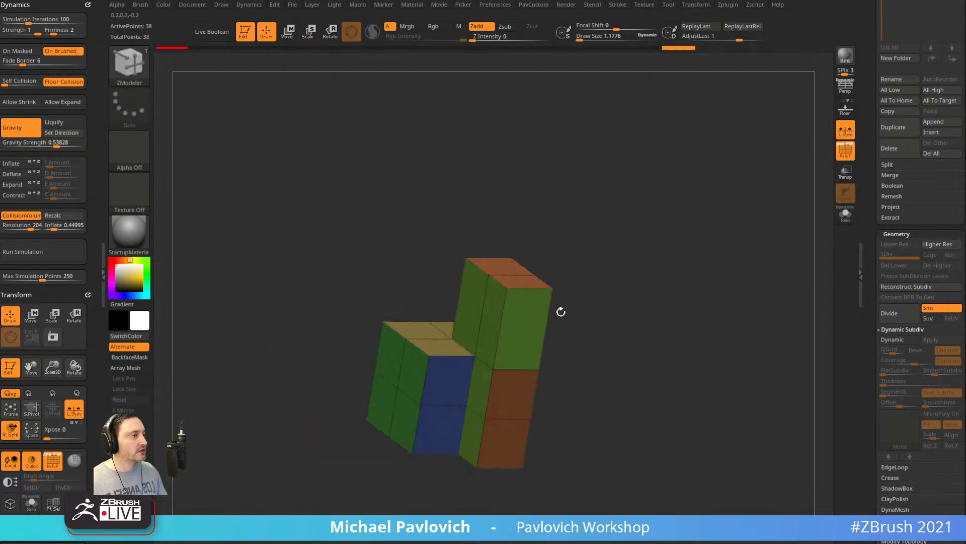
{"action": "left_click_drag", "start_coordinate": [571, 256], "coordinate": [507, 358]}
Set the ZModeler polygon action to Bridge for Connected Polys, using Circle, Specified Curvature, Specified Resolution, Align To Normal and Triangles Sides.
{"action": "key", "text": "space"}
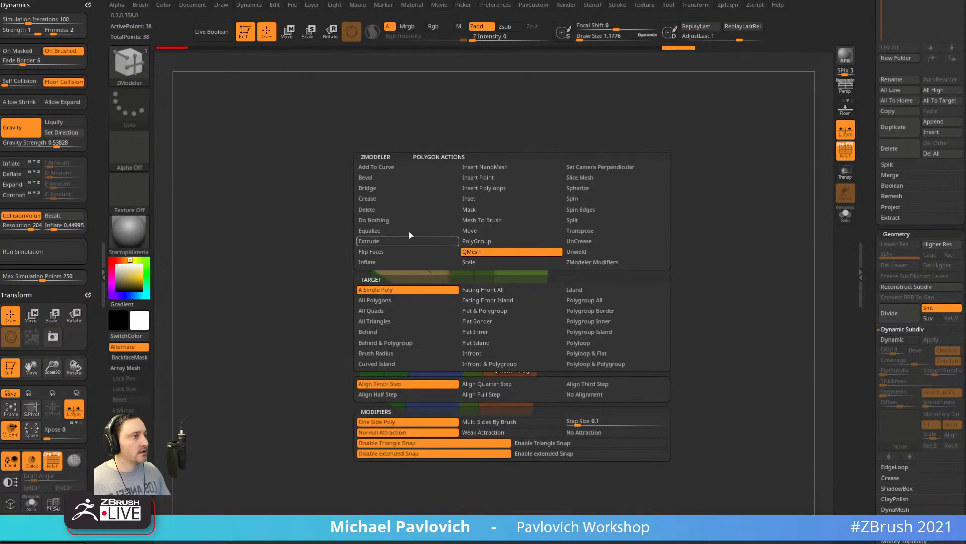
{"action": "left_click", "coordinate": [367, 188]}
{"action": "left_click", "coordinate": [486, 291]}
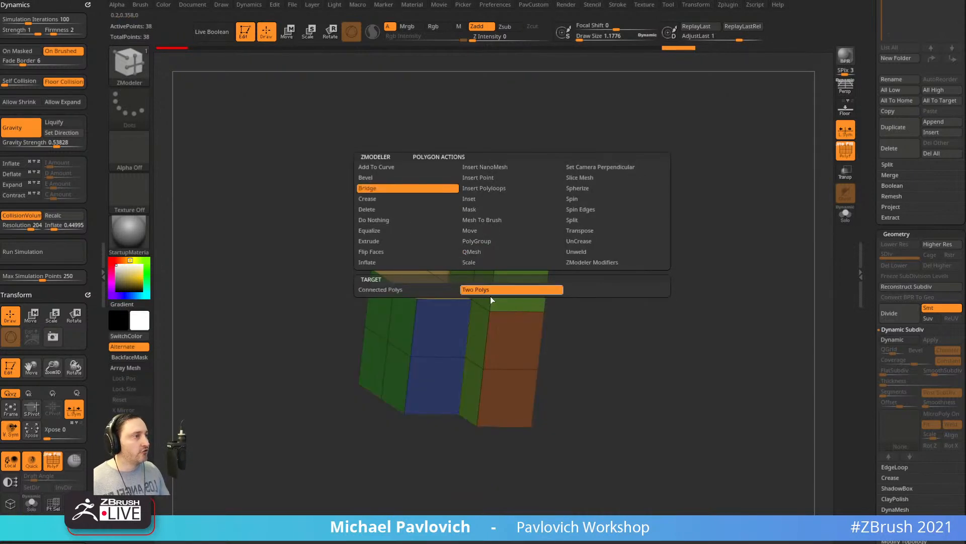
{"action": "left_click", "coordinate": [445, 292]}
{"action": "left_click", "coordinate": [574, 309]}
{"action": "left_click", "coordinate": [619, 366]}
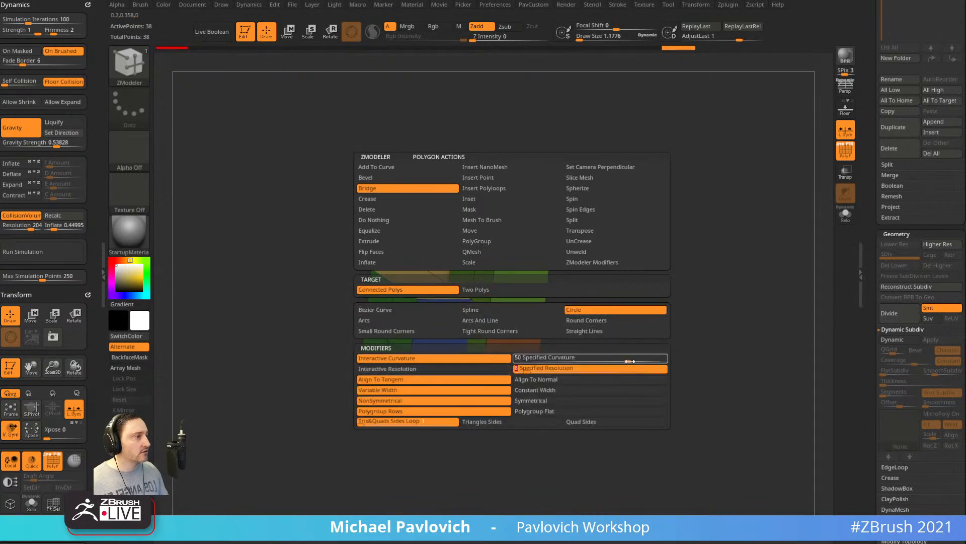
{"action": "left_click", "coordinate": [638, 358]}
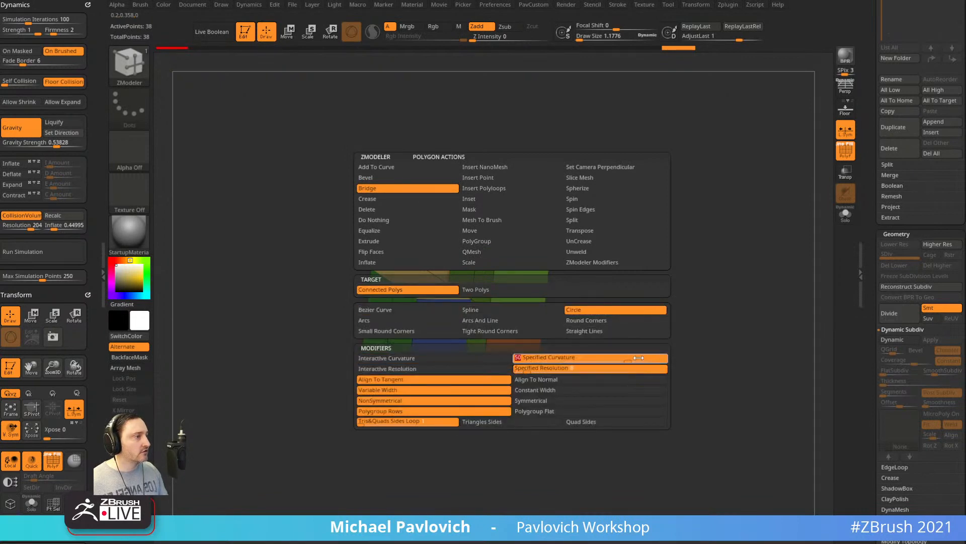
{"action": "left_click", "coordinate": [554, 379]}
{"action": "left_click", "coordinate": [538, 421]}
{"action": "left_click", "coordinate": [518, 307]}
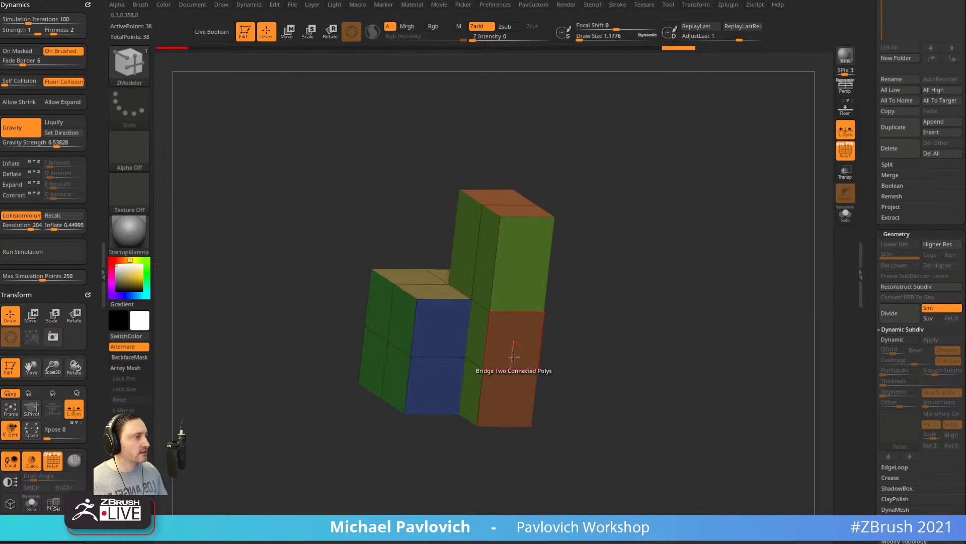
{"action": "mouse_move", "coordinate": [589, 339]}
{"action": "left_mouse_down"}
{"action": "mouse_move", "coordinate": [636, 329]}
{"action": "mouse_move", "coordinate": [573, 350]}
{"action": "left_mouse_up"}
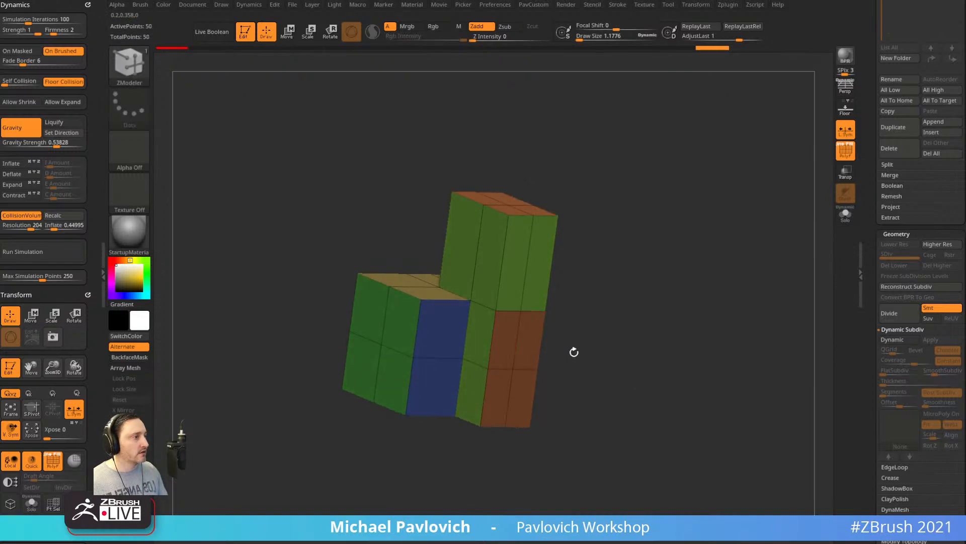
{"action": "key", "text": "ctrl+z"}
Bridge the two stacked polygons on the lower front of the extruded block into a half-round cap.
{"action": "key", "text": "space"}
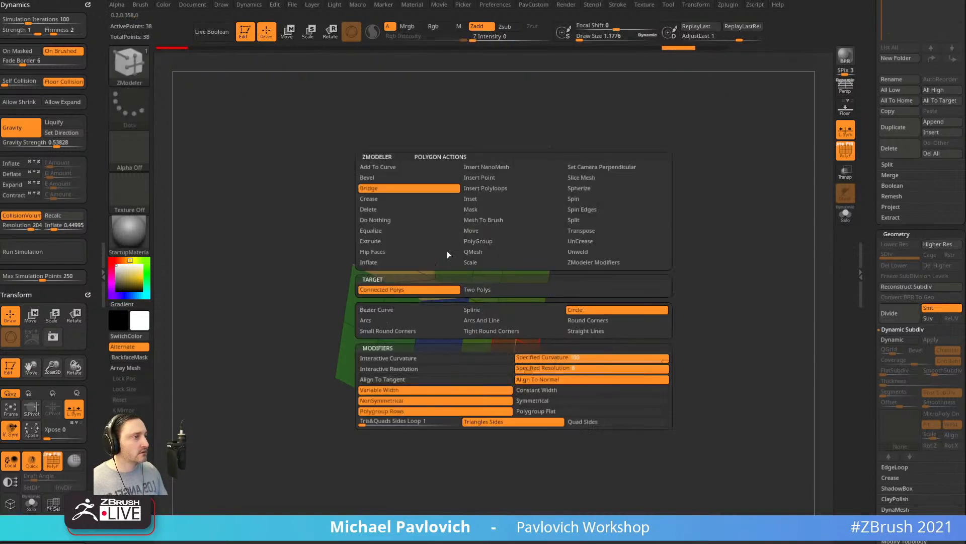
{"action": "left_click", "coordinate": [519, 427]}
{"action": "left_click", "coordinate": [509, 390]}
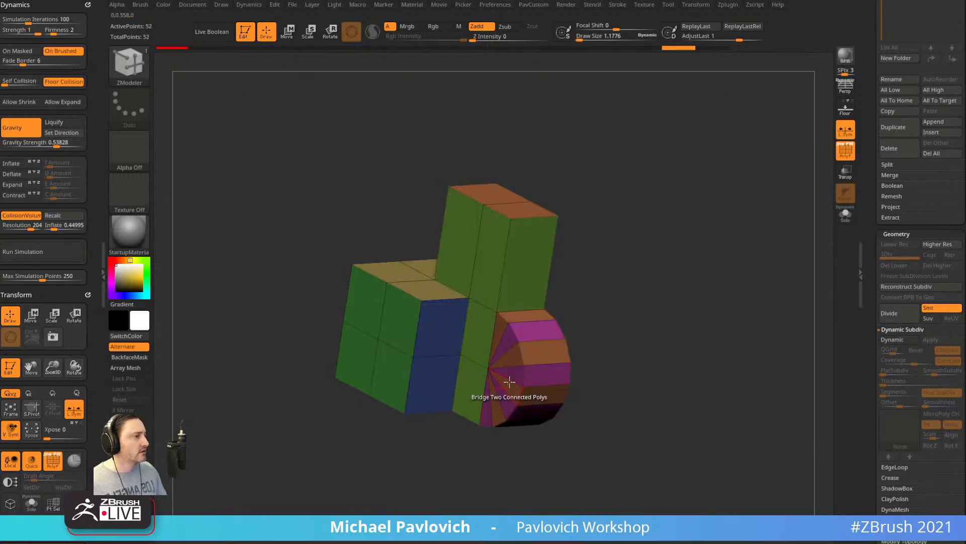
Group the mesh by normals, crease the polygroup borders and set the crease level to 3.
{"action": "left_click_drag", "start_coordinate": [708, 310], "coordinate": [694, 334], "text": "alt"}
{"action": "key", "text": "space"}
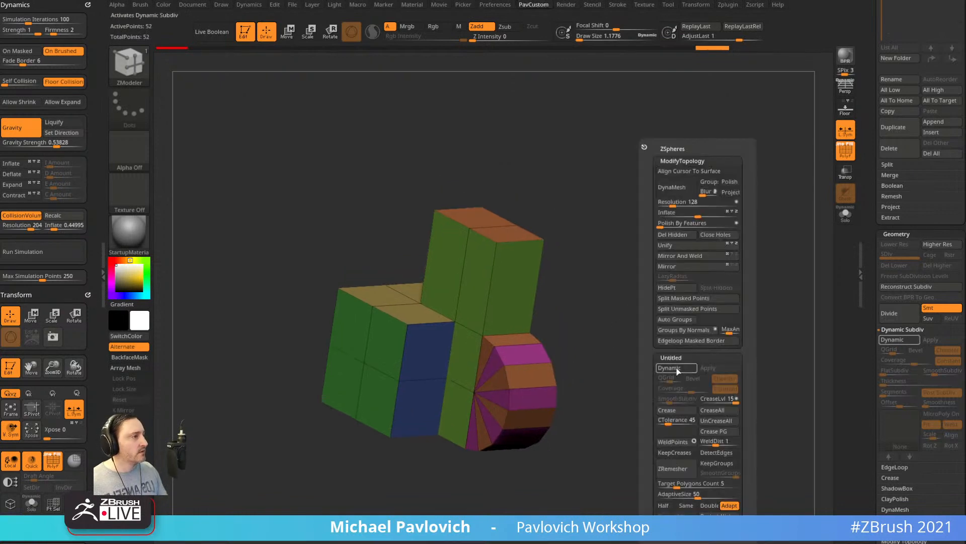
{"action": "left_click", "coordinate": [683, 330]}
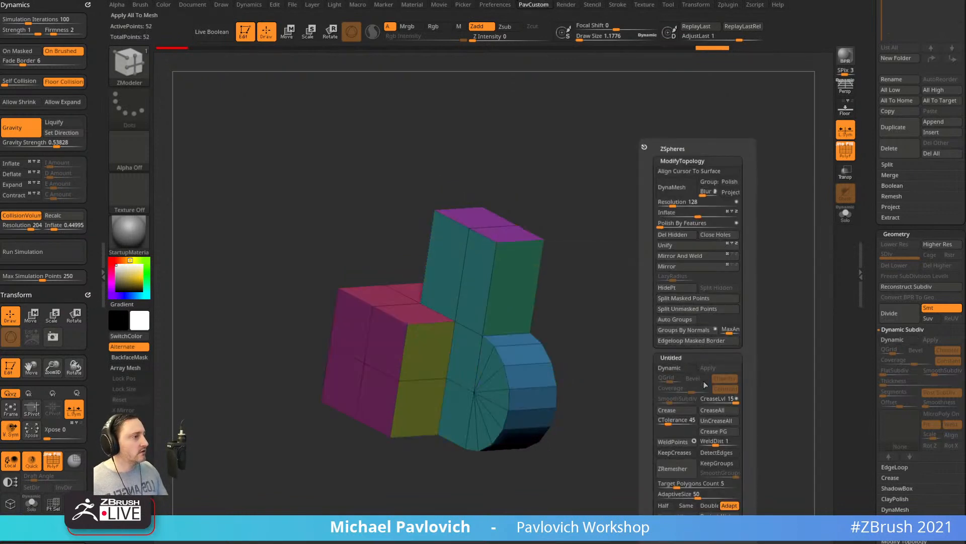
{"action": "left_click", "coordinate": [707, 401]}
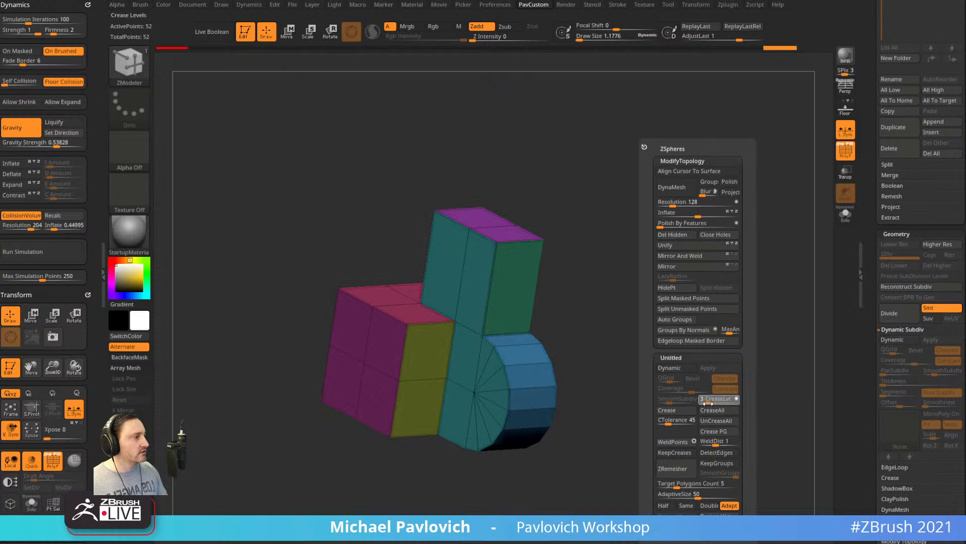
Turn on Dynamic Subdiv with SmoothSubdiv 4 and QGrid 0, and hide the polyframe.
{"action": "key", "text": "d"}
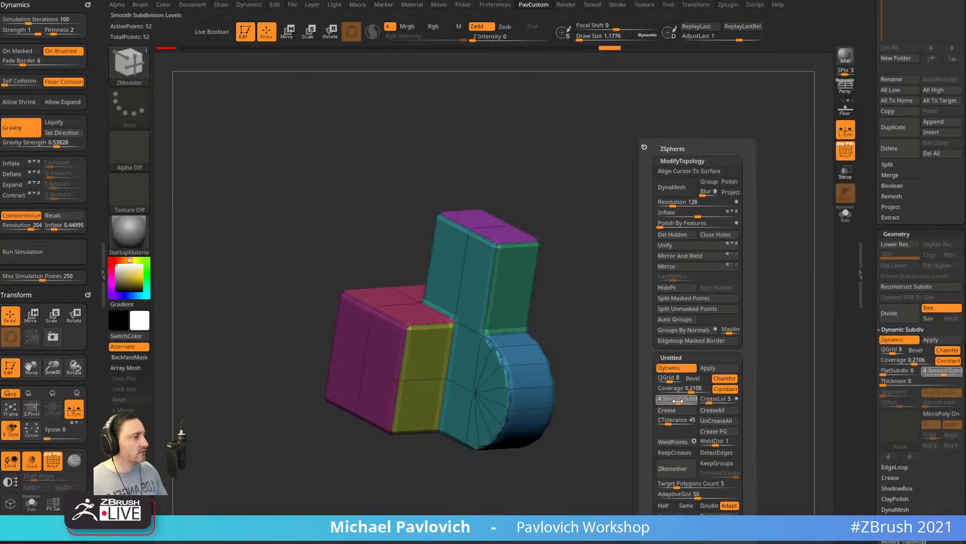
{"action": "left_click_drag", "start_coordinate": [893, 349], "coordinate": [863, 358]}
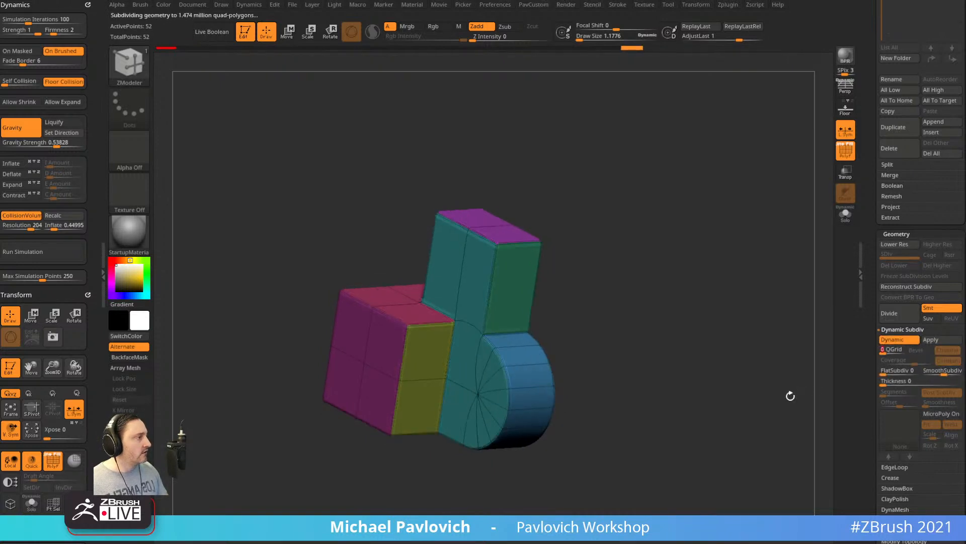
{"action": "key", "text": "shift+f"}
{"action": "left_click_drag", "start_coordinate": [733, 263], "coordinate": [738, 321]}
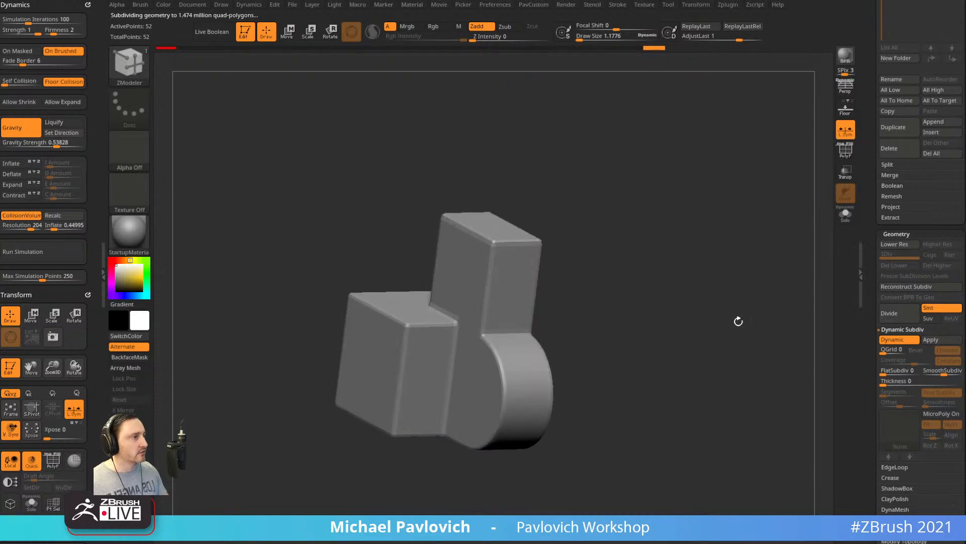
Inspect the base mesh with Dynamic Subdiv off and polyframe on, and reactivate Dynamic Subdiv, always allowing auto-activation until the next restart.
{"action": "key", "text": "shift+d"}
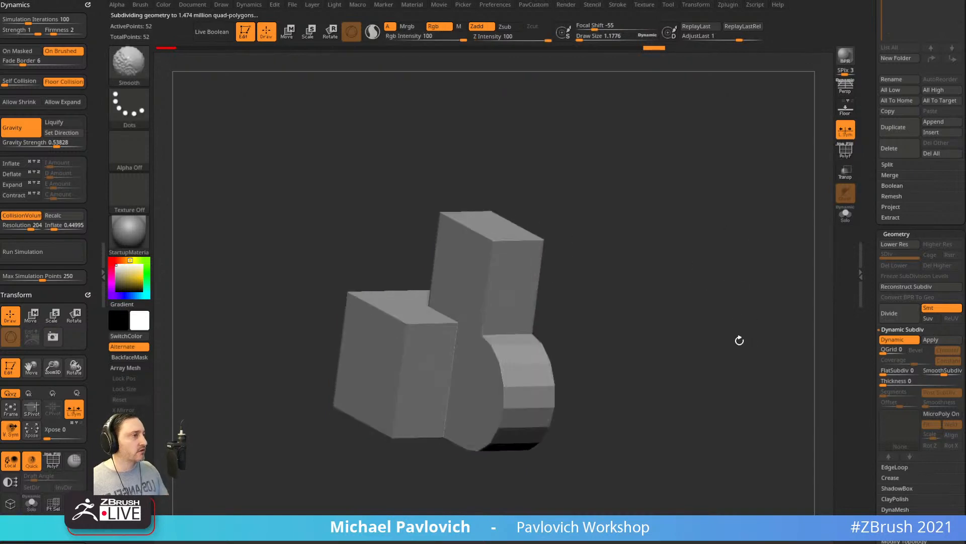
{"action": "left_click", "coordinate": [845, 154]}
{"action": "left_click_drag", "start_coordinate": [740, 254], "coordinate": [750, 269]}
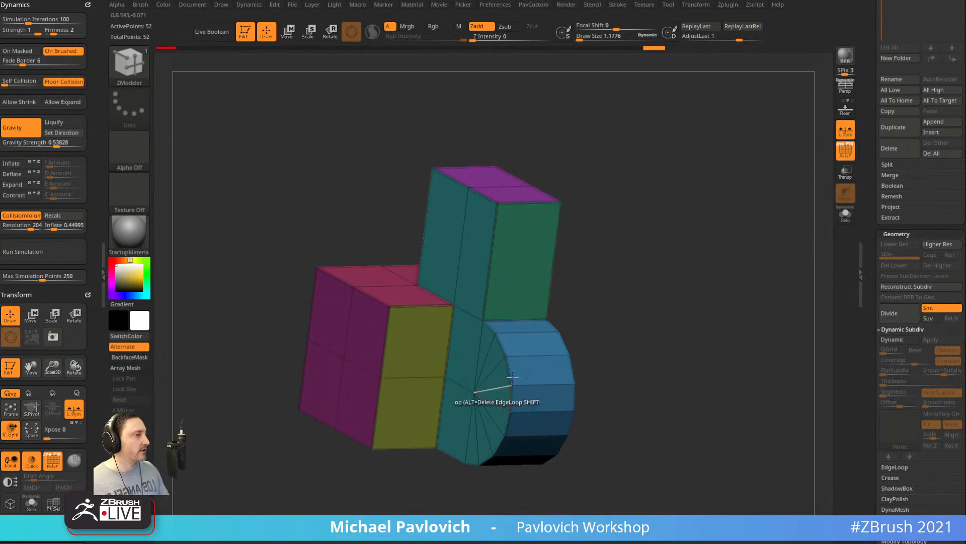
{"action": "key", "text": "d"}
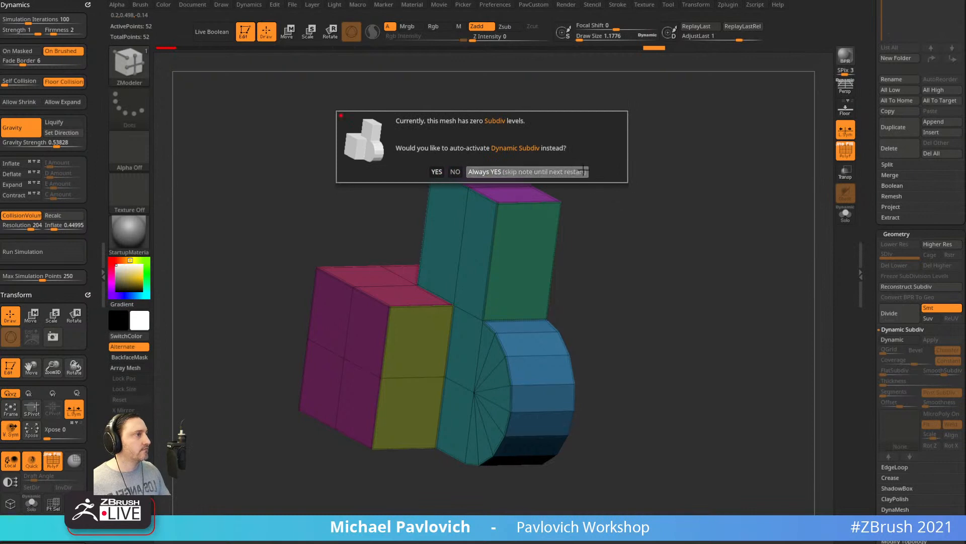
{"action": "left_click", "coordinate": [583, 171]}
Select the Standard brush and hide the polyframe on the smoothed mesh.
{"action": "mouse_move", "coordinate": [718, 252]}
{"action": "left_mouse_down"}
{"action": "mouse_move", "coordinate": [743, 281]}
{"action": "mouse_move", "coordinate": [783, 298]}
{"action": "mouse_move", "coordinate": [733, 301]}
{"action": "mouse_move", "coordinate": [712, 283]}
{"action": "left_mouse_up"}
{"action": "key", "text": "b"}
{"action": "key", "text": "s"}
{"action": "key", "text": "t"}
{"action": "left_click_drag", "start_coordinate": [739, 316], "coordinate": [705, 285]}
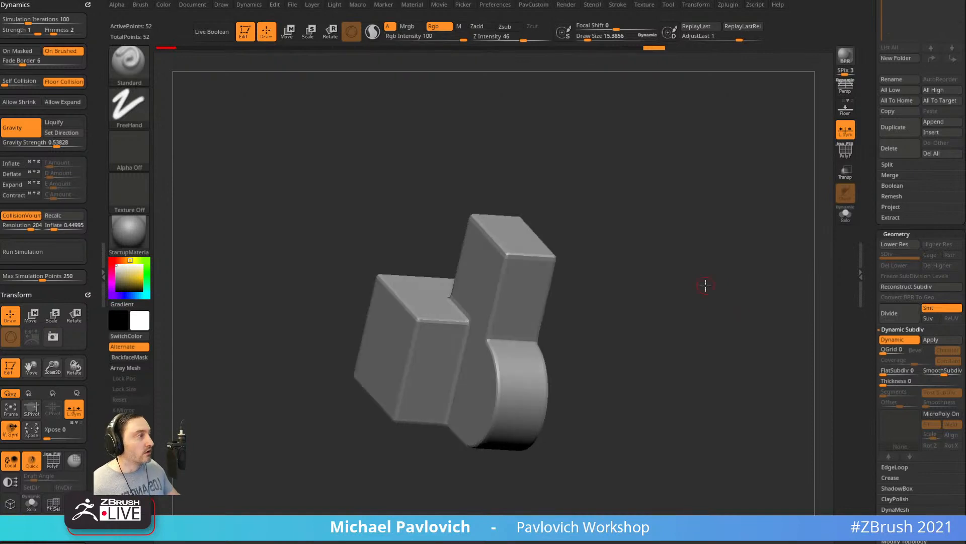
Convert the Dynamic Subdiv to real geometry, delete its lower subdivision levels and inspect the dense mesh's polyframe.
{"action": "left_click", "coordinate": [932, 340]}
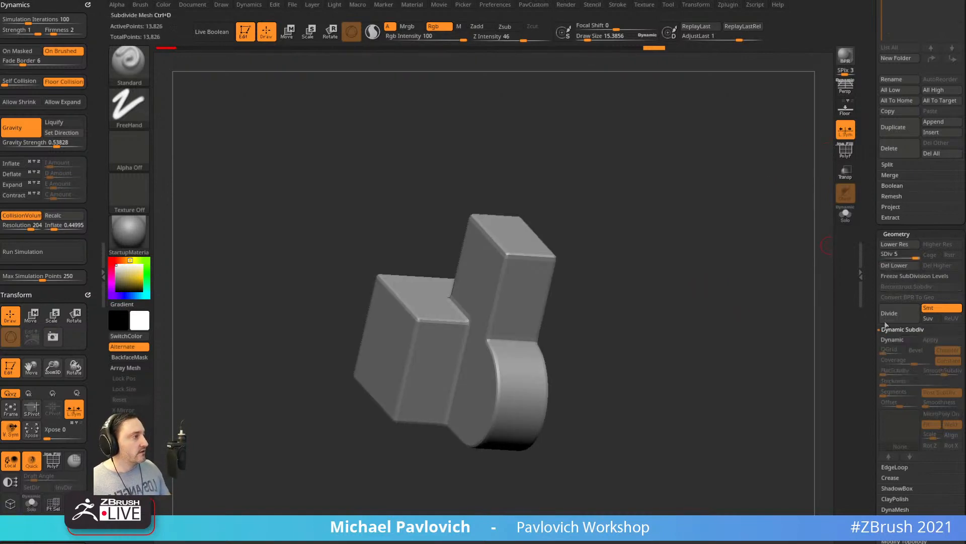
{"action": "key", "text": "shift+f"}
{"action": "mouse_move", "coordinate": [763, 192]}
{"action": "left_mouse_down"}
{"action": "mouse_move", "coordinate": [725, 262]}
{"action": "mouse_move", "coordinate": [769, 257]}
{"action": "mouse_move", "coordinate": [726, 255]}
{"action": "mouse_move", "coordinate": [809, 222]}
{"action": "left_mouse_up"}
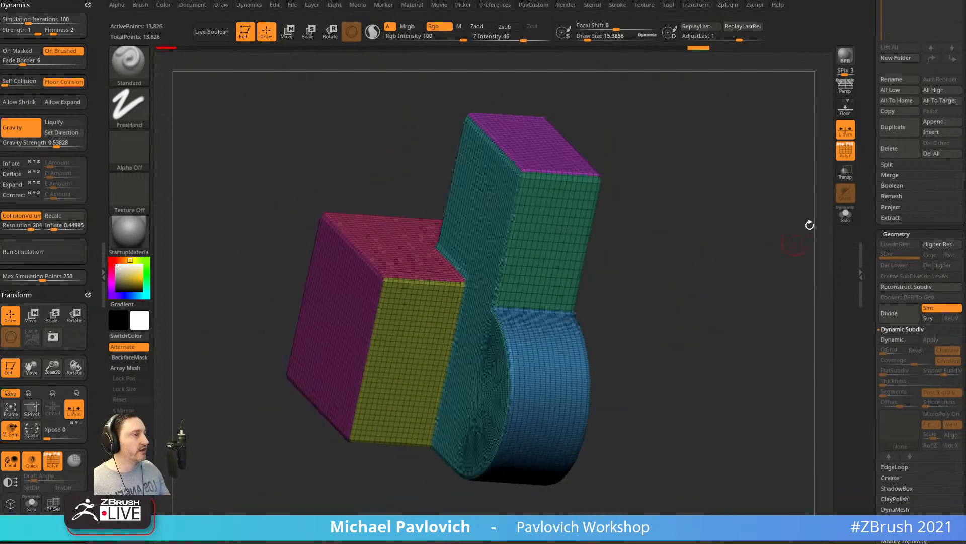
{"action": "key", "text": "shift+f"}
{"action": "left_click_drag", "start_coordinate": [805, 176], "coordinate": [772, 233]}
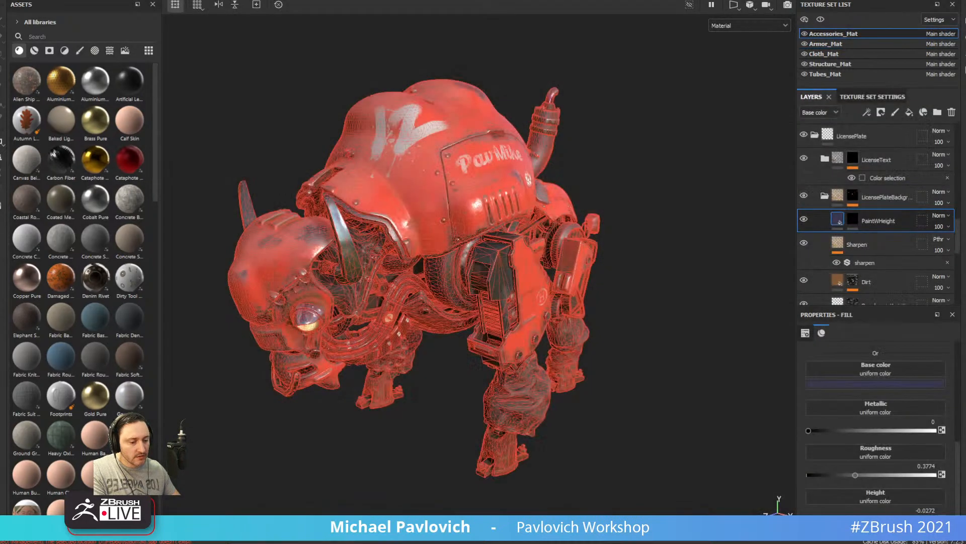
In Adobe Substance 3D Painter, close the modified project and discard its changes.
{"action": "key", "text": "alt+F4"}
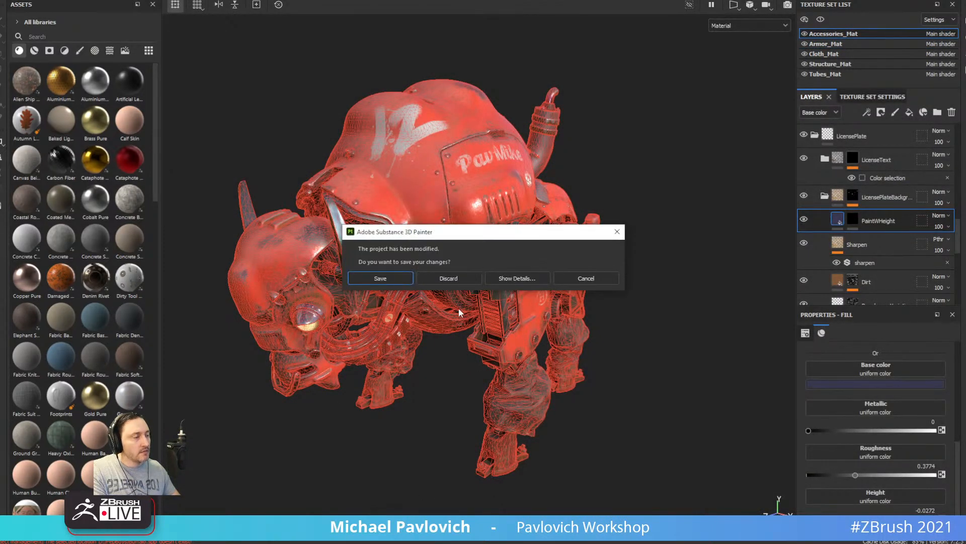
{"action": "left_click", "coordinate": [448, 276]}
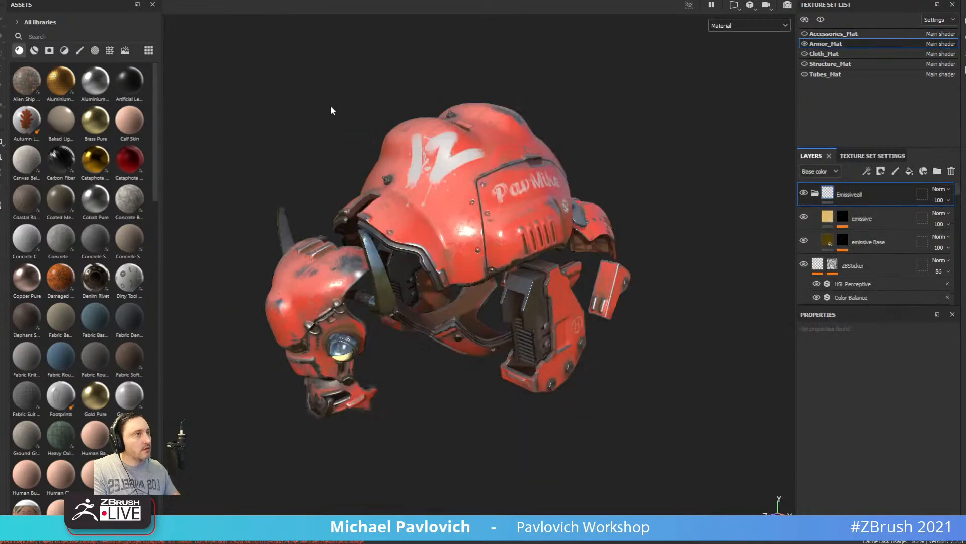
Bring the Substance 3D Painter window with the read-only Buffalo project forward and reposition it over the ZBrush window.
{"action": "left_click_drag", "start_coordinate": [379, 0], "coordinate": [357, 116]}
{"action": "key", "text": "alt+Tab"}
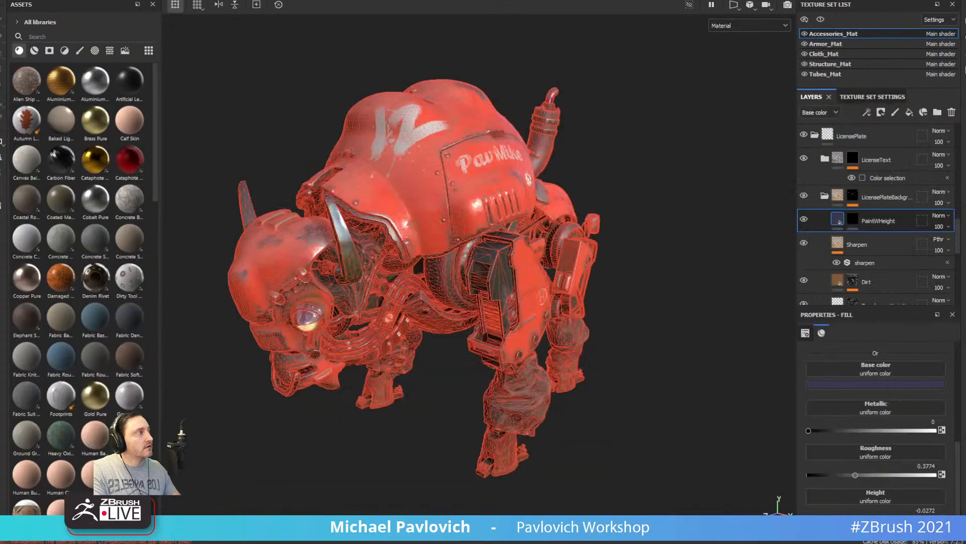
{"action": "key", "text": "alt+Tab"}
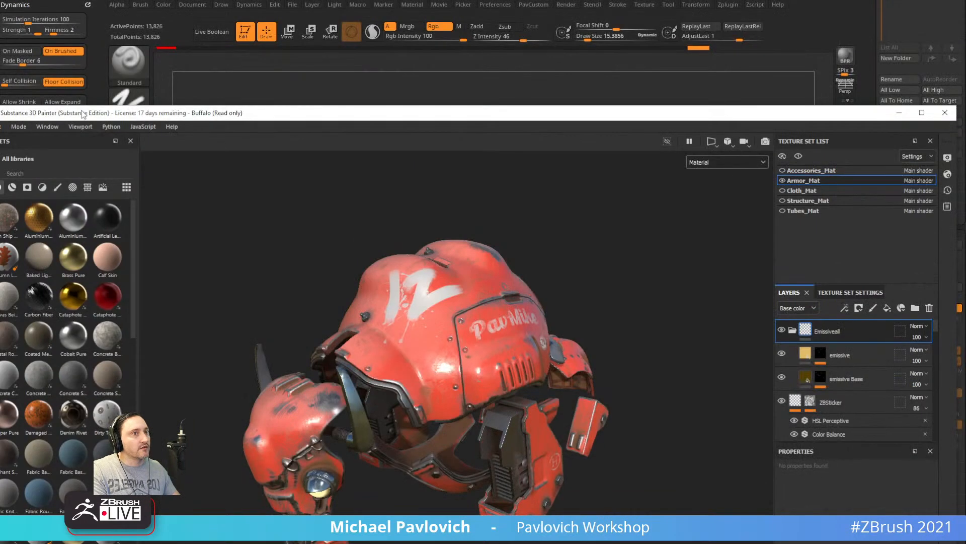
{"action": "left_click_drag", "start_coordinate": [82, 112], "coordinate": [102, 0]}
Show all texture sets on the buffalo robot, then examine it with Armor_Mat hidden and shown again, under rotated lighting.
{"action": "left_click_drag", "start_coordinate": [419, 118], "coordinate": [501, 90], "text": "alt"}
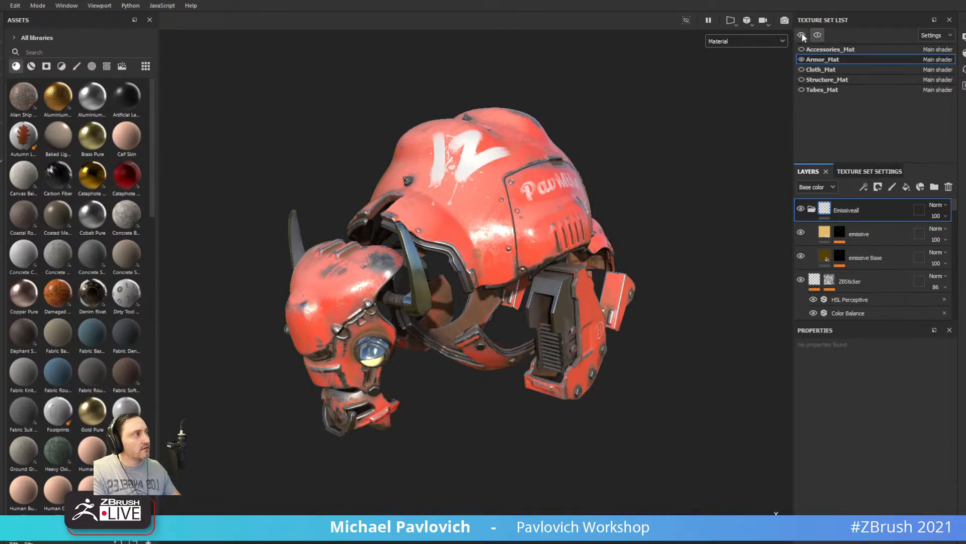
{"action": "left_click", "coordinate": [817, 35]}
{"action": "left_click_drag", "start_coordinate": [648, 142], "coordinate": [612, 137], "text": "alt"}
{"action": "left_click", "coordinate": [802, 60]}
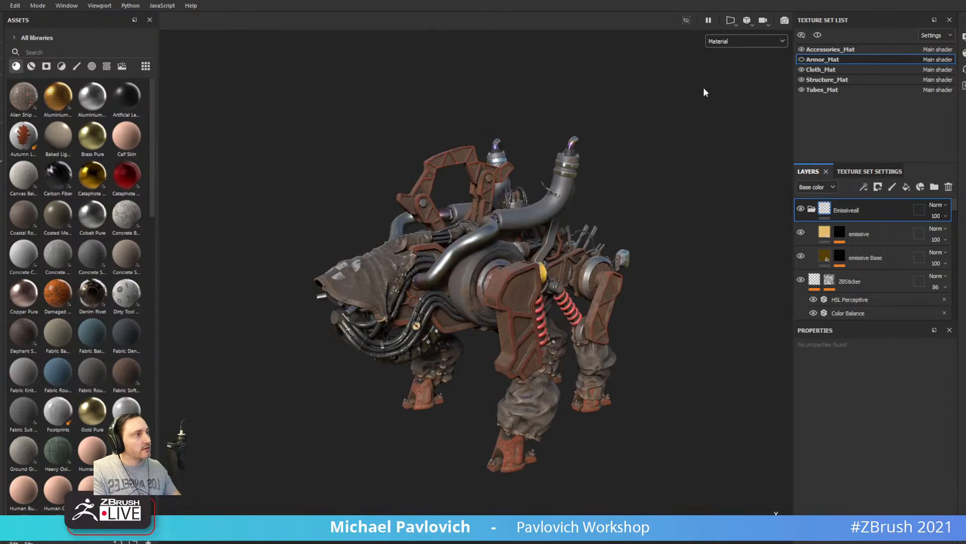
{"action": "left_click_drag", "start_coordinate": [702, 86], "coordinate": [422, 200], "text": "alt"}
{"action": "left_click", "coordinate": [803, 59]}
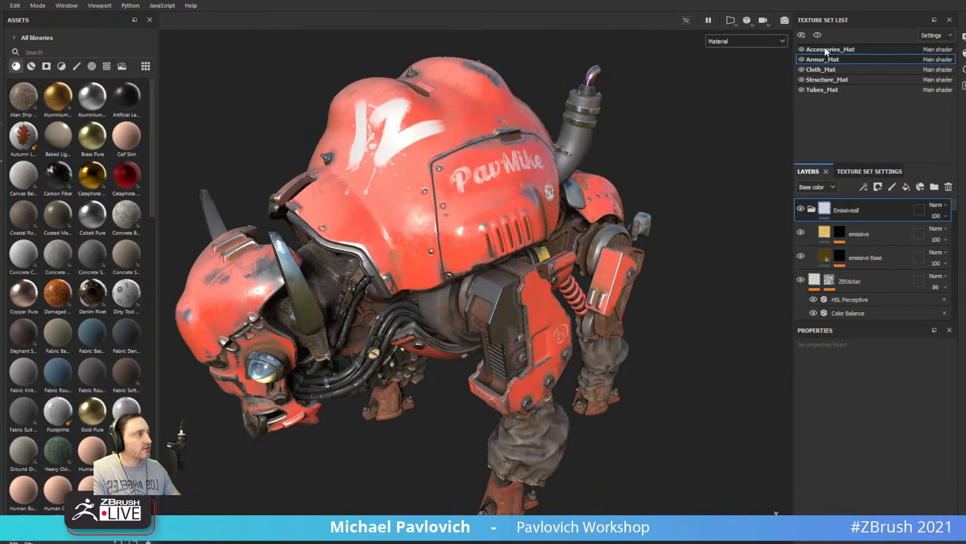
{"action": "left_click_drag", "start_coordinate": [648, 159], "coordinate": [583, 206], "text": "alt"}
{"action": "right_click_drag", "start_coordinate": [583, 207], "coordinate": [503, 202], "text": "shift"}
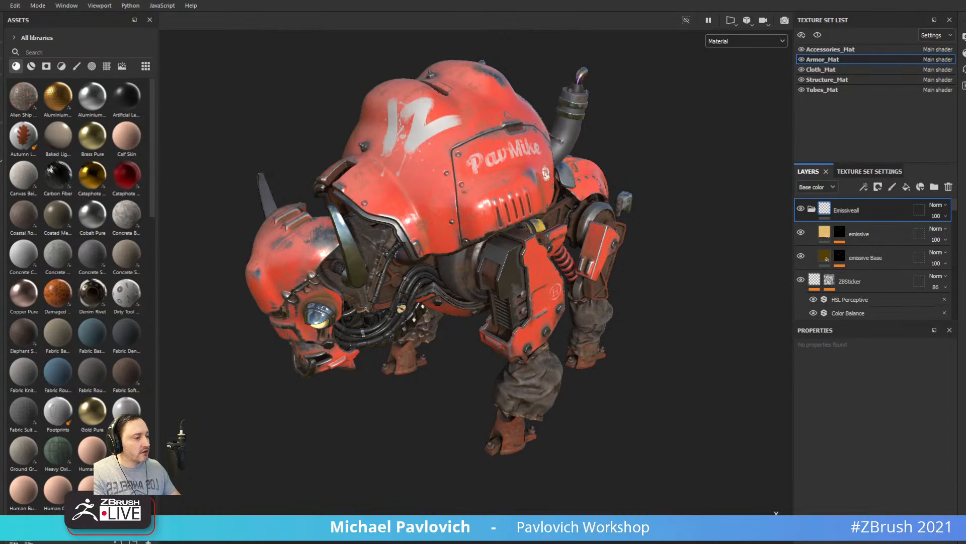
Switch to the web browser, open the artist's blog from the ArtStation artwork page and select its web address.
{"action": "left_click_drag", "start_coordinate": [718, 542], "coordinate": [703, 100]}
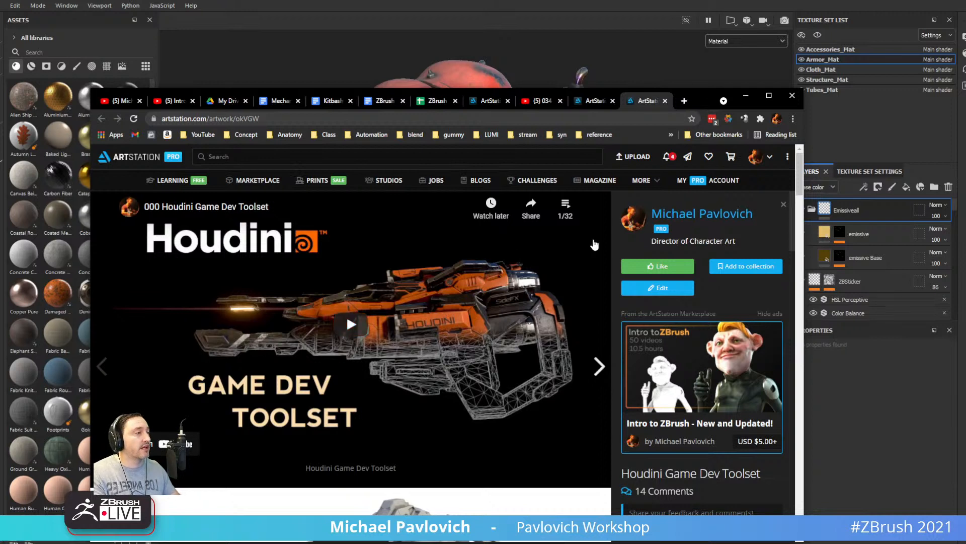
{"action": "left_click", "coordinate": [703, 217]}
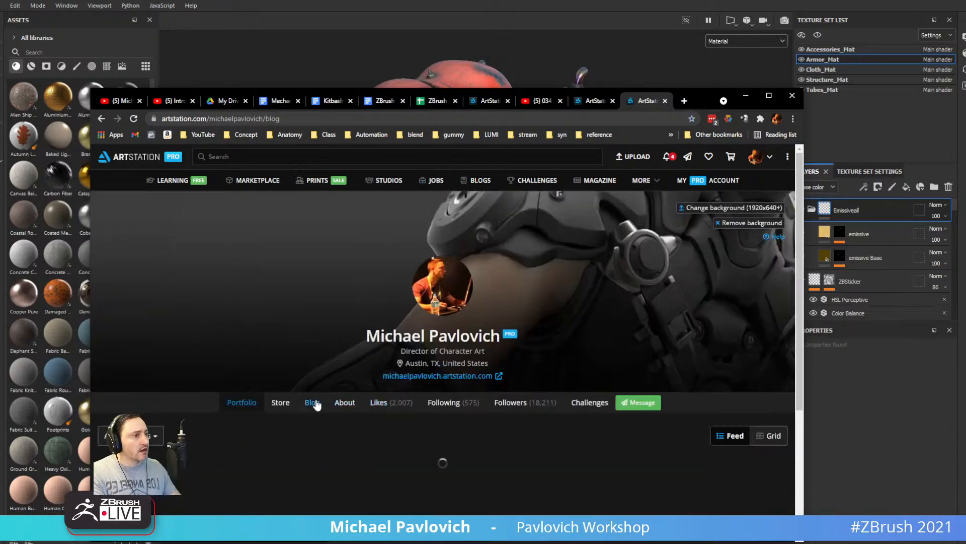
{"action": "left_click", "coordinate": [312, 402]}
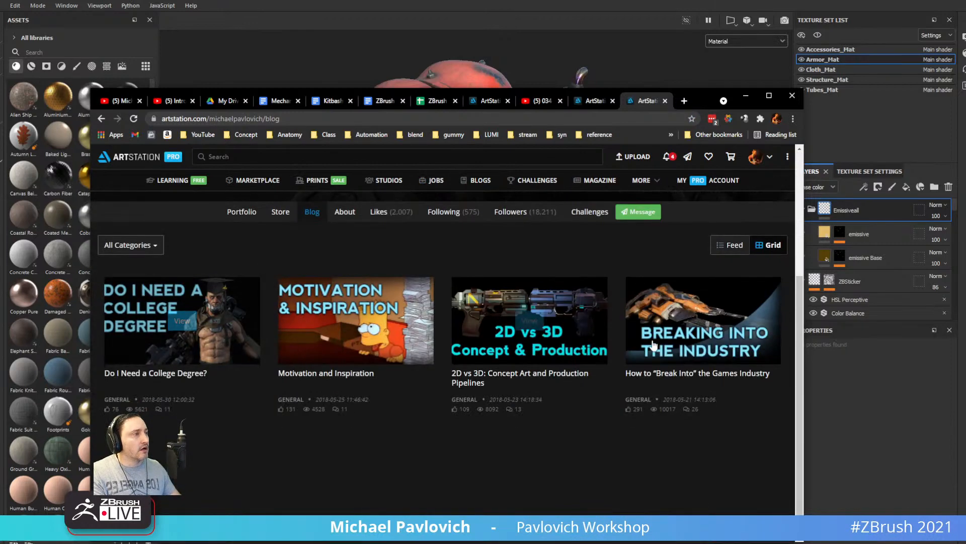
{"action": "left_click", "coordinate": [393, 120]}
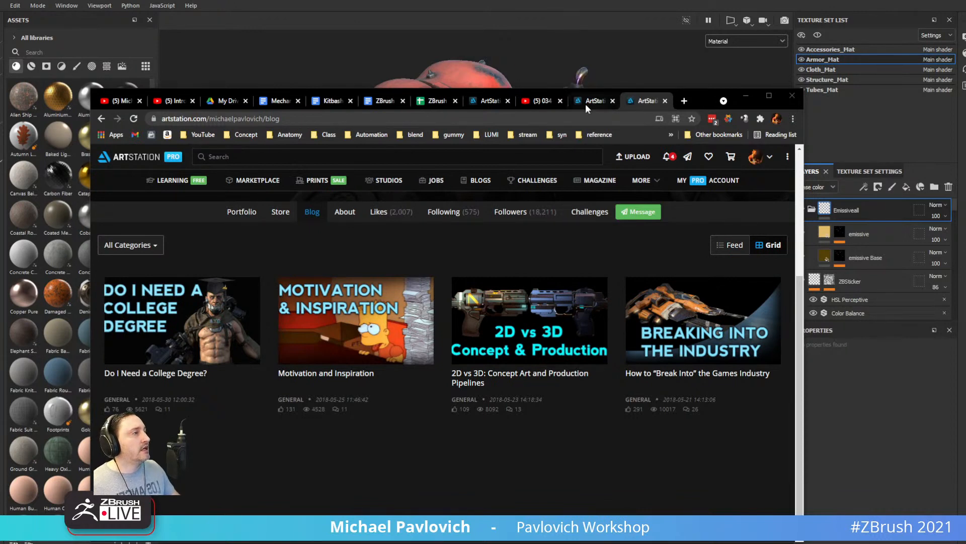
Go to the YouTube playlist "ZBrush 2021 - What's New" and search the page for "micro".
{"action": "left_click", "coordinate": [540, 105]}
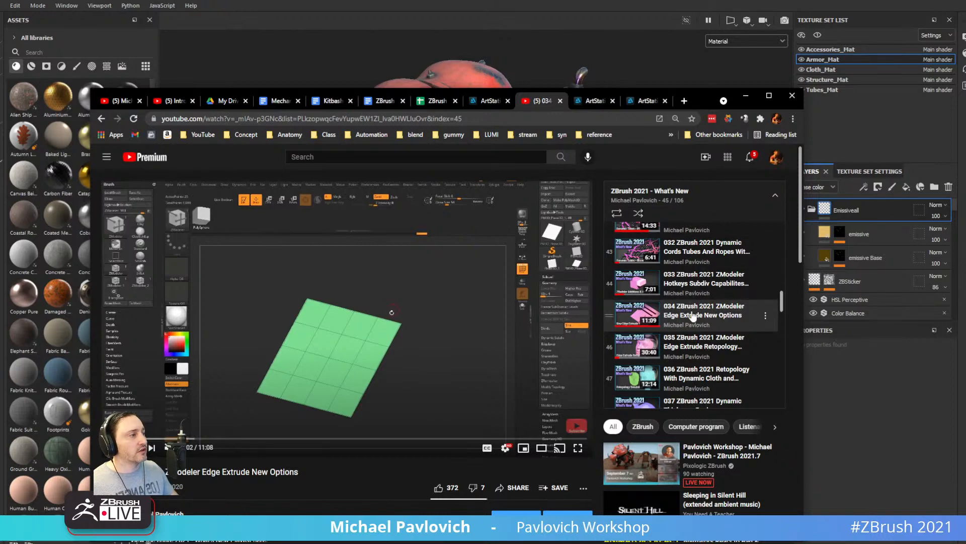
{"action": "scroll", "coordinate": [743, 300], "scroll_direction": "down", "scroll_amount": 1}
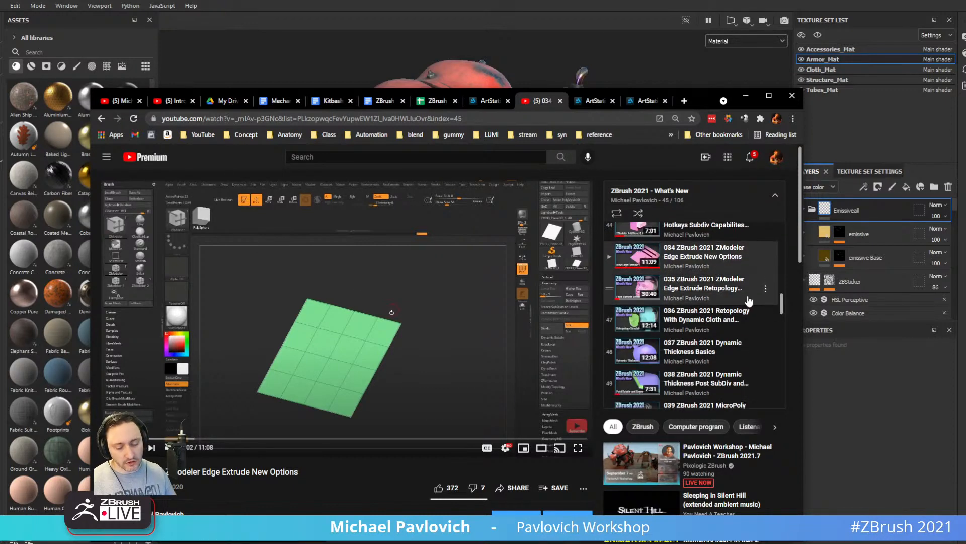
{"action": "key", "text": "ctrl+f"}
{"action": "type", "text": "micro"}
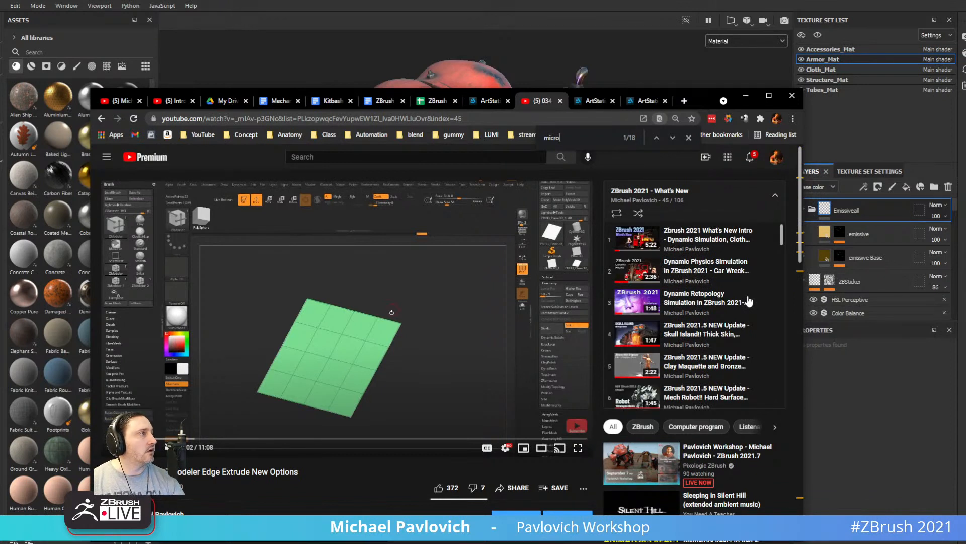
Go through the "micro" matches in the playlist and open the video "040 ZBrush 2021 MicroPoly Basics".
{"action": "left_click", "coordinate": [672, 138]}
{"action": "left_click", "coordinate": [672, 138]}
{"action": "left_click", "coordinate": [672, 138]}
{"action": "left_click", "coordinate": [672, 137]}
{"action": "left_click", "coordinate": [673, 138]}
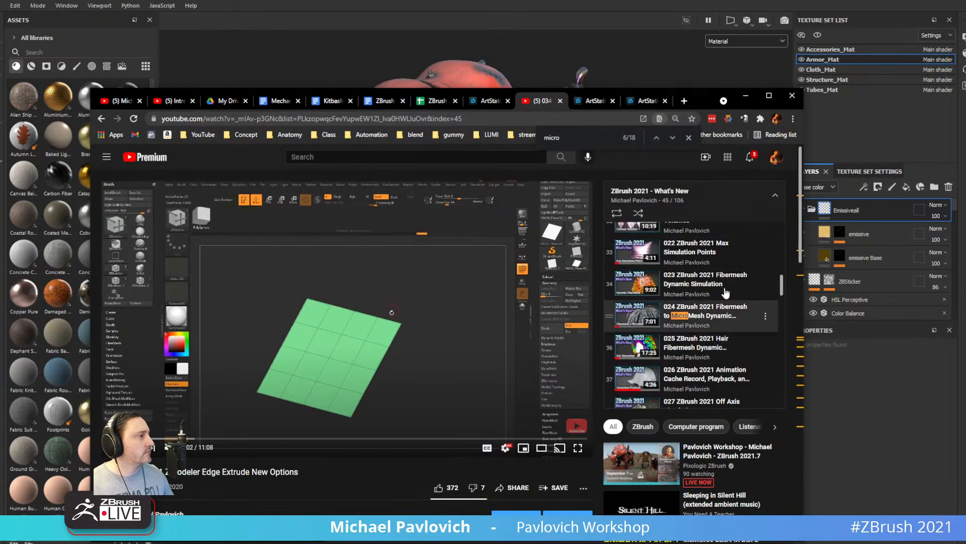
{"action": "left_click", "coordinate": [672, 138]}
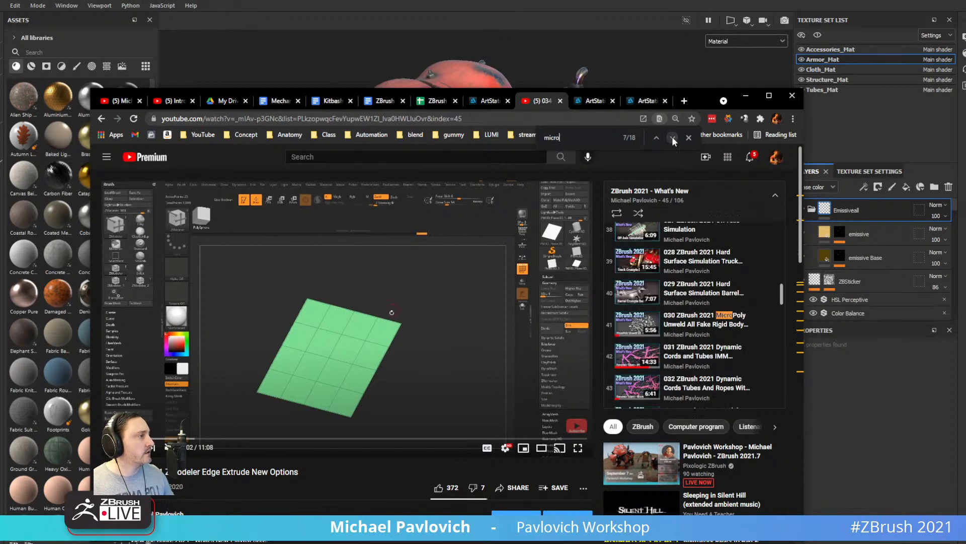
{"action": "left_click", "coordinate": [673, 138]}
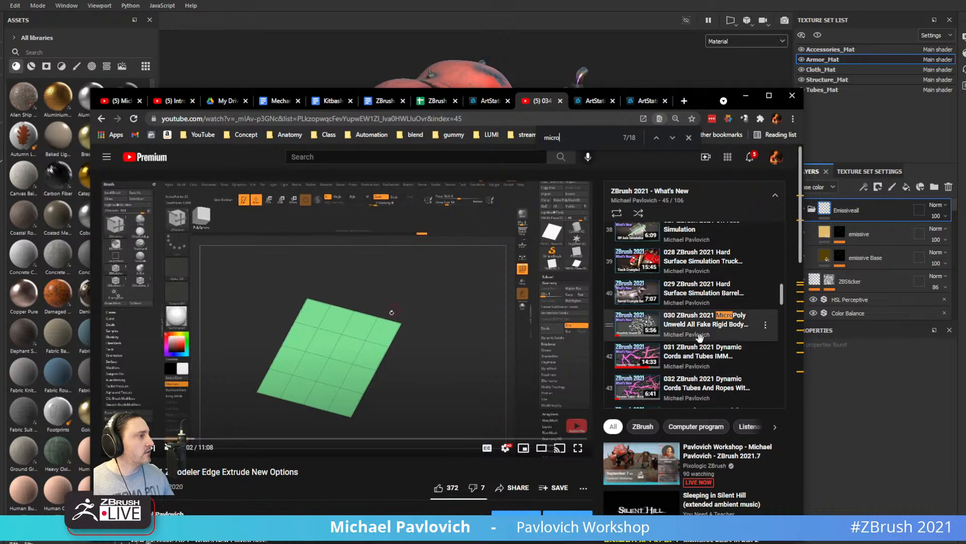
{"action": "left_click", "coordinate": [672, 137]}
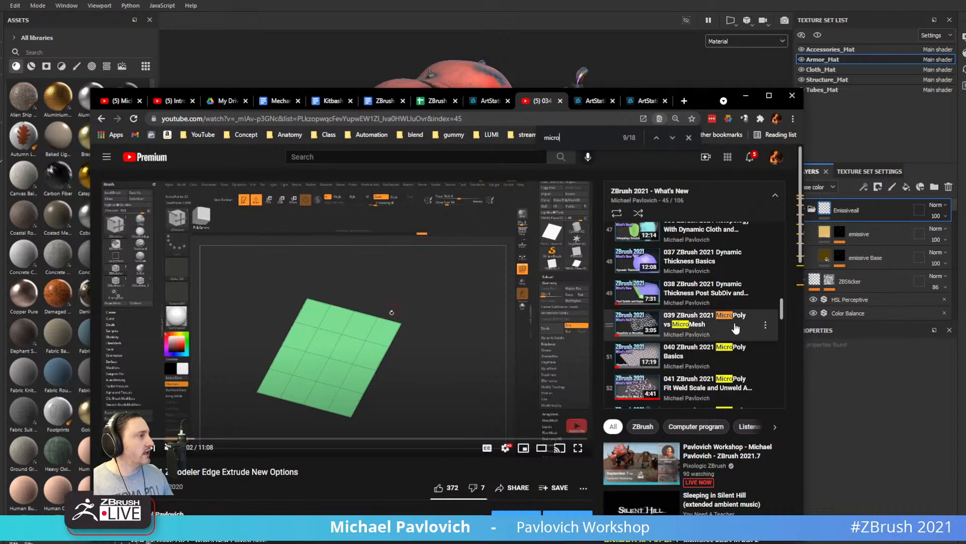
{"action": "scroll", "coordinate": [719, 322], "scroll_direction": "down", "scroll_amount": 1}
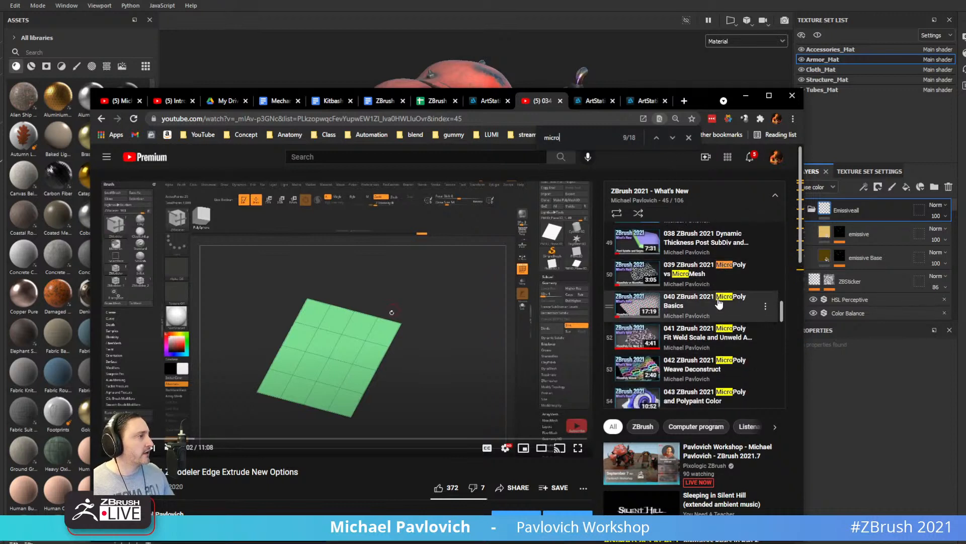
{"action": "left_click", "coordinate": [719, 302]}
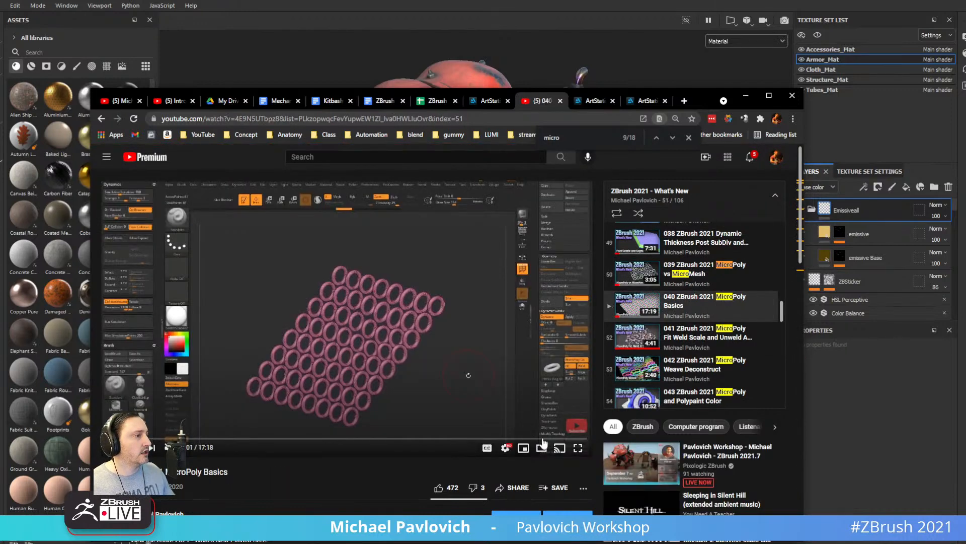
View the video's channel page, return to MicroPoly Basics, restart it from the playlist and select its web address.
{"action": "left_click", "coordinate": [579, 428]}
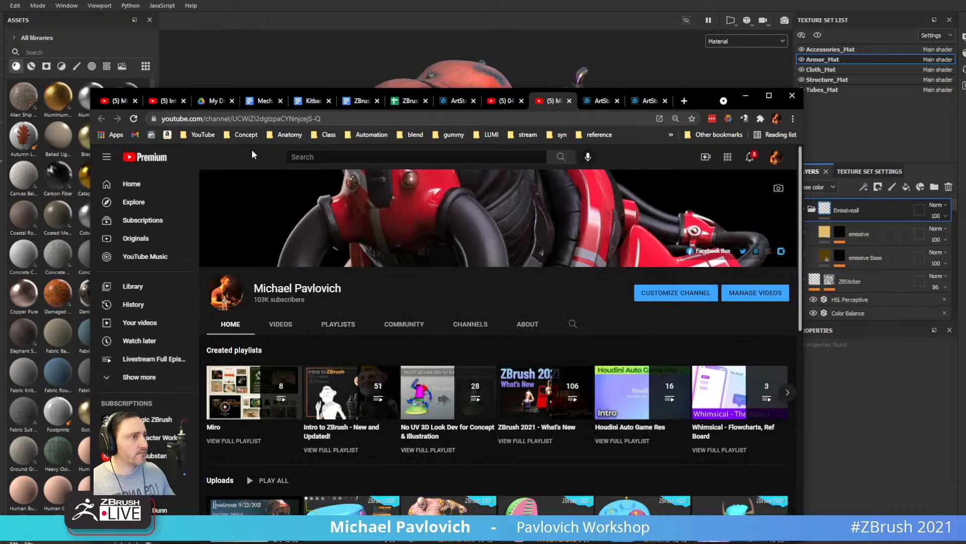
{"action": "left_click", "coordinate": [502, 100]}
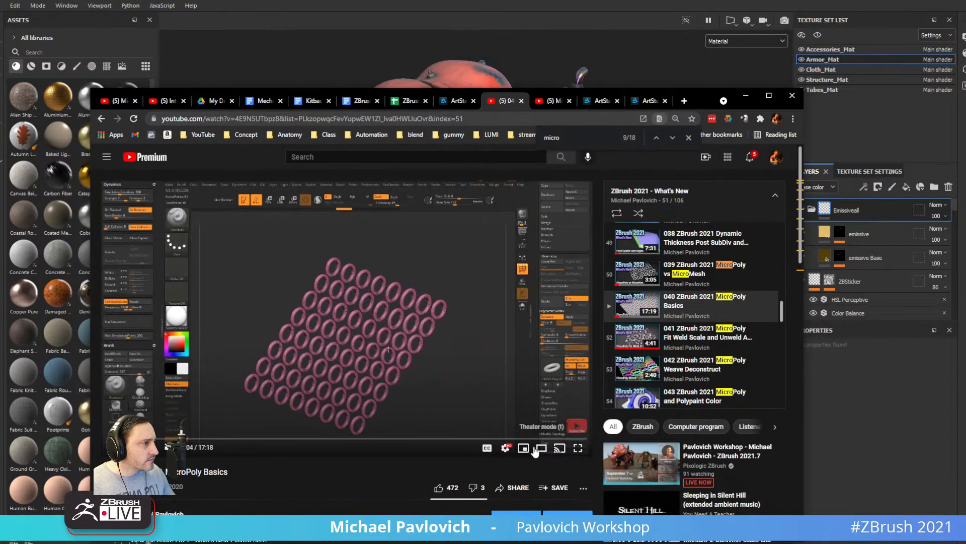
{"action": "left_click", "coordinate": [695, 305]}
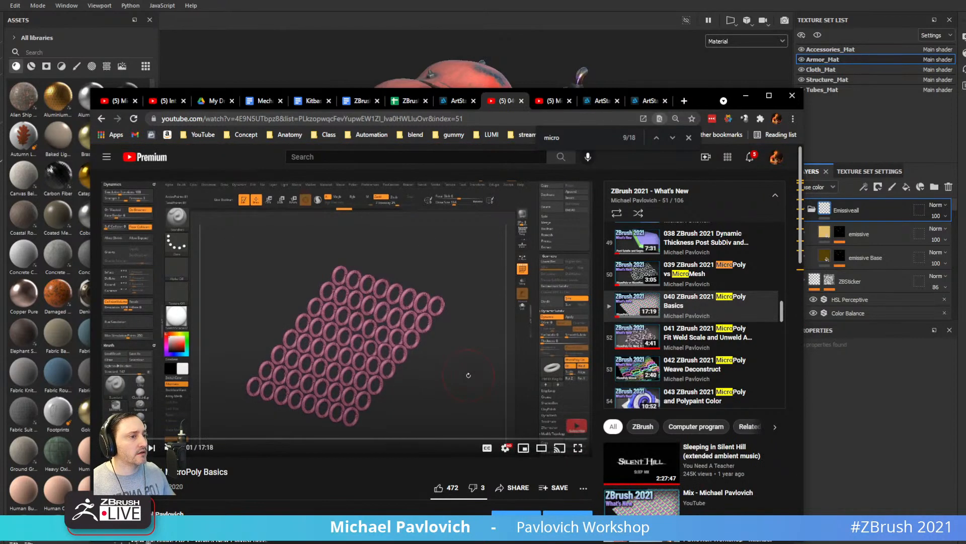
{"action": "left_click", "coordinate": [485, 119]}
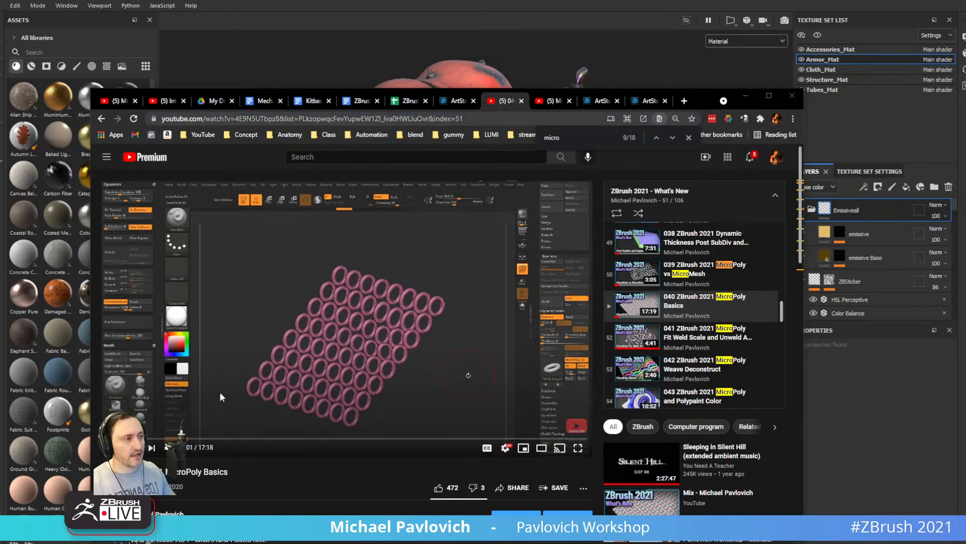
Minimize the browser and Substance 3D Painter to return to ZBrush, and enable Dynamic Subdiv on the converted dense mesh.
{"action": "left_click", "coordinate": [746, 95]}
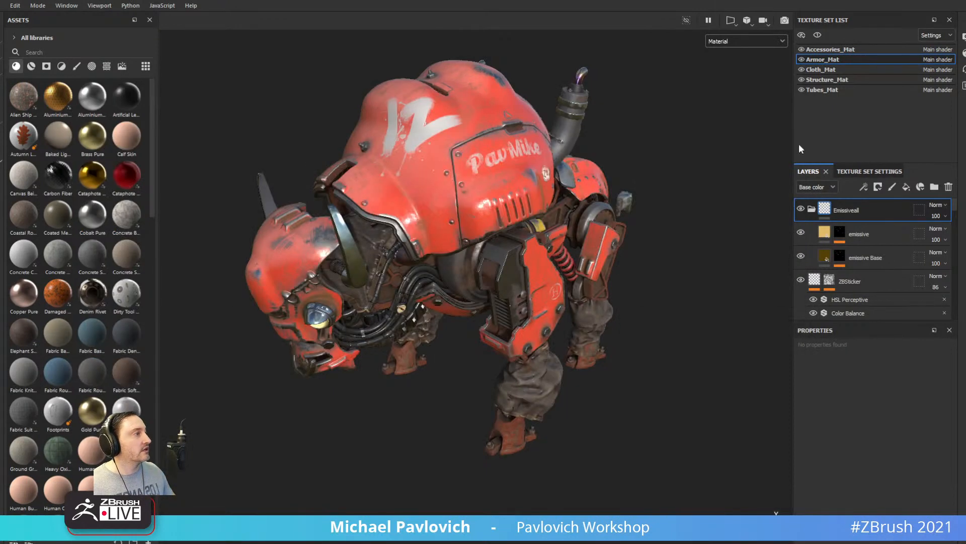
{"action": "left_click", "coordinate": [910, 6]}
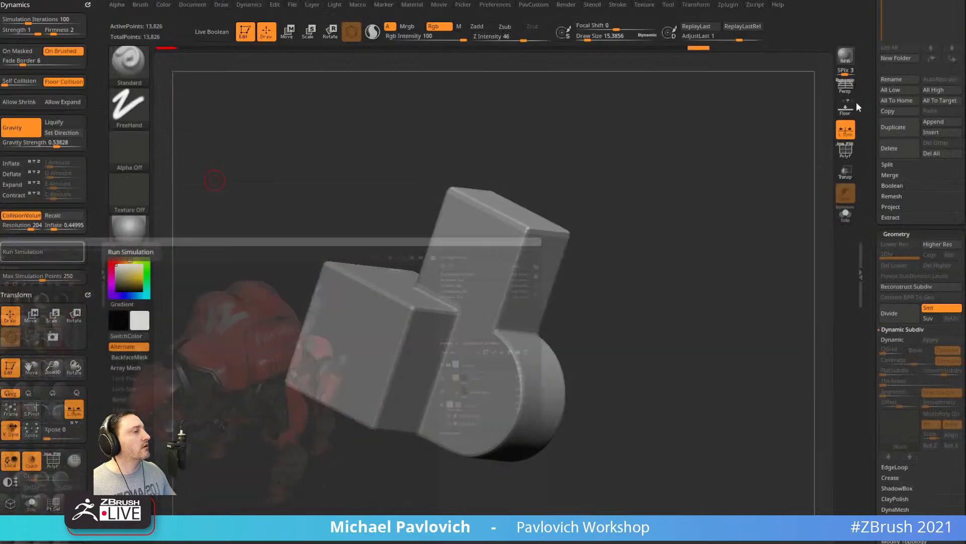
{"action": "left_click_drag", "start_coordinate": [736, 240], "coordinate": [786, 234]}
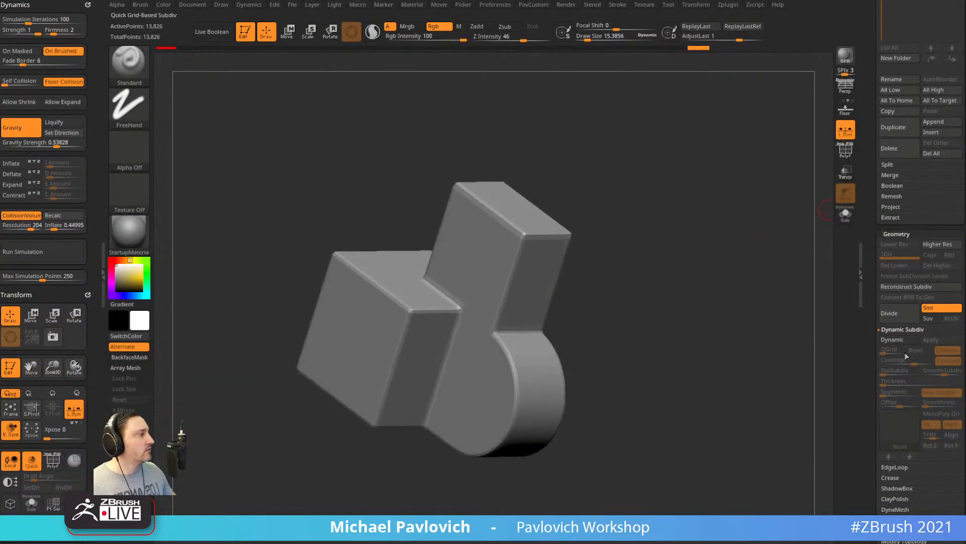
{"action": "left_click", "coordinate": [899, 339]}
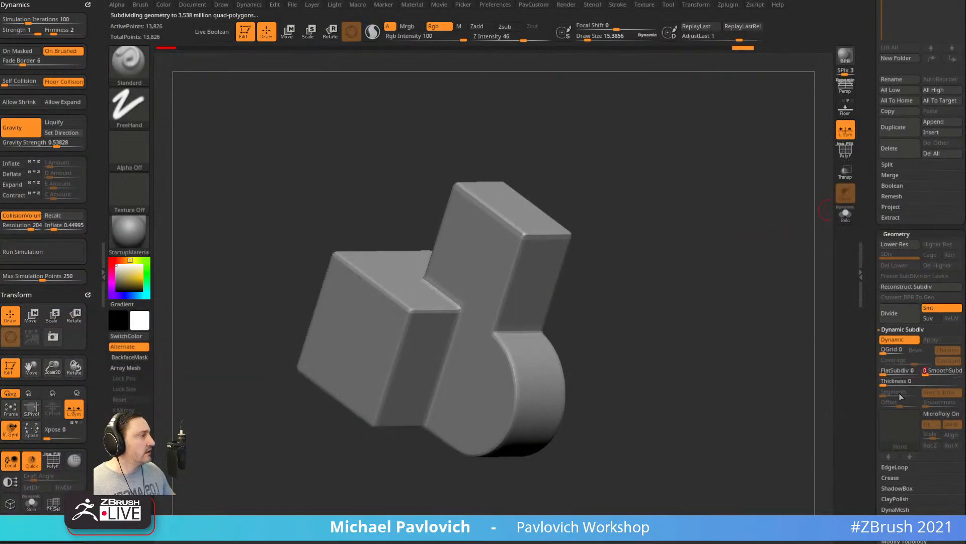
Apply the Oxford MicroPoly pattern to the mesh and show its polyframe.
{"action": "left_click", "coordinate": [893, 425]}
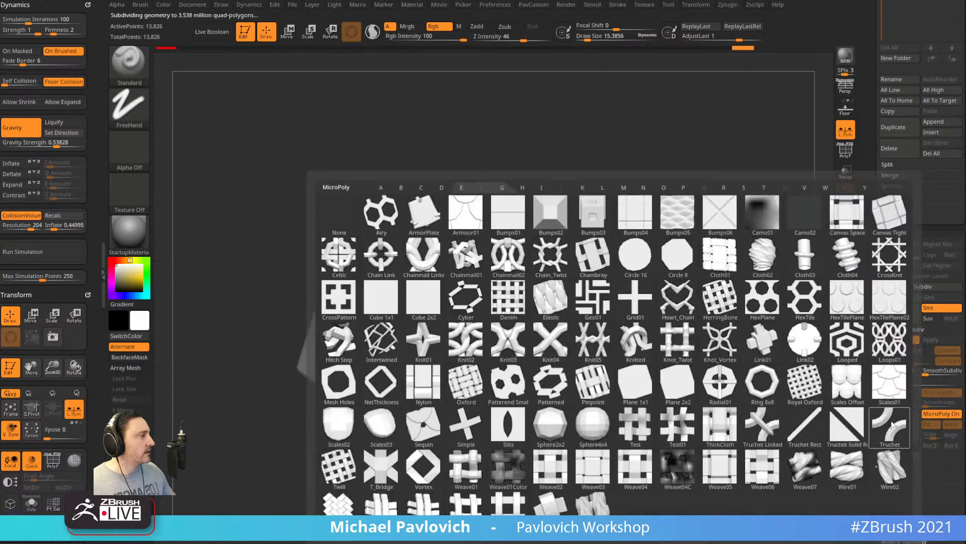
{"action": "left_click", "coordinate": [466, 385]}
{"action": "key", "text": "shift+f"}
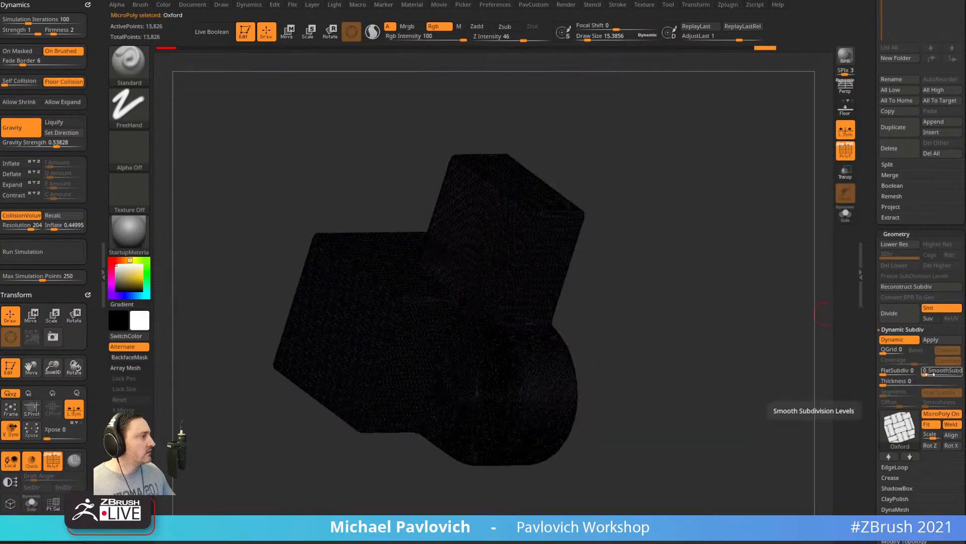
Change the MicroPoly pattern to Knit01, hide the polyframe and inspect the knitted surface up close.
{"action": "left_click", "coordinate": [900, 425]}
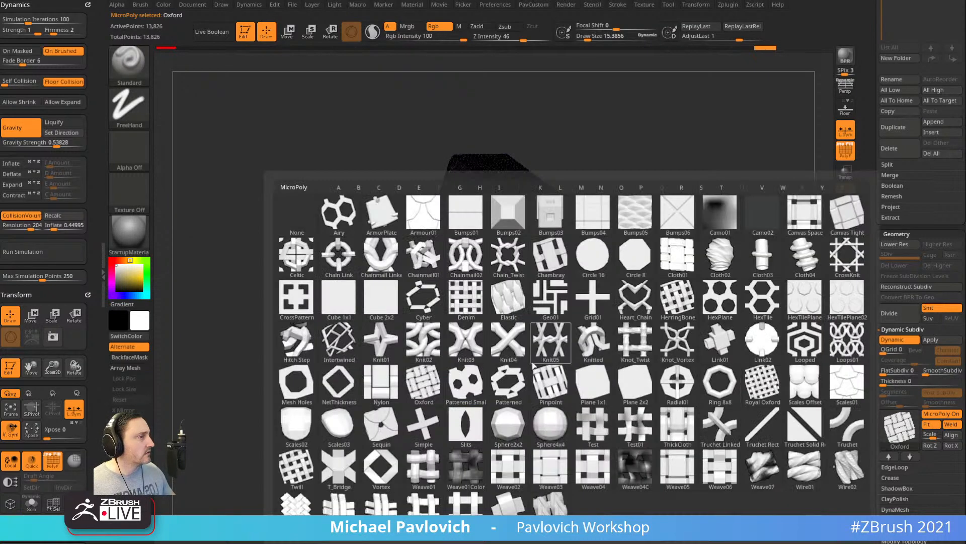
{"action": "left_click", "coordinate": [375, 343]}
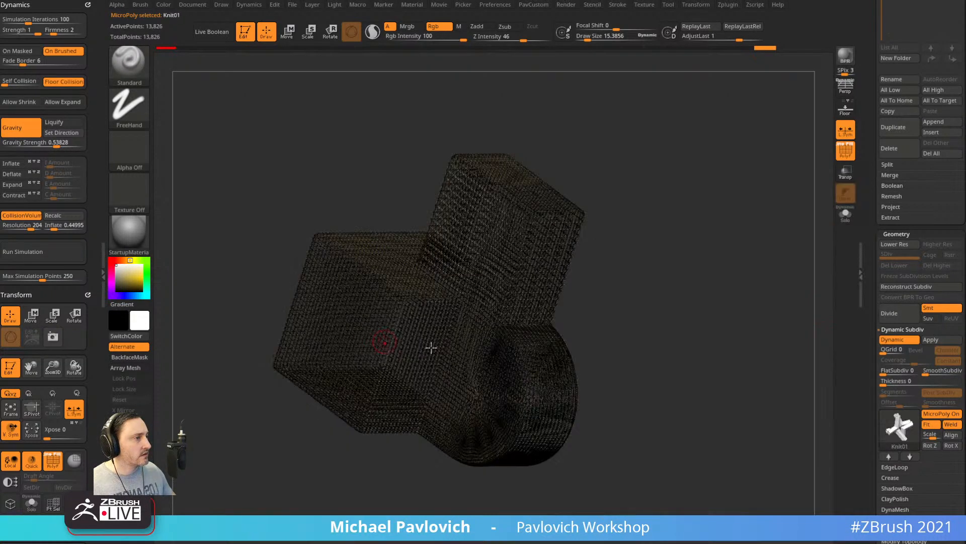
{"action": "left_click", "coordinate": [846, 152]}
{"action": "left_click_drag", "start_coordinate": [777, 209], "coordinate": [604, 215]}
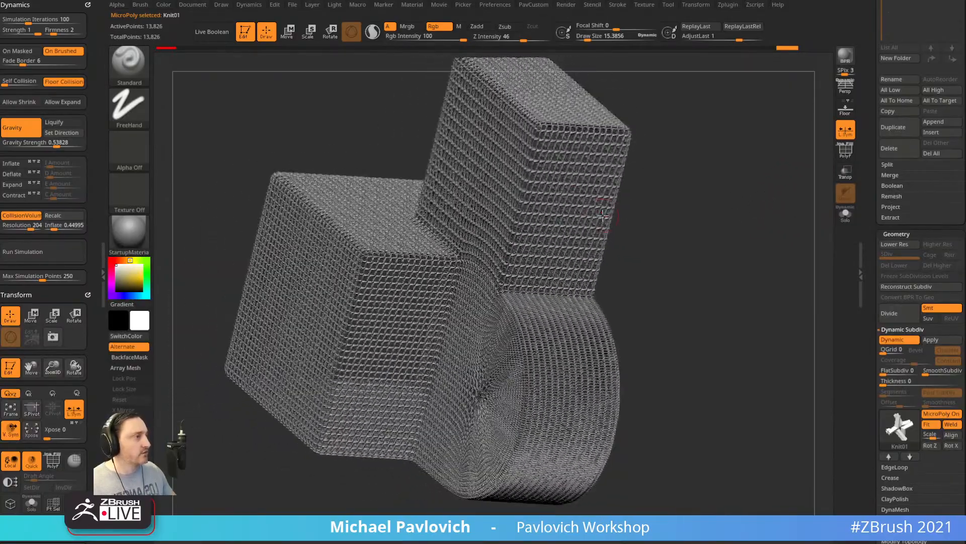
Try converting the Knit01 MicroPoly to real geometry, check its polyframe and undo the conversion.
{"action": "left_click", "coordinate": [932, 340]}
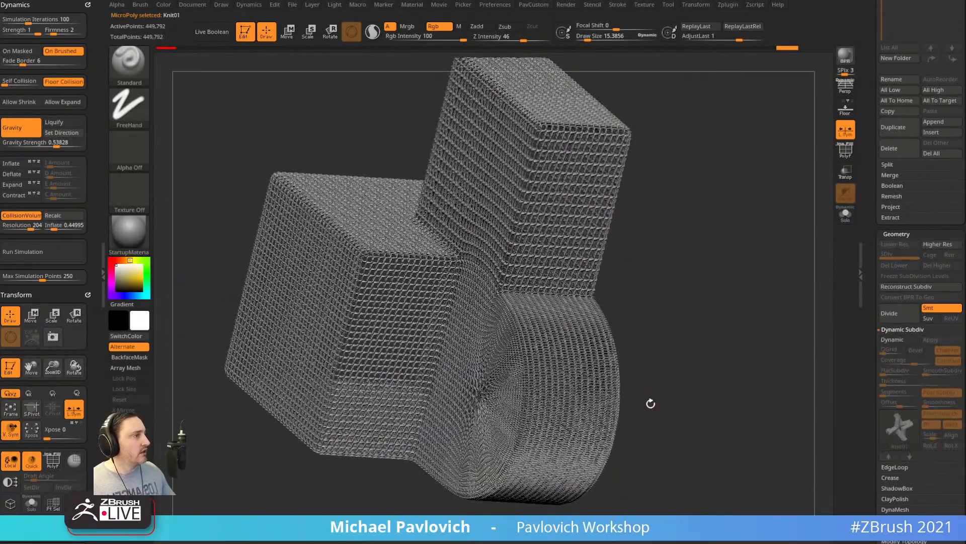
{"action": "left_click", "coordinate": [847, 154]}
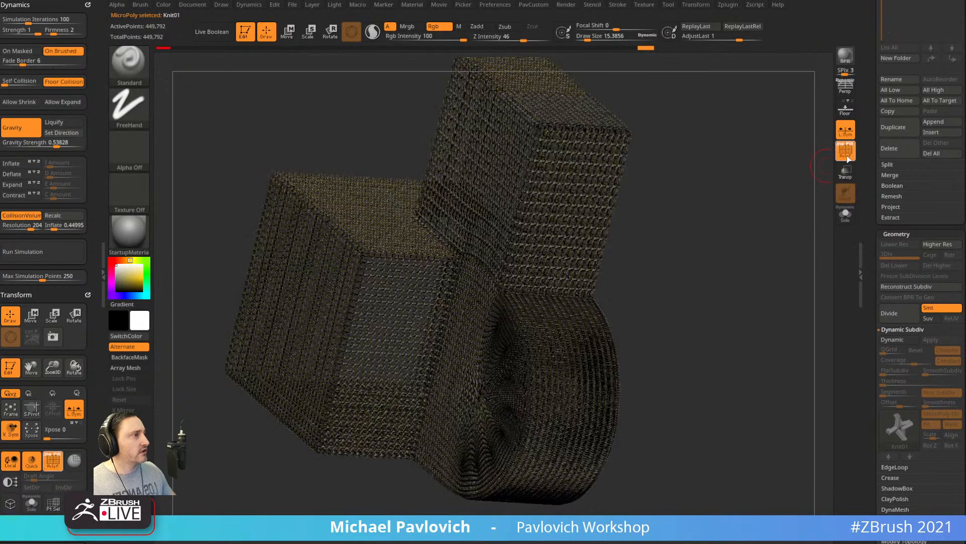
{"action": "left_click", "coordinate": [847, 154]}
{"action": "scroll", "coordinate": [887, 412], "scroll_direction": "up", "scroll_amount": 5}
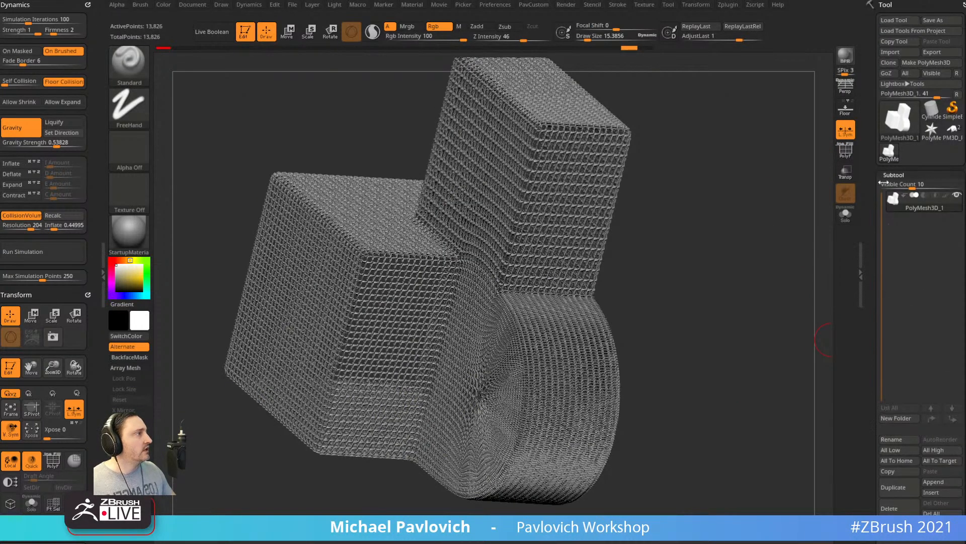
Apply Dynamic Subdiv to the mesh to turn its Knit01 MicroPoly pattern into real geometry.
{"action": "left_click", "coordinate": [894, 175]}
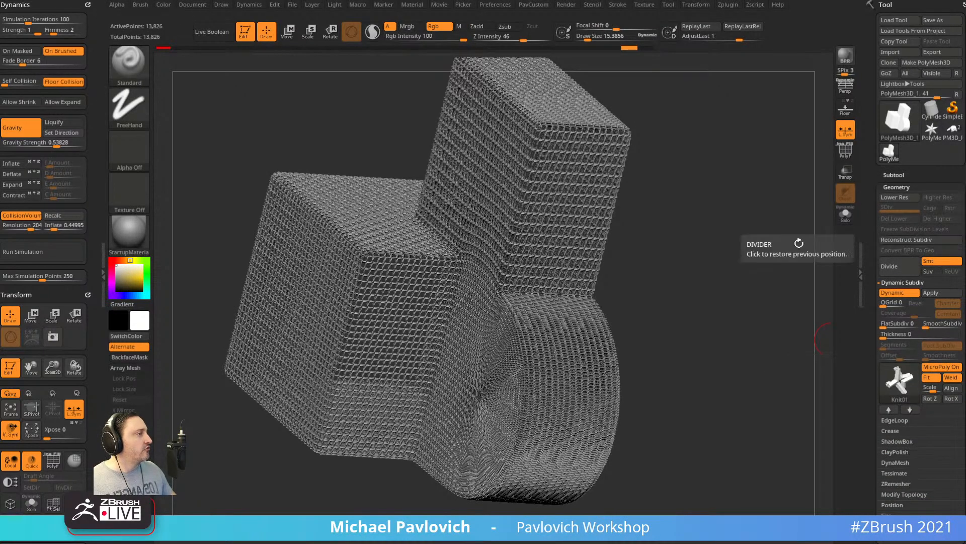
{"action": "left_click_drag", "start_coordinate": [801, 244], "coordinate": [783, 186]}
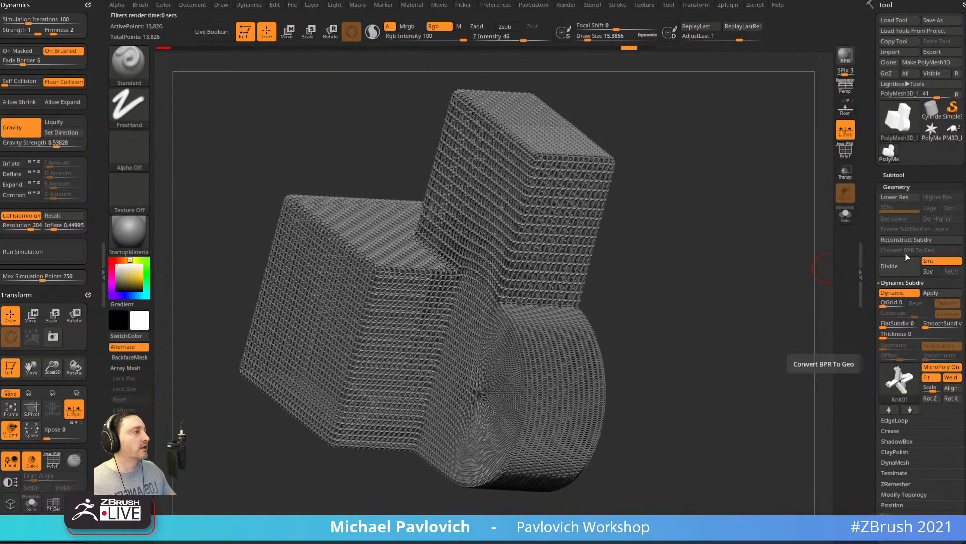
{"action": "left_click_drag", "start_coordinate": [751, 287], "coordinate": [750, 302]}
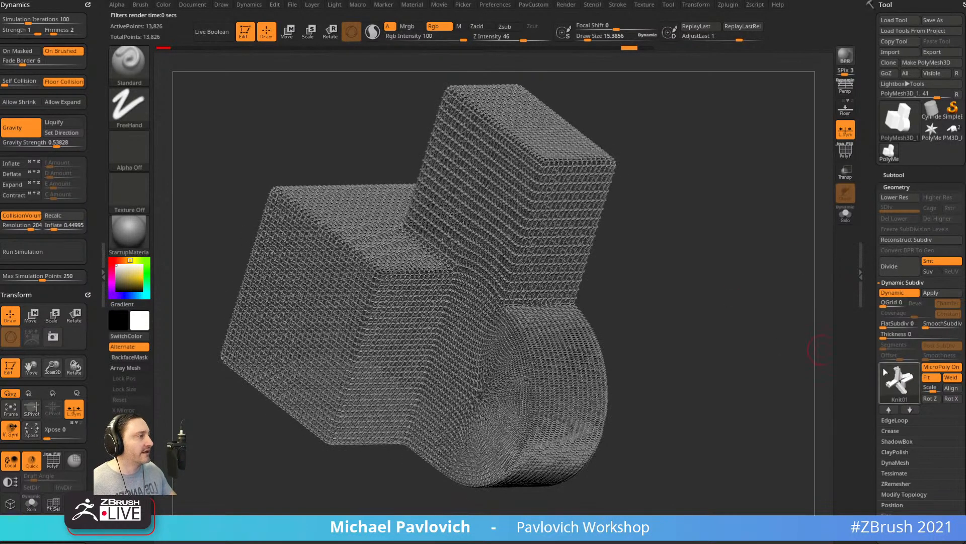
{"action": "left_click", "coordinate": [930, 293]}
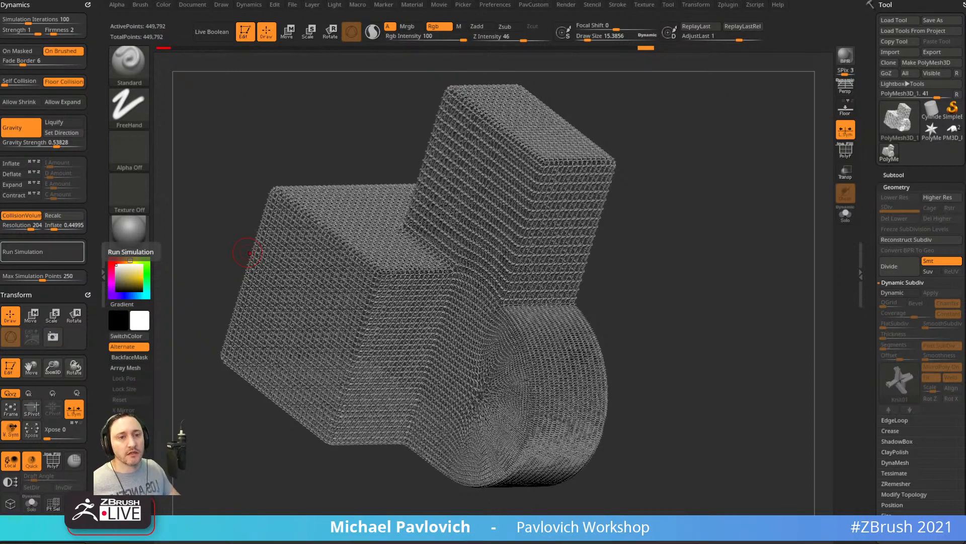
Switch to the web browser and look through the ZBrush tutorial projects on the ArtStation portfolio page.
{"action": "left_click_drag", "start_coordinate": [693, 543], "coordinate": [695, 131]}
{"action": "left_click", "coordinate": [645, 140]}
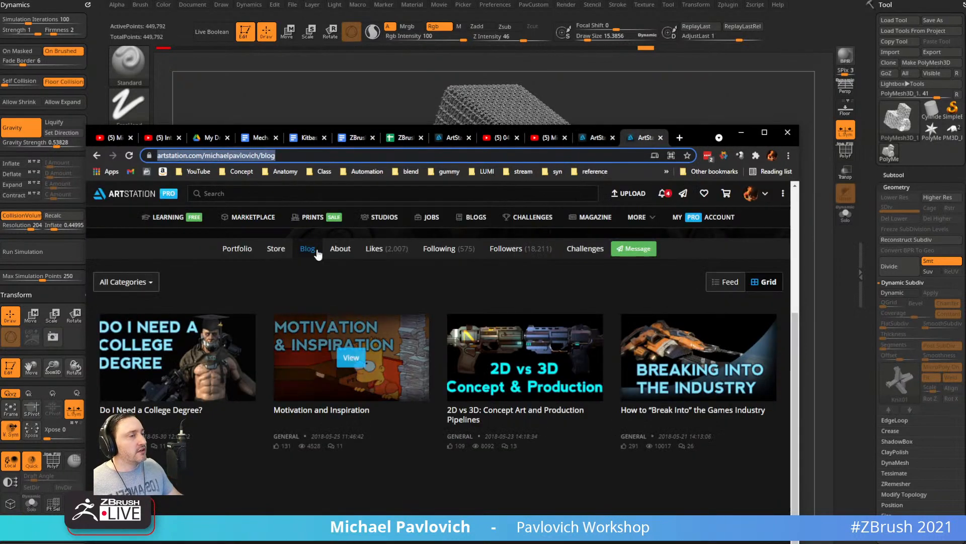
{"action": "left_click", "coordinate": [589, 138]}
{"action": "left_click", "coordinate": [455, 138]}
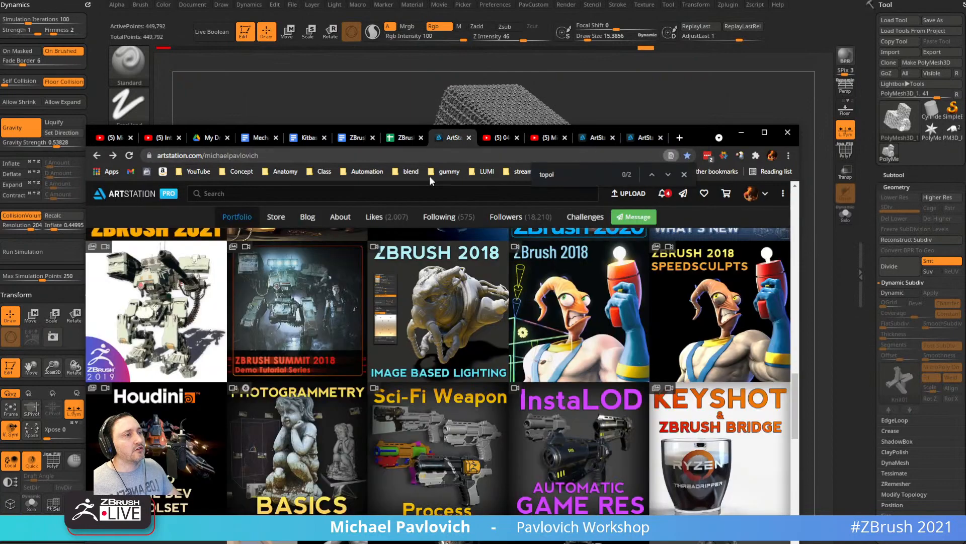
{"action": "scroll", "coordinate": [463, 375], "scroll_direction": "down", "scroll_amount": 5}
{"action": "scroll", "coordinate": [463, 375], "scroll_direction": "up", "scroll_amount": 4}
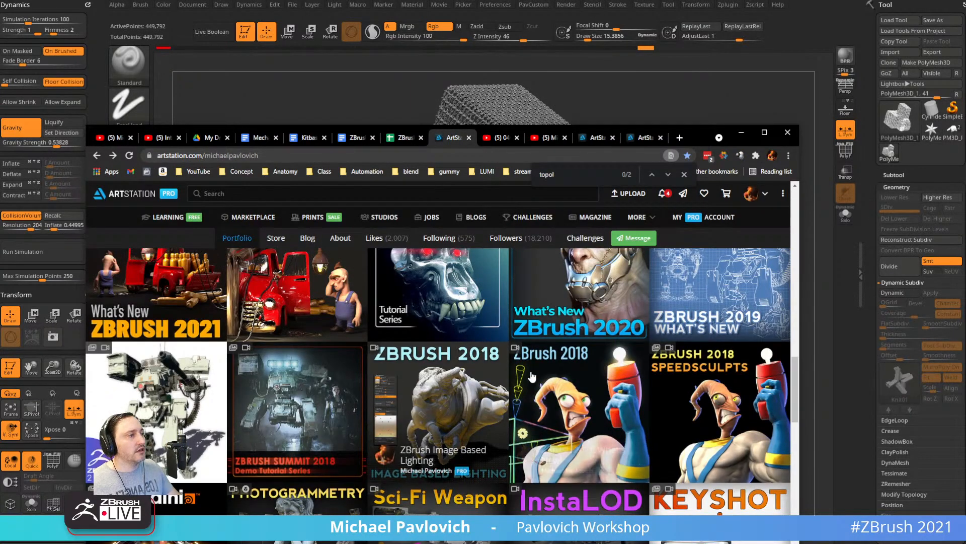
{"action": "scroll", "coordinate": [455, 383], "scroll_direction": "down", "scroll_amount": 4}
Open the YouTube channel's playlists page and browse the created ZBrush tutorial playlists.
{"action": "left_click", "coordinate": [159, 139]}
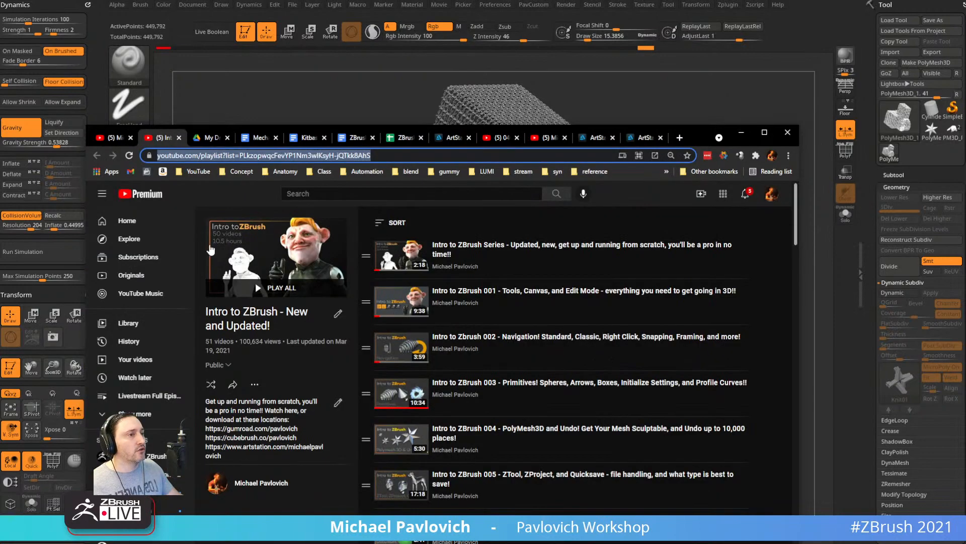
{"action": "left_click", "coordinate": [192, 172]}
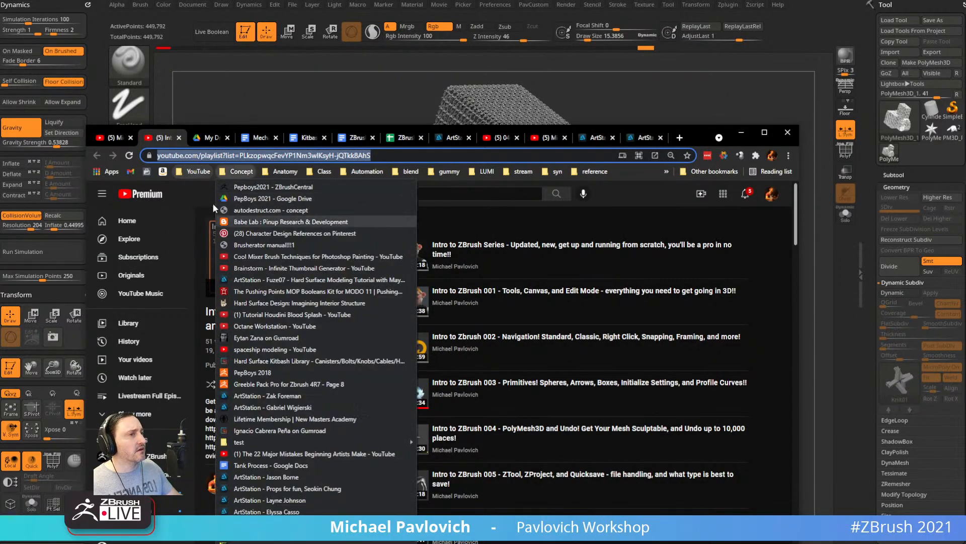
{"action": "left_click", "coordinate": [205, 233]}
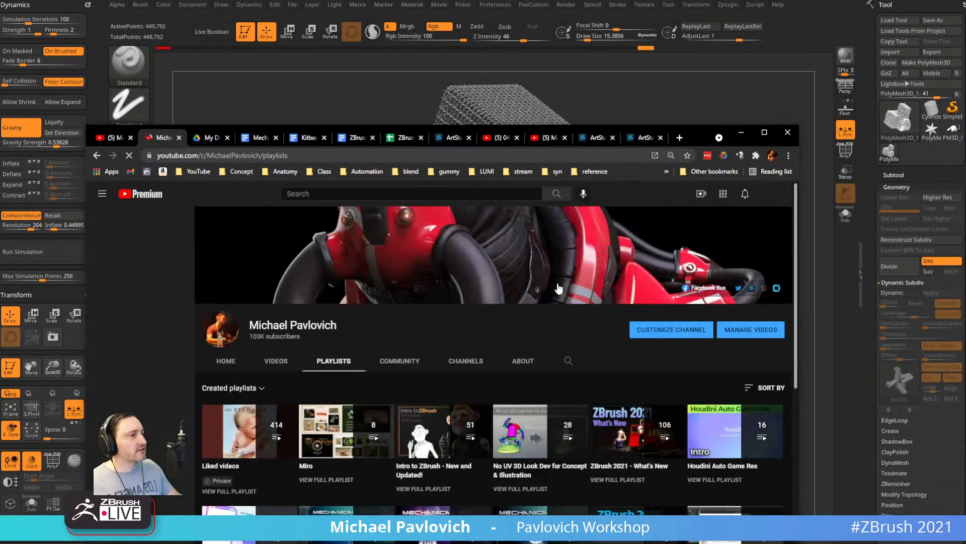
{"action": "left_click_drag", "start_coordinate": [697, 135], "coordinate": [701, 37]}
{"action": "scroll", "coordinate": [476, 302], "scroll_direction": "down", "scroll_amount": 4}
{"action": "scroll", "coordinate": [473, 306], "scroll_direction": "down", "scroll_amount": 3}
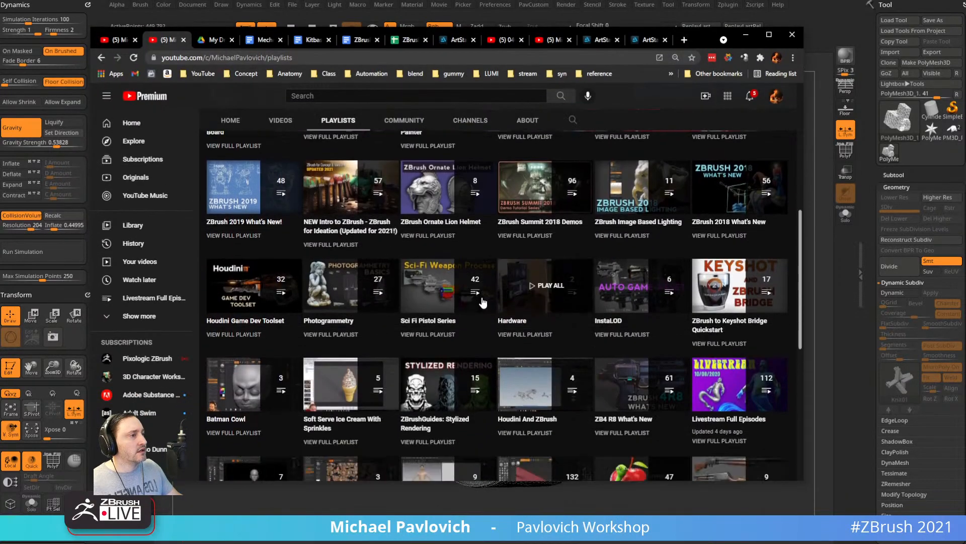
{"action": "scroll", "coordinate": [531, 380], "scroll_direction": "up", "scroll_amount": 2}
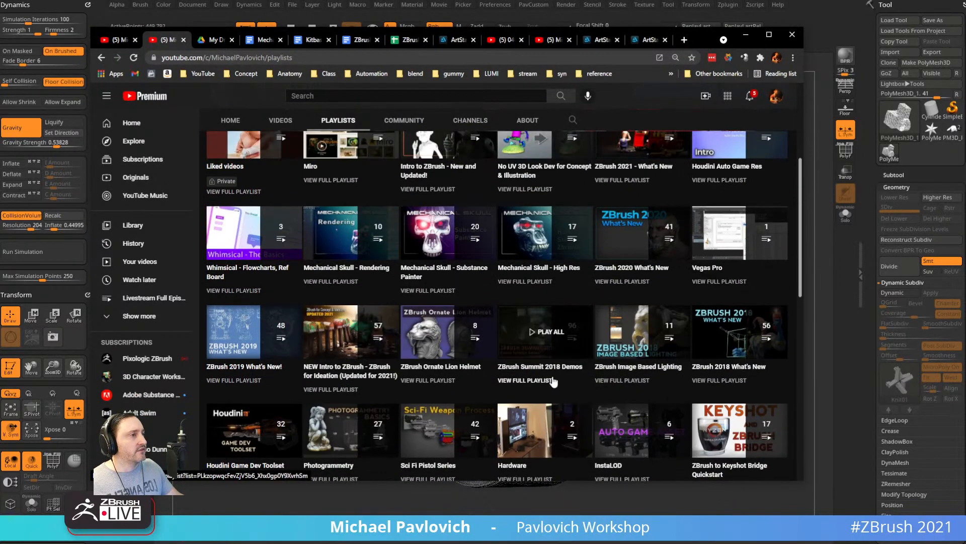
{"action": "scroll", "coordinate": [493, 302], "scroll_direction": "up", "scroll_amount": 2}
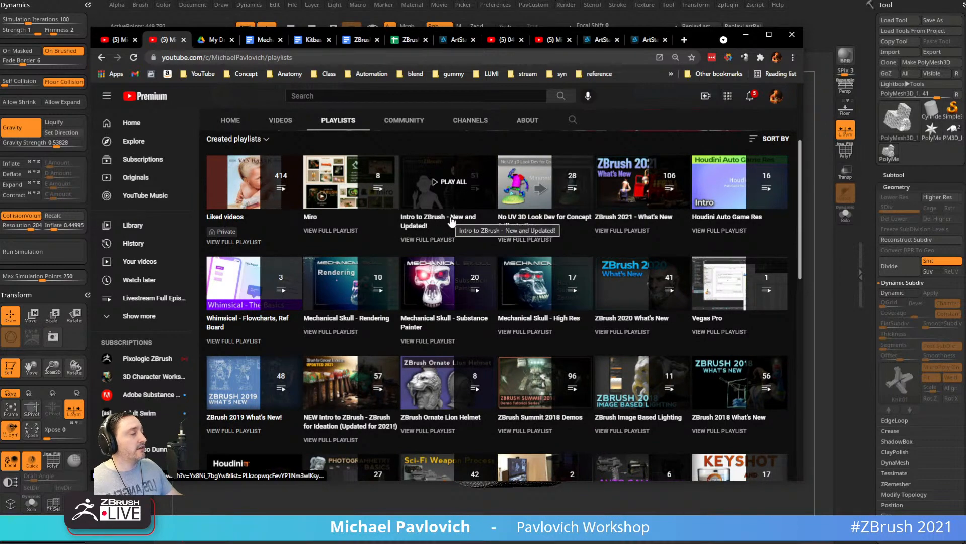
{"action": "scroll", "coordinate": [450, 222], "scroll_direction": "down", "scroll_amount": 8}
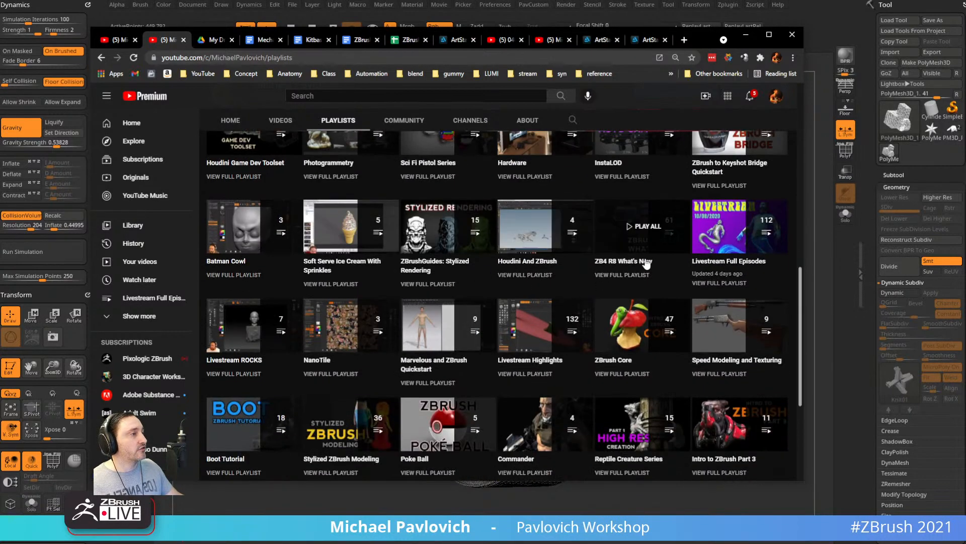
{"action": "scroll", "coordinate": [642, 268], "scroll_direction": "up", "scroll_amount": 3}
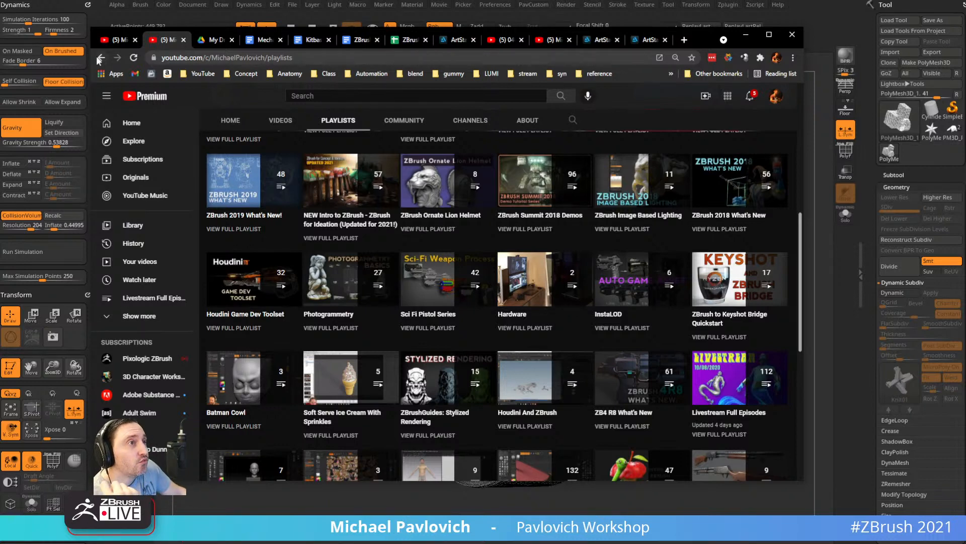
Open the basketball player artwork from the ArtStation portfolio and read its full ZBrush course description.
{"action": "left_click", "coordinate": [600, 40]}
{"action": "left_click", "coordinate": [685, 153]}
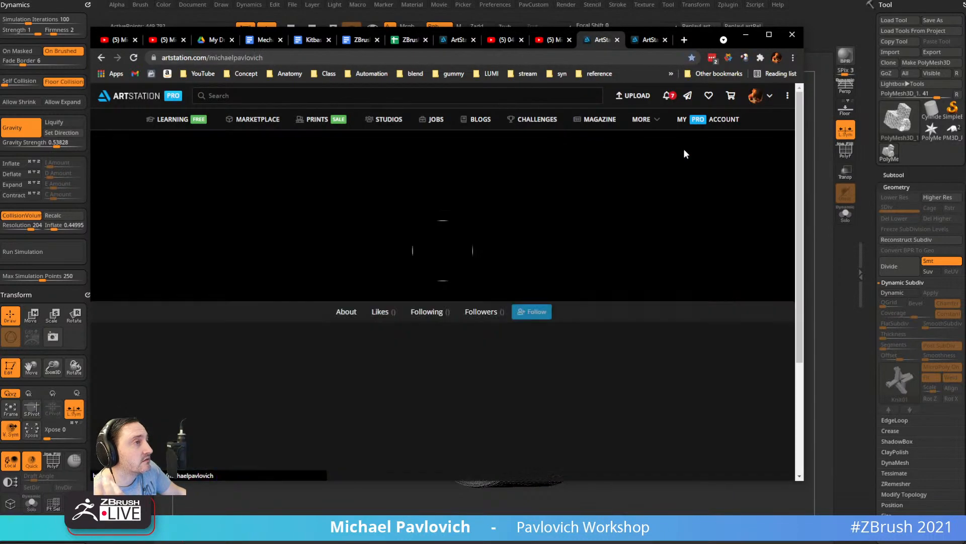
{"action": "scroll", "coordinate": [432, 143], "scroll_direction": "down", "scroll_amount": 10}
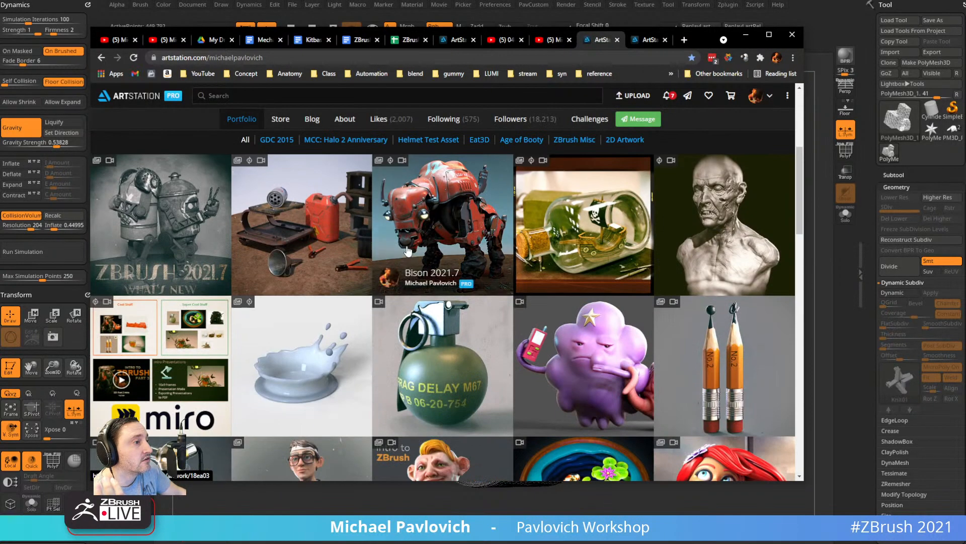
{"action": "left_click", "coordinate": [318, 295]}
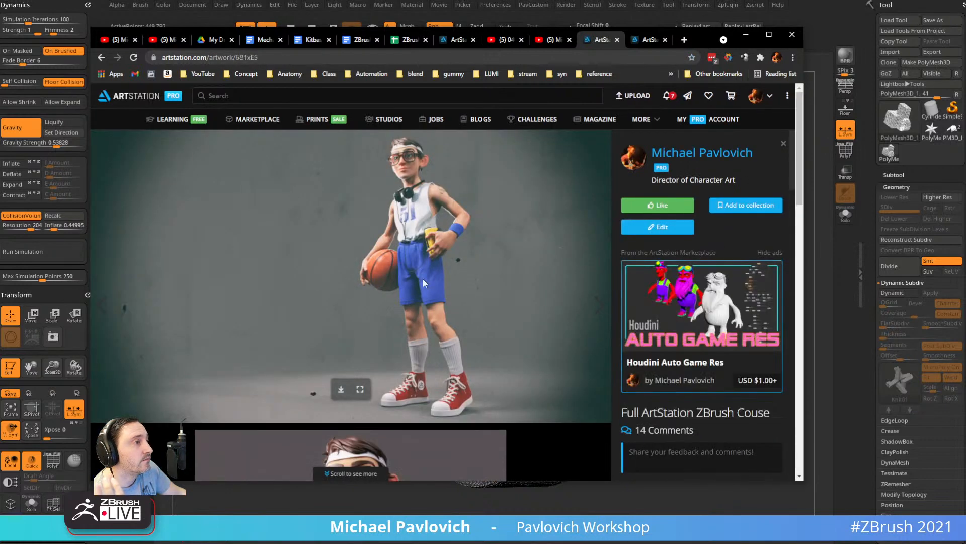
{"action": "scroll", "coordinate": [318, 295], "scroll_direction": "down", "scroll_amount": 5}
{"action": "left_click", "coordinate": [640, 270]}
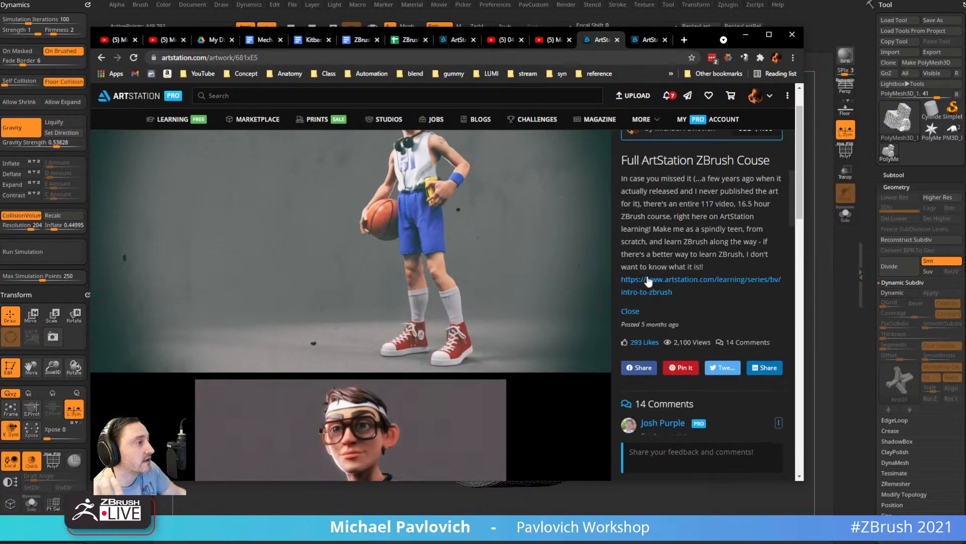
Follow the Intro to ZBrush series link, review the course parts down to Posing and Rendering, and minimize the browser.
{"action": "left_click", "coordinate": [664, 282]}
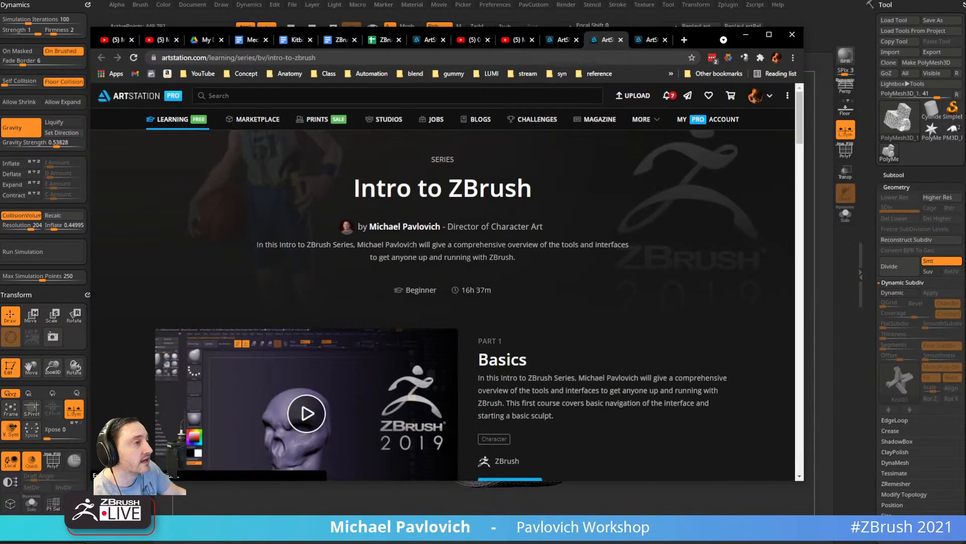
{"action": "scroll", "coordinate": [431, 326], "scroll_direction": "down", "scroll_amount": 3}
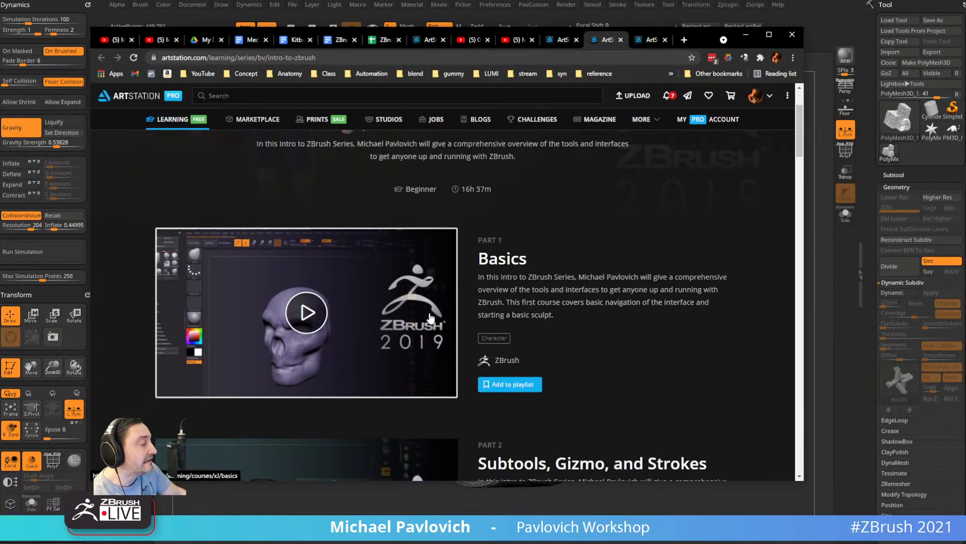
{"action": "scroll", "coordinate": [431, 327], "scroll_direction": "down", "scroll_amount": 10}
{"action": "scroll", "coordinate": [568, 276], "scroll_direction": "down", "scroll_amount": 5}
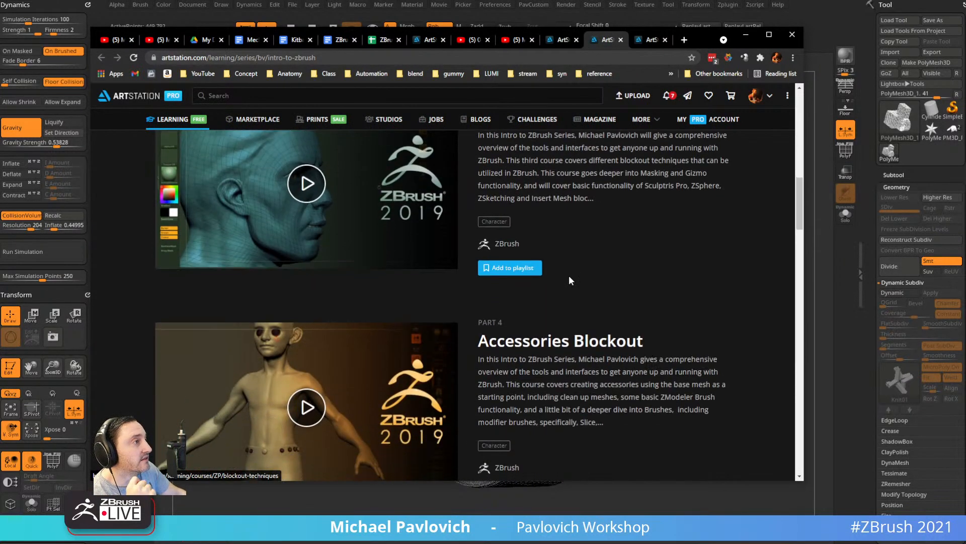
{"action": "scroll", "coordinate": [570, 274], "scroll_direction": "up", "scroll_amount": 5}
{"action": "scroll", "coordinate": [572, 275], "scroll_direction": "down", "scroll_amount": 3}
{"action": "scroll", "coordinate": [618, 279], "scroll_direction": "down", "scroll_amount": 13}
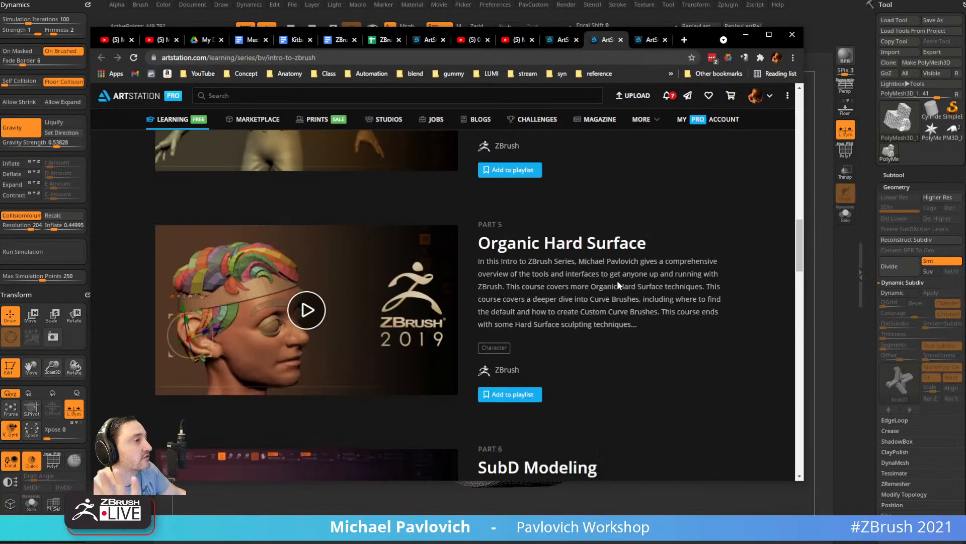
{"action": "scroll", "coordinate": [618, 279], "scroll_direction": "down", "scroll_amount": 8}
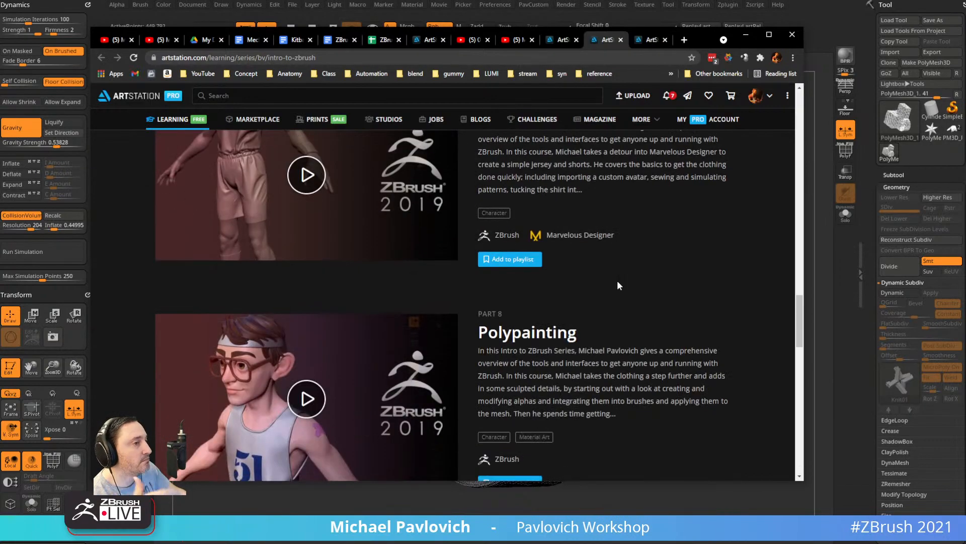
{"action": "scroll", "coordinate": [274, 240], "scroll_direction": "up", "scroll_amount": 2}
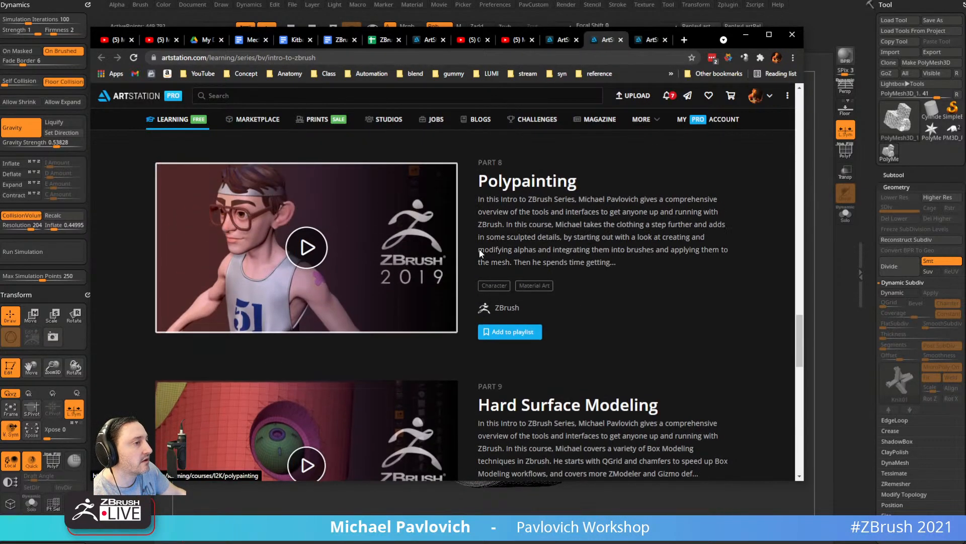
{"action": "scroll", "coordinate": [275, 240], "scroll_direction": "down", "scroll_amount": 11}
{"action": "scroll", "coordinate": [274, 302], "scroll_direction": "down", "scroll_amount": 4}
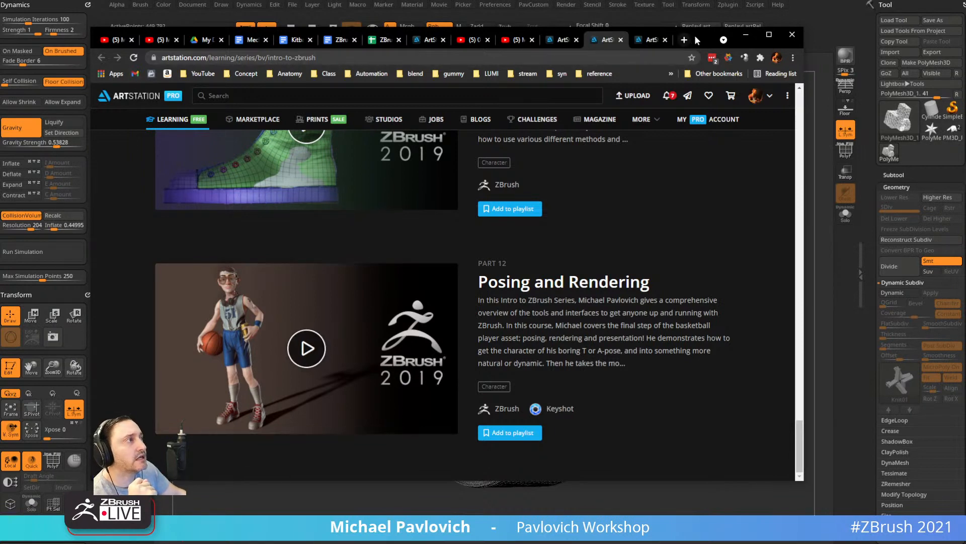
{"action": "left_click", "coordinate": [746, 34]}
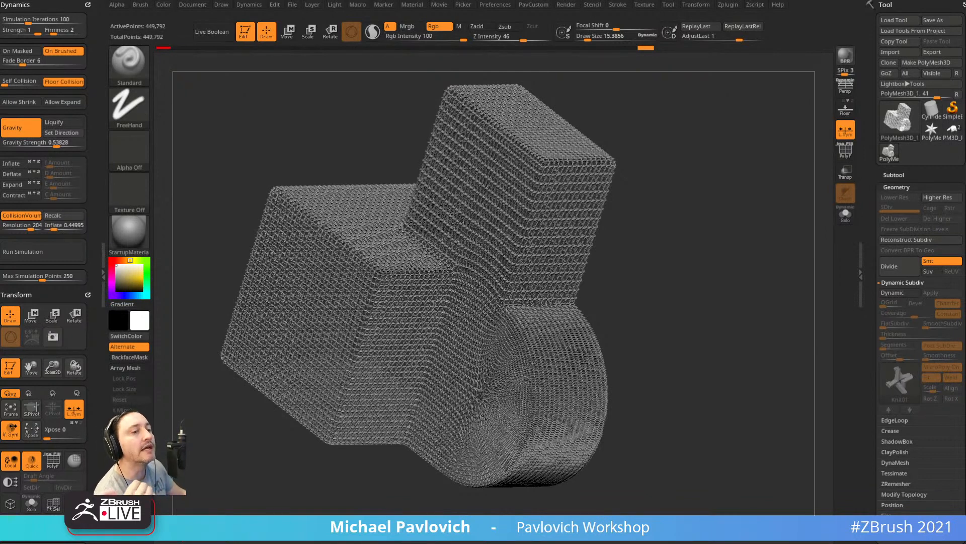
Switch to Substance 3D Painter and look through the environment, camera and viewport display settings.
{"action": "key", "text": "alt+Tab"}
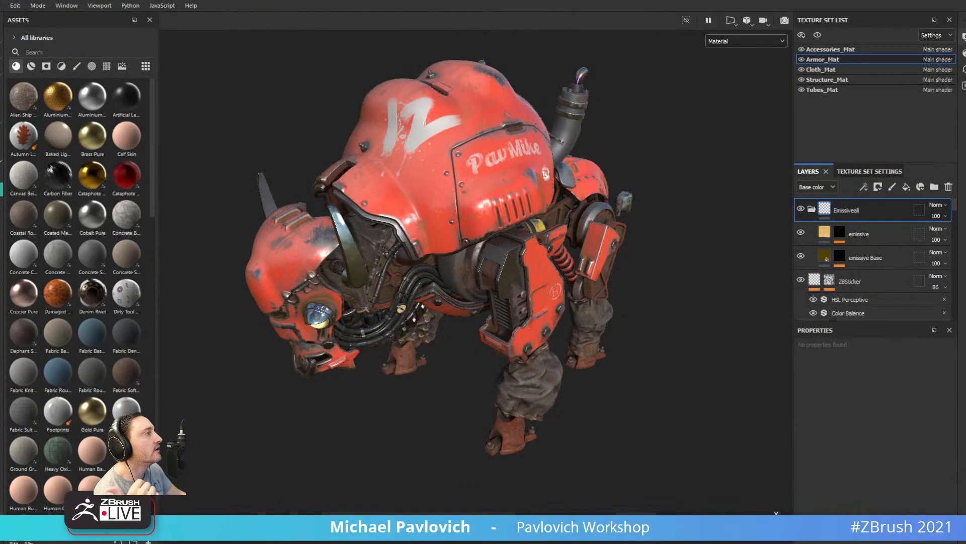
{"action": "left_click", "coordinate": [964, 54]}
{"action": "left_click", "coordinate": [964, 37]}
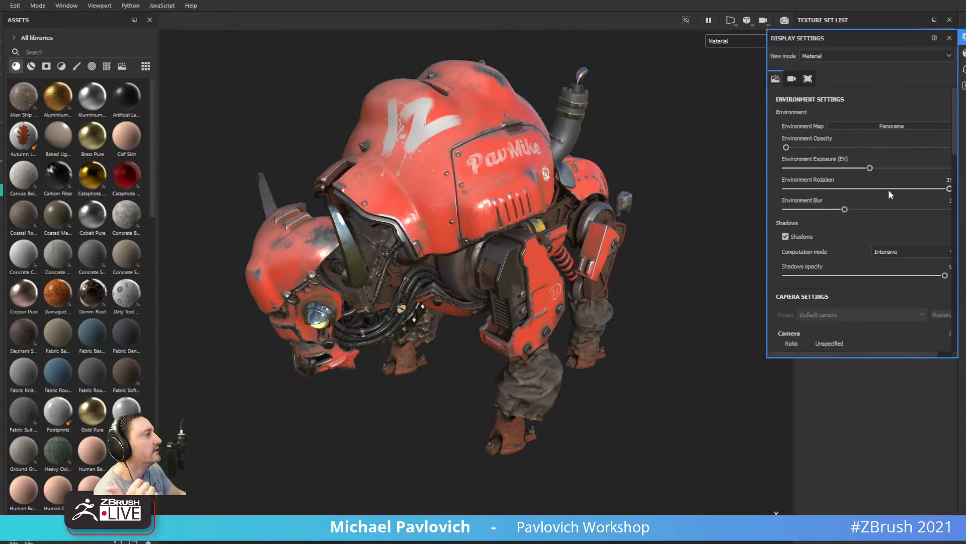
{"action": "scroll", "coordinate": [889, 196], "scroll_direction": "down", "scroll_amount": 10}
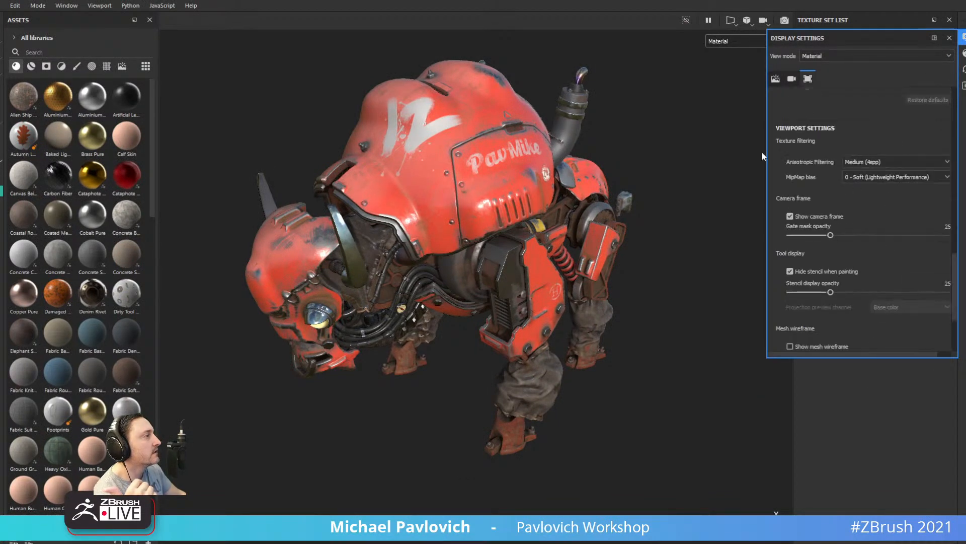
{"action": "left_click", "coordinate": [950, 39]}
Open the mesh map baking settings for the Armor_Mat texture set and examine the high-to-low-poly matching options.
{"action": "left_click", "coordinate": [871, 172]}
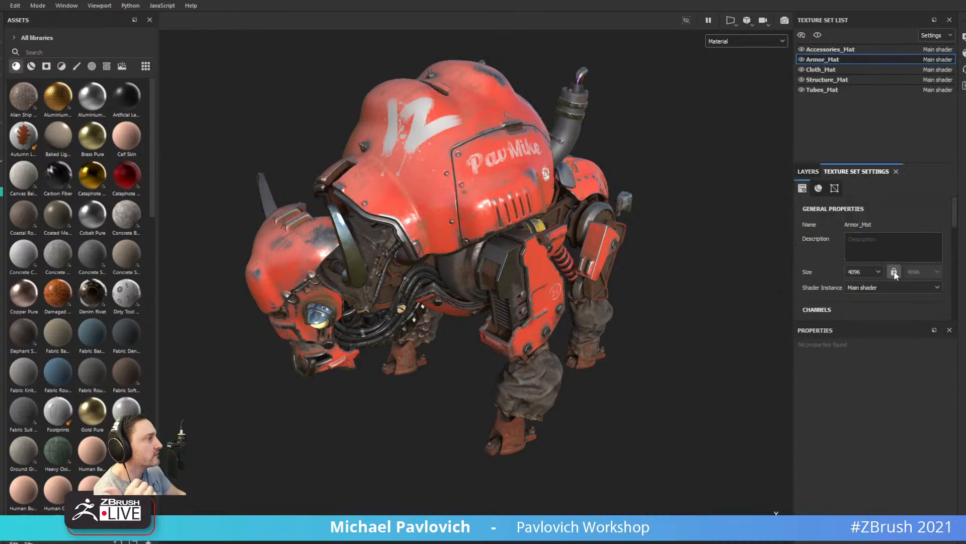
{"action": "scroll", "coordinate": [892, 272], "scroll_direction": "down", "scroll_amount": 3}
{"action": "scroll", "coordinate": [889, 262], "scroll_direction": "down", "scroll_amount": 6}
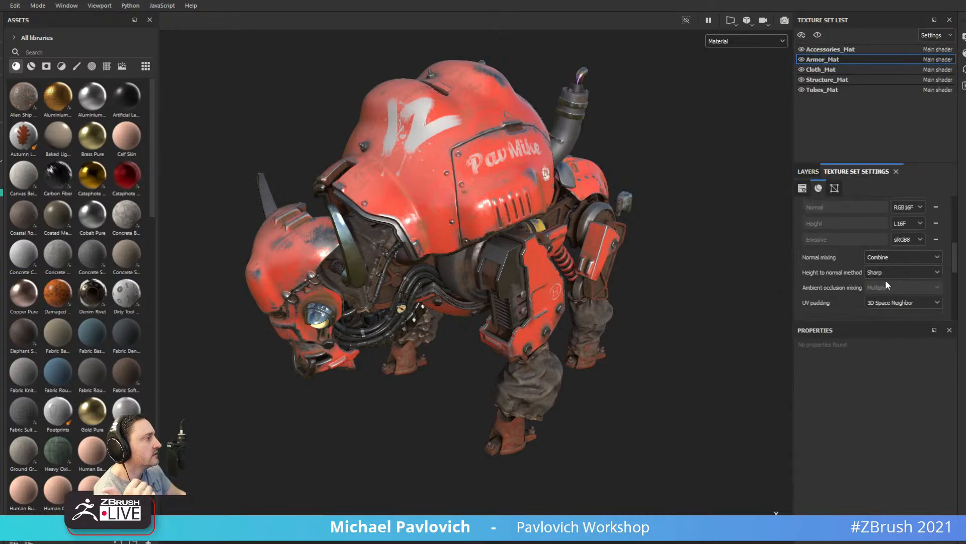
{"action": "left_click", "coordinate": [901, 282]}
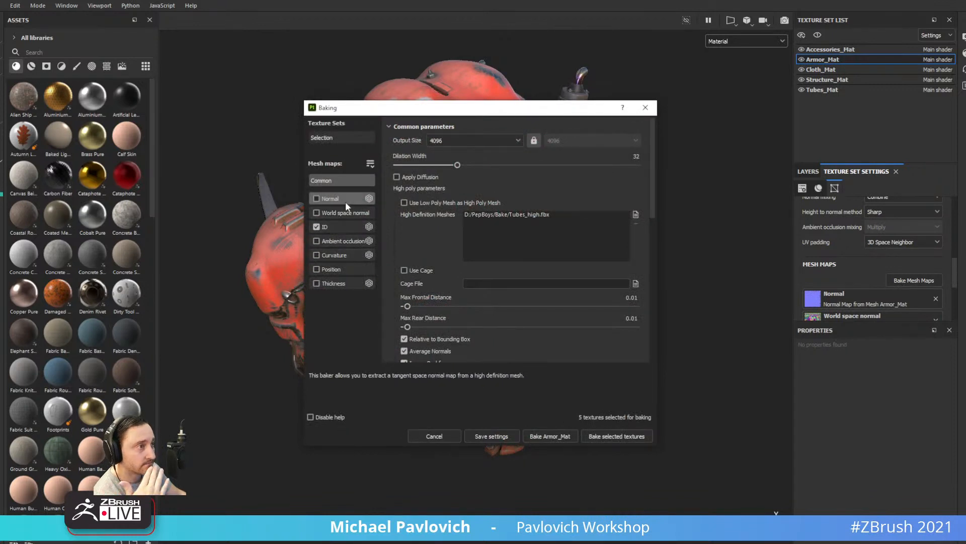
{"action": "scroll", "coordinate": [533, 265], "scroll_direction": "down", "scroll_amount": 3}
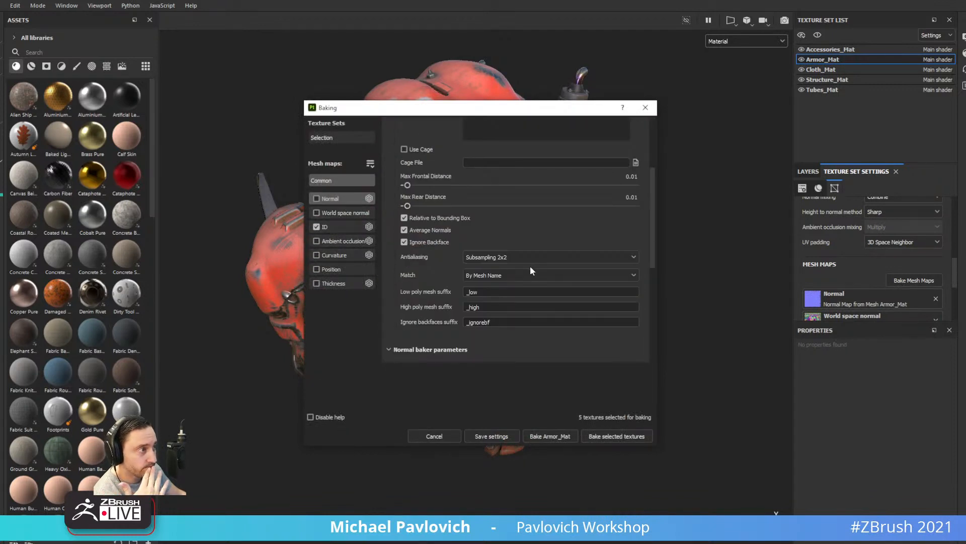
{"action": "left_click", "coordinate": [505, 273]}
{"action": "left_click", "coordinate": [505, 274]}
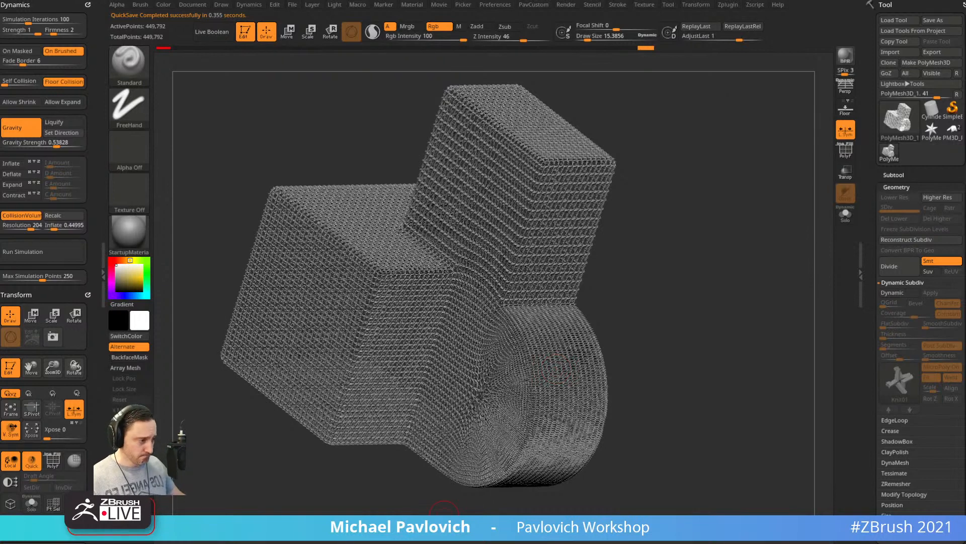
Switch to the browser, return to the ArtStation portfolio and open the Sci-Fi Weapon tutorial artwork.
{"action": "key", "text": "alt+Tab"}
{"action": "left_click", "coordinate": [518, 107]}
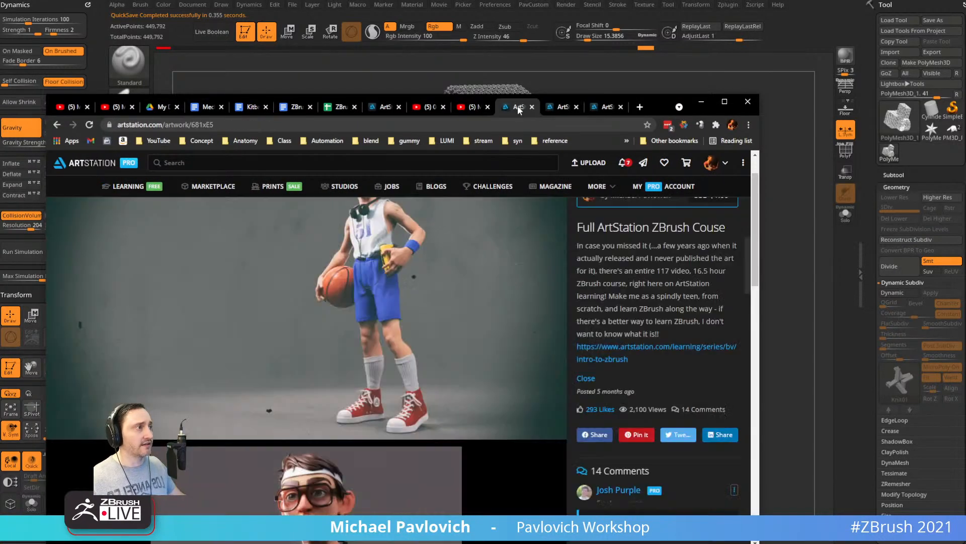
{"action": "left_click", "coordinate": [57, 125]}
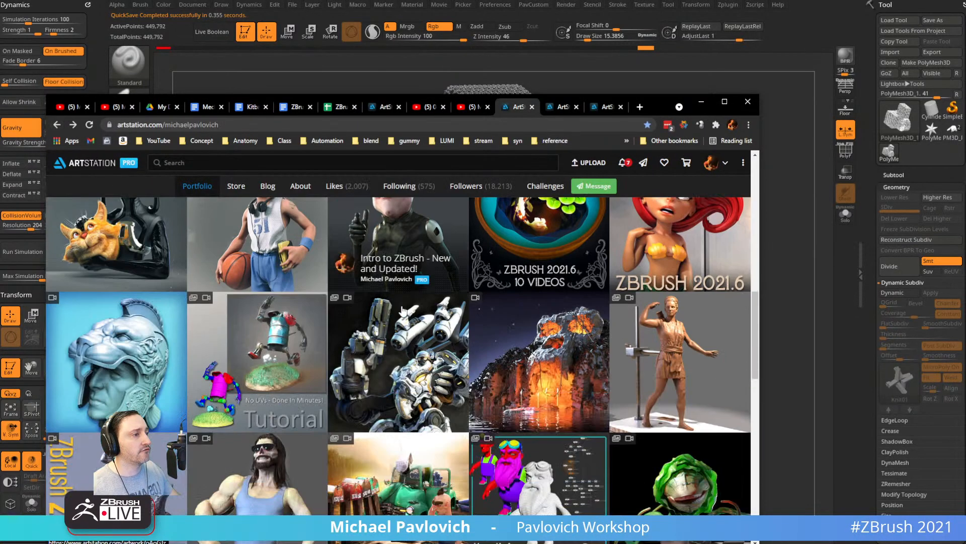
{"action": "scroll", "coordinate": [403, 309], "scroll_direction": "down", "scroll_amount": 8}
{"action": "scroll", "coordinate": [445, 355], "scroll_direction": "down", "scroll_amount": 1}
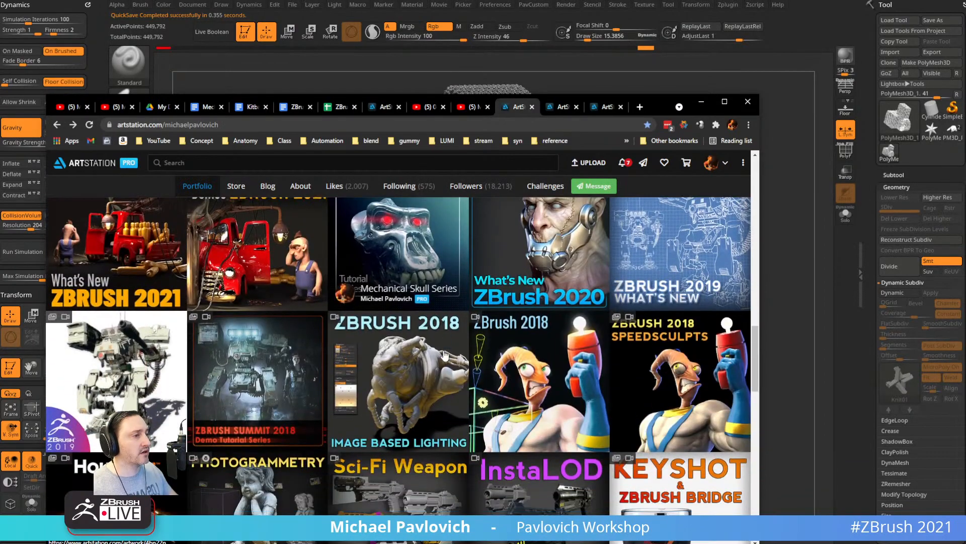
{"action": "scroll", "coordinate": [445, 355], "scroll_direction": "down", "scroll_amount": 3}
{"action": "left_click", "coordinate": [415, 373]}
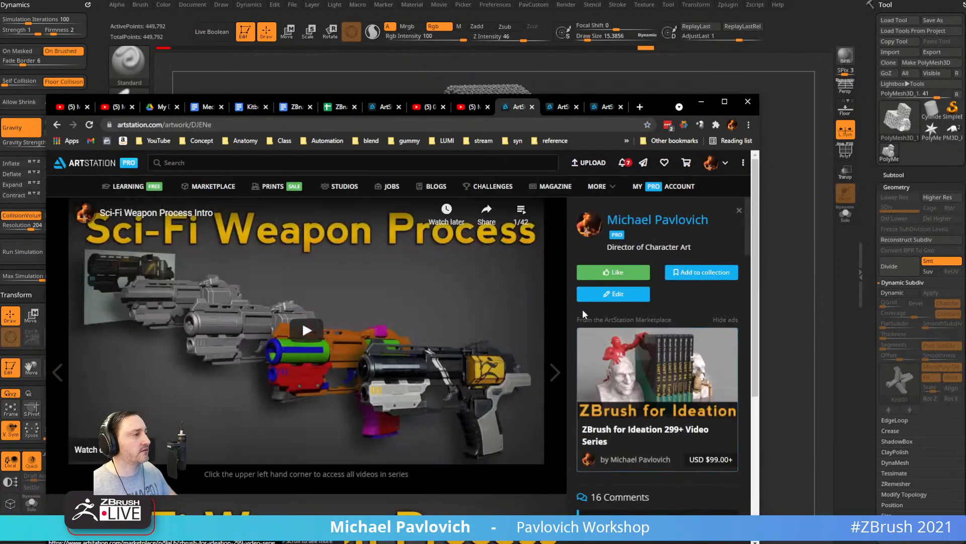
Look through the Sci Fi Pistol Series video list down to the Painter baking videos, and minimize the browser.
{"action": "left_click", "coordinate": [521, 210]}
{"action": "scroll", "coordinate": [492, 327], "scroll_direction": "down", "scroll_amount": 15}
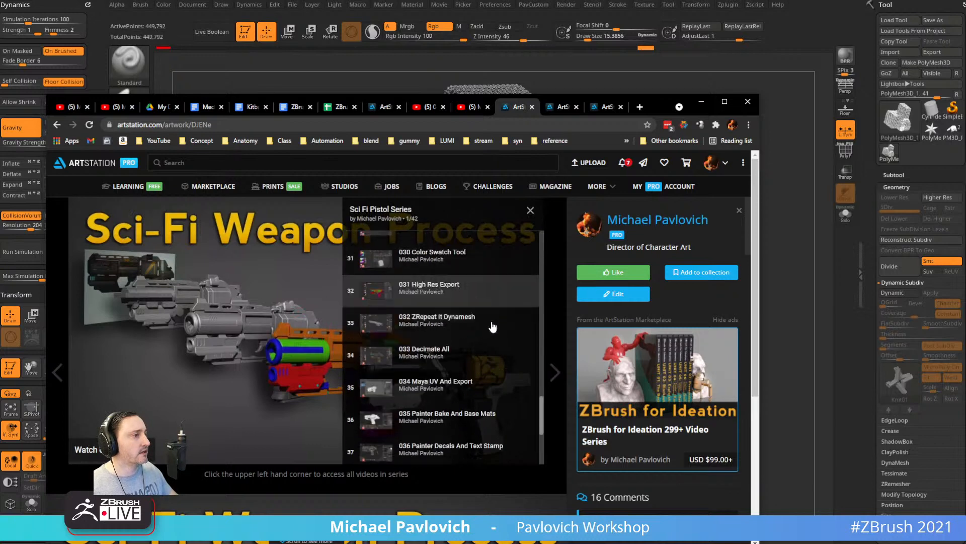
{"action": "scroll", "coordinate": [473, 282], "scroll_direction": "down", "scroll_amount": 2}
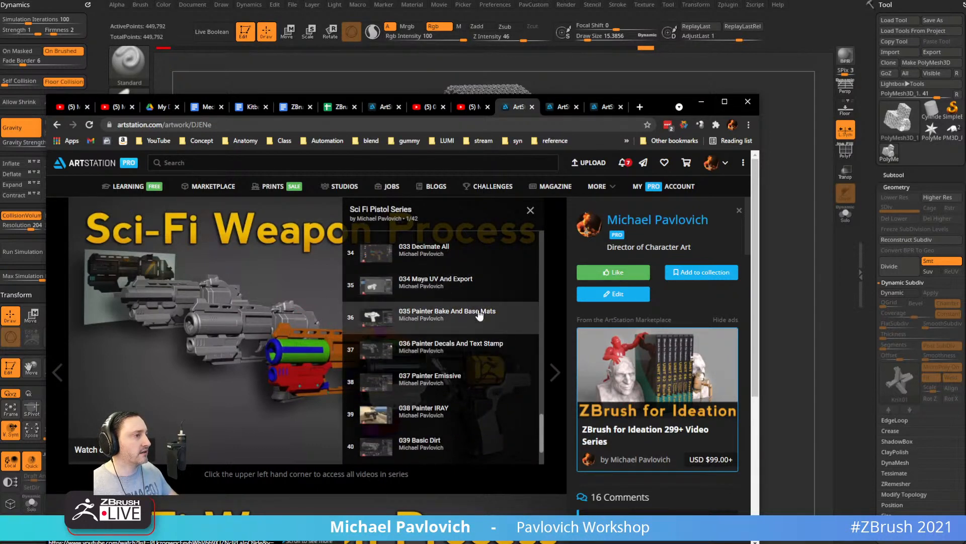
{"action": "left_click", "coordinate": [285, 125]}
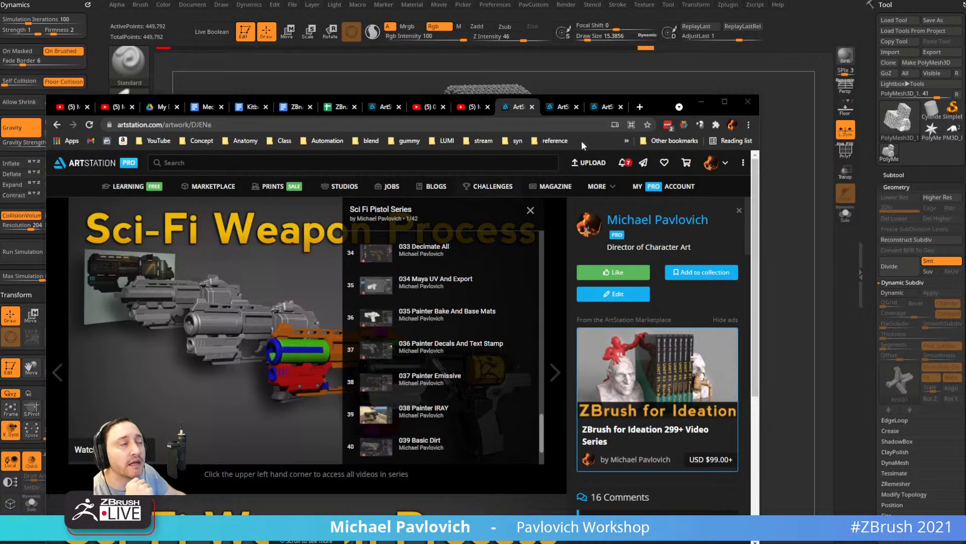
{"action": "left_click", "coordinate": [701, 101]}
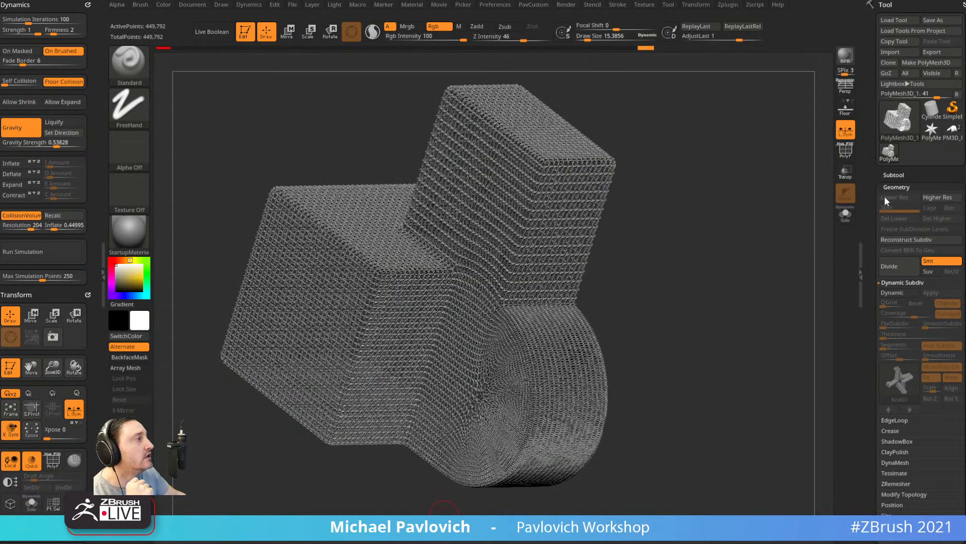
Switch to the Dog tool in ZBrush, make the dog body the active subtool and isolate it with Solo.
{"action": "left_click", "coordinate": [953, 133]}
{"action": "left_click_drag", "start_coordinate": [794, 176], "coordinate": [638, 163]}
{"action": "left_click_drag", "start_coordinate": [632, 265], "coordinate": [861, 161]}
{"action": "left_click", "coordinate": [861, 161]}
{"action": "left_click", "coordinate": [848, 153]}
{"action": "left_click_drag", "start_coordinate": [785, 174], "coordinate": [826, 222]}
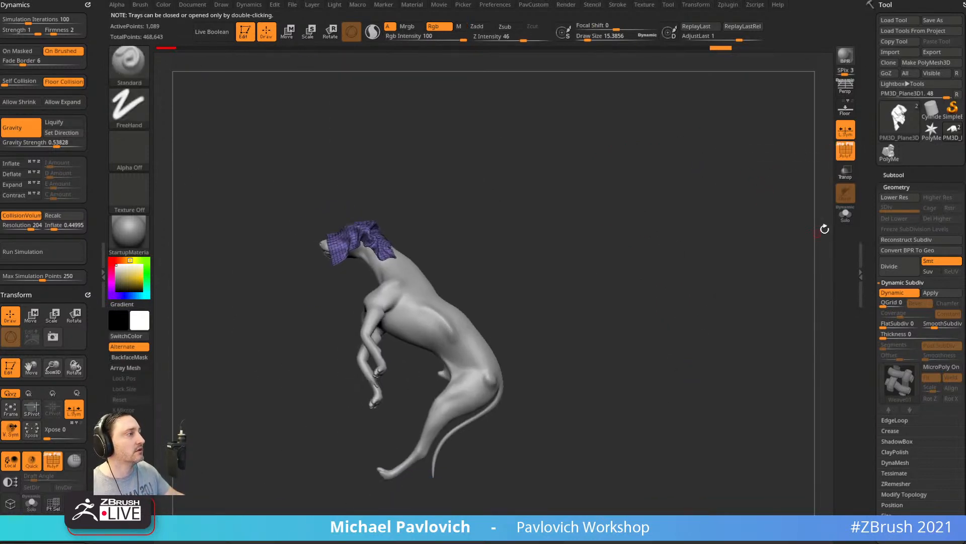
{"action": "left_click", "coordinate": [845, 213]}
{"action": "left_click", "coordinate": [846, 214]}
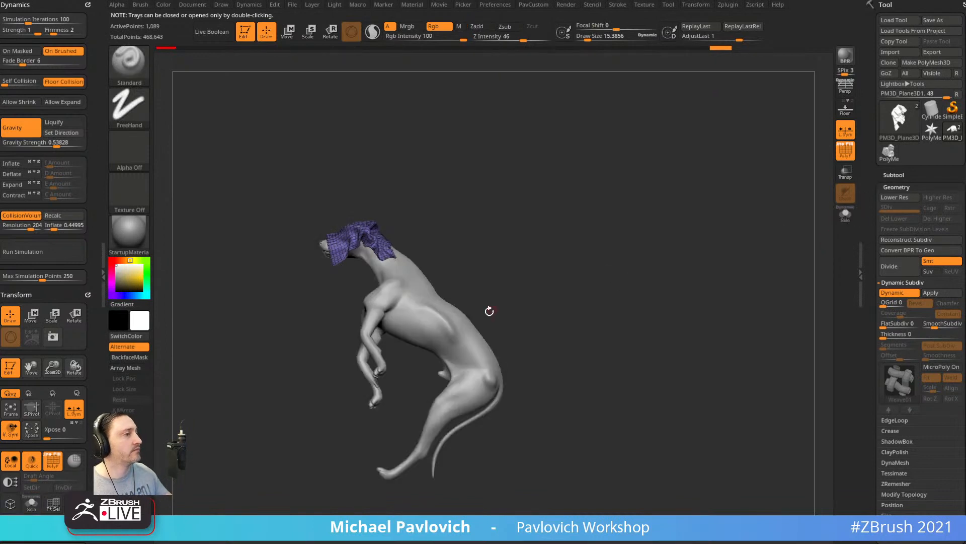
{"action": "left_click", "coordinate": [445, 321], "text": "alt"}
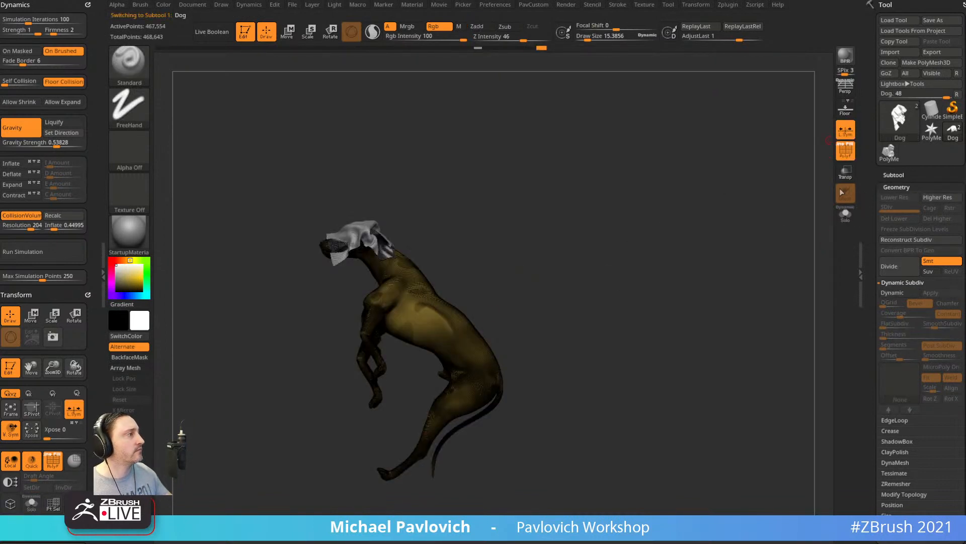
{"action": "left_click", "coordinate": [845, 214]}
Slice the dog into separate polygroups across the neck, torso and hips with SliceCurve, and turn off the polyframe display.
{"action": "left_click", "coordinate": [132, 75], "text": "ctrl+shift"}
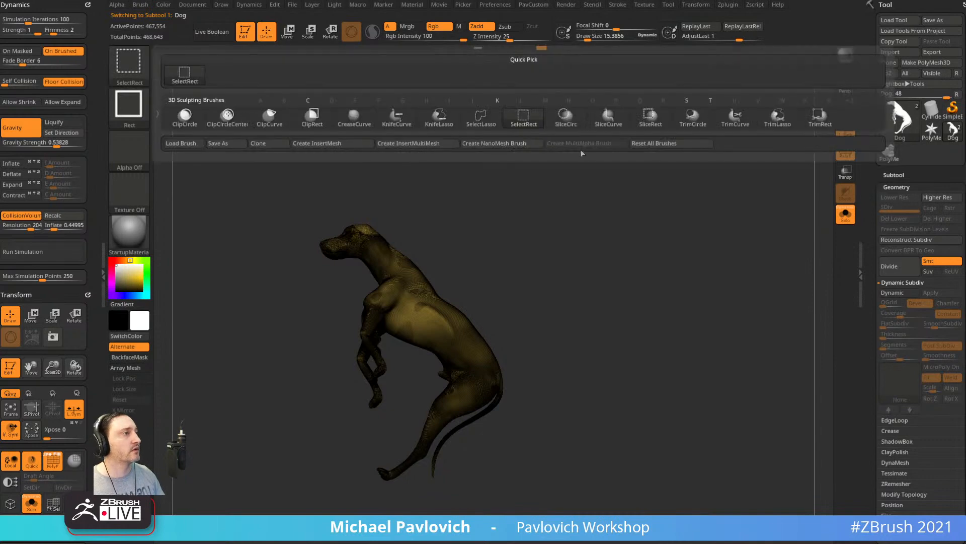
{"action": "left_click", "coordinate": [606, 122], "text": "ctrl+shift"}
{"action": "left_click_drag", "start_coordinate": [531, 166], "coordinate": [210, 351], "text": "ctrl+shift"}
{"action": "mouse_move", "coordinate": [249, 396]}
{"action": "left_mouse_down", "text": "ctrl+shift"}
{"action": "mouse_move", "coordinate": [405, 315]}
{"action": "mouse_move", "coordinate": [579, 285]}
{"action": "left_mouse_up", "text": "ctrl+shift"}
{"action": "left_click_drag", "start_coordinate": [625, 281], "coordinate": [279, 459], "text": "ctrl+shift"}
{"action": "left_click_drag", "start_coordinate": [870, 293], "coordinate": [864, 141]}
{"action": "left_click_drag", "start_coordinate": [668, 238], "coordinate": [793, 245]}
{"action": "left_click", "coordinate": [845, 159]}
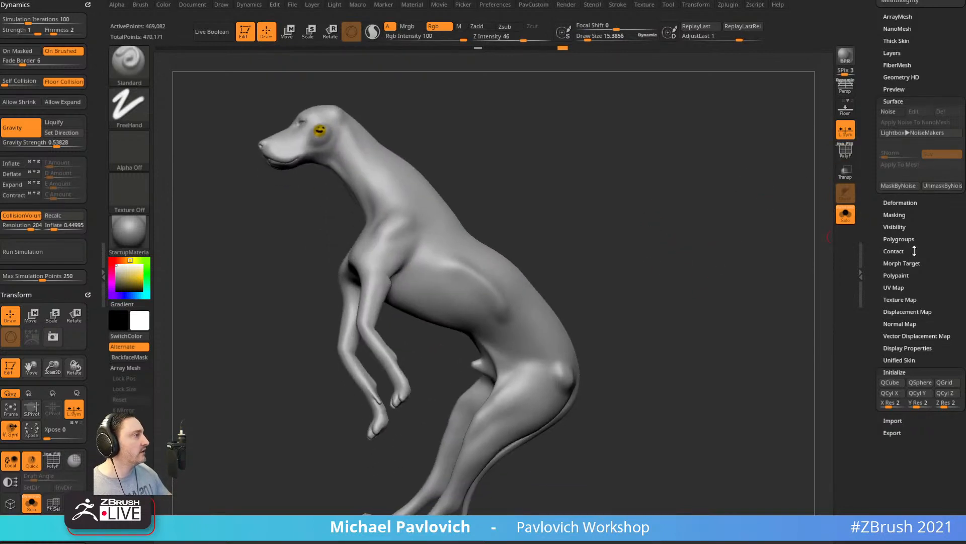
Apply Polypaint From Polygroups to color the dog's sliced sections.
{"action": "key", "text": "shift"}
{"action": "left_click", "coordinate": [897, 274]}
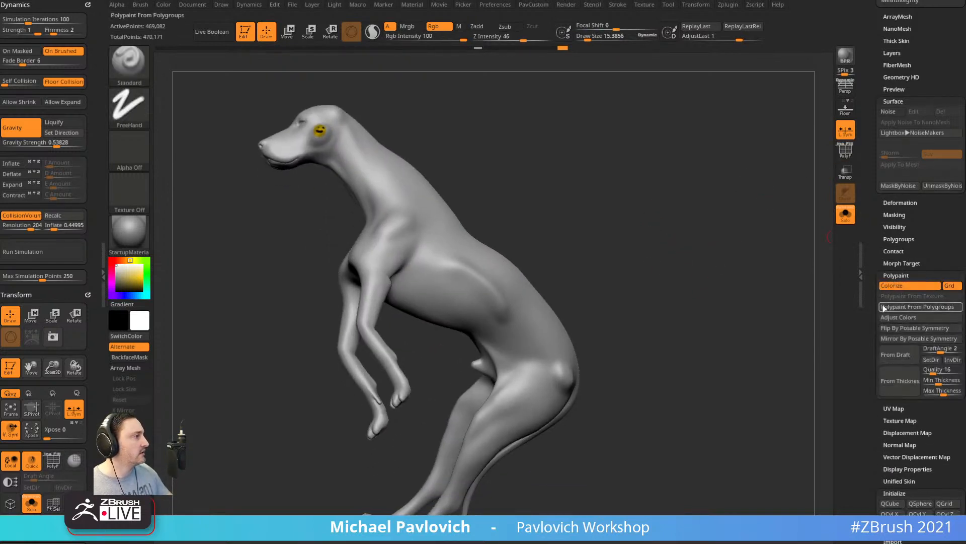
{"action": "left_click", "coordinate": [910, 307]}
{"action": "left_click_drag", "start_coordinate": [709, 237], "coordinate": [503, 251]}
{"action": "left_click_drag", "start_coordinate": [605, 226], "coordinate": [629, 240]}
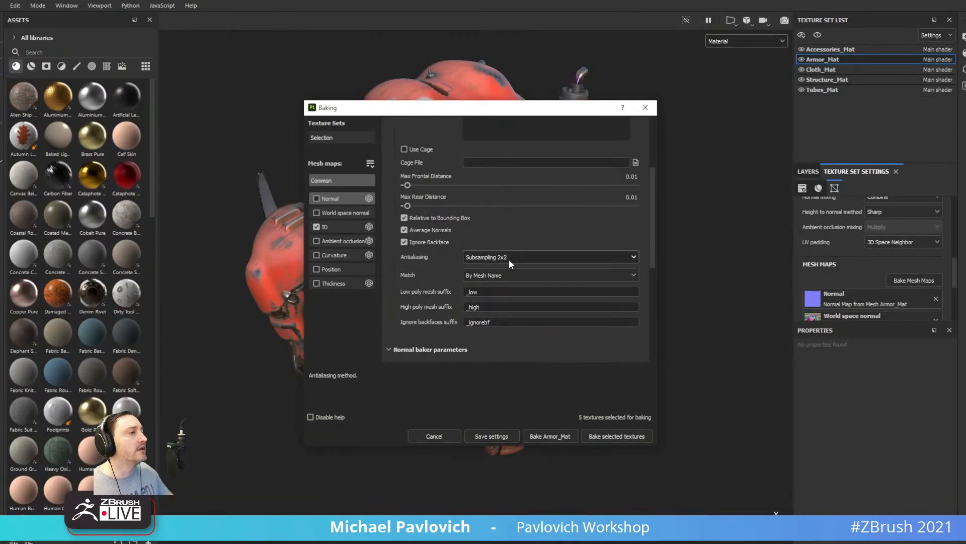
Review the ID map's color source options in Substance 3D Painter's baking settings, pick Vertex Color and close the dialog.
{"action": "left_click", "coordinate": [330, 226]}
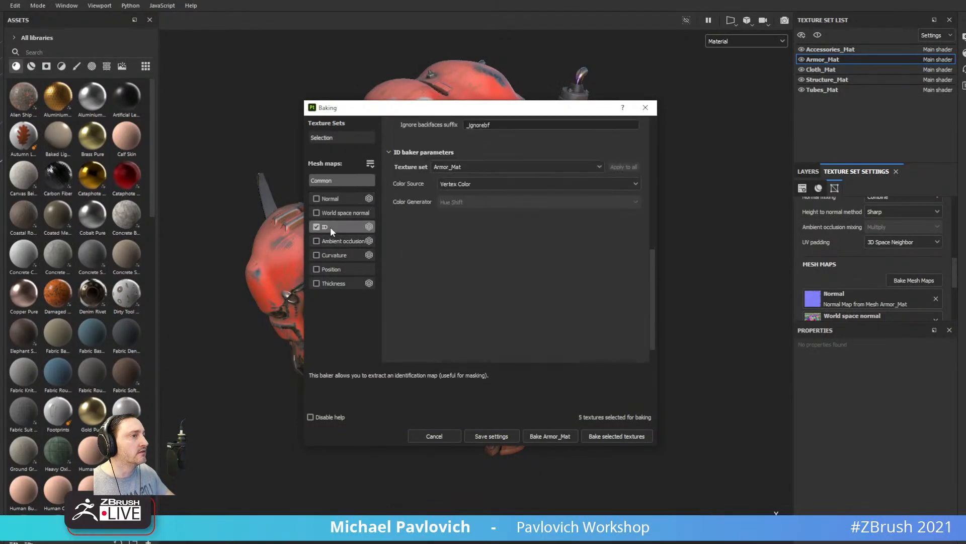
{"action": "left_click", "coordinate": [491, 156]}
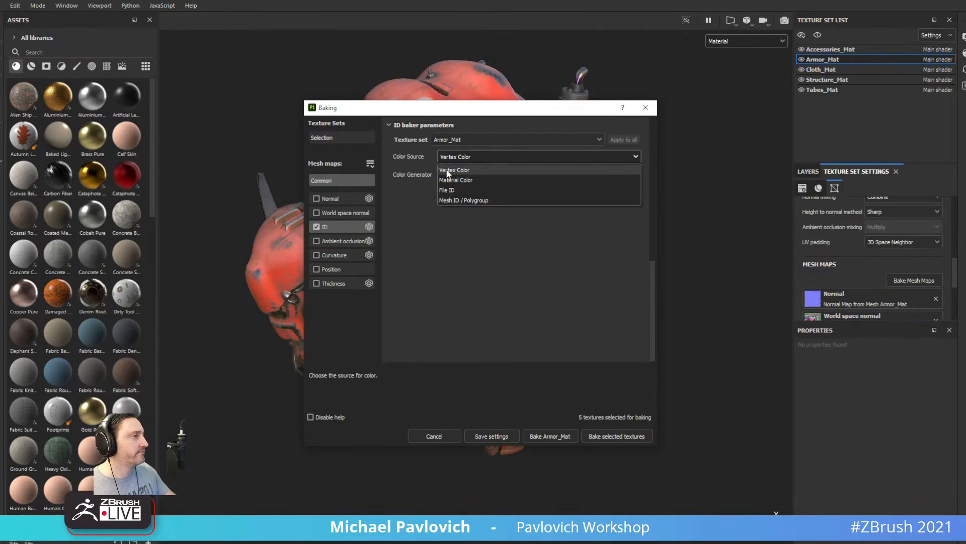
{"action": "left_click", "coordinate": [476, 170]}
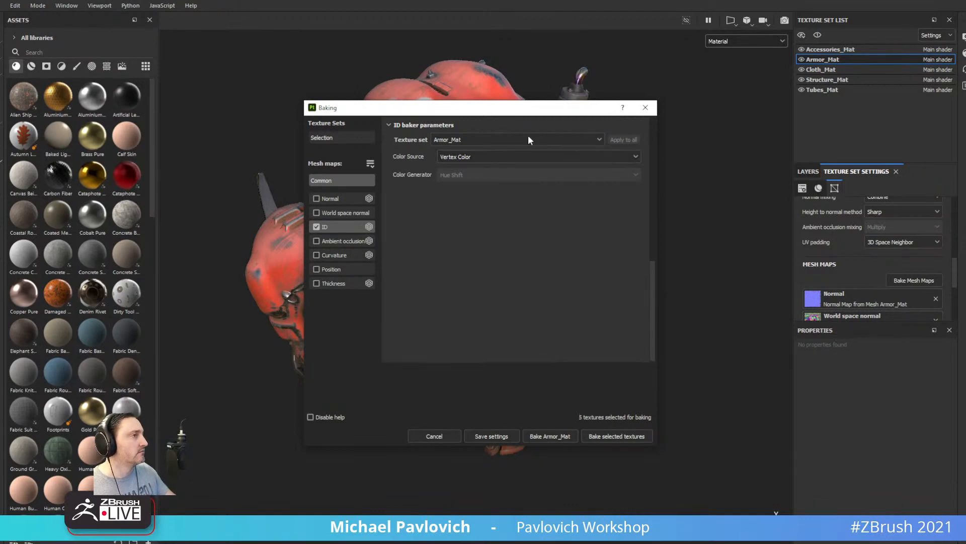
{"action": "left_click", "coordinate": [645, 107]}
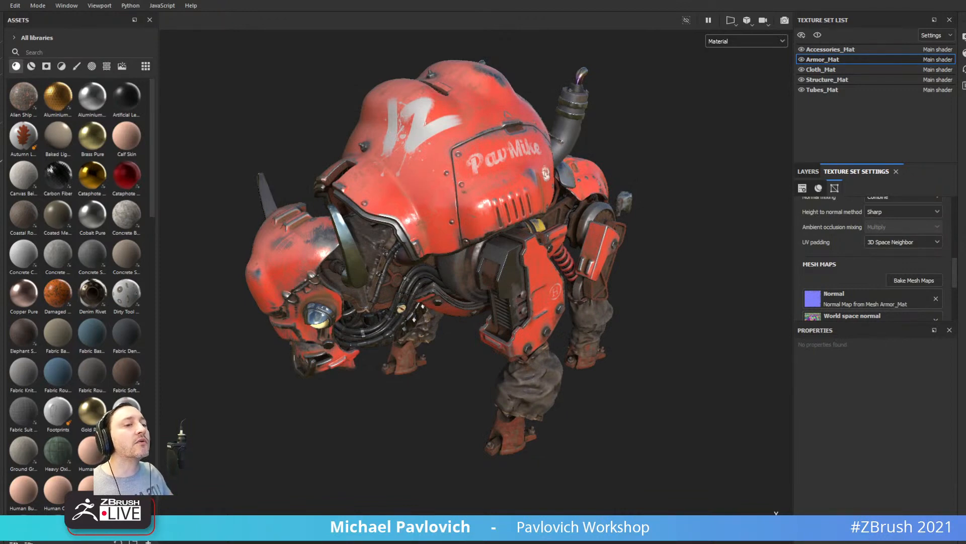
Return to ZBrush and load the _SimpleColorSwatches tool from Lightbox.
{"action": "key", "text": "alt+Tab"}
{"action": "left_click_drag", "start_coordinate": [623, 245], "coordinate": [526, 190], "text": "shift"}
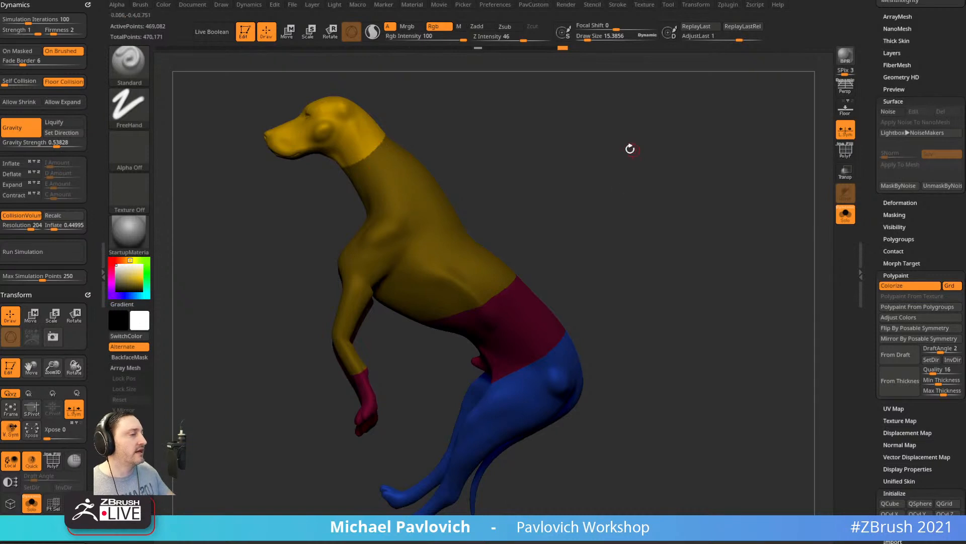
{"action": "left_click_drag", "start_coordinate": [630, 149], "coordinate": [643, 147]}
{"action": "key", "text": "comma"}
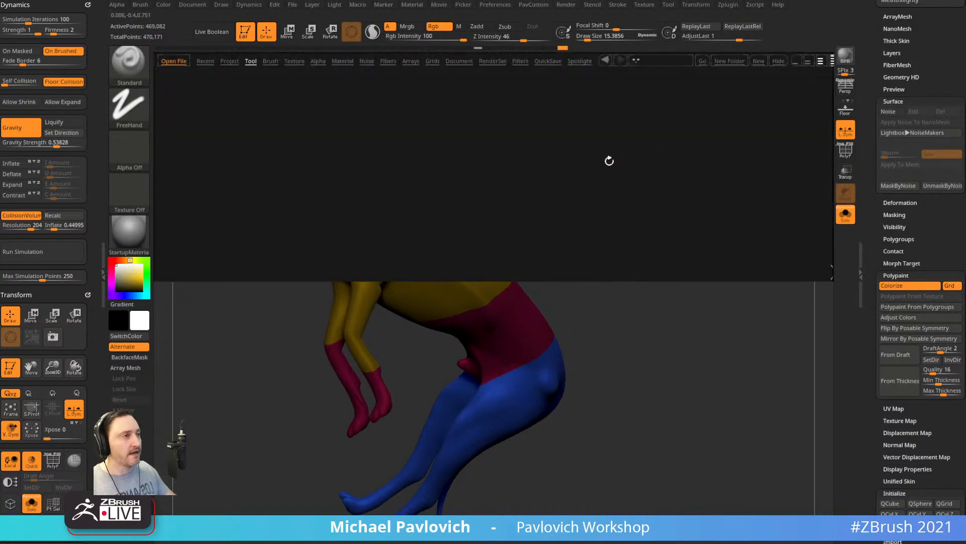
{"action": "double_click", "coordinate": [617, 162]}
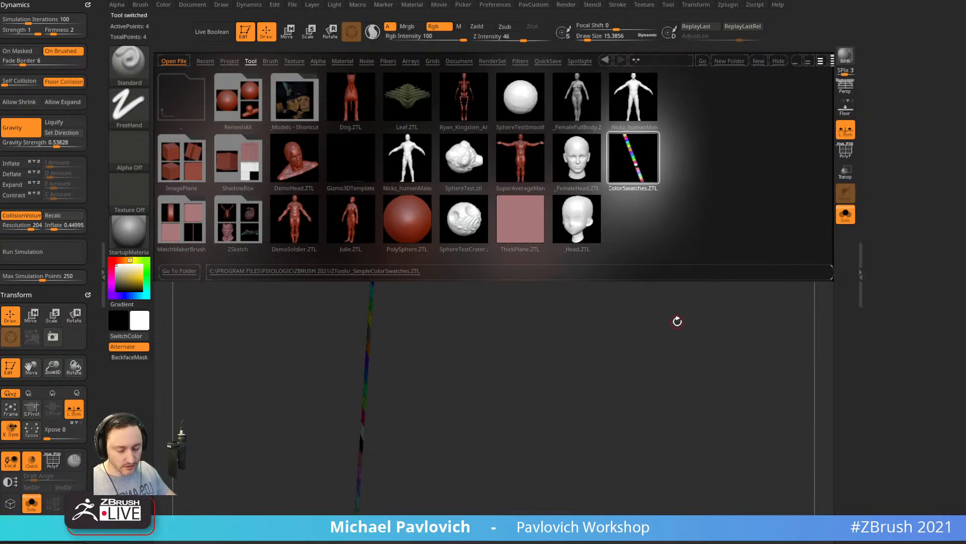
{"action": "key", "text": "comma"}
Turn the color swatch strip face-on, assign the SkinShade4 material and place the strip vertically along the canvas edge.
{"action": "left_click_drag", "start_coordinate": [638, 307], "coordinate": [609, 253]}
{"action": "left_click", "coordinate": [143, 232]}
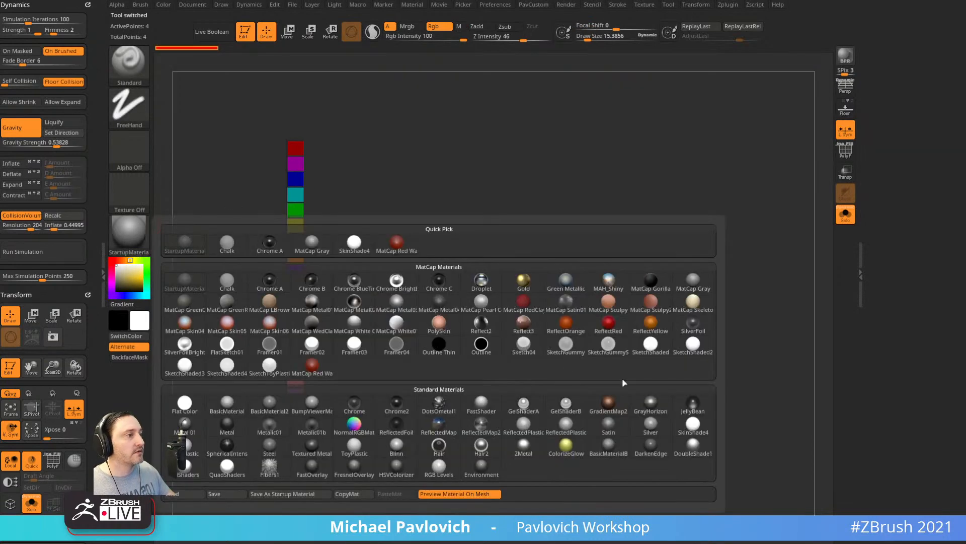
{"action": "left_click", "coordinate": [704, 423]}
{"action": "left_click_drag", "start_coordinate": [617, 354], "coordinate": [626, 394], "text": "alt"}
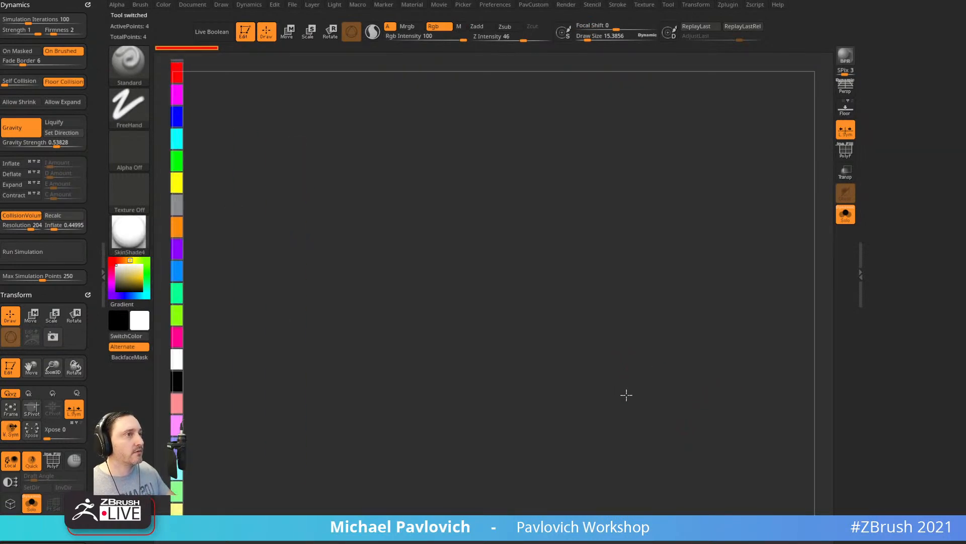
Drop the swatch strip to the canvas in 2.5D mode, then draw the Dog tool beside it in Edit mode, framed in side view.
{"action": "left_click_drag", "start_coordinate": [931, 130], "coordinate": [931, 175]}
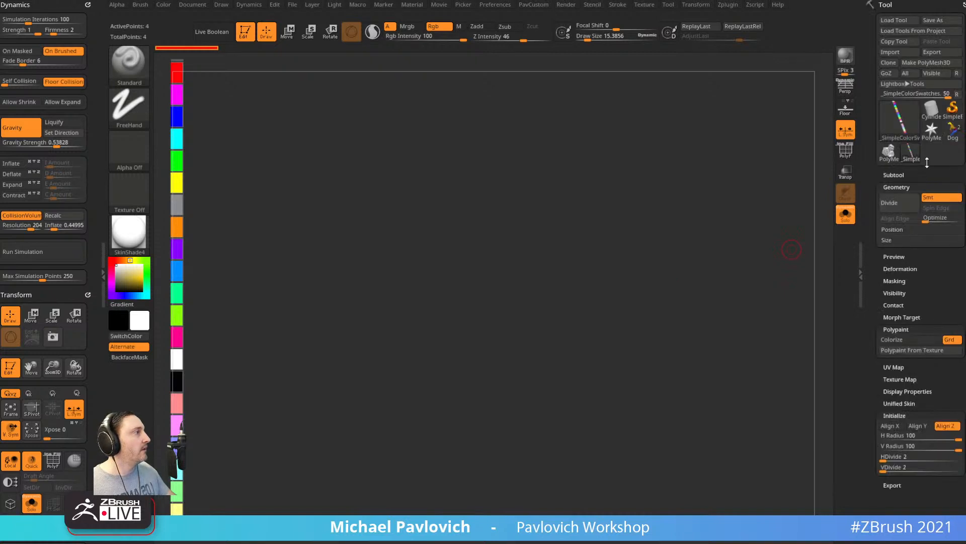
{"action": "key", "text": "t"}
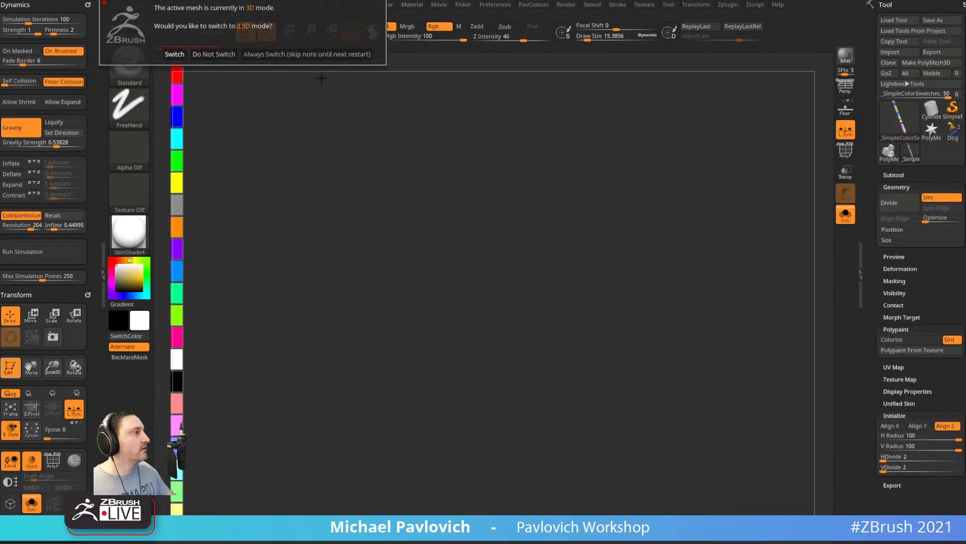
{"action": "left_click", "coordinate": [255, 56]}
{"action": "left_click", "coordinate": [953, 130]}
{"action": "left_click_drag", "start_coordinate": [514, 238], "coordinate": [429, 228]}
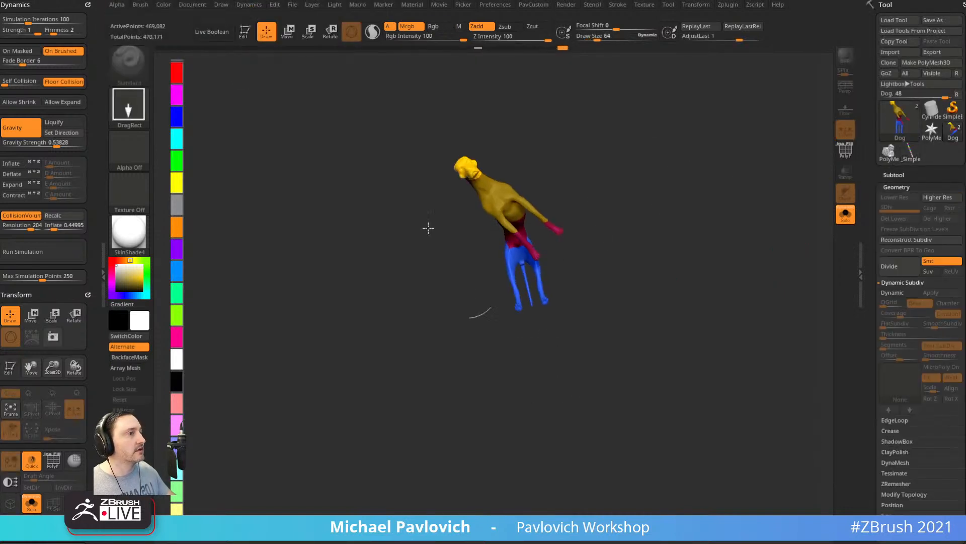
{"action": "left_click", "coordinate": [245, 31]}
{"action": "left_click_drag", "start_coordinate": [586, 147], "coordinate": [678, 203], "text": "shift"}
{"action": "key", "text": "f"}
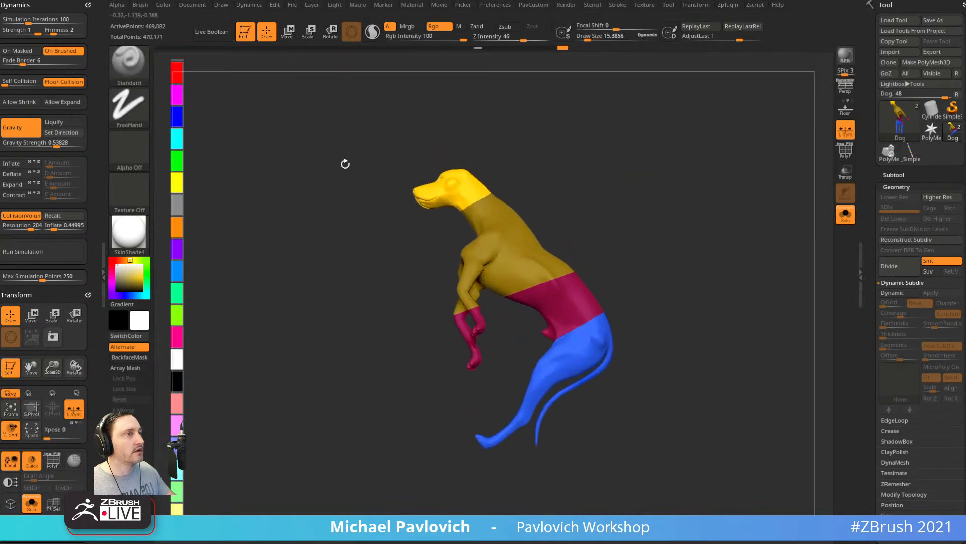
Isolate the dog's head polygroup, fill it with the red swatch color and show the whole dog again.
{"action": "left_click", "coordinate": [175, 67]}
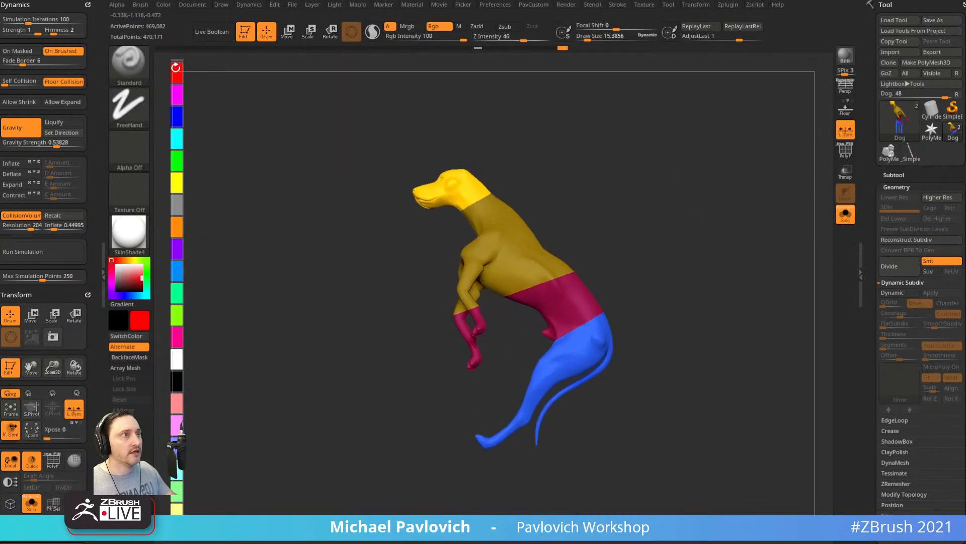
{"action": "left_click", "coordinate": [468, 187], "text": "ctrl+shift"}
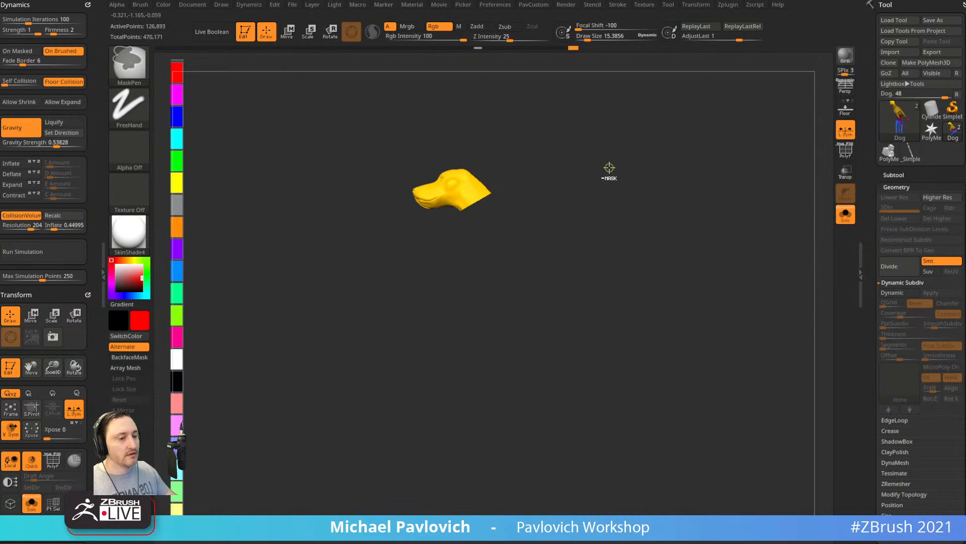
{"action": "key", "text": "ctrl+f"}
{"action": "left_click", "coordinate": [613, 167], "text": "ctrl+shift"}
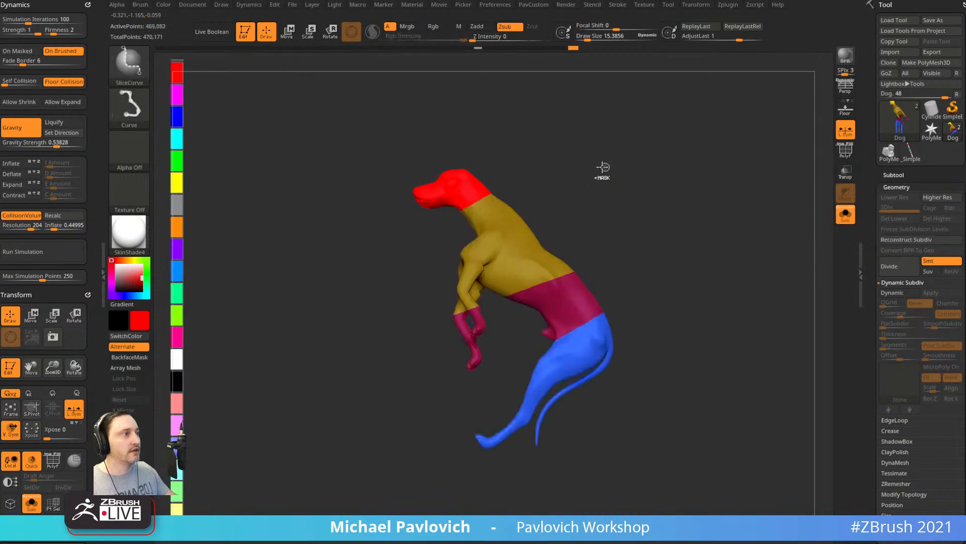
Isolate the dog's chest and upper foreleg polygroup, fill it with the magenta swatch color and unhide the rest.
{"action": "left_click", "coordinate": [176, 97]}
{"action": "left_click", "coordinate": [497, 228], "text": "ctrl+shift"}
{"action": "key", "text": "ctrl+f"}
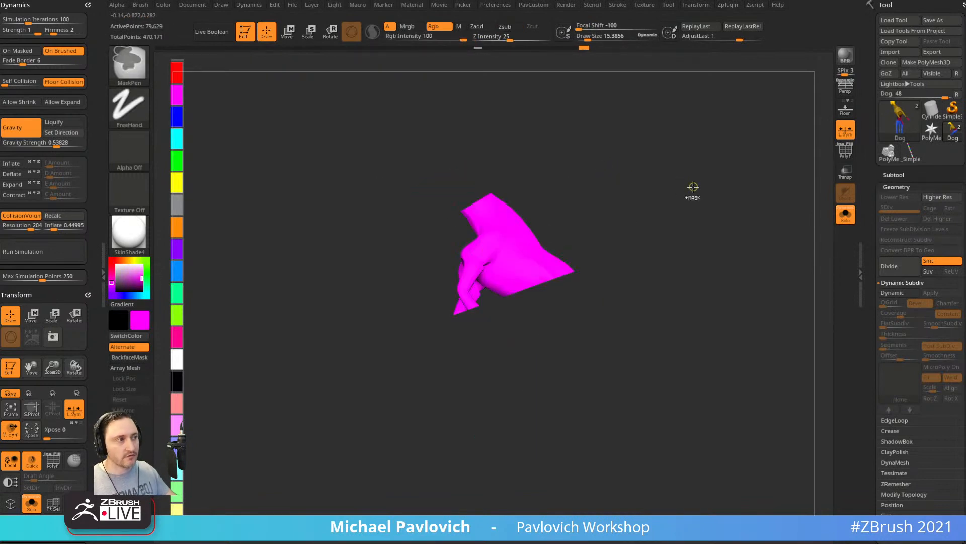
{"action": "left_click", "coordinate": [693, 188], "text": "ctrl+shift"}
Isolate the waist and front paw polygroup, fill it with the dark blue swatch color and unhide the rest.
{"action": "left_click", "coordinate": [176, 117]}
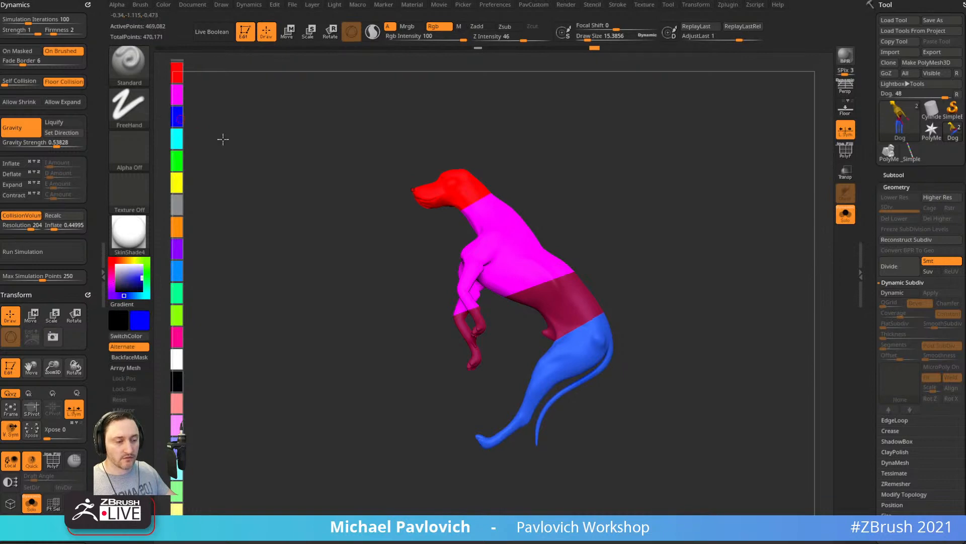
{"action": "left_click", "coordinate": [578, 302], "text": "ctrl+shift"}
{"action": "key", "text": "ctrl+f"}
{"action": "left_click", "coordinate": [662, 231], "text": "ctrl+shift"}
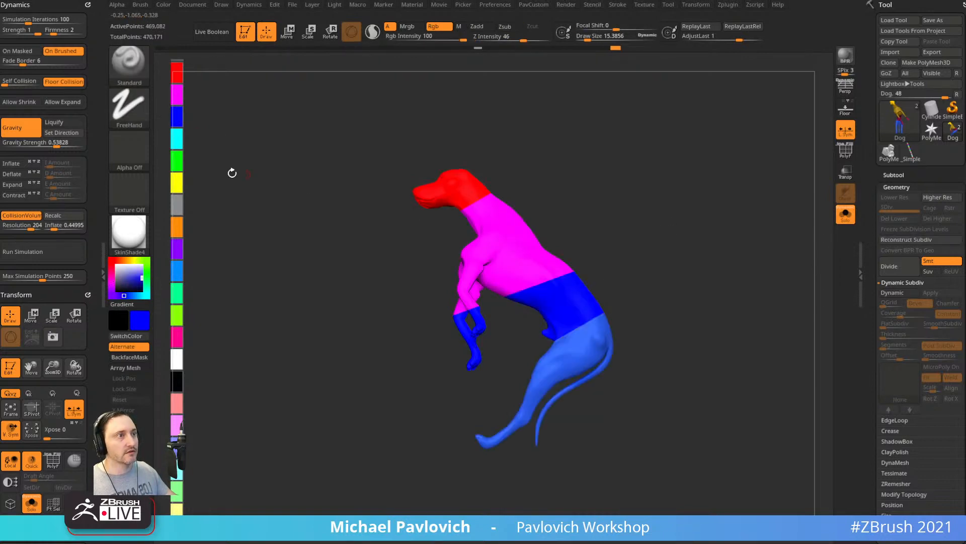
Isolate the hind leg and tail polygroup, fill it with the cyan swatch color and show the whole dog.
{"action": "left_click", "coordinate": [176, 141]}
{"action": "left_click", "coordinate": [599, 346], "text": "ctrl+shift"}
{"action": "key", "text": "ctrl+f"}
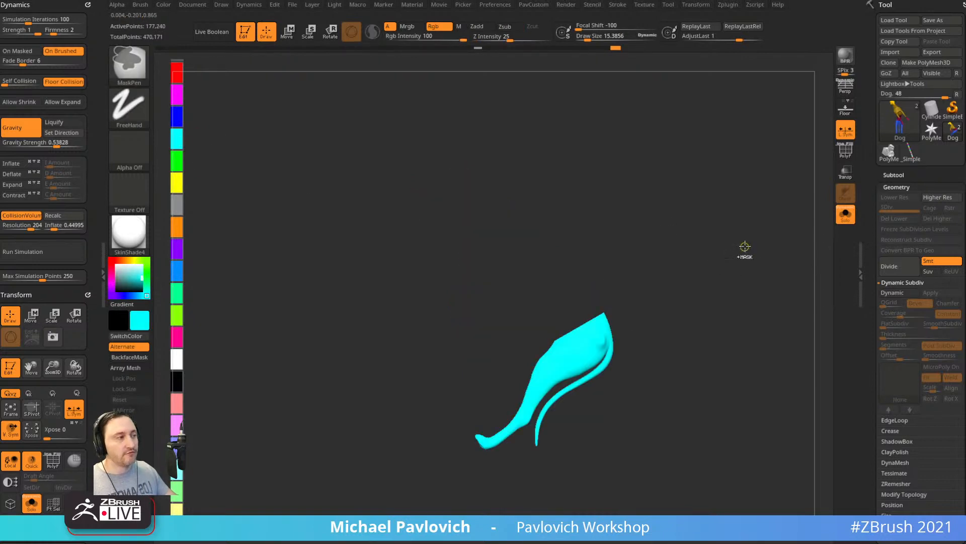
{"action": "left_click", "coordinate": [745, 248], "text": "ctrl+shift"}
{"action": "left_click_drag", "start_coordinate": [748, 270], "coordinate": [725, 250]}
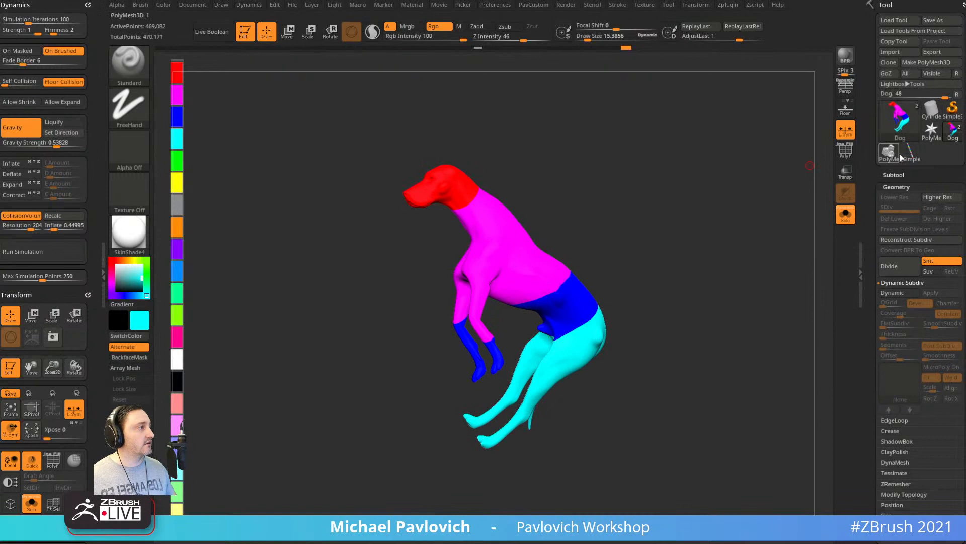
{"action": "mouse_move", "coordinate": [901, 158]}
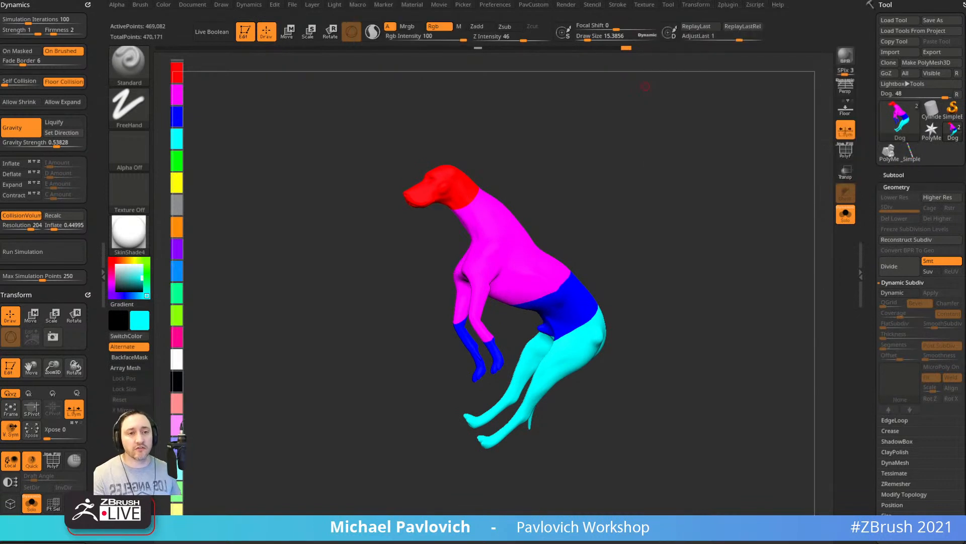